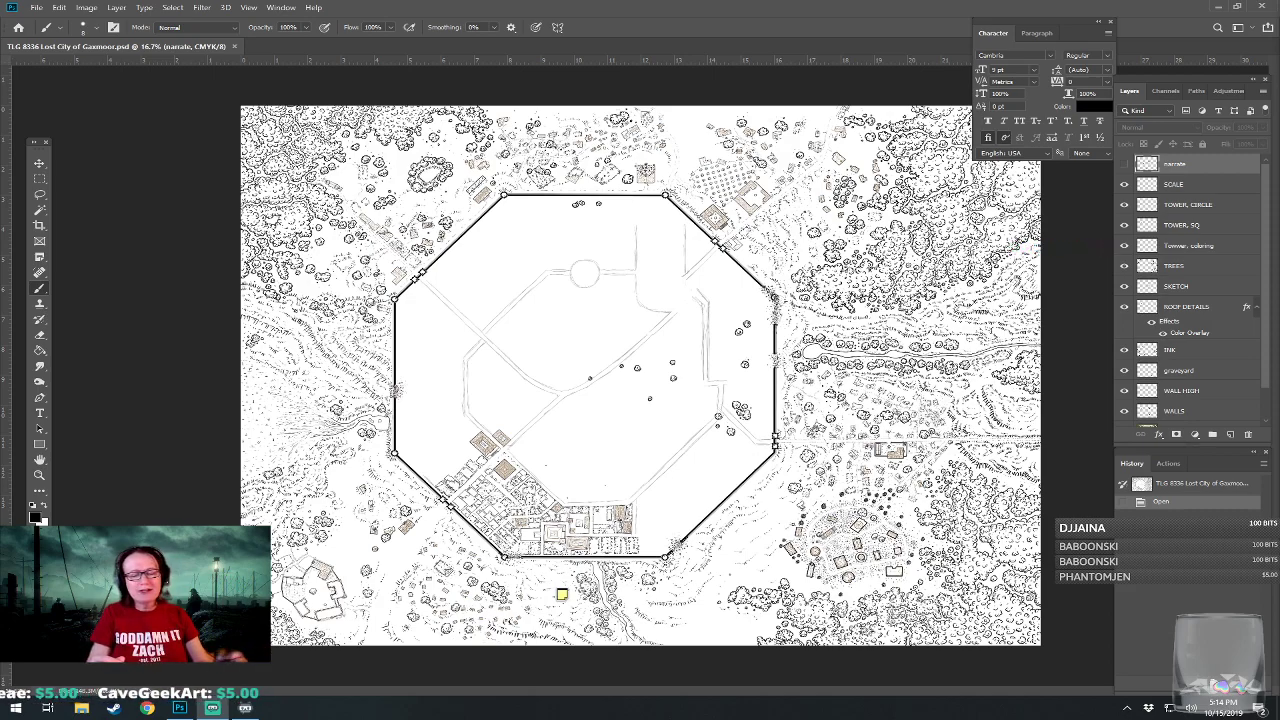
# Show the narrate layer and clear all the old brush markings from it.
pyautogui.scroll(6, 632, 333)
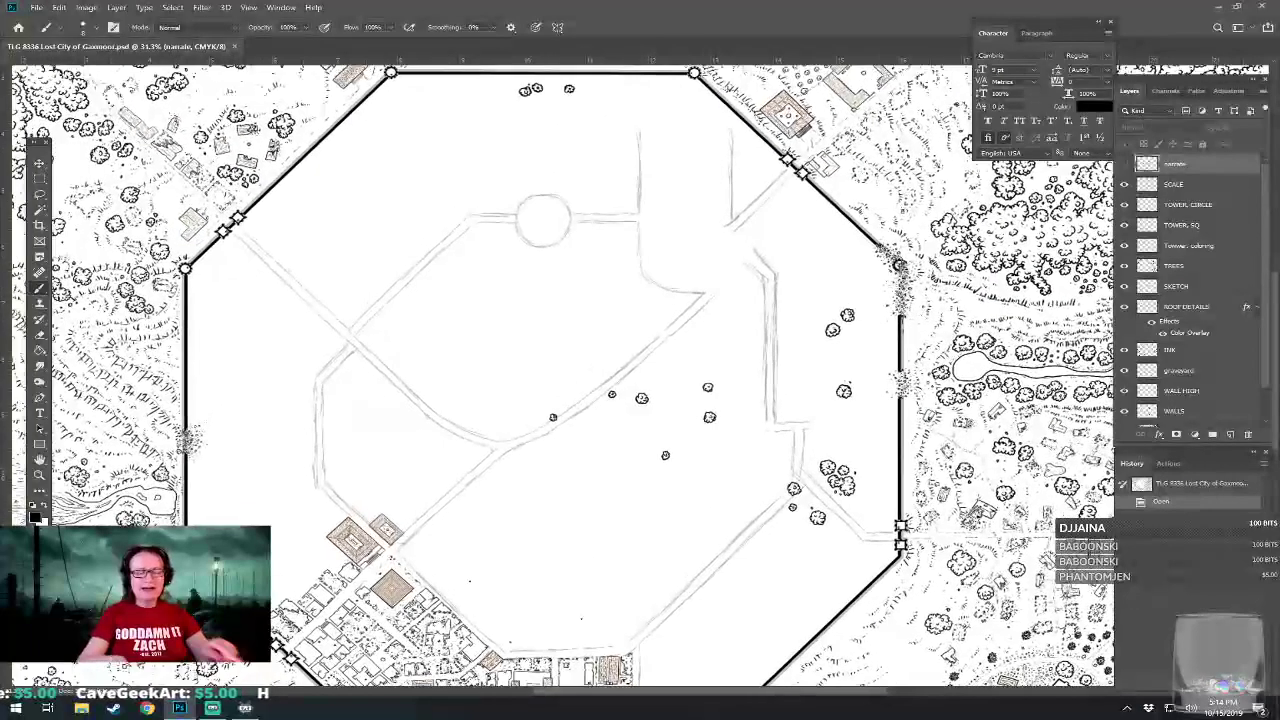
pyautogui.moveTo(632, 333); pyautogui.dragTo(644, 172)
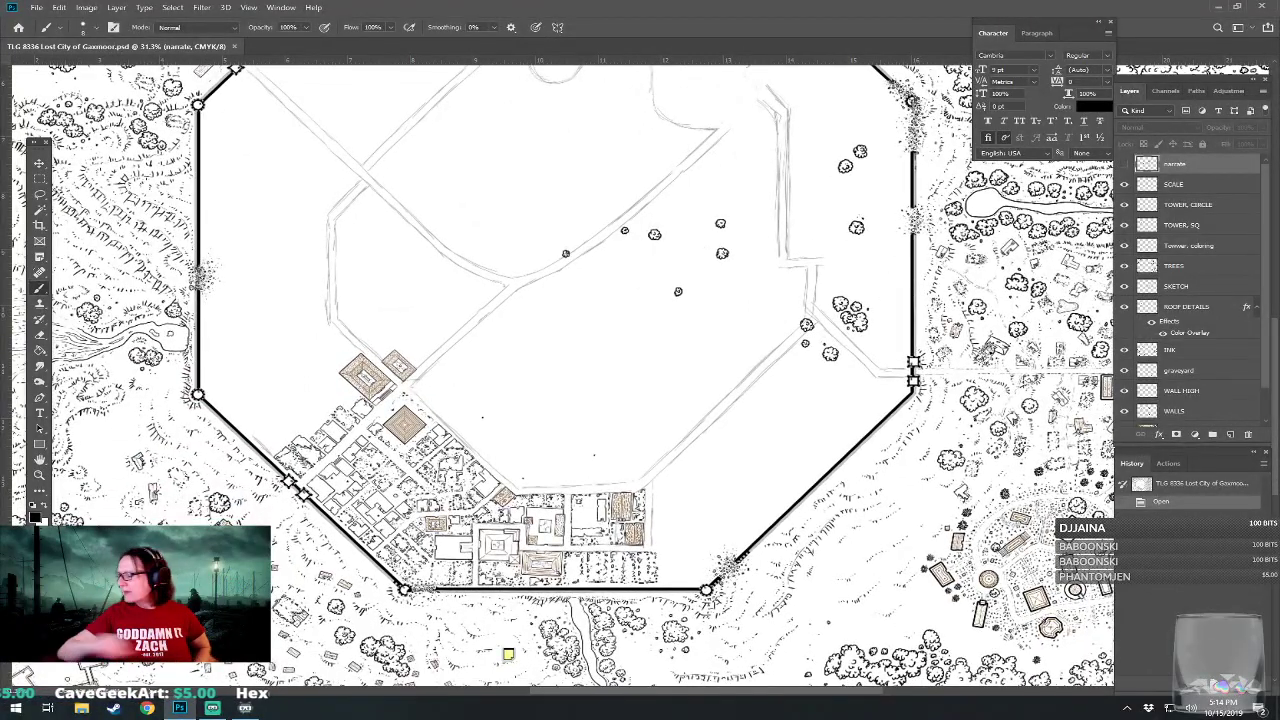
pyautogui.click(1123, 164)
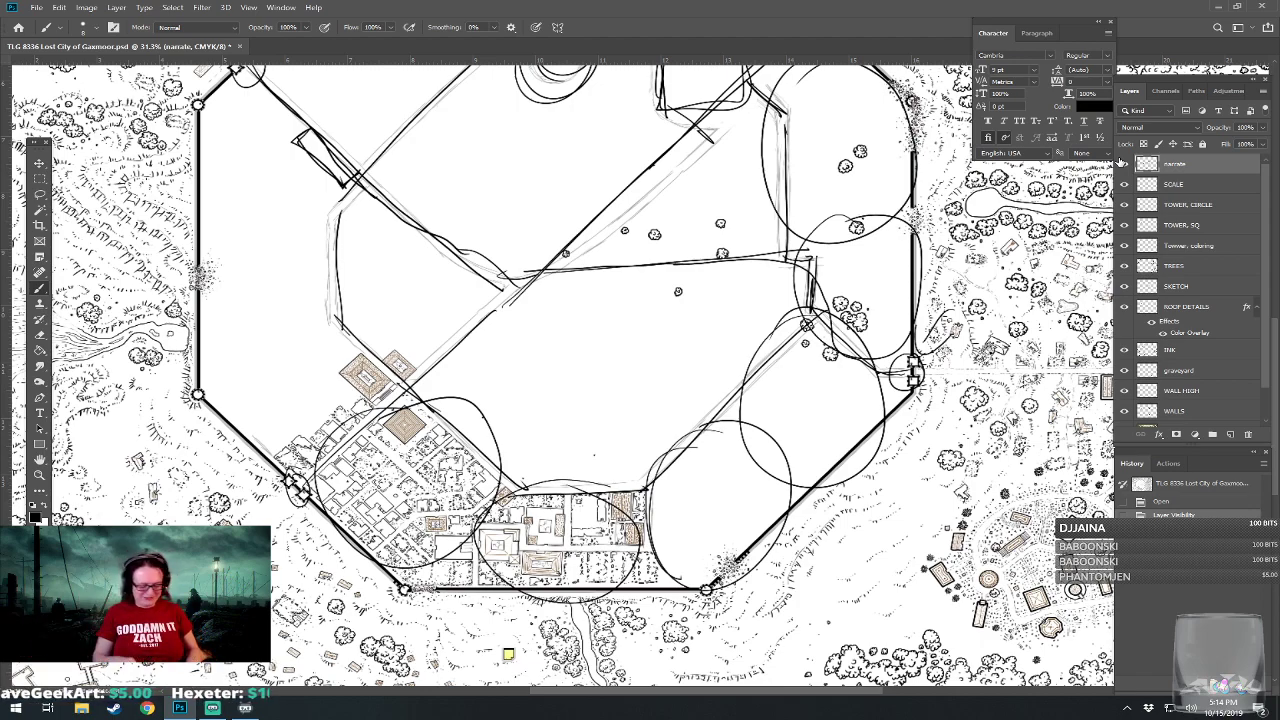
pyautogui.click(1123, 164)
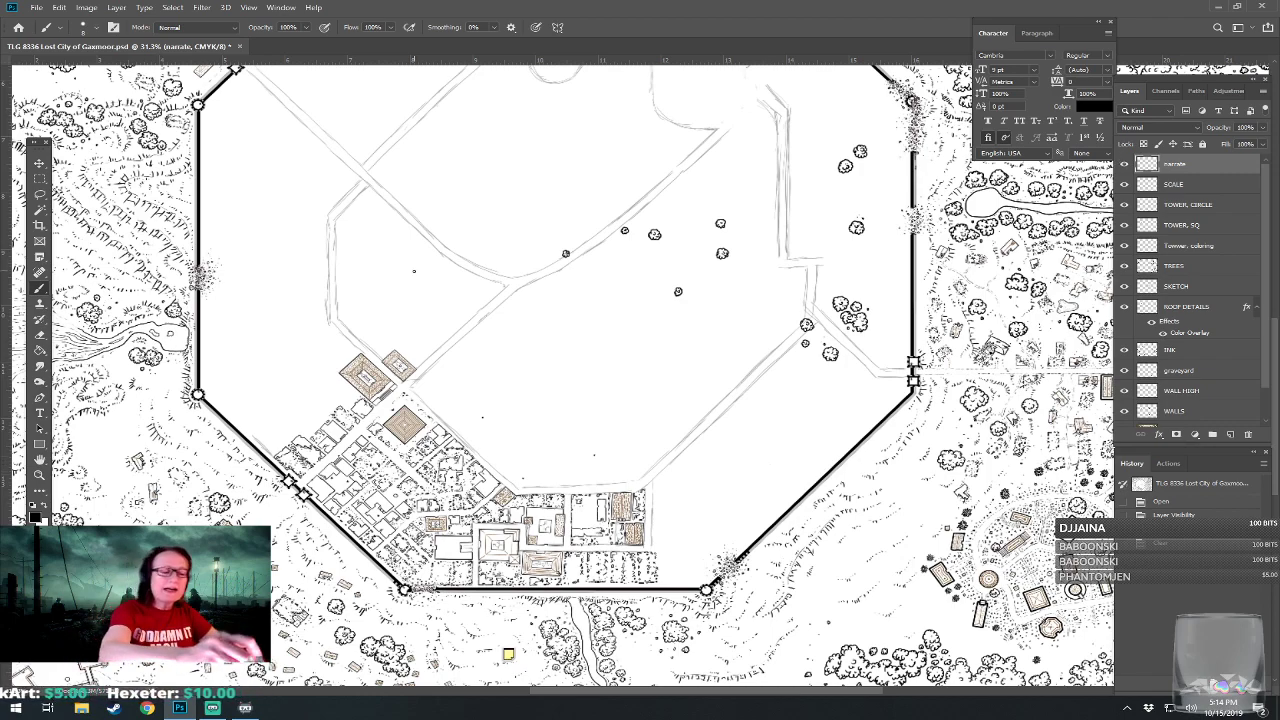
pyautogui.moveTo(395, 265)
pyautogui.mouseDown()
pyautogui.moveTo(499, 373)
pyautogui.moveTo(535, 408)
pyautogui.mouseUp()
pyautogui.moveTo(556, 408)
pyautogui.mouseDown()
pyautogui.moveTo(672, 376)
pyautogui.moveTo(740, 245)
pyautogui.moveTo(720, 140)
pyautogui.mouseUp()
pyautogui.moveTo(688, 107); pyautogui.dragTo(566, 101)
pyautogui.moveTo(515, 112); pyautogui.dragTo(405, 238)
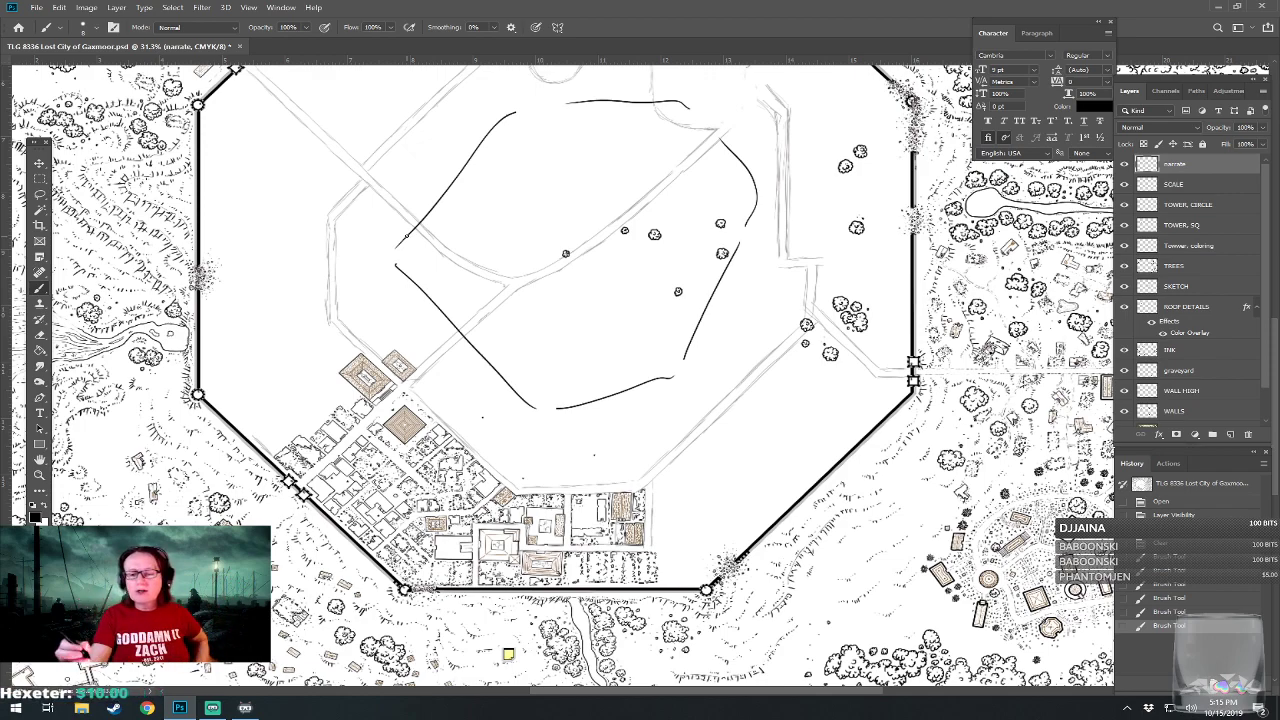
pyautogui.click(1168, 543)
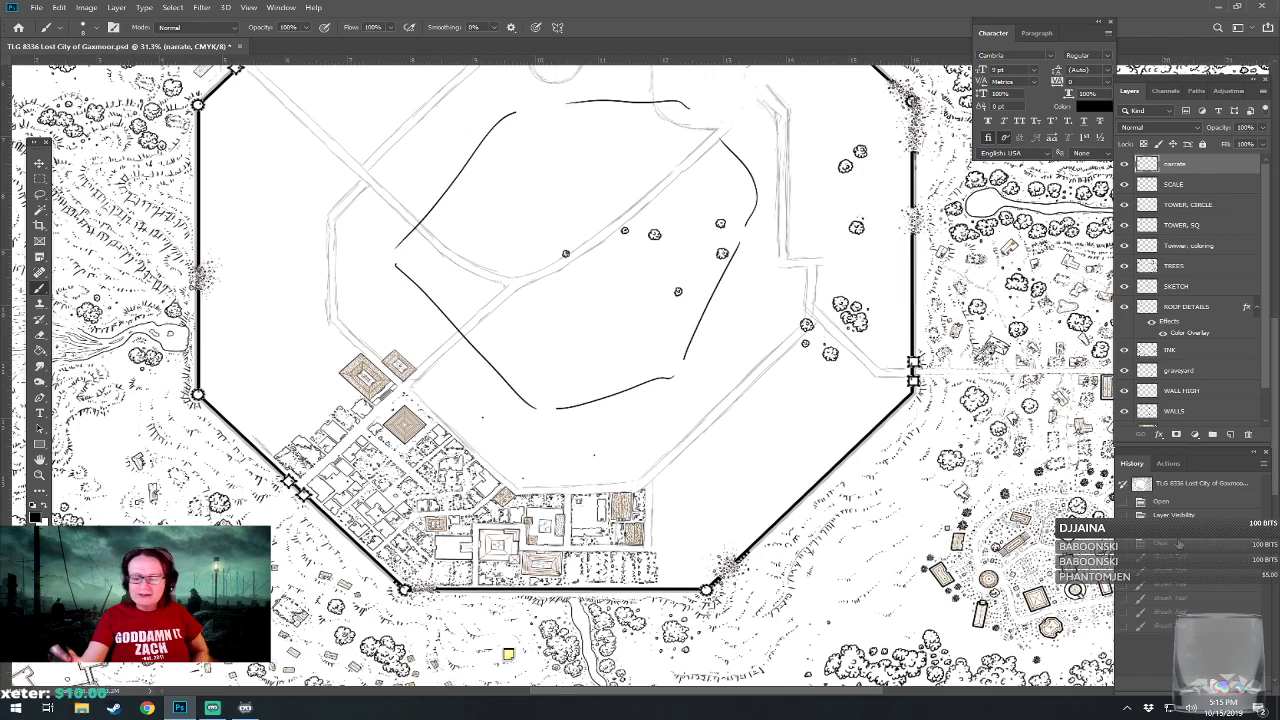
# Mark the empty southeast district with a brush arrow and cross, and circle the area just north of the east gate.
pyautogui.moveTo(656, 530); pyautogui.dragTo(762, 479)
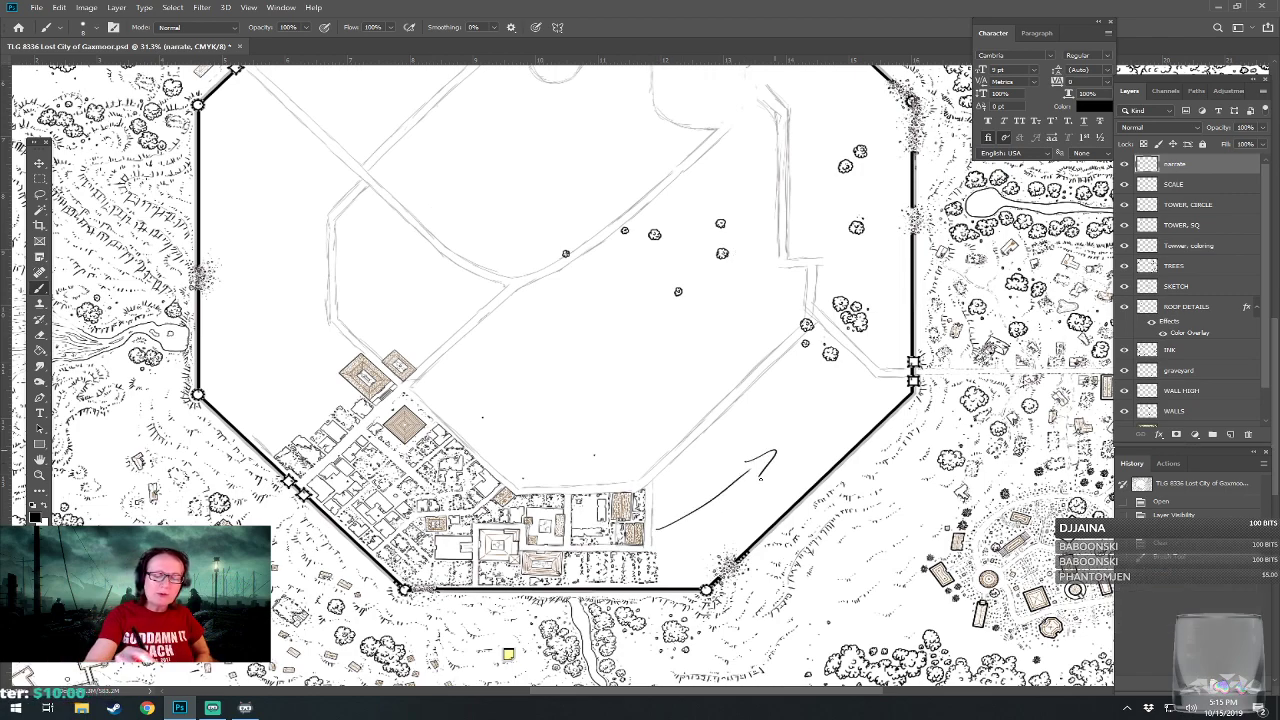
pyautogui.moveTo(788, 425); pyautogui.dragTo(762, 479)
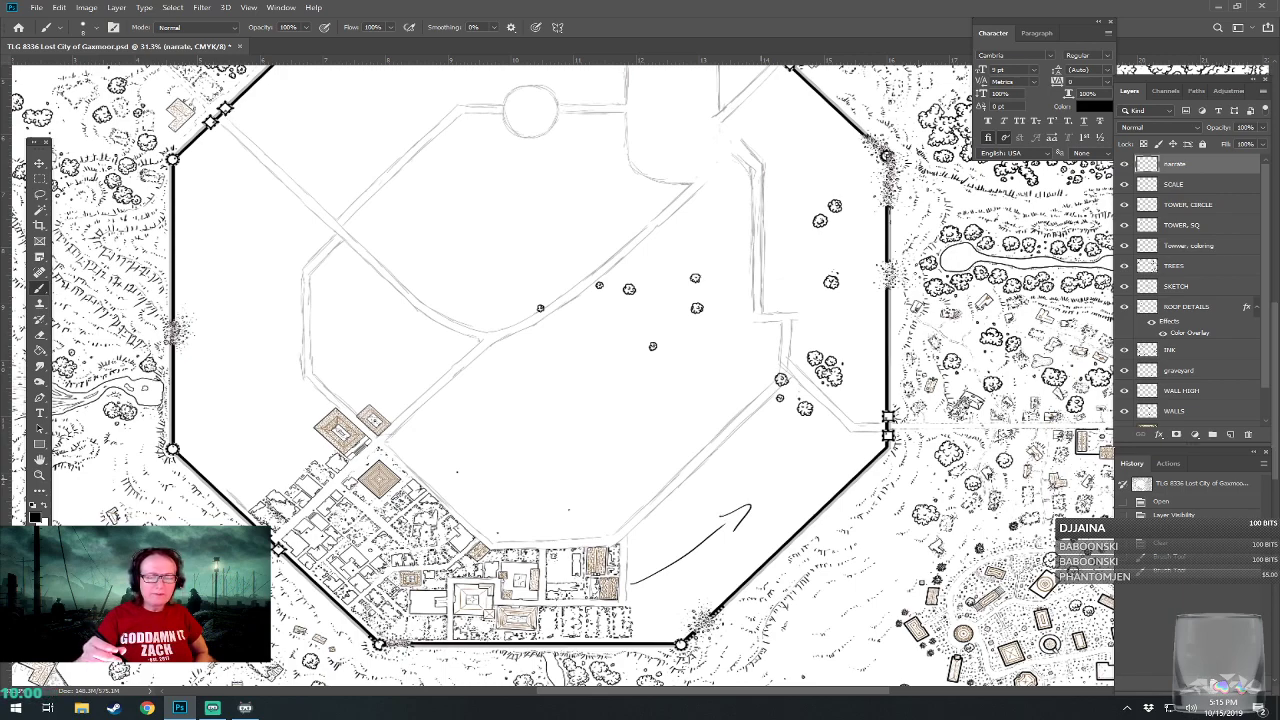
pyautogui.moveTo(765, 292)
pyautogui.mouseDown()
pyautogui.moveTo(780, 283)
pyautogui.moveTo(907, 312)
pyautogui.moveTo(840, 406)
pyautogui.moveTo(790, 278)
pyautogui.moveTo(805, 313)
pyautogui.moveTo(766, 384)
pyautogui.moveTo(796, 228)
pyautogui.mouseUp()
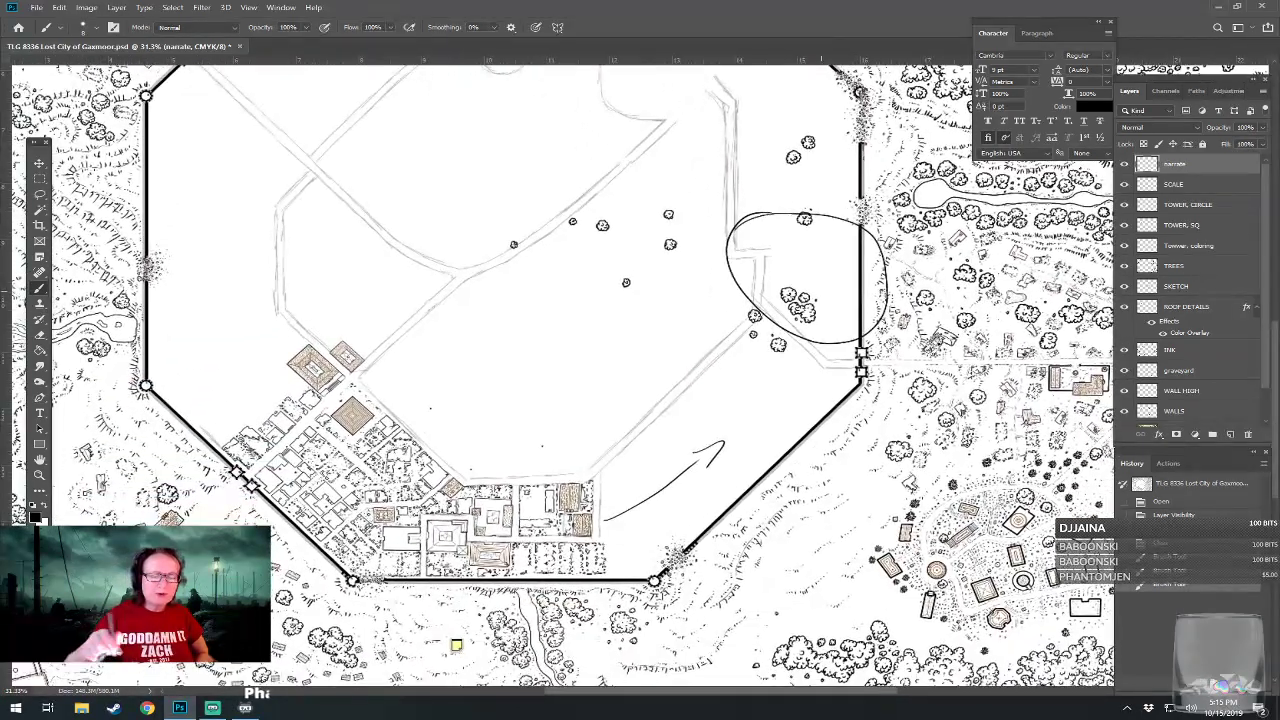
pyautogui.moveTo(685, 422)
pyautogui.mouseDown()
pyautogui.moveTo(749, 429)
pyautogui.moveTo(709, 458)
pyautogui.mouseUp()
pyautogui.moveTo(594, 400)
pyautogui.mouseDown()
pyautogui.moveTo(714, 492)
pyautogui.moveTo(702, 467)
pyautogui.moveTo(594, 417)
pyautogui.mouseUp()
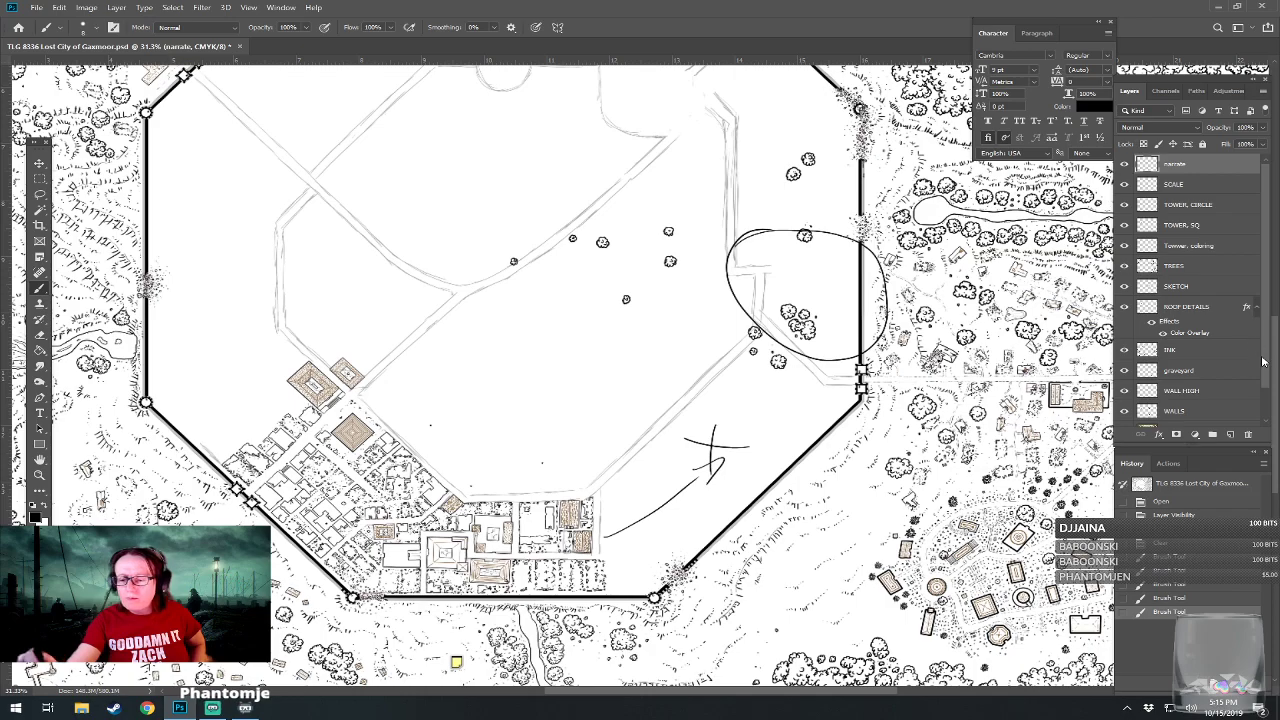
# Show the TRACE reference layer and mark buildings S40, S38 and S37 with short brush strokes on the narrate layer.
pyautogui.scroll(-2, 1260, 410)
pyautogui.click(1124, 396)
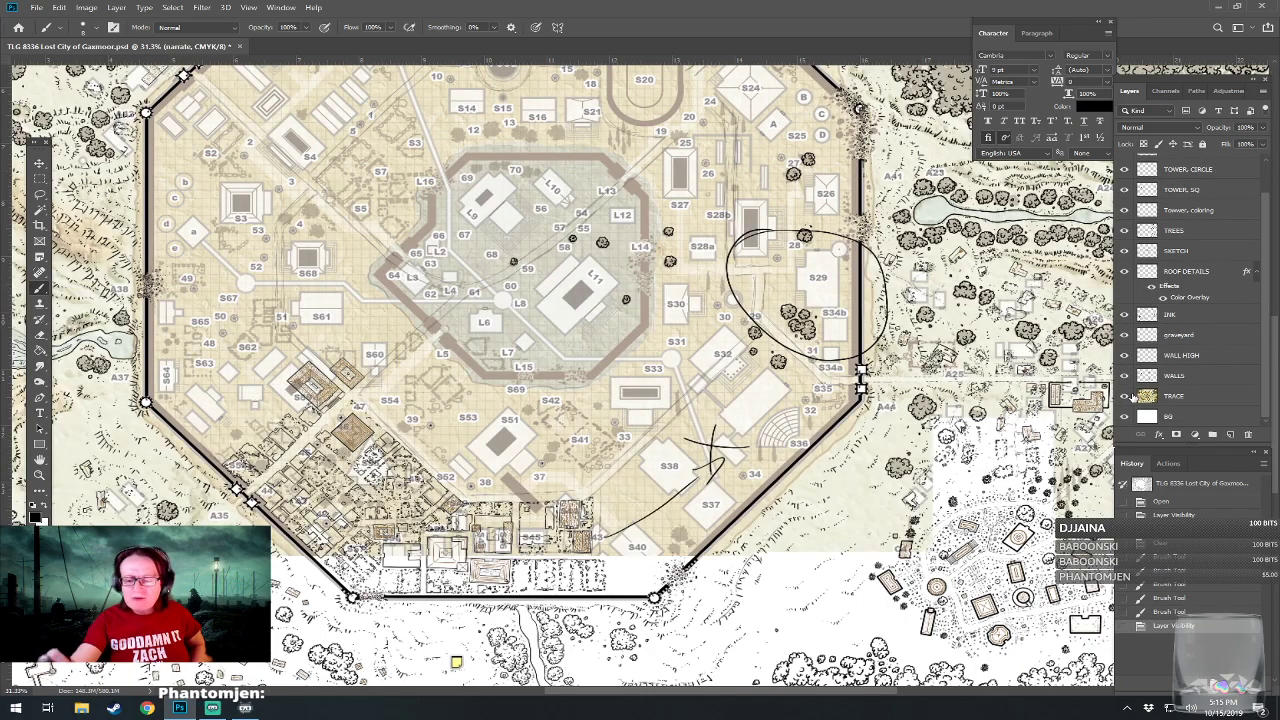
pyautogui.moveTo(679, 452)
pyautogui.mouseDown()
pyautogui.moveTo(625, 430)
pyautogui.moveTo(690, 430)
pyautogui.mouseUp()
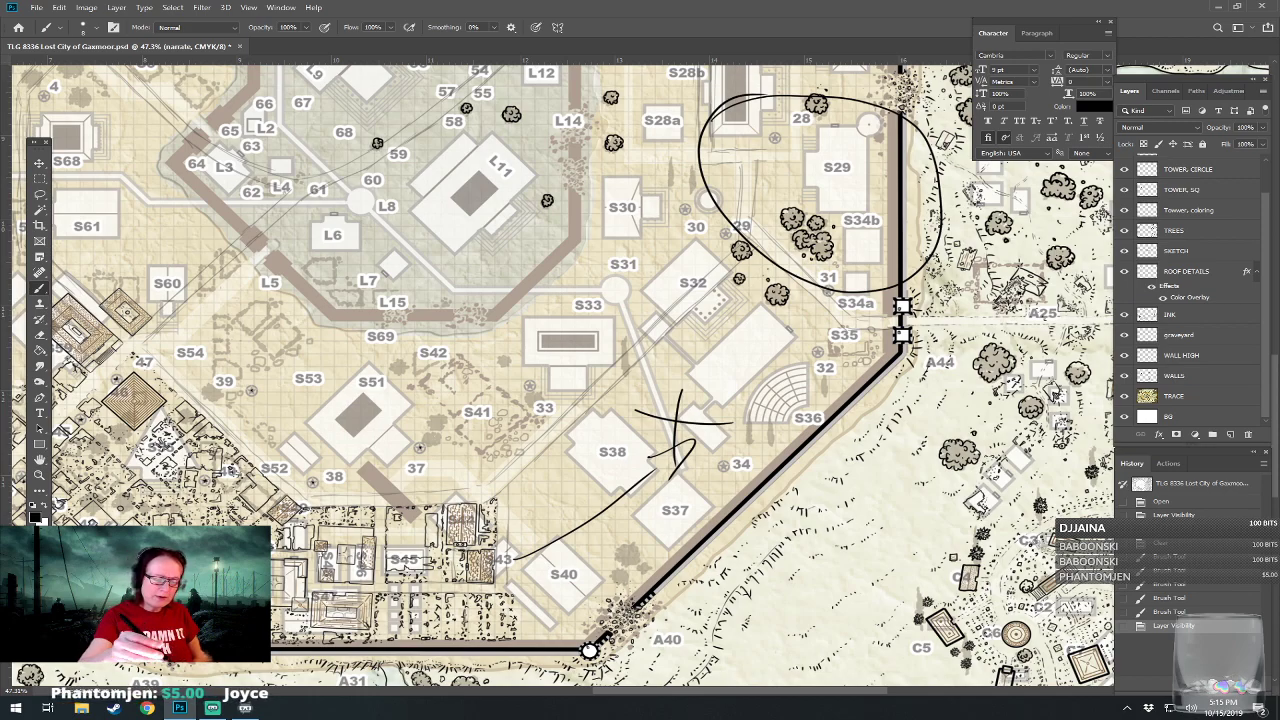
pyautogui.moveTo(583, 591); pyautogui.dragTo(592, 609)
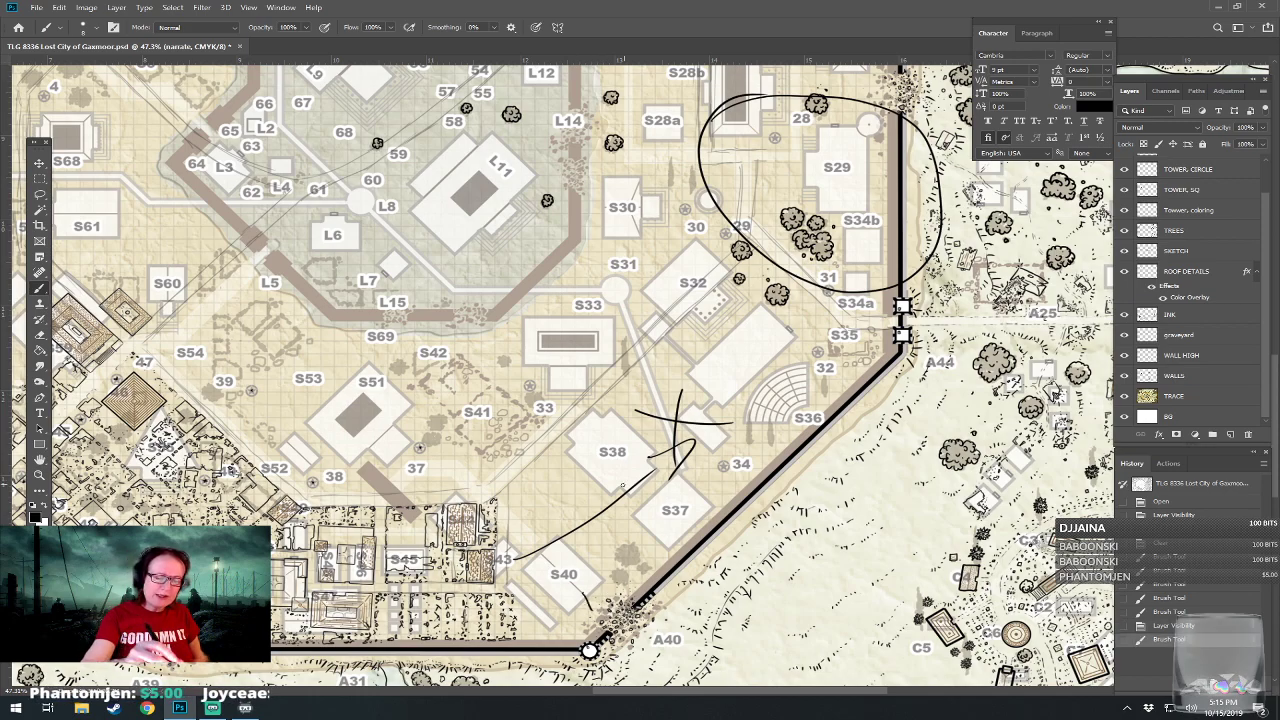
pyautogui.moveTo(624, 476); pyautogui.dragTo(617, 498)
pyautogui.moveTo(618, 496); pyautogui.dragTo(610, 518)
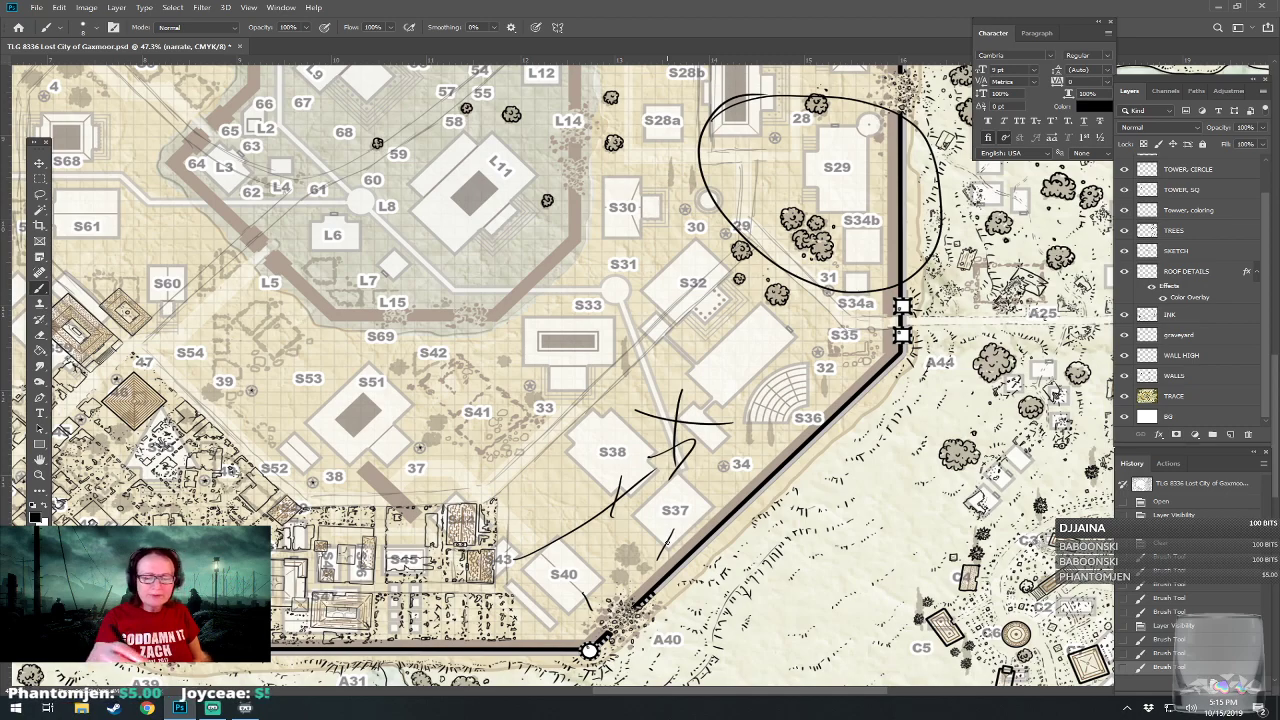
# Circle labels 34, S36 and S35 and add short brush marks above S36 and beside S37 and S38.
pyautogui.moveTo(742, 449); pyautogui.dragTo(738, 451)
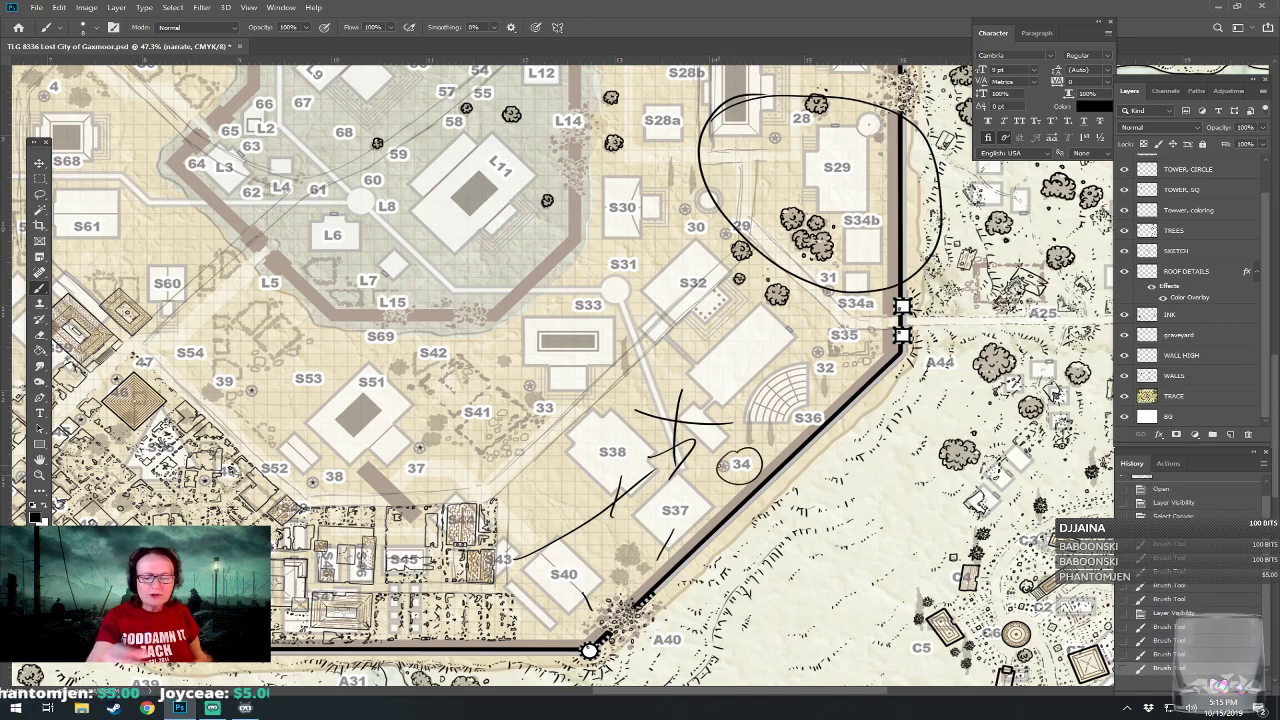
pyautogui.moveTo(798, 405); pyautogui.dragTo(826, 410)
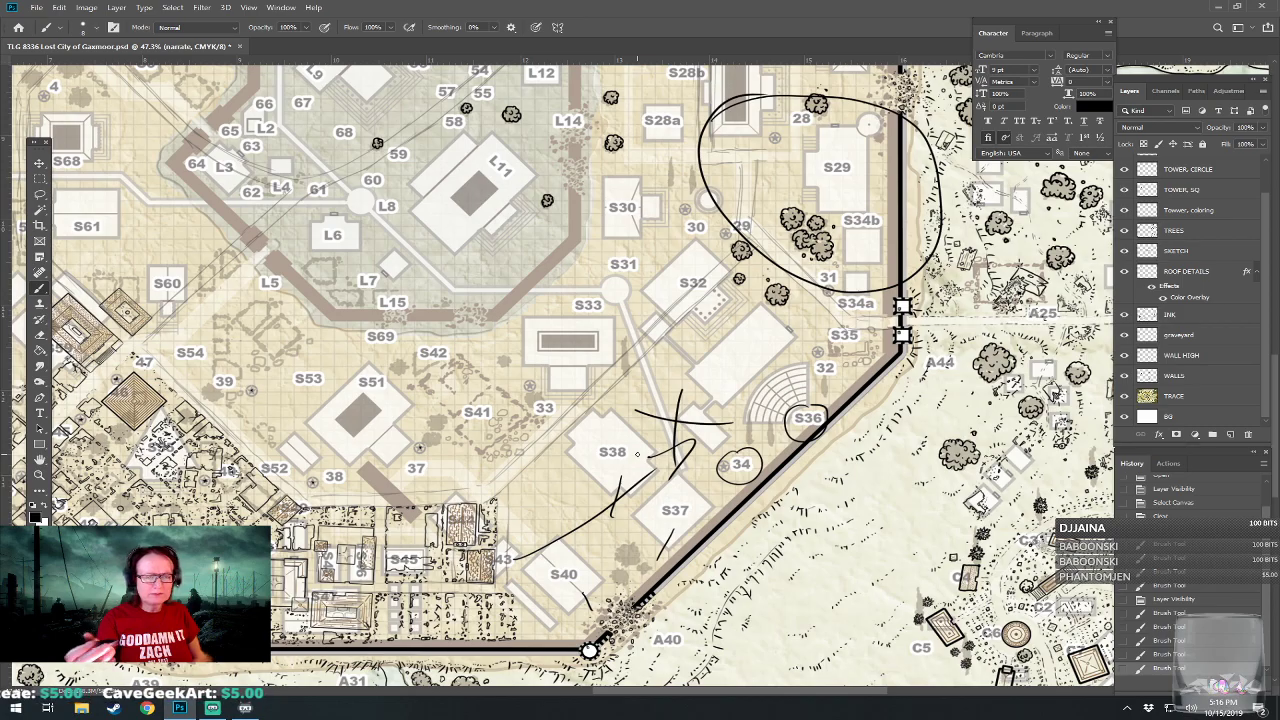
pyautogui.moveTo(637, 454); pyautogui.dragTo(795, 447)
pyautogui.moveTo(1058, 315); pyautogui.dragTo(1122, 357)
pyautogui.moveTo(638, 320); pyautogui.dragTo(642, 428)
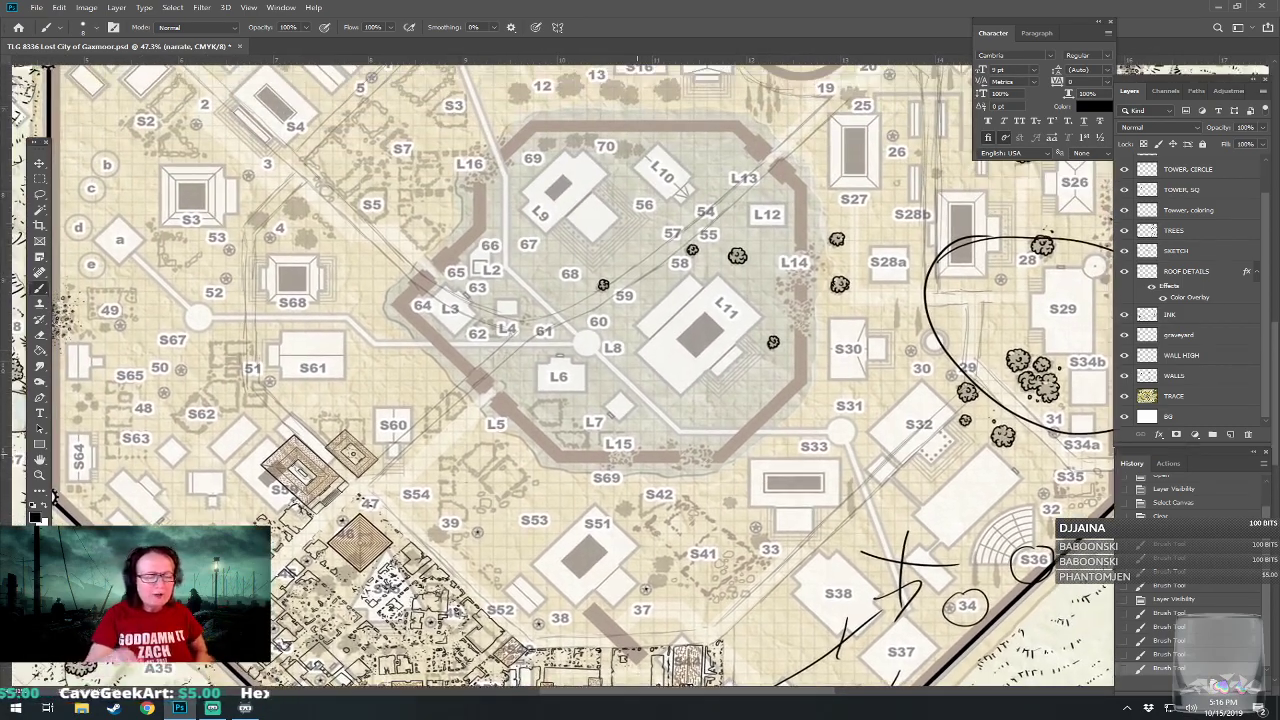
pyautogui.moveTo(640, 342); pyautogui.dragTo(382, 266)
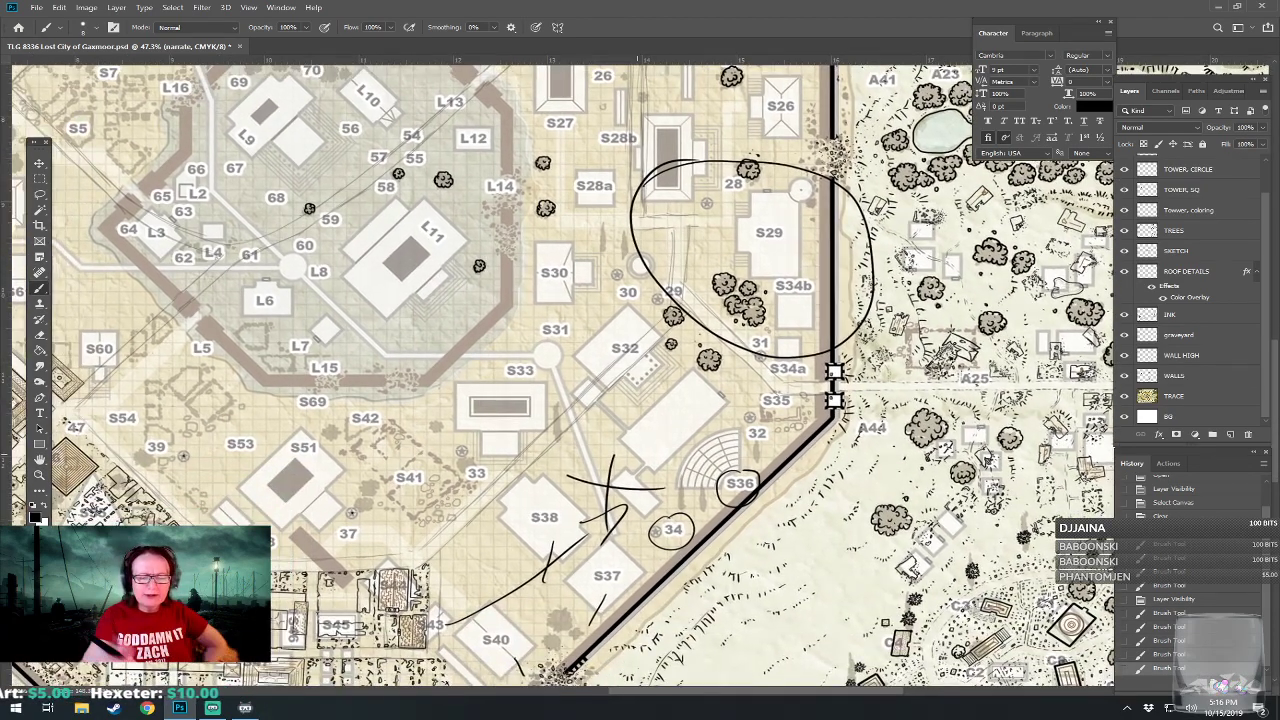
pyautogui.moveTo(786, 398); pyautogui.dragTo(789, 396)
pyautogui.moveTo(762, 452); pyautogui.dragTo(754, 466)
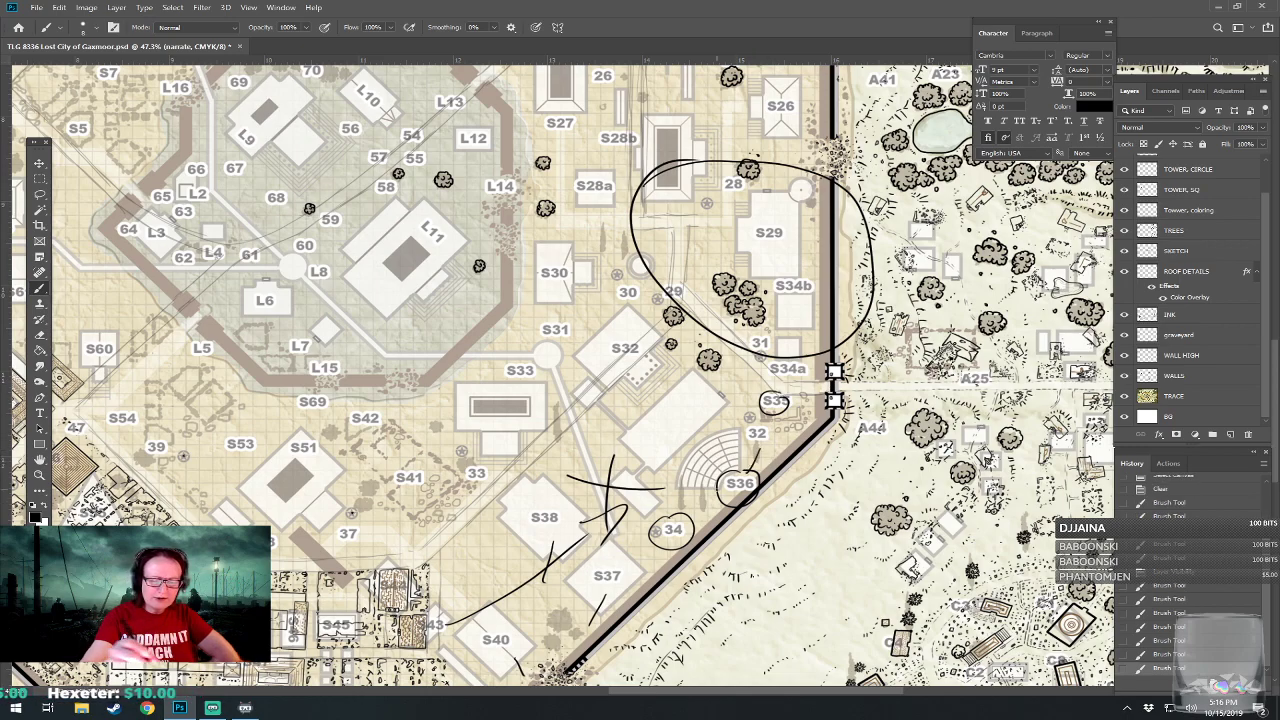
pyautogui.moveTo(627, 539); pyautogui.dragTo(630, 553)
pyautogui.moveTo(575, 485); pyautogui.dragTo(564, 516)
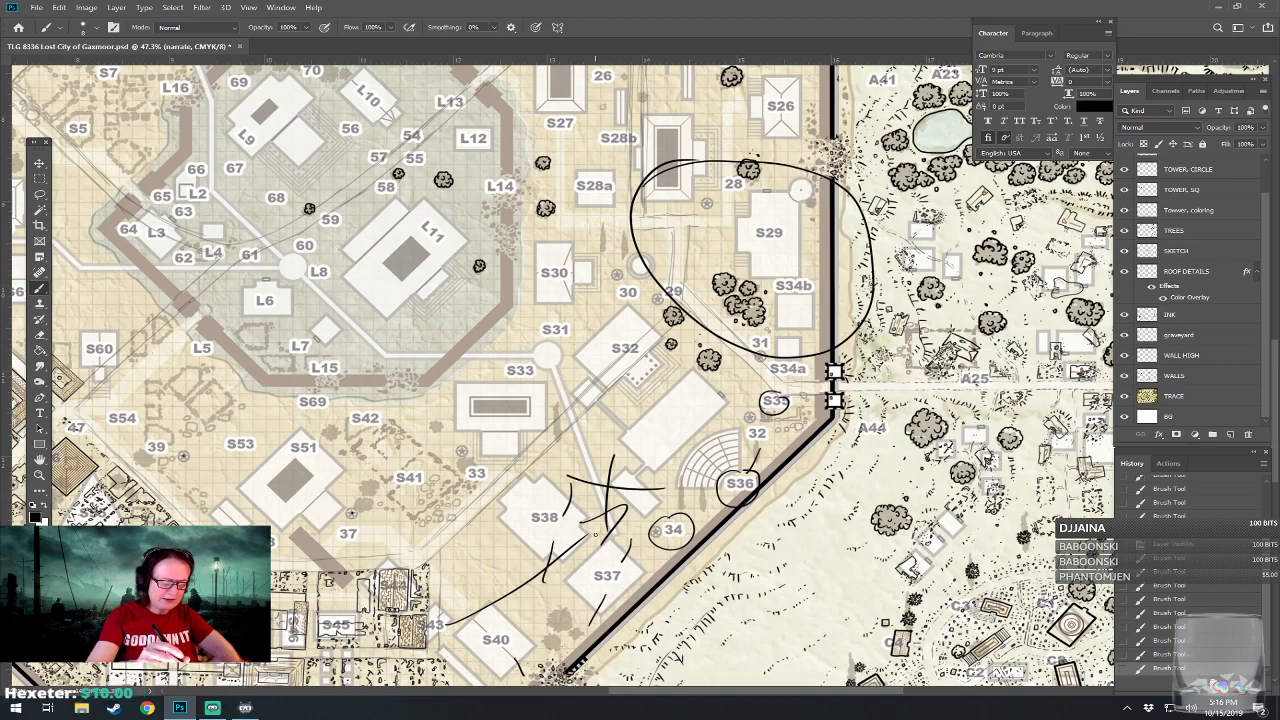
pyautogui.moveTo(596, 534); pyautogui.dragTo(662, 461)
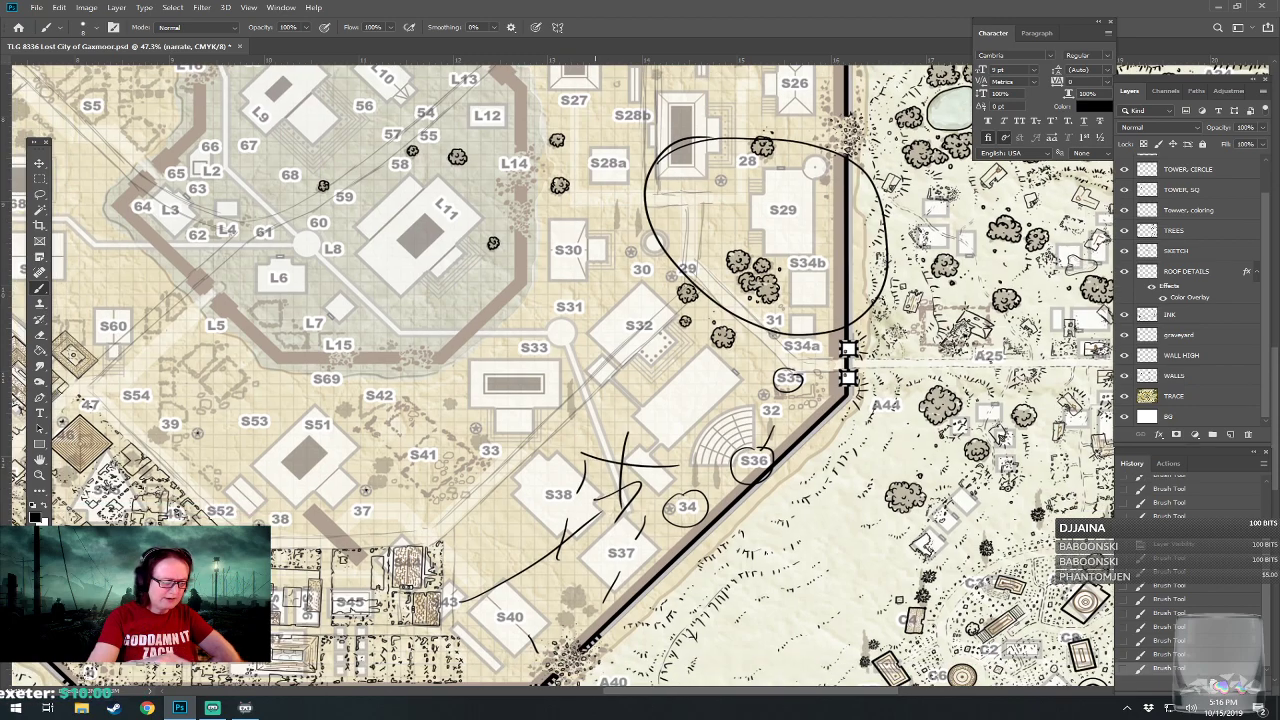
pyautogui.moveTo(588, 643)
pyautogui.mouseDown()
pyautogui.moveTo(543, 543)
pyautogui.moveTo(563, 663)
pyautogui.moveTo(587, 694)
pyautogui.mouseUp()
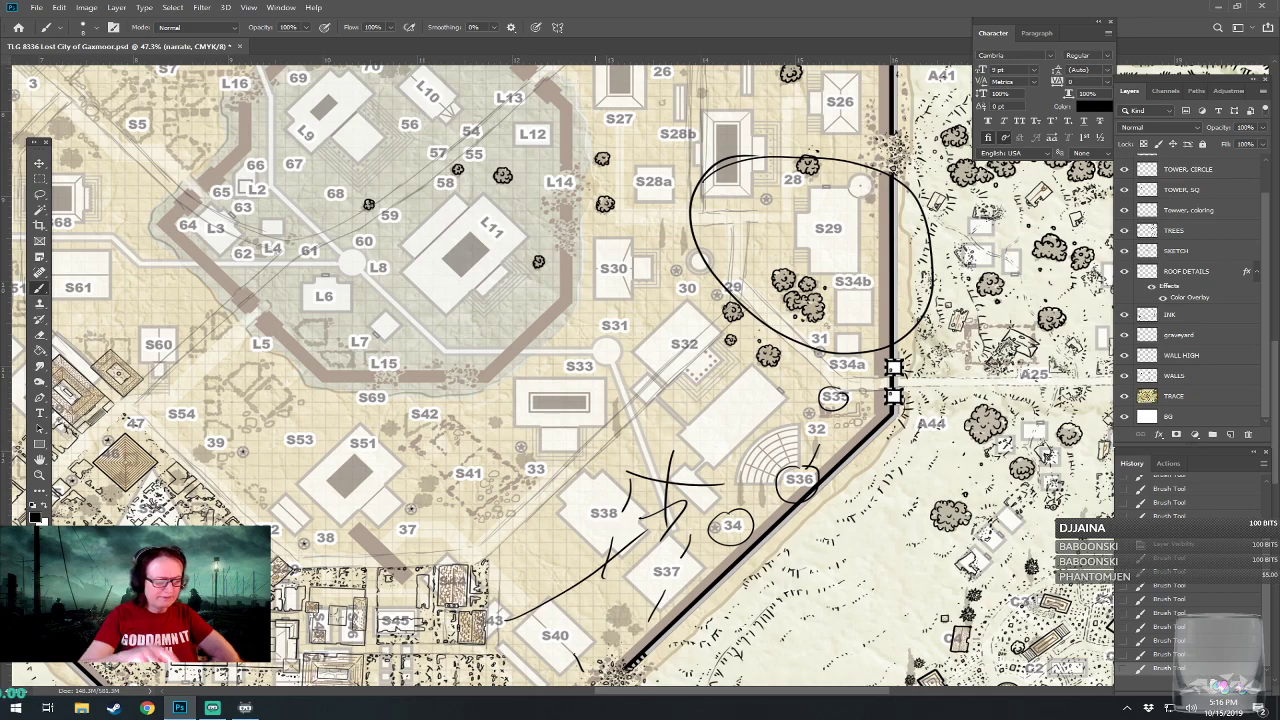
pyautogui.moveTo(596, 520); pyautogui.dragTo(685, 454)
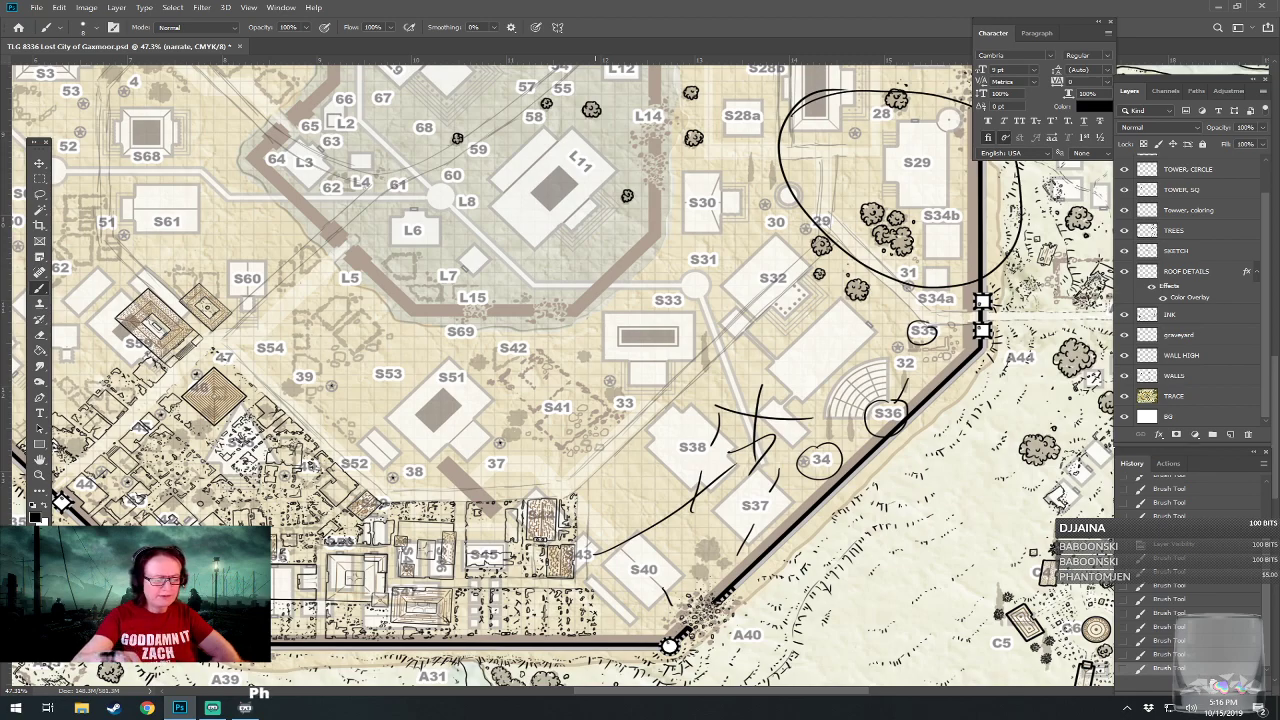
pyautogui.moveTo(595, 300); pyautogui.dragTo(539, 516)
pyautogui.moveTo(593, 330); pyautogui.dragTo(578, 421)
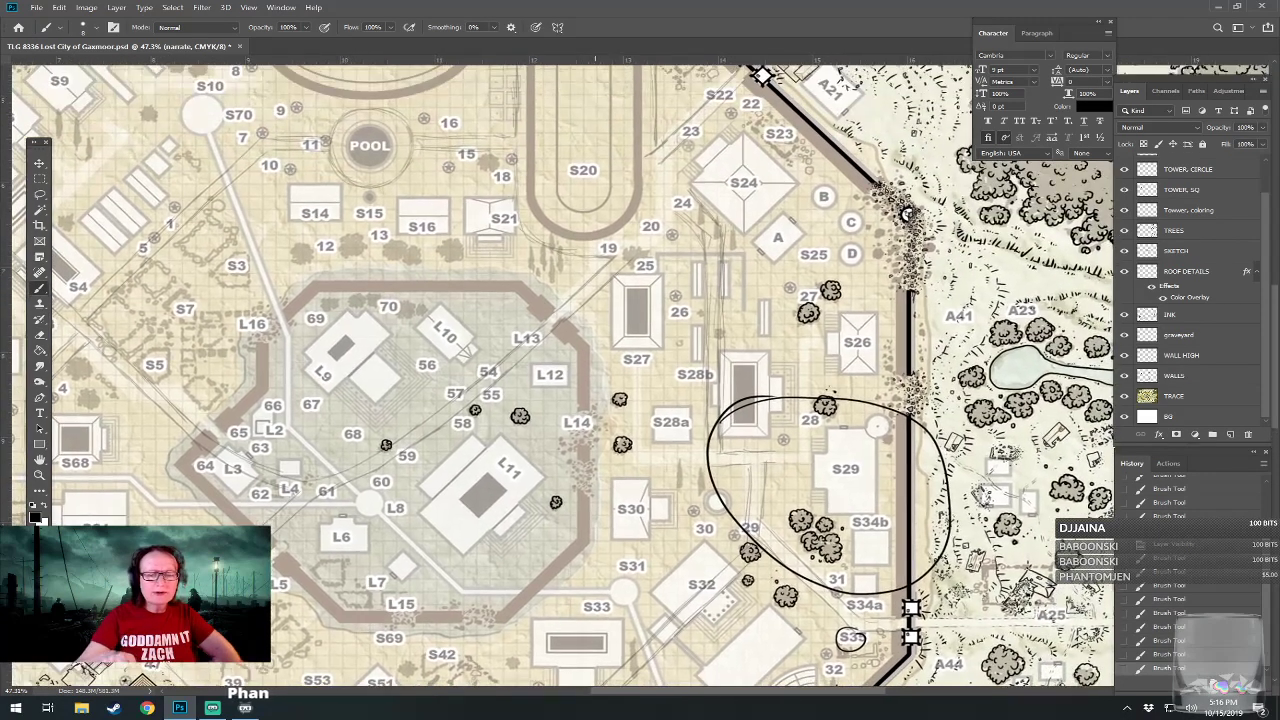
pyautogui.moveTo(595, 480); pyautogui.dragTo(562, 256)
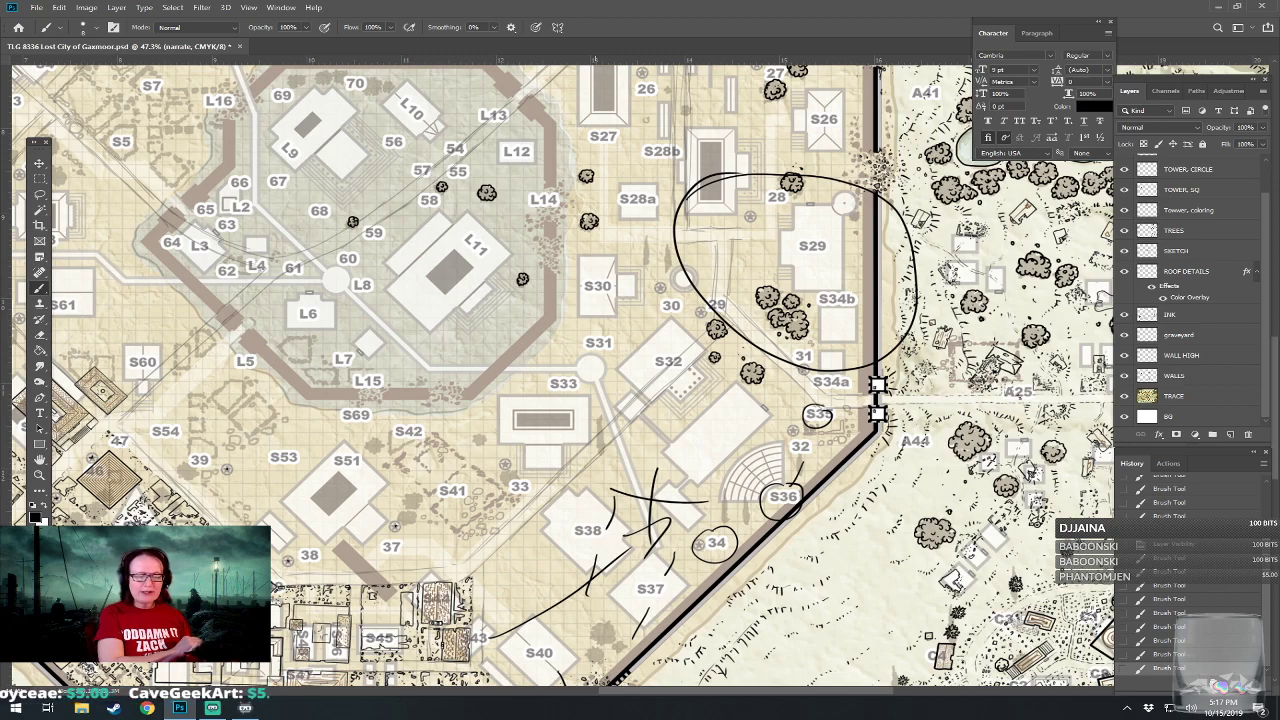
pyautogui.moveTo(560, 400); pyautogui.dragTo(533, 344)
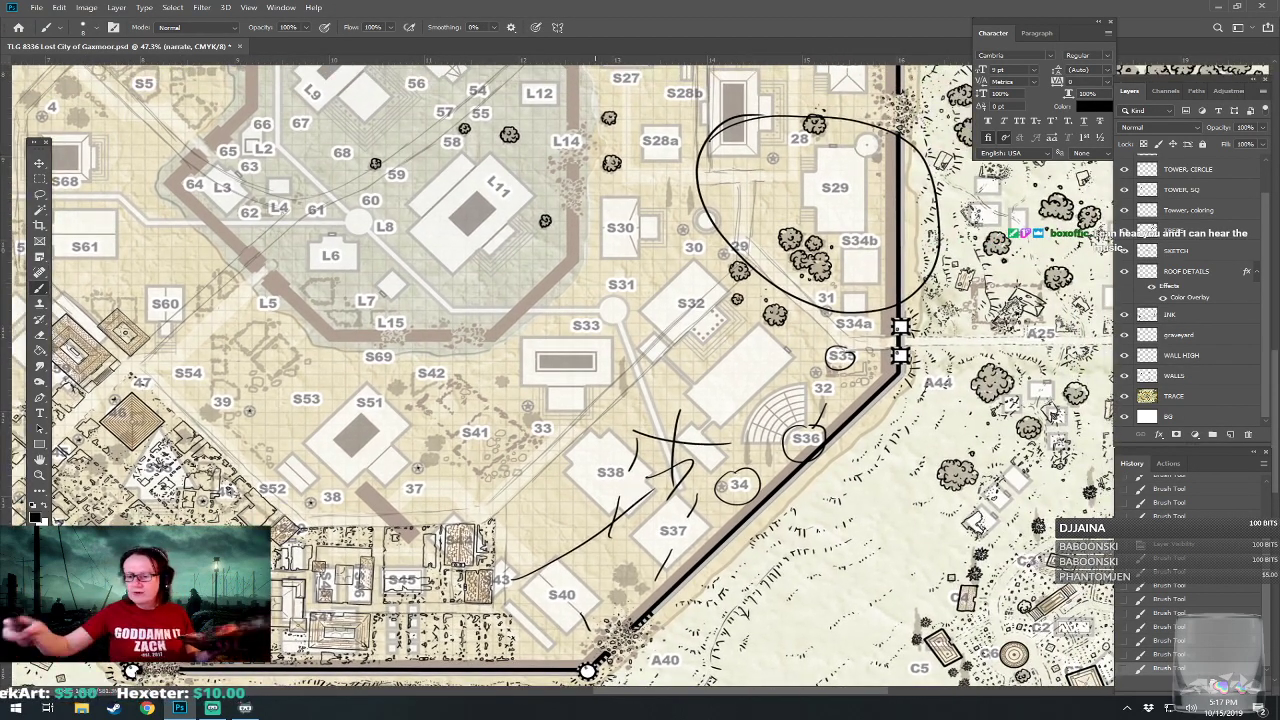
# Hide the narrate layer and make the INK layer active.
pyautogui.scroll(2, 1262, 222)
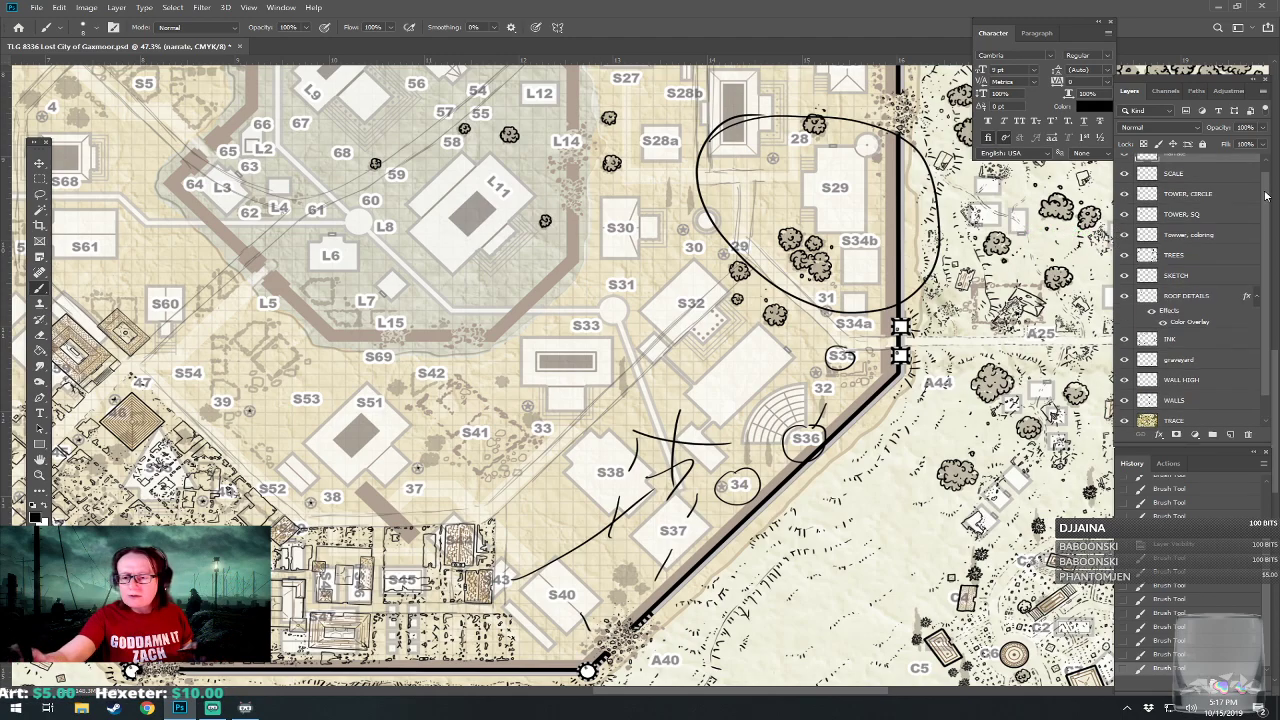
pyautogui.click(1124, 163)
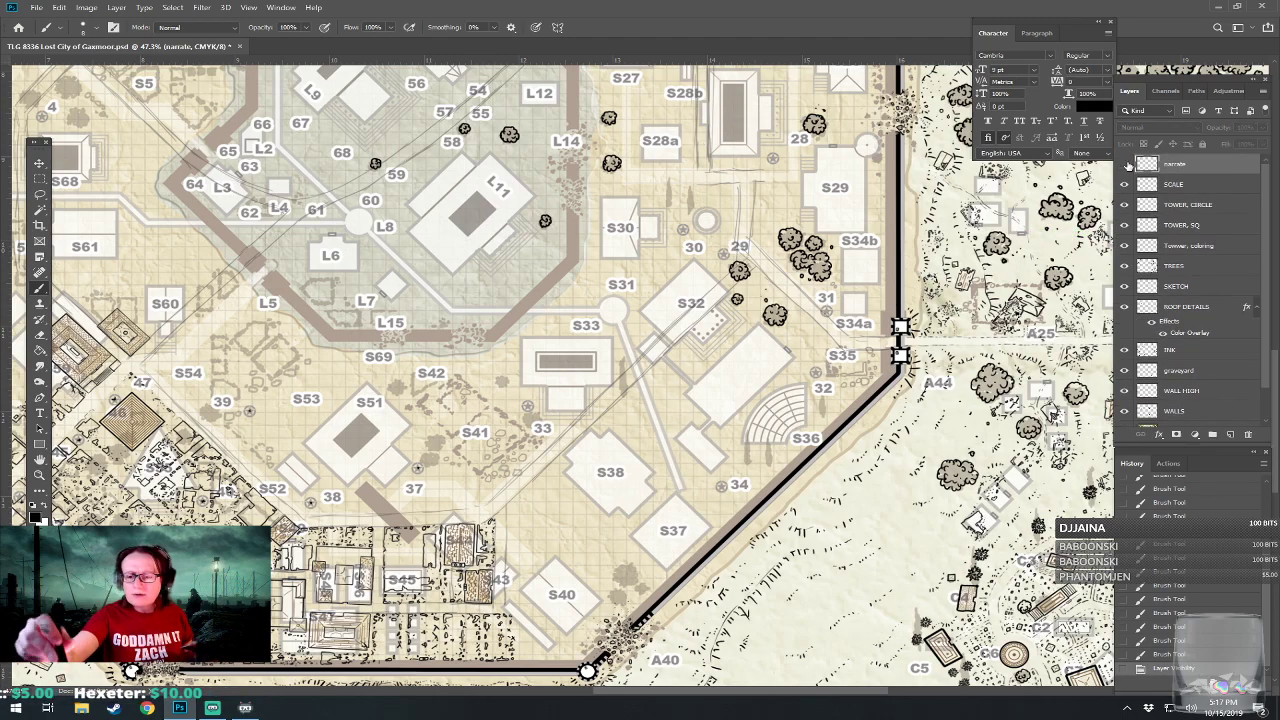
pyautogui.click(1187, 350)
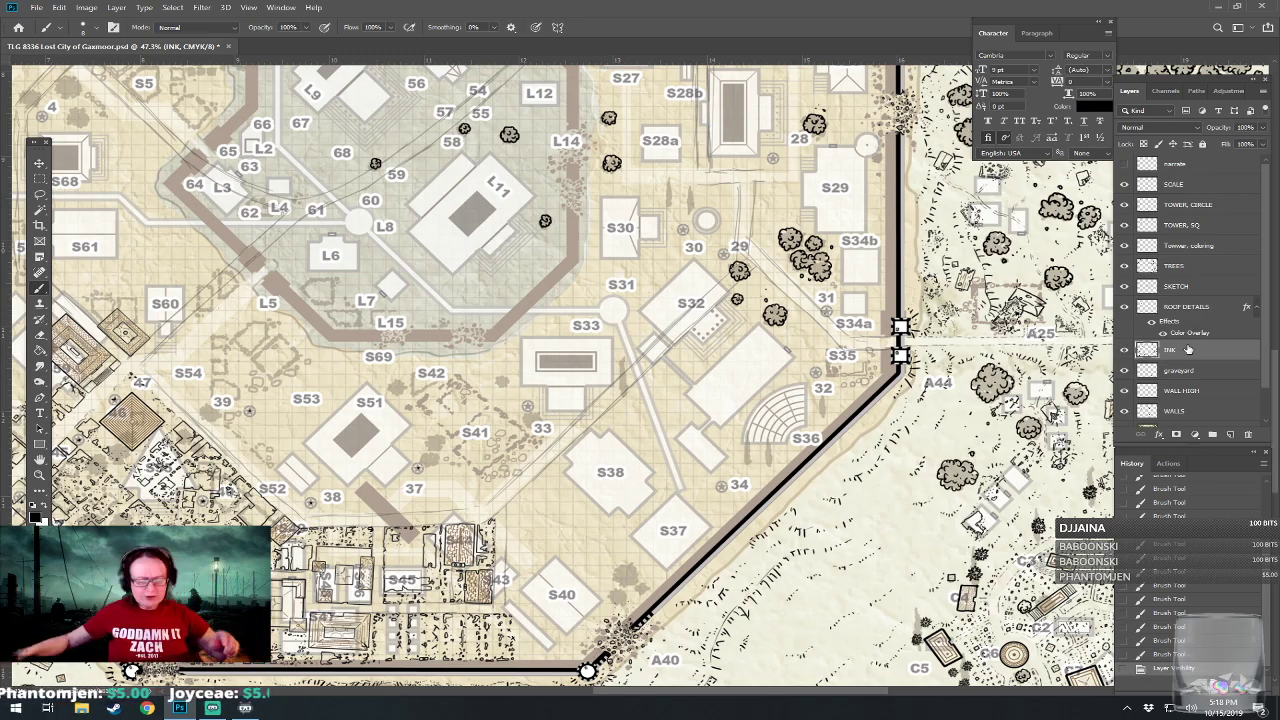
# On the SKETCH layer, draw both edges of a curved road from below S43 across S40 to S37.
pyautogui.scroll(8, 510, 600)
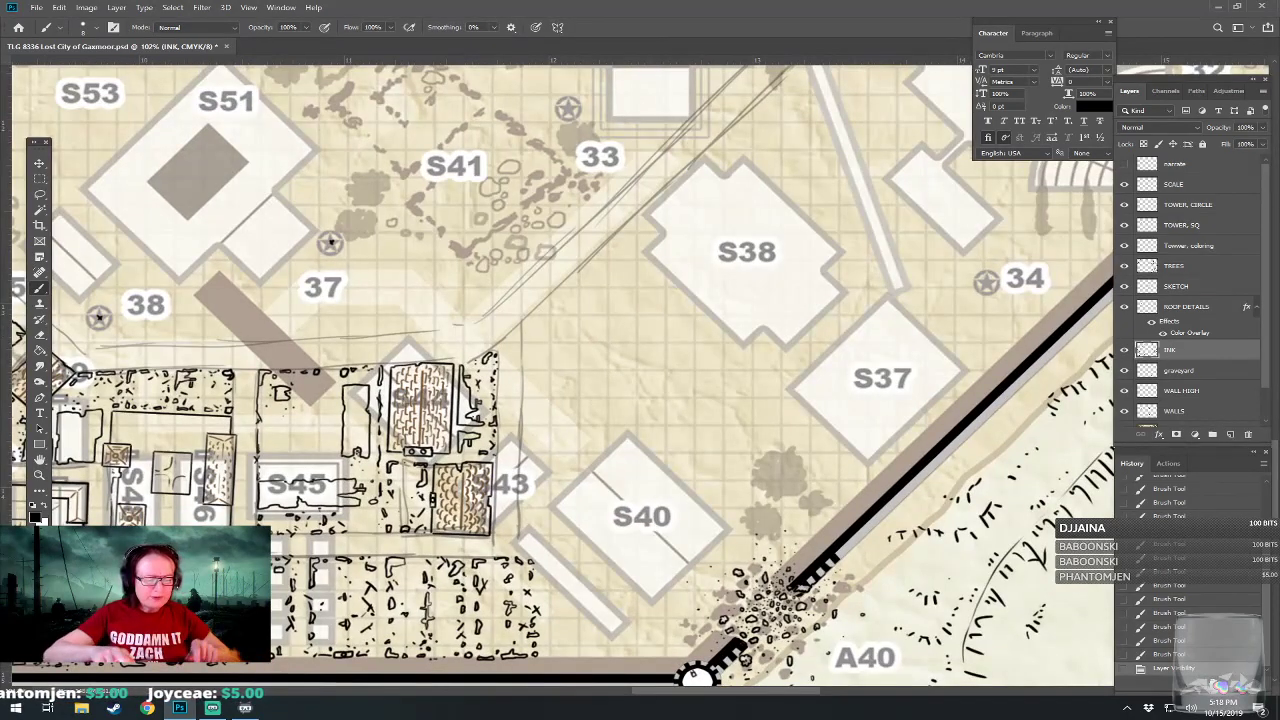
pyautogui.scroll(2, 304, 679)
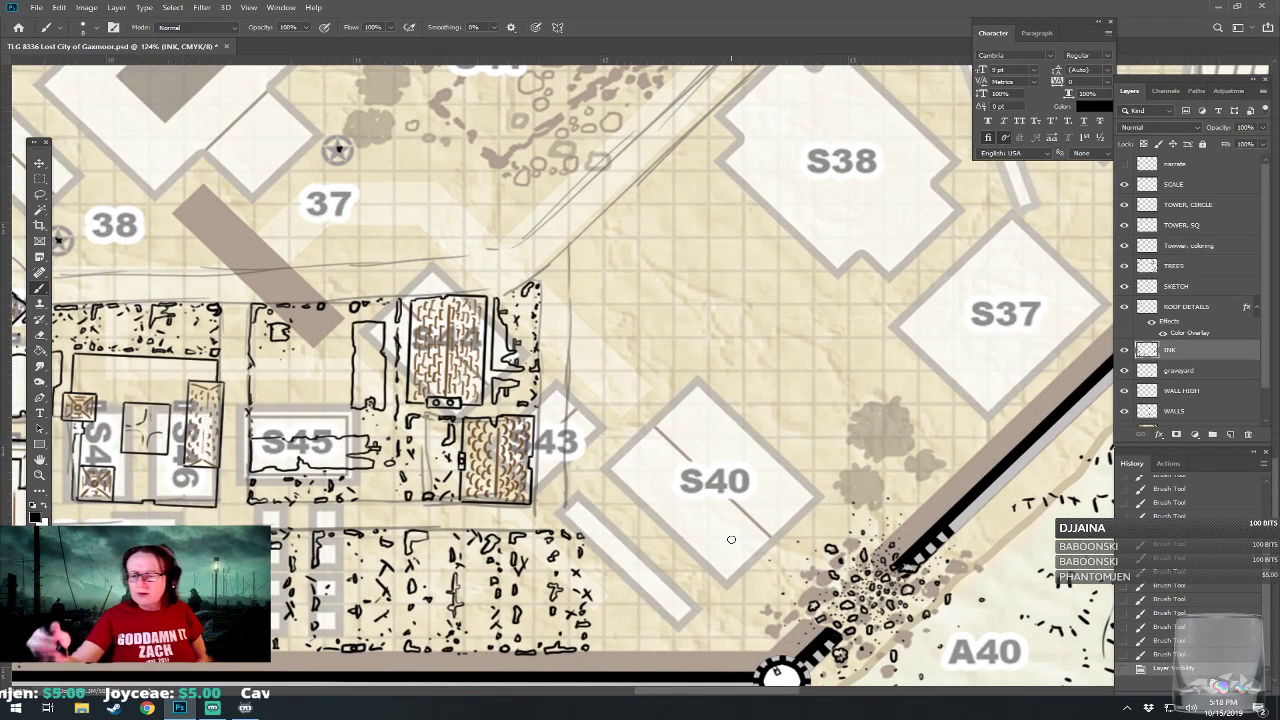
pyautogui.click(1184, 289)
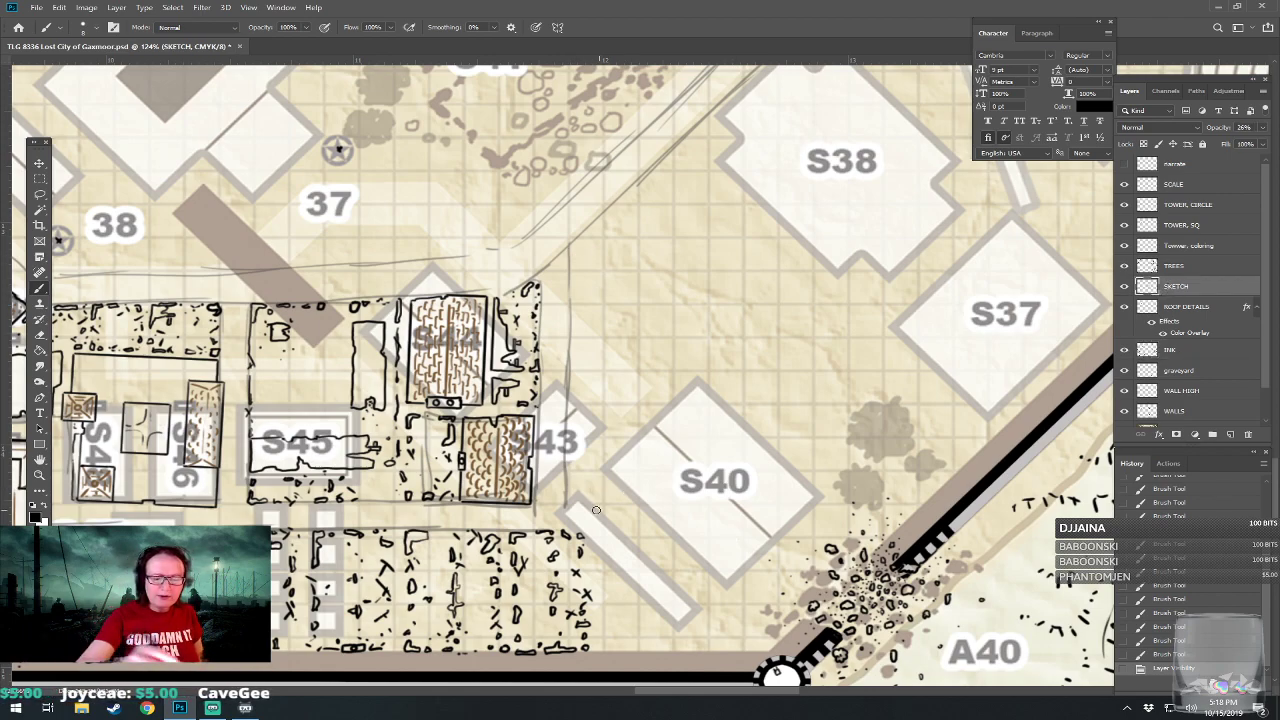
pyautogui.moveTo(568, 506)
pyautogui.mouseDown()
pyautogui.moveTo(655, 503)
pyautogui.moveTo(762, 455)
pyautogui.moveTo(715, 483)
pyautogui.moveTo(732, 475)
pyautogui.moveTo(840, 385)
pyautogui.mouseUp()
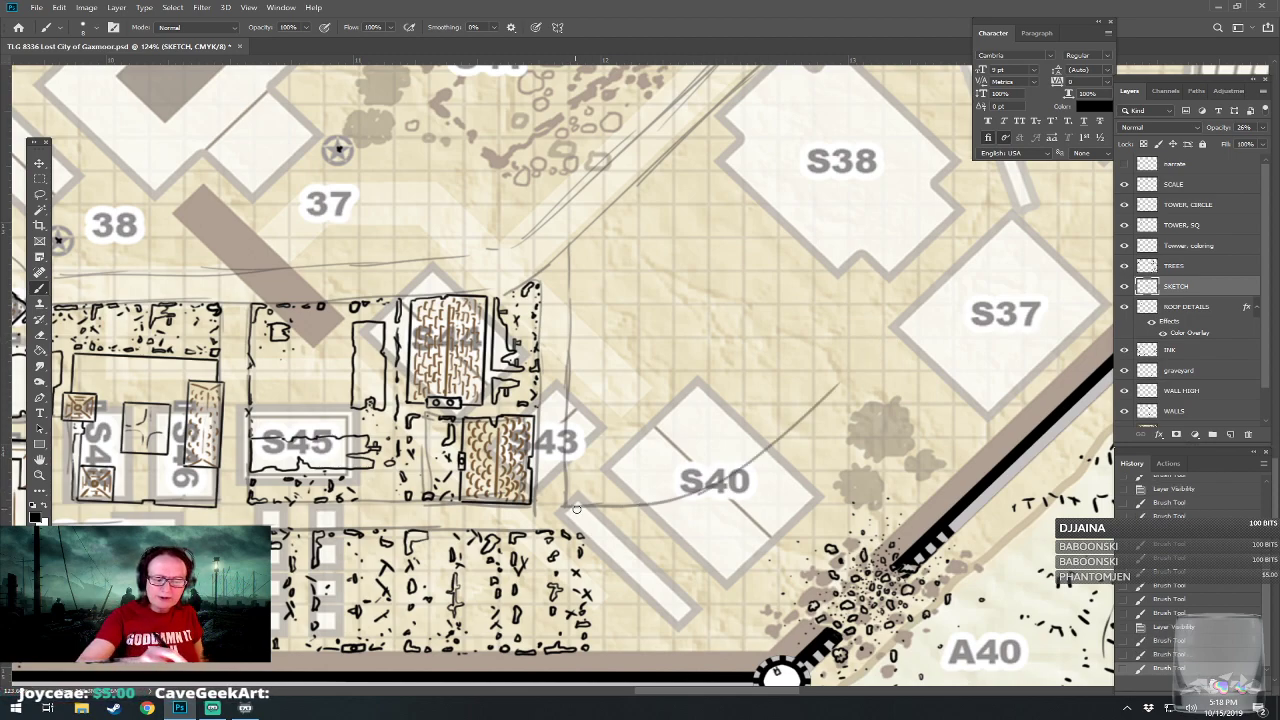
pyautogui.moveTo(828, 392); pyautogui.dragTo(922, 298)
pyautogui.moveTo(582, 539)
pyautogui.mouseDown()
pyautogui.moveTo(664, 535)
pyautogui.moveTo(782, 496)
pyautogui.moveTo(682, 528)
pyautogui.moveTo(779, 483)
pyautogui.moveTo(725, 515)
pyautogui.moveTo(817, 447)
pyautogui.moveTo(993, 270)
pyautogui.mouseUp()
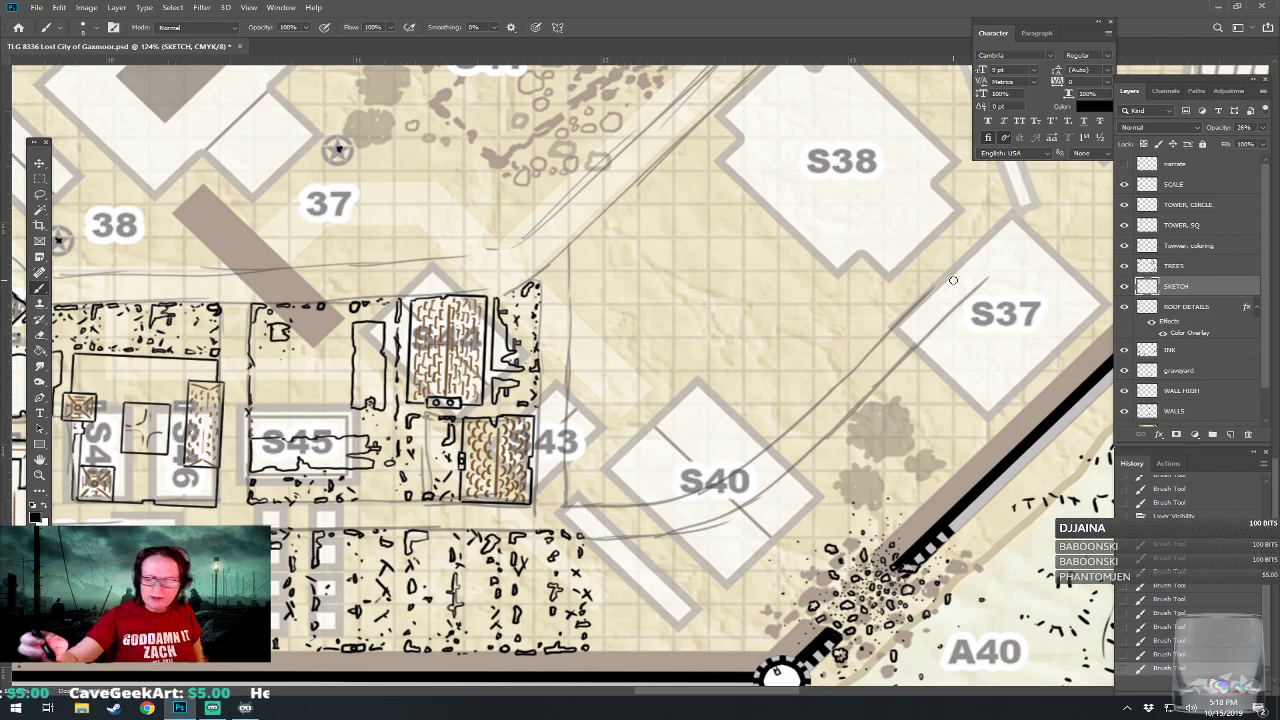
# On the INK layer, draw a square building outline with a notched, broken corner between S43 and S40, below the diagonal road.
pyautogui.click(1169, 350)
pyautogui.moveTo(500, 400); pyautogui.dragTo(565, 404)
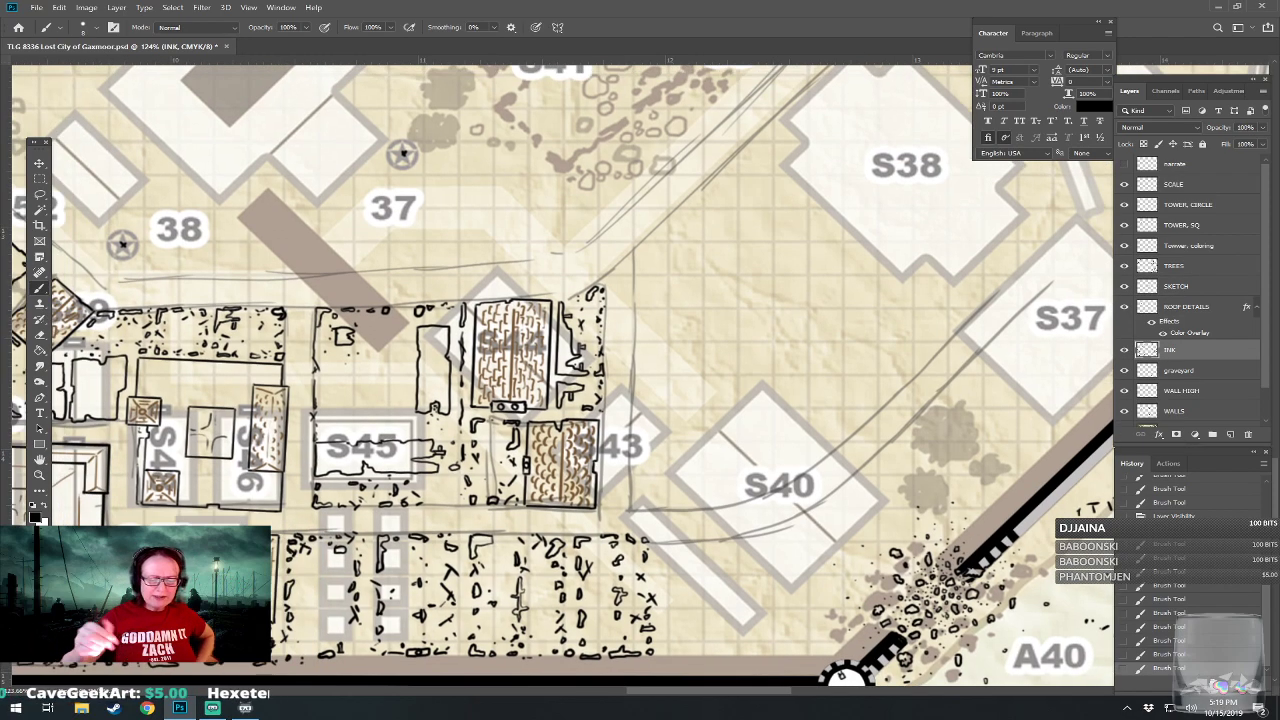
pyautogui.moveTo(600, 350); pyautogui.dragTo(588, 411)
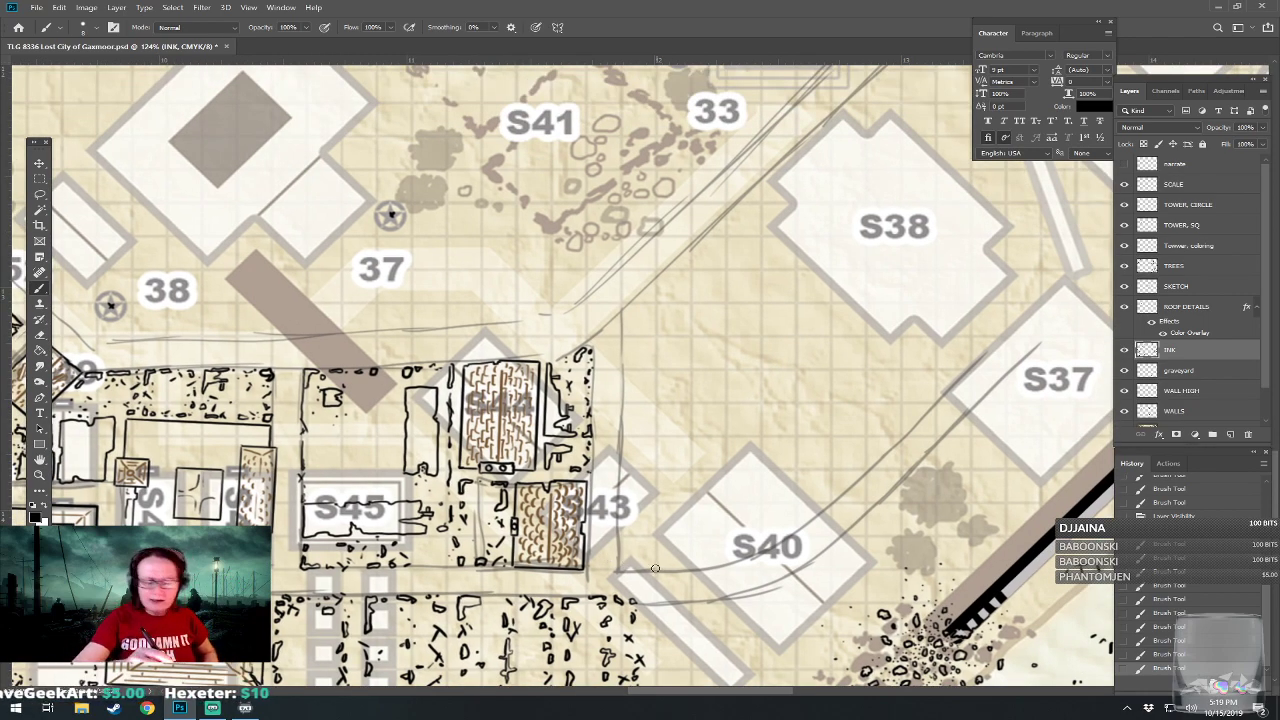
pyautogui.click(620, 571)
pyautogui.click(621, 571)
pyautogui.keyDown('shift'); pyautogui.click(621, 571); pyautogui.keyUp('shift')
pyautogui.moveTo(620, 571)
pyautogui.mouseDown()
pyautogui.moveTo(625, 436)
pyautogui.moveTo(762, 435)
pyautogui.mouseUp()
pyautogui.moveTo(626, 570)
pyautogui.mouseDown()
pyautogui.moveTo(744, 569)
pyautogui.moveTo(753, 557)
pyautogui.moveTo(722, 570)
pyautogui.moveTo(754, 518)
pyautogui.mouseUp()
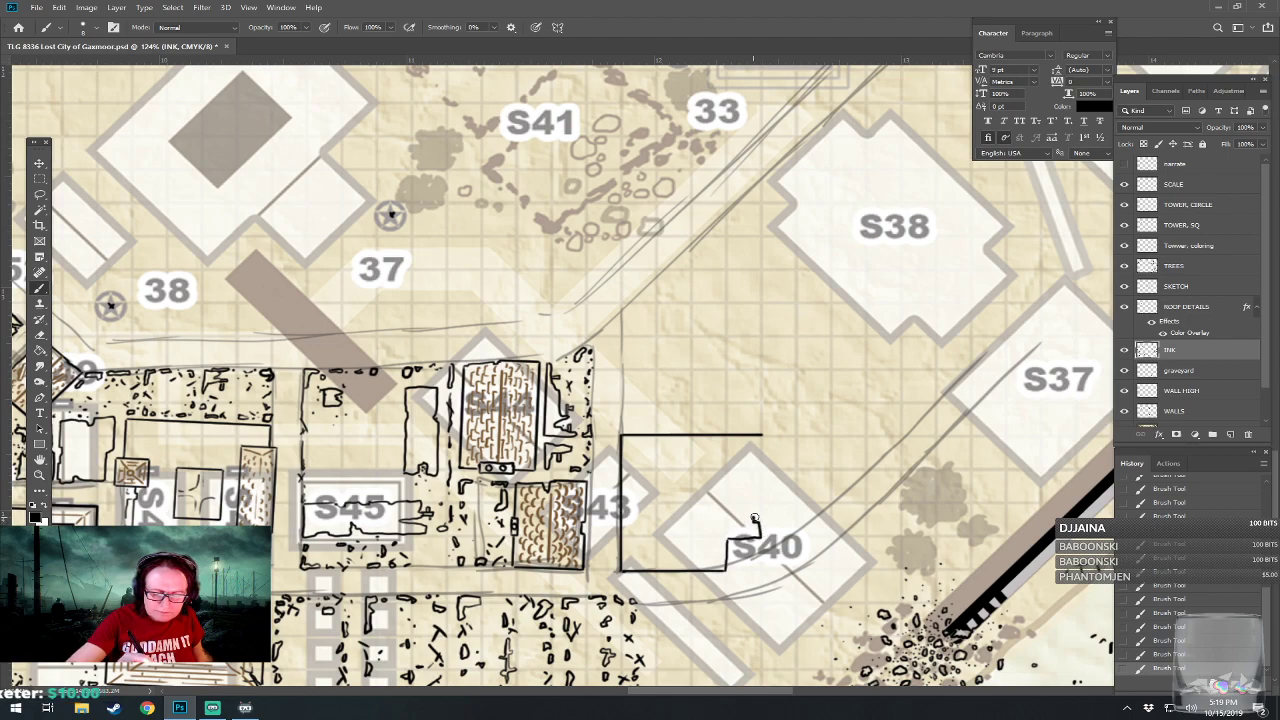
pyautogui.moveTo(760, 437); pyautogui.dragTo(760, 515)
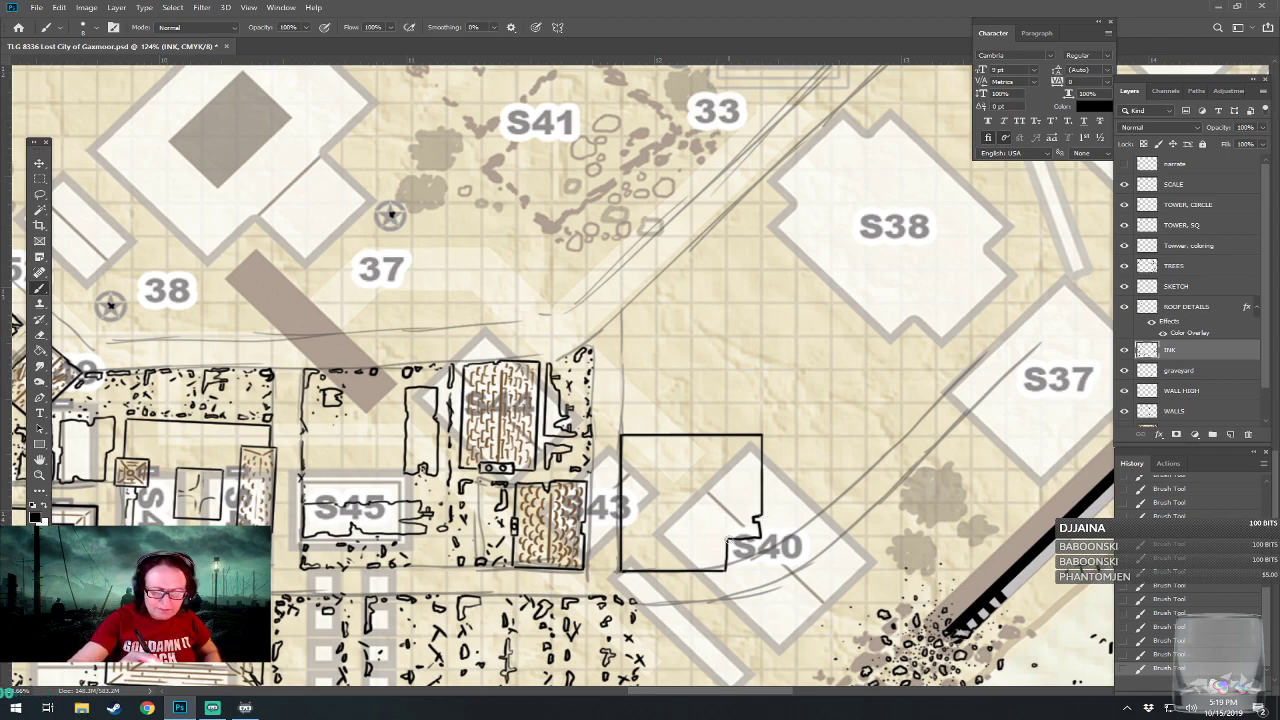
# Draw the inner room's walls on the INK layer and the L-shaped wing's ridge and hip lines on the ROOF DETAILS layer.
pyautogui.moveTo(728, 538)
pyautogui.mouseDown()
pyautogui.moveTo(693, 538)
pyautogui.moveTo(695, 436)
pyautogui.mouseUp()
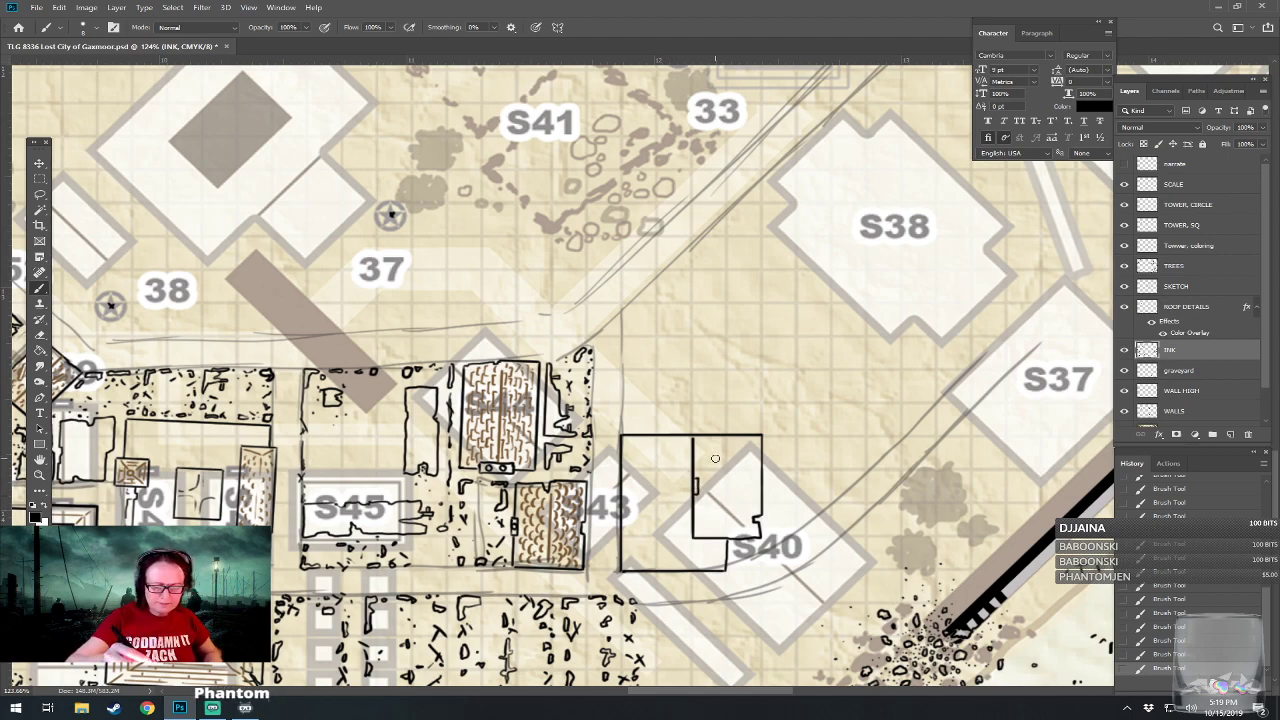
pyautogui.hotkey('alt', ']')
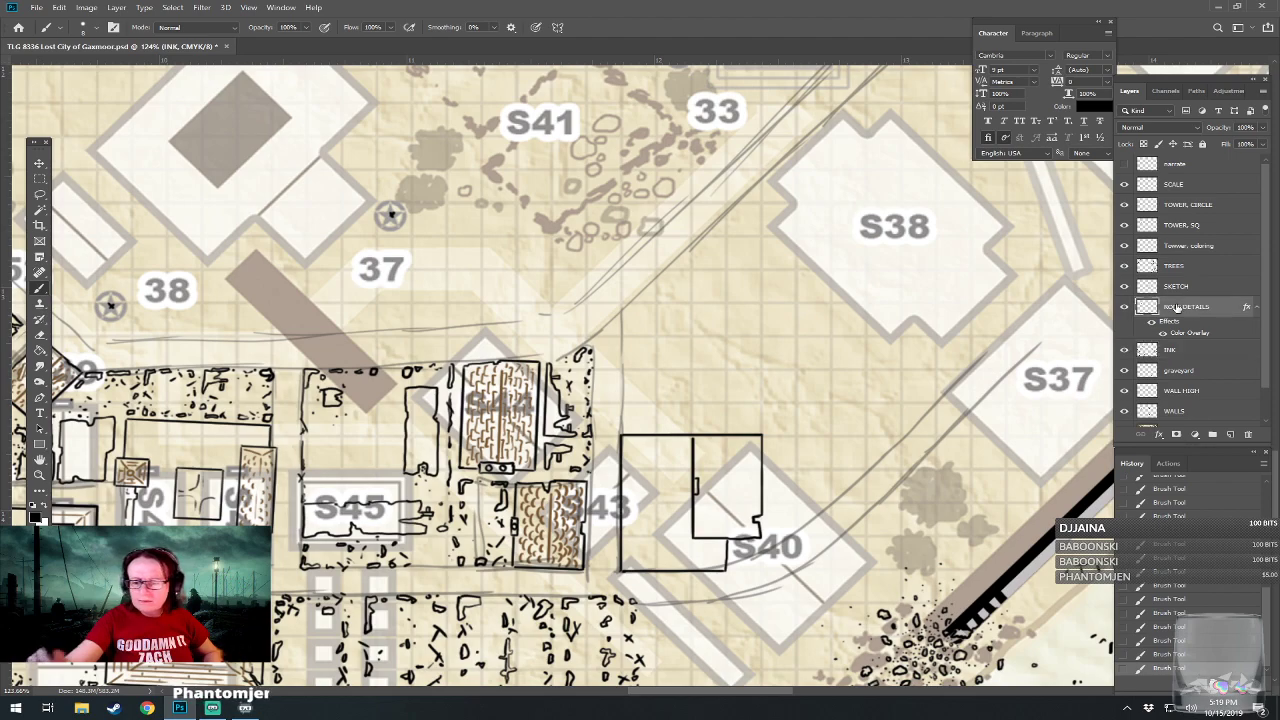
pyautogui.moveTo(655, 446)
pyautogui.mouseDown()
pyautogui.moveTo(653, 552)
pyautogui.moveTo(722, 551)
pyautogui.mouseUp()
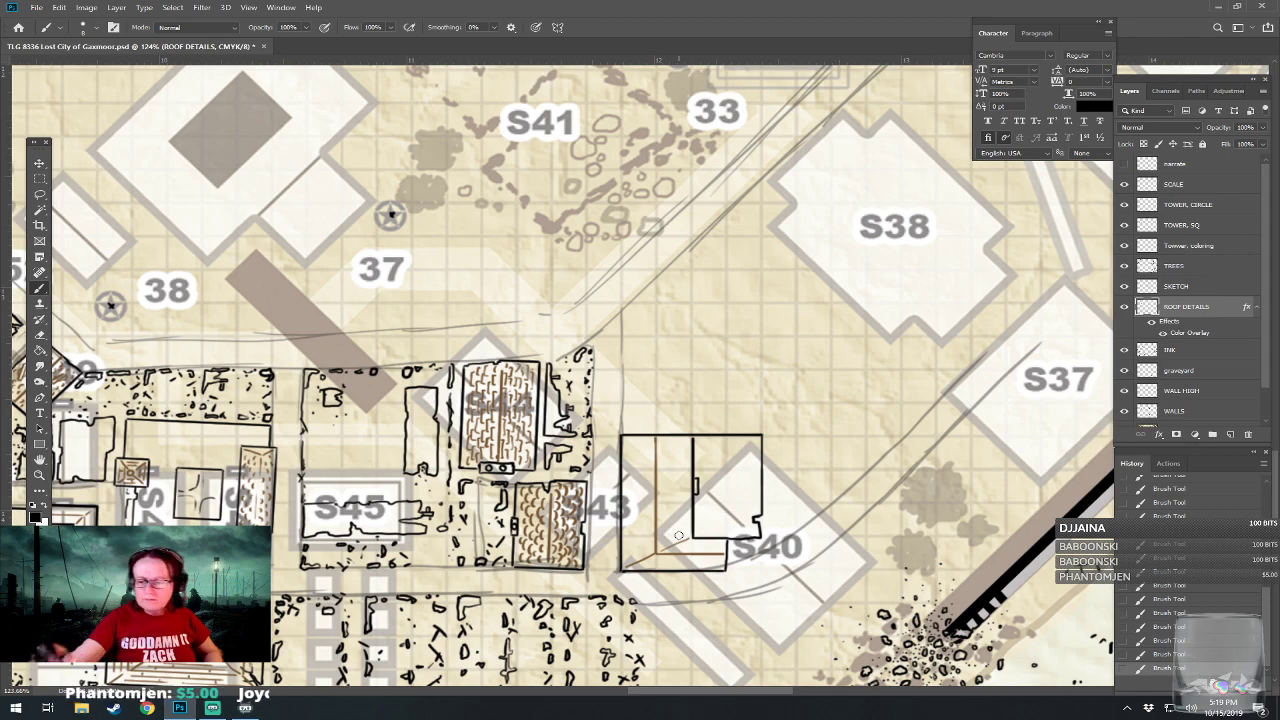
# On the INK layer, draw branching cracks across the floor of the building's inner room.
pyautogui.click(1166, 354)
pyautogui.moveTo(760, 480); pyautogui.dragTo(710, 492)
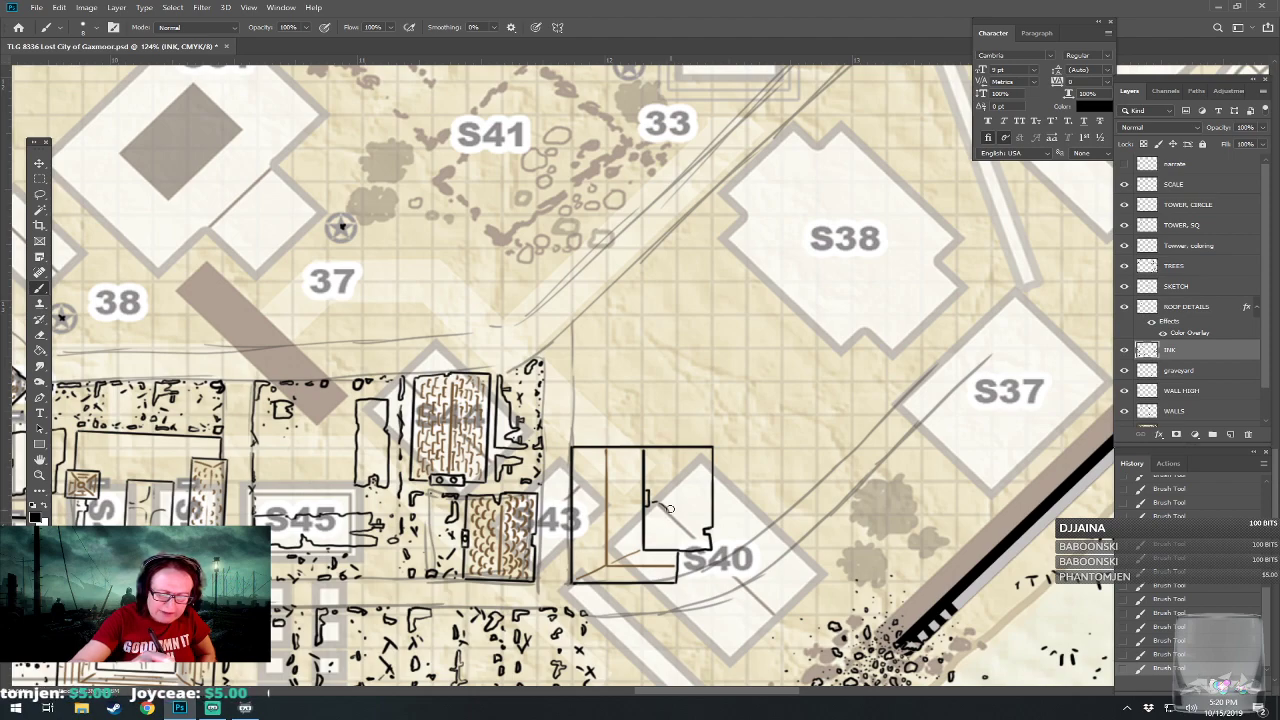
pyautogui.moveTo(653, 497)
pyautogui.mouseDown()
pyautogui.moveTo(697, 527)
pyautogui.moveTo(686, 488)
pyautogui.moveTo(682, 504)
pyautogui.moveTo(691, 481)
pyautogui.moveTo(648, 540)
pyautogui.moveTo(668, 528)
pyautogui.moveTo(680, 542)
pyautogui.moveTo(658, 537)
pyautogui.mouseUp()
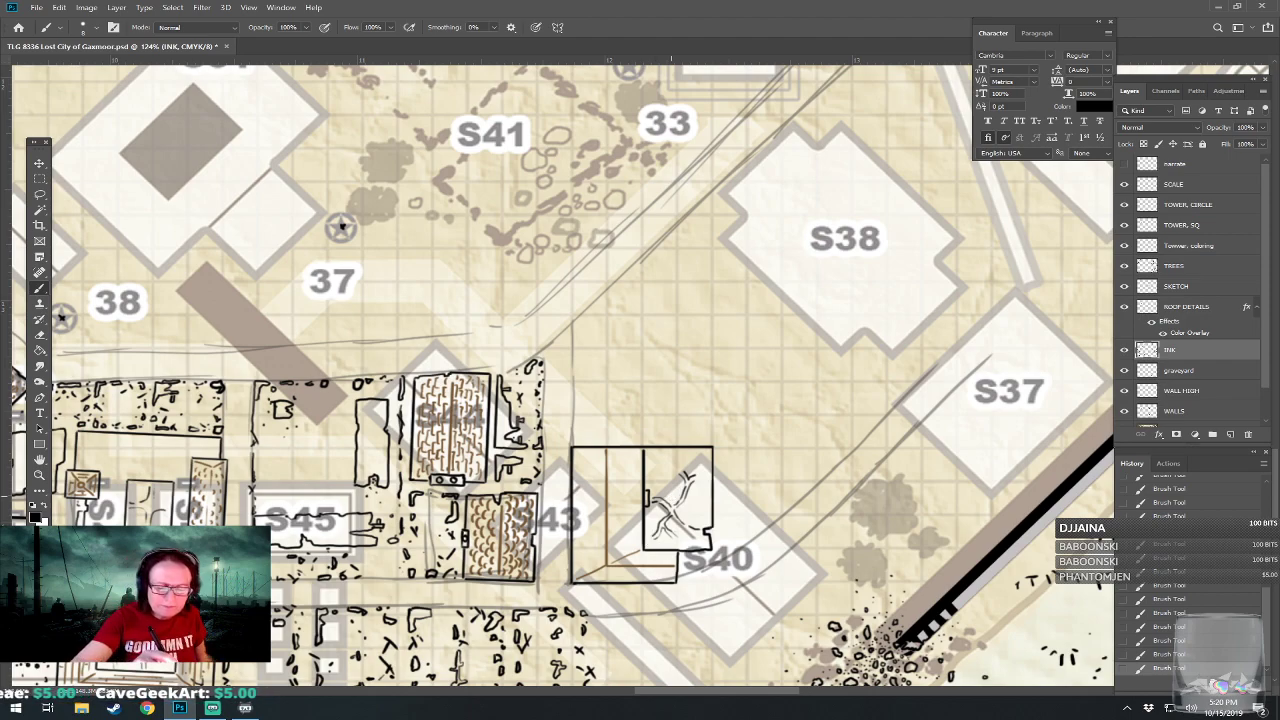
pyautogui.moveTo(672, 499); pyautogui.dragTo(659, 489)
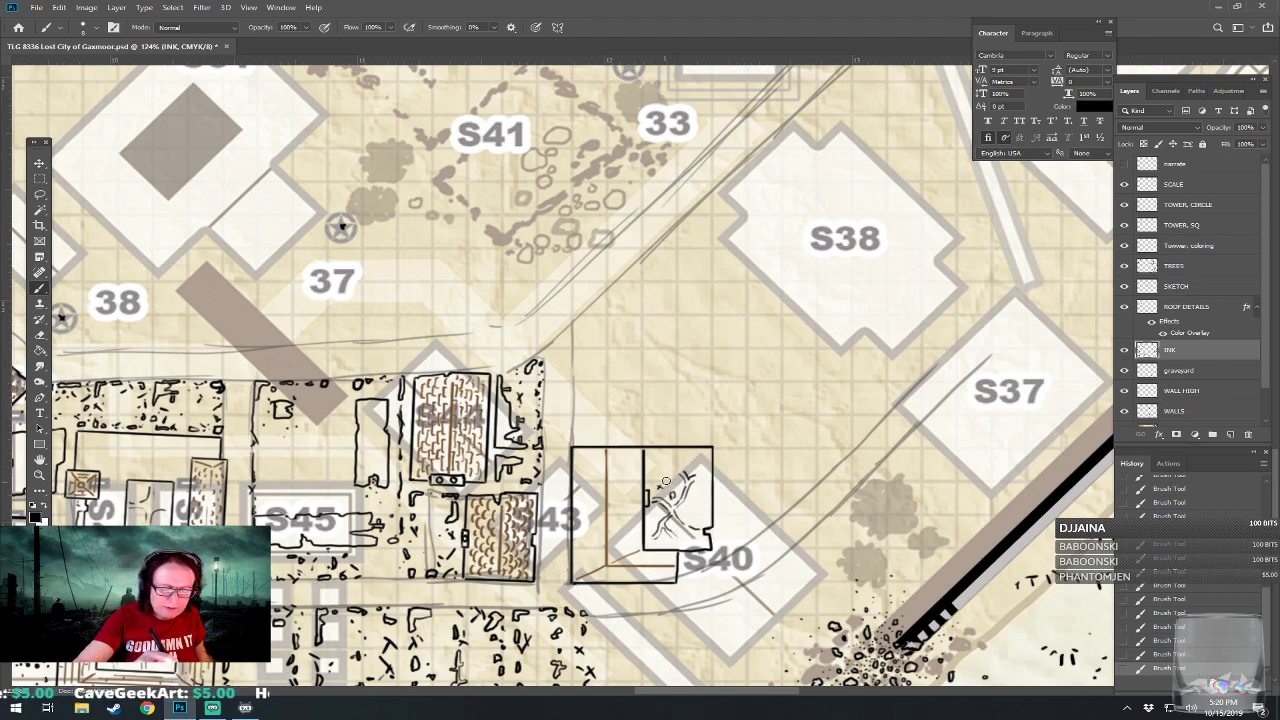
# Scatter small debris dots and short broken strokes around the cracks inside the inner room.
pyautogui.click(687, 508)
pyautogui.click(694, 519)
pyautogui.click(684, 514)
pyautogui.click(697, 507)
pyautogui.click(697, 494)
pyautogui.click(703, 479)
pyautogui.click(704, 518)
pyautogui.click(697, 521)
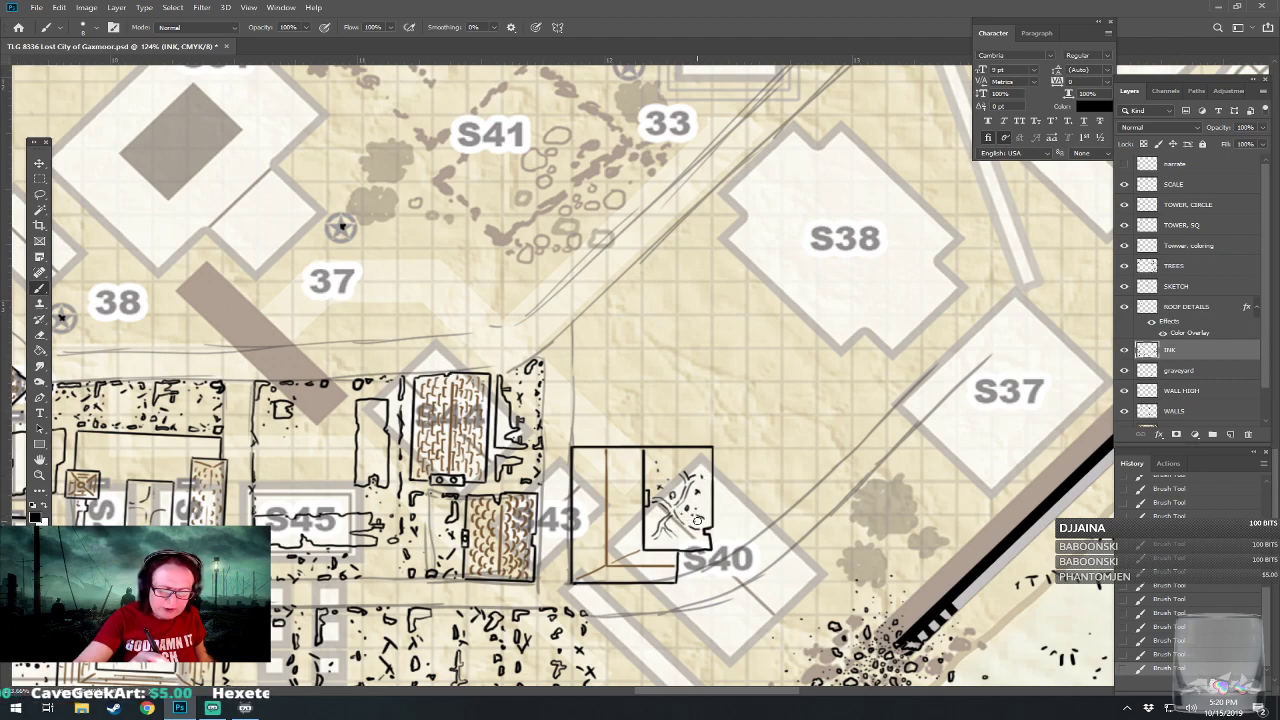
pyautogui.moveTo(650, 506)
pyautogui.mouseDown()
pyautogui.moveTo(685, 537)
pyautogui.moveTo(668, 540)
pyautogui.mouseUp()
pyautogui.moveTo(676, 536); pyautogui.dragTo(686, 544)
pyautogui.moveTo(669, 458); pyautogui.dragTo(690, 458)
pyautogui.moveTo(690, 450); pyautogui.dragTo(706, 459)
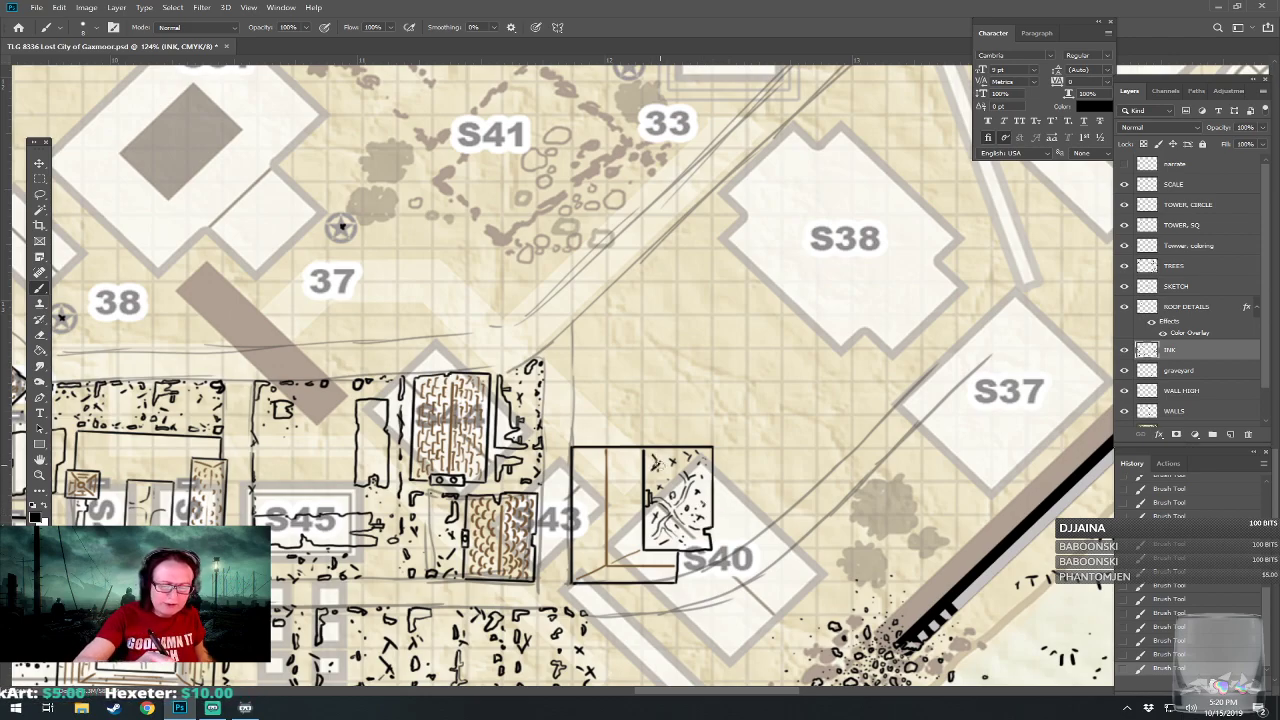
# Draw a rectangular building outline with broken notches in its walls along the diagonal road beside S38.
pyautogui.scroll(-3, 665, 469)
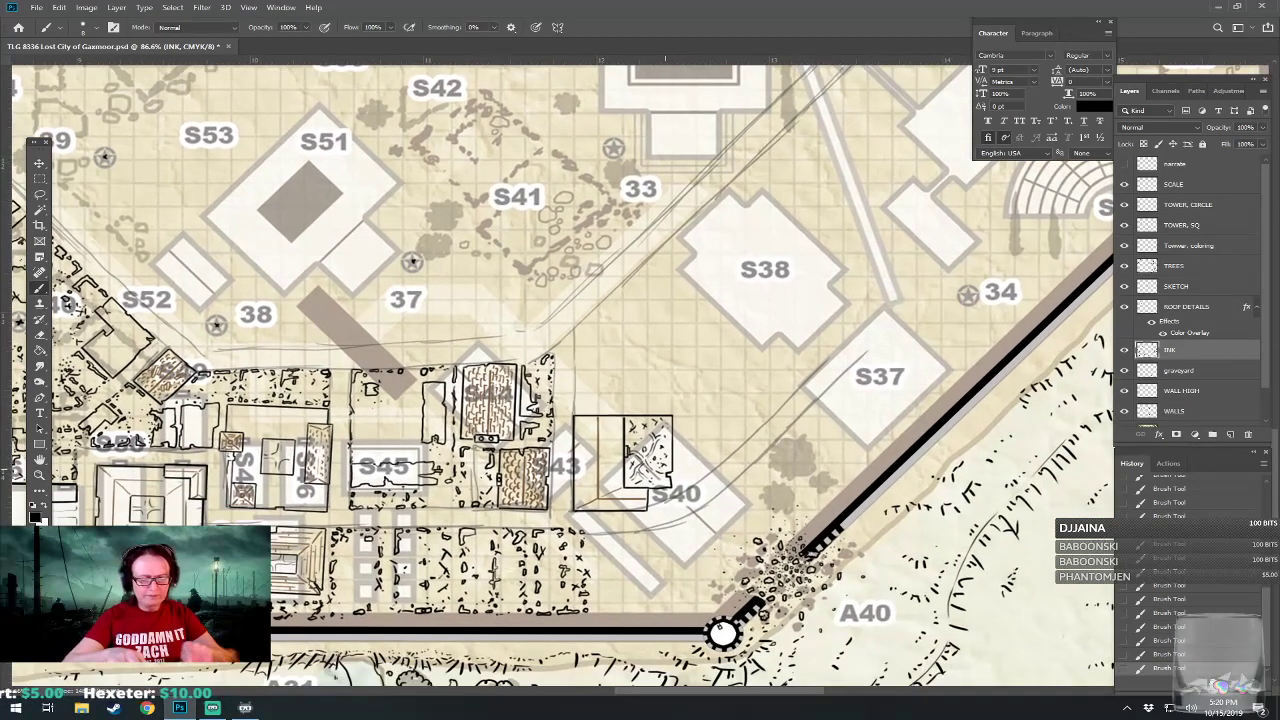
pyautogui.moveTo(665, 469); pyautogui.dragTo(590, 544)
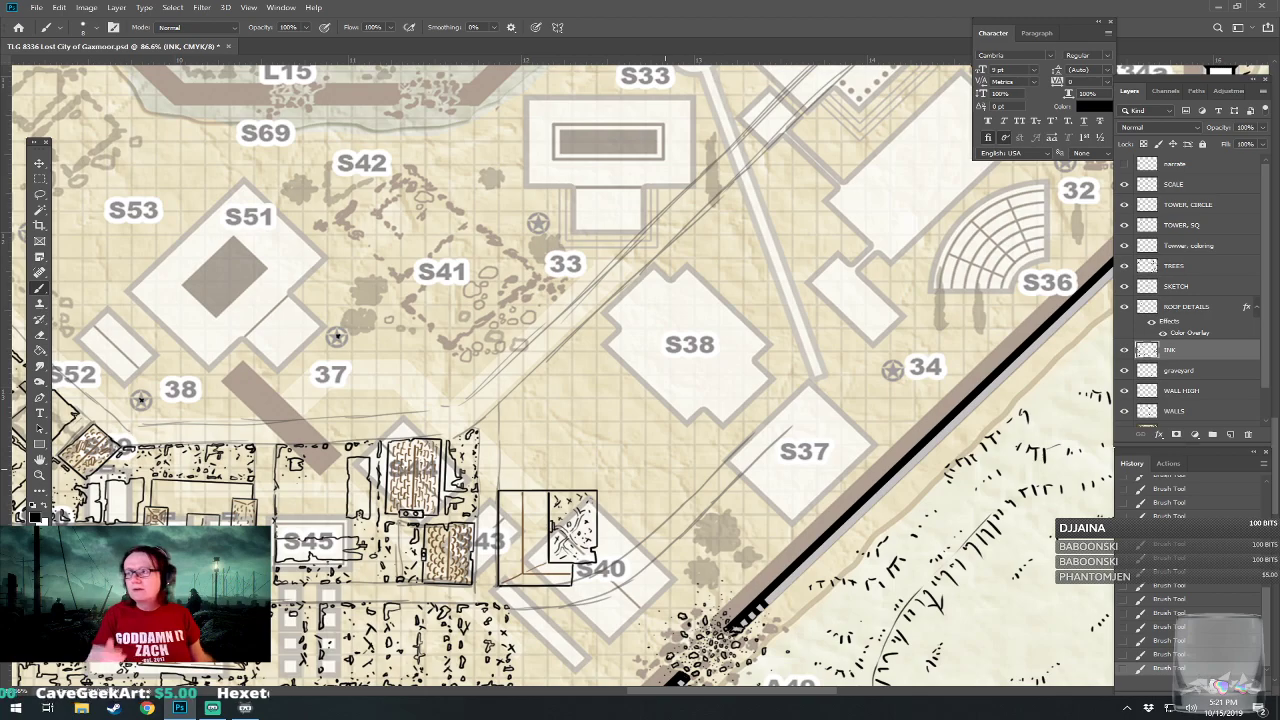
pyautogui.moveTo(665, 469); pyautogui.dragTo(700, 463)
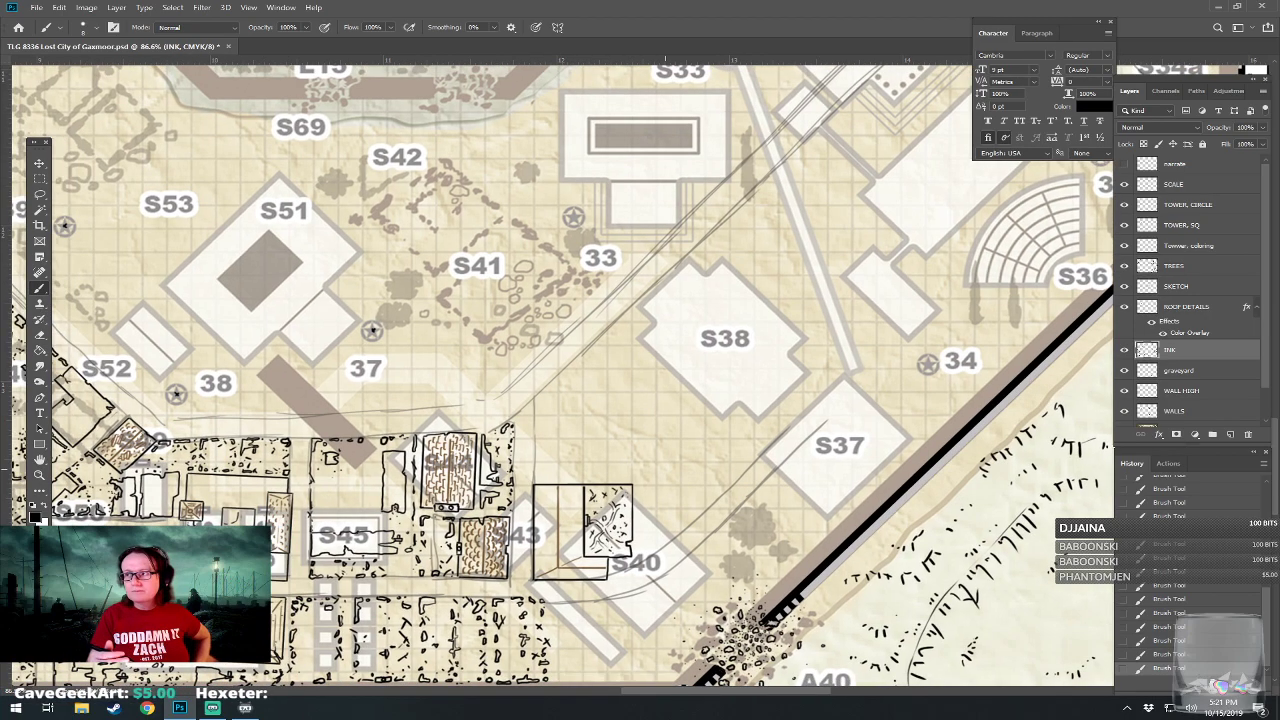
pyautogui.scroll(4, 665, 469)
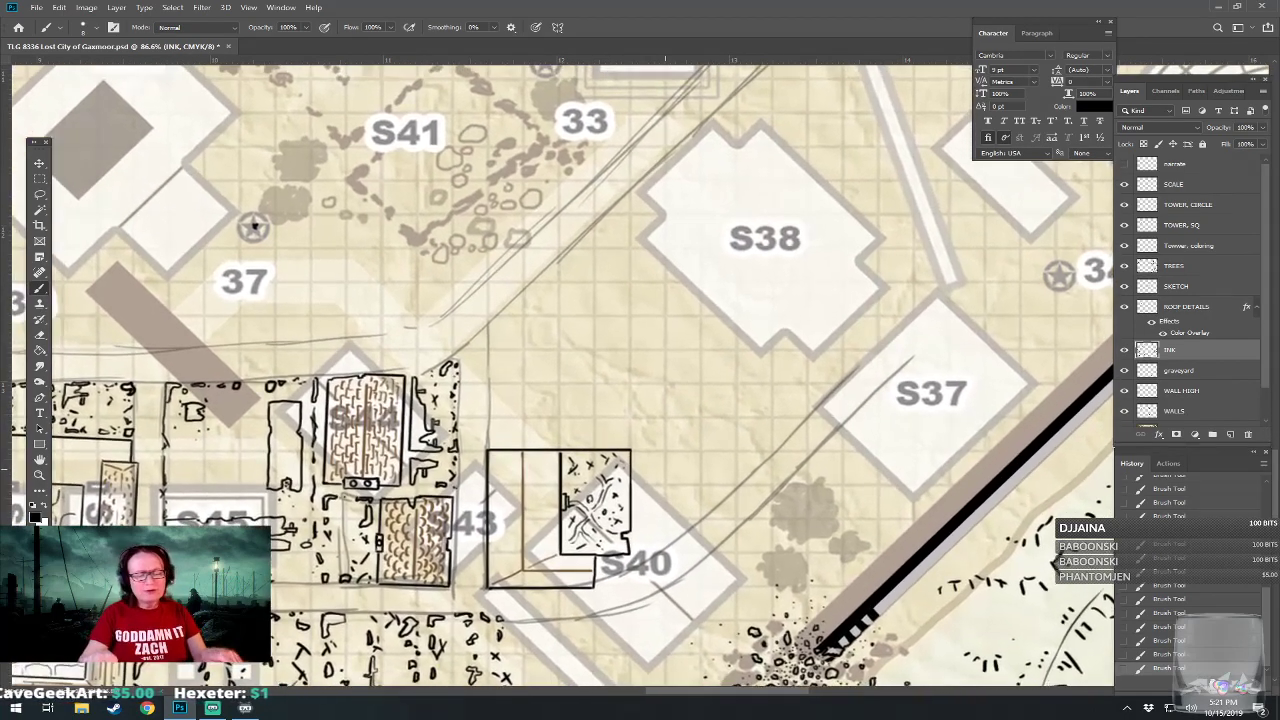
pyautogui.moveTo(665, 469); pyautogui.dragTo(607, 567)
pyautogui.moveTo(422, 143); pyautogui.dragTo(507, 178)
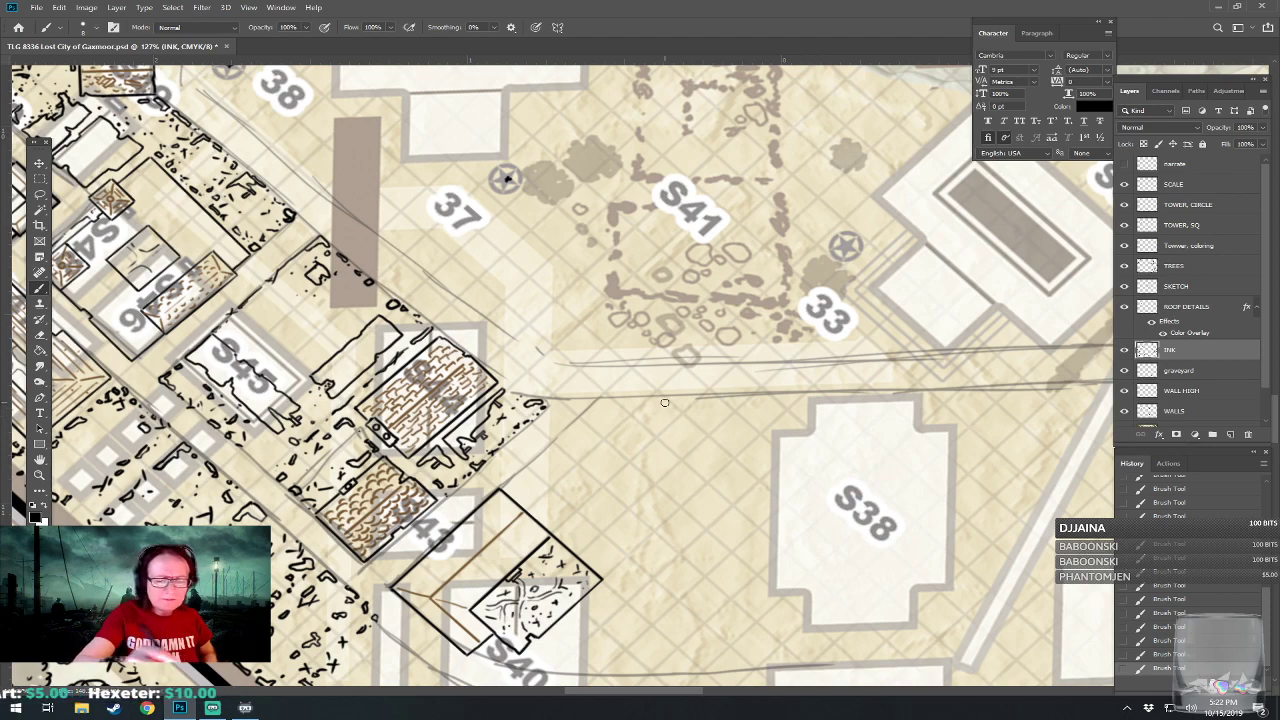
pyautogui.moveTo(621, 401)
pyautogui.mouseDown()
pyautogui.moveTo(622, 485)
pyautogui.moveTo(636, 486)
pyautogui.mouseUp()
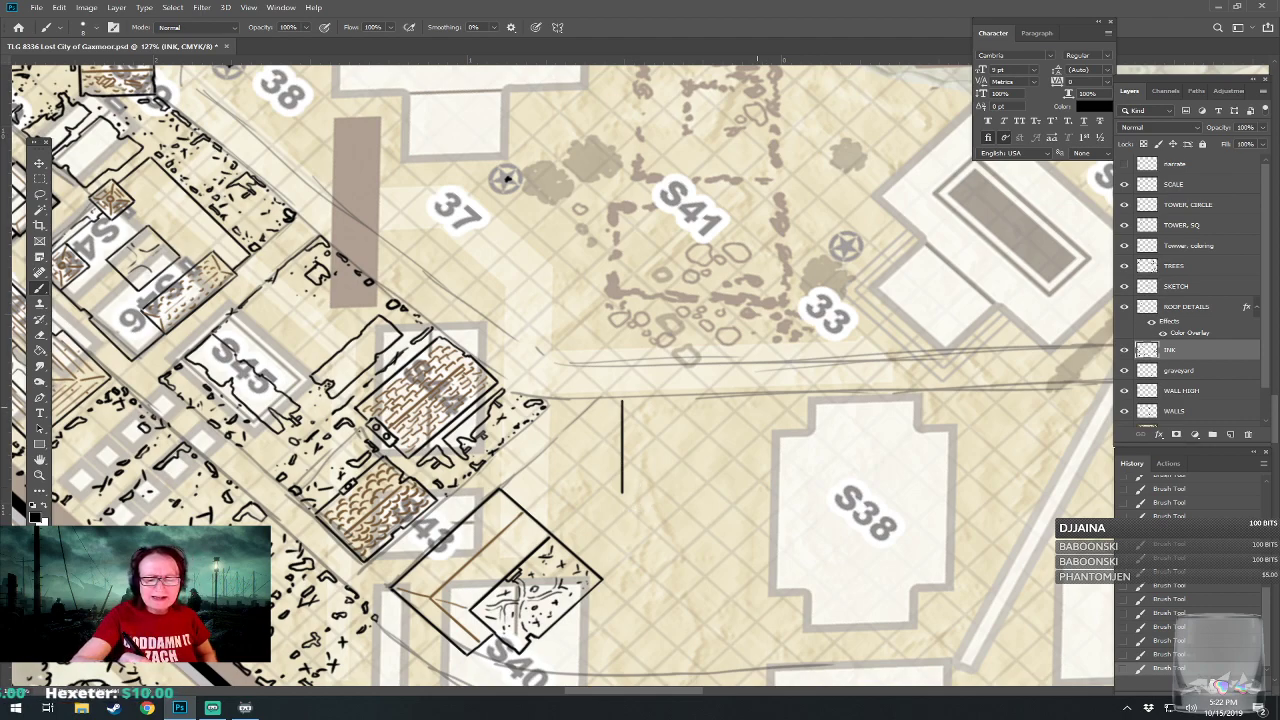
pyautogui.moveTo(751, 397); pyautogui.dragTo(751, 503)
pyautogui.moveTo(621, 494); pyautogui.dragTo(752, 501)
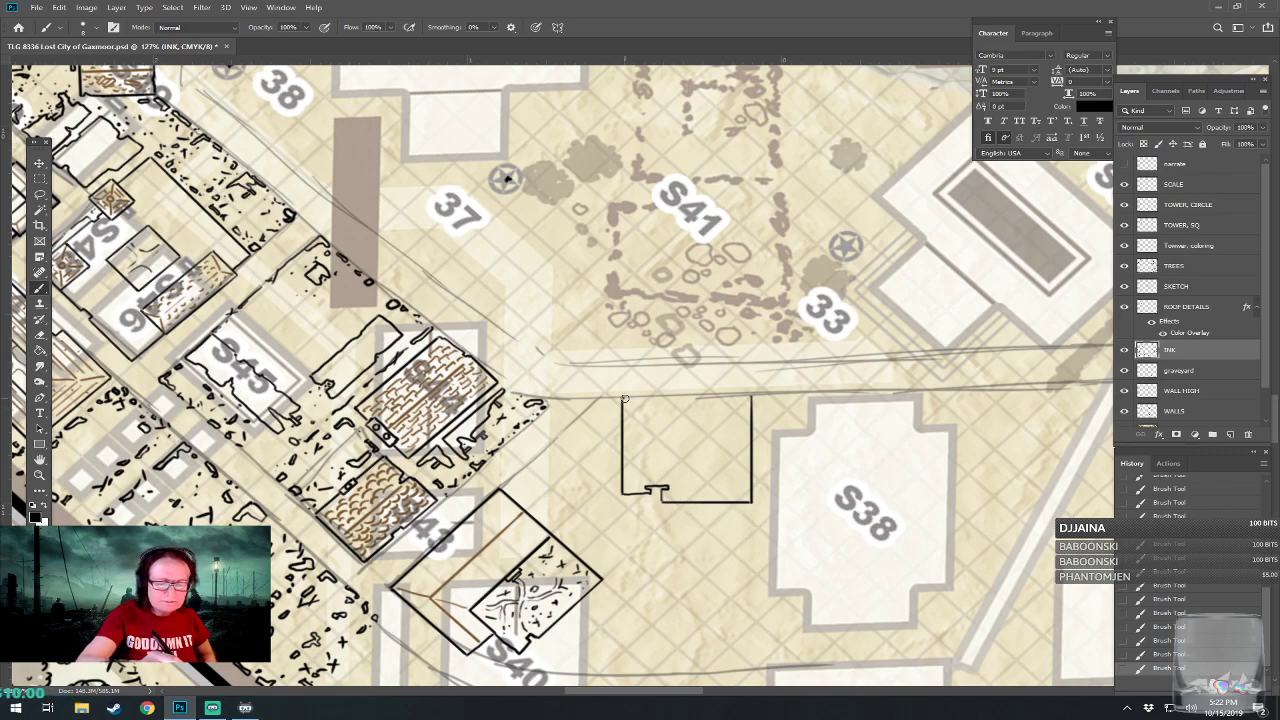
pyautogui.moveTo(623, 400)
pyautogui.mouseDown()
pyautogui.moveTo(750, 396)
pyautogui.moveTo(844, 334)
pyautogui.moveTo(826, 320)
pyautogui.mouseUp()
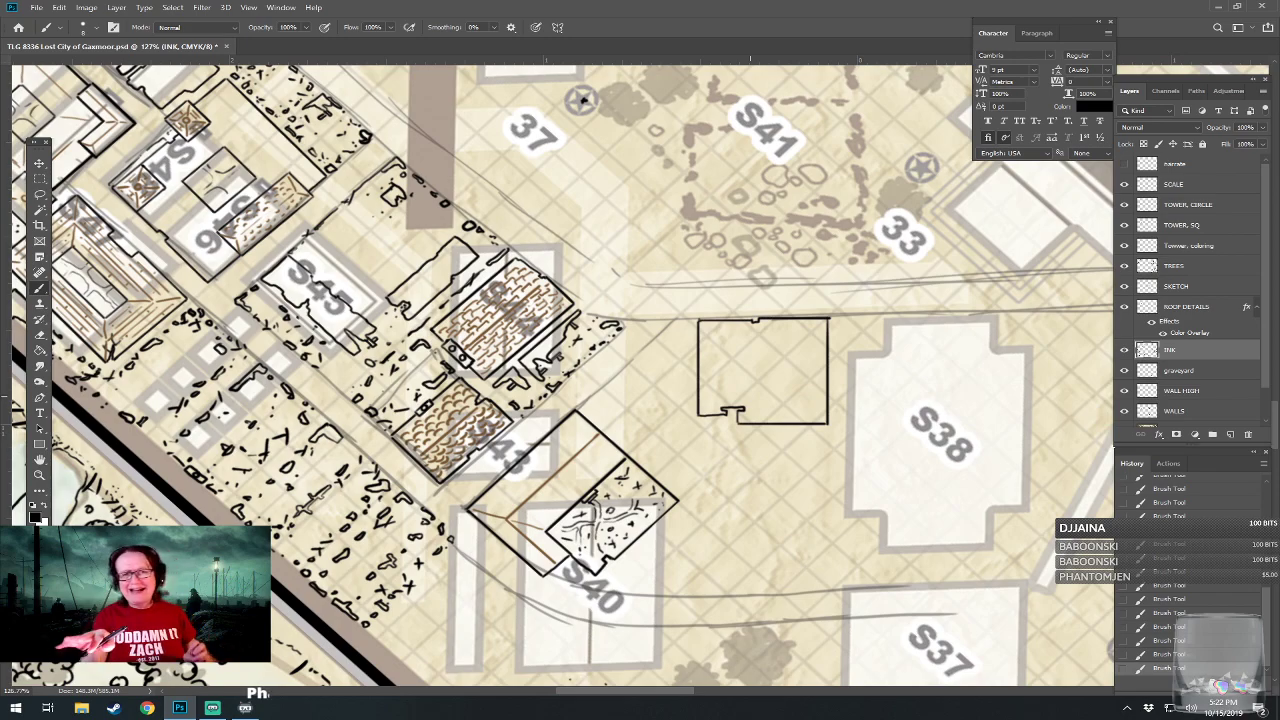
# Draw a ruined plot of broken wall fragments and rubble between the diagonal building and the square building near S40.
pyautogui.moveTo(750, 396); pyautogui.dragTo(732, 370)
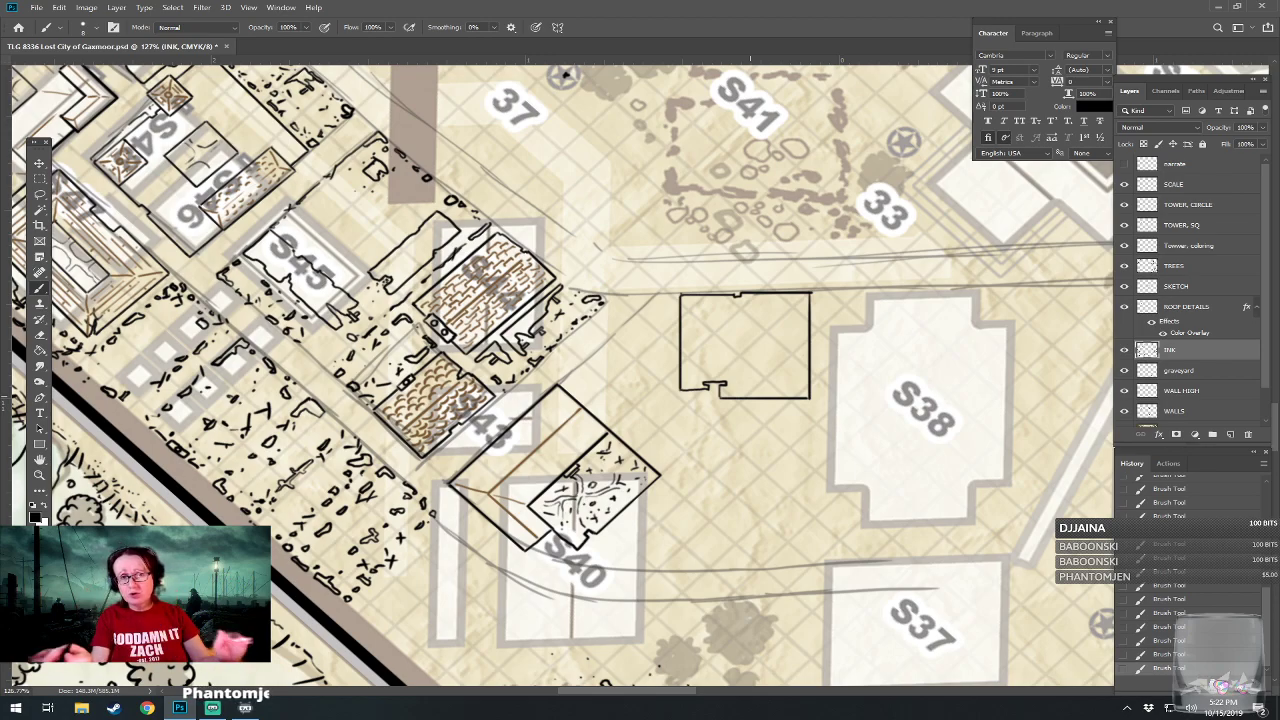
pyautogui.moveTo(750, 396); pyautogui.dragTo(849, 437)
pyautogui.moveTo(843, 388)
pyautogui.mouseDown()
pyautogui.moveTo(704, 297)
pyautogui.moveTo(742, 406)
pyautogui.moveTo(793, 377)
pyautogui.moveTo(712, 480)
pyautogui.mouseUp()
pyautogui.scroll(3, 750, 396)
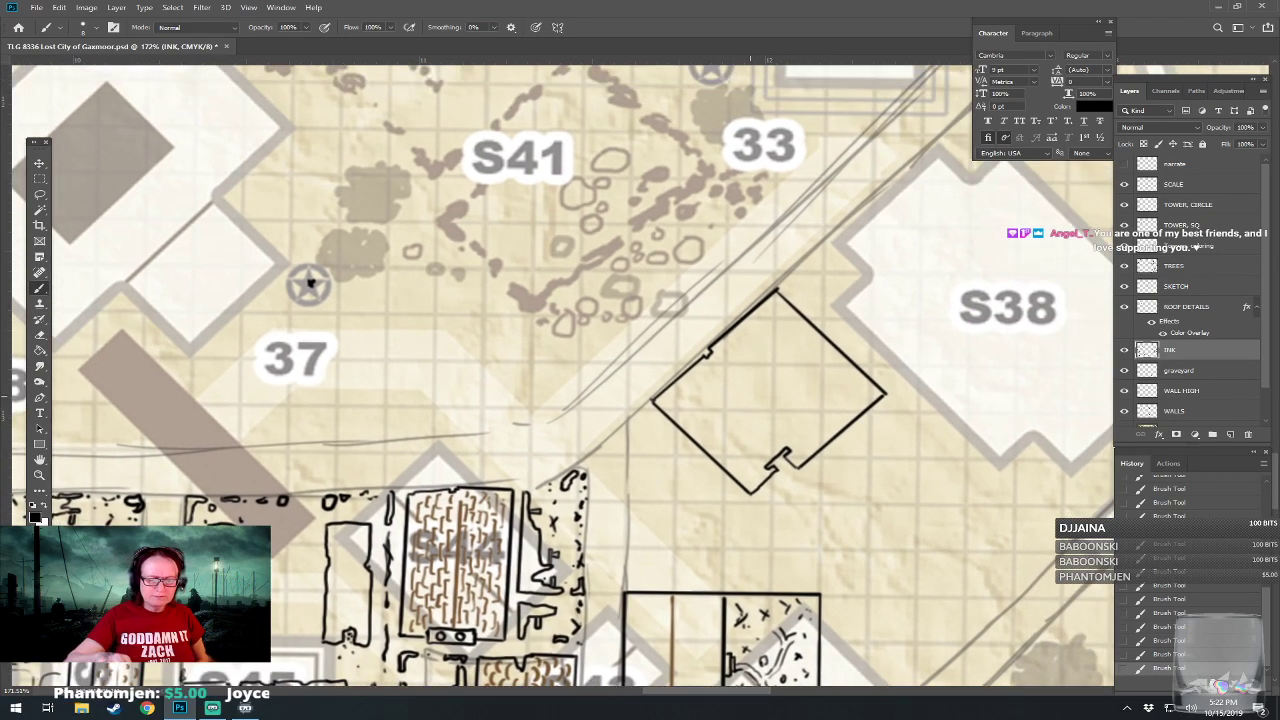
pyautogui.moveTo(750, 396); pyautogui.dragTo(766, 391)
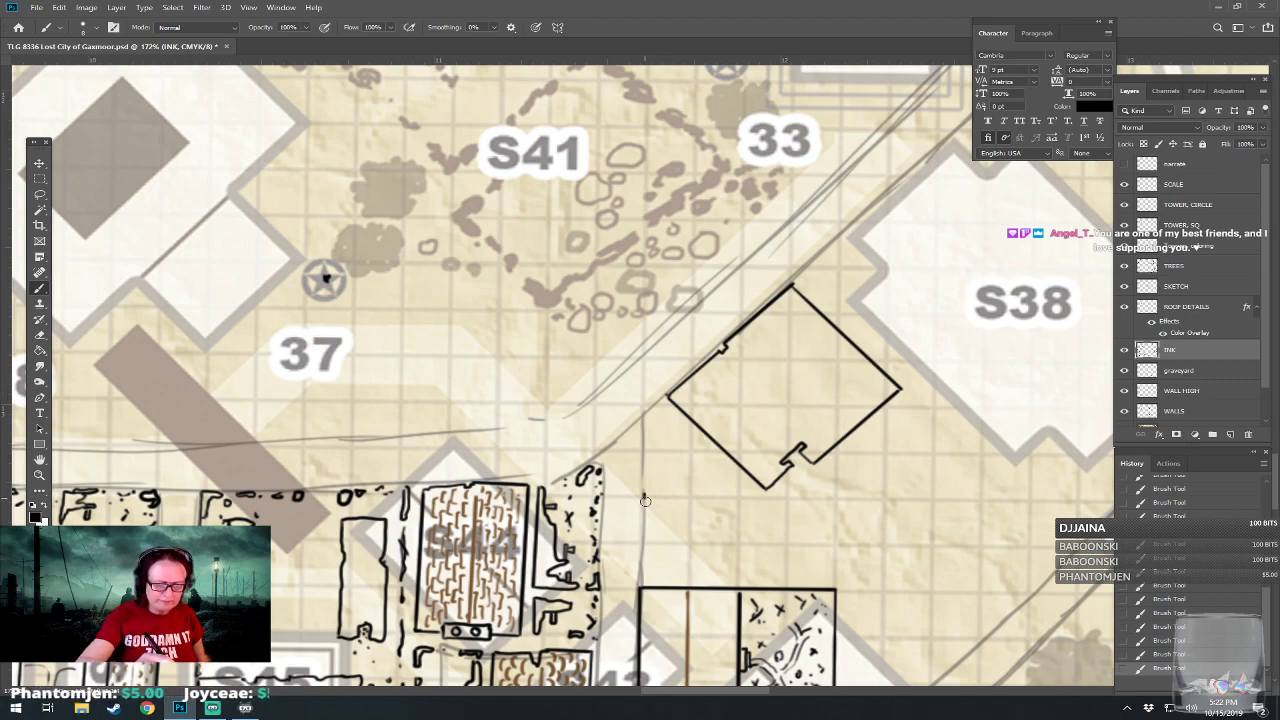
pyautogui.moveTo(649, 497)
pyautogui.mouseDown()
pyautogui.moveTo(647, 570)
pyautogui.moveTo(667, 561)
pyautogui.moveTo(648, 558)
pyautogui.moveTo(701, 550)
pyautogui.moveTo(768, 558)
pyautogui.mouseUp()
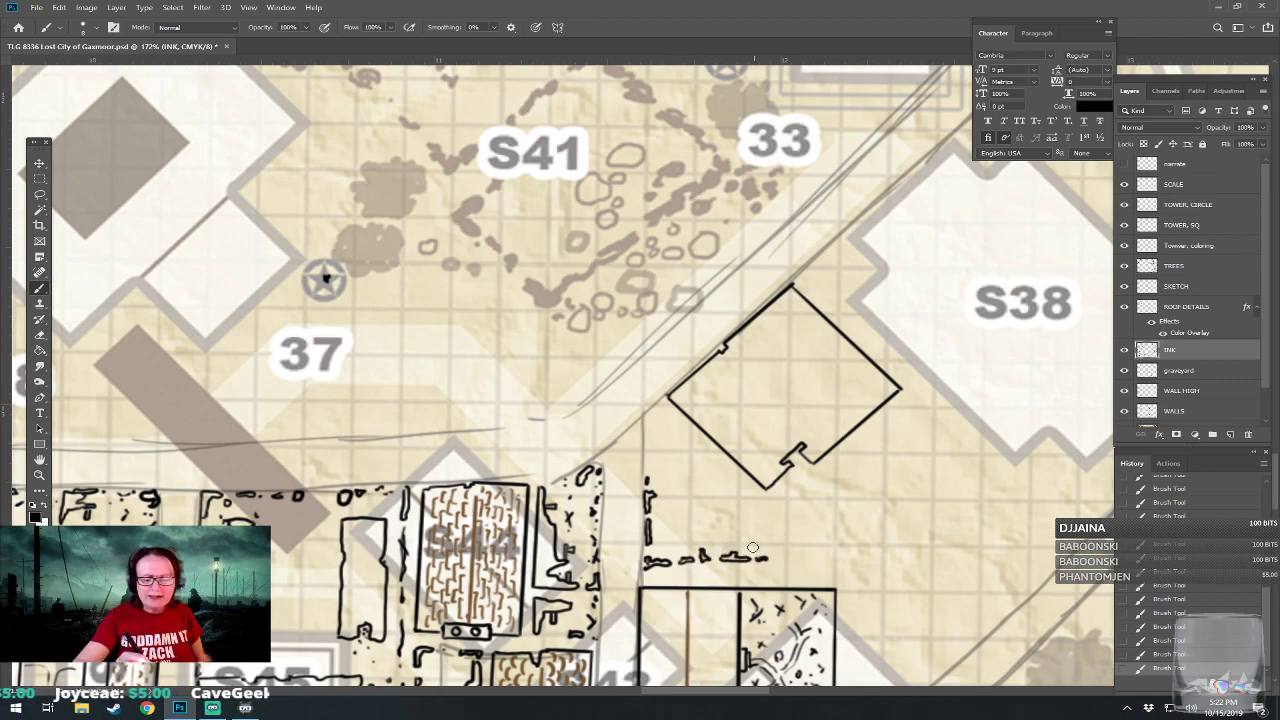
pyautogui.moveTo(647, 455)
pyautogui.mouseDown()
pyautogui.moveTo(694, 464)
pyautogui.moveTo(686, 454)
pyautogui.moveTo(700, 453)
pyautogui.moveTo(778, 499)
pyautogui.moveTo(768, 512)
pyautogui.moveTo(765, 500)
pyautogui.moveTo(764, 551)
pyautogui.moveTo(768, 524)
pyautogui.moveTo(669, 514)
pyautogui.moveTo(695, 512)
pyautogui.moveTo(677, 502)
pyautogui.moveTo(709, 513)
pyautogui.mouseUp()
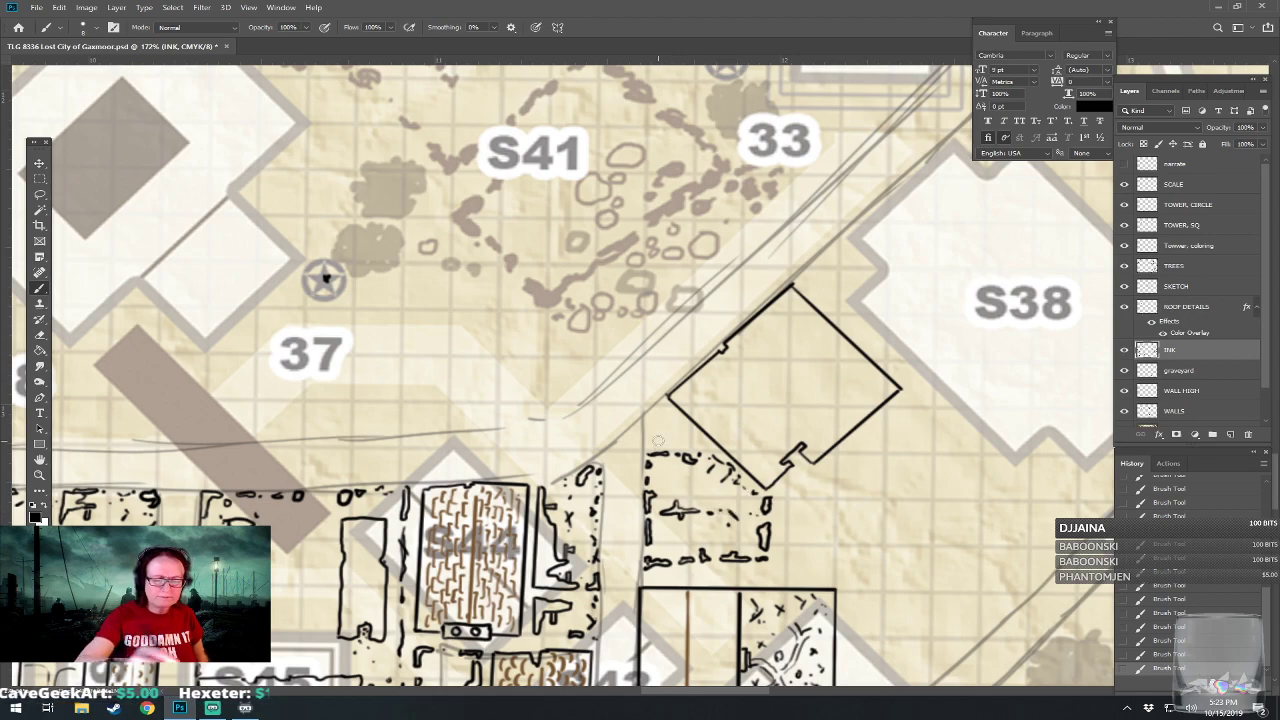
# On the TREES layer, draw a small round tree above the ruined plot, at the diagonal building's corner by the road.
pyautogui.click(1177, 267)
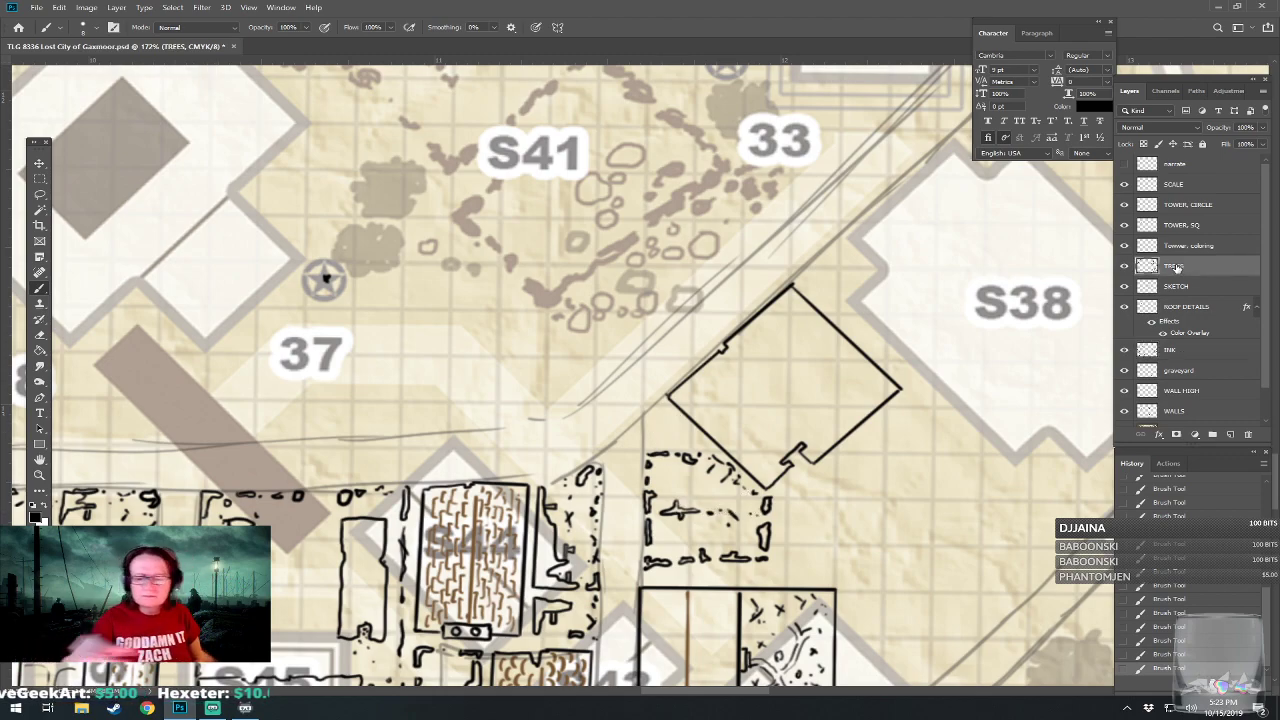
pyautogui.moveTo(642, 420)
pyautogui.mouseDown()
pyautogui.moveTo(638, 444)
pyautogui.moveTo(672, 446)
pyautogui.moveTo(677, 422)
pyautogui.moveTo(646, 414)
pyautogui.moveTo(658, 440)
pyautogui.moveTo(668, 426)
pyautogui.moveTo(655, 426)
pyautogui.mouseUp()
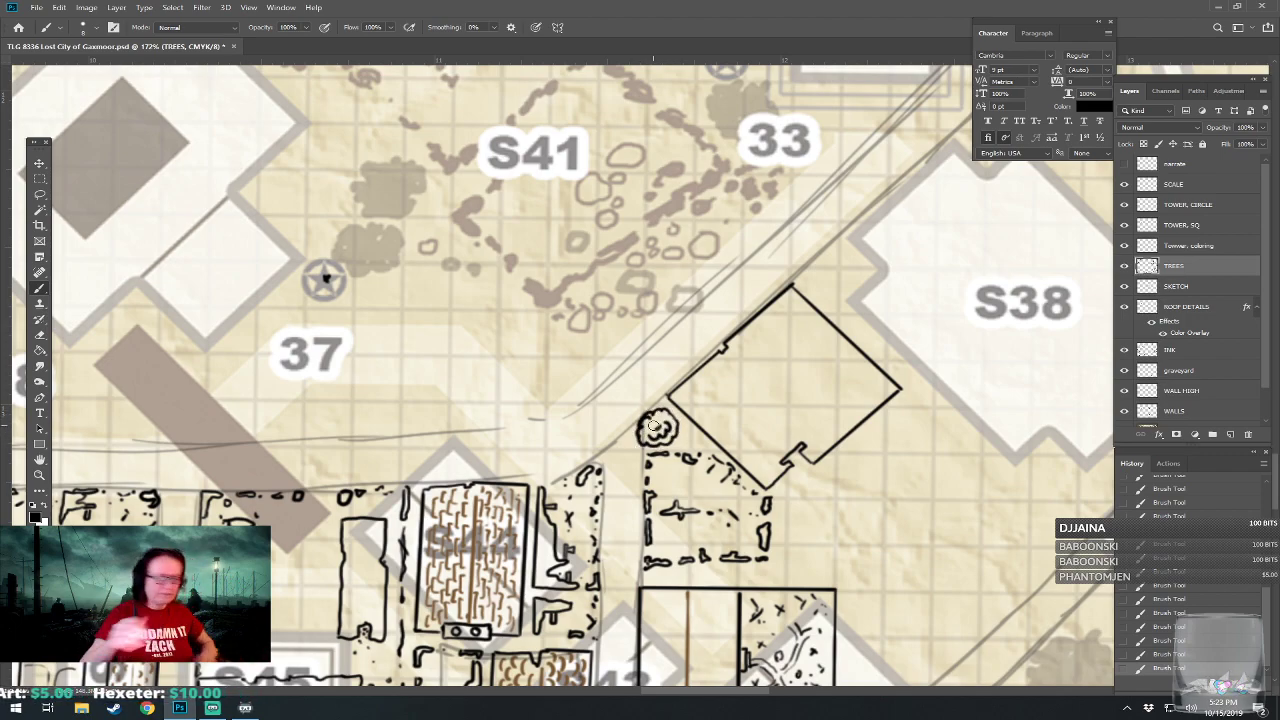
pyautogui.scroll(-5, 653, 426)
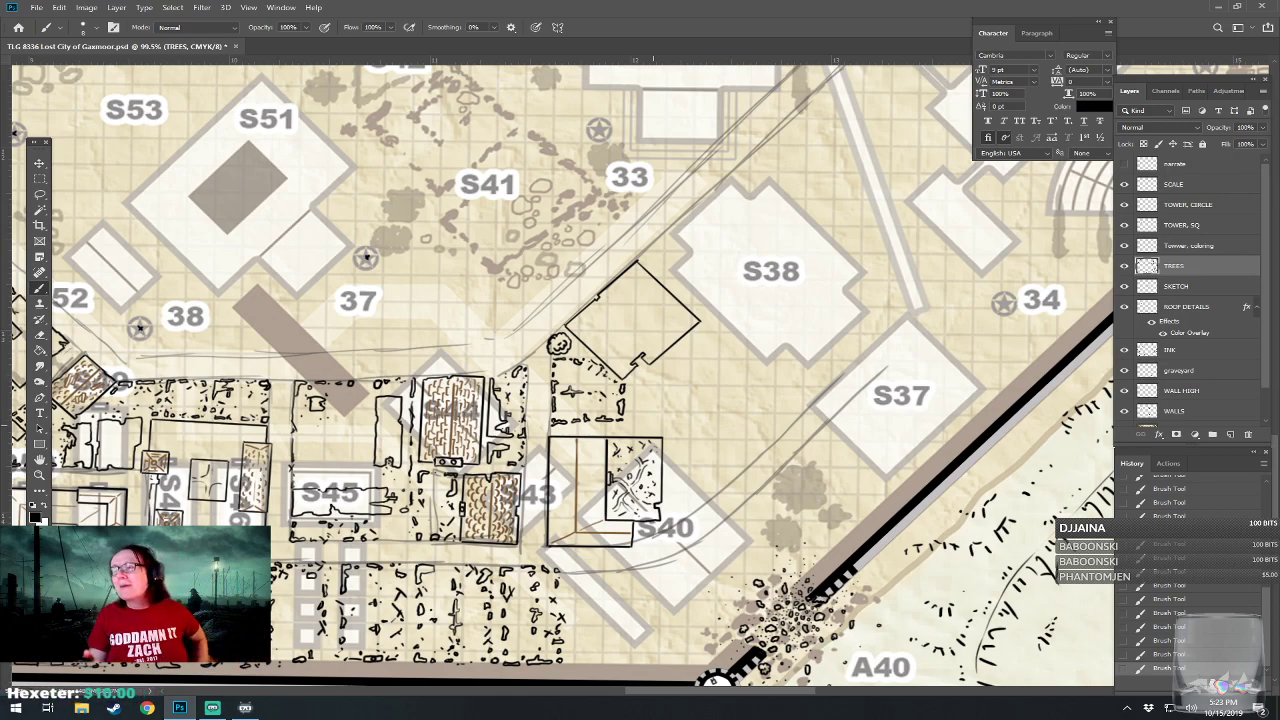
# On the INK layer, draw an L-shaped building outline below the curved road, at the end of the row of ruined plots.
pyautogui.moveTo(653, 426); pyautogui.dragTo(738, 365)
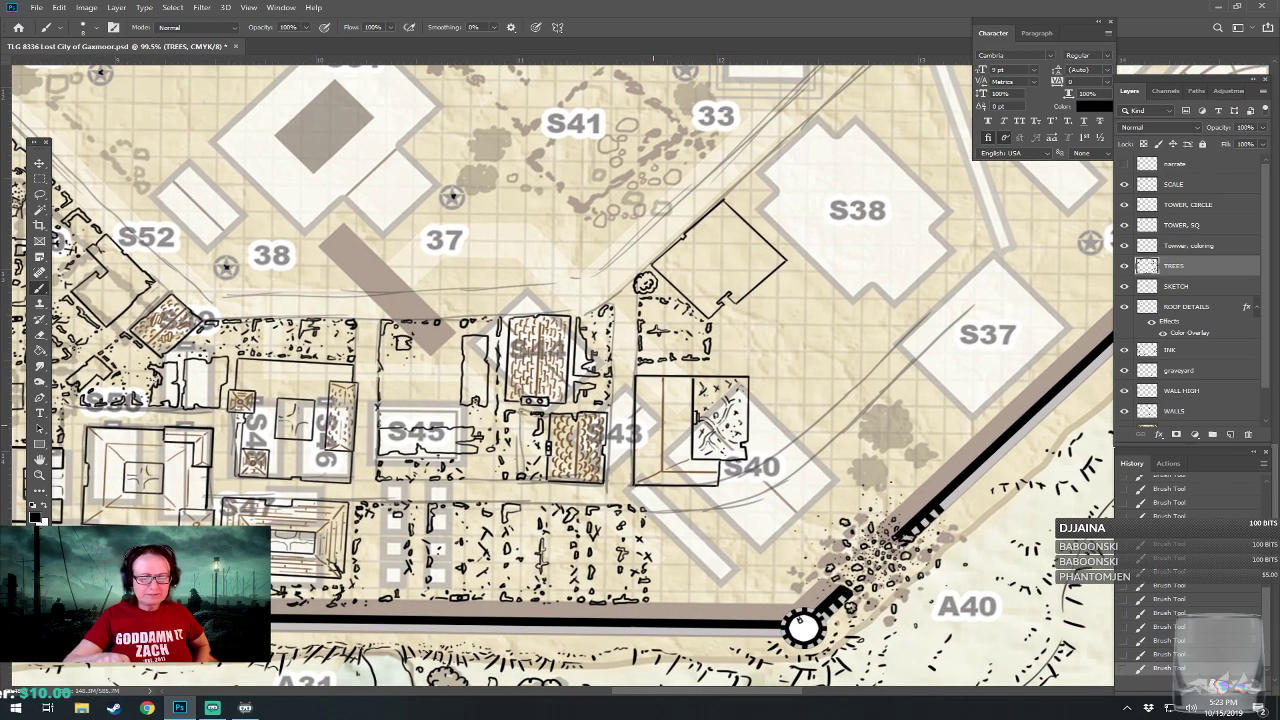
pyautogui.scroll(4, 653, 426)
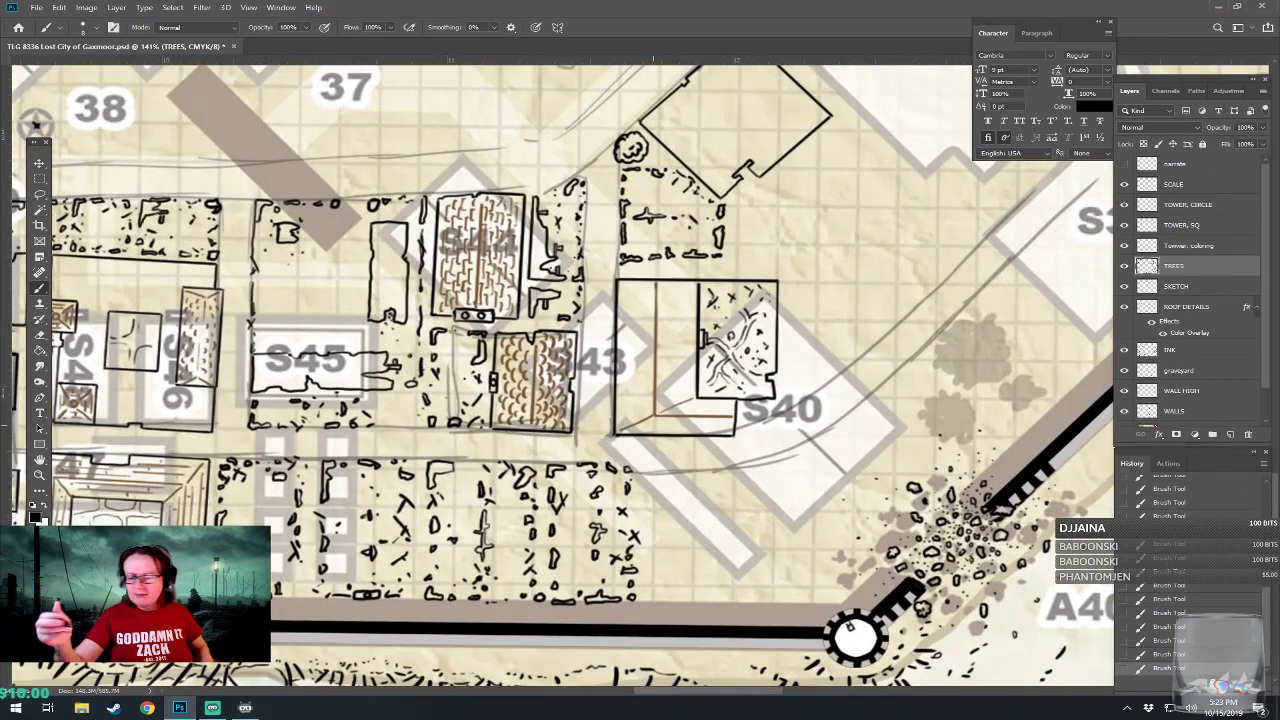
pyautogui.click(1175, 349)
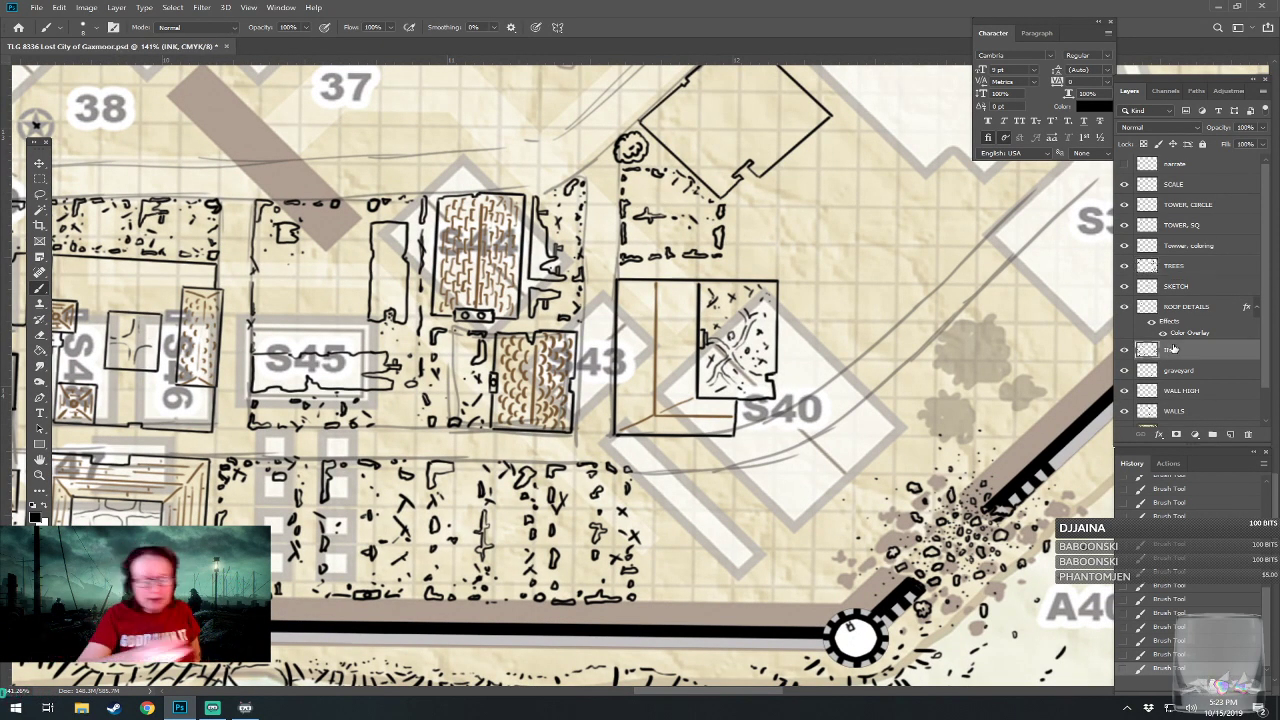
pyautogui.moveTo(649, 472); pyautogui.dragTo(651, 532)
pyautogui.moveTo(651, 470); pyautogui.dragTo(681, 471)
pyautogui.moveTo(688, 469)
pyautogui.mouseDown()
pyautogui.moveTo(735, 469)
pyautogui.moveTo(735, 496)
pyautogui.moveTo(716, 510)
pyautogui.moveTo(733, 510)
pyautogui.moveTo(697, 527)
pyautogui.moveTo(697, 549)
pyautogui.moveTo(656, 548)
pyautogui.moveTo(697, 548)
pyautogui.moveTo(694, 527)
pyautogui.moveTo(636, 489)
pyautogui.mouseUp()
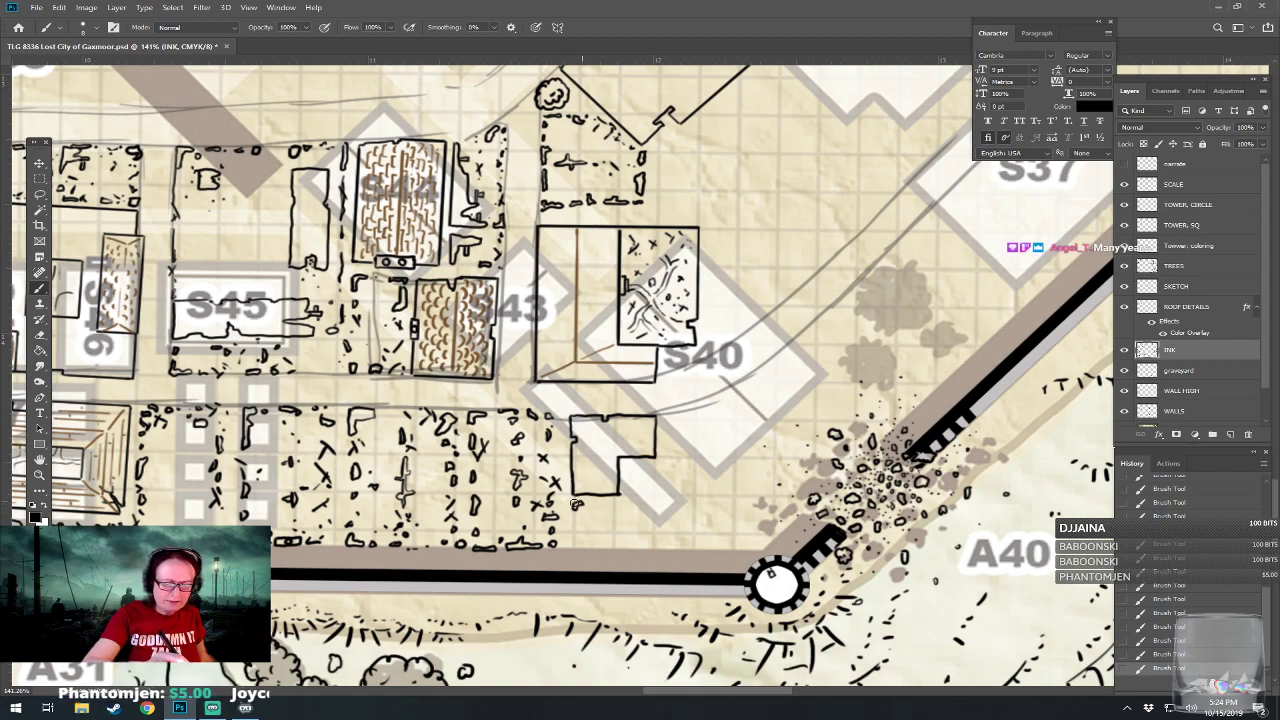
# Draw broken wall fragments and rubble around the L-shaped building, extending along the city wall toward the round tower.
pyautogui.moveTo(576, 503)
pyautogui.mouseDown()
pyautogui.moveTo(604, 553)
pyautogui.moveTo(655, 519)
pyautogui.moveTo(619, 507)
pyautogui.moveTo(635, 524)
pyautogui.moveTo(648, 531)
pyautogui.mouseUp()
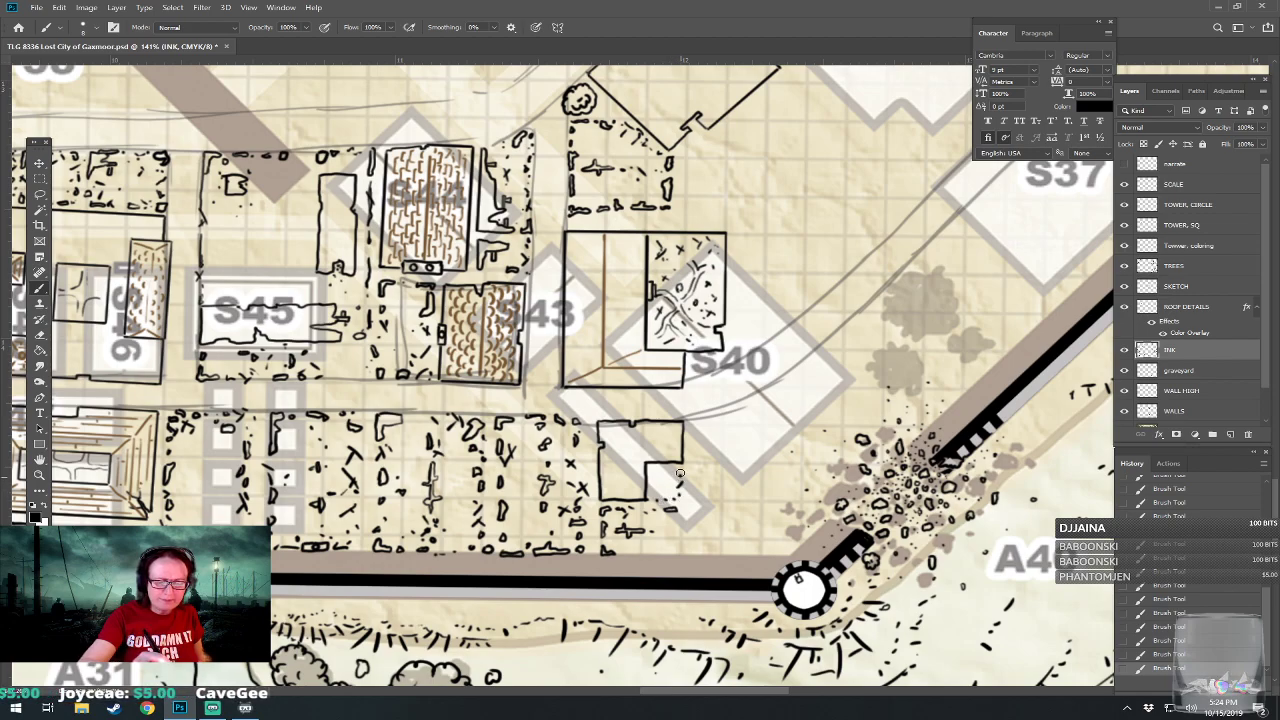
pyautogui.moveTo(684, 509)
pyautogui.mouseDown()
pyautogui.moveTo(691, 467)
pyautogui.moveTo(692, 481)
pyautogui.moveTo(736, 464)
pyautogui.mouseUp()
pyautogui.moveTo(623, 553)
pyautogui.mouseDown()
pyautogui.moveTo(680, 553)
pyautogui.moveTo(668, 535)
pyautogui.moveTo(652, 548)
pyautogui.moveTo(740, 556)
pyautogui.moveTo(748, 540)
pyautogui.moveTo(726, 530)
pyautogui.moveTo(733, 538)
pyautogui.mouseUp()
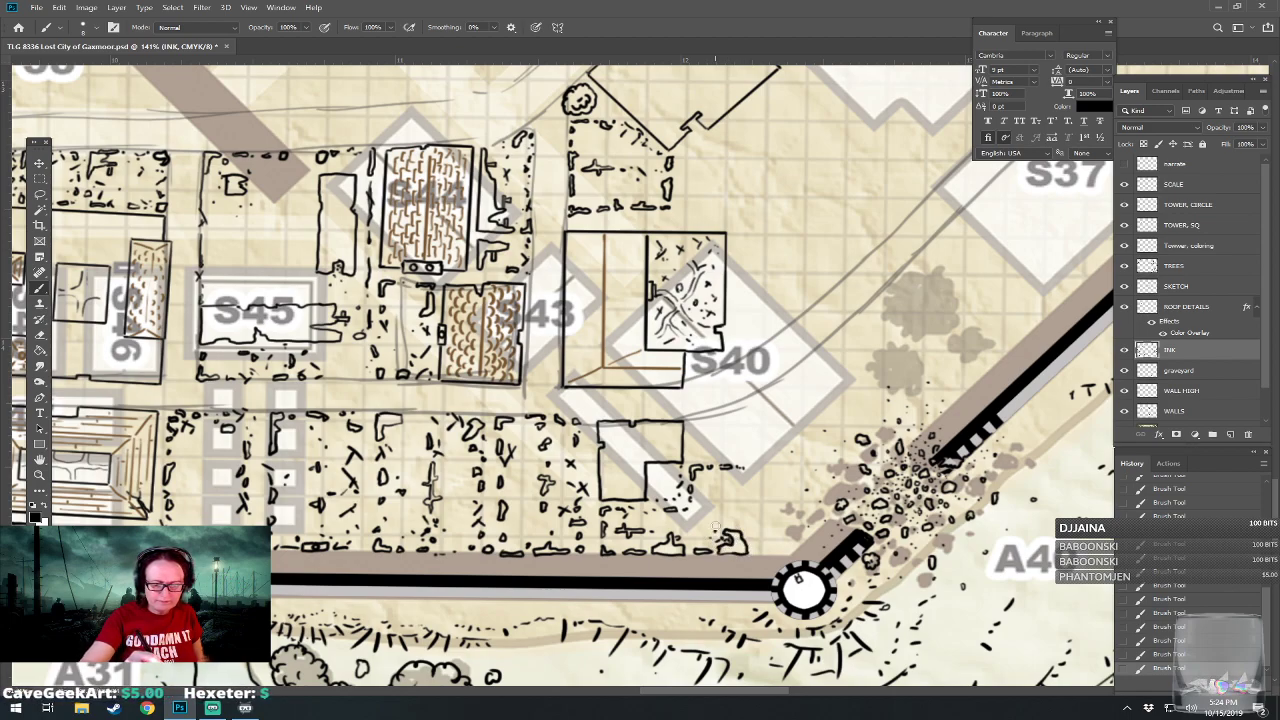
pyautogui.moveTo(739, 521)
pyautogui.mouseDown()
pyautogui.moveTo(745, 492)
pyautogui.moveTo(733, 482)
pyautogui.moveTo(689, 541)
pyautogui.moveTo(683, 472)
pyautogui.moveTo(669, 525)
pyautogui.moveTo(626, 547)
pyautogui.moveTo(570, 543)
pyautogui.mouseUp()
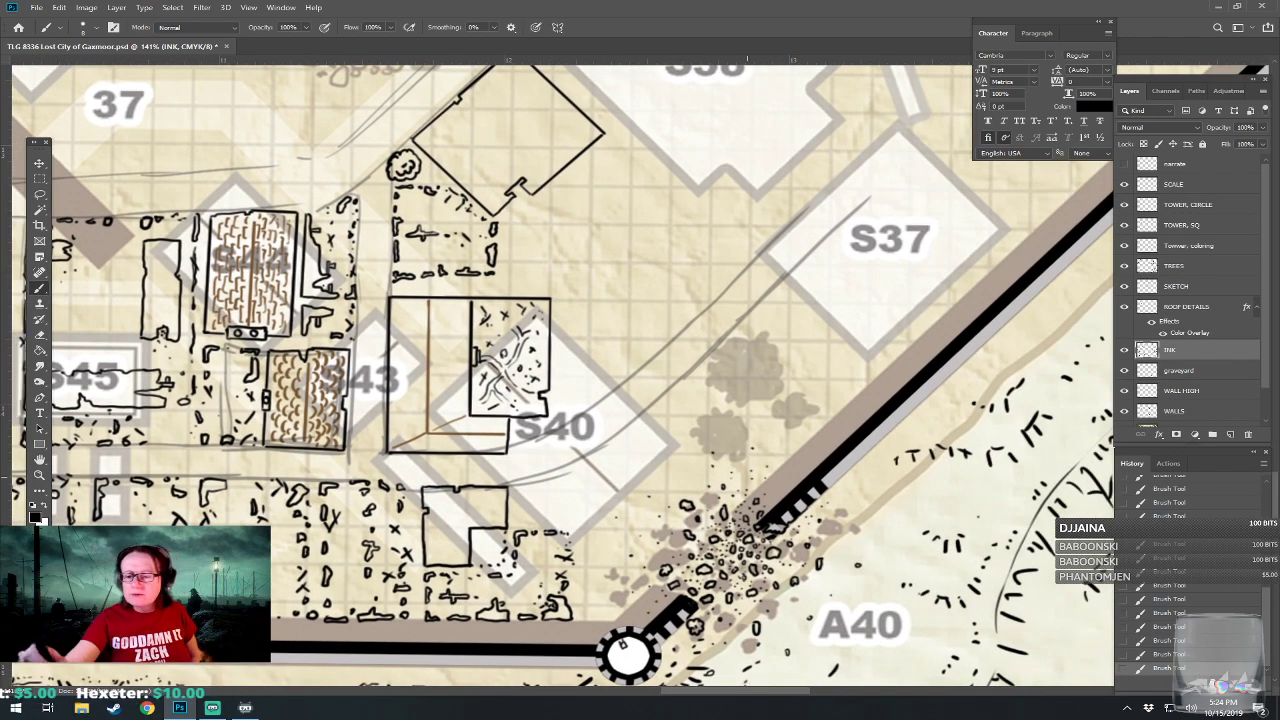
# On the TREES layer, draw three small round trees between the S40 building and the breach in the city wall.
pyautogui.click(1184, 268)
pyautogui.moveTo(702, 416)
pyautogui.mouseDown()
pyautogui.moveTo(711, 455)
pyautogui.moveTo(741, 447)
pyautogui.moveTo(743, 419)
pyautogui.moveTo(705, 420)
pyautogui.mouseUp()
pyautogui.moveTo(717, 441); pyautogui.dragTo(726, 432)
pyautogui.moveTo(717, 386)
pyautogui.mouseDown()
pyautogui.moveTo(729, 396)
pyautogui.moveTo(740, 372)
pyautogui.moveTo(717, 372)
pyautogui.moveTo(724, 396)
pyautogui.moveTo(738, 386)
pyautogui.moveTo(788, 430)
pyautogui.moveTo(806, 411)
pyautogui.moveTo(796, 399)
pyautogui.moveTo(772, 418)
pyautogui.moveTo(791, 409)
pyautogui.mouseUp()
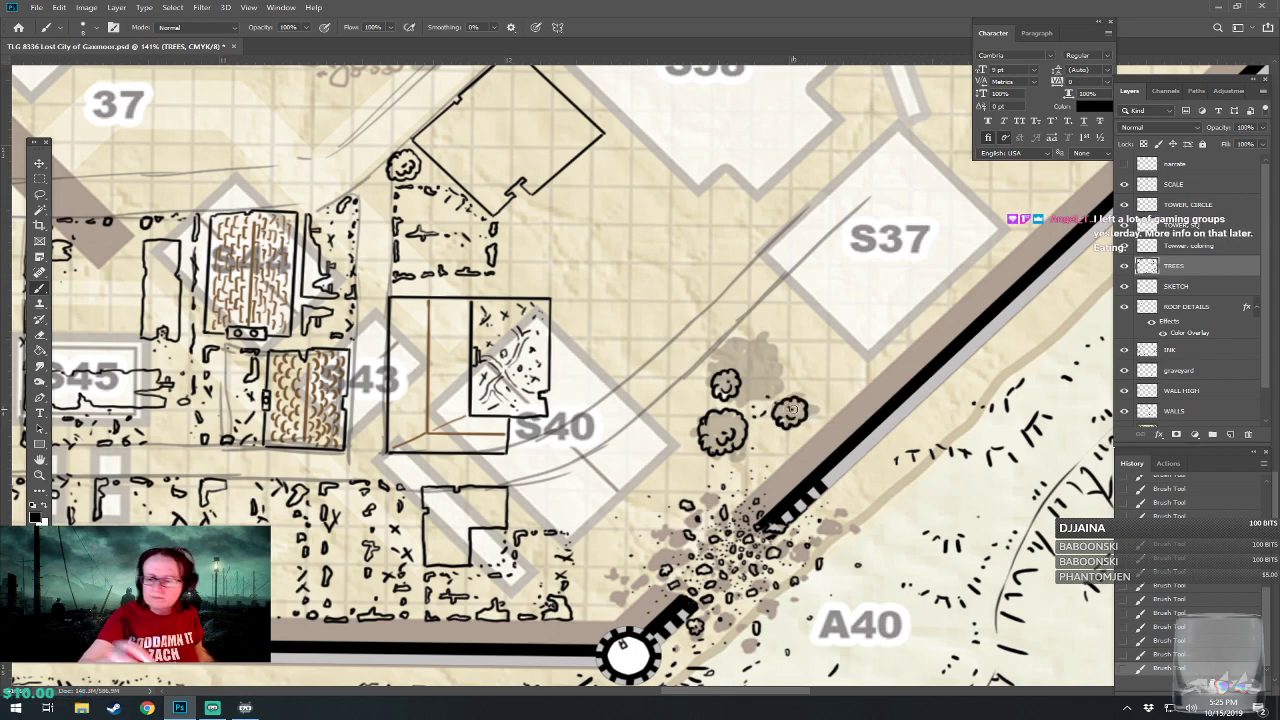
# On the INK layer, draw broken wall fragments and rubble between the L-shaped building's ruins and the wall breach beside the round tower.
pyautogui.click(1174, 350)
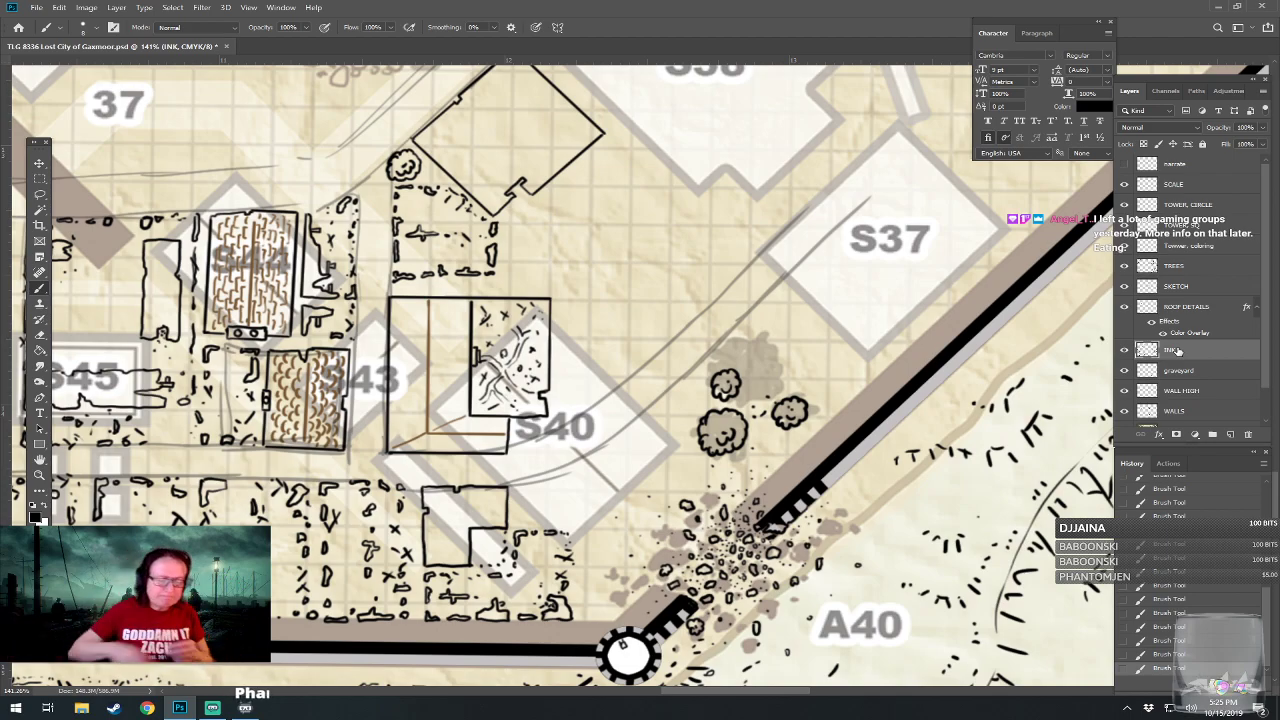
pyautogui.moveTo(560, 360); pyautogui.dragTo(620, 382)
pyautogui.moveTo(614, 449)
pyautogui.mouseDown()
pyautogui.moveTo(660, 429)
pyautogui.moveTo(666, 451)
pyautogui.moveTo(660, 437)
pyautogui.moveTo(686, 438)
pyautogui.moveTo(686, 454)
pyautogui.moveTo(603, 486)
pyautogui.moveTo(603, 460)
pyautogui.moveTo(601, 480)
pyautogui.moveTo(667, 456)
pyautogui.moveTo(657, 403)
pyautogui.mouseUp()
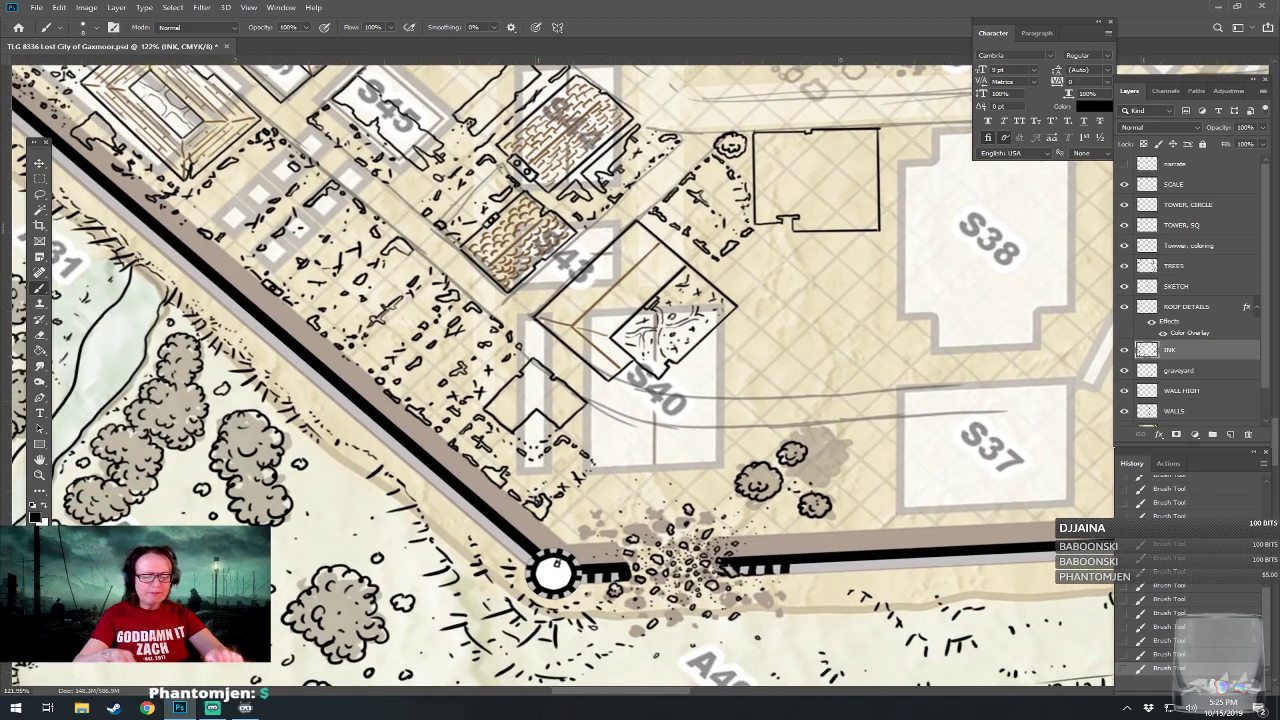
pyautogui.scroll(3, 667, 456)
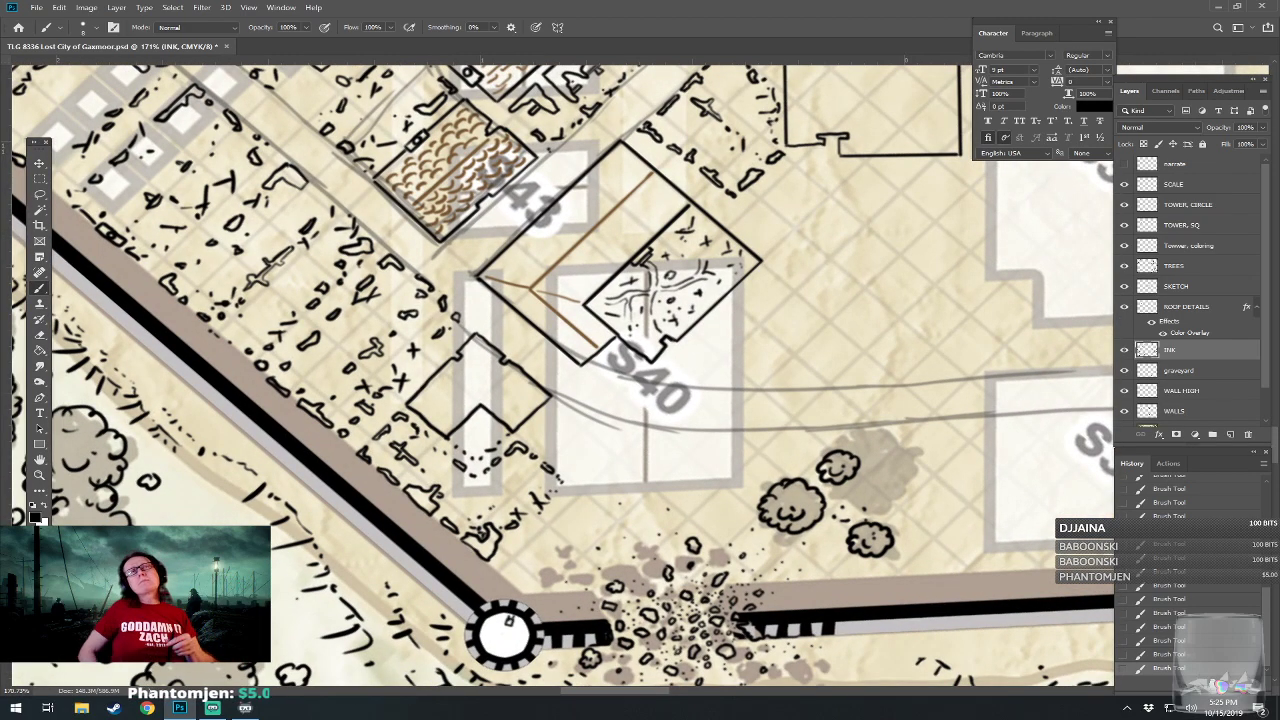
pyautogui.moveTo(657, 430); pyautogui.dragTo(636, 376)
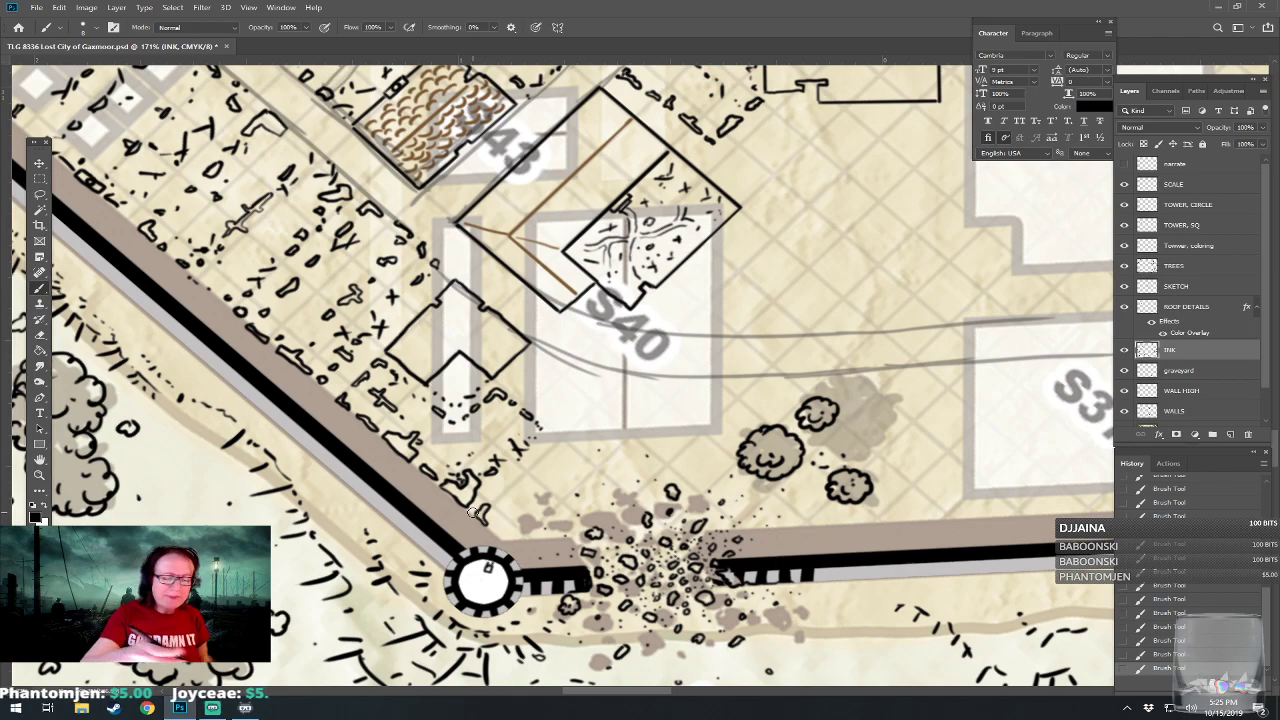
pyautogui.moveTo(499, 505)
pyautogui.mouseDown()
pyautogui.moveTo(532, 470)
pyautogui.moveTo(499, 491)
pyautogui.moveTo(563, 446)
pyautogui.moveTo(535, 458)
pyautogui.mouseUp()
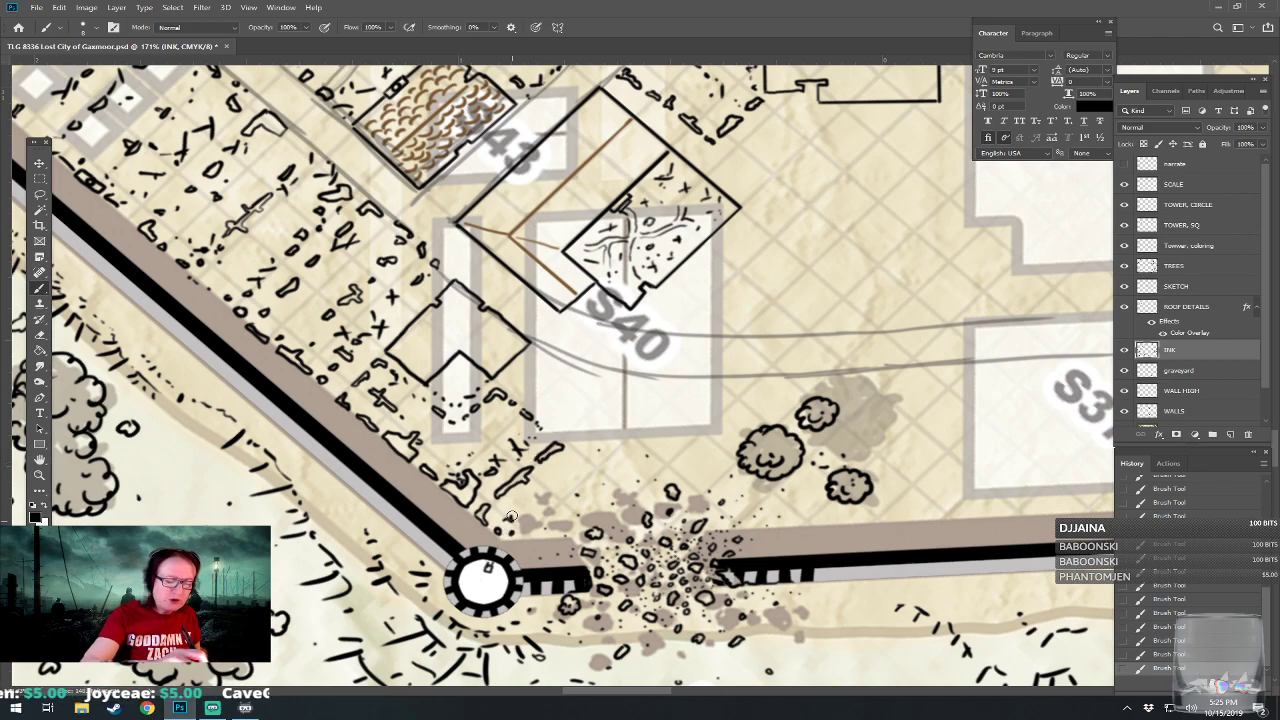
pyautogui.moveTo(531, 511)
pyautogui.mouseDown()
pyautogui.moveTo(571, 479)
pyautogui.moveTo(572, 457)
pyautogui.mouseUp()
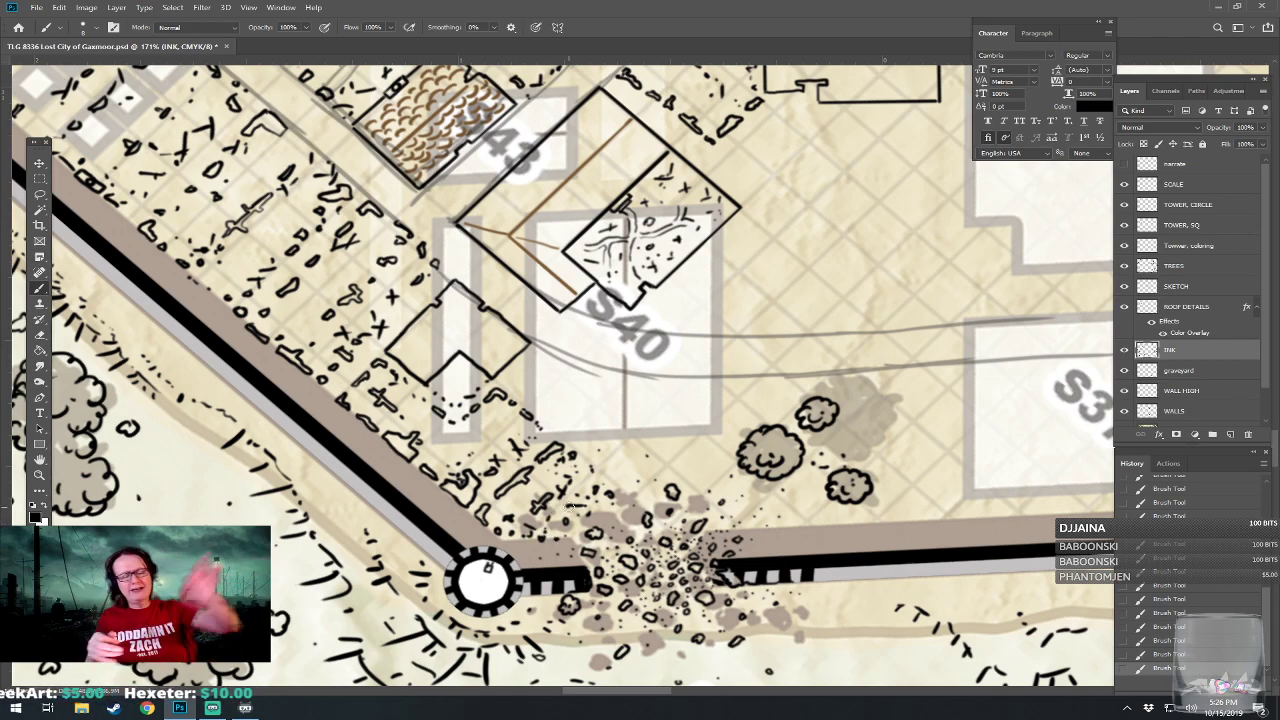
# Draw a ruined plot of broken wall corners, fragments and scattered rubble below S40, along the curved road and above the wall breach.
pyautogui.scroll(-2, 571, 507)
pyautogui.moveTo(672, 450); pyautogui.dragTo(607, 488)
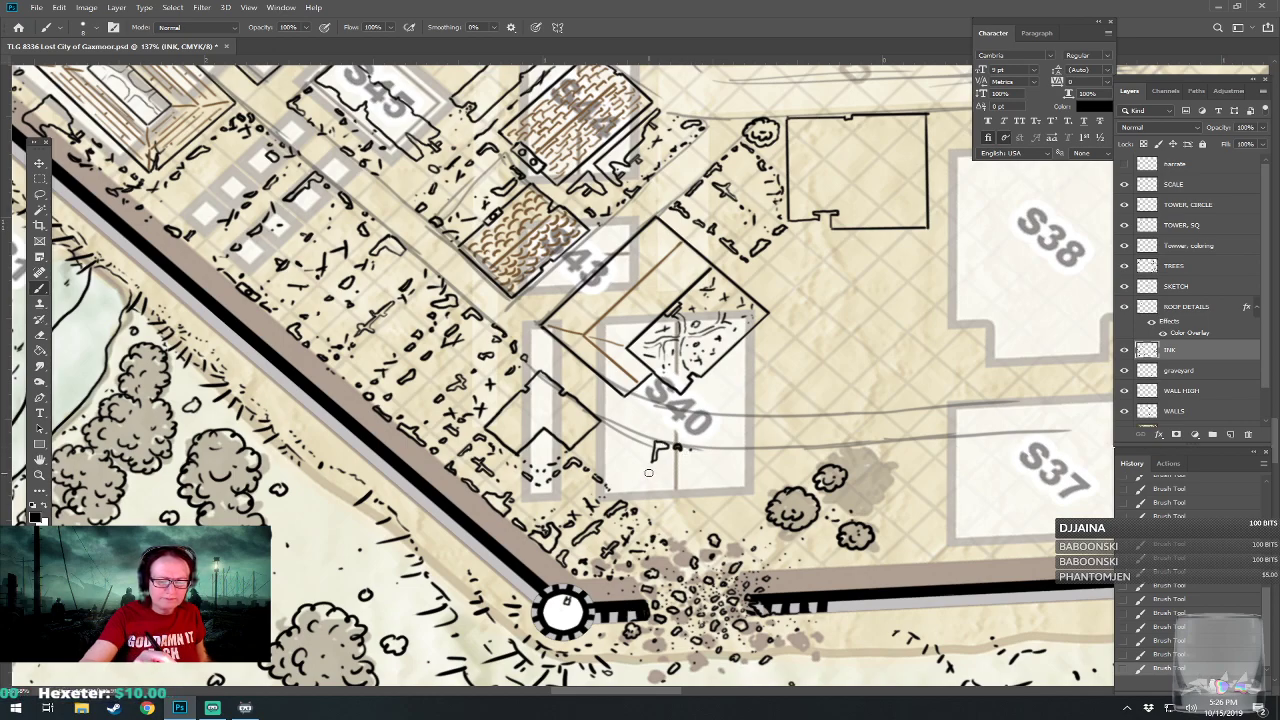
pyautogui.moveTo(639, 489)
pyautogui.mouseDown()
pyautogui.moveTo(677, 503)
pyautogui.moveTo(663, 498)
pyautogui.moveTo(672, 514)
pyautogui.moveTo(678, 506)
pyautogui.mouseUp()
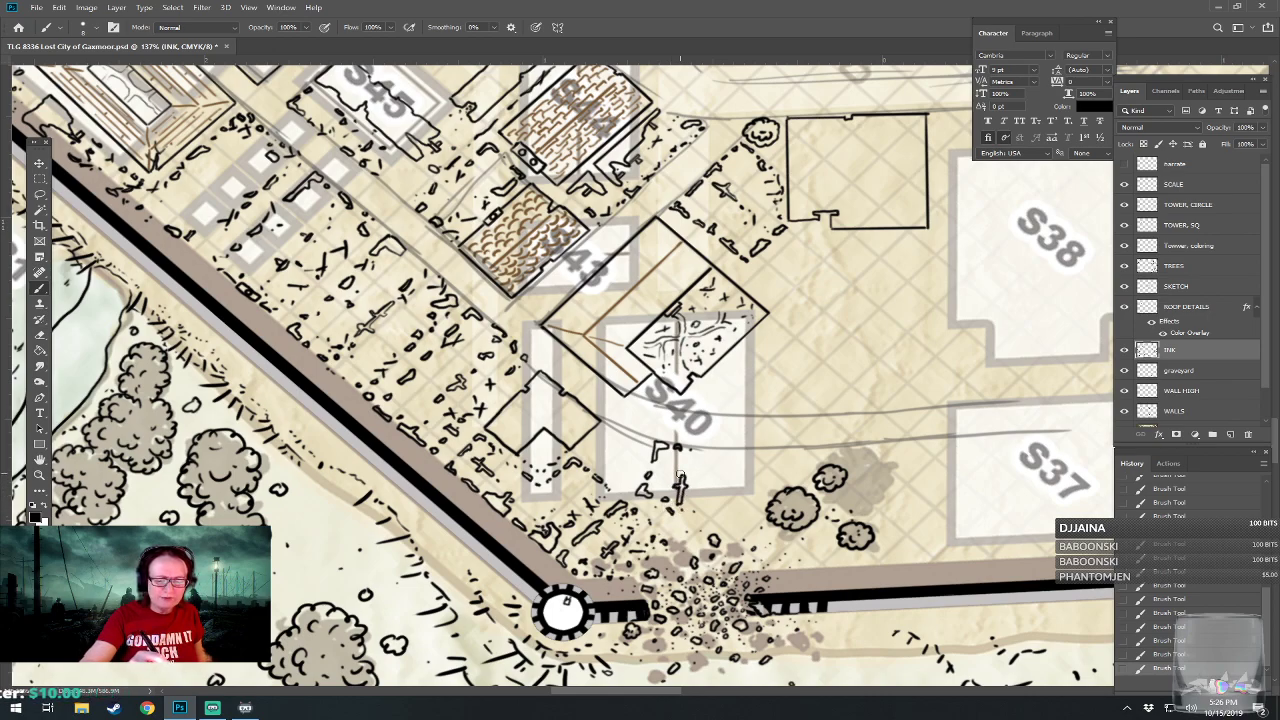
pyautogui.moveTo(692, 458)
pyautogui.mouseDown()
pyautogui.moveTo(712, 457)
pyautogui.moveTo(701, 498)
pyautogui.mouseUp()
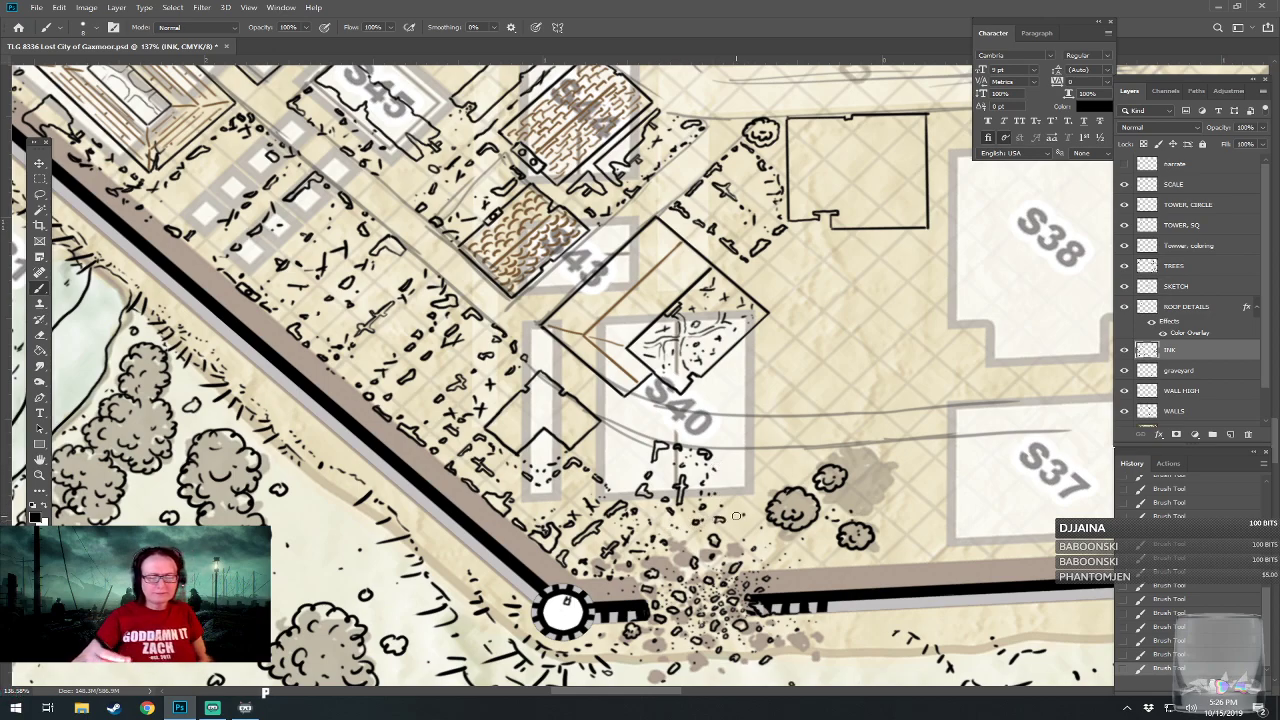
pyautogui.moveTo(637, 399); pyautogui.dragTo(613, 451)
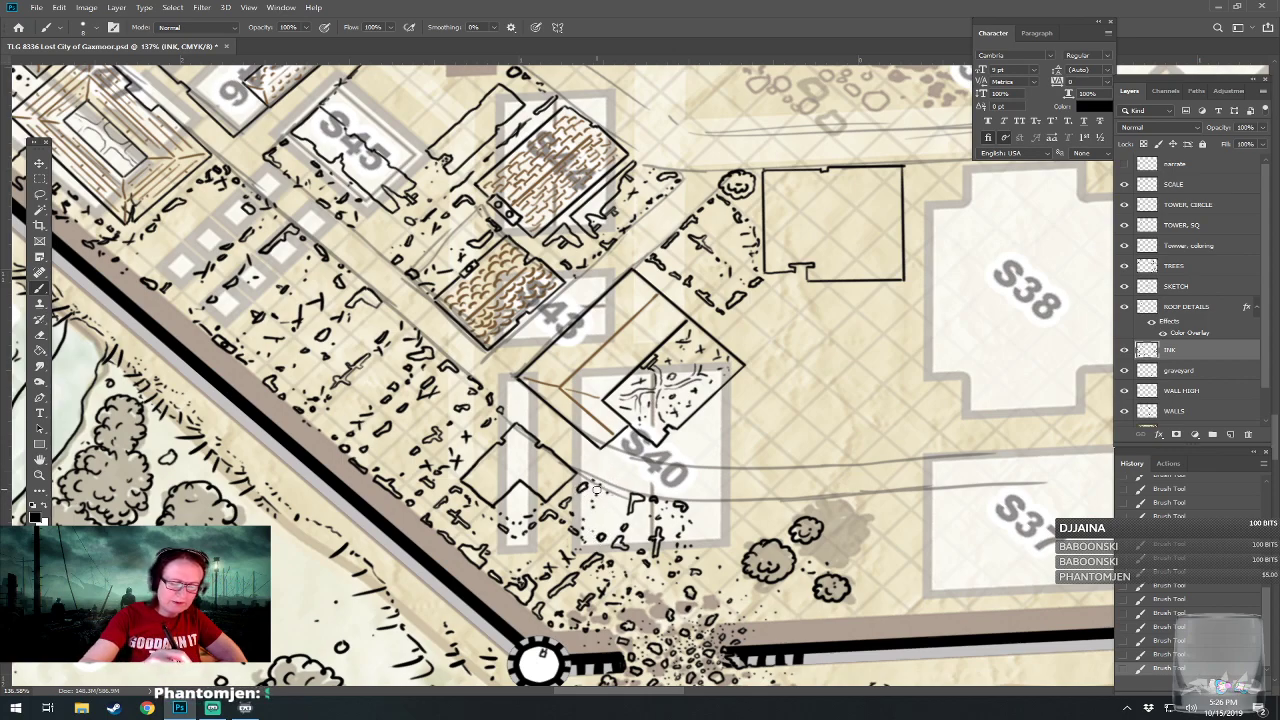
pyautogui.moveTo(591, 462)
pyautogui.mouseDown()
pyautogui.moveTo(622, 367)
pyautogui.moveTo(528, 448)
pyautogui.moveTo(591, 442)
pyautogui.mouseUp()
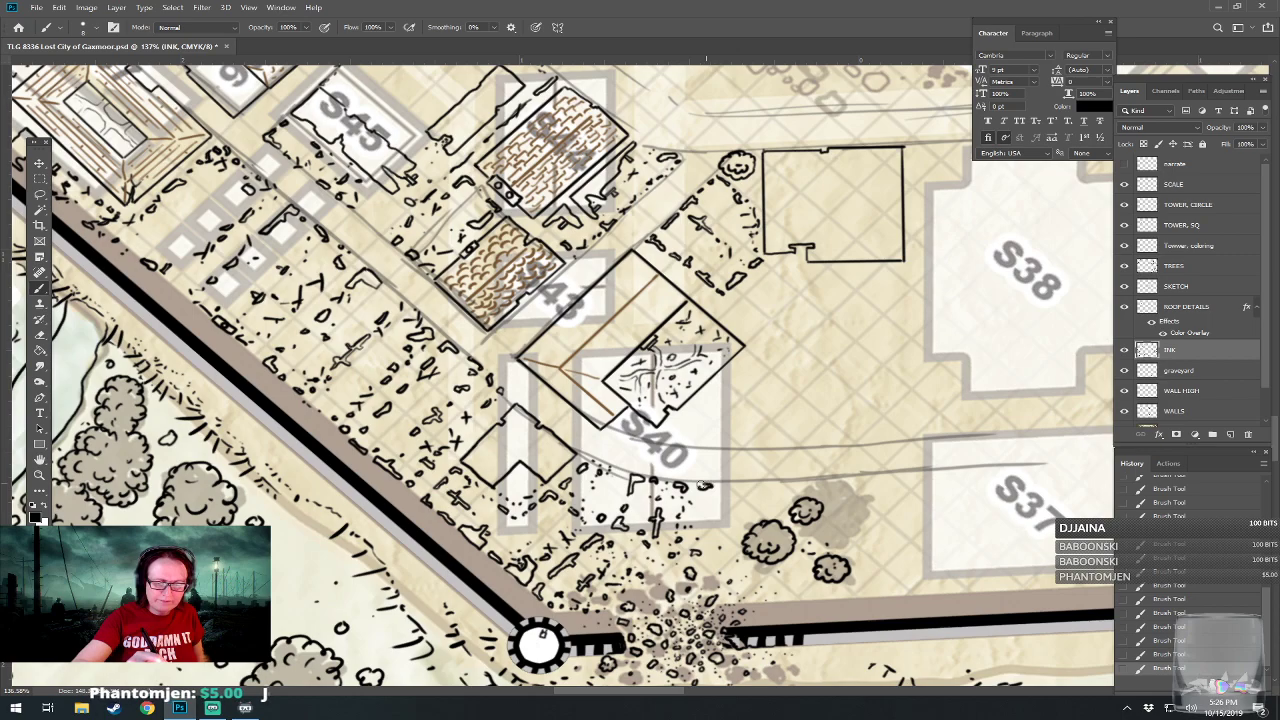
pyautogui.moveTo(722, 486); pyautogui.dragTo(741, 487)
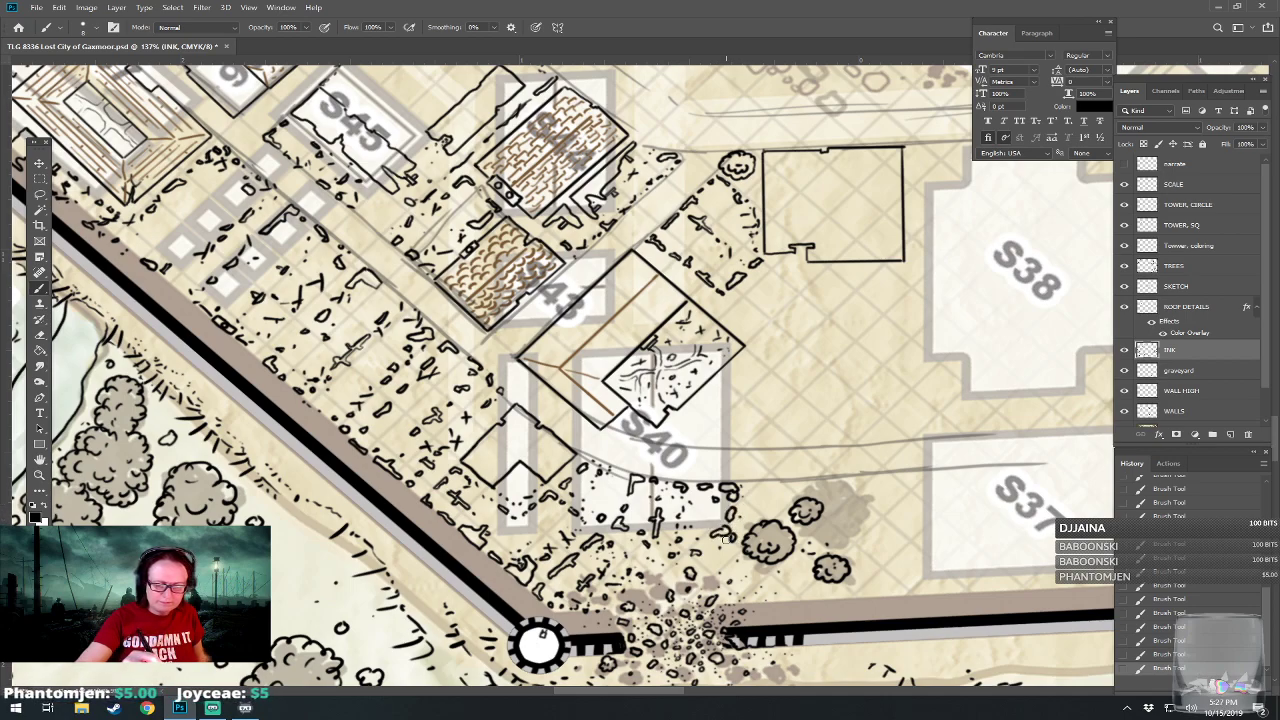
# Draw a long straight building wall with small notches along the road's lower edge, running from the three trees across the S37 sketch.
pyautogui.moveTo(630, 577); pyautogui.dragTo(432, 560)
pyautogui.moveTo(175, 440); pyautogui.dragTo(101, 460)
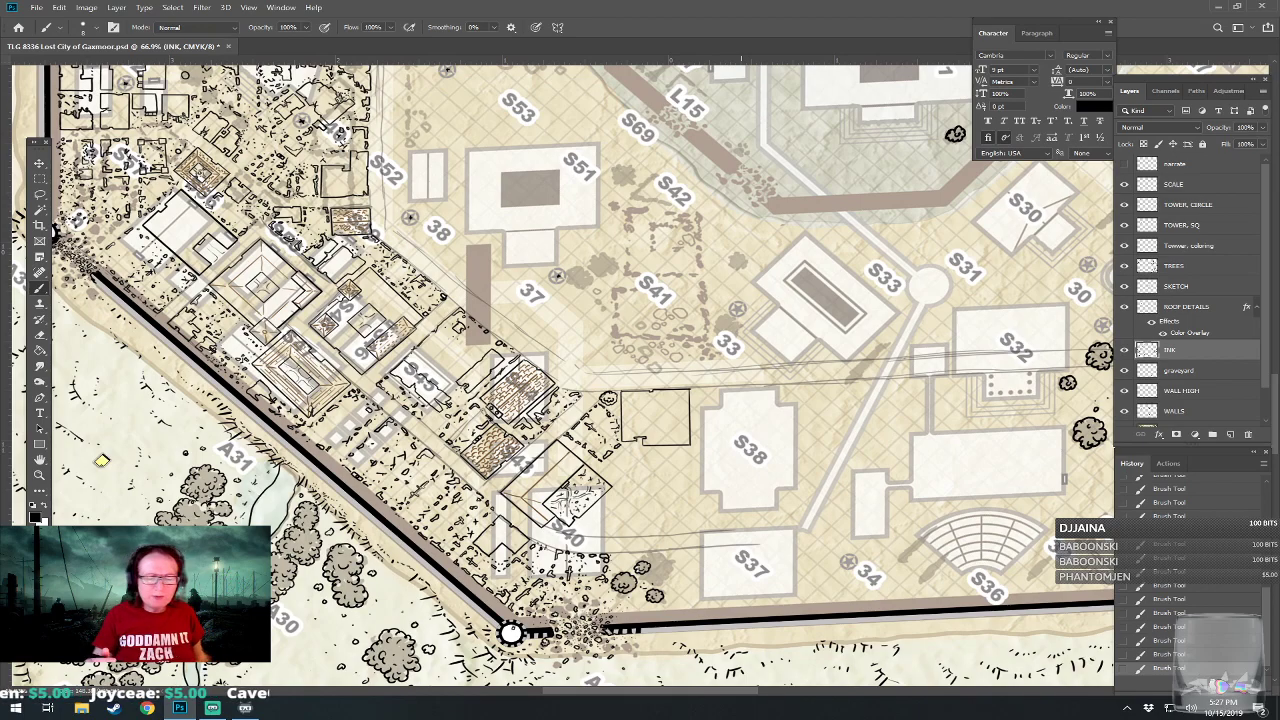
pyautogui.moveTo(101, 460); pyautogui.dragTo(36, 478)
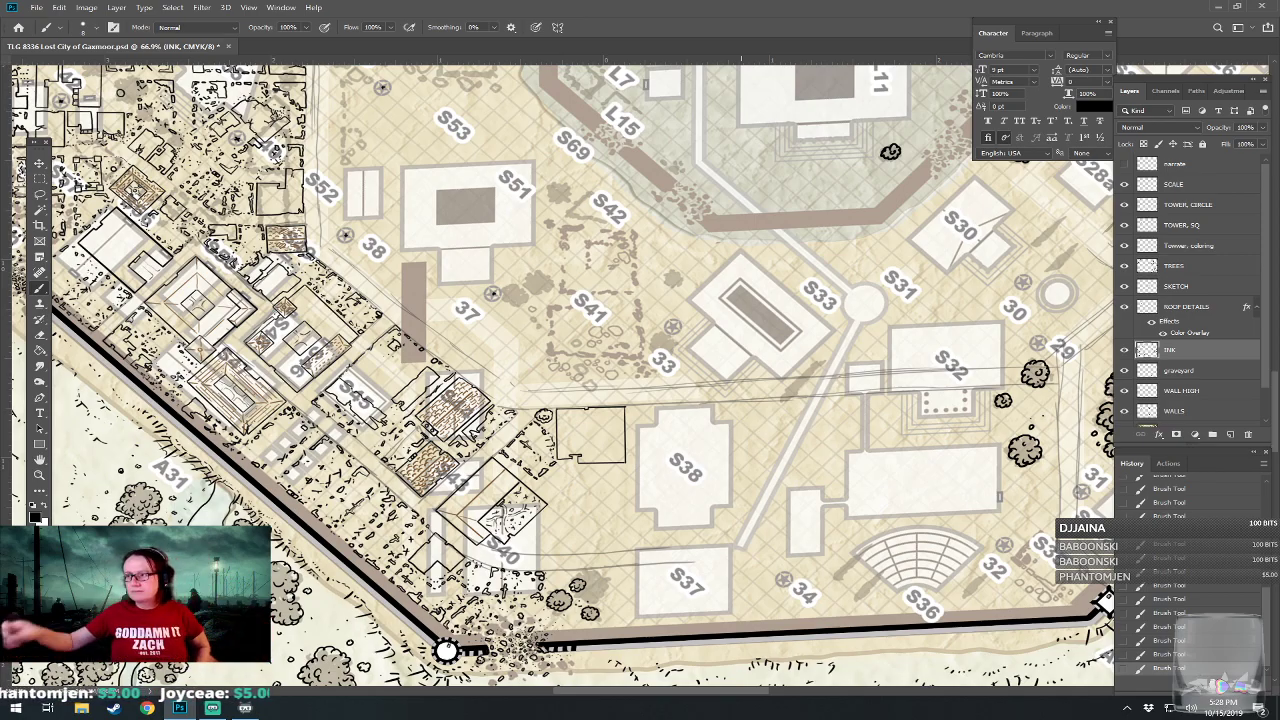
pyautogui.moveTo(705, 440); pyautogui.dragTo(741, 390)
pyautogui.scroll(3, 690, 514)
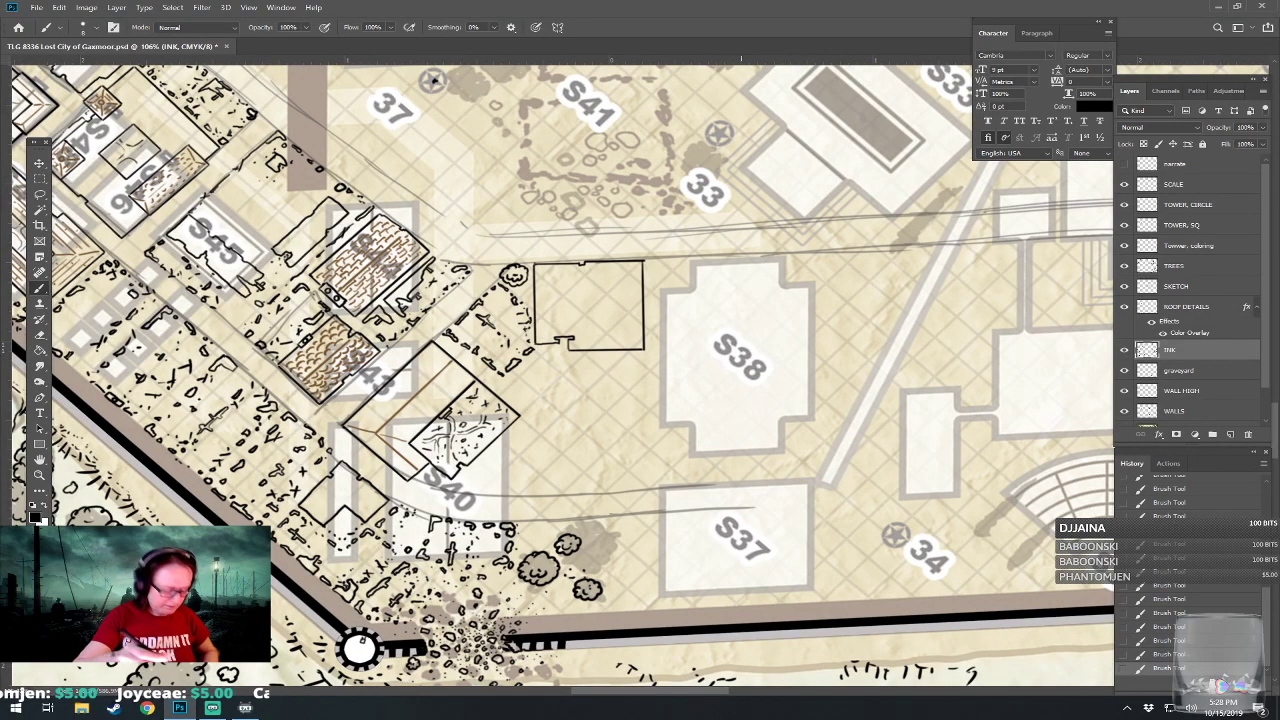
pyautogui.scroll(1, 741, 390)
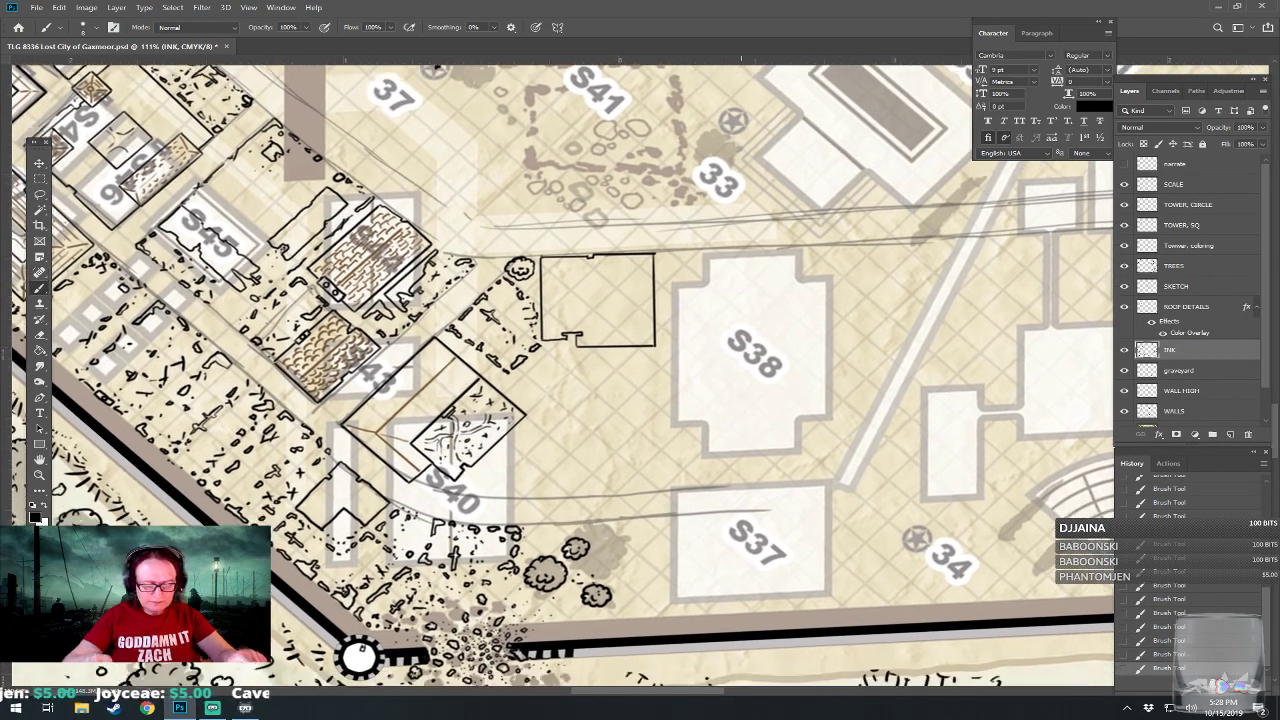
pyautogui.scroll(1, 743, 389)
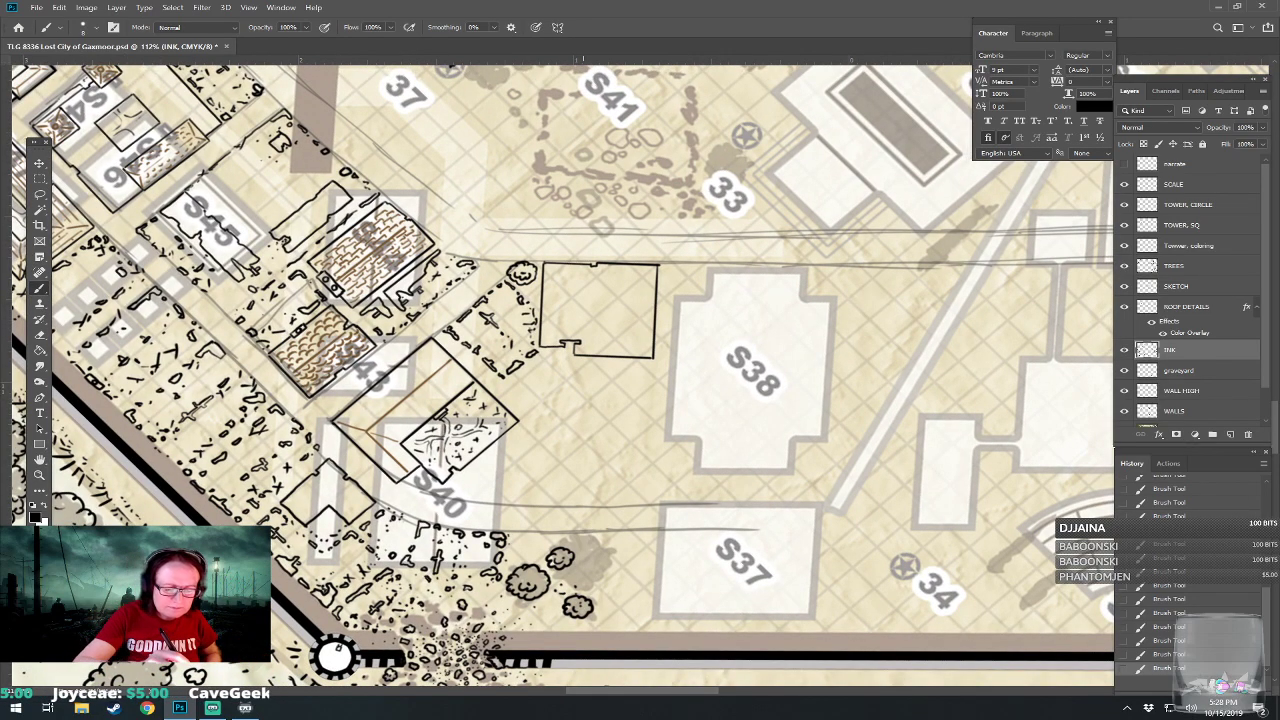
pyautogui.moveTo(582, 533); pyautogui.dragTo(830, 533)
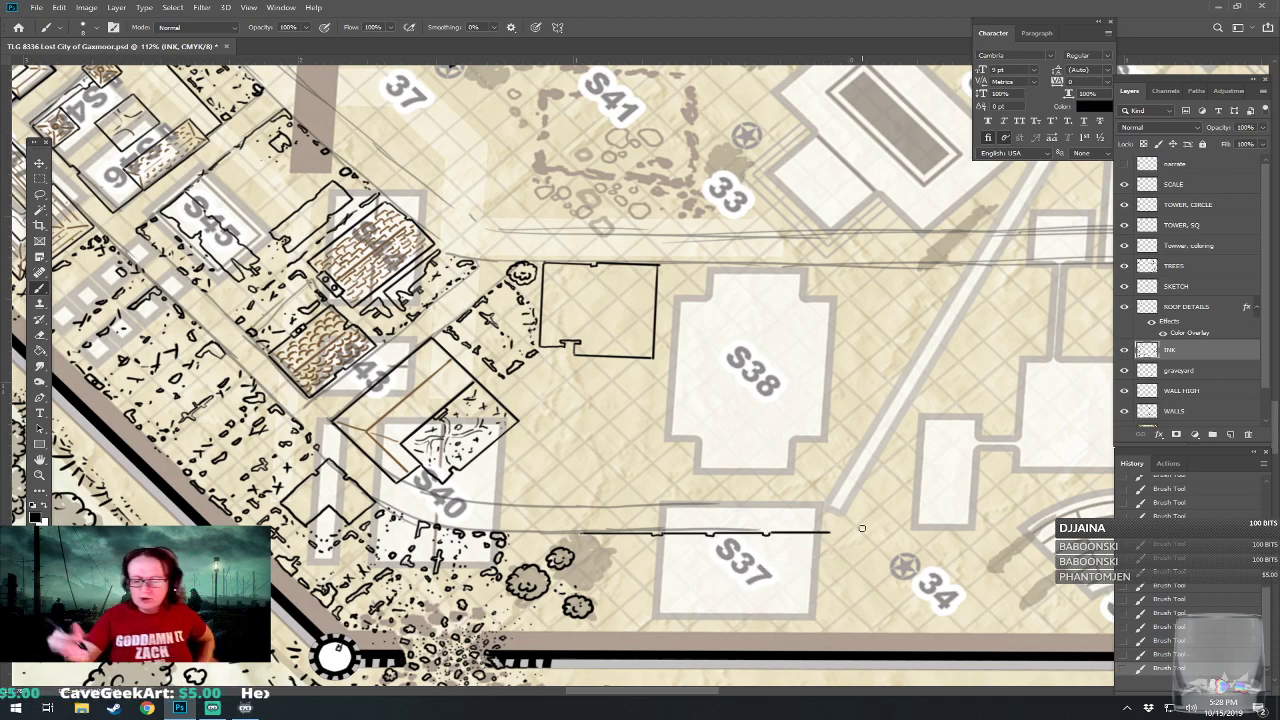
# Ink the stars inside the round statue symbols beside labels 37 and 38 and labels 29 through 34.
pyautogui.scroll(5, 905, 566)
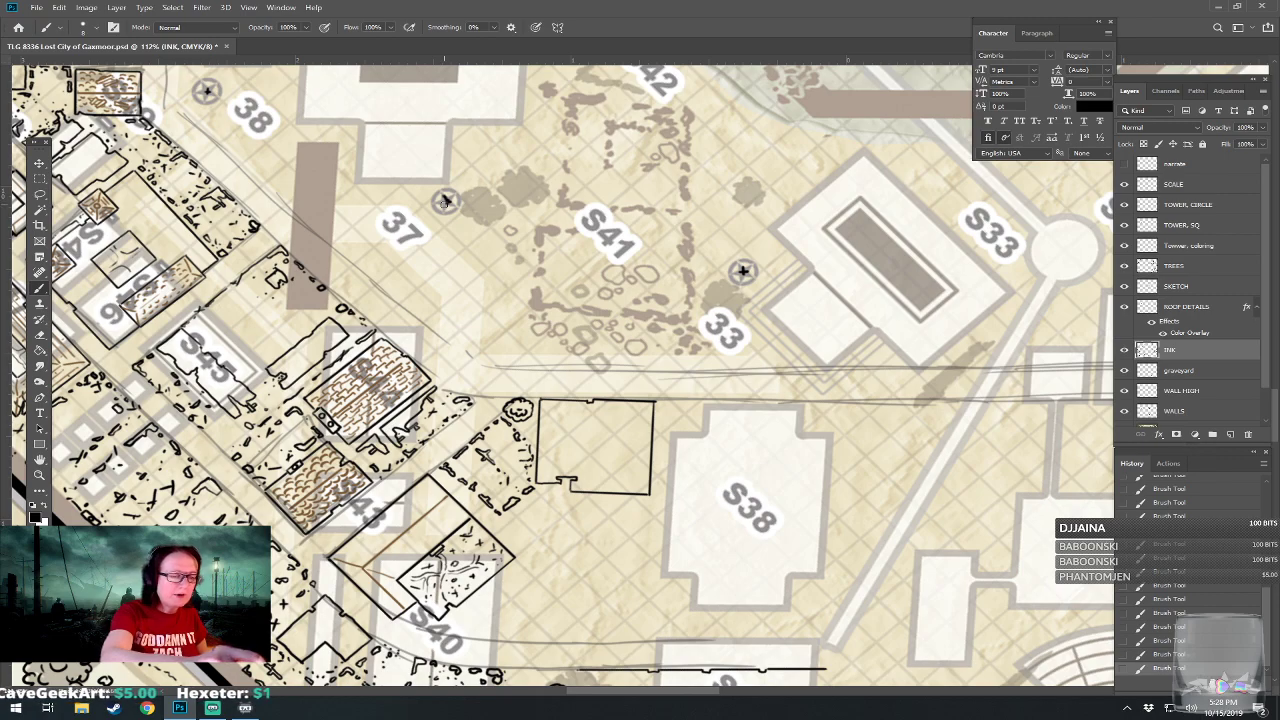
pyautogui.hscroll(-4, 445, 200)
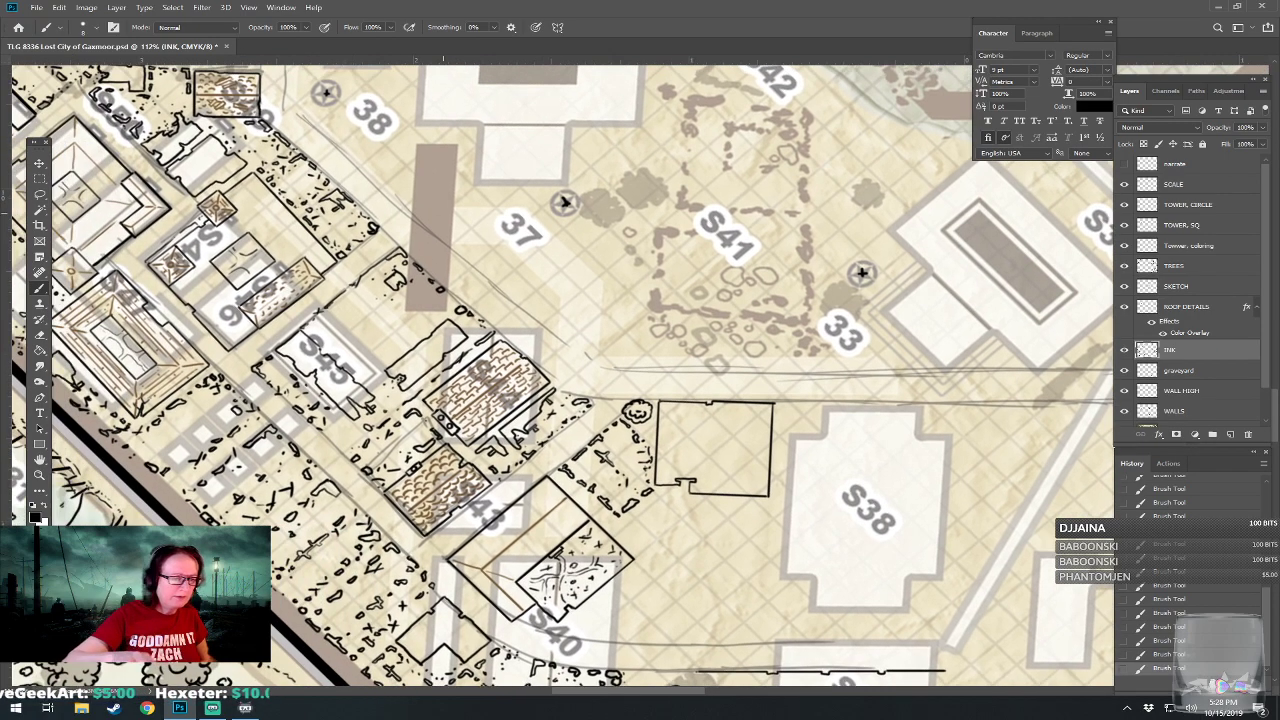
pyautogui.moveTo(443, 213); pyautogui.dragTo(438, 276)
pyautogui.moveTo(548, 465); pyautogui.dragTo(74, 394)
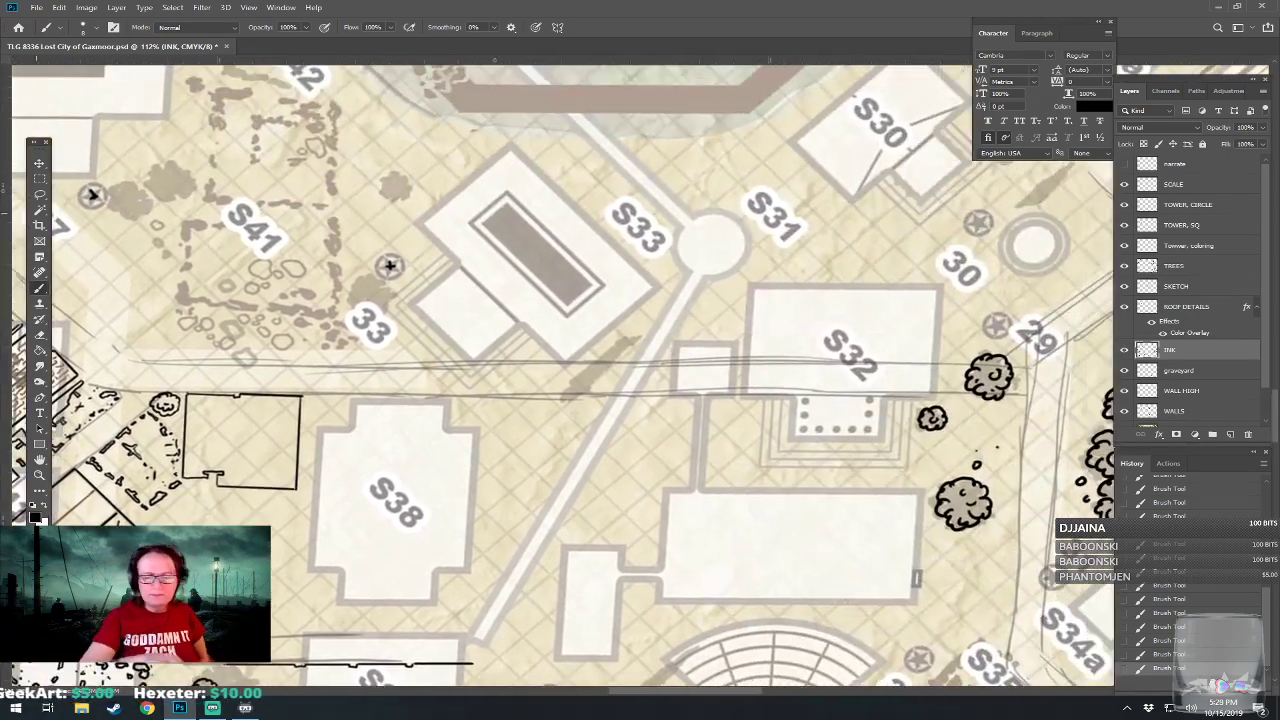
pyautogui.moveTo(390, 265); pyautogui.dragTo(171, 313)
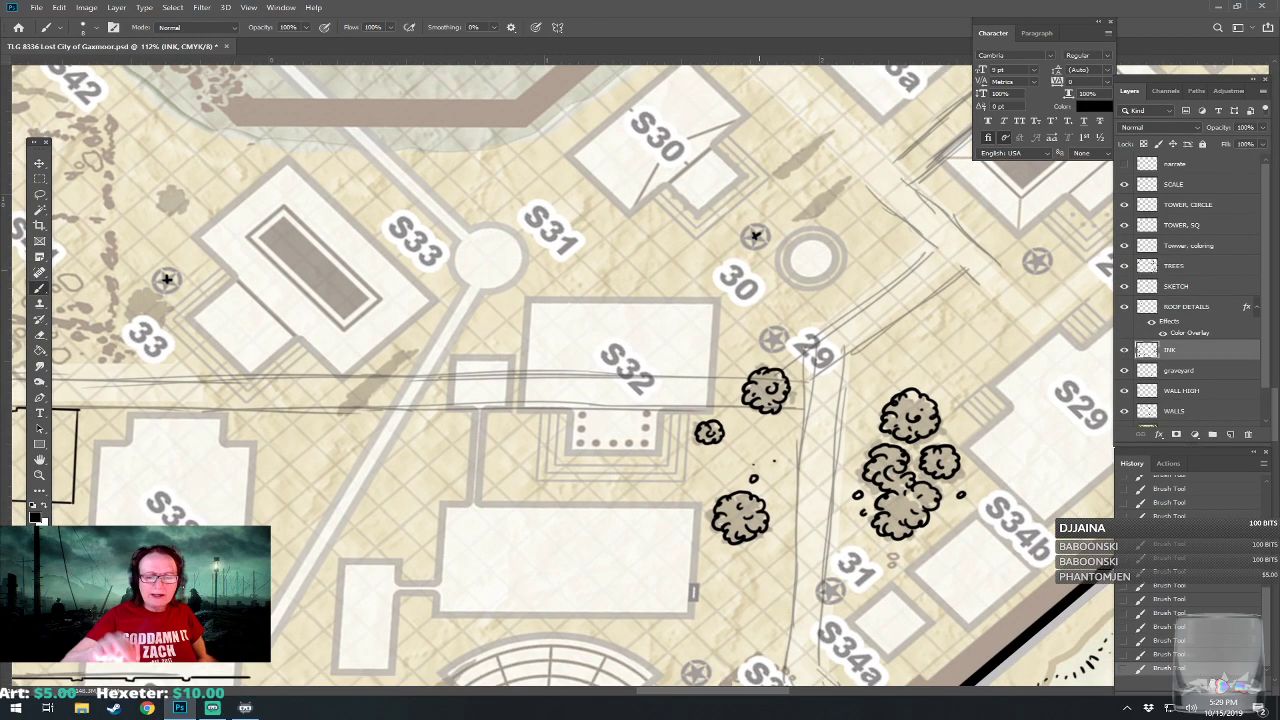
pyautogui.moveTo(759, 270); pyautogui.dragTo(755, 236)
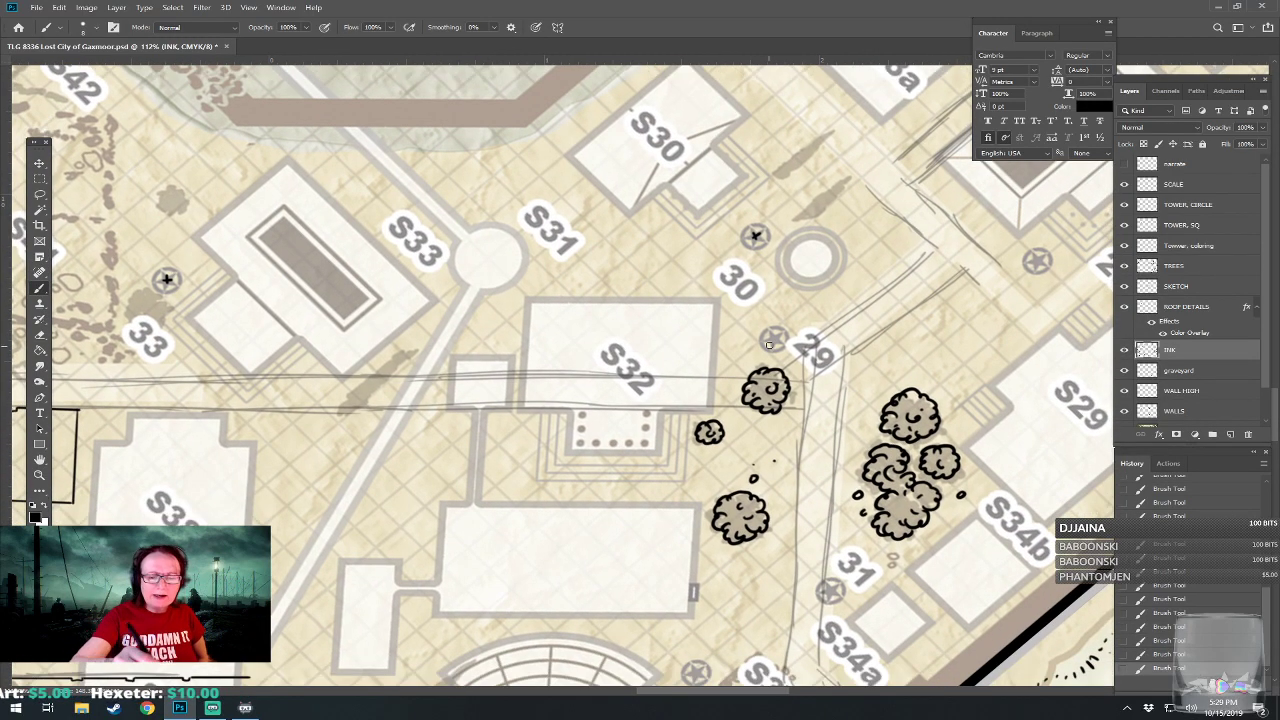
pyautogui.moveTo(774, 340); pyautogui.dragTo(710, 168)
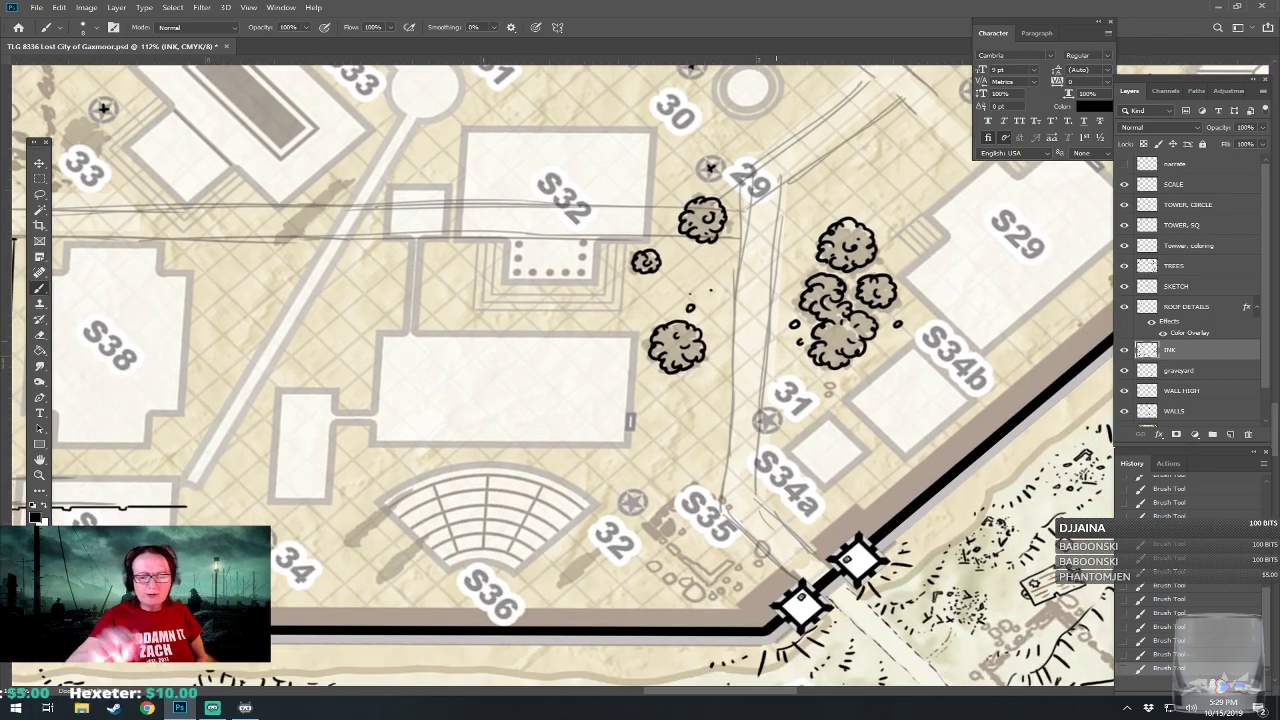
pyautogui.moveTo(632, 504); pyautogui.dragTo(527, 588)
pyautogui.moveTo(665, 510); pyautogui.dragTo(670, 512)
# Ink the stars inside the round statue symbols beside labels 28, 27, 26, 20, 22 and 23.
pyautogui.moveTo(809, 205)
pyautogui.mouseDown()
pyautogui.moveTo(715, 291)
pyautogui.moveTo(637, 480)
pyautogui.mouseUp()
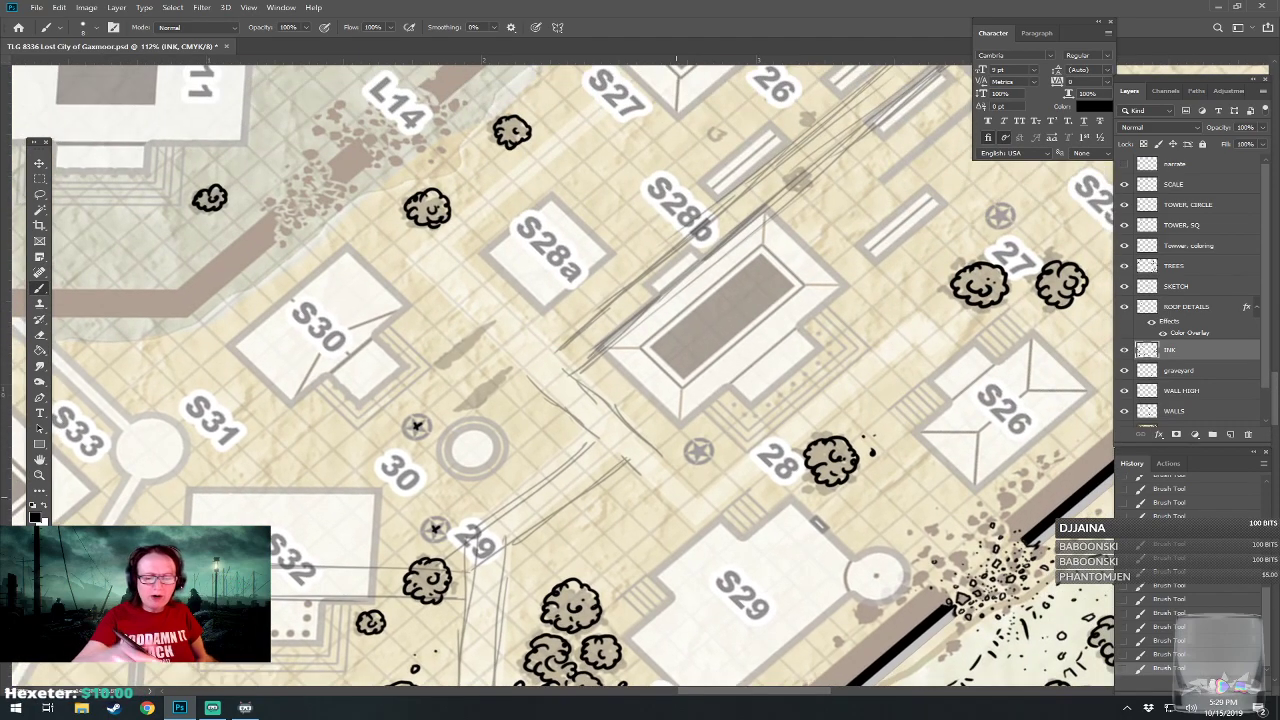
pyautogui.moveTo(703, 449); pyautogui.dragTo(543, 664)
pyautogui.moveTo(844, 428); pyautogui.dragTo(851, 433)
pyautogui.moveTo(643, 264); pyautogui.dragTo(652, 271)
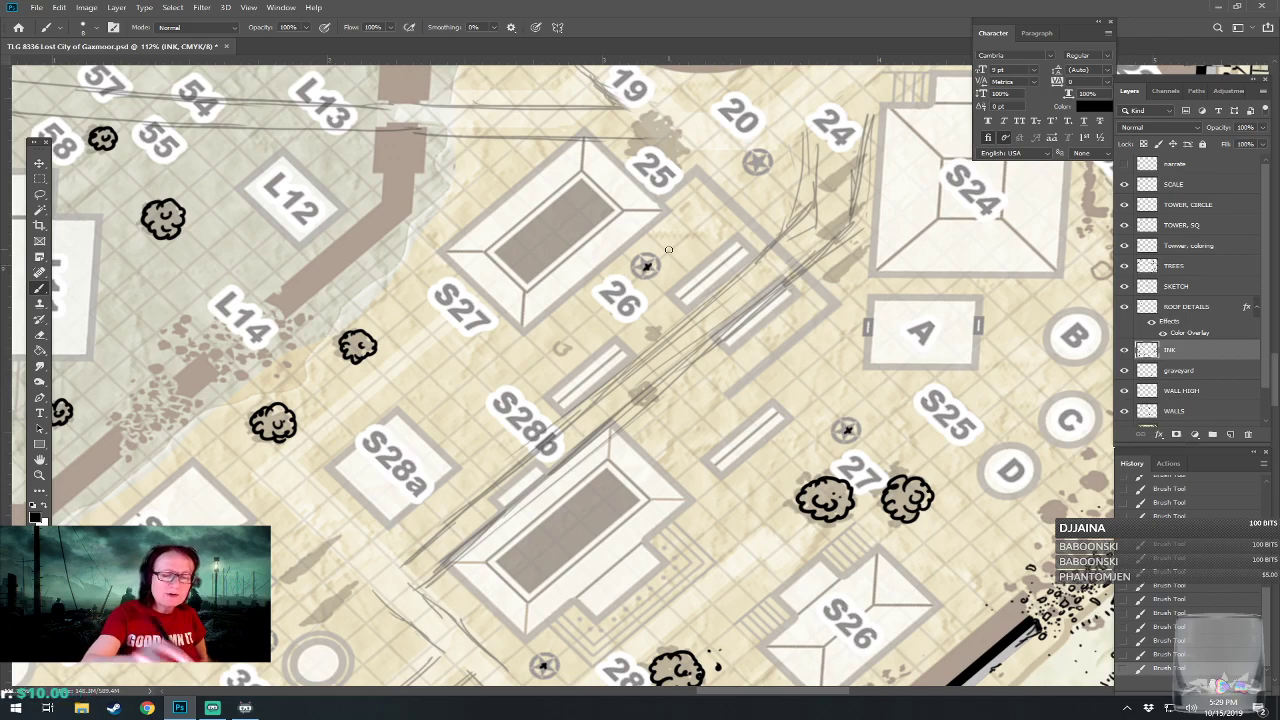
pyautogui.moveTo(755, 159)
pyautogui.mouseDown()
pyautogui.moveTo(588, 177)
pyautogui.moveTo(418, 235)
pyautogui.mouseUp()
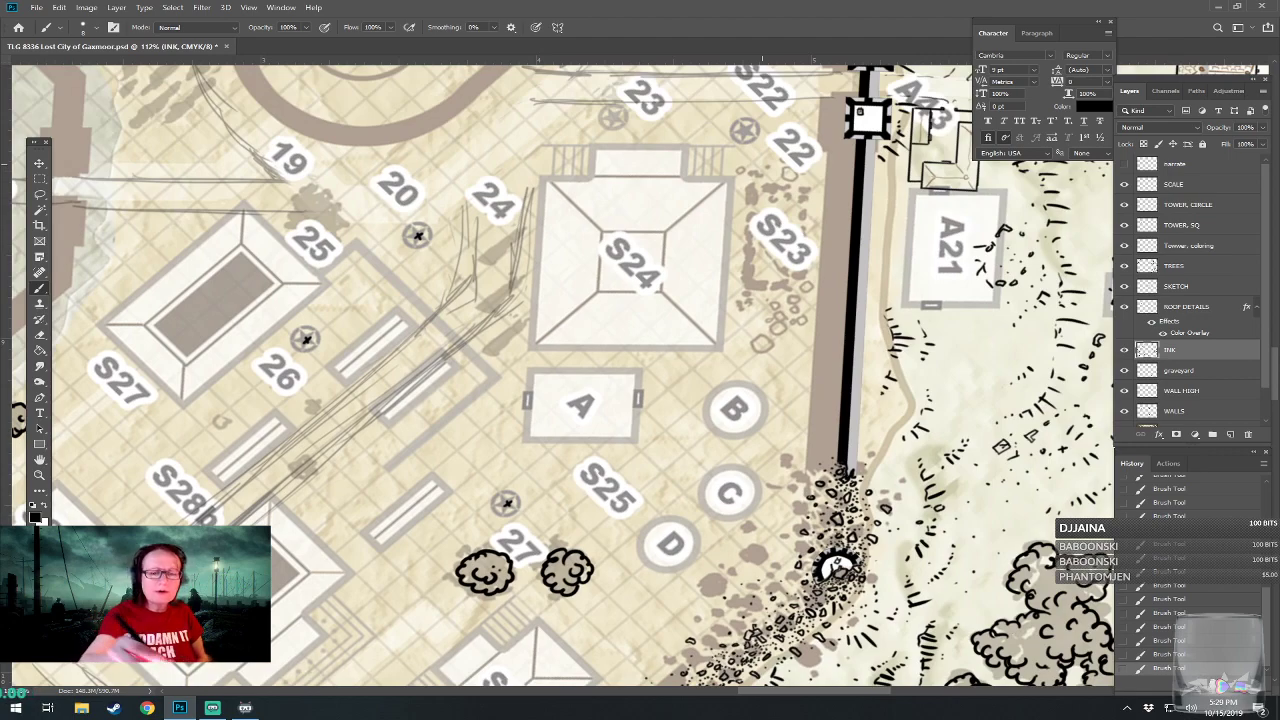
pyautogui.moveTo(742, 128); pyautogui.dragTo(748, 133)
pyautogui.moveTo(614, 117); pyautogui.dragTo(616, 119)
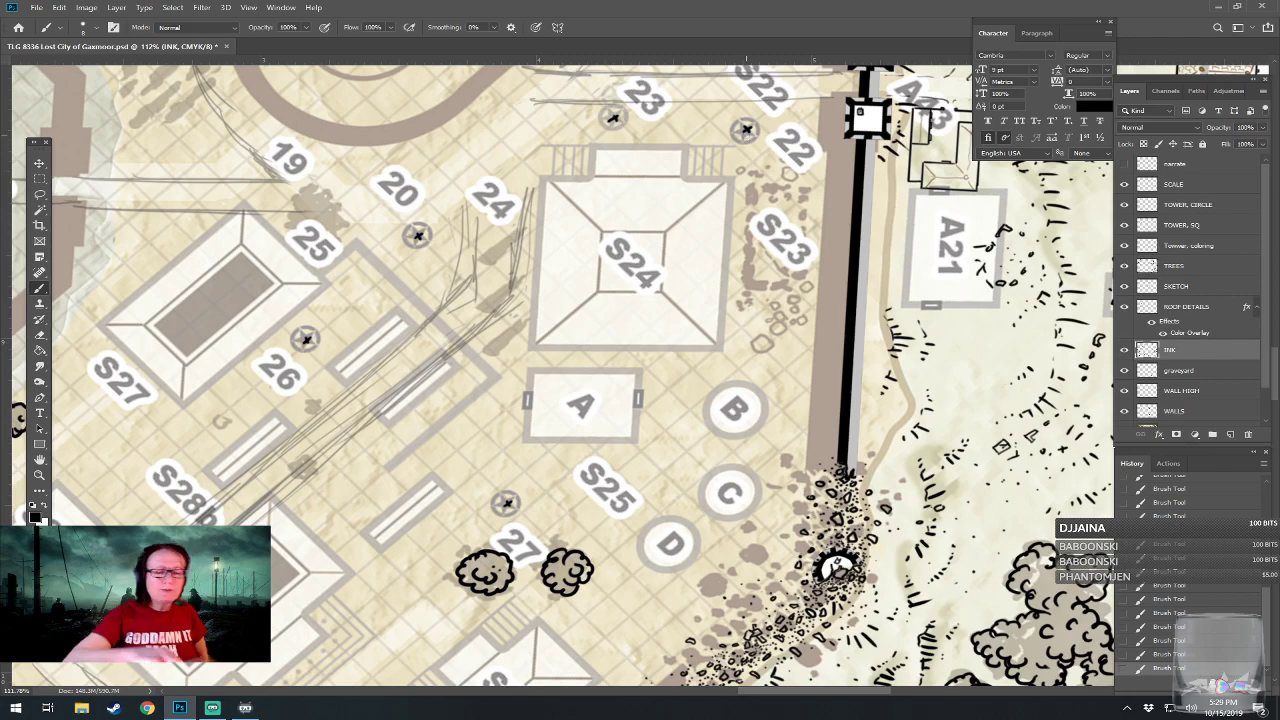
# Review the inked ruins around S37, S38 and S40 and their place within the whole walled city.
pyautogui.scroll(-4, 746, 130)
pyautogui.moveTo(480, 480); pyautogui.dragTo(946, 122)
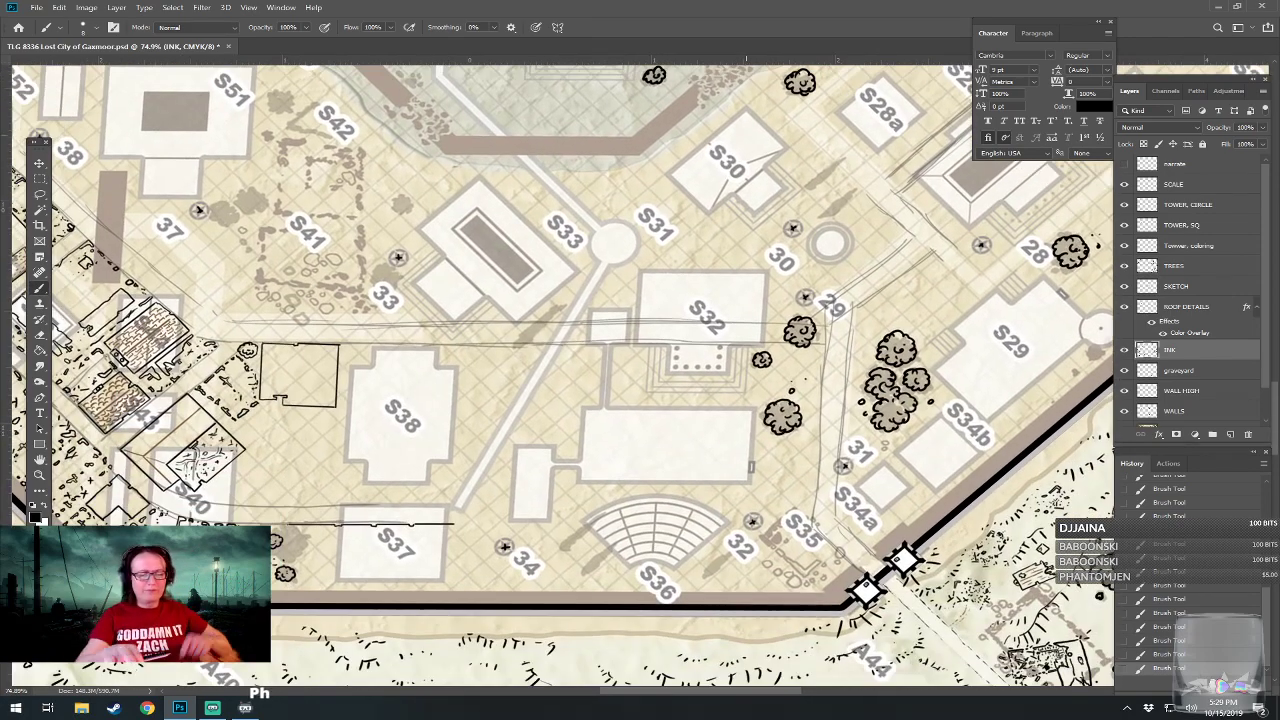
pyautogui.scroll(3, 570, 444)
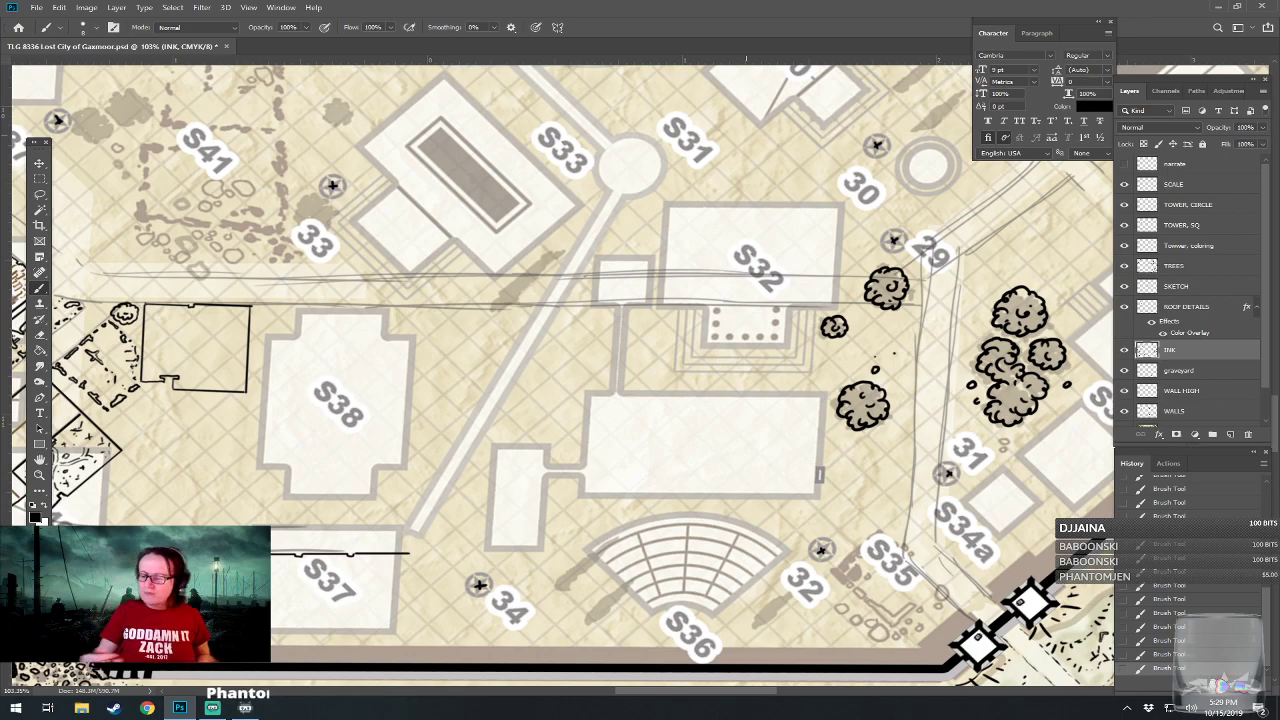
pyautogui.moveTo(570, 444); pyautogui.dragTo(635, 392)
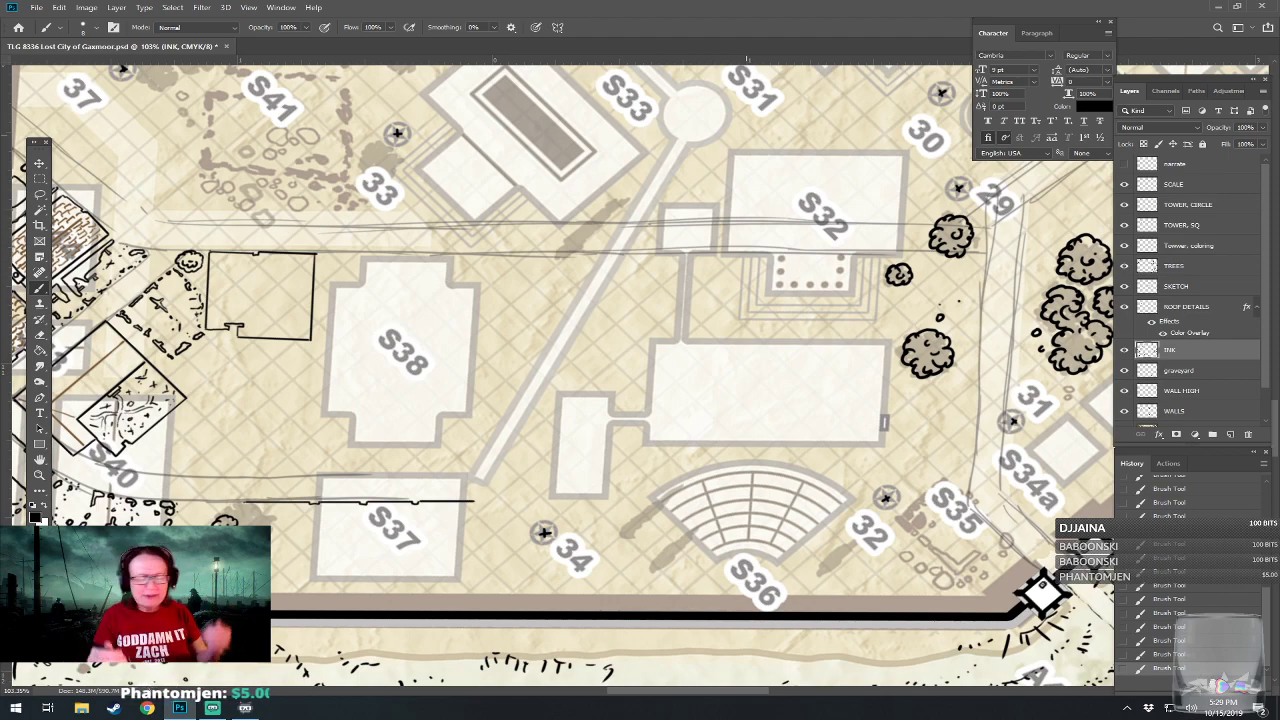
pyautogui.moveTo(476, 560); pyautogui.dragTo(836, 560)
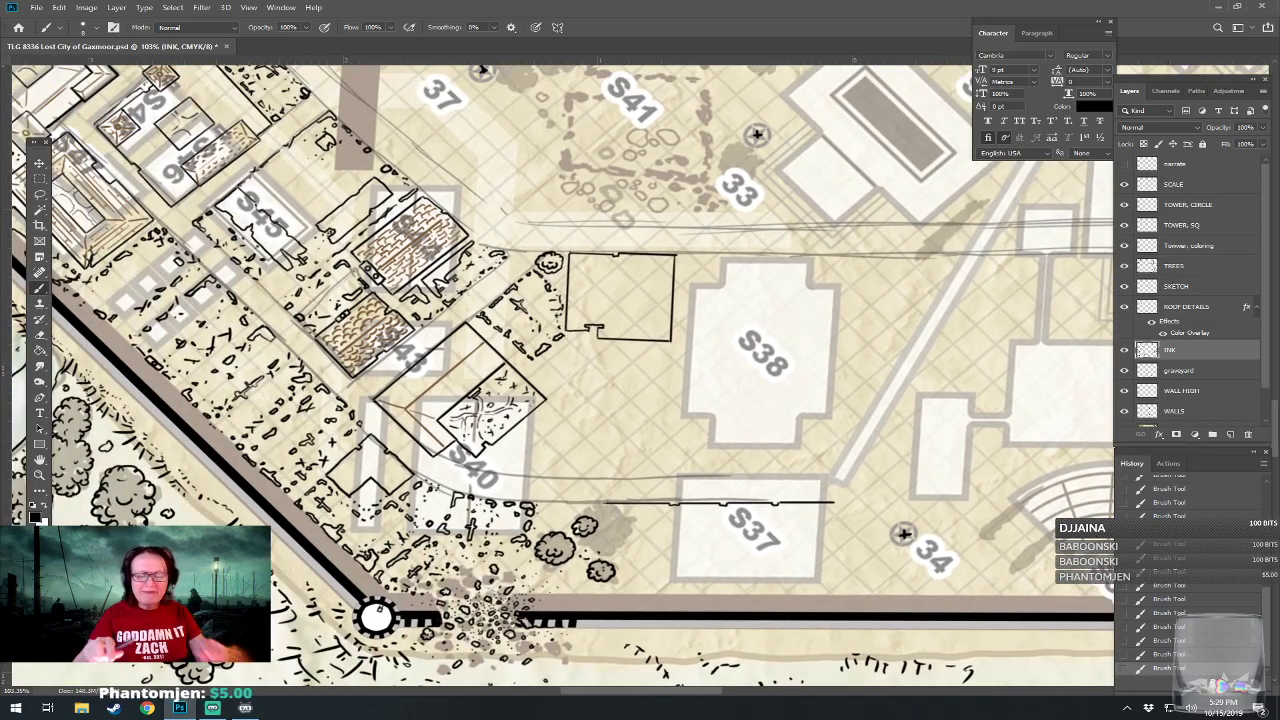
pyautogui.scroll(3, 836, 600)
pyautogui.scroll(1, 738, 310)
pyautogui.moveTo(698, 615); pyautogui.dragTo(658, 550)
pyautogui.scroll(-10, 658, 550)
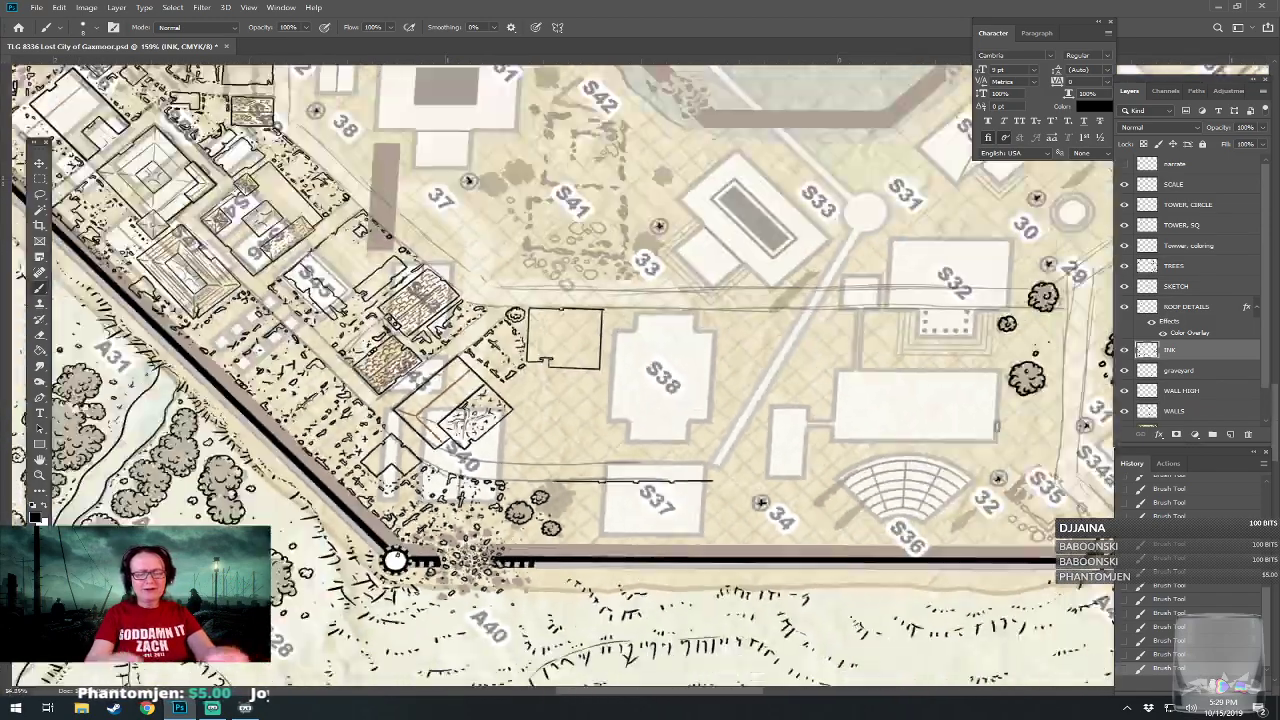
pyautogui.scroll(-2, 600, 320)
pyautogui.scroll(6, 600, 320)
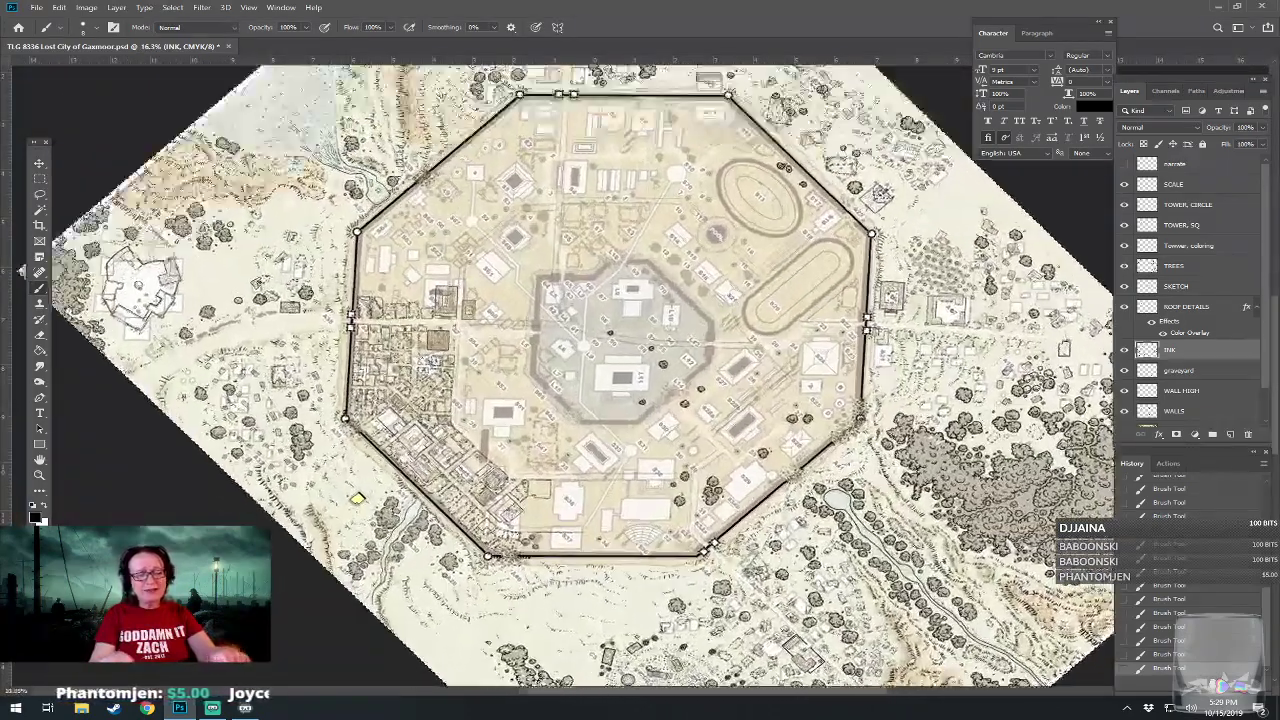
# Complete the long rectangular building outline across the S37 sketch by inking its two end walls and the wall facing the city wall.
pyautogui.scroll(5, 360, 590)
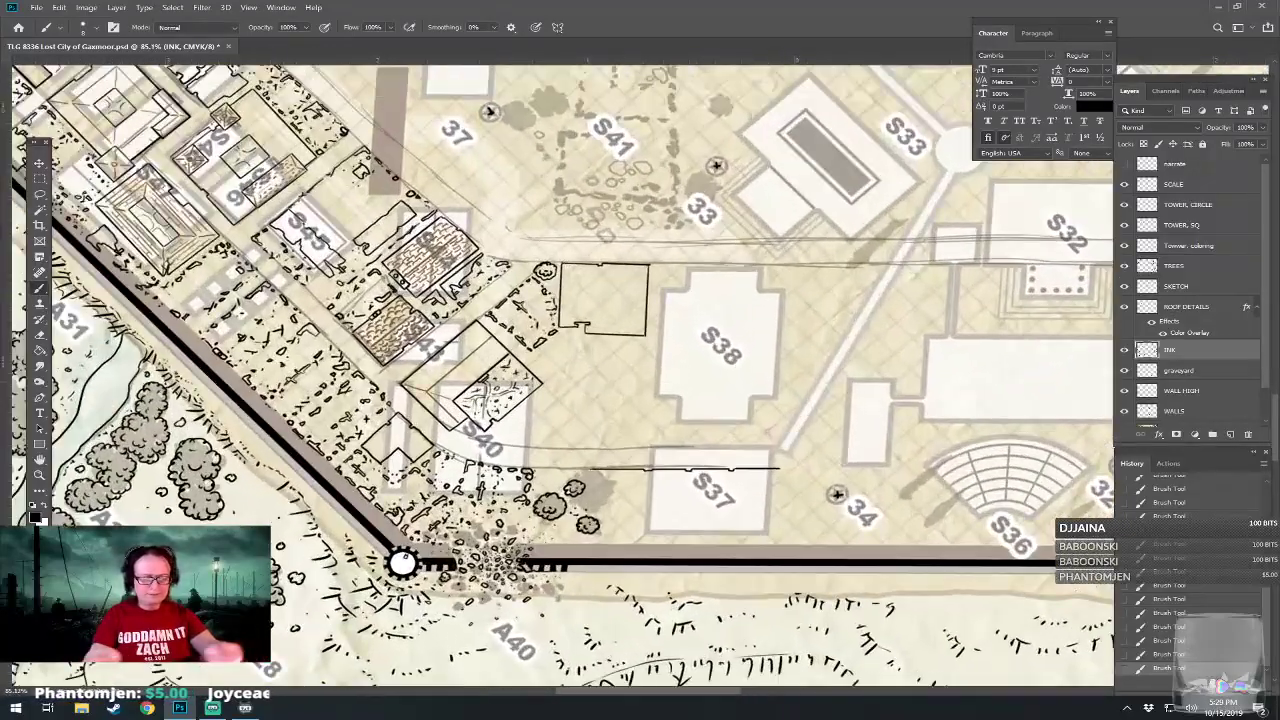
pyautogui.scroll(3, 920, 488)
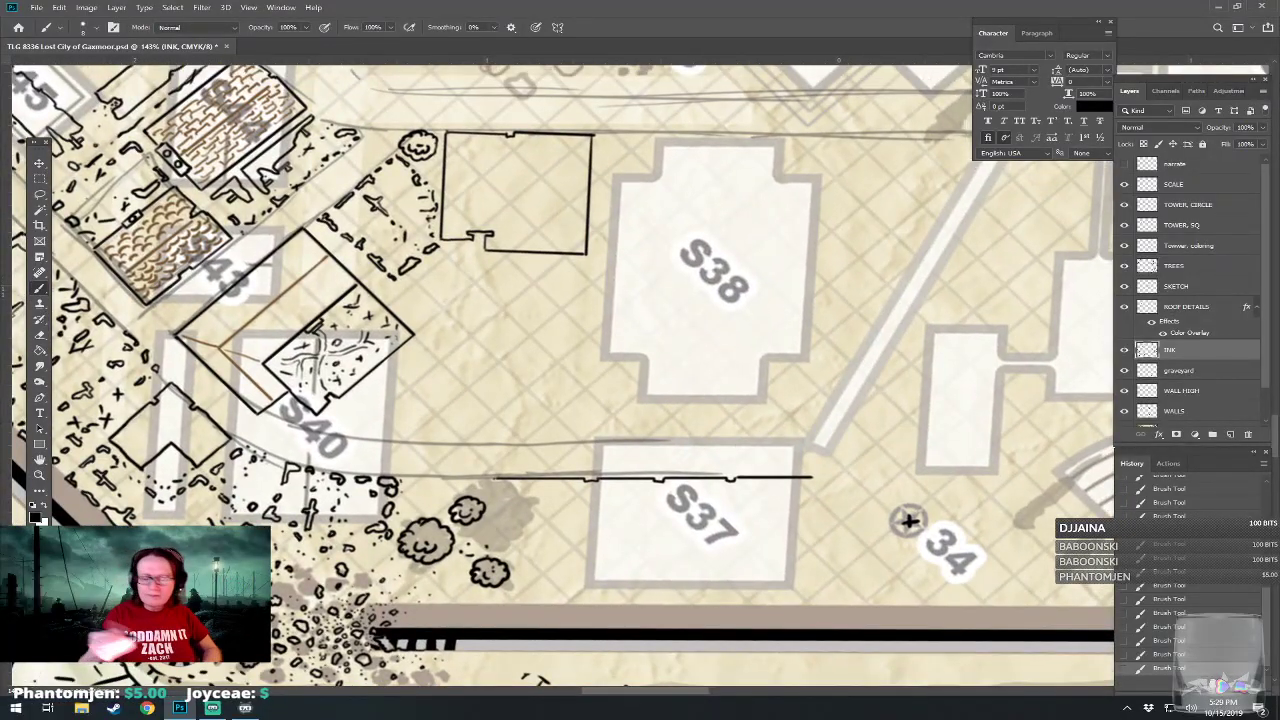
pyautogui.scroll(2, 908, 520)
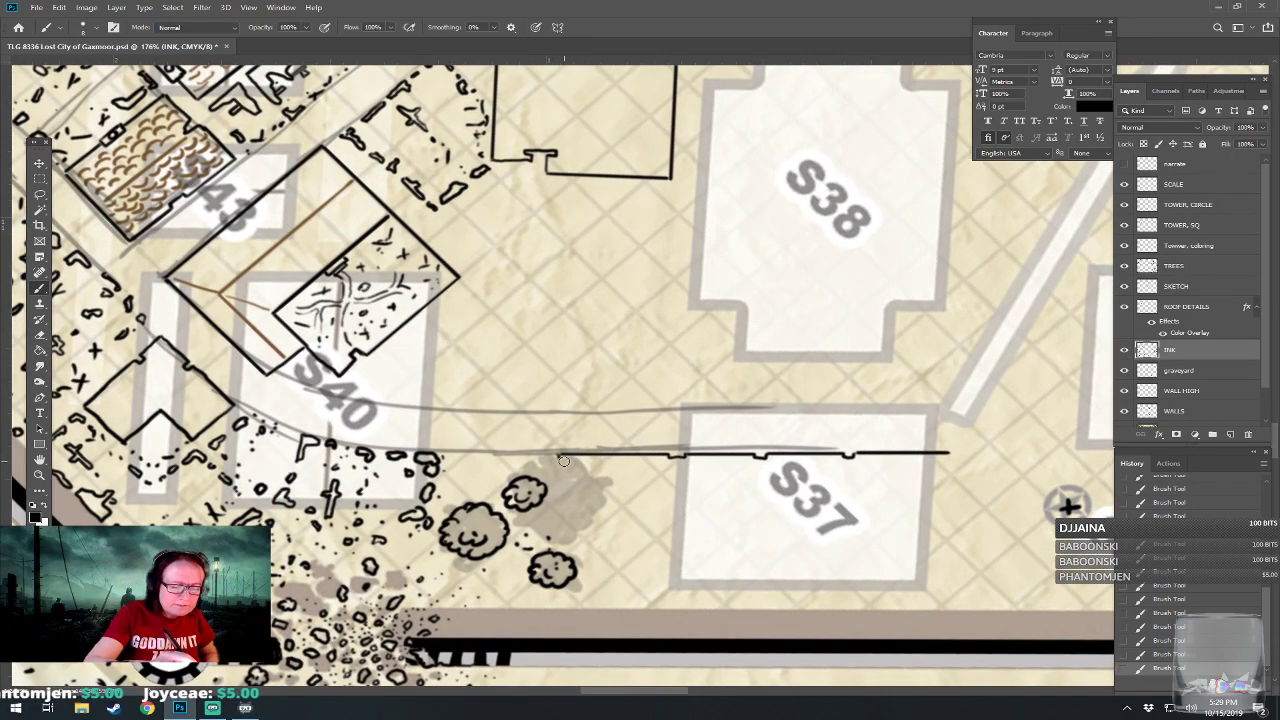
pyautogui.keyDown('shift'); pyautogui.click(558, 490); pyautogui.keyUp('shift')
pyautogui.moveTo(556, 498); pyautogui.dragTo(559, 517)
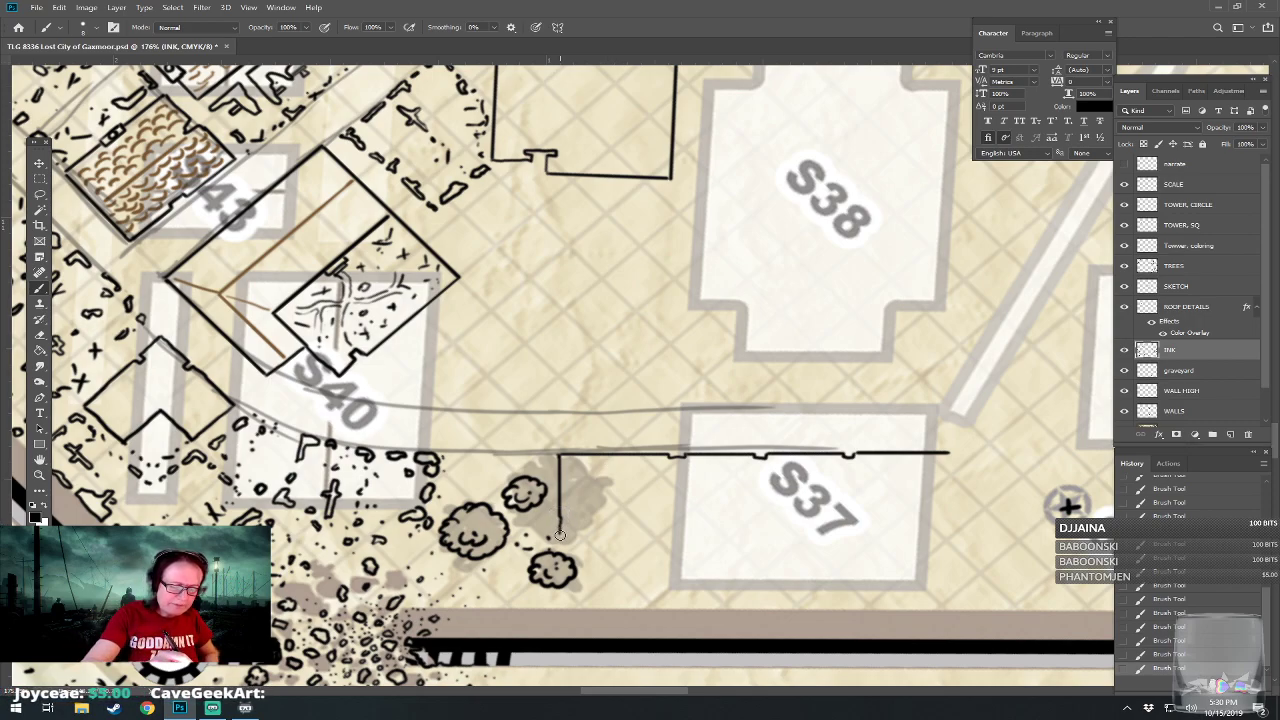
pyautogui.moveTo(560, 541); pyautogui.dragTo(940, 548)
pyautogui.moveTo(948, 452)
pyautogui.mouseDown()
pyautogui.moveTo(940, 542)
pyautogui.moveTo(887, 528)
pyautogui.mouseUp()
pyautogui.moveTo(1013, 491); pyautogui.dragTo(1014, 521)
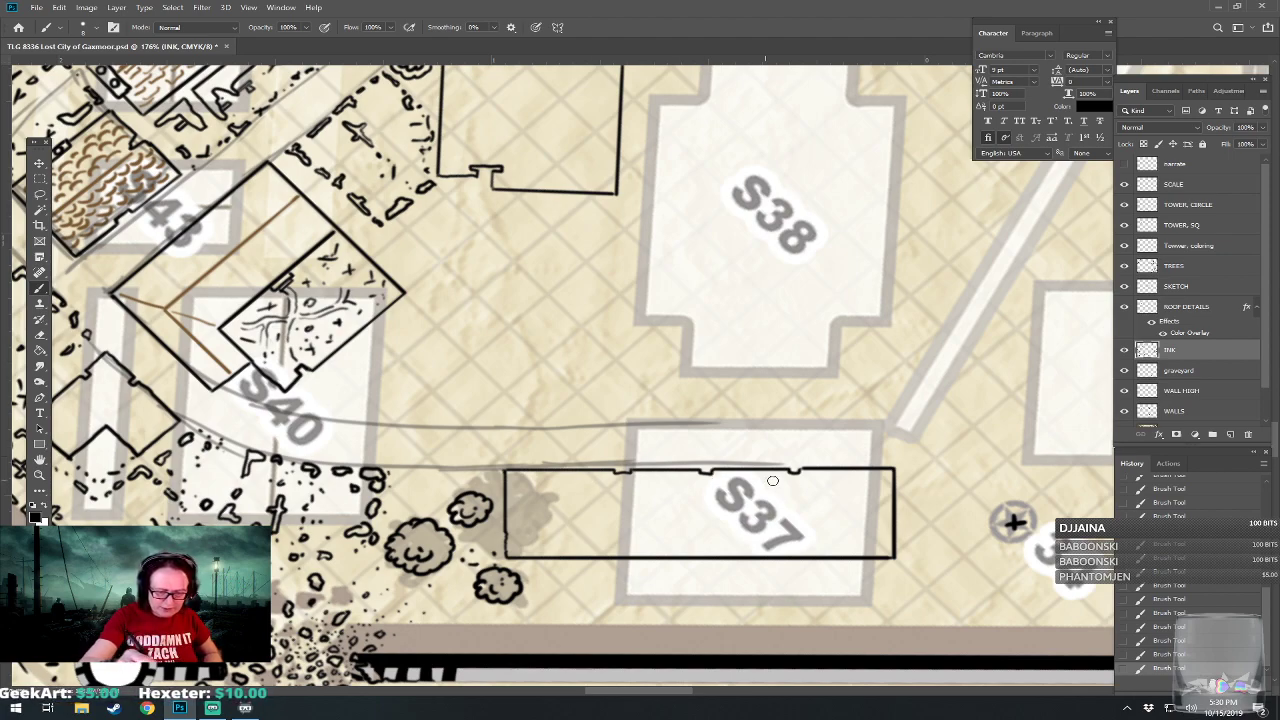
# Ink a dotted boundary along the city wall behind the S37 building, with scattered debris marks and a broken end near the building's corner.
pyautogui.moveTo(851, 486); pyautogui.dragTo(857, 426)
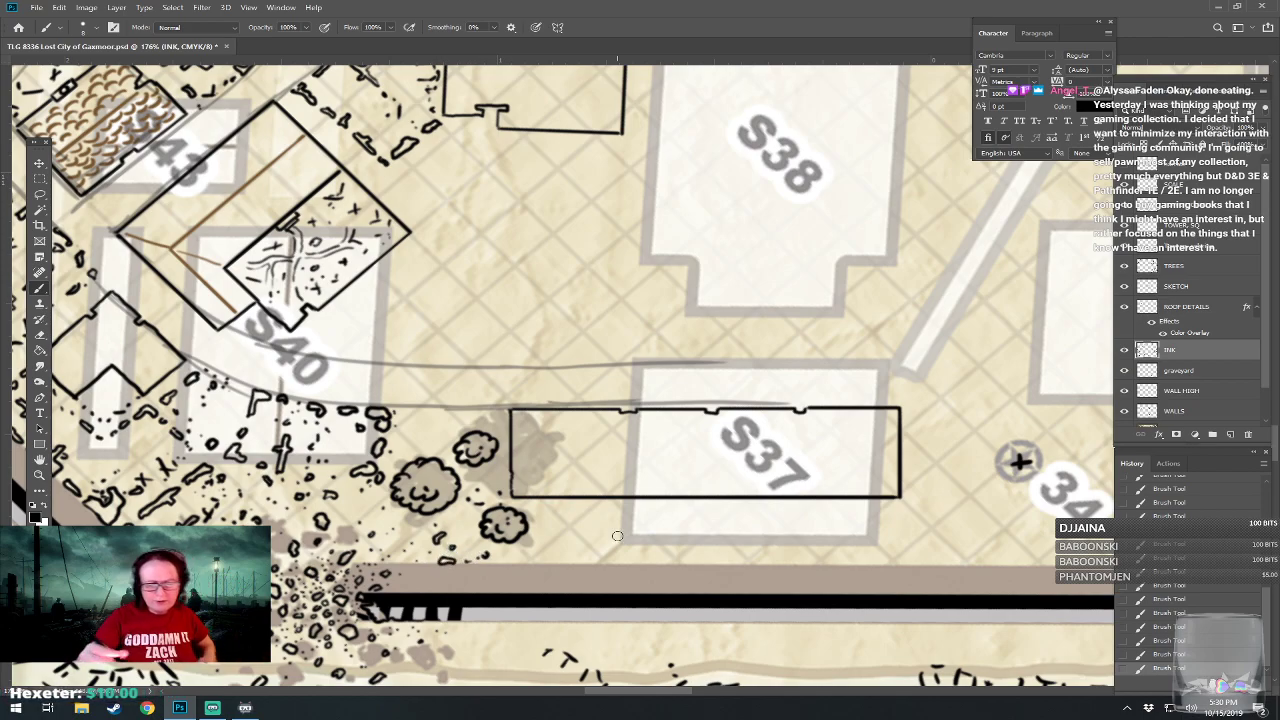
pyautogui.moveTo(617, 536); pyautogui.dragTo(691, 528)
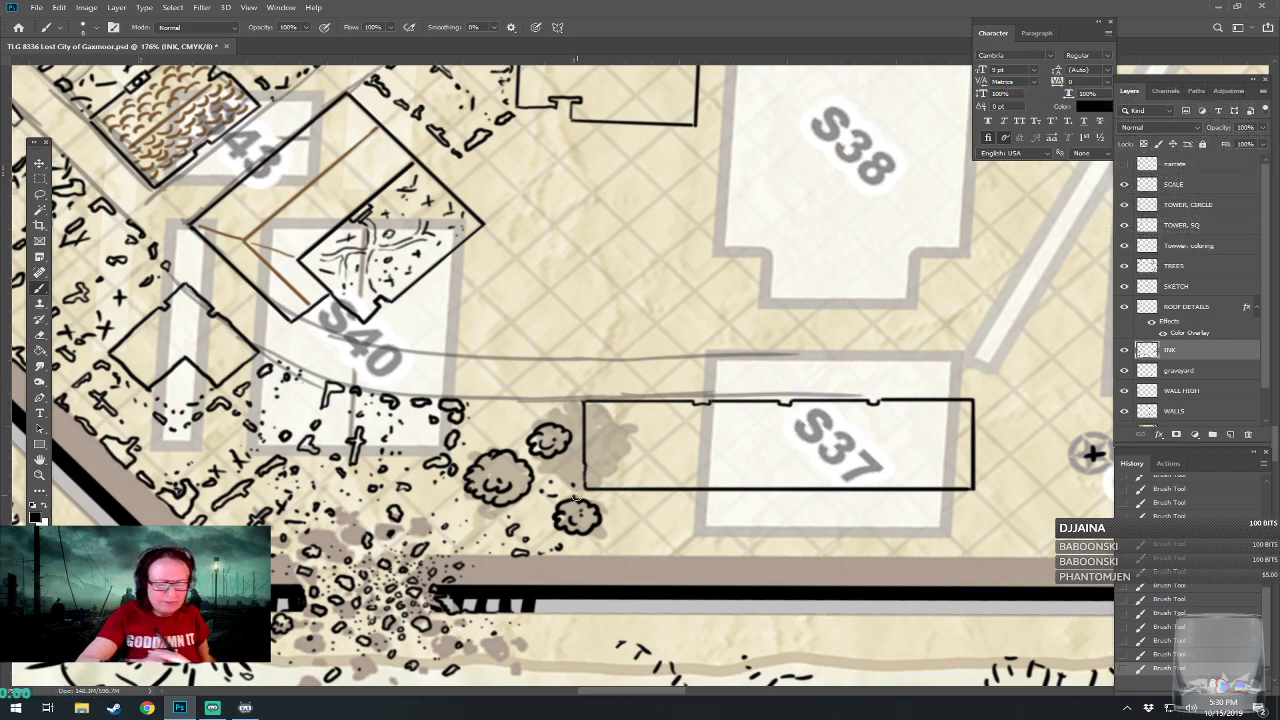
pyautogui.moveTo(587, 547); pyautogui.dragTo(607, 556)
pyautogui.click(617, 557)
pyautogui.click(629, 556)
pyautogui.click(640, 556)
pyautogui.click(649, 557)
pyautogui.click(657, 557)
pyautogui.click(667, 556)
pyautogui.click(677, 556)
pyautogui.click(689, 555)
pyautogui.click(698, 552)
pyautogui.click(705, 546)
pyautogui.click(711, 538)
pyautogui.click(721, 556)
pyautogui.click(732, 556)
pyautogui.click(742, 556)
pyautogui.click(752, 556)
pyautogui.click(762, 556)
pyautogui.click(772, 556)
pyautogui.click(782, 556)
pyautogui.click(791, 556)
pyautogui.click(800, 556)
pyautogui.click(819, 551)
pyautogui.click(808, 547)
pyautogui.click(796, 533)
pyautogui.click(826, 556)
pyautogui.click(834, 556)
pyautogui.click(842, 556)
pyautogui.click(850, 556)
pyautogui.click(858, 556)
pyautogui.click(866, 556)
pyautogui.click(874, 556)
pyautogui.click(882, 556)
pyautogui.click(853, 548)
pyautogui.click(851, 568)
pyautogui.click(897, 556)
pyautogui.click(904, 556)
pyautogui.click(912, 556)
pyautogui.click(920, 559)
pyautogui.click(926, 557)
pyautogui.click(936, 557)
pyautogui.click(934, 550)
pyautogui.click(930, 566)
pyautogui.click(940, 555)
pyautogui.click(947, 552)
pyautogui.click(958, 553)
pyautogui.click(968, 550)
pyautogui.click(985, 545)
pyautogui.click(997, 540)
pyautogui.moveTo(959, 534); pyautogui.dragTo(988, 529)
pyautogui.click(979, 541)
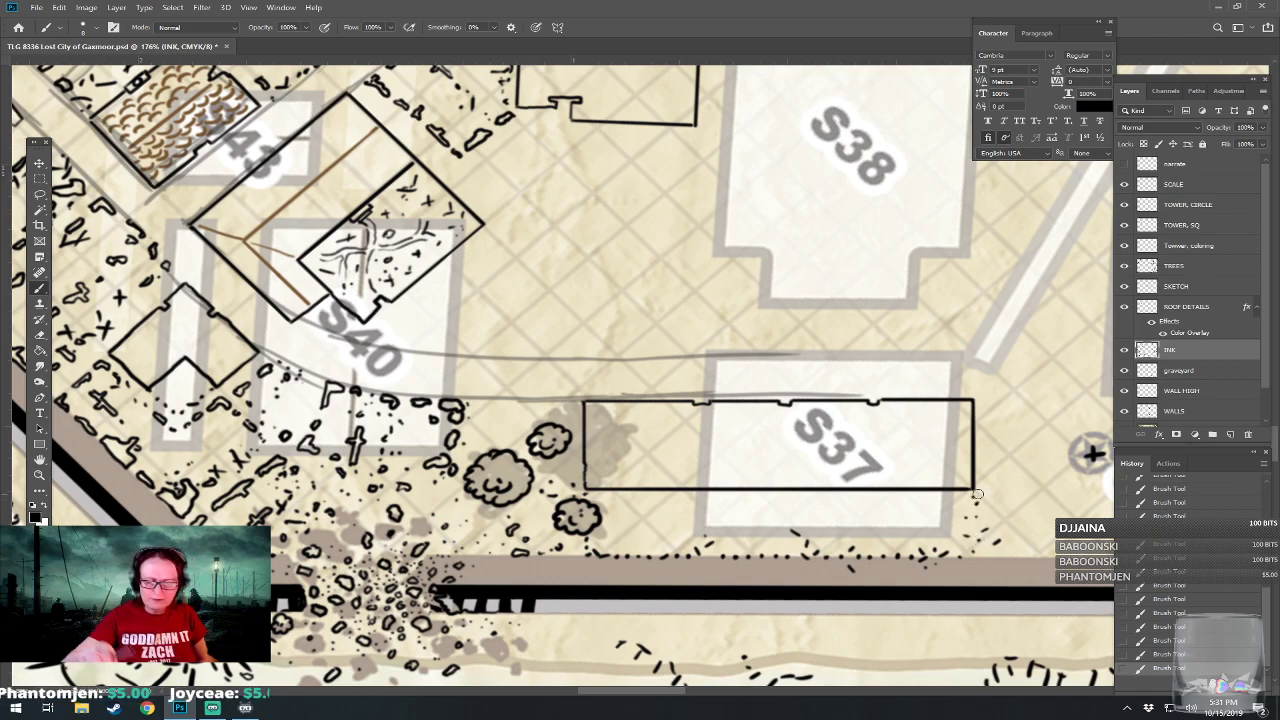
# Ink four evenly spaced dotted divider lines from the S37 building's rear wall to the dotted boundary by the city wall.
pyautogui.moveTo(977, 494); pyautogui.dragTo(957, 530)
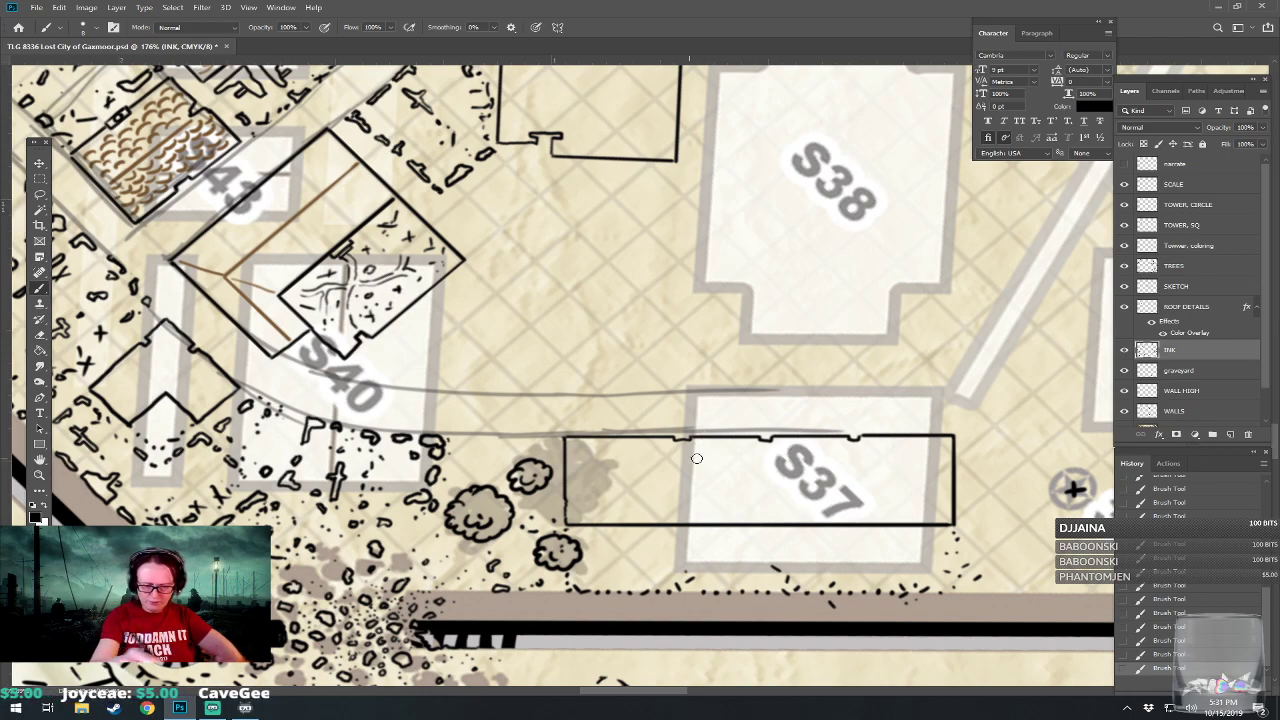
pyautogui.click(637, 532)
pyautogui.click(637, 542)
pyautogui.click(637, 551)
pyautogui.click(637, 566)
pyautogui.click(636, 576)
pyautogui.click(636, 586)
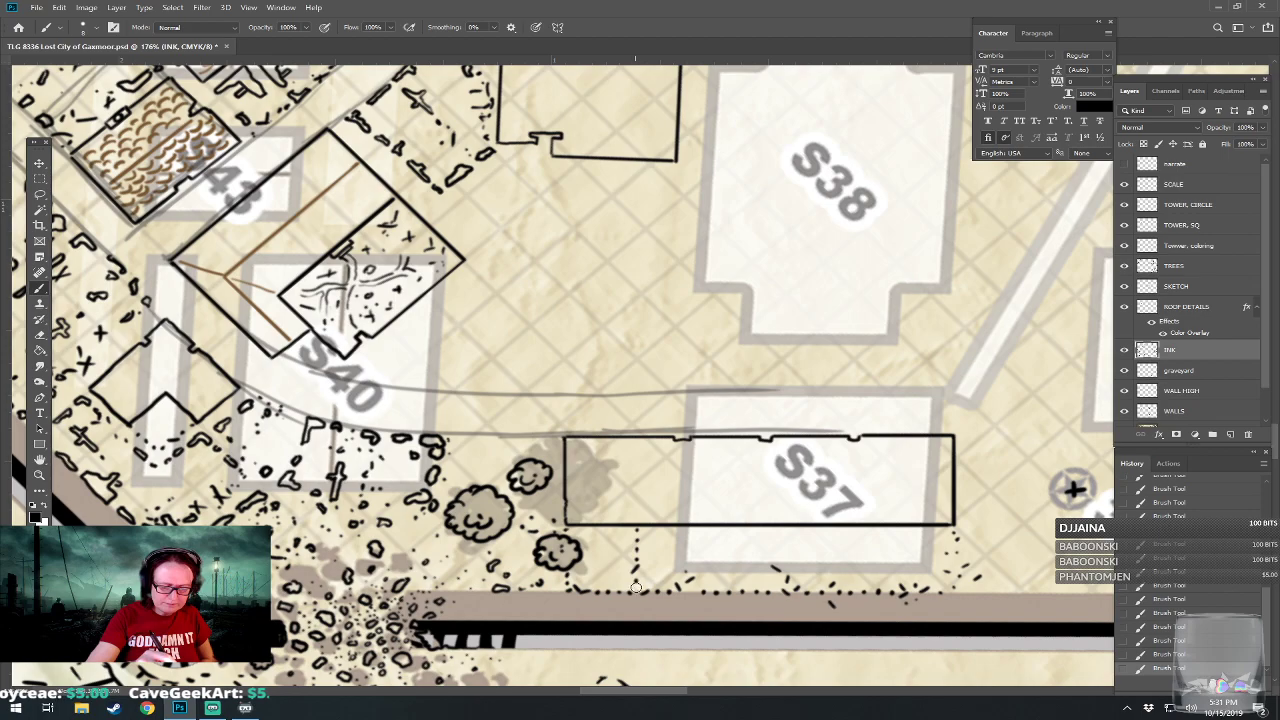
pyautogui.click(719, 529)
pyautogui.click(717, 547)
pyautogui.click(721, 560)
pyautogui.click(720, 570)
pyautogui.click(720, 580)
pyautogui.click(721, 586)
pyautogui.click(815, 530)
pyautogui.click(814, 542)
pyautogui.click(814, 551)
pyautogui.click(814, 559)
pyautogui.click(813, 568)
pyautogui.click(814, 577)
pyautogui.click(813, 585)
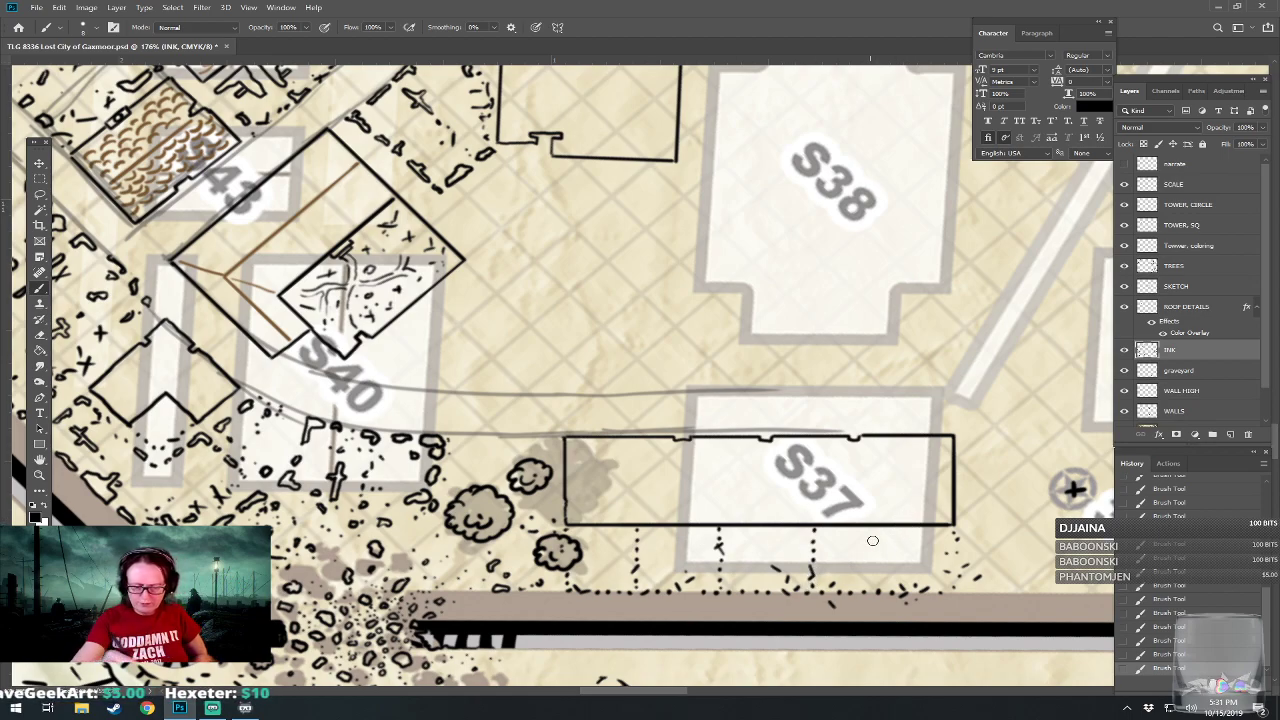
pyautogui.click(899, 541)
pyautogui.click(897, 533)
pyautogui.click(896, 548)
pyautogui.click(897, 573)
pyautogui.click(897, 582)
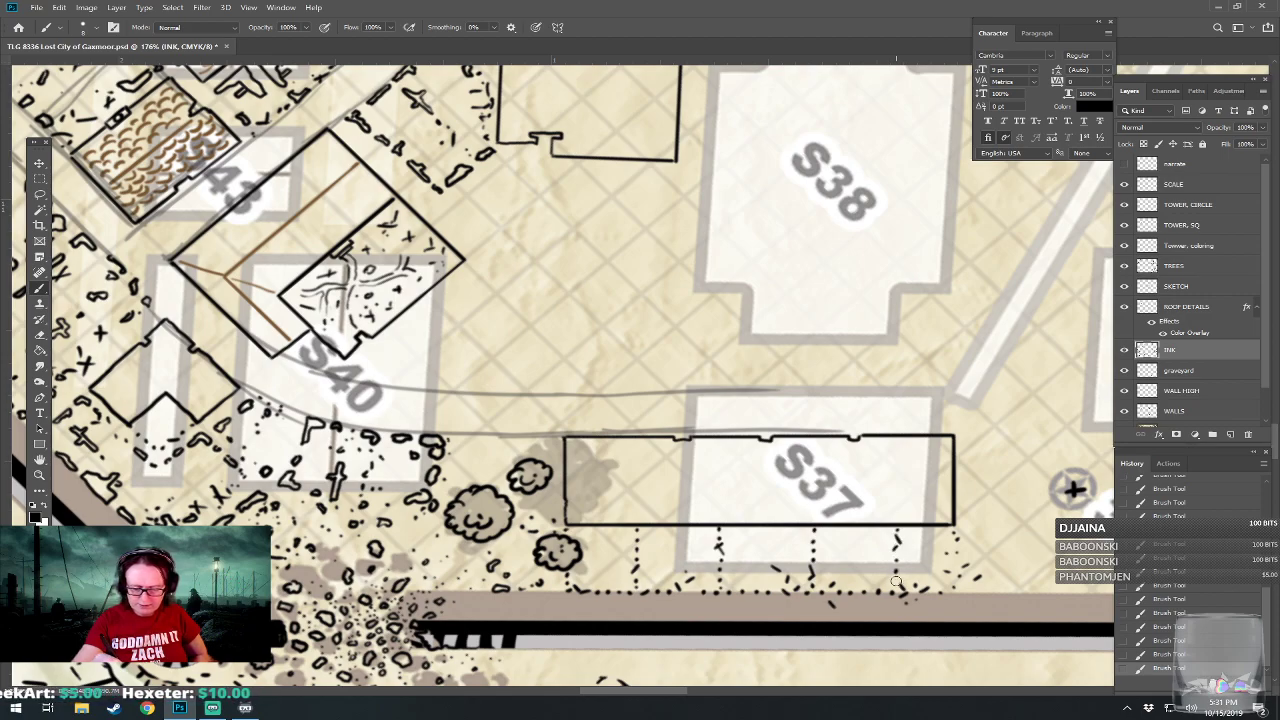
pyautogui.moveTo(890, 580); pyautogui.dragTo(832, 596)
pyautogui.moveTo(1015, 505); pyautogui.dragTo(1053, 512)
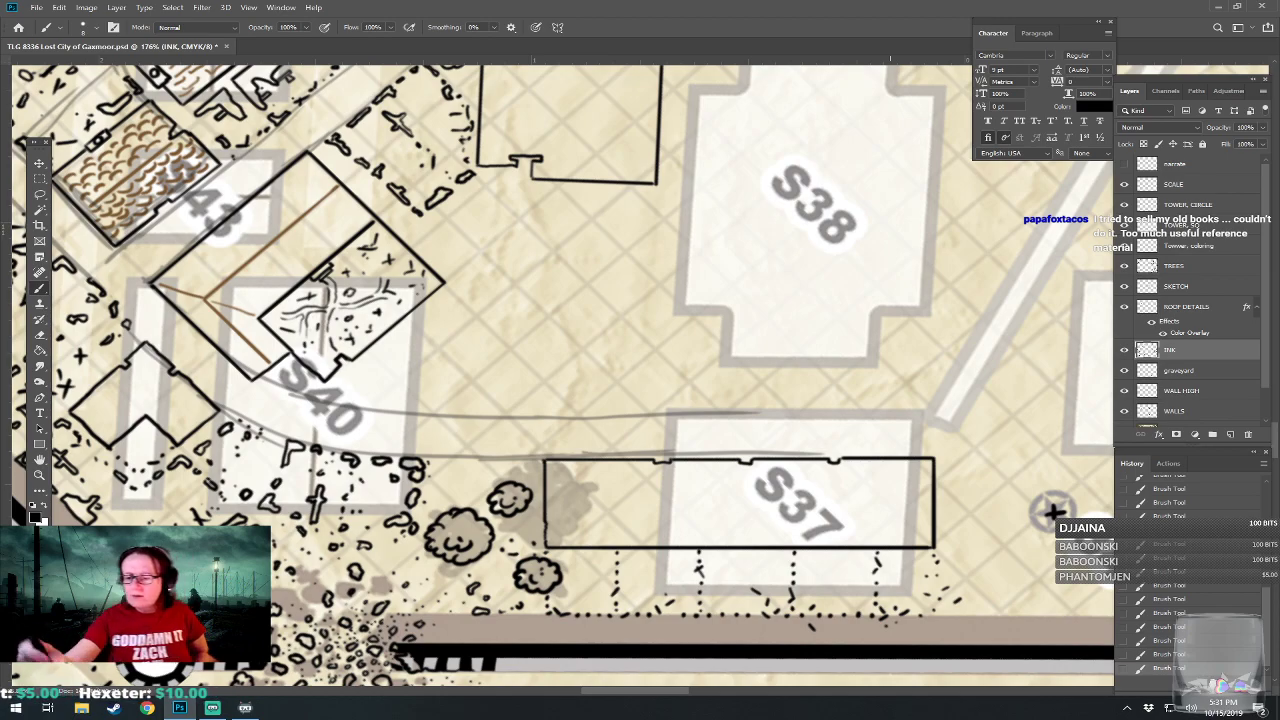
# On the ROOF DETAILS layer, draw four straight lines across the S37 building, dividing its roof into five sections.
pyautogui.click(1183, 308)
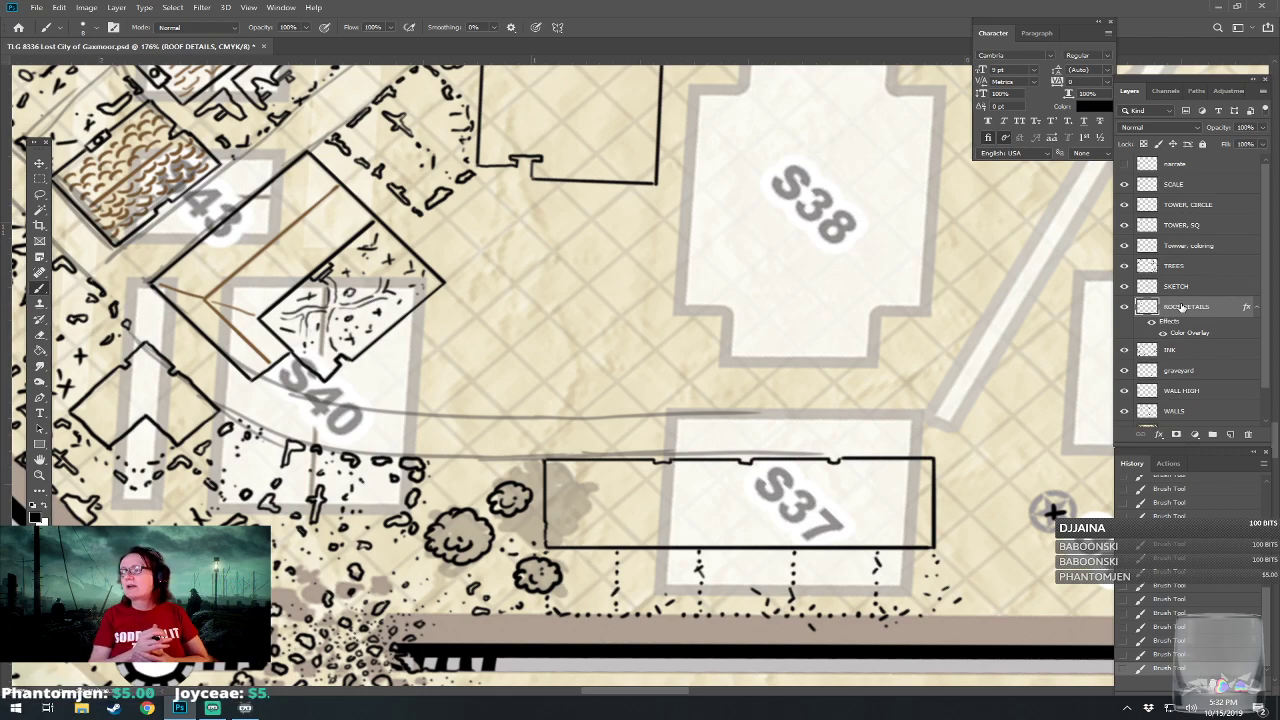
pyautogui.scroll(3, 824, 556)
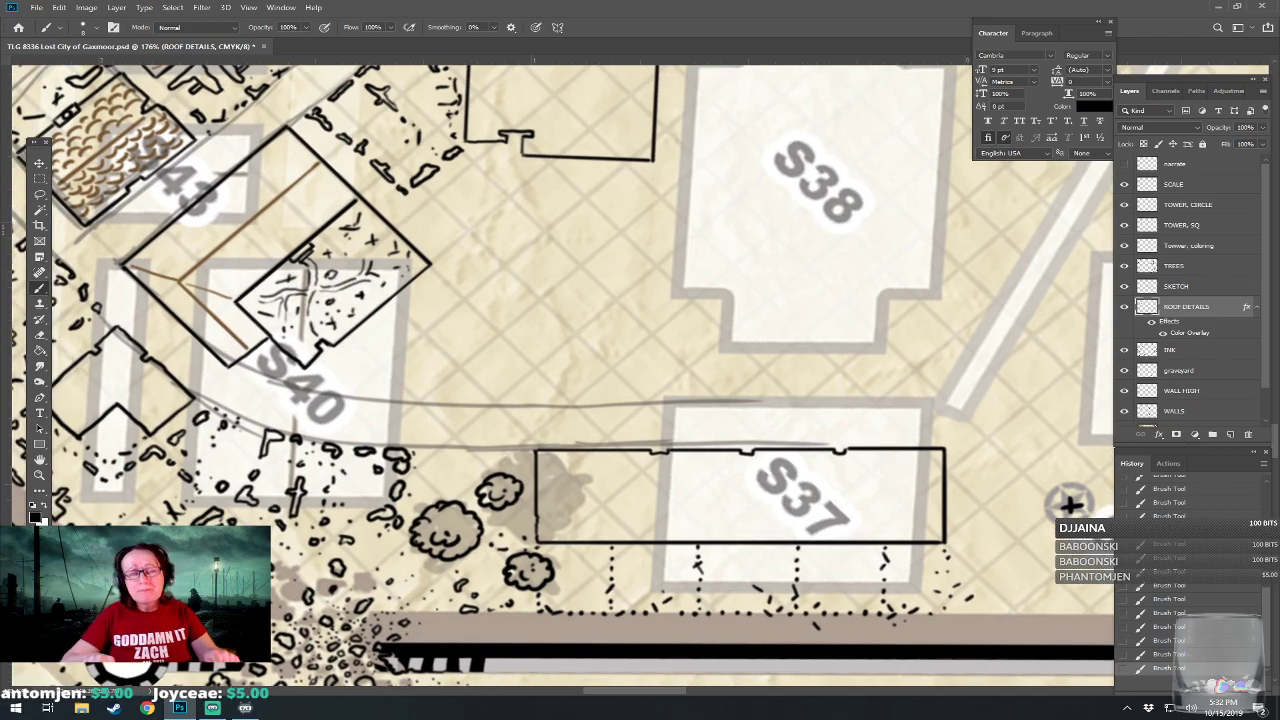
pyautogui.scroll(-1, 855, 450)
pyautogui.scroll(-2, 1100, 490)
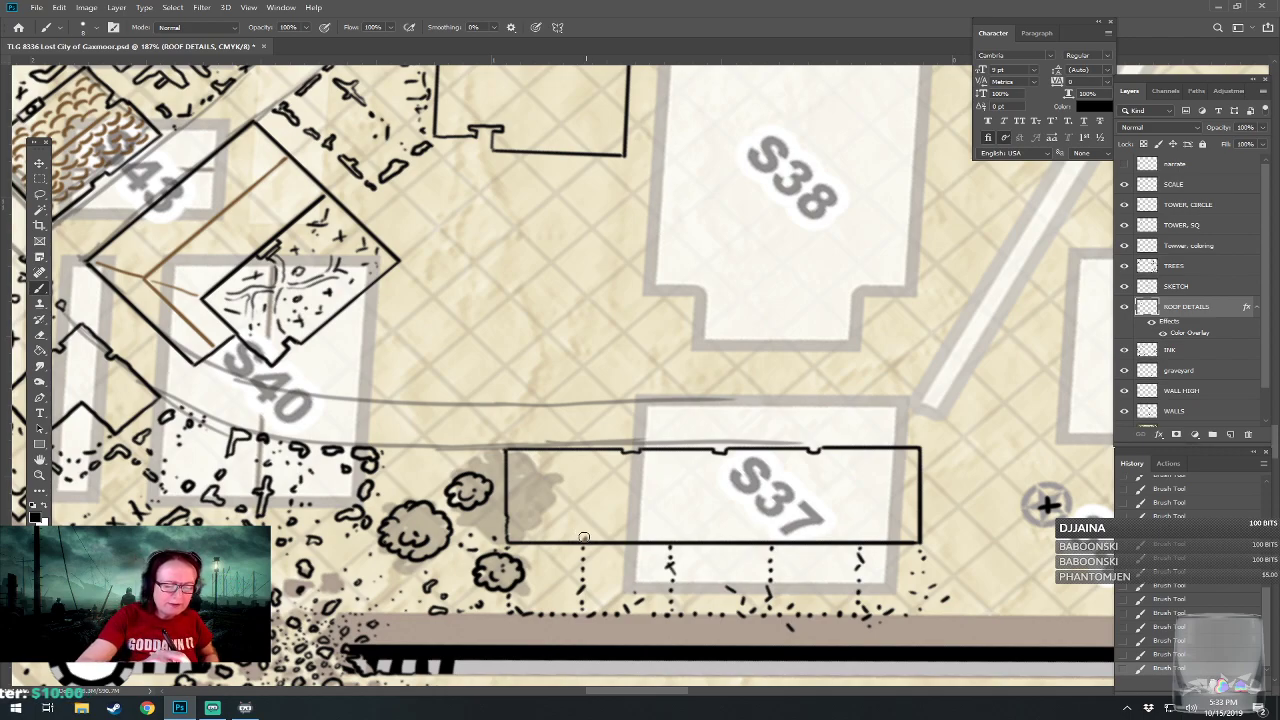
pyautogui.moveTo(585, 540); pyautogui.dragTo(587, 450)
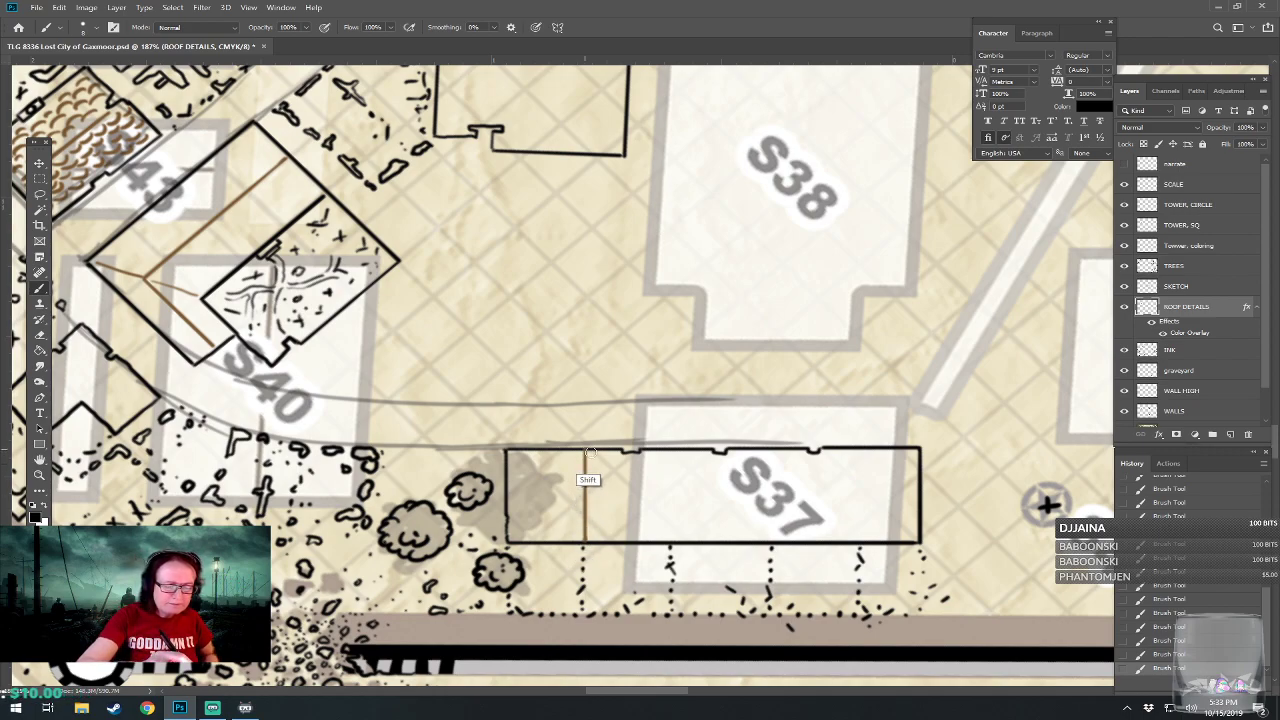
pyautogui.moveTo(671, 540); pyautogui.dragTo(669, 450)
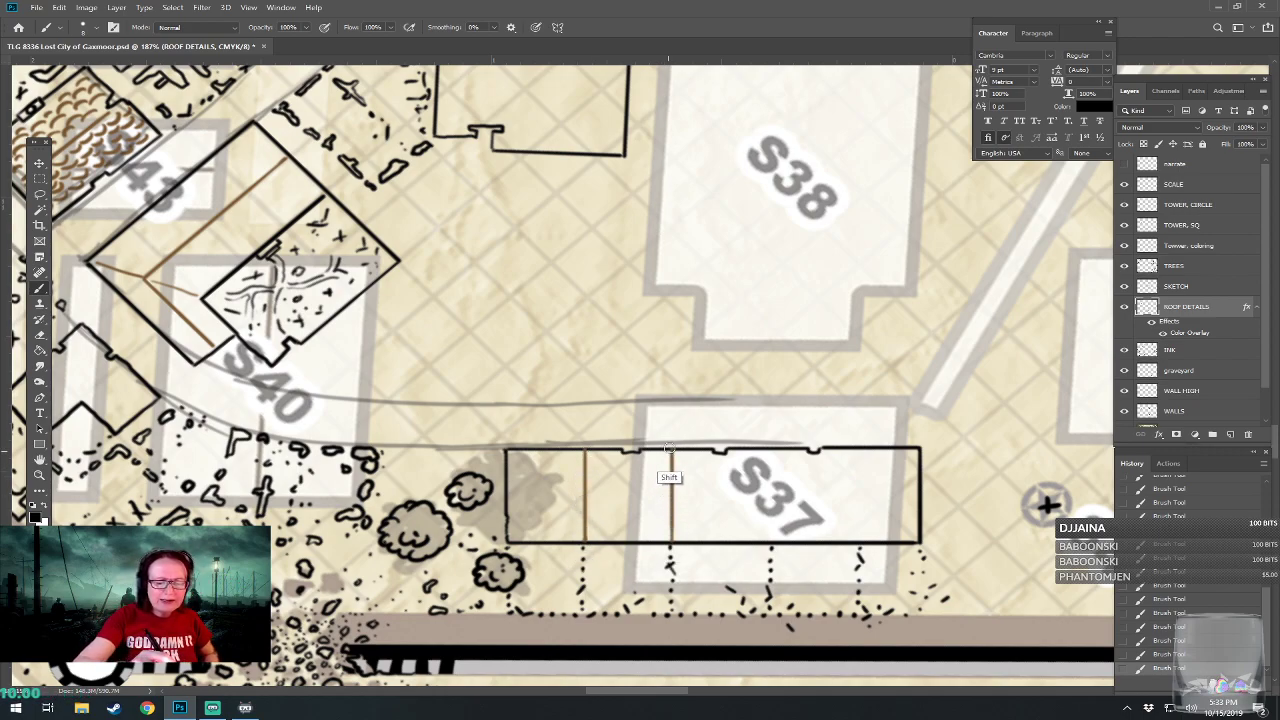
pyautogui.moveTo(772, 541); pyautogui.dragTo(774, 448)
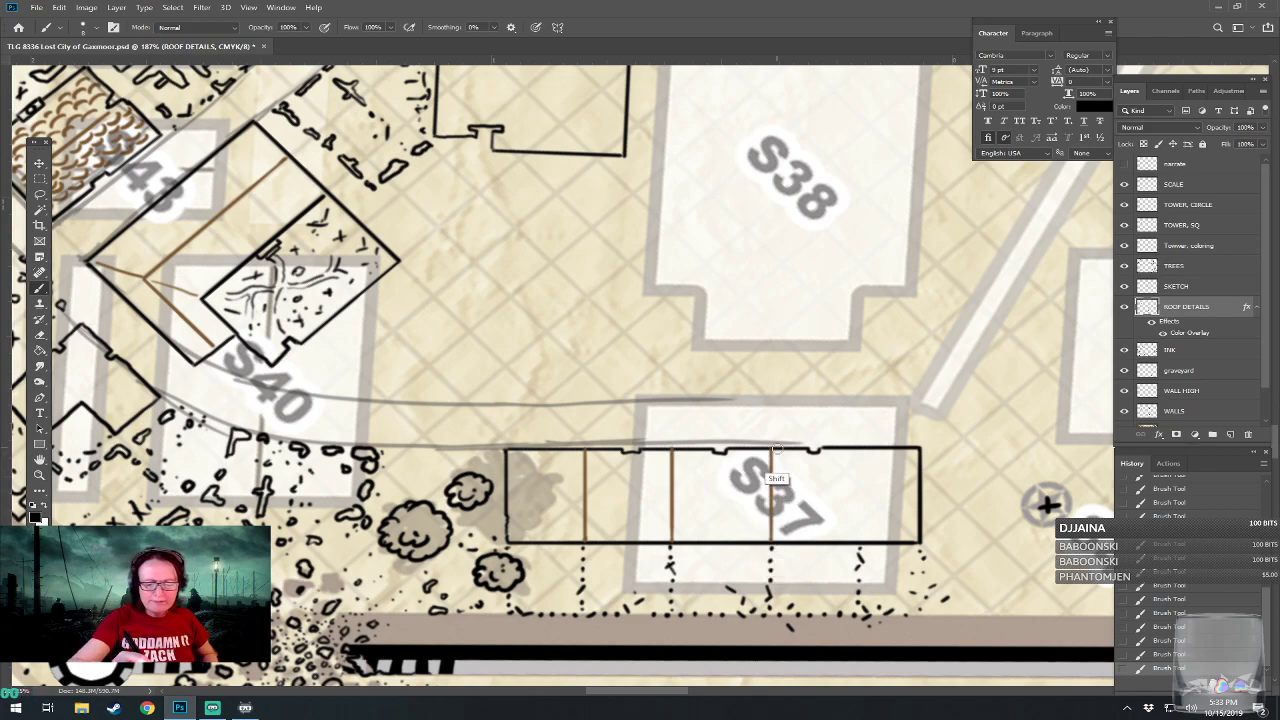
pyautogui.moveTo(860, 541); pyautogui.dragTo(862, 449)
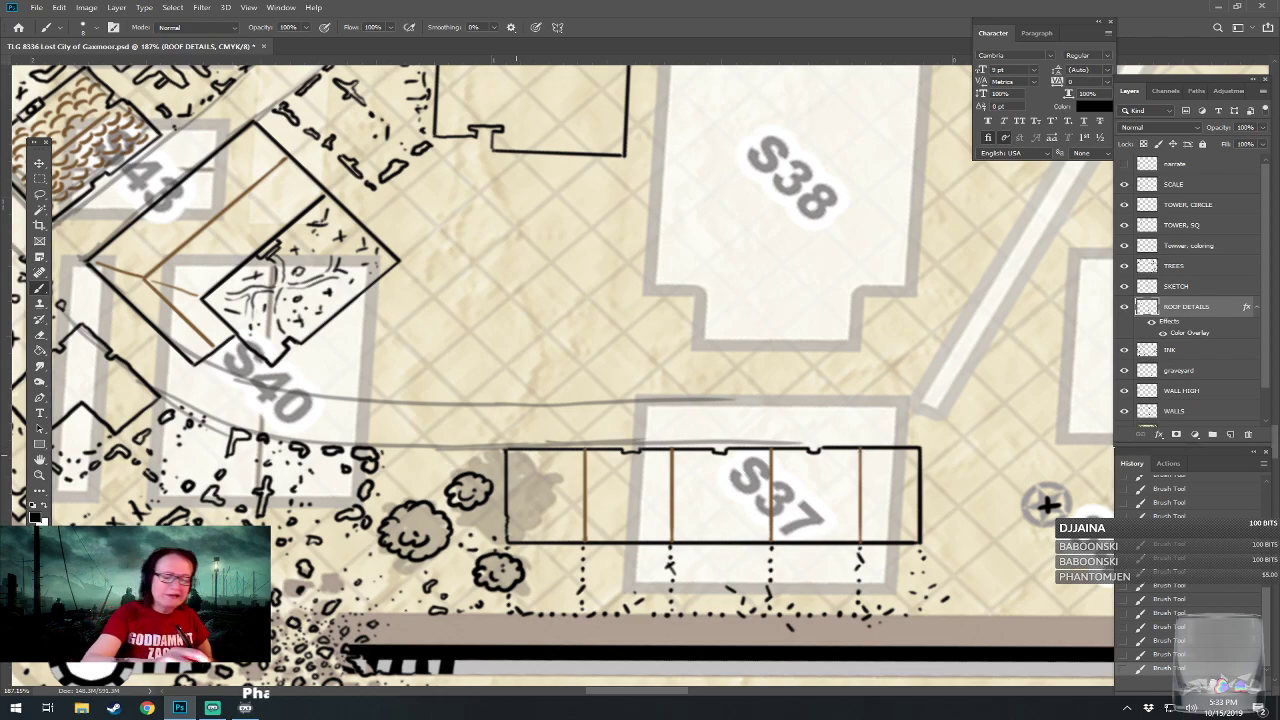
# Draw curved roof edges in each section along both long walls of the S37 building.
pyautogui.moveTo(510, 451)
pyautogui.mouseDown()
pyautogui.moveTo(648, 464)
pyautogui.moveTo(669, 452)
pyautogui.moveTo(717, 465)
pyautogui.moveTo(776, 451)
pyautogui.moveTo(834, 462)
pyautogui.moveTo(823, 468)
pyautogui.moveTo(870, 449)
pyautogui.moveTo(891, 466)
pyautogui.moveTo(933, 430)
pyautogui.mouseUp()
pyautogui.moveTo(1060, 489); pyautogui.dragTo(1070, 489)
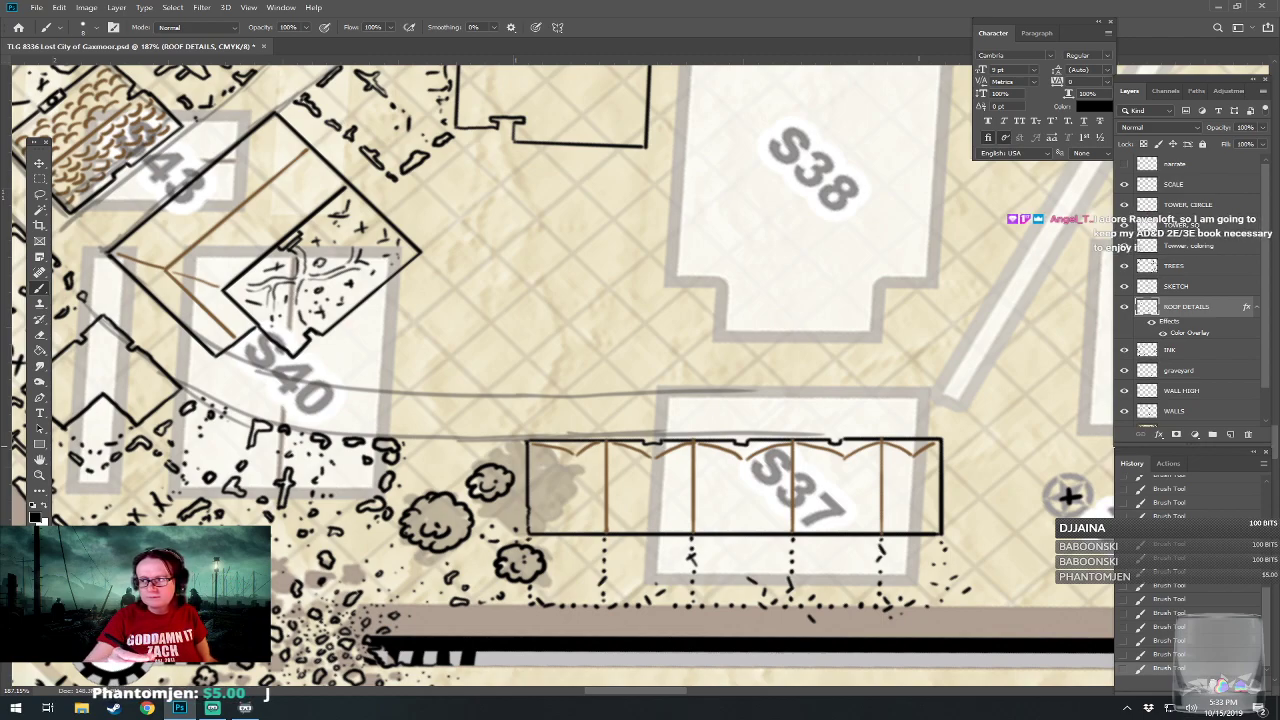
pyautogui.moveTo(532, 532)
pyautogui.mouseDown()
pyautogui.moveTo(574, 515)
pyautogui.moveTo(606, 531)
pyautogui.moveTo(652, 516)
pyautogui.moveTo(678, 528)
pyautogui.moveTo(946, 527)
pyautogui.mouseUp()
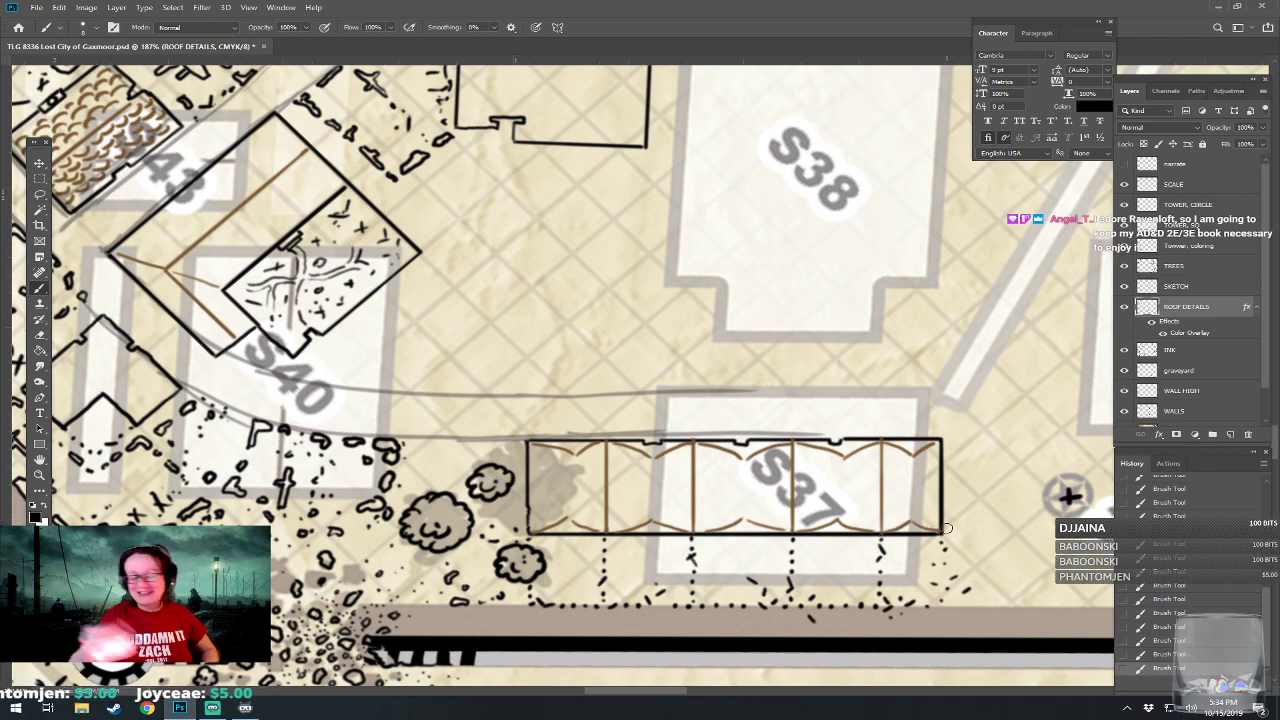
# Draw a straight line through the middle of each of the five roof sections, joining the opposite curved edges.
pyautogui.moveTo(571, 457); pyautogui.dragTo(571, 513)
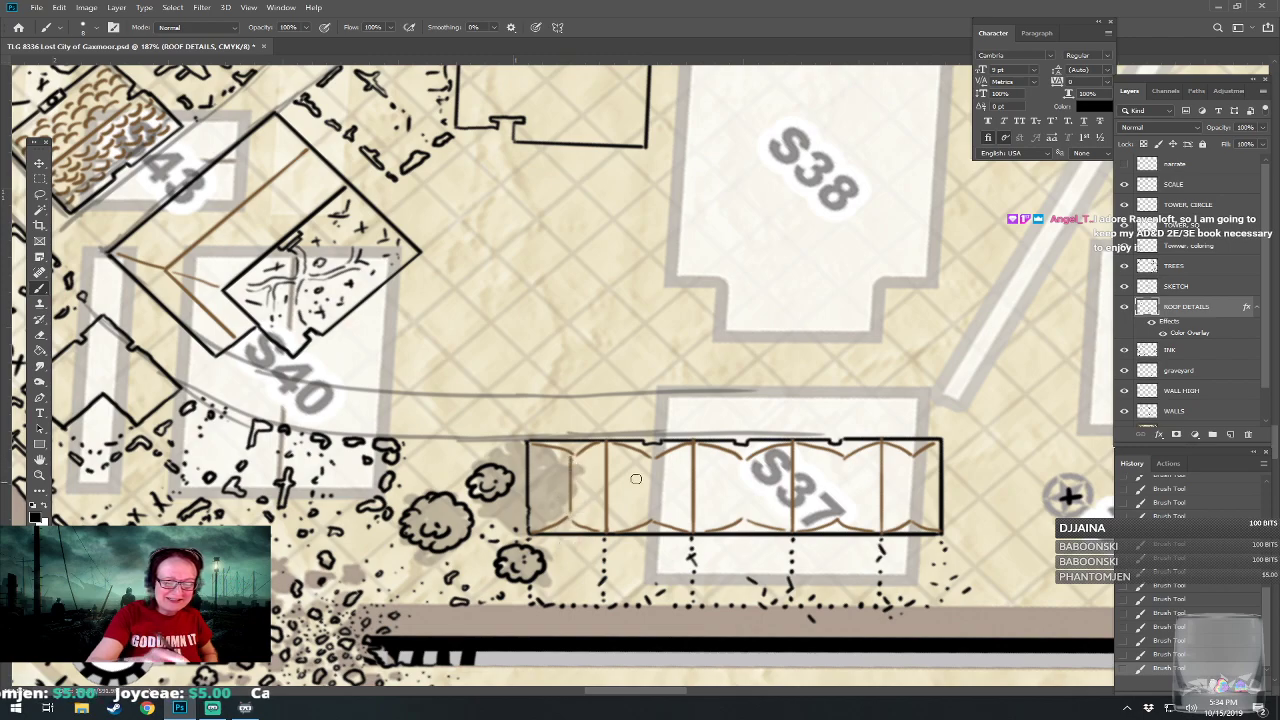
pyautogui.moveTo(653, 457); pyautogui.dragTo(653, 531)
pyautogui.moveTo(743, 460); pyautogui.dragTo(744, 545)
pyautogui.moveTo(841, 460); pyautogui.dragTo(837, 544)
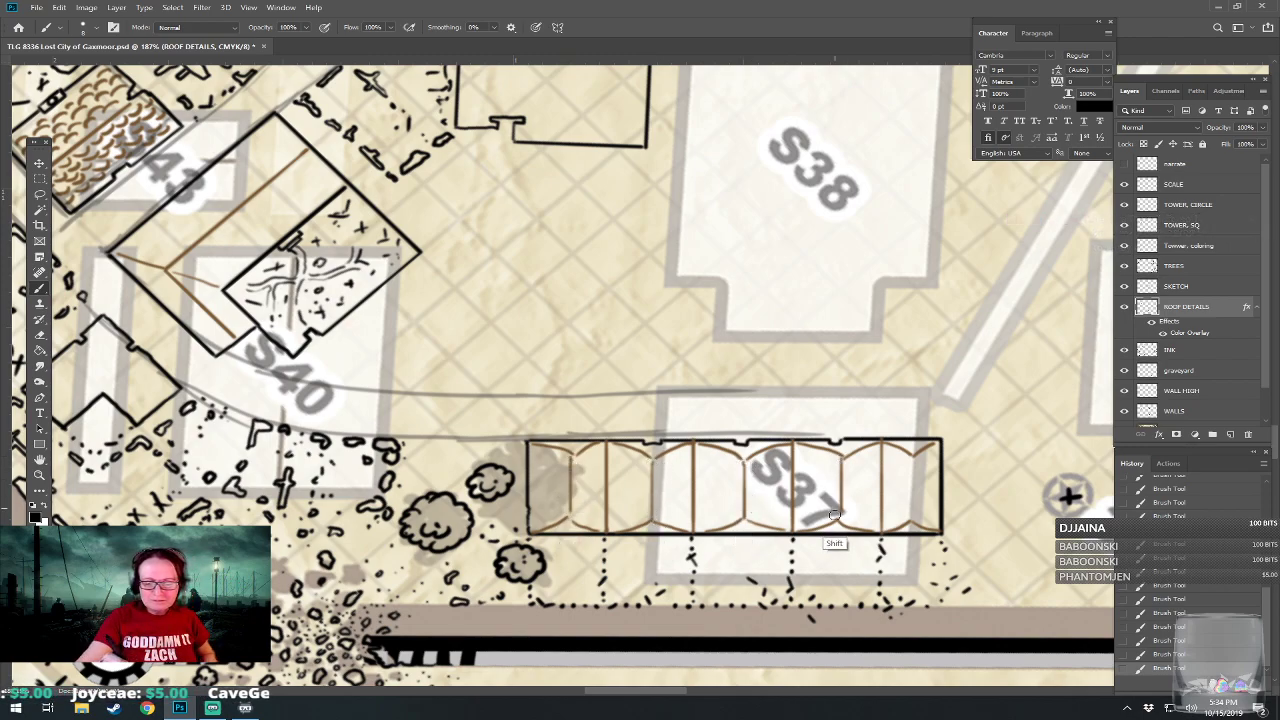
pyautogui.moveTo(916, 456); pyautogui.dragTo(912, 543)
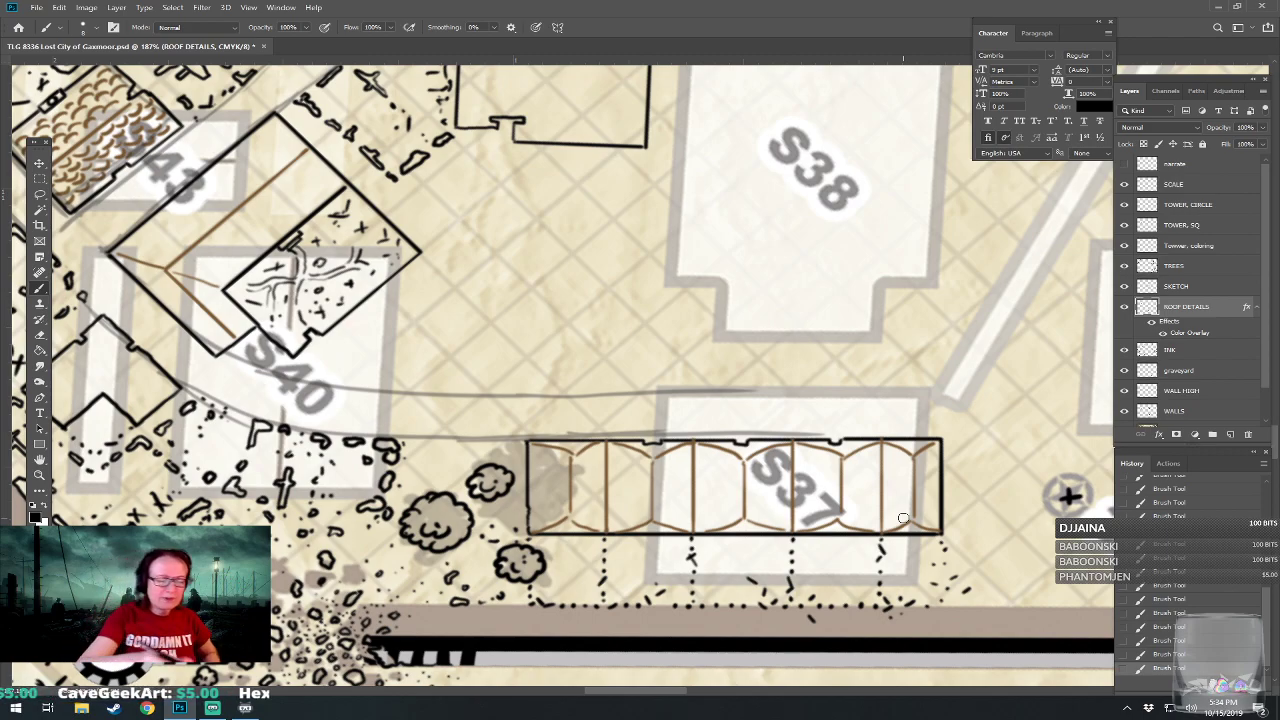
# Fill both halves of the S37 building's first roof section, nearest the trees, with plank-style lines.
pyautogui.moveTo(537, 459); pyautogui.dragTo(538, 510)
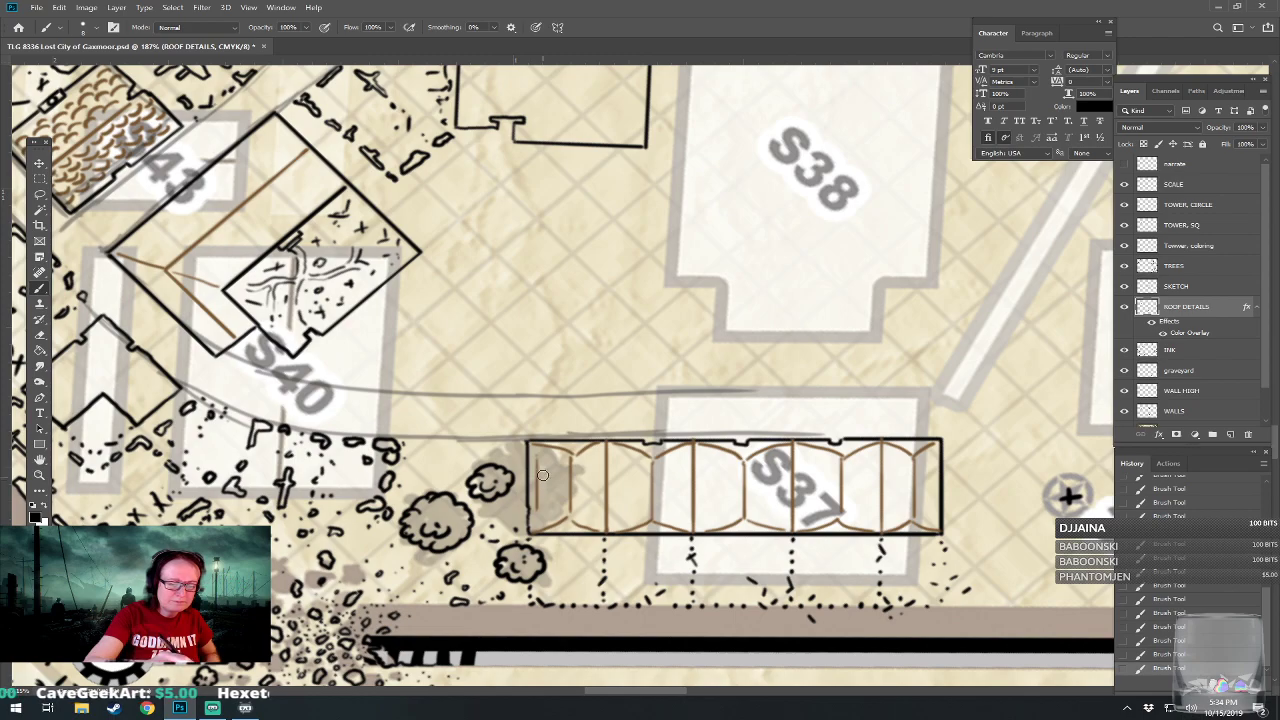
pyautogui.moveTo(543, 455); pyautogui.dragTo(550, 514)
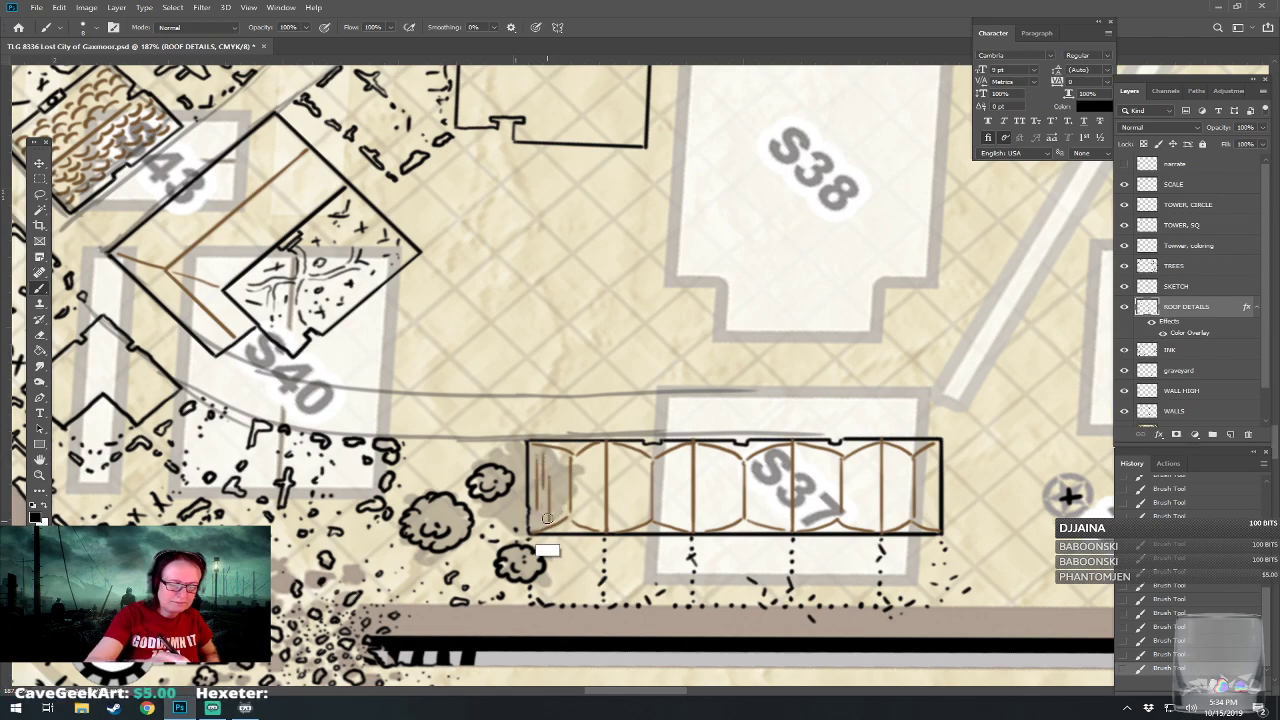
pyautogui.moveTo(557, 456); pyautogui.dragTo(565, 510)
pyautogui.click(578, 461)
pyautogui.keyDown('shift'); pyautogui.click(578, 518); pyautogui.keyUp('shift')
pyautogui.click(589, 456)
pyautogui.keyDown('shift'); pyautogui.click(588, 515); pyautogui.keyUp('shift')
pyautogui.click(598, 456)
pyautogui.keyDown('shift'); pyautogui.click(598, 515); pyautogui.keyUp('shift')
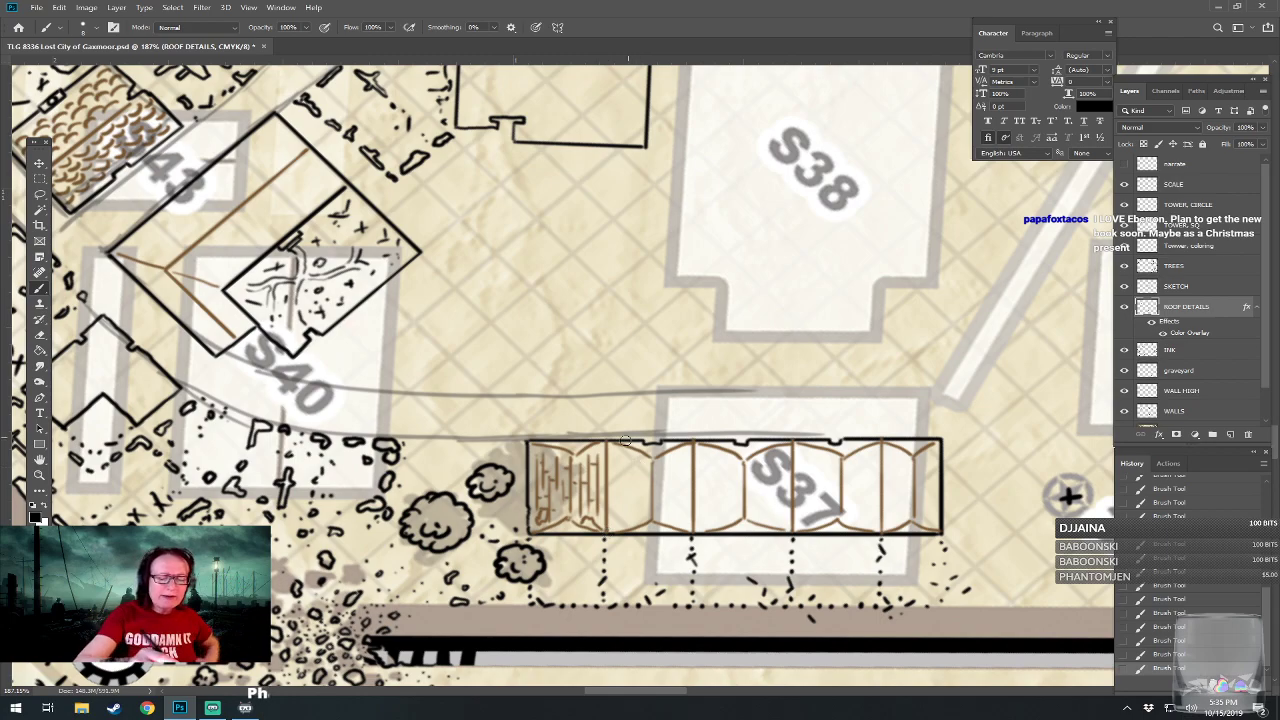
# Fill the second and third roof sections of the S37 building with rows of small scalloped tiles.
pyautogui.moveTo(621, 453)
pyautogui.mouseDown()
pyautogui.moveTo(637, 481)
pyautogui.moveTo(618, 492)
pyautogui.moveTo(647, 492)
pyautogui.moveTo(644, 505)
pyautogui.moveTo(618, 501)
pyautogui.moveTo(621, 490)
pyautogui.moveTo(621, 526)
pyautogui.moveTo(676, 497)
pyautogui.moveTo(659, 513)
pyautogui.moveTo(662, 461)
pyautogui.moveTo(676, 461)
pyautogui.moveTo(671, 484)
pyautogui.moveTo(680, 470)
pyautogui.moveTo(669, 518)
pyautogui.moveTo(684, 518)
pyautogui.moveTo(681, 468)
pyautogui.mouseUp()
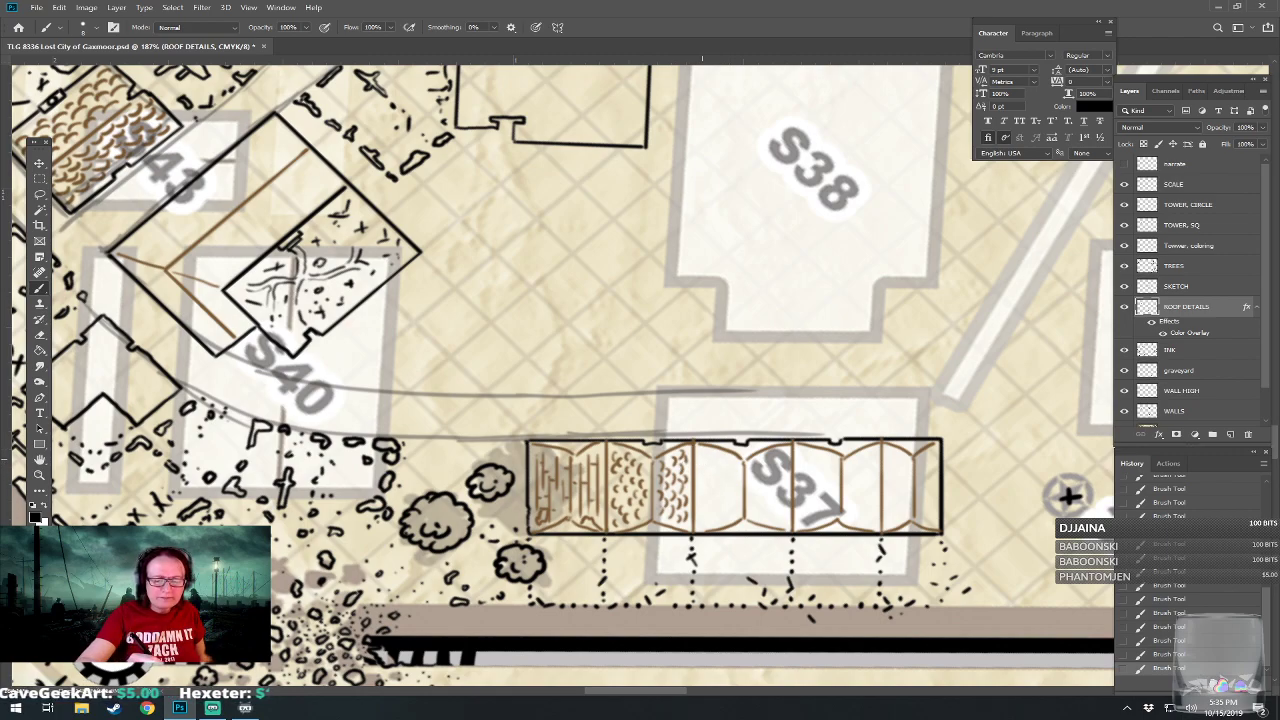
pyautogui.moveTo(715, 457)
pyautogui.mouseDown()
pyautogui.moveTo(701, 485)
pyautogui.moveTo(711, 473)
pyautogui.moveTo(713, 493)
pyautogui.moveTo(721, 479)
pyautogui.moveTo(736, 480)
pyautogui.moveTo(722, 518)
pyautogui.mouseUp()
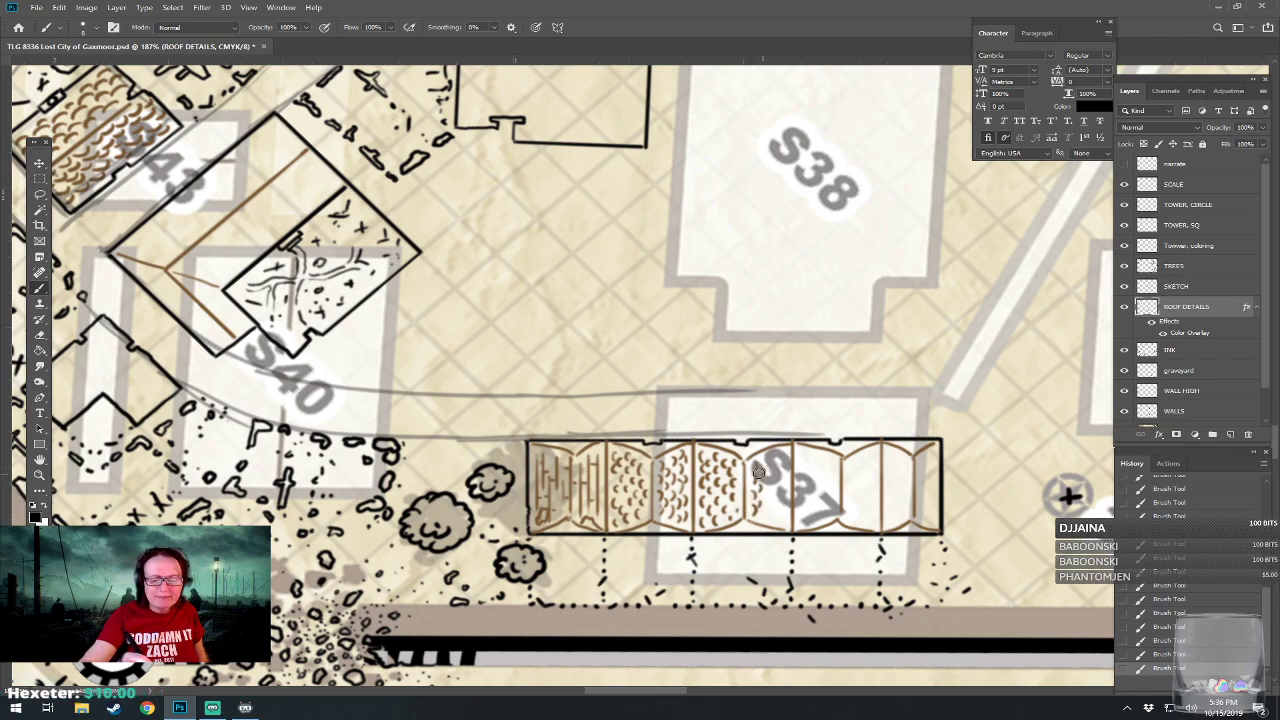
pyautogui.moveTo(777, 454); pyautogui.dragTo(780, 464)
pyautogui.moveTo(779, 464)
pyautogui.mouseDown()
pyautogui.moveTo(772, 494)
pyautogui.moveTo(785, 490)
pyautogui.moveTo(767, 515)
pyautogui.moveTo(783, 520)
pyautogui.mouseUp()
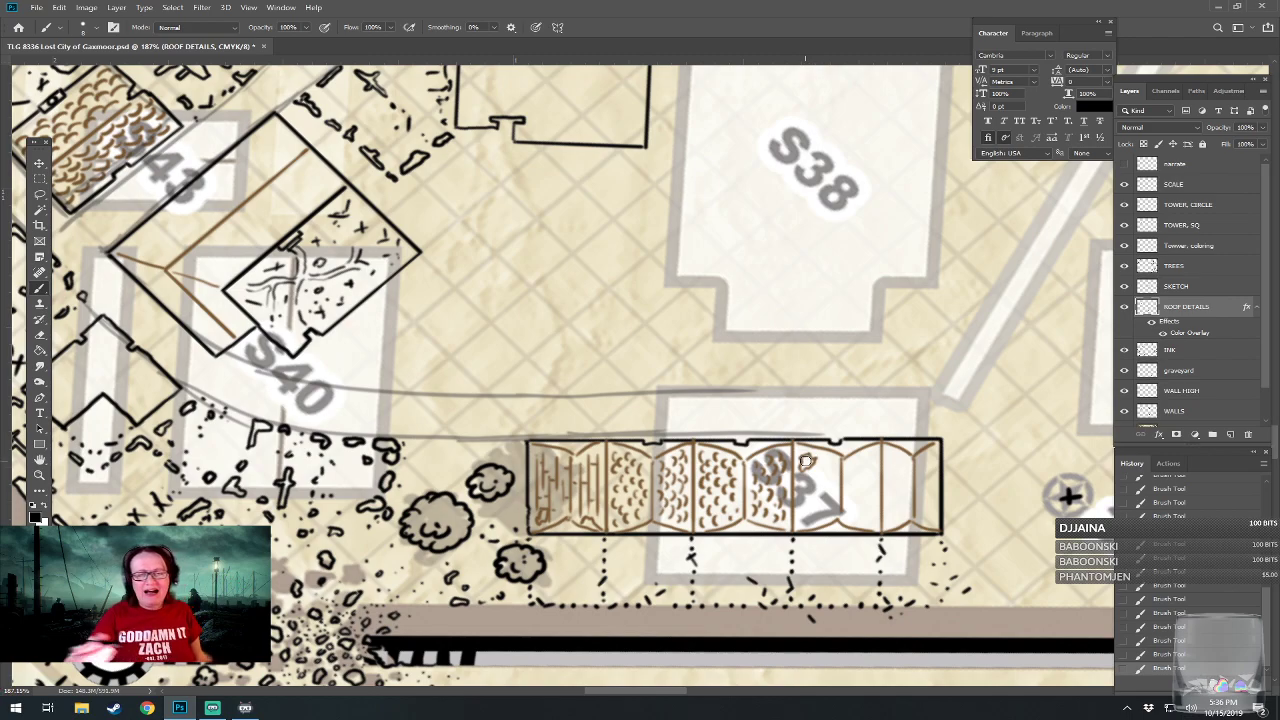
# Fill the S37 building's fourth roof section with plank-style lines and the fifth, farthest from the trees, with scalloped tiles.
pyautogui.moveTo(806, 461); pyautogui.dragTo(786, 453)
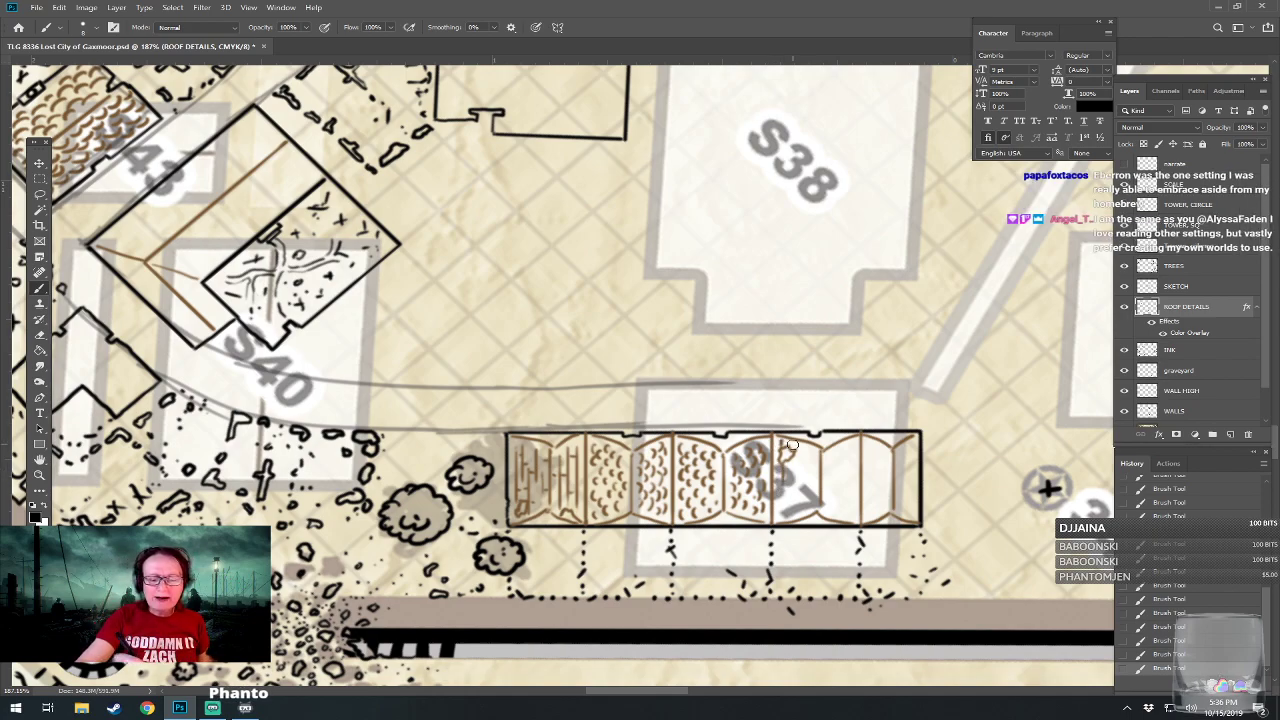
pyautogui.moveTo(791, 461)
pyautogui.mouseDown()
pyautogui.moveTo(809, 495)
pyautogui.moveTo(791, 506)
pyautogui.moveTo(784, 488)
pyautogui.moveTo(786, 513)
pyautogui.moveTo(799, 484)
pyautogui.moveTo(809, 518)
pyautogui.mouseUp()
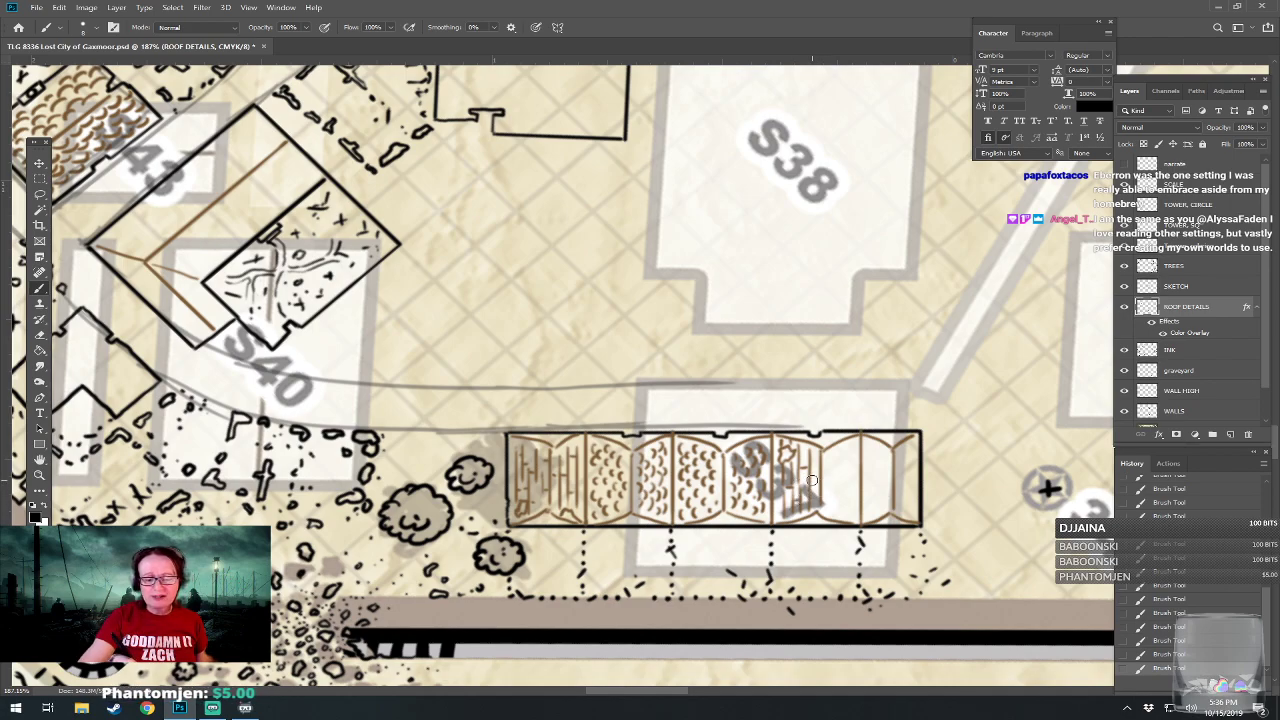
pyautogui.moveTo(833, 457)
pyautogui.mouseDown()
pyautogui.moveTo(831, 509)
pyautogui.moveTo(840, 449)
pyautogui.moveTo(837, 518)
pyautogui.moveTo(848, 445)
pyautogui.moveTo(848, 521)
pyautogui.mouseUp()
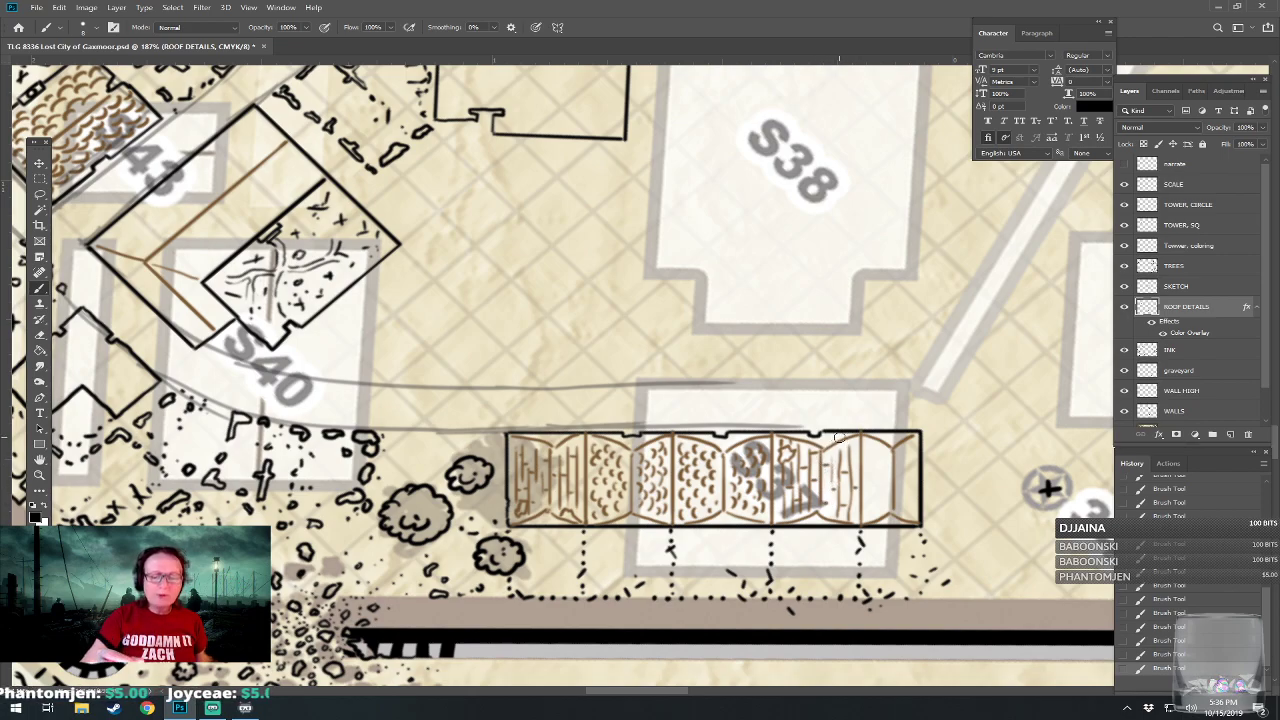
pyautogui.moveTo(821, 445)
pyautogui.mouseDown()
pyautogui.moveTo(818, 511)
pyautogui.moveTo(736, 487)
pyautogui.moveTo(706, 504)
pyautogui.mouseUp()
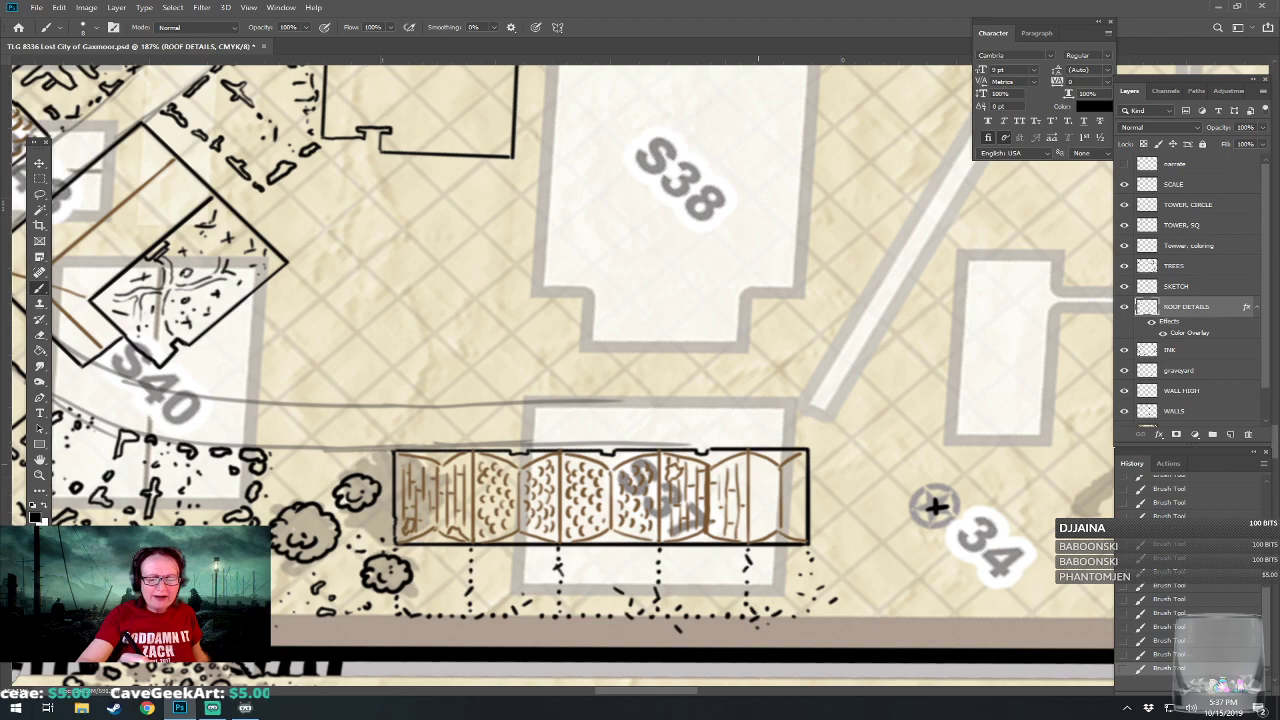
pyautogui.moveTo(762, 469)
pyautogui.mouseDown()
pyautogui.moveTo(757, 518)
pyautogui.moveTo(774, 529)
pyautogui.mouseUp()
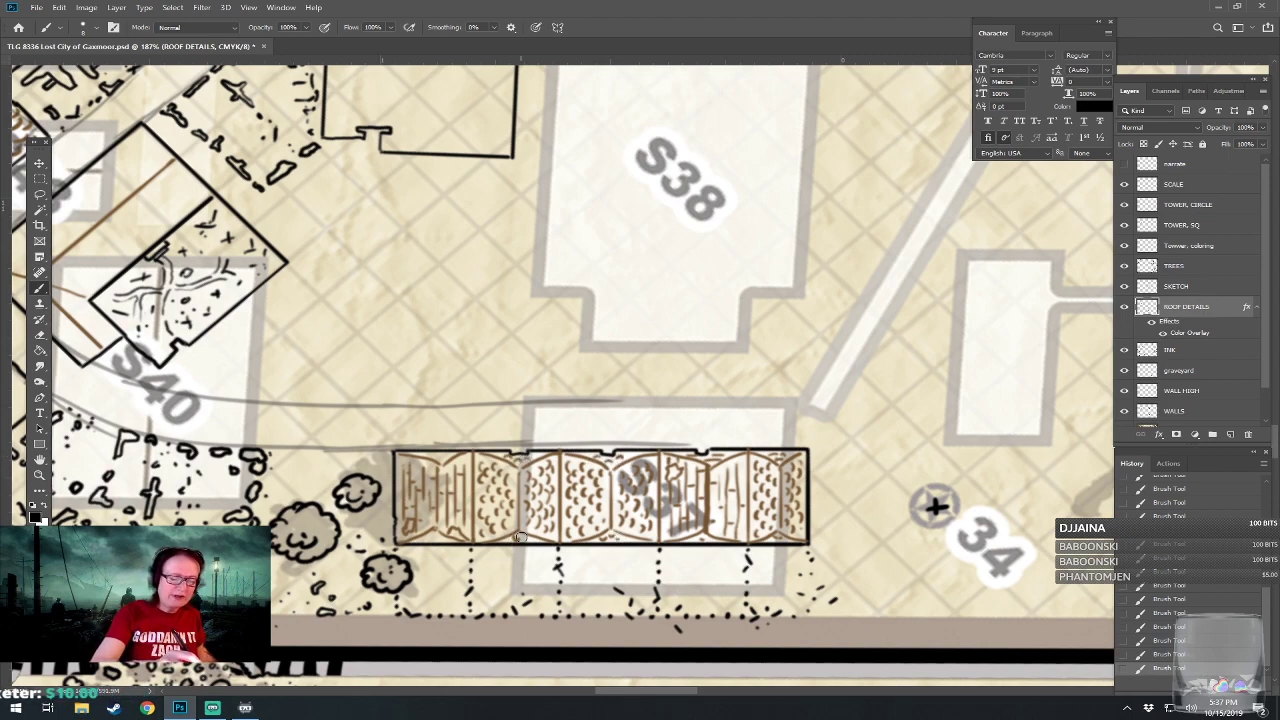
pyautogui.moveTo(539, 538); pyautogui.dragTo(715, 547)
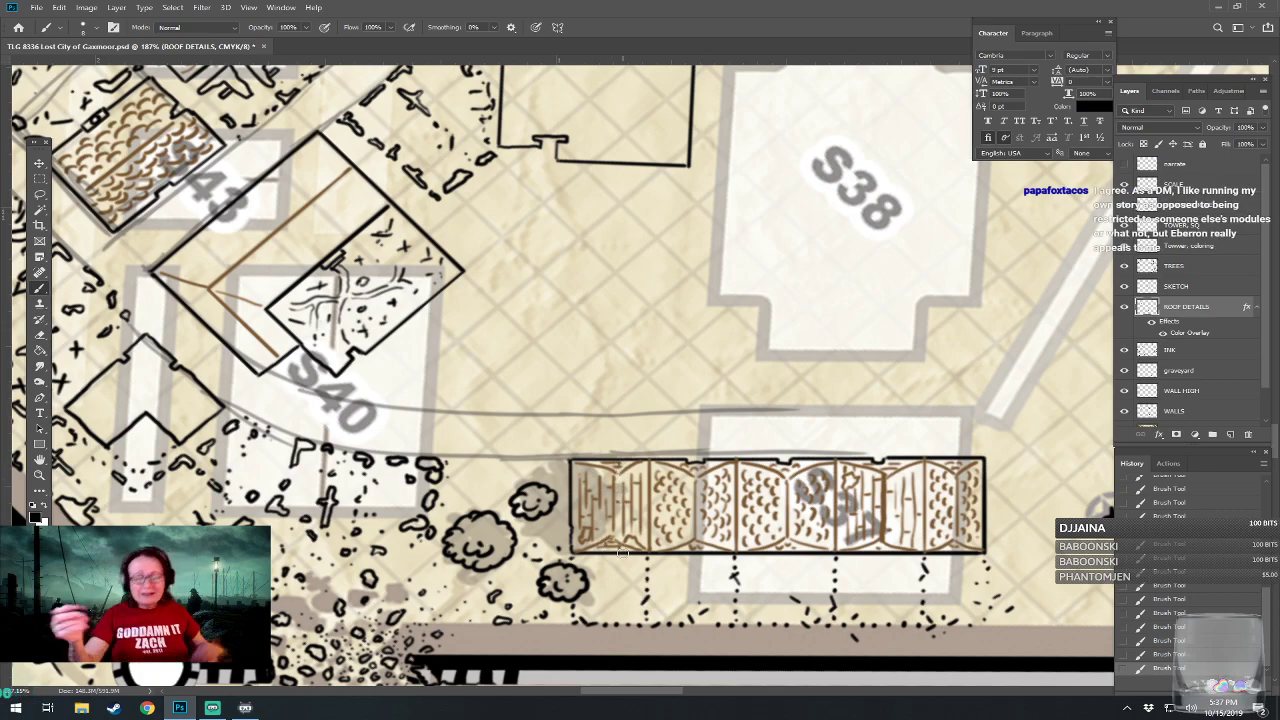
pyautogui.scroll(-2, 408, 653)
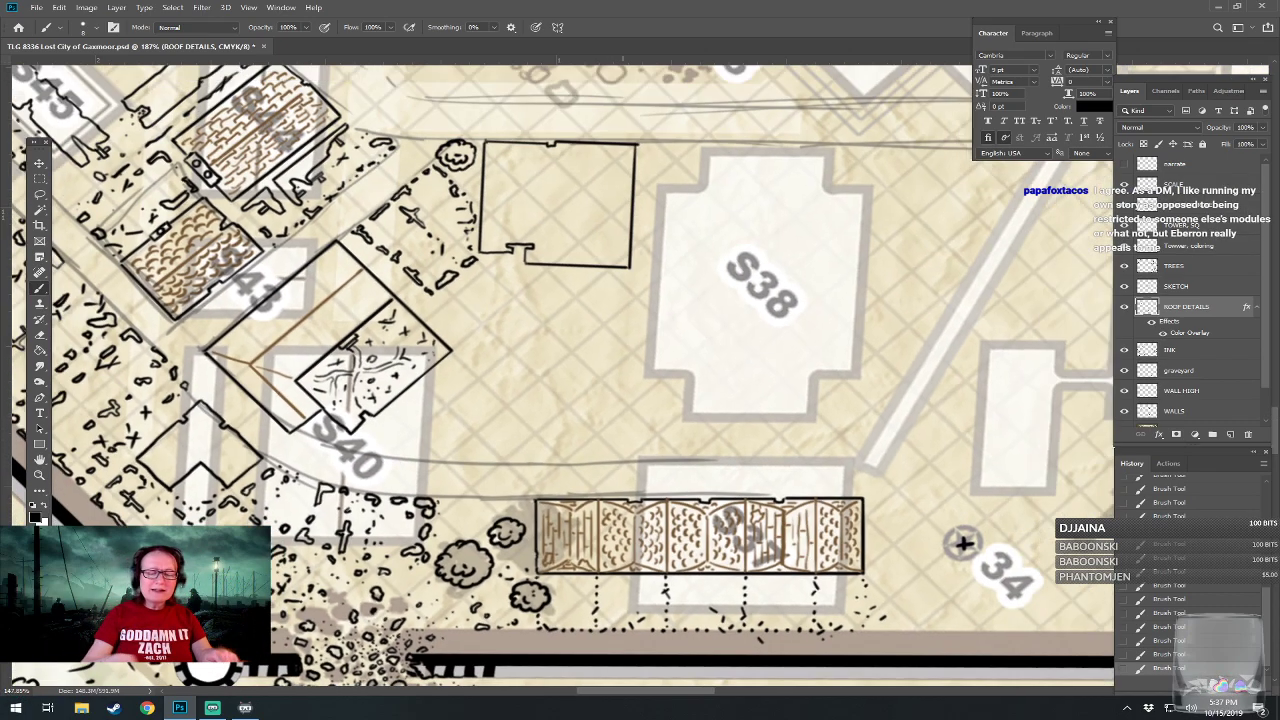
pyautogui.scroll(-3, 440, 676)
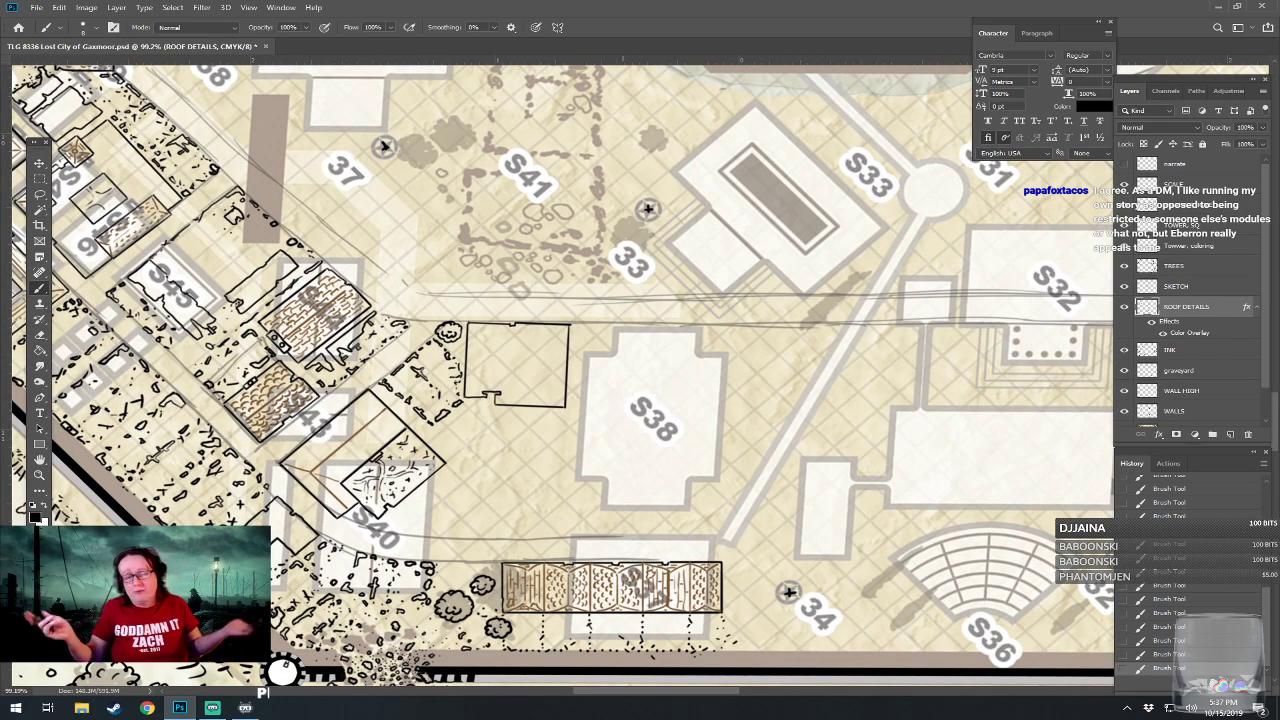
pyautogui.scroll(2, 538, 619)
pyautogui.moveTo(940, 575); pyautogui.dragTo(899, 585)
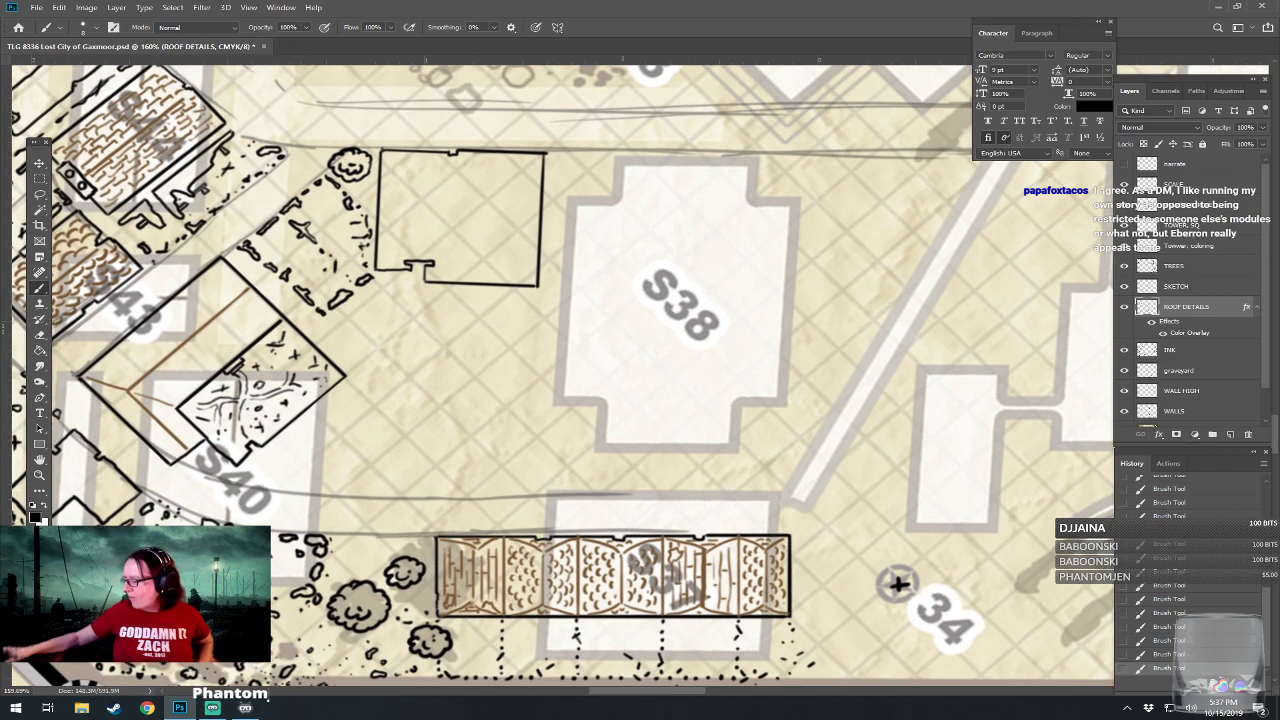
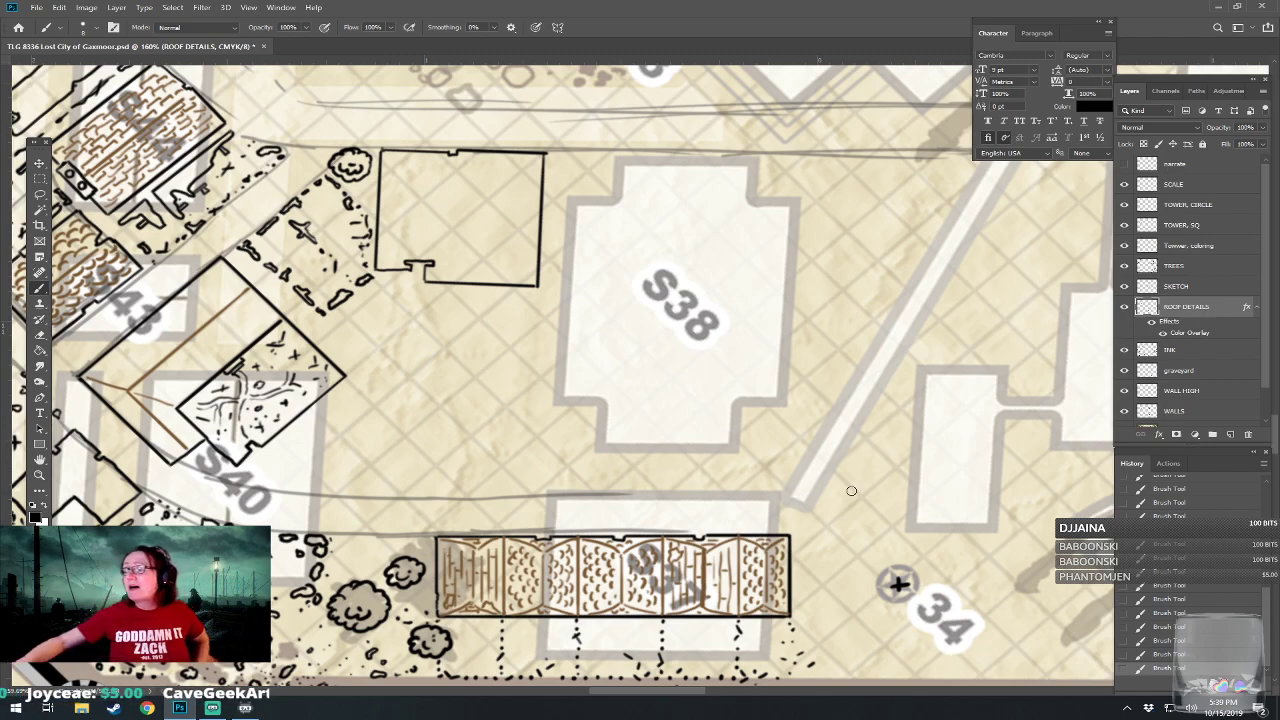
# Switch to Chrome and bring up image search results for "roman baths floor plan".
pyautogui.click(147, 708)
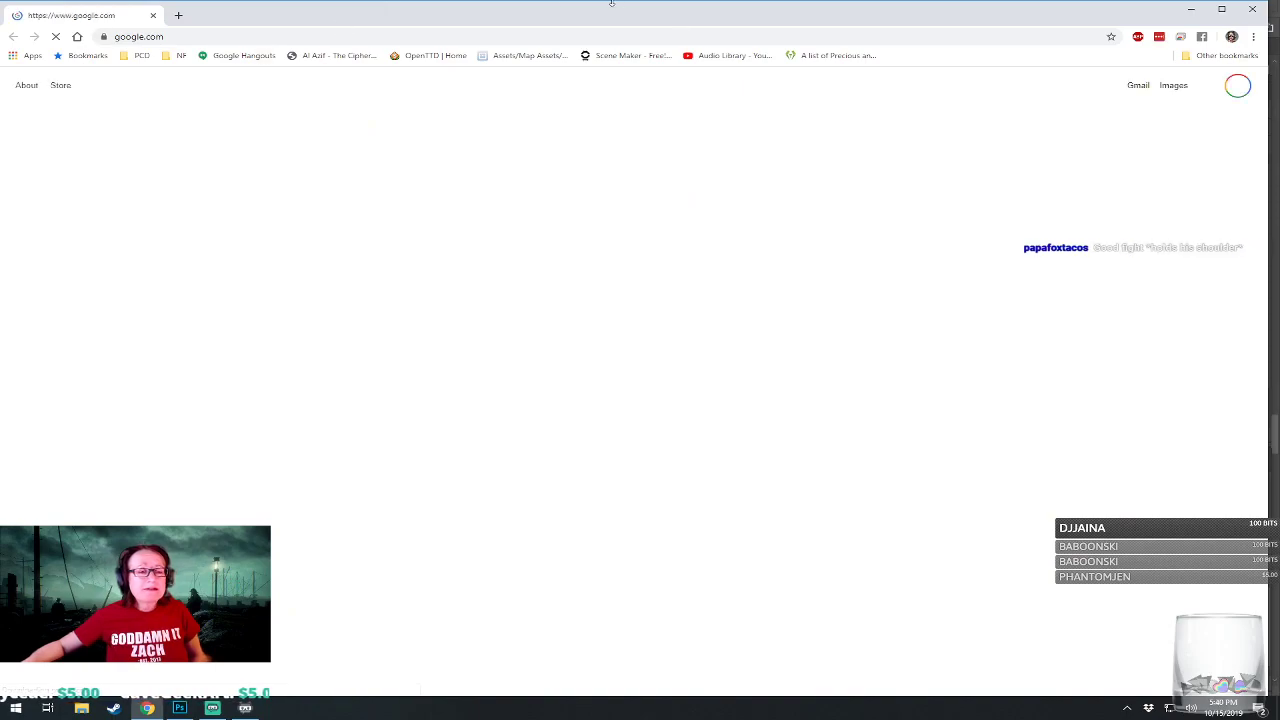
pyautogui.moveTo(638, 16); pyautogui.dragTo(1279, 134)
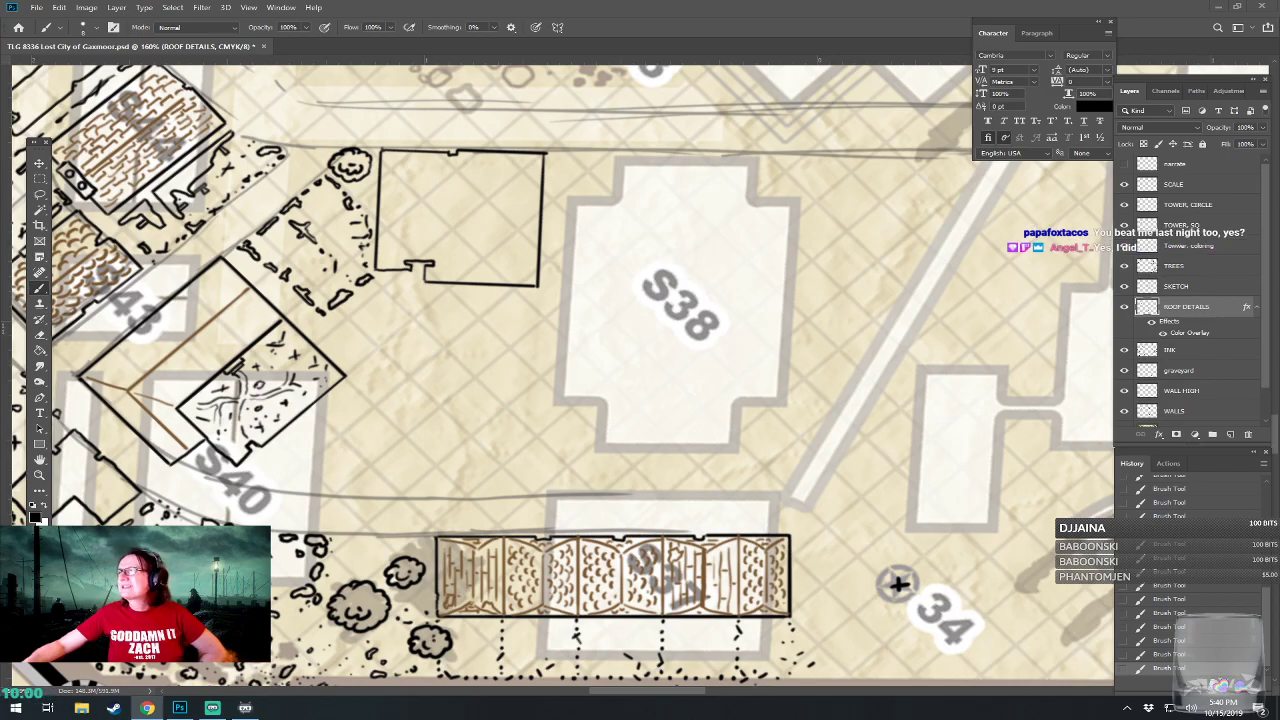
pyautogui.hotkey('alt', 'Tab')
pyautogui.click(762, 385)
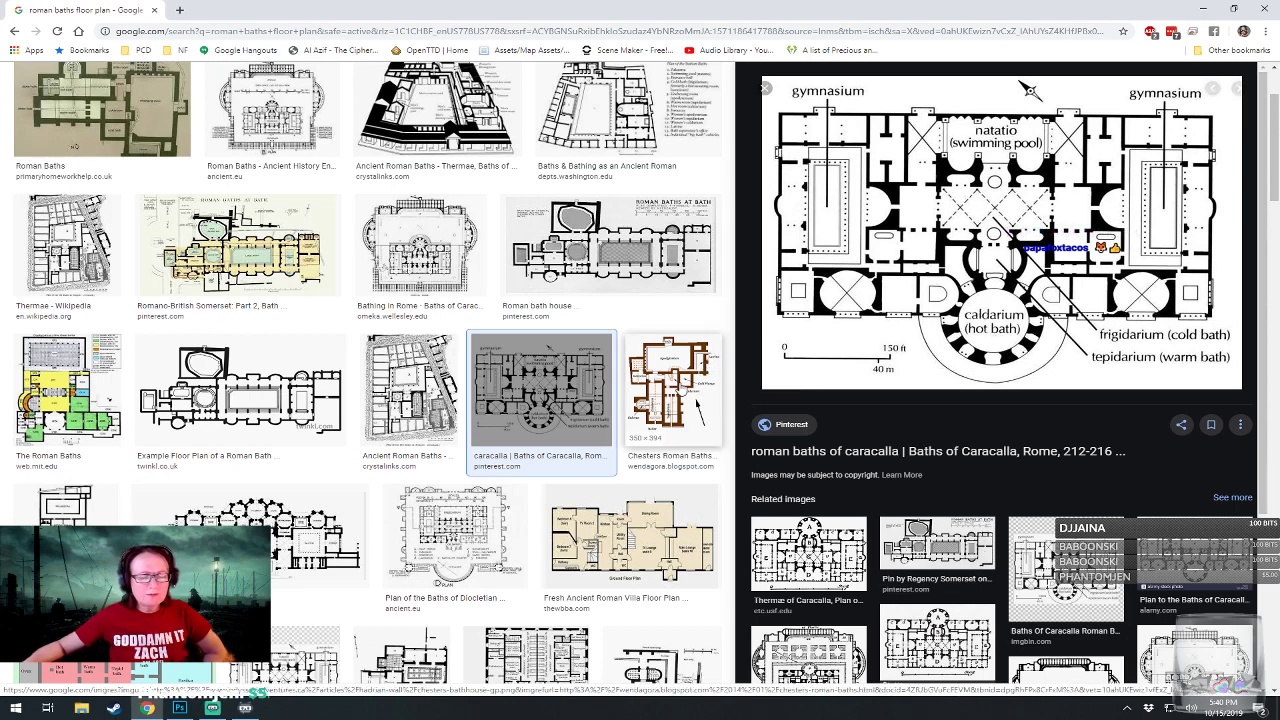
# Preview the Chesters, Hello World Civ, Twinkl and Crystalinks Roman bath plans as references for building S38.
pyautogui.click(681, 390)
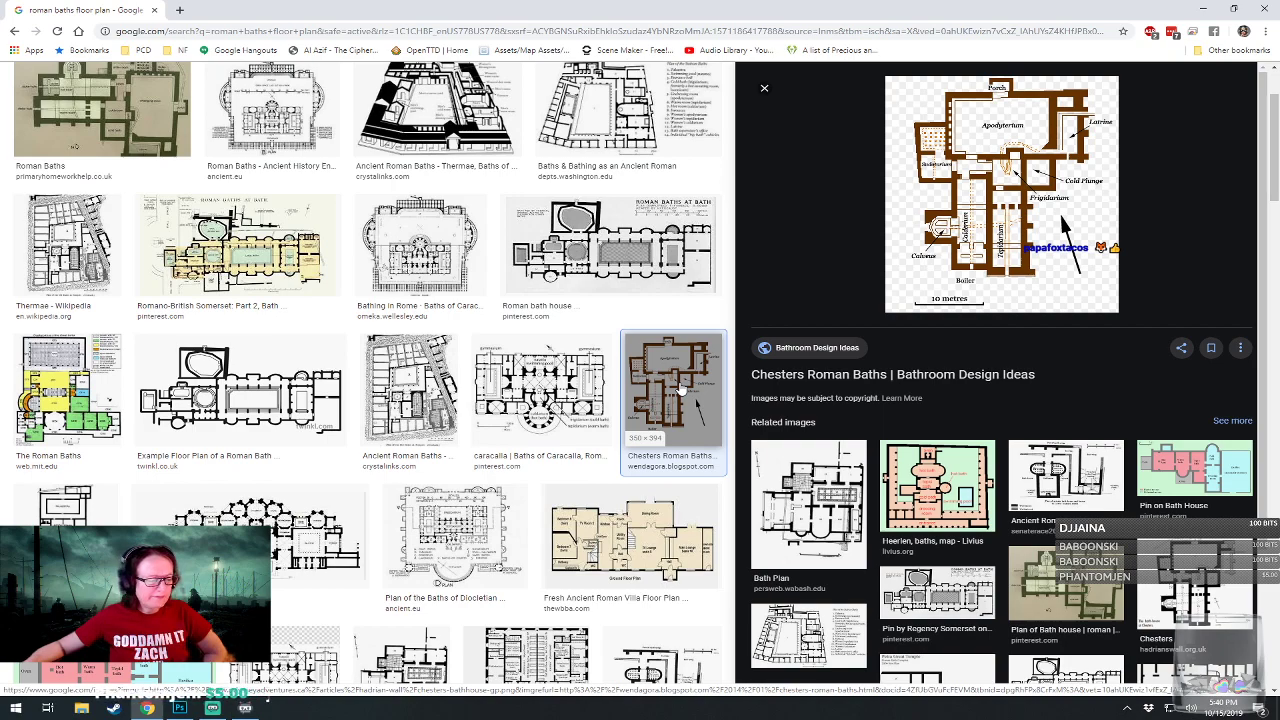
pyautogui.click(275, 540)
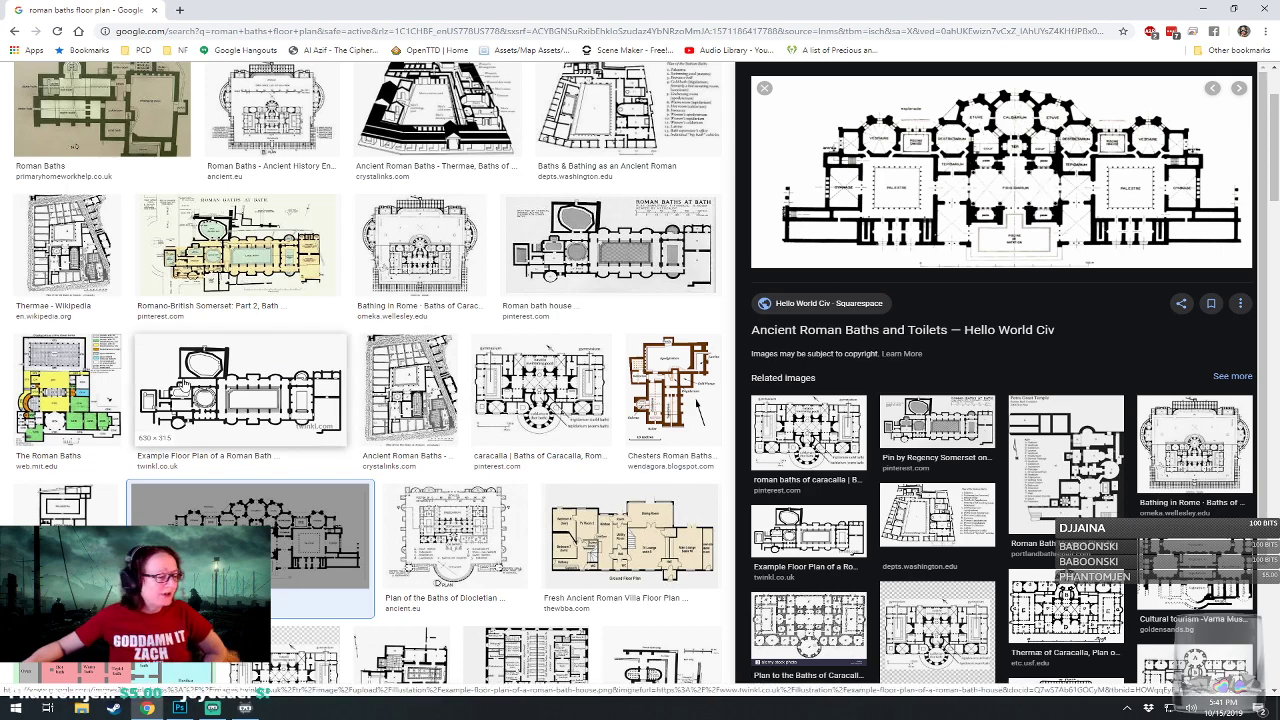
pyautogui.click(238, 391)
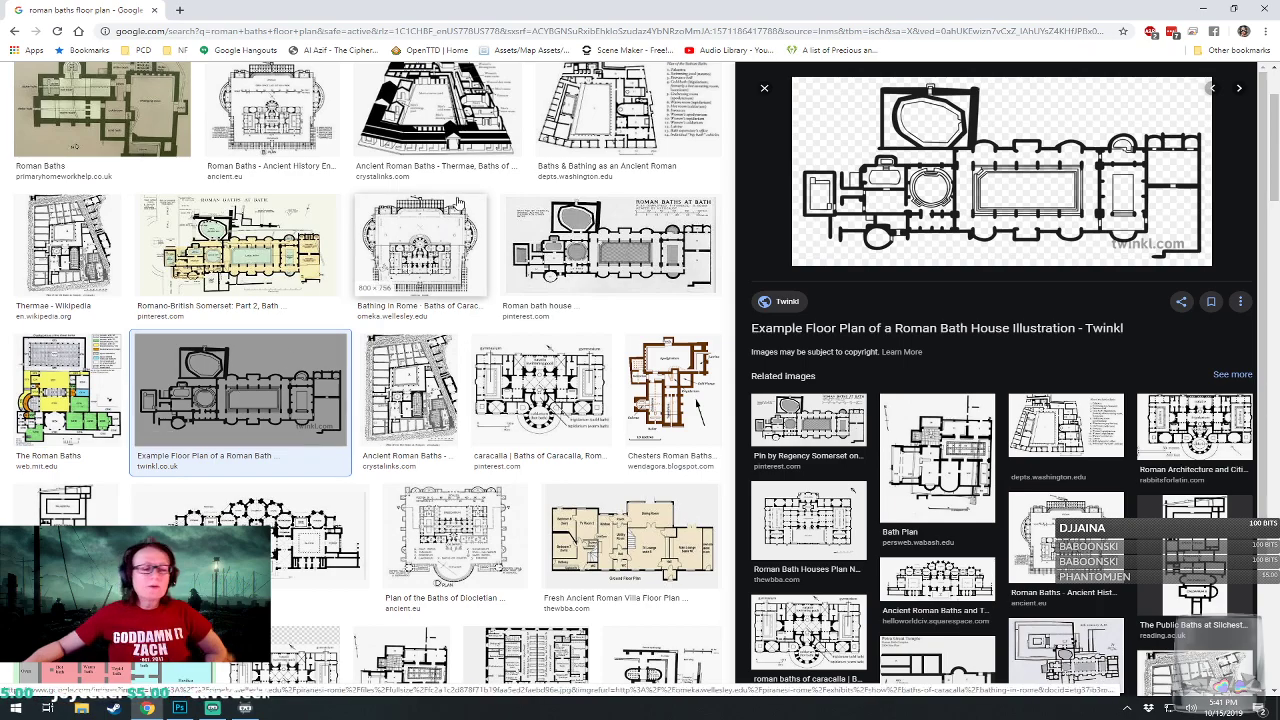
pyautogui.click(418, 122)
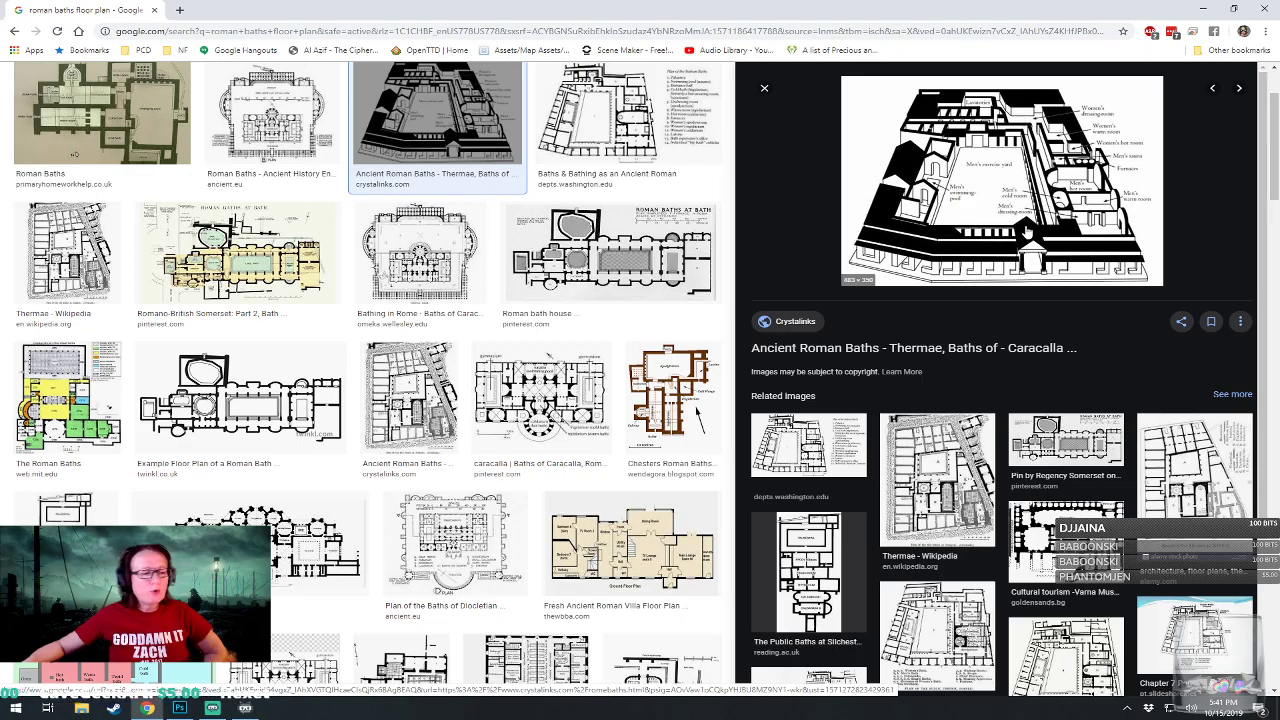
# Browse further bath floor plans, preview the Romano-British Somerset plan of Bath, and return to the map in Photoshop.
pyautogui.scroll(-2, 595, 452)
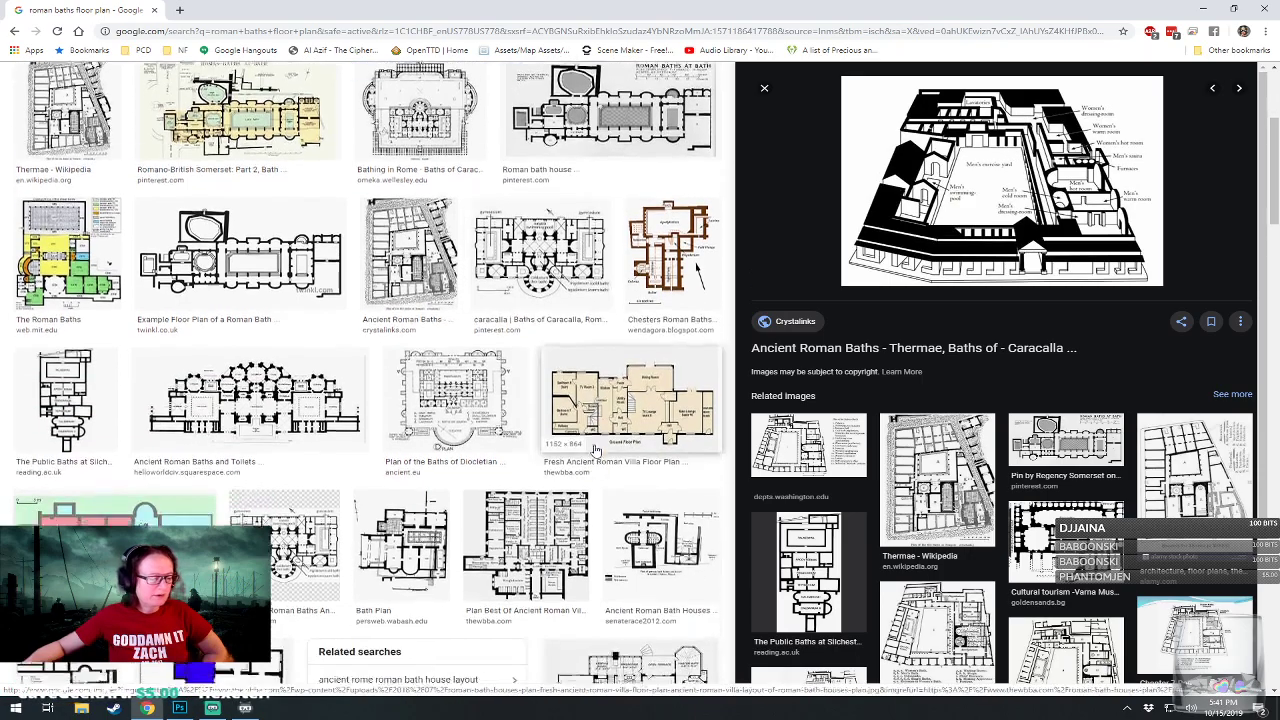
pyautogui.scroll(-4, 595, 452)
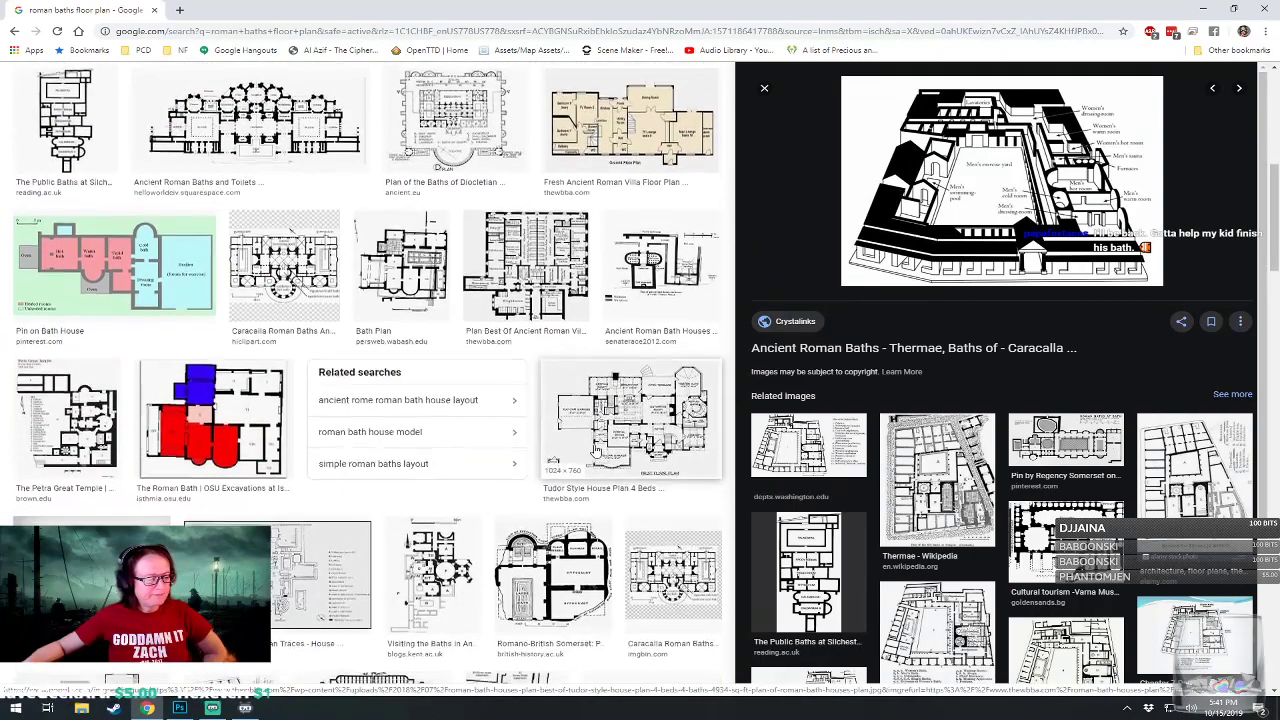
pyautogui.scroll(-1, 595, 452)
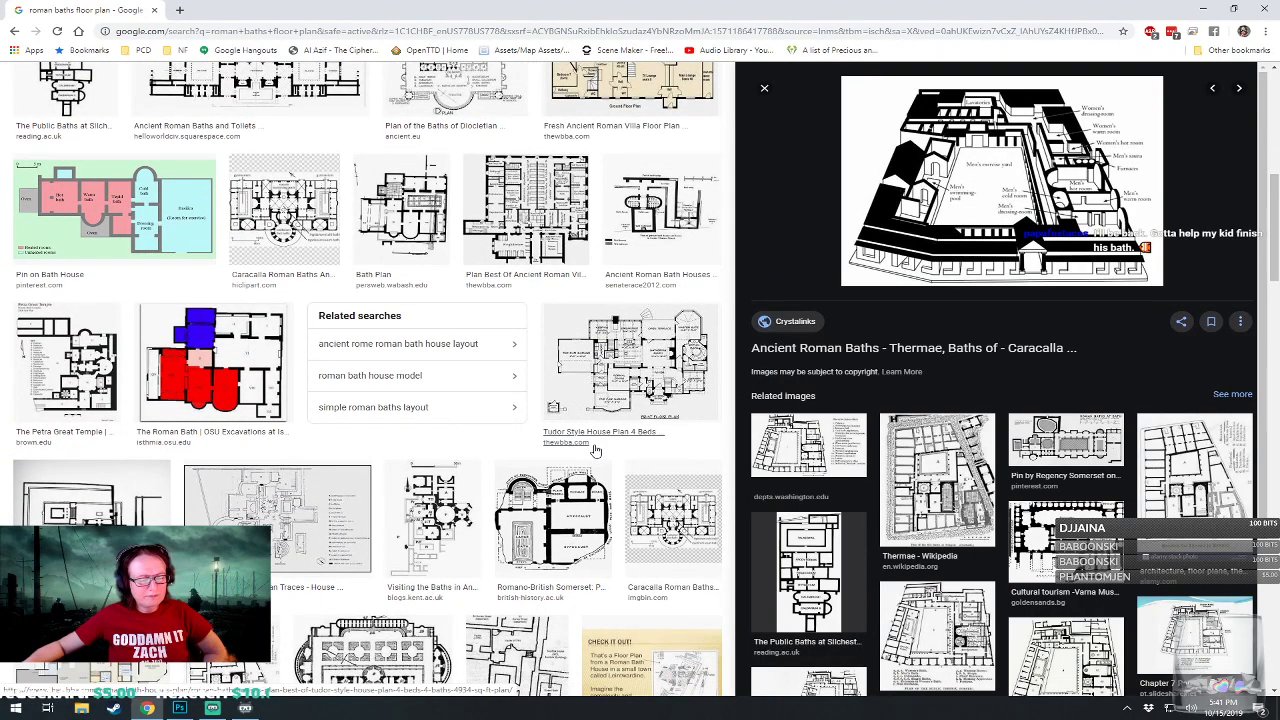
pyautogui.scroll(-1, 595, 452)
pyautogui.click(572, 472)
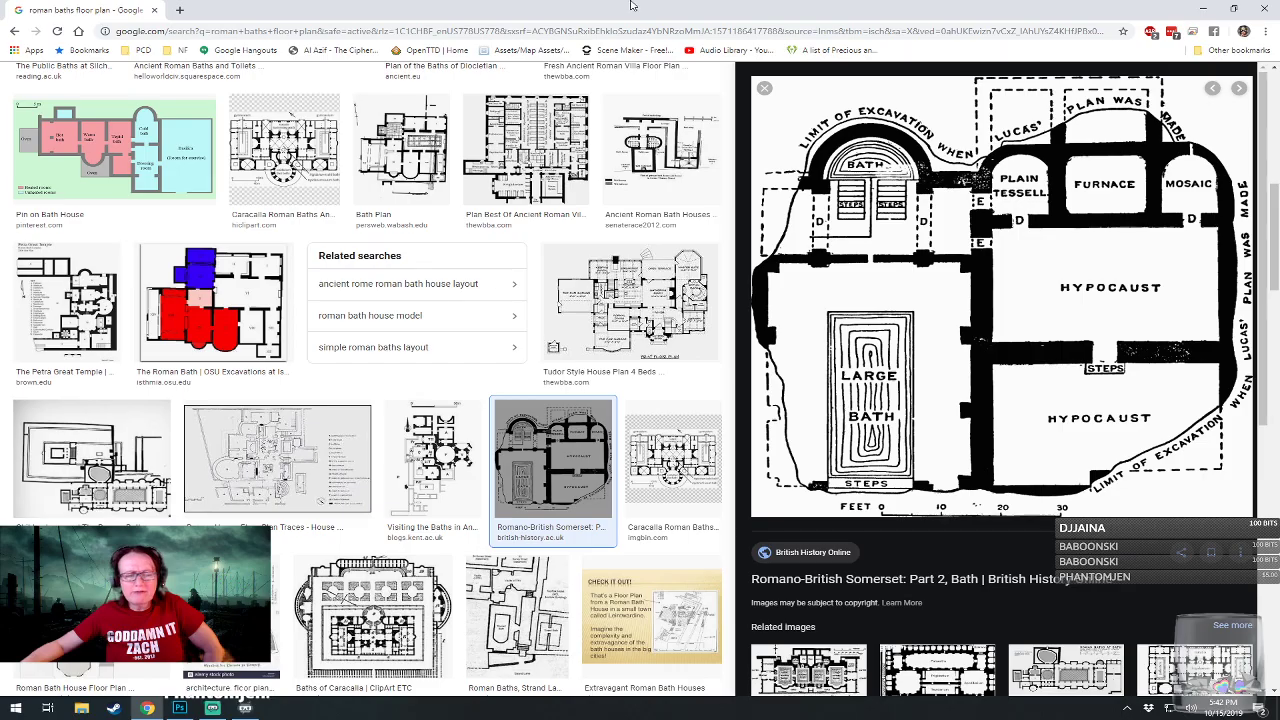
pyautogui.moveTo(508, 8); pyautogui.dragTo(1279, 58)
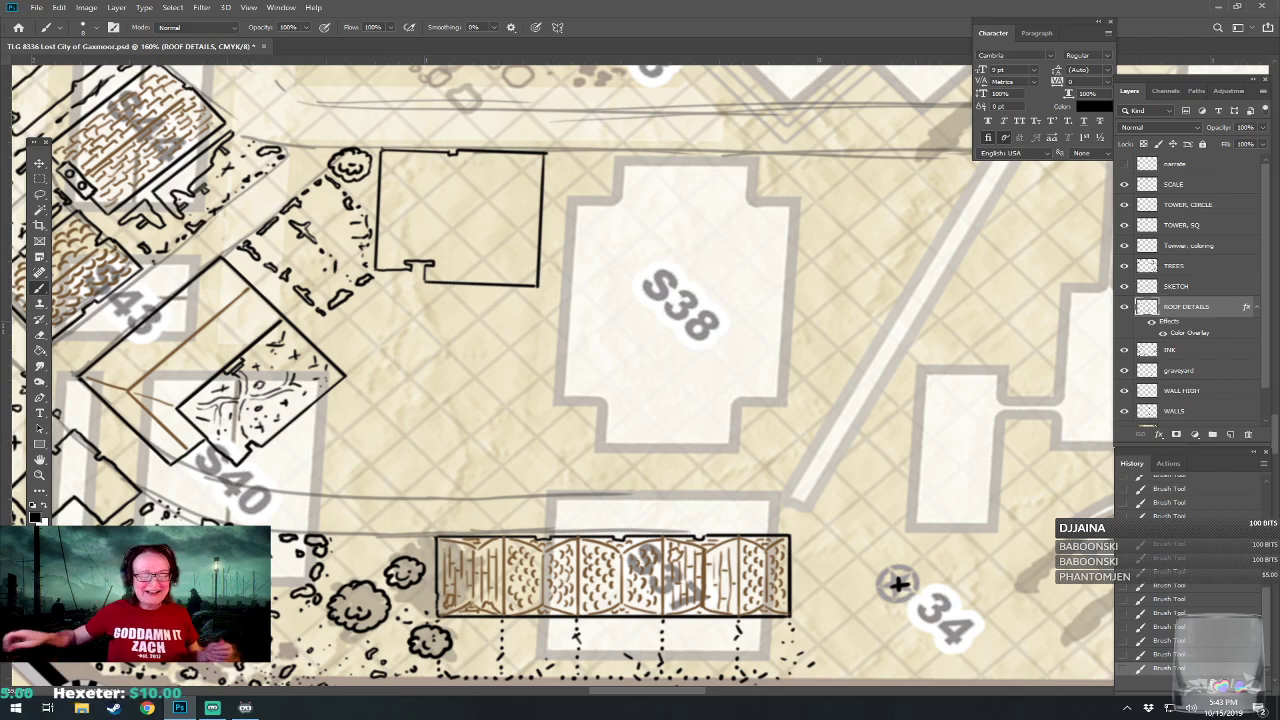
pyautogui.moveTo(560, 370); pyautogui.dragTo(619, 591)
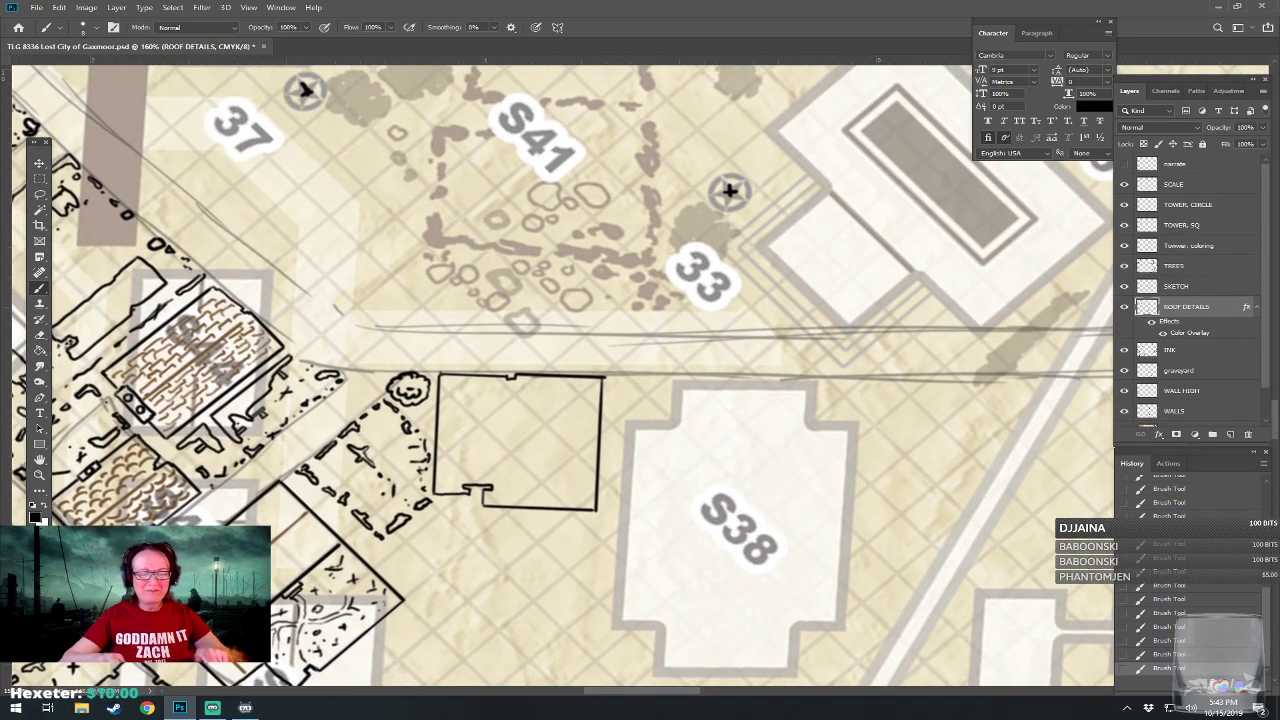
pyautogui.scroll(4, 697, 650)
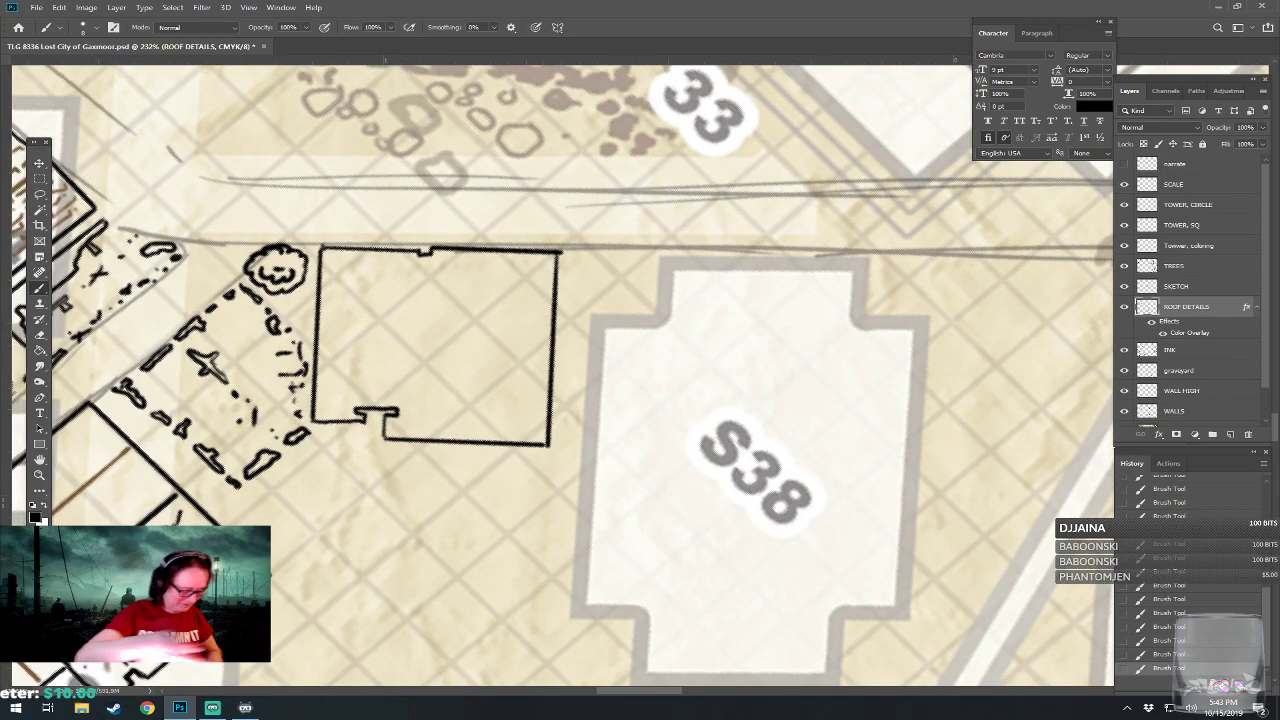
pyautogui.scroll(-3, 560, 375)
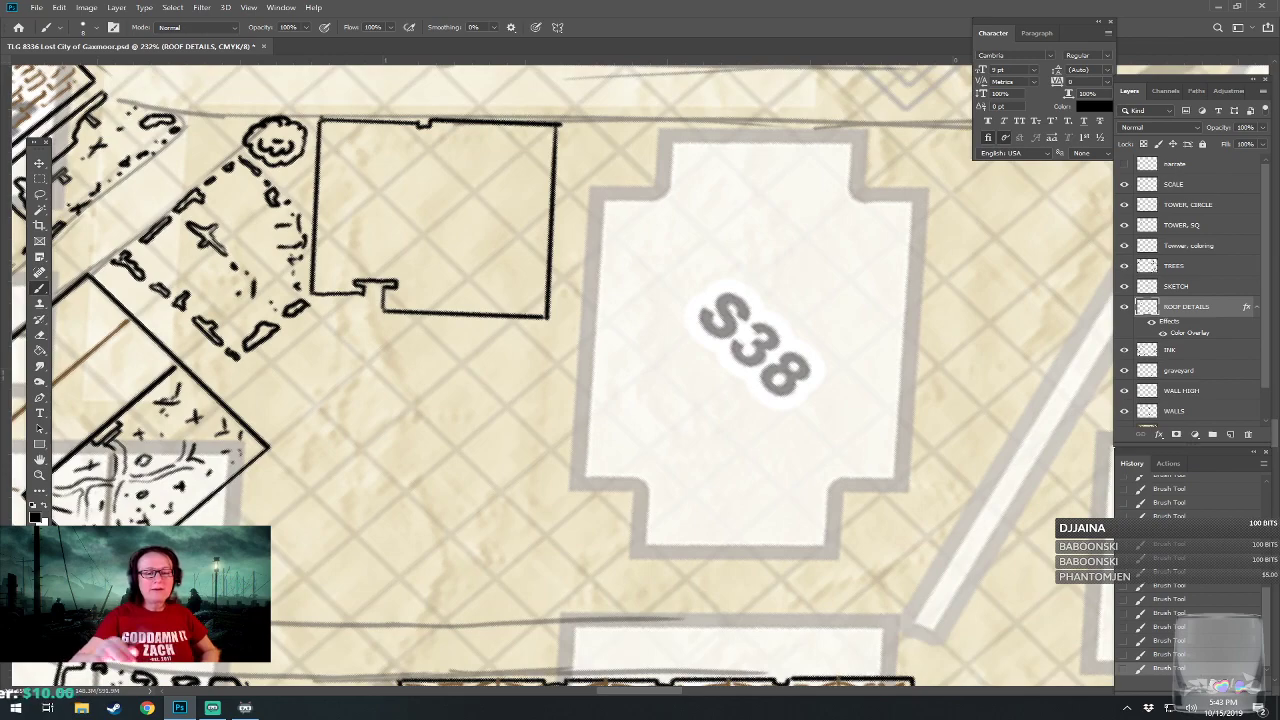
pyautogui.moveTo(560, 320); pyautogui.dragTo(540, 367)
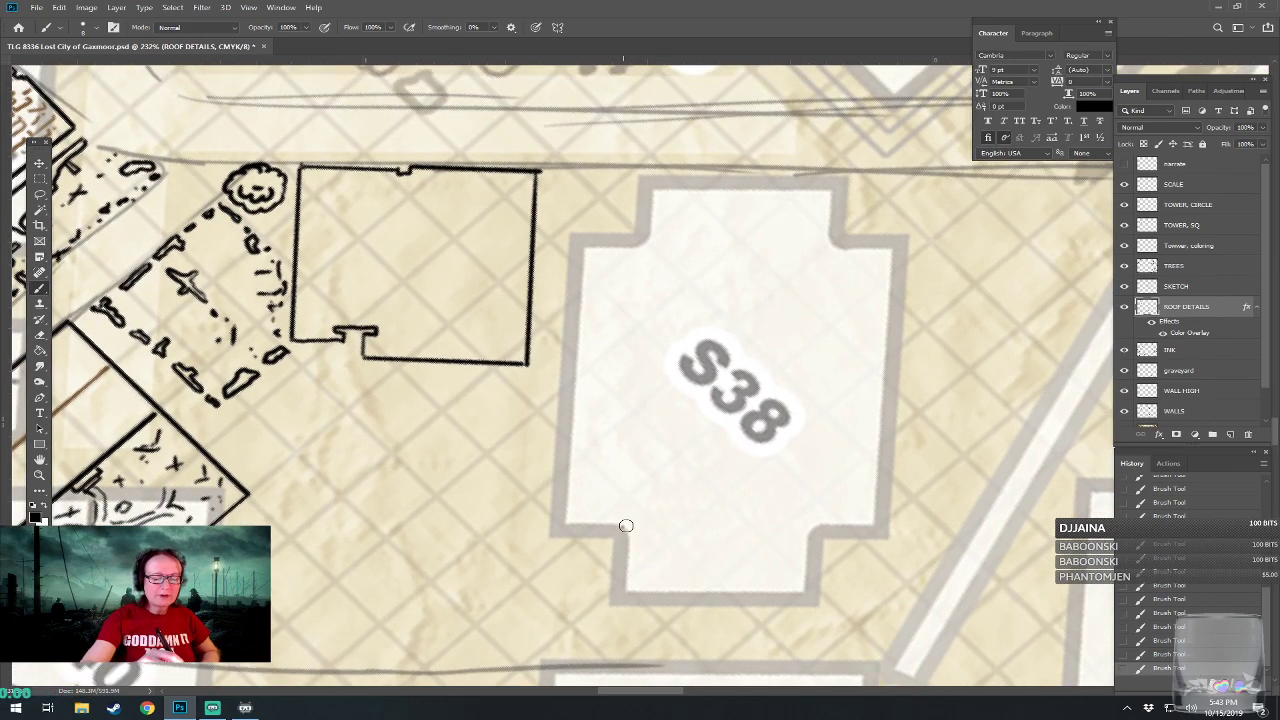
pyautogui.moveTo(622, 528); pyautogui.dragTo(626, 256)
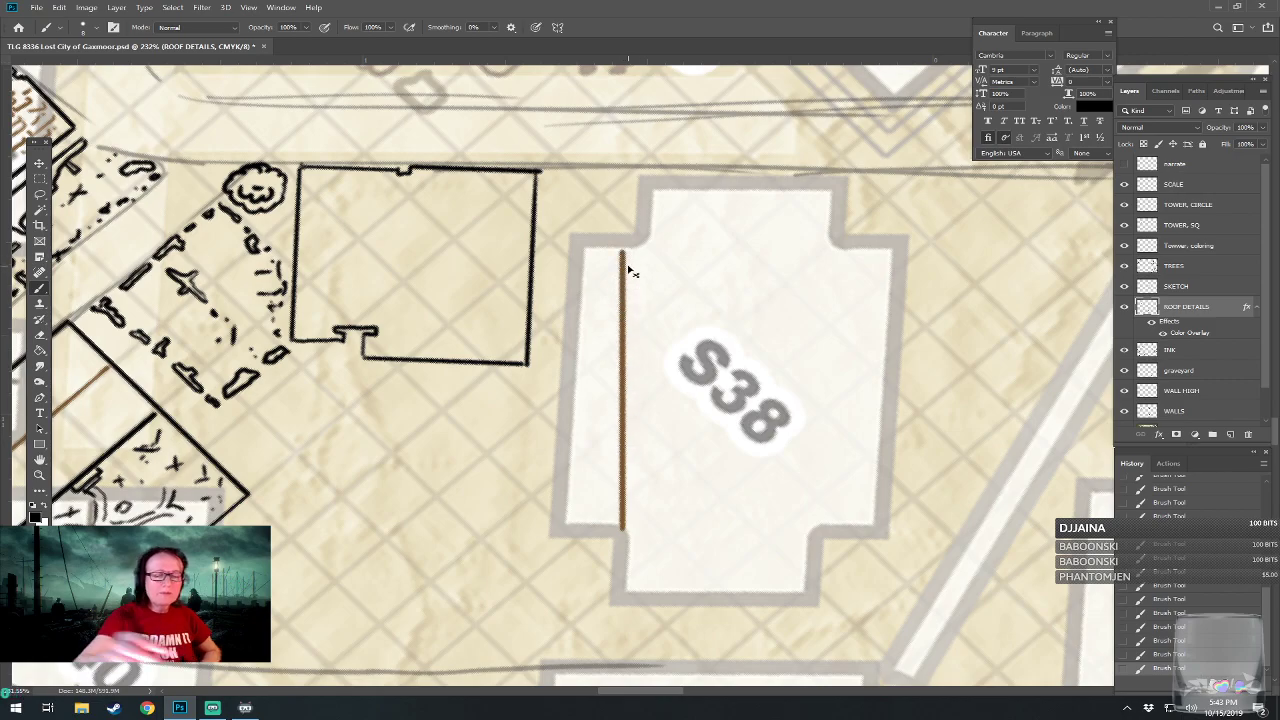
pyautogui.hotkey('ctrl', 'z')
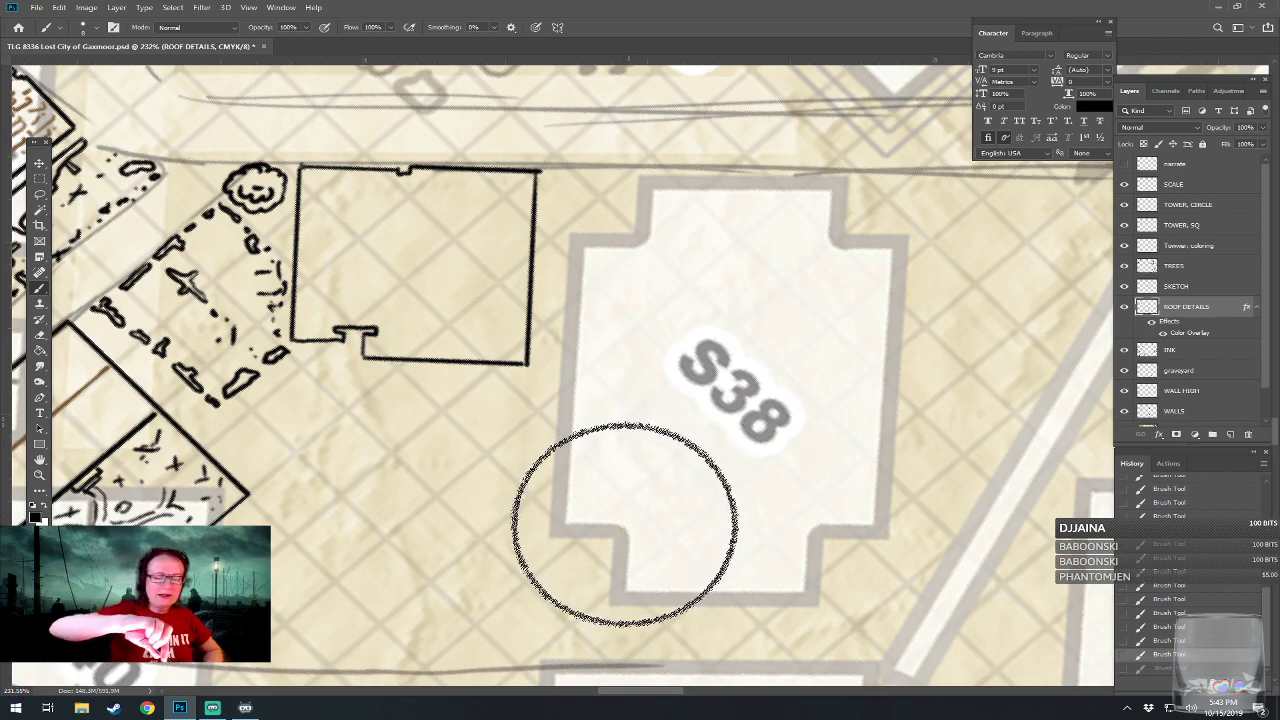
pyautogui.moveTo(628, 520); pyautogui.dragTo(637, 510)
# Make the INK layer active, try a straight vertical line beside building S38, and remove the trial marks.
pyautogui.click(1185, 350)
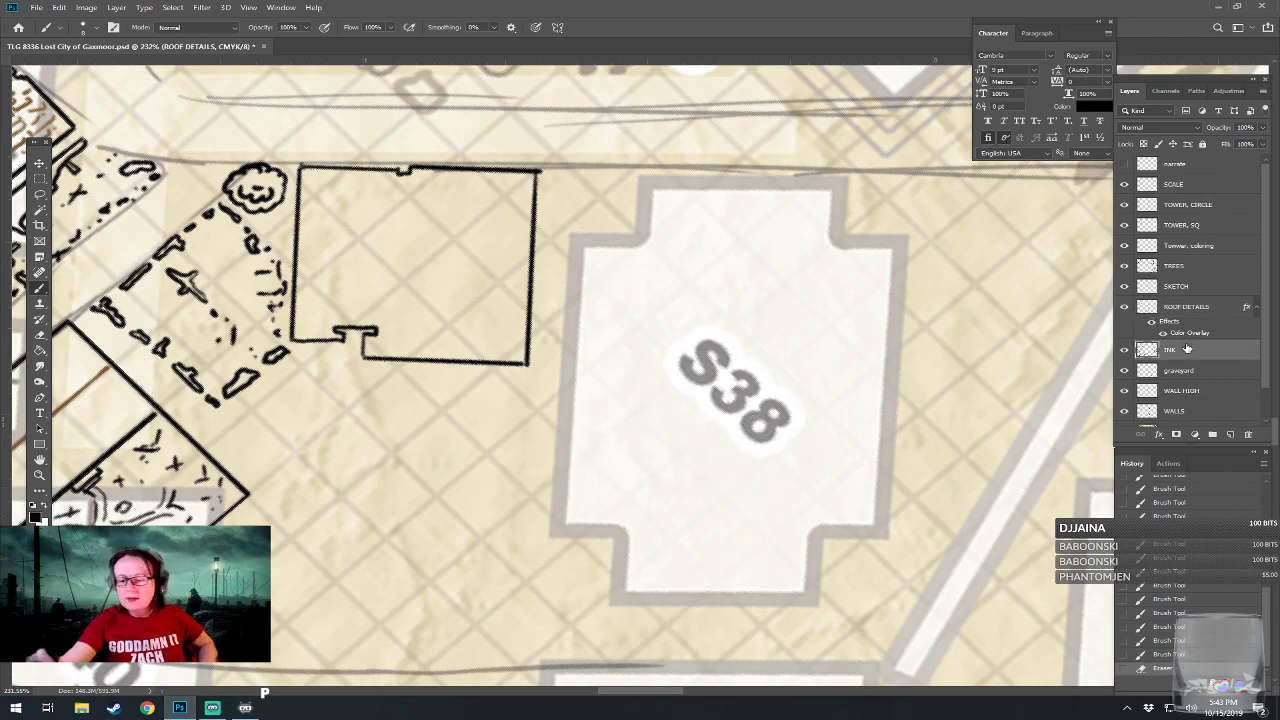
pyautogui.click(624, 522)
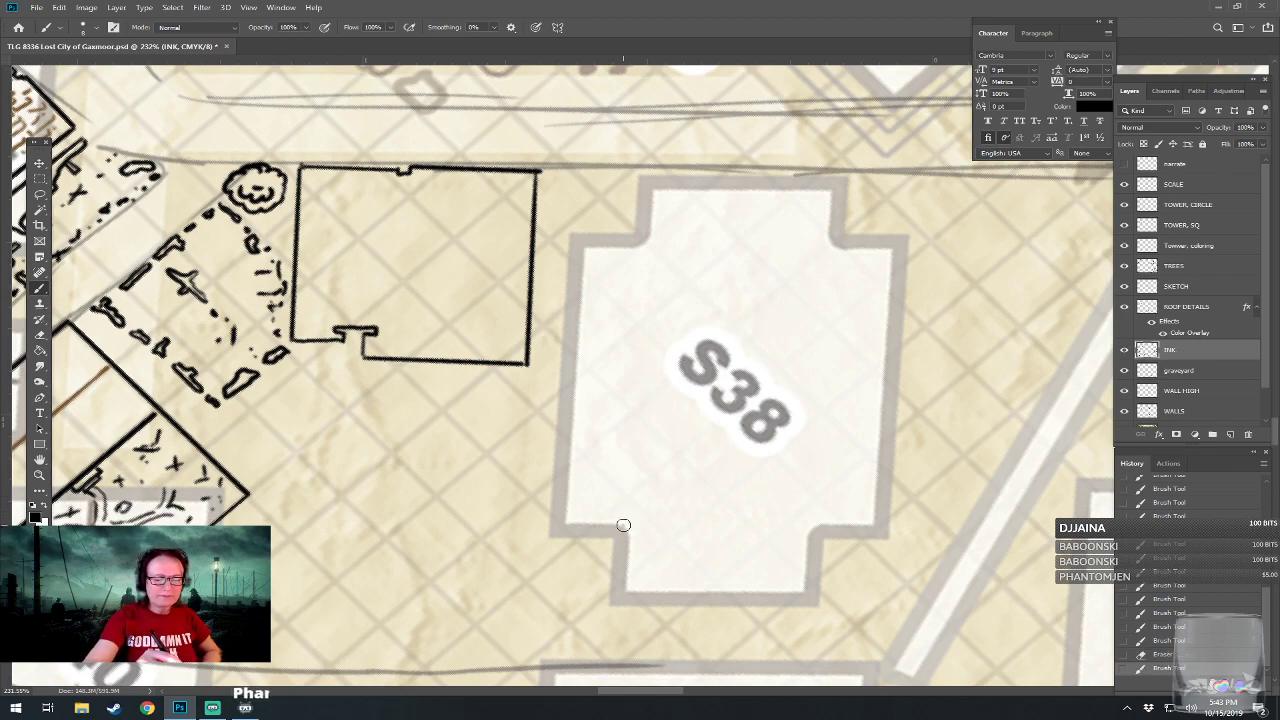
pyautogui.moveTo(536, 520); pyautogui.dragTo(560, 206)
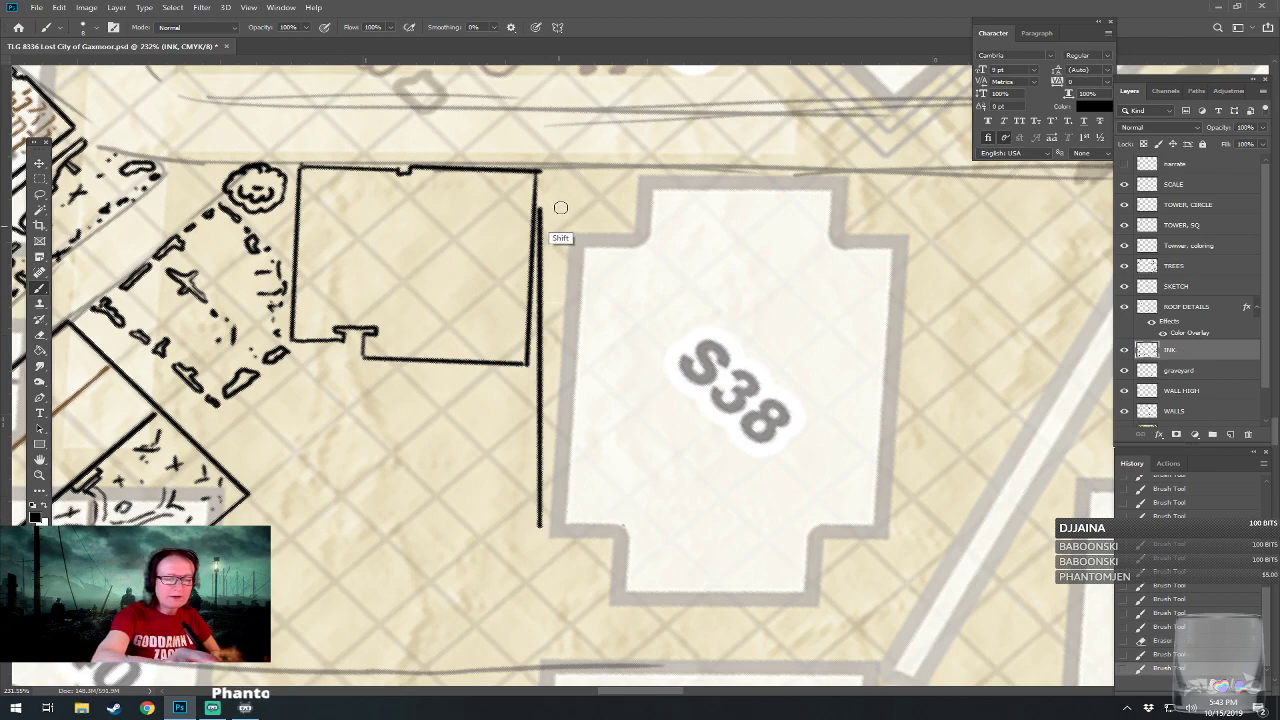
pyautogui.hotkey('ctrl', 'z')
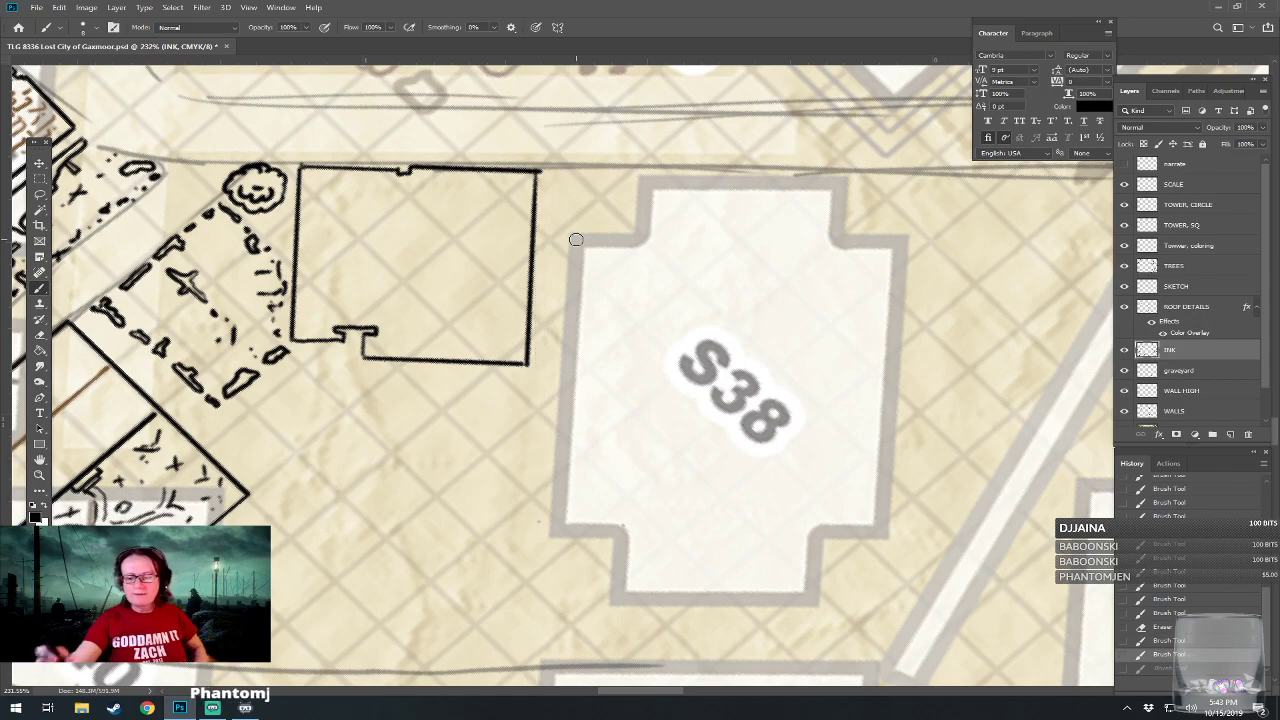
pyautogui.press(']')
pyautogui.press(']')
pyautogui.press(']')
pyautogui.press(']')
pyautogui.moveTo(595, 521)
pyautogui.mouseDown()
pyautogui.moveTo(606, 507)
pyautogui.moveTo(595, 456)
pyautogui.moveTo(580, 505)
pyautogui.moveTo(562, 493)
pyautogui.mouseUp()
# Straighten the view on building S38 and ink a straight-sided rectangle around its central block.
pyautogui.scroll(-5, 606, 507)
pyautogui.moveTo(857, 543); pyautogui.dragTo(877, 643)
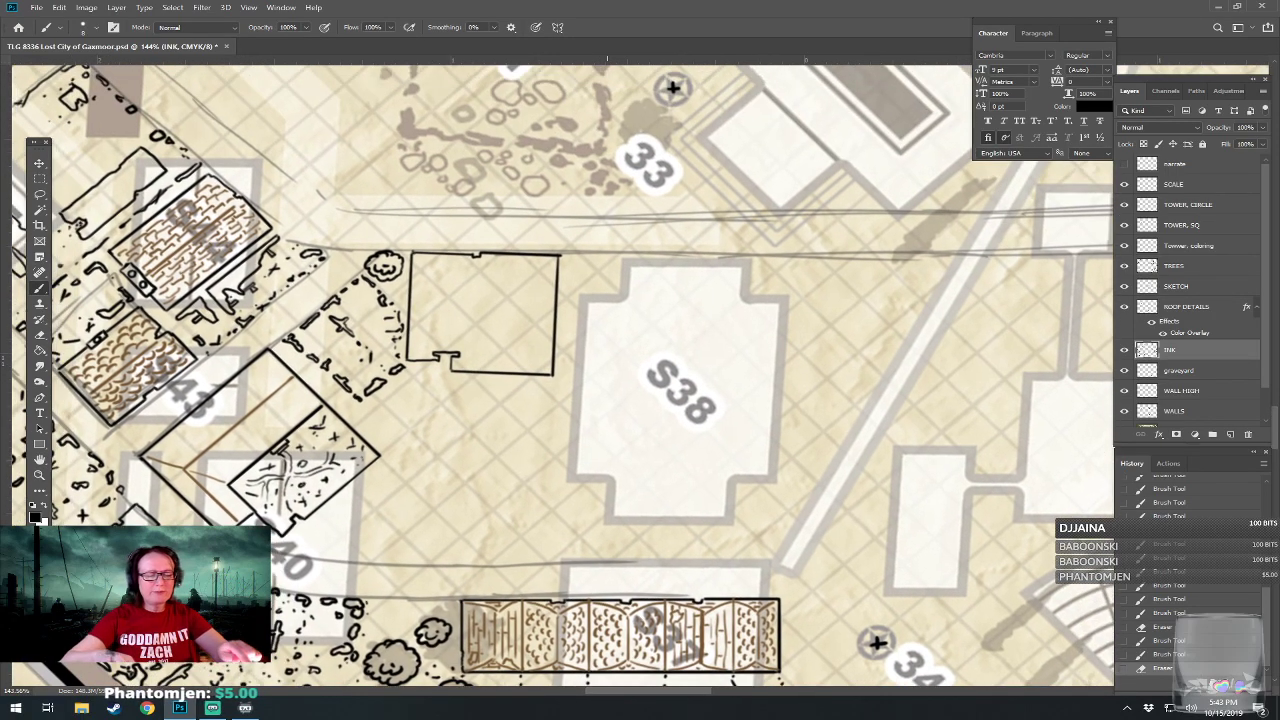
pyautogui.moveTo(607, 508); pyautogui.dragTo(607, 515)
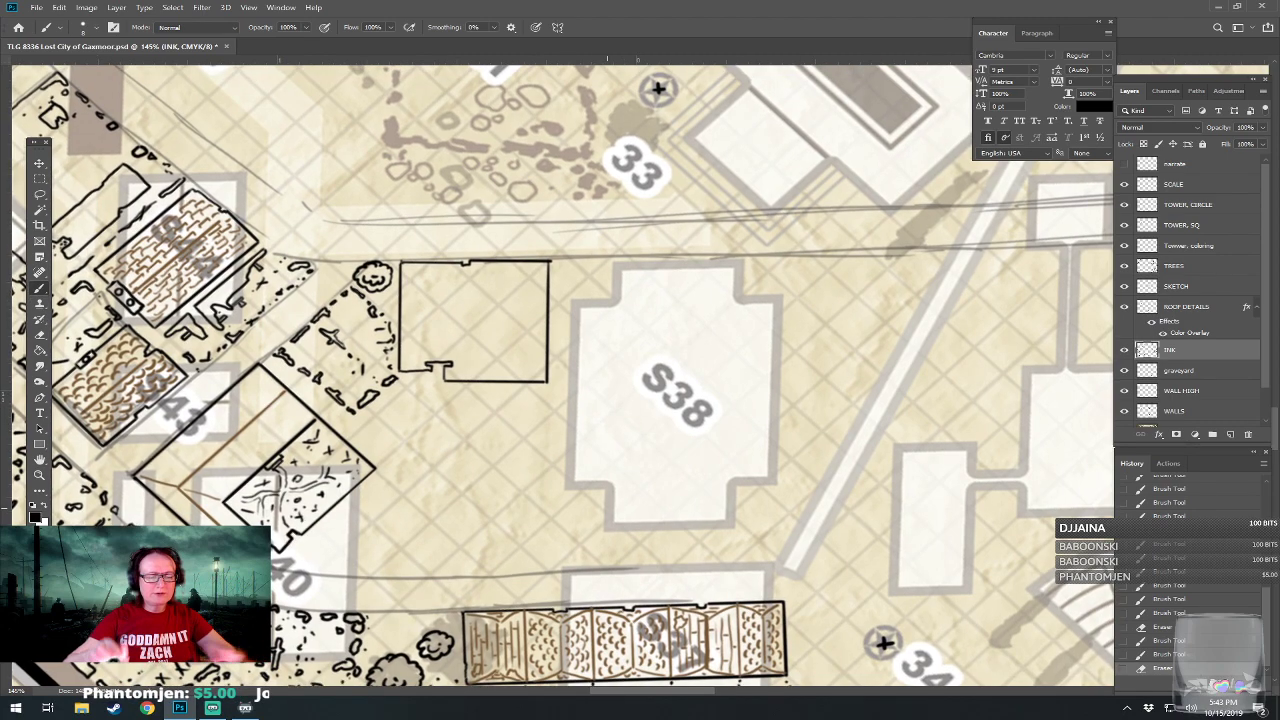
pyautogui.moveTo(557, 437); pyautogui.dragTo(558, 266)
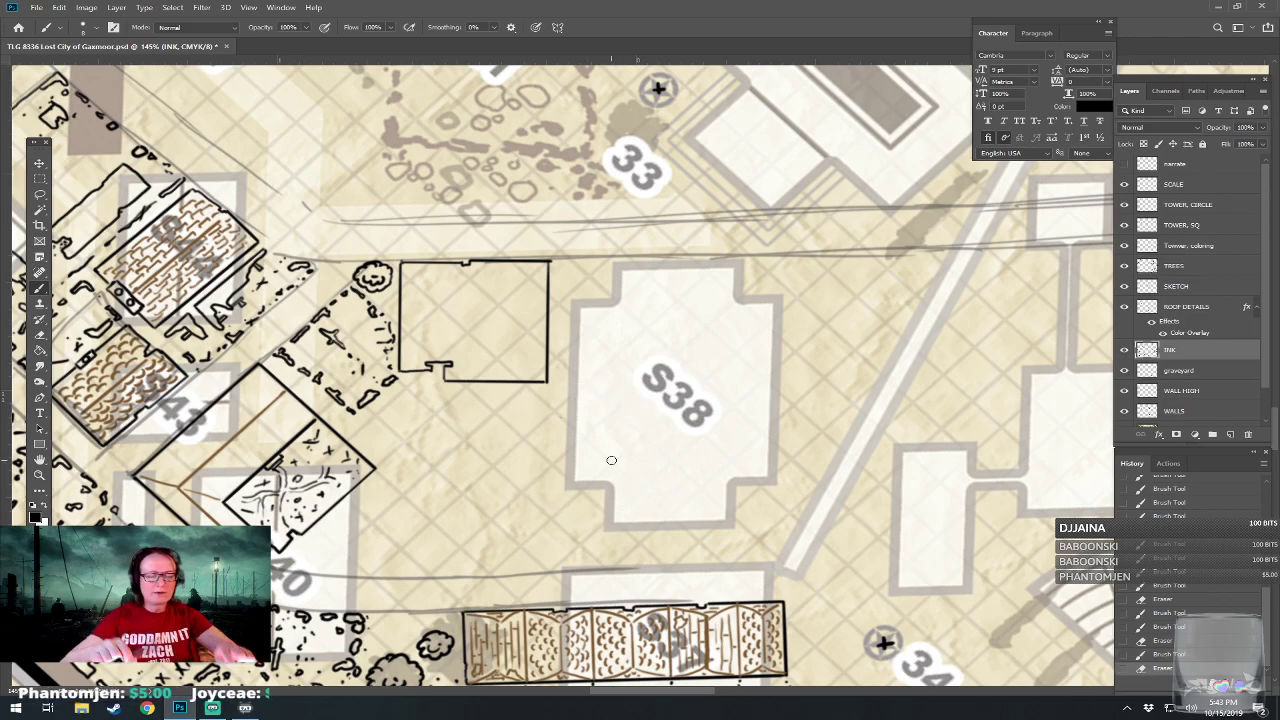
pyautogui.scroll(2, 611, 460)
pyautogui.moveTo(583, 523)
pyautogui.mouseDown()
pyautogui.moveTo(588, 285)
pyautogui.moveTo(756, 288)
pyautogui.moveTo(750, 527)
pyautogui.moveTo(756, 514)
pyautogui.moveTo(588, 520)
pyautogui.mouseUp()
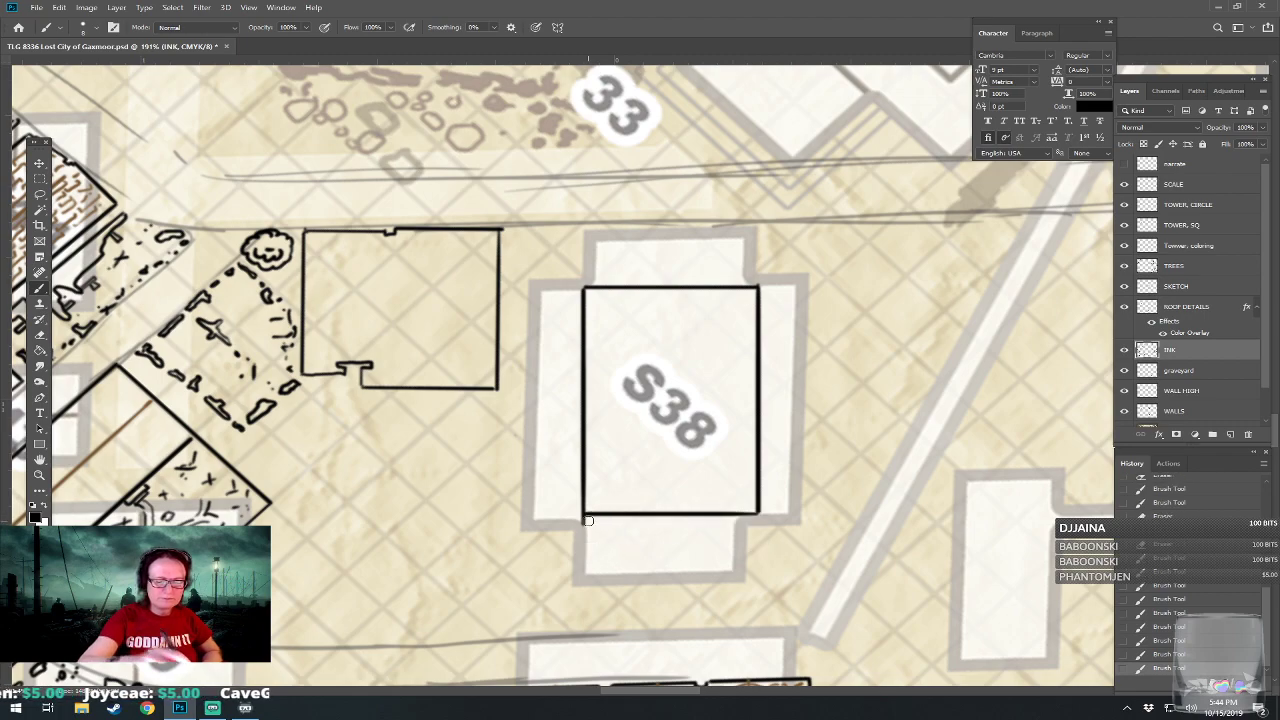
# Erase the line ends that overshoot the lower-left and upper-right corners of the S38 rectangle.
pyautogui.press('[')
pyautogui.press('[')
pyautogui.press('[')
pyautogui.press('[')
pyautogui.press('[')
pyautogui.press('[')
pyautogui.press('[')
pyautogui.press('[')
pyautogui.press('[')
pyautogui.press('[')
pyautogui.press('[')
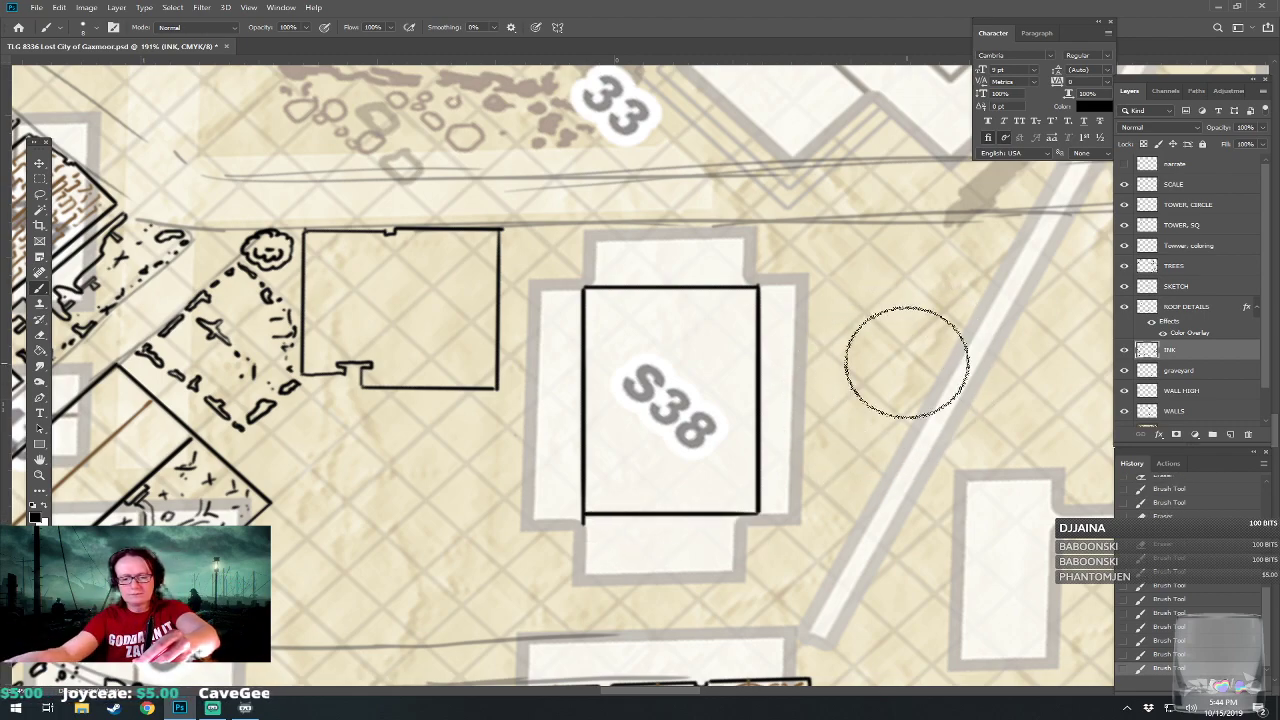
pyautogui.press('[')
pyautogui.press('[')
pyautogui.press('[')
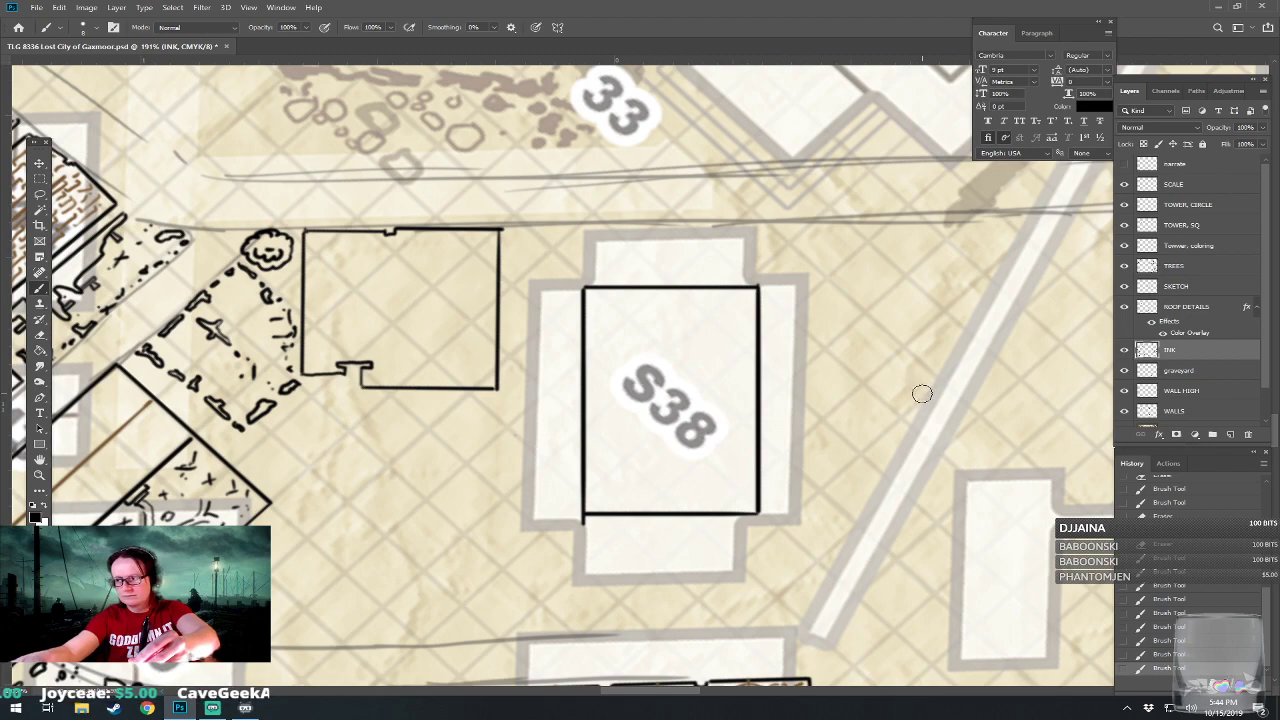
pyautogui.click(582, 520)
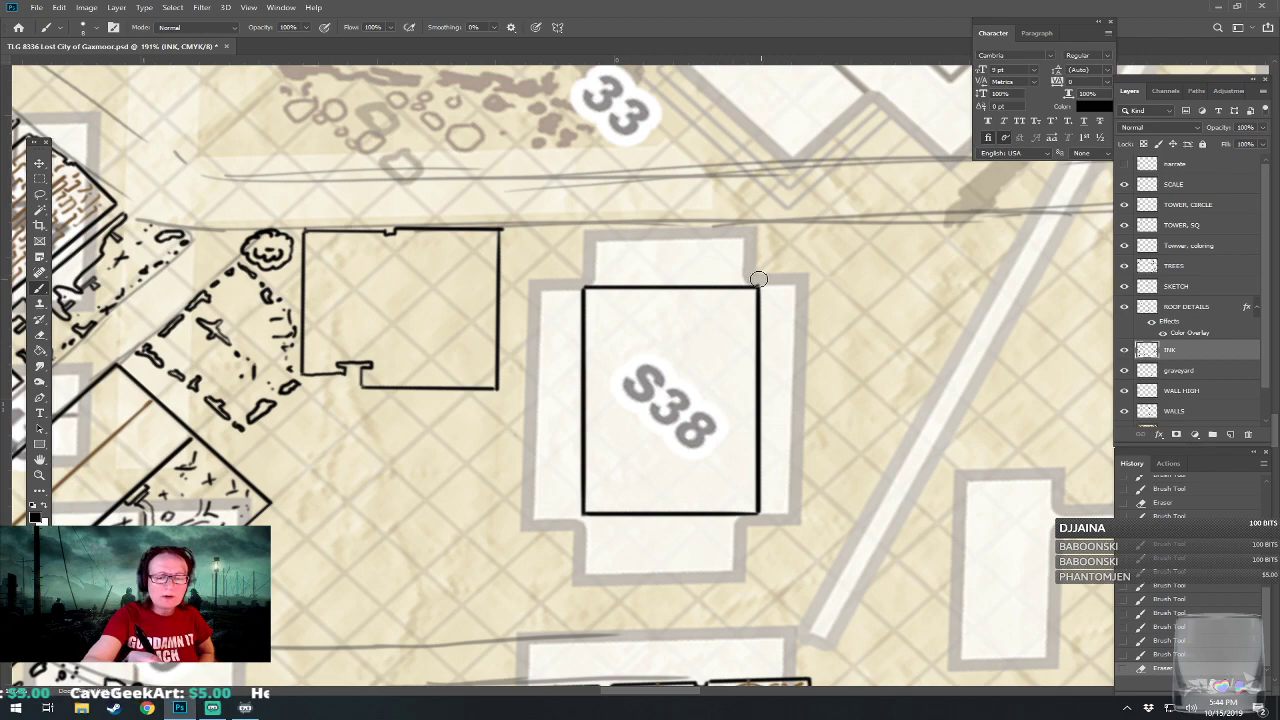
pyautogui.moveTo(761, 277); pyautogui.dragTo(767, 278)
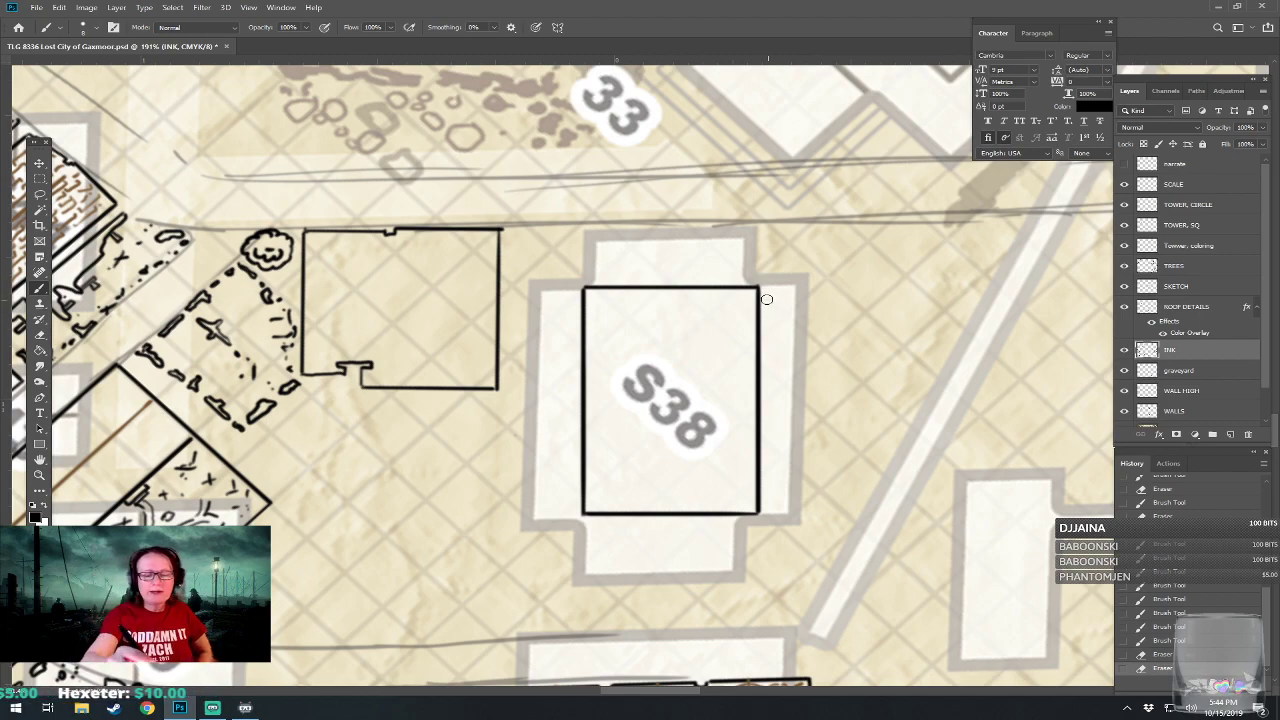
# Sketch the long narrow wing along the right side of the S38 rectangle with roughly parallel vertical strokes.
pyautogui.moveTo(758, 287)
pyautogui.mouseDown()
pyautogui.moveTo(798, 282)
pyautogui.moveTo(806, 510)
pyautogui.mouseUp()
pyautogui.moveTo(803, 452); pyautogui.dragTo(795, 510)
pyautogui.moveTo(776, 302)
pyautogui.mouseDown()
pyautogui.moveTo(766, 457)
pyautogui.moveTo(781, 300)
pyautogui.moveTo(792, 522)
pyautogui.mouseUp()
# Sketch a smaller rectangular skylight frame inside the S38 building's central block.
pyautogui.moveTo(622, 321); pyautogui.dragTo(716, 318)
pyautogui.moveTo(728, 318); pyautogui.dragTo(726, 396)
pyautogui.moveTo(613, 485); pyautogui.dragTo(728, 484)
pyautogui.moveTo(729, 333); pyautogui.dragTo(728, 486)
pyautogui.moveTo(617, 322)
pyautogui.mouseDown()
pyautogui.moveTo(616, 492)
pyautogui.moveTo(620, 347)
pyautogui.moveTo(707, 327)
pyautogui.mouseUp()
# Divide the S38 skylight into panes with short horizontal and vertical strokes.
pyautogui.moveTo(621, 392); pyautogui.dragTo(633, 391)
pyautogui.moveTo(654, 335); pyautogui.dragTo(655, 379)
pyautogui.moveTo(632, 392); pyautogui.dragTo(654, 391)
pyautogui.moveTo(683, 333)
pyautogui.mouseDown()
pyautogui.moveTo(687, 386)
pyautogui.moveTo(728, 385)
pyautogui.mouseUp()
pyautogui.moveTo(622, 415); pyautogui.dragTo(654, 414)
pyautogui.moveTo(647, 415); pyautogui.dragTo(647, 485)
pyautogui.moveTo(685, 424)
pyautogui.mouseDown()
pyautogui.moveTo(685, 485)
pyautogui.moveTo(718, 421)
pyautogui.mouseUp()
# Sketch overlapping arched roofs along the S38 block's upper edge and box them in with straight lines.
pyautogui.moveTo(596, 282)
pyautogui.mouseDown()
pyautogui.moveTo(604, 264)
pyautogui.moveTo(643, 265)
pyautogui.moveTo(658, 283)
pyautogui.moveTo(744, 267)
pyautogui.moveTo(766, 285)
pyautogui.mouseUp()
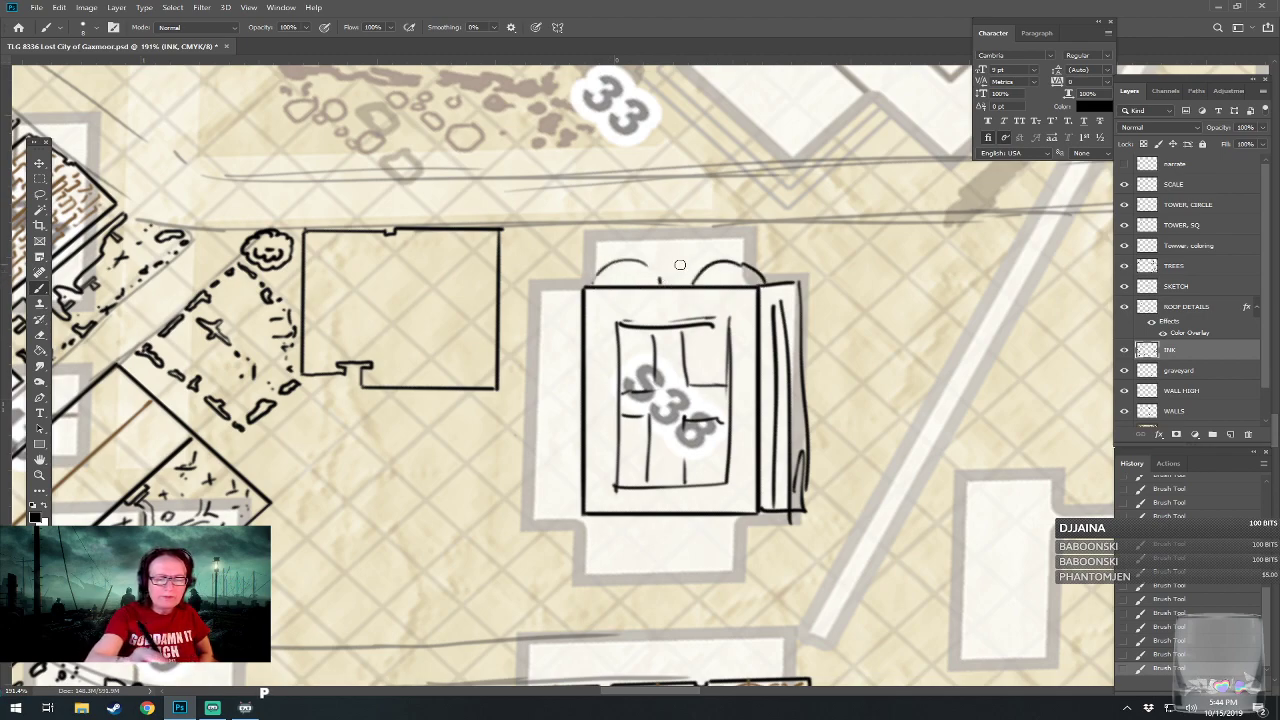
pyautogui.moveTo(629, 285)
pyautogui.mouseDown()
pyautogui.moveTo(674, 244)
pyautogui.moveTo(726, 277)
pyautogui.moveTo(670, 252)
pyautogui.mouseUp()
pyautogui.moveTo(636, 279)
pyautogui.mouseDown()
pyautogui.moveTo(680, 247)
pyautogui.moveTo(733, 284)
pyautogui.moveTo(733, 265)
pyautogui.moveTo(727, 282)
pyautogui.moveTo(727, 262)
pyautogui.moveTo(770, 285)
pyautogui.mouseUp()
pyautogui.moveTo(594, 285)
pyautogui.mouseDown()
pyautogui.moveTo(614, 264)
pyautogui.moveTo(662, 259)
pyautogui.mouseUp()
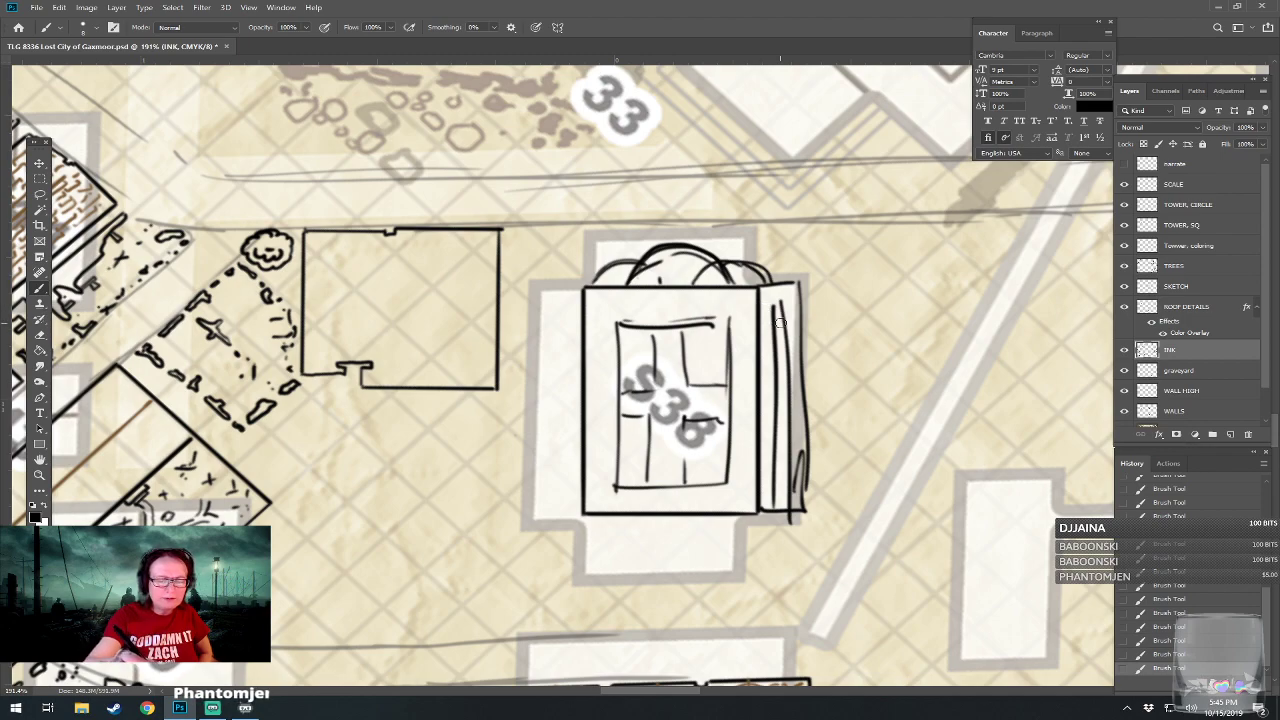
pyautogui.moveTo(589, 282)
pyautogui.mouseDown()
pyautogui.moveTo(589, 245)
pyautogui.moveTo(640, 230)
pyautogui.moveTo(768, 230)
pyautogui.moveTo(769, 282)
pyautogui.mouseUp()
pyautogui.moveTo(588, 254)
pyautogui.mouseDown()
pyautogui.moveTo(636, 254)
pyautogui.moveTo(598, 241)
pyautogui.moveTo(767, 250)
pyautogui.mouseUp()
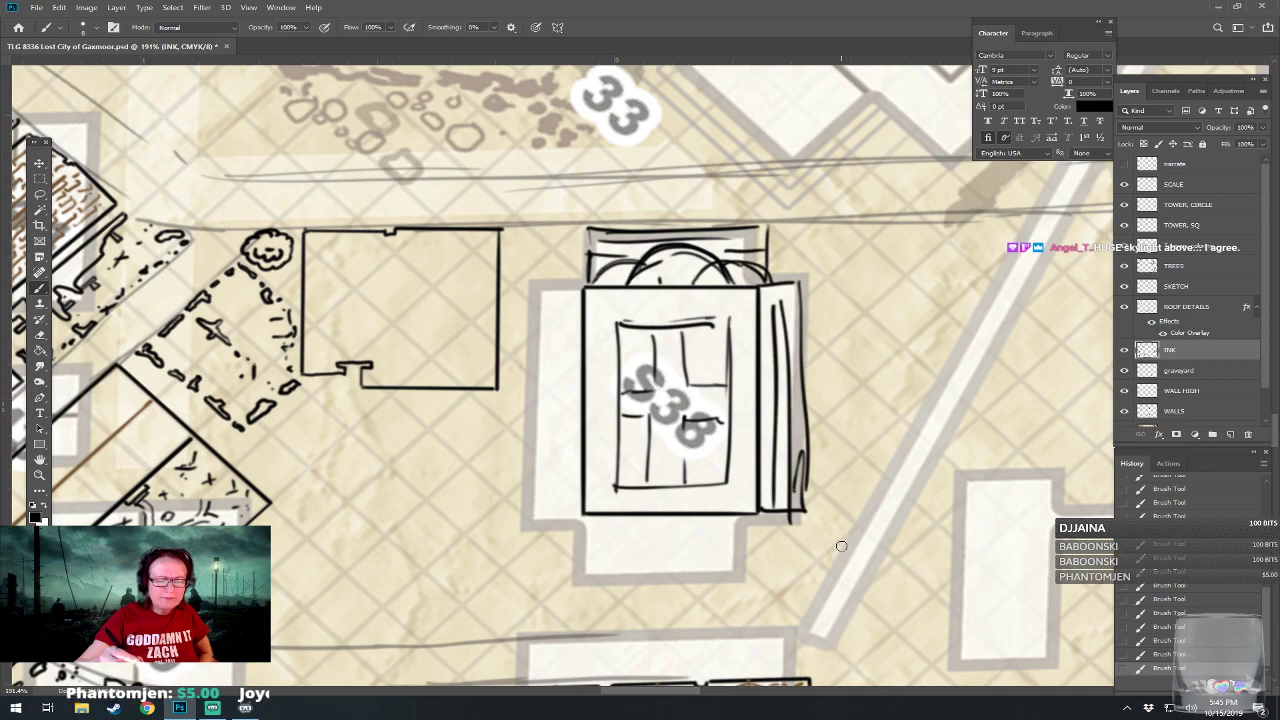
# Add a bevelled border between the S38 skylight and the outer walls, joining the corners with diagonal strokes.
pyautogui.moveTo(602, 306)
pyautogui.mouseDown()
pyautogui.moveTo(603, 471)
pyautogui.moveTo(752, 303)
pyautogui.moveTo(749, 478)
pyautogui.mouseUp()
pyautogui.moveTo(606, 499)
pyautogui.mouseDown()
pyautogui.moveTo(743, 498)
pyautogui.moveTo(747, 463)
pyautogui.moveTo(753, 505)
pyautogui.mouseUp()
pyautogui.moveTo(601, 499); pyautogui.dragTo(620, 485)
pyautogui.moveTo(592, 292); pyautogui.dragTo(617, 322)
pyautogui.moveTo(766, 289); pyautogui.dragTo(740, 326)
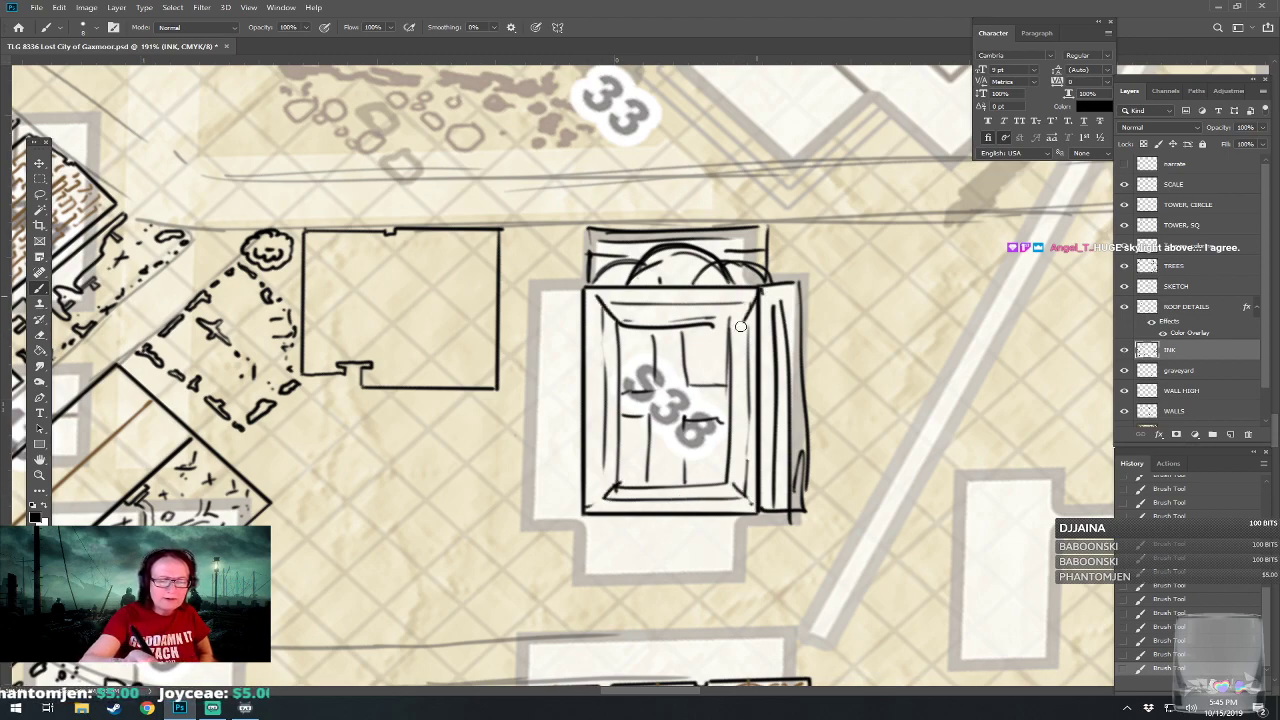
# Draw jagged cracks across the S38 building's right-hand wing and scatter small rubble marks outside it.
pyautogui.moveTo(714, 422)
pyautogui.mouseDown()
pyautogui.moveTo(804, 433)
pyautogui.moveTo(774, 450)
pyautogui.moveTo(812, 456)
pyautogui.moveTo(812, 420)
pyautogui.mouseUp()
pyautogui.moveTo(762, 453); pyautogui.dragTo(812, 471)
pyautogui.moveTo(758, 368)
pyautogui.mouseDown()
pyautogui.moveTo(806, 386)
pyautogui.moveTo(775, 358)
pyautogui.moveTo(829, 339)
pyautogui.mouseUp()
pyautogui.moveTo(827, 423)
pyautogui.mouseDown()
pyautogui.moveTo(824, 446)
pyautogui.moveTo(841, 437)
pyautogui.mouseUp()
pyautogui.click(848, 432)
pyautogui.click(837, 520)
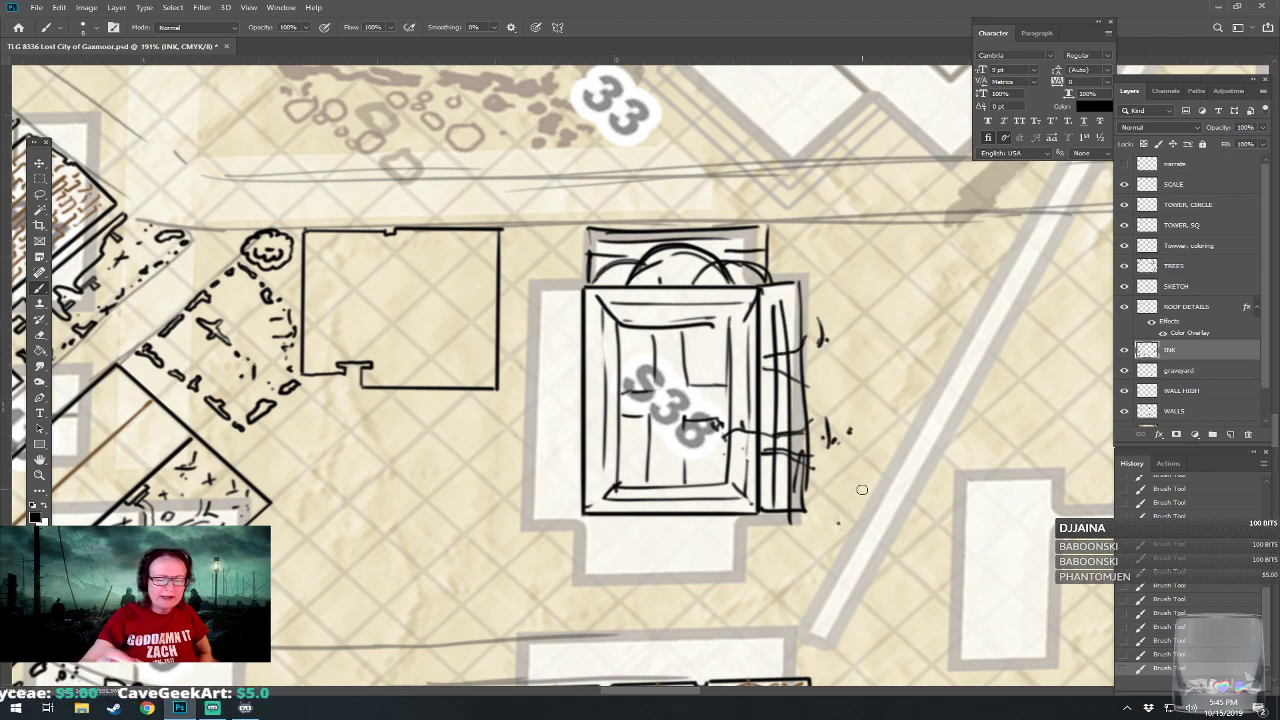
# Sketch a stepped lower wing and a plain left-hand wing on the S38 building, erasing lines inside its right-hand wing.
pyautogui.moveTo(760, 470); pyautogui.dragTo(739, 404)
pyautogui.moveTo(563, 456)
pyautogui.mouseDown()
pyautogui.moveTo(563, 525)
pyautogui.moveTo(740, 520)
pyautogui.mouseUp()
pyautogui.moveTo(741, 452); pyautogui.dragTo(735, 522)
pyautogui.moveTo(596, 531); pyautogui.dragTo(712, 527)
pyautogui.moveTo(597, 508)
pyautogui.mouseDown()
pyautogui.moveTo(723, 506)
pyautogui.moveTo(719, 485)
pyautogui.mouseUp()
pyautogui.moveTo(603, 461); pyautogui.dragTo(704, 464)
pyautogui.moveTo(562, 538); pyautogui.dragTo(565, 565)
pyautogui.moveTo(668, 560); pyautogui.dragTo(734, 556)
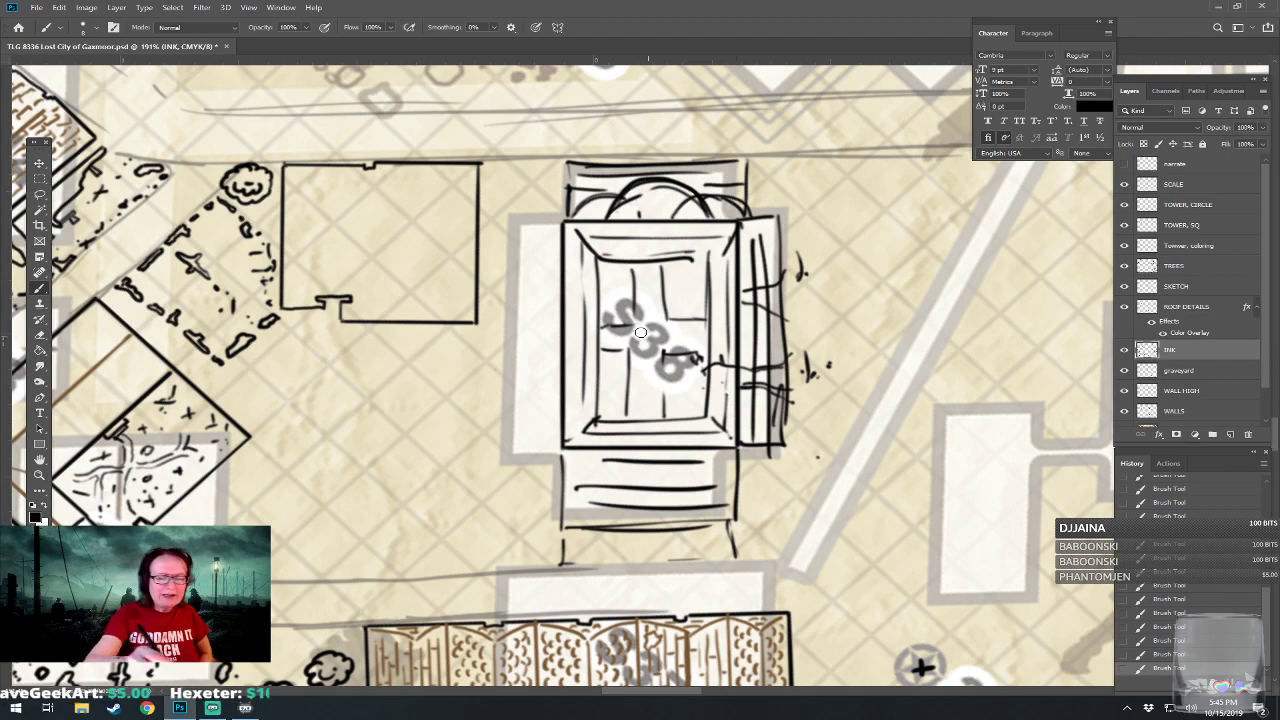
pyautogui.moveTo(523, 226)
pyautogui.mouseDown()
pyautogui.moveTo(512, 435)
pyautogui.moveTo(546, 455)
pyautogui.moveTo(505, 222)
pyautogui.moveTo(511, 449)
pyautogui.mouseUp()
pyautogui.moveTo(732, 392)
pyautogui.mouseDown()
pyautogui.moveTo(734, 441)
pyautogui.moveTo(758, 245)
pyautogui.moveTo(746, 305)
pyautogui.mouseUp()
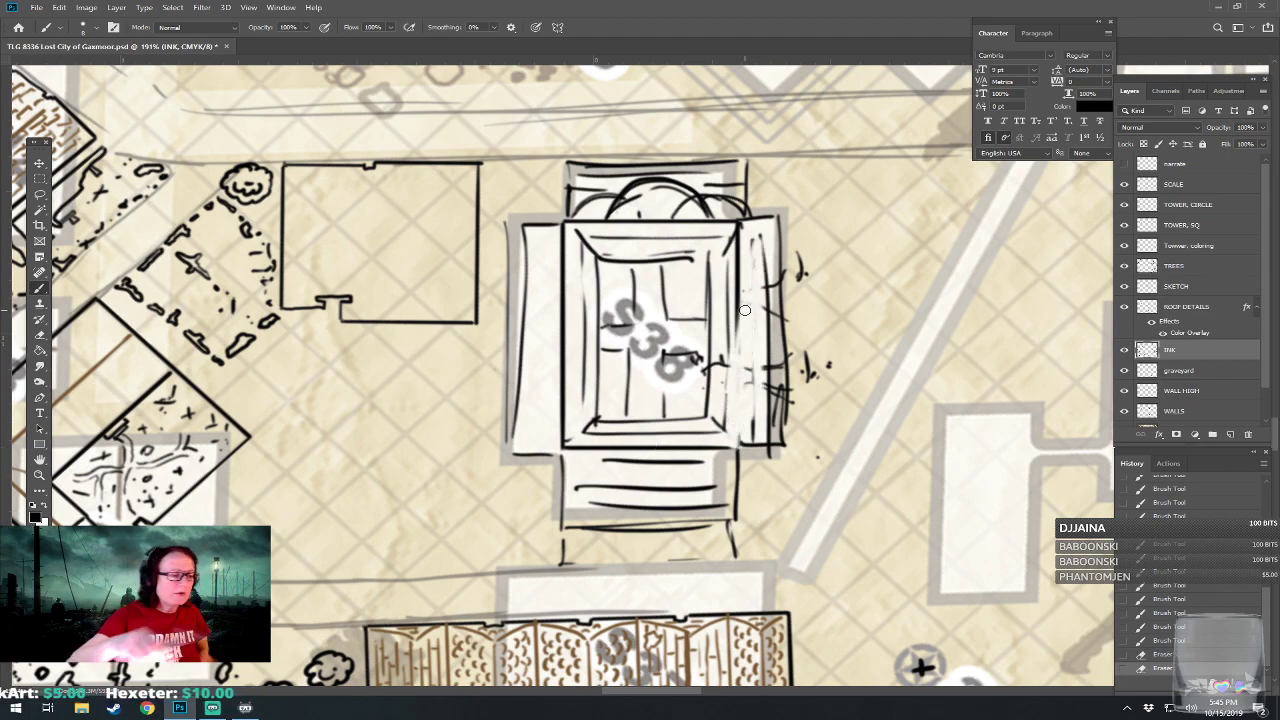
# Lasso the whole S38 building sketch on the INK layer, delete it and deselect.
pyautogui.click(42, 180)
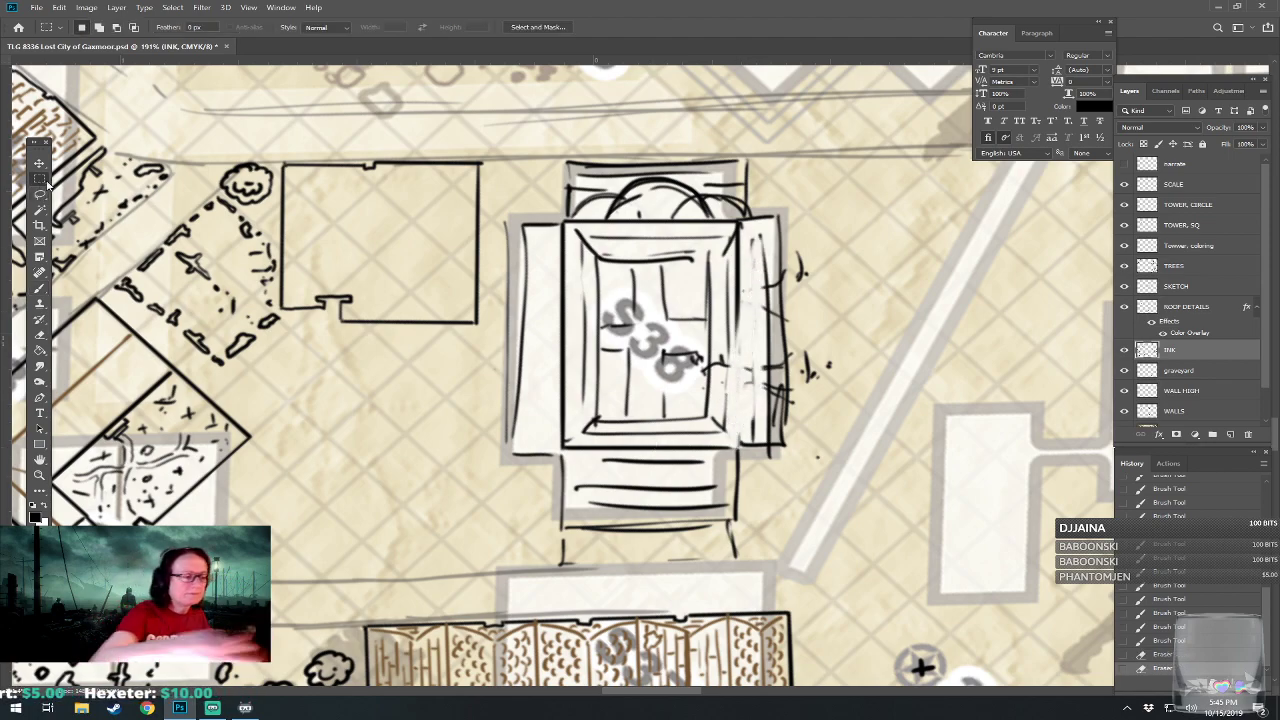
pyautogui.moveTo(510, 590)
pyautogui.mouseDown()
pyautogui.moveTo(557, 518)
pyautogui.moveTo(690, 412)
pyautogui.moveTo(612, 425)
pyautogui.mouseUp()
pyautogui.hotkey('ctrl', 'd')
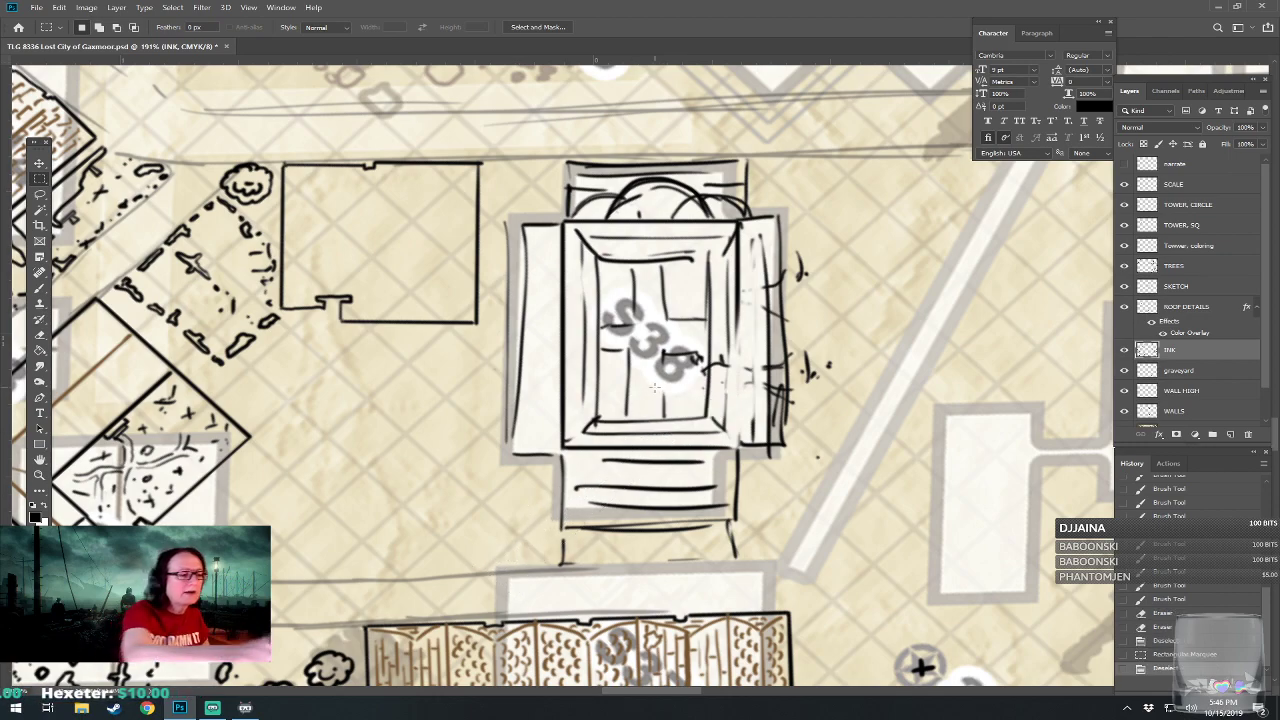
pyautogui.click(40, 194)
pyautogui.moveTo(482, 415)
pyautogui.mouseDown()
pyautogui.moveTo(495, 255)
pyautogui.moveTo(570, 128)
pyautogui.moveTo(826, 170)
pyautogui.moveTo(785, 523)
pyautogui.moveTo(612, 590)
pyautogui.moveTo(491, 471)
pyautogui.moveTo(487, 415)
pyautogui.mouseUp()
pyautogui.press('Delete')
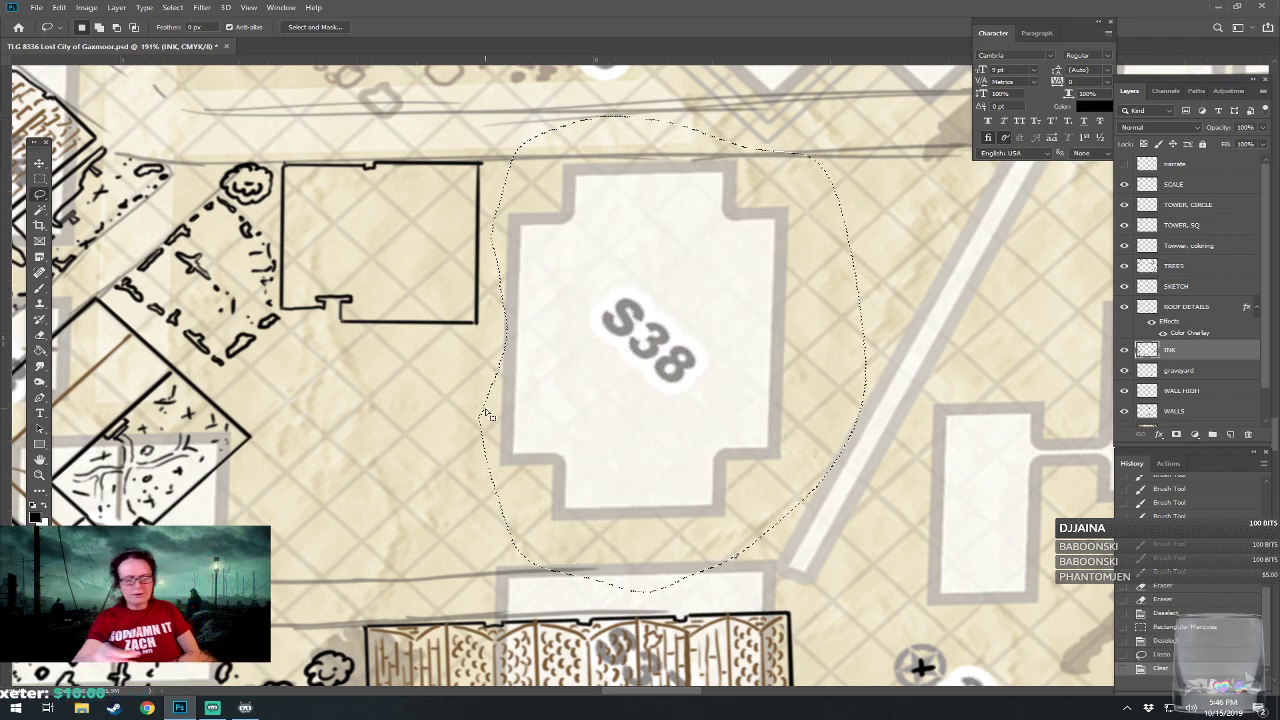
pyautogui.moveTo(720, 531); pyautogui.dragTo(784, 514)
pyautogui.press('Delete')
pyautogui.hotkey('ctrl', 'd')
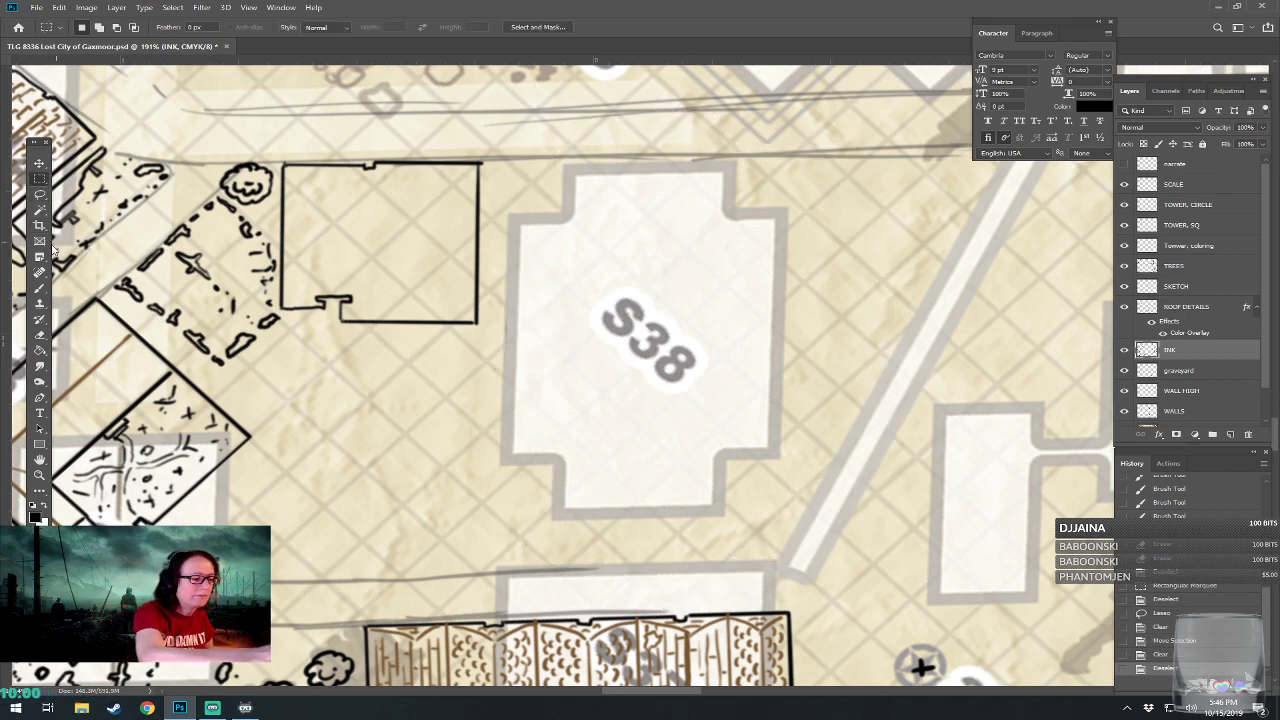
pyautogui.click(39, 289)
pyautogui.moveTo(600, 350); pyautogui.dragTo(630, 358)
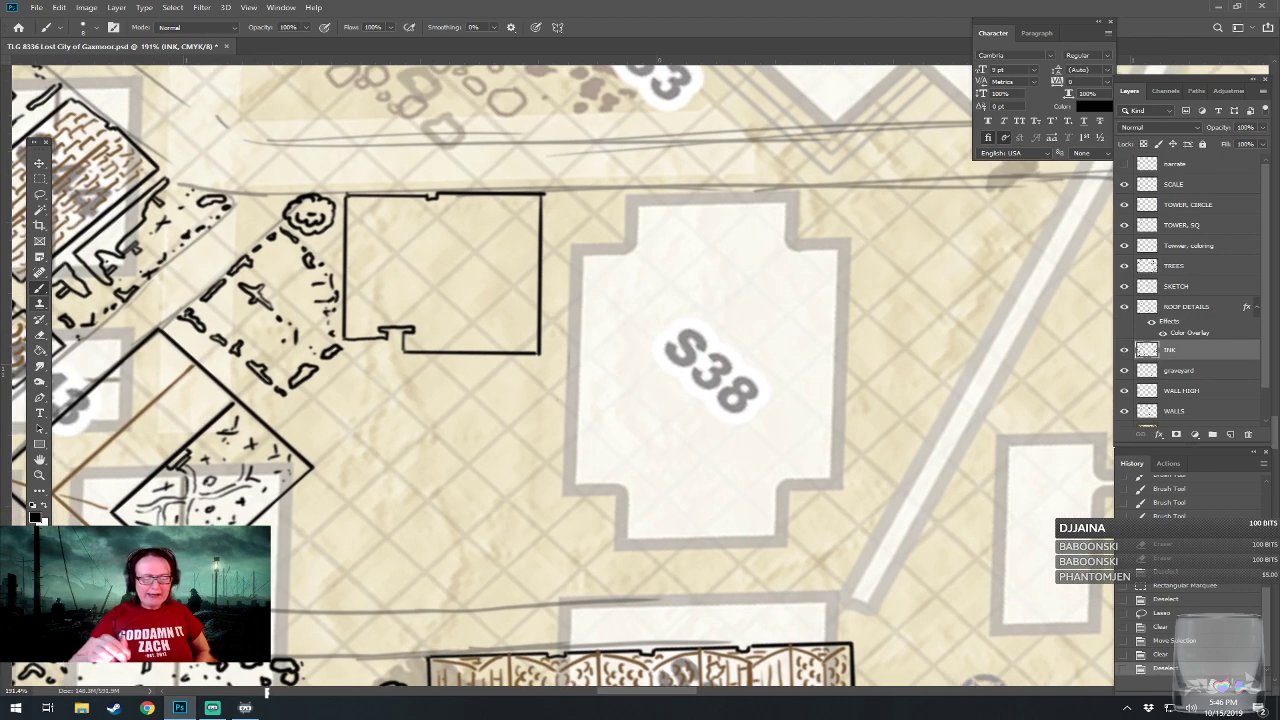
pyautogui.moveTo(476, 533)
pyautogui.mouseDown()
pyautogui.moveTo(492, 590)
pyautogui.moveTo(502, 576)
pyautogui.mouseUp()
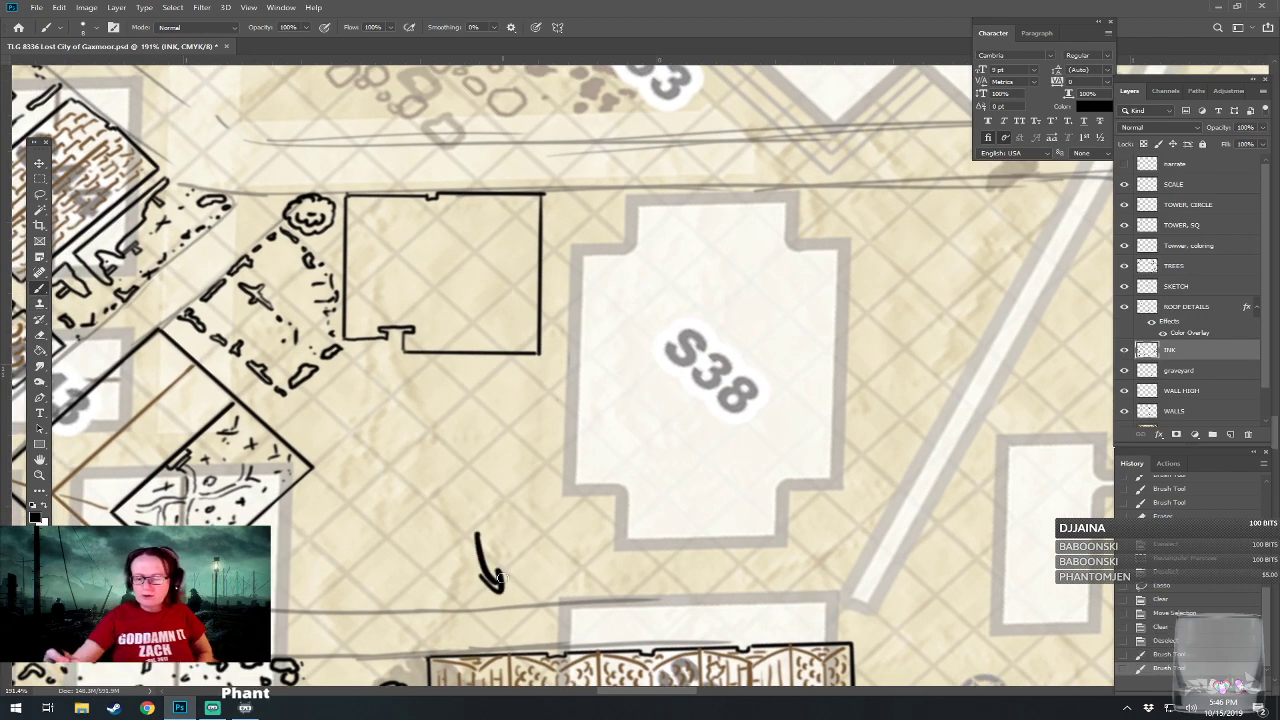
pyautogui.moveTo(594, 152)
pyautogui.mouseDown()
pyautogui.moveTo(595, 184)
pyautogui.moveTo(606, 177)
pyautogui.mouseUp()
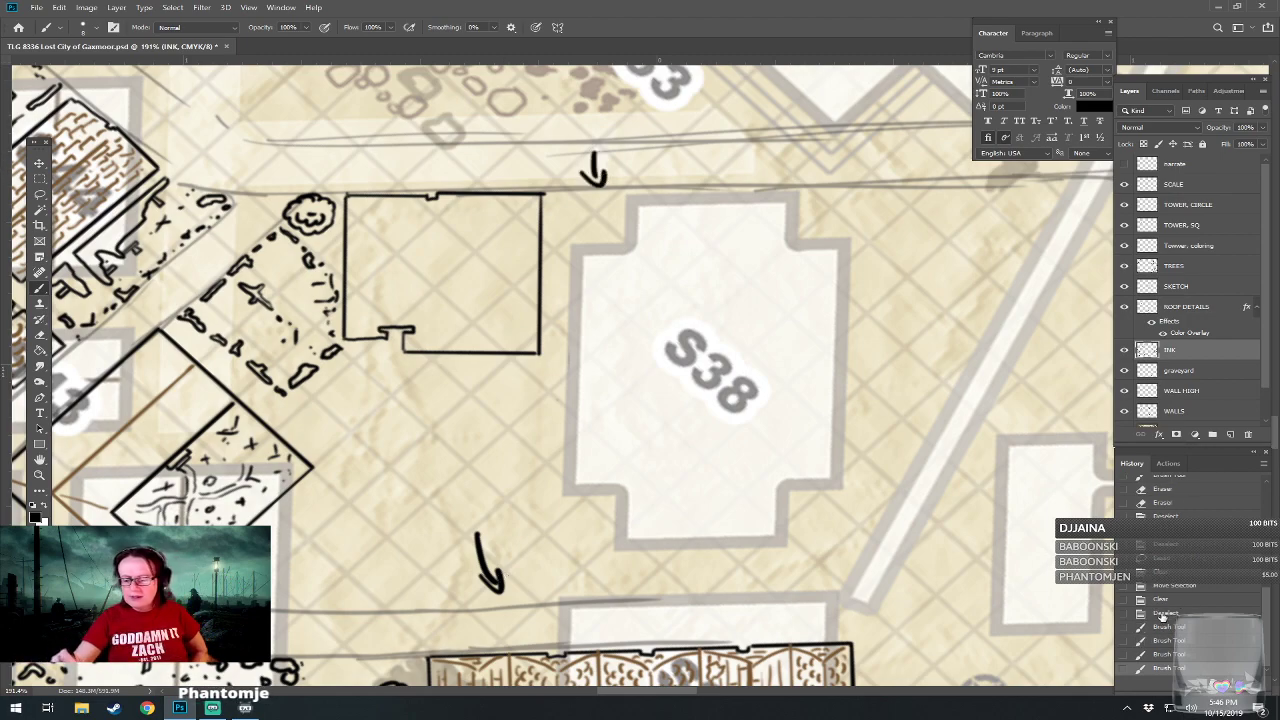
pyautogui.click(1163, 614)
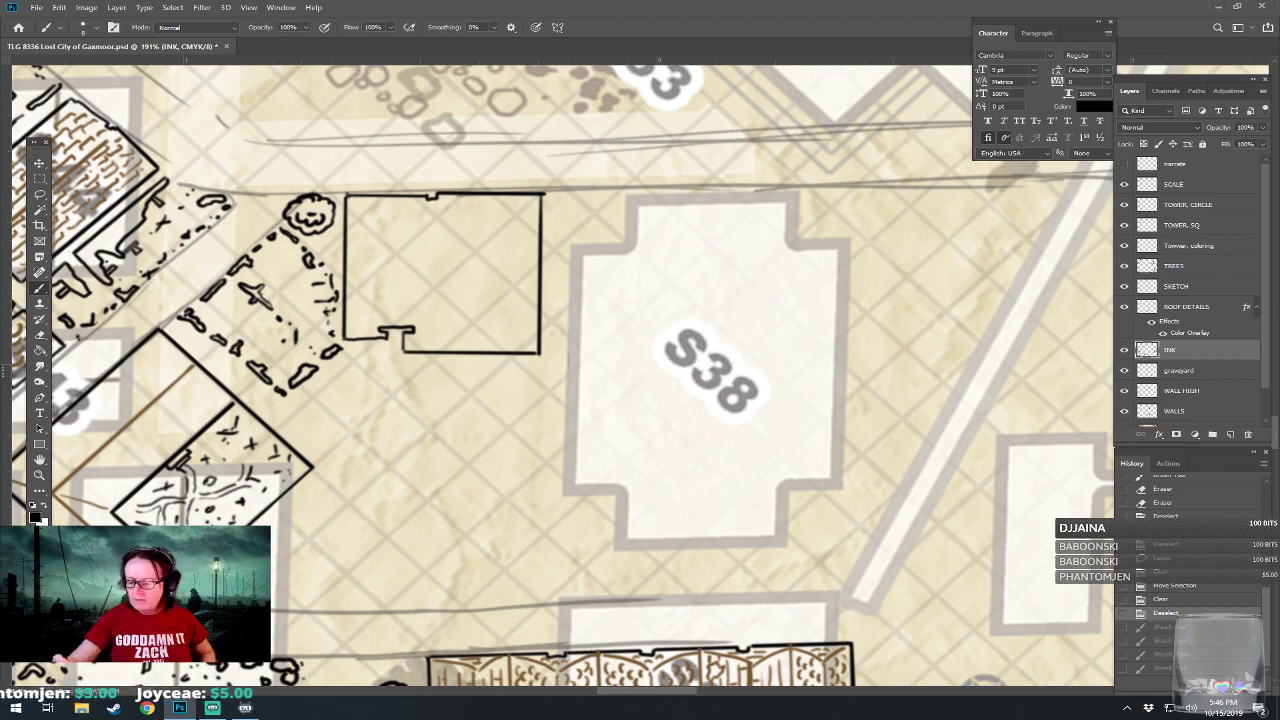
# On a new layer placed below INK, draw a large upright rectangle in straight black lines around the S38 block.
pyautogui.click(1230, 435)
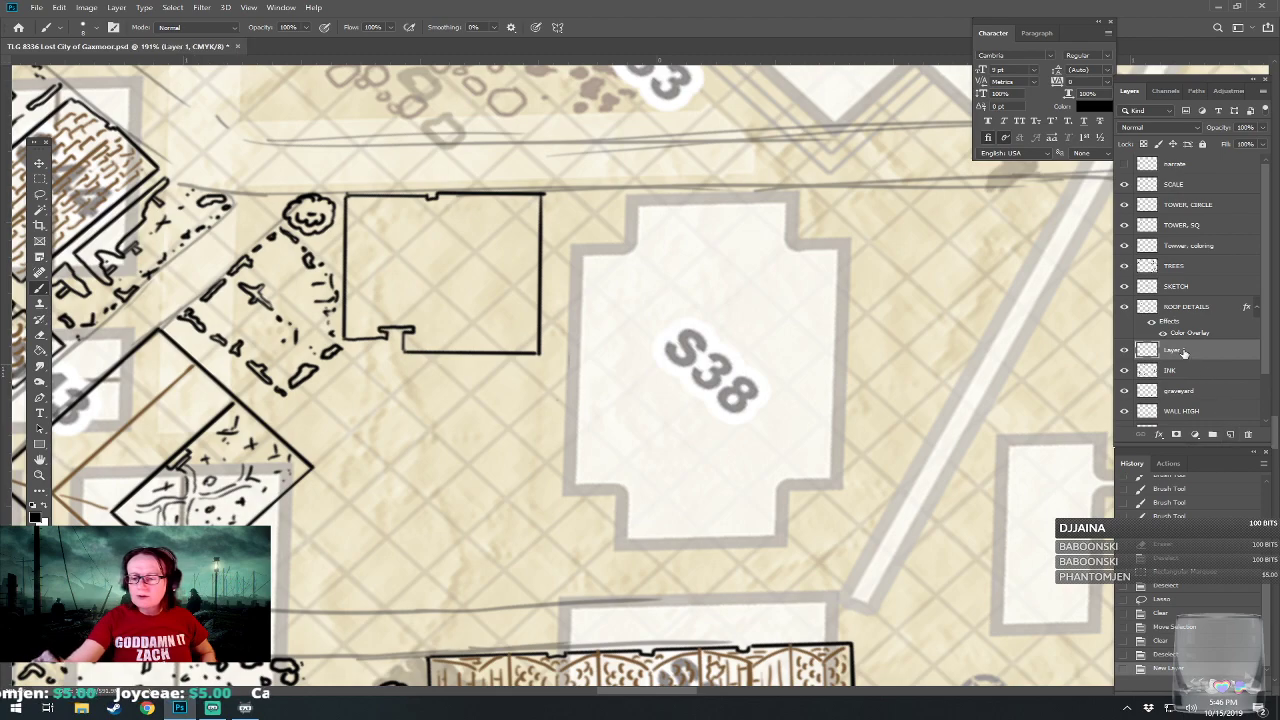
pyautogui.moveTo(1189, 353); pyautogui.dragTo(1180, 382)
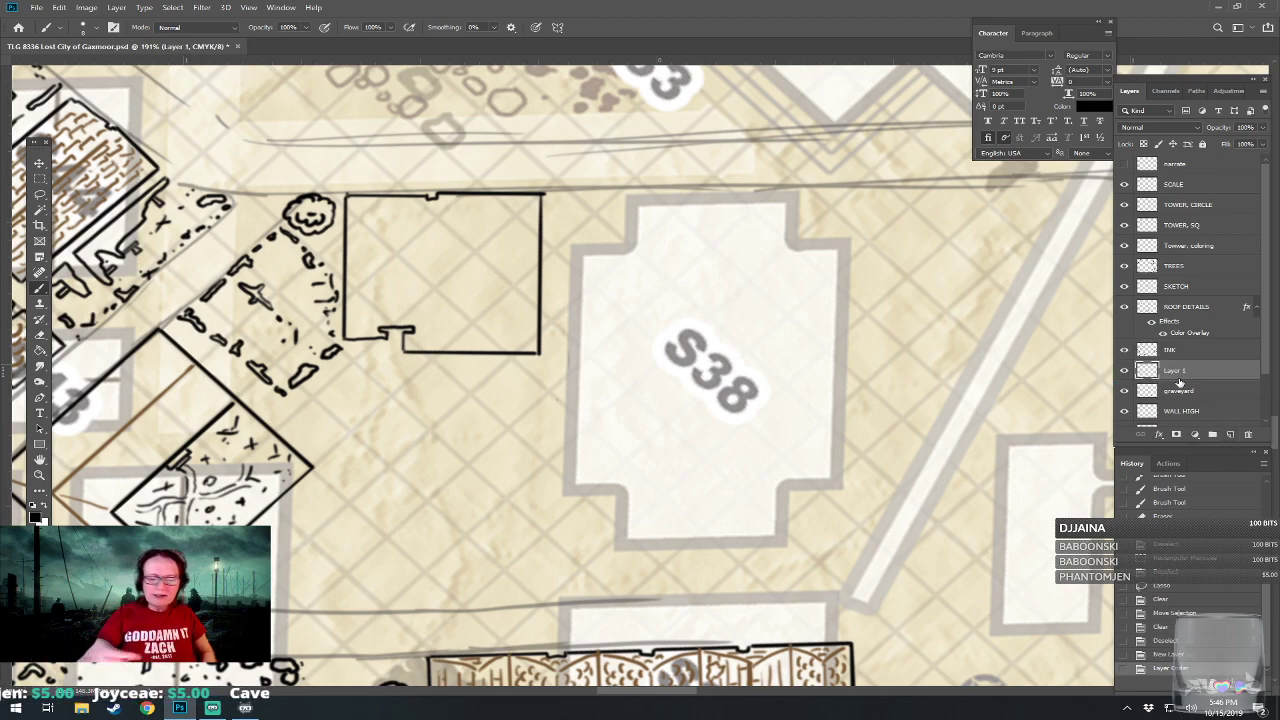
pyautogui.click(566, 601)
pyautogui.moveTo(566, 601)
pyautogui.mouseDown()
pyautogui.moveTo(571, 188)
pyautogui.moveTo(862, 184)
pyautogui.moveTo(836, 470)
pyautogui.moveTo(845, 596)
pyautogui.moveTo(819, 592)
pyautogui.mouseUp()
pyautogui.click(863, 190)
pyautogui.moveTo(567, 602); pyautogui.dragTo(865, 602)
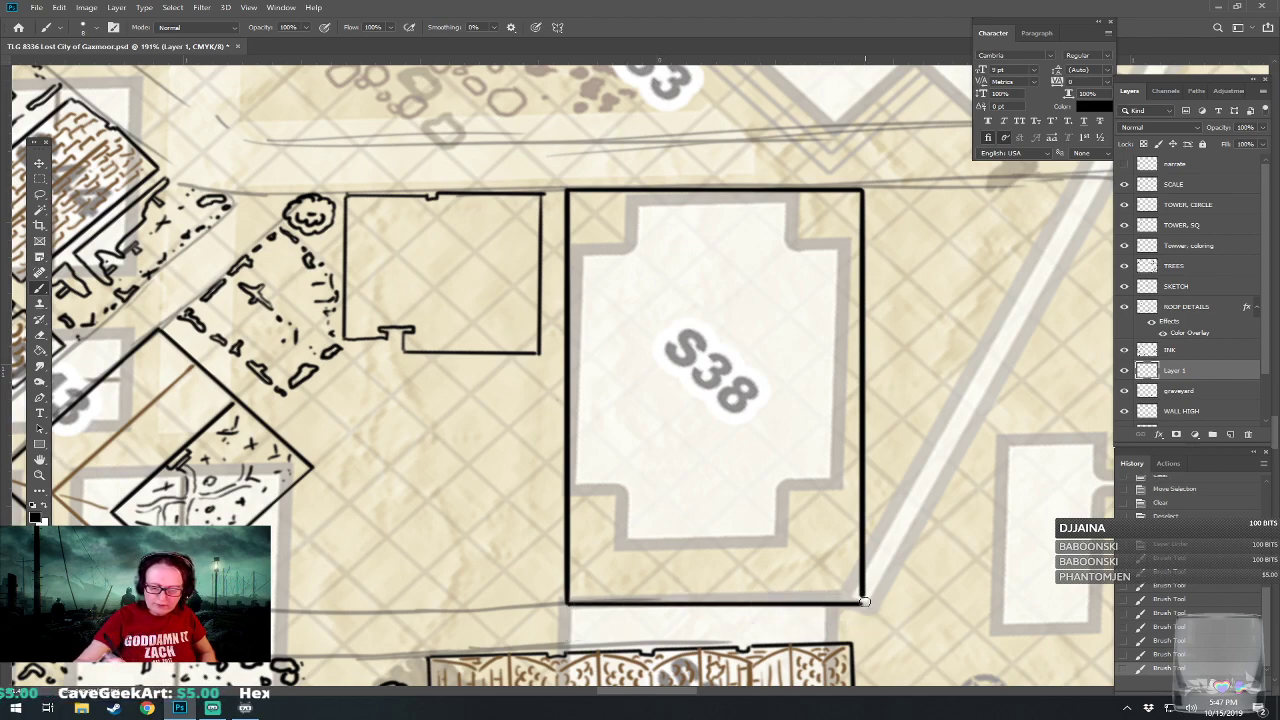
pyautogui.click(862, 600)
pyautogui.click(862, 600)
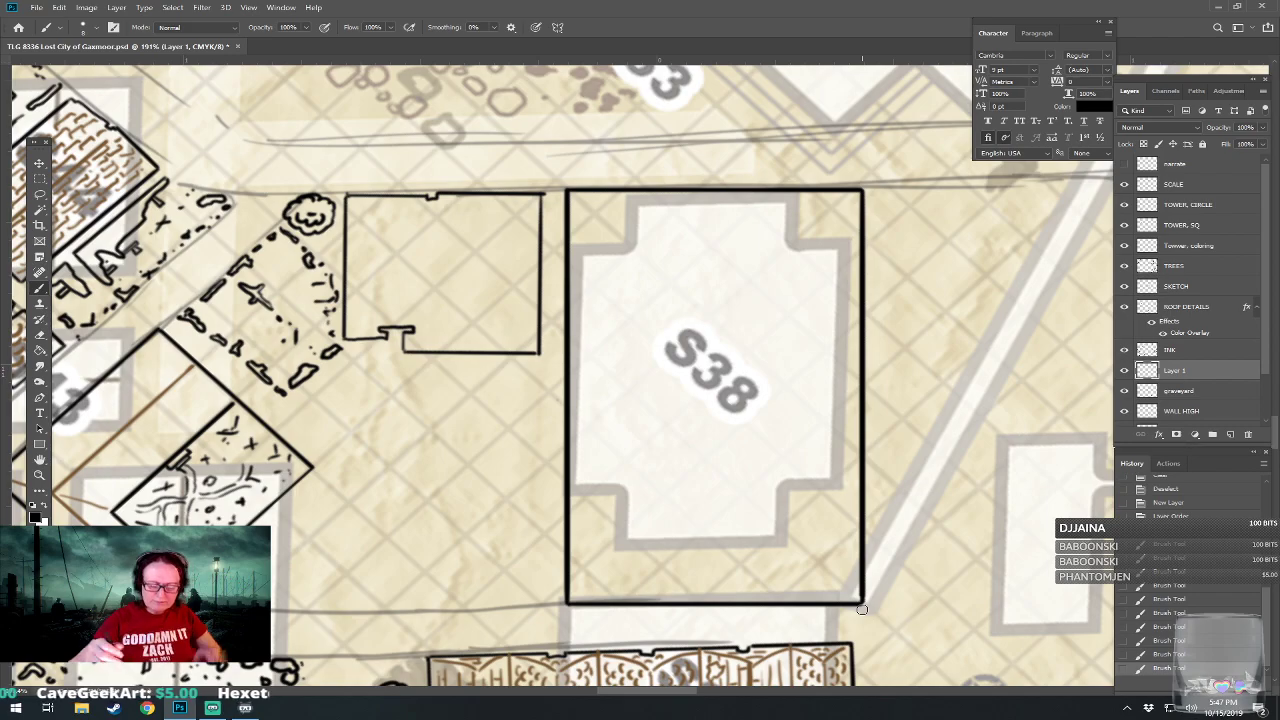
# Divide the rectangle around S38 with two horizontal and two vertical straight lines, marking off its four corners.
pyautogui.scroll(-3, 862, 603)
pyautogui.scroll(-2, 862, 602)
pyautogui.scroll(3, 862, 602)
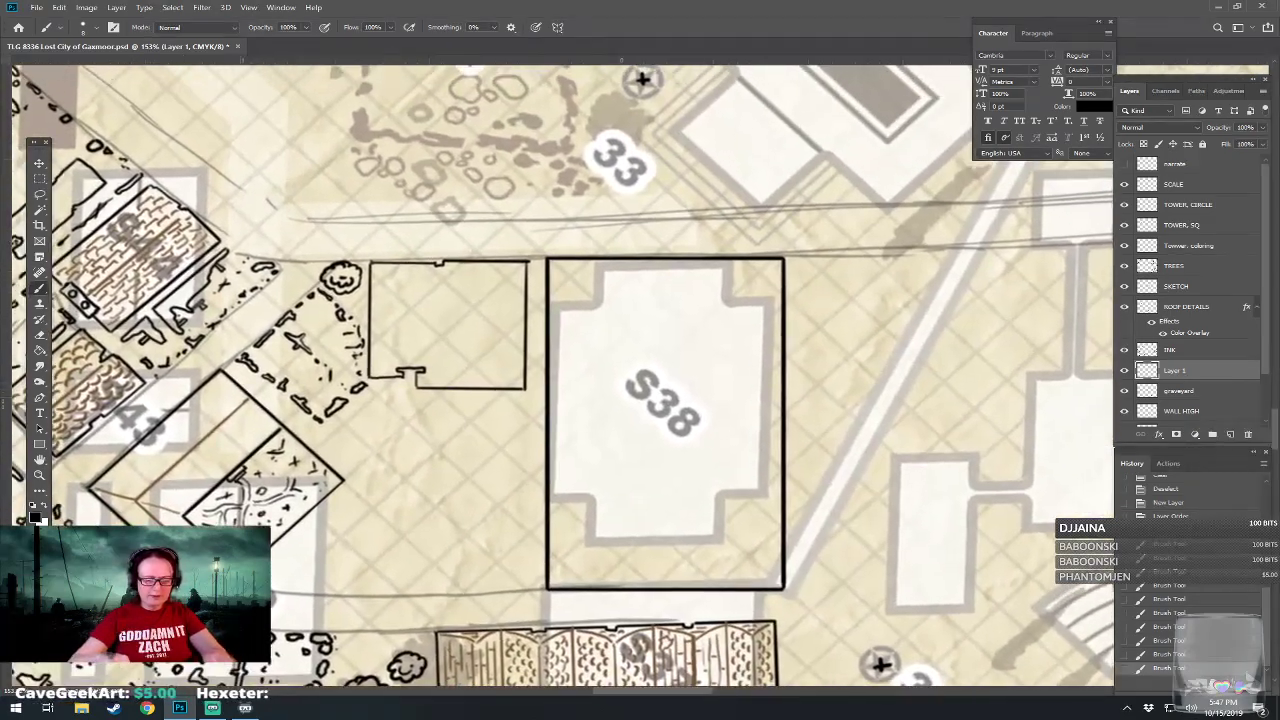
pyautogui.scroll(2, 649, 573)
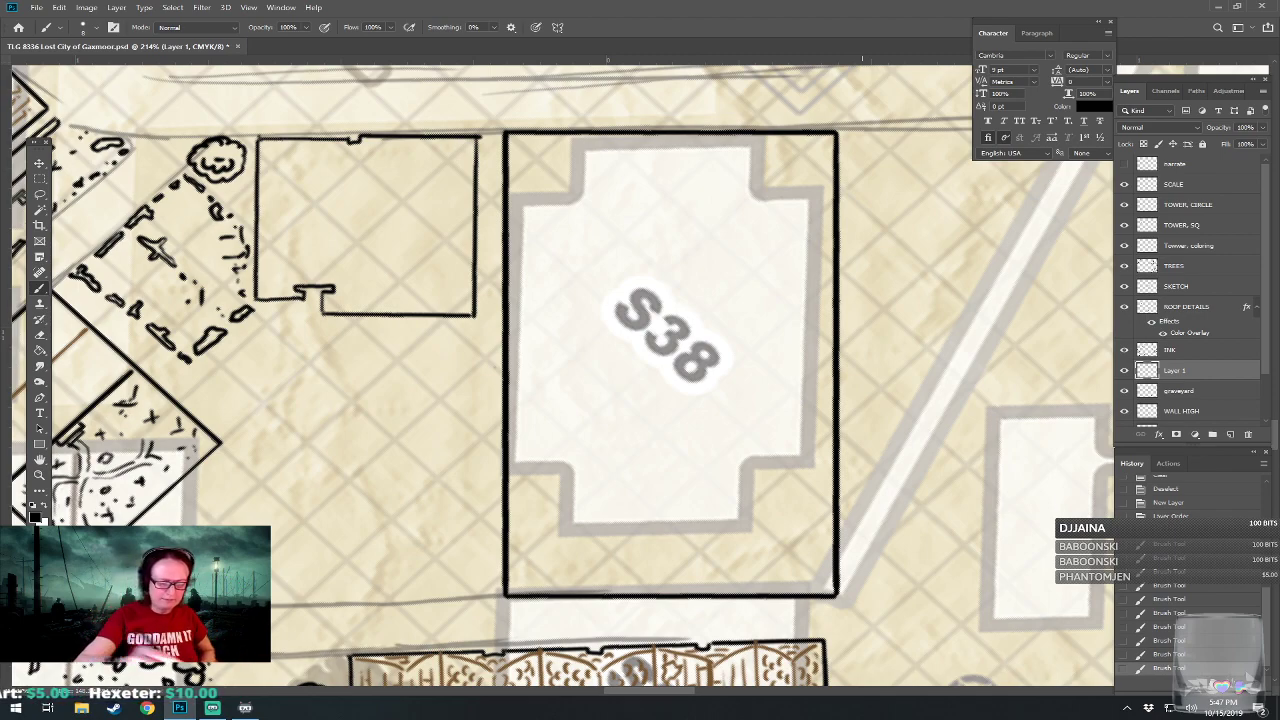
pyautogui.moveTo(513, 530); pyautogui.dragTo(820, 533)
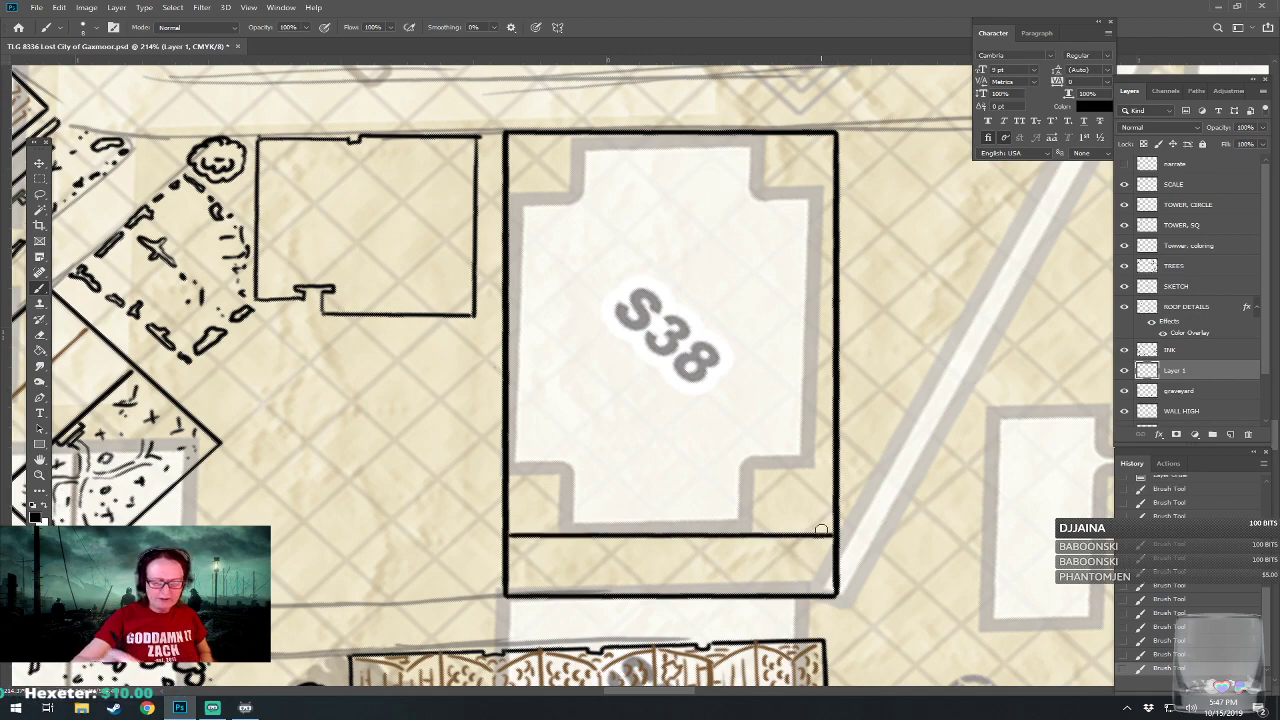
pyautogui.moveTo(509, 202); pyautogui.dragTo(834, 202)
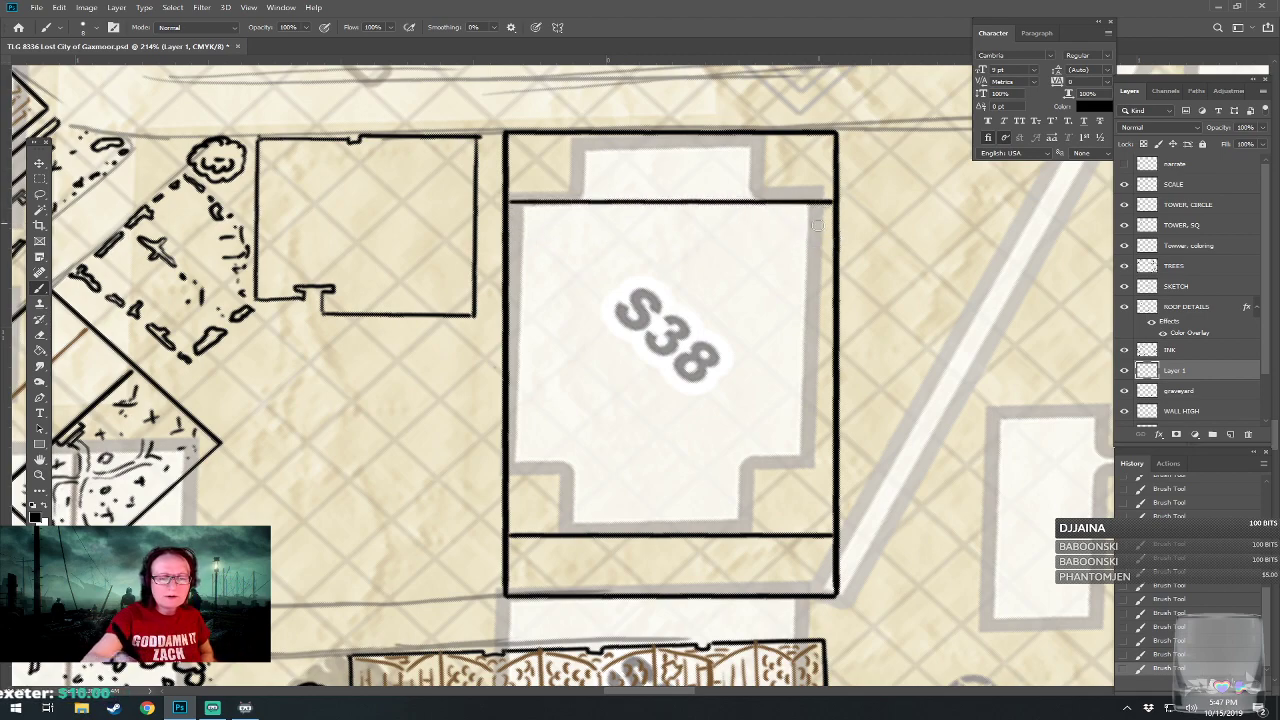
pyautogui.moveTo(571, 596)
pyautogui.mouseDown()
pyautogui.moveTo(574, 205)
pyautogui.moveTo(587, 137)
pyautogui.mouseUp()
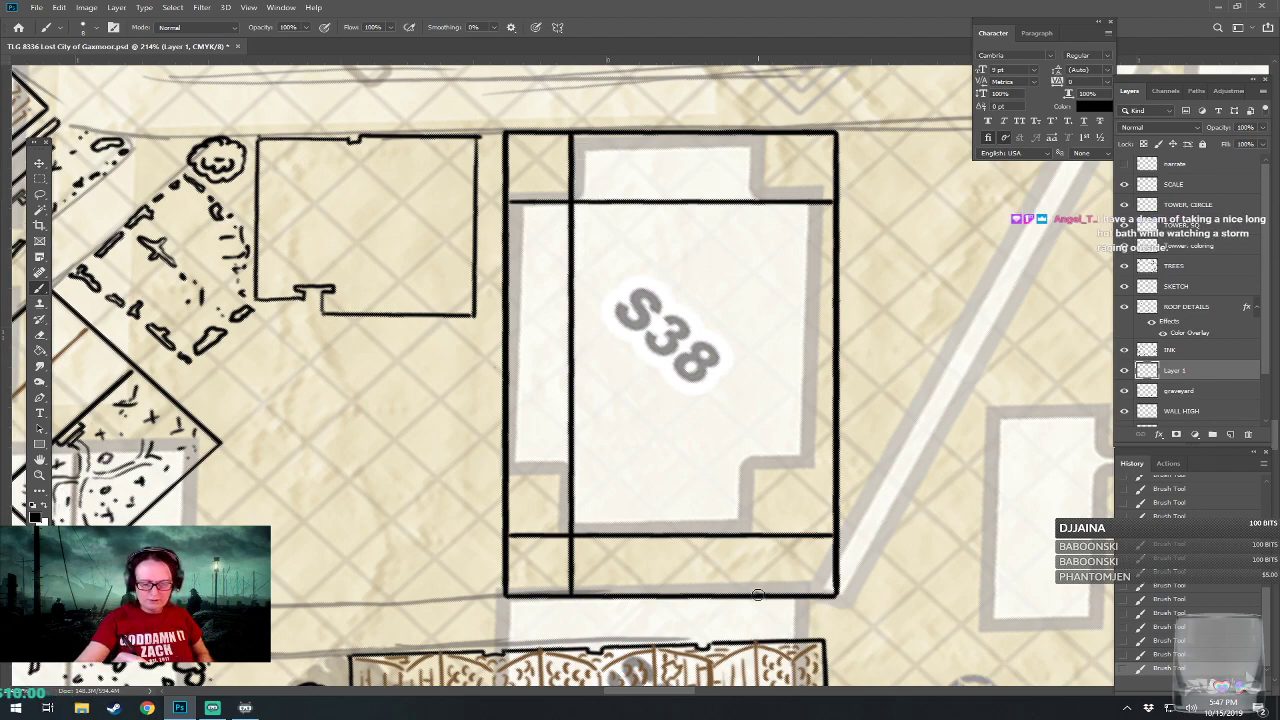
pyautogui.moveTo(762, 596); pyautogui.dragTo(764, 136)
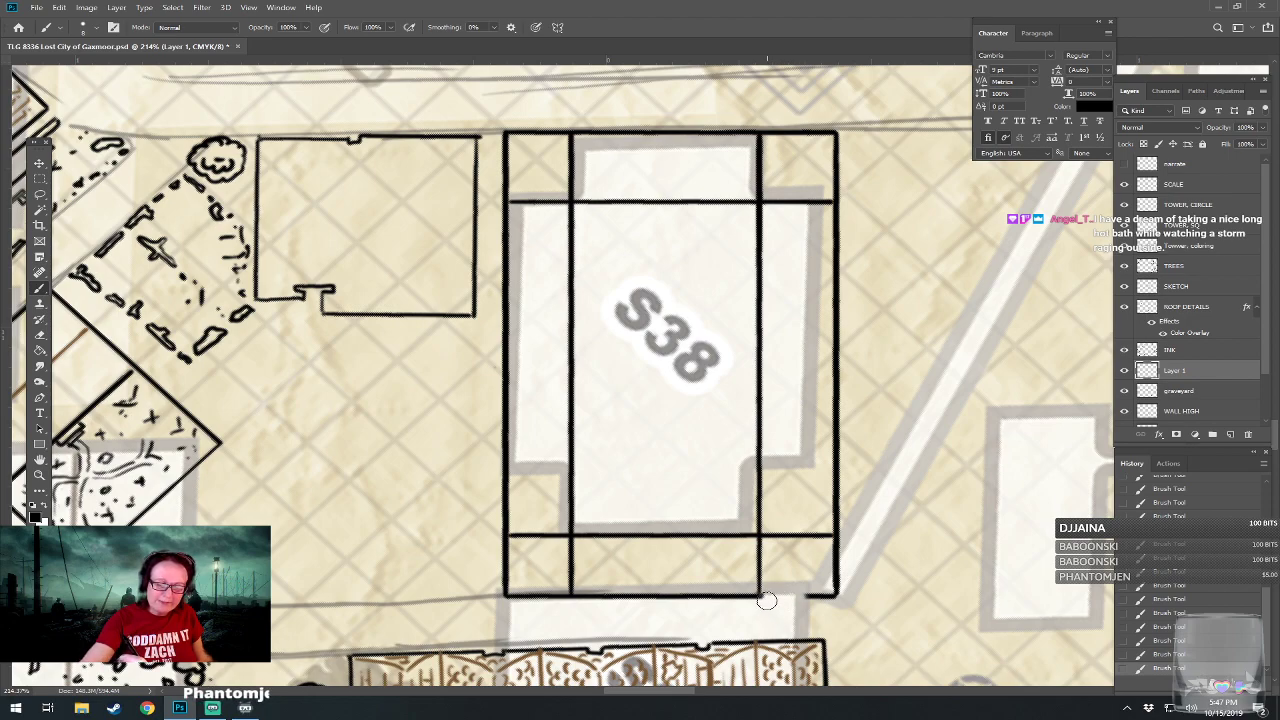
# Erase the outer lines at all four corners of the S38 rectangle, leaving a cross-shaped outline.
pyautogui.moveTo(818, 596)
pyautogui.mouseDown()
pyautogui.moveTo(837, 575)
pyautogui.moveTo(834, 543)
pyautogui.mouseUp()
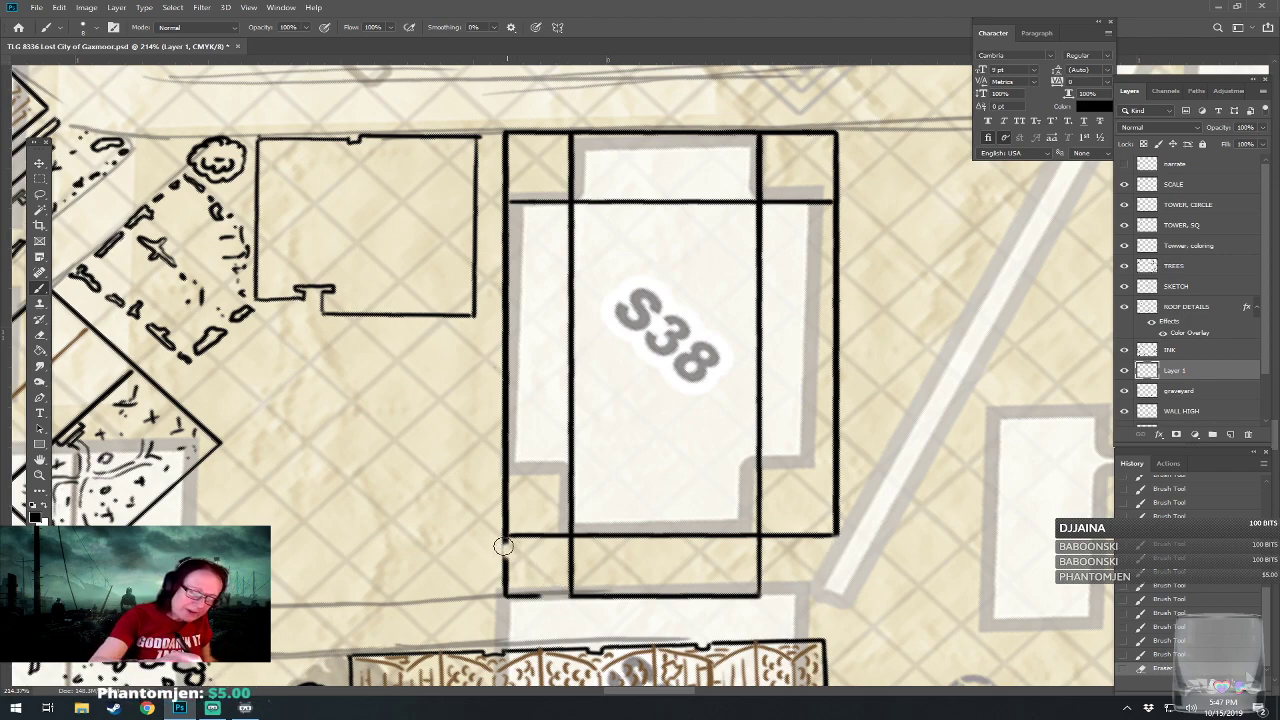
pyautogui.moveTo(503, 560)
pyautogui.mouseDown()
pyautogui.moveTo(540, 600)
pyautogui.moveTo(514, 551)
pyautogui.moveTo(543, 659)
pyautogui.mouseUp()
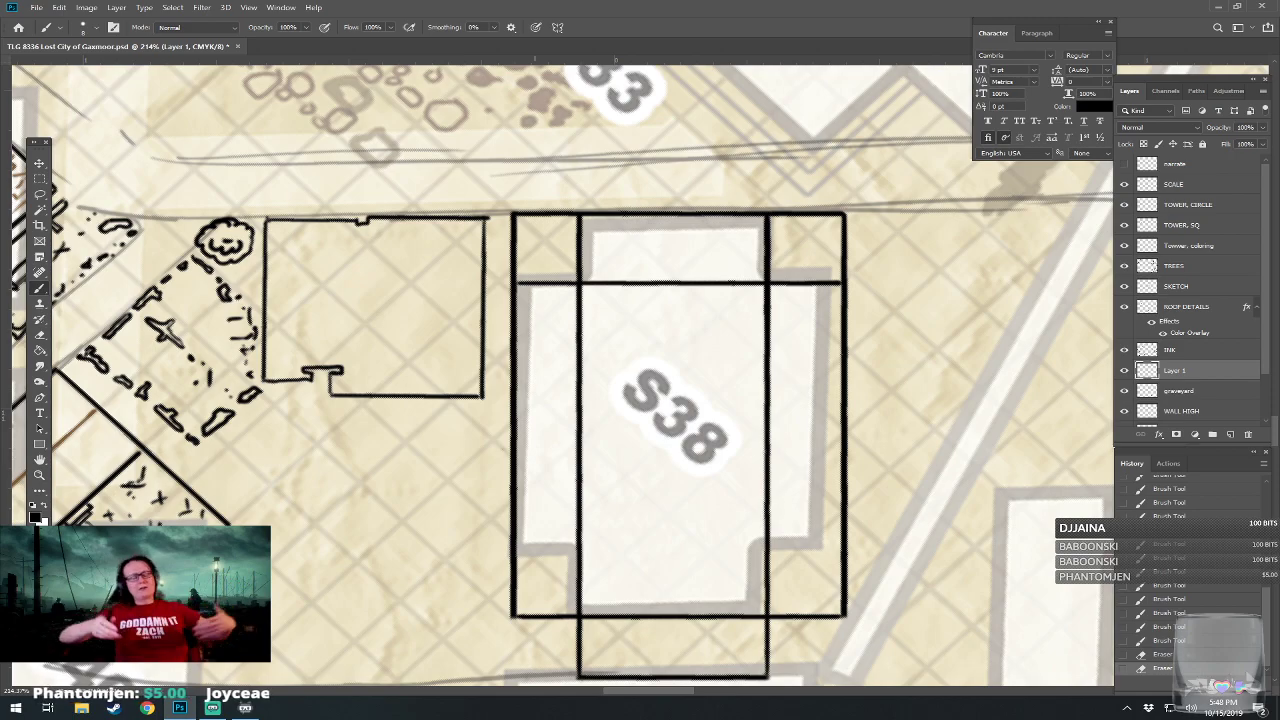
pyautogui.moveTo(535, 420); pyautogui.dragTo(503, 542)
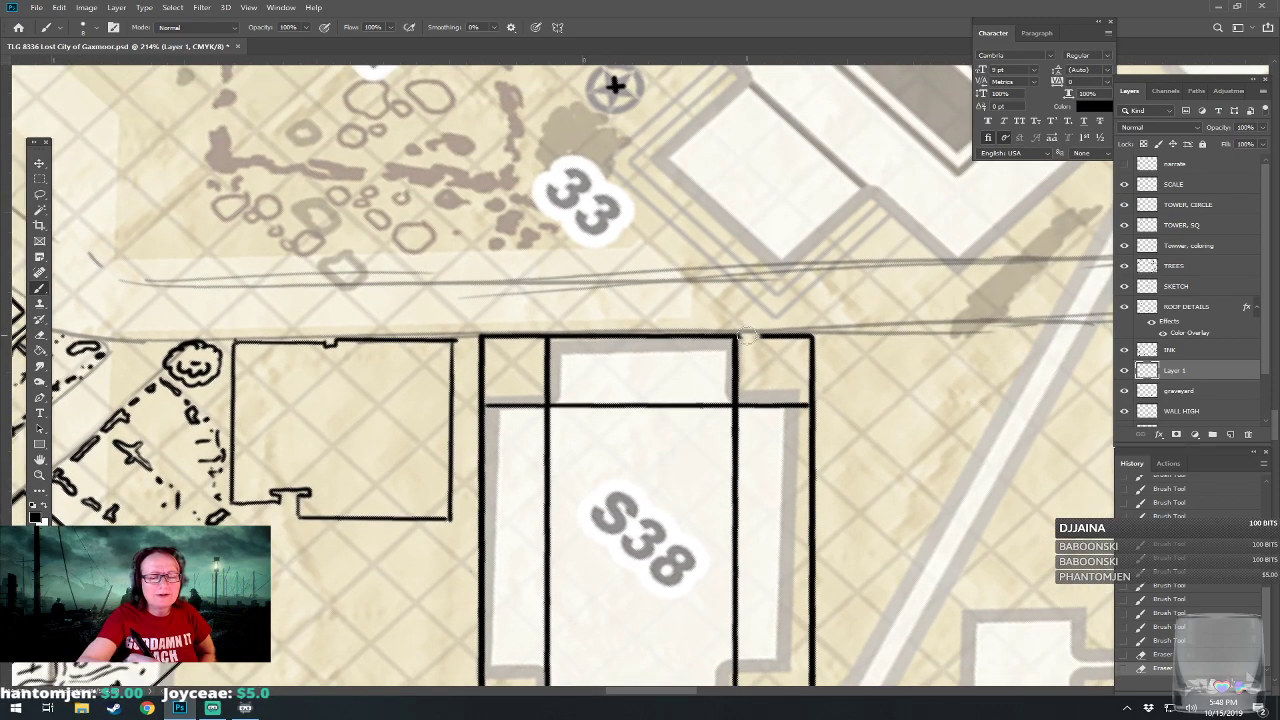
pyautogui.moveTo(748, 336)
pyautogui.mouseDown()
pyautogui.moveTo(816, 338)
pyautogui.moveTo(808, 397)
pyautogui.moveTo(816, 376)
pyautogui.mouseUp()
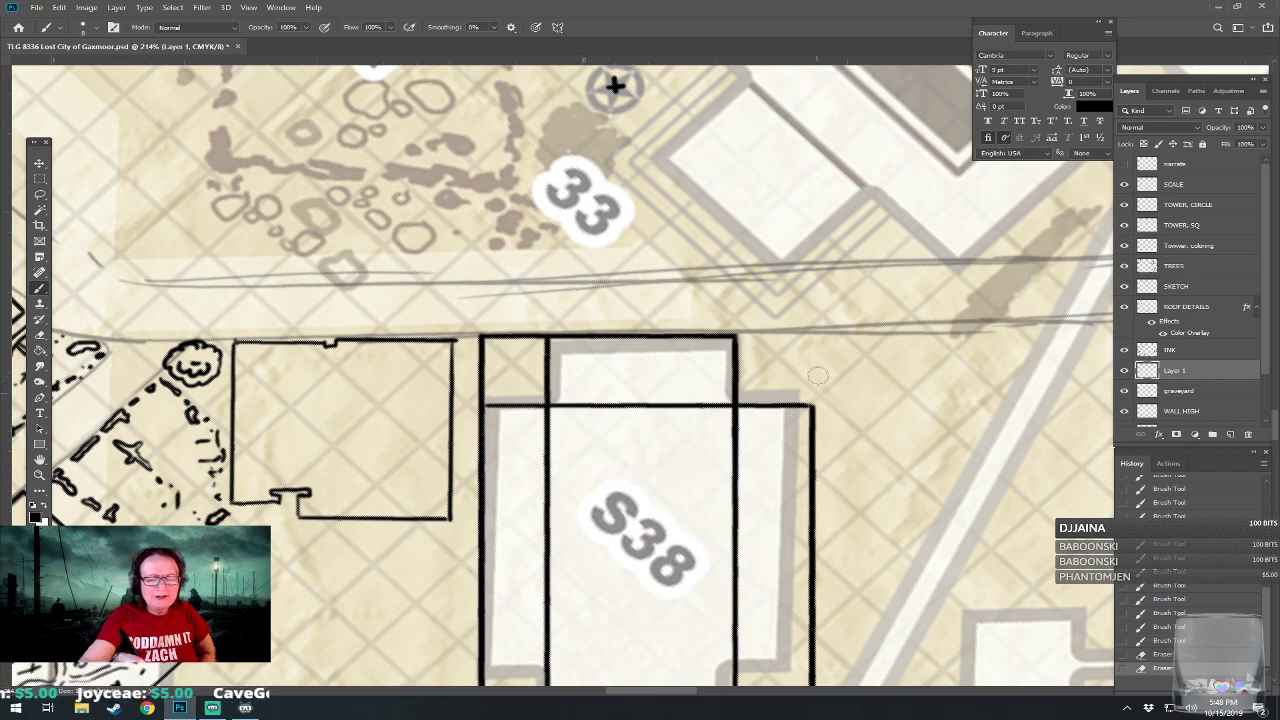
pyautogui.moveTo(482, 348)
pyautogui.mouseDown()
pyautogui.moveTo(484, 394)
pyautogui.moveTo(486, 329)
pyautogui.moveTo(484, 375)
pyautogui.moveTo(501, 342)
pyautogui.moveTo(538, 335)
pyautogui.mouseUp()
pyautogui.moveTo(474, 403); pyautogui.dragTo(484, 396)
pyautogui.moveTo(476, 477)
pyautogui.mouseDown()
pyautogui.moveTo(511, 203)
pyautogui.moveTo(496, 324)
pyautogui.moveTo(505, 283)
pyautogui.mouseUp()
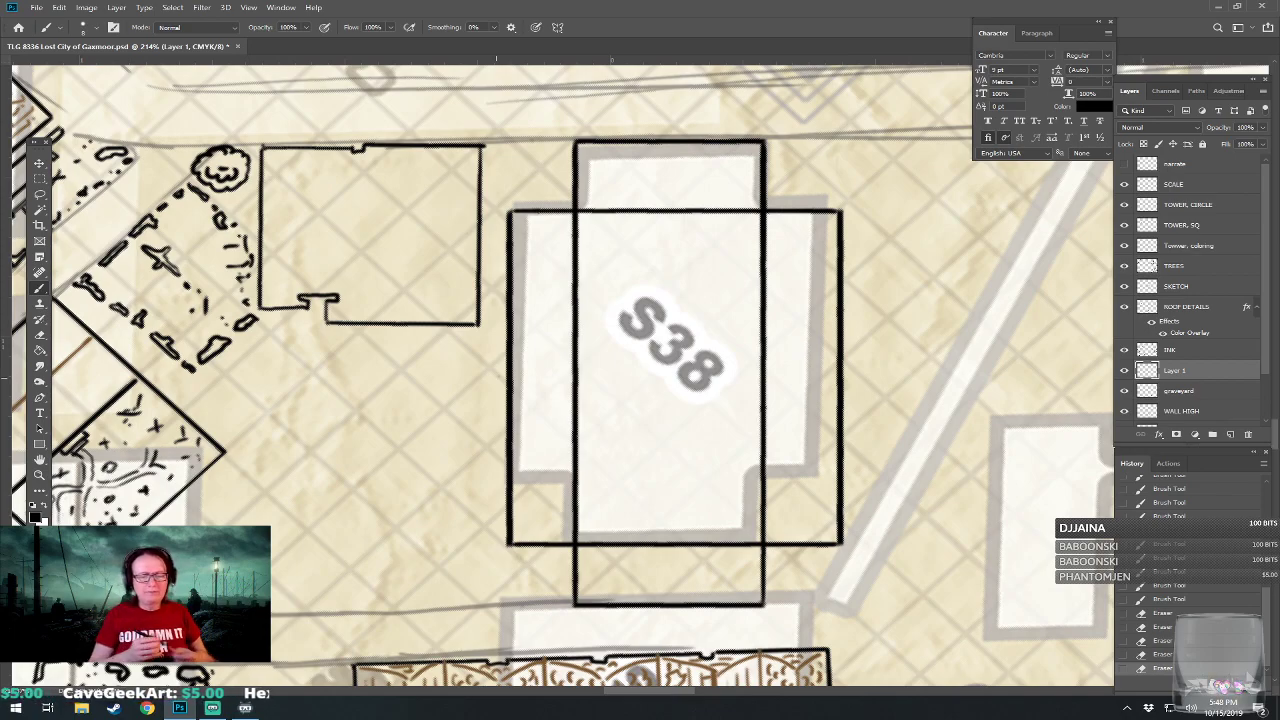
# With a smaller brush on a new layer above the outline, draw five thin vertical lines down S38's left-hand wing.
pyautogui.moveTo(496, 378)
pyautogui.mouseDown()
pyautogui.moveTo(500, 336)
pyautogui.moveTo(508, 390)
pyautogui.mouseUp()
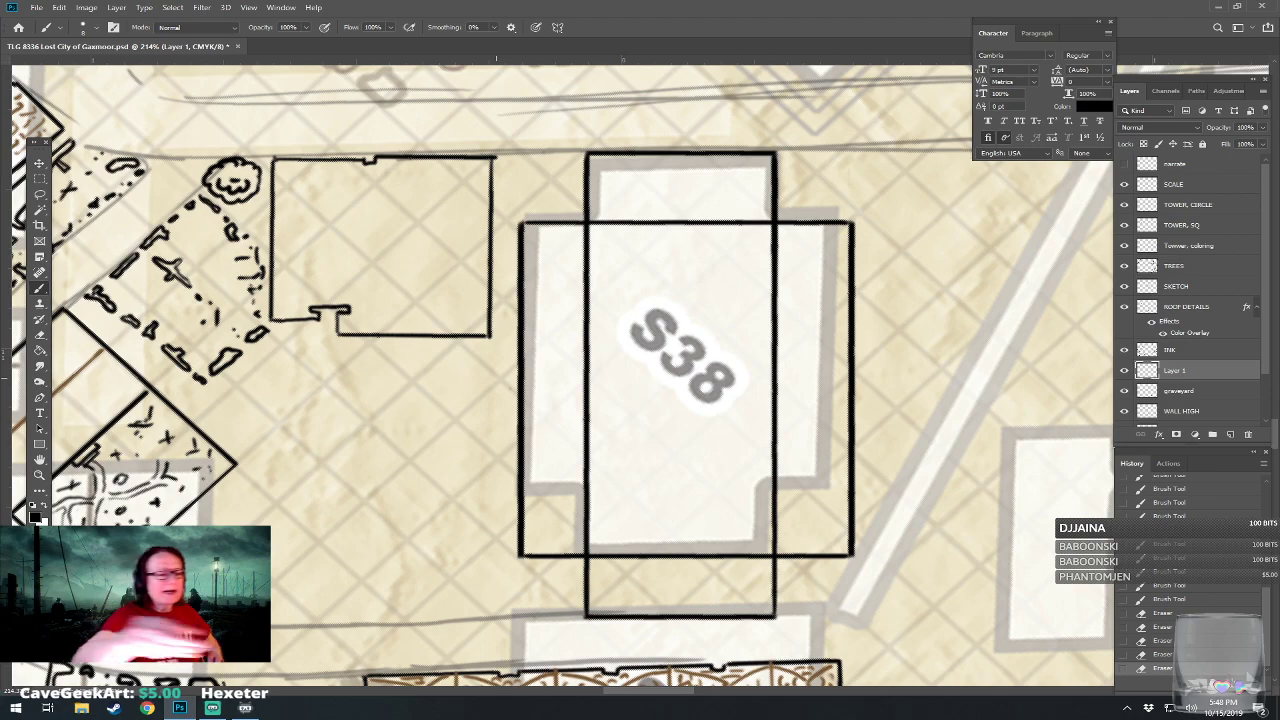
pyautogui.click(95, 29)
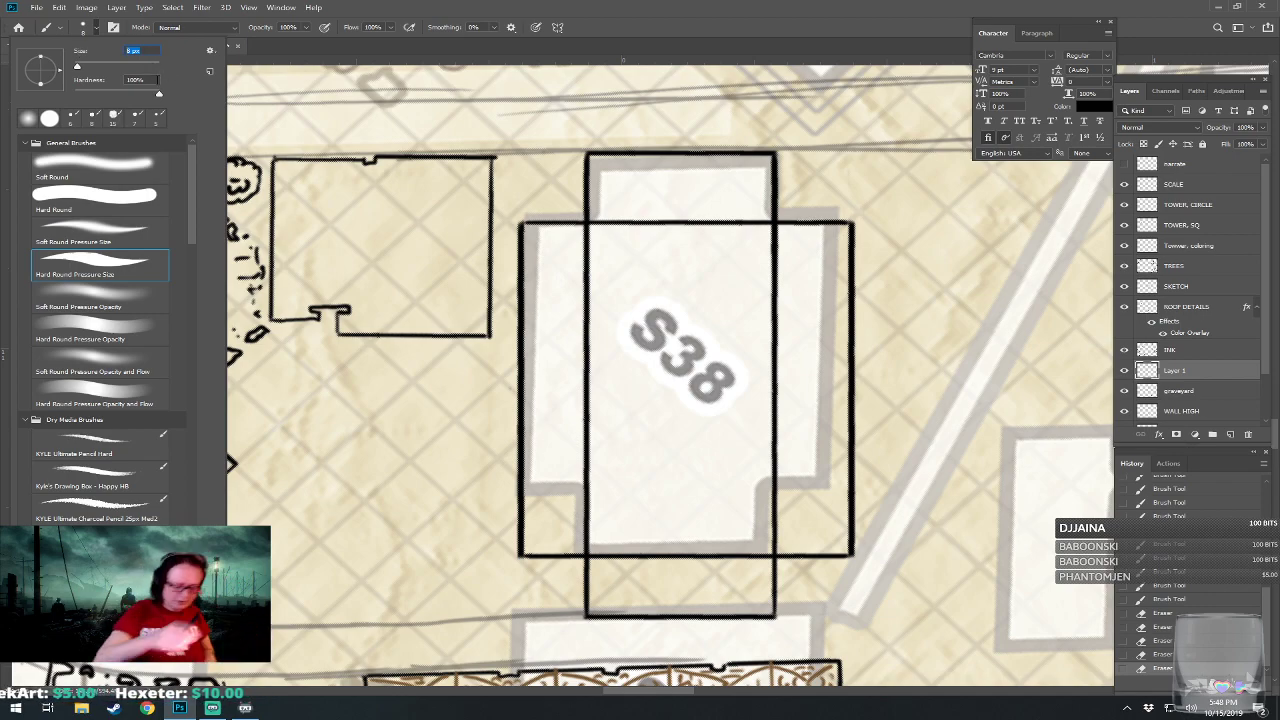
pyautogui.press('Return')
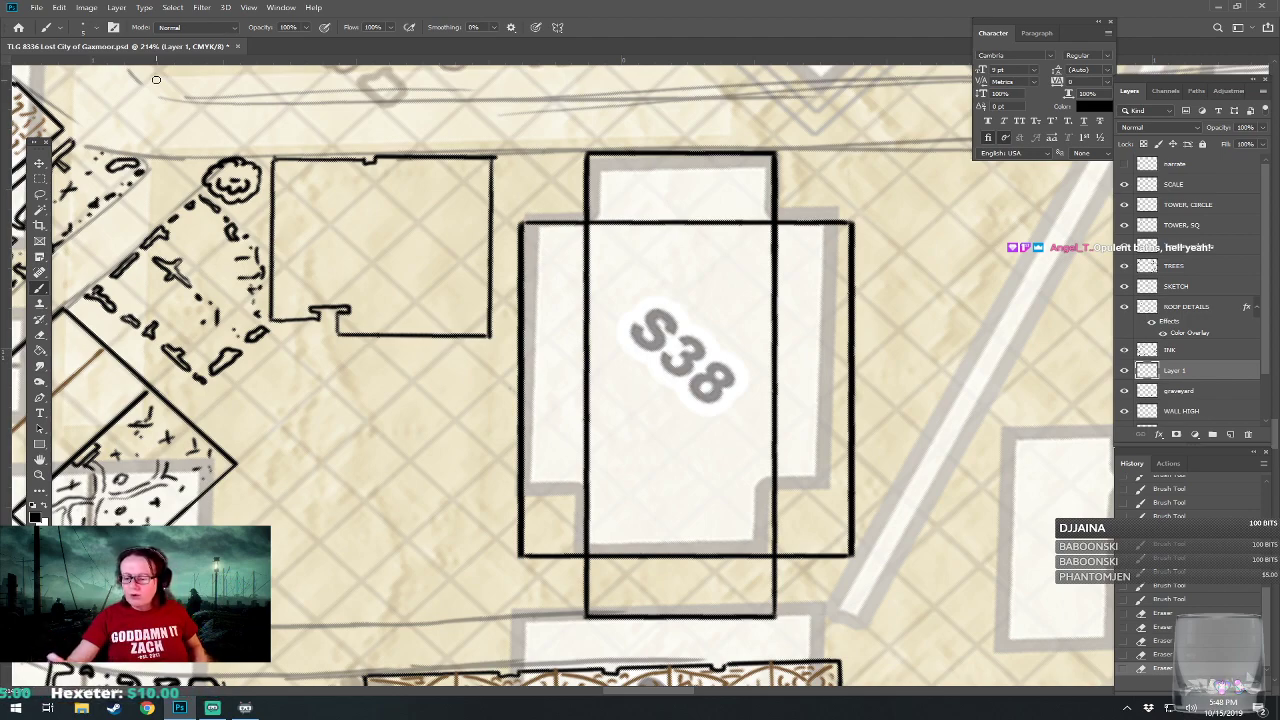
pyautogui.click(1229, 435)
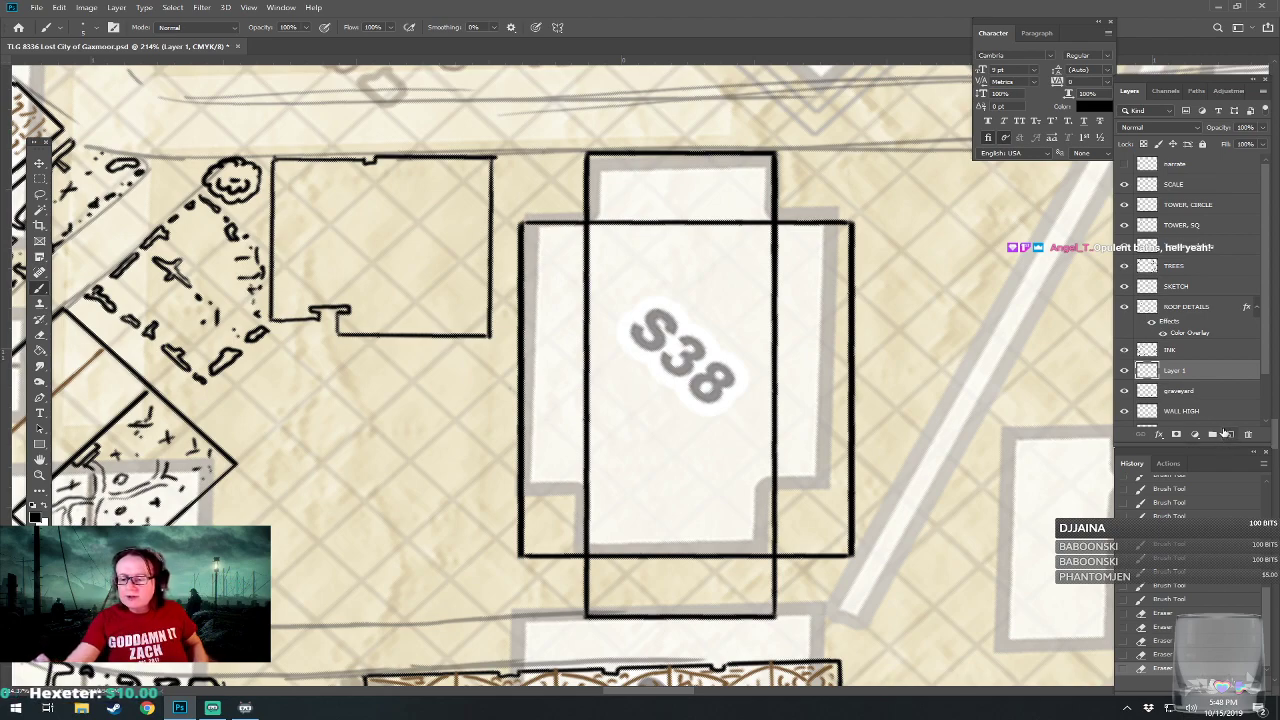
pyautogui.click(553, 554)
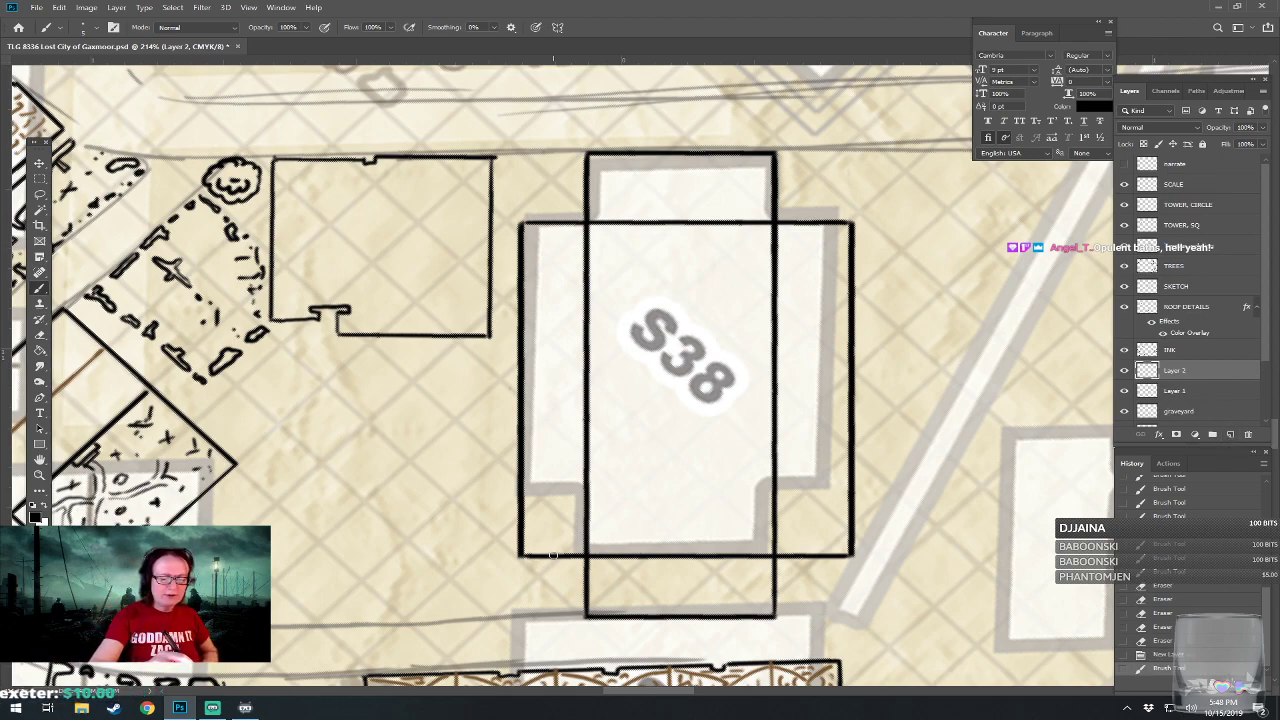
pyautogui.moveTo(553, 556); pyautogui.dragTo(553, 225)
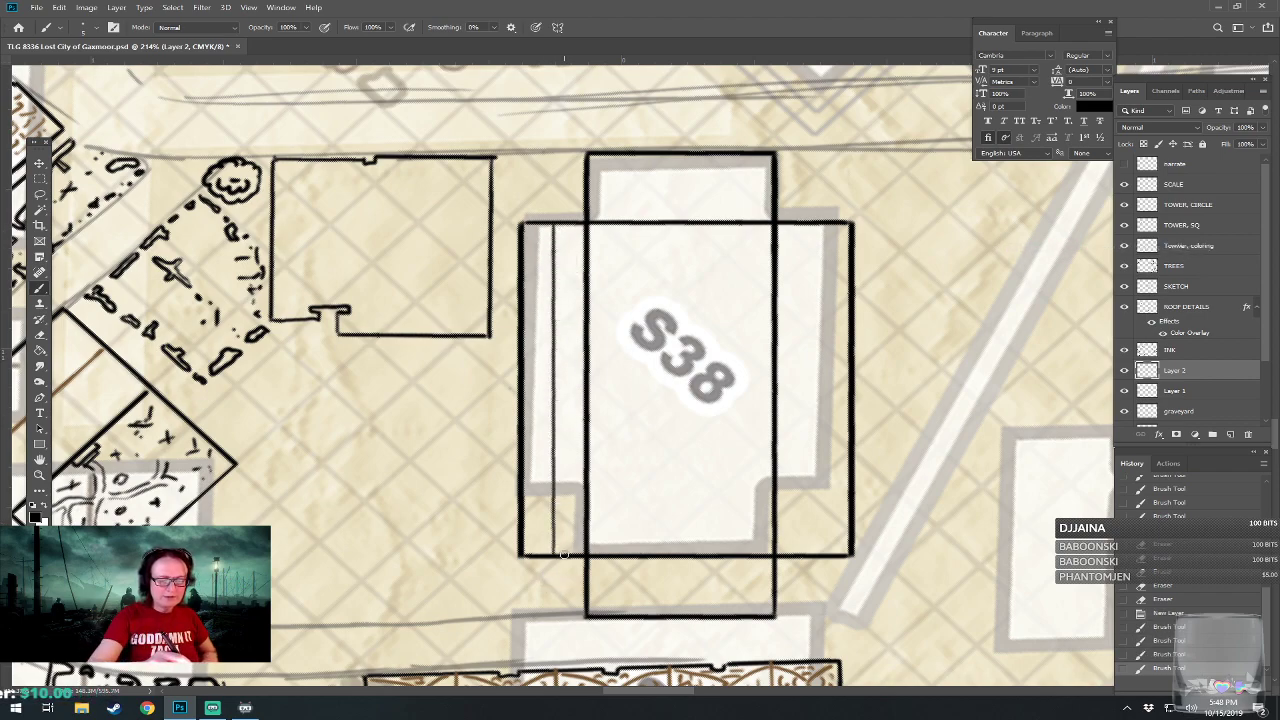
pyautogui.moveTo(566, 556); pyautogui.dragTo(564, 225)
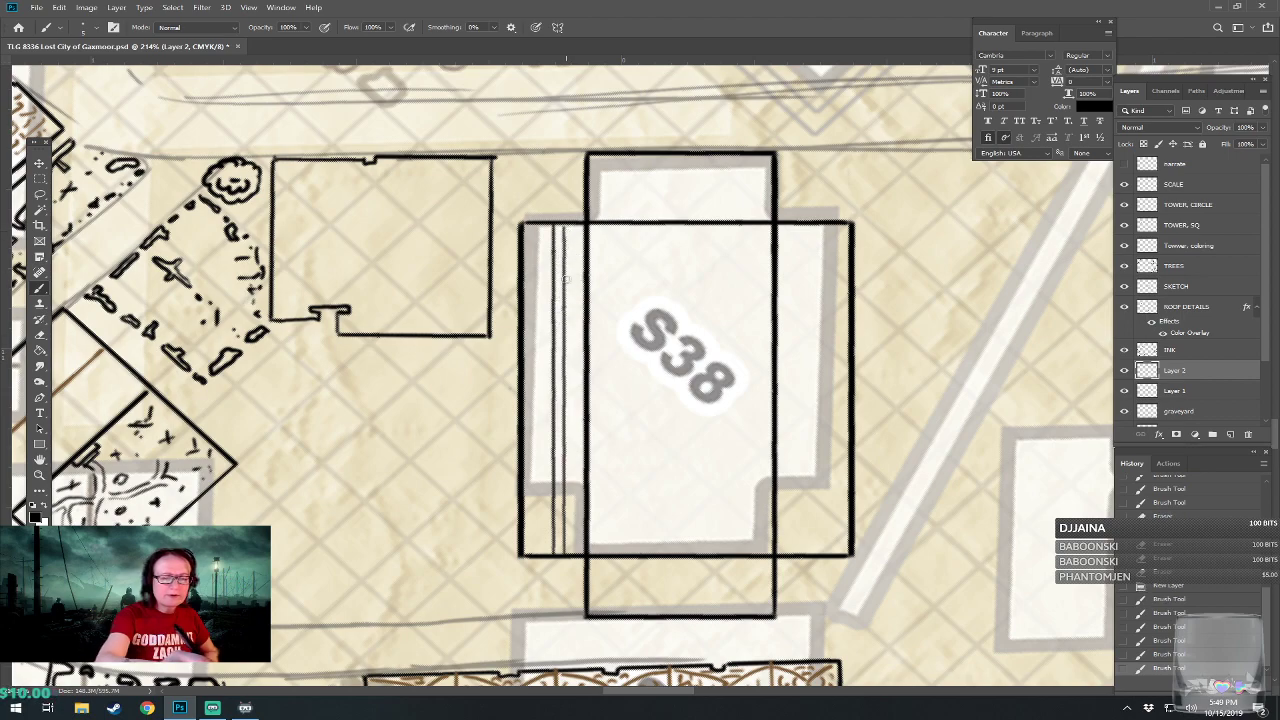
pyautogui.moveTo(574, 553); pyautogui.dragTo(577, 226)
pyautogui.moveTo(545, 555); pyautogui.dragTo(544, 228)
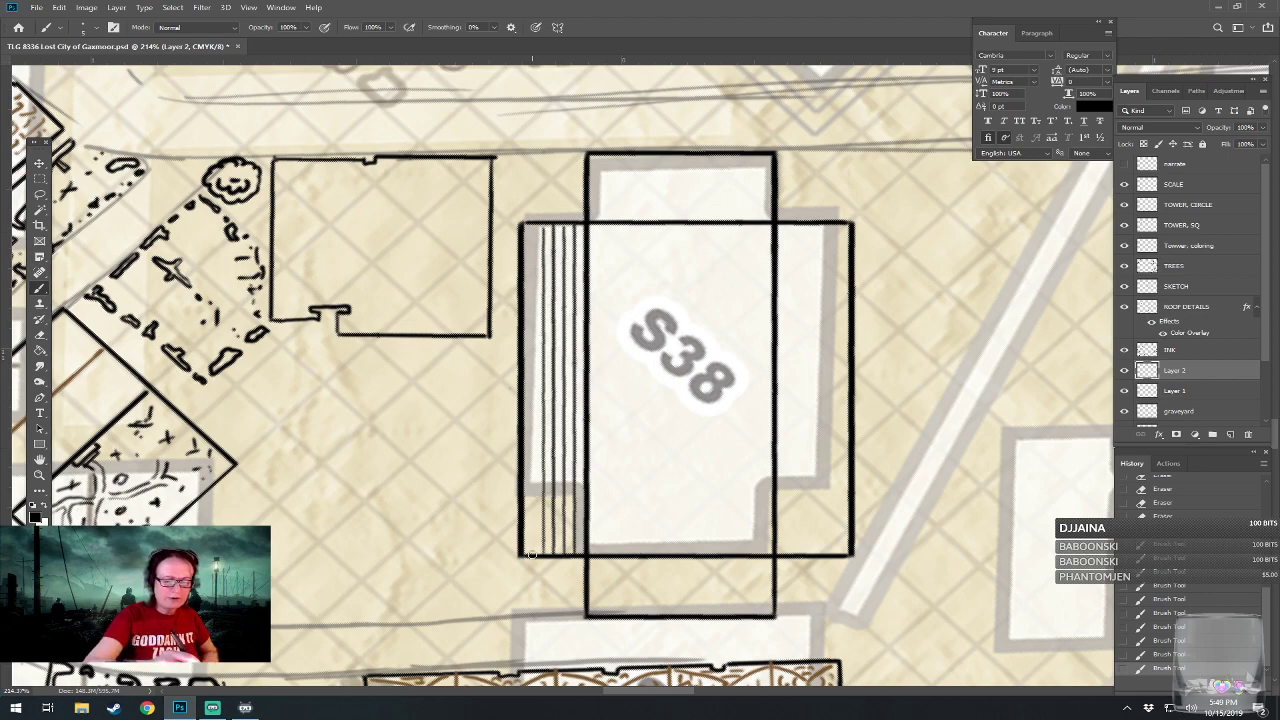
pyautogui.moveTo(535, 528); pyautogui.dragTo(536, 229)
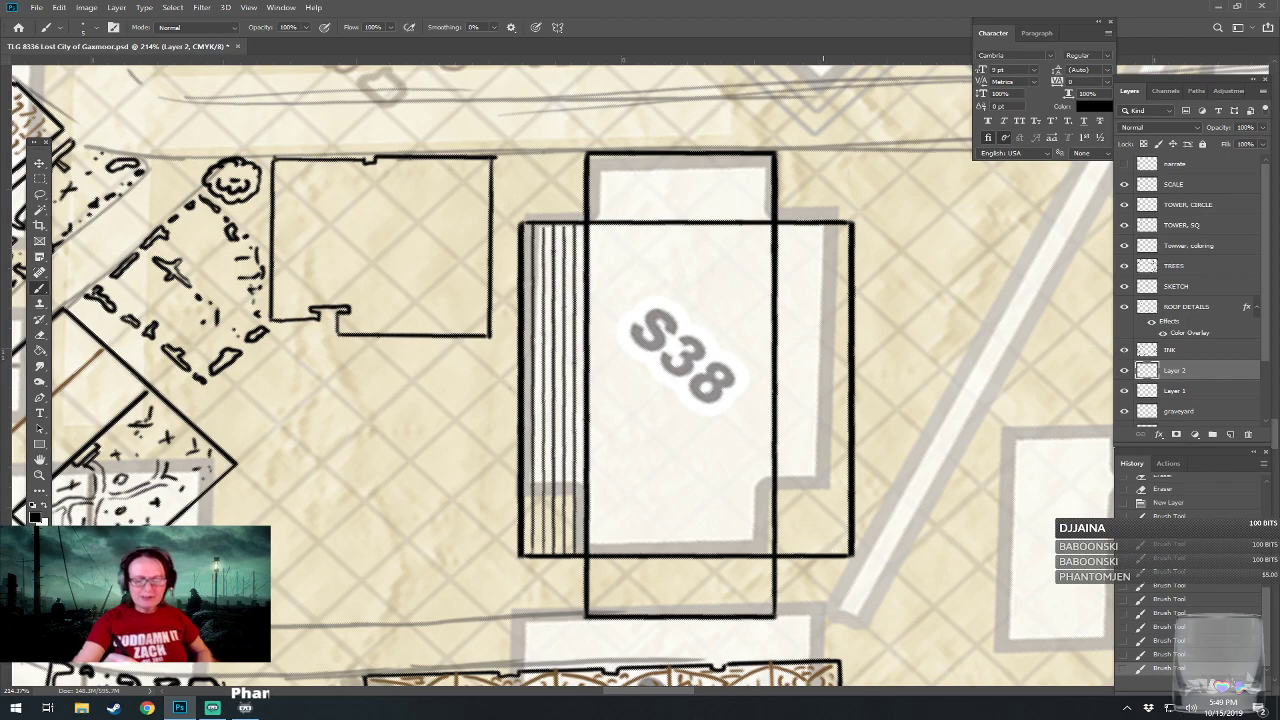
# Draw five thin, evenly spaced vertical lines down S38's right-hand wing and save the file.
pyautogui.moveTo(814, 556); pyautogui.dragTo(830, 231)
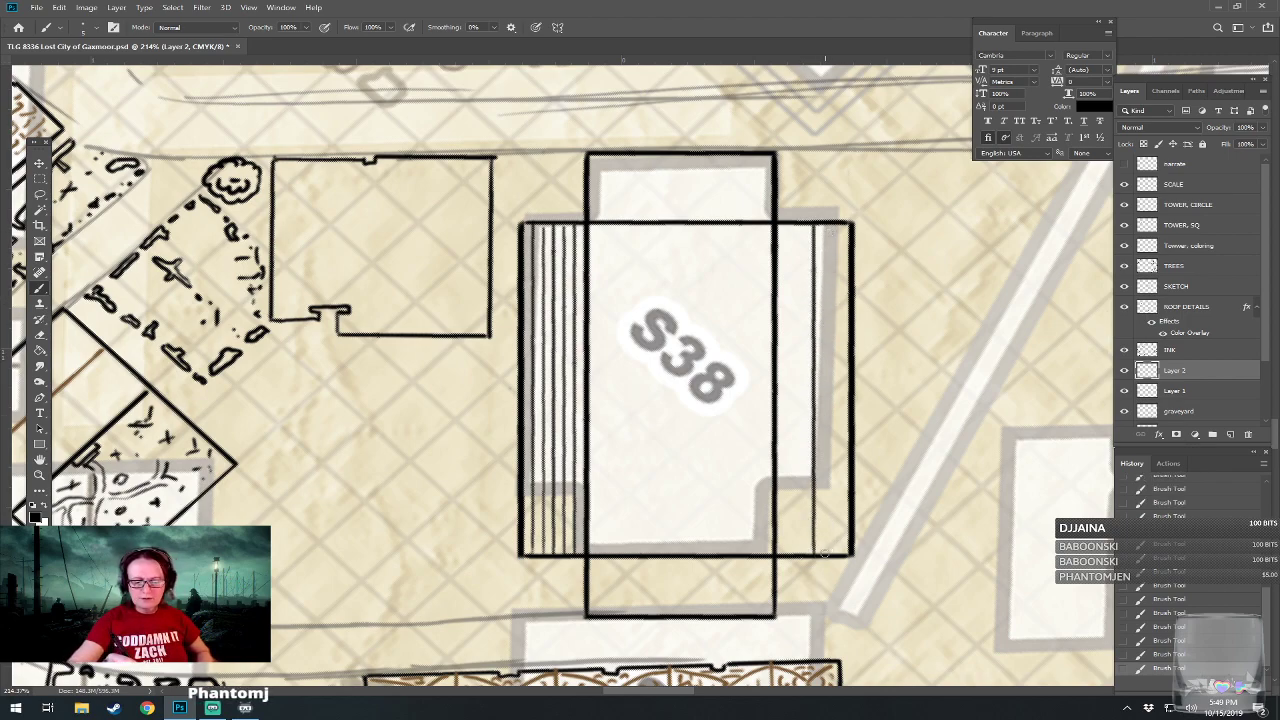
pyautogui.moveTo(825, 553)
pyautogui.mouseDown()
pyautogui.moveTo(828, 240)
pyautogui.moveTo(827, 263)
pyautogui.mouseUp()
pyautogui.moveTo(836, 556)
pyautogui.mouseDown()
pyautogui.moveTo(826, 363)
pyautogui.moveTo(837, 266)
pyautogui.moveTo(826, 258)
pyautogui.mouseUp()
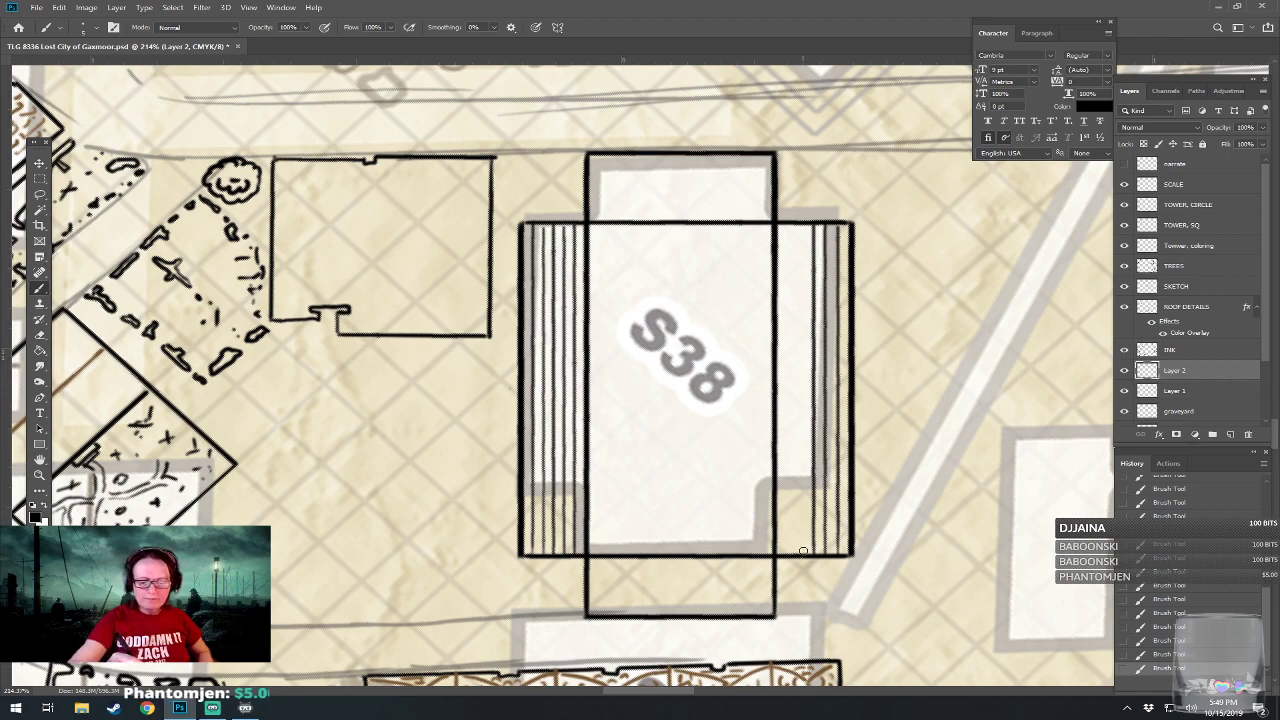
pyautogui.moveTo(801, 553)
pyautogui.mouseDown()
pyautogui.moveTo(804, 225)
pyautogui.moveTo(805, 258)
pyautogui.mouseUp()
pyautogui.moveTo(792, 556)
pyautogui.mouseDown()
pyautogui.moveTo(783, 397)
pyautogui.moveTo(797, 237)
pyautogui.mouseUp()
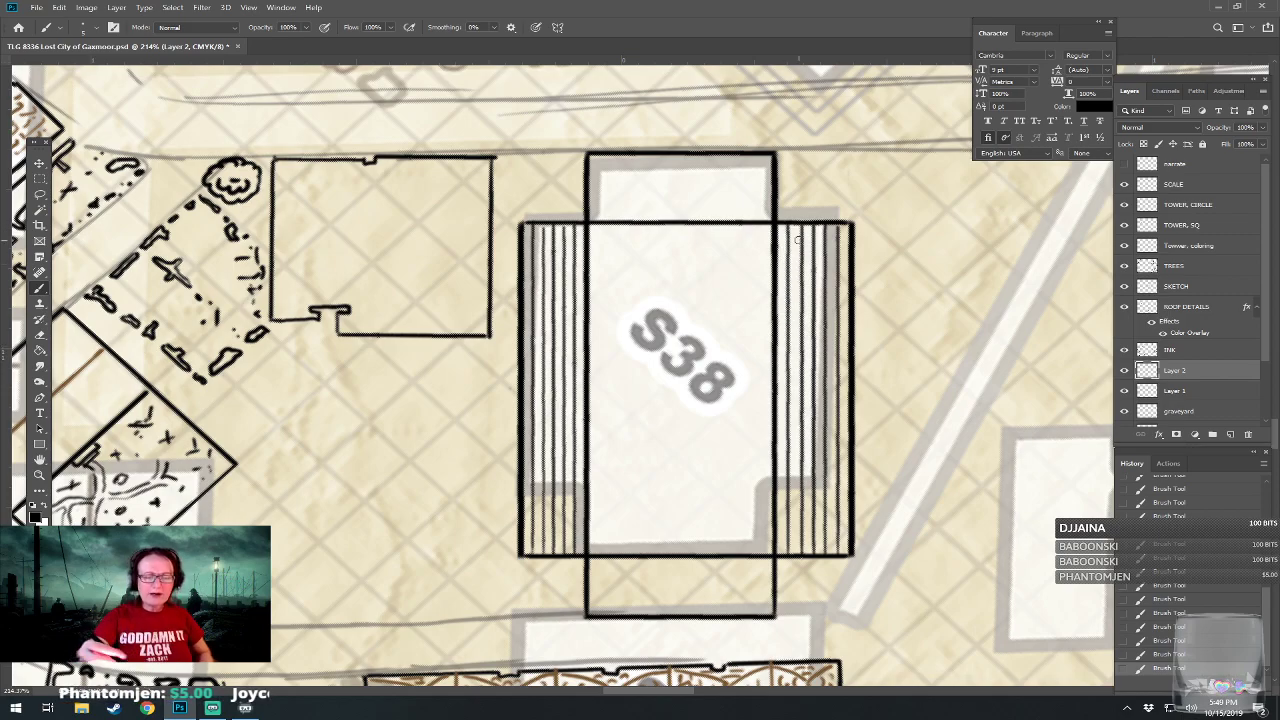
pyautogui.hotkey('ctrl', 's')
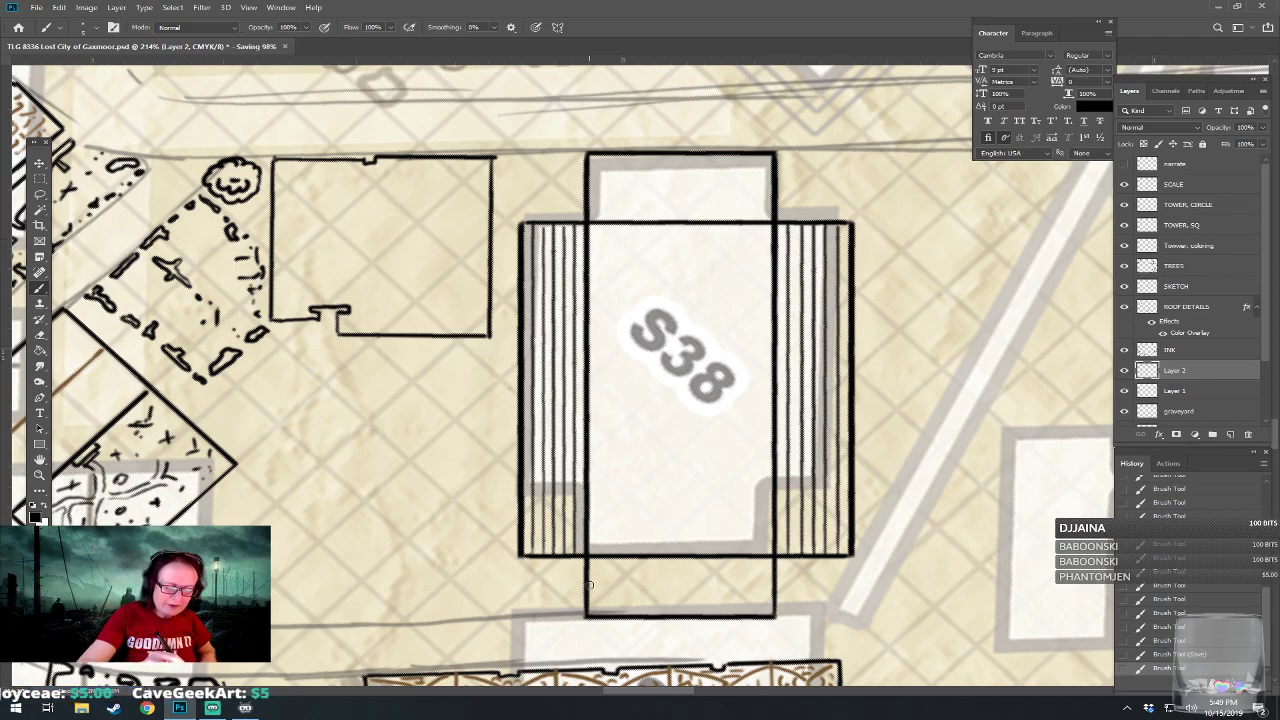
# Draw five thin, evenly spaced horizontal lines across S38's lower wing.
pyautogui.moveTo(590, 583); pyautogui.dragTo(774, 585)
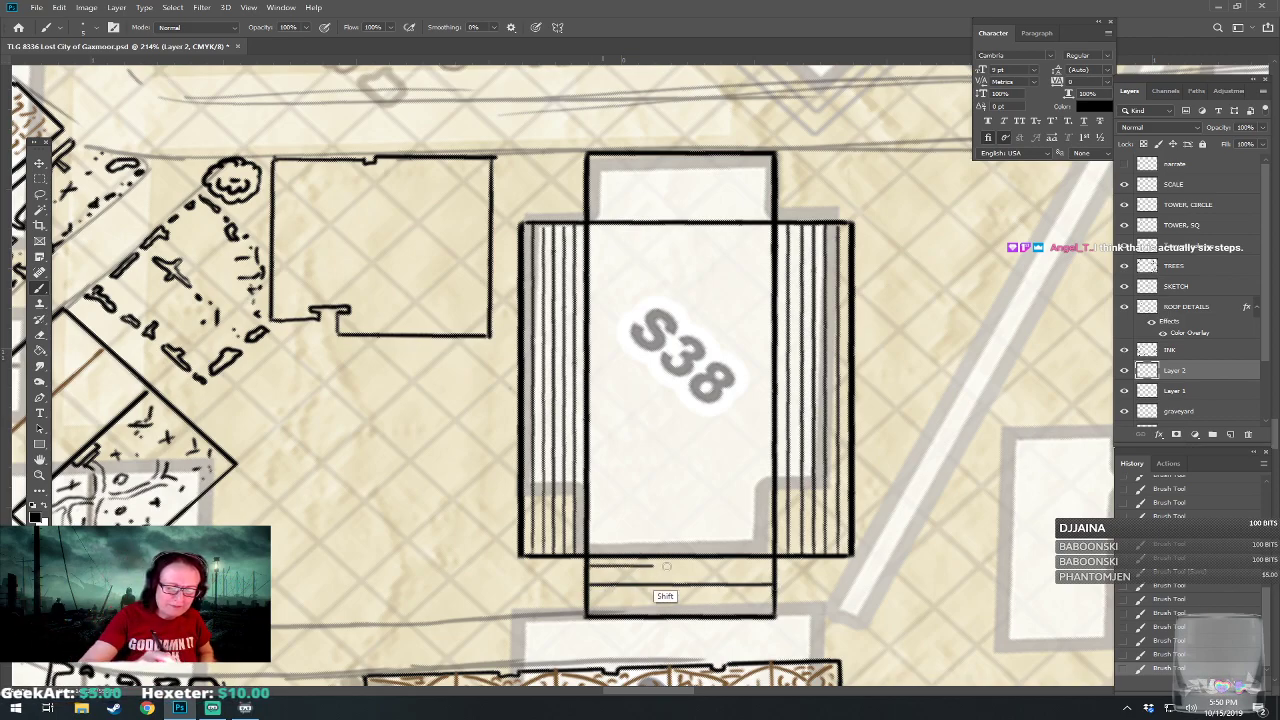
pyautogui.moveTo(588, 573); pyautogui.dragTo(770, 573)
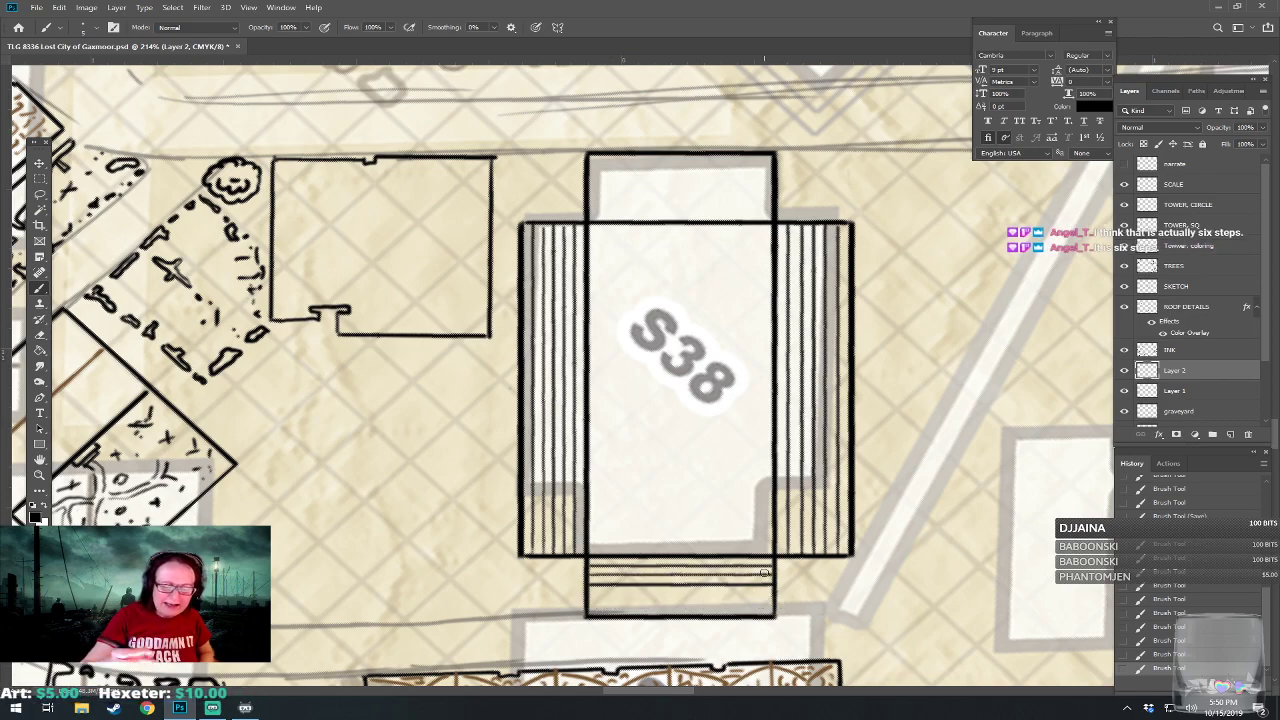
pyautogui.moveTo(590, 594); pyautogui.dragTo(766, 594)
pyautogui.moveTo(588, 605); pyautogui.dragTo(778, 602)
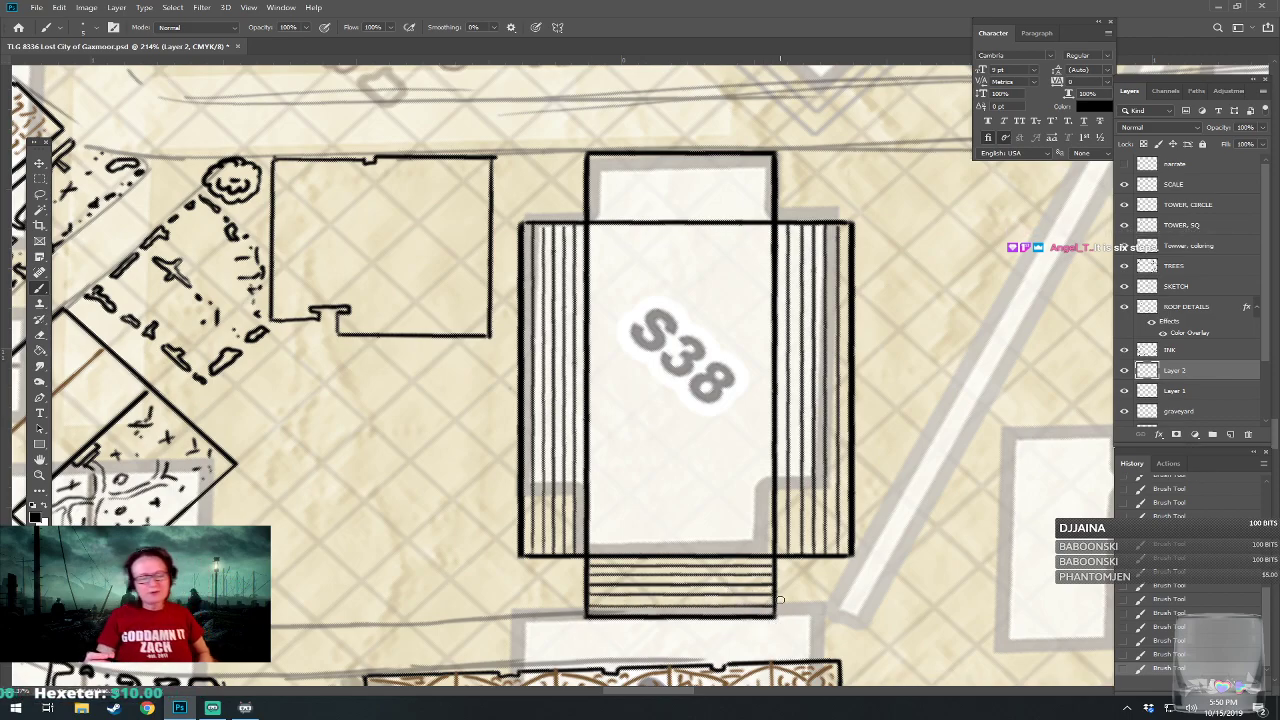
# Draw five thin, evenly spaced horizontal lines across S38's upper wing.
pyautogui.scroll(5, 730, 380)
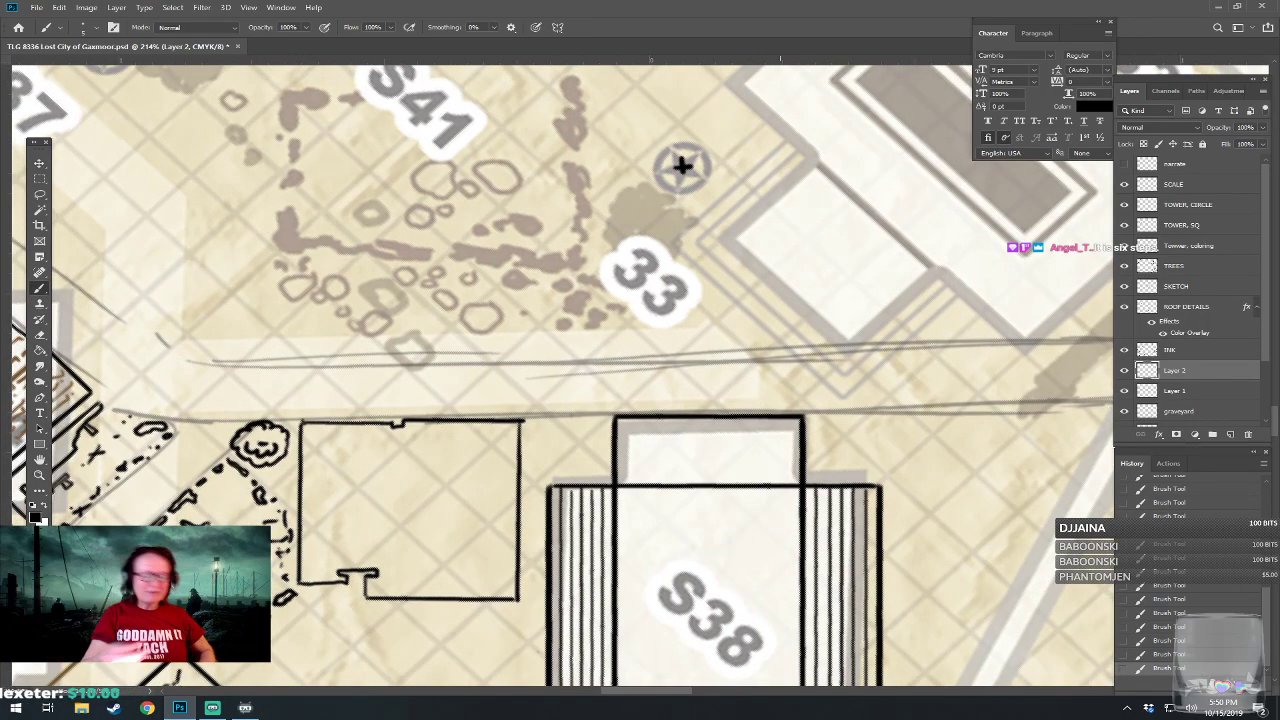
pyautogui.moveTo(618, 453); pyautogui.dragTo(800, 452)
pyautogui.moveTo(618, 443); pyautogui.dragTo(788, 442)
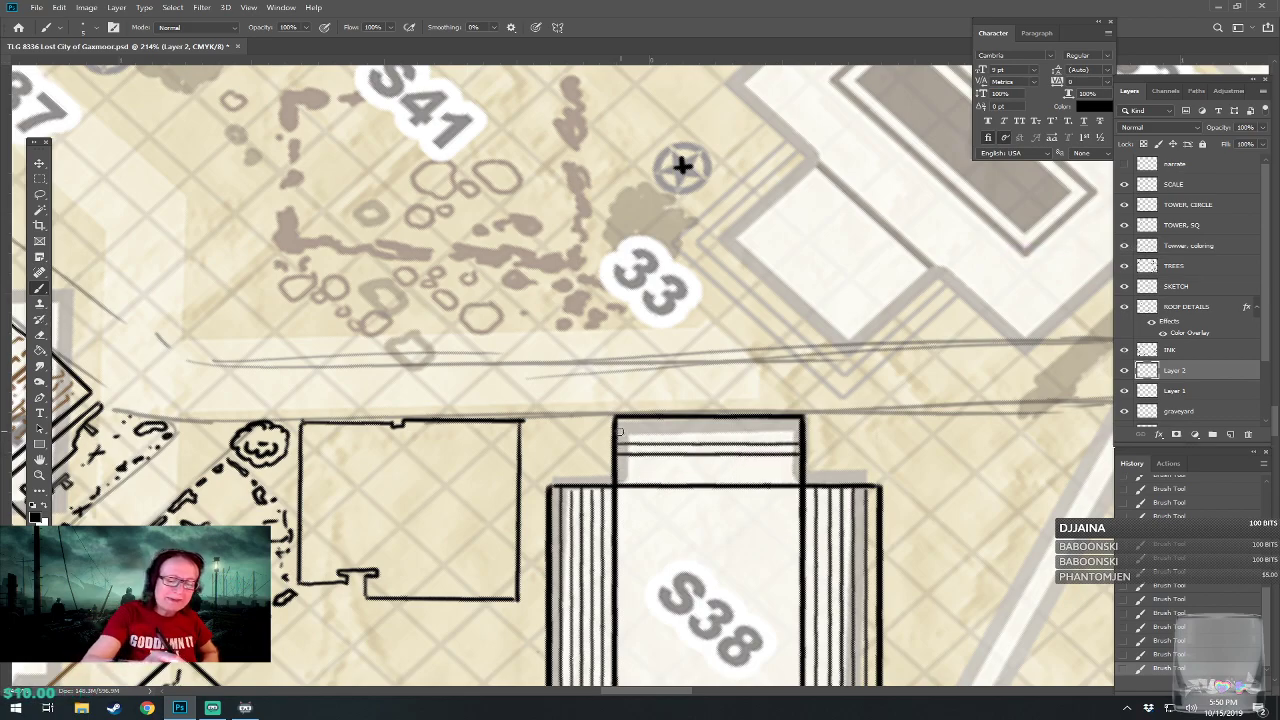
pyautogui.moveTo(618, 432); pyautogui.dragTo(801, 432)
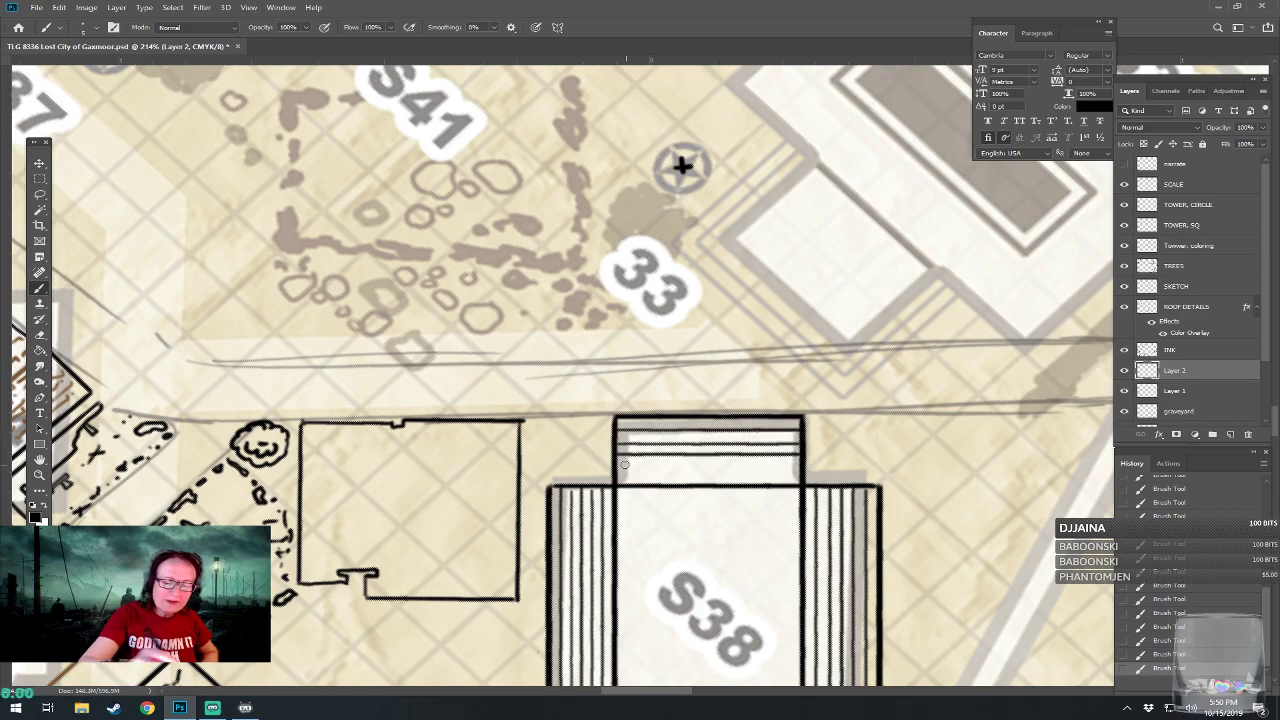
pyautogui.moveTo(617, 467); pyautogui.dragTo(803, 467)
pyautogui.moveTo(617, 476); pyautogui.dragTo(800, 476)
pyautogui.scroll(-5, 620, 375)
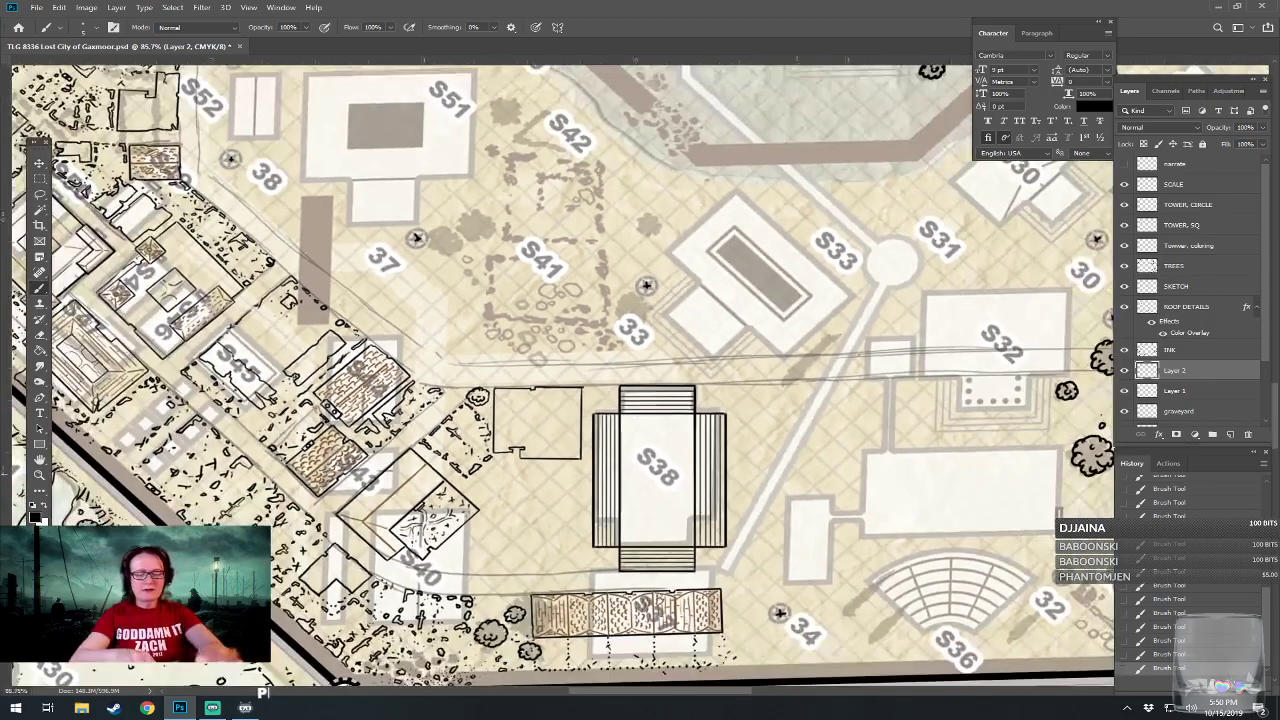
# On a new layer above the wing lines, draw a thin, upright black rectangle inside S38's central block, enclosing the S38 label.
pyautogui.scroll(2, 640, 400)
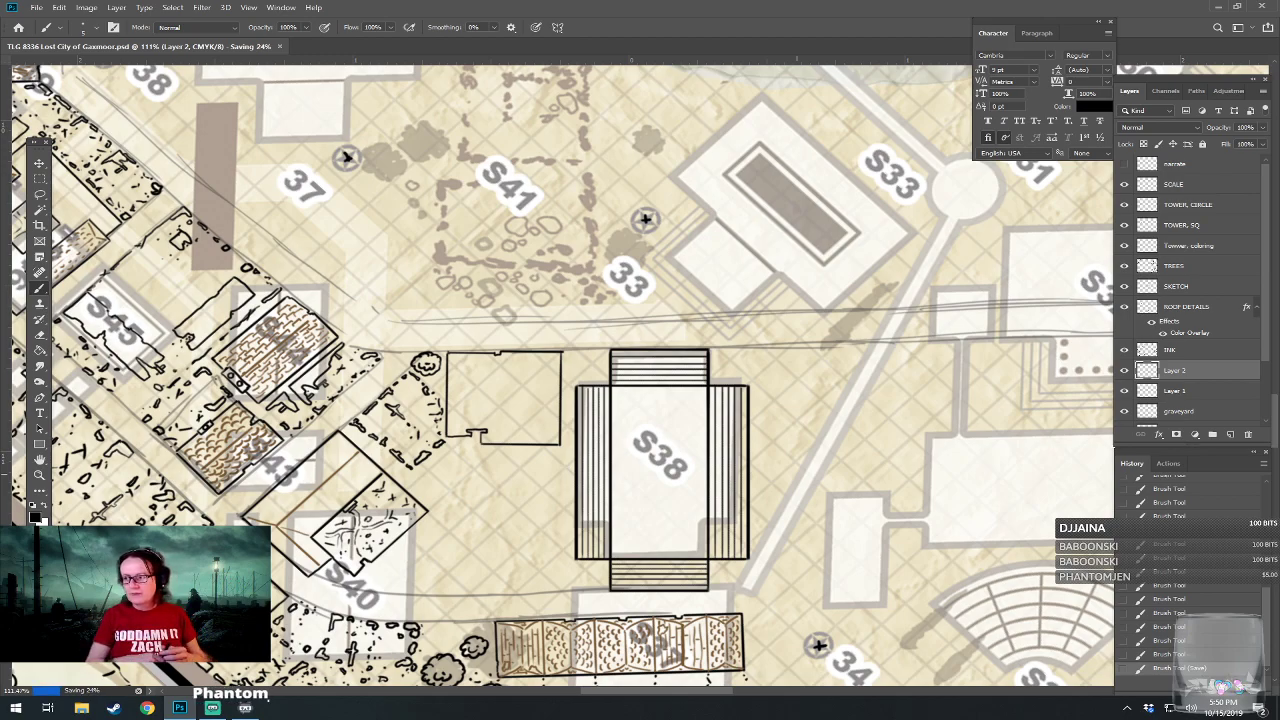
pyautogui.scroll(3, 611, 548)
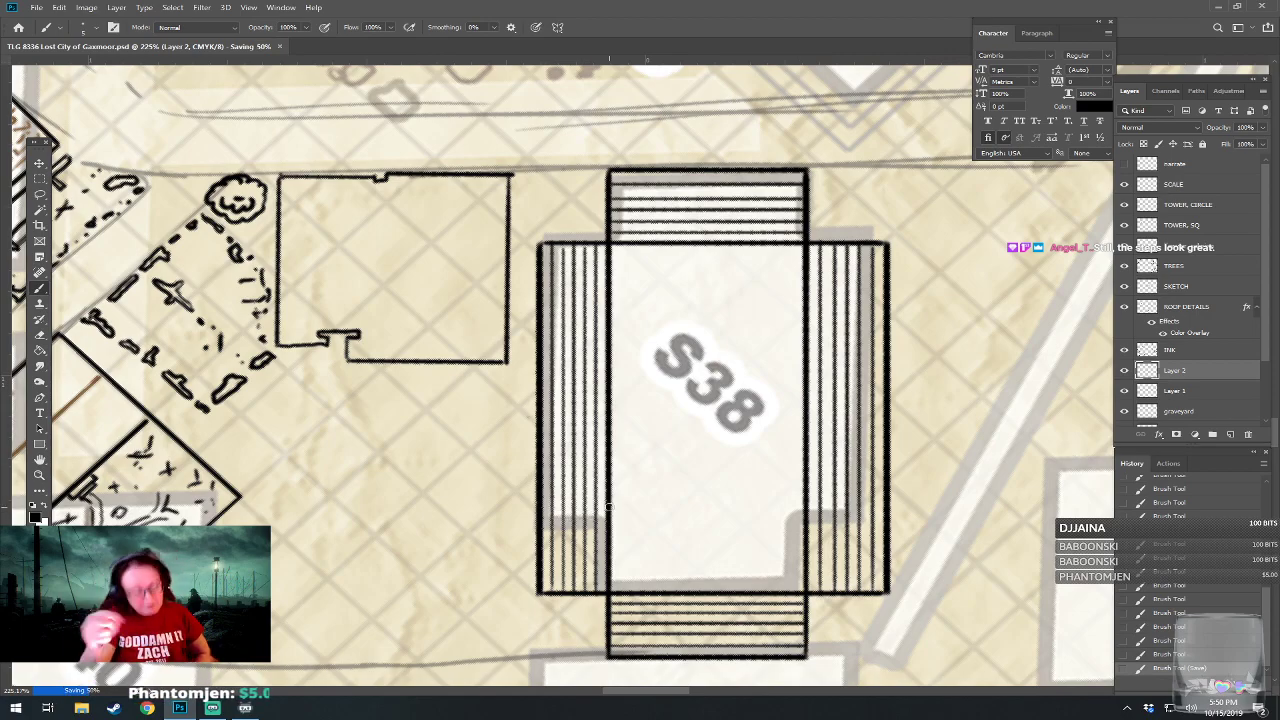
pyautogui.scroll(-1, 609, 507)
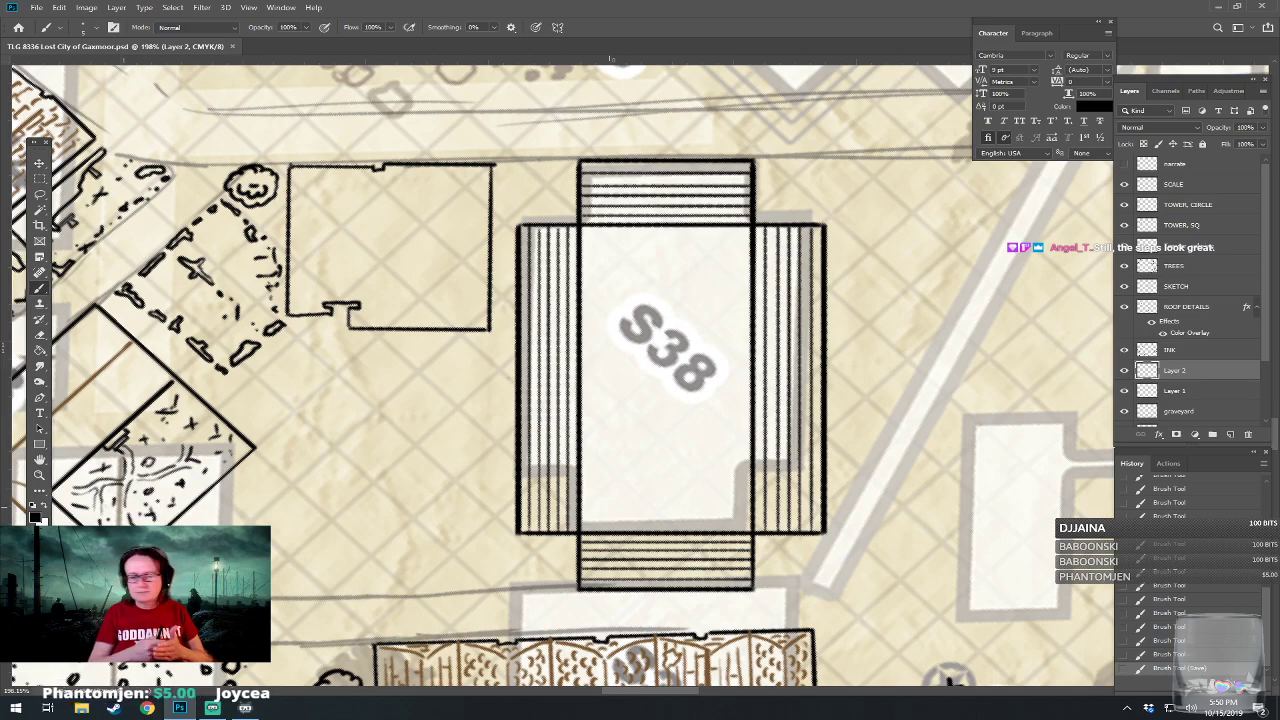
pyautogui.scroll(1, 560, 370)
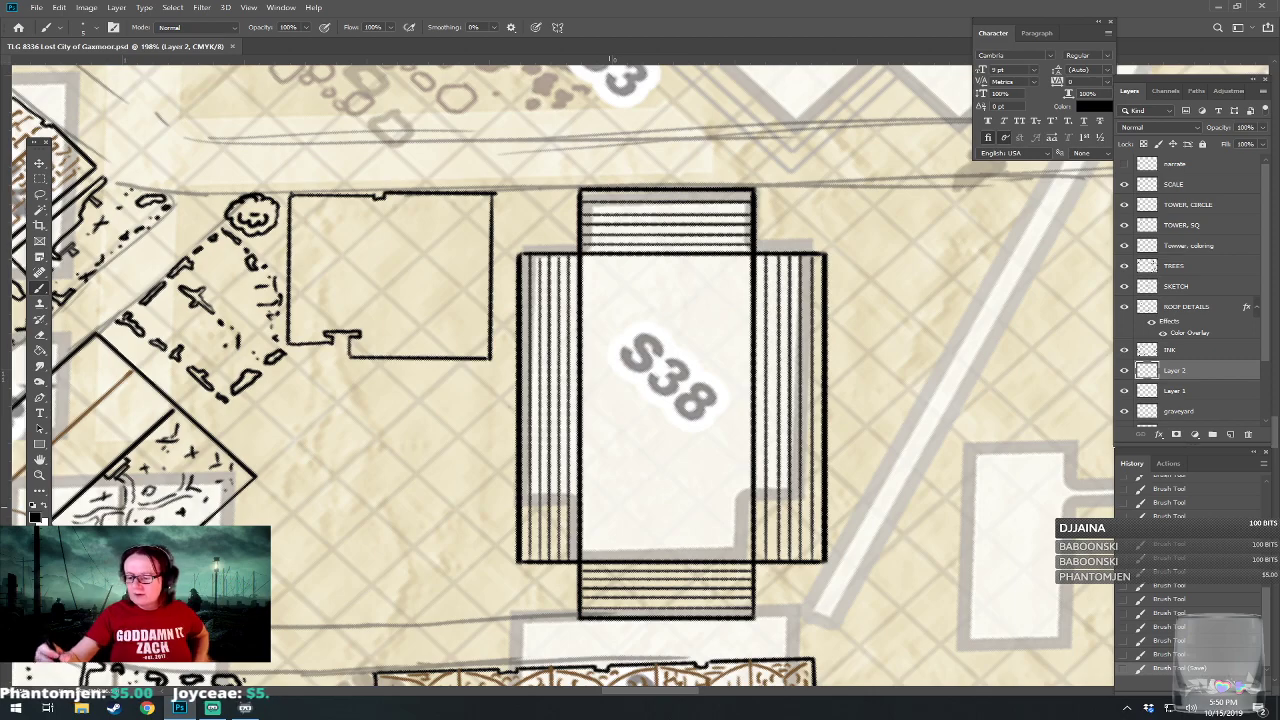
pyautogui.click(1230, 435)
pyautogui.hotkey('ctrl', 's')
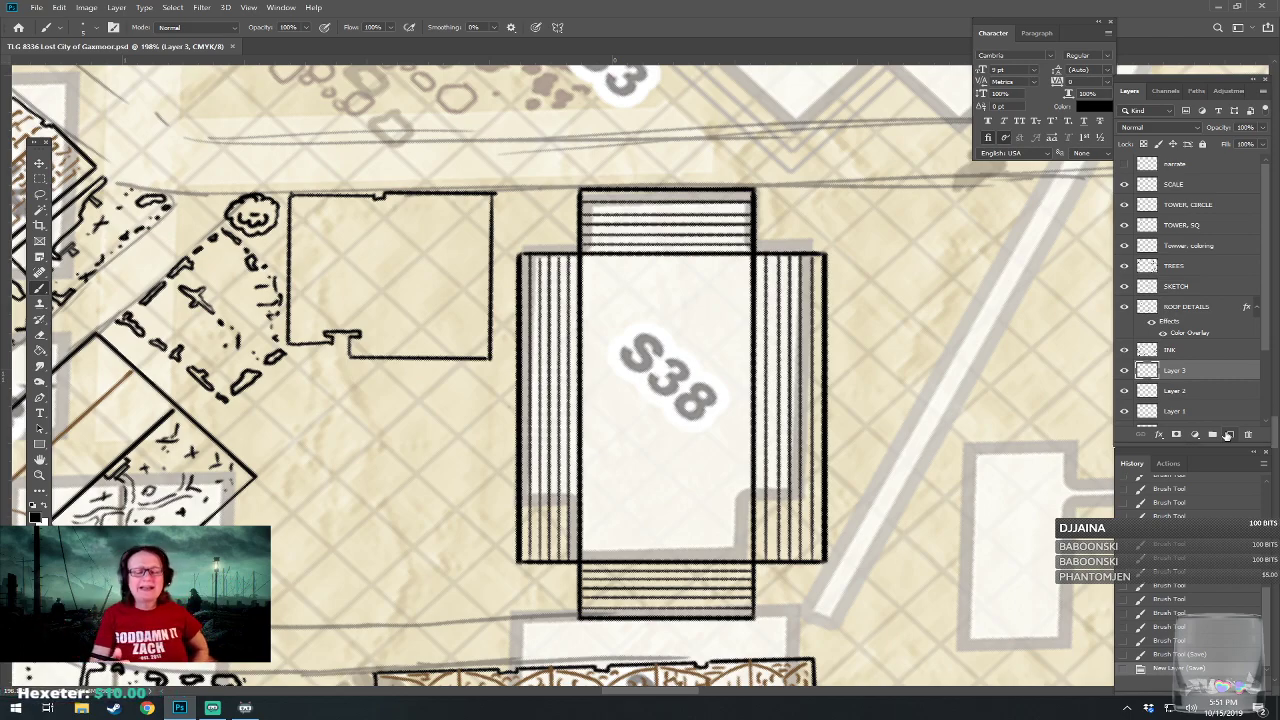
pyautogui.moveTo(650, 380); pyautogui.dragTo(641, 407)
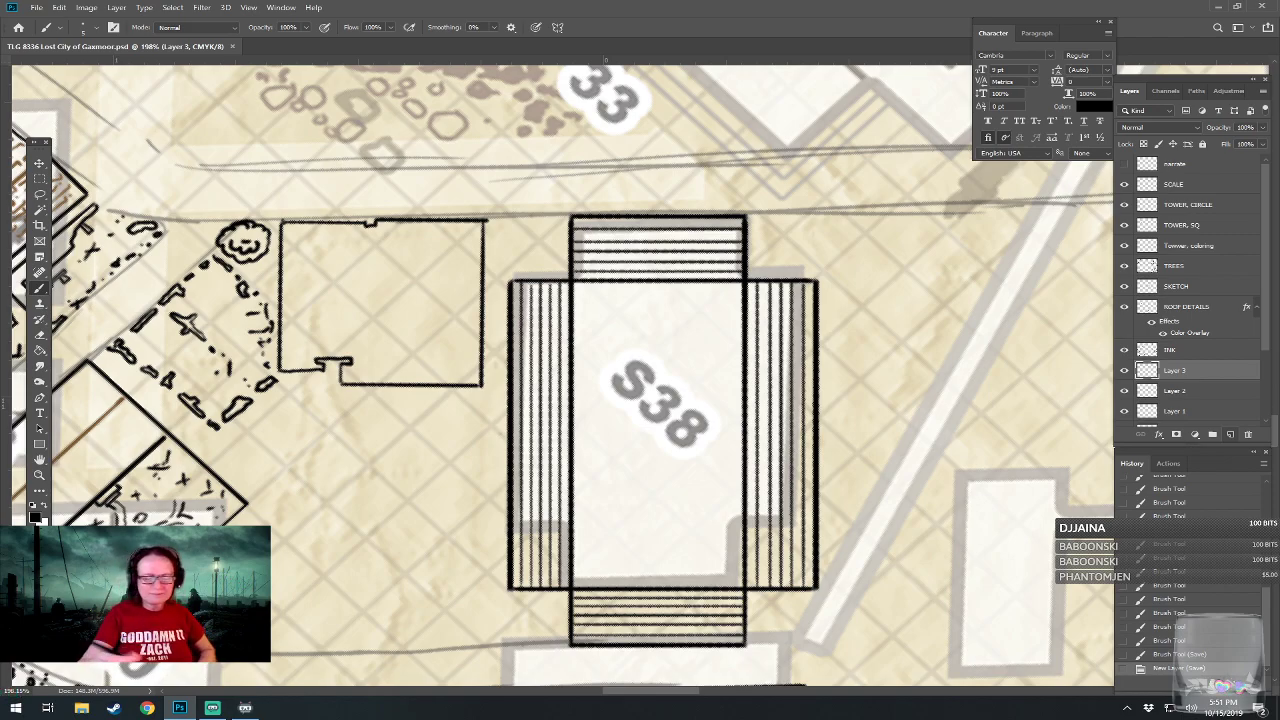
pyautogui.click(610, 547)
pyautogui.moveTo(610, 549)
pyautogui.mouseDown()
pyautogui.moveTo(710, 547)
pyautogui.moveTo(707, 315)
pyautogui.moveTo(609, 319)
pyautogui.moveTo(603, 357)
pyautogui.mouseUp()
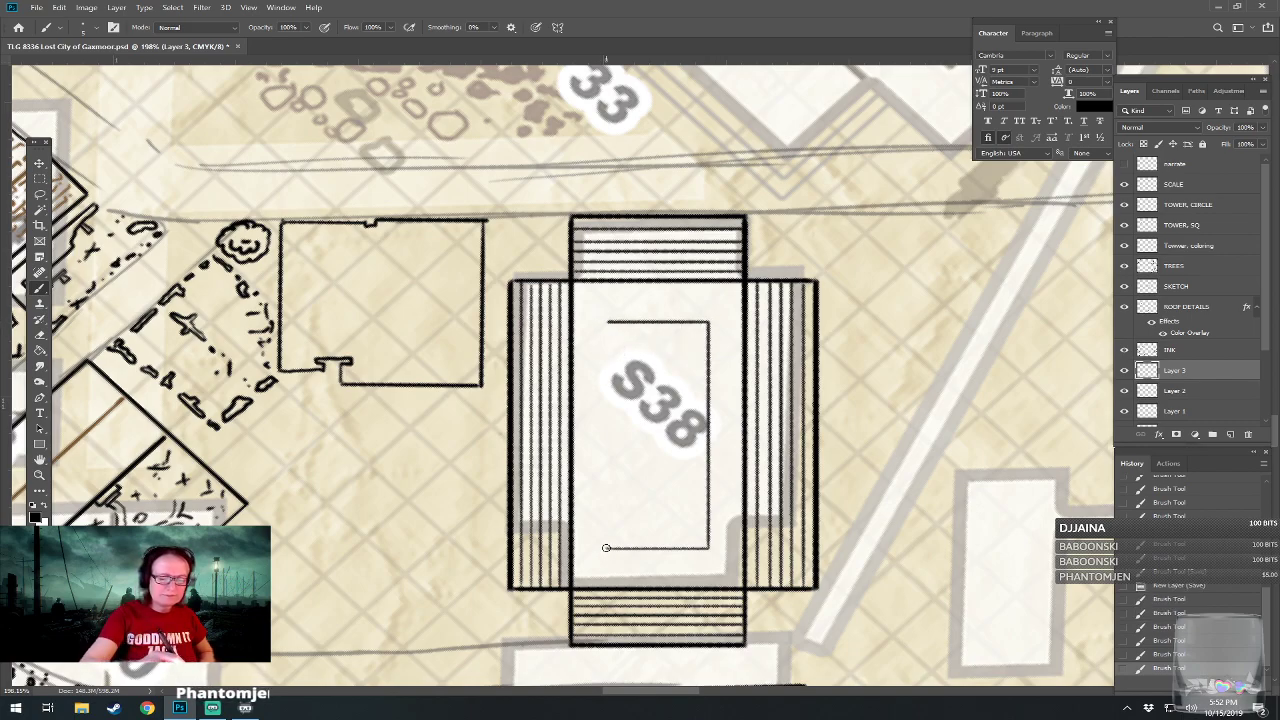
pyautogui.moveTo(605, 548); pyautogui.dragTo(604, 332)
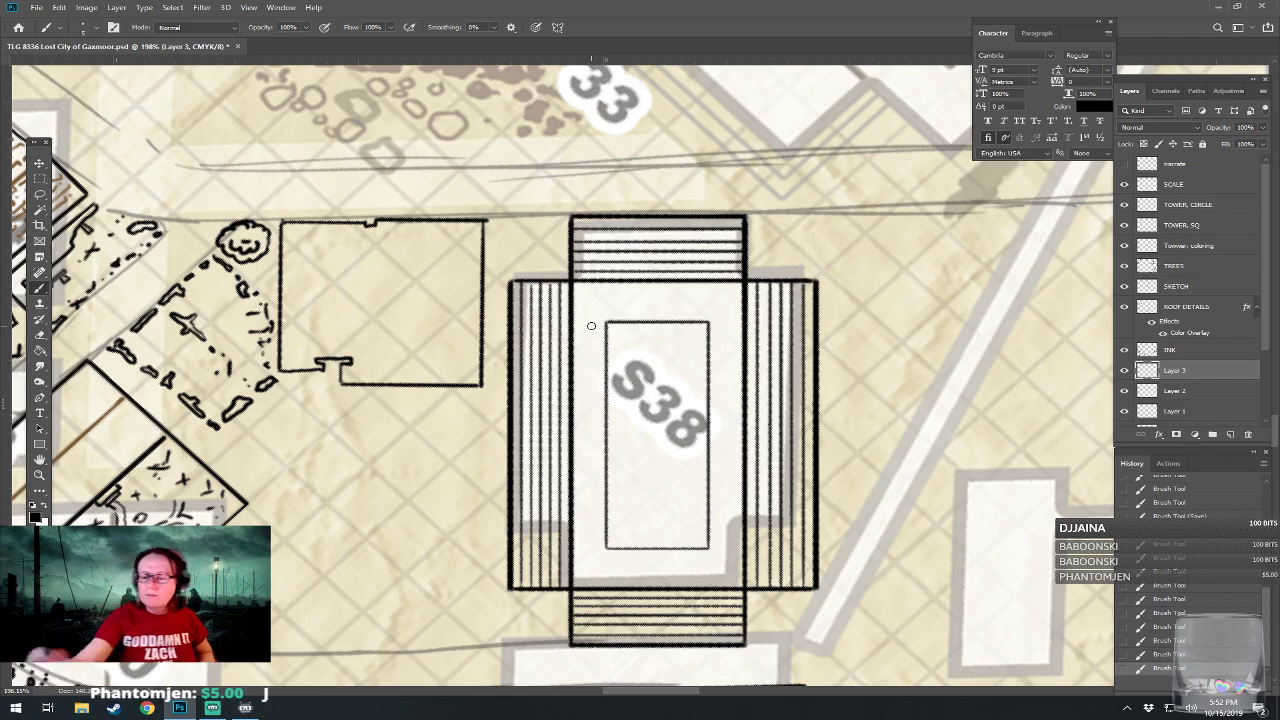
# On the ROOF DETAILS layer, draw a straight-sided brown rectangle midway between S38's inner rectangle and the edges of its central block.
pyautogui.click(1186, 307)
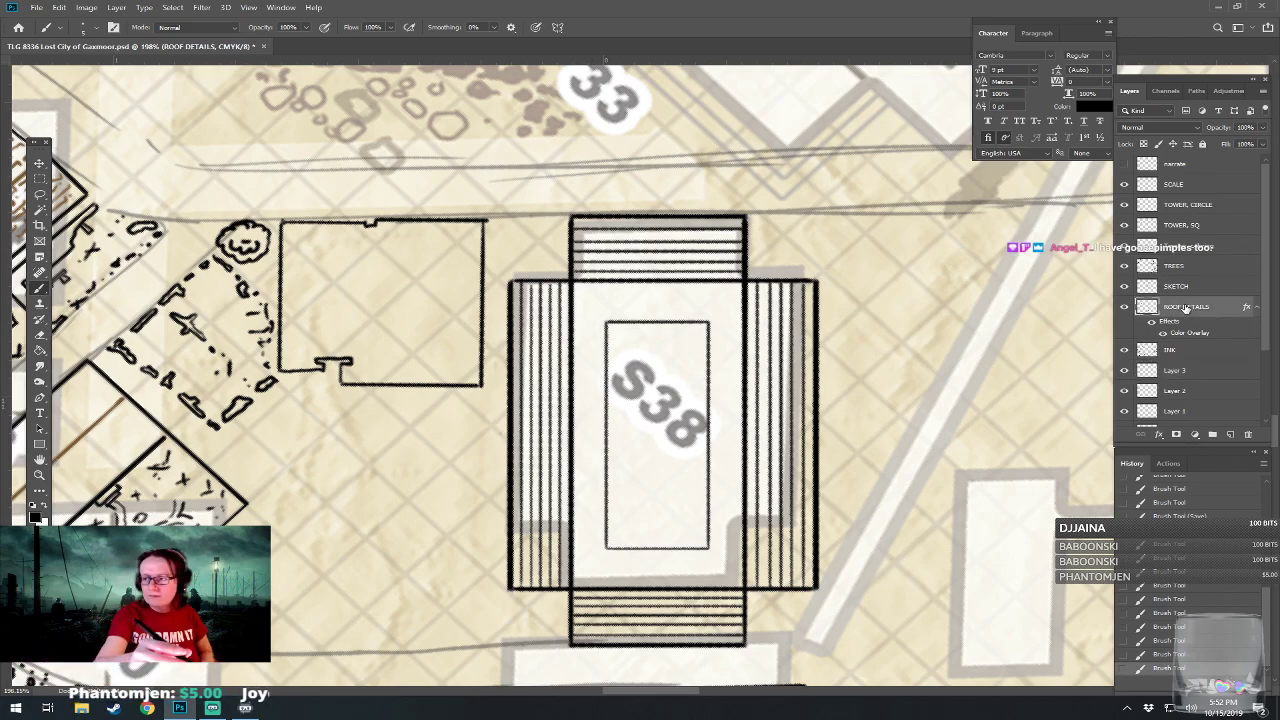
pyautogui.click(590, 300)
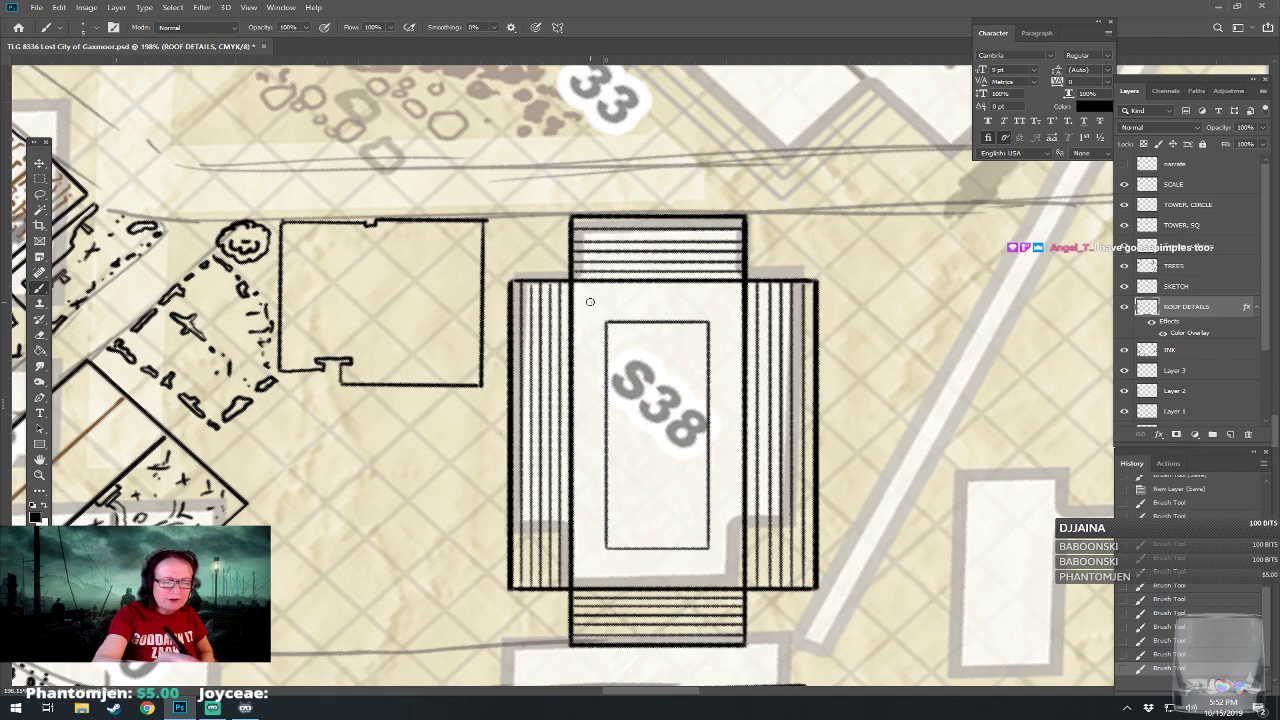
pyautogui.keyDown('shift'); pyautogui.click(588, 422); pyautogui.keyUp('shift')
pyautogui.keyDown('shift'); pyautogui.click(592, 567); pyautogui.keyUp('shift')
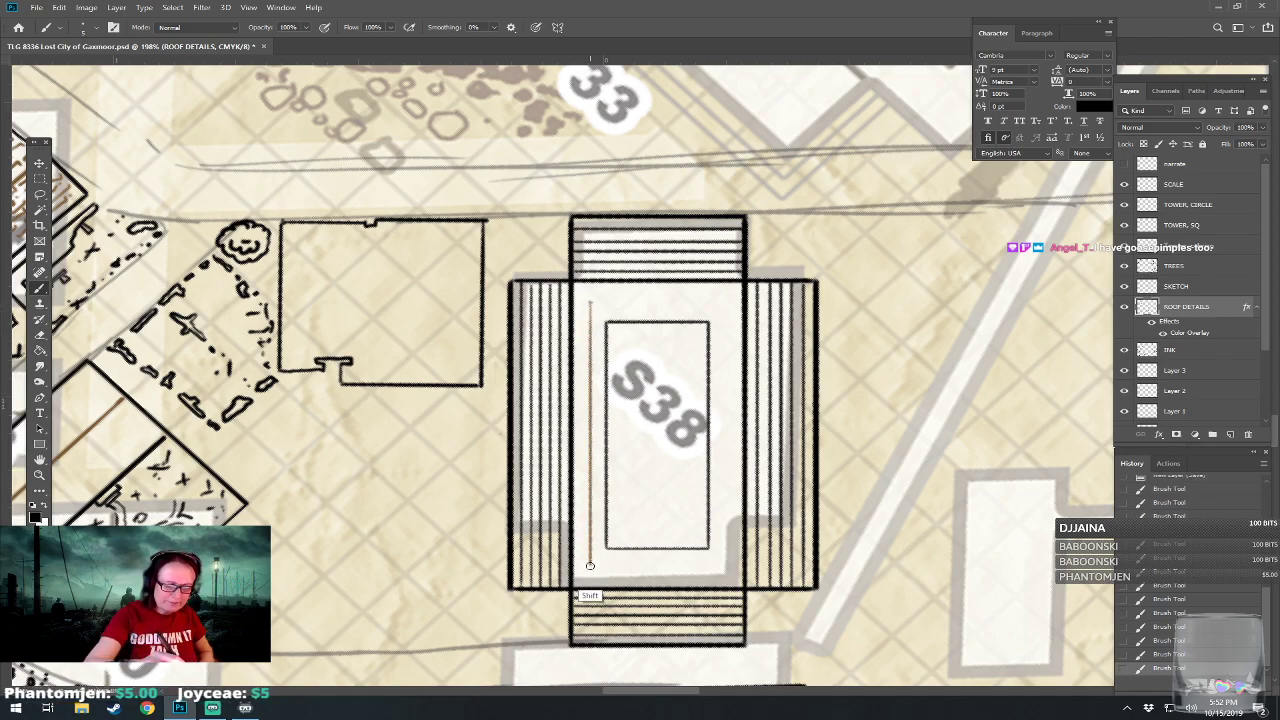
pyautogui.keyDown('shift'); pyautogui.click(725, 568); pyautogui.keyUp('shift')
pyautogui.moveTo(726, 556)
pyautogui.mouseDown()
pyautogui.moveTo(727, 300)
pyautogui.moveTo(593, 301)
pyautogui.mouseUp()
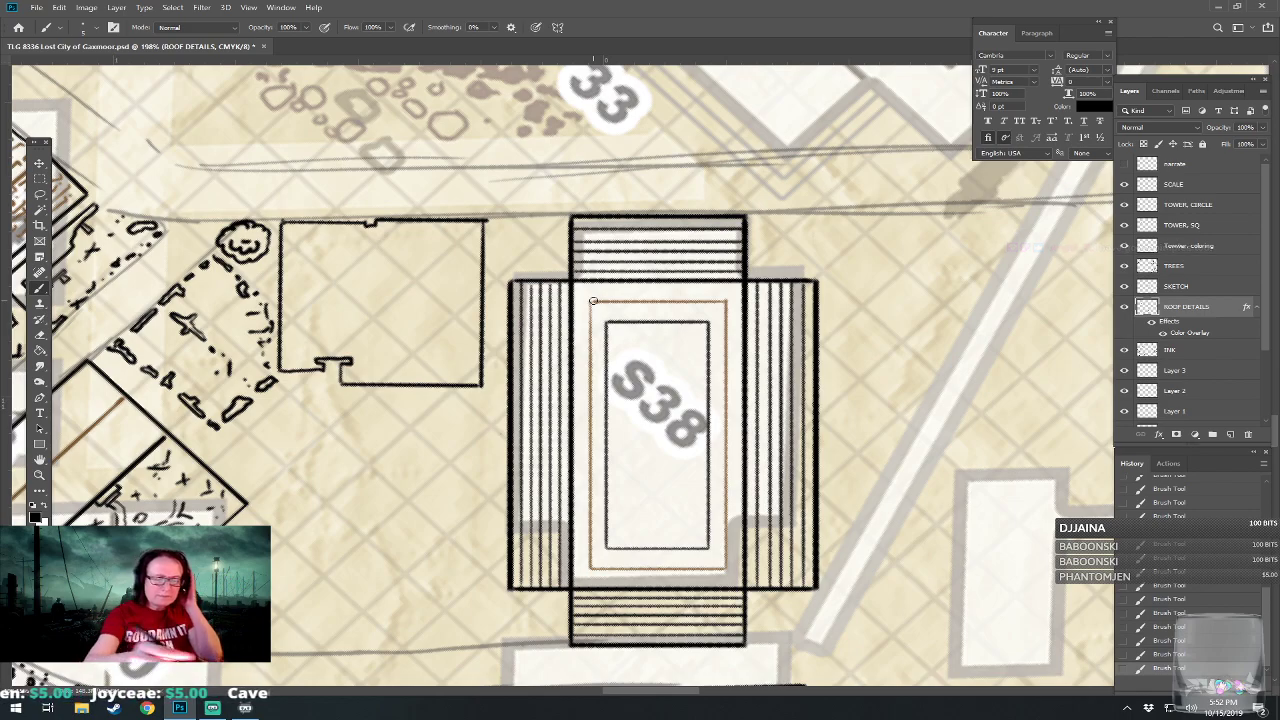
# Draw diagonal brown lines joining the four corners of S38's central block to the corners of its inner rectangle.
pyautogui.moveTo(574, 282); pyautogui.dragTo(606, 321)
pyautogui.moveTo(709, 321); pyautogui.dragTo(722, 308)
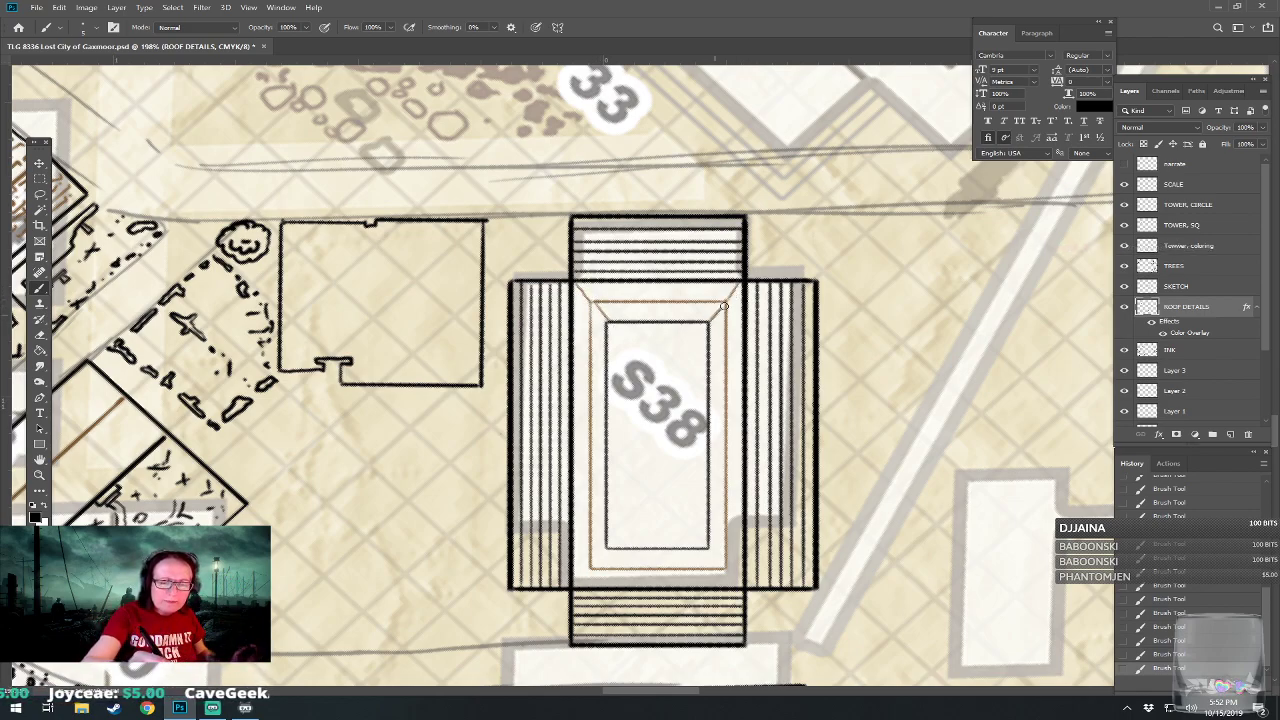
pyautogui.moveTo(574, 588); pyautogui.dragTo(590, 568)
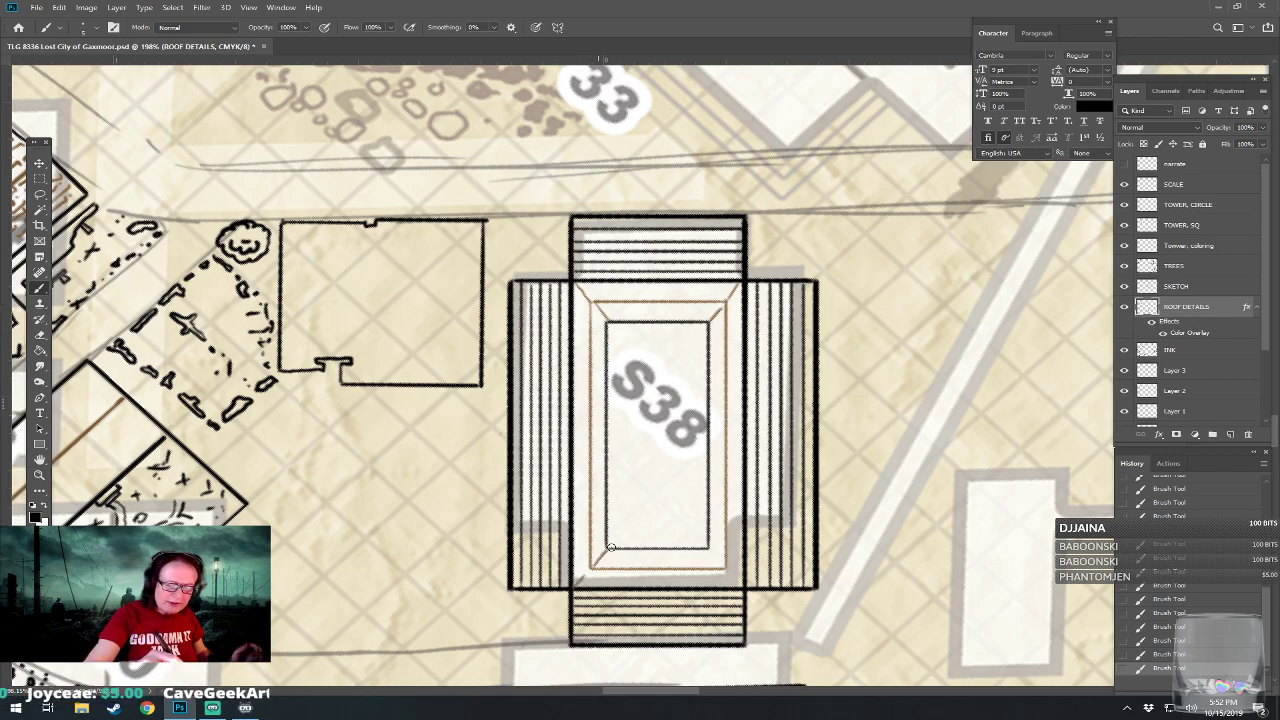
pyautogui.moveTo(709, 548); pyautogui.dragTo(746, 584)
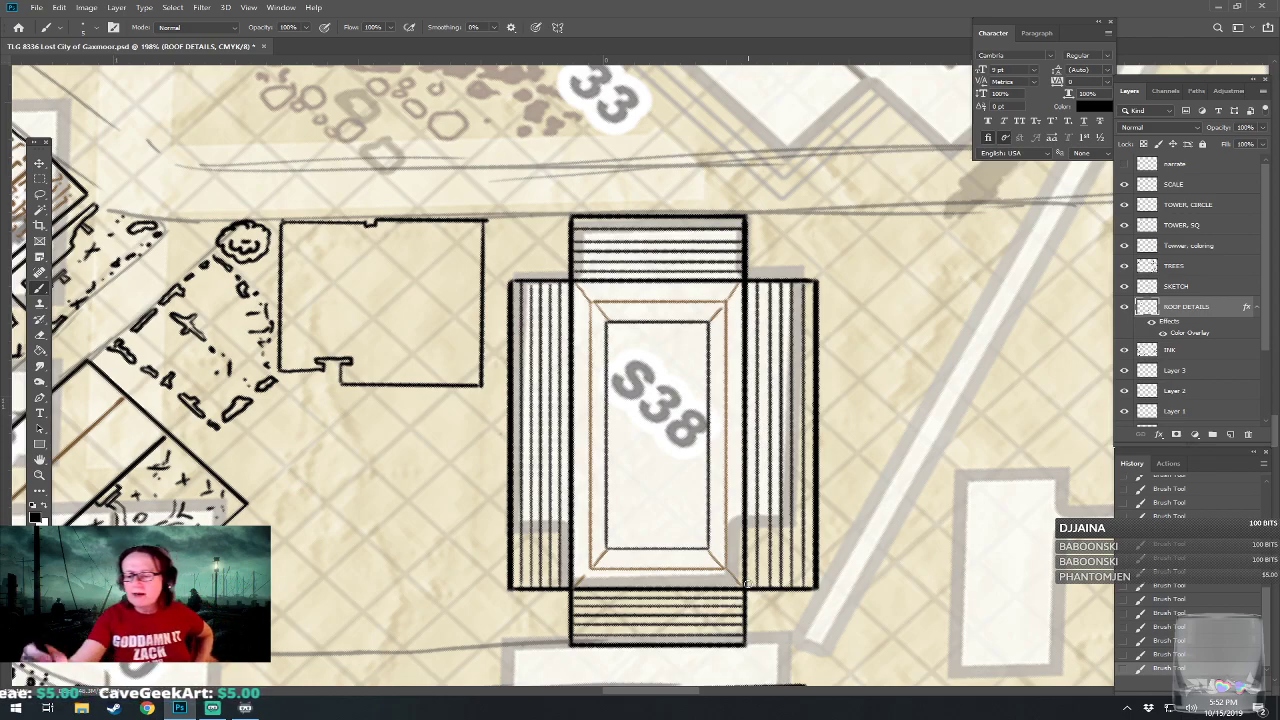
# Add a new layer and place it below Layer 1.
pyautogui.click(1183, 371)
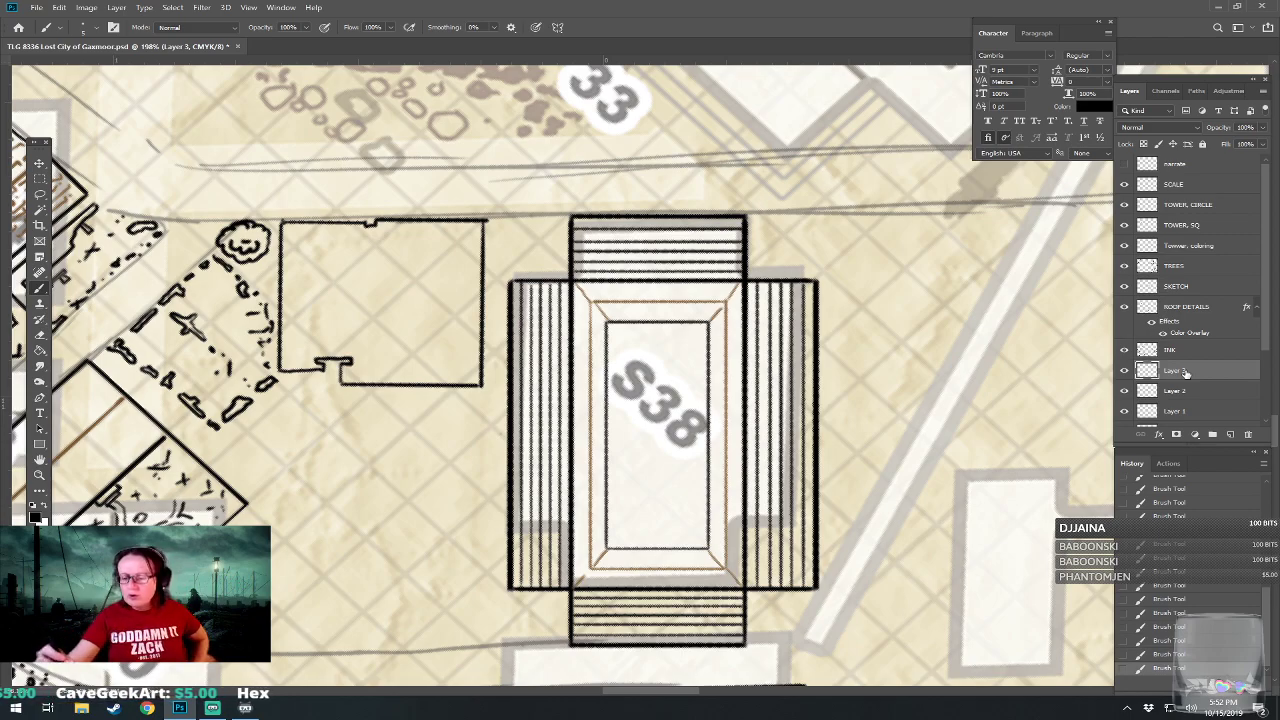
pyautogui.click(1205, 411)
pyautogui.scroll(-2, 1253, 360)
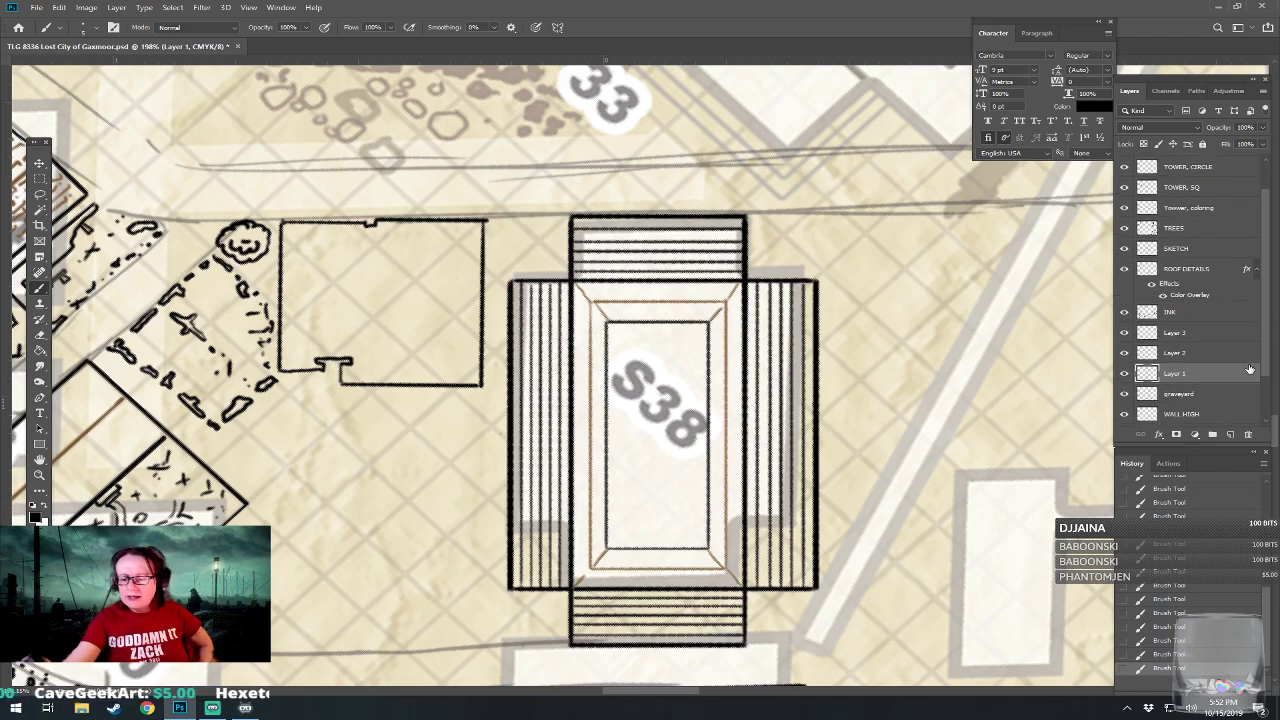
pyautogui.click(1230, 434)
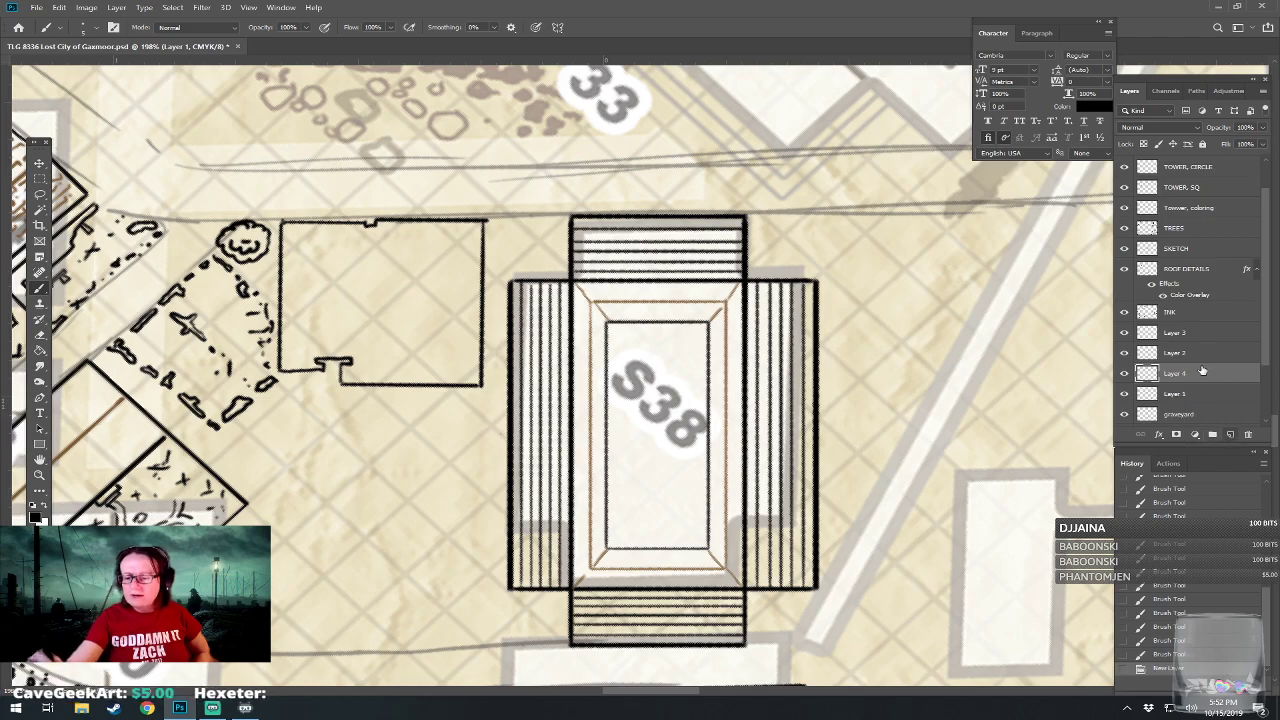
pyautogui.moveTo(1205, 371); pyautogui.dragTo(1193, 405)
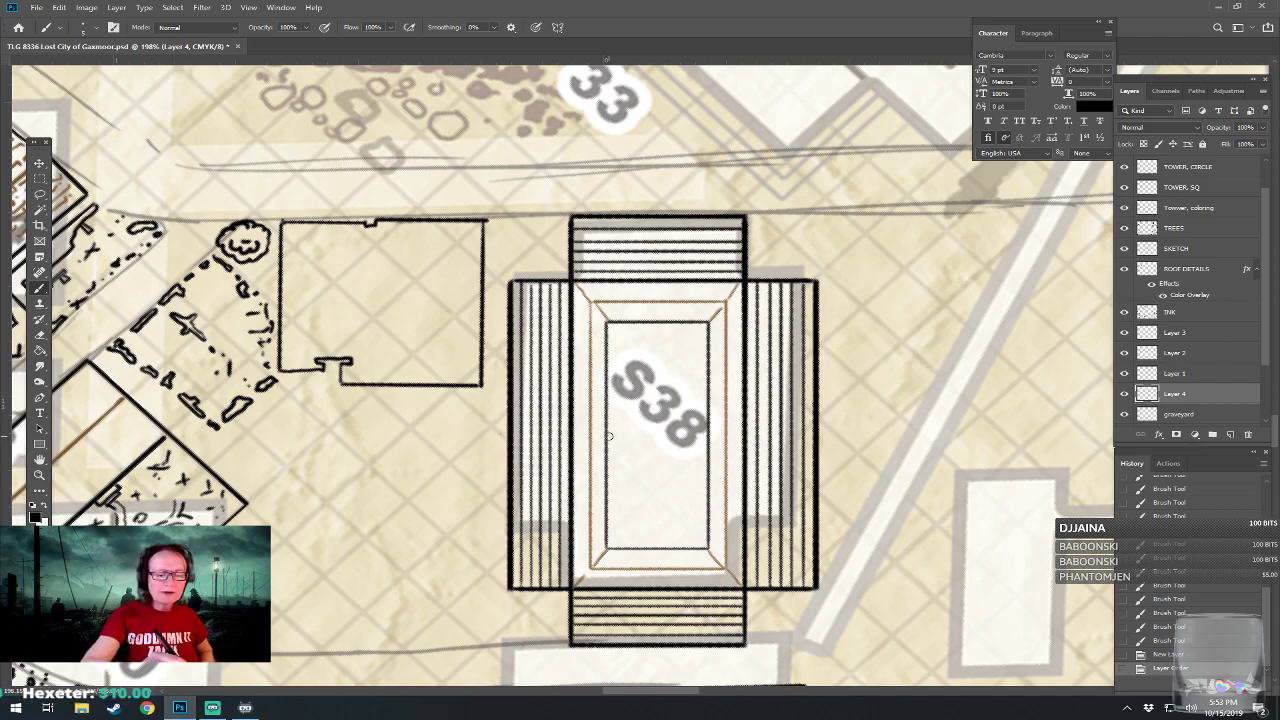
# Mark the midpoint of each of the four sides of S38's inner rectangle with a small black dab.
pyautogui.click(608, 434)
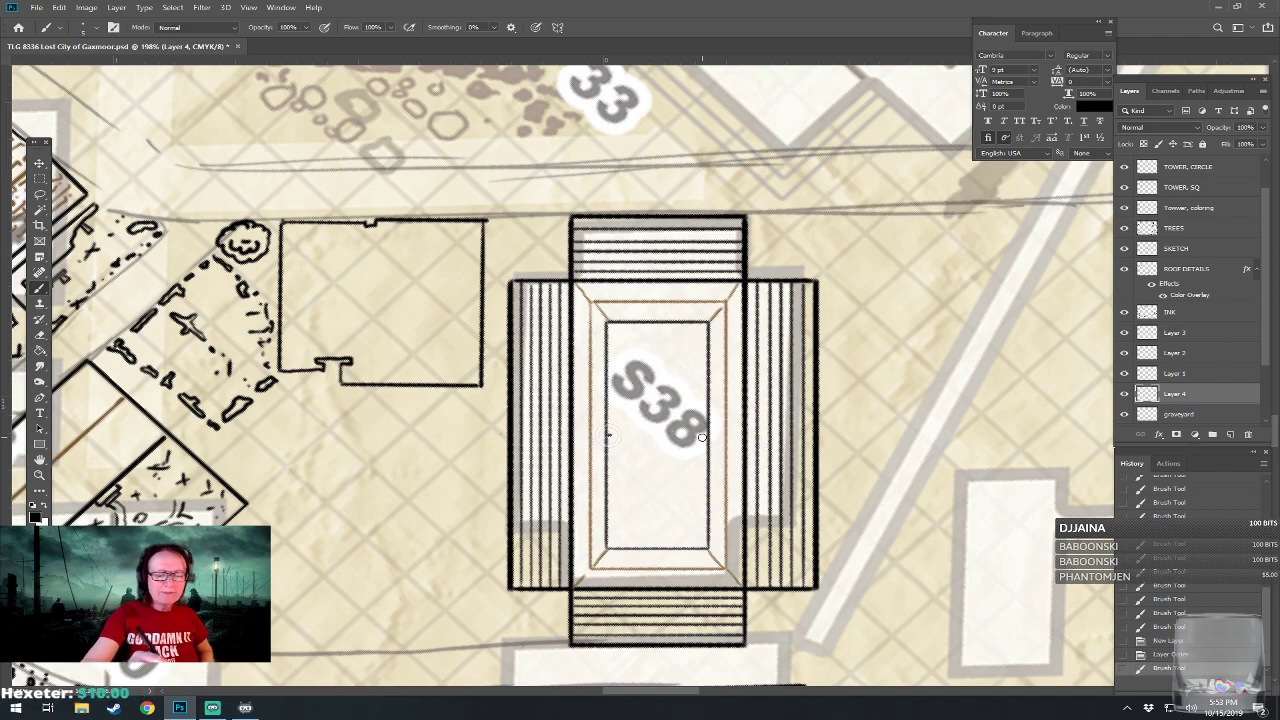
pyautogui.click(707, 433)
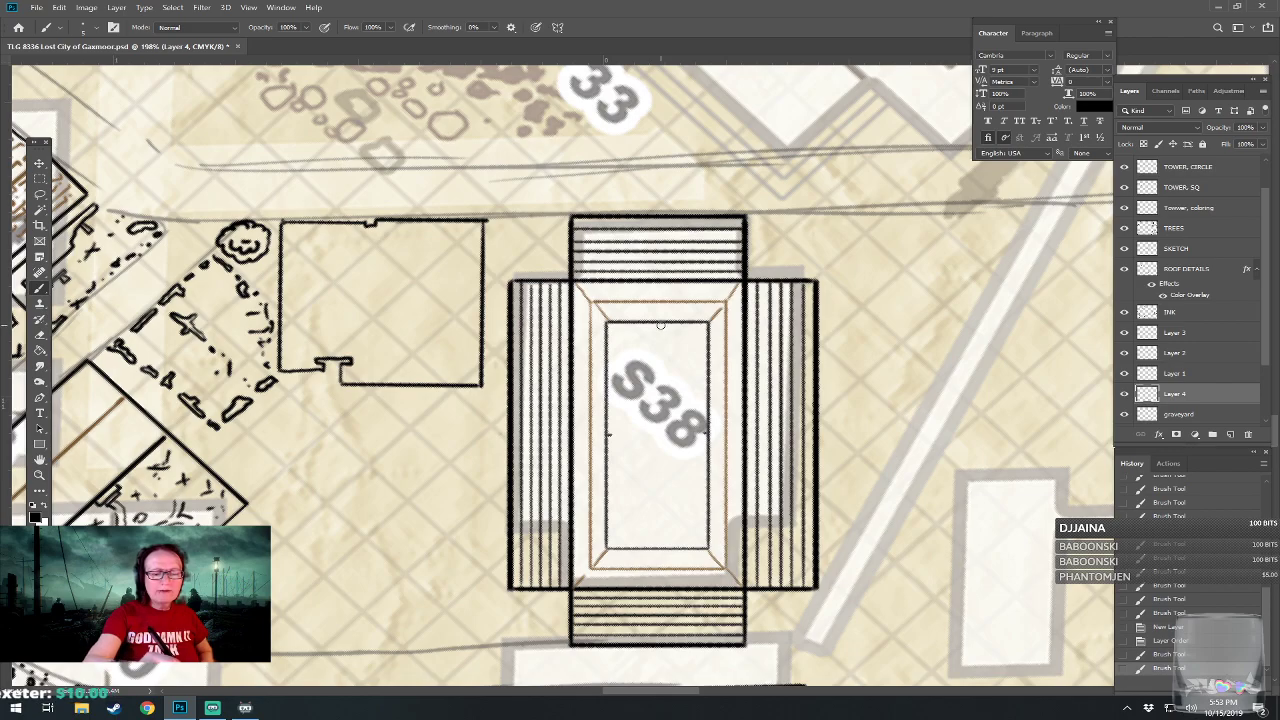
pyautogui.click(660, 324)
pyautogui.click(660, 547)
pyautogui.click(659, 549)
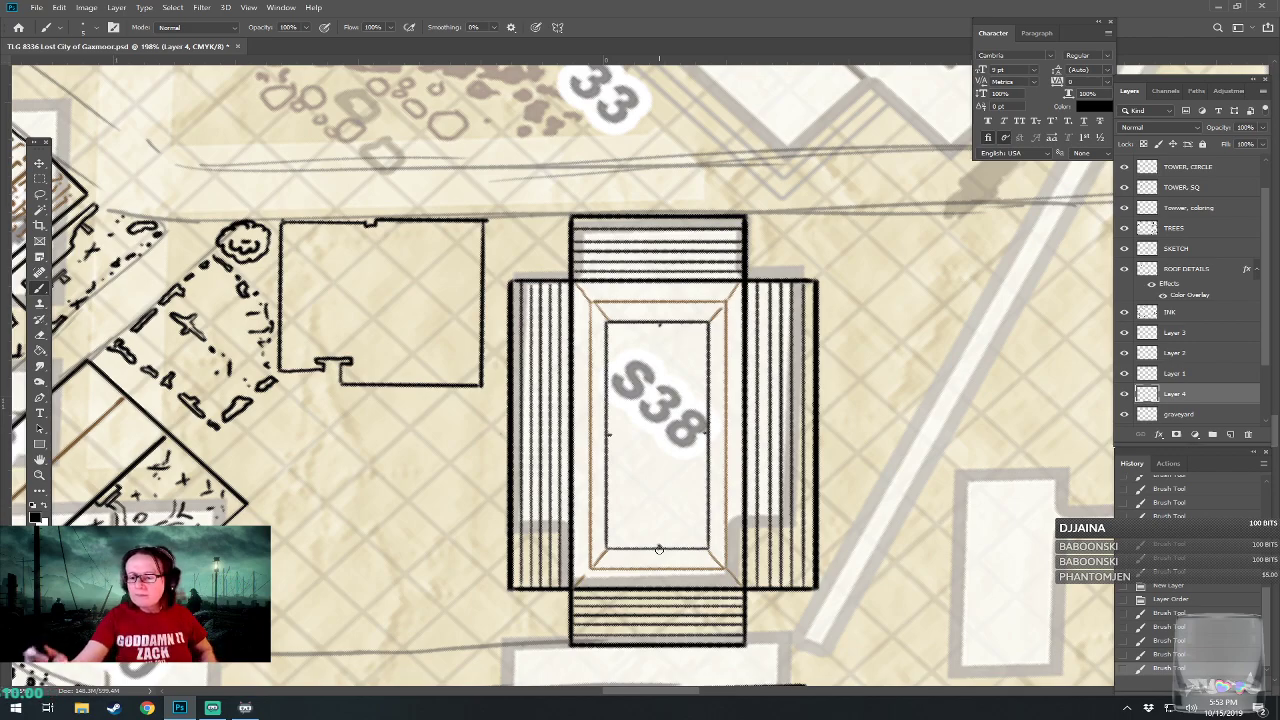
# Add a new layer above Layer 4, rename Layer 4 with the midpoint dabs as DELETE ME, and make the new layer active.
pyautogui.click(1230, 434)
pyautogui.doubleClick(1176, 414)
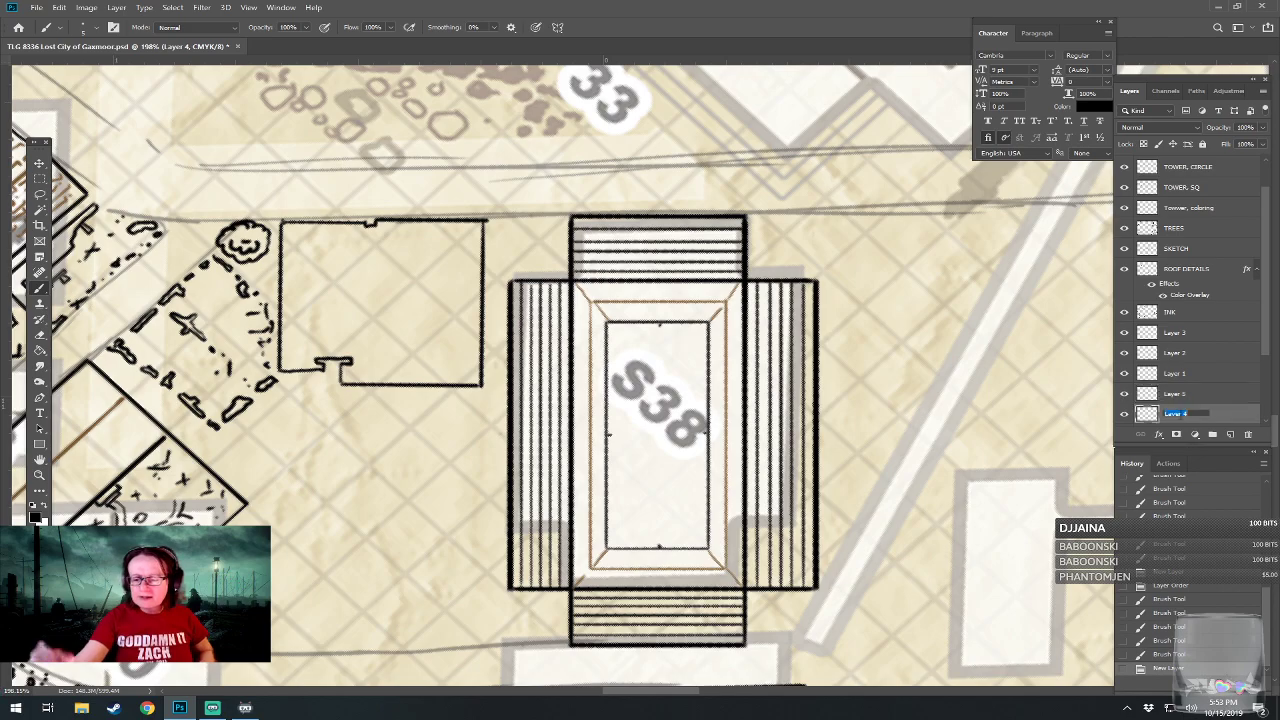
pyautogui.write('DELETE')
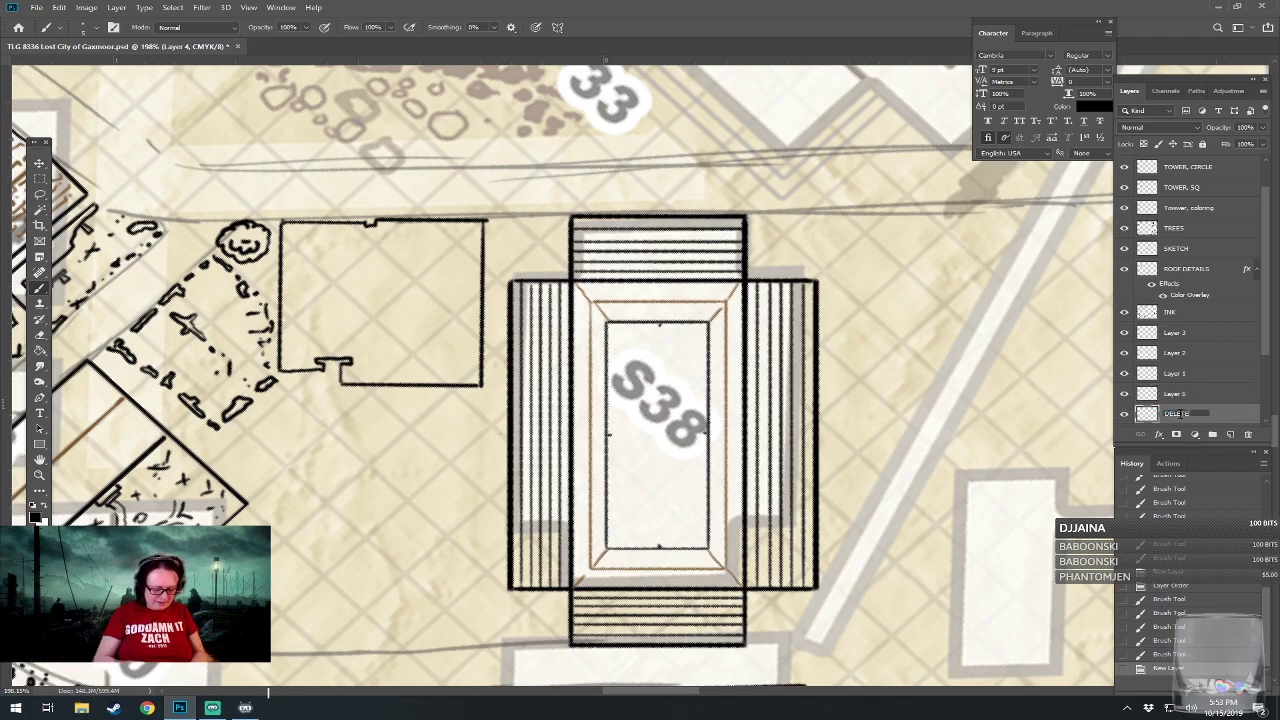
pyautogui.press('Return')
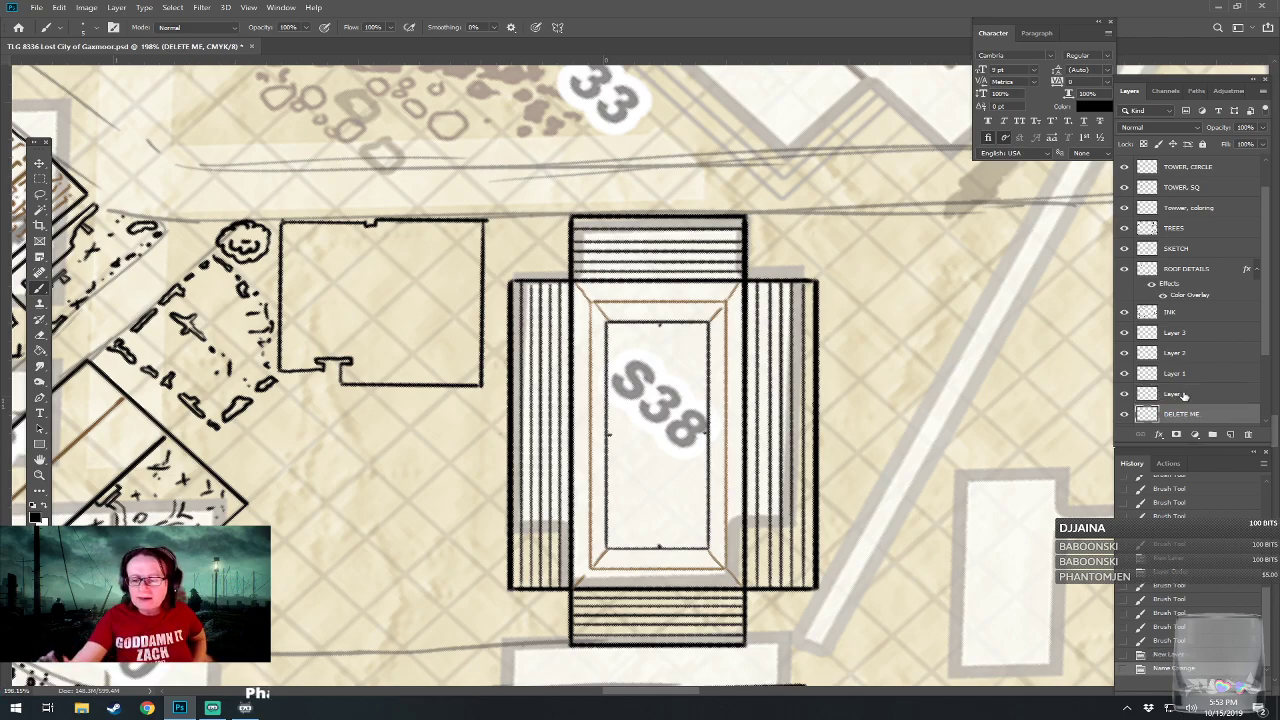
pyautogui.click(1174, 397)
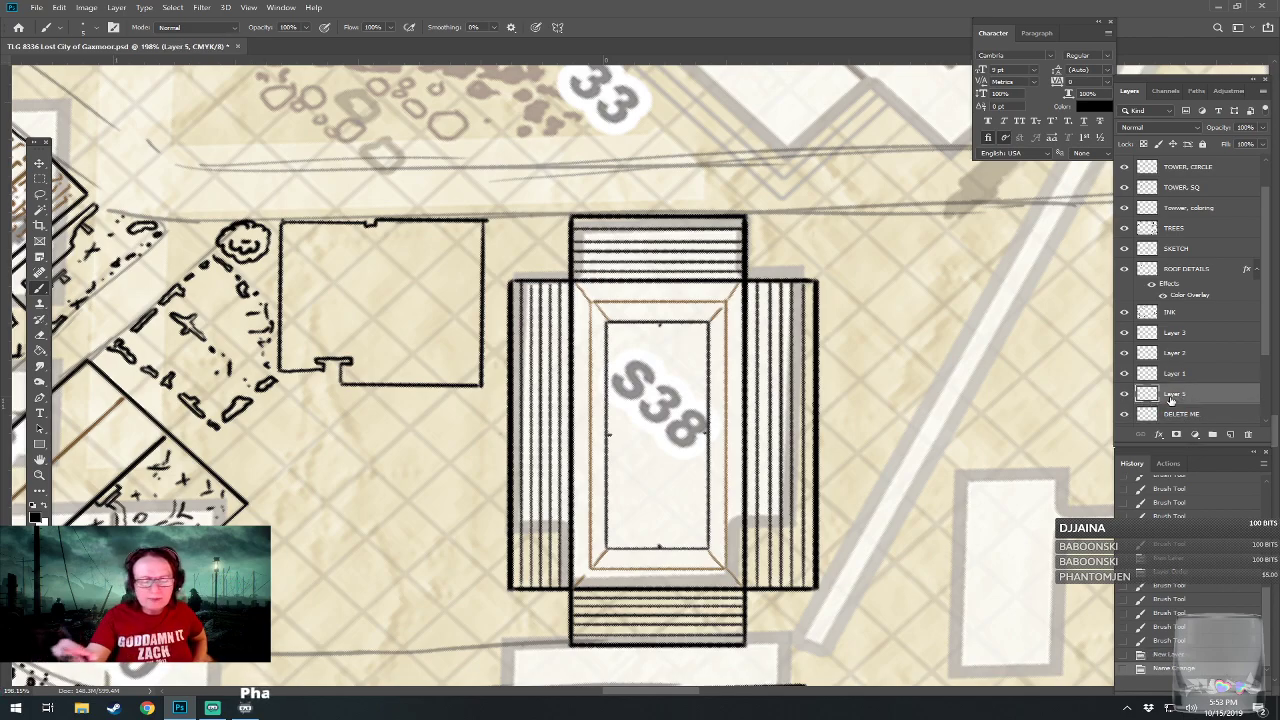
# Divide S38's inner rectangle into four panels with straight double black lines running on both sides of the midpoint dabs, forming a cross.
pyautogui.click(656, 547)
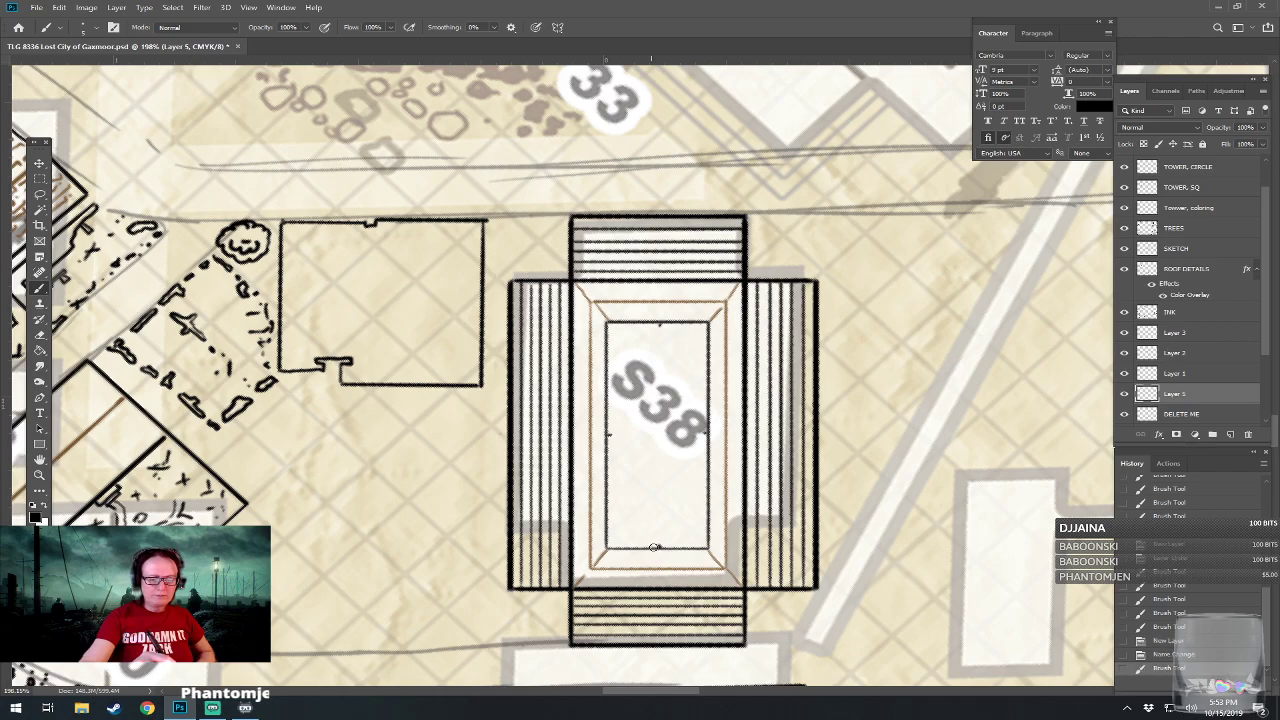
pyautogui.click(653, 545)
pyautogui.moveTo(653, 545)
pyautogui.mouseDown()
pyautogui.moveTo(653, 440)
pyautogui.moveTo(619, 440)
pyautogui.moveTo(656, 441)
pyautogui.mouseUp()
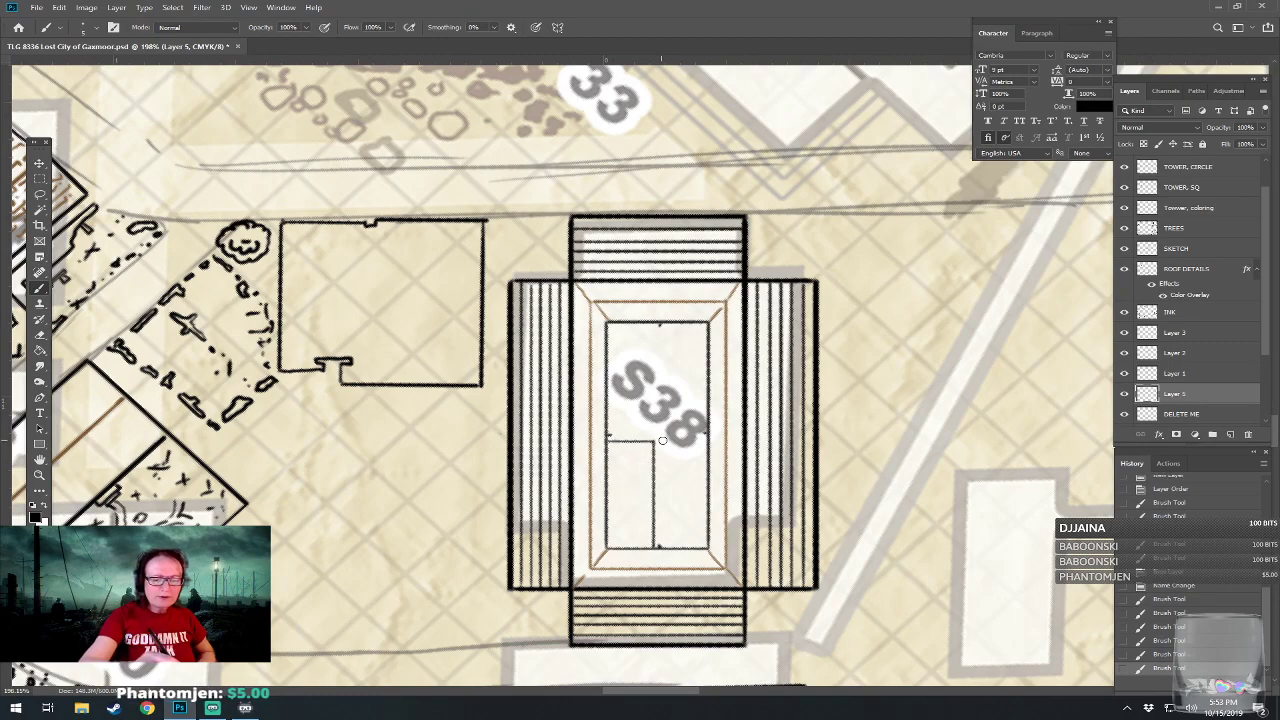
pyautogui.click(665, 545)
pyautogui.moveTo(665, 545)
pyautogui.mouseDown()
pyautogui.moveTo(667, 442)
pyautogui.moveTo(708, 440)
pyautogui.mouseUp()
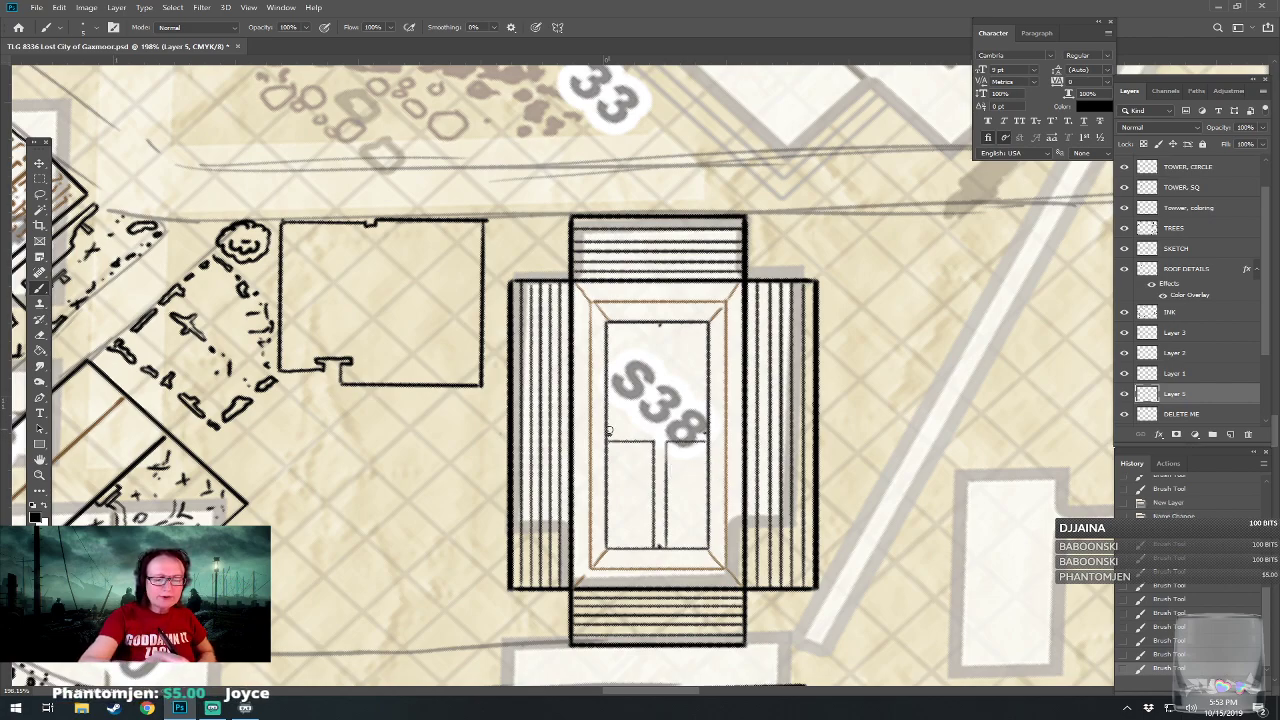
pyautogui.moveTo(607, 431)
pyautogui.mouseDown()
pyautogui.moveTo(654, 429)
pyautogui.moveTo(656, 324)
pyautogui.mouseUp()
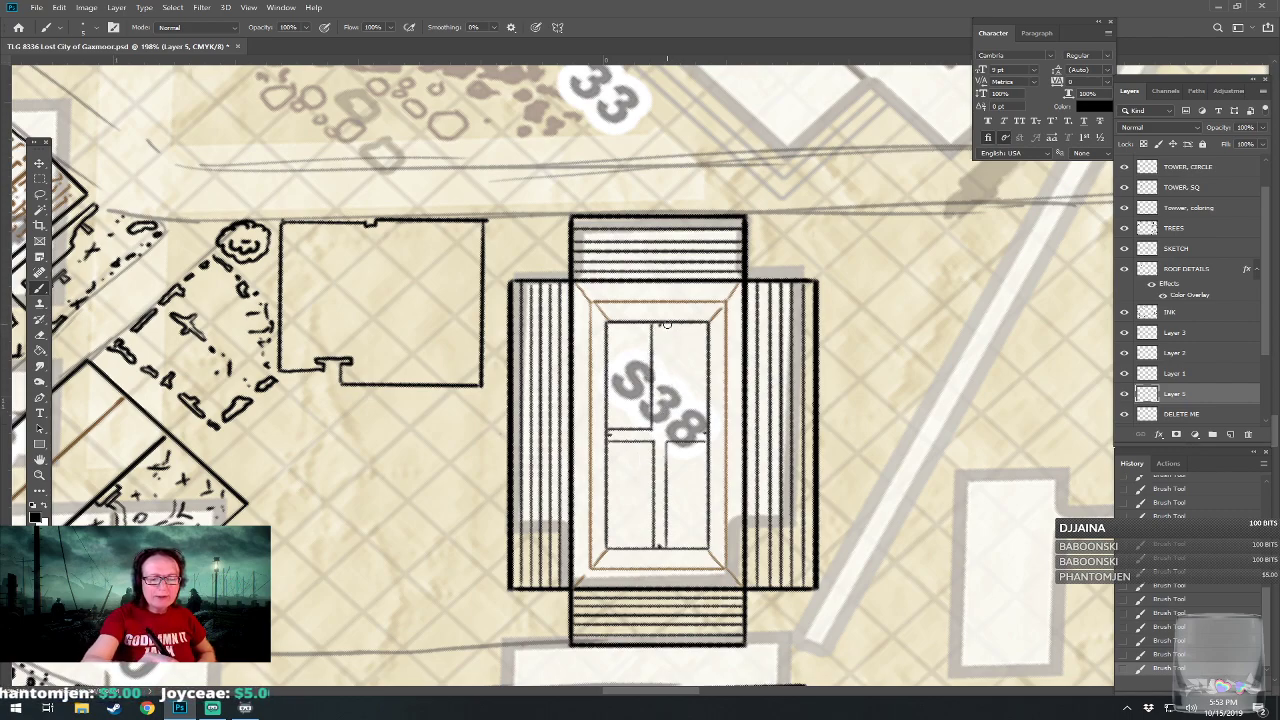
pyautogui.moveTo(666, 324); pyautogui.dragTo(667, 425)
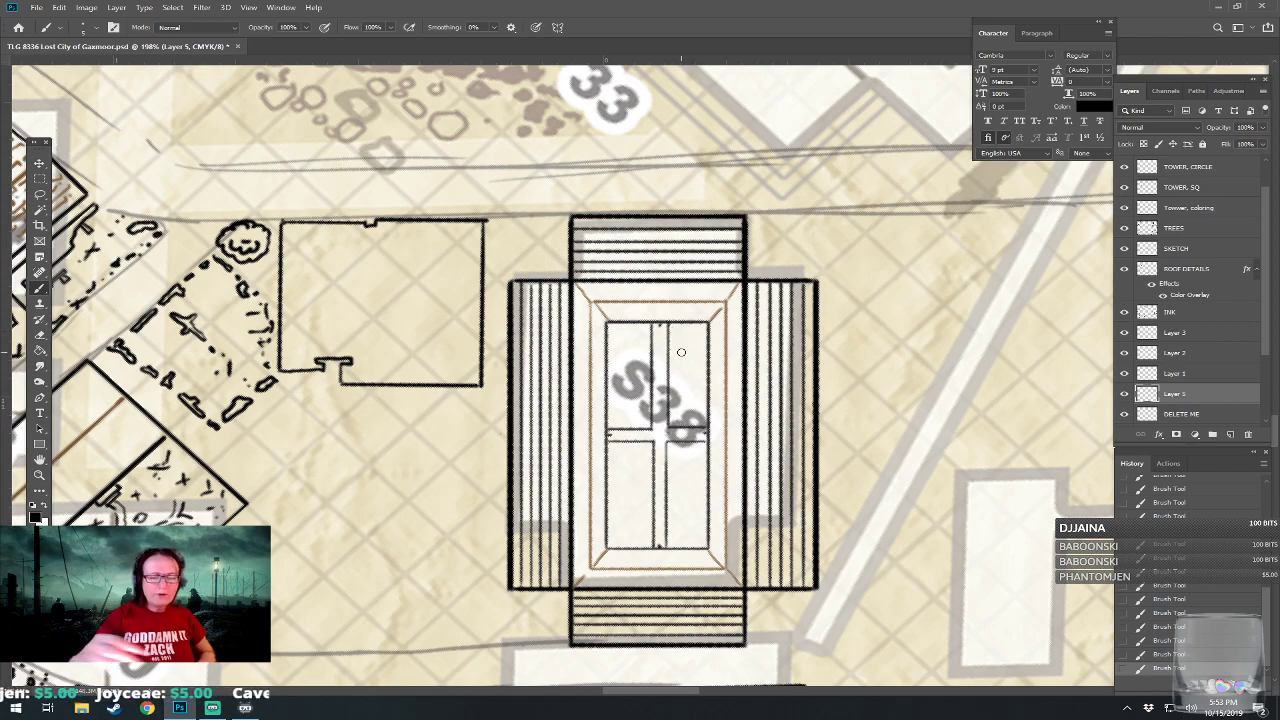
# Delete the DELETE ME layer and save the map file.
pyautogui.moveTo(1182, 413); pyautogui.dragTo(1246, 435)
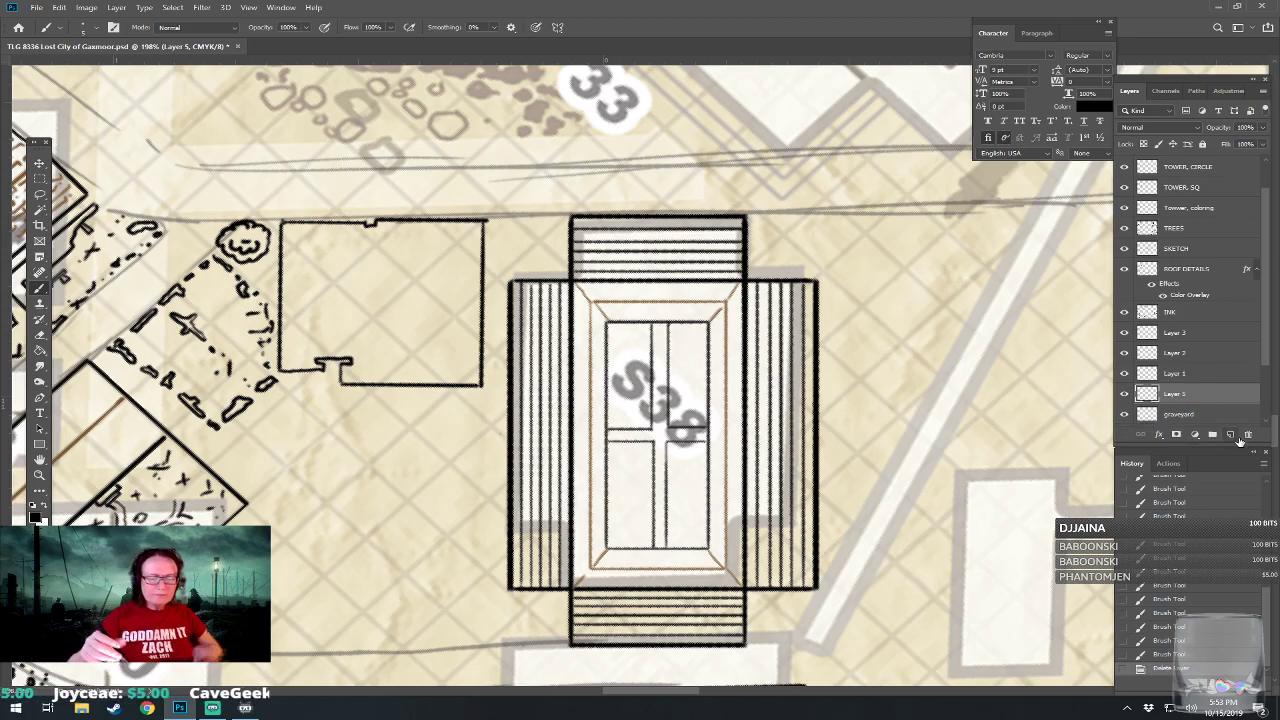
pyautogui.scroll(-10, 620, 520)
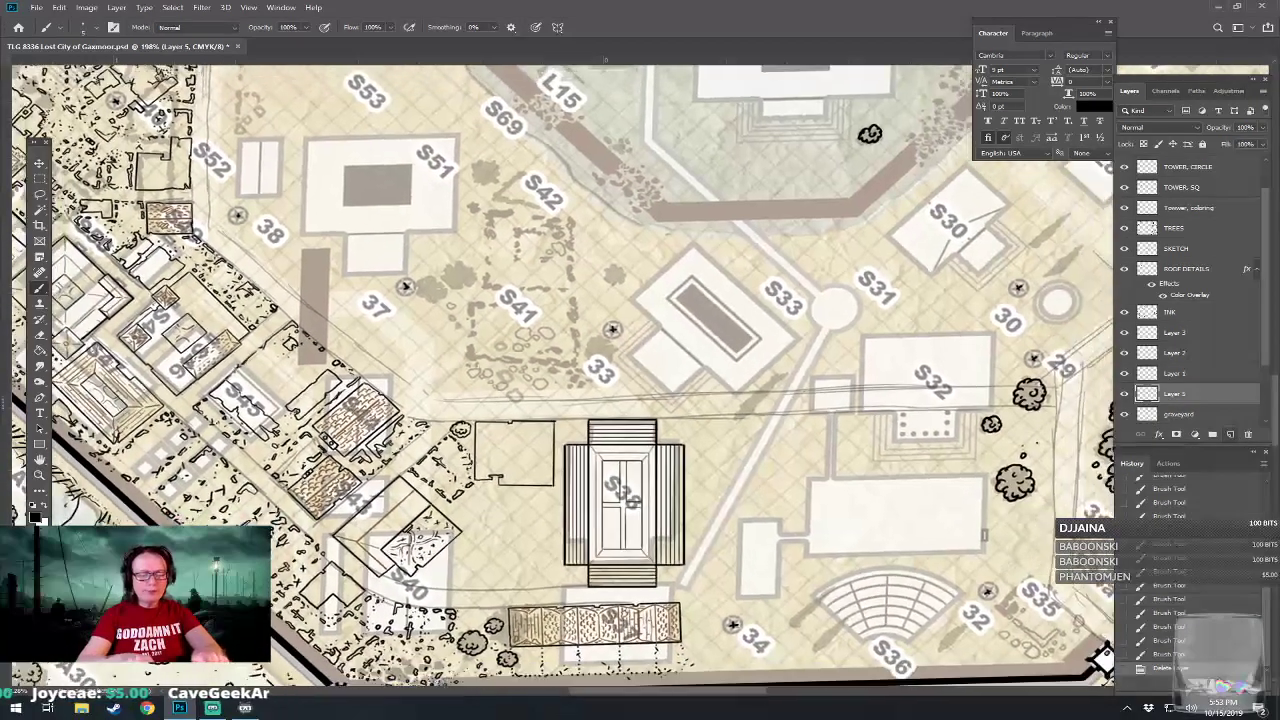
pyautogui.scroll(-1, 620, 500)
pyautogui.scroll(1, 640, 510)
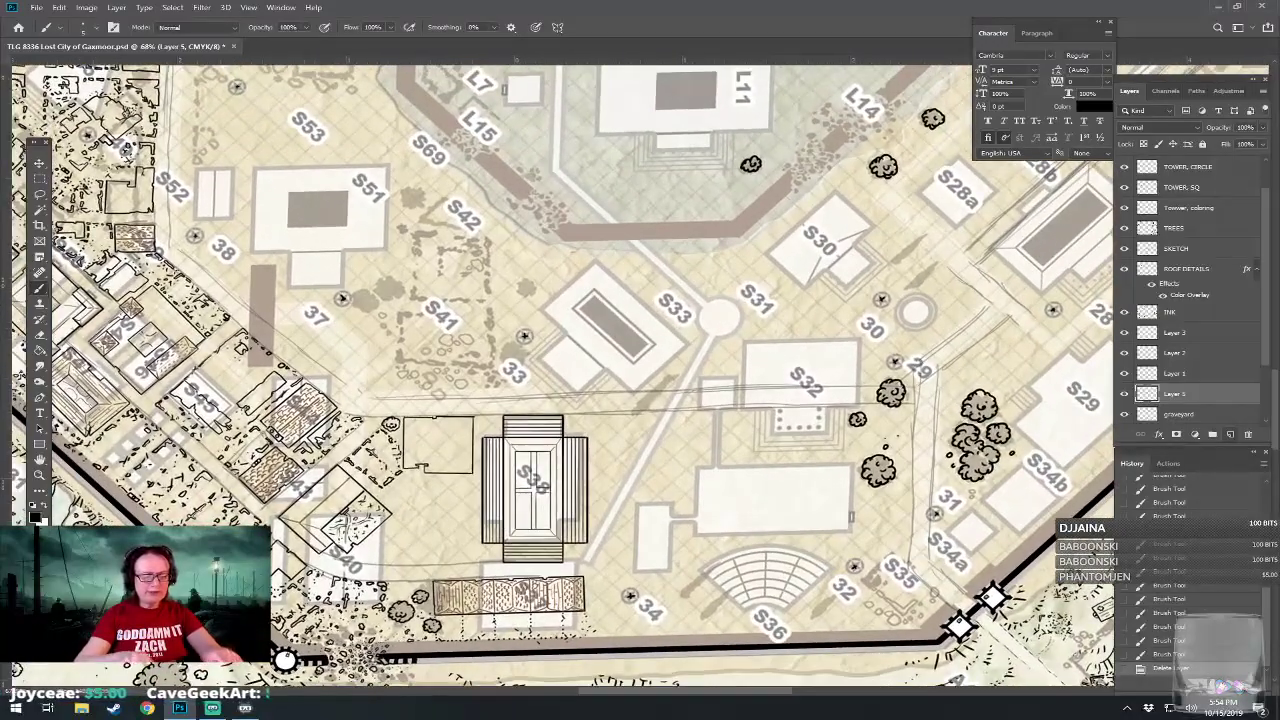
pyautogui.hotkey('ctrl', 's')
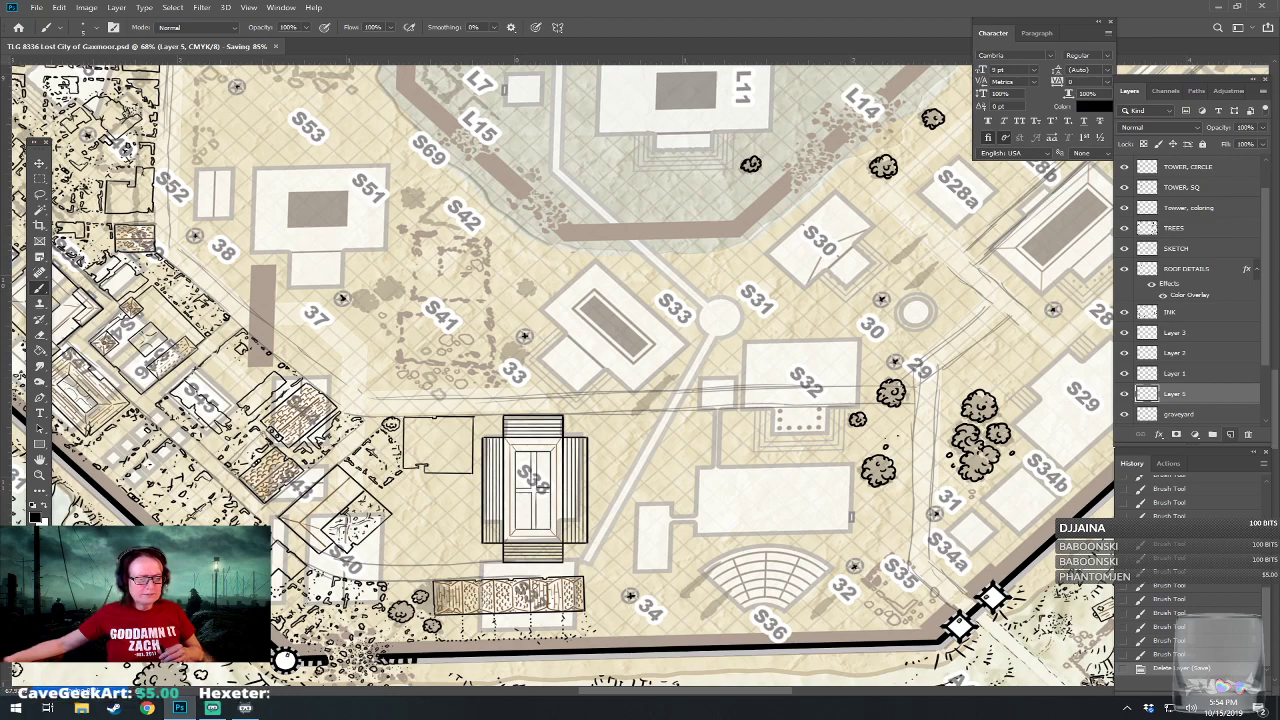
# Stamp a solid black dot in each of the four outer notches between S38's wings, using the Hard Round brush at 20 px.
pyautogui.scroll(9, 476, 530)
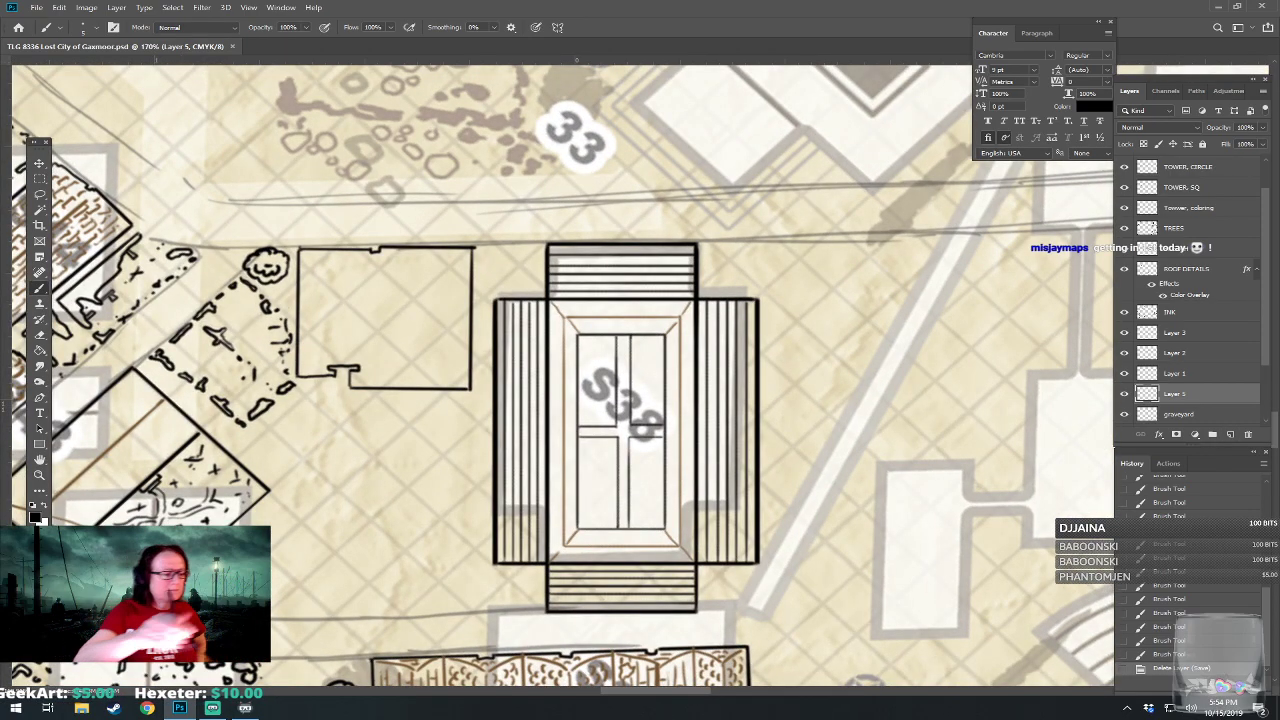
pyautogui.click(89, 27)
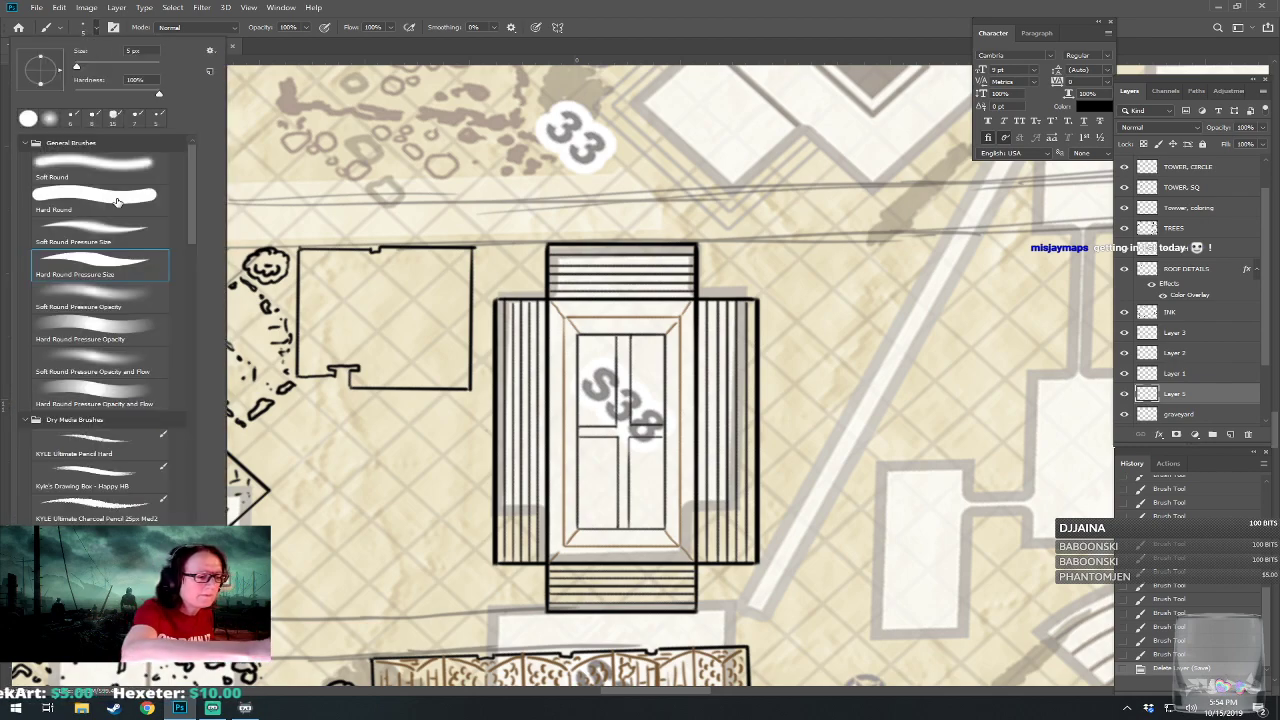
pyautogui.click(126, 190)
pyautogui.click(148, 52)
pyautogui.write('20')
pyautogui.press('Return')
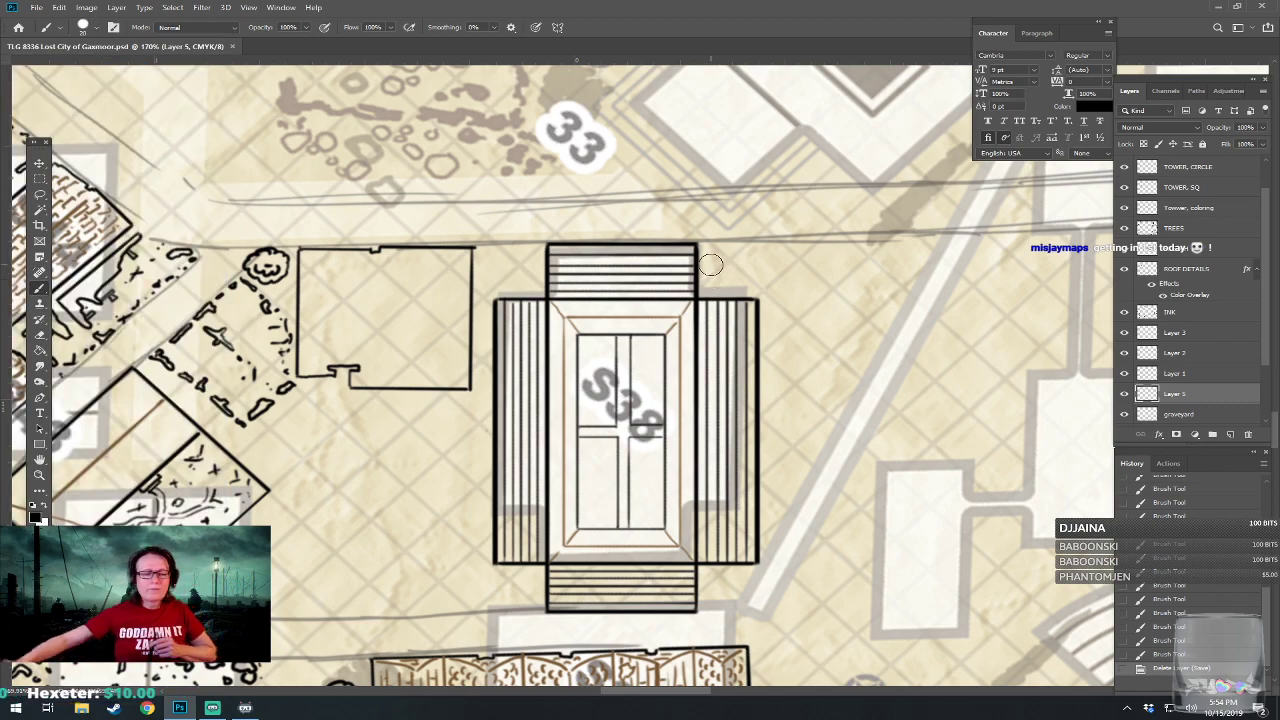
pyautogui.click(521, 273)
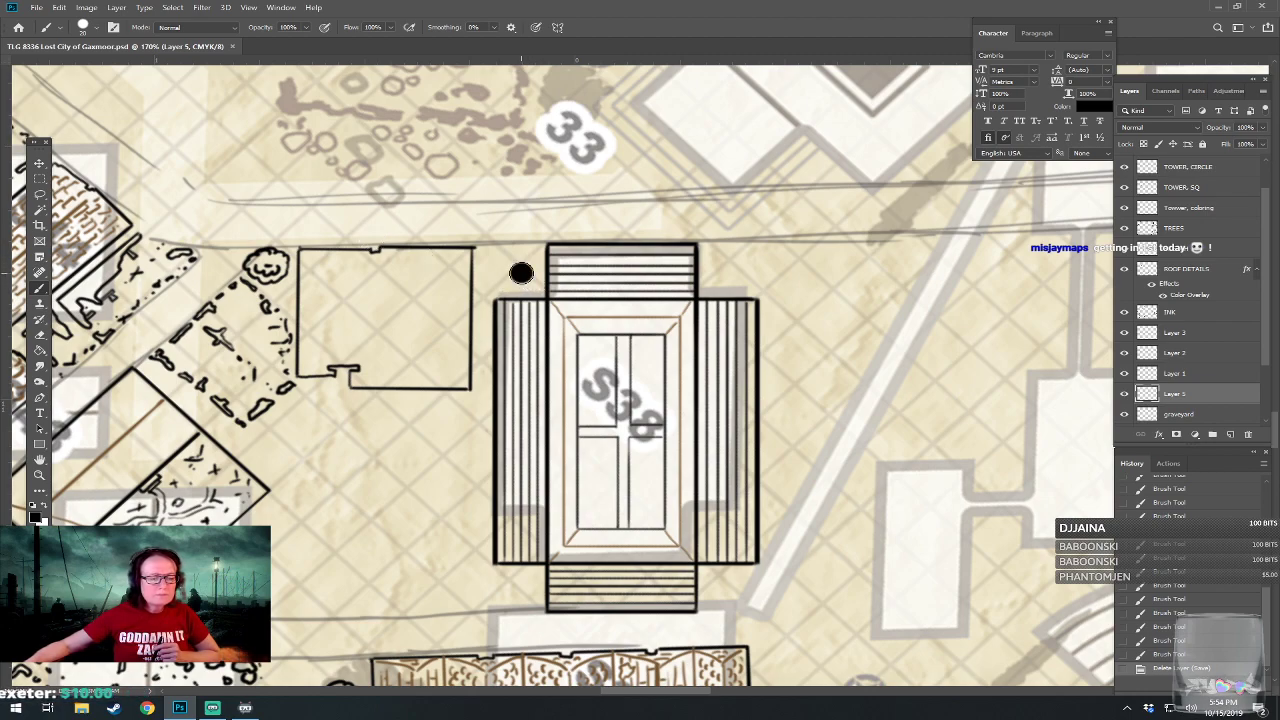
pyautogui.click(728, 272)
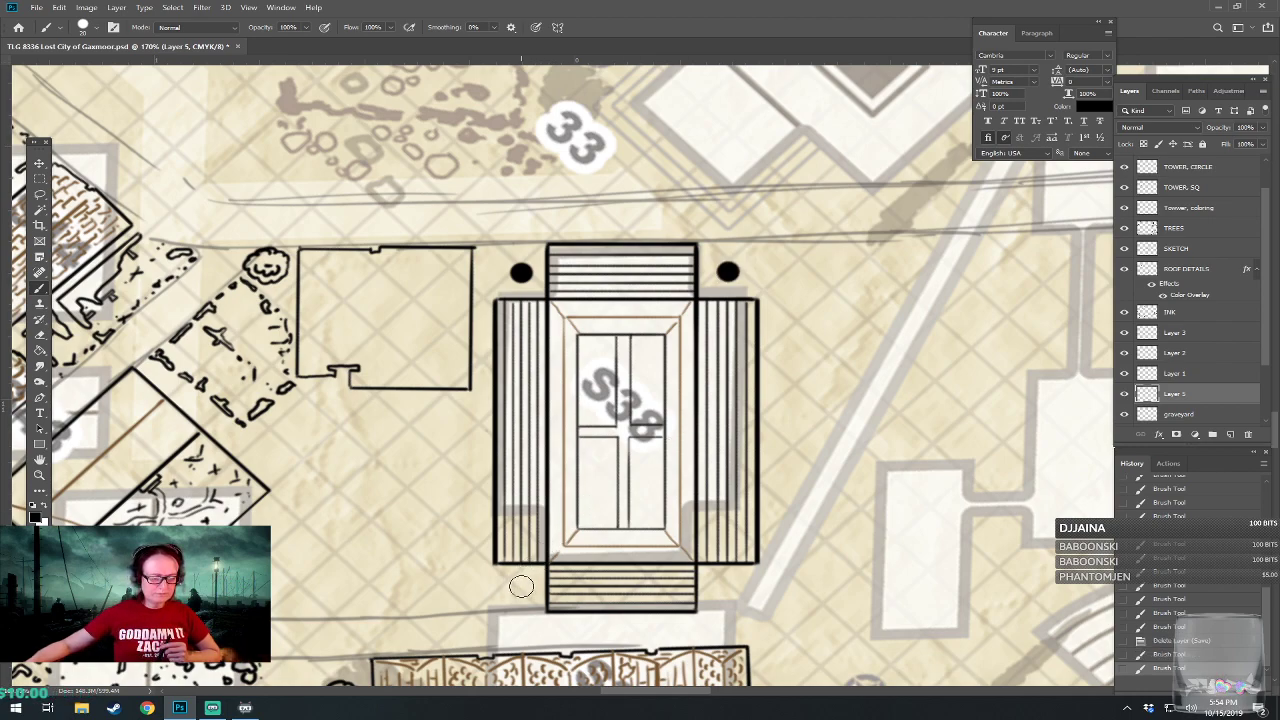
pyautogui.click(520, 588)
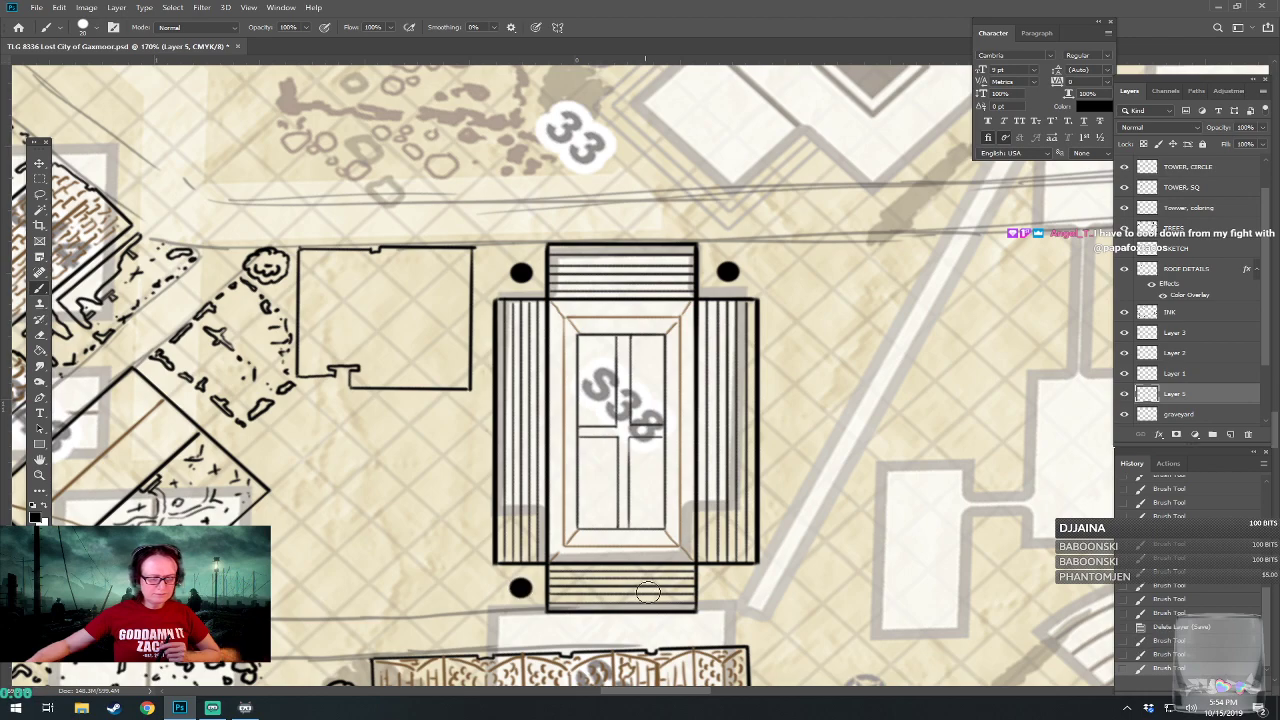
pyautogui.click(726, 588)
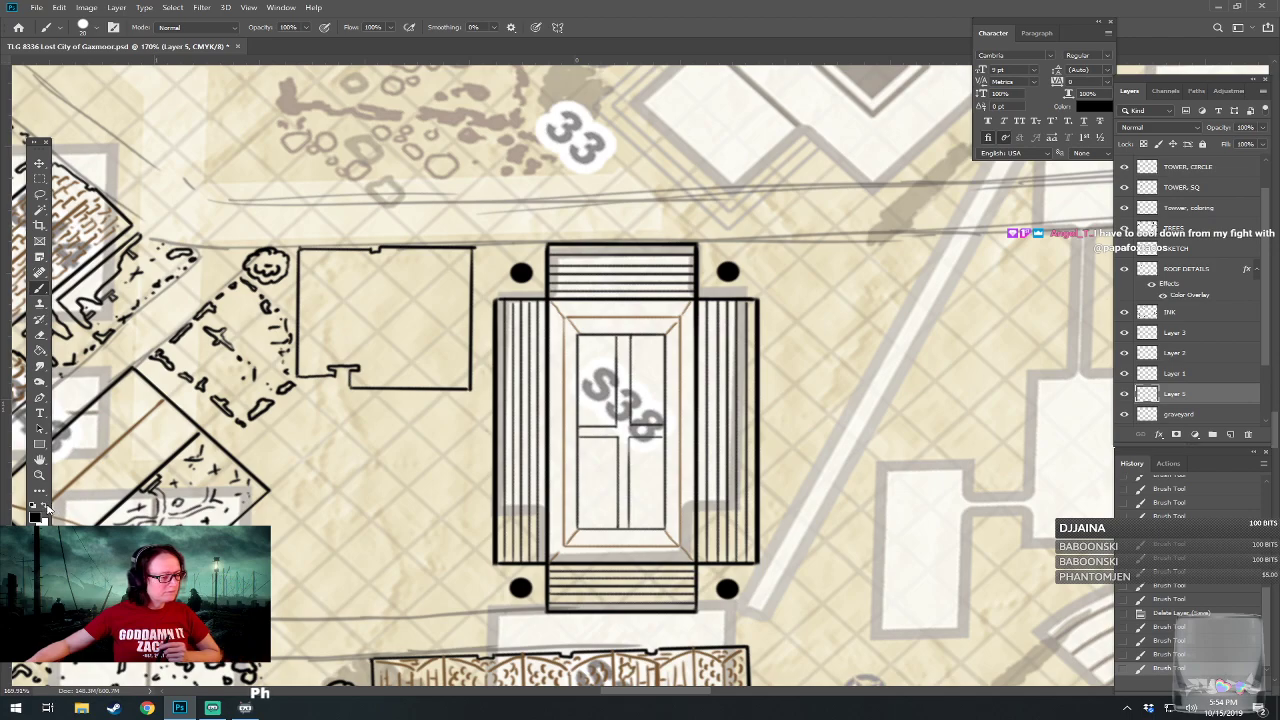
# Set up the Eraser with a Hard Round tip at 10 px.
pyautogui.click(46, 506)
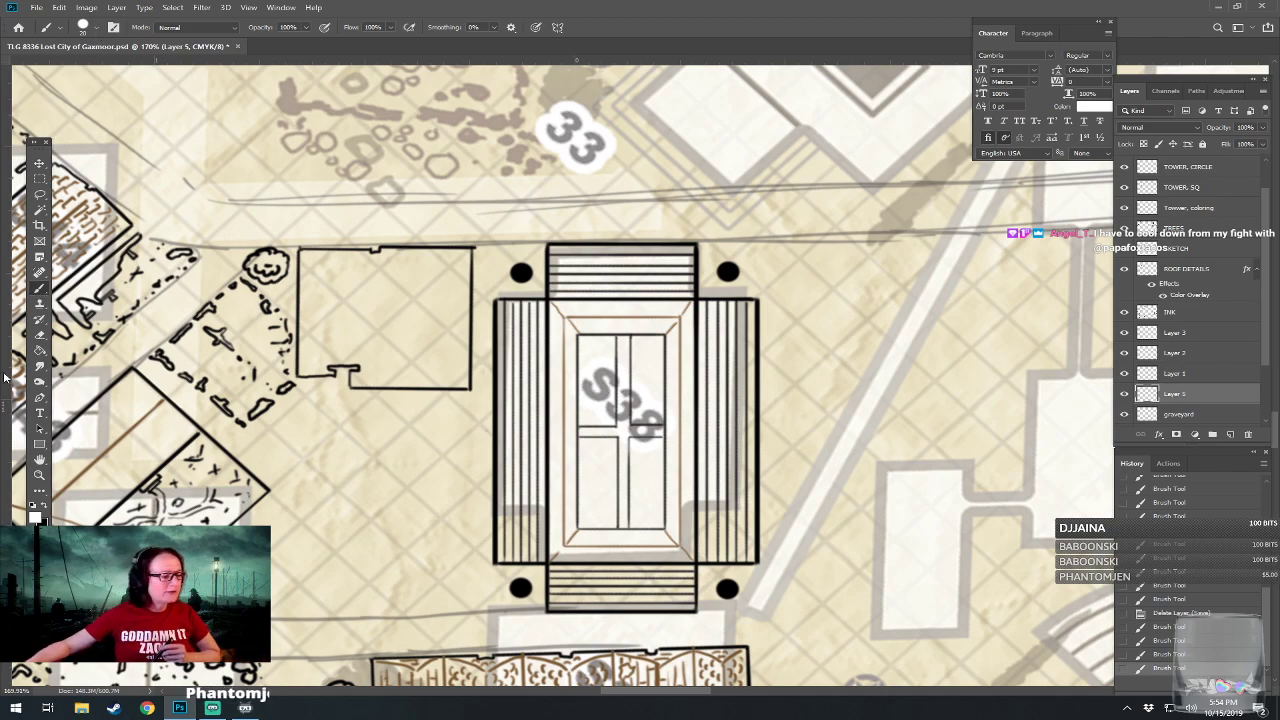
pyautogui.click(46, 506)
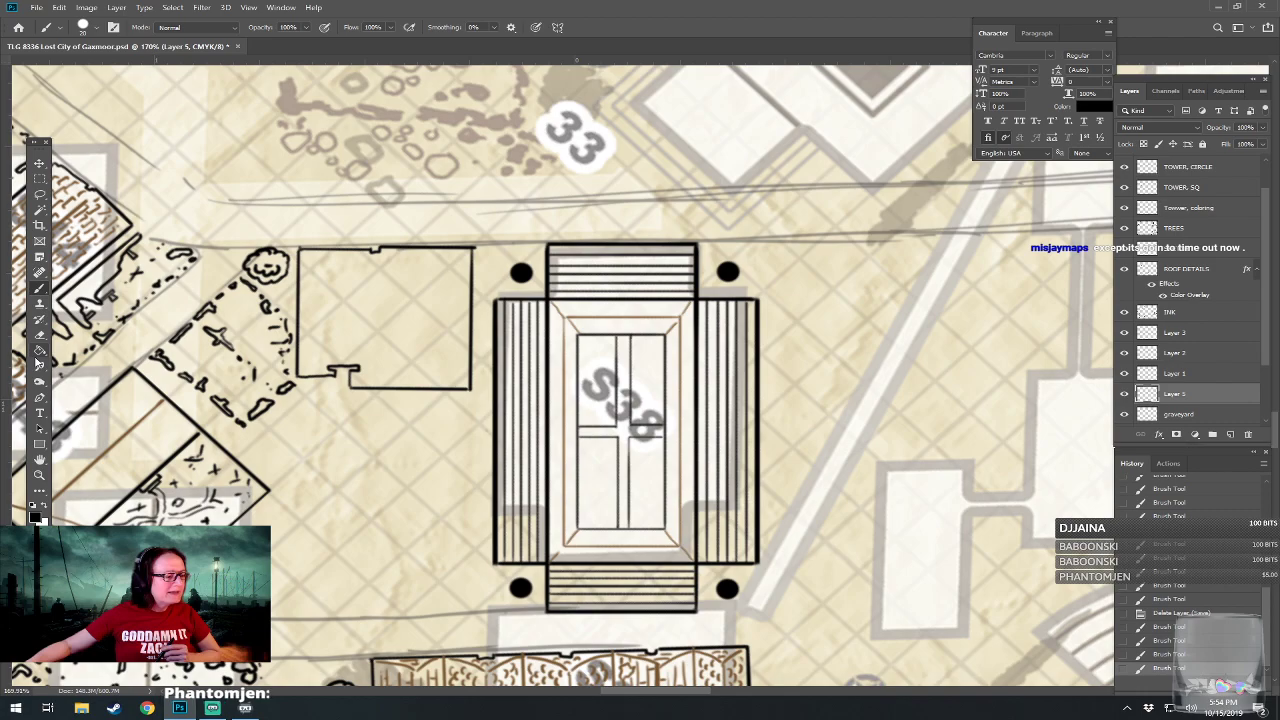
pyautogui.click(40, 334)
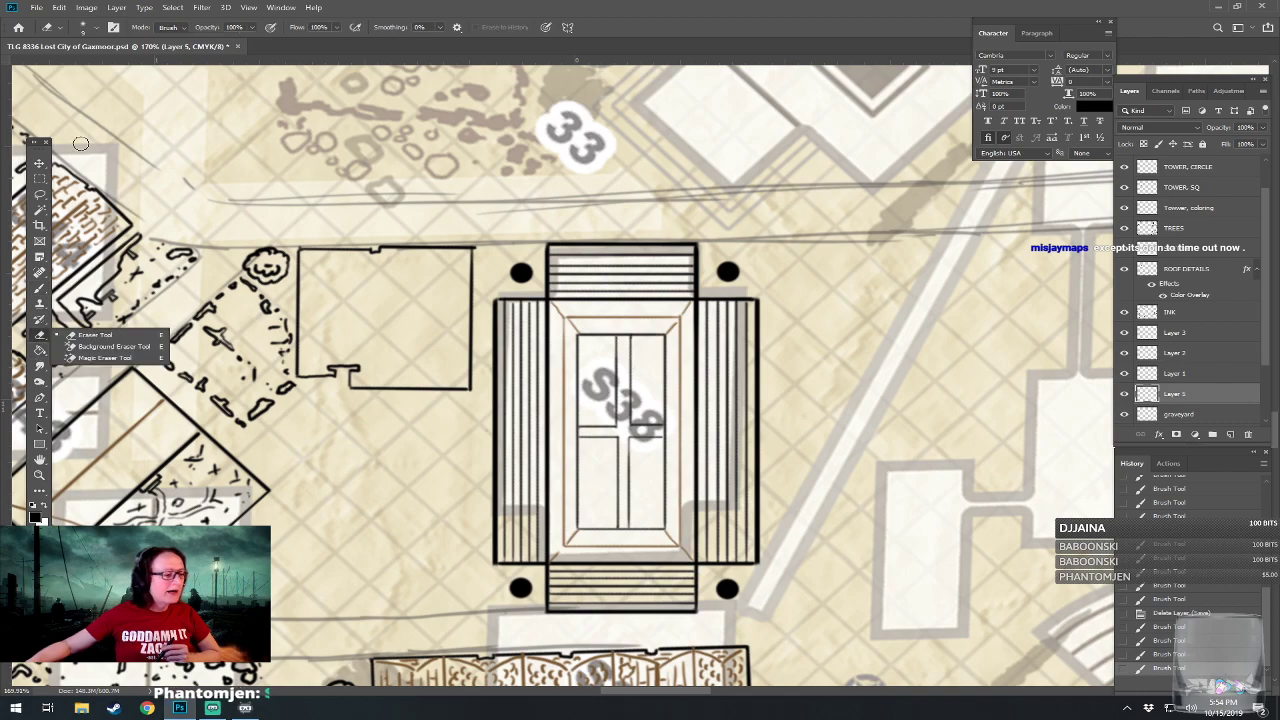
pyautogui.click(83, 27)
pyautogui.click(133, 198)
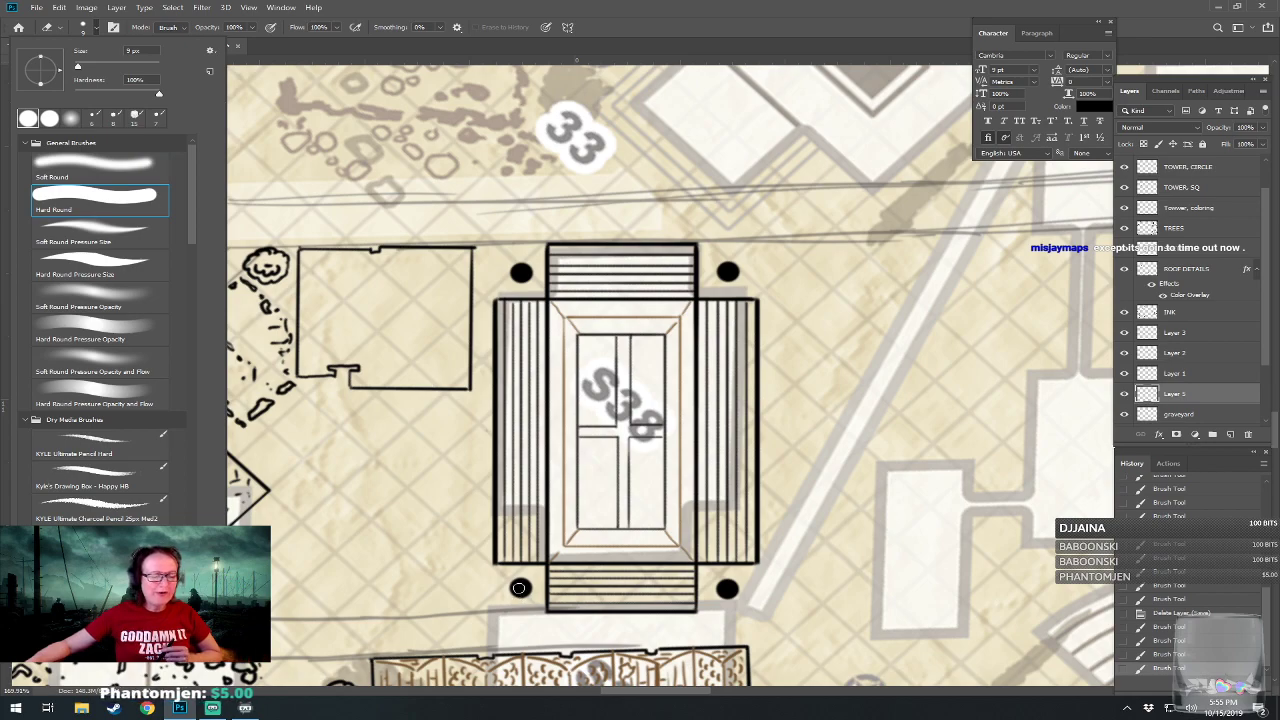
pyautogui.click(143, 49)
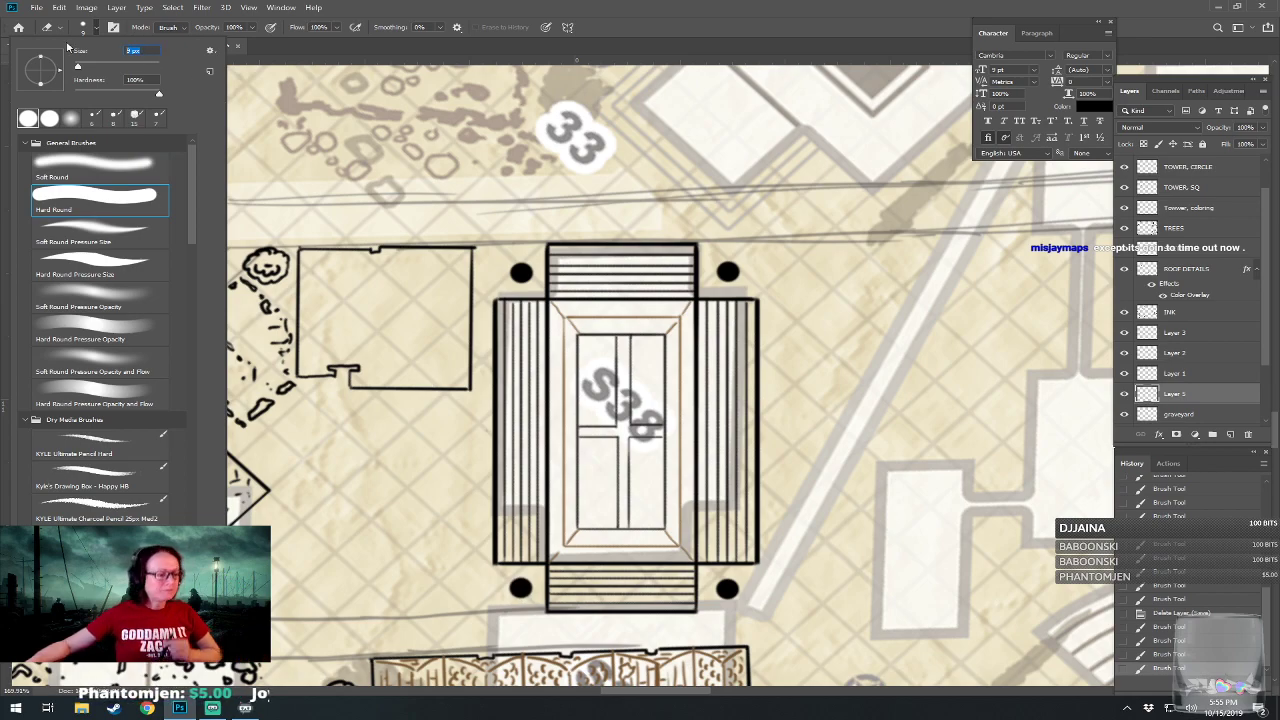
pyautogui.write('15')
pyautogui.press('Return')
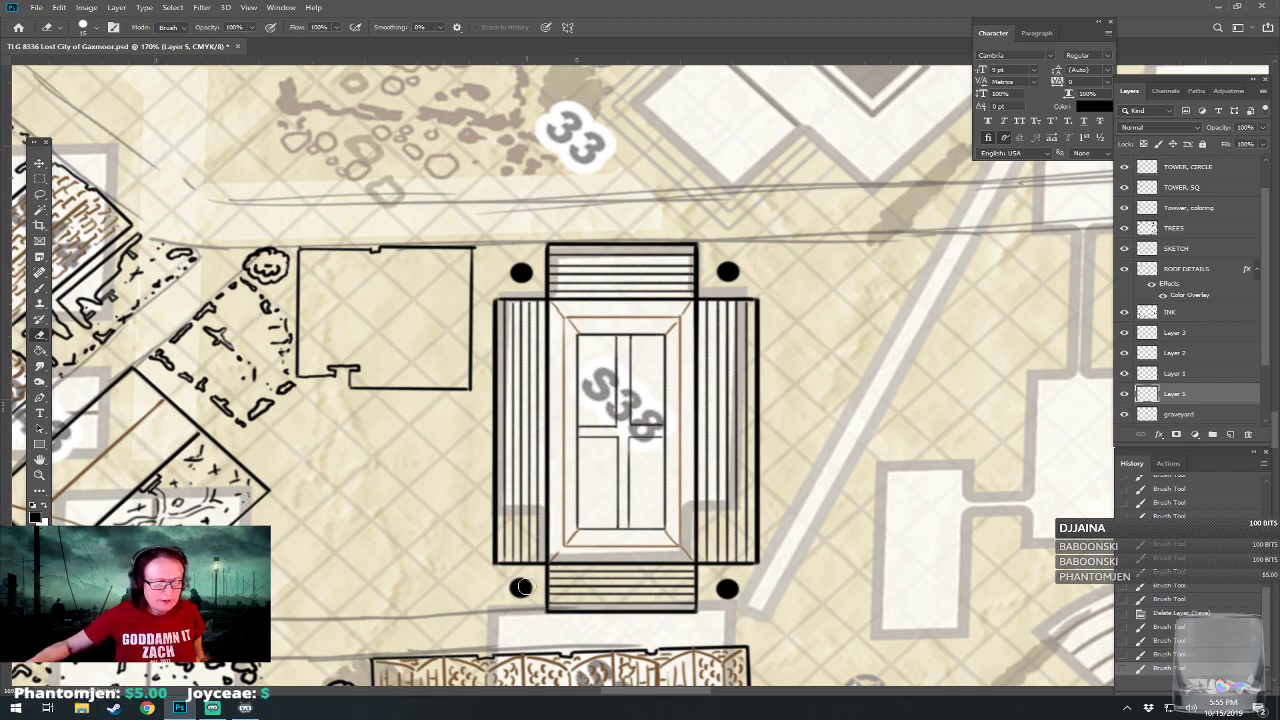
pyautogui.click(96, 30)
pyautogui.click(147, 50)
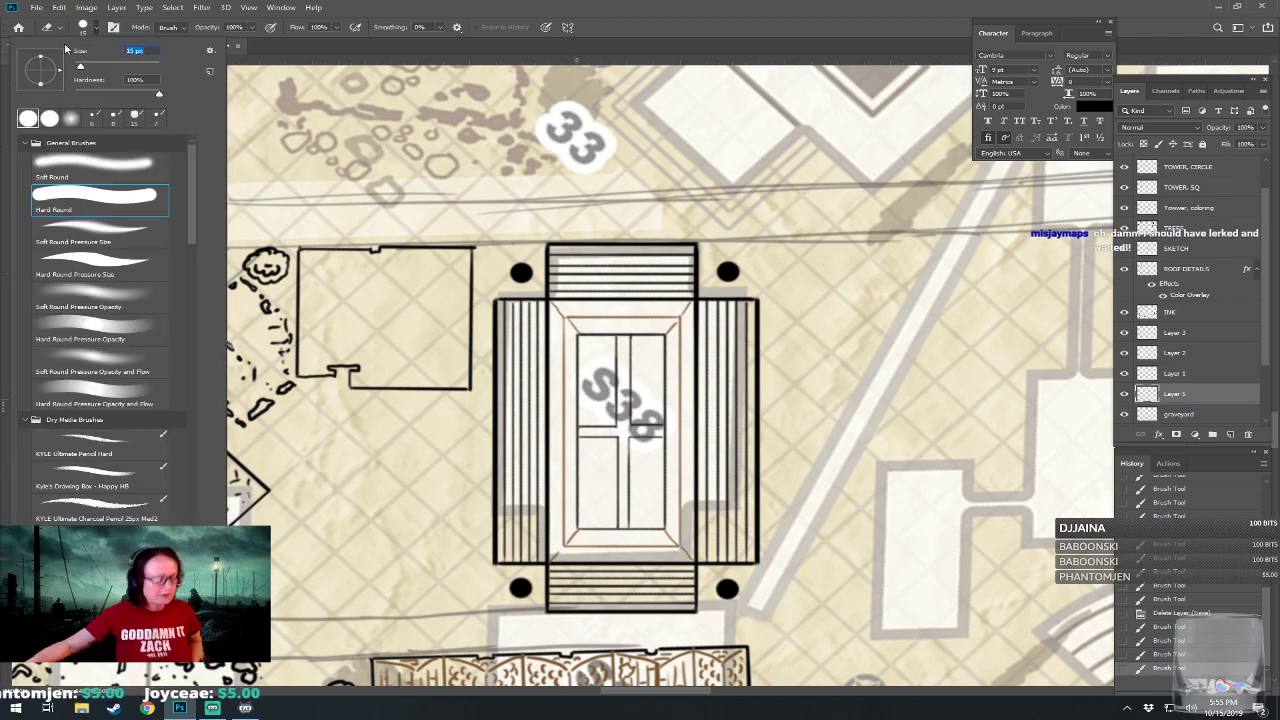
pyautogui.write('10')
pyautogui.doubleClick(697, 7)
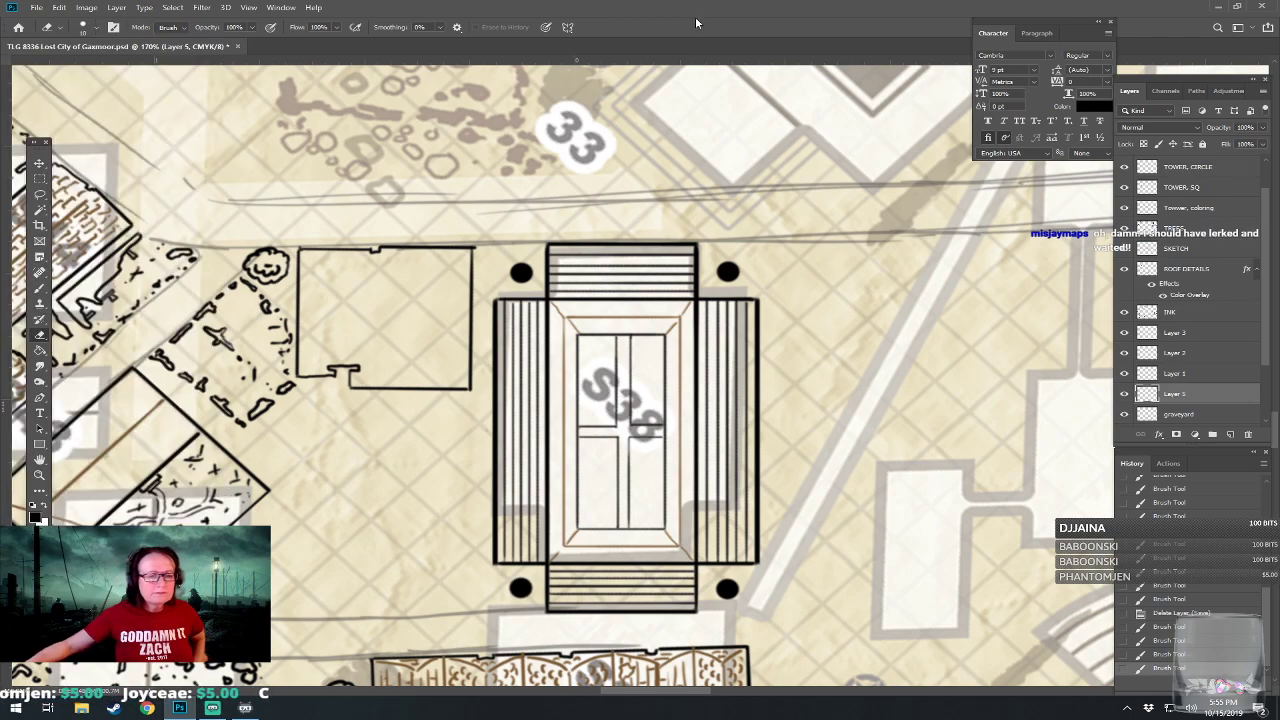
pyautogui.doubleClick(719, 183)
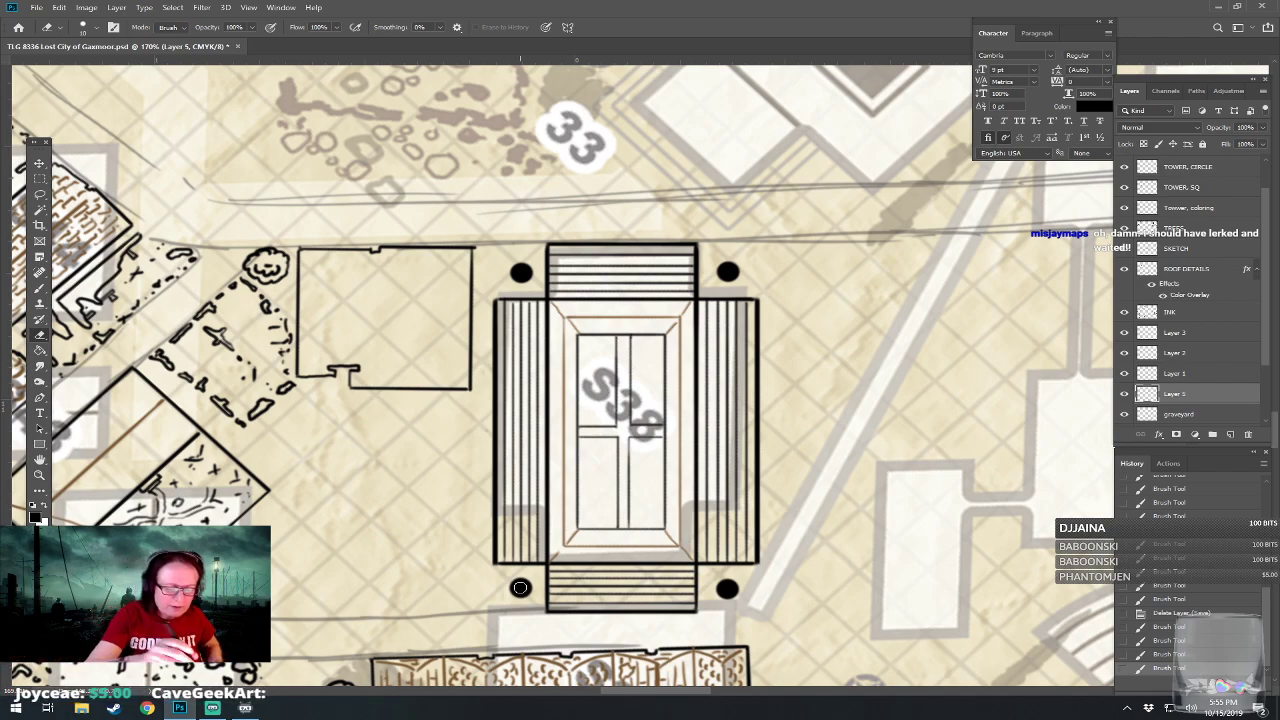
# Erase the centre of the black dot at S38's lower-left notch to turn it into a ring.
pyautogui.scroll(6, 520, 587)
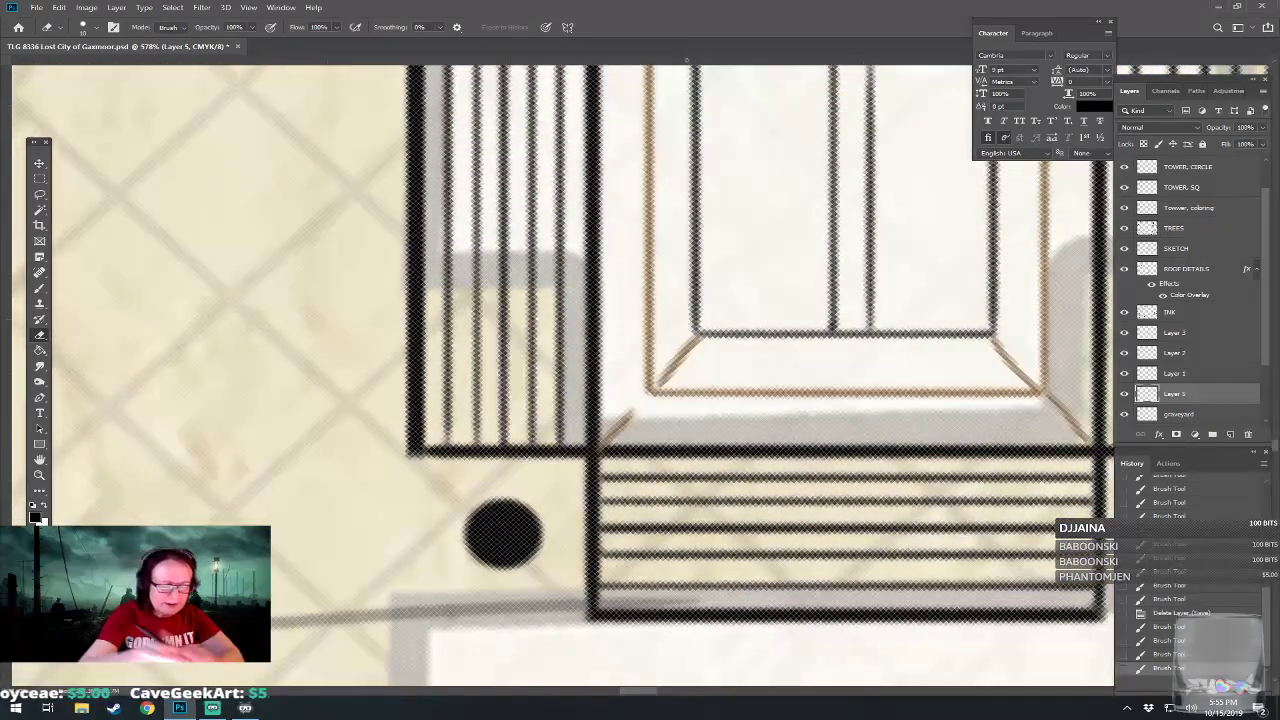
pyautogui.click(503, 533)
pyautogui.click(503, 534)
pyautogui.click(504, 535)
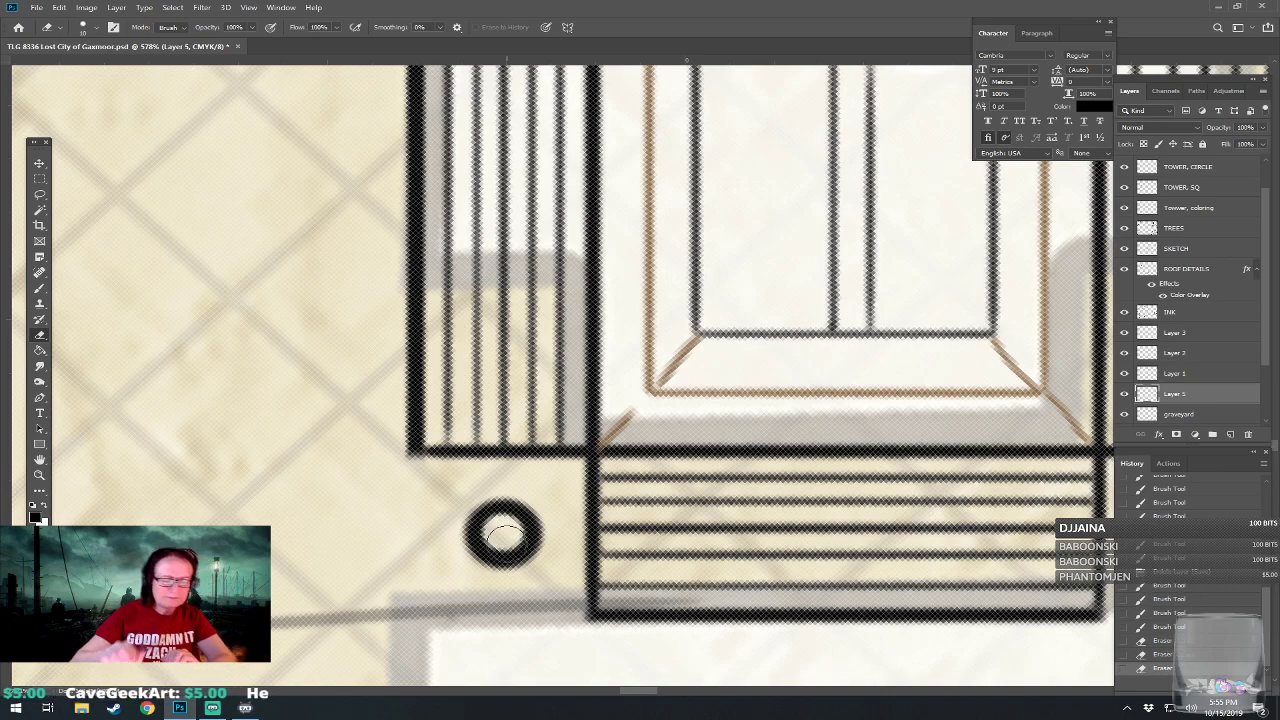
pyautogui.click(503, 535)
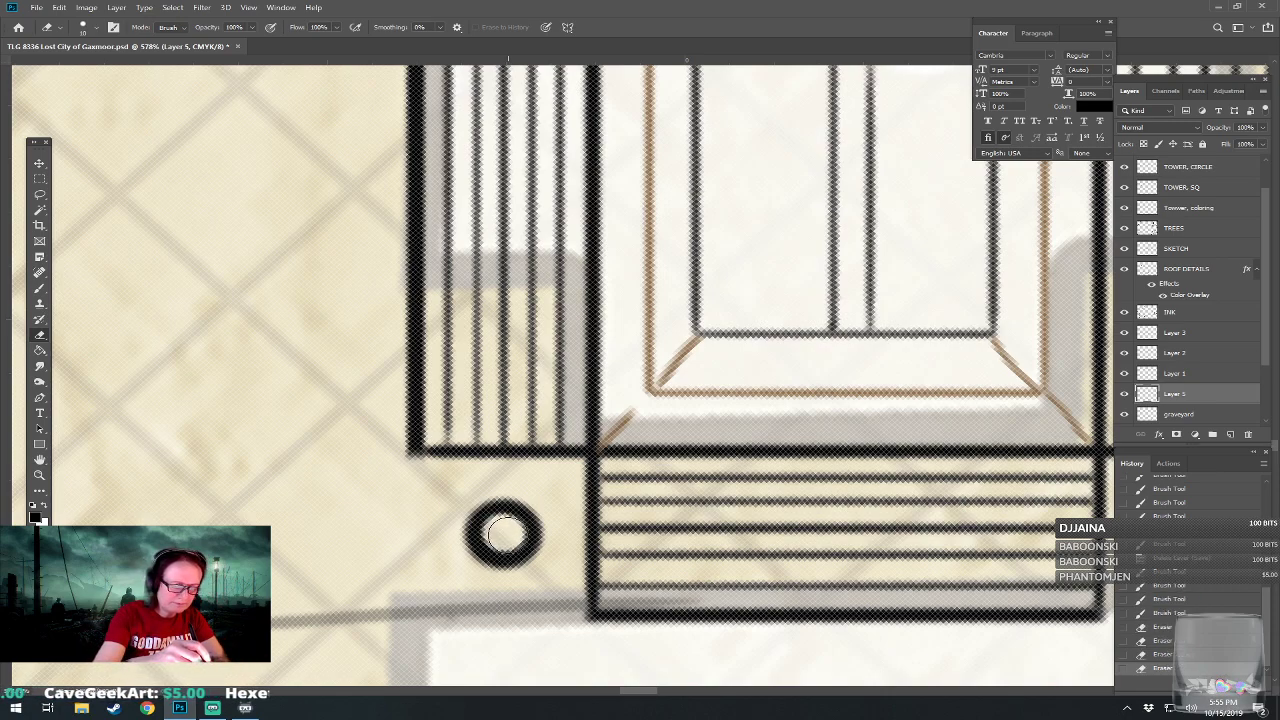
# Erase the centres of the black dots at S38's lower-right and upper-right notches to turn them into rings.
pyautogui.moveTo(1060, 500); pyautogui.dragTo(515, 478)
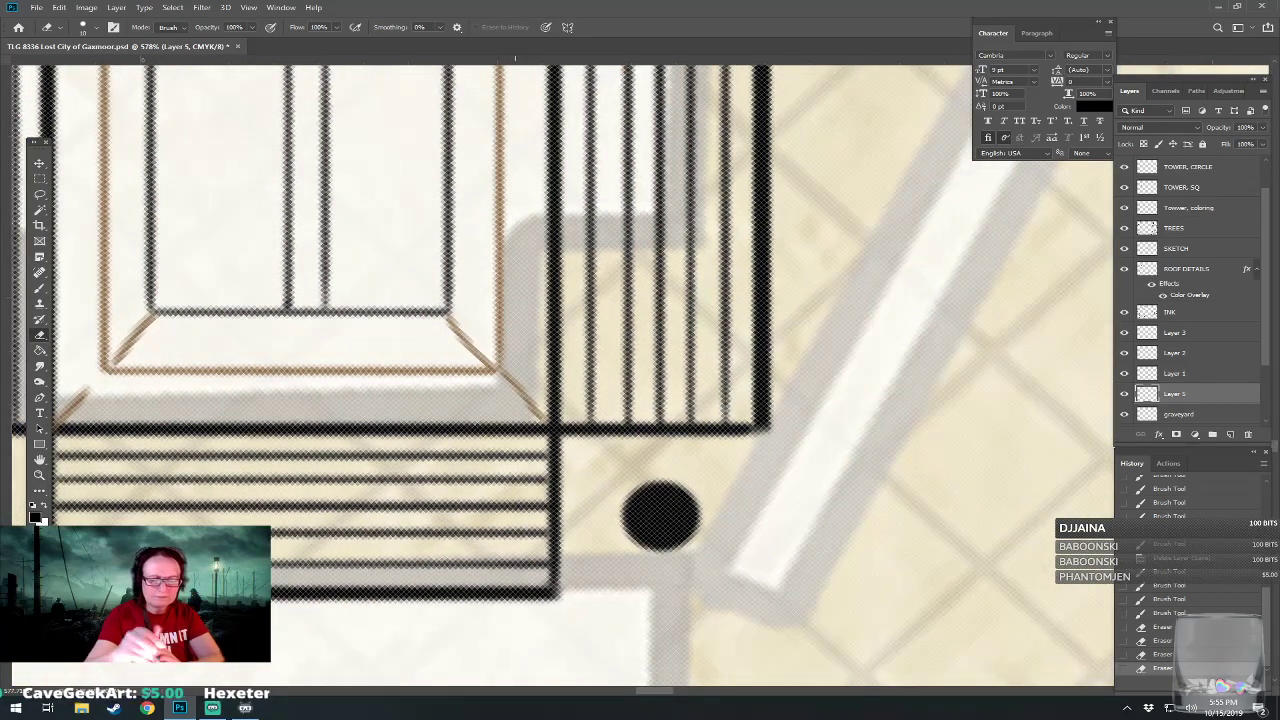
pyautogui.click(661, 515)
pyautogui.click(661, 515)
pyautogui.moveTo(661, 190); pyautogui.dragTo(706, 534)
pyautogui.moveTo(680, 150); pyautogui.dragTo(688, 630)
pyautogui.moveTo(690, 260); pyautogui.dragTo(664, 501)
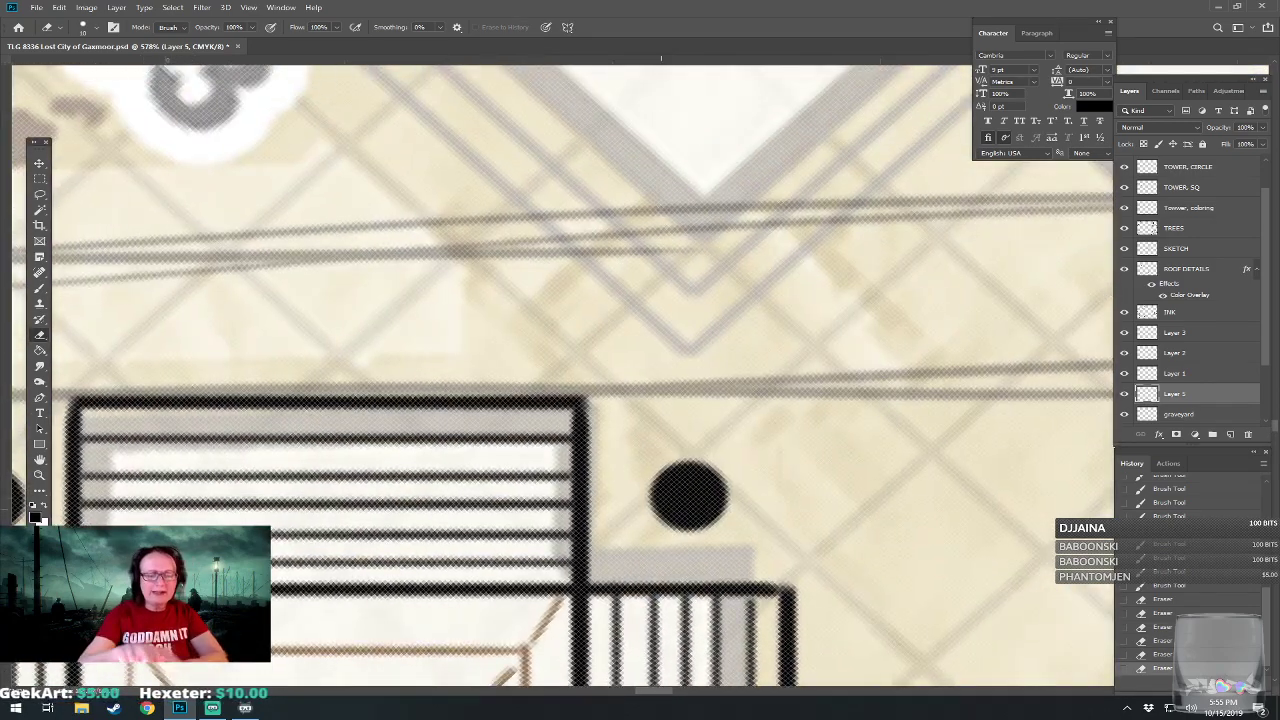
pyautogui.click(689, 495)
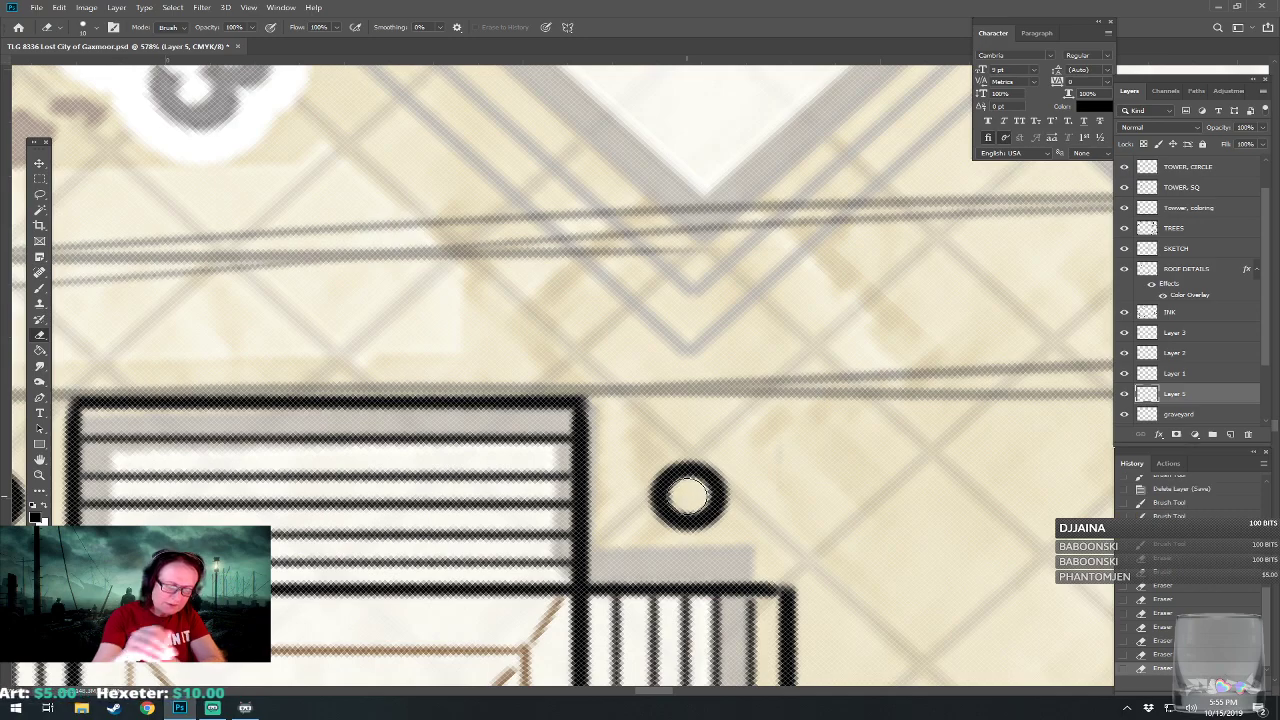
# Erase the centre of the black dot at S38's upper-left notch to turn it into a ring, and save the map.
pyautogui.moveTo(689, 495); pyautogui.dragTo(1004, 460)
pyautogui.moveTo(304, 467); pyautogui.dragTo(689, 490)
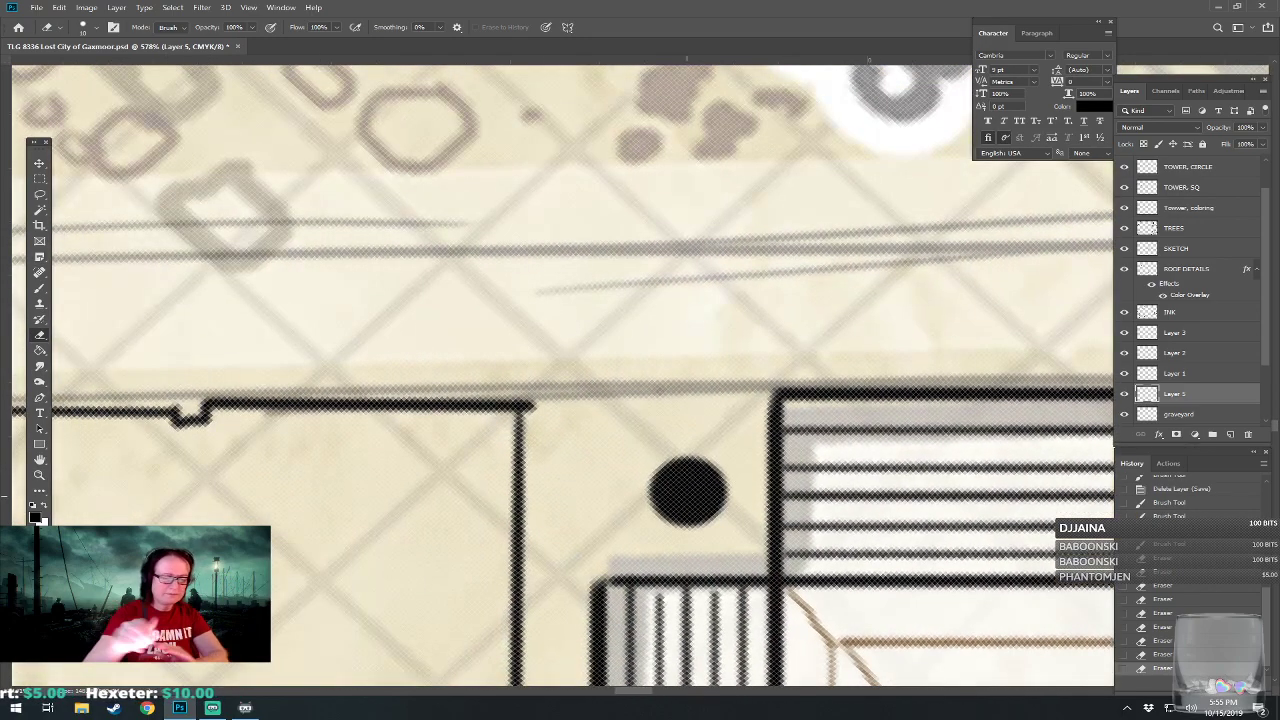
pyautogui.click(690, 490)
pyautogui.click(691, 492)
pyautogui.scroll(-8, 693, 494)
pyautogui.scroll(-4, 693, 494)
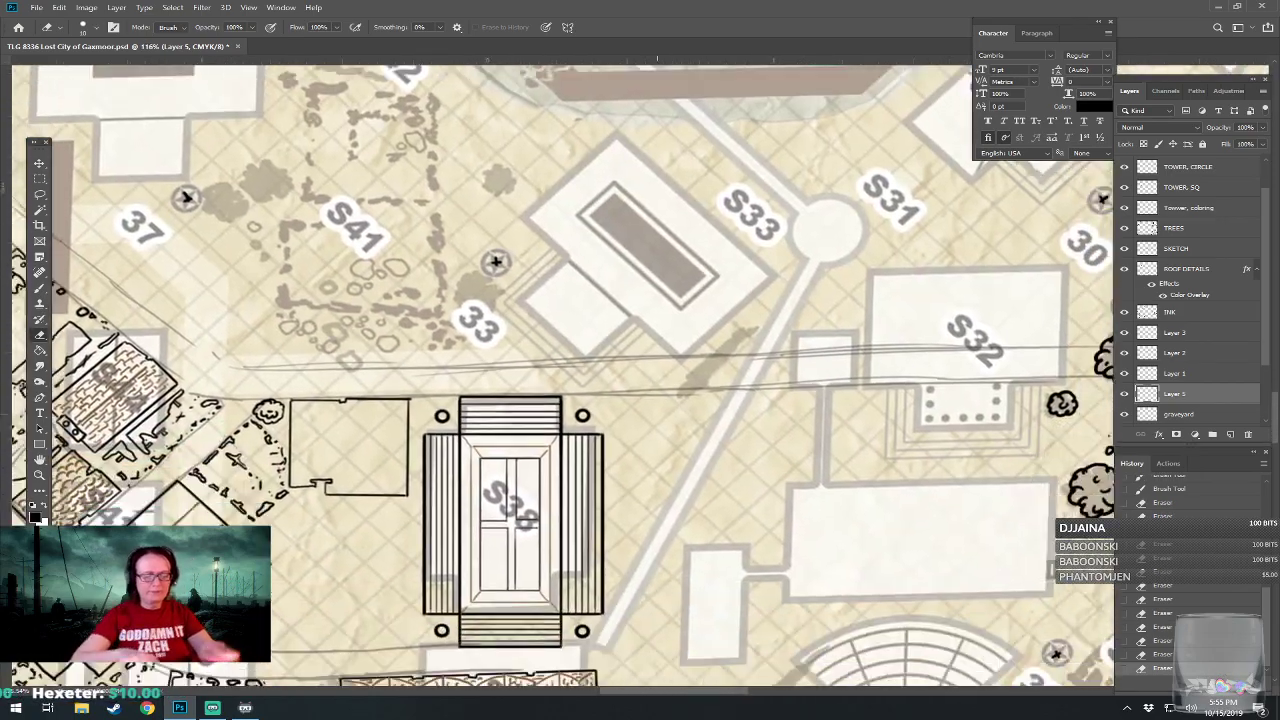
pyautogui.scroll(-3, 693, 494)
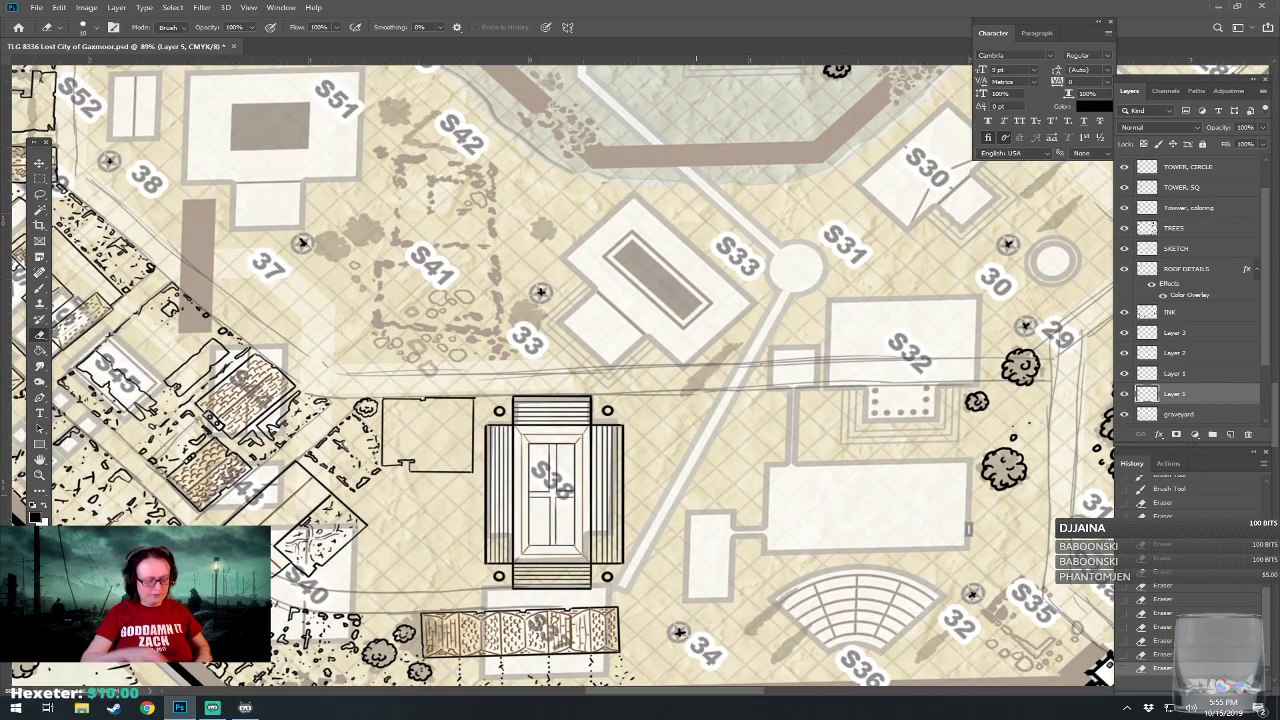
pyautogui.hotkey('ctrl', 's')
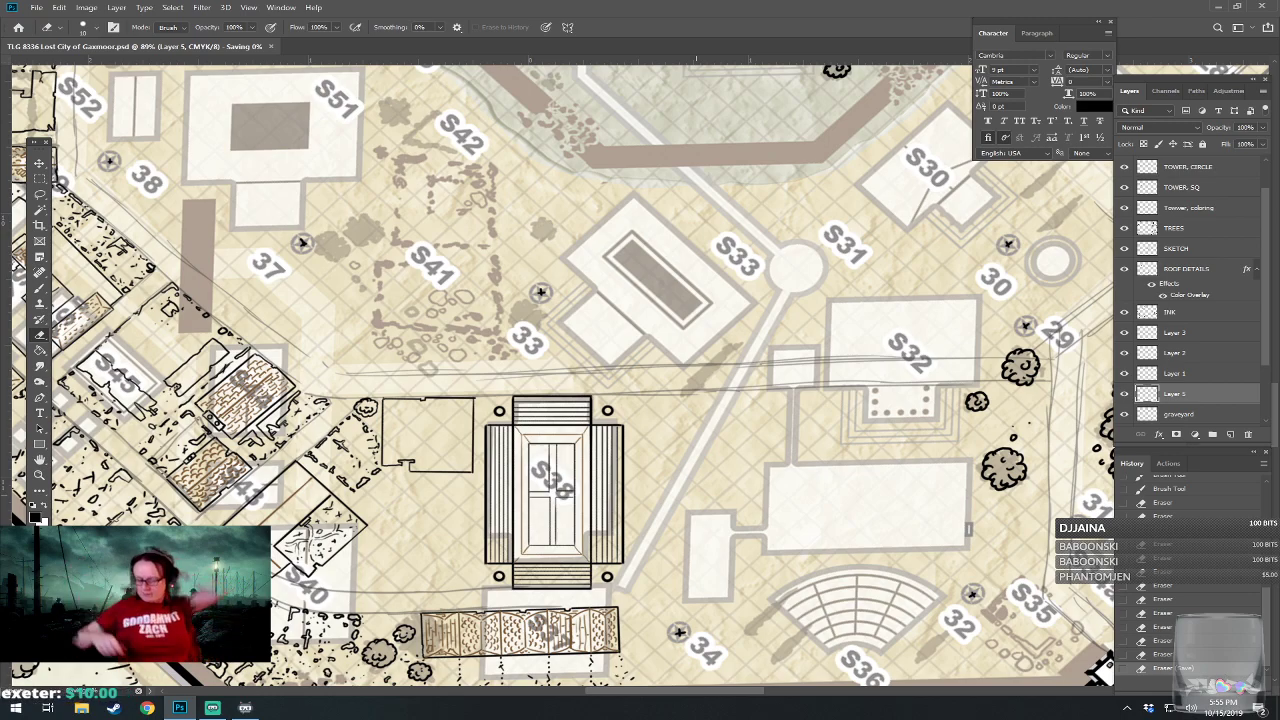
# Switch to the Brush with the Hard Round Pressure Size tip at a smaller size for fine ink details.
pyautogui.scroll(5, 696, 494)
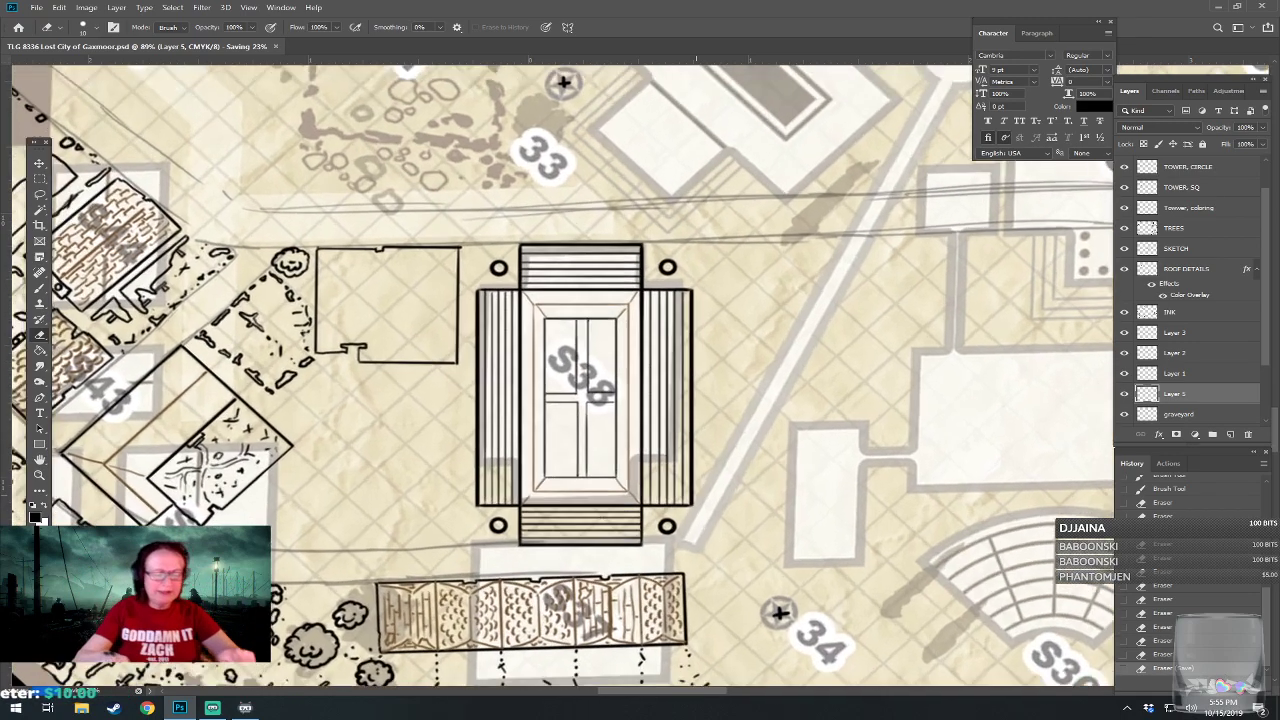
pyautogui.scroll(-1, 696, 494)
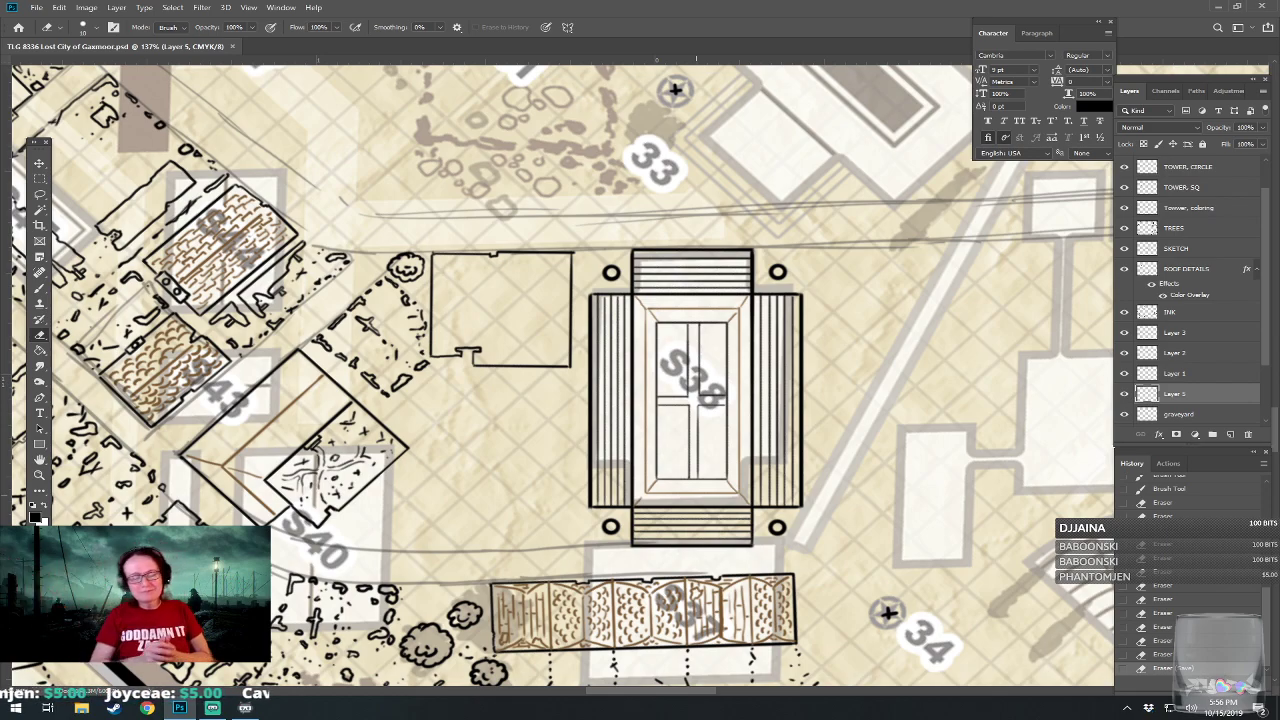
pyautogui.scroll(3, 558, 568)
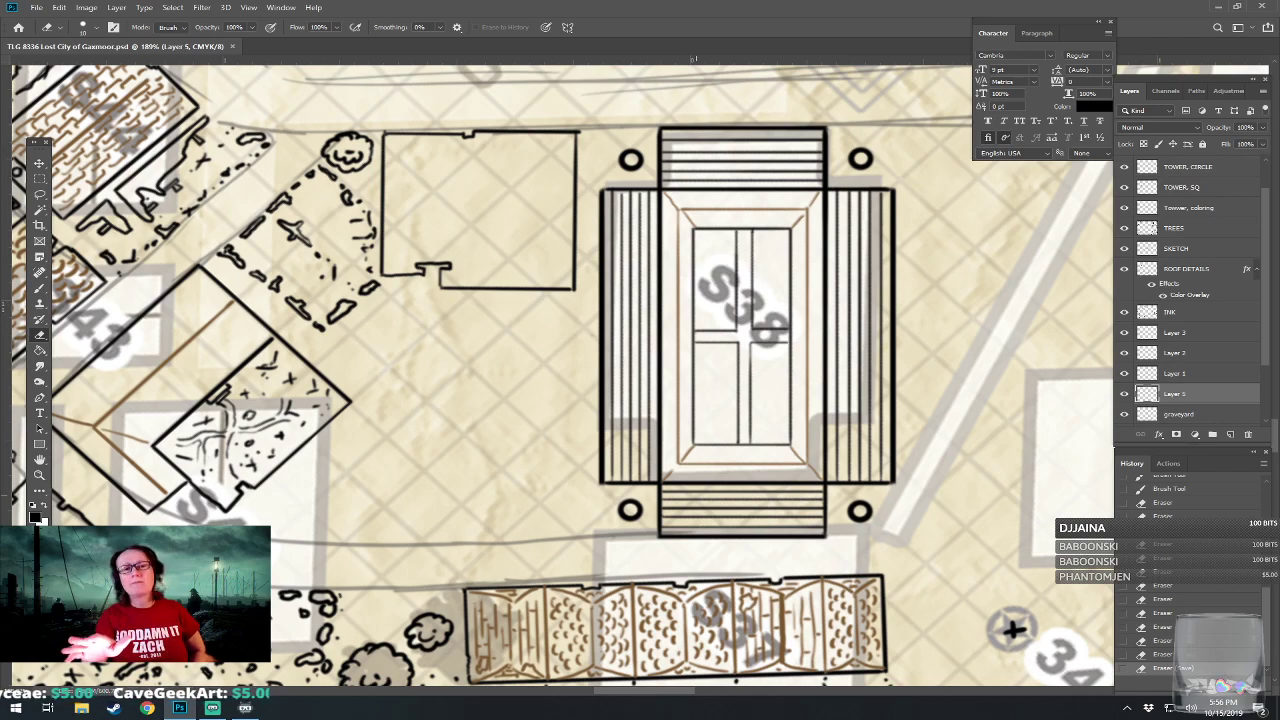
pyautogui.moveTo(696, 495); pyautogui.dragTo(743, 511)
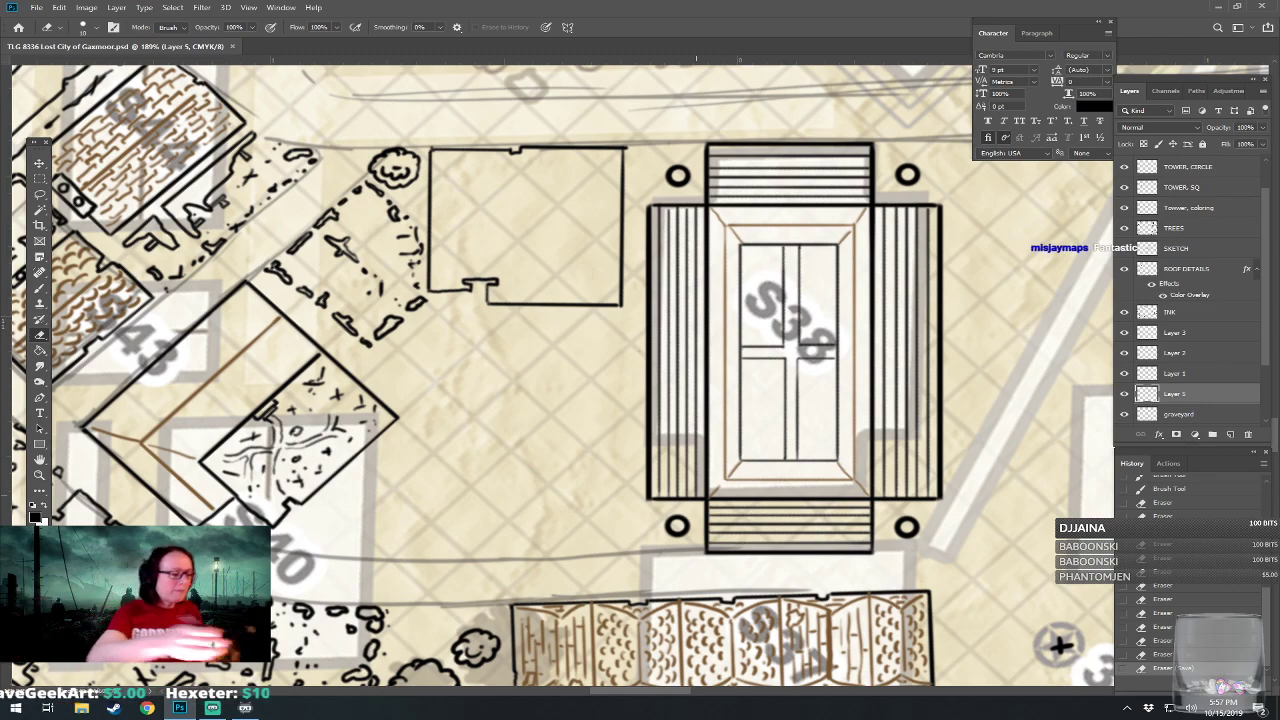
pyautogui.click(40, 288)
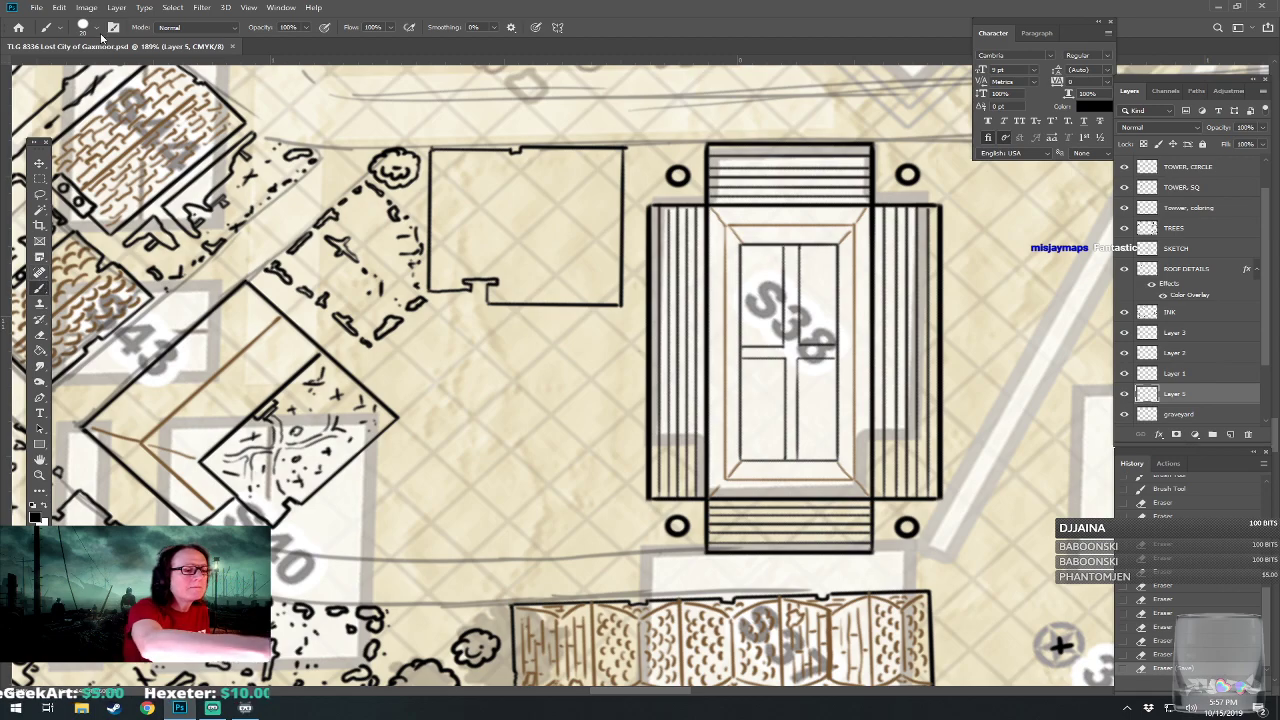
pyautogui.click(97, 30)
pyautogui.click(110, 265)
pyautogui.click(140, 50)
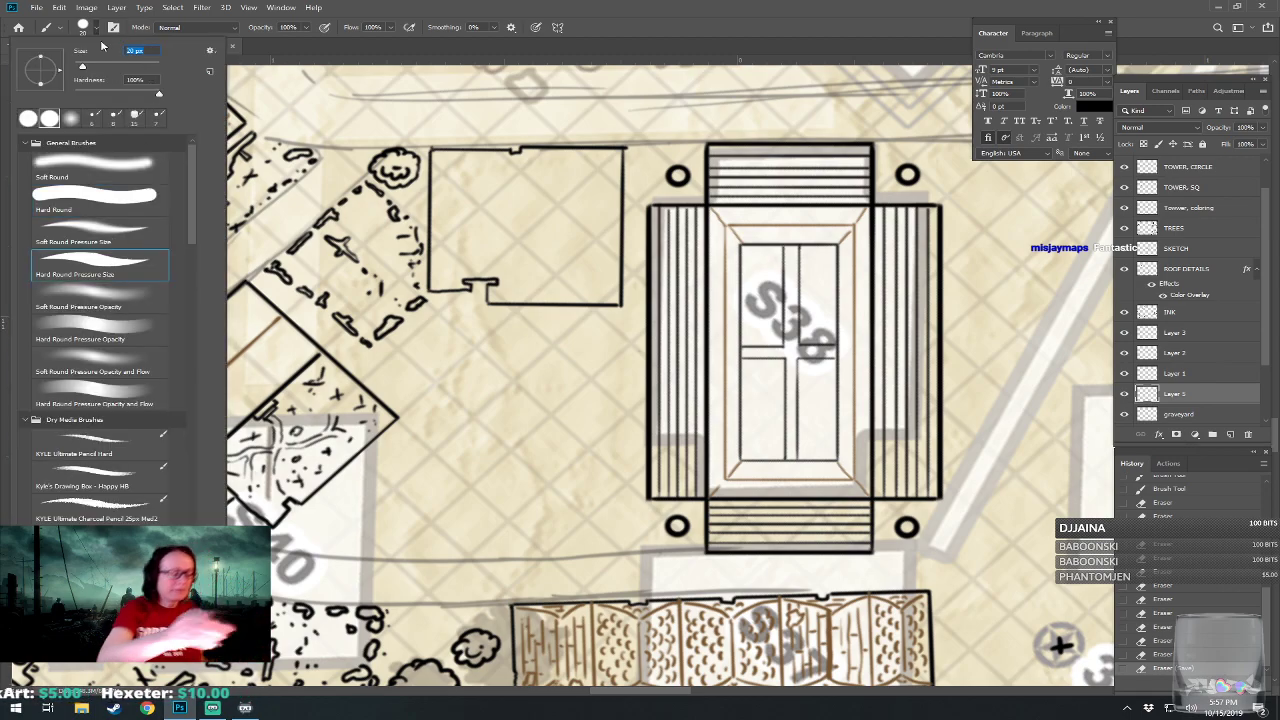
pyautogui.press('Return')
# Ink a trail of small rubble dots just below the broken lower wall of the ruined building at S40.
pyautogui.moveTo(560, 360)
pyautogui.mouseDown()
pyautogui.moveTo(623, 361)
pyautogui.moveTo(508, 341)
pyautogui.moveTo(430, 347)
pyautogui.moveTo(545, 333)
pyautogui.moveTo(604, 354)
pyautogui.moveTo(684, 352)
pyautogui.mouseUp()
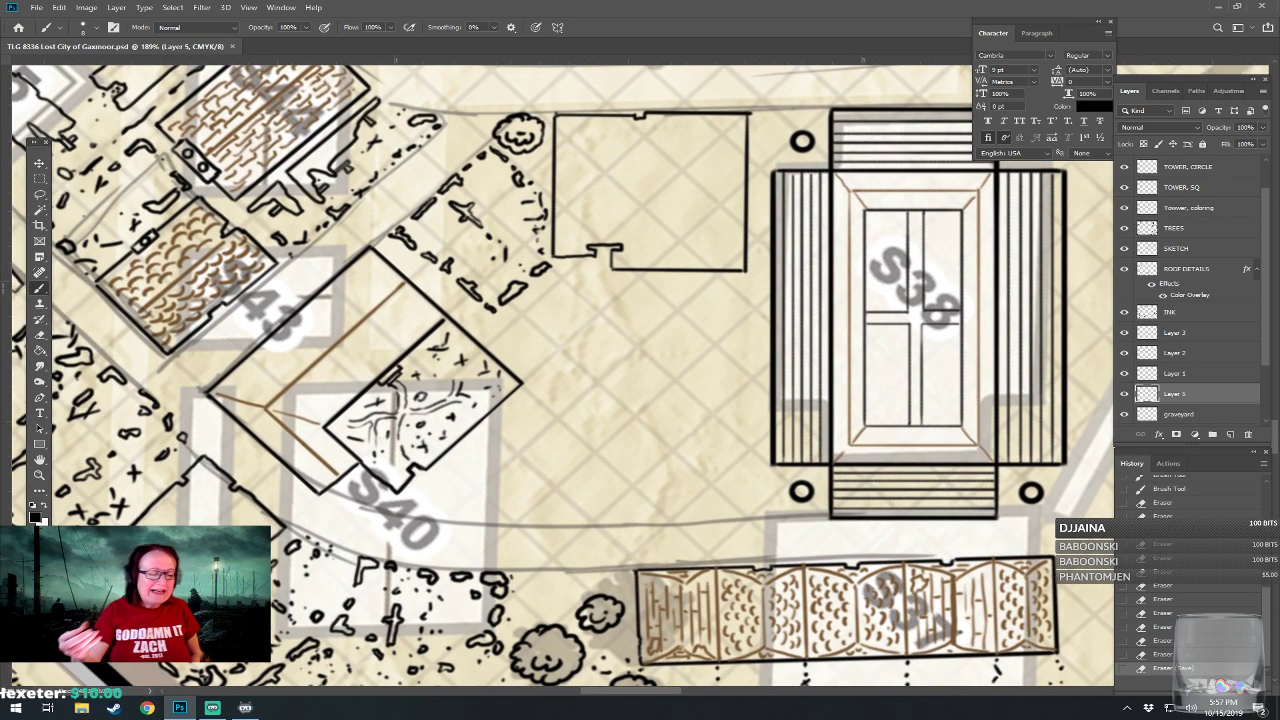
pyautogui.click(337, 501)
pyautogui.click(354, 508)
pyautogui.click(368, 512)
pyautogui.click(380, 514)
pyautogui.click(388, 516)
pyautogui.click(390, 519)
pyautogui.click(395, 519)
pyautogui.click(401, 519)
pyautogui.click(407, 520)
pyautogui.click(412, 521)
pyautogui.click(417, 521)
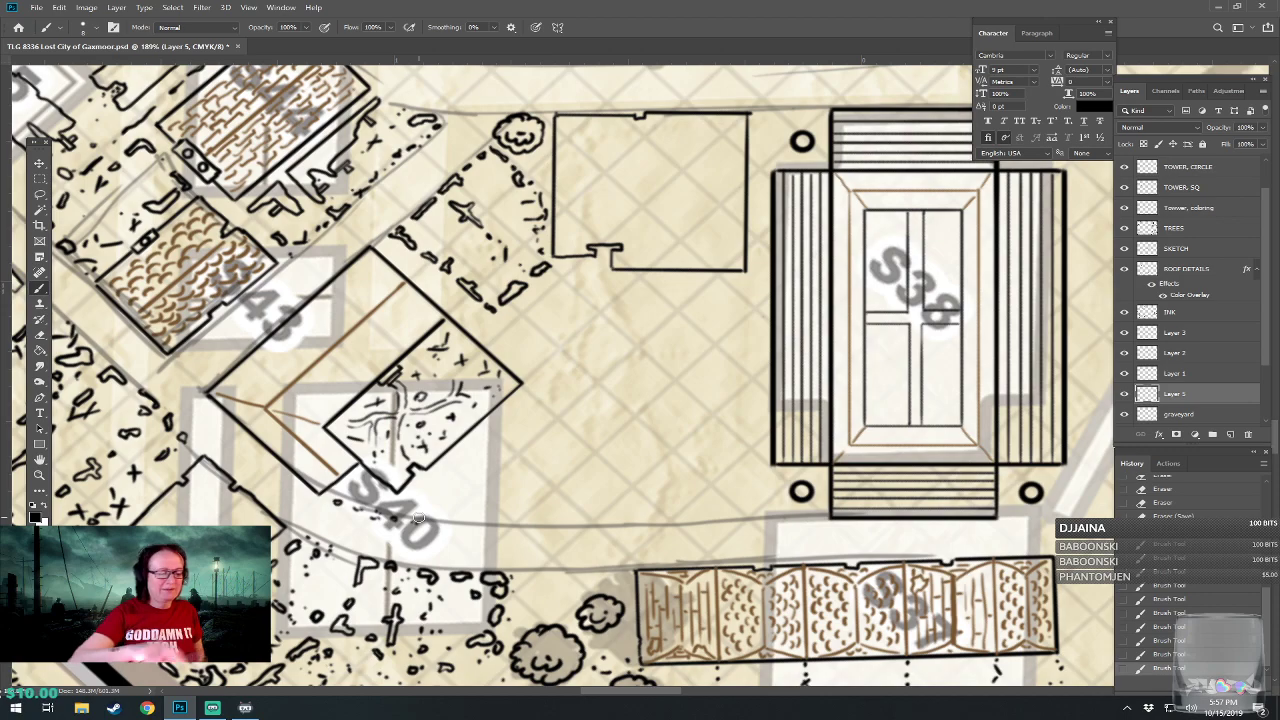
# Extend the scattered rubble specks eastward from the S40 label along the upper edge of the sketched road.
pyautogui.moveTo(419, 518); pyautogui.dragTo(612, 523)
pyautogui.click(619, 523)
pyautogui.click(632, 509)
pyautogui.click(632, 499)
pyautogui.click(639, 497)
pyautogui.click(636, 525)
pyautogui.click(643, 525)
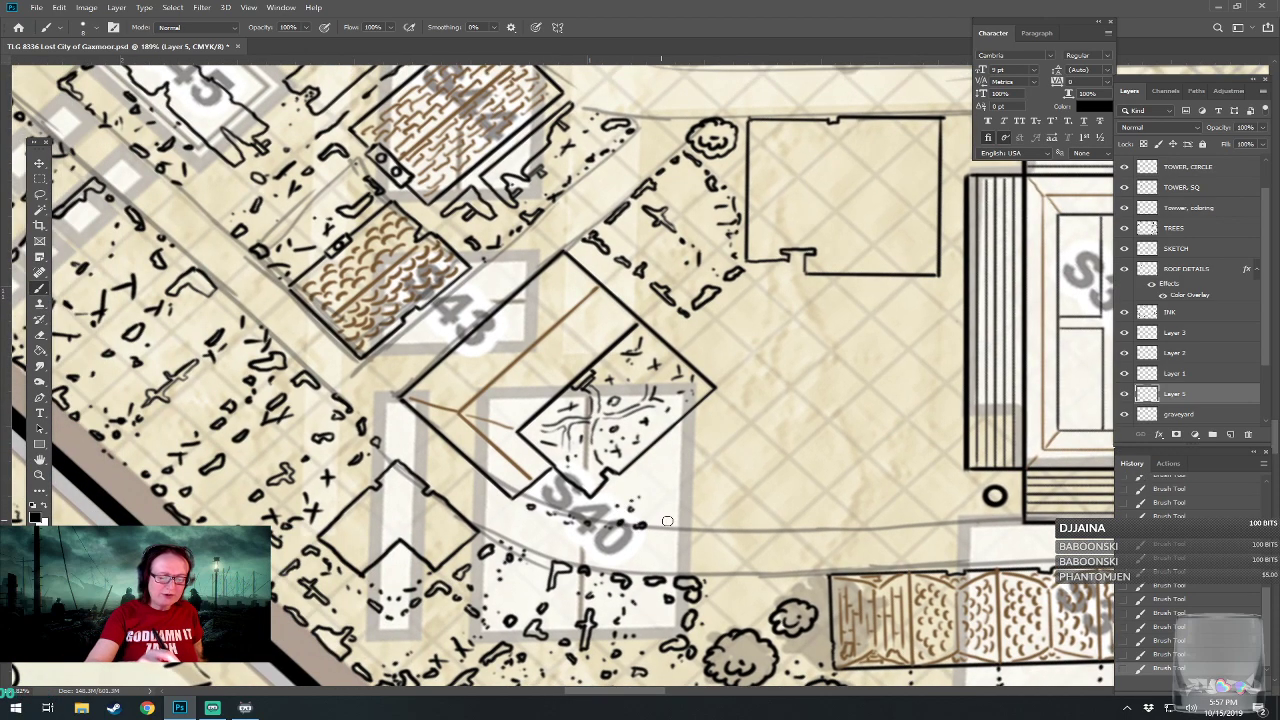
pyautogui.moveTo(650, 509); pyautogui.dragTo(657, 519)
pyautogui.moveTo(658, 512); pyautogui.dragTo(650, 518)
pyautogui.click(656, 486)
pyautogui.click(659, 530)
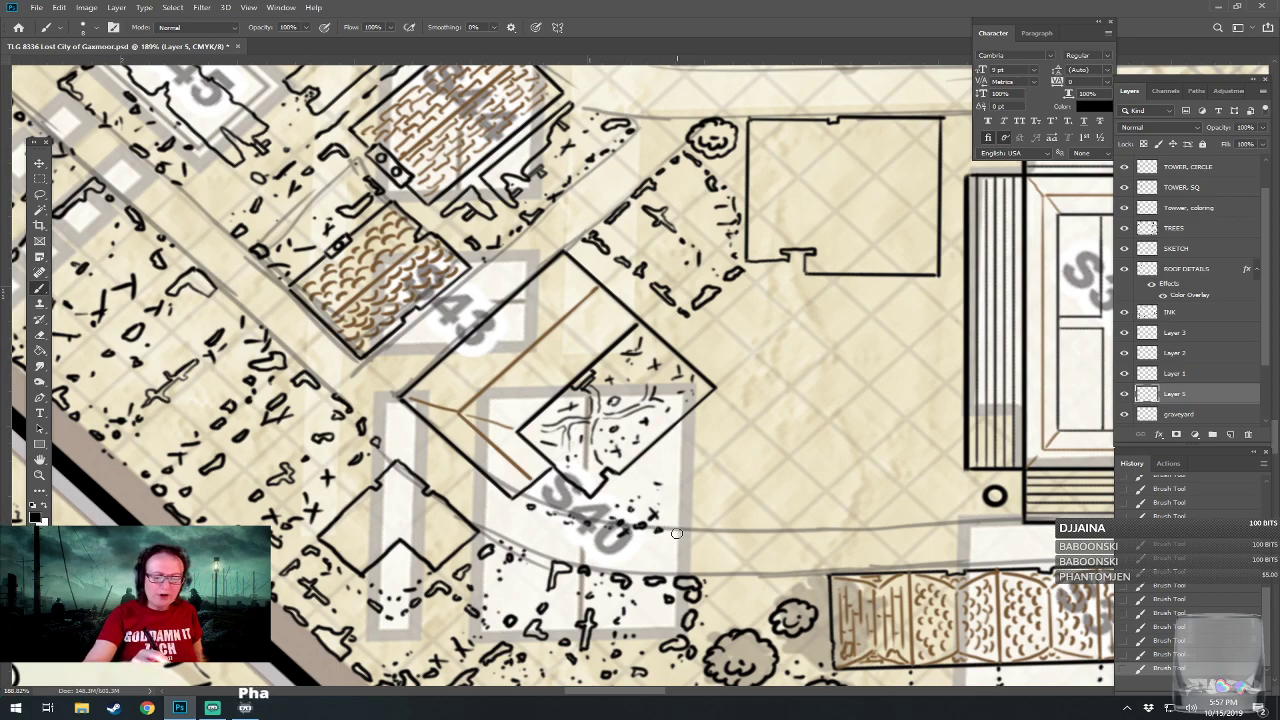
pyautogui.moveTo(672, 531)
pyautogui.mouseDown()
pyautogui.moveTo(686, 499)
pyautogui.moveTo(695, 531)
pyautogui.moveTo(617, 490)
pyautogui.mouseUp()
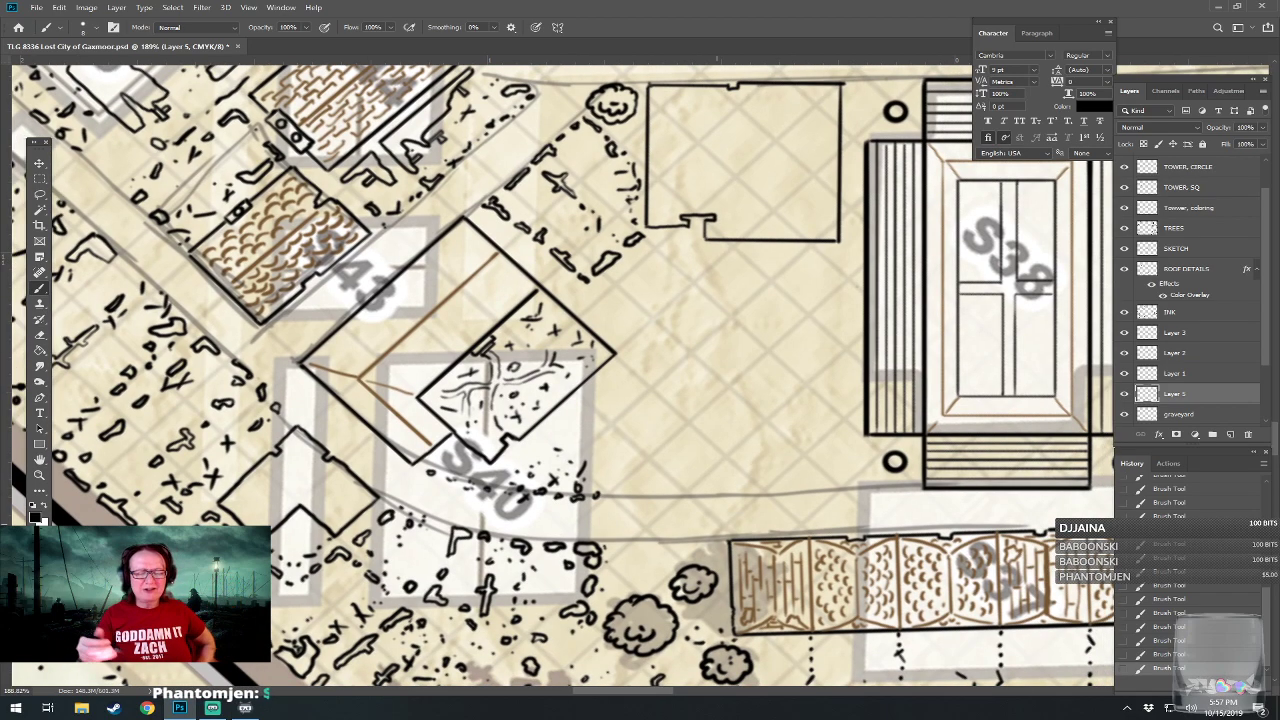
# Finish the east end of S40's rubble trail with an upright elongated stone and a few surrounding specks.
pyautogui.moveTo(634, 454)
pyautogui.mouseDown()
pyautogui.moveTo(636, 472)
pyautogui.moveTo(645, 461)
pyautogui.moveTo(640, 450)
pyautogui.moveTo(623, 496)
pyautogui.moveTo(607, 461)
pyautogui.mouseUp()
pyautogui.click(631, 495)
pyautogui.click(607, 500)
pyautogui.click(611, 490)
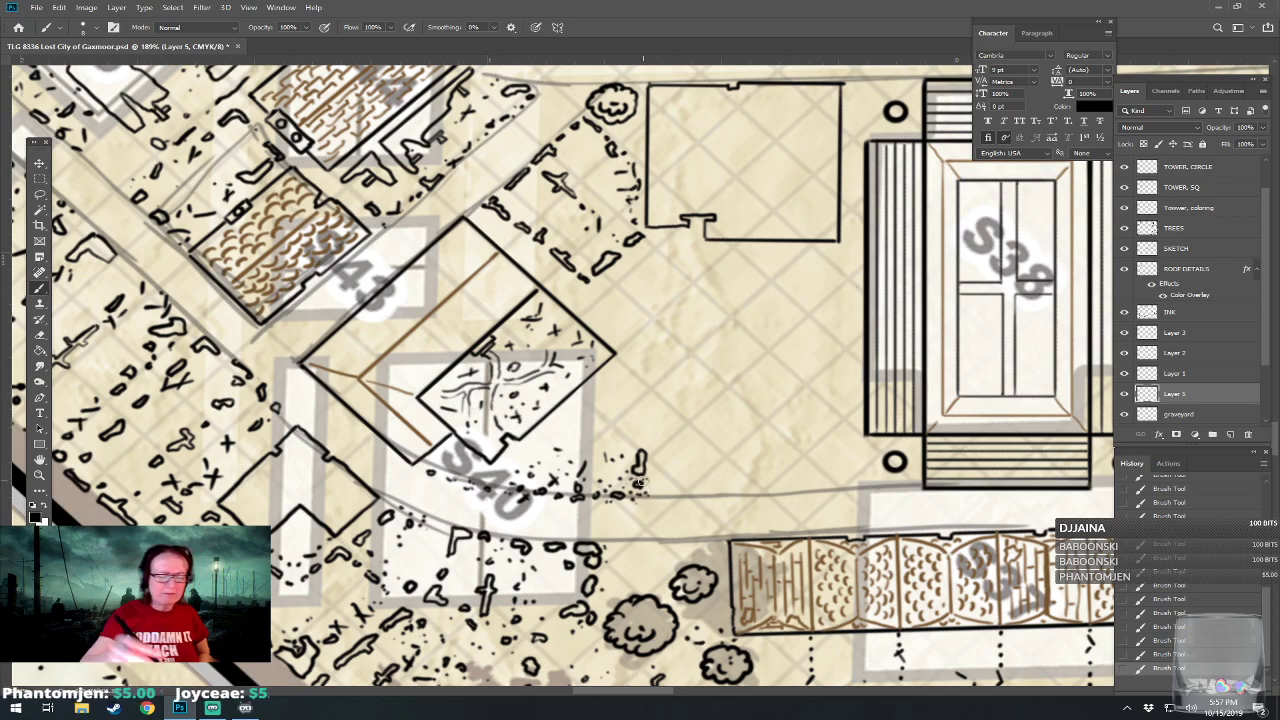
pyautogui.moveTo(638, 434); pyautogui.dragTo(615, 486)
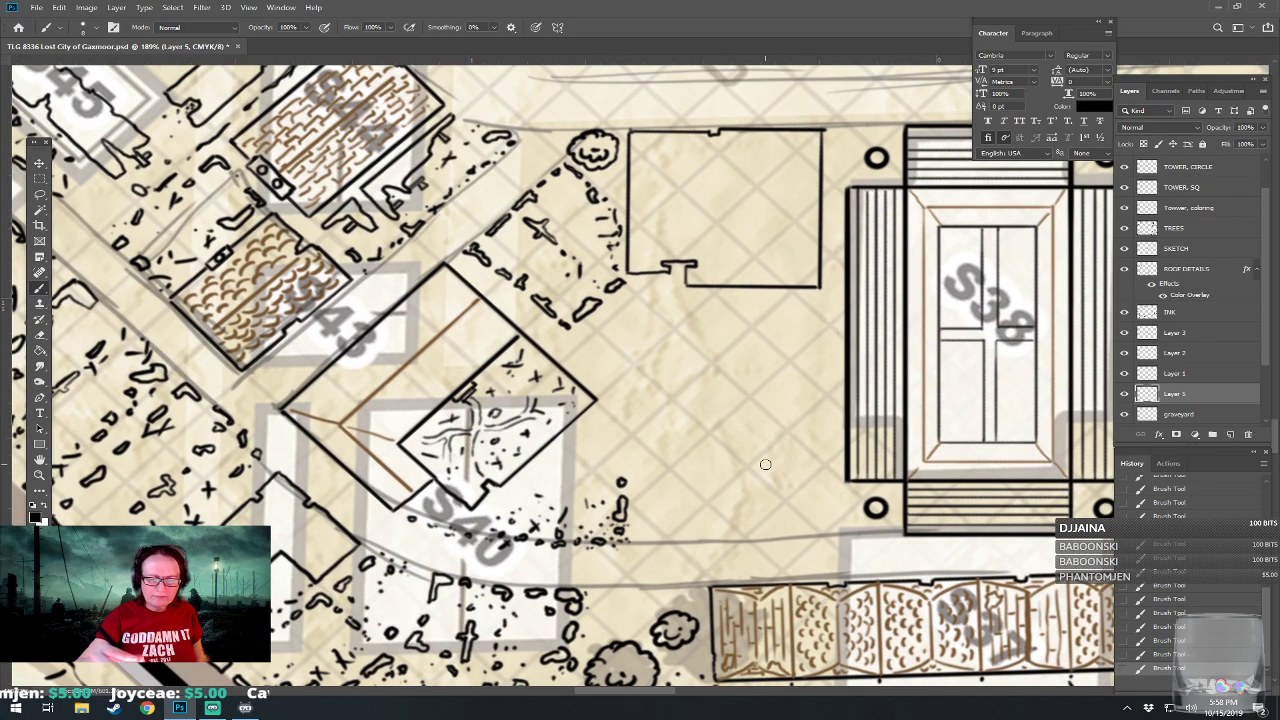
# Draw a narrow upright rubble piece and a small stone beside the lower end of S38's west wing.
pyautogui.moveTo(810, 436)
pyautogui.mouseDown()
pyautogui.moveTo(811, 466)
pyautogui.moveTo(811, 440)
pyautogui.mouseUp()
pyautogui.moveTo(799, 483)
pyautogui.mouseDown()
pyautogui.moveTo(811, 484)
pyautogui.moveTo(797, 496)
pyautogui.mouseUp()
pyautogui.hscroll(10, 835, 520)
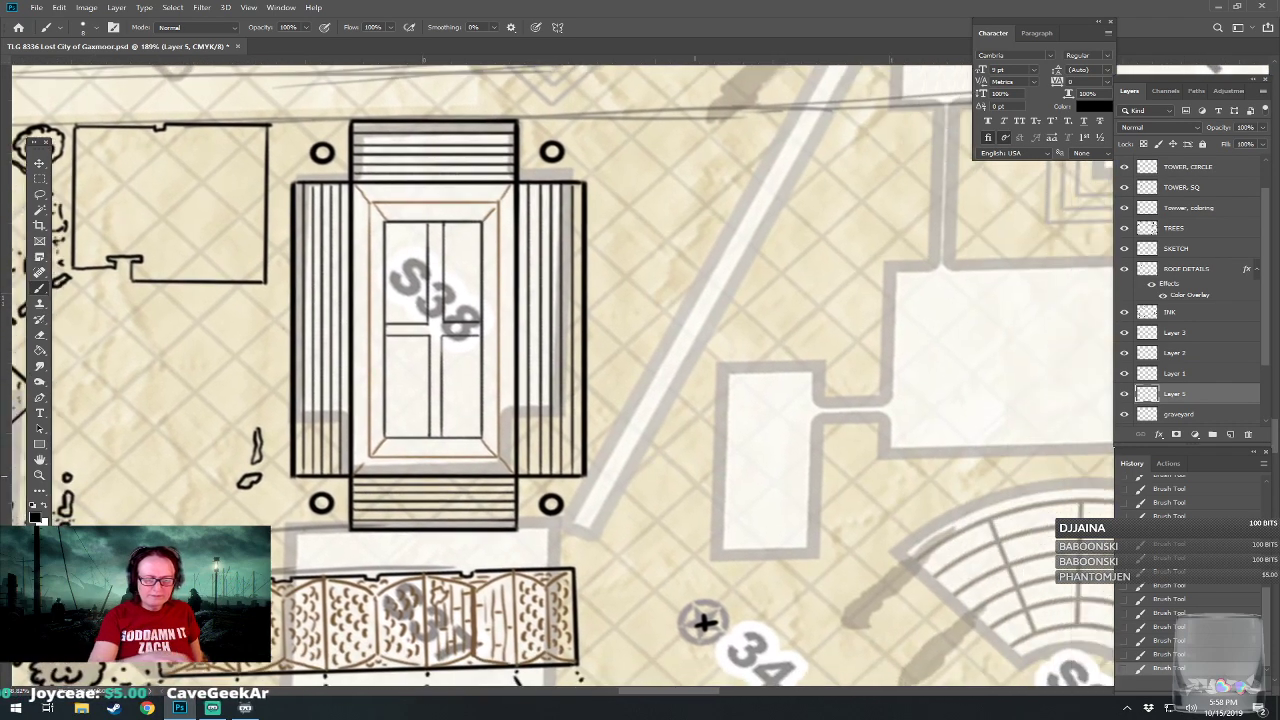
pyautogui.moveTo(705, 623); pyautogui.dragTo(688, 627)
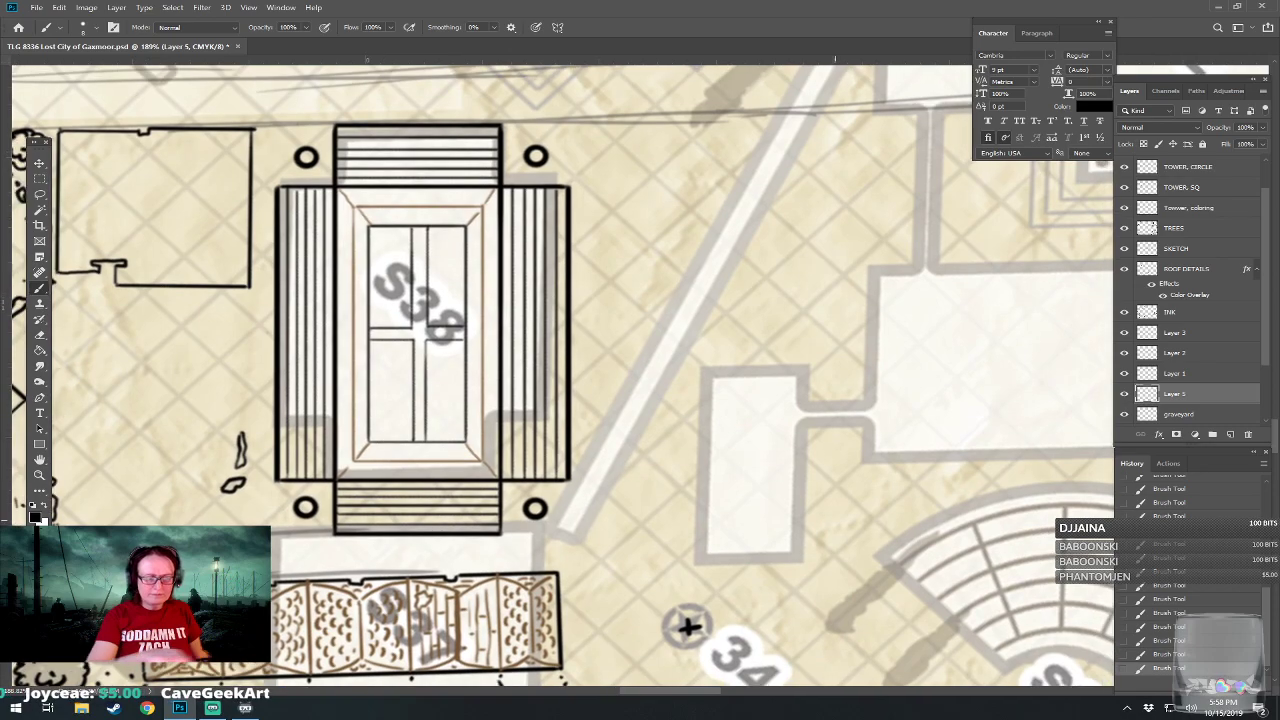
# Examine the un-inked parts of the walled city, from the S38 area through the inner enclosure to the northern buildings and pool.
pyautogui.scroll(-8, 835, 520)
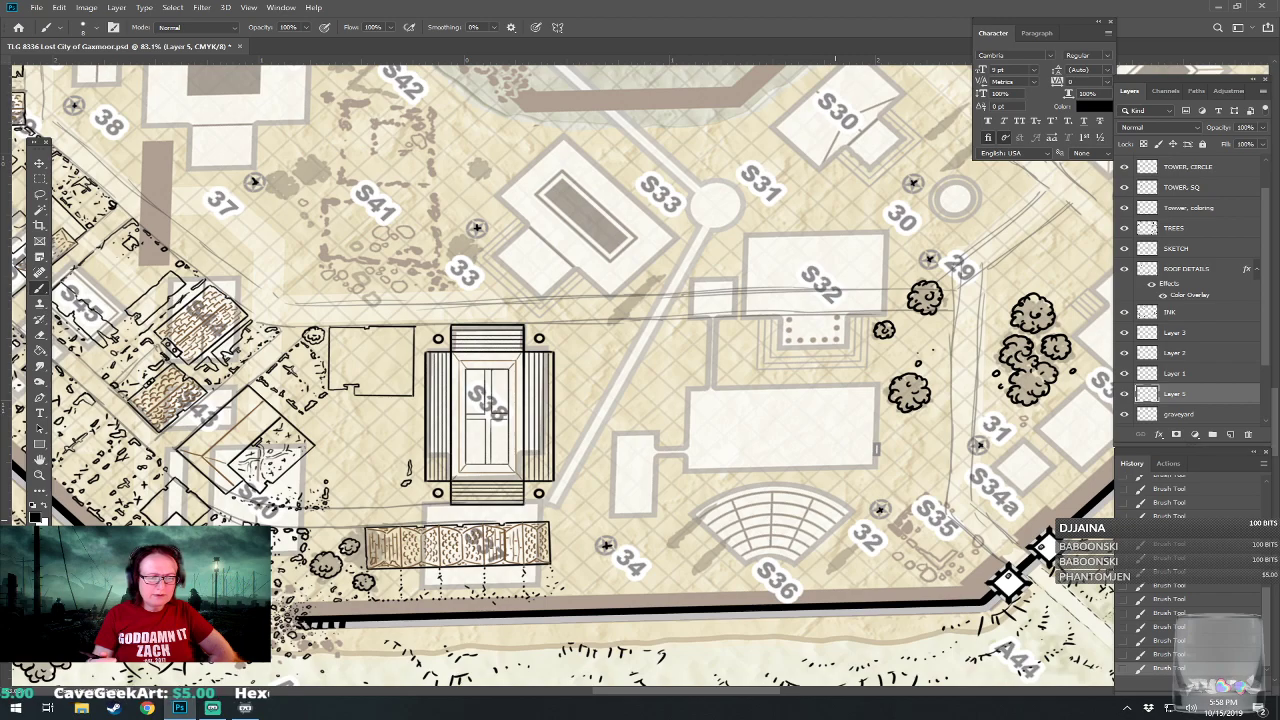
pyautogui.moveTo(835, 520); pyautogui.dragTo(819, 683)
pyautogui.moveTo(640, 400); pyautogui.dragTo(680, 588)
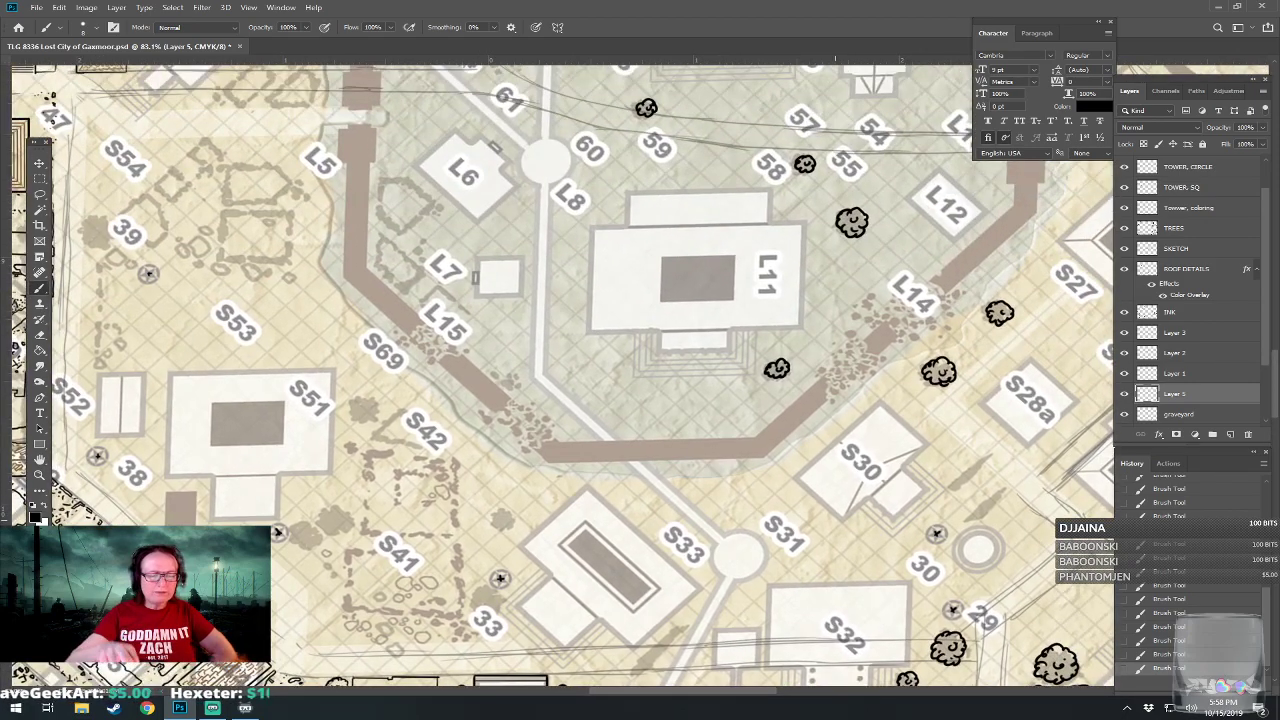
pyautogui.moveTo(835, 390); pyautogui.dragTo(860, 581)
pyautogui.moveTo(493, 256); pyautogui.dragTo(503, 356)
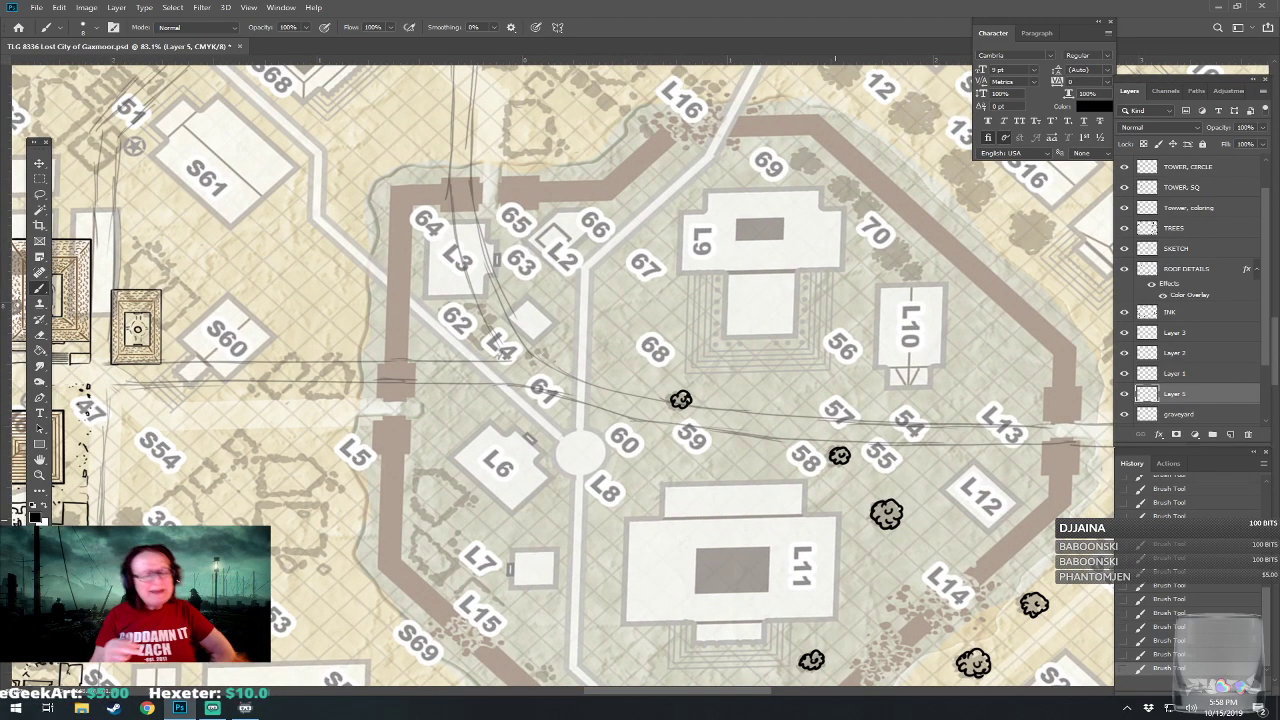
pyautogui.moveTo(480, 600)
pyautogui.mouseDown()
pyautogui.moveTo(474, 500)
pyautogui.moveTo(517, 217)
pyautogui.mouseUp()
pyautogui.moveTo(326, 601); pyautogui.dragTo(357, 297)
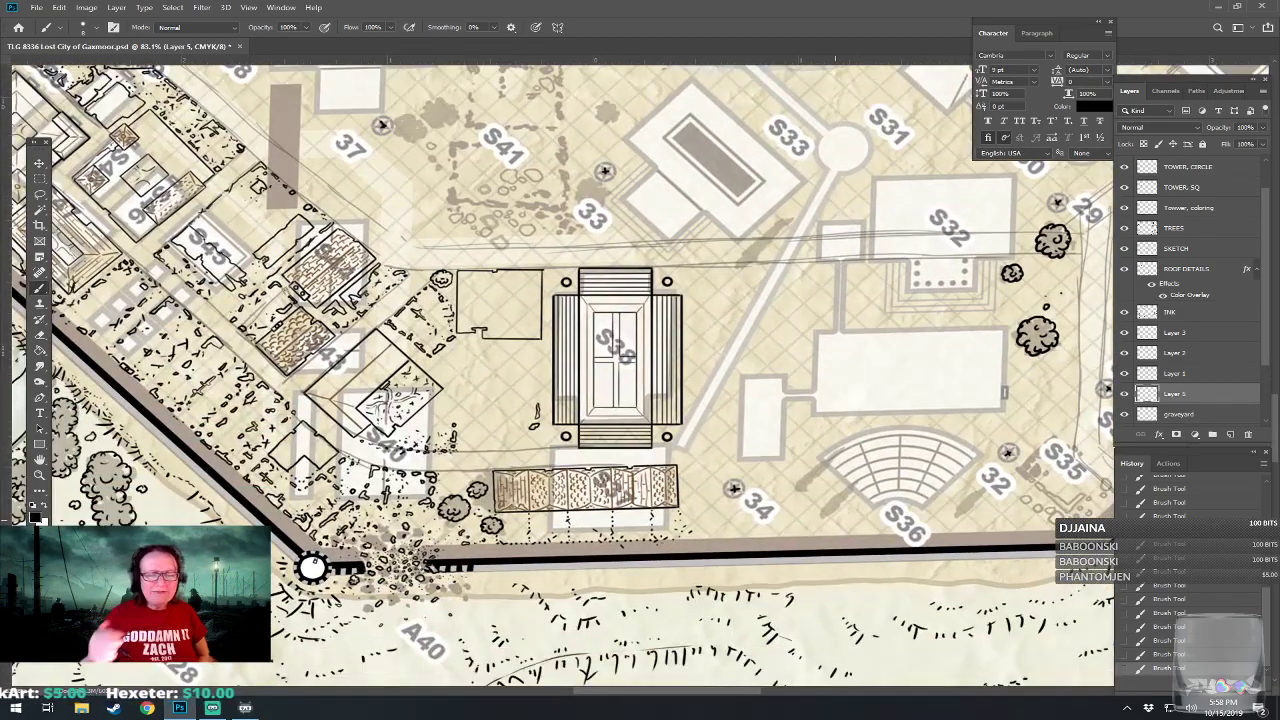
pyautogui.moveTo(640, 280); pyautogui.dragTo(508, 432)
pyautogui.moveTo(600, 240); pyautogui.dragTo(611, 547)
pyautogui.moveTo(560, 220); pyautogui.dragTo(624, 558)
pyautogui.moveTo(400, 280); pyautogui.dragTo(852, 512)
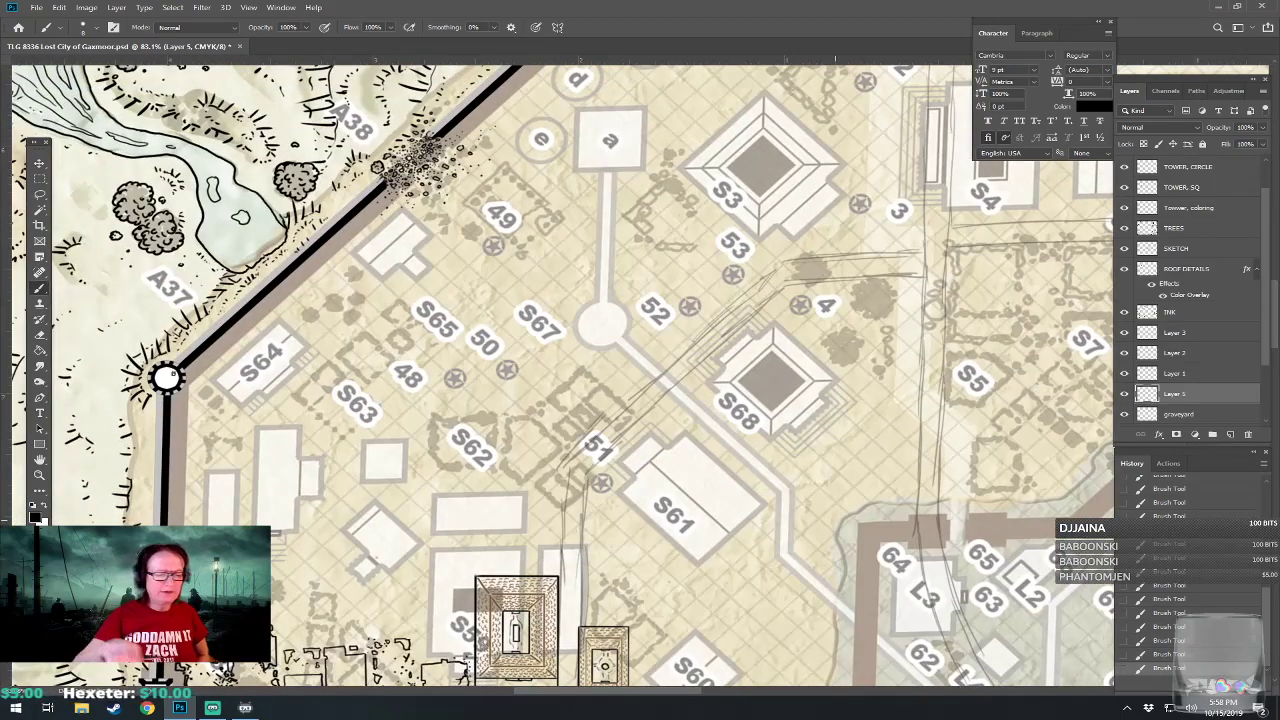
pyautogui.moveTo(600, 280); pyautogui.dragTo(624, 432)
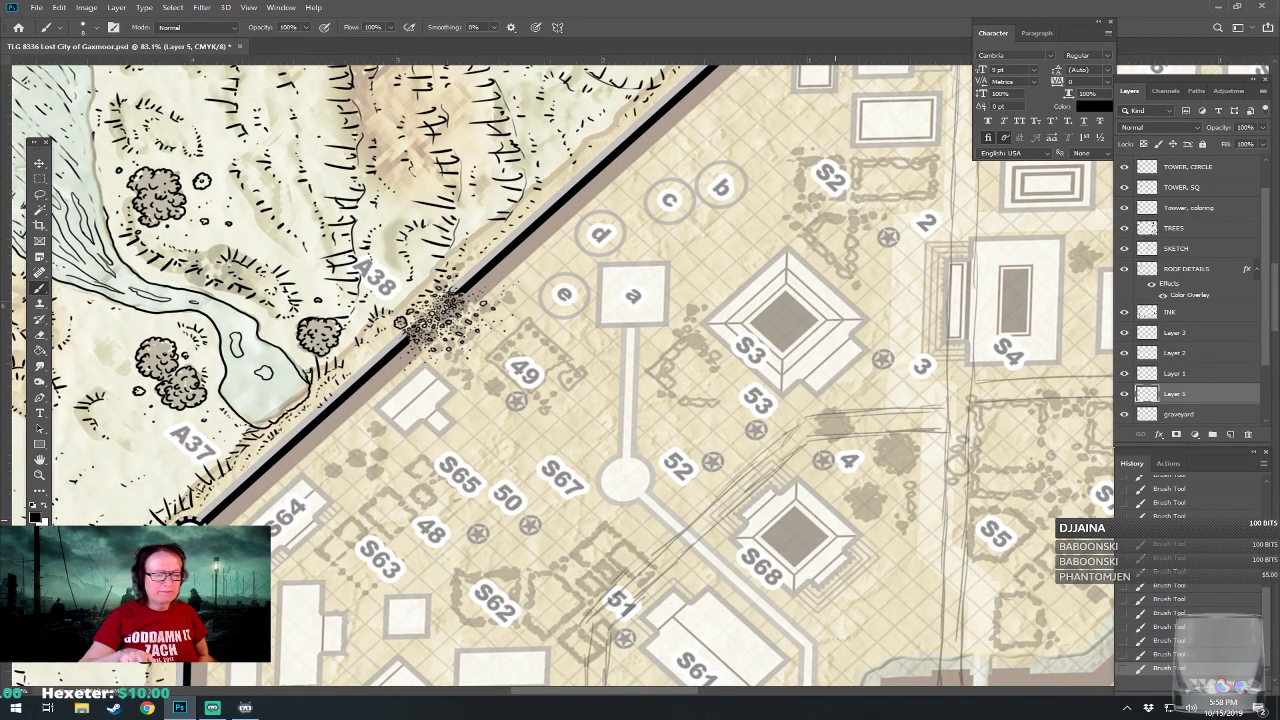
pyautogui.moveTo(600, 320); pyautogui.dragTo(602, 318)
pyautogui.moveTo(900, 420); pyautogui.dragTo(180, 312)
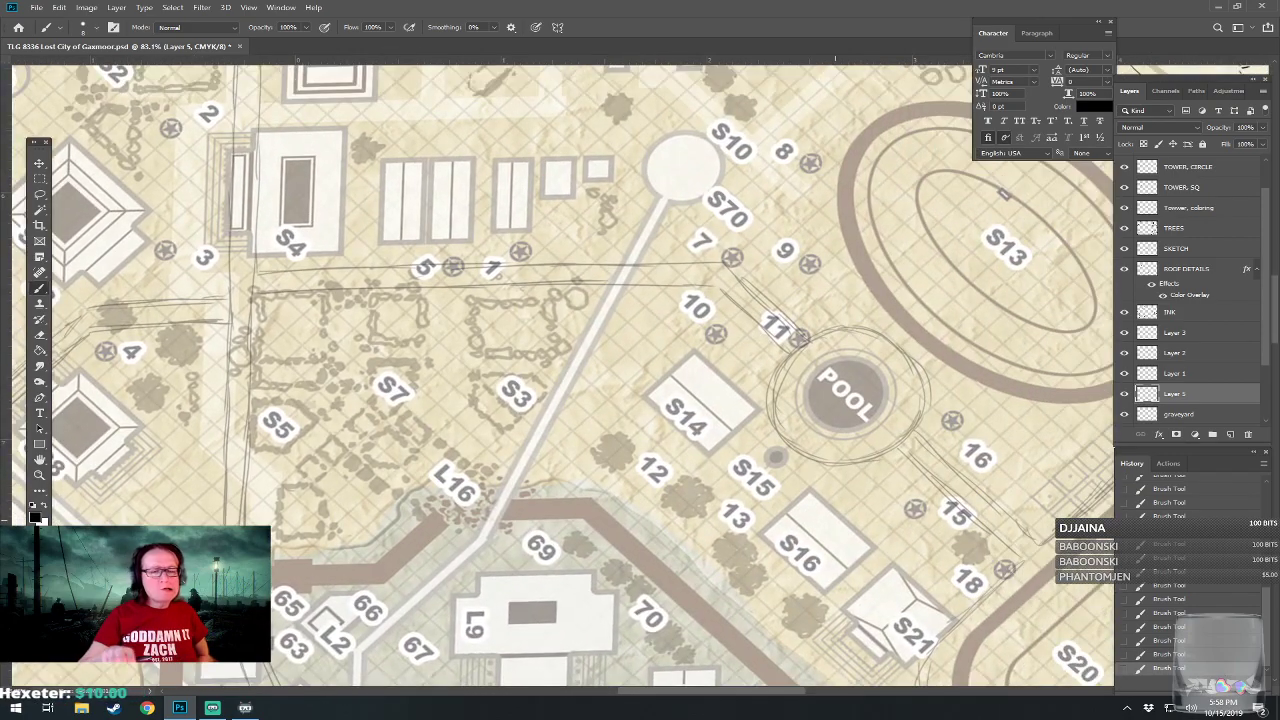
pyautogui.moveTo(530, 585); pyautogui.dragTo(468, 160)
pyautogui.moveTo(780, 540); pyautogui.dragTo(424, 260)
pyautogui.moveTo(498, 492); pyautogui.dragTo(617, 202)
pyautogui.moveTo(350, 400); pyautogui.dragTo(965, 366)
pyautogui.moveTo(500, 350); pyautogui.dragTo(674, 369)
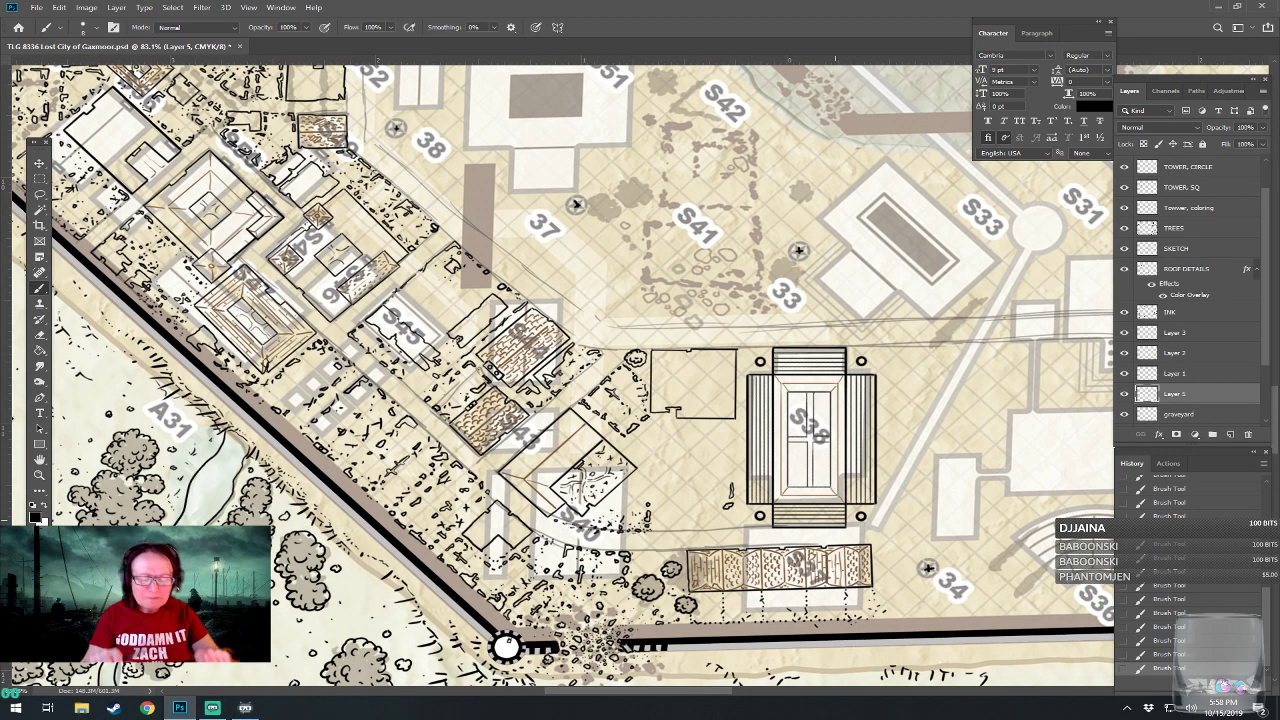
# Draw a small cross-shaped debris mark in the open ground between the S40 ruin and S38.
pyautogui.scroll(2, 871, 535)
pyautogui.moveTo(835, 520); pyautogui.dragTo(671, 536)
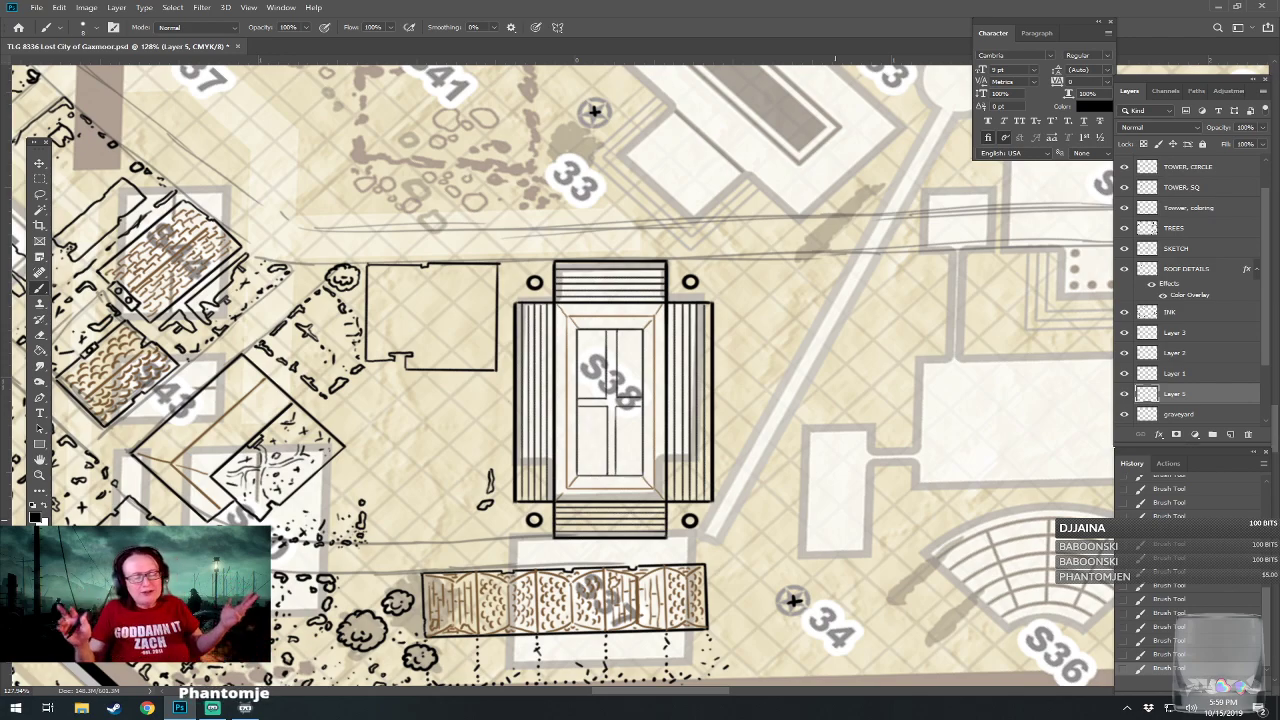
pyautogui.moveTo(560, 380); pyautogui.dragTo(735, 386)
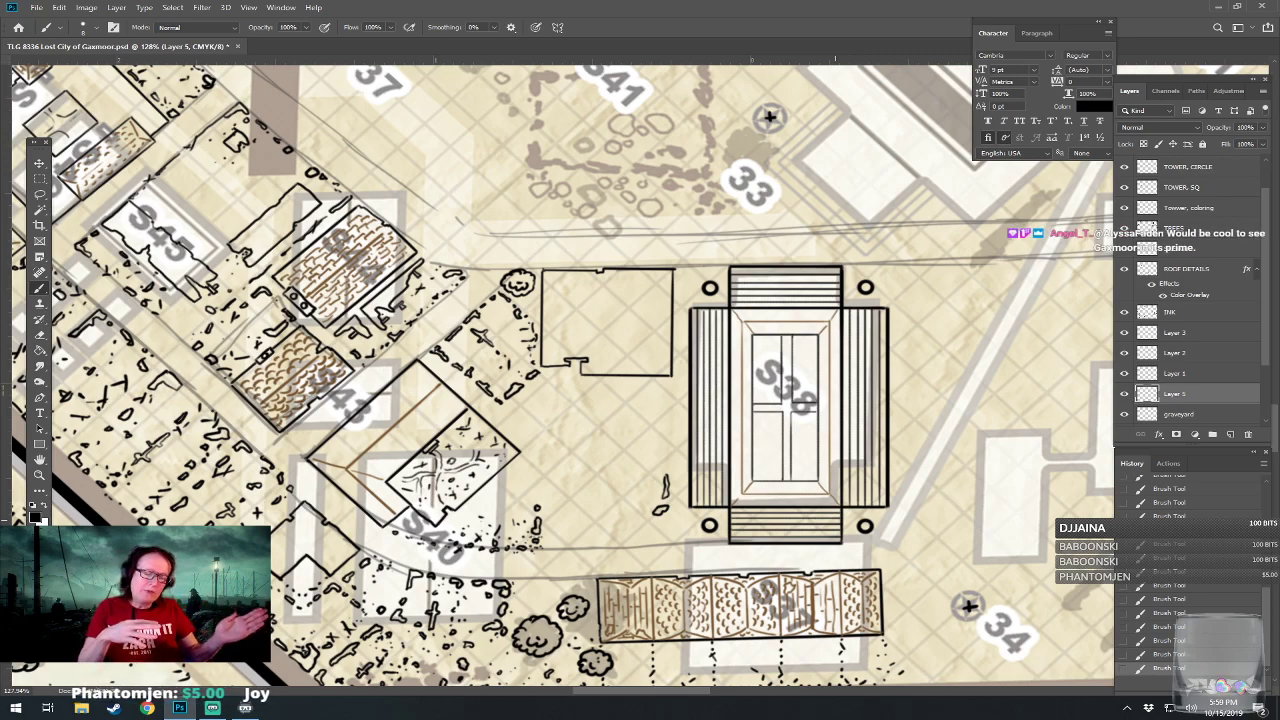
pyautogui.moveTo(835, 520); pyautogui.dragTo(695, 543)
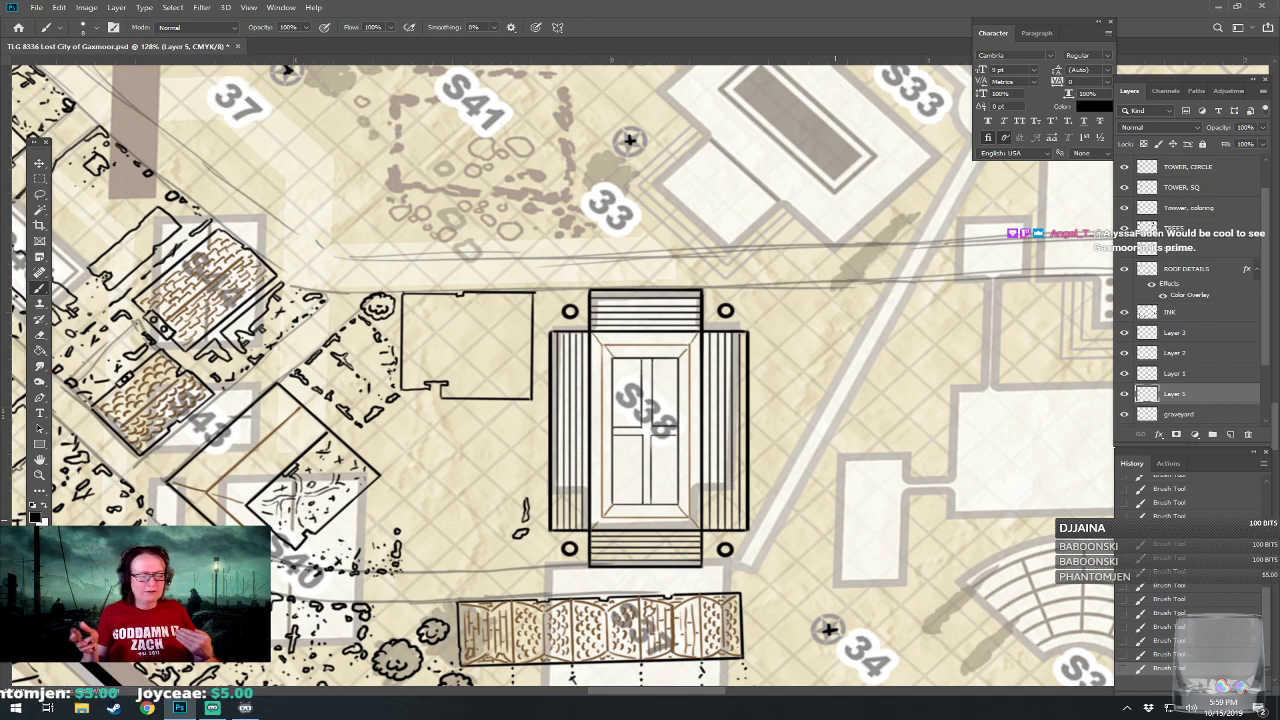
pyautogui.moveTo(695, 543); pyautogui.dragTo(819, 541)
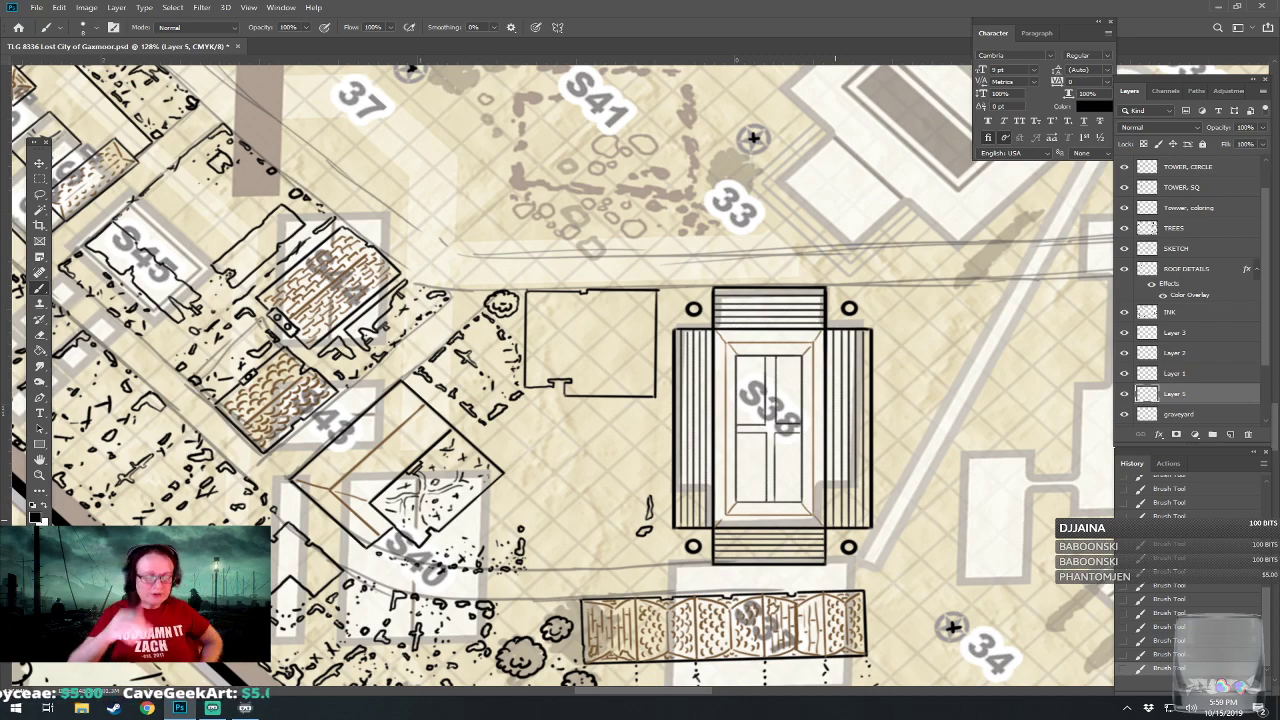
pyautogui.scroll(3, 449, 650)
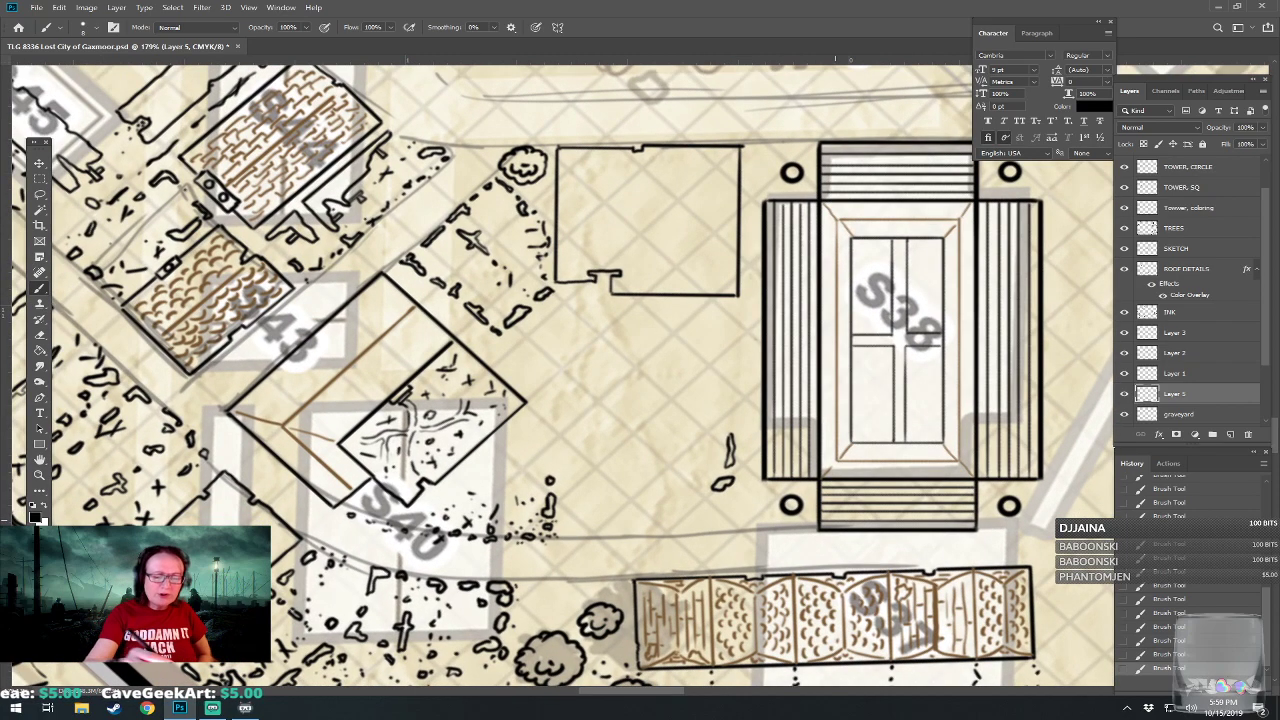
pyautogui.moveTo(614, 397); pyautogui.dragTo(630, 394)
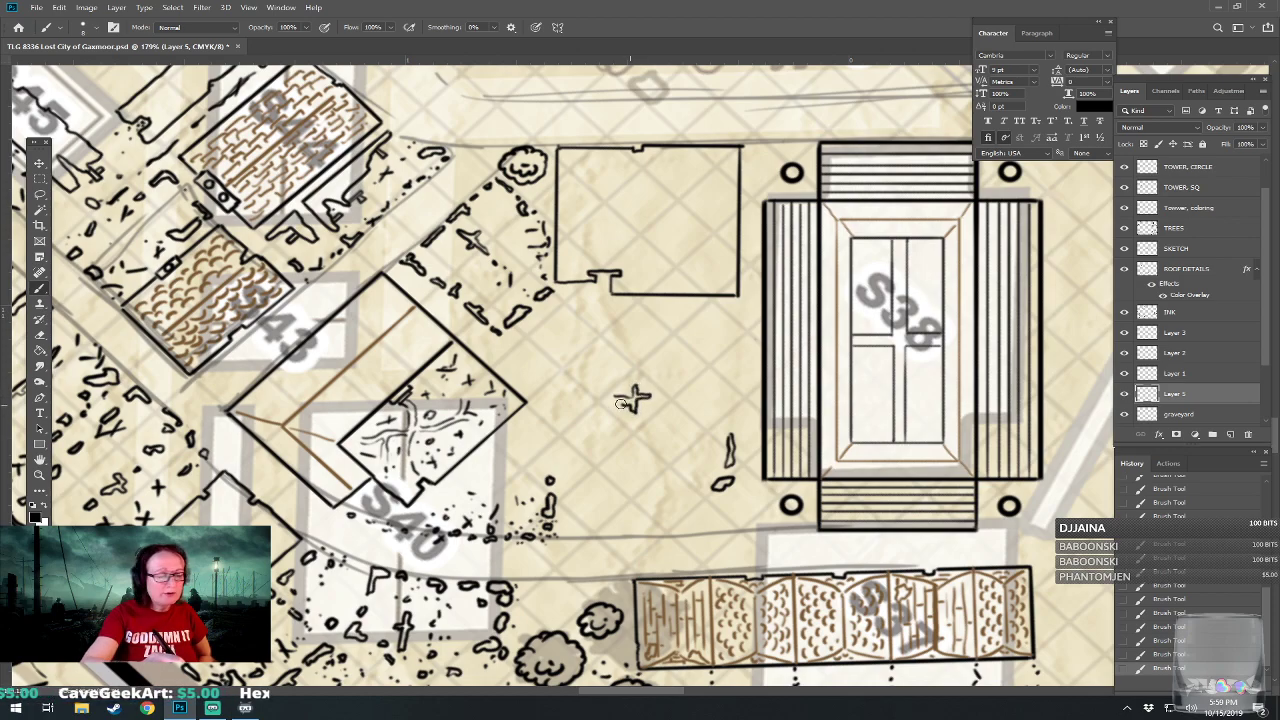
pyautogui.scroll(-3, 620, 400)
pyautogui.scroll(-10, 612, 430)
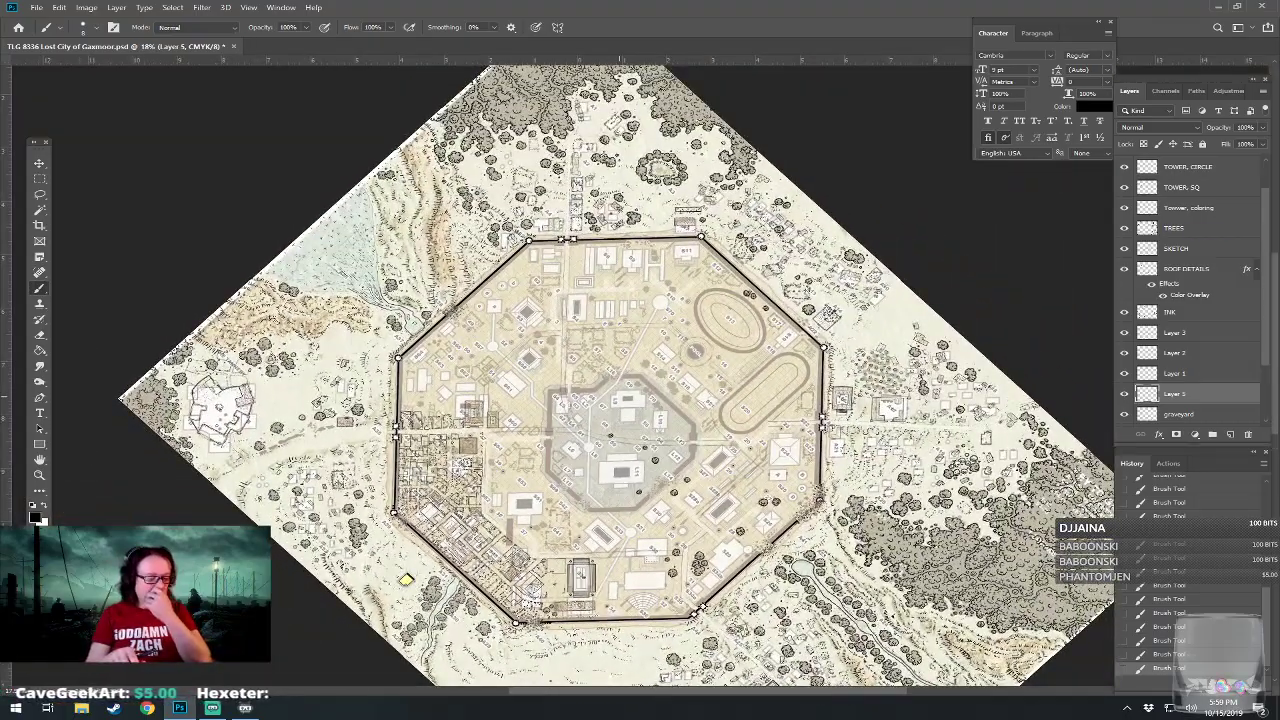
pyautogui.moveTo(637, 444); pyautogui.dragTo(670, 396)
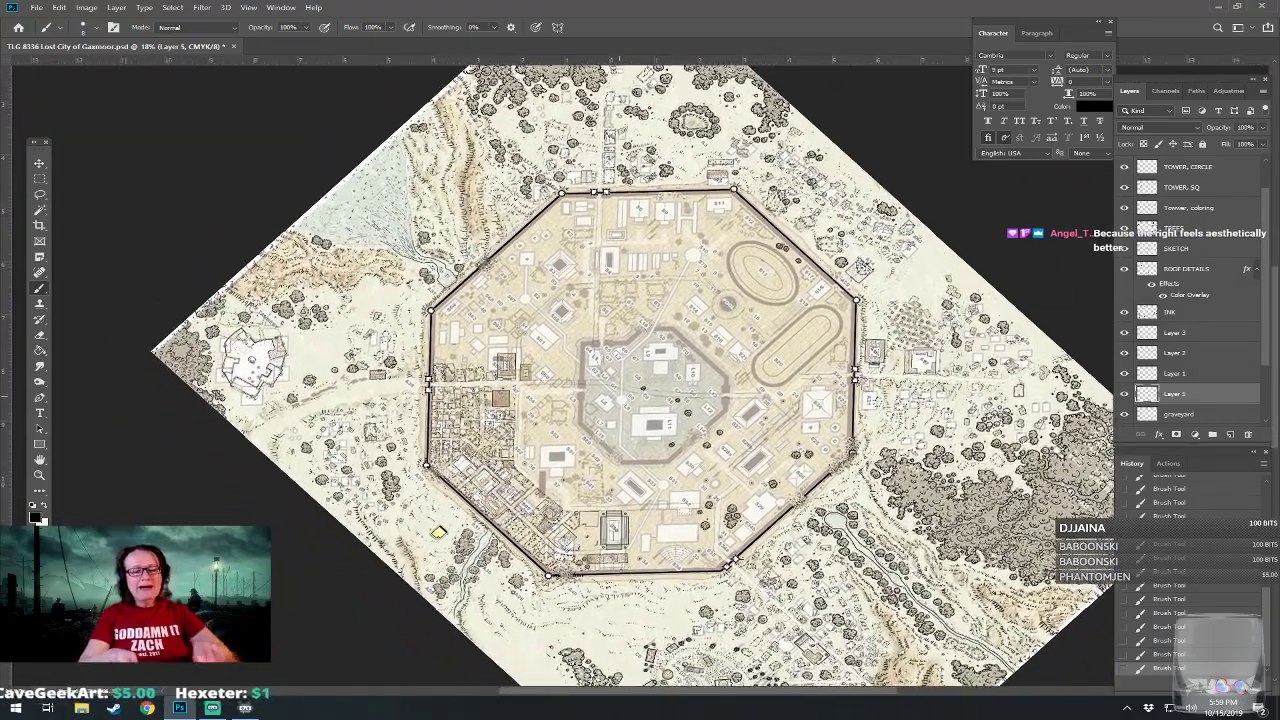
# Ink a column of small stones below the cross-shaped debris mark and extend S40's rubble trail east to meet it.
pyautogui.scroll(1, 670, 396)
pyautogui.scroll(-1, 675, 420)
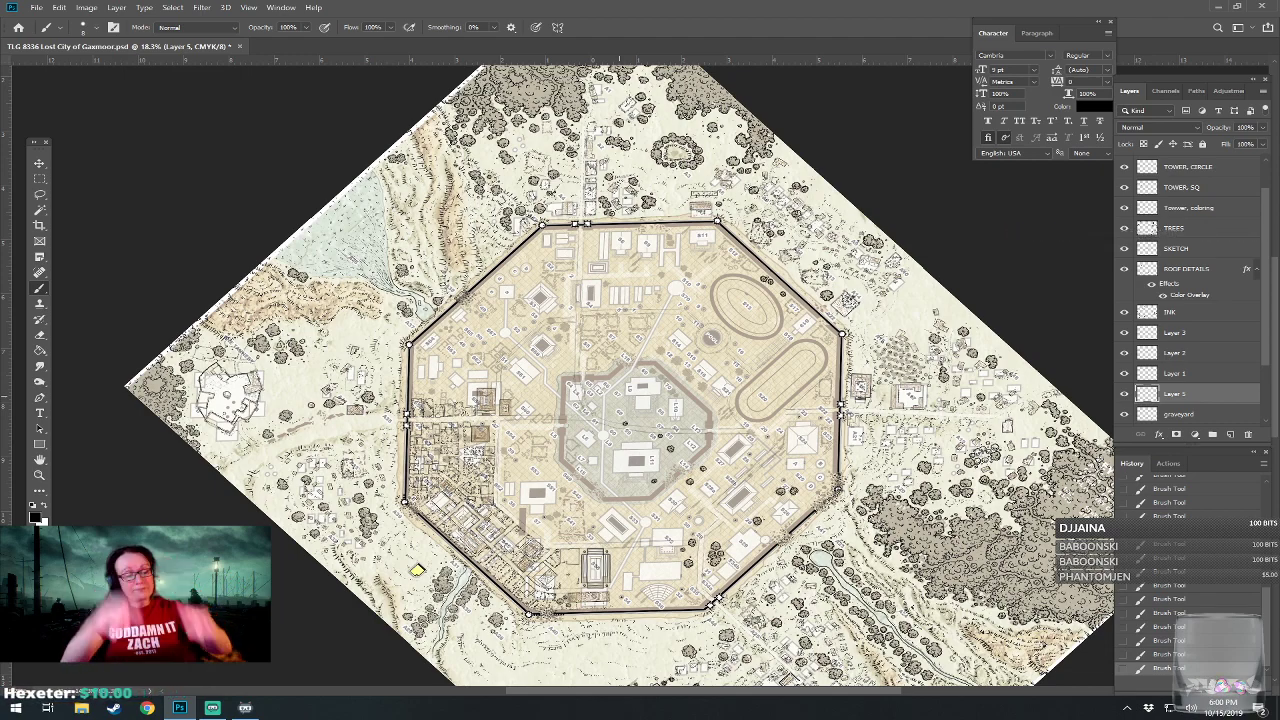
pyautogui.scroll(5, 548, 617)
pyautogui.scroll(2, 558, 345)
pyautogui.moveTo(619, 397); pyautogui.dragTo(640, 298)
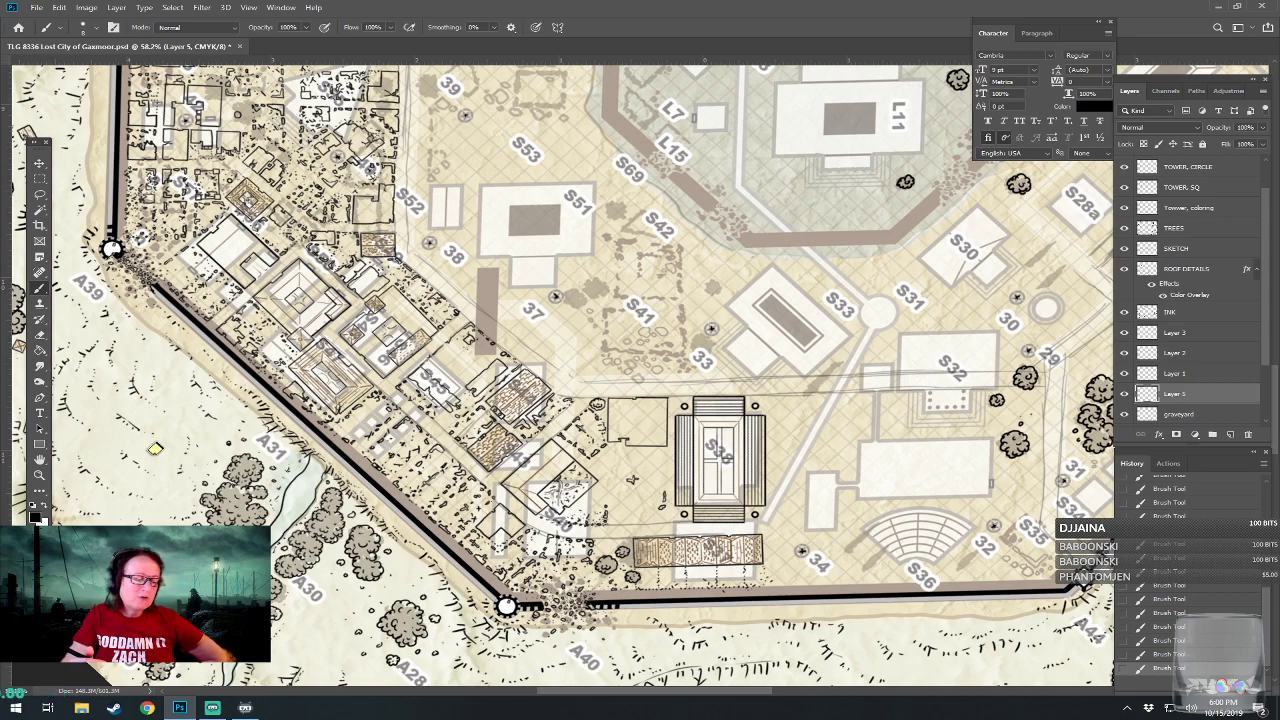
pyautogui.moveTo(477, 584); pyautogui.dragTo(534, 614)
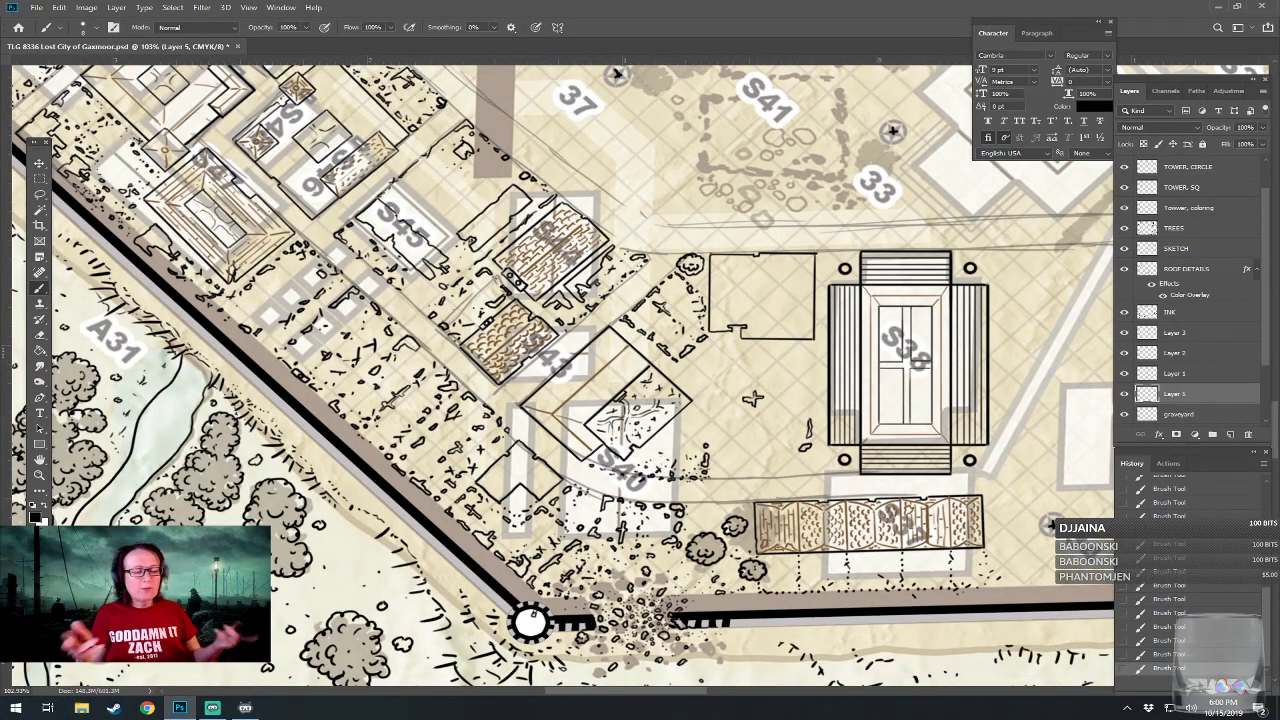
pyautogui.moveTo(534, 614); pyautogui.dragTo(473, 622)
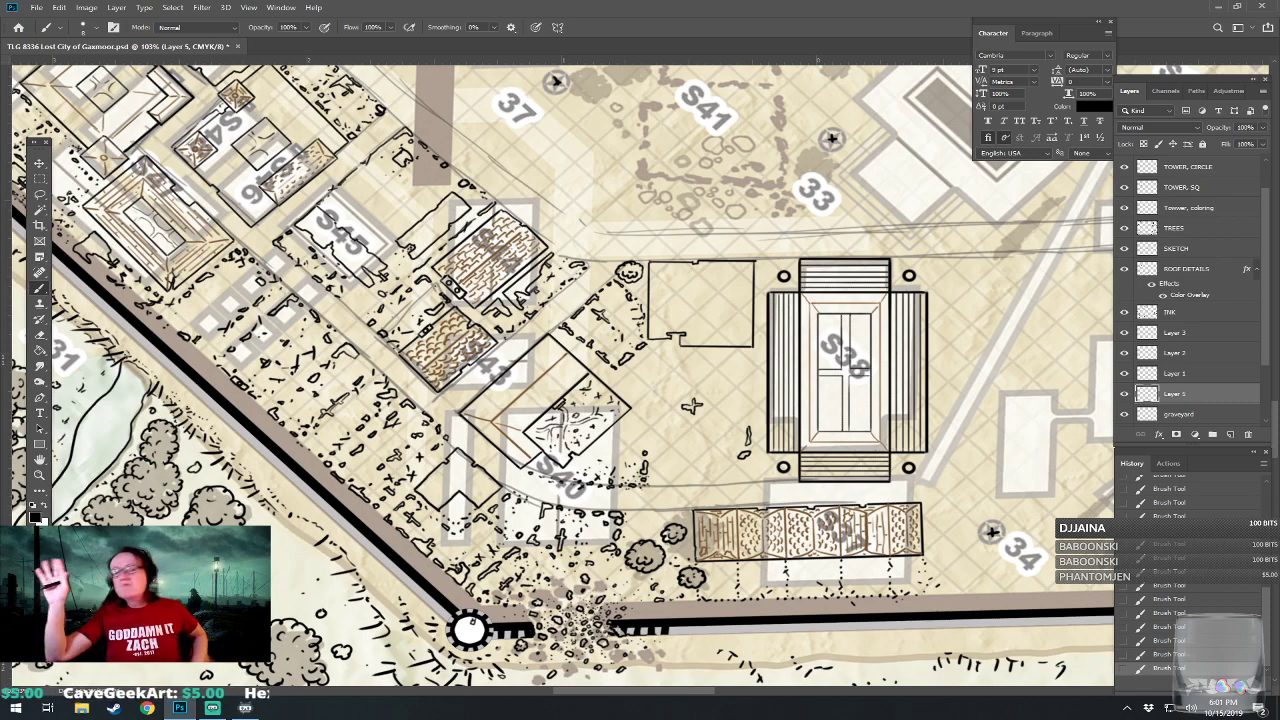
pyautogui.scroll(4, 748, 459)
pyautogui.scroll(1, 660, 377)
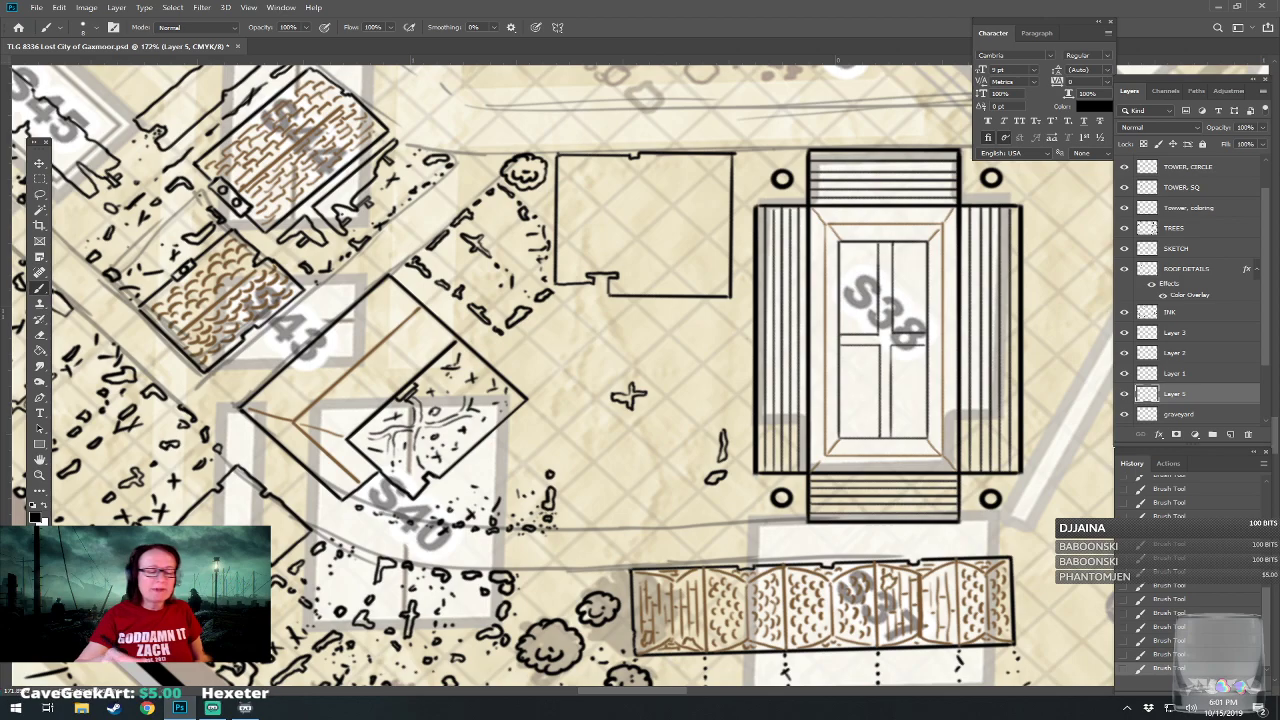
pyautogui.moveTo(635, 427)
pyautogui.mouseDown()
pyautogui.moveTo(627, 460)
pyautogui.moveTo(638, 463)
pyautogui.moveTo(620, 477)
pyautogui.moveTo(634, 489)
pyautogui.mouseUp()
pyautogui.click(625, 505)
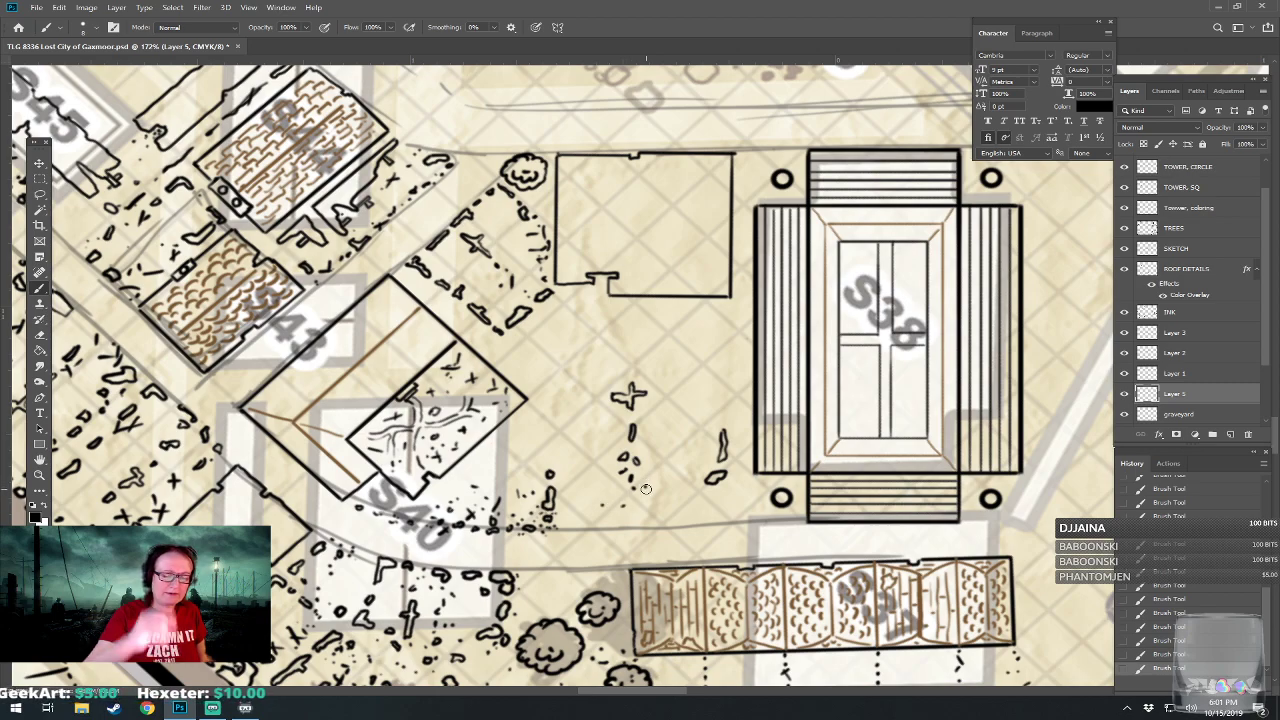
pyautogui.moveTo(574, 525)
pyautogui.mouseDown()
pyautogui.moveTo(635, 526)
pyautogui.moveTo(631, 515)
pyautogui.mouseUp()
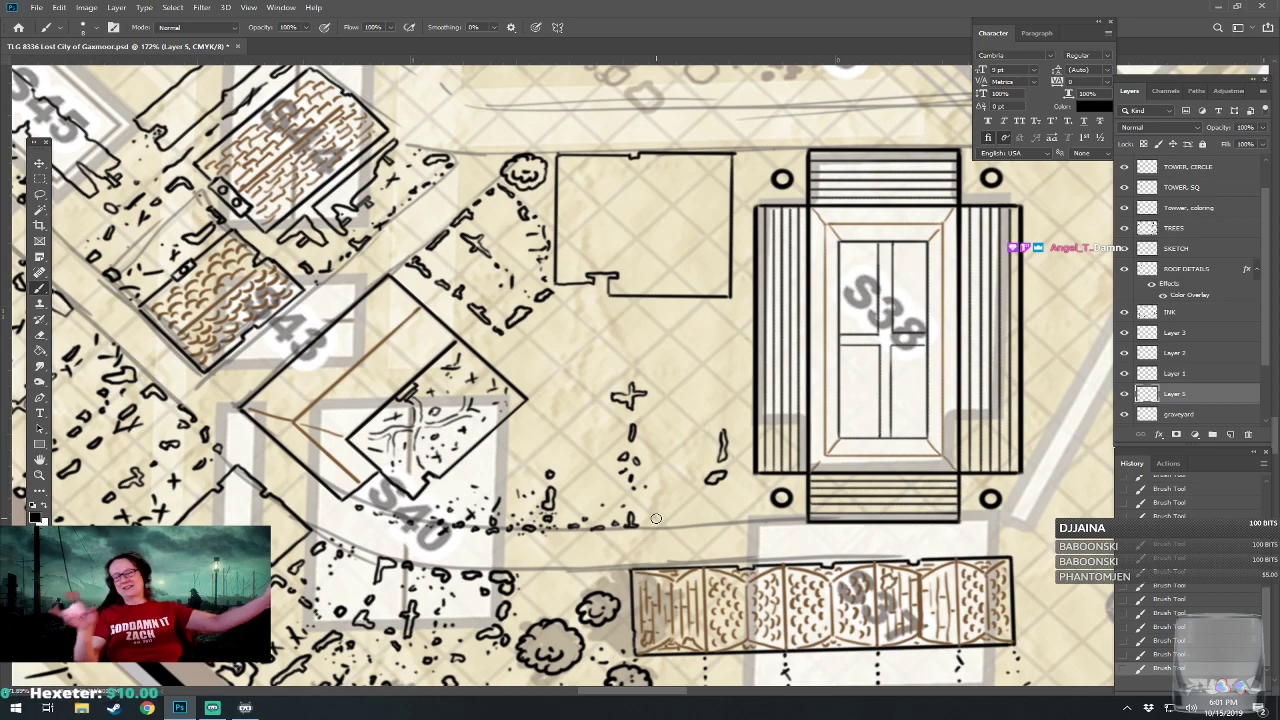
# Draw a T-shaped debris piece and small fragments below the square building, with a column of stones running down beside S38's west wing.
pyautogui.moveTo(656, 518); pyautogui.dragTo(738, 565)
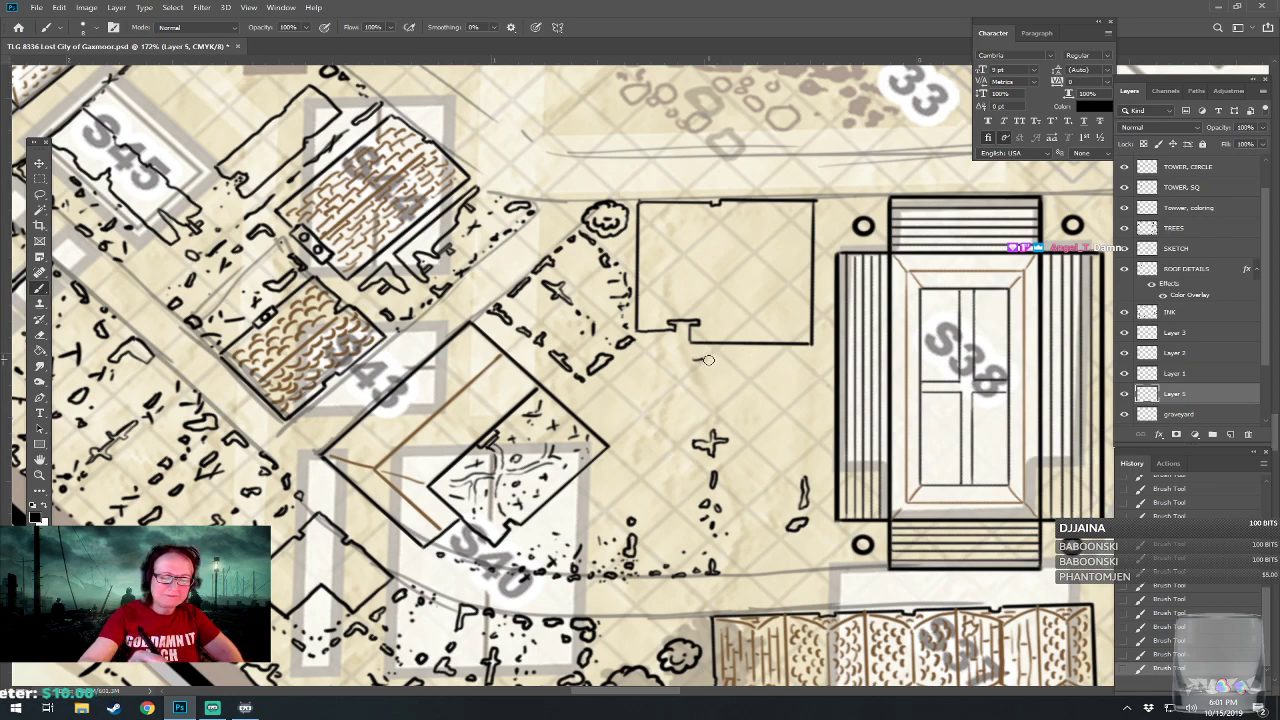
pyautogui.moveTo(702, 360)
pyautogui.mouseDown()
pyautogui.moveTo(750, 362)
pyautogui.moveTo(727, 368)
pyautogui.moveTo(720, 391)
pyautogui.moveTo(692, 361)
pyautogui.moveTo(742, 366)
pyautogui.moveTo(744, 385)
pyautogui.moveTo(771, 369)
pyautogui.moveTo(762, 361)
pyautogui.moveTo(771, 377)
pyautogui.moveTo(784, 362)
pyautogui.moveTo(808, 366)
pyautogui.moveTo(801, 444)
pyautogui.mouseUp()
pyautogui.click(781, 363)
pyautogui.click(789, 366)
pyautogui.click(809, 366)
pyautogui.click(791, 386)
pyautogui.click(809, 410)
pyautogui.click(801, 406)
pyautogui.click(811, 378)
pyautogui.click(795, 465)
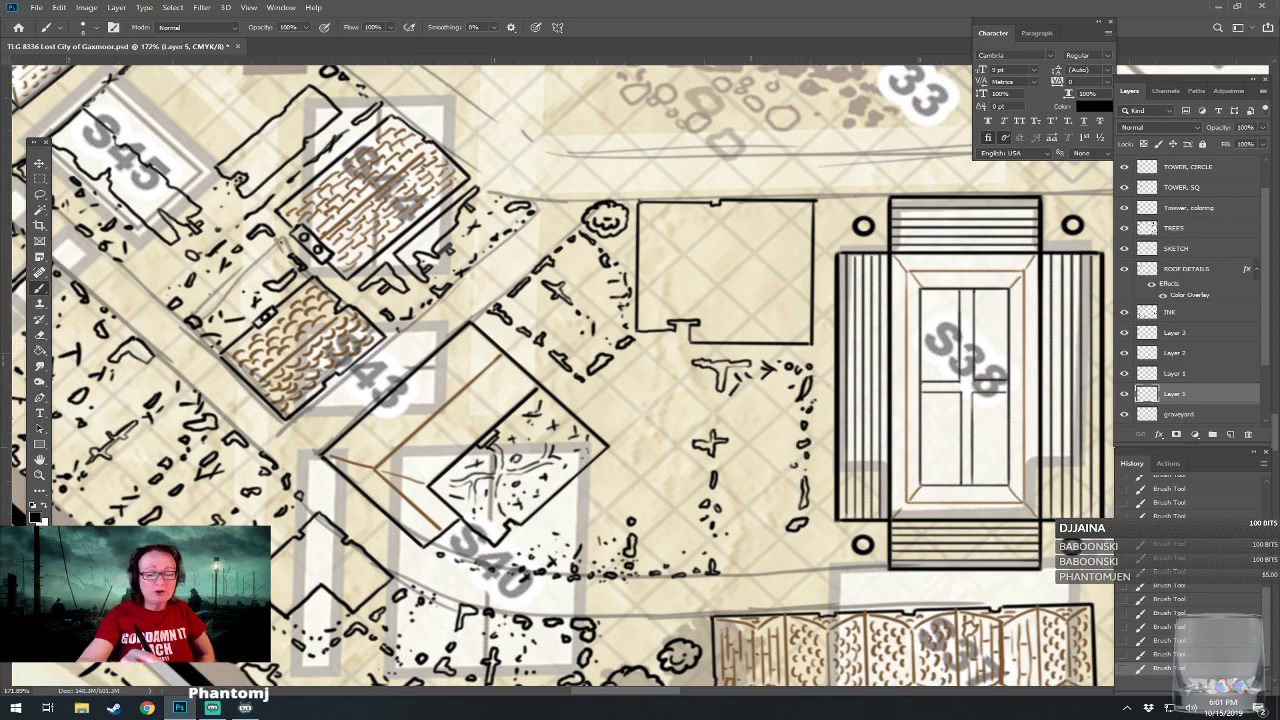
# Scatter small debris marks east of the cross-shaped piece and continue the plot's southern rubble edge to the corner near S38.
pyautogui.moveTo(740, 443); pyautogui.dragTo(781, 456)
pyautogui.click(756, 446)
pyautogui.click(767, 440)
pyautogui.click(778, 441)
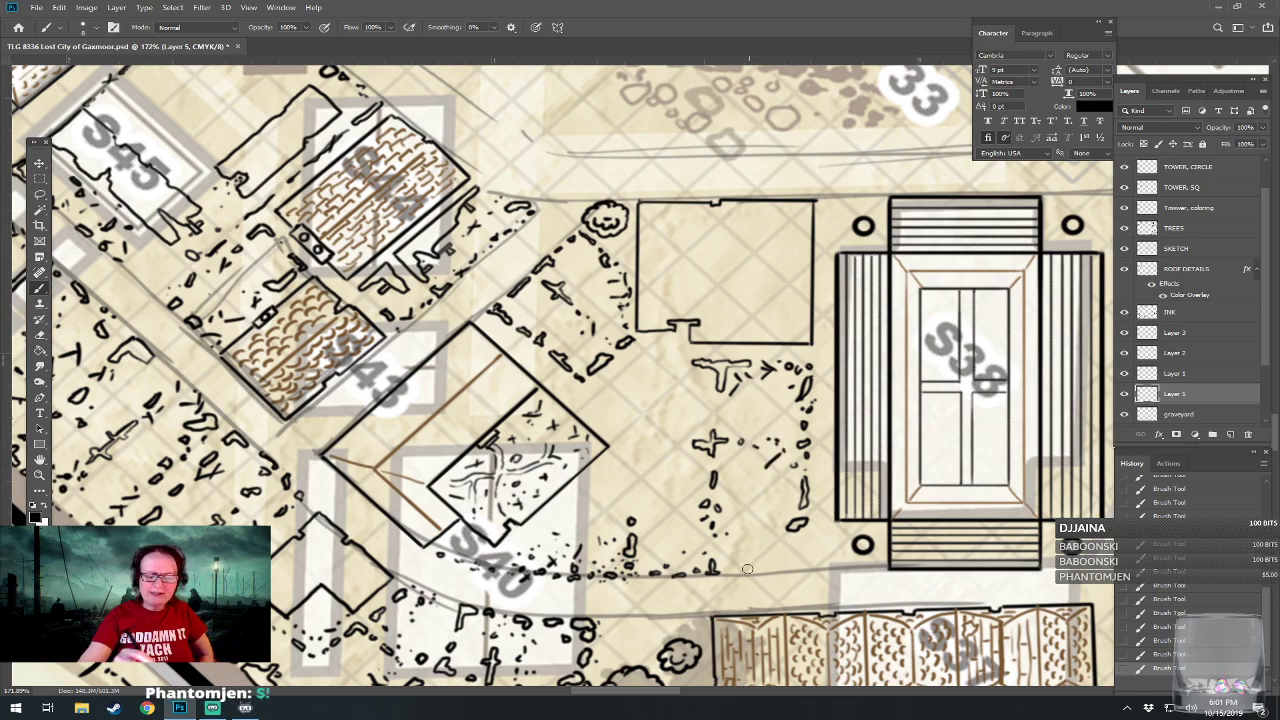
pyautogui.moveTo(733, 572)
pyautogui.mouseDown()
pyautogui.moveTo(763, 567)
pyautogui.moveTo(752, 567)
pyautogui.mouseUp()
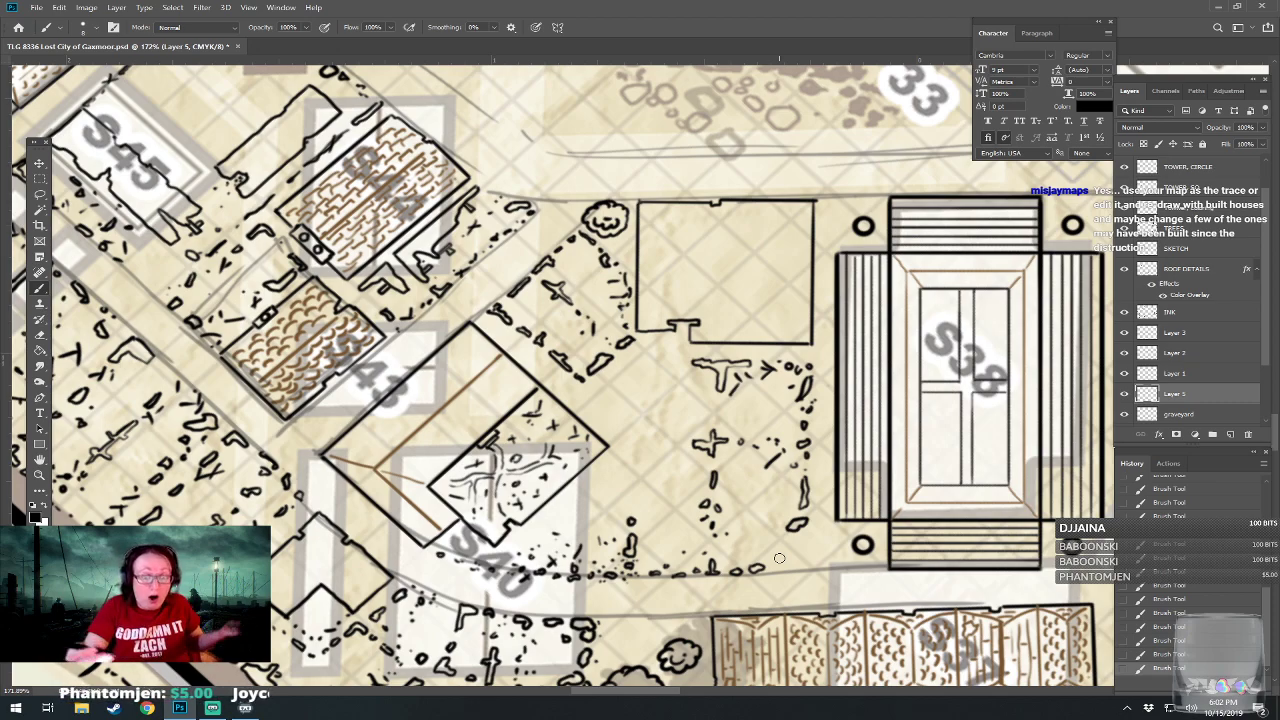
pyautogui.moveTo(780, 570); pyautogui.dragTo(804, 561)
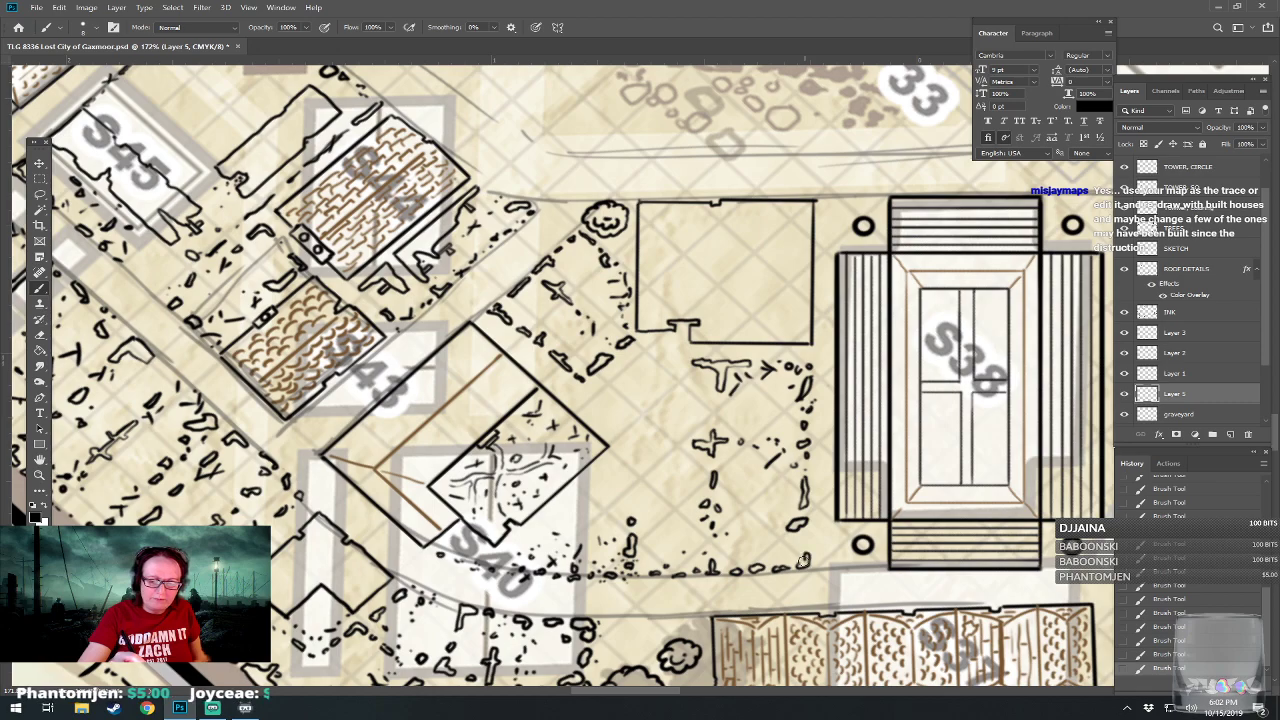
# Line the plot's west side beside S40 with small stones and add debris marks near the square building's lower-left corner.
pyautogui.moveTo(627, 491); pyautogui.dragTo(589, 491)
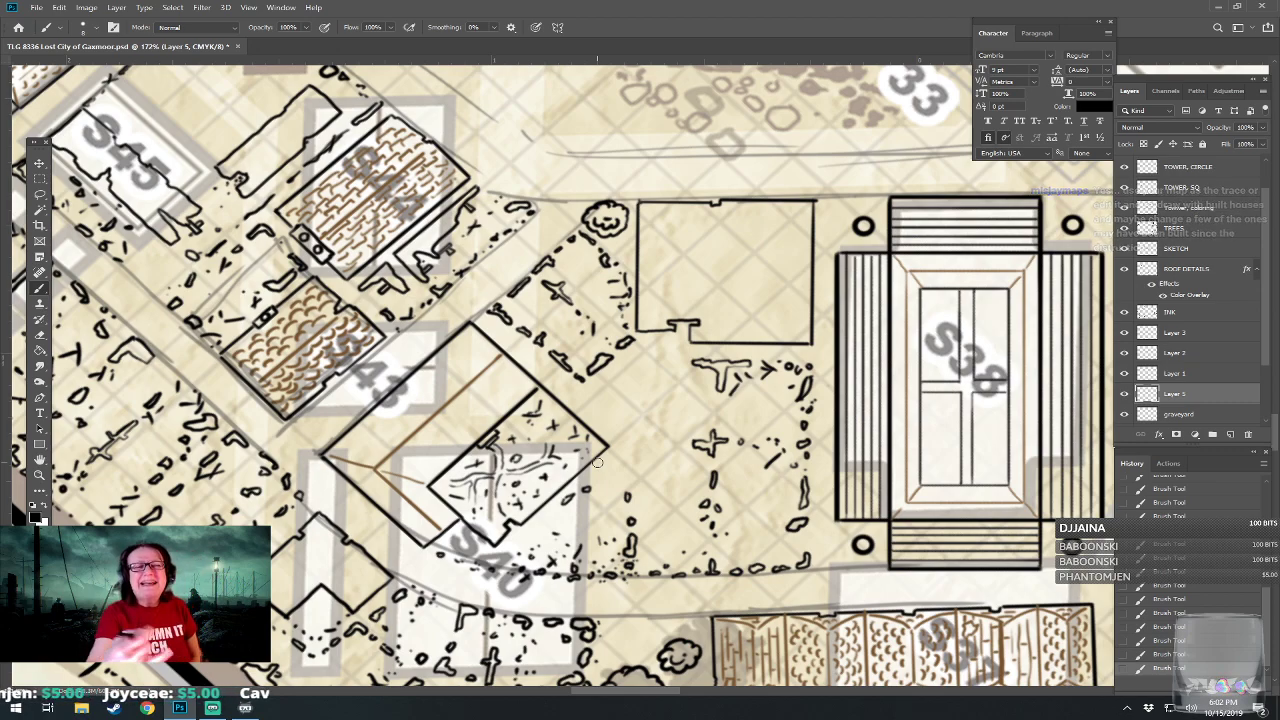
pyautogui.moveTo(598, 477)
pyautogui.mouseDown()
pyautogui.moveTo(623, 455)
pyautogui.moveTo(629, 478)
pyautogui.mouseUp()
pyautogui.moveTo(601, 398)
pyautogui.mouseDown()
pyautogui.moveTo(611, 390)
pyautogui.moveTo(612, 405)
pyautogui.mouseUp()
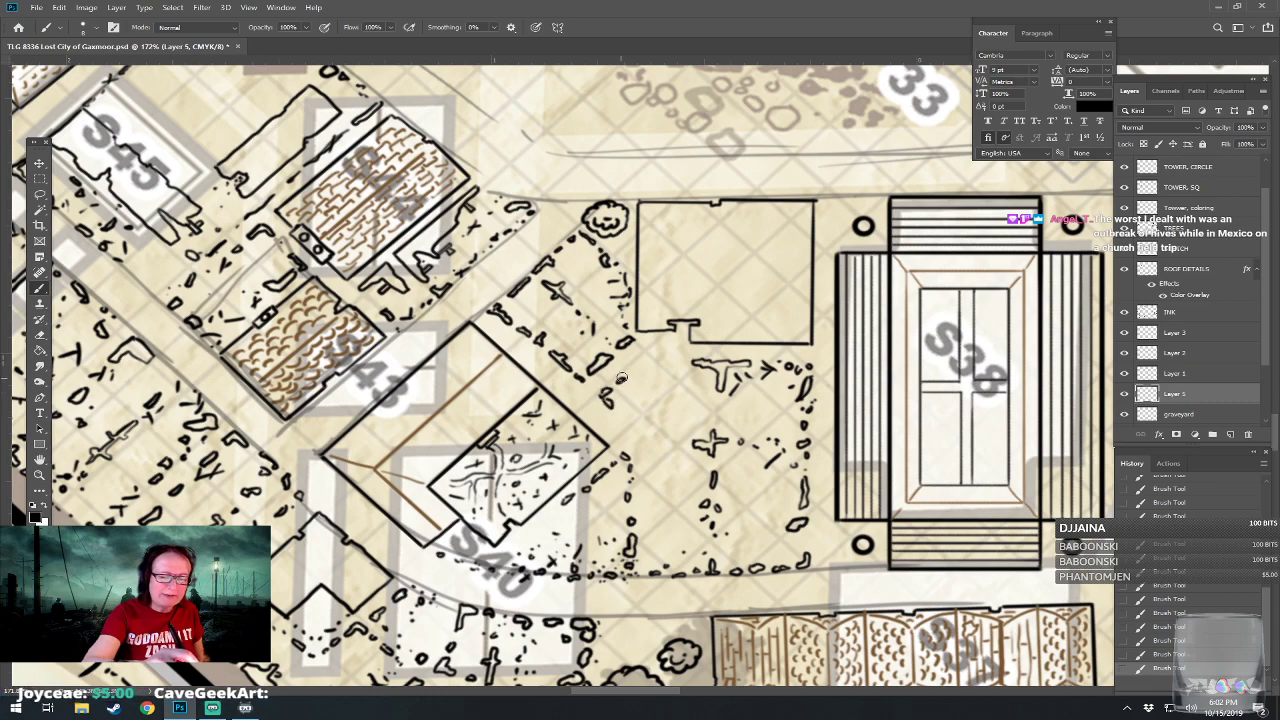
pyautogui.moveTo(633, 371); pyautogui.dragTo(637, 387)
pyautogui.click(655, 364)
pyautogui.click(621, 414)
pyautogui.click(634, 425)
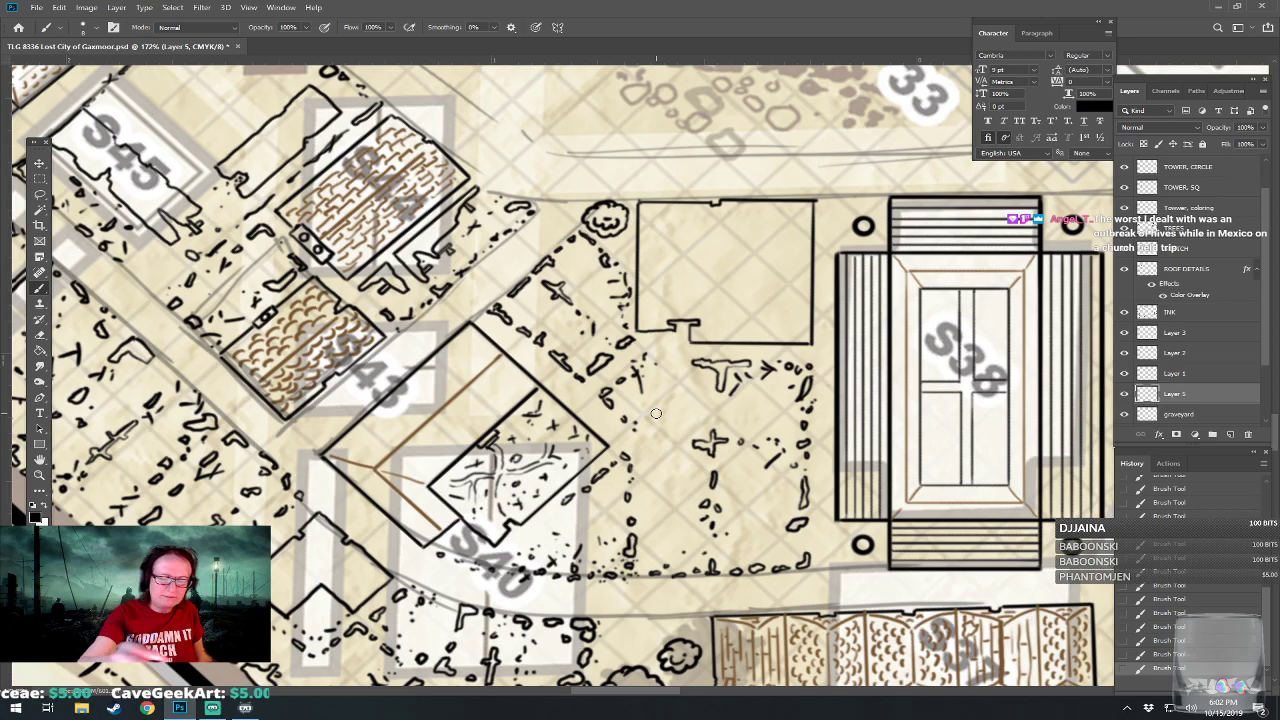
# Save the map document with the new rubble between S40 and S38.
pyautogui.moveTo(692, 408)
pyautogui.mouseDown()
pyautogui.moveTo(658, 375)
pyautogui.moveTo(645, 325)
pyautogui.mouseUp()
pyautogui.scroll(-5, 494, 483)
pyautogui.moveTo(699, 396)
pyautogui.mouseDown()
pyautogui.moveTo(629, 411)
pyautogui.moveTo(634, 386)
pyautogui.moveTo(701, 411)
pyautogui.mouseUp()
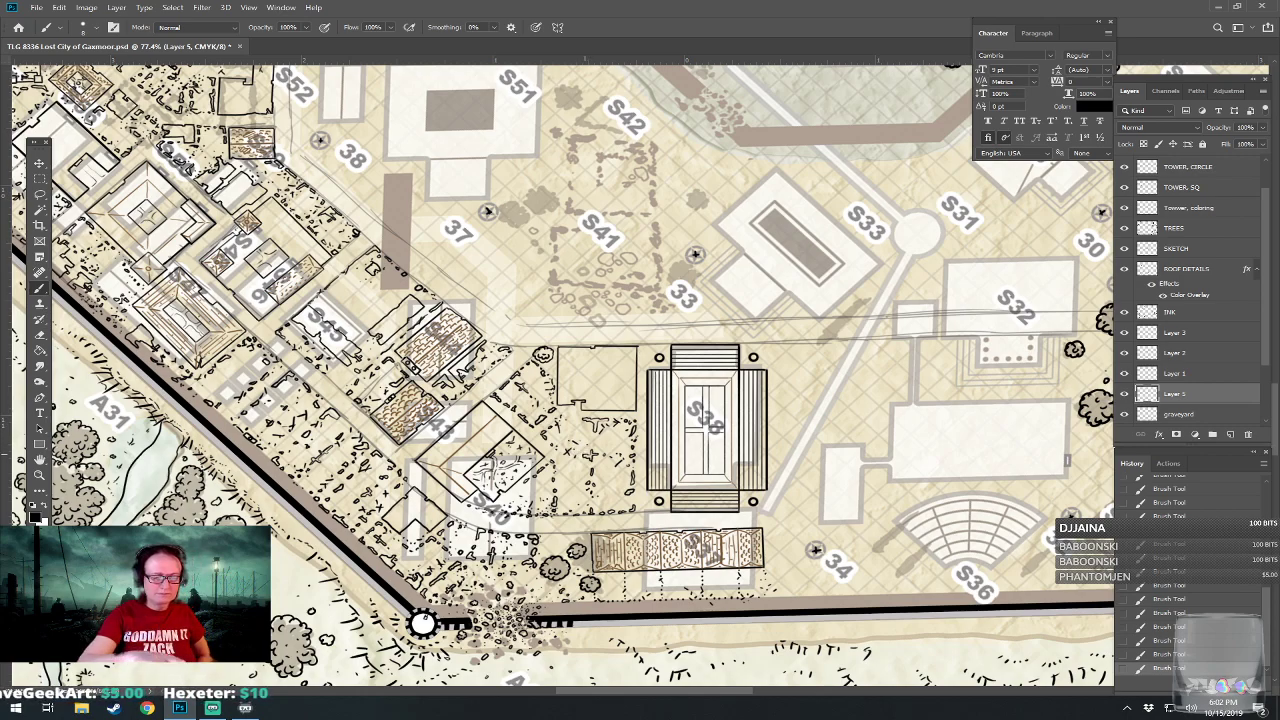
pyautogui.moveTo(700, 400); pyautogui.dragTo(614, 393)
pyautogui.moveTo(585, 454); pyautogui.dragTo(584, 469)
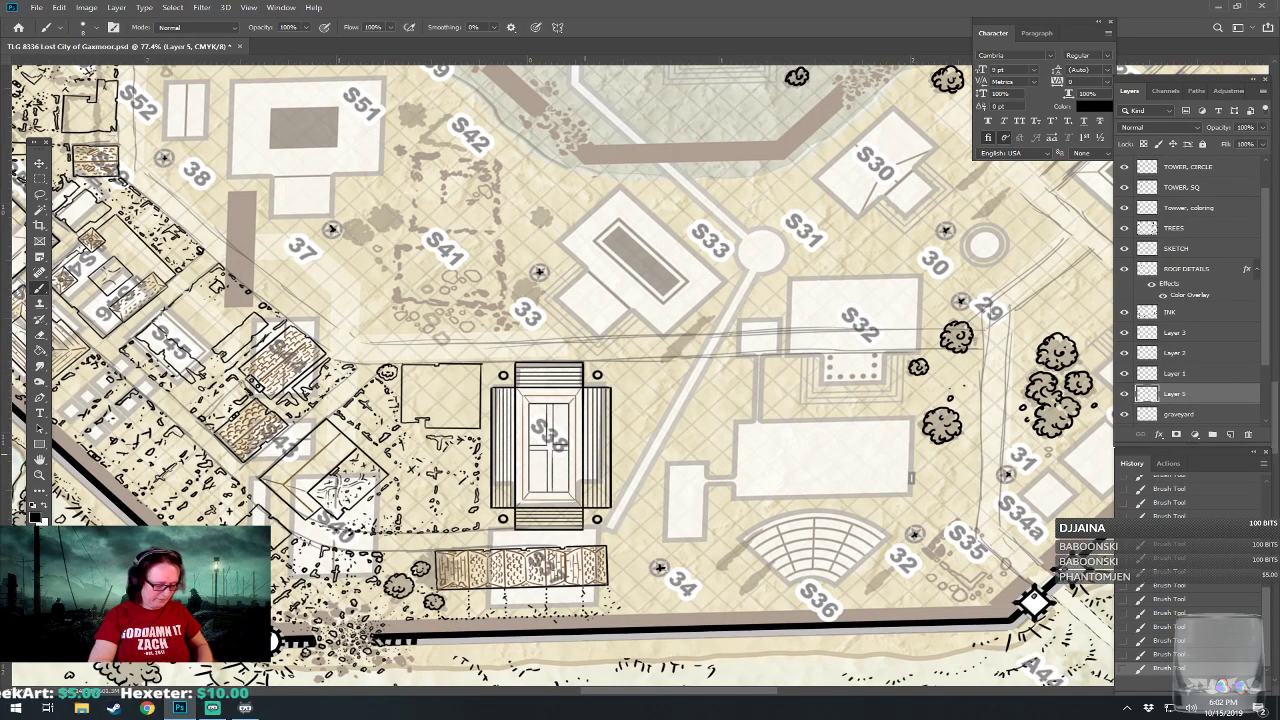
pyautogui.hotkey('ctrl', 's')
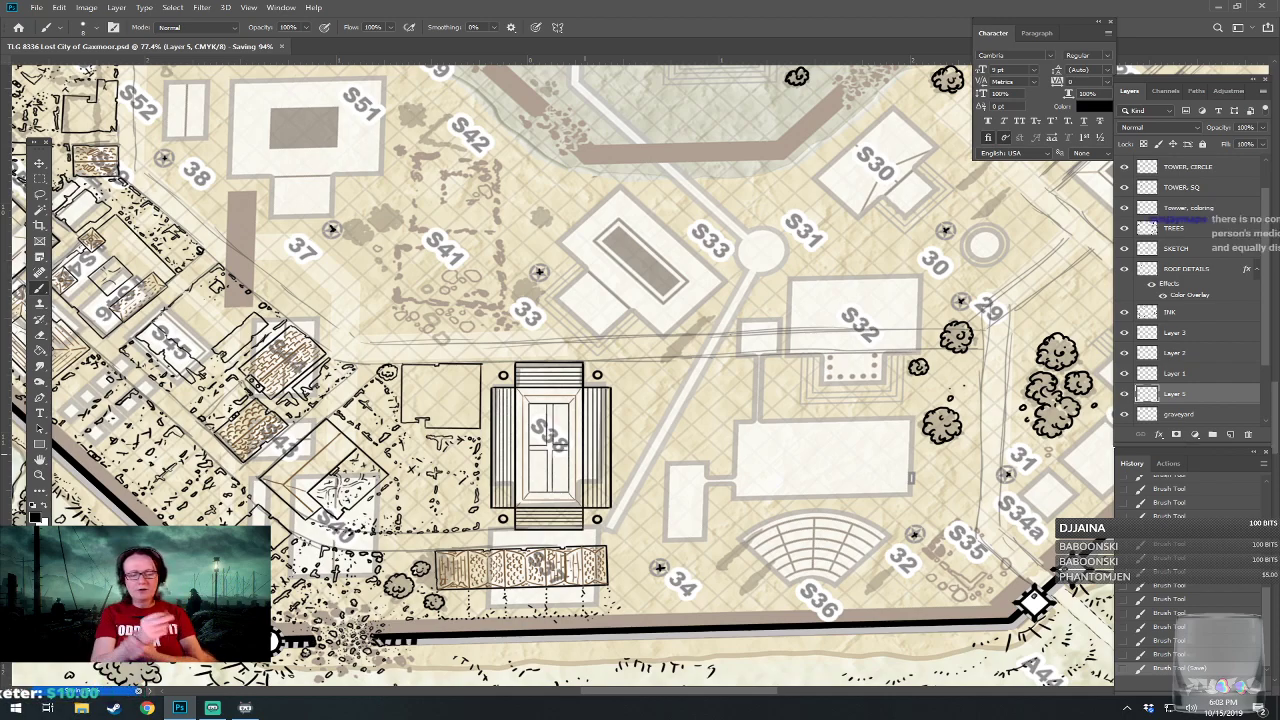
# Examine the un-inked buildings and streets east and north of S38, from S36 and S32 to S41 and S51.
pyautogui.scroll(5, 746, 569)
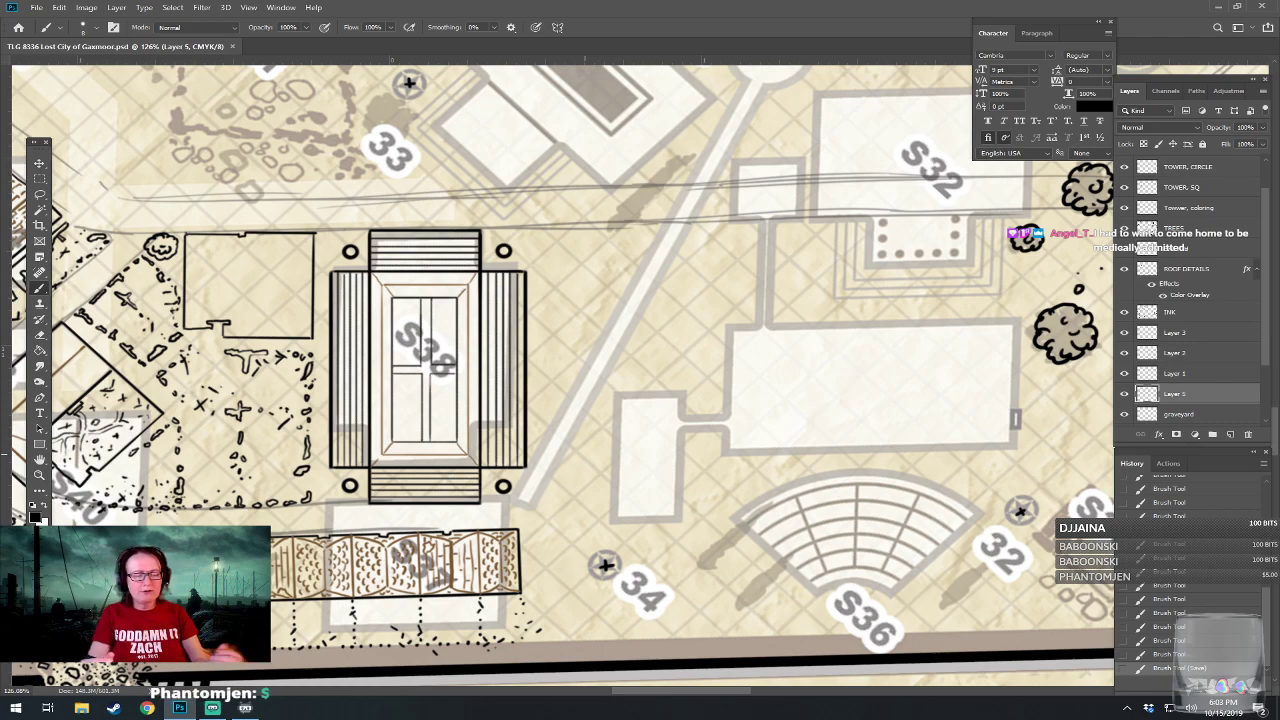
pyautogui.moveTo(585, 454); pyautogui.dragTo(643, 458)
pyautogui.scroll(-3, 585, 454)
pyautogui.scroll(2, 585, 454)
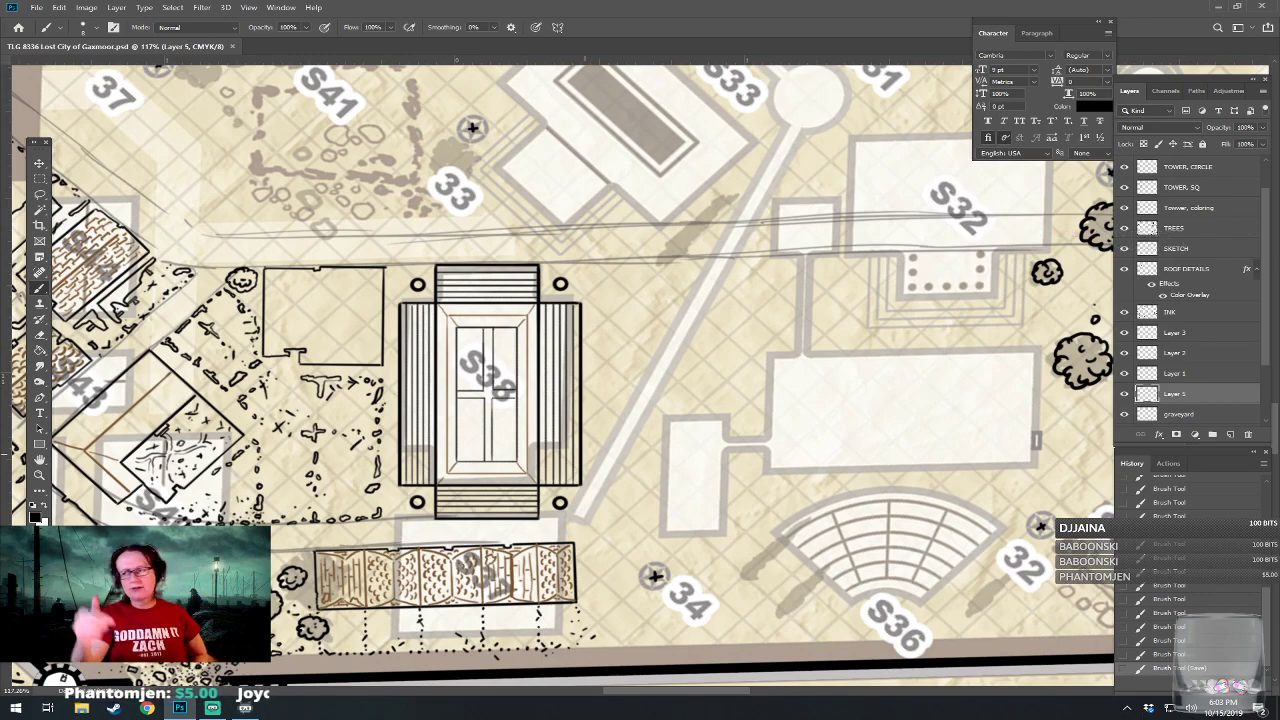
pyautogui.rightClick(1192, 707)
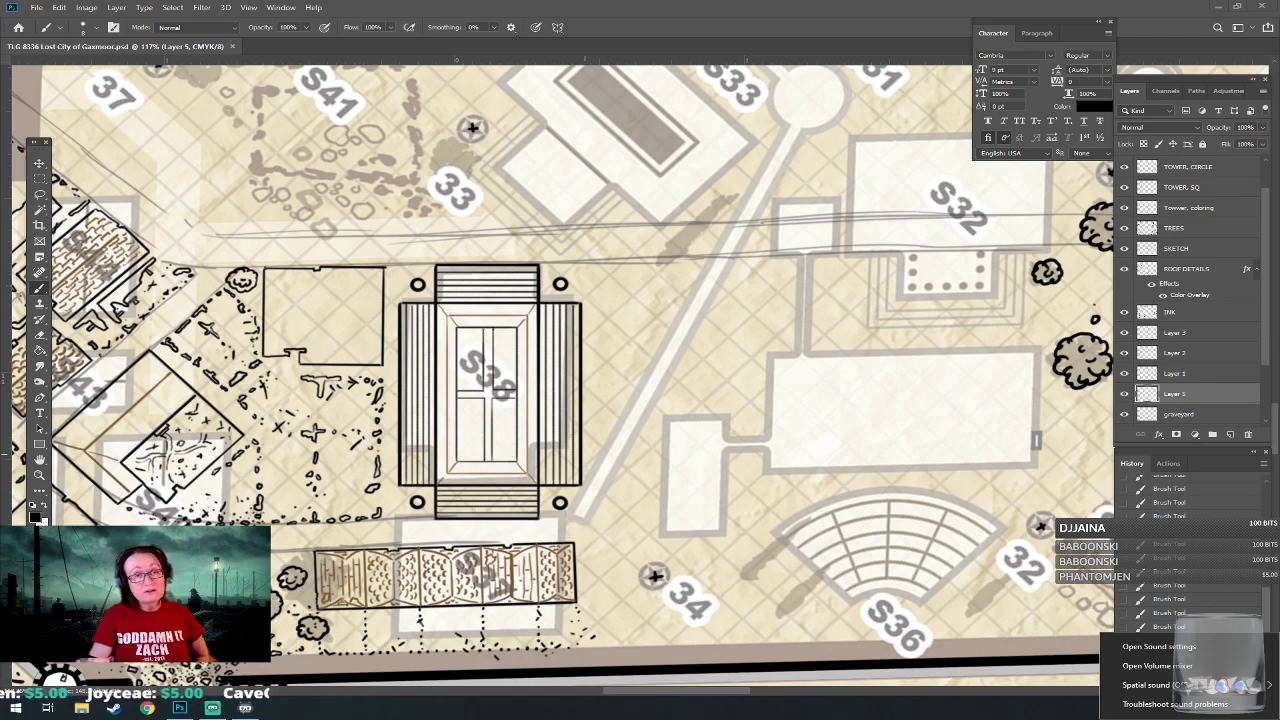
pyautogui.moveTo(600, 360); pyautogui.dragTo(518, 374)
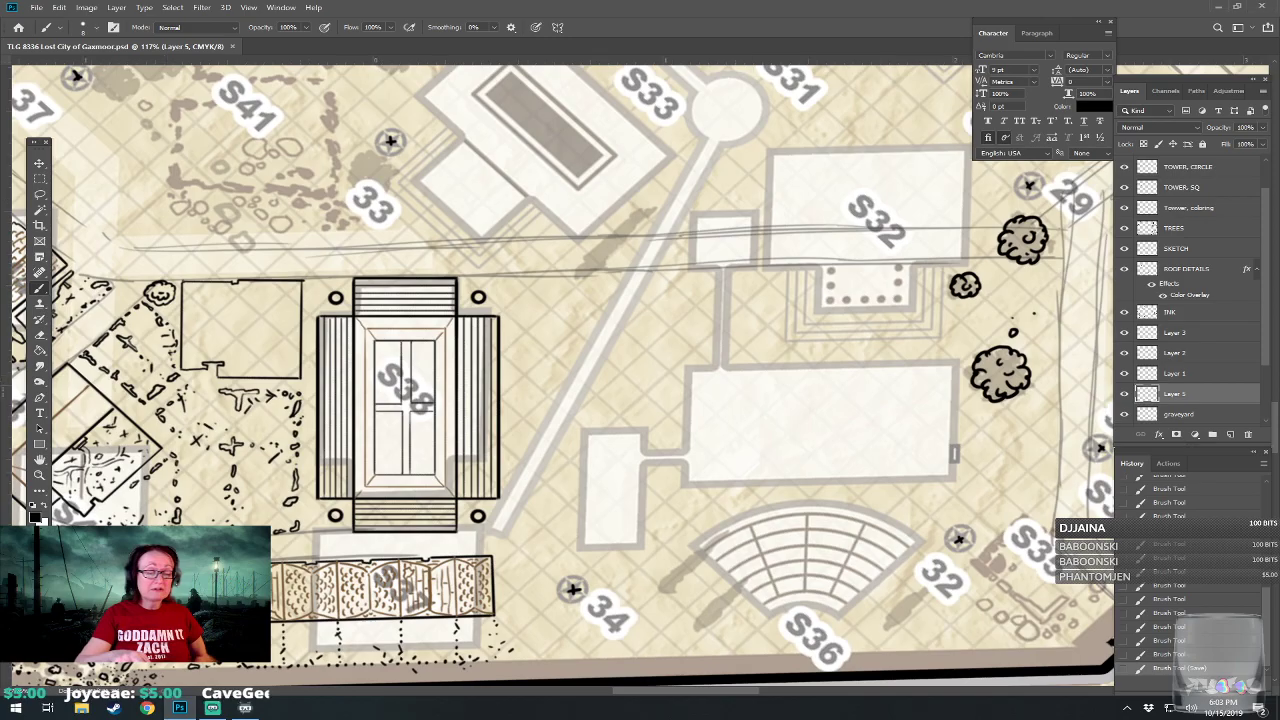
pyautogui.scroll(-6, 490, 640)
pyautogui.moveTo(490, 500); pyautogui.dragTo(448, 474)
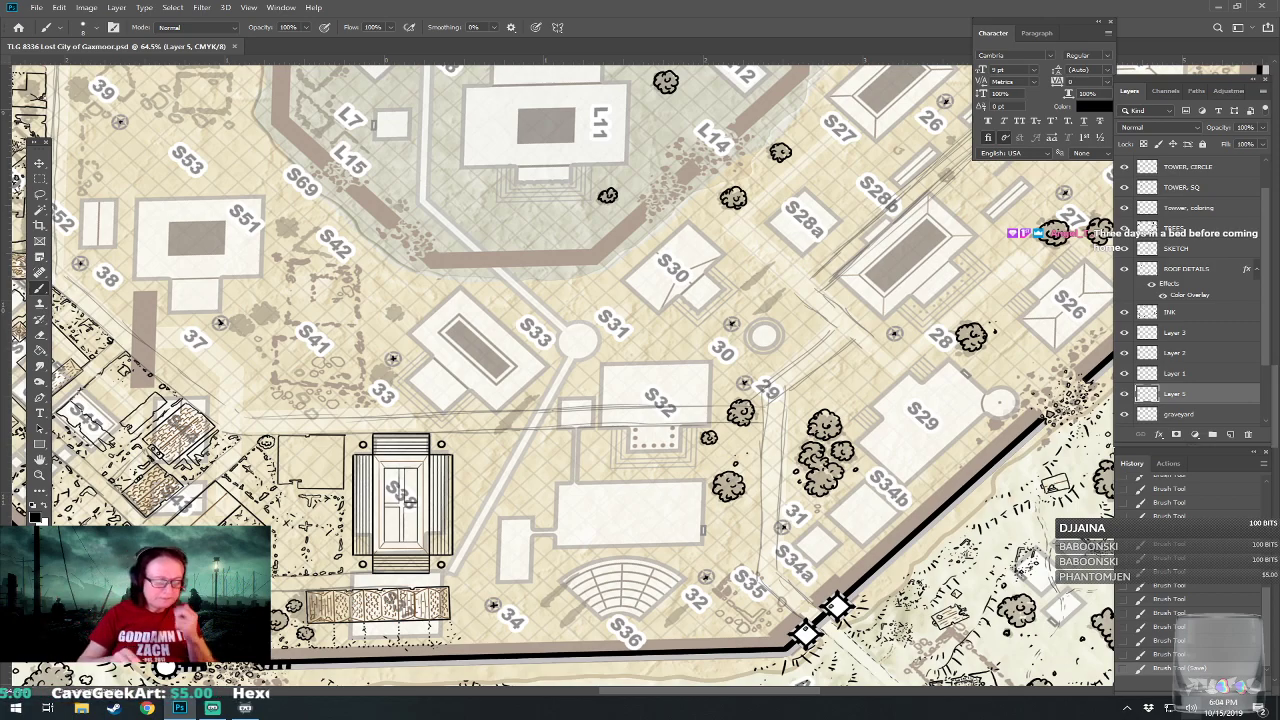
pyautogui.scroll(1, 562, 376)
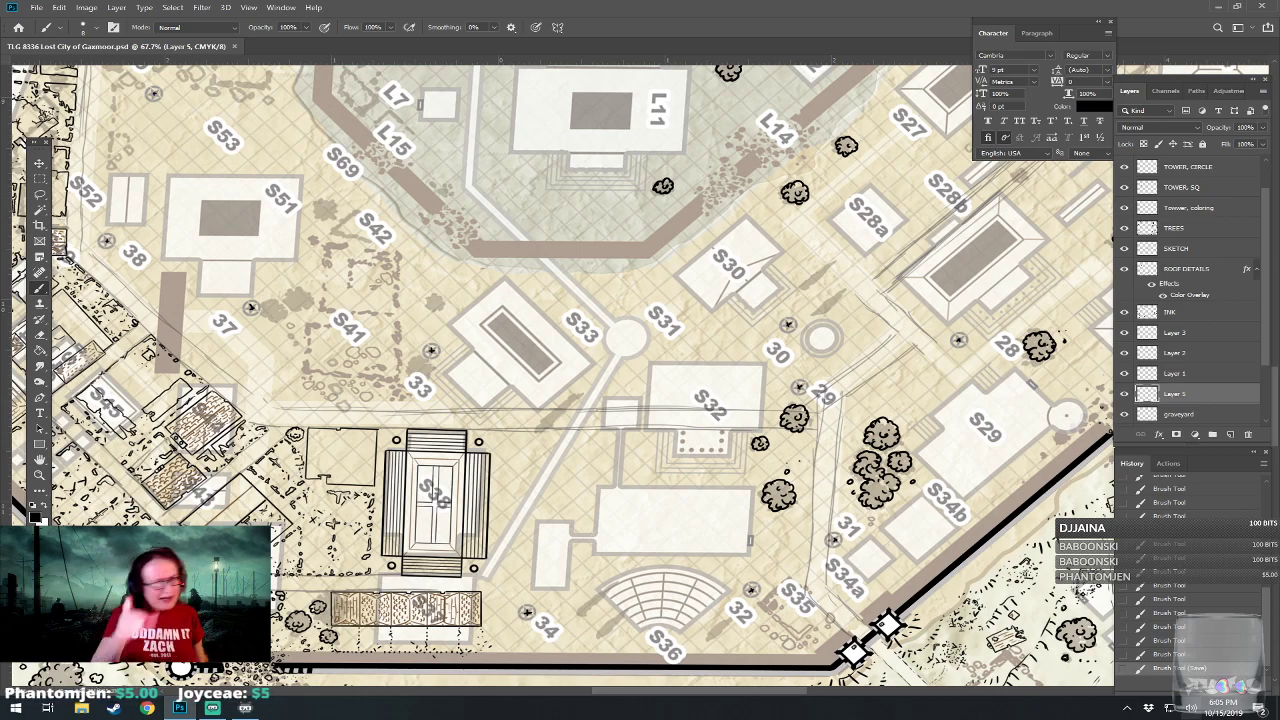
pyautogui.moveTo(560, 370); pyautogui.dragTo(579, 371)
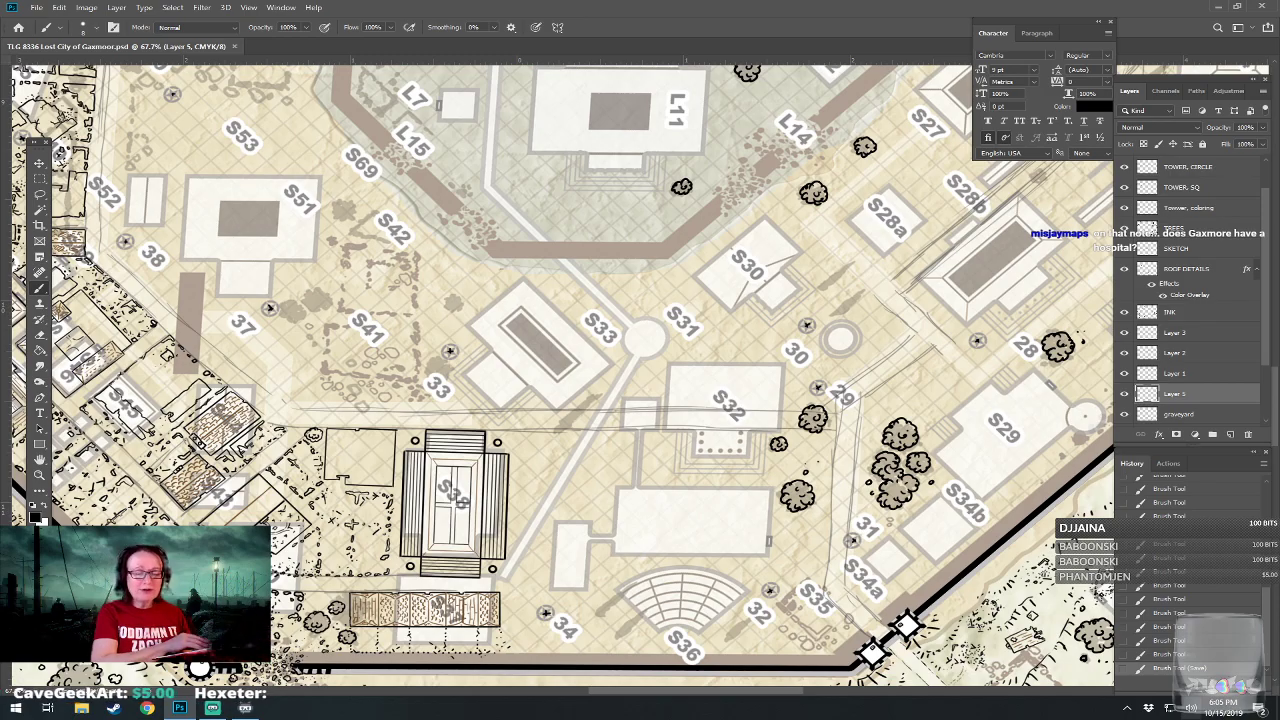
pyautogui.moveTo(800, 240); pyautogui.dragTo(900, 231)
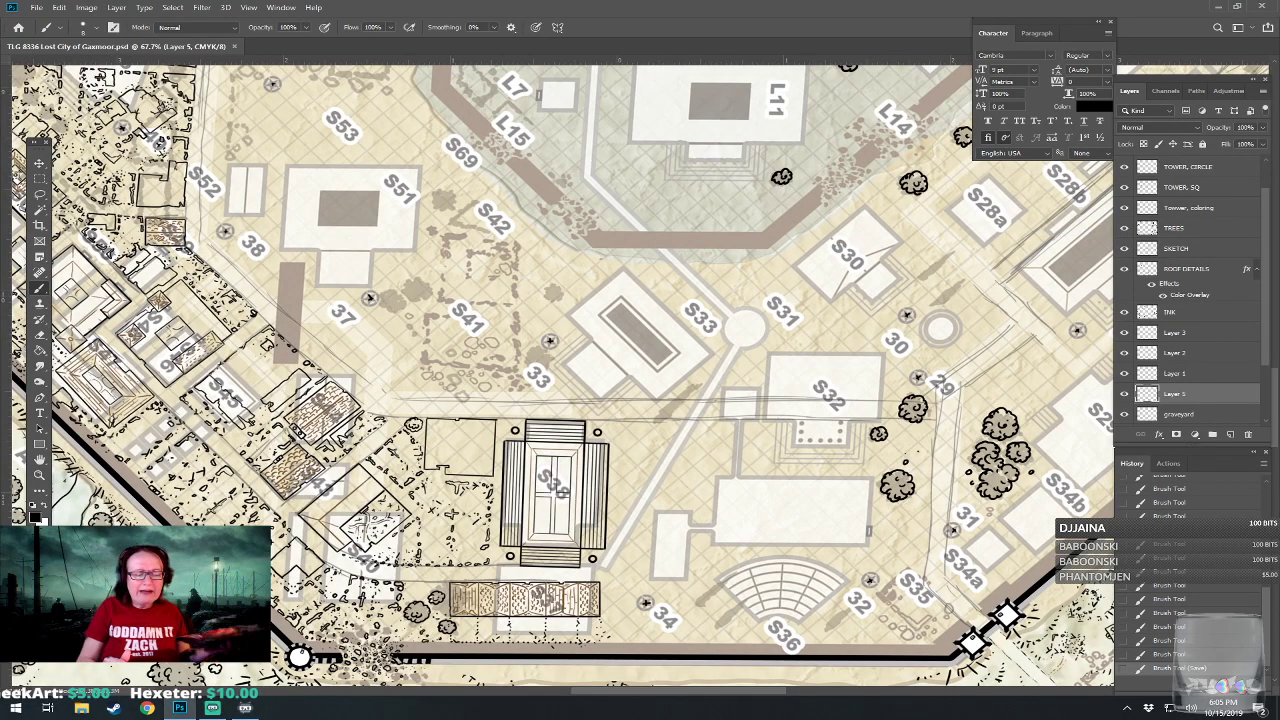
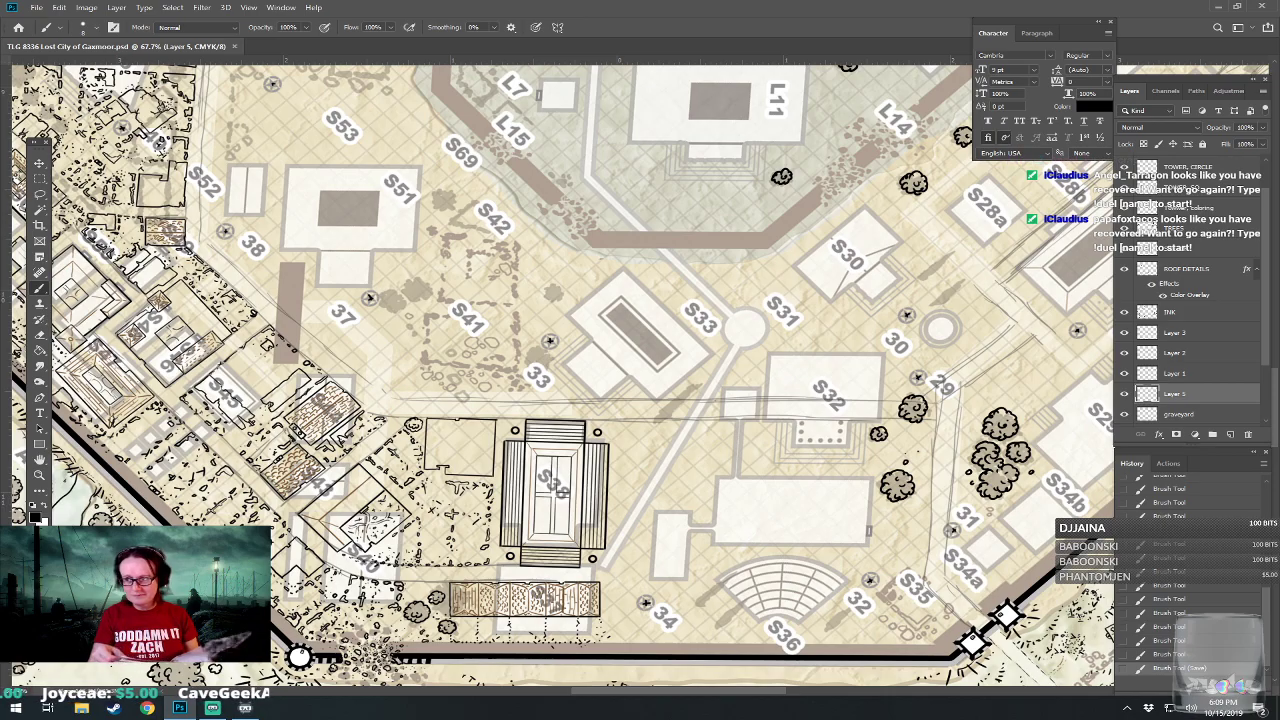
# Examine the streets and buildings between S38, S51 and S41 and the inner walled district around L11.
pyautogui.moveTo(560, 375); pyautogui.dragTo(567, 683)
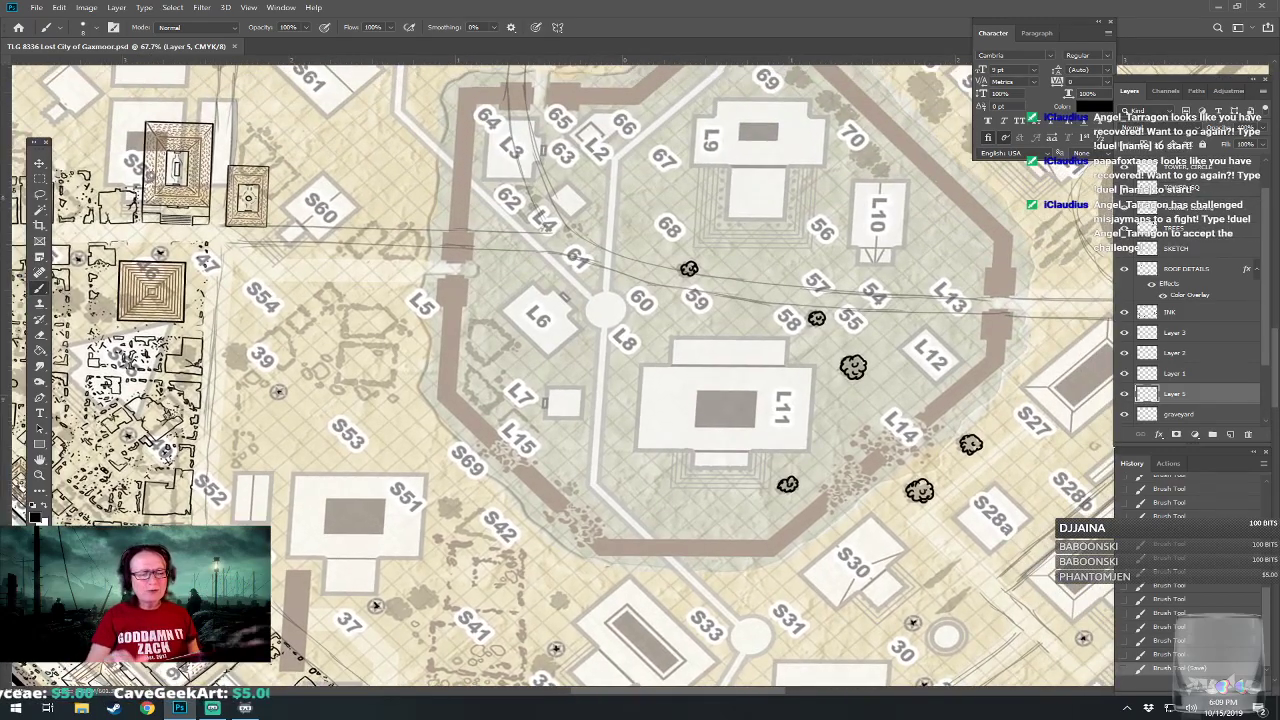
pyautogui.moveTo(560, 450); pyautogui.dragTo(590, 268)
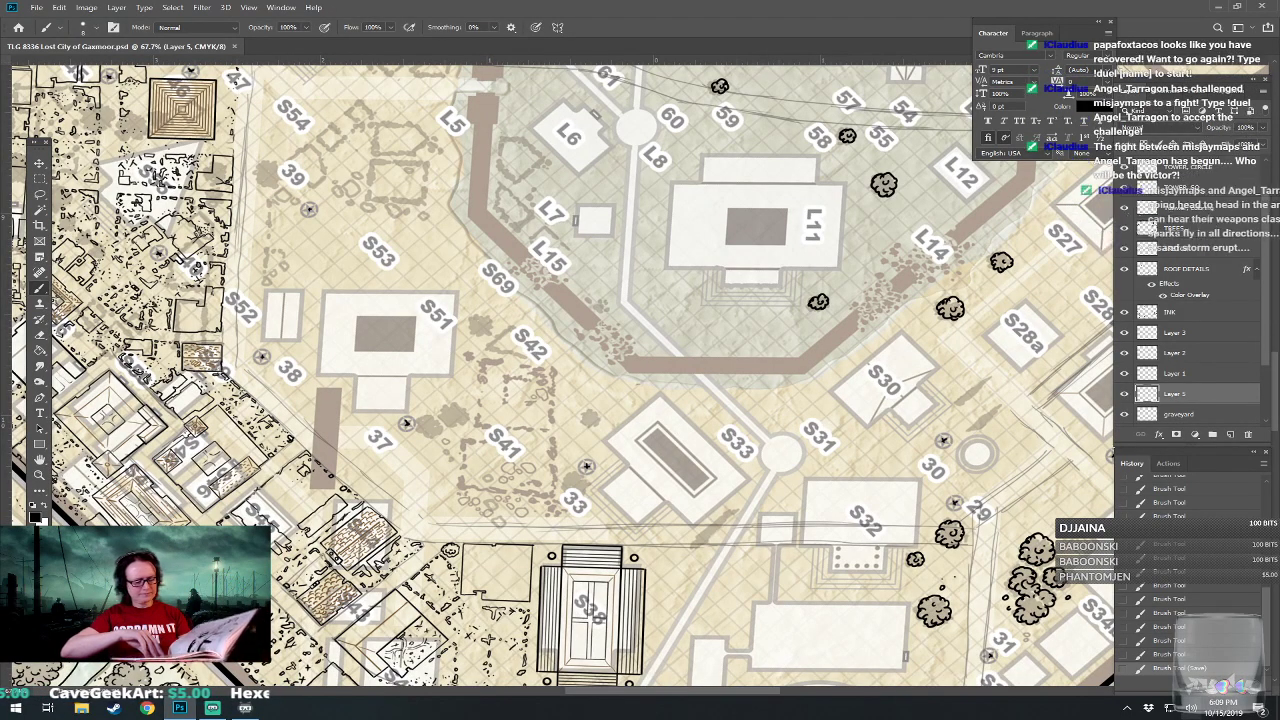
pyautogui.moveTo(590, 510); pyautogui.dragTo(608, 269)
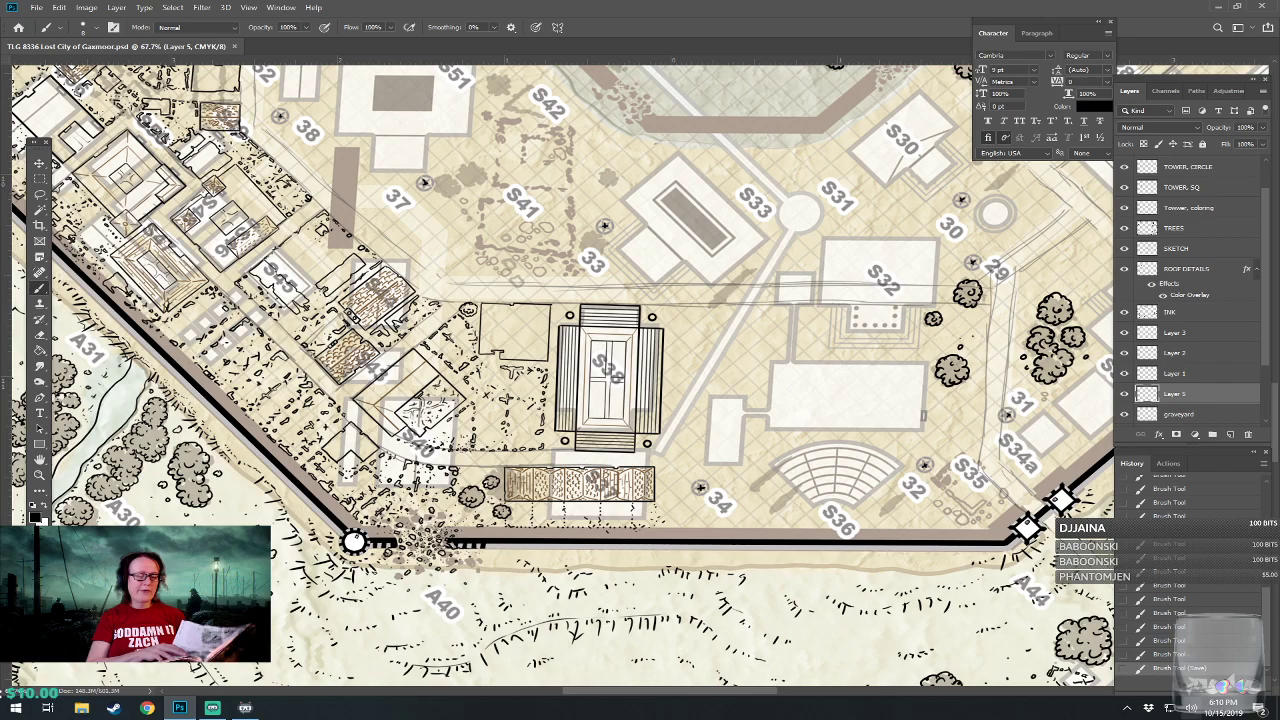
pyautogui.moveTo(600, 250); pyautogui.dragTo(584, 576)
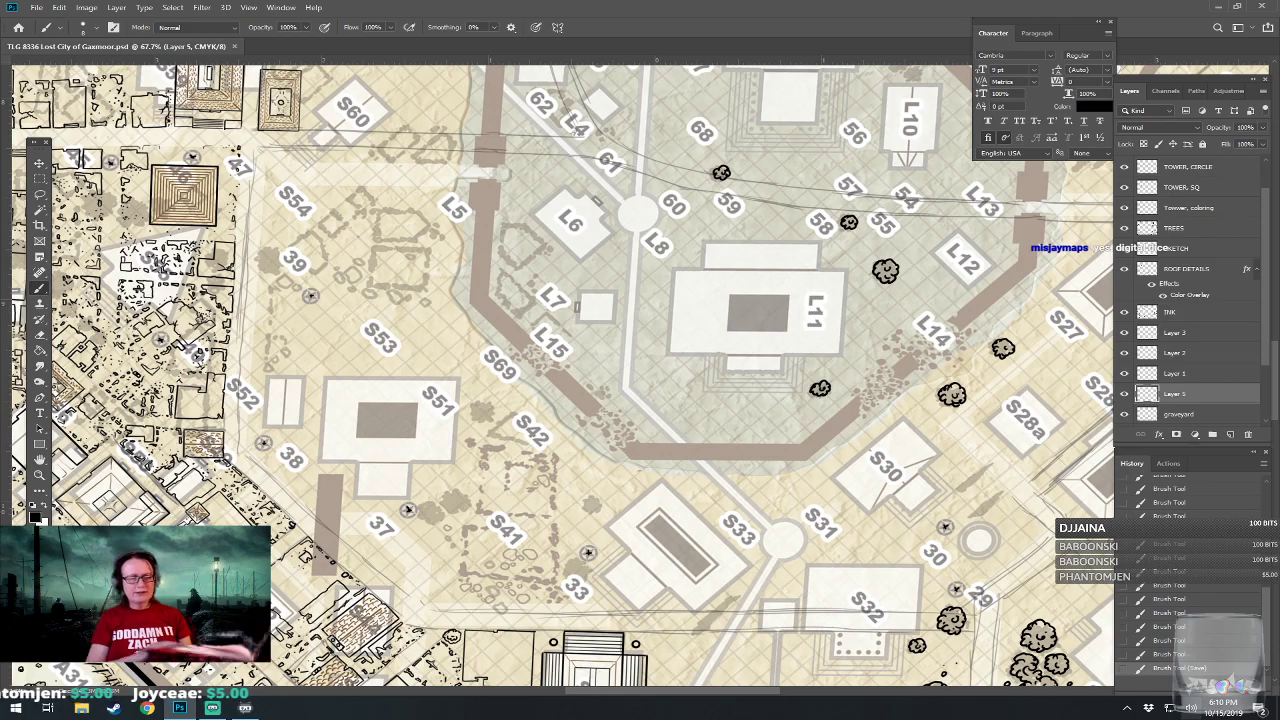
pyautogui.moveTo(600, 490); pyautogui.dragTo(638, 174)
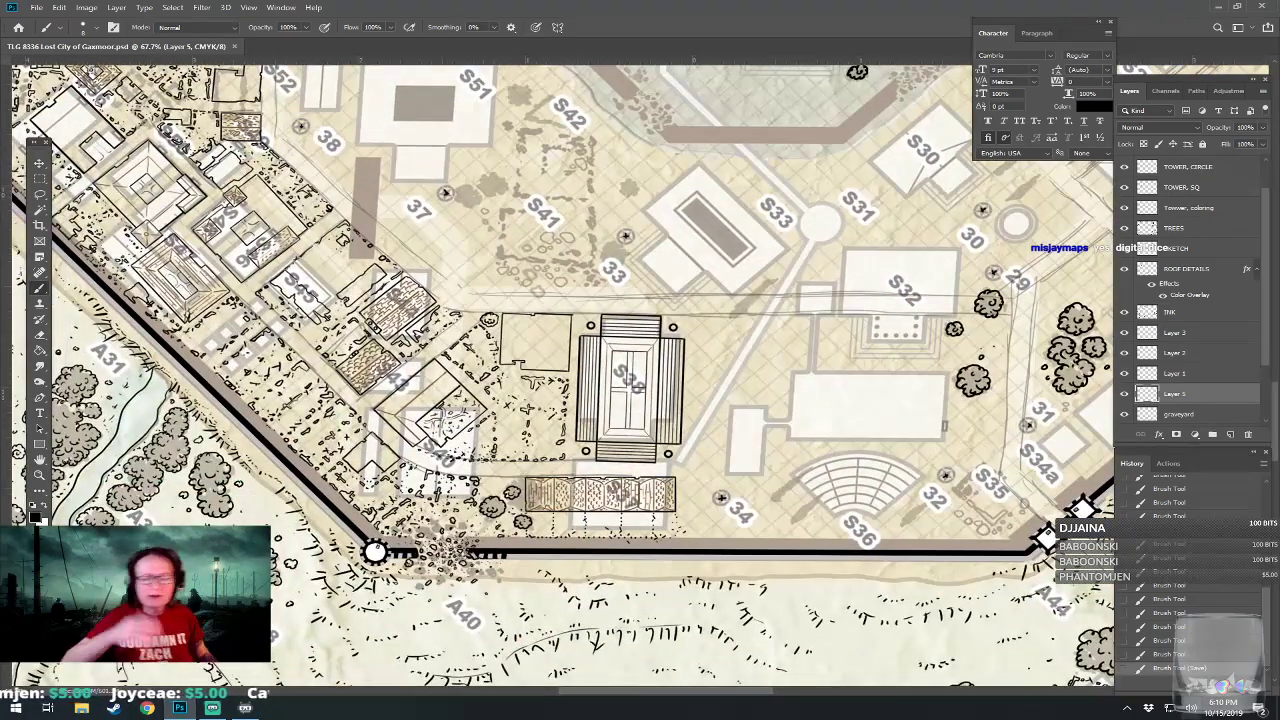
pyautogui.moveTo(638, 330); pyautogui.dragTo(630, 395)
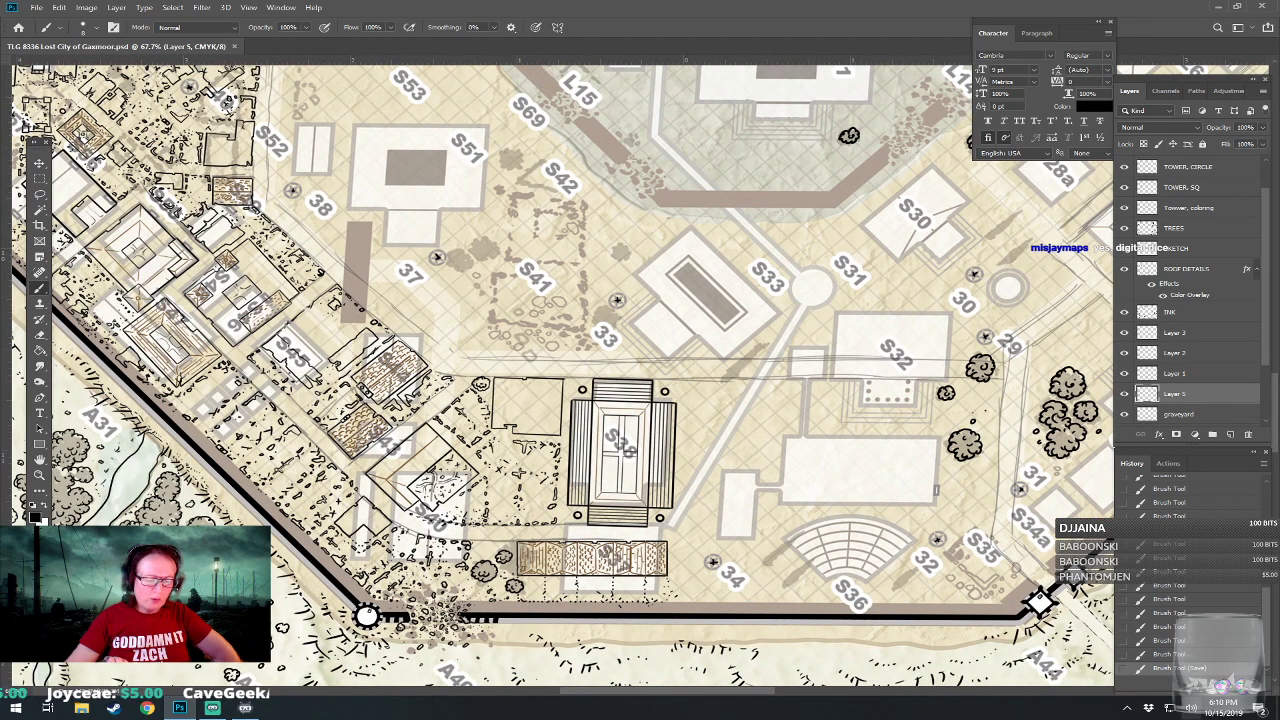
pyautogui.moveTo(630, 395); pyautogui.dragTo(684, 459)
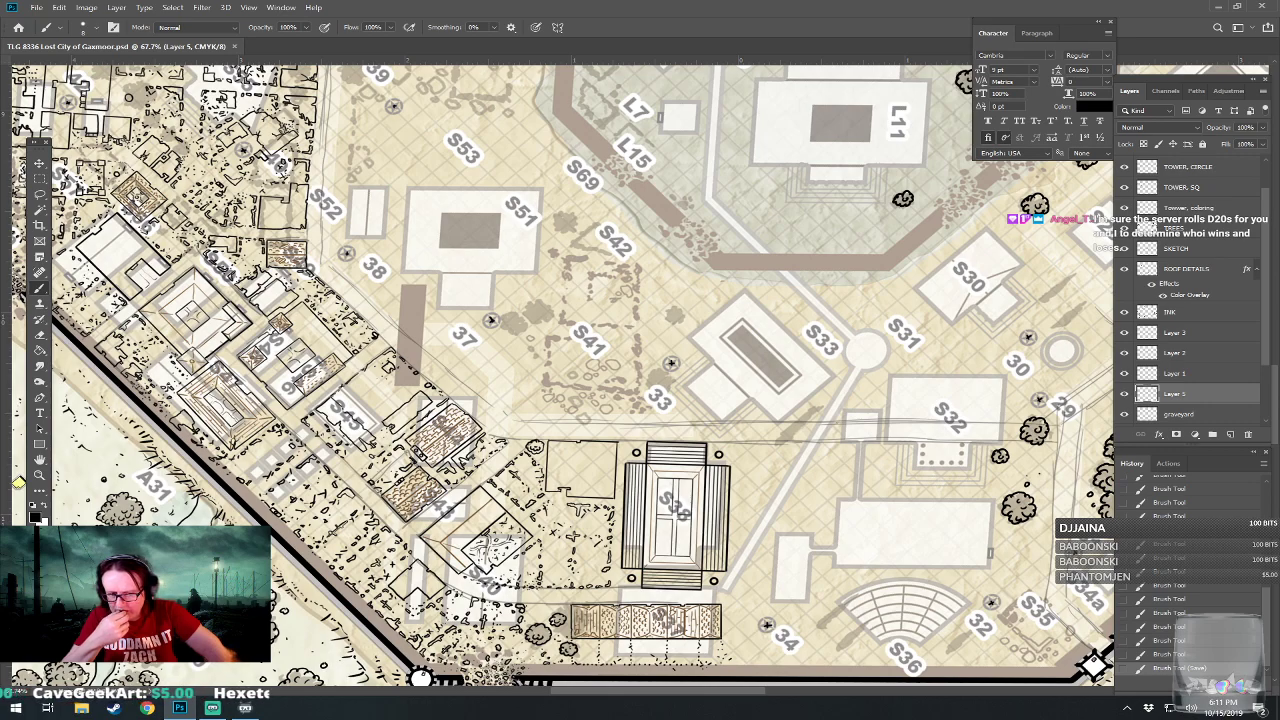
# Examine the un-inked northern districts from S67 and S3 across to the pool, S13 and S20.
pyautogui.moveTo(600, 105); pyautogui.dragTo(558, 672)
pyautogui.moveTo(815, 139); pyautogui.dragTo(770, 267)
pyautogui.moveTo(718, 678); pyautogui.dragTo(681, 716)
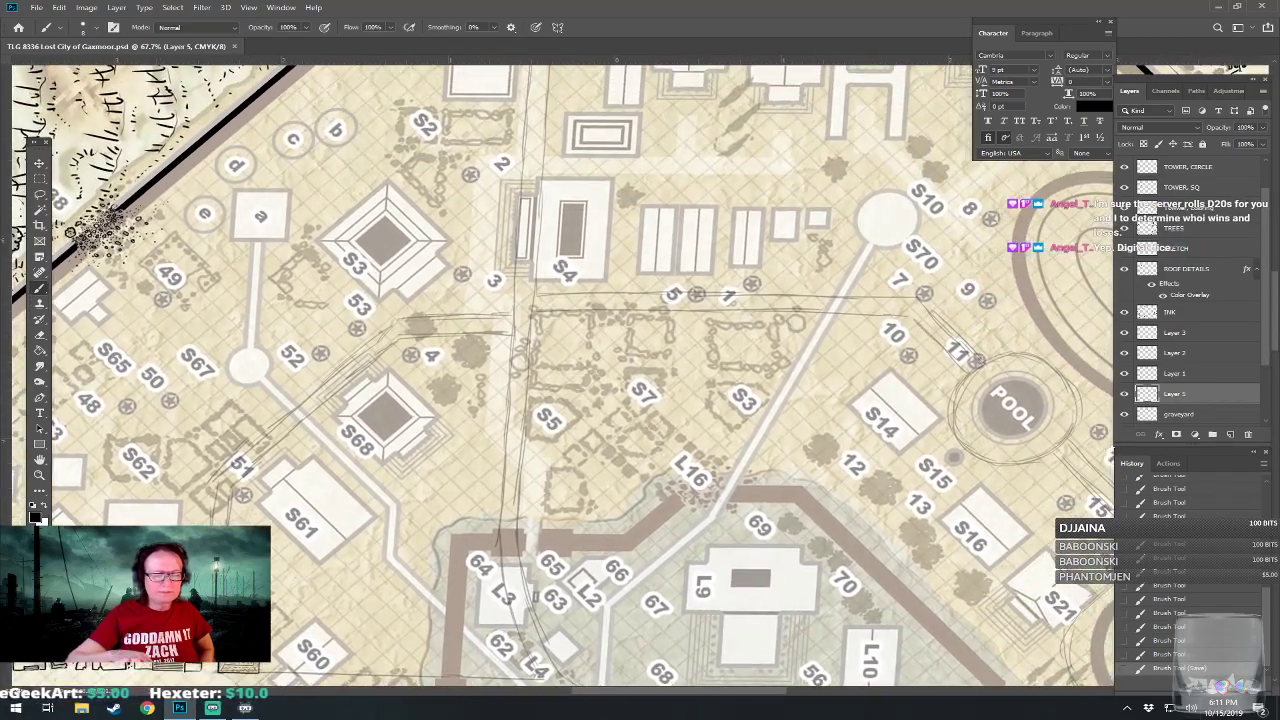
pyautogui.moveTo(560, 360); pyautogui.dragTo(871, 418)
pyautogui.moveTo(573, 450); pyautogui.dragTo(585, 454)
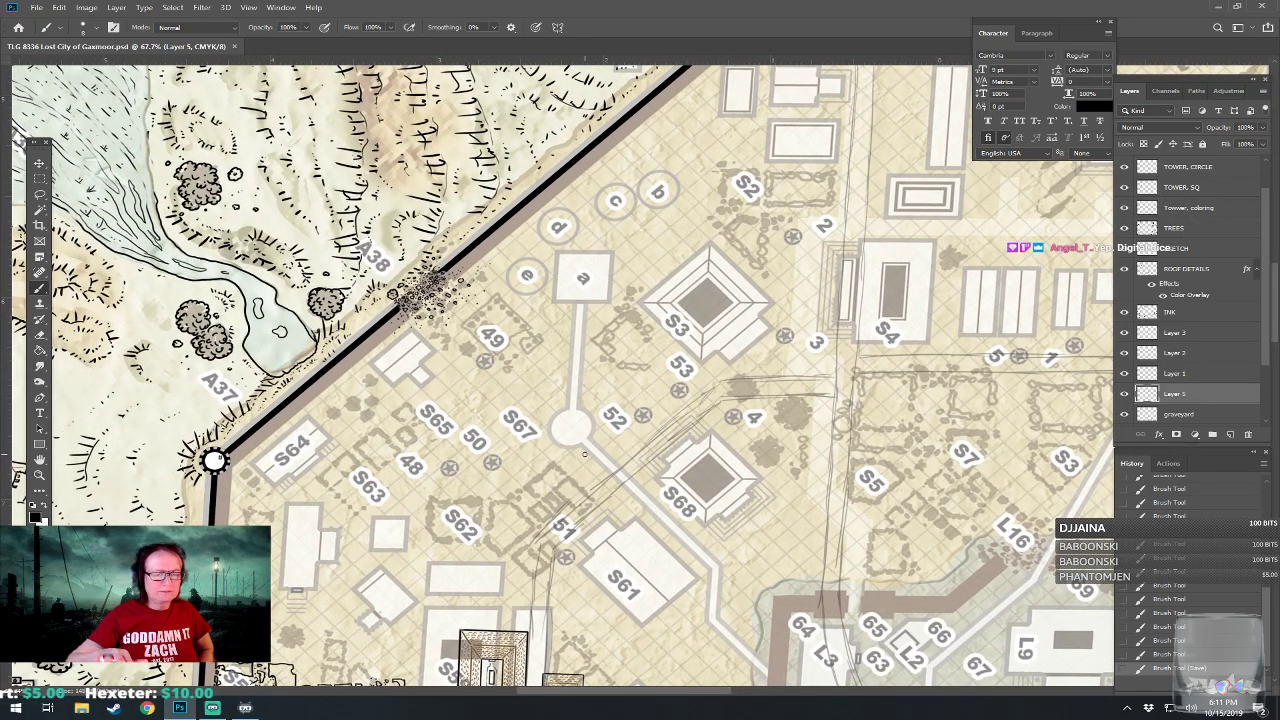
pyautogui.moveTo(585, 454); pyautogui.dragTo(447, 312)
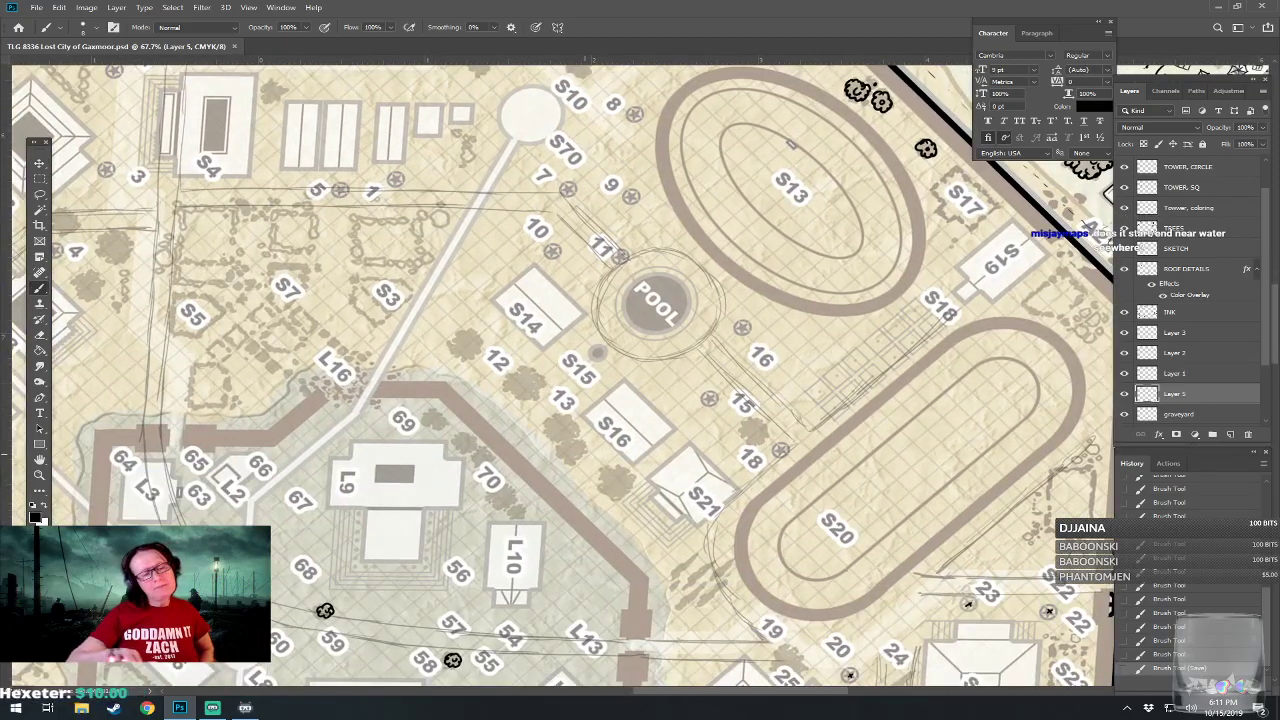
pyautogui.moveTo(554, 618); pyautogui.dragTo(584, 514)
# Review the walled city as a whole and compare the inked south-western quarter around S38 with the remaining un-inked areas.
pyautogui.scroll(-10, 584, 514)
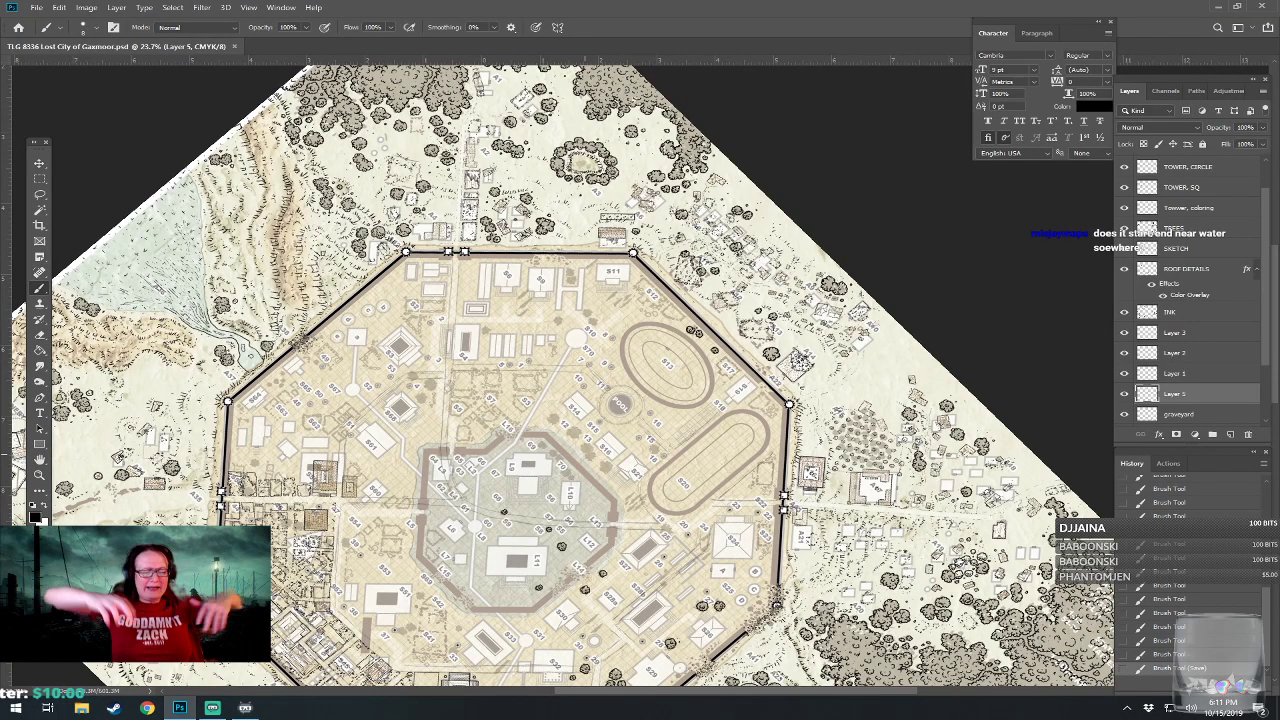
pyautogui.scroll(4, 442, 262)
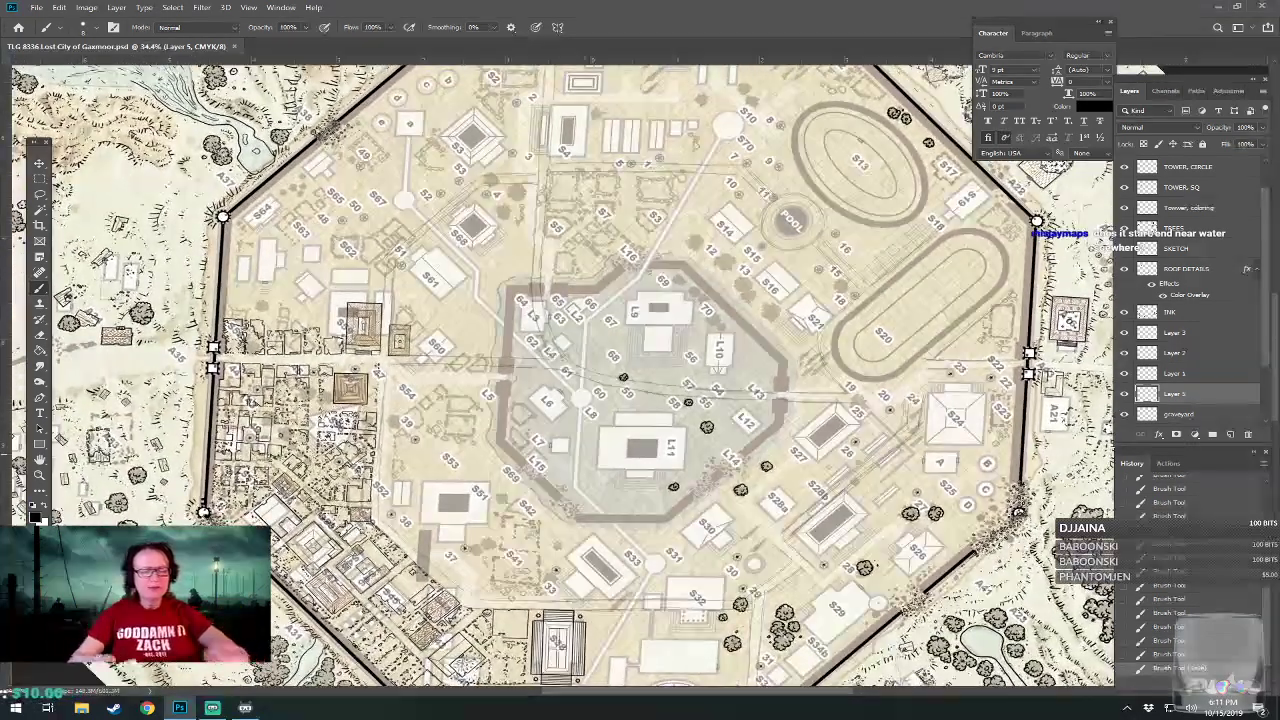
pyautogui.moveTo(691, 386)
pyautogui.mouseDown()
pyautogui.moveTo(699, 314)
pyautogui.moveTo(702, 397)
pyautogui.mouseUp()
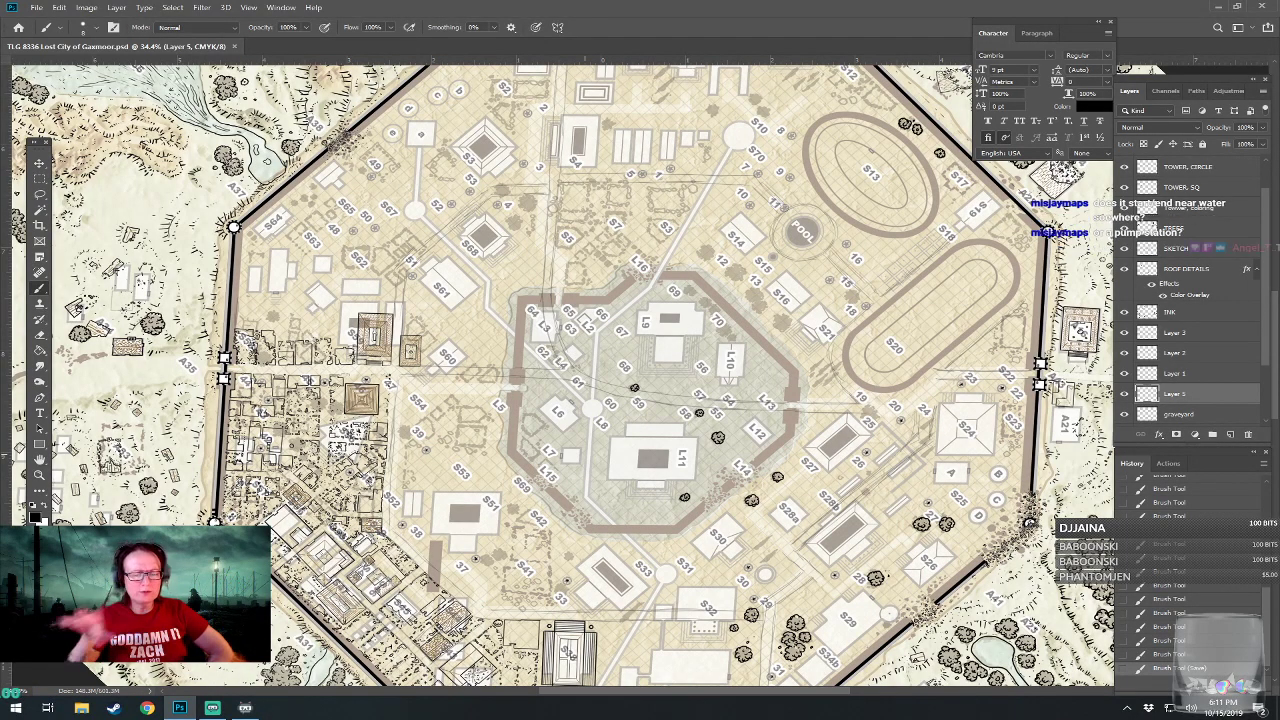
pyautogui.moveTo(702, 397); pyautogui.dragTo(718, 361)
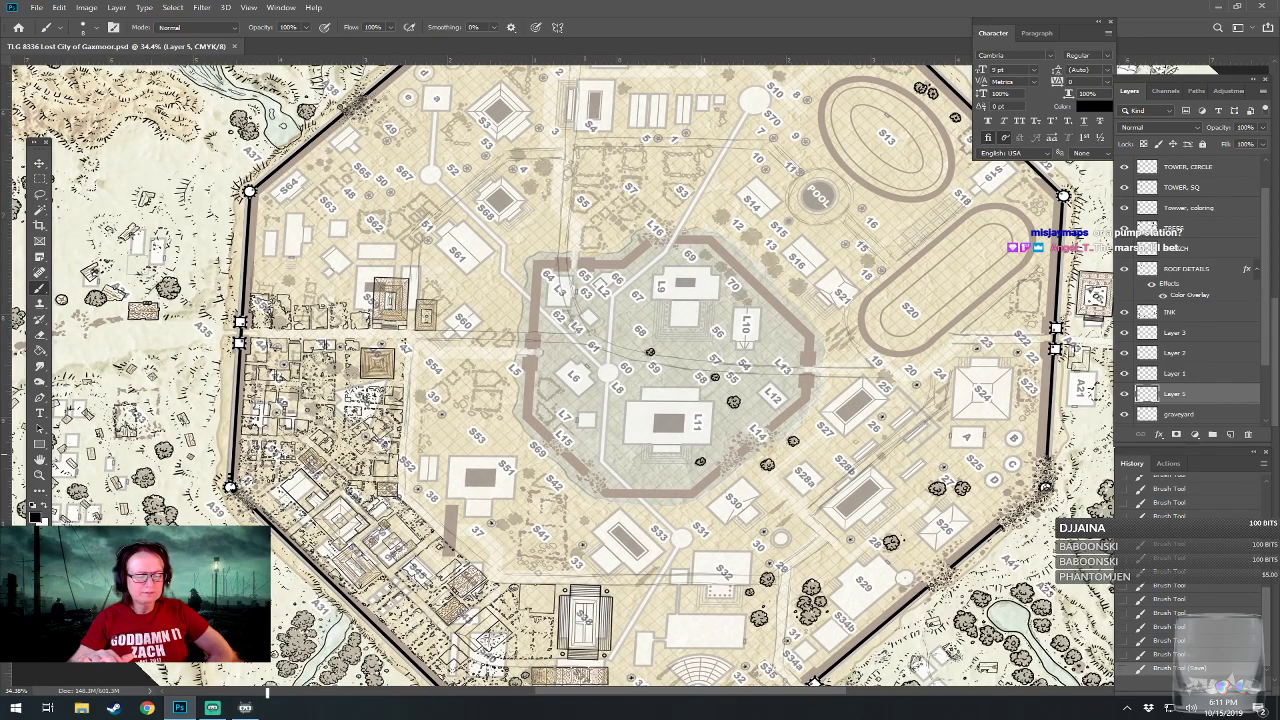
pyautogui.moveTo(612, 672); pyautogui.dragTo(765, 590)
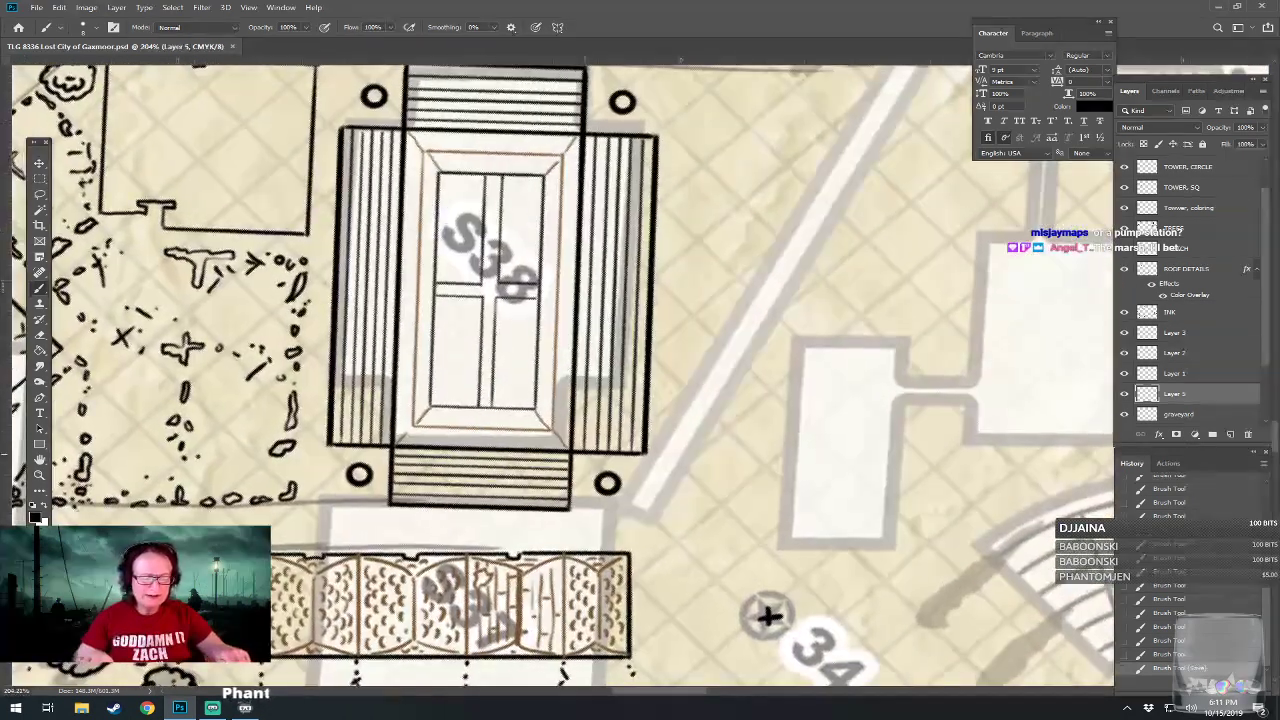
pyautogui.moveTo(688, 662)
pyautogui.mouseDown()
pyautogui.moveTo(592, 664)
pyautogui.moveTo(646, 612)
pyautogui.moveTo(666, 649)
pyautogui.mouseUp()
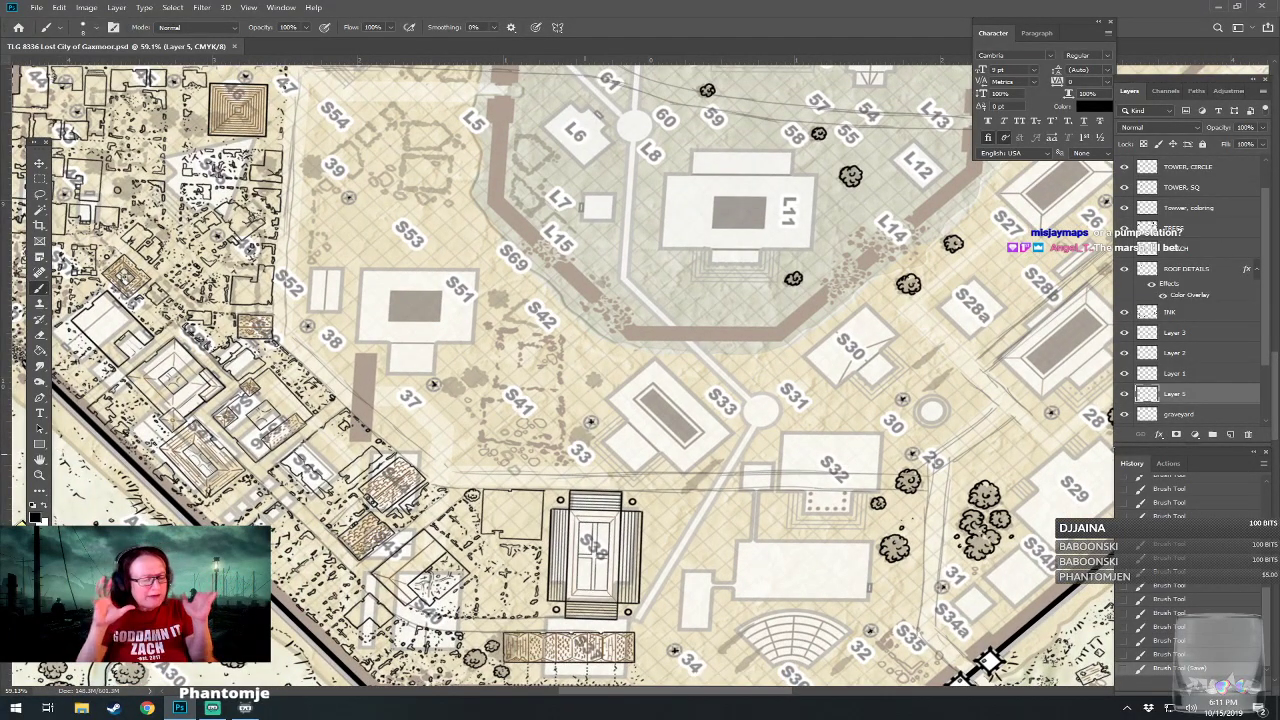
pyautogui.moveTo(655, 473); pyautogui.dragTo(542, 546)
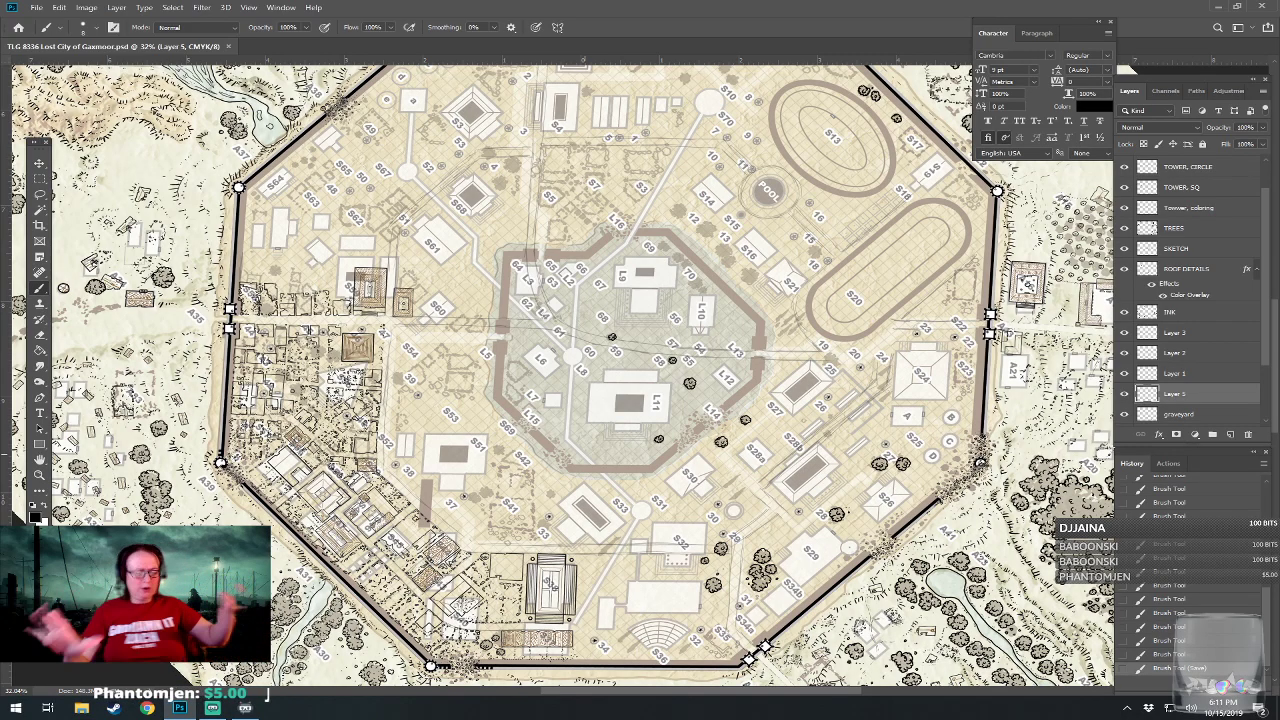
pyautogui.moveTo(446, 607); pyautogui.dragTo(427, 587)
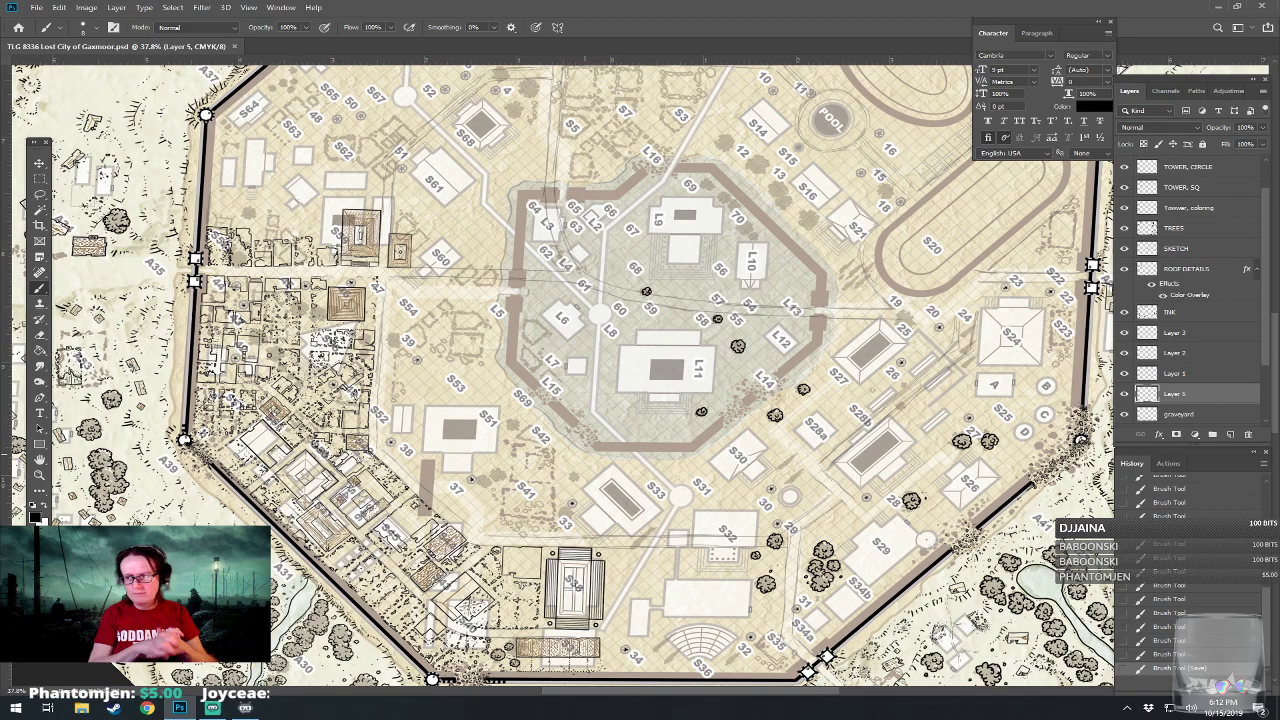
# Examine the north-western quarter inside the wall near A37 and A38, from S64 and S67 to S3 and S61.
pyautogui.moveTo(352, 250); pyautogui.dragTo(585, 586)
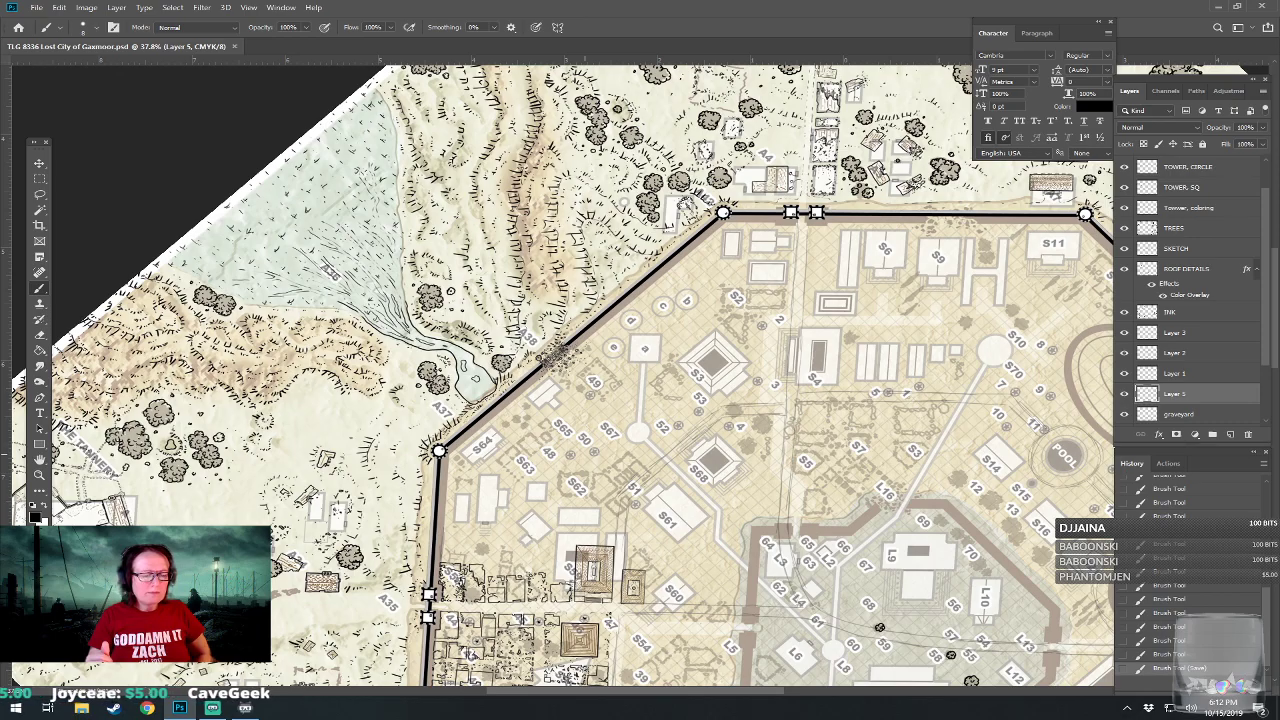
pyautogui.hotkey('ctrl', 'pagedown')
pyautogui.moveTo(260, 560); pyautogui.dragTo(985, 150)
pyautogui.moveTo(450, 360); pyautogui.dragTo(767, 423)
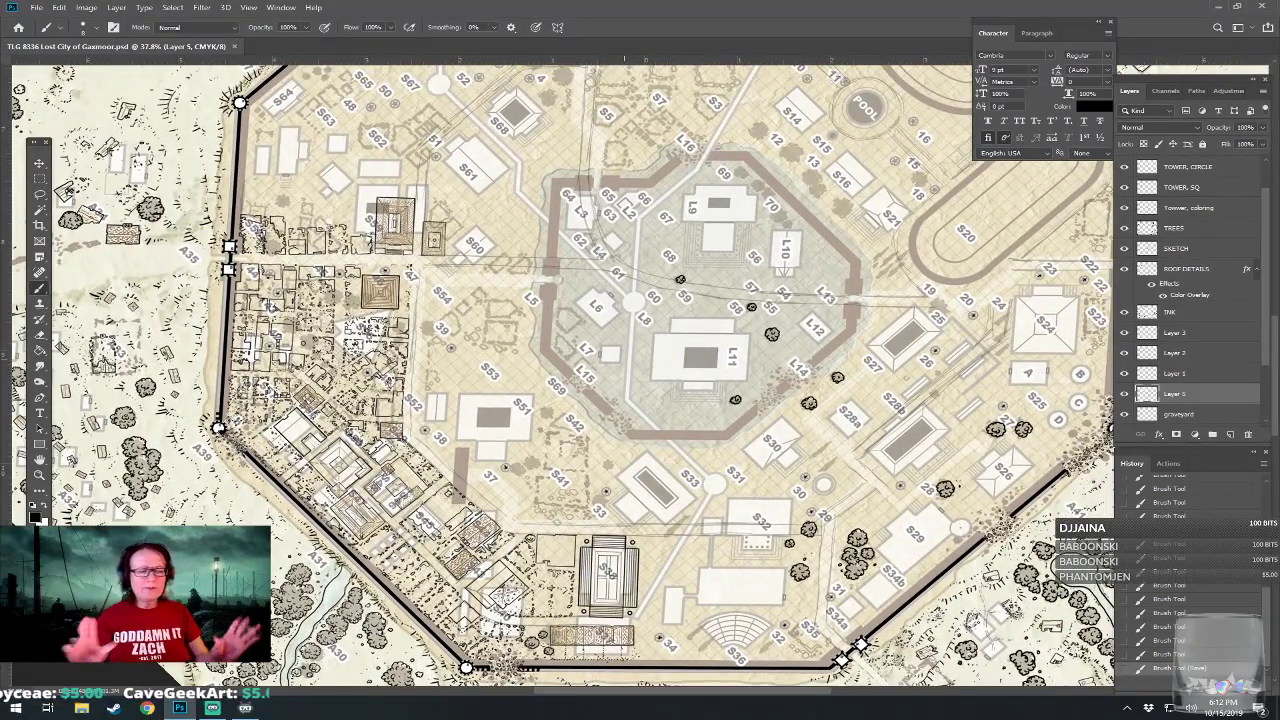
pyautogui.moveTo(640, 330); pyautogui.dragTo(575, 435)
pyautogui.moveTo(590, 310); pyautogui.dragTo(659, 435)
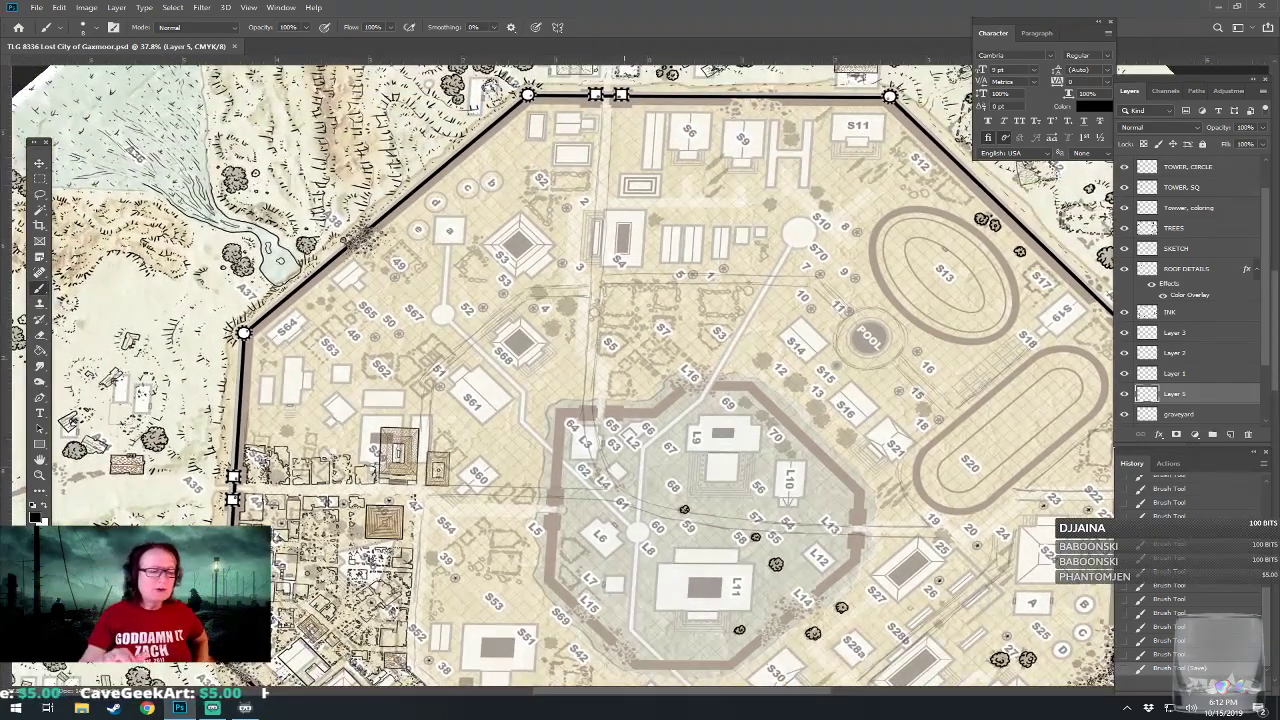
pyautogui.moveTo(443, 266); pyautogui.dragTo(589, 480)
pyautogui.scroll(8, 589, 480)
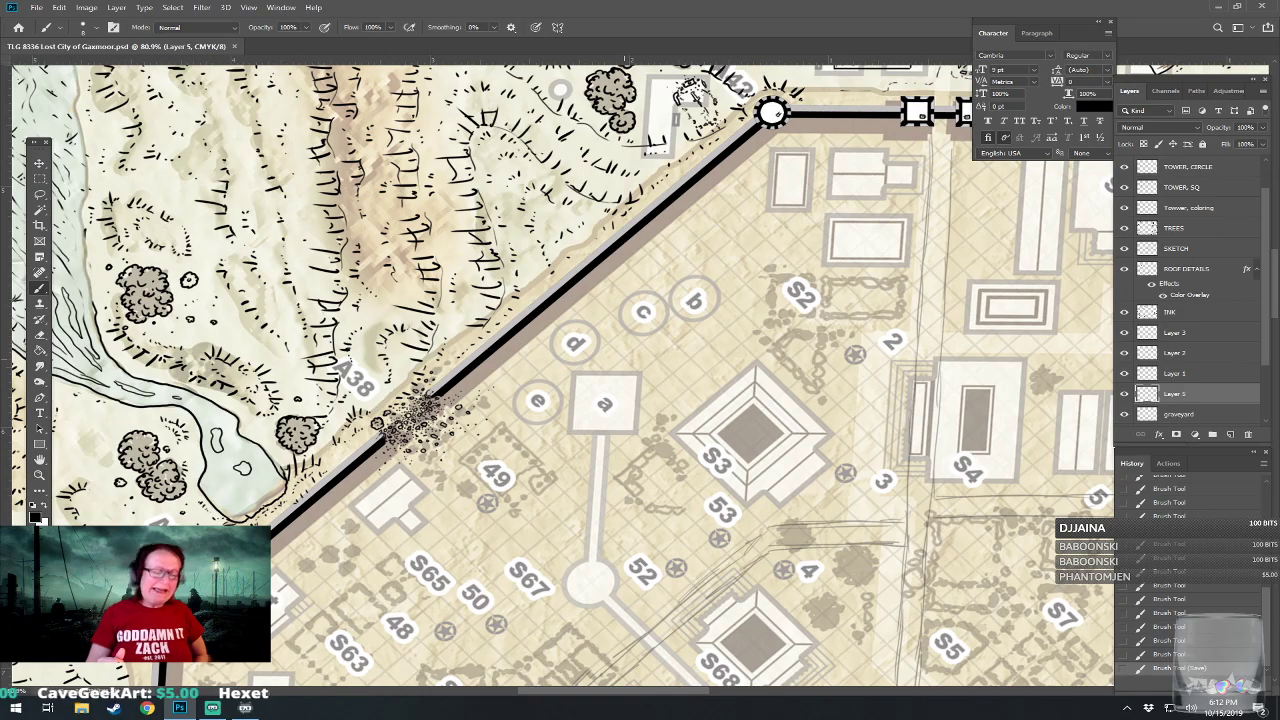
pyautogui.moveTo(625, 359); pyautogui.dragTo(587, 297)
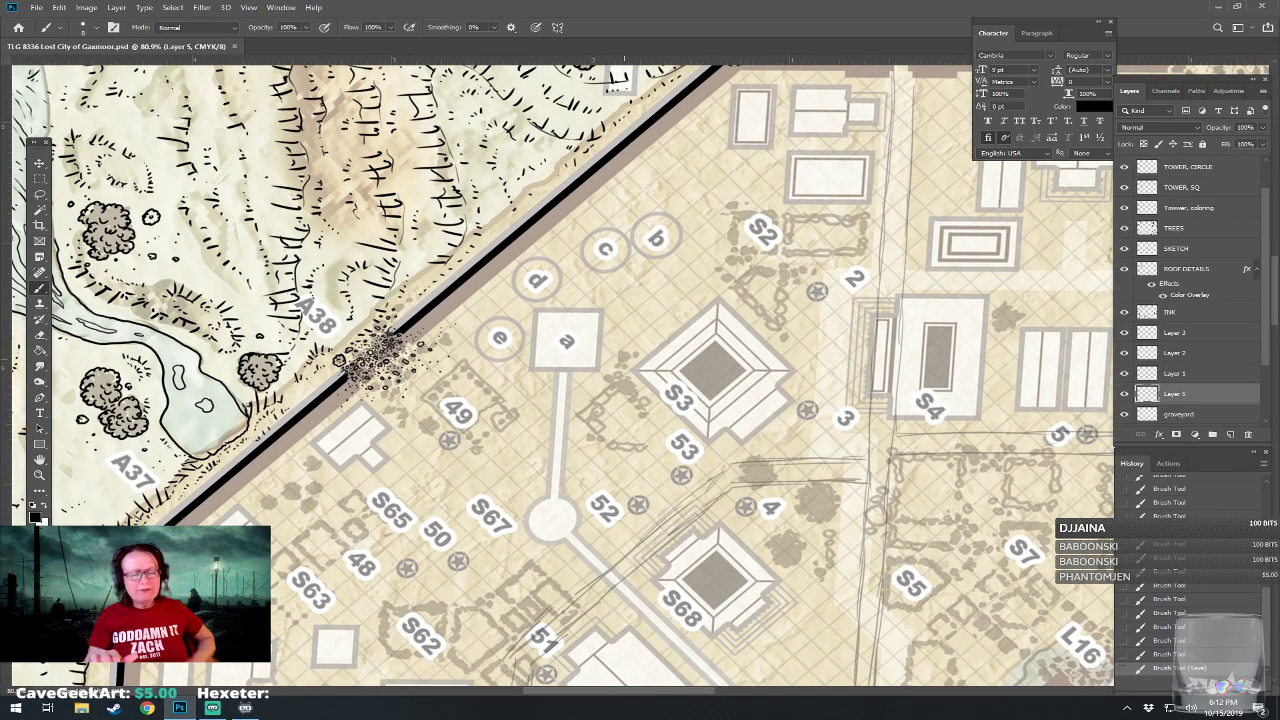
pyautogui.scroll(-10, 492, 446)
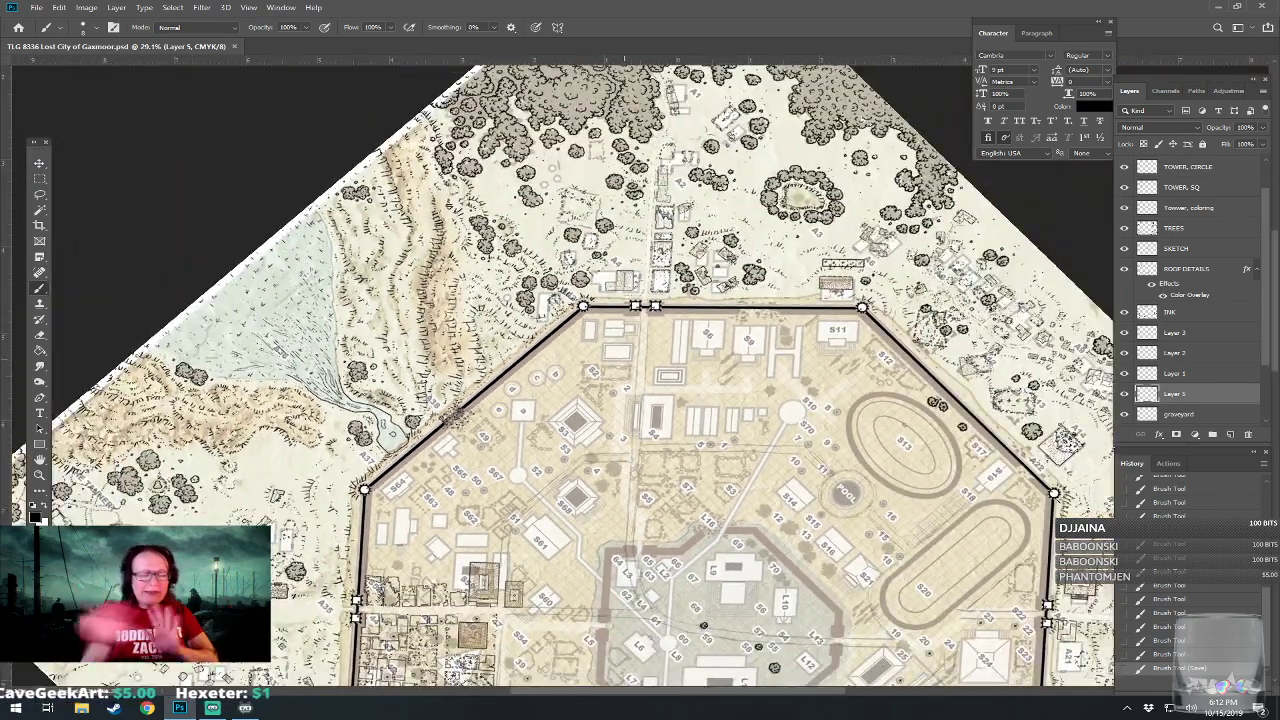
pyautogui.moveTo(492, 446); pyautogui.dragTo(580, 411)
pyautogui.scroll(8, 580, 411)
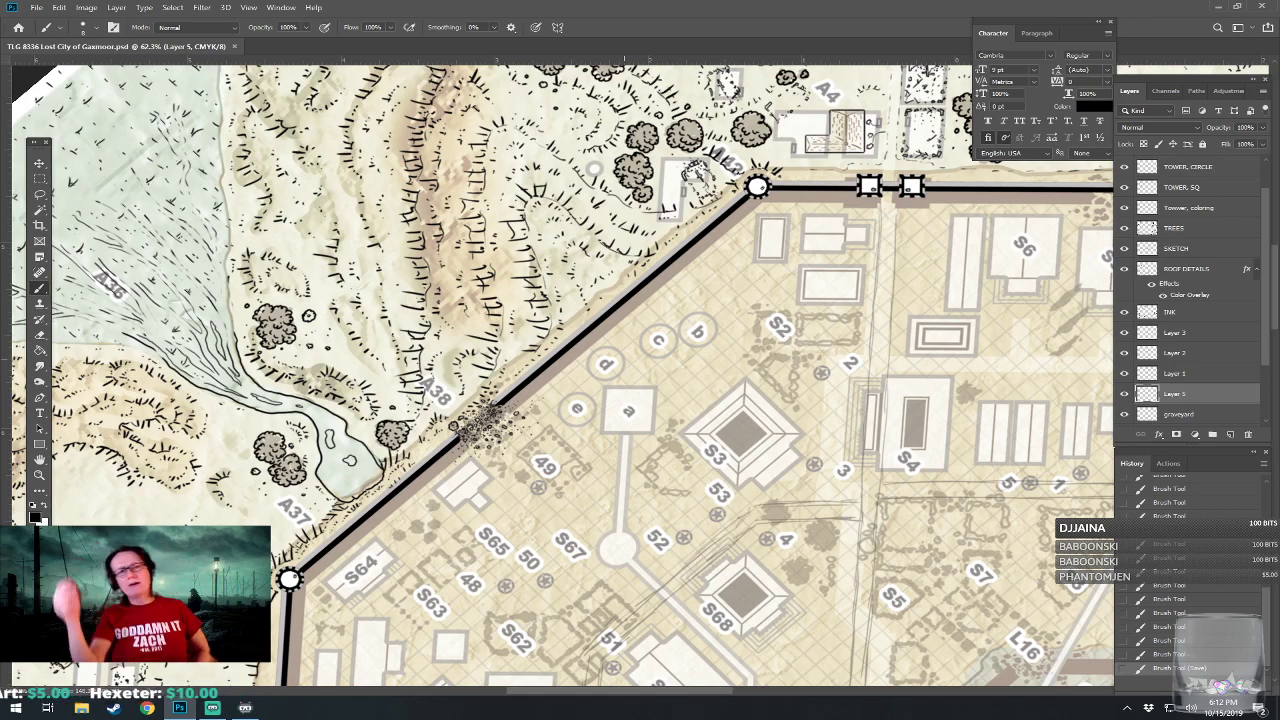
pyautogui.moveTo(580, 411); pyautogui.dragTo(542, 189)
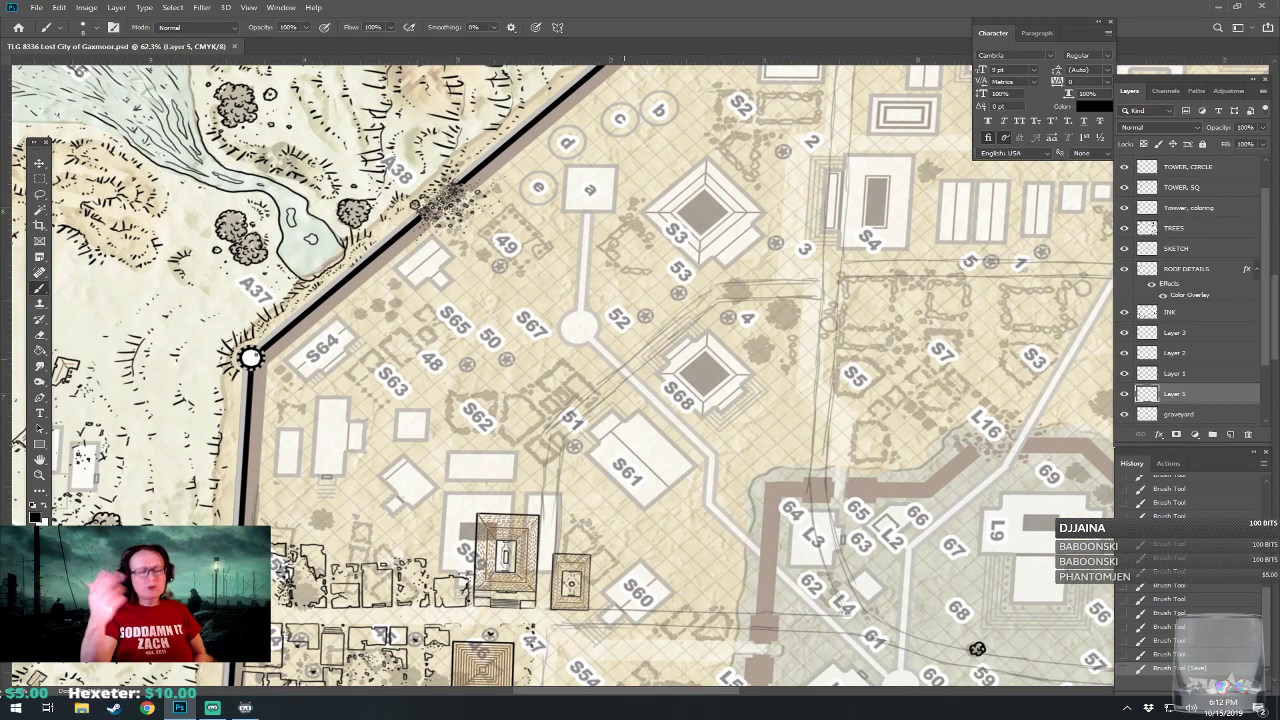
# Merge the INK layer and the numbered layers beneath it, down to Layer 5, into a single INK layer.
pyautogui.moveTo(625, 358); pyautogui.dragTo(342, 132)
pyautogui.moveTo(625, 600); pyautogui.dragTo(576, 133)
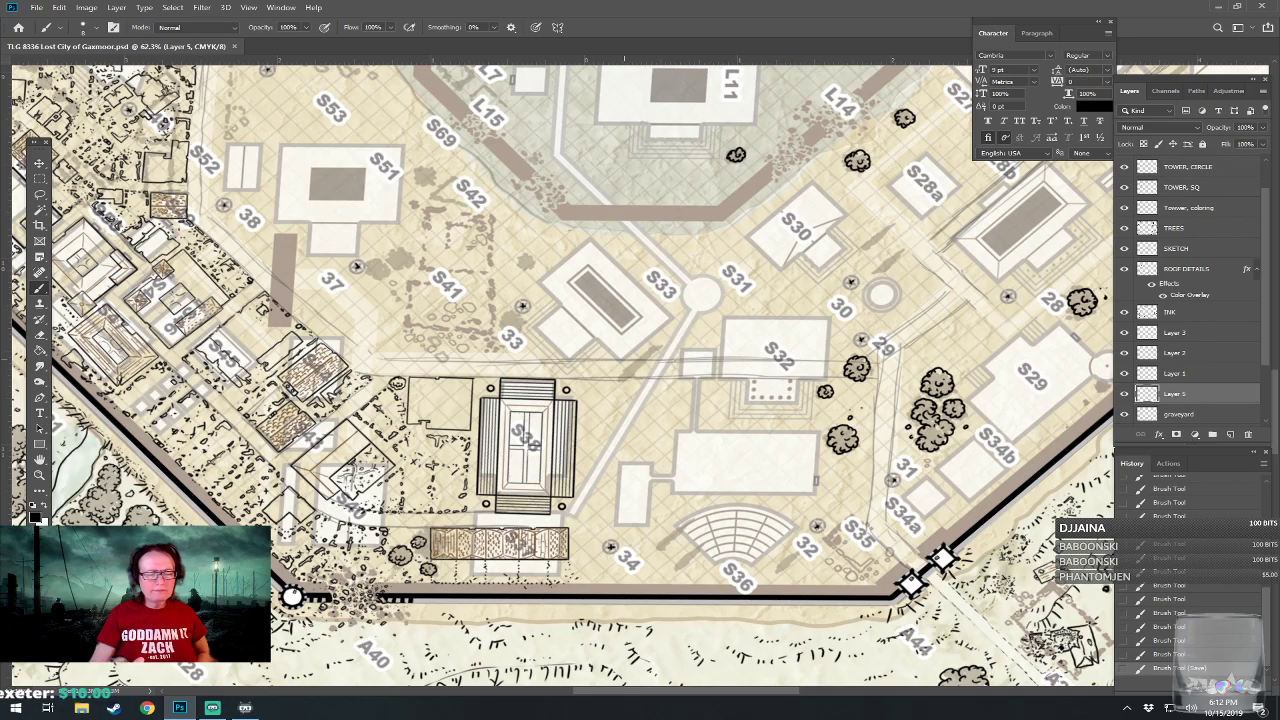
pyautogui.scroll(5, 565, 474)
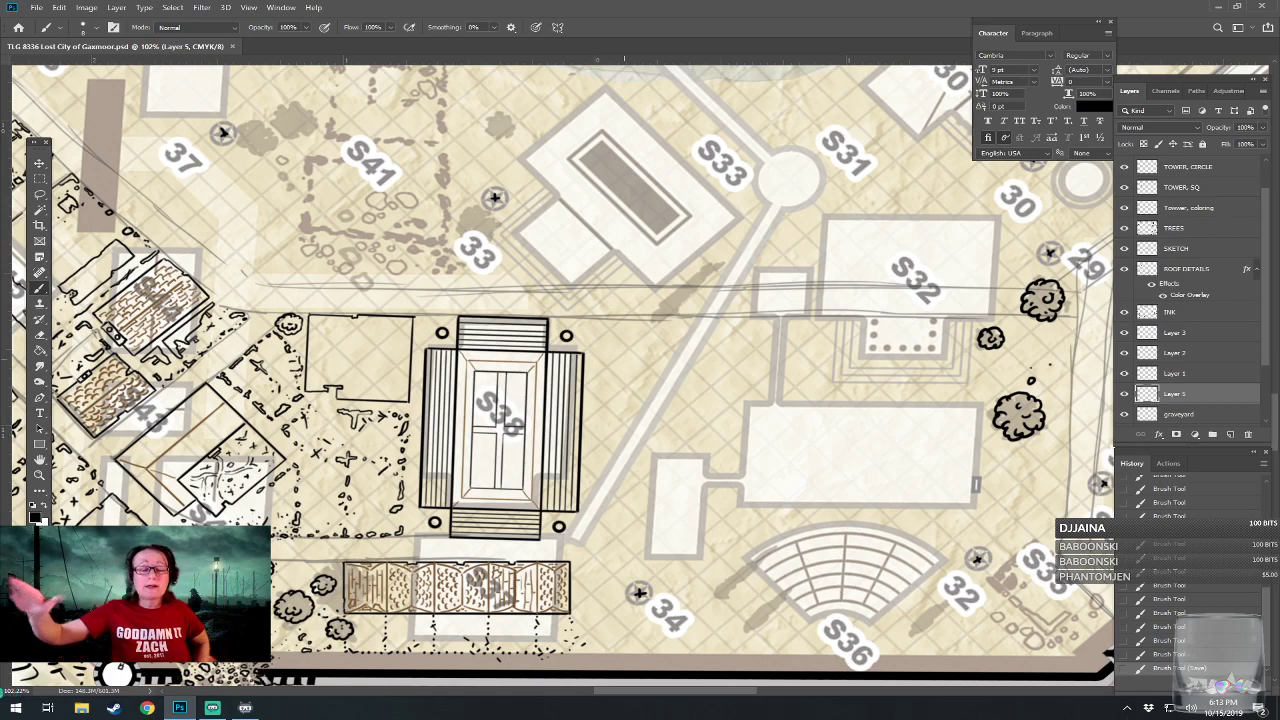
pyautogui.moveTo(624, 300); pyautogui.dragTo(586, 439)
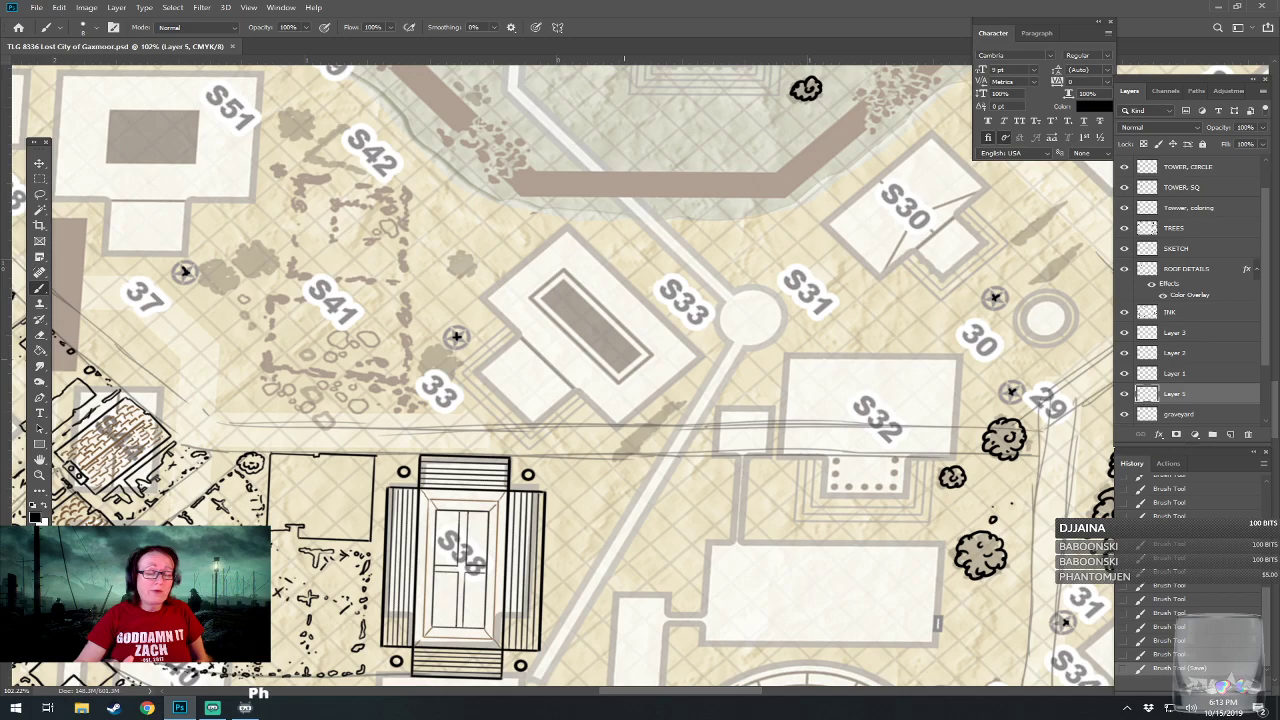
pyautogui.moveTo(590, 440); pyautogui.dragTo(658, 226)
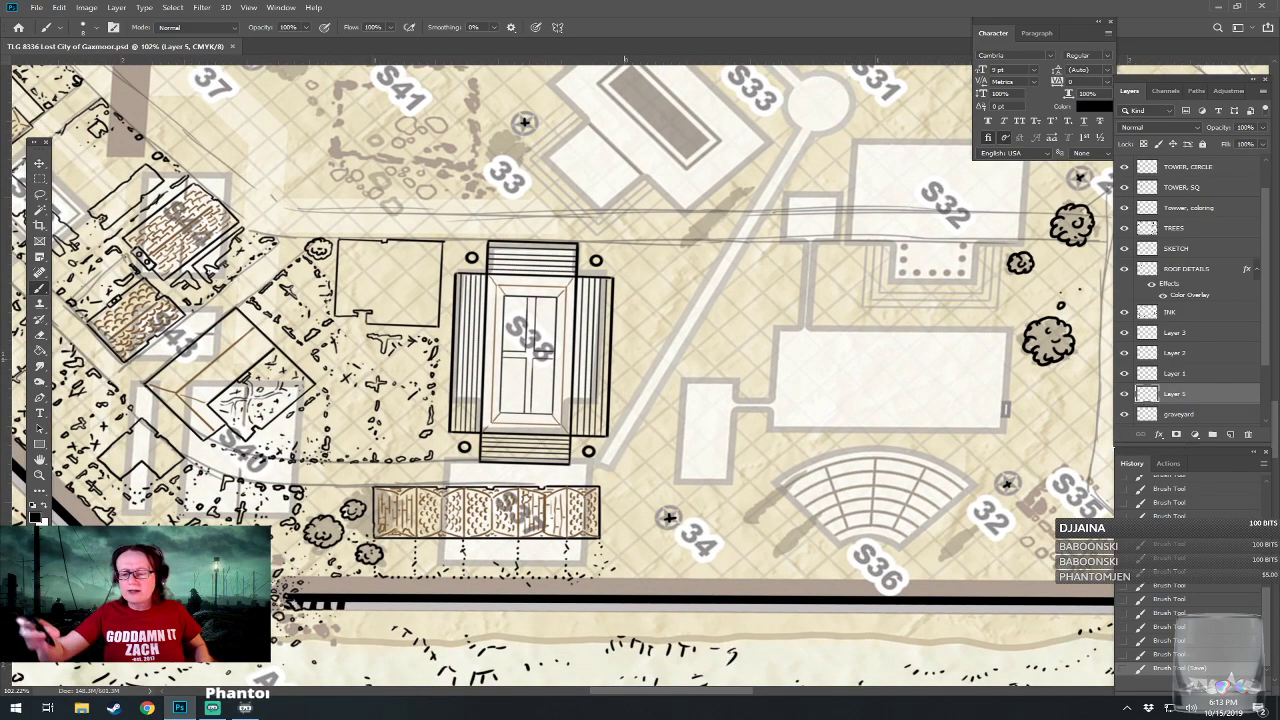
pyautogui.keyDown('shift'); pyautogui.click(1178, 314); pyautogui.keyUp('shift')
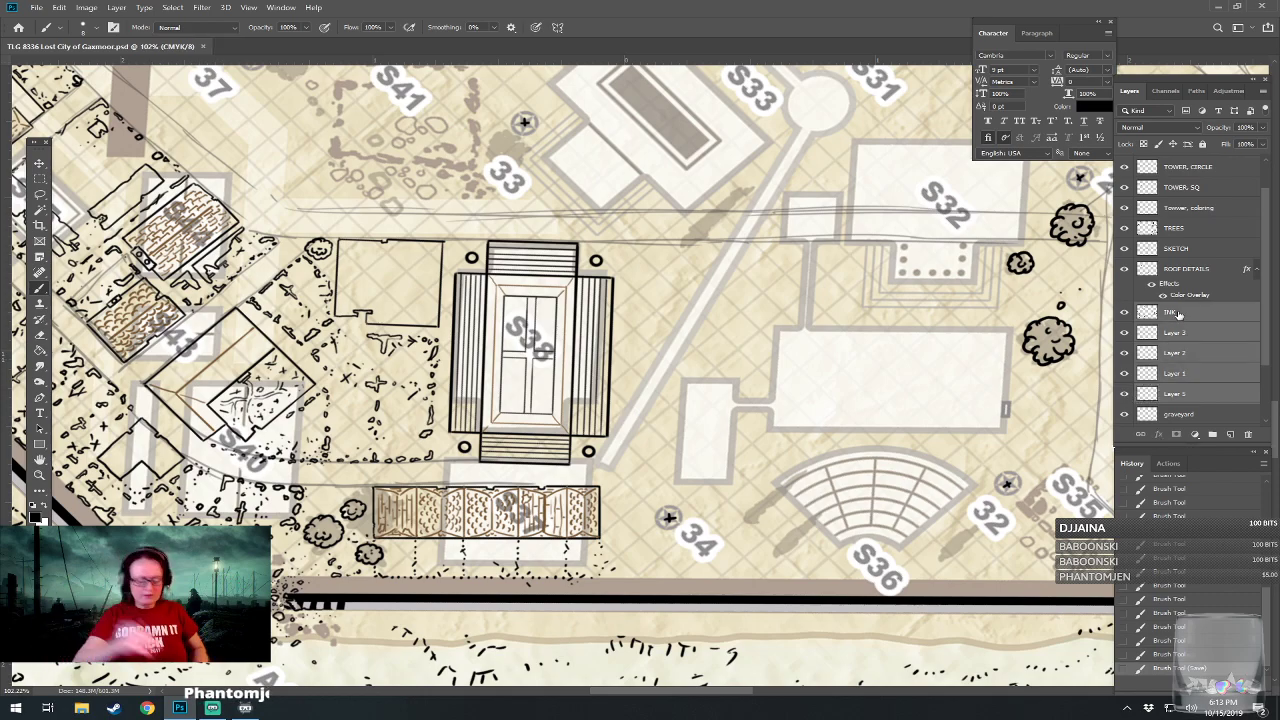
pyautogui.hotkey('ctrl', 'e')
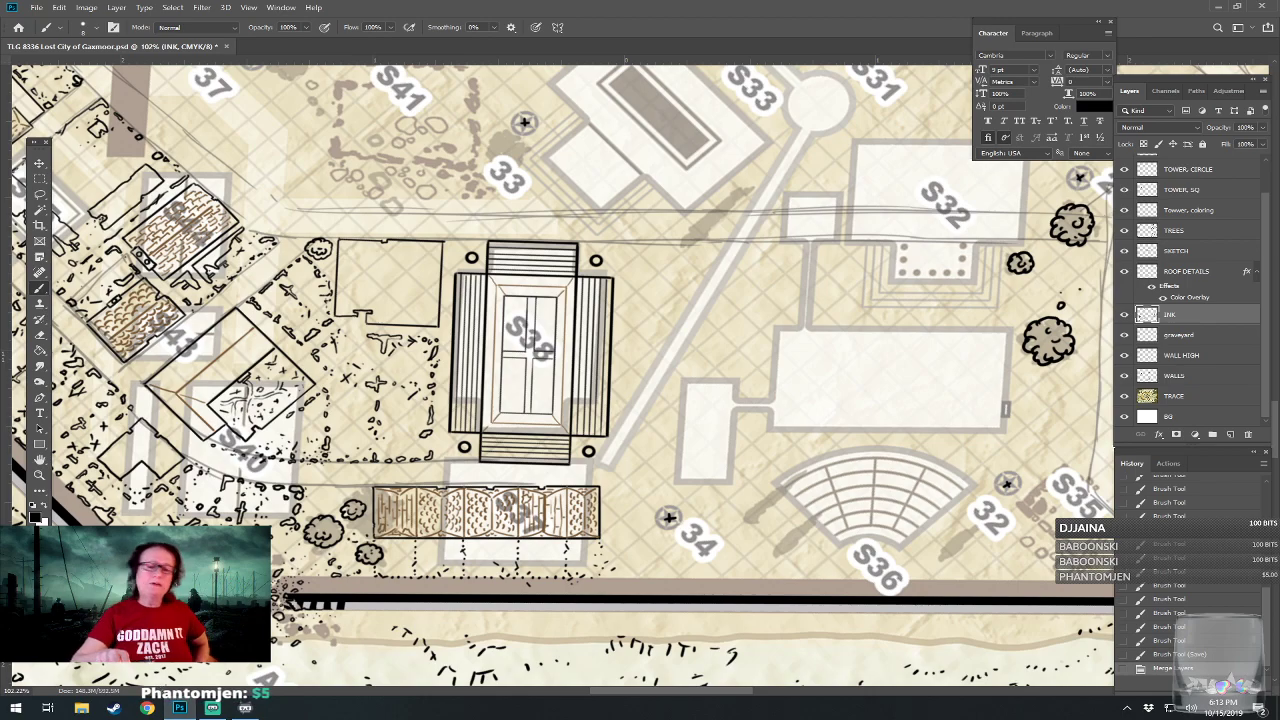
# Examine the un-inked area east of S38, from S36 and S32 to S29, S30 and S33.
pyautogui.moveTo(700, 340); pyautogui.dragTo(421, 394)
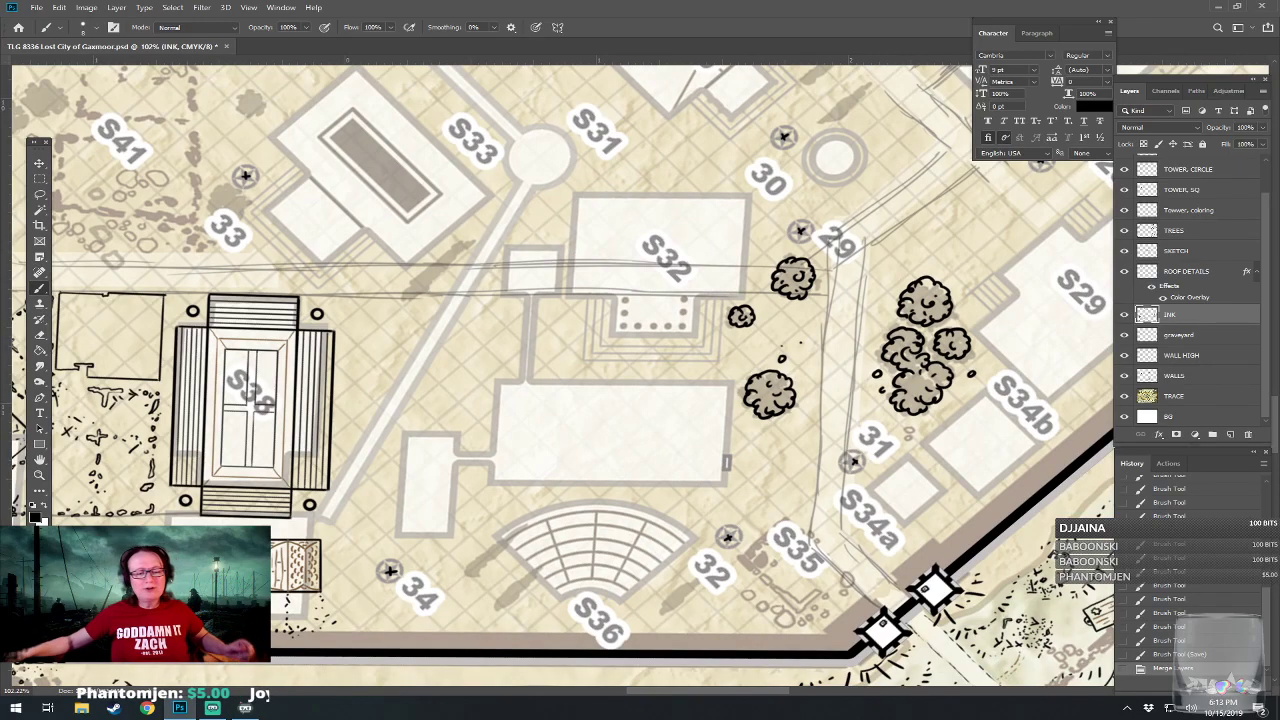
pyautogui.scroll(-2, 506, 653)
pyautogui.scroll(-2, 547, 668)
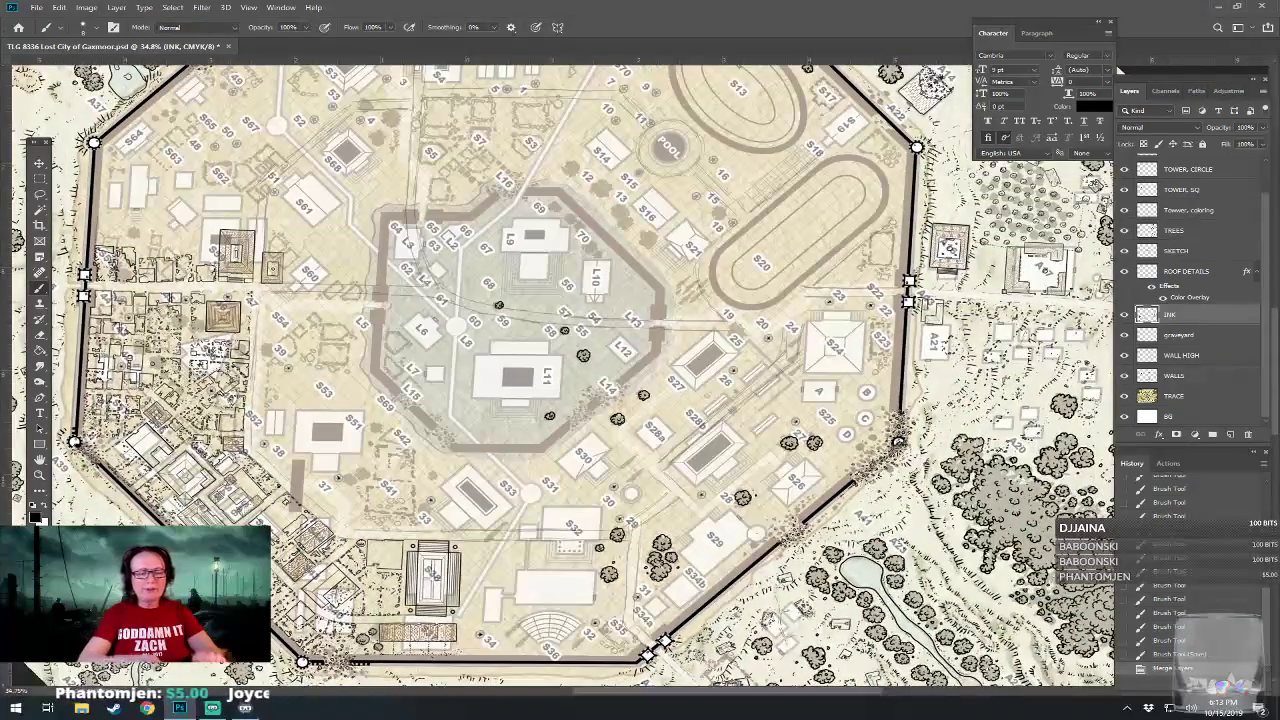
pyautogui.scroll(2, 471, 670)
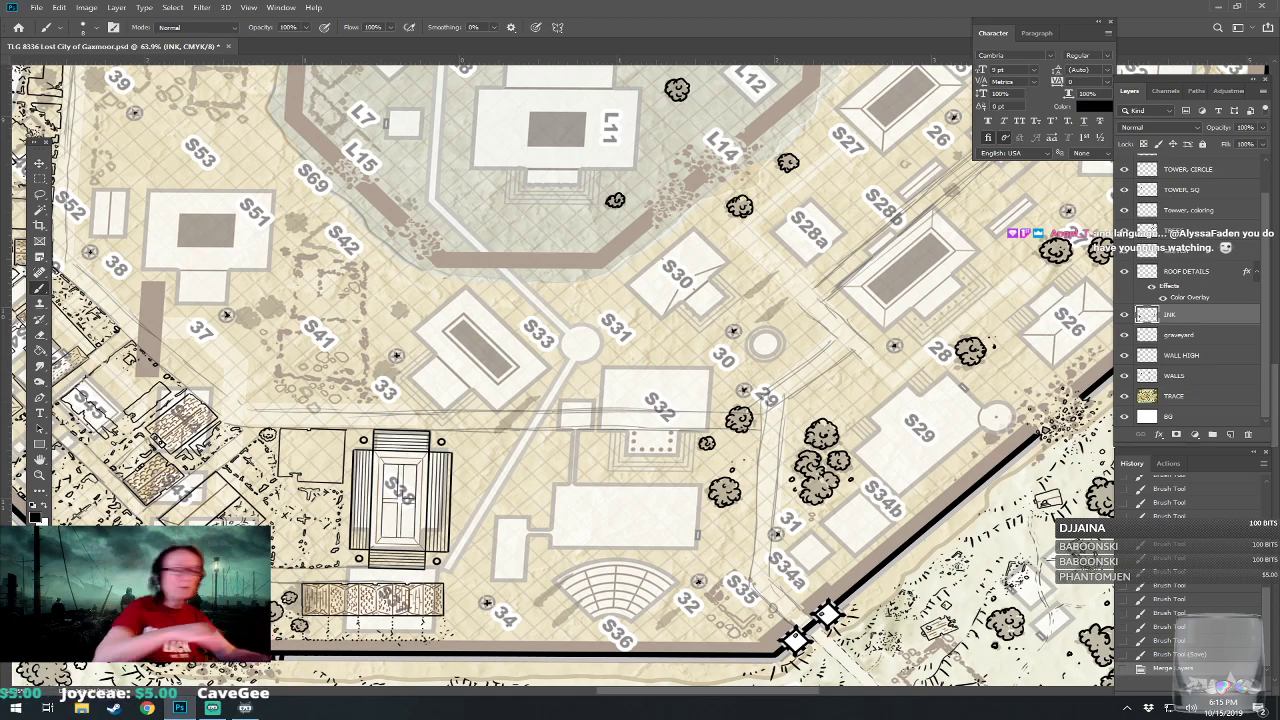
pyautogui.scroll(2, 537, 546)
pyautogui.moveTo(537, 546); pyautogui.dragTo(573, 623)
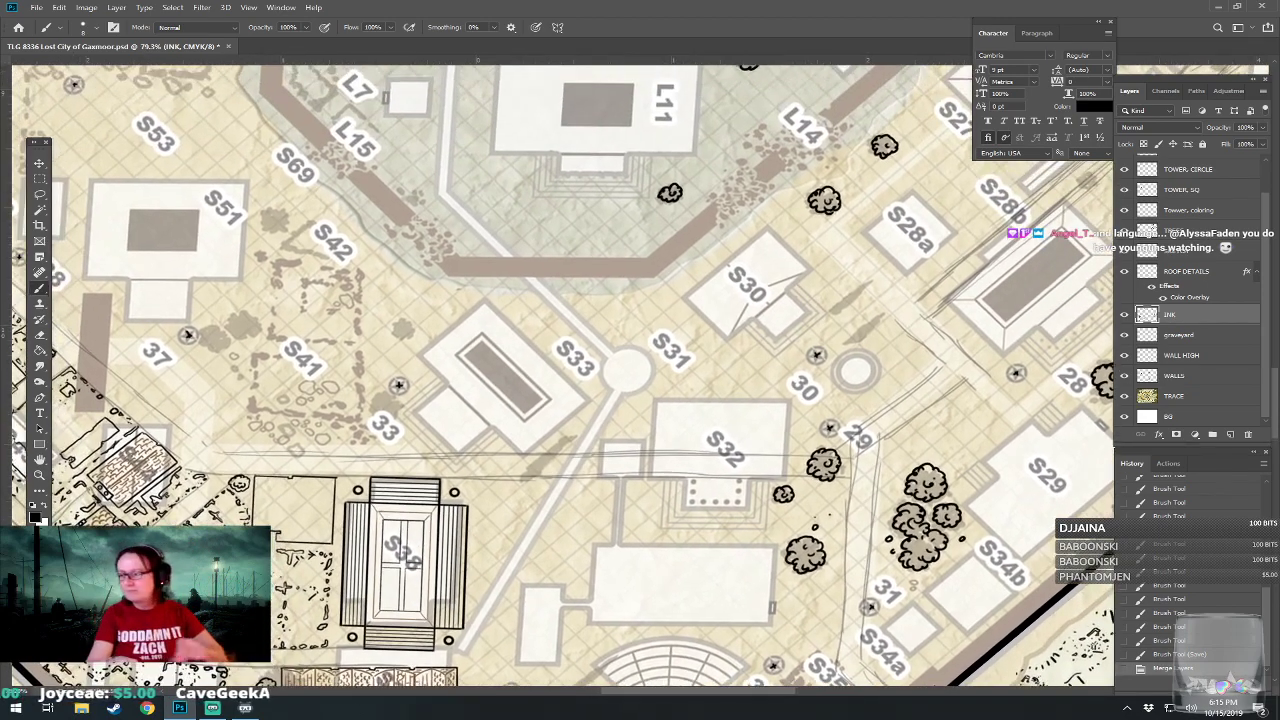
# Examine the un-inked buildings around S32, from S30 and S33 down to the S36 amphitheater and the city wall.
pyautogui.scroll(1, 595, 490)
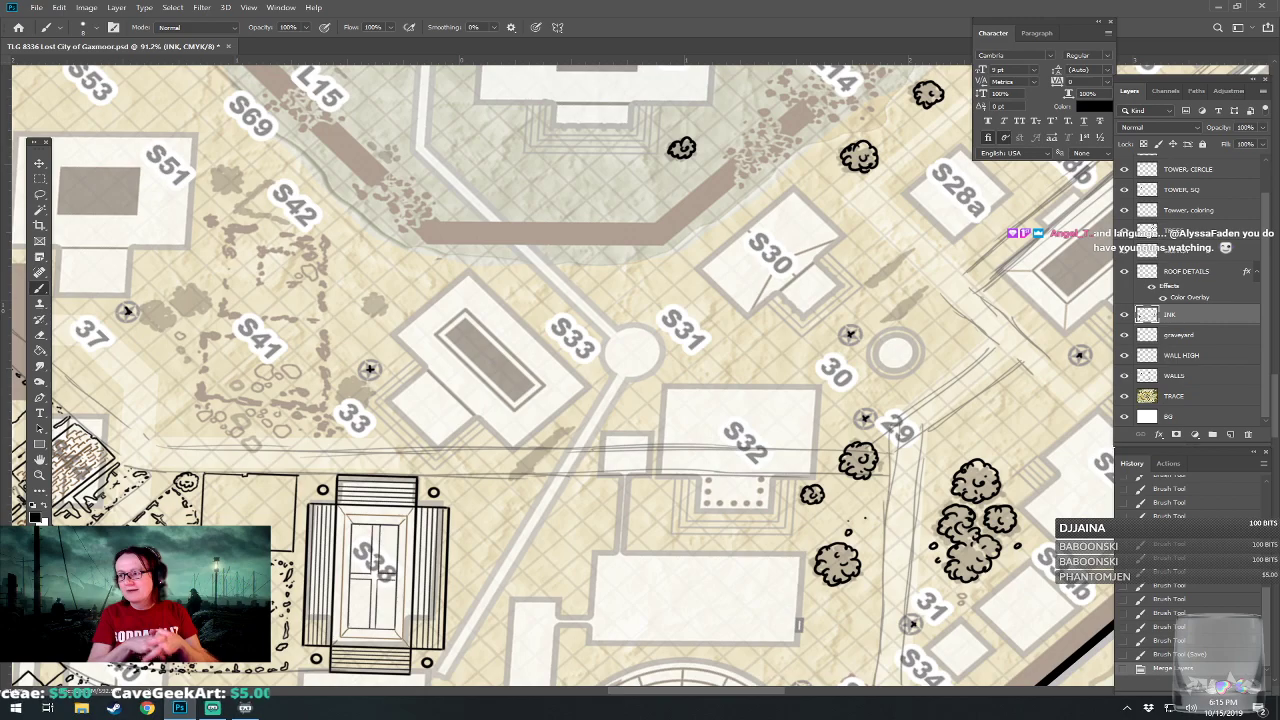
pyautogui.scroll(2, 830, 580)
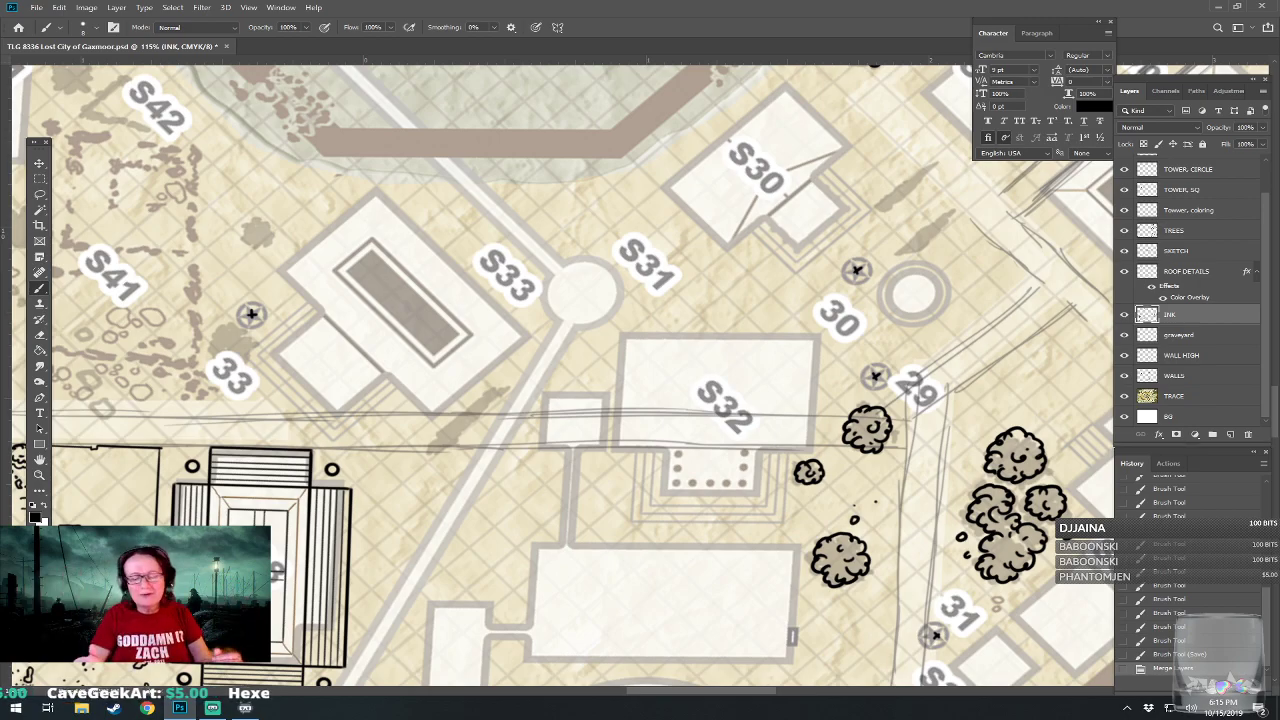
pyautogui.moveTo(600, 350); pyautogui.dragTo(600, 388)
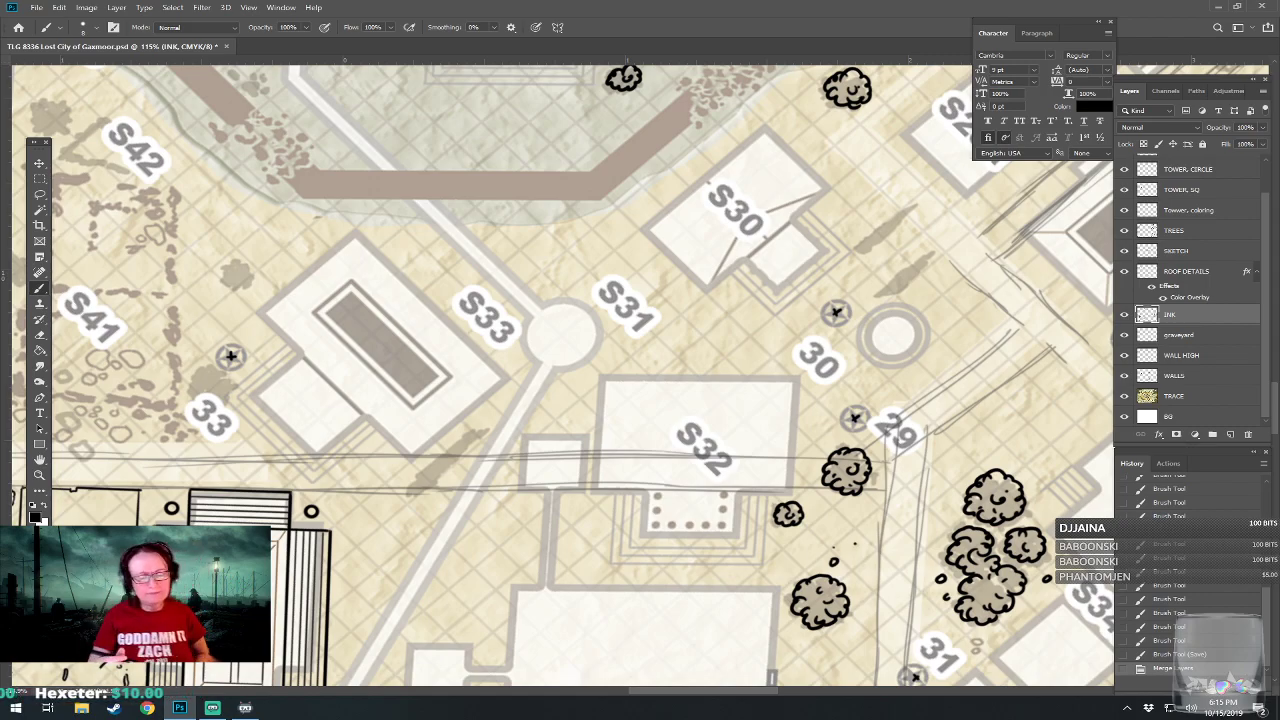
pyautogui.moveTo(833, 547); pyautogui.dragTo(826, 367)
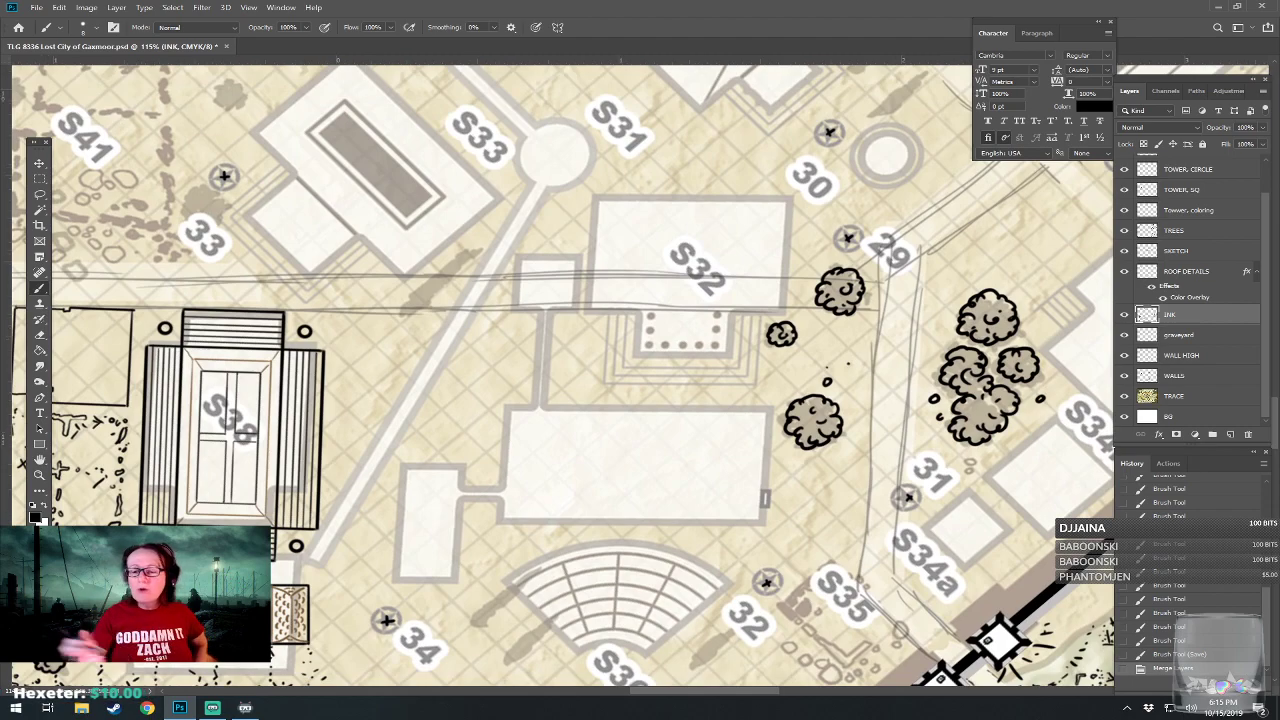
pyautogui.moveTo(548, 437)
pyautogui.mouseDown()
pyautogui.moveTo(556, 459)
pyautogui.moveTo(735, 470)
pyautogui.mouseUp()
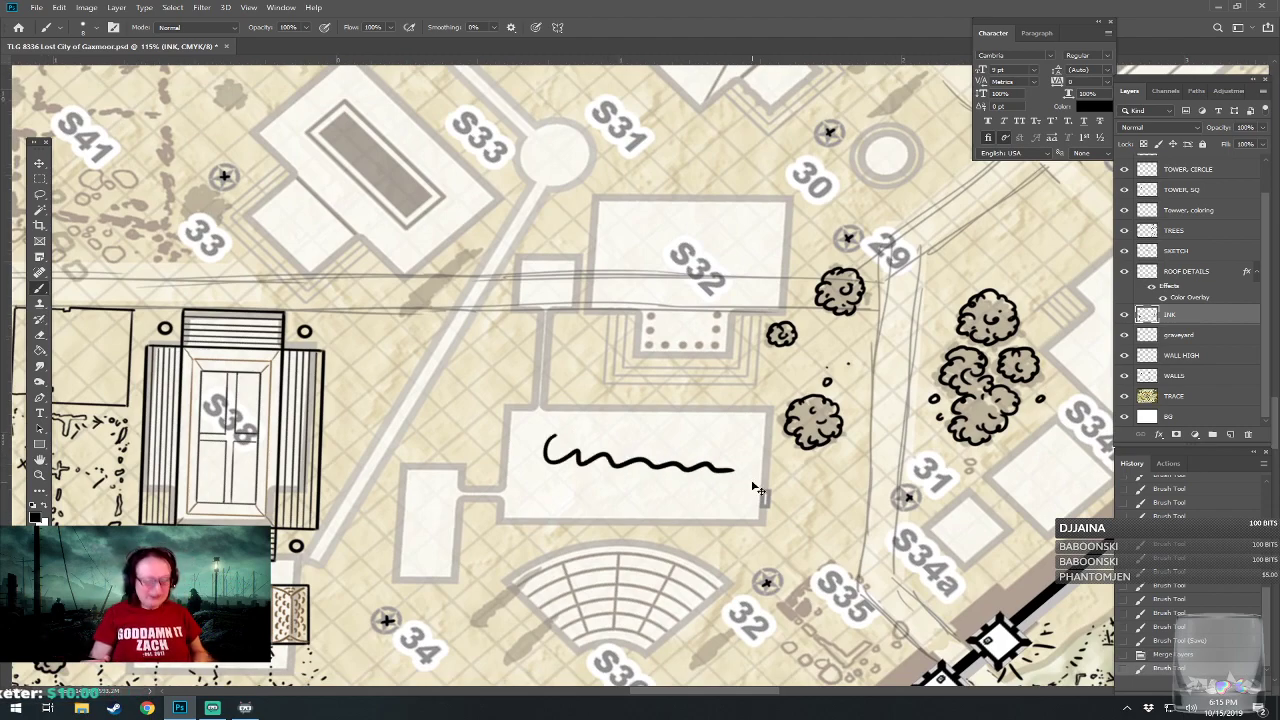
pyautogui.hotkey('ctrl', 'z')
pyautogui.moveTo(757, 488); pyautogui.dragTo(784, 360)
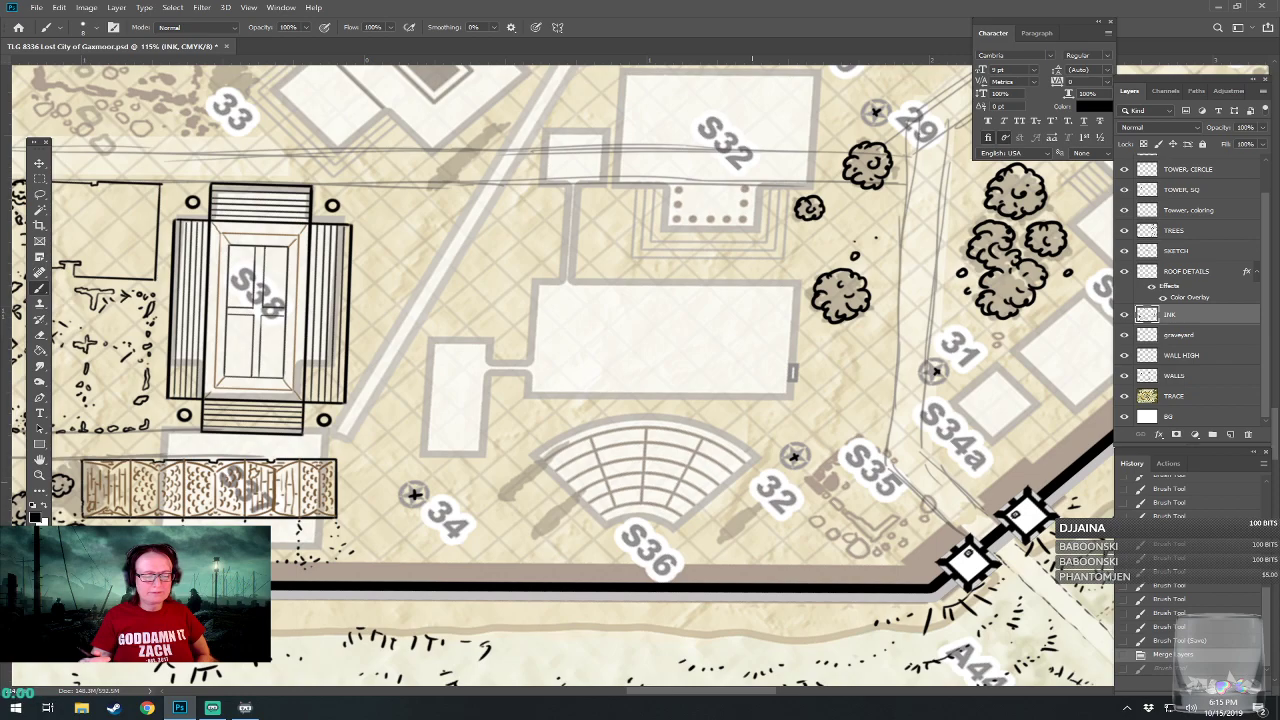
pyautogui.moveTo(784, 360); pyautogui.dragTo(754, 636)
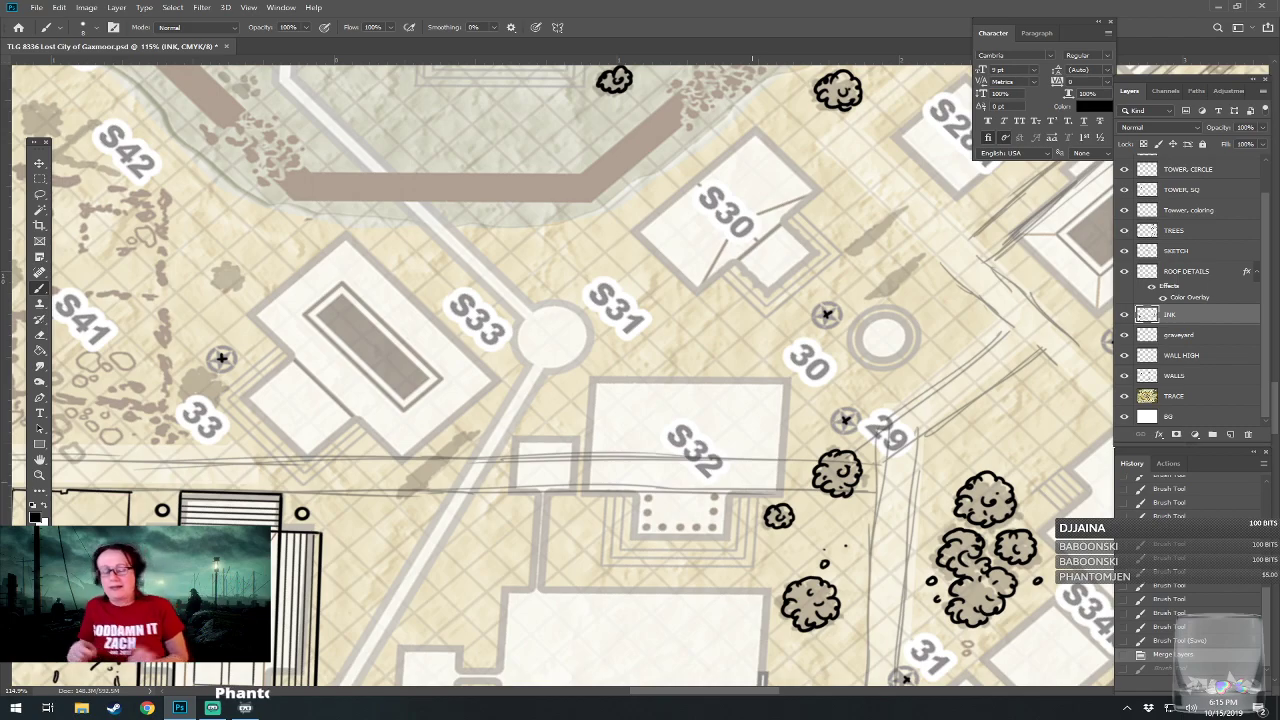
pyautogui.scroll(3, 700, 431)
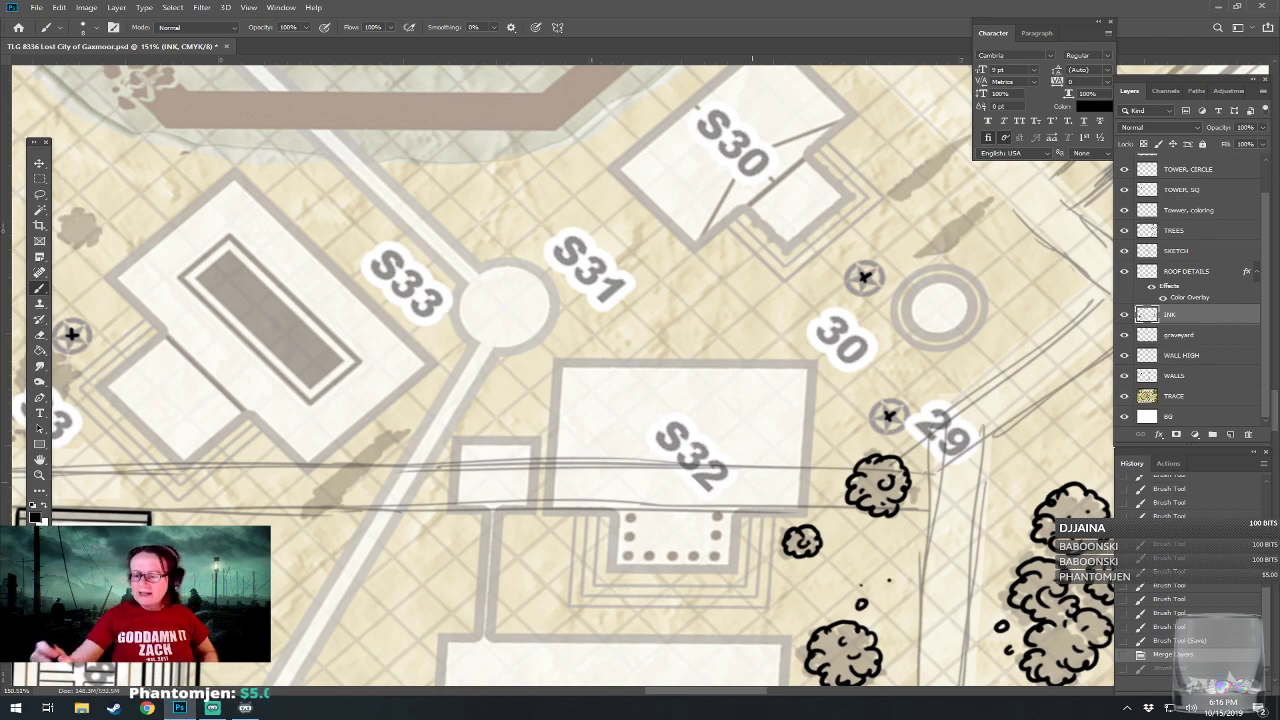
# Create a new layer directly beneath INK and ink a straight-edged rectangular building outline overlapping the northern part of S32.
pyautogui.click(1230, 434)
pyautogui.moveTo(1185, 318); pyautogui.dragTo(1189, 342)
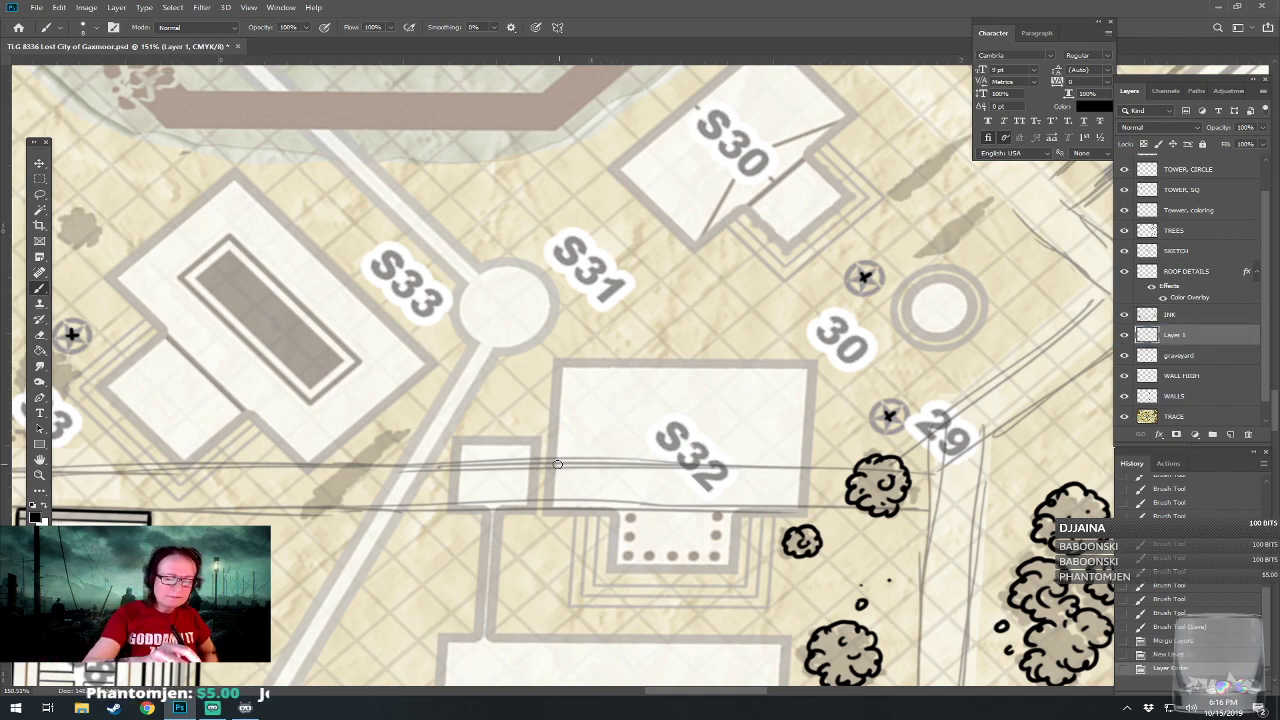
pyautogui.moveTo(554, 466)
pyautogui.mouseDown()
pyautogui.moveTo(806, 466)
pyautogui.moveTo(806, 300)
pyautogui.moveTo(614, 310)
pyautogui.moveTo(556, 334)
pyautogui.moveTo(552, 366)
pyautogui.mouseUp()
pyautogui.moveTo(552, 466)
pyautogui.mouseDown()
pyautogui.moveTo(553, 301)
pyautogui.moveTo(540, 282)
pyautogui.moveTo(761, 296)
pyautogui.moveTo(655, 322)
pyautogui.moveTo(492, 298)
pyautogui.mouseUp()
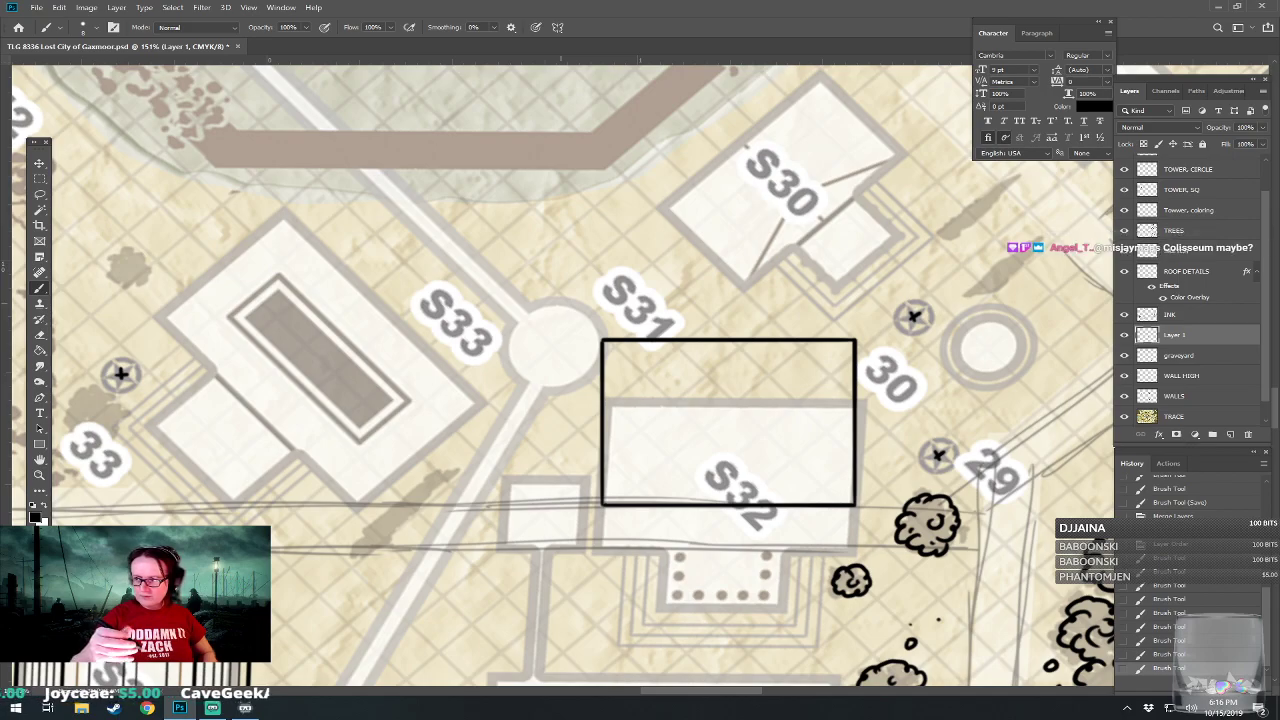
# Compare the new S32 outline with the whole walled city, the inner wall district and the buildings down to S36.
pyautogui.moveTo(561, 303); pyautogui.dragTo(518, 128)
pyautogui.moveTo(560, 440); pyautogui.dragTo(594, 228)
pyautogui.scroll(-4, 630, 590)
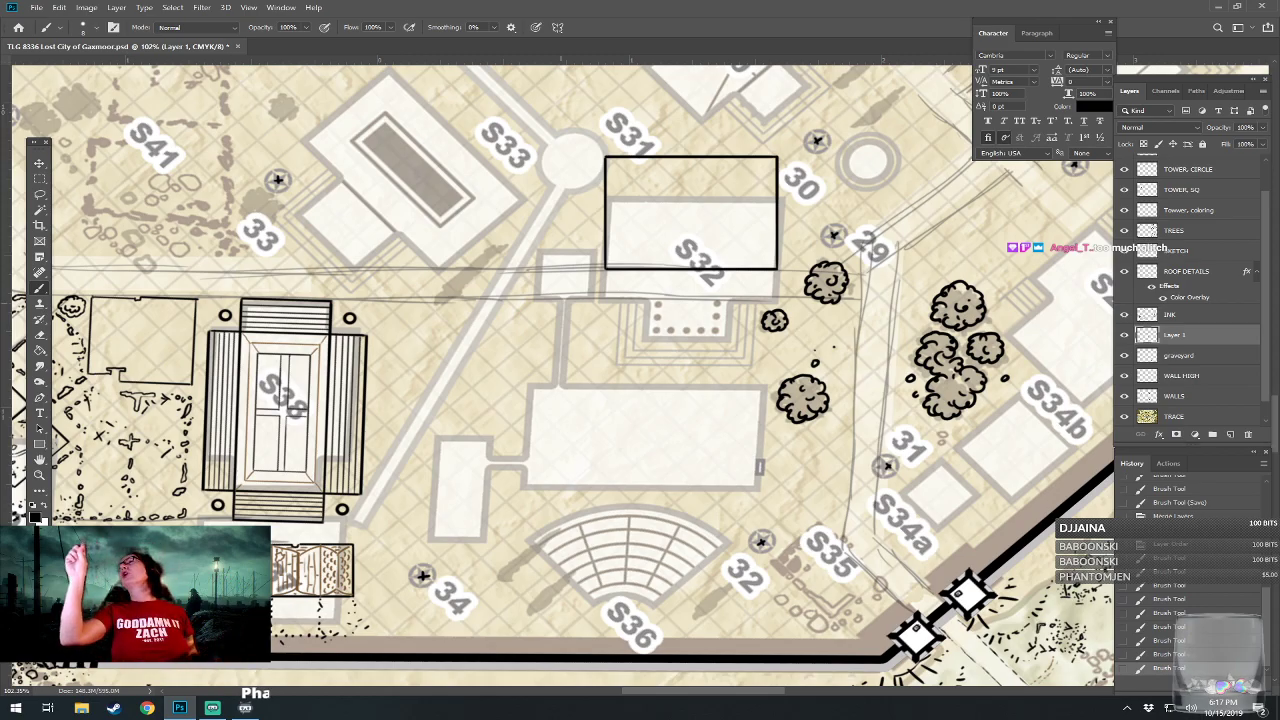
pyautogui.scroll(-6, 646, 567)
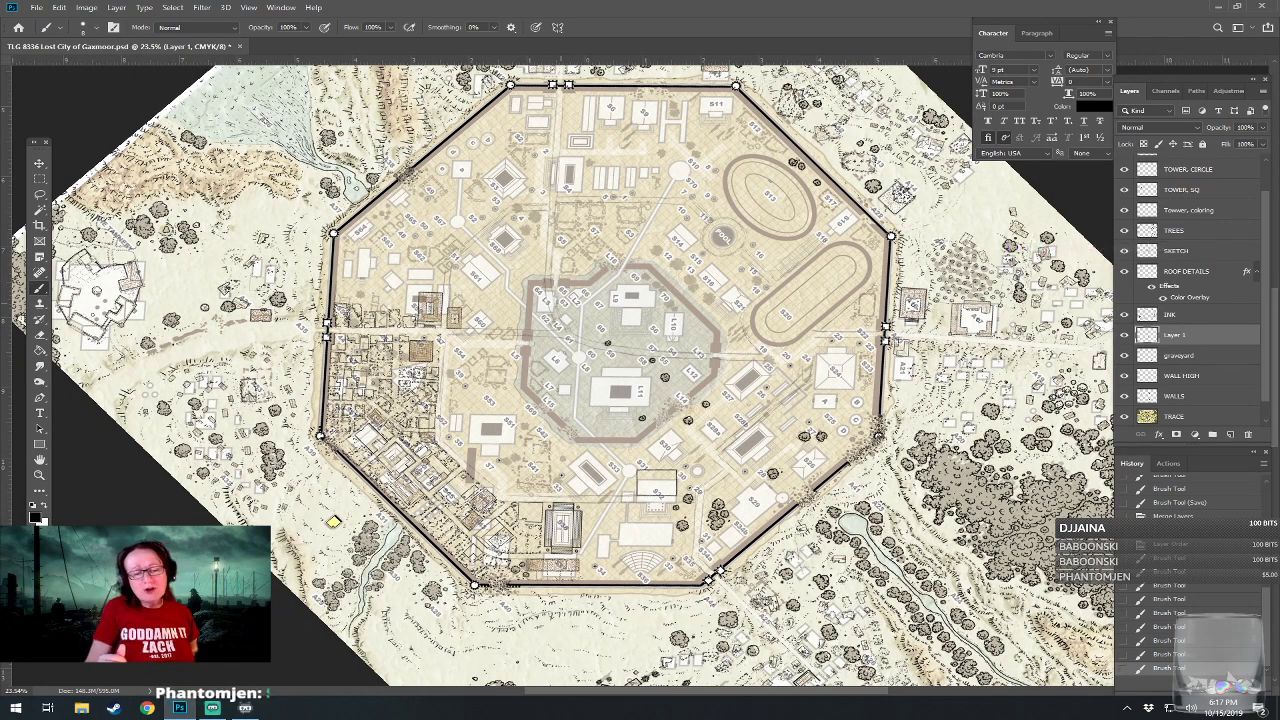
pyautogui.scroll(4, 718, 292)
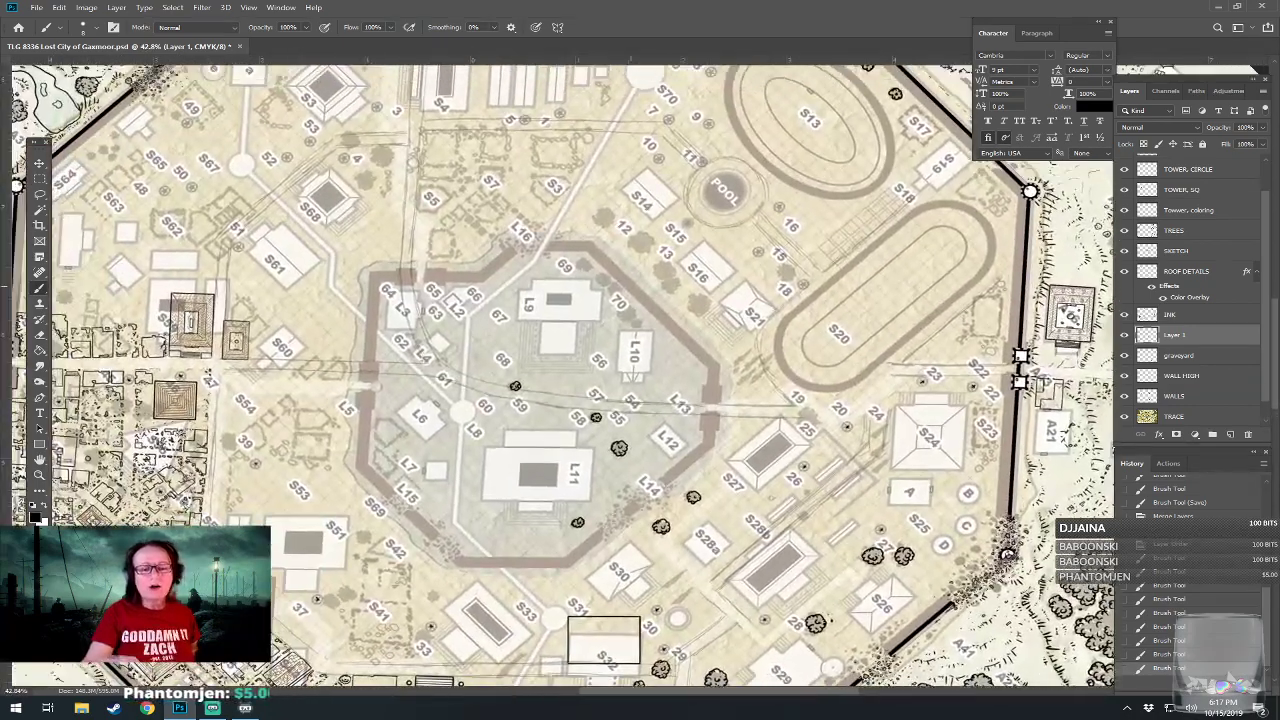
pyautogui.moveTo(700, 300); pyautogui.dragTo(794, 320)
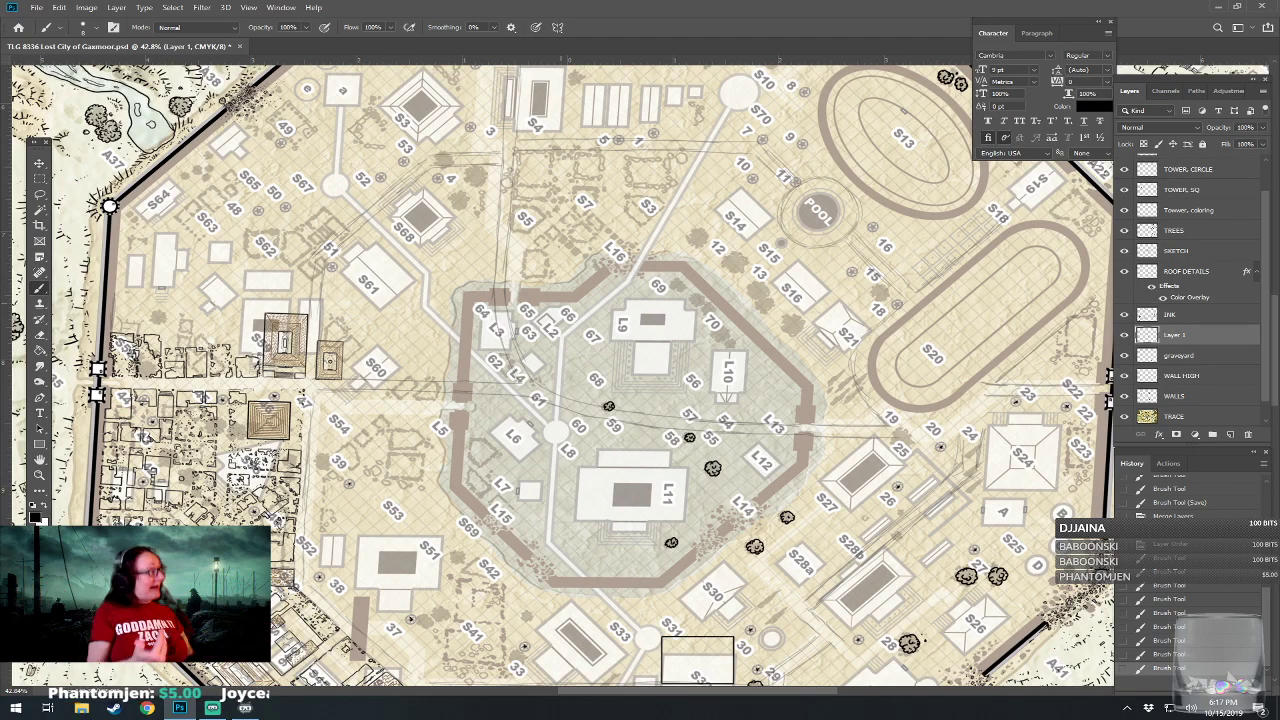
pyautogui.moveTo(668, 328); pyautogui.dragTo(559, 275)
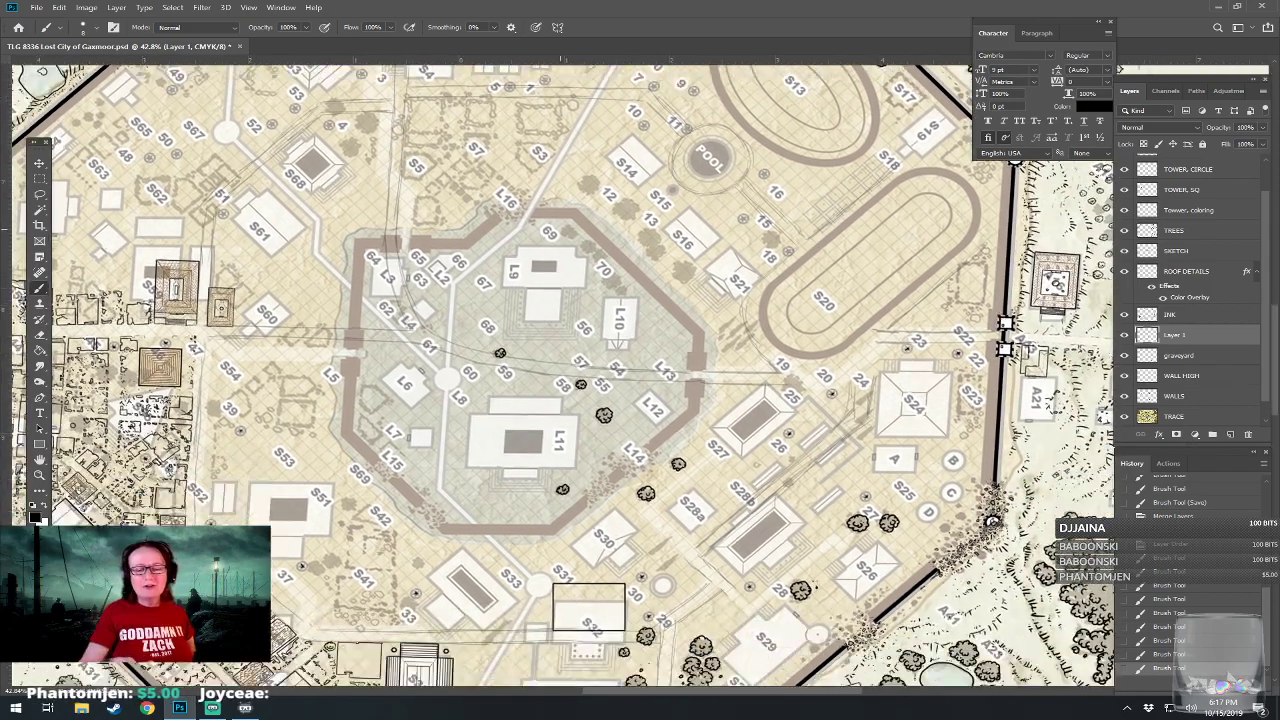
pyautogui.moveTo(585, 590); pyautogui.dragTo(626, 421)
pyautogui.scroll(6, 625, 618)
pyautogui.moveTo(625, 600); pyautogui.dragTo(777, 557)
pyautogui.moveTo(650, 380); pyautogui.dragTo(566, 436)
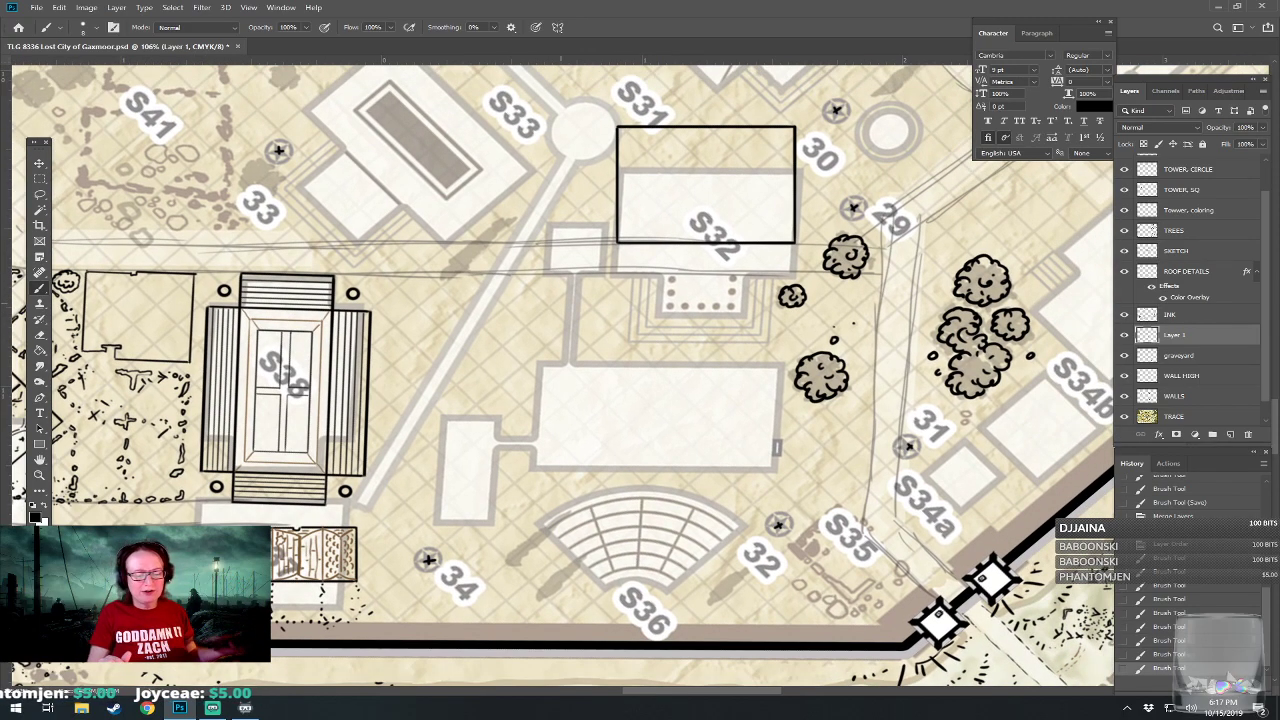
pyautogui.scroll(-5, 617, 626)
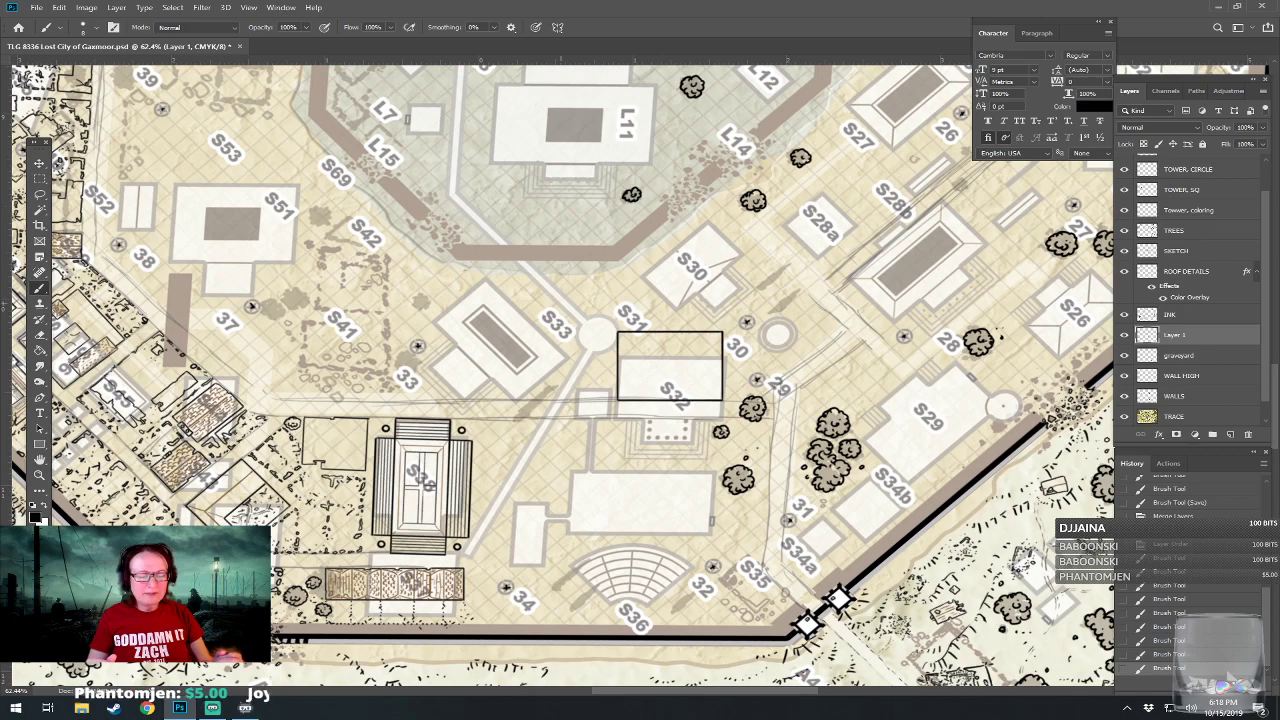
pyautogui.scroll(5, 565, 571)
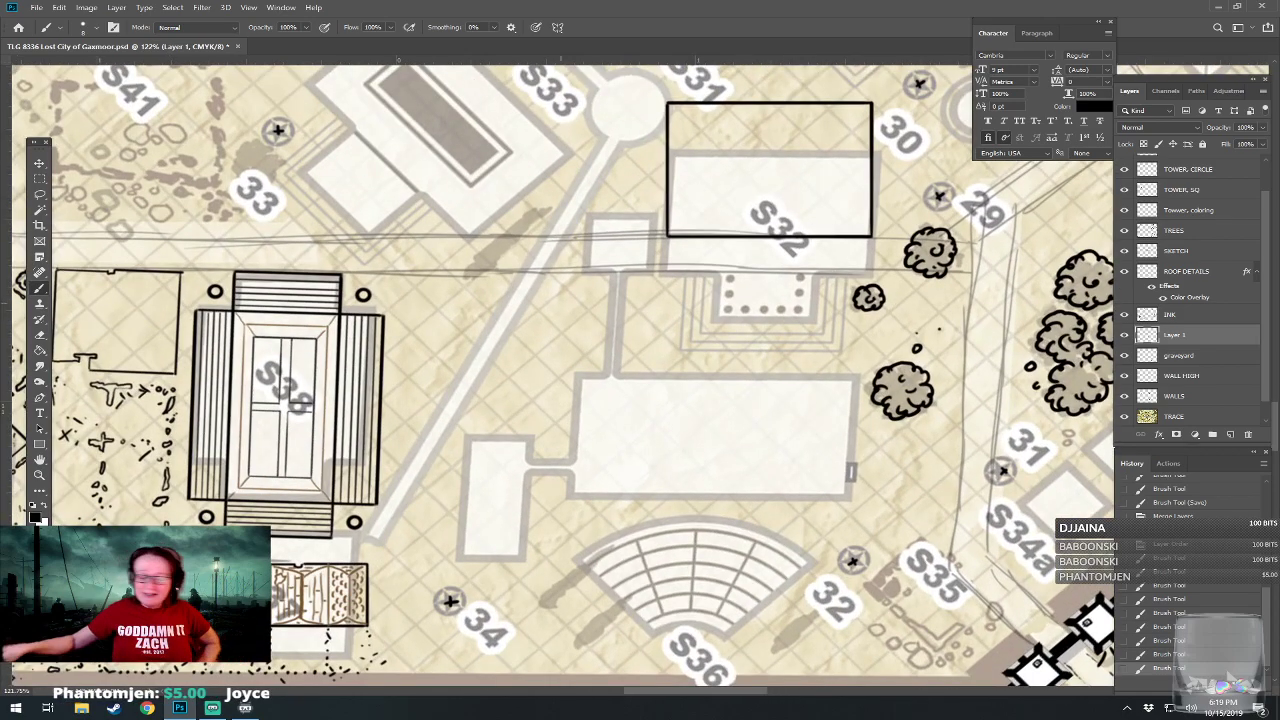
# Mark the large unlabelled building between S32 and S36 with a question mark, and revert the strokes.
pyautogui.moveTo(633, 412)
pyautogui.mouseDown()
pyautogui.moveTo(688, 432)
pyautogui.moveTo(697, 459)
pyautogui.mouseUp()
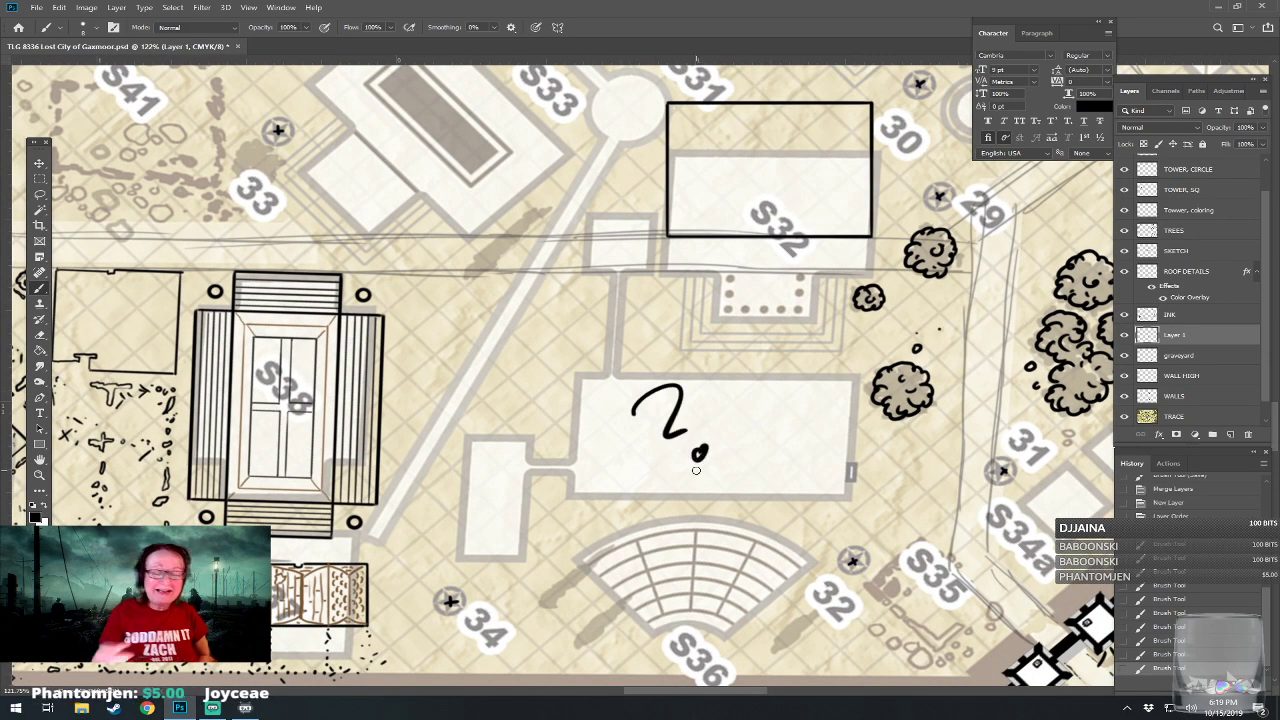
pyautogui.click(1157, 640)
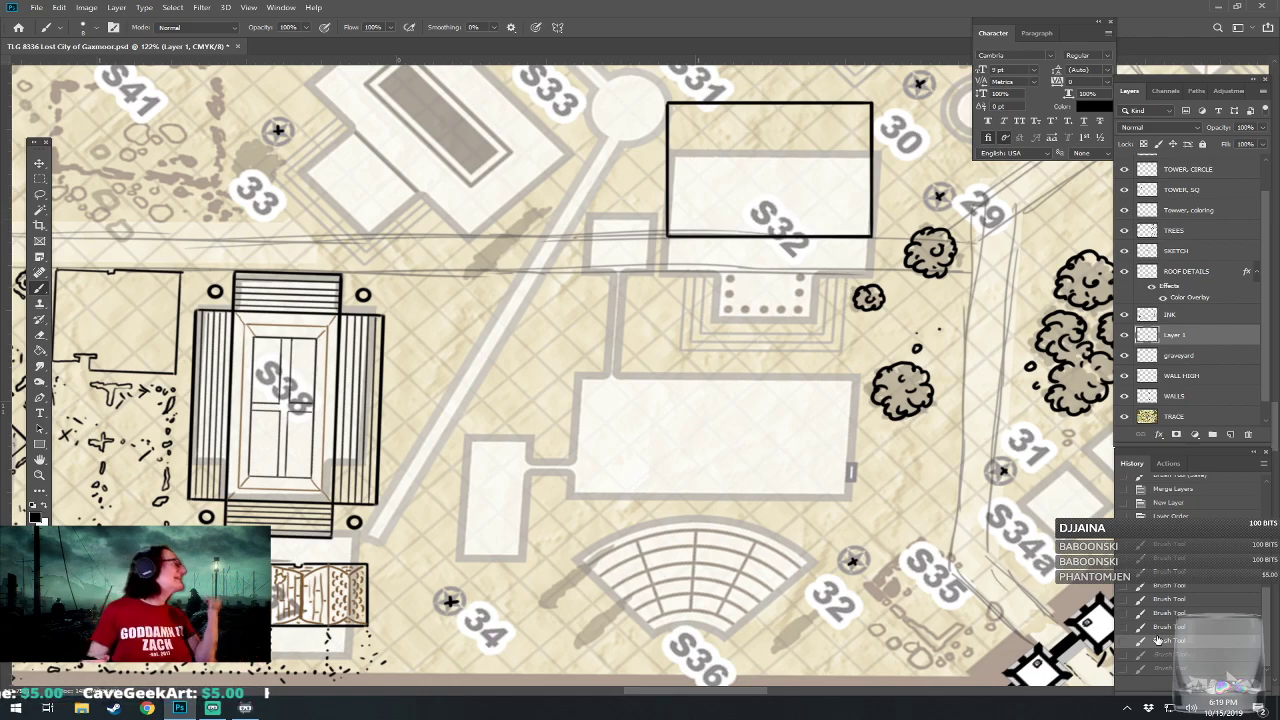
pyautogui.moveTo(640, 420); pyautogui.dragTo(579, 377)
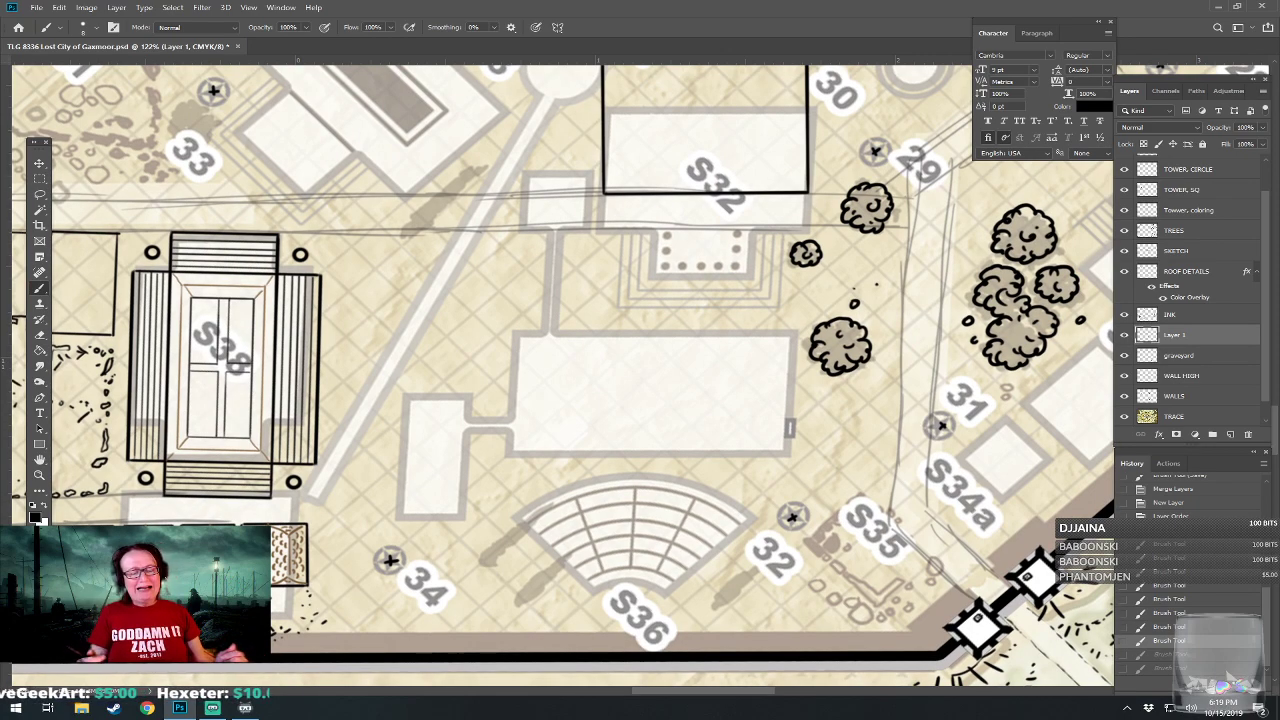
# Review how the area around S32 and S36 relates to the inner wall district and the S13 and S20 tracks.
pyautogui.scroll(-5, 576, 379)
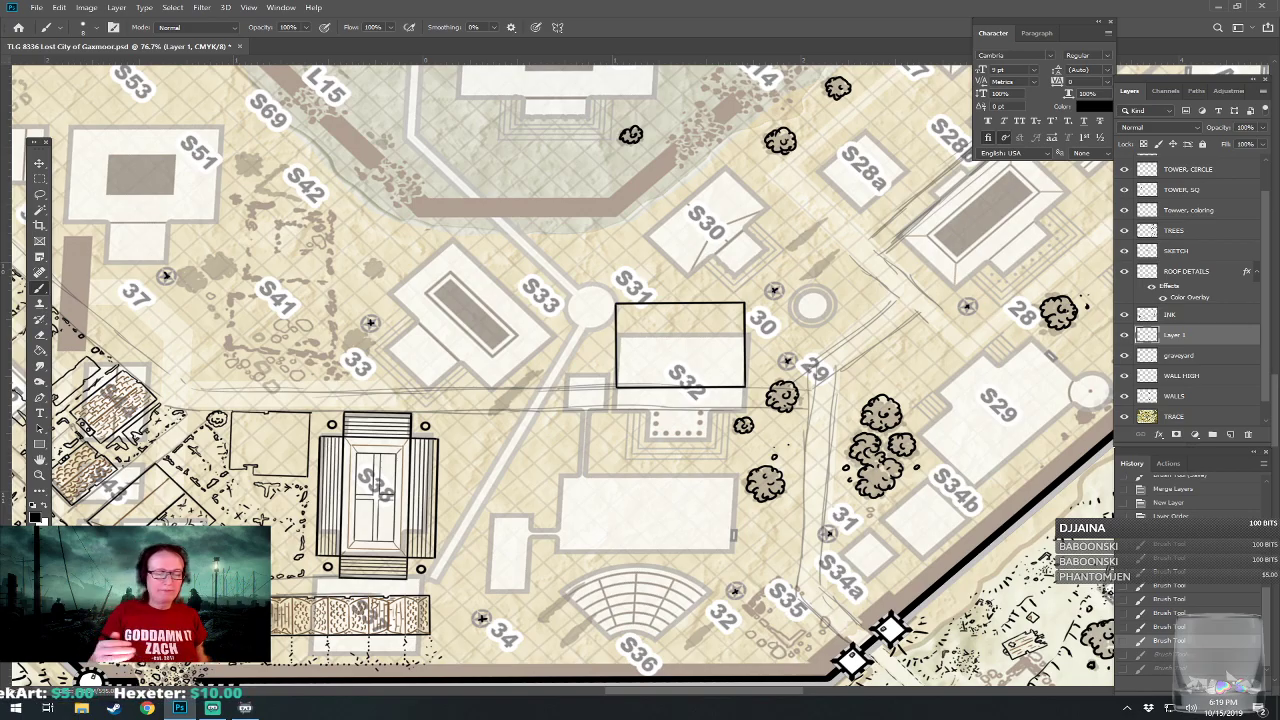
pyautogui.scroll(-5, 576, 379)
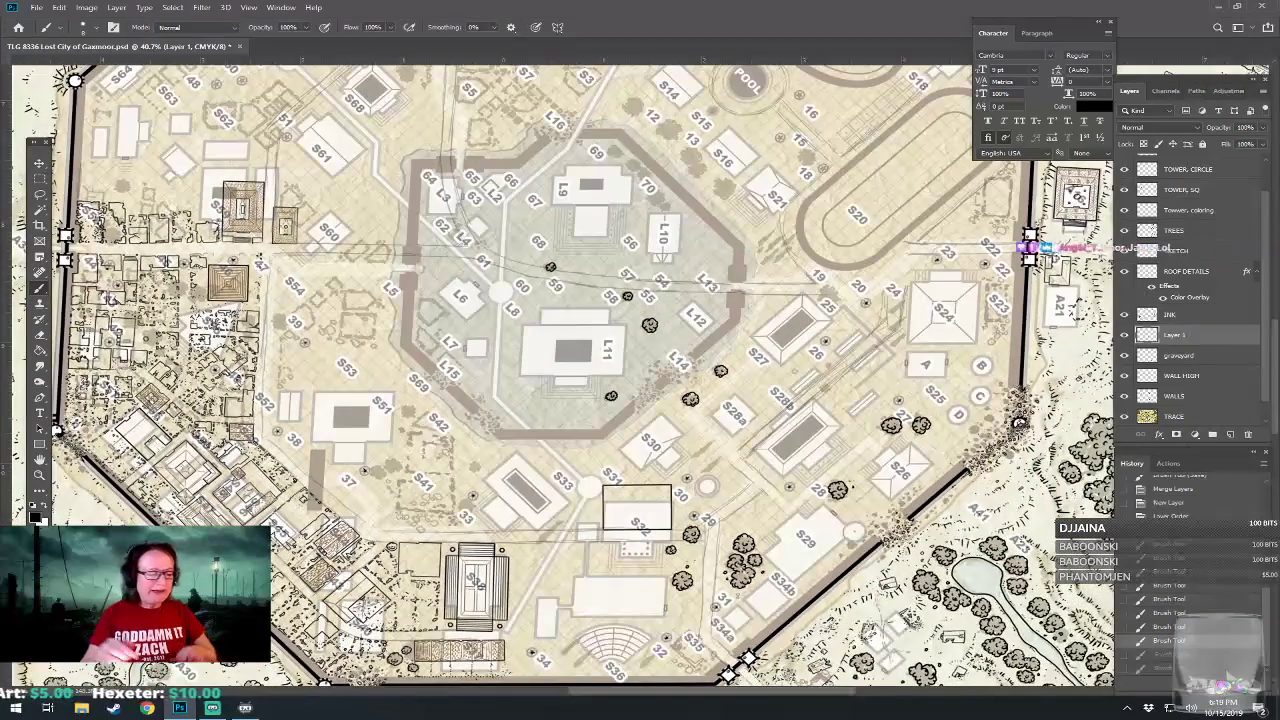
pyautogui.moveTo(600, 290); pyautogui.dragTo(555, 473)
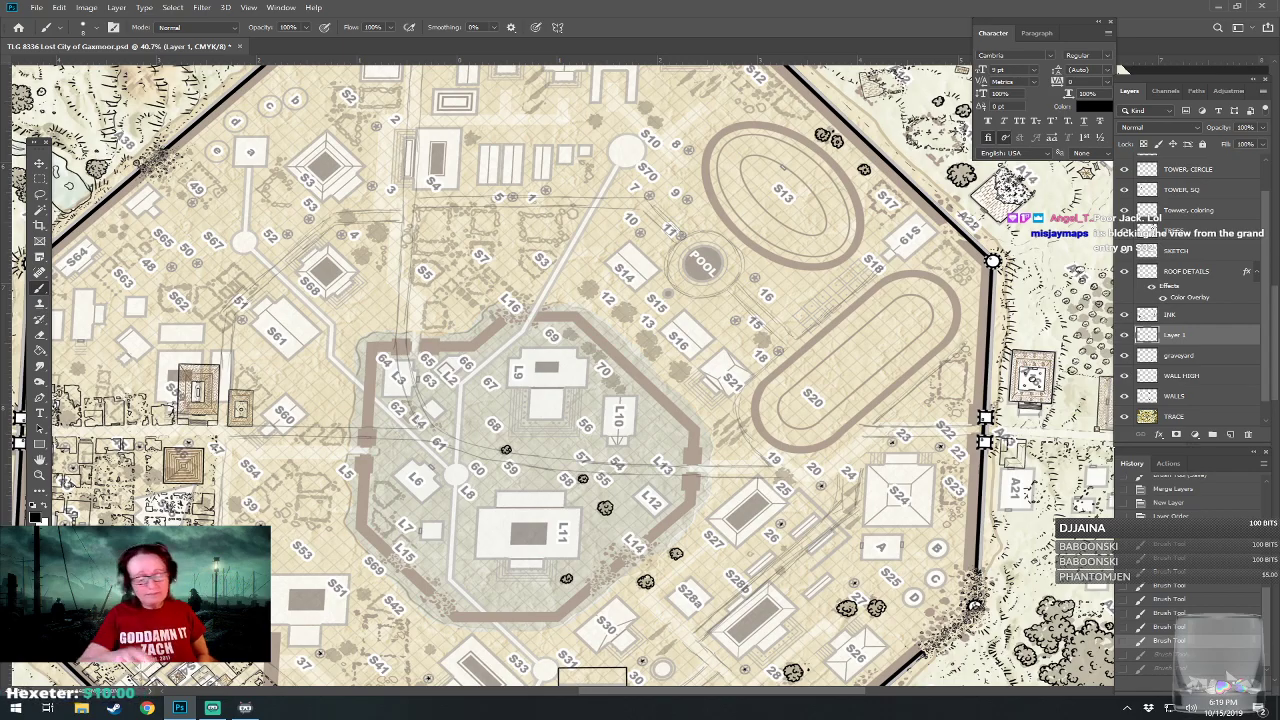
pyautogui.moveTo(600, 480); pyautogui.dragTo(619, 213)
pyautogui.moveTo(590, 525); pyautogui.dragTo(700, 518)
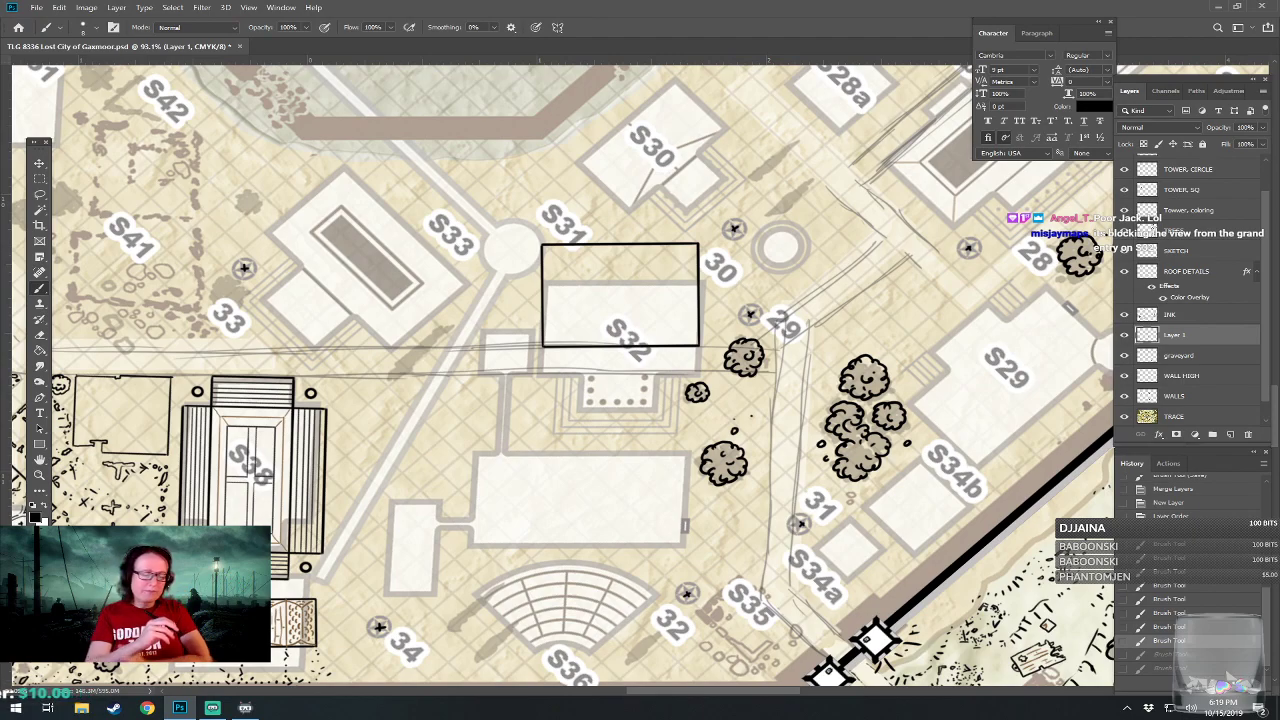
pyautogui.moveTo(620, 420); pyautogui.dragTo(618, 394)
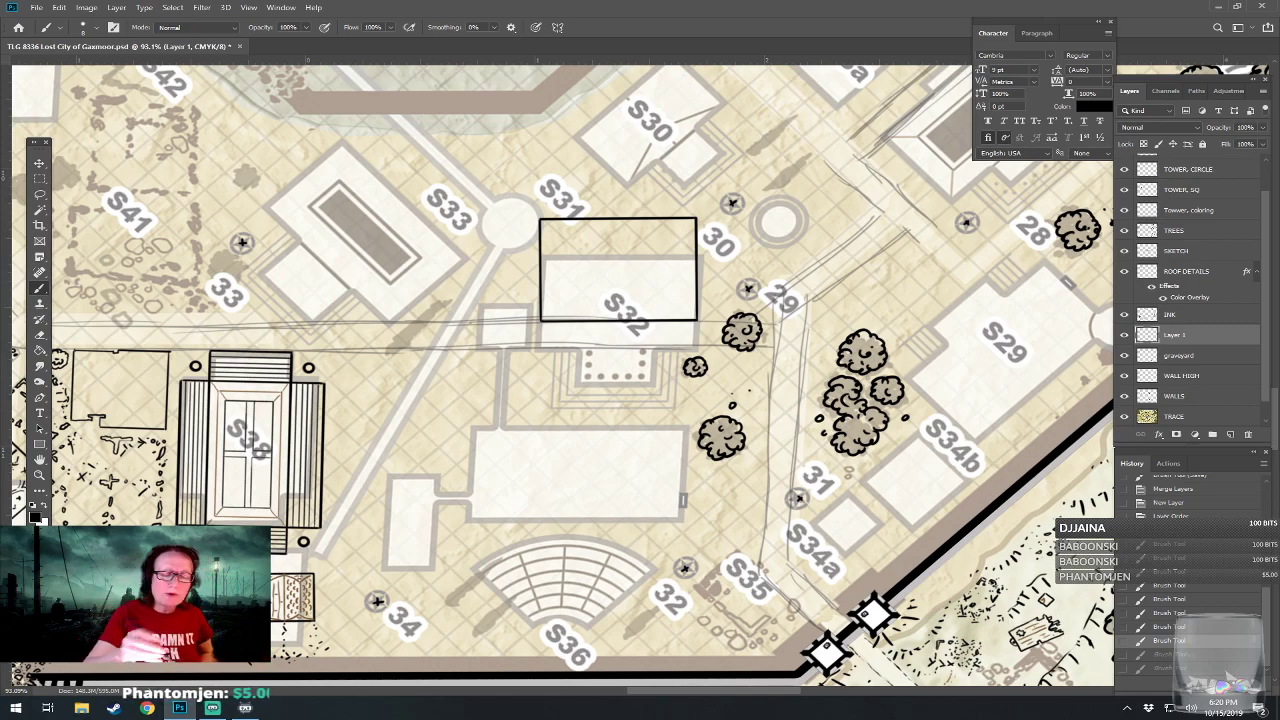
# Circle the S36 amphitheater together with the large building north of it, and undo the circle.
pyautogui.moveTo(572, 443)
pyautogui.mouseDown()
pyautogui.moveTo(466, 462)
pyautogui.moveTo(518, 630)
pyautogui.moveTo(711, 525)
pyautogui.moveTo(503, 459)
pyautogui.mouseUp()
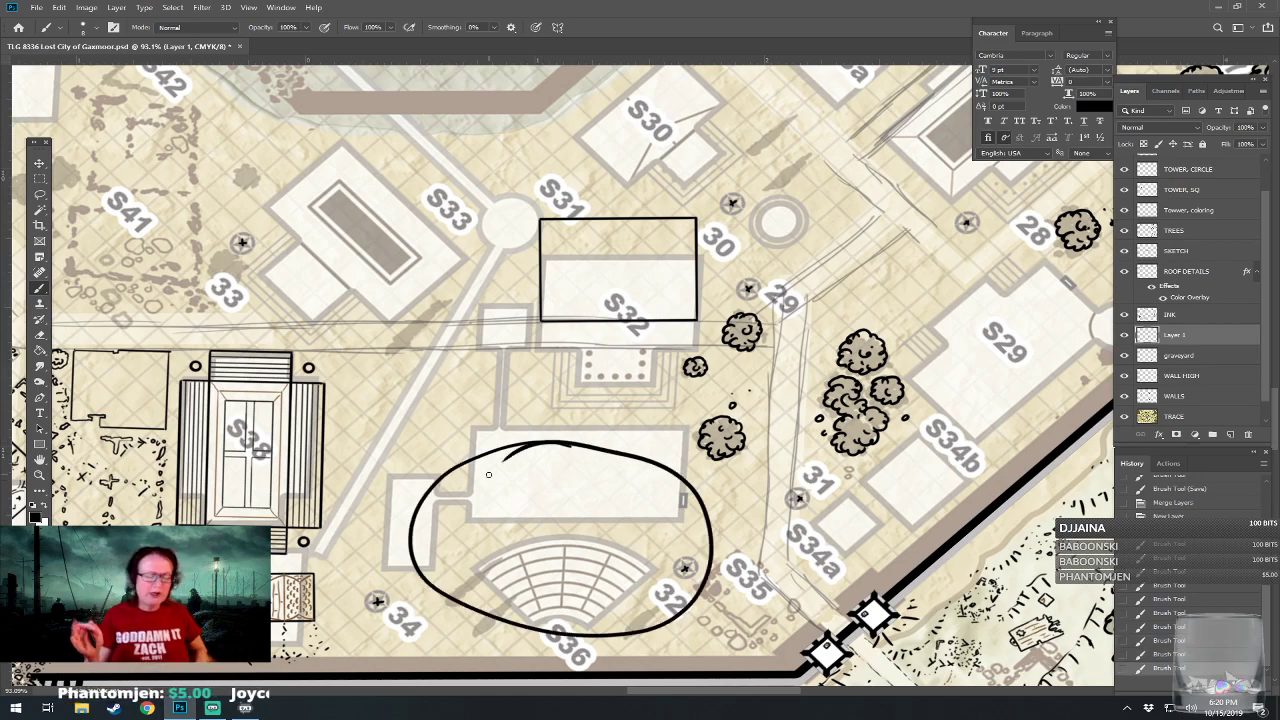
pyautogui.hotkey('ctrl', 'z')
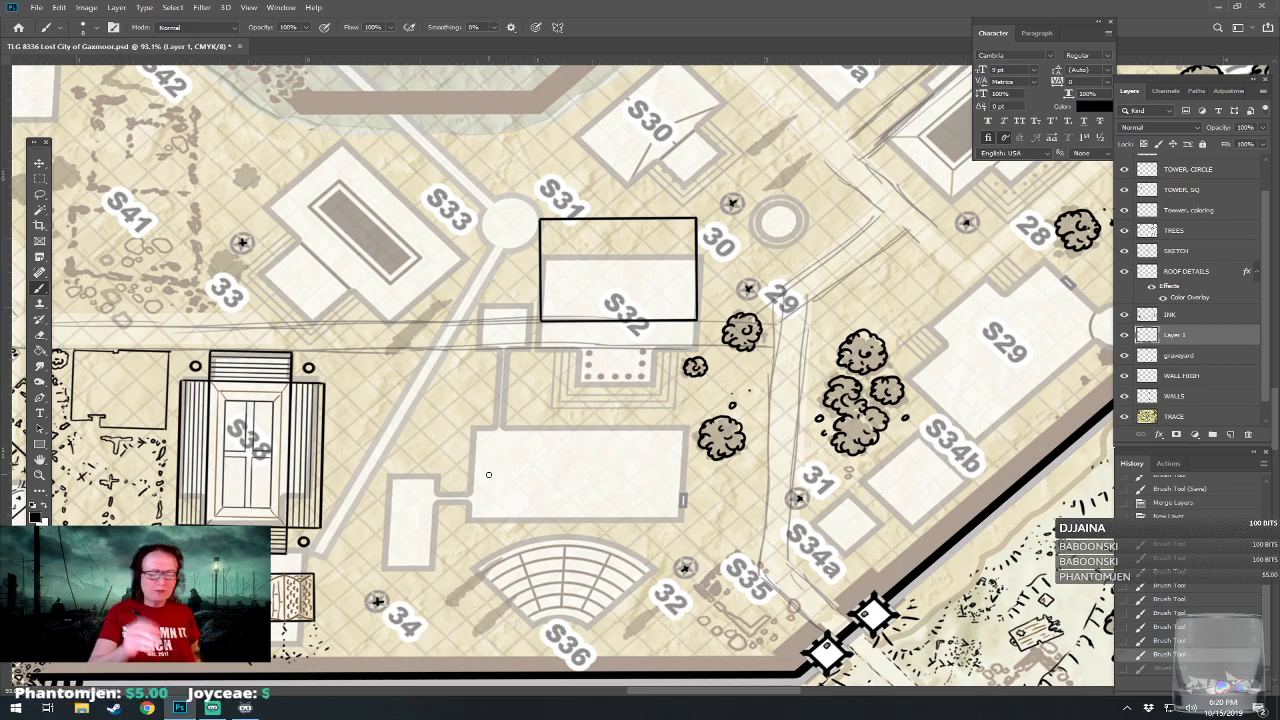
pyautogui.moveTo(489, 475); pyautogui.dragTo(514, 475)
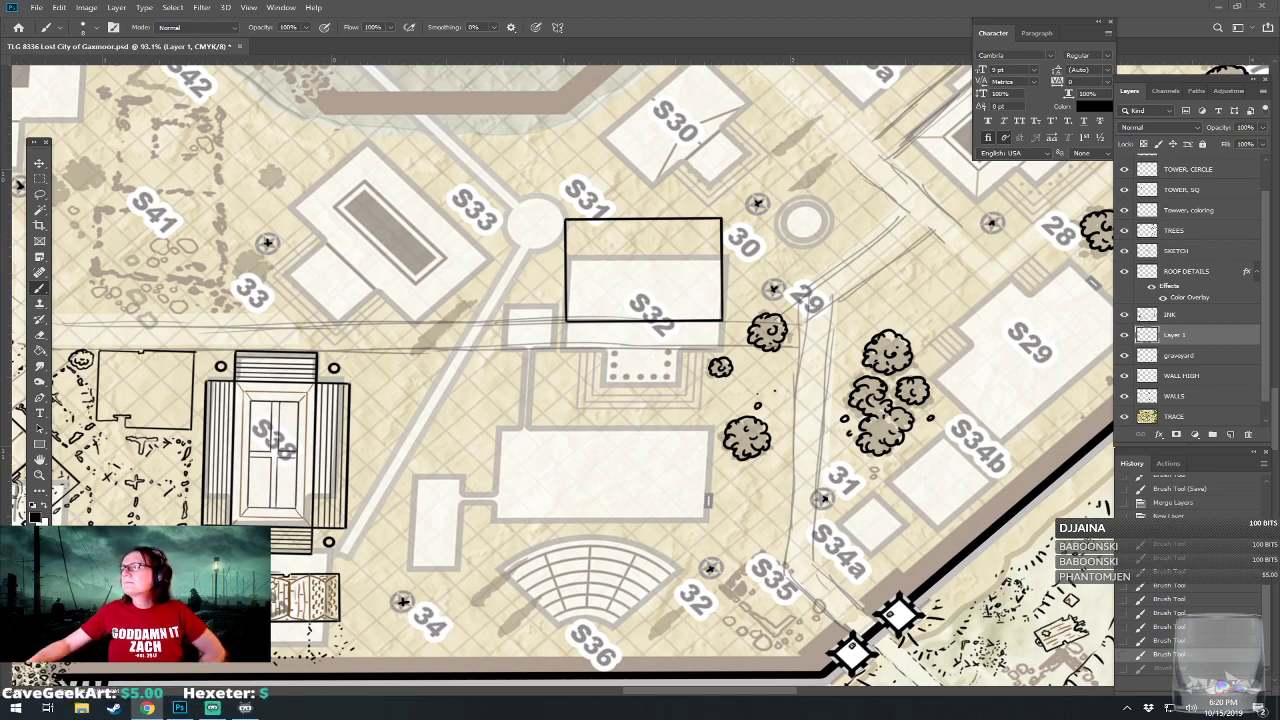
# Study amphitheater image results in Chrome, opening the Santa Clarita, Lenape Elementary and St. Augustine pictures, and return to Photoshop.
pyautogui.moveTo(1279, 420); pyautogui.dragTo(740, 1)
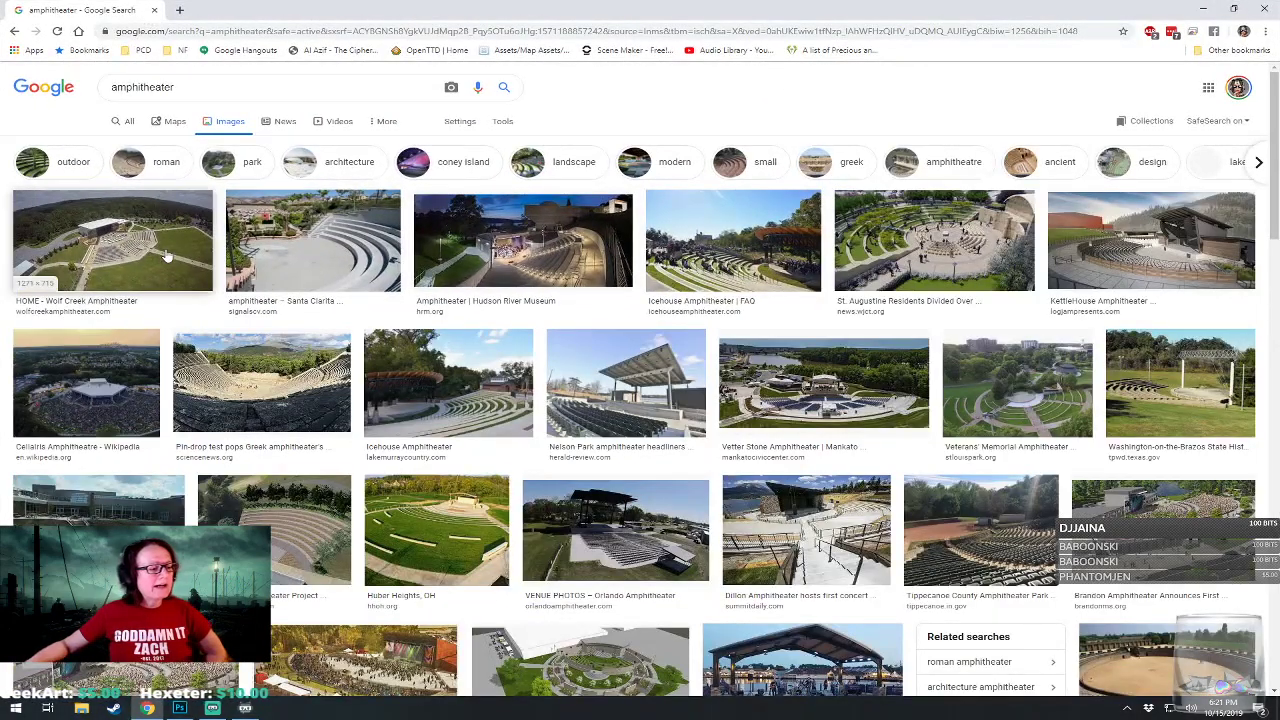
pyautogui.click(312, 268)
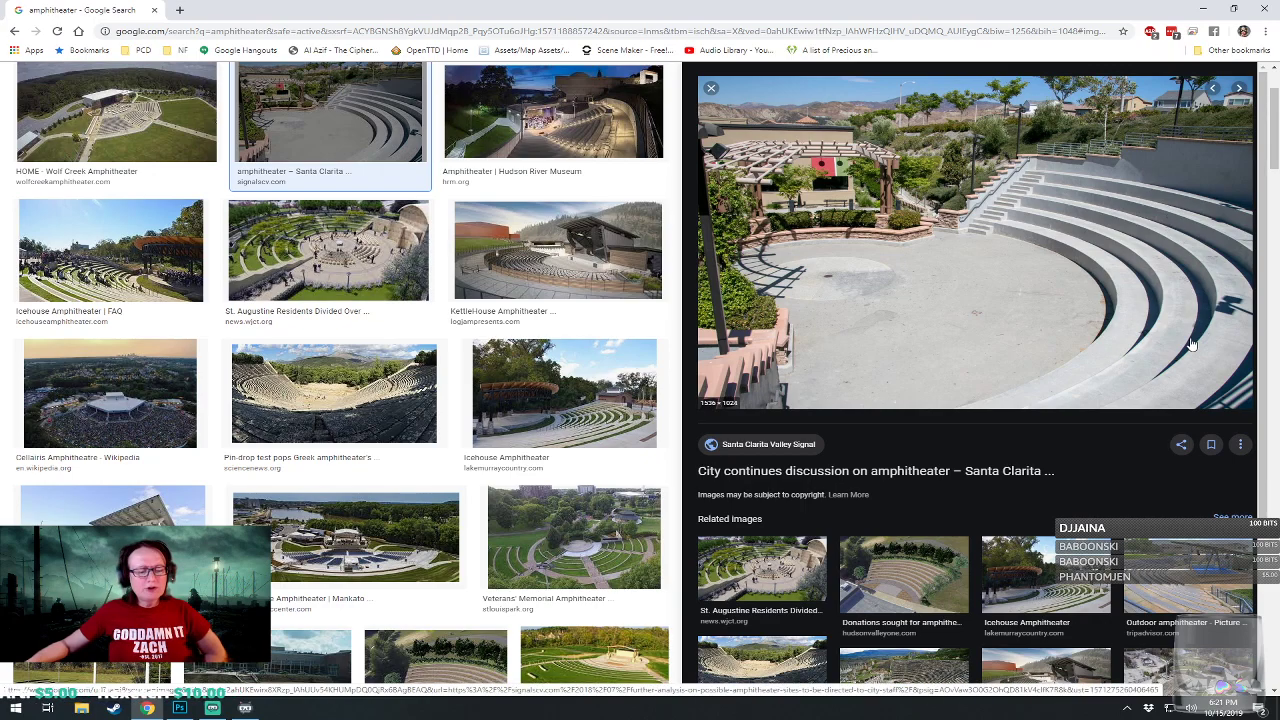
pyautogui.click(930, 583)
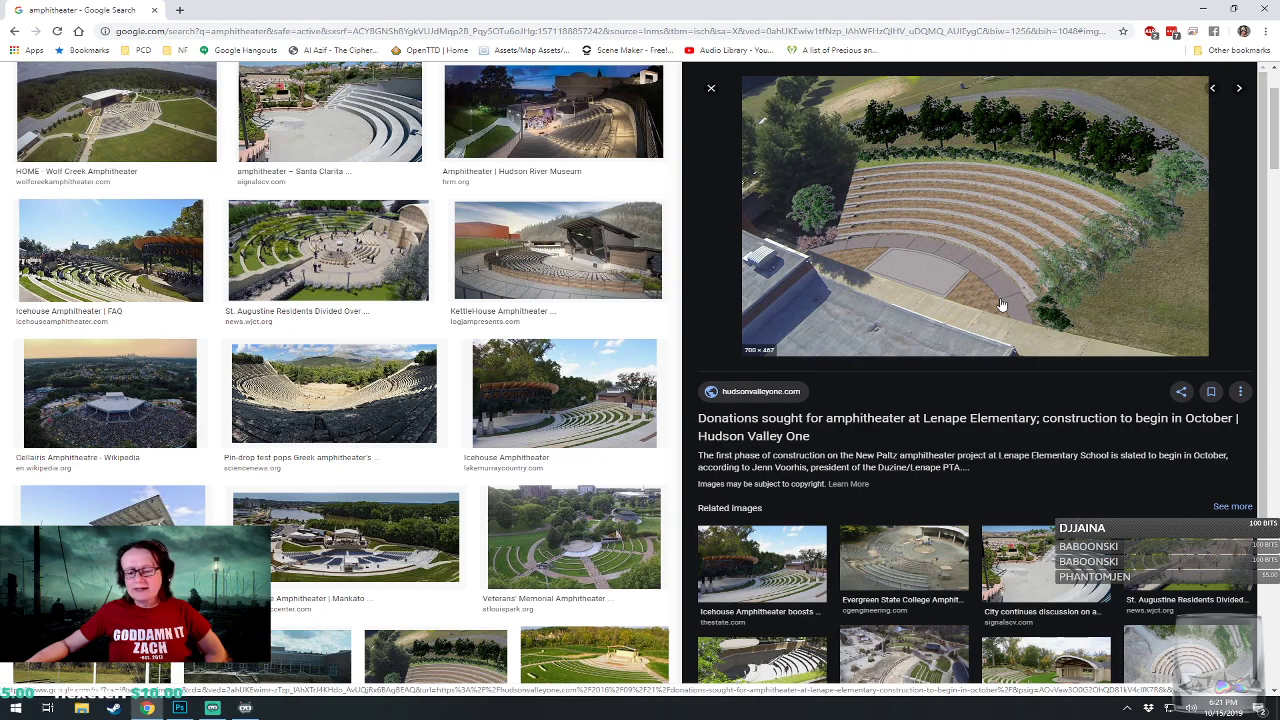
pyautogui.click(1170, 558)
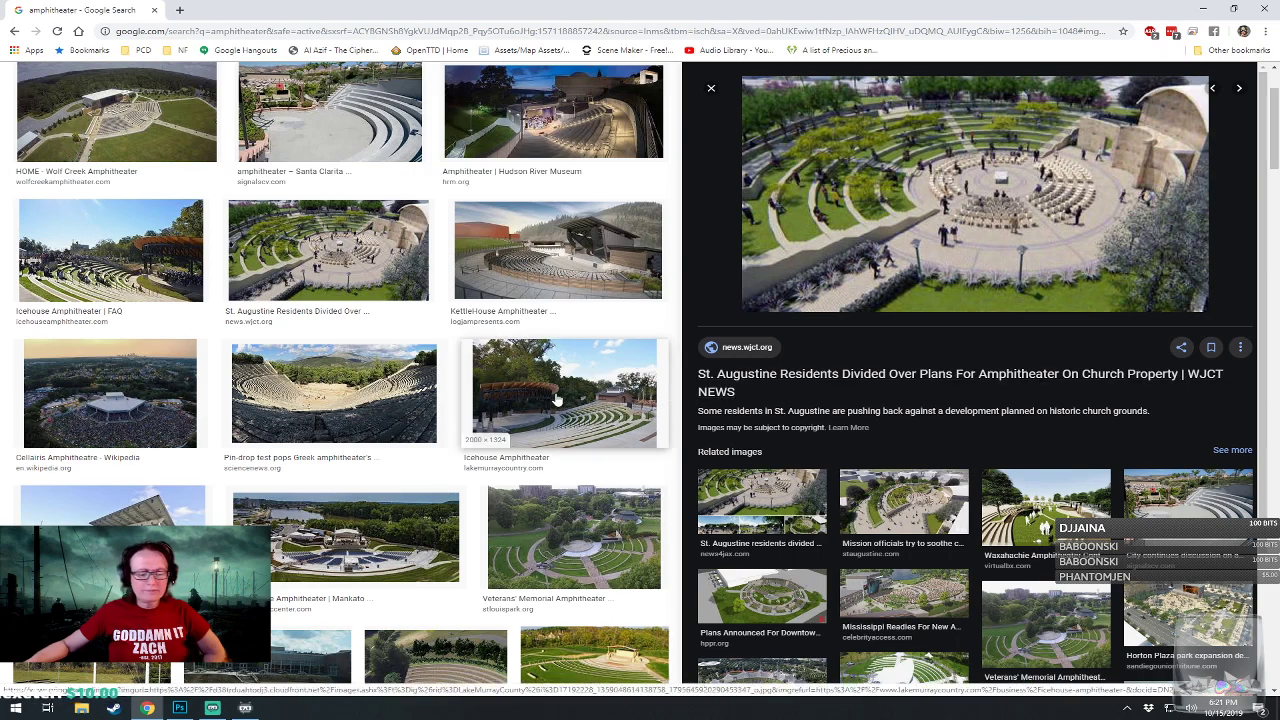
pyautogui.scroll(-1, 554, 403)
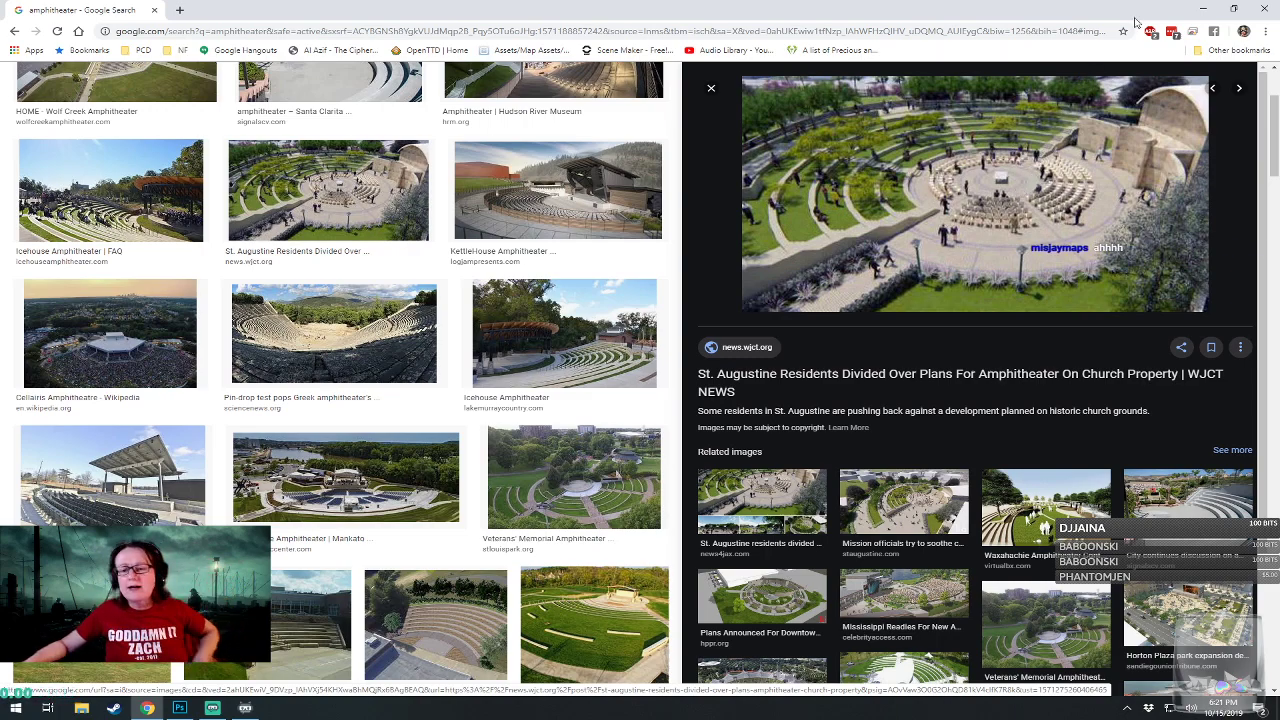
pyautogui.hotkey('alt', 'Tab')
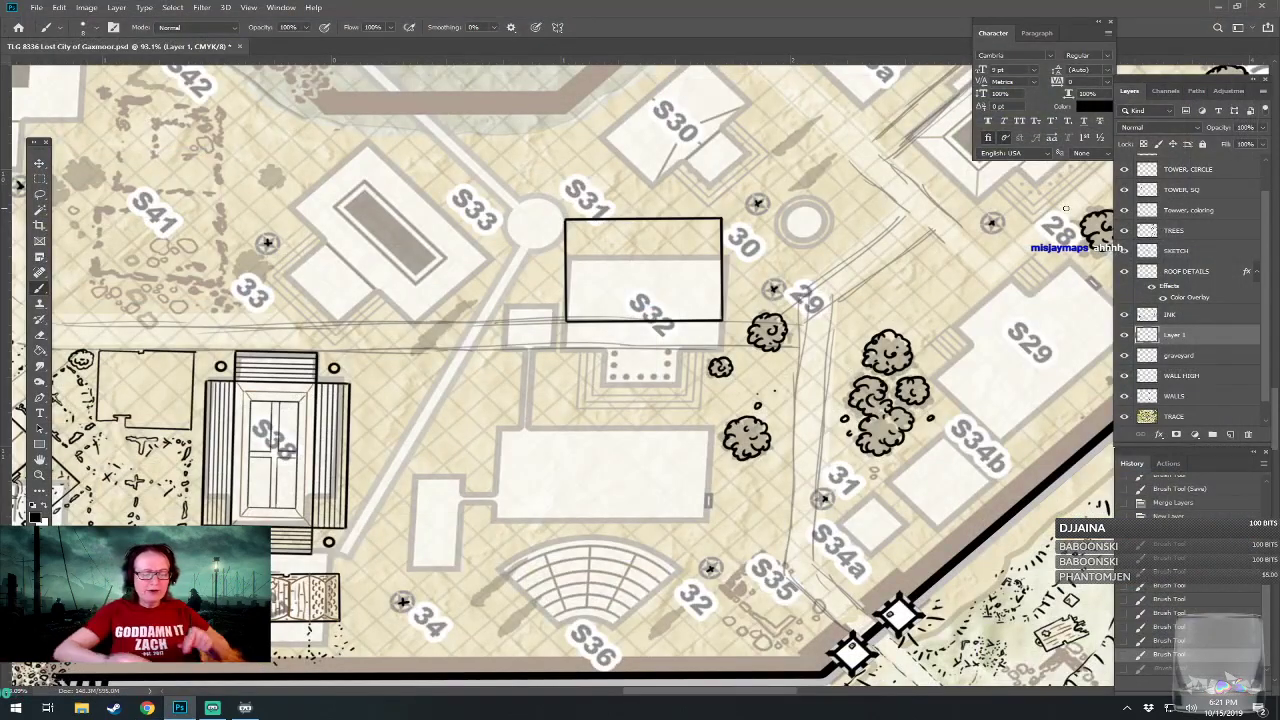
# Undo the last stroke of the rectangular building outline at S32 and save the map.
pyautogui.scroll(6, 588, 470)
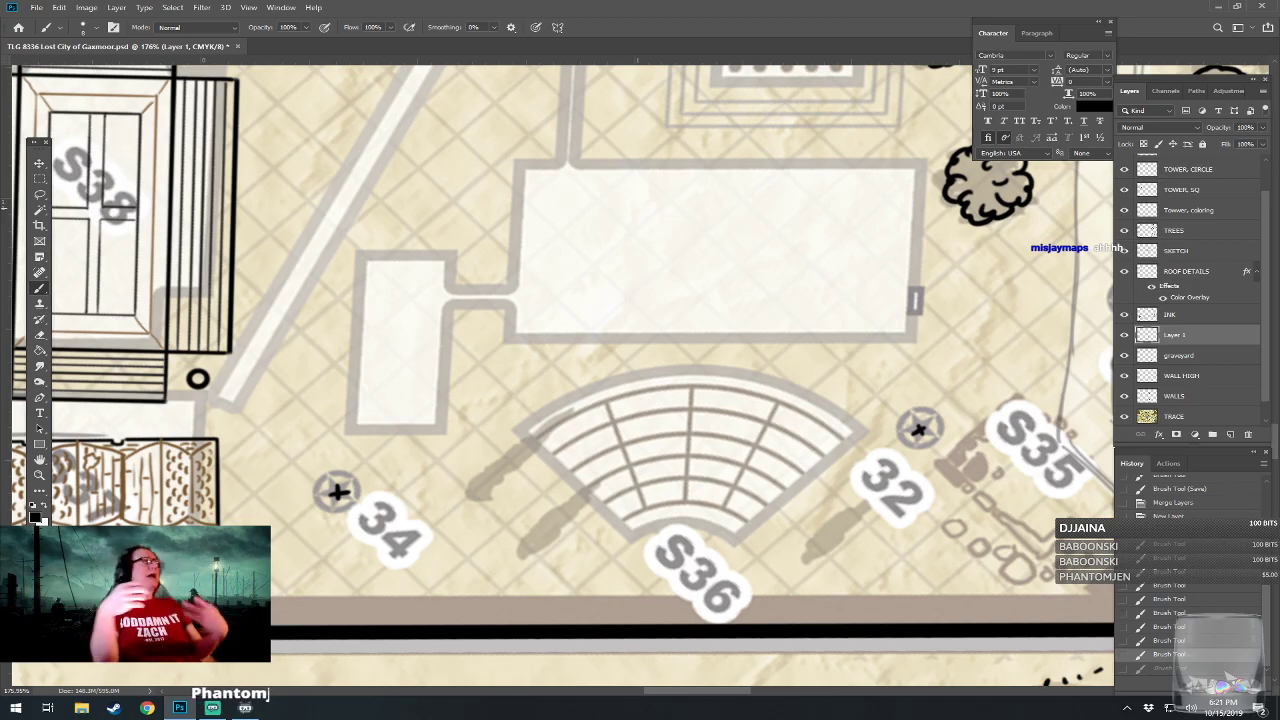
pyautogui.scroll(-8, 562, 375)
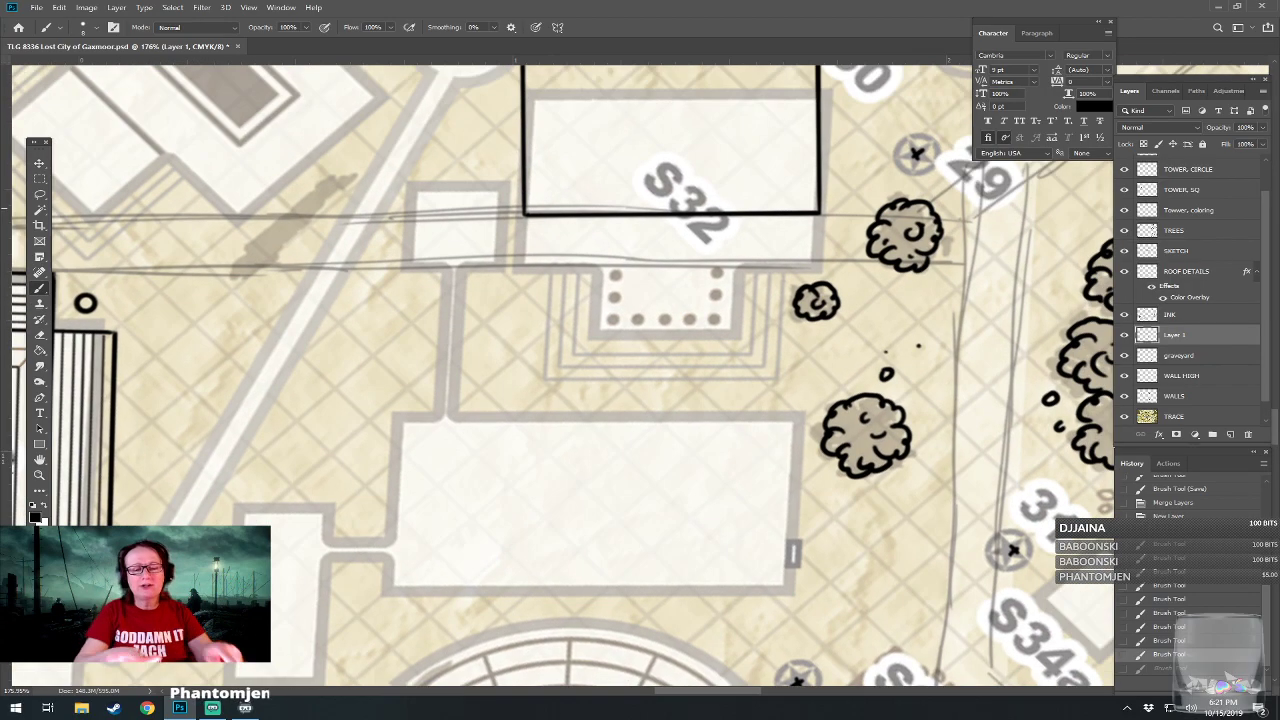
pyautogui.scroll(4, 562, 375)
pyautogui.scroll(3, 913, 420)
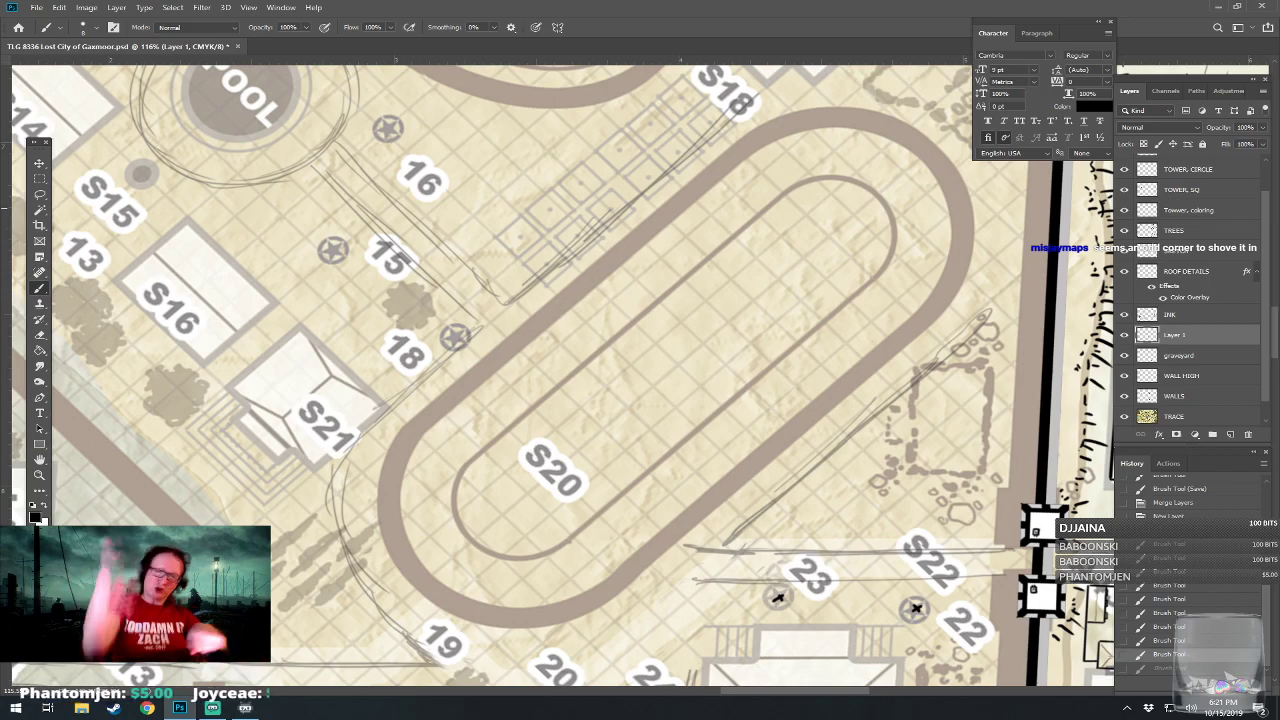
pyautogui.moveTo(560, 130); pyautogui.dragTo(702, 642)
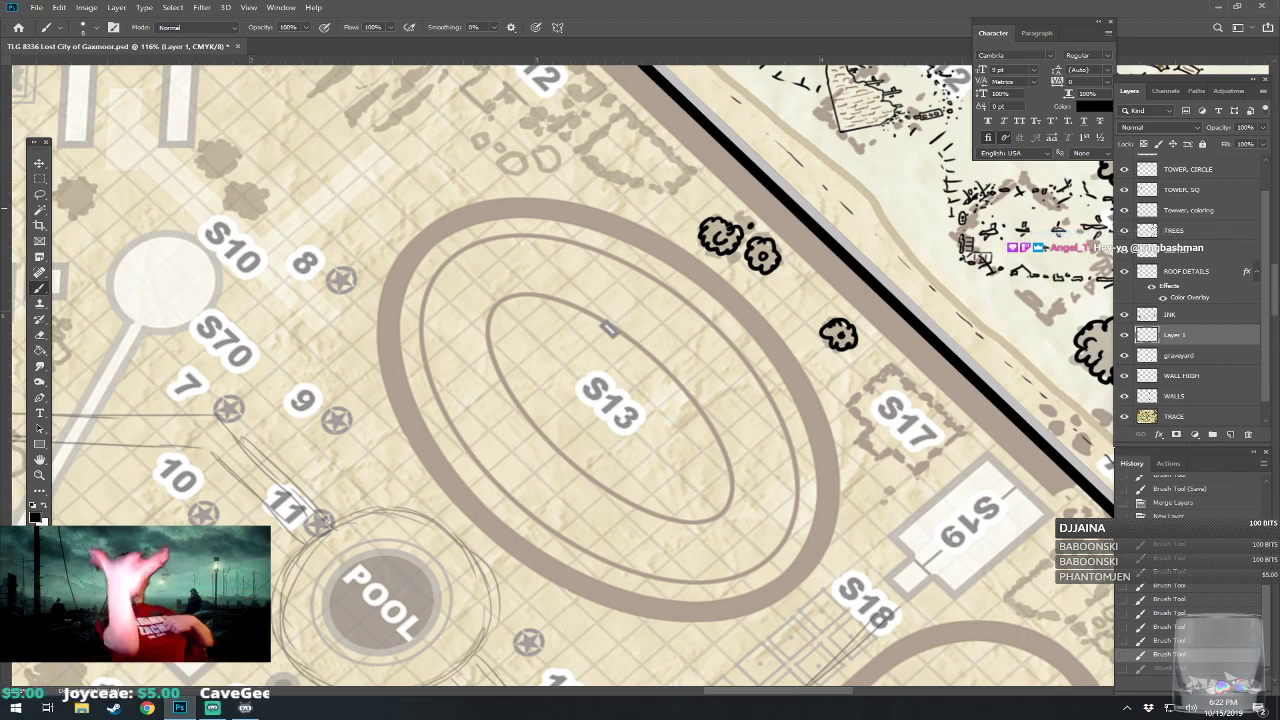
pyautogui.hotkey('ctrl', 'z')
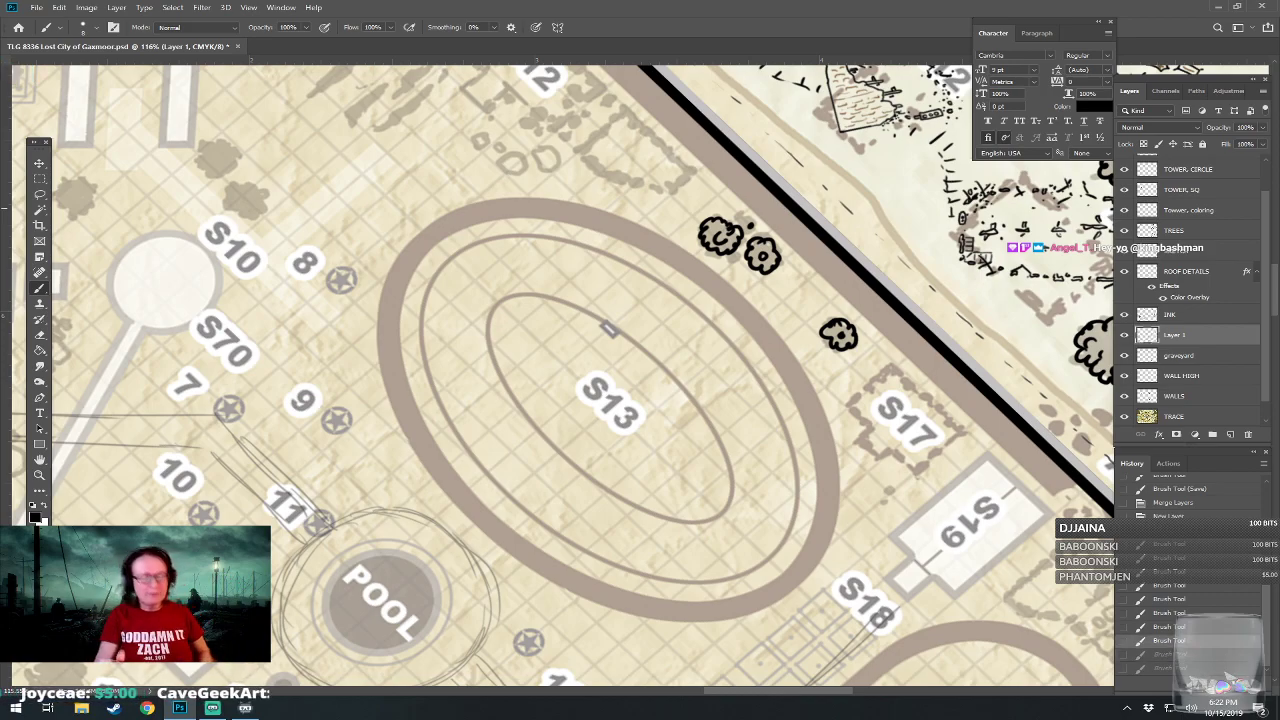
pyautogui.hotkey('ctrl', 's')
# Ink the missing west edge of the rectangular building outline at S32 with a straight line.
pyautogui.moveTo(640, 600); pyautogui.dragTo(502, 104)
pyautogui.scroll(-6, 632, 495)
pyautogui.moveTo(632, 495); pyautogui.dragTo(758, 120)
pyautogui.moveTo(563, 440); pyautogui.dragTo(816, 385)
pyautogui.moveTo(732, 493); pyautogui.dragTo(632, 499)
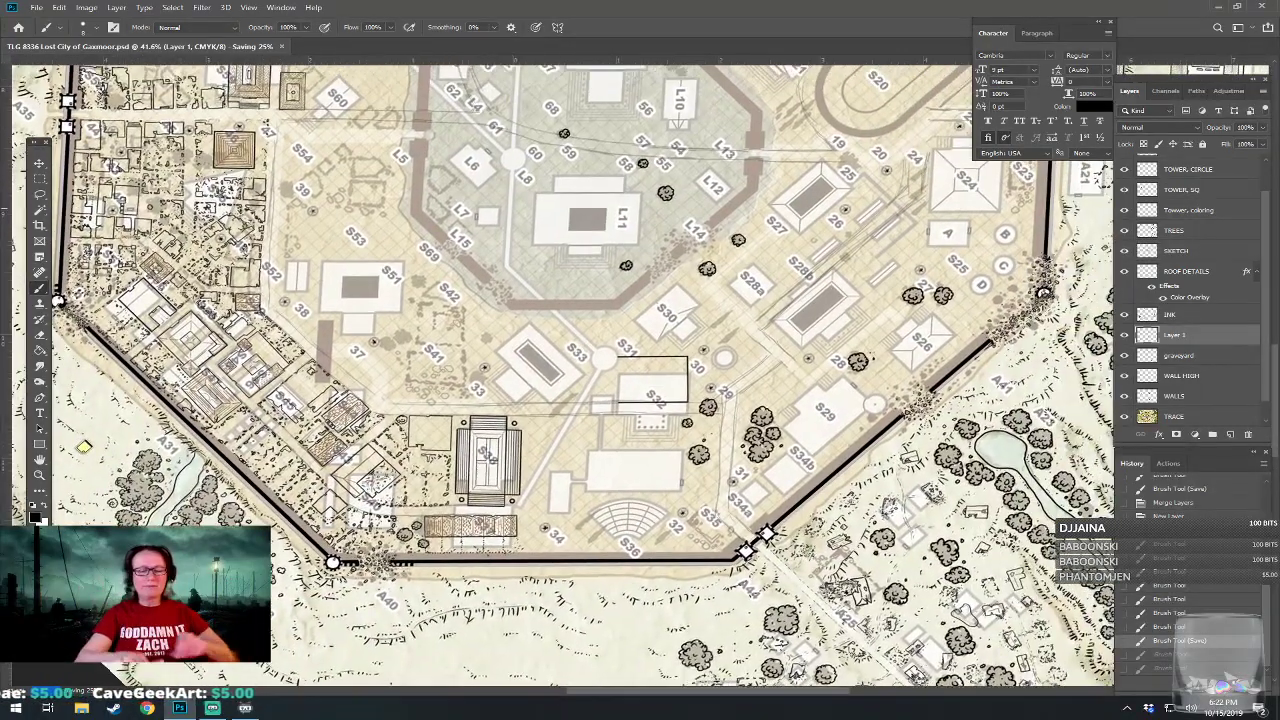
pyautogui.scroll(4, 632, 499)
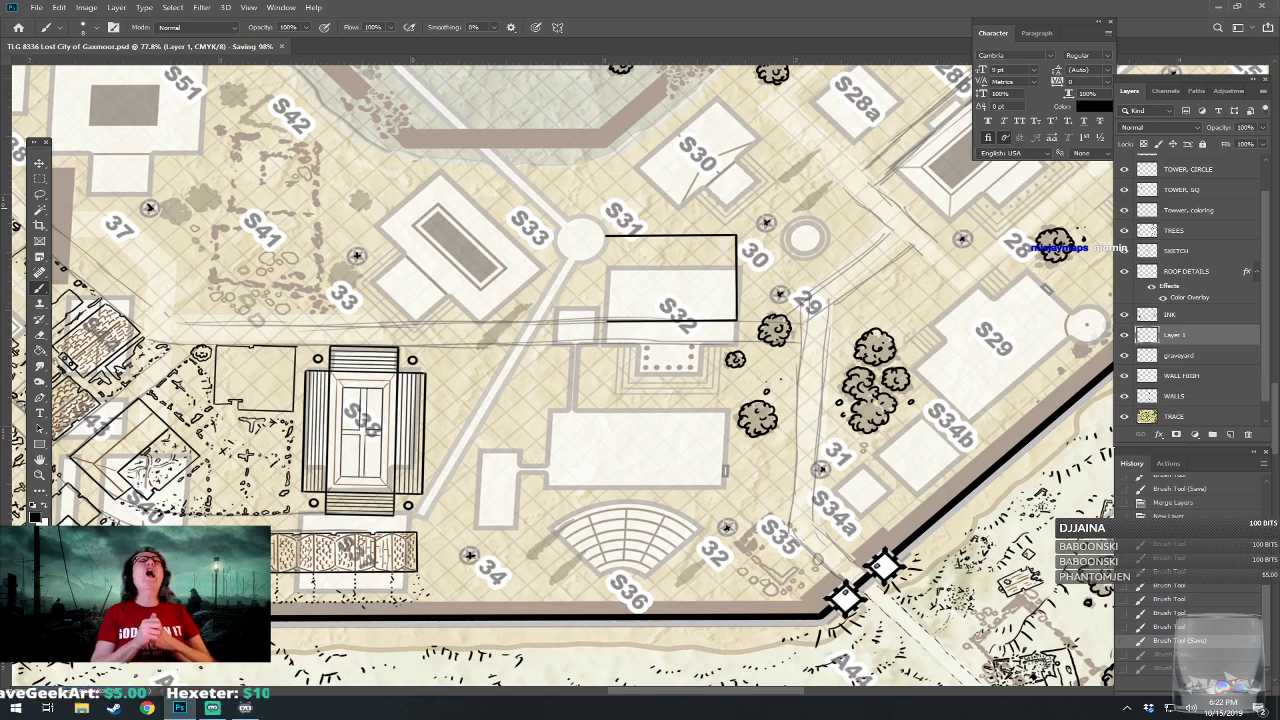
pyautogui.scroll(4, 583, 435)
pyautogui.moveTo(583, 435); pyautogui.dragTo(581, 403)
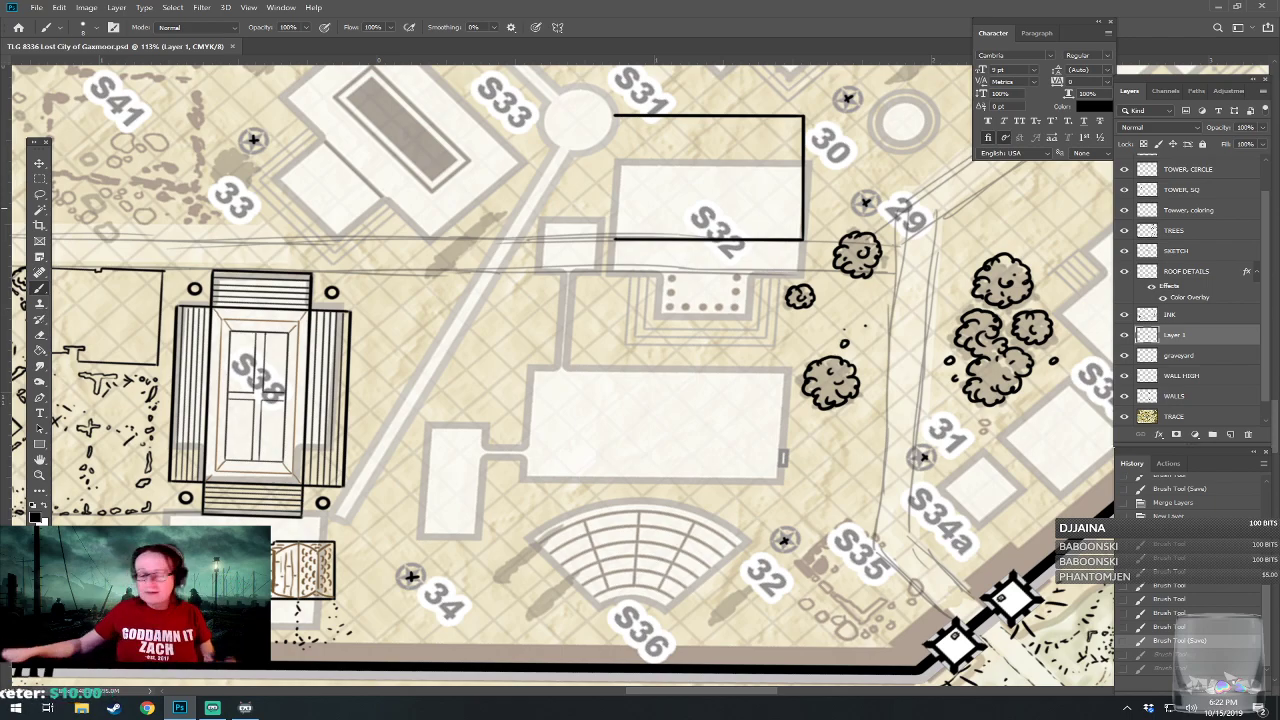
pyautogui.moveTo(640, 300); pyautogui.dragTo(664, 472)
pyautogui.scroll(4, 736, 240)
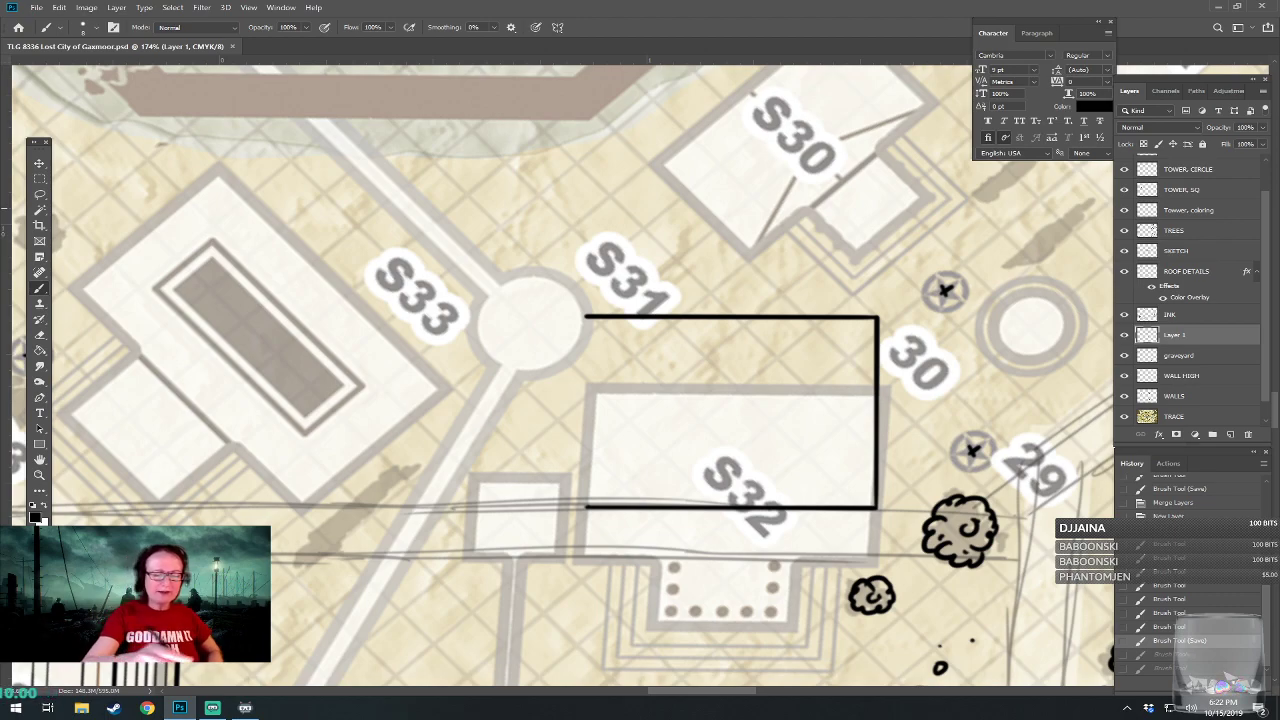
pyautogui.doubleClick(586, 507)
pyautogui.moveTo(586, 507); pyautogui.dragTo(586, 318)
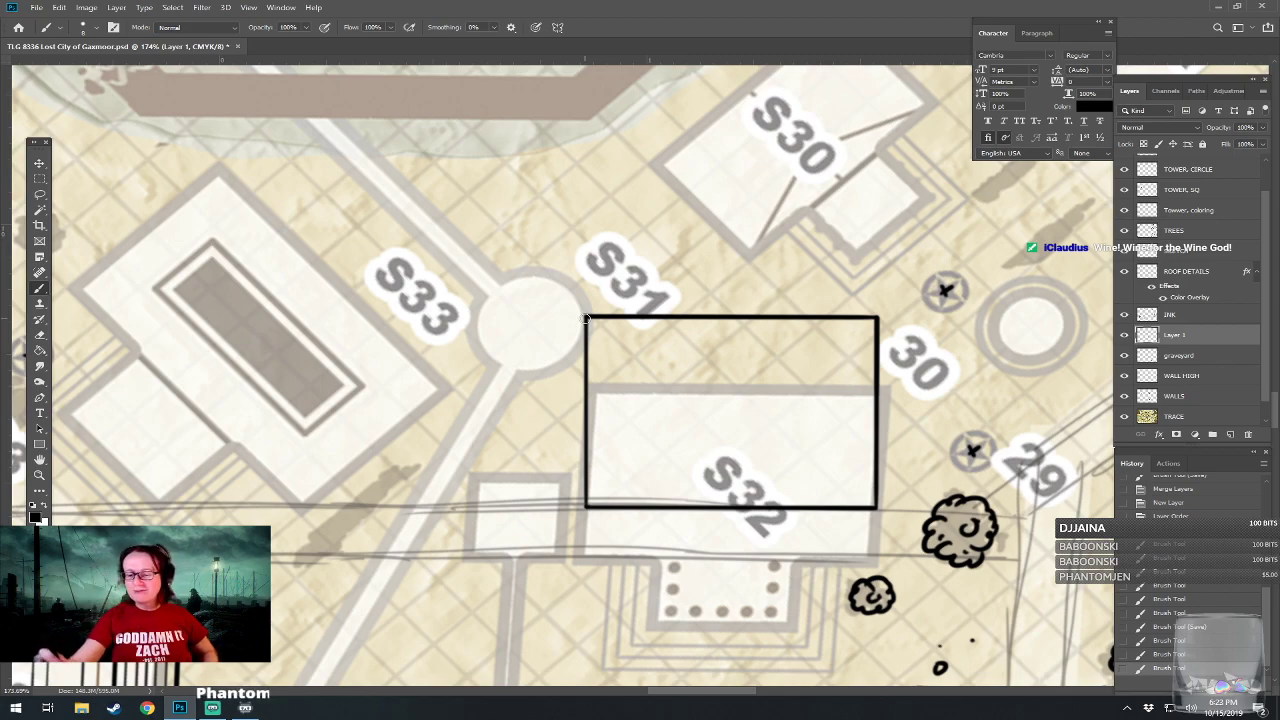
# On a new layer beneath Layer 1, ink a horizontal line across the lower part of S32 and two short verticals below it framing a stair block.
pyautogui.click(1230, 435)
pyautogui.moveTo(1199, 340); pyautogui.dragTo(1188, 370)
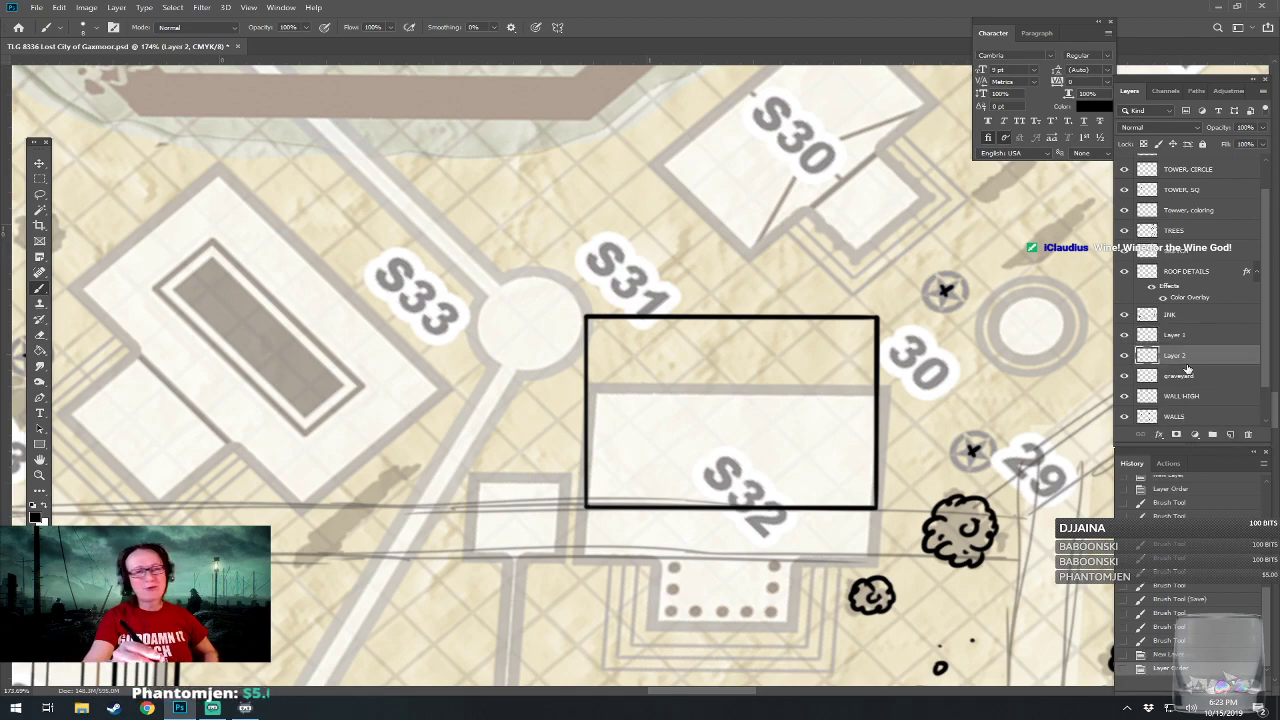
pyautogui.click(596, 458)
pyautogui.click(593, 455)
pyautogui.moveTo(593, 455); pyautogui.dragTo(876, 455)
pyautogui.click(645, 505)
pyautogui.keyDown('shift'); pyautogui.click(649, 467); pyautogui.keyUp('shift')
pyautogui.keyDown('shift'); pyautogui.click(645, 456); pyautogui.keyUp('shift')
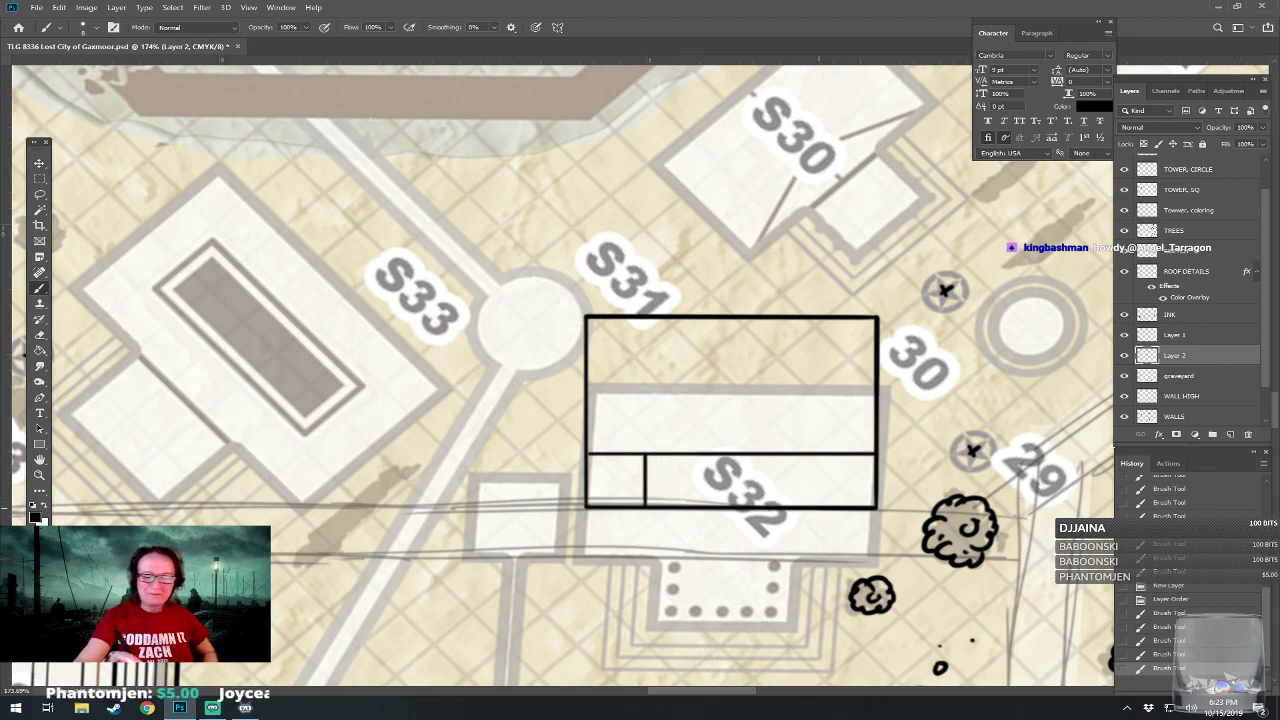
pyautogui.moveTo(821, 507); pyautogui.dragTo(821, 457)
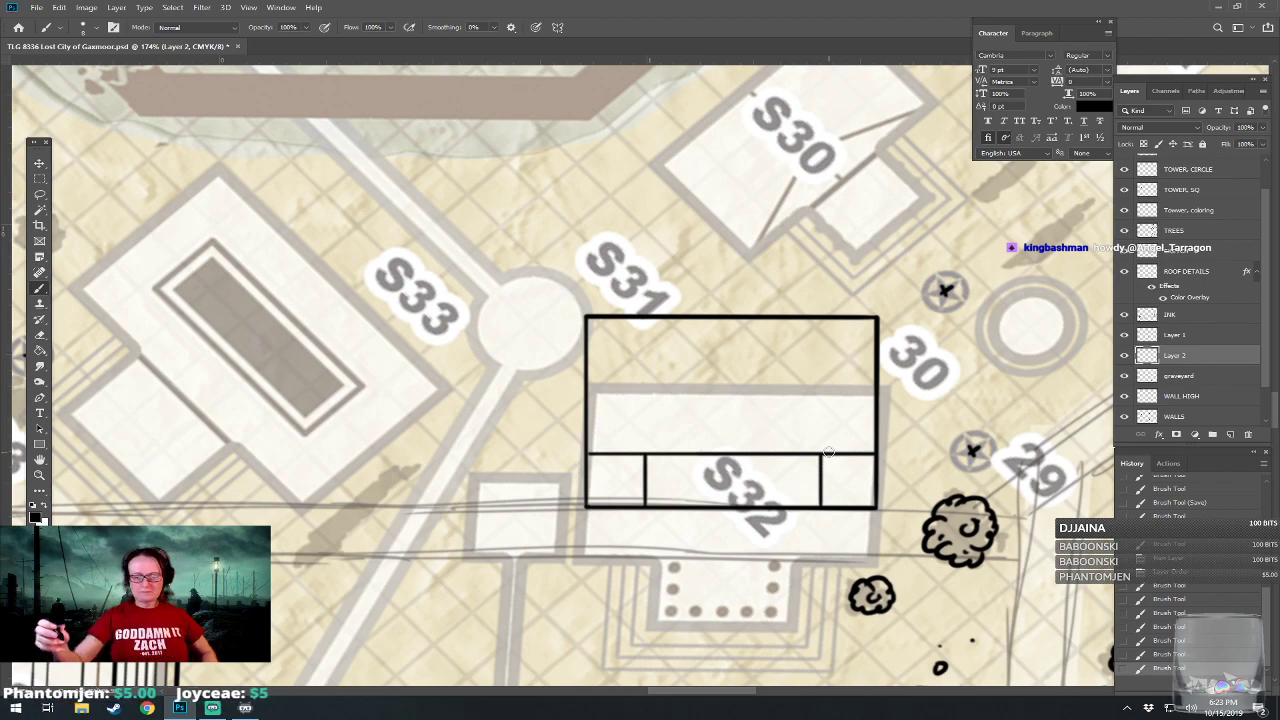
# Erase the S32 outline on Layer 1 at both lower corners outside the central stair block.
pyautogui.click(1171, 340)
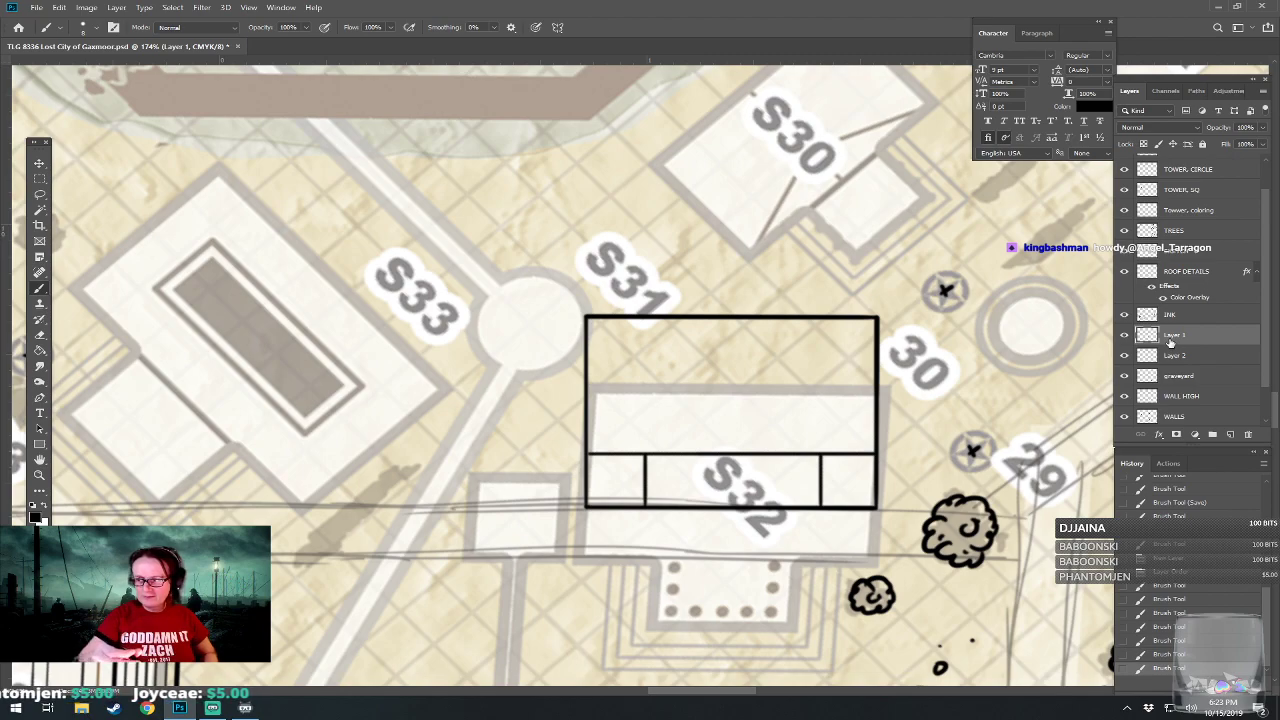
pyautogui.moveTo(828, 510)
pyautogui.mouseDown()
pyautogui.moveTo(873, 507)
pyautogui.moveTo(857, 502)
pyautogui.moveTo(876, 490)
pyautogui.moveTo(891, 460)
pyautogui.mouseUp()
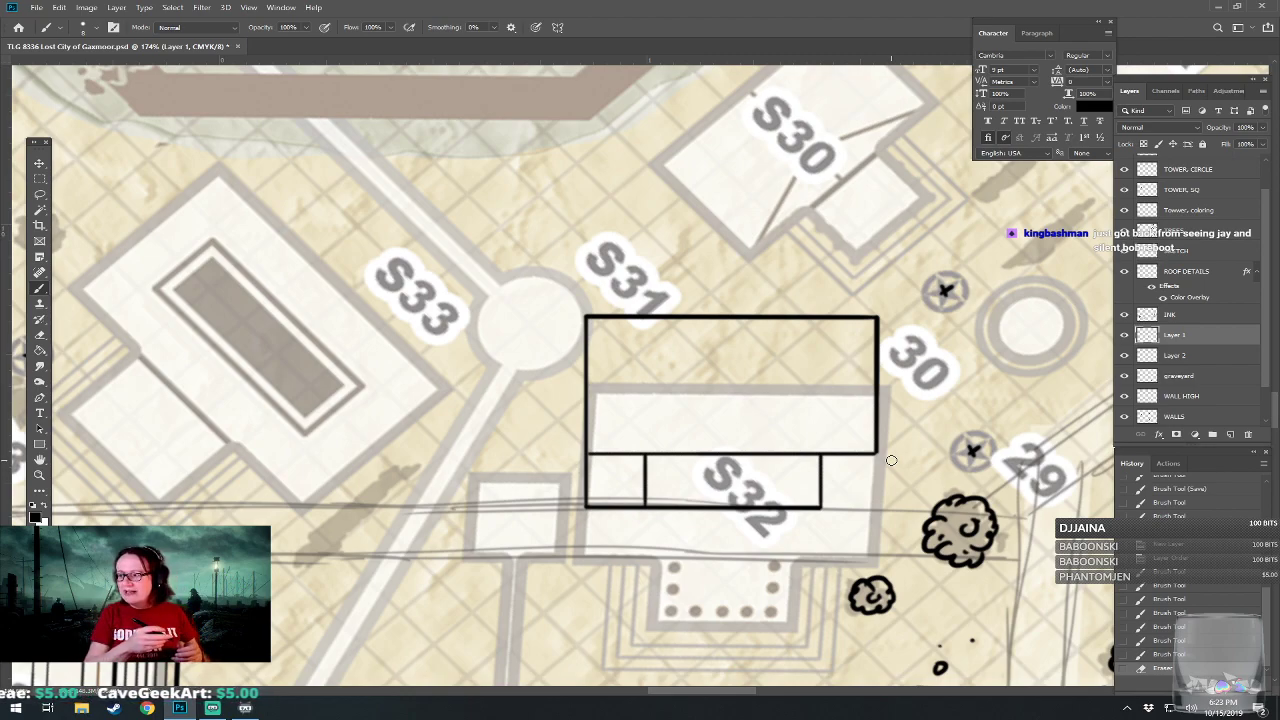
pyautogui.moveTo(586, 504); pyautogui.dragTo(638, 507)
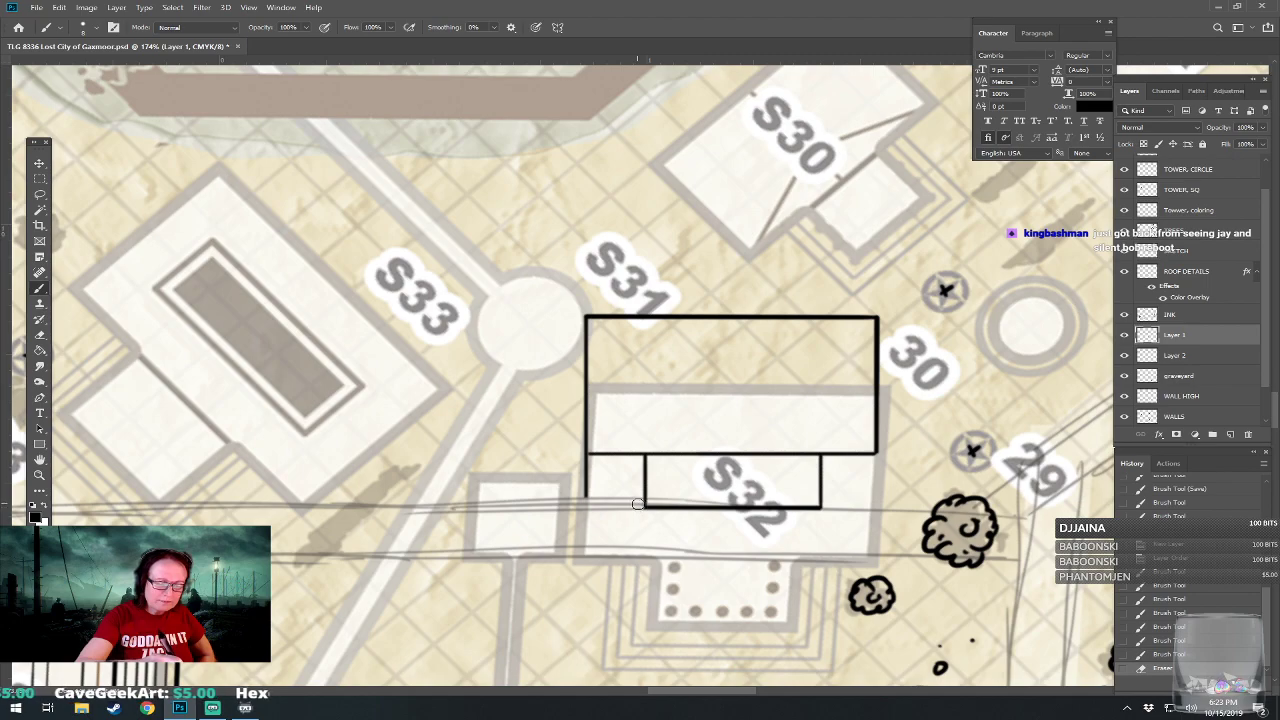
pyautogui.moveTo(582, 469); pyautogui.dragTo(585, 512)
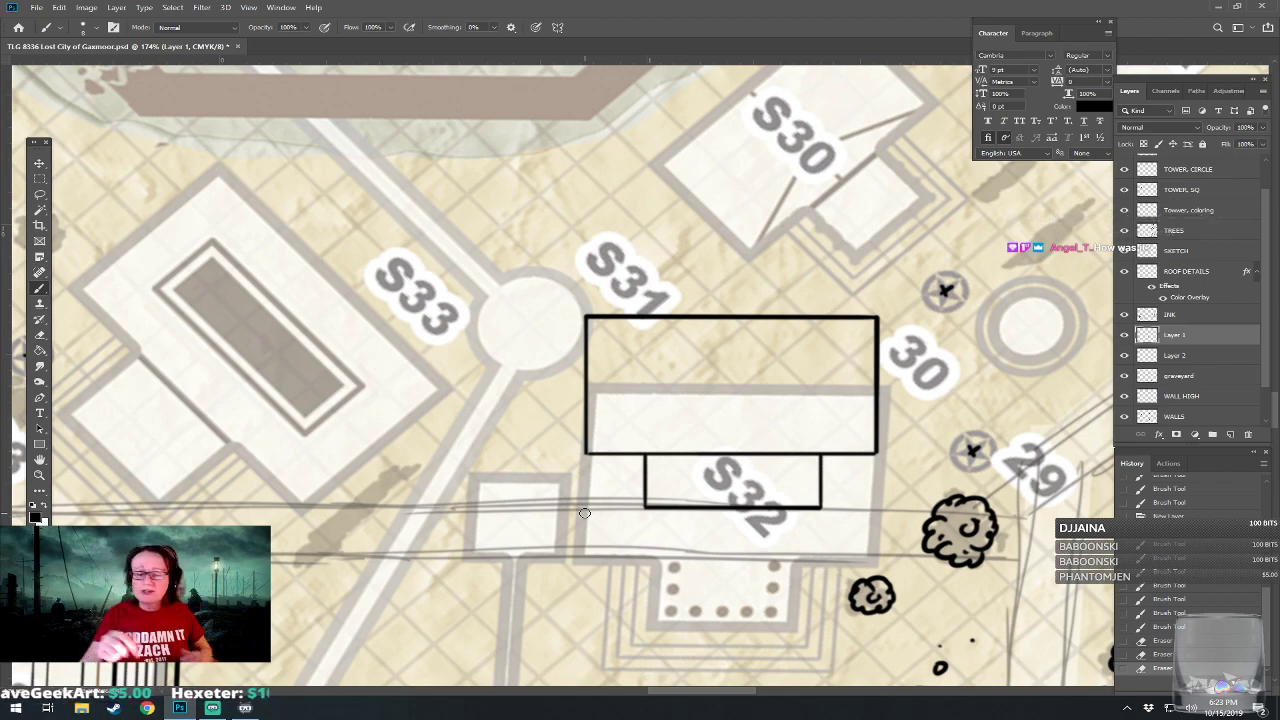
# Ink evenly spaced horizontal tread lines across the stair block on the south side of S32.
pyautogui.scroll(2, 585, 513)
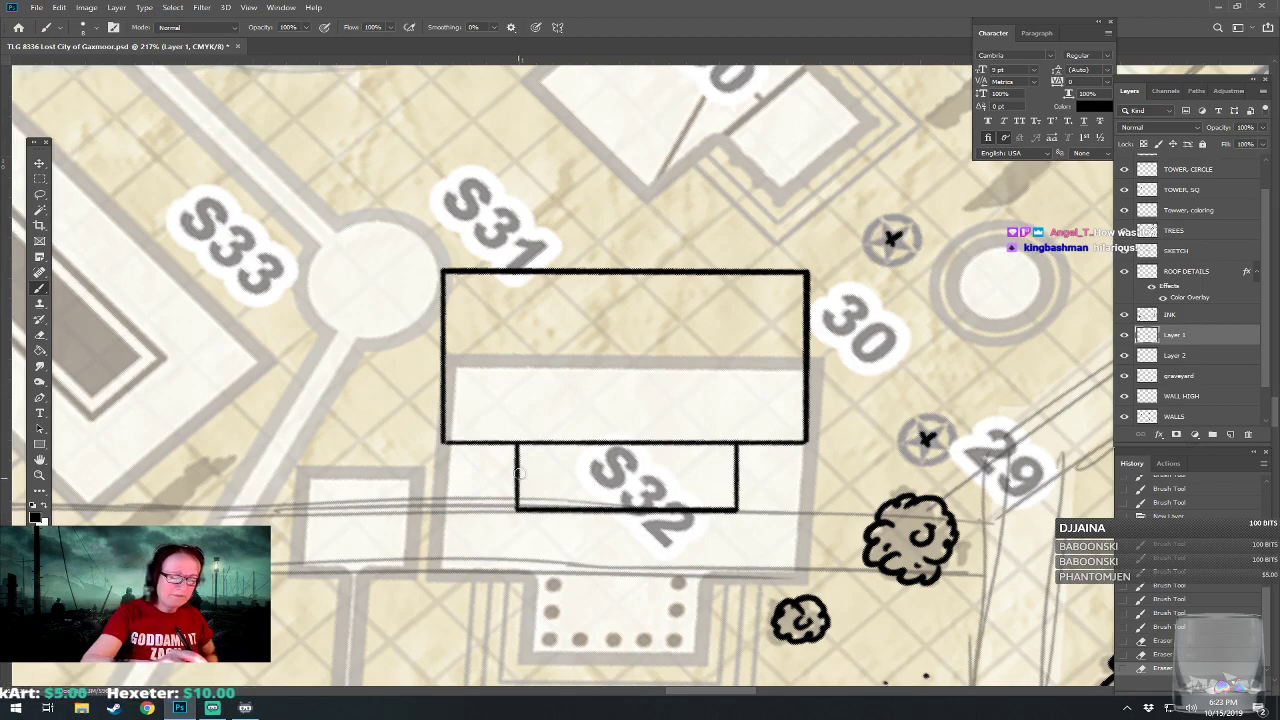
pyautogui.moveTo(518, 473); pyautogui.dragTo(738, 473)
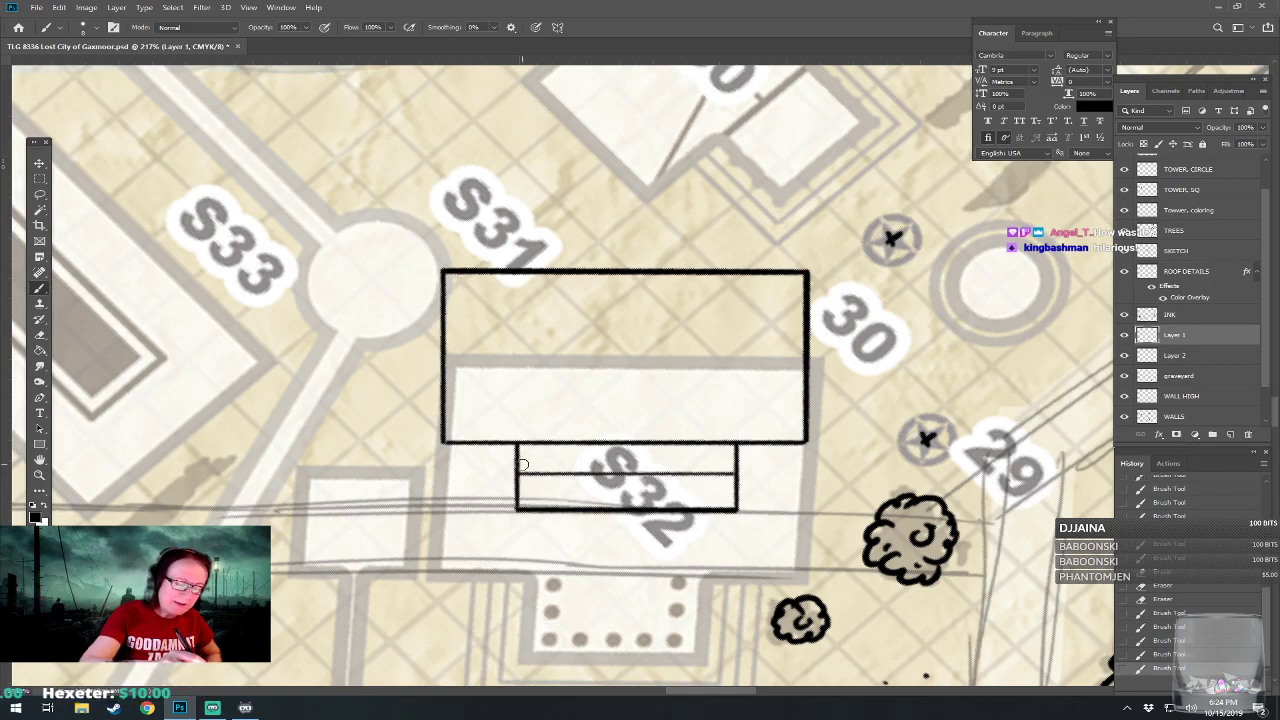
pyautogui.moveTo(520, 462)
pyautogui.mouseDown()
pyautogui.moveTo(650, 467)
pyautogui.moveTo(735, 451)
pyautogui.moveTo(519, 453)
pyautogui.moveTo(524, 495)
pyautogui.moveTo(520, 485)
pyautogui.moveTo(632, 481)
pyautogui.moveTo(728, 484)
pyautogui.moveTo(735, 497)
pyautogui.moveTo(518, 497)
pyautogui.mouseUp()
pyautogui.scroll(-10, 518, 497)
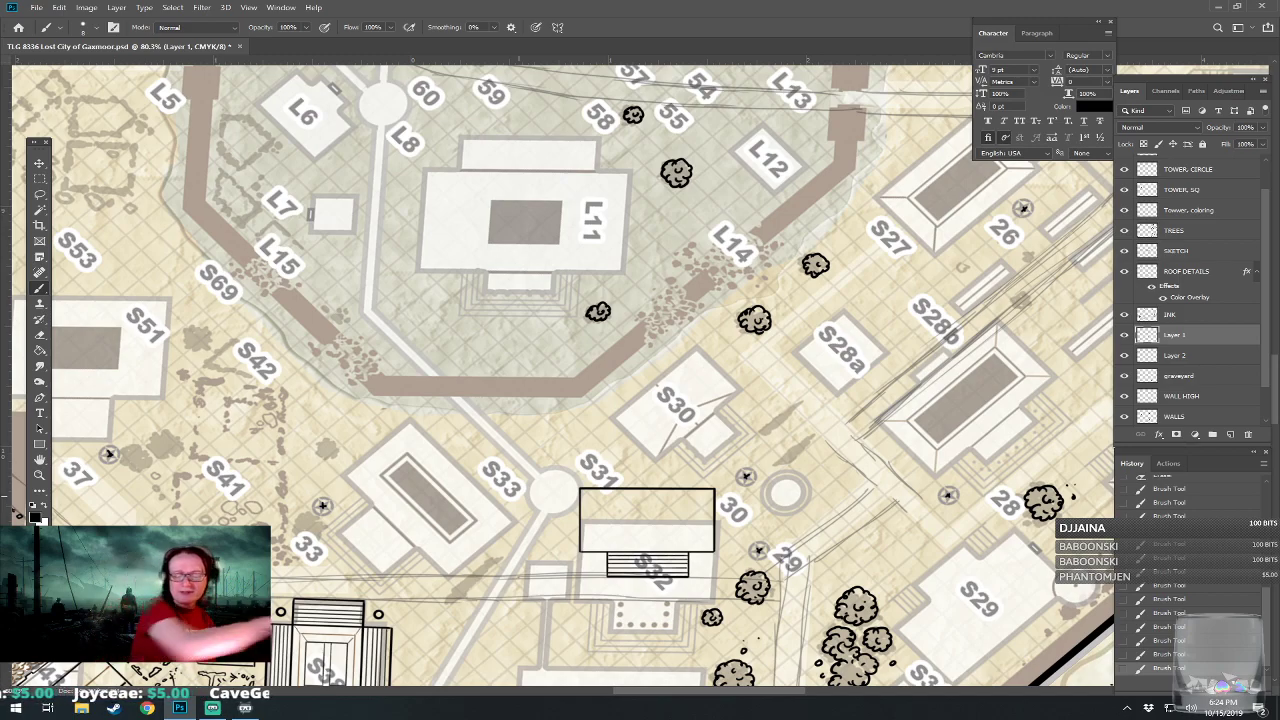
# On the TREES layer, draw a small round bush on each side of the S32 steps.
pyautogui.moveTo(649, 571); pyautogui.dragTo(790, 447)
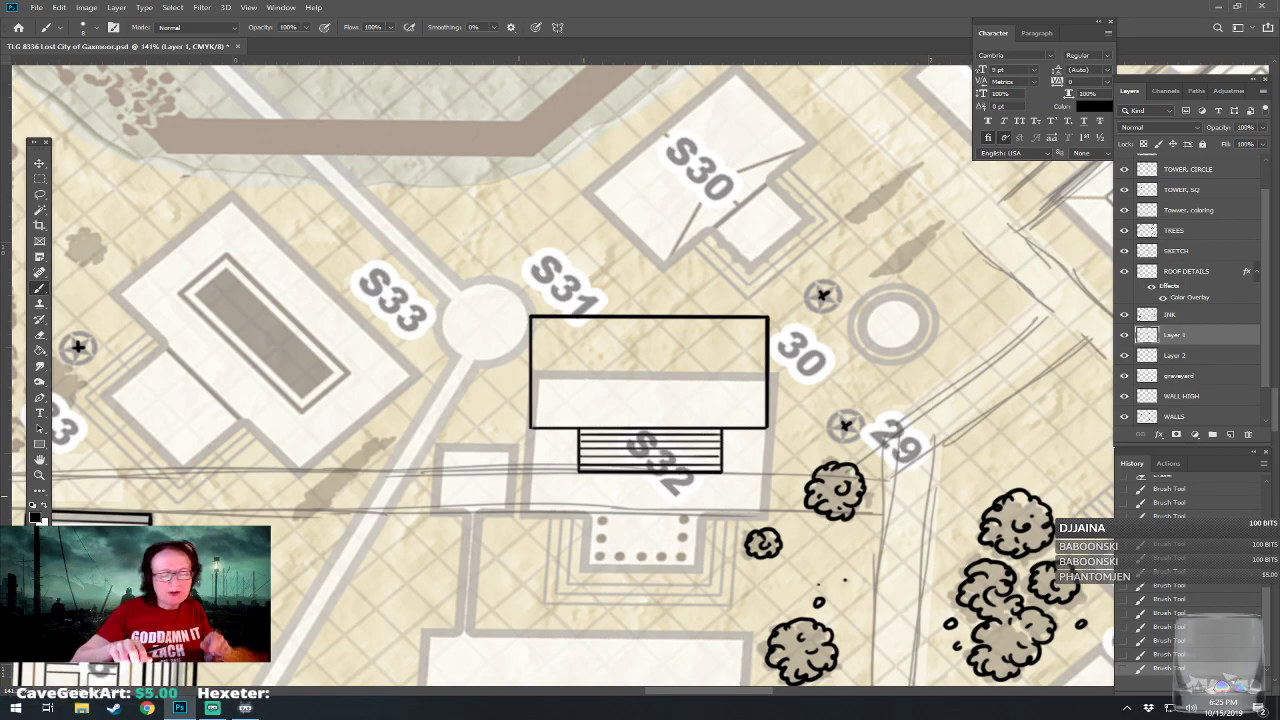
pyautogui.scroll(-2, 519, 496)
pyautogui.scroll(5, 519, 496)
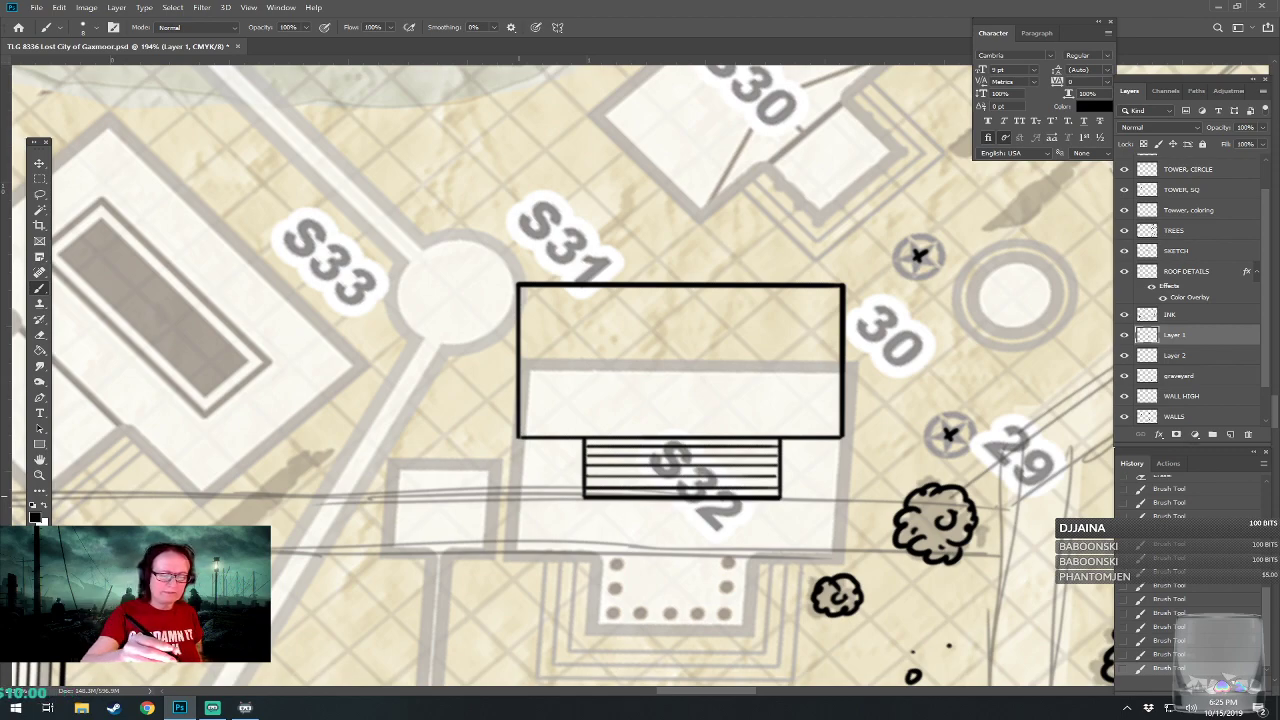
pyautogui.moveTo(519, 496); pyautogui.dragTo(479, 552)
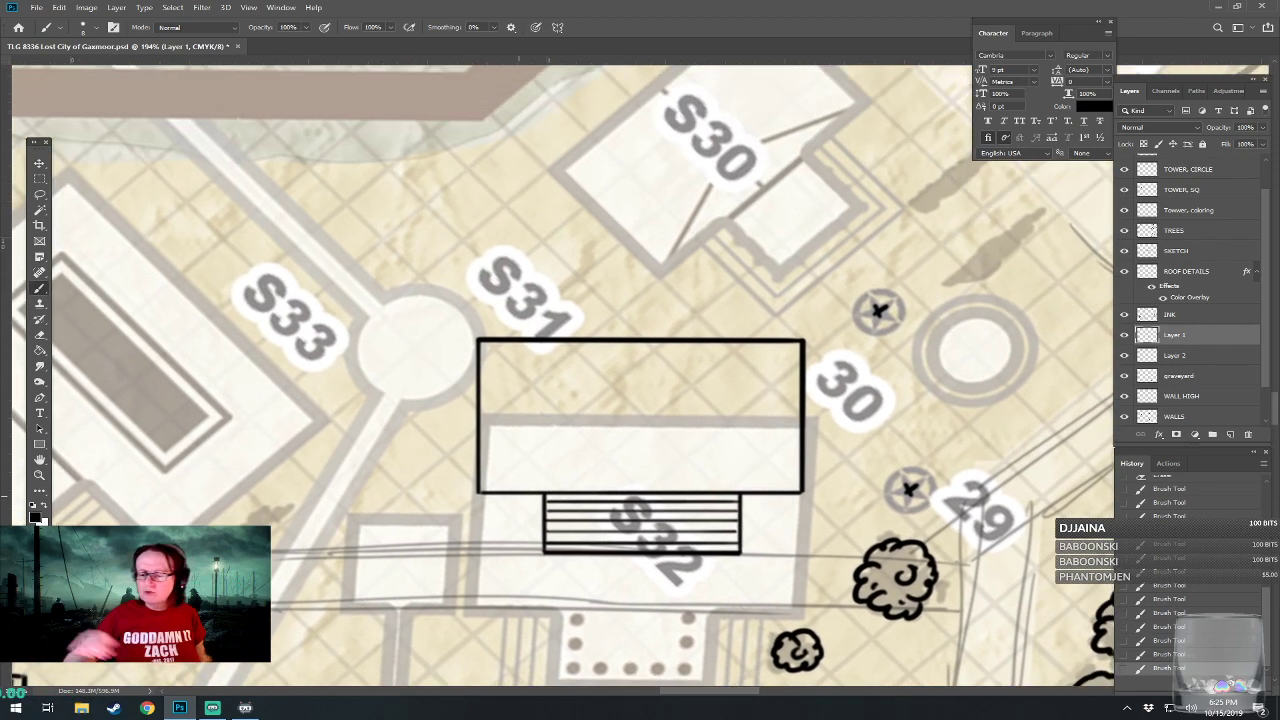
pyautogui.click(1182, 230)
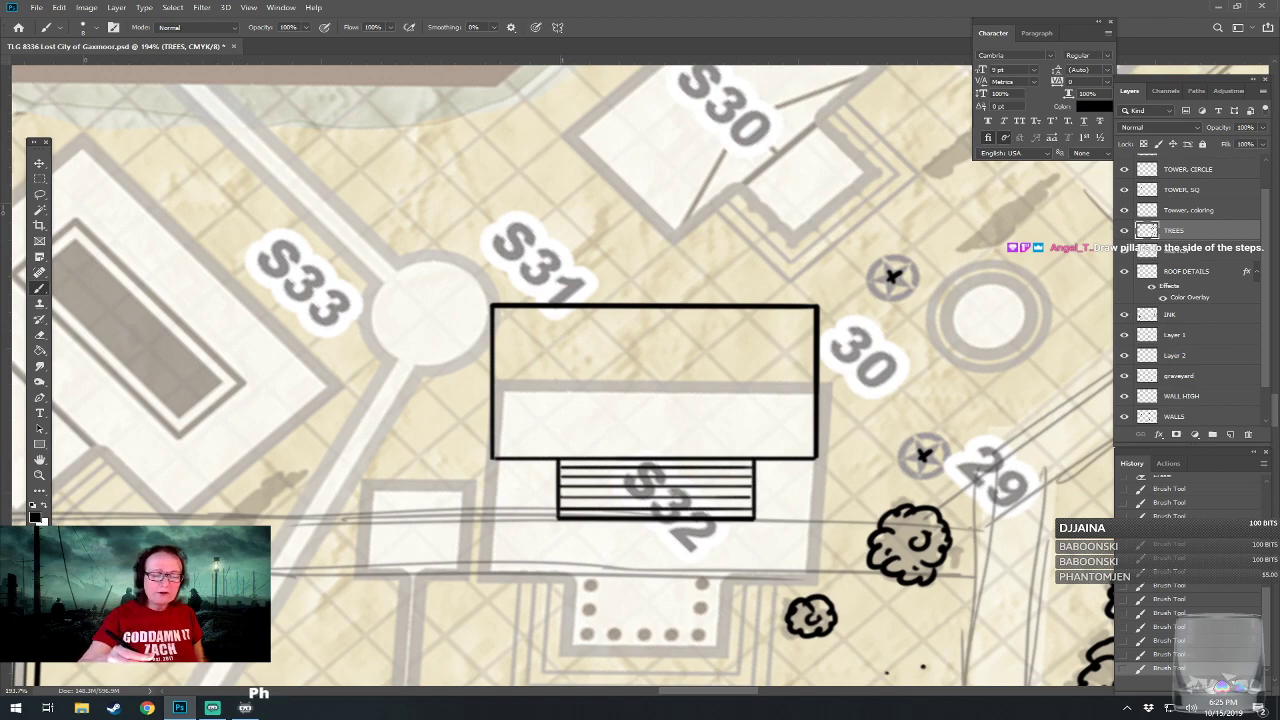
pyautogui.moveTo(505, 476)
pyautogui.mouseDown()
pyautogui.moveTo(499, 504)
pyautogui.moveTo(514, 510)
pyautogui.moveTo(540, 504)
pyautogui.moveTo(540, 478)
pyautogui.moveTo(508, 470)
pyautogui.moveTo(506, 510)
pyautogui.moveTo(531, 485)
pyautogui.mouseUp()
pyautogui.moveTo(778, 472)
pyautogui.mouseDown()
pyautogui.moveTo(766, 505)
pyautogui.moveTo(814, 502)
pyautogui.moveTo(806, 466)
pyautogui.moveTo(772, 468)
pyautogui.moveTo(786, 500)
pyautogui.moveTo(803, 486)
pyautogui.moveTo(797, 499)
pyautogui.mouseUp()
# Cross out the area between the large unlabelled building and the S36 amphitheater with an X, and revert both strokes.
pyautogui.scroll(-2, 797, 497)
pyautogui.scroll(-6, 797, 497)
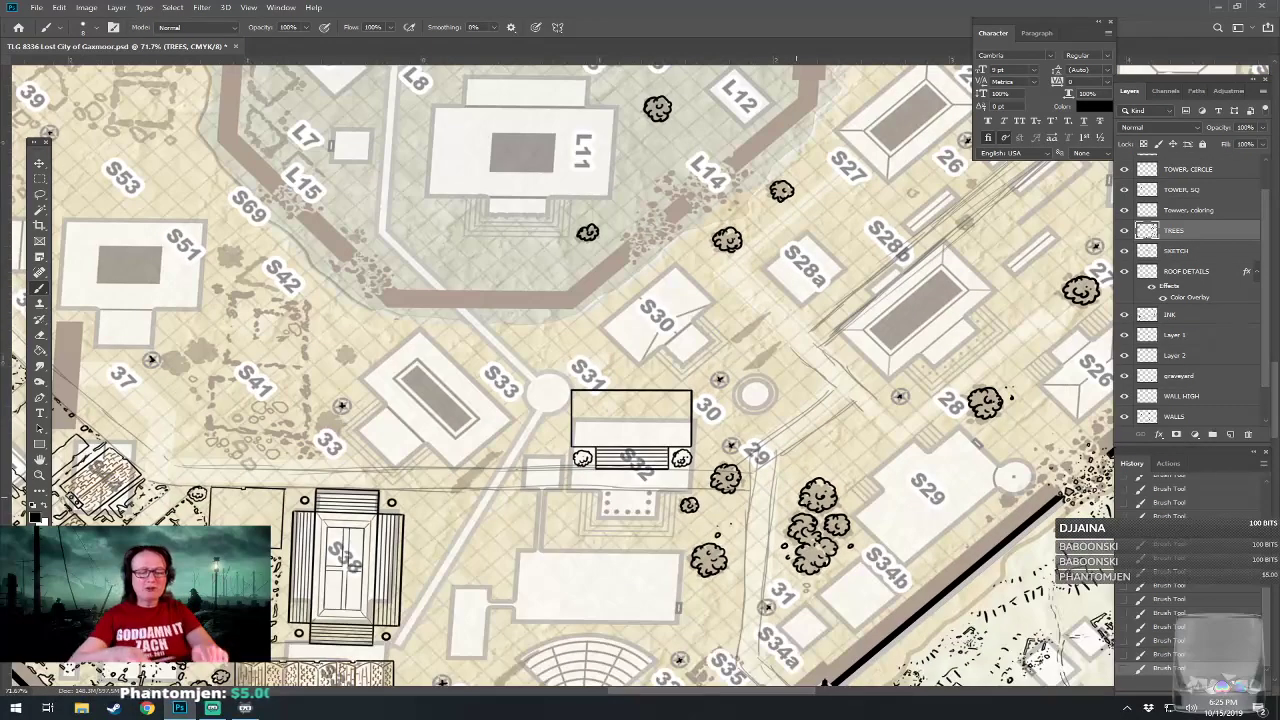
pyautogui.hscroll(-1, 797, 497)
pyautogui.moveTo(797, 497); pyautogui.dragTo(775, 485)
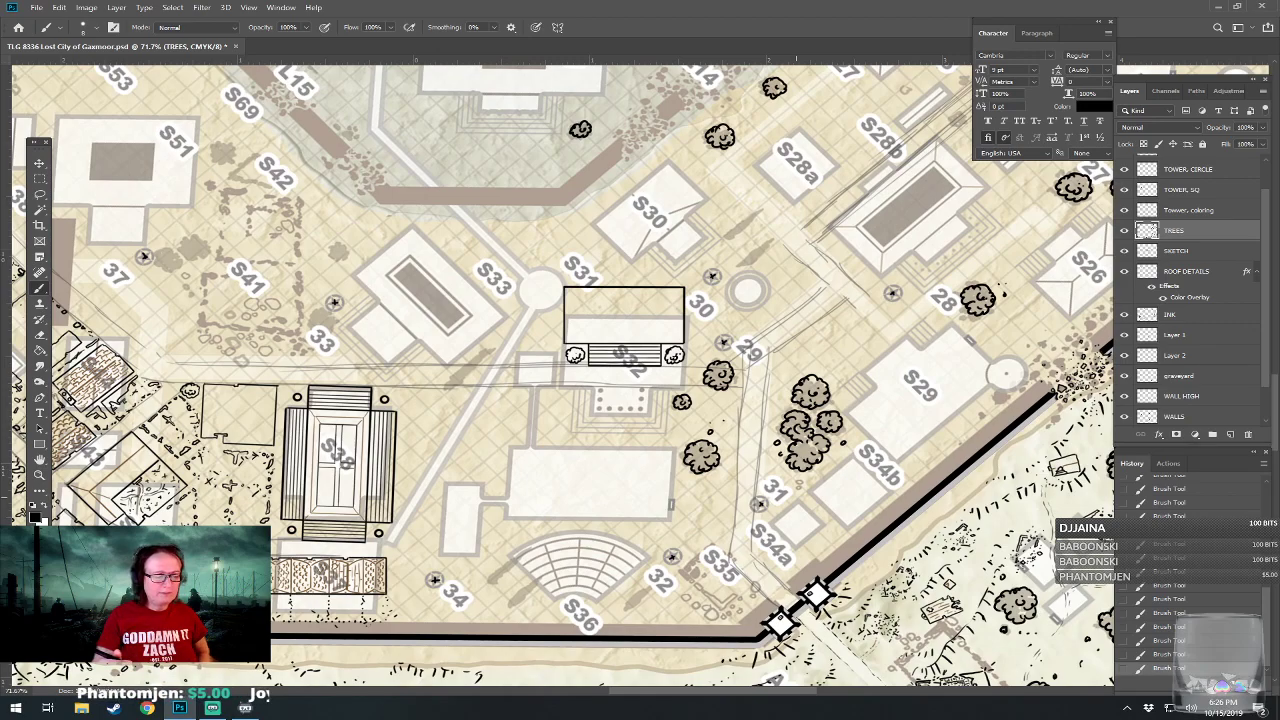
pyautogui.moveTo(508, 475); pyautogui.dragTo(591, 565)
pyautogui.moveTo(503, 566); pyautogui.dragTo(610, 474)
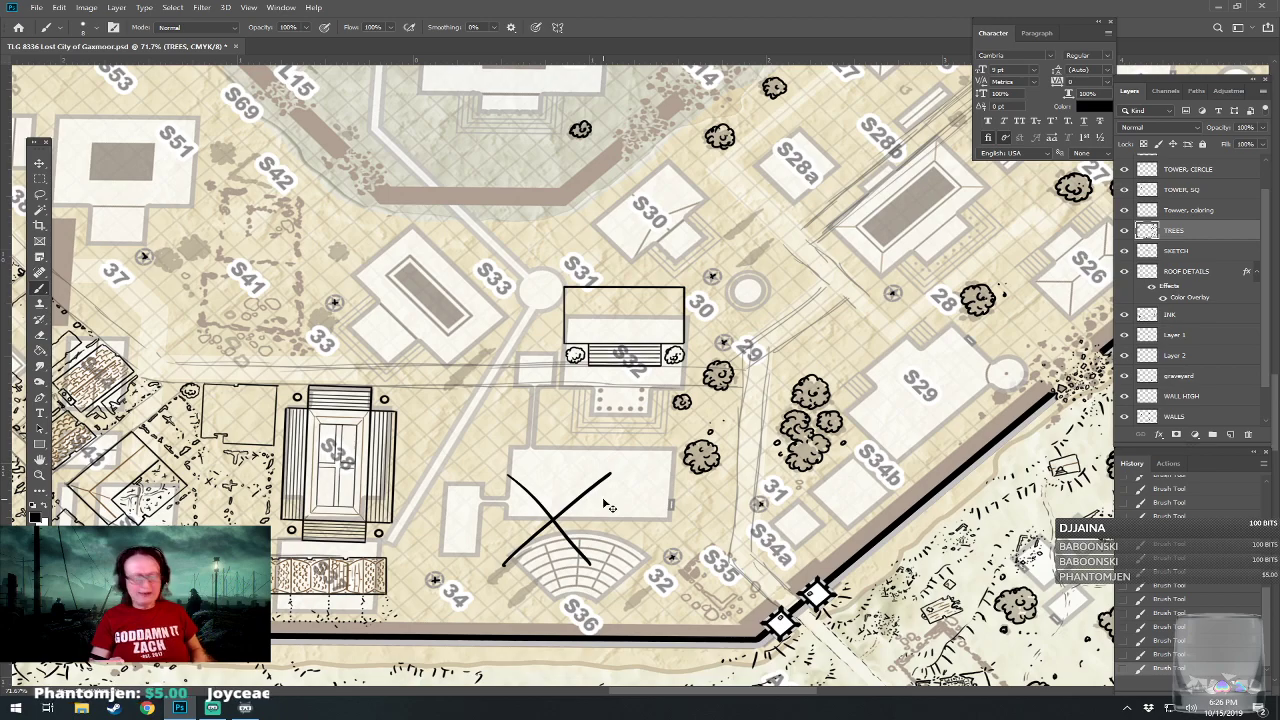
pyautogui.hotkey('ctrl', 'z')
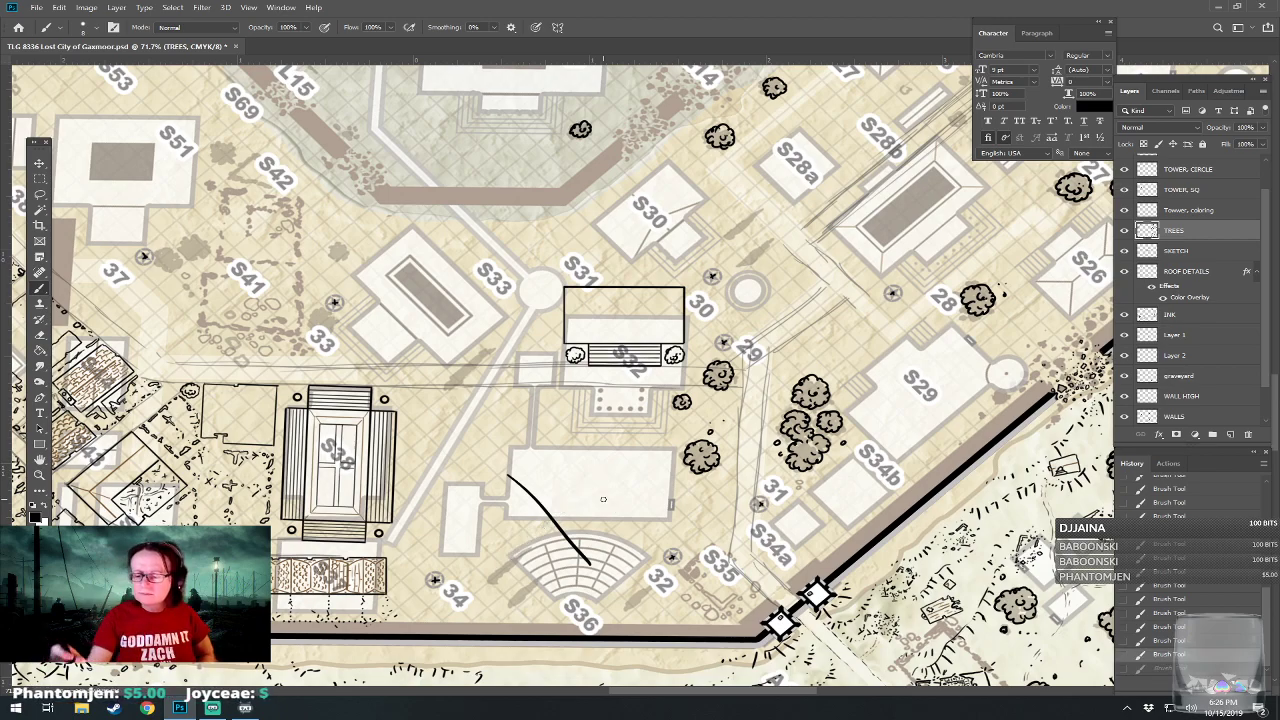
pyautogui.click(1168, 640)
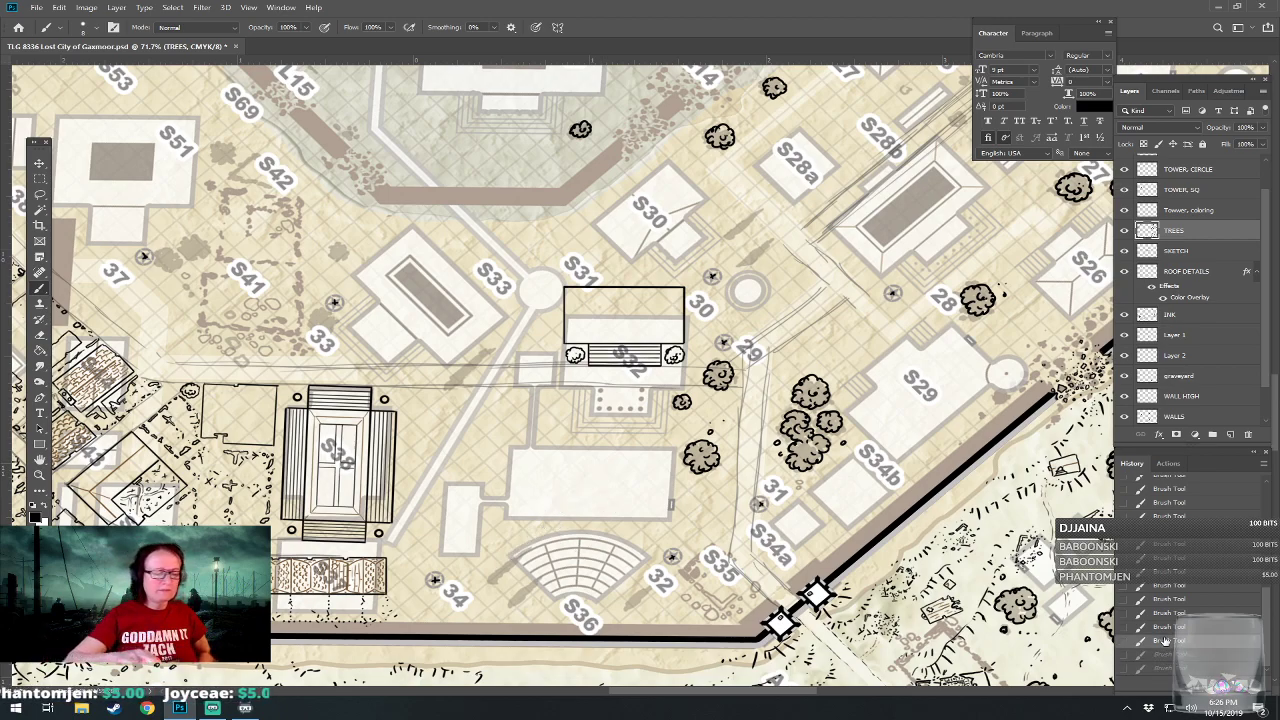
# Save the map with the new S32 building, steps and bushes.
pyautogui.scroll(4, 603, 523)
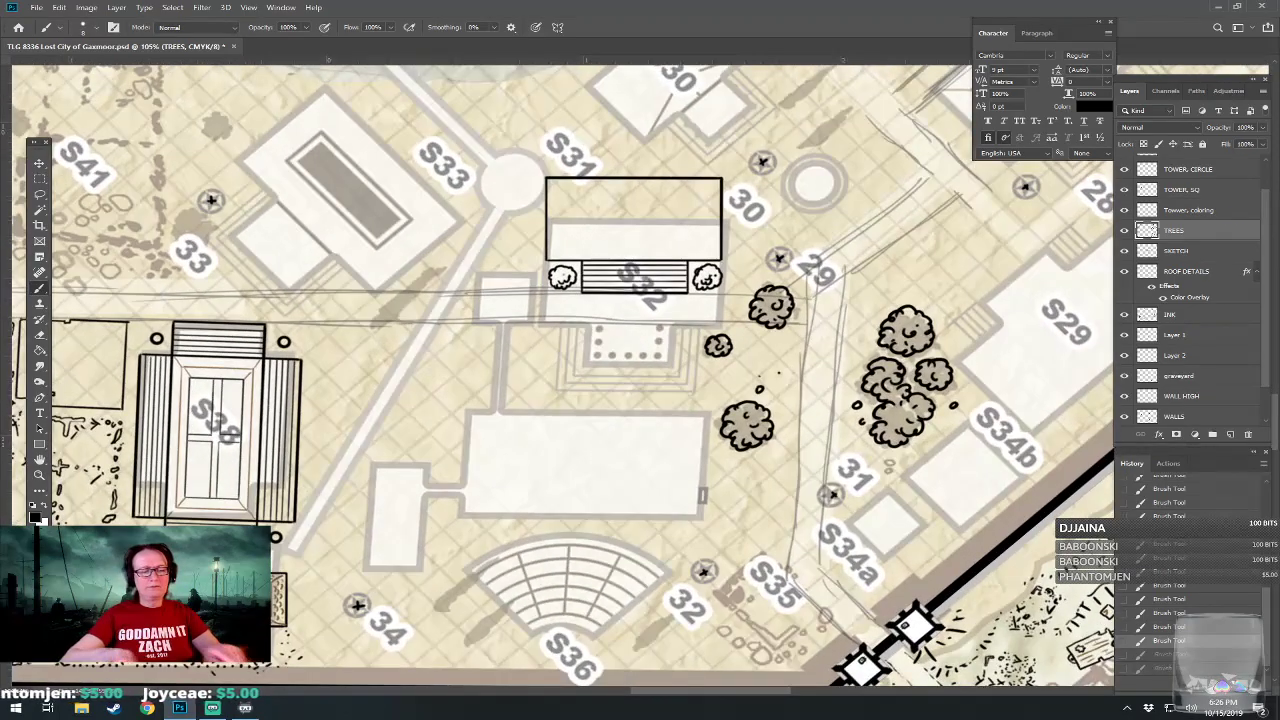
pyautogui.scroll(3, 563, 377)
pyautogui.scroll(3, 520, 340)
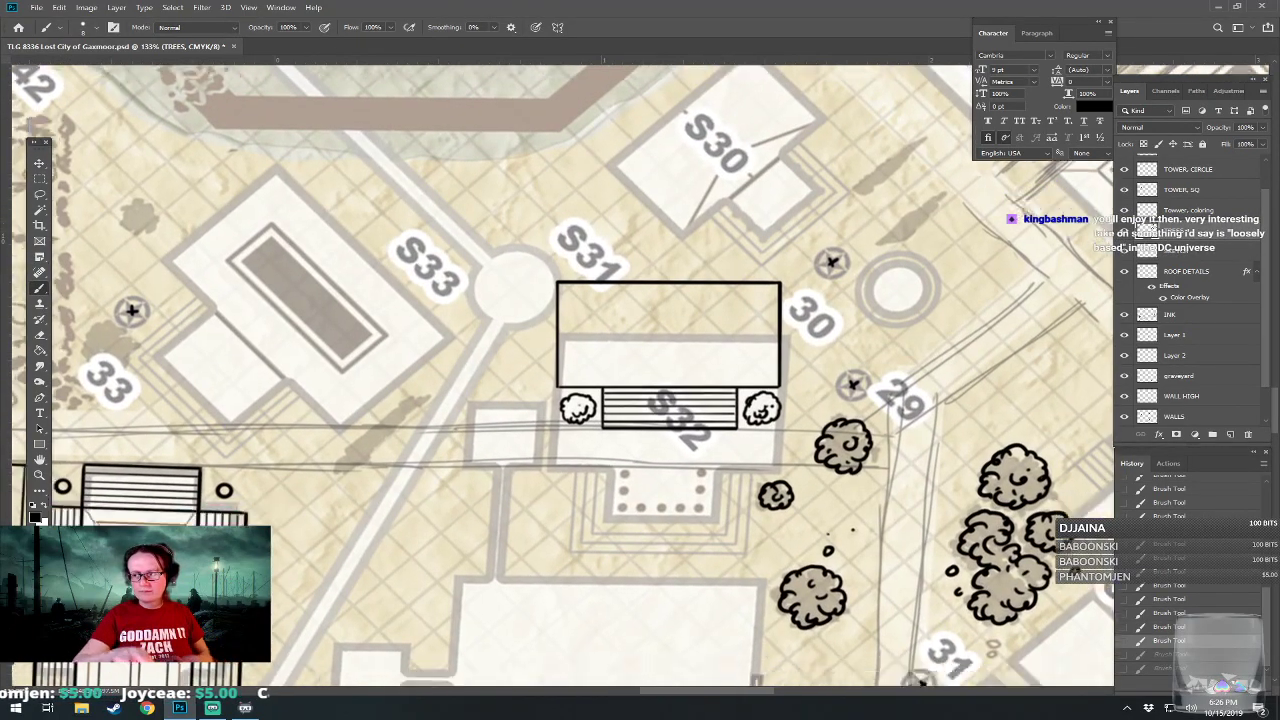
pyautogui.moveTo(828, 534); pyautogui.dragTo(843, 455)
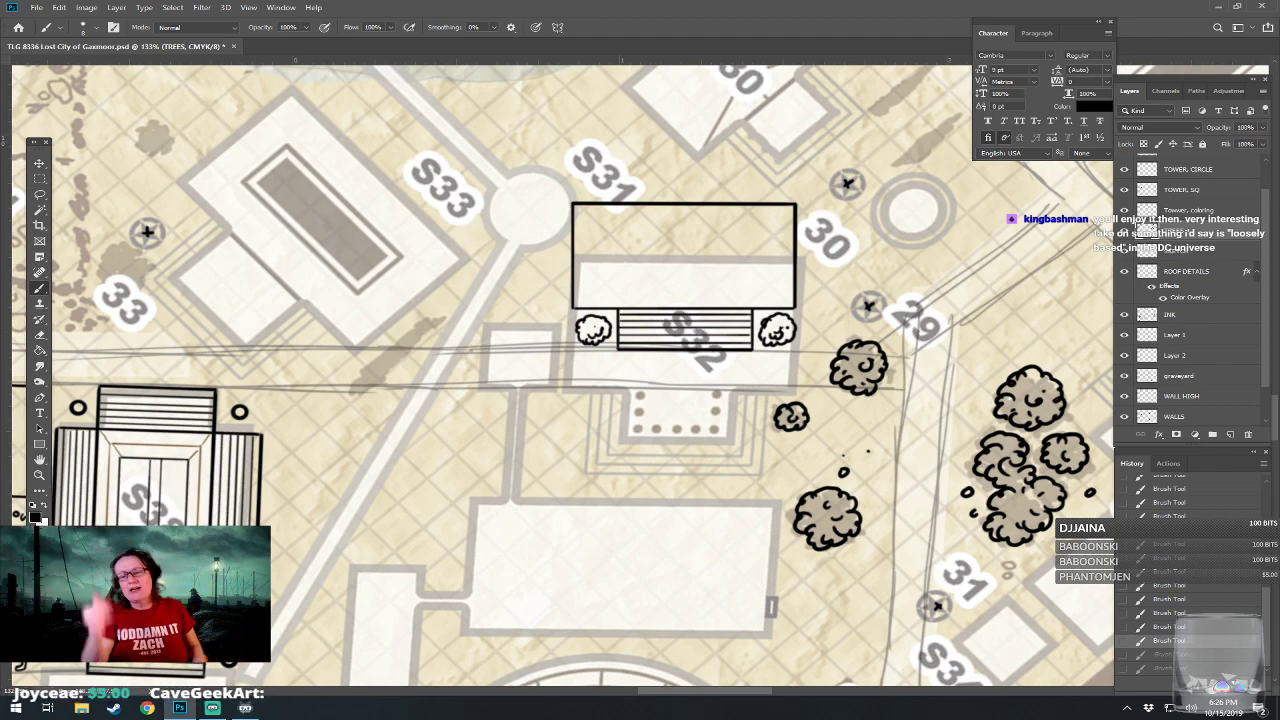
pyautogui.hotkey('ctrl', 's')
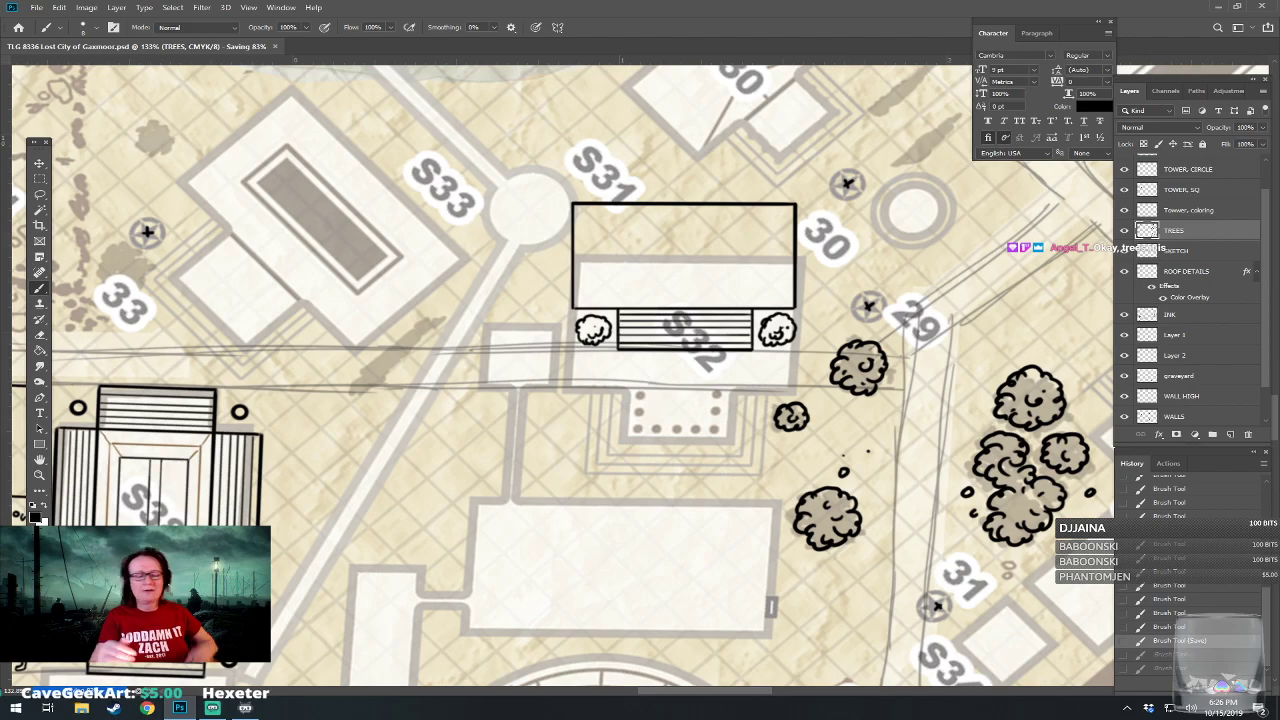
pyautogui.scroll(2, 599, 354)
pyautogui.scroll(-3, 580, 400)
pyautogui.scroll(1, 640, 420)
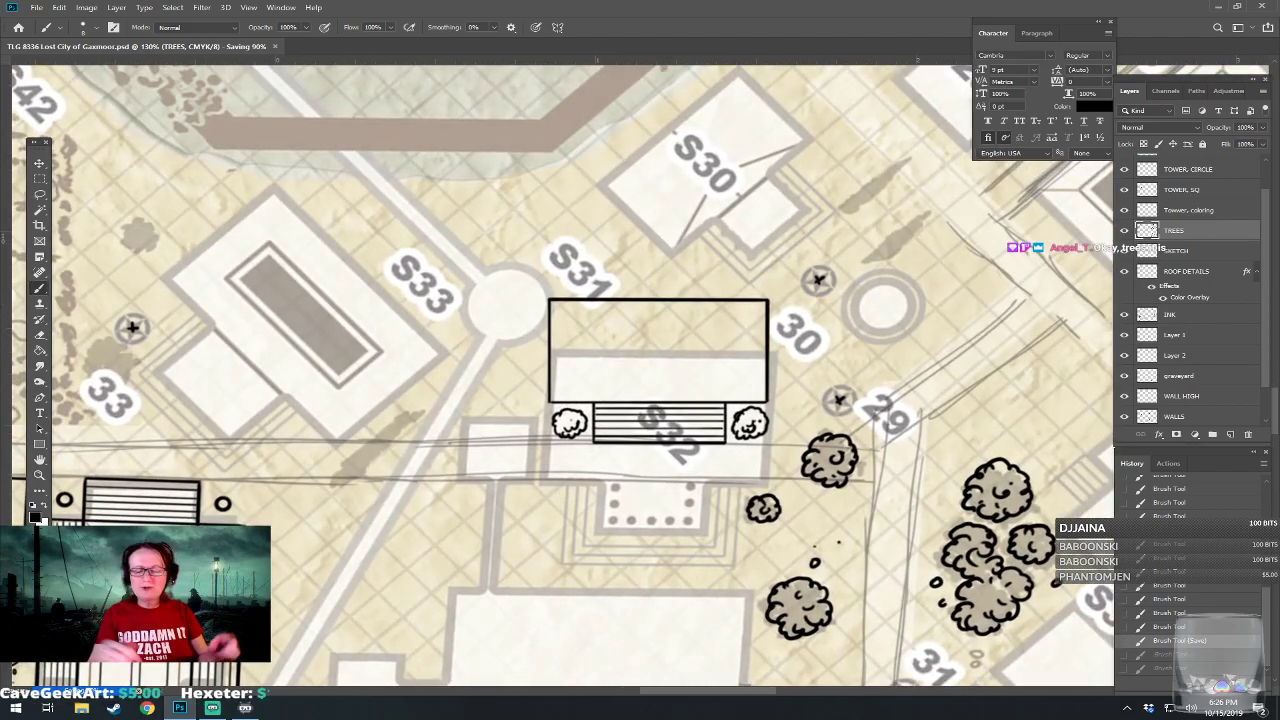
pyautogui.scroll(4, 680, 440)
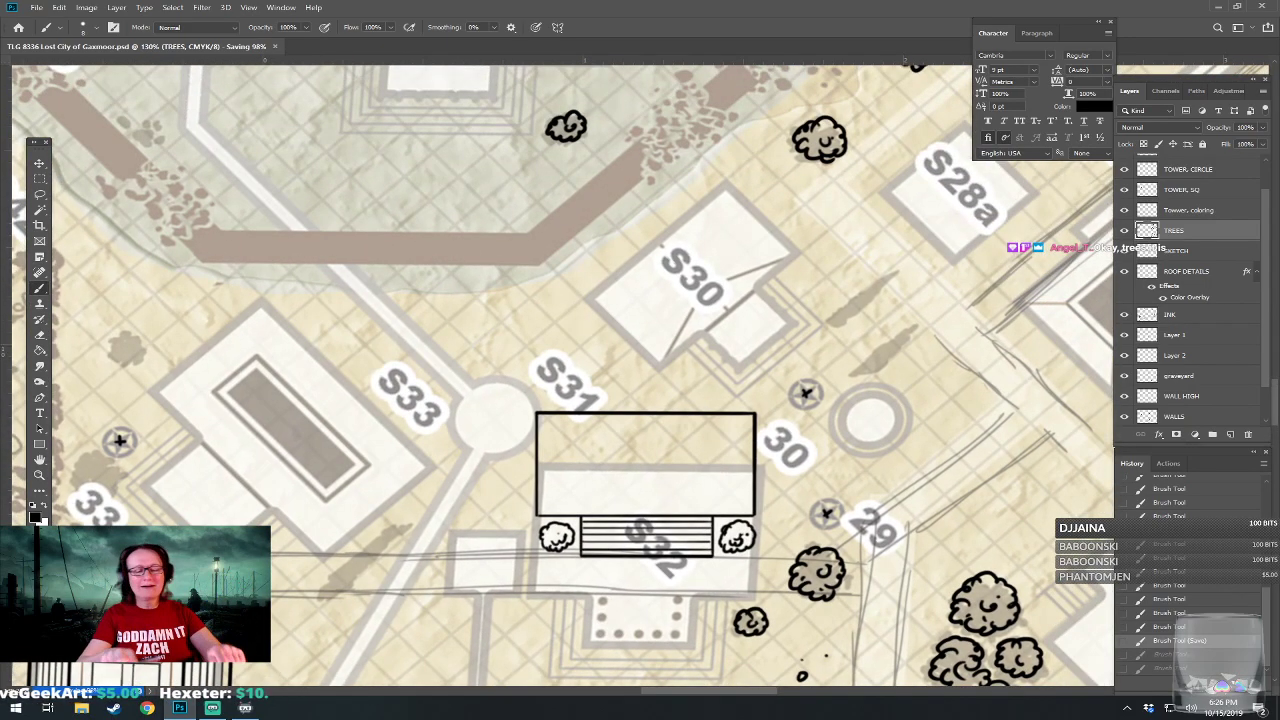
pyautogui.scroll(1, 630, 400)
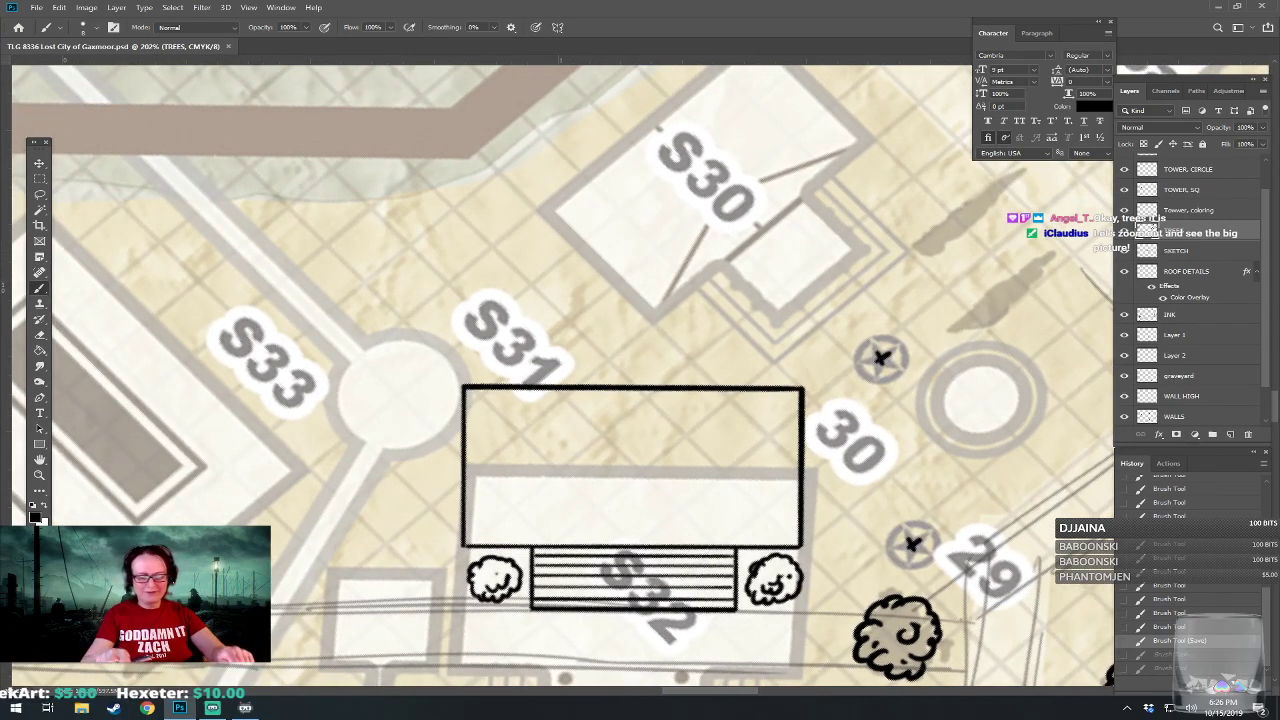
# Hide the TRACE layer to view only the inked linework across the whole map.
pyautogui.scroll(1, 490, 500)
pyautogui.scroll(-6, 630, 470)
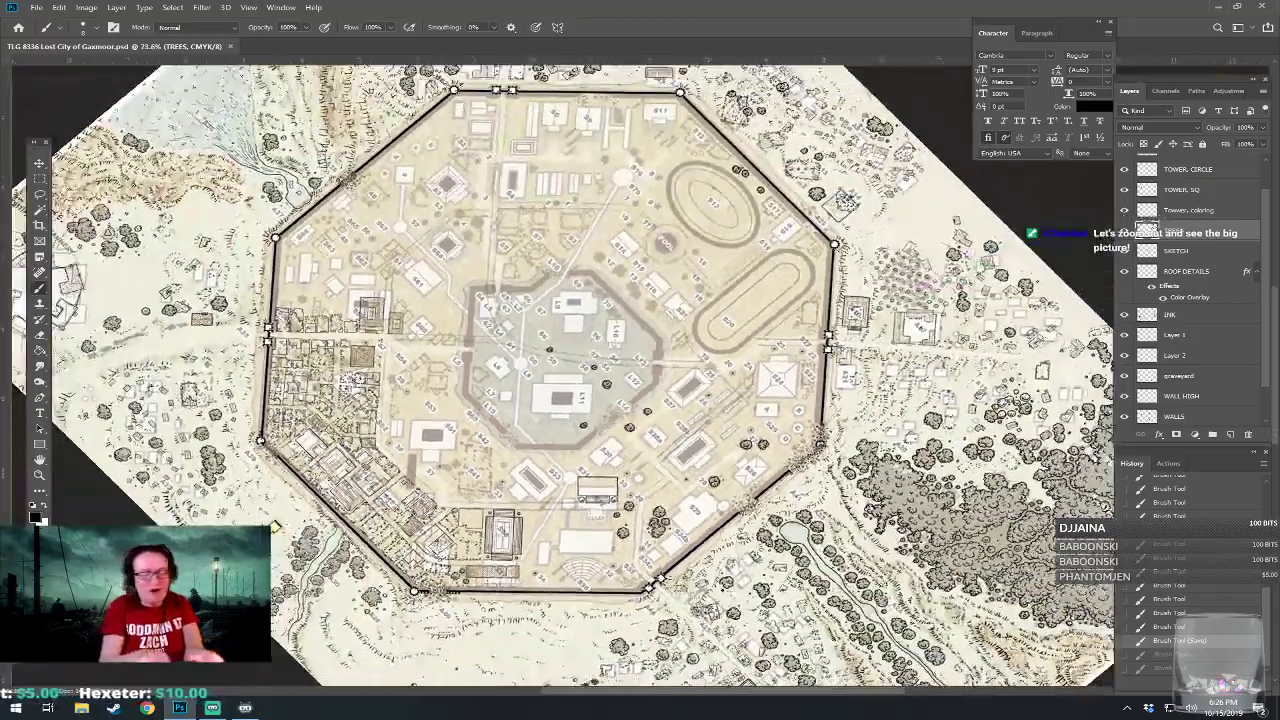
pyautogui.moveTo(712, 203); pyautogui.dragTo(538, 145)
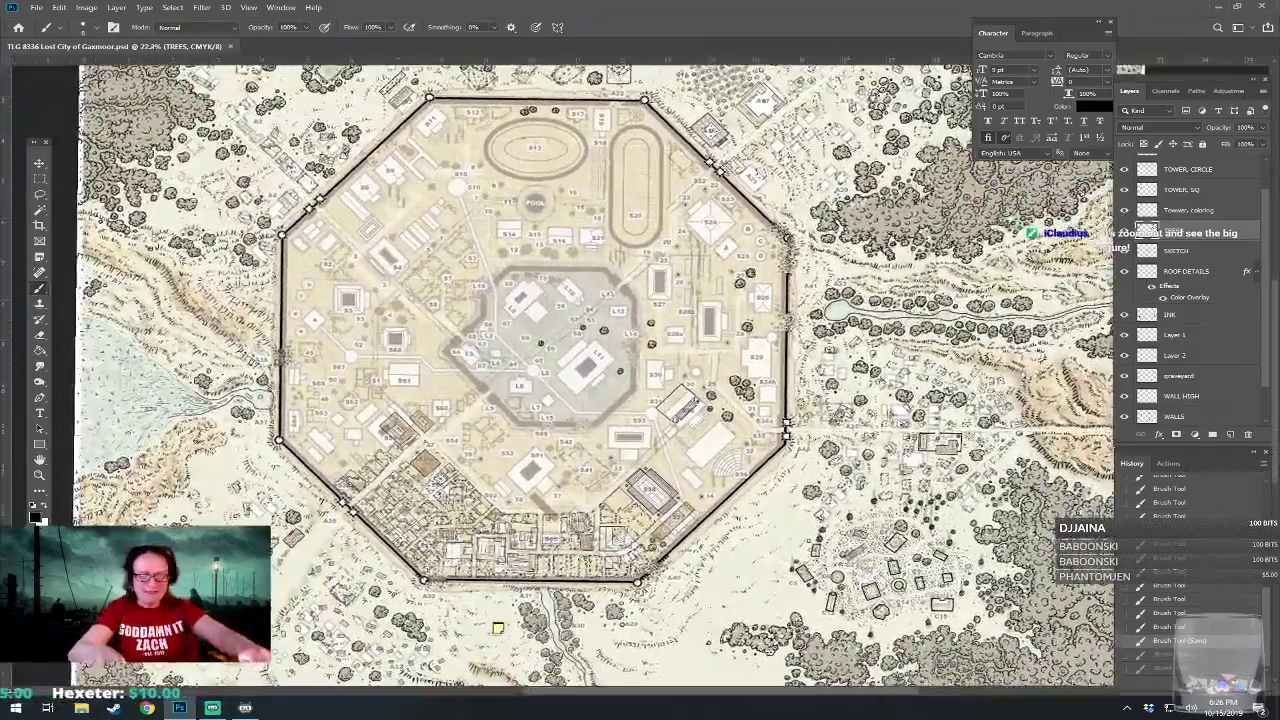
pyautogui.scroll(-1, 520, 500)
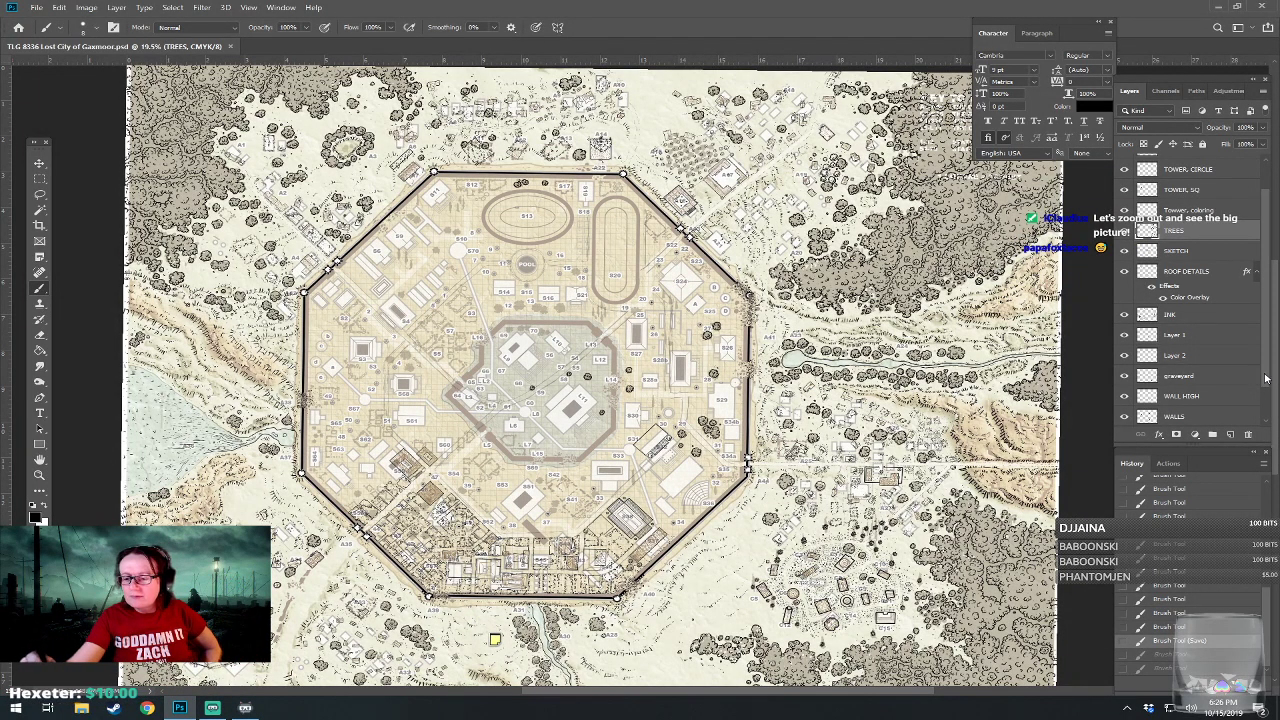
pyautogui.scroll(-2, 1266, 382)
pyautogui.click(1124, 397)
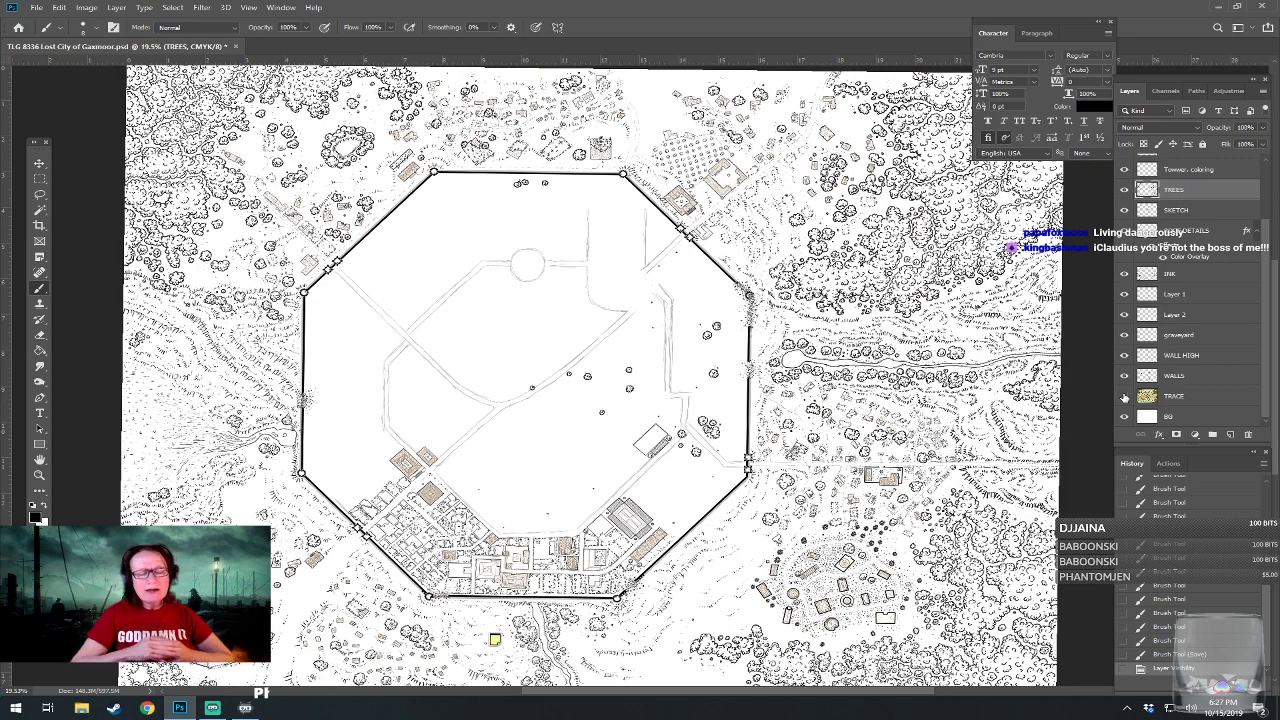
# Examine the inked southern city district and the tannery compound outside the southwest wall.
pyautogui.scroll(3, 628, 634)
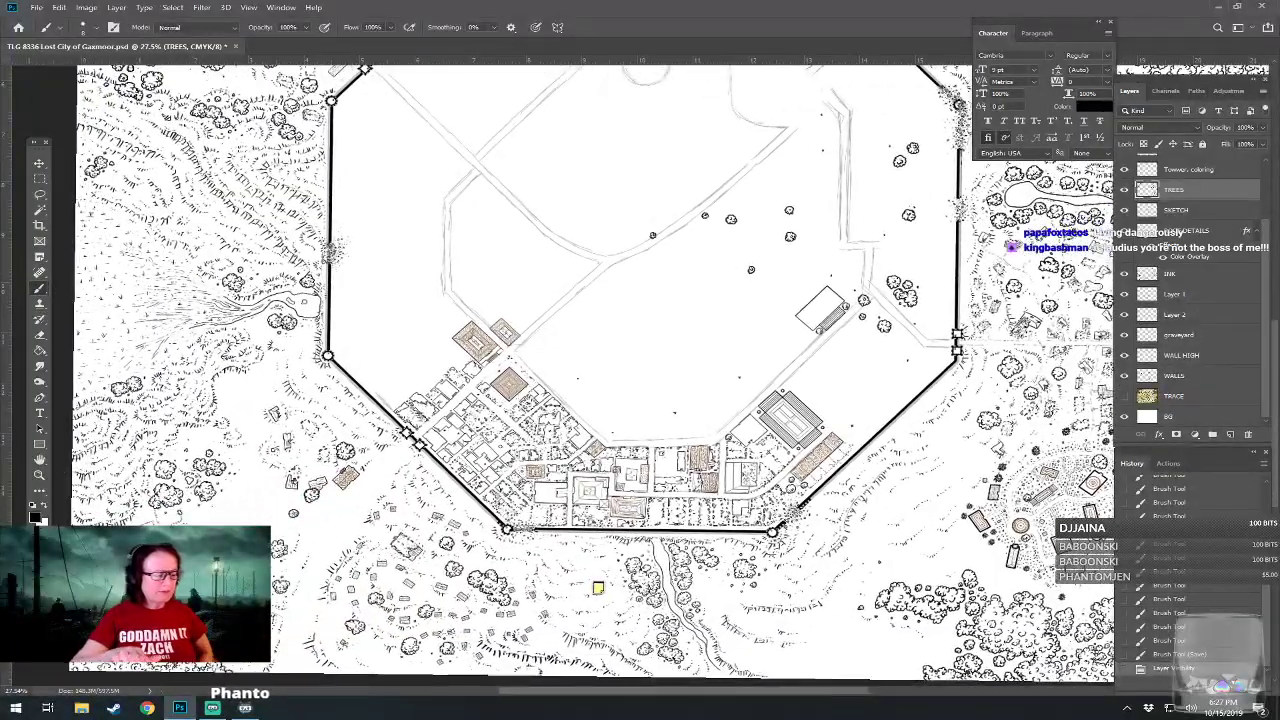
pyautogui.moveTo(560, 400); pyautogui.dragTo(697, 374)
pyautogui.moveTo(332, 579); pyautogui.dragTo(360, 579)
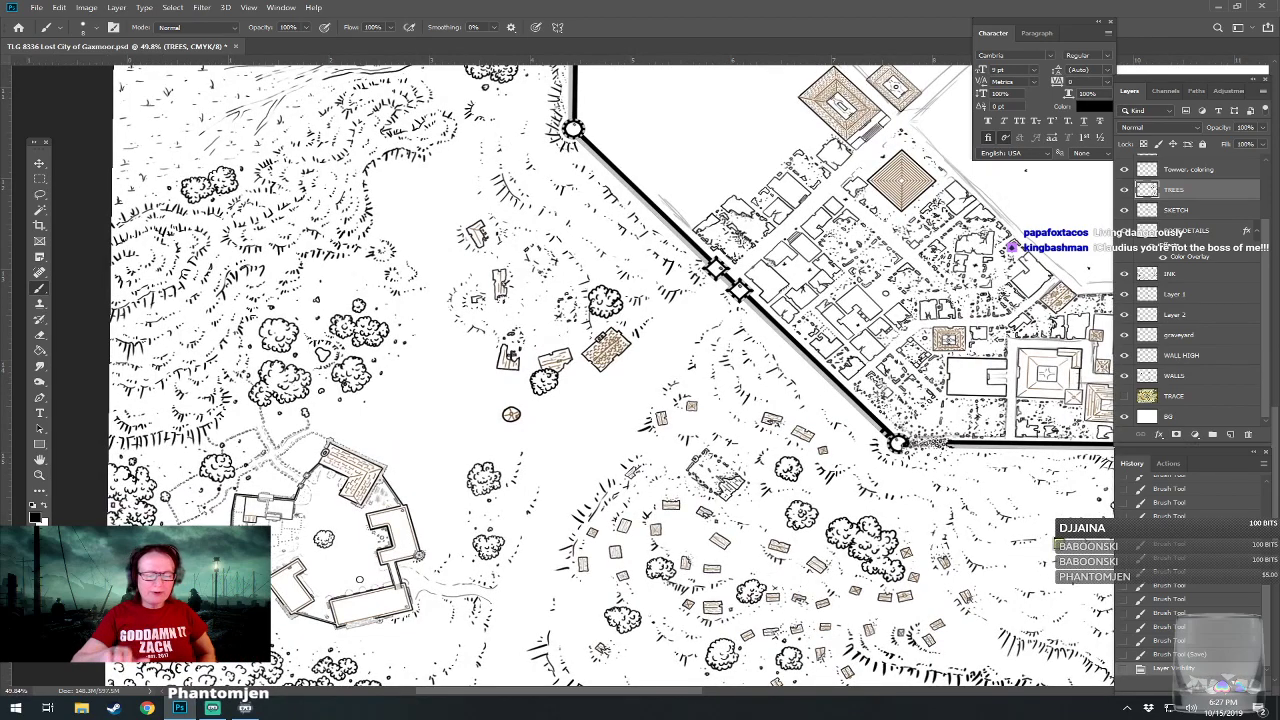
pyautogui.moveTo(1057, 545); pyautogui.dragTo(483, 679)
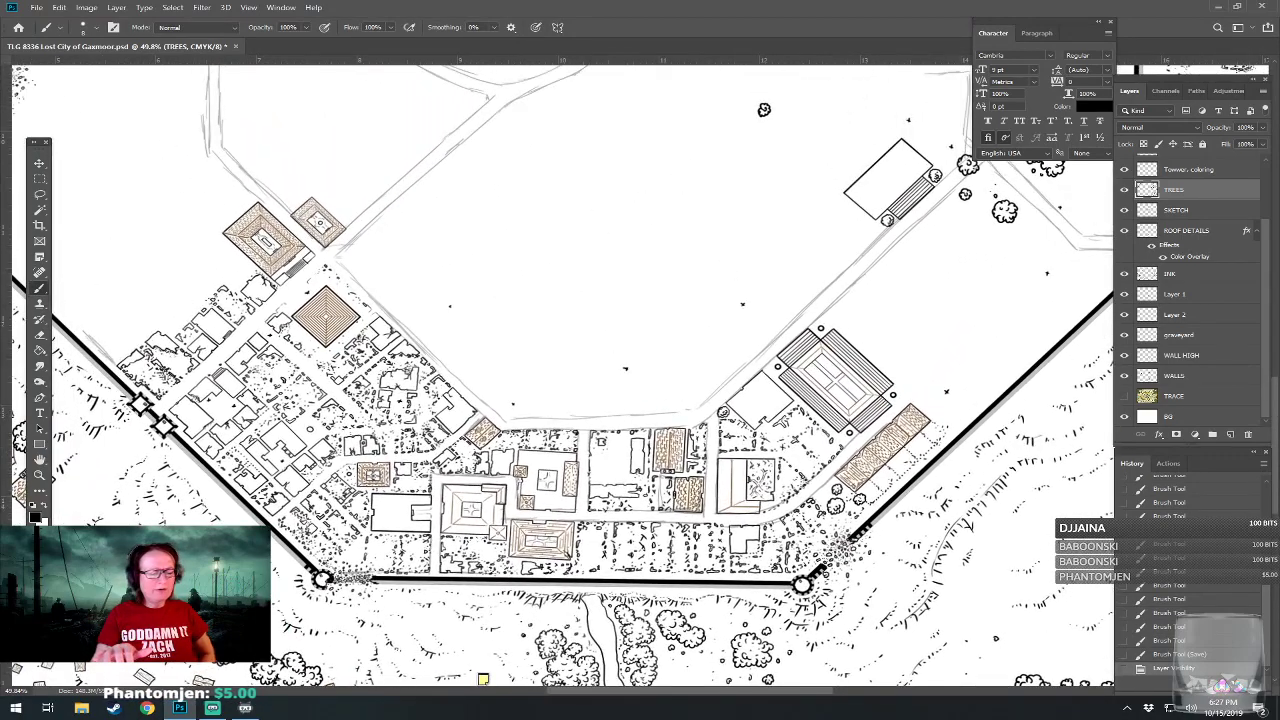
pyautogui.moveTo(483, 679); pyautogui.dragTo(393, 681)
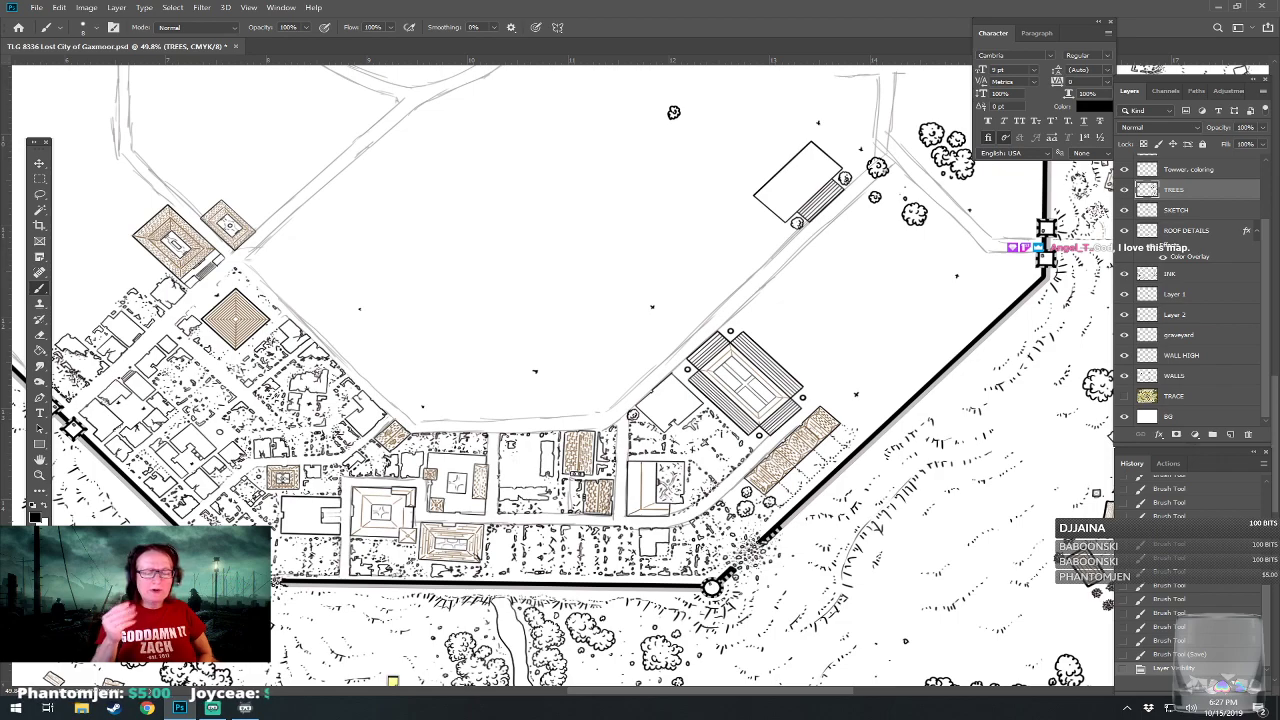
pyautogui.moveTo(393, 681); pyautogui.dragTo(309, 679)
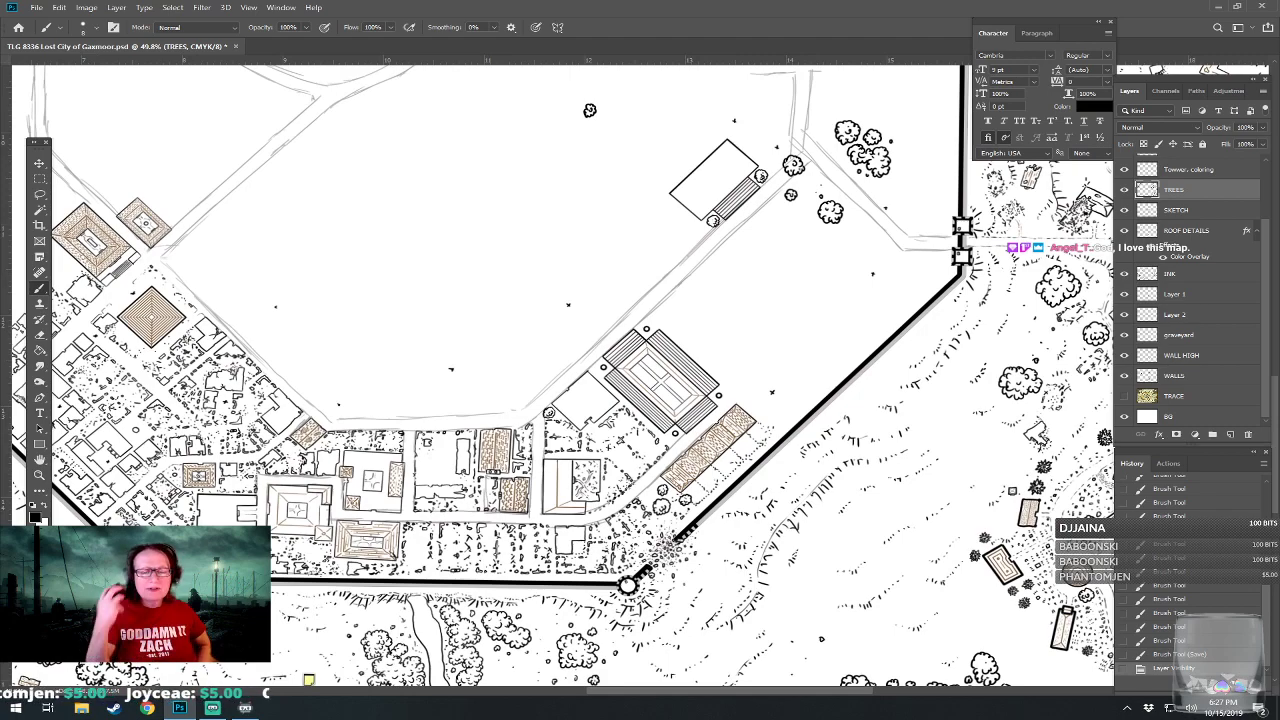
pyautogui.moveTo(309, 679); pyautogui.dragTo(226, 564)
# Examine the inked settlements, orchard and forests outside the eastern, northeastern and northwestern walls.
pyautogui.moveTo(542, 398); pyautogui.dragTo(164, 386)
pyautogui.moveTo(640, 250); pyautogui.dragTo(502, 570)
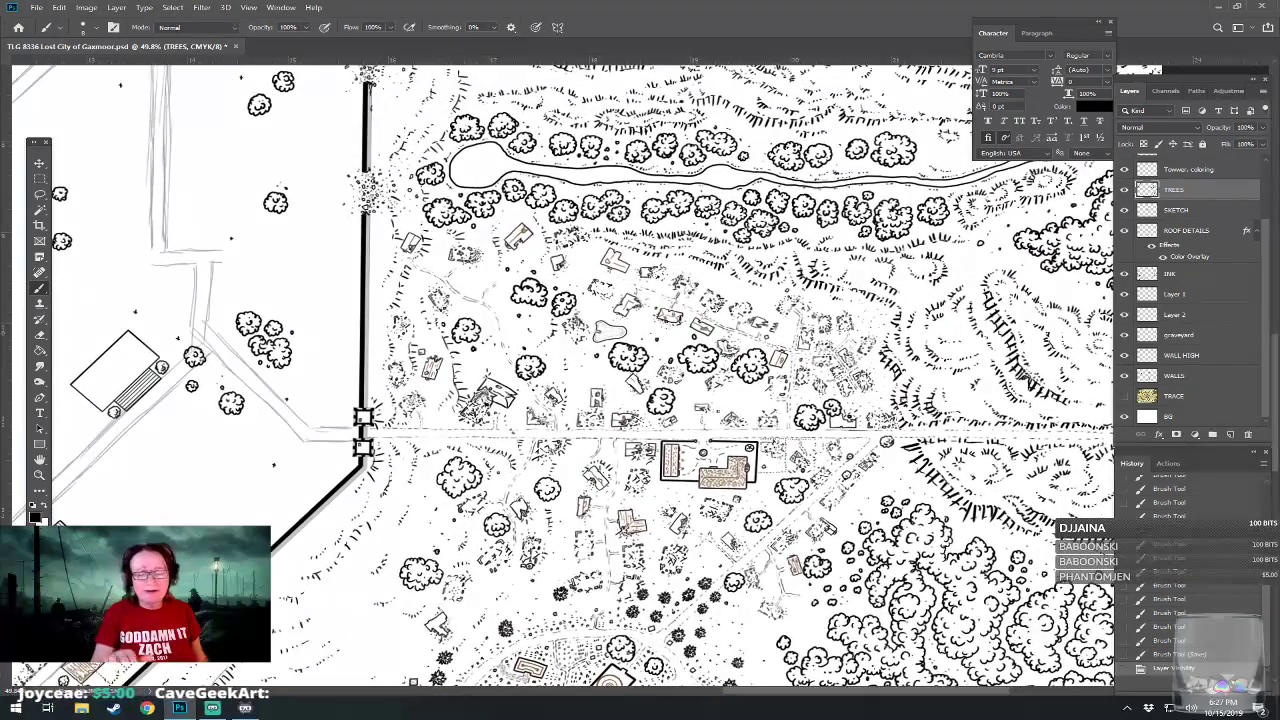
pyautogui.moveTo(560, 300); pyautogui.dragTo(500, 464)
pyautogui.moveTo(450, 190); pyautogui.dragTo(655, 638)
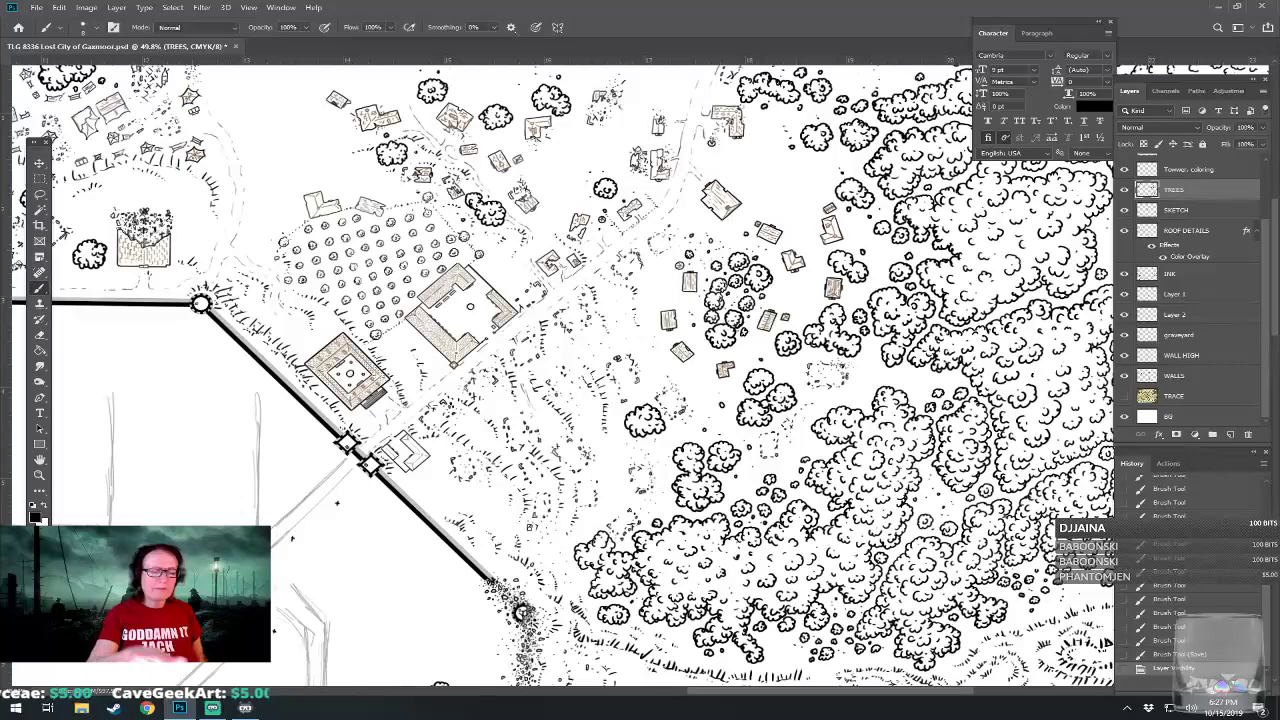
pyautogui.moveTo(500, 350); pyautogui.dragTo(586, 510)
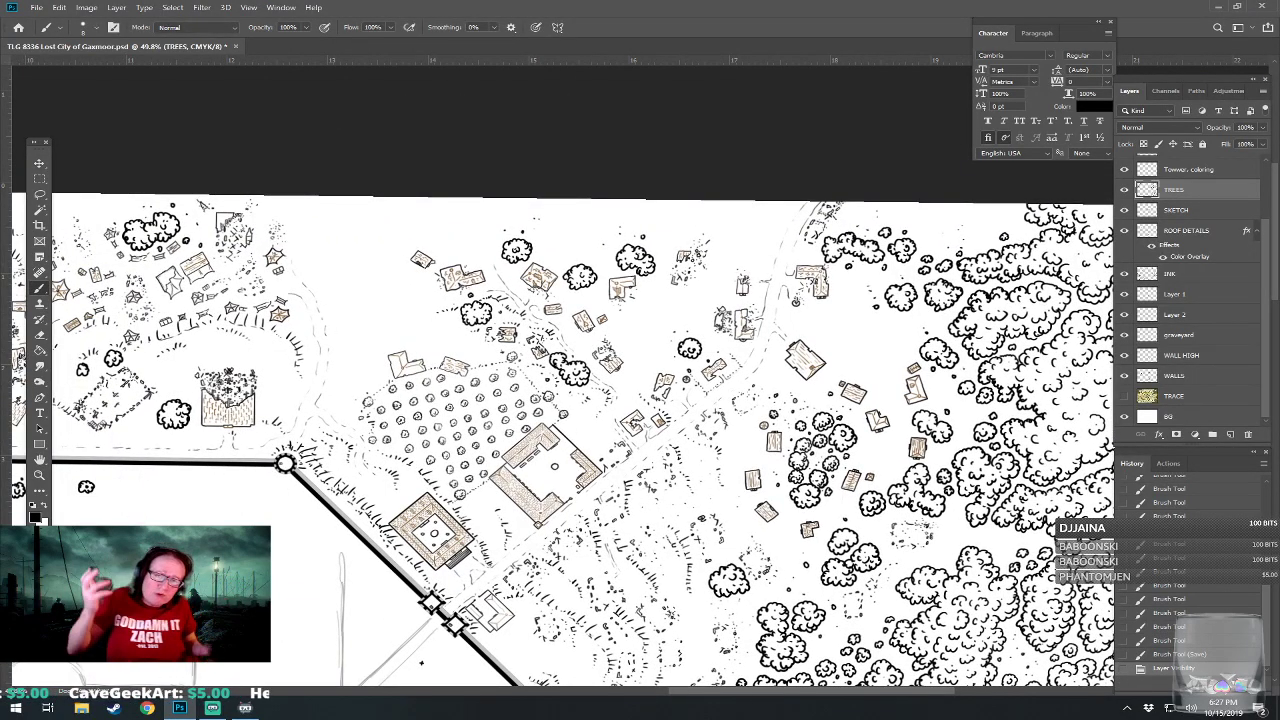
pyautogui.moveTo(422, 663); pyautogui.dragTo(960, 719)
pyautogui.moveTo(600, 450); pyautogui.dragTo(1067, 201)
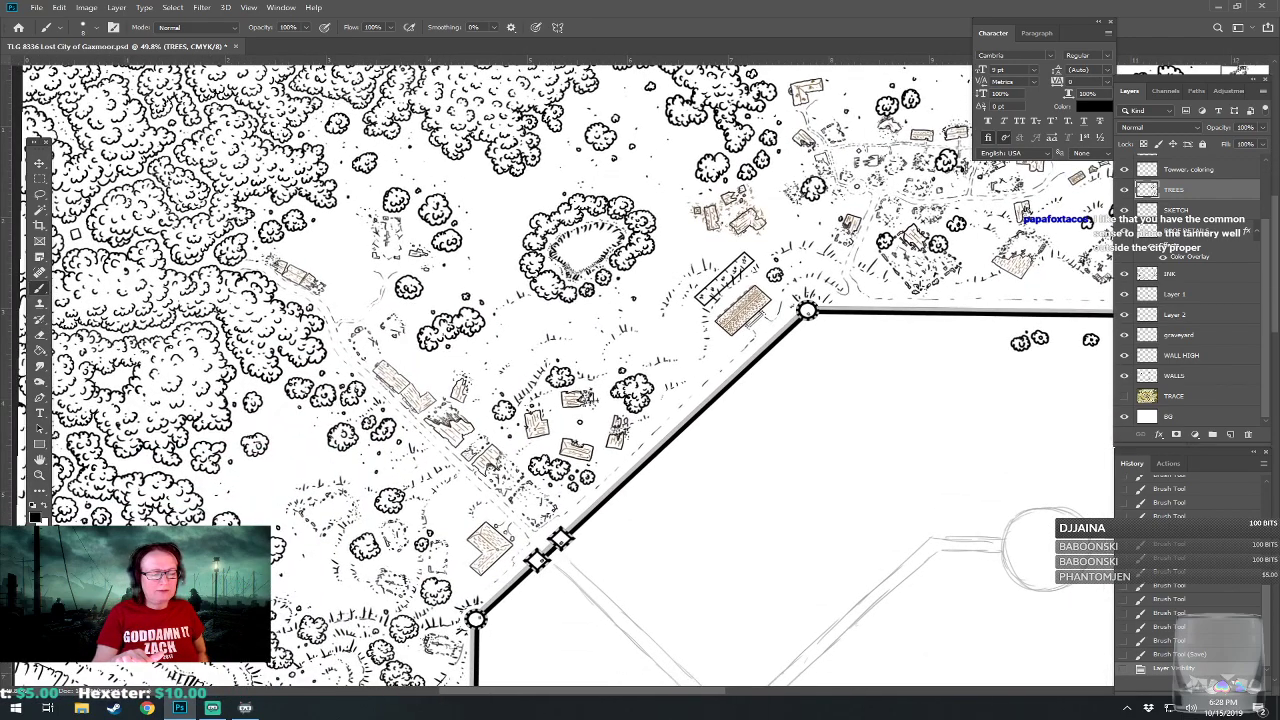
pyautogui.moveTo(311, 282); pyautogui.dragTo(675, 418)
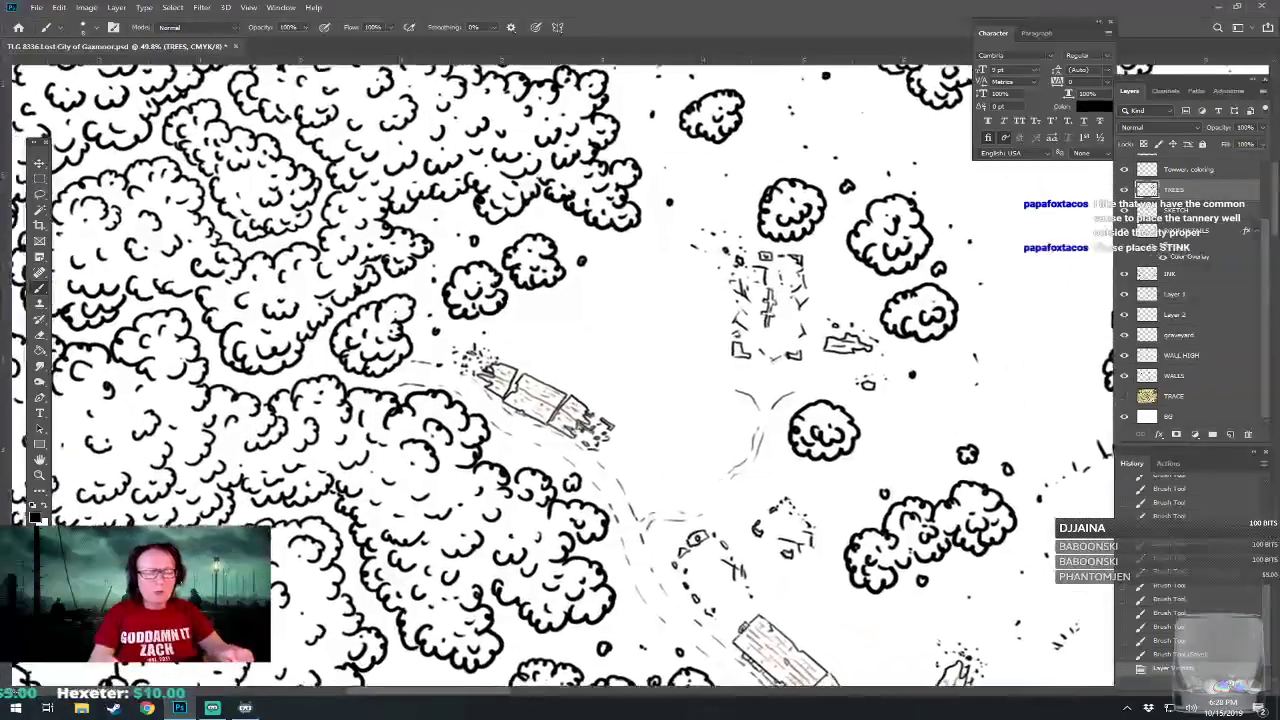
pyautogui.scroll(-10, 456, 431)
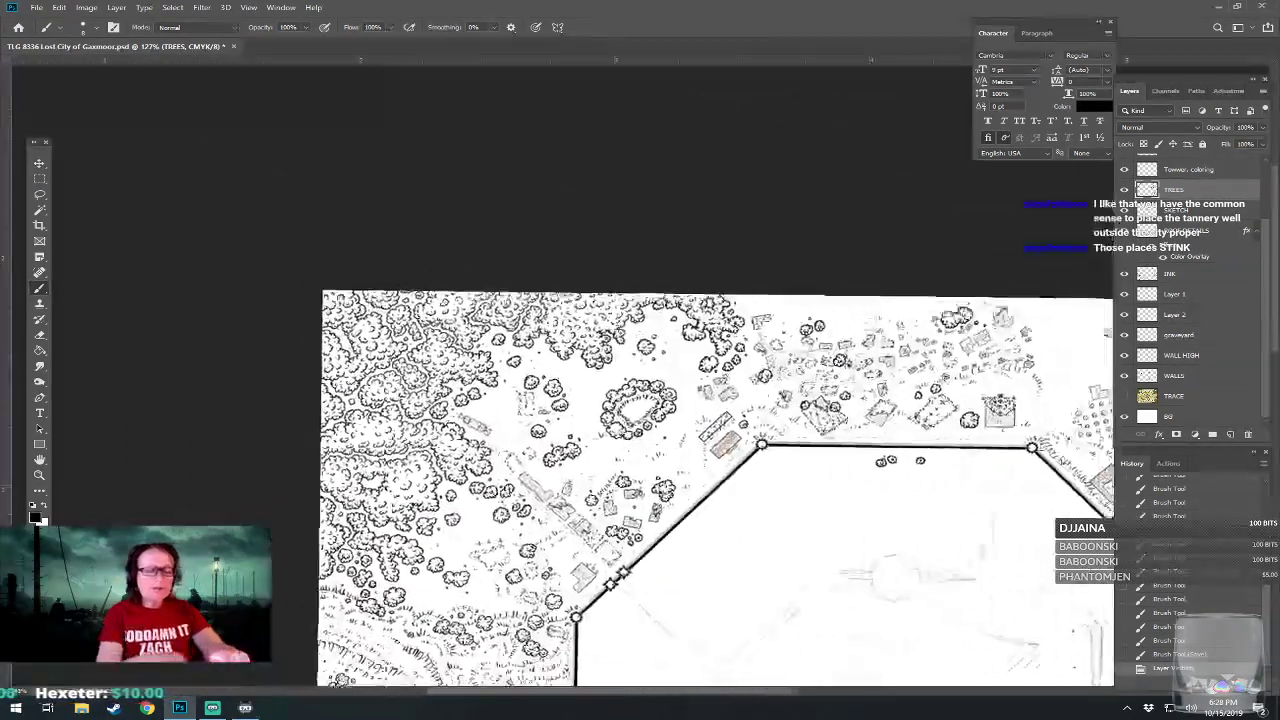
# Examine the inked water outlet at the western wall, the southern district and the southwestern outskirts.
pyautogui.moveTo(740, 600); pyautogui.dragTo(496, 166)
pyautogui.moveTo(671, 491); pyautogui.dragTo(639, 399)
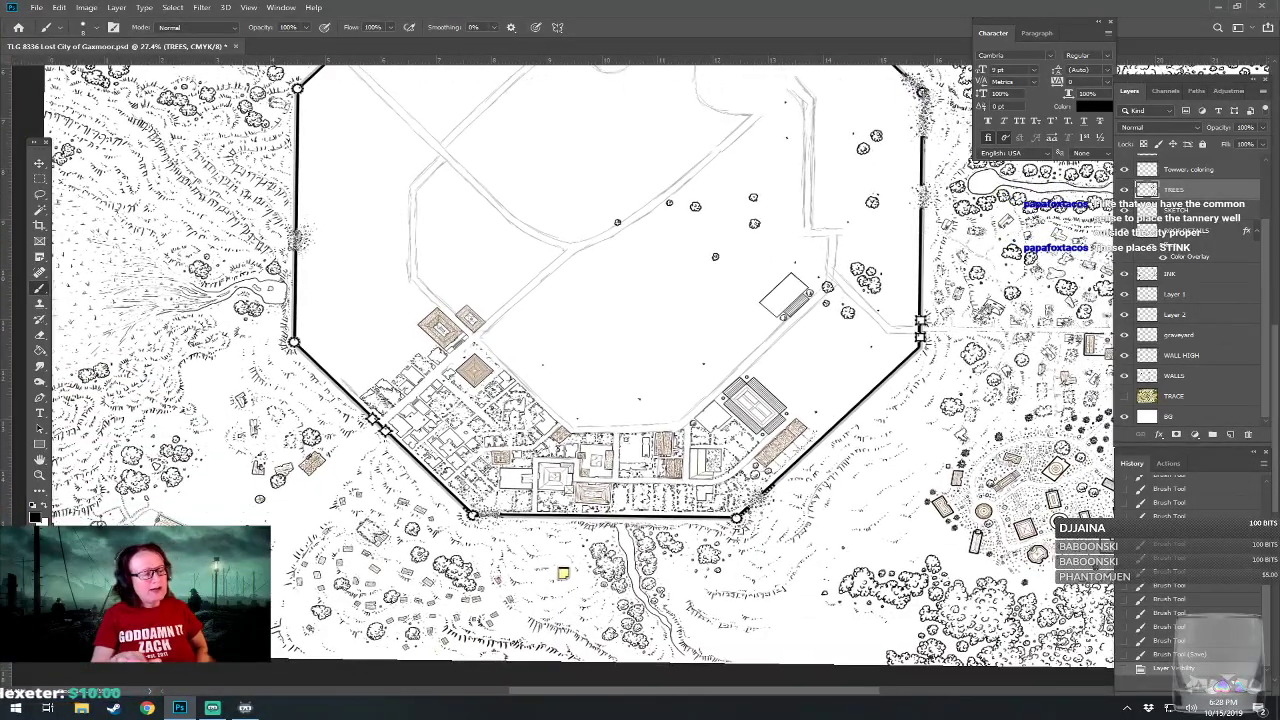
pyautogui.moveTo(330, 310); pyautogui.dragTo(610, 430)
pyautogui.scroll(6, 350, 418)
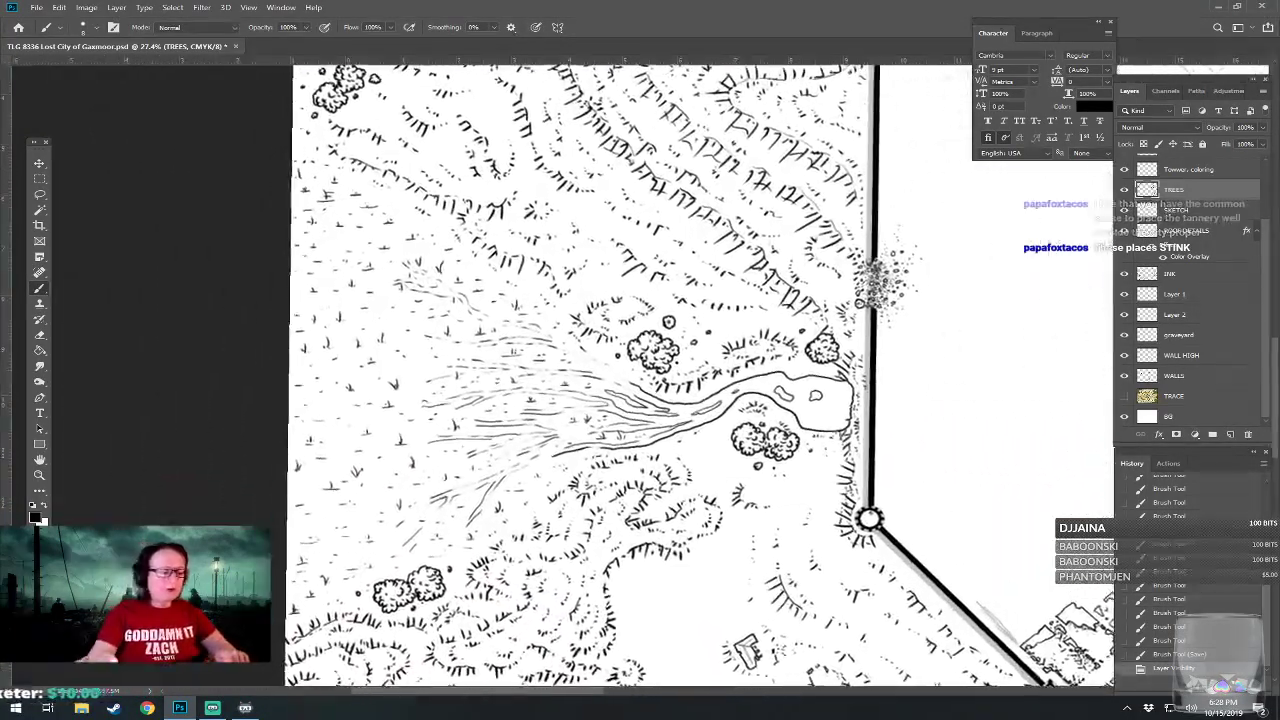
pyautogui.scroll(-8, 443, 541)
pyautogui.moveTo(704, 532); pyautogui.dragTo(474, 398)
pyautogui.scroll(4, 538, 504)
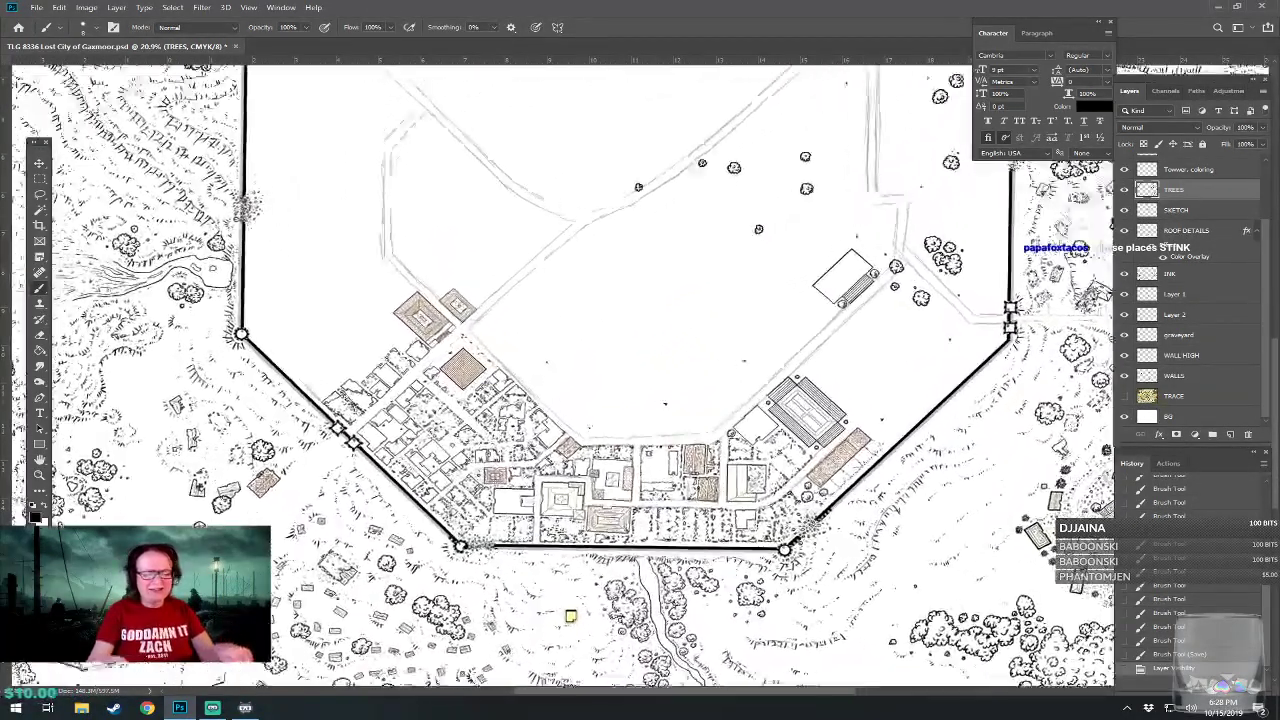
pyautogui.moveTo(538, 504); pyautogui.dragTo(506, 567)
pyautogui.scroll(-3, 356, 467)
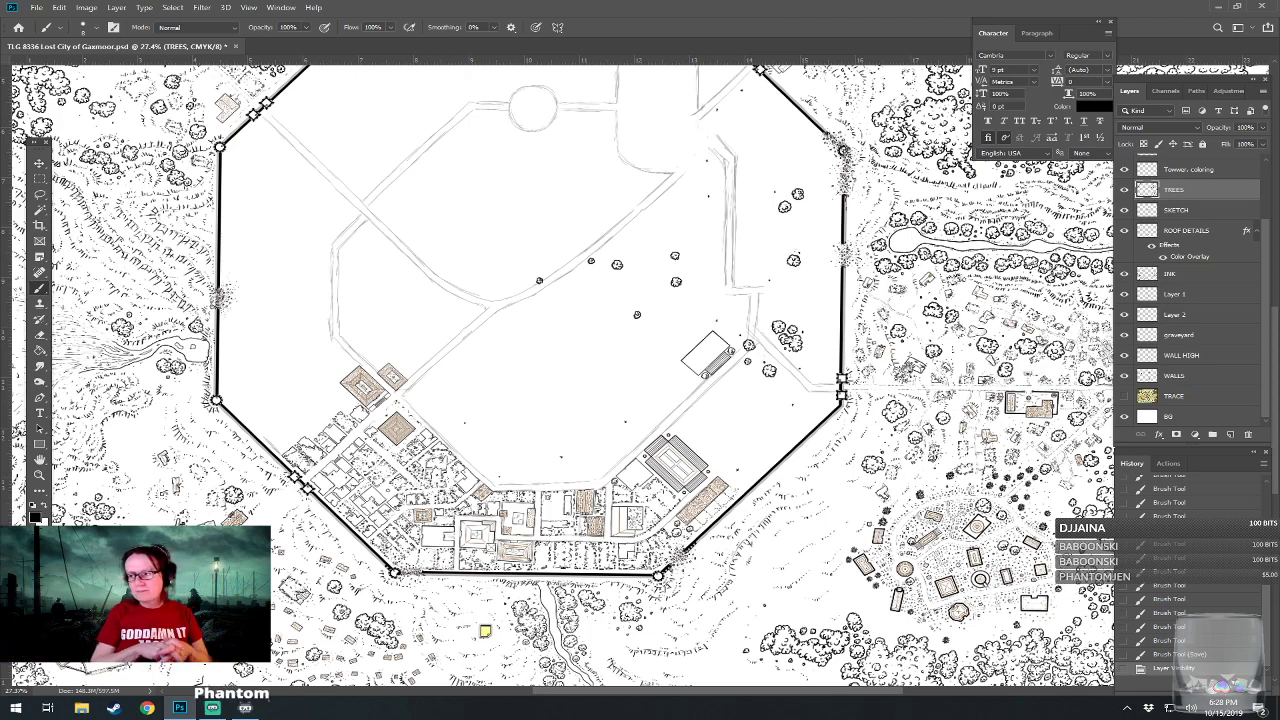
pyautogui.moveTo(450, 400); pyautogui.dragTo(724, 311)
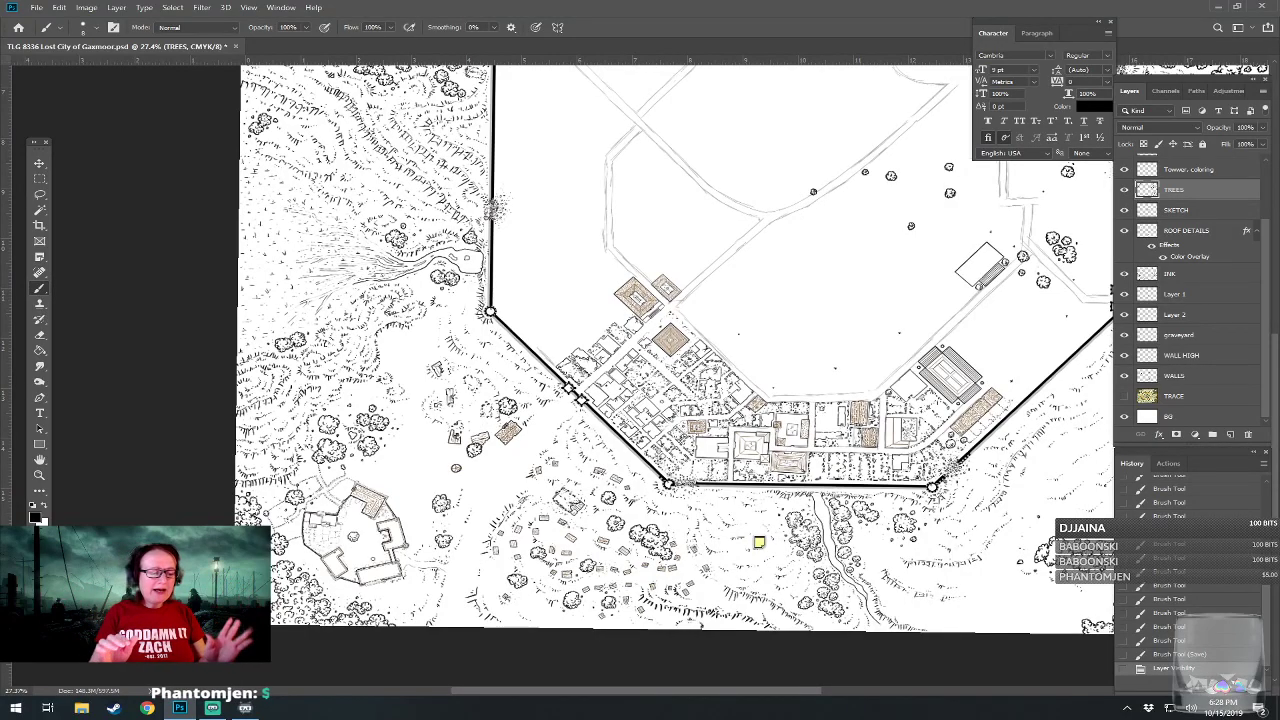
pyautogui.scroll(2, 345, 603)
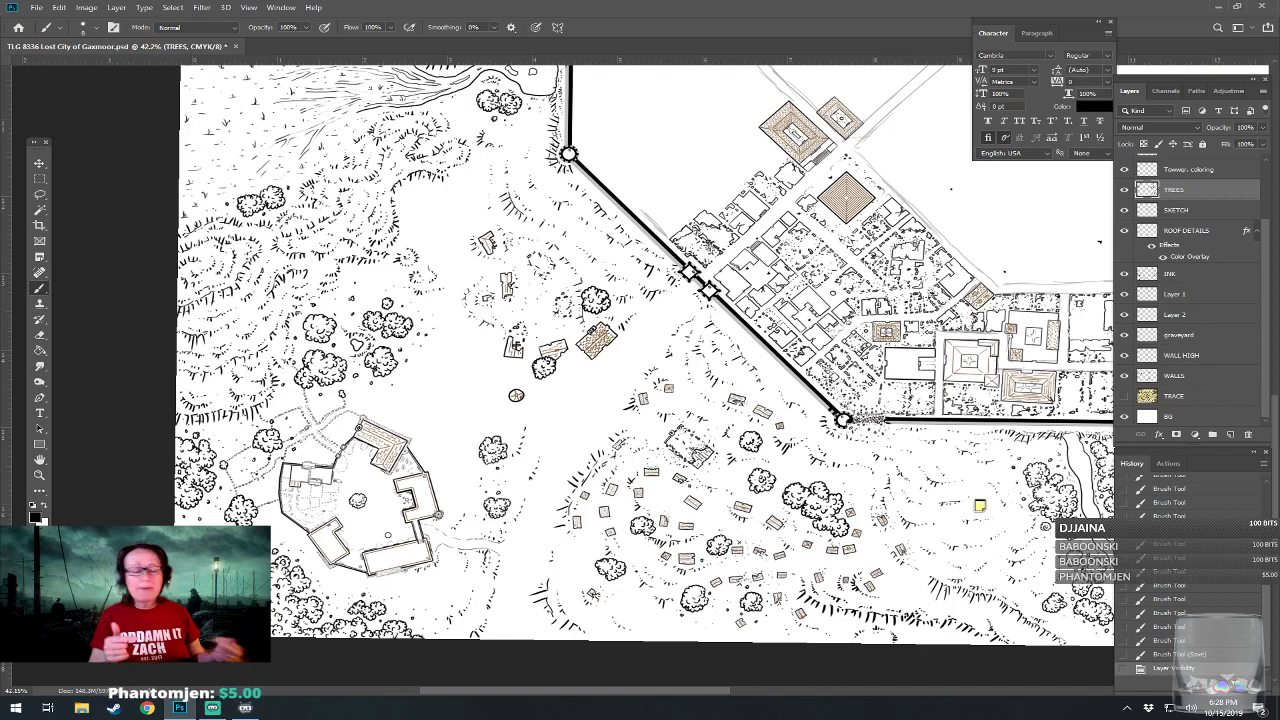
# Show the TRACE layer again and compare the inked southern district with the traced base map.
pyautogui.click(1124, 396)
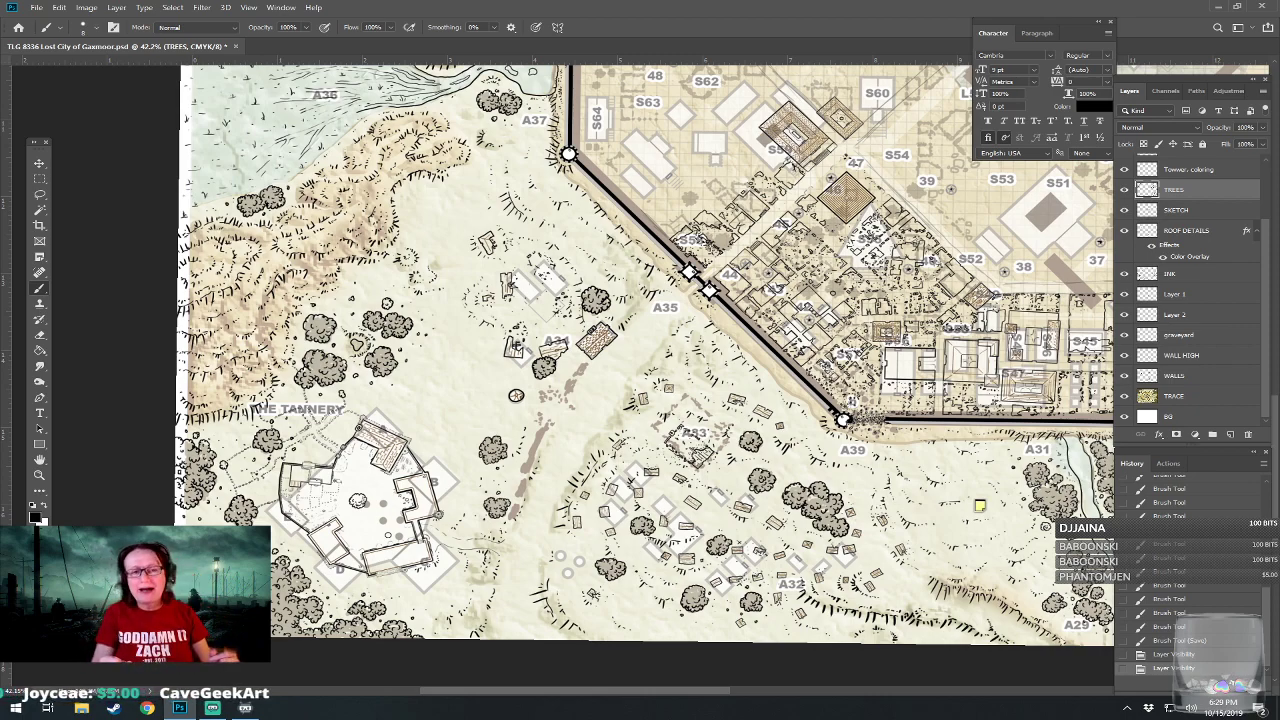
pyautogui.moveTo(780, 330); pyautogui.dragTo(558, 407)
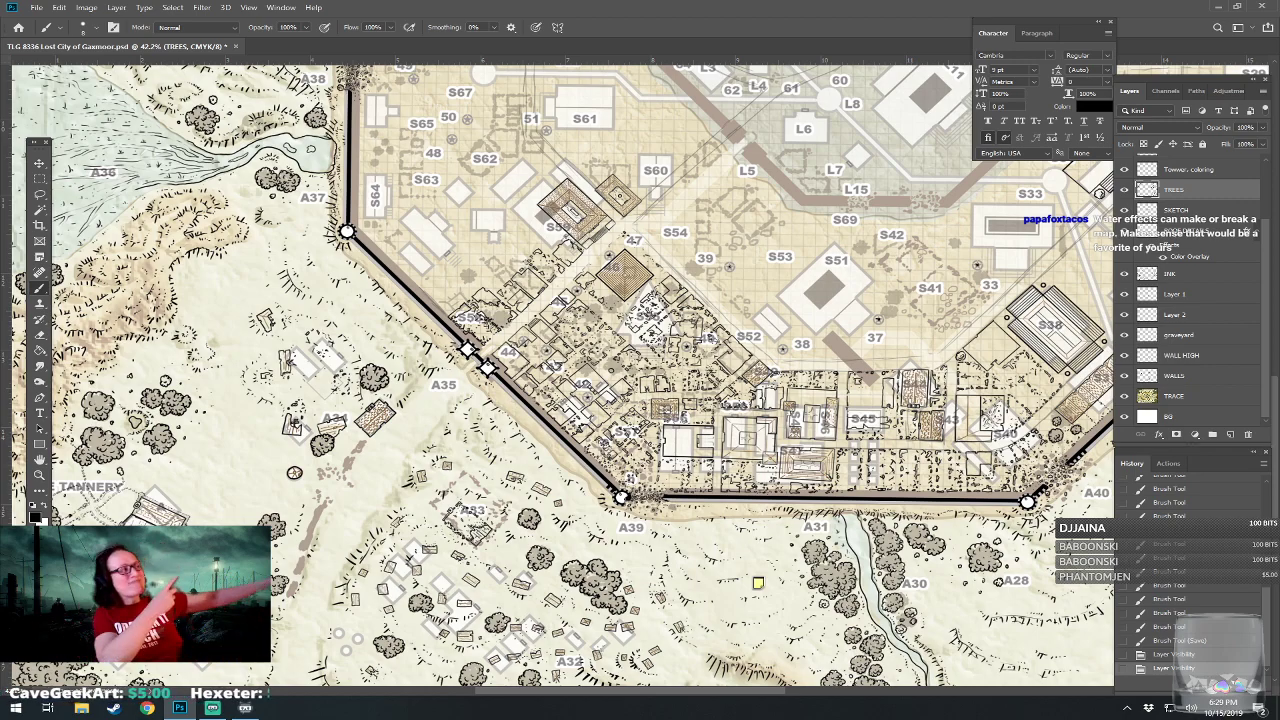
pyautogui.moveTo(1006, 448); pyautogui.dragTo(458, 596)
# On the ROOF DETAILS layer, draw a horizontal ridge line across the middle of the S32 building.
pyautogui.scroll(4, 668, 520)
pyautogui.moveTo(600, 400); pyautogui.dragTo(444, 445)
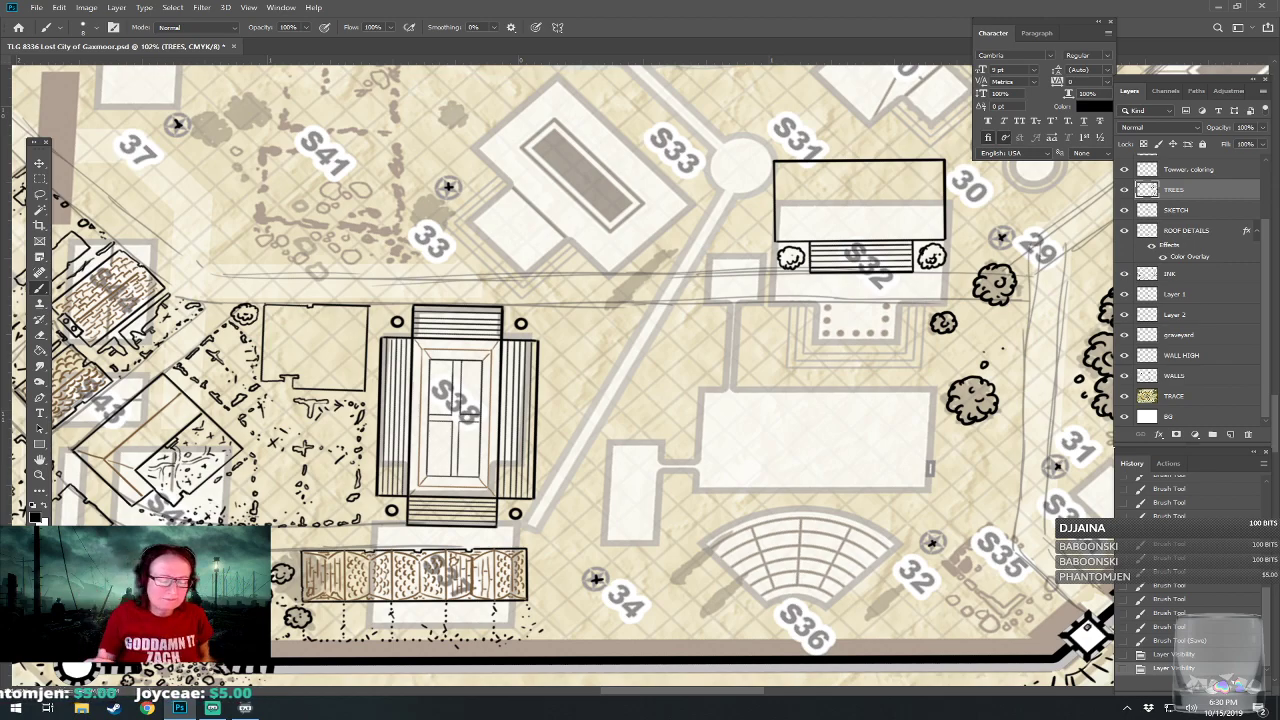
pyautogui.scroll(1, 612, 552)
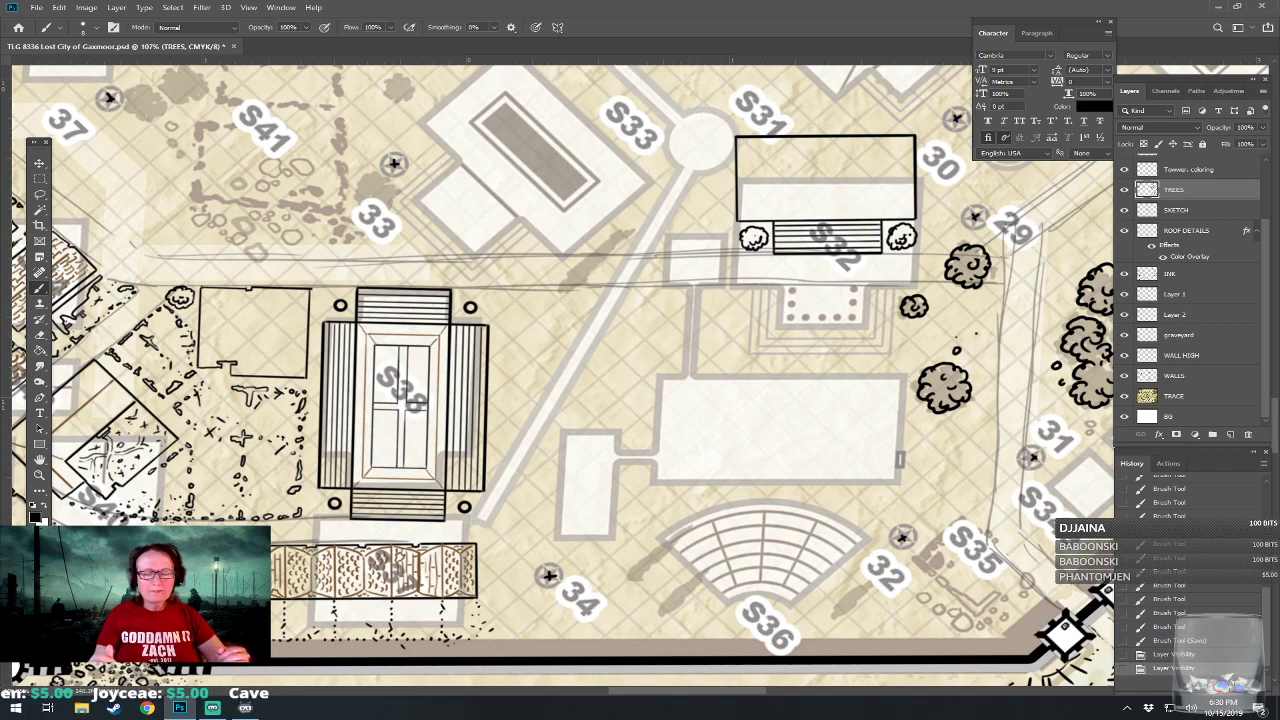
pyautogui.moveTo(850, 113); pyautogui.dragTo(764, 314)
pyautogui.scroll(5, 764, 314)
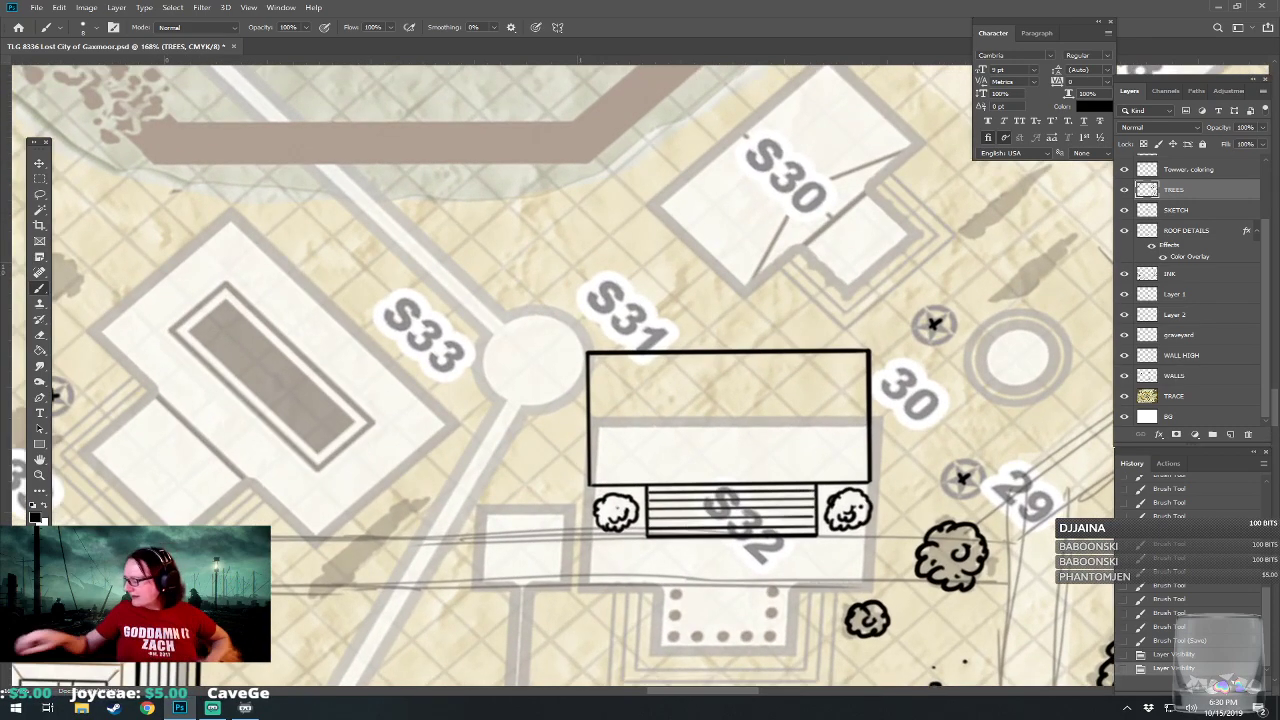
pyautogui.moveTo(640, 380); pyautogui.dragTo(608, 388)
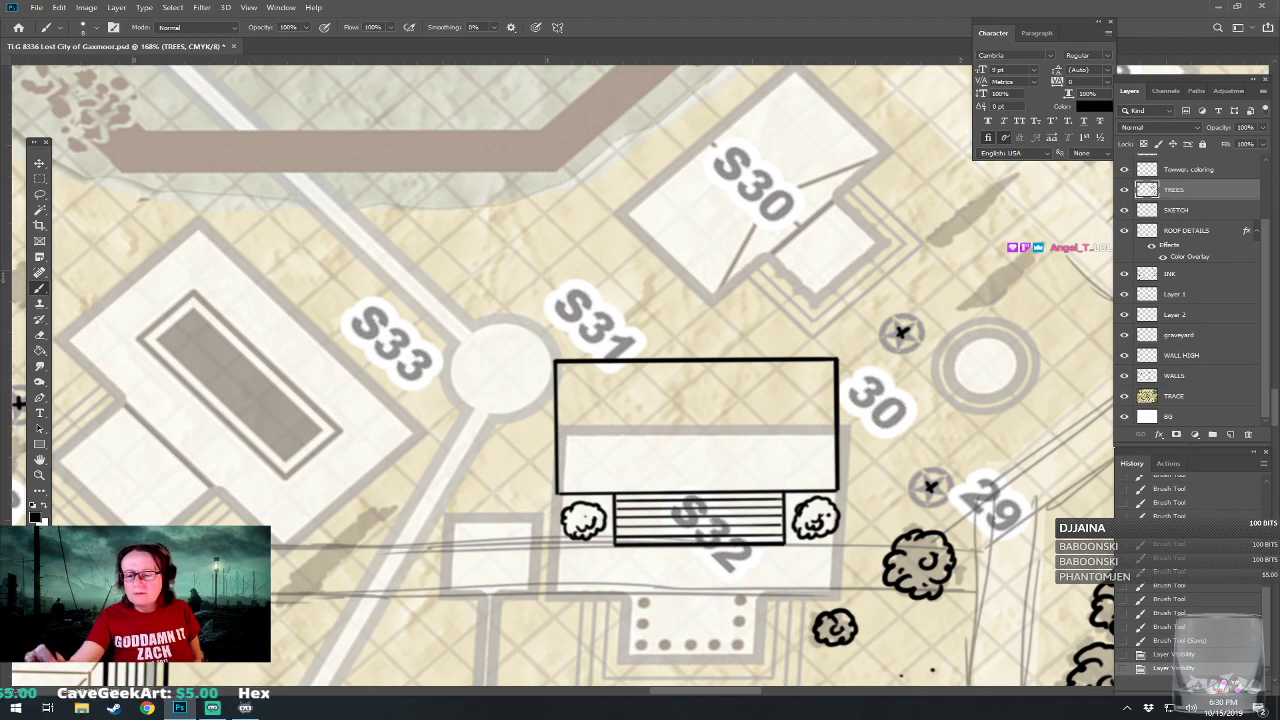
pyautogui.click(1187, 231)
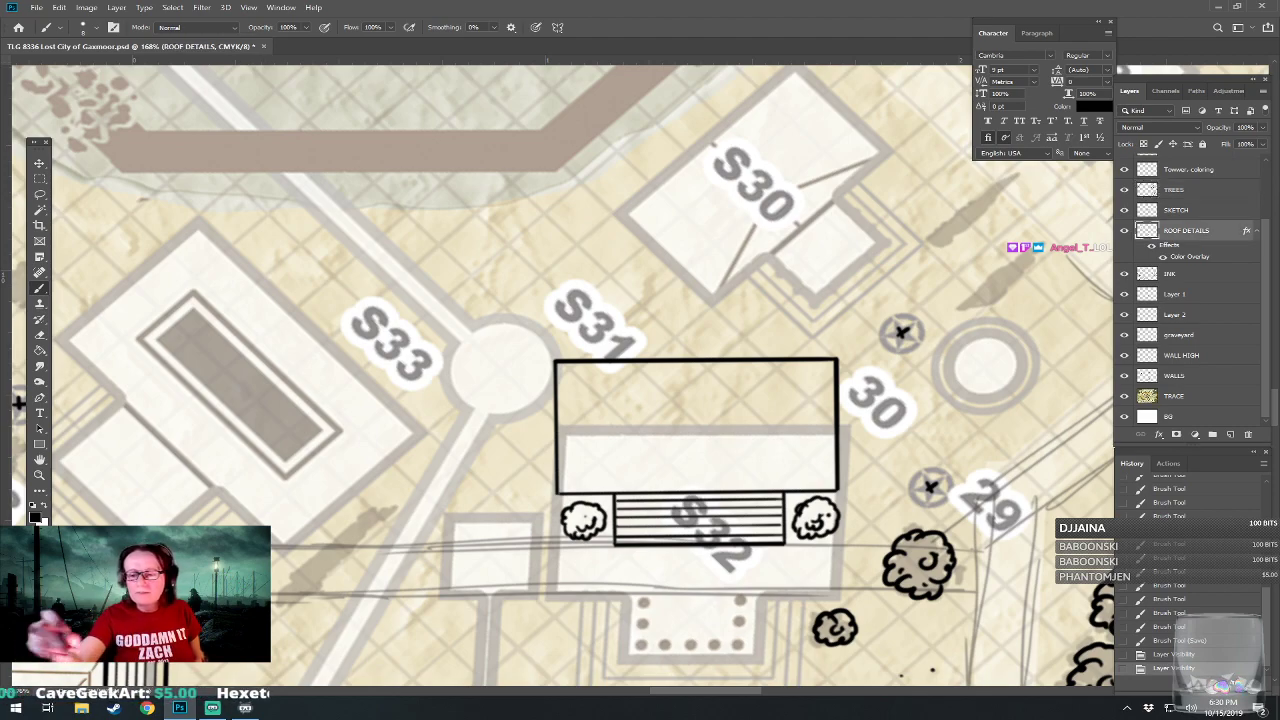
pyautogui.moveTo(560, 425); pyautogui.dragTo(828, 427)
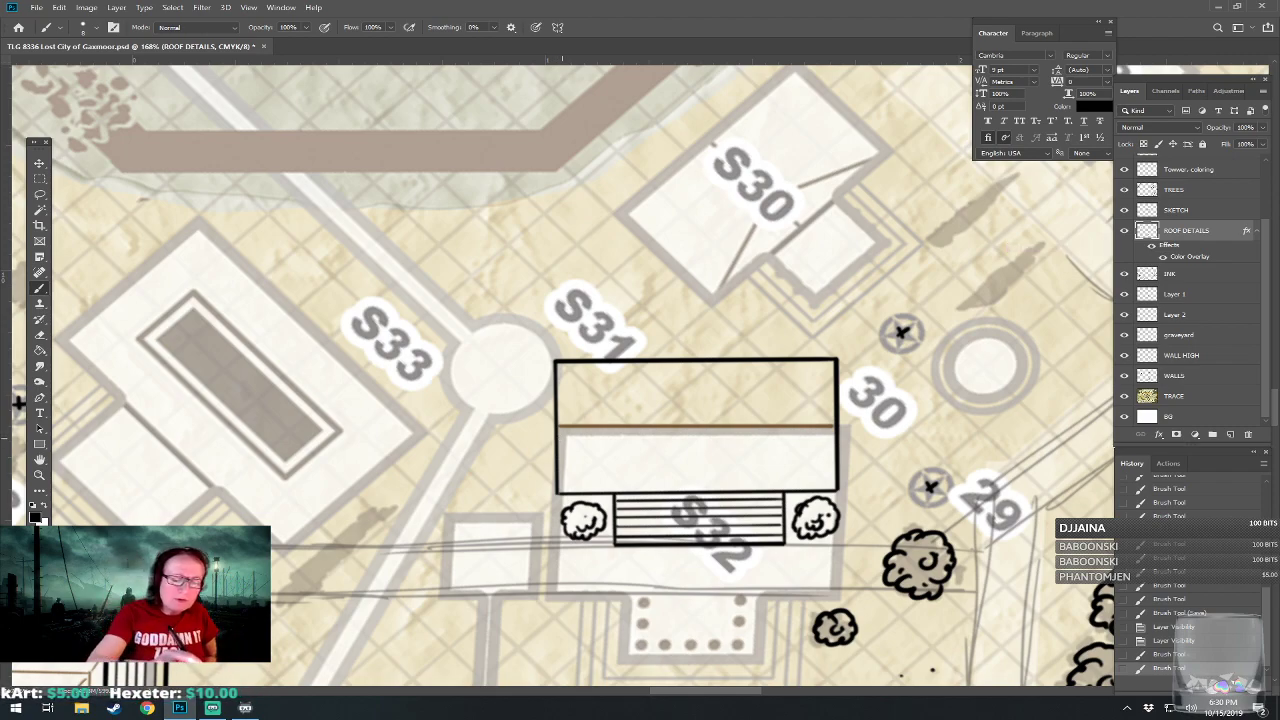
# Draw three tight rows of small curved roof tile marks directly below the S32 ridge line.
pyautogui.moveTo(563, 434); pyautogui.dragTo(810, 430)
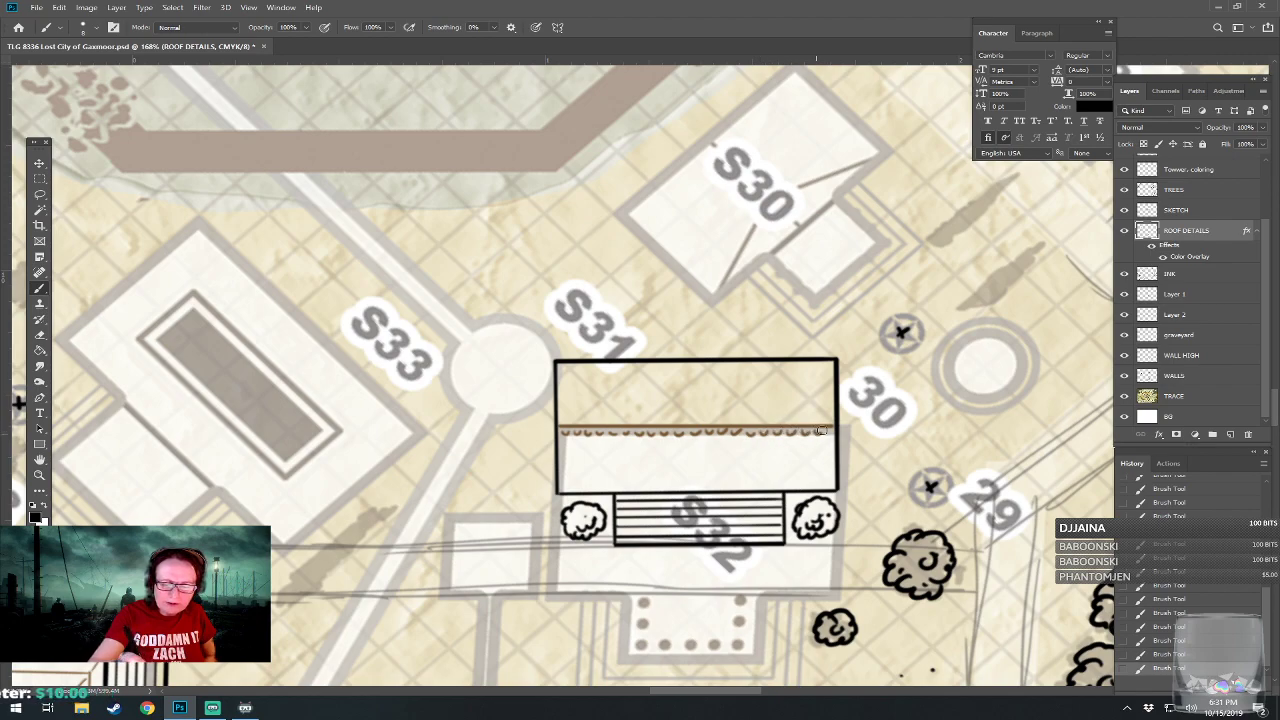
pyautogui.moveTo(570, 437); pyautogui.dragTo(830, 437)
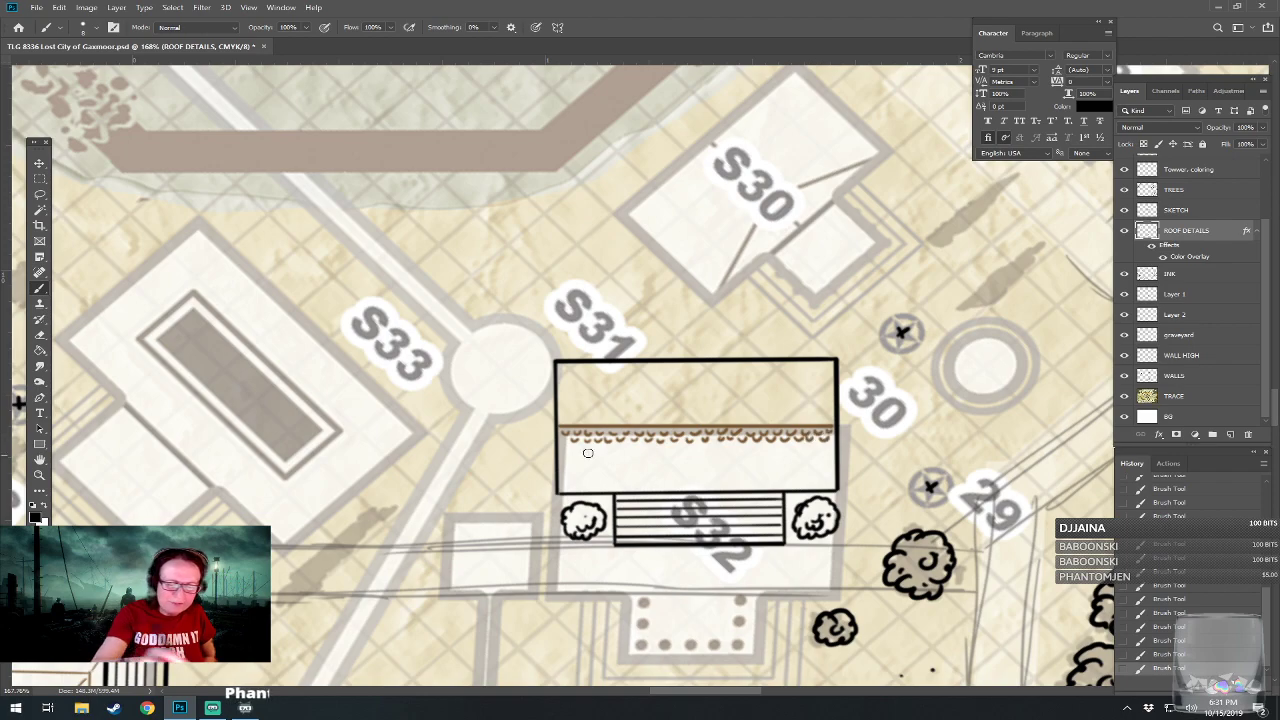
pyautogui.moveTo(562, 441); pyautogui.dragTo(829, 443)
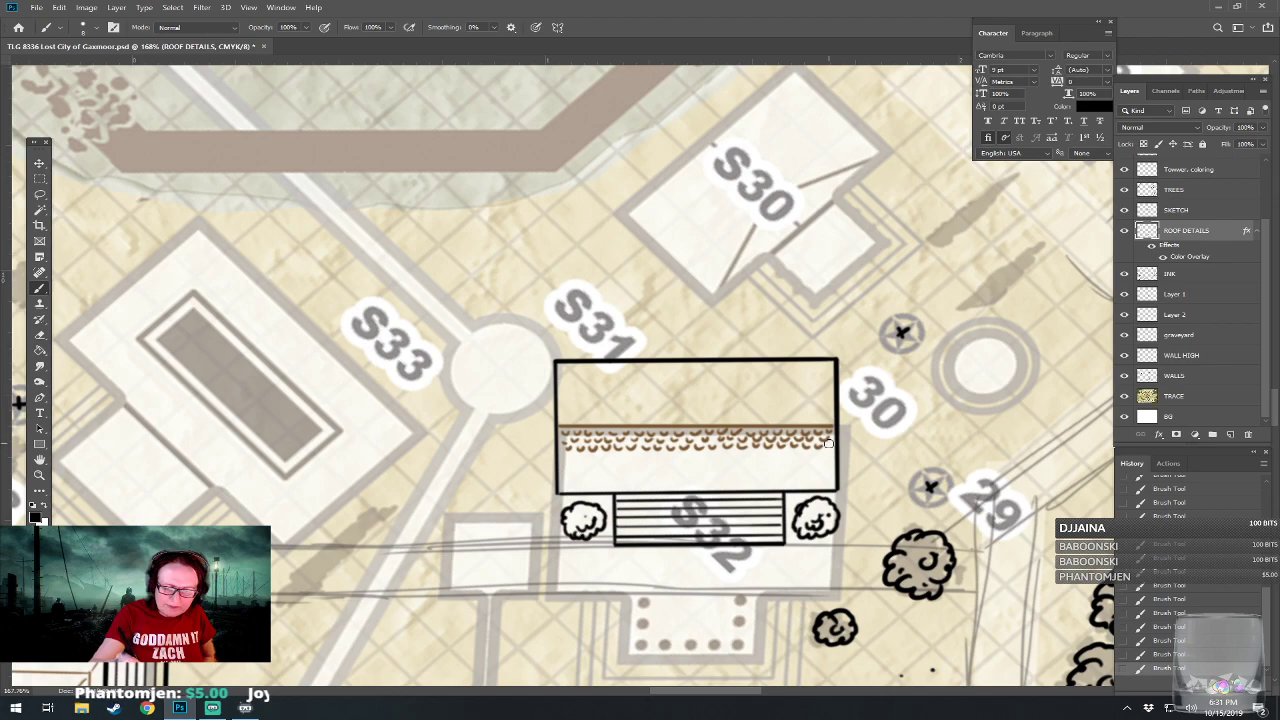
# Scatter looser curved tile marks over the rest of the S32 roof's southern half, down to its south edge.
pyautogui.moveTo(564, 461)
pyautogui.mouseDown()
pyautogui.moveTo(606, 457)
pyautogui.moveTo(584, 474)
pyautogui.moveTo(595, 476)
pyautogui.moveTo(567, 481)
pyautogui.moveTo(624, 467)
pyautogui.moveTo(642, 480)
pyautogui.moveTo(631, 481)
pyautogui.moveTo(655, 461)
pyautogui.moveTo(631, 460)
pyautogui.moveTo(645, 457)
pyautogui.moveTo(686, 461)
pyautogui.mouseUp()
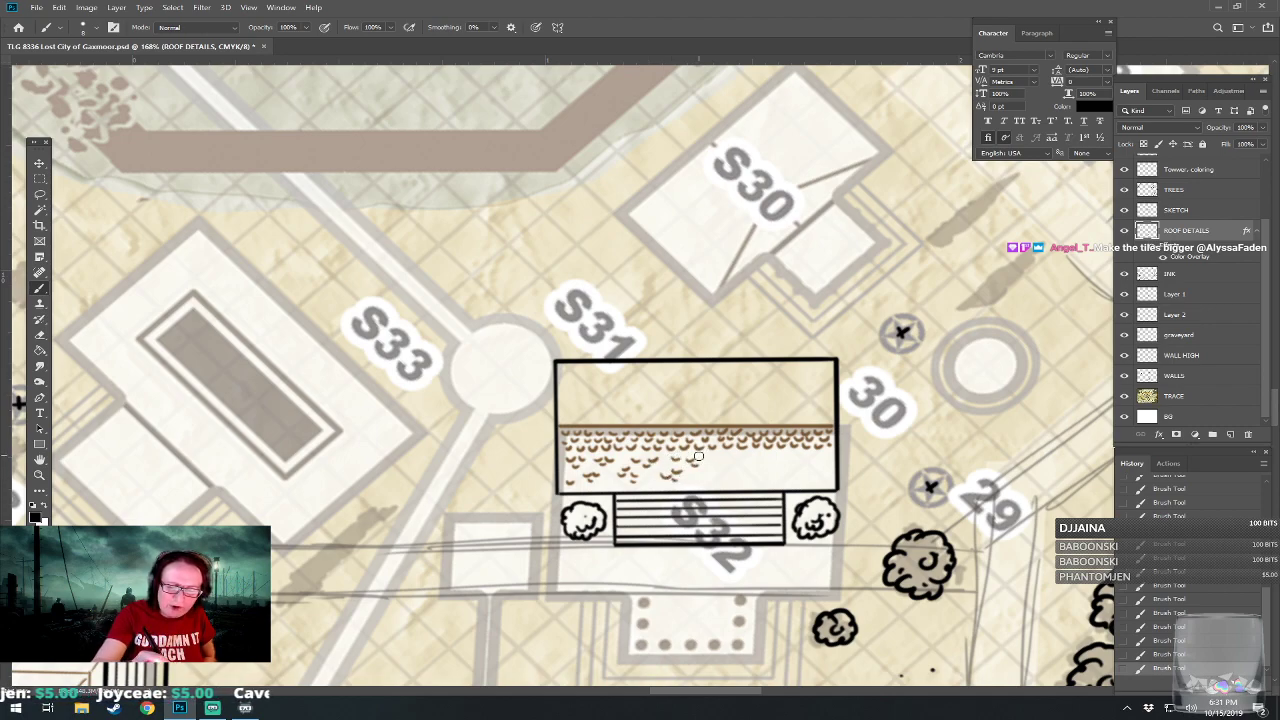
pyautogui.moveTo(703, 466)
pyautogui.mouseDown()
pyautogui.moveTo(767, 467)
pyautogui.moveTo(744, 474)
pyautogui.moveTo(761, 454)
pyautogui.moveTo(760, 479)
pyautogui.moveTo(783, 458)
pyautogui.moveTo(798, 462)
pyautogui.moveTo(790, 484)
pyautogui.moveTo(800, 457)
pyautogui.moveTo(813, 461)
pyautogui.moveTo(795, 451)
pyautogui.moveTo(826, 480)
pyautogui.mouseUp()
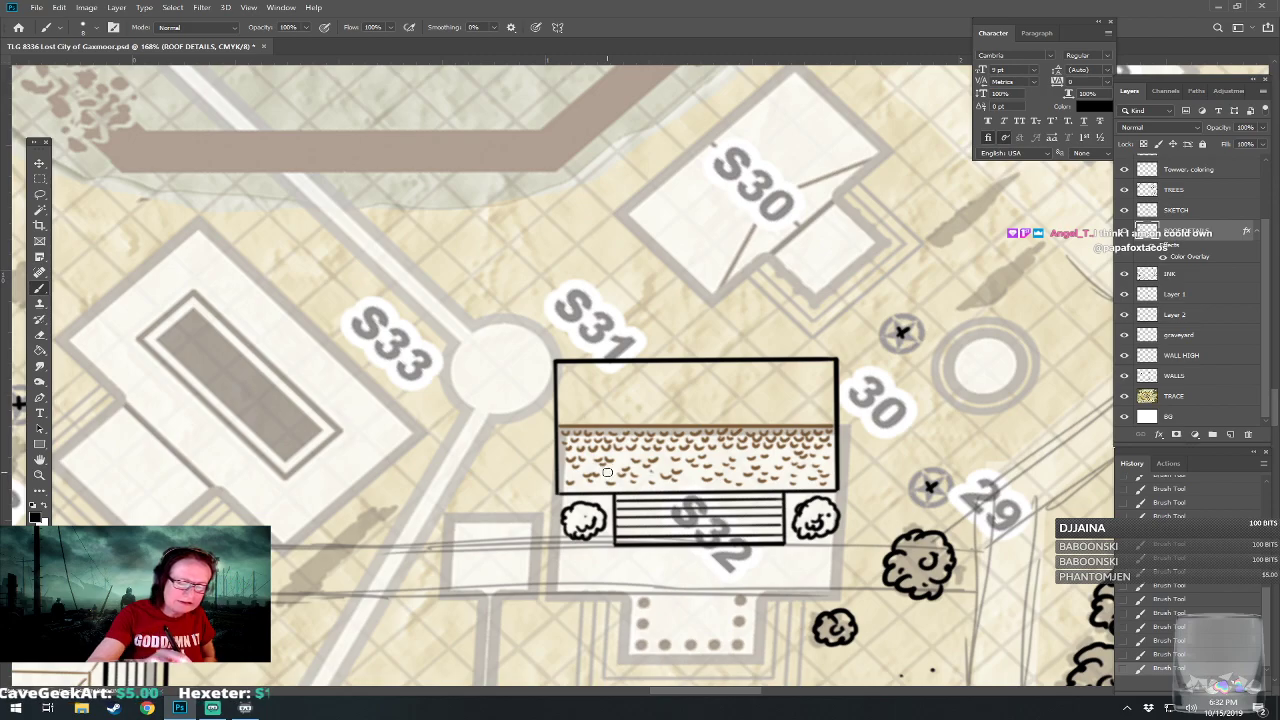
pyautogui.hotkey('ctrl', '0')
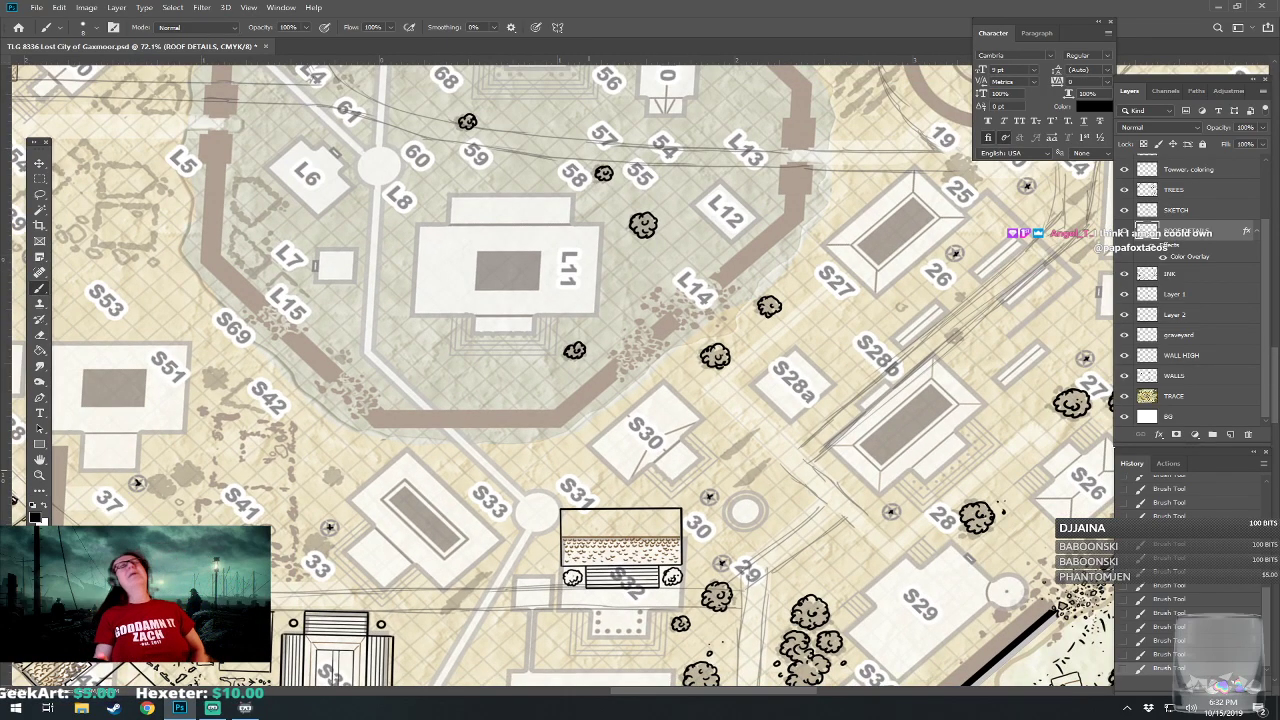
pyautogui.scroll(3, 604, 578)
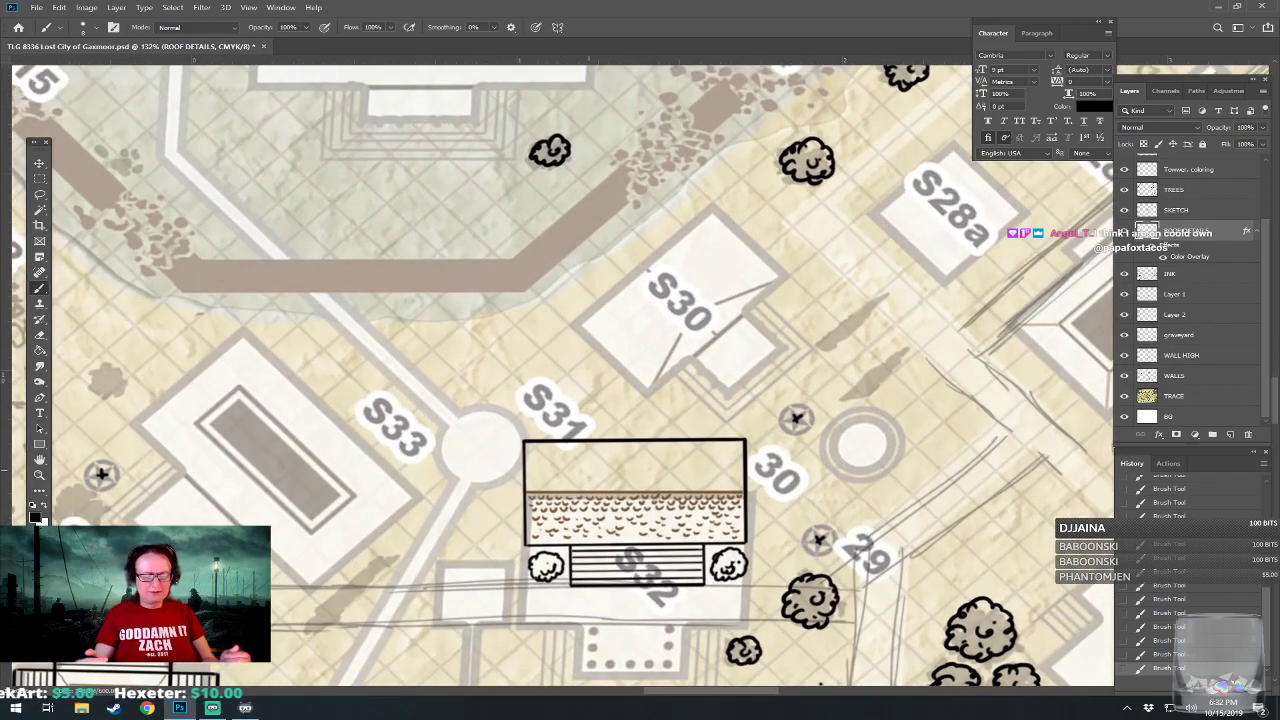
pyautogui.scroll(3, 573, 542)
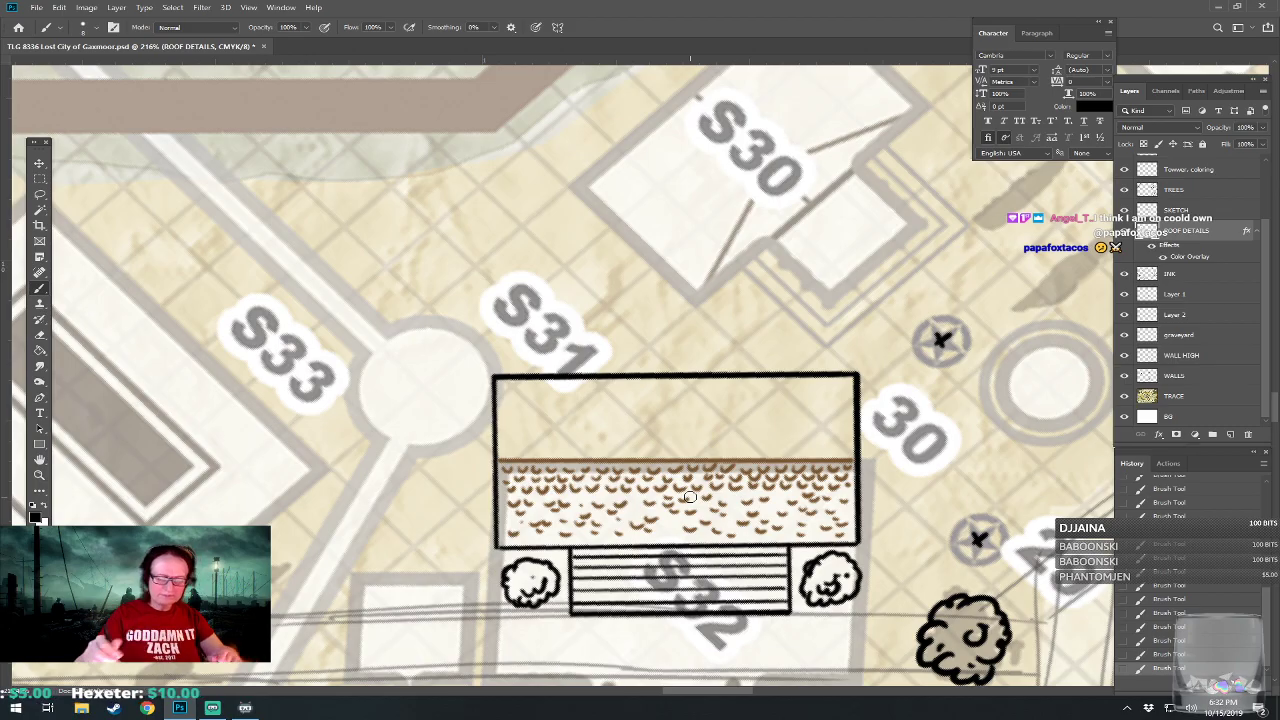
pyautogui.scroll(-2, 690, 497)
pyautogui.scroll(-4, 593, 603)
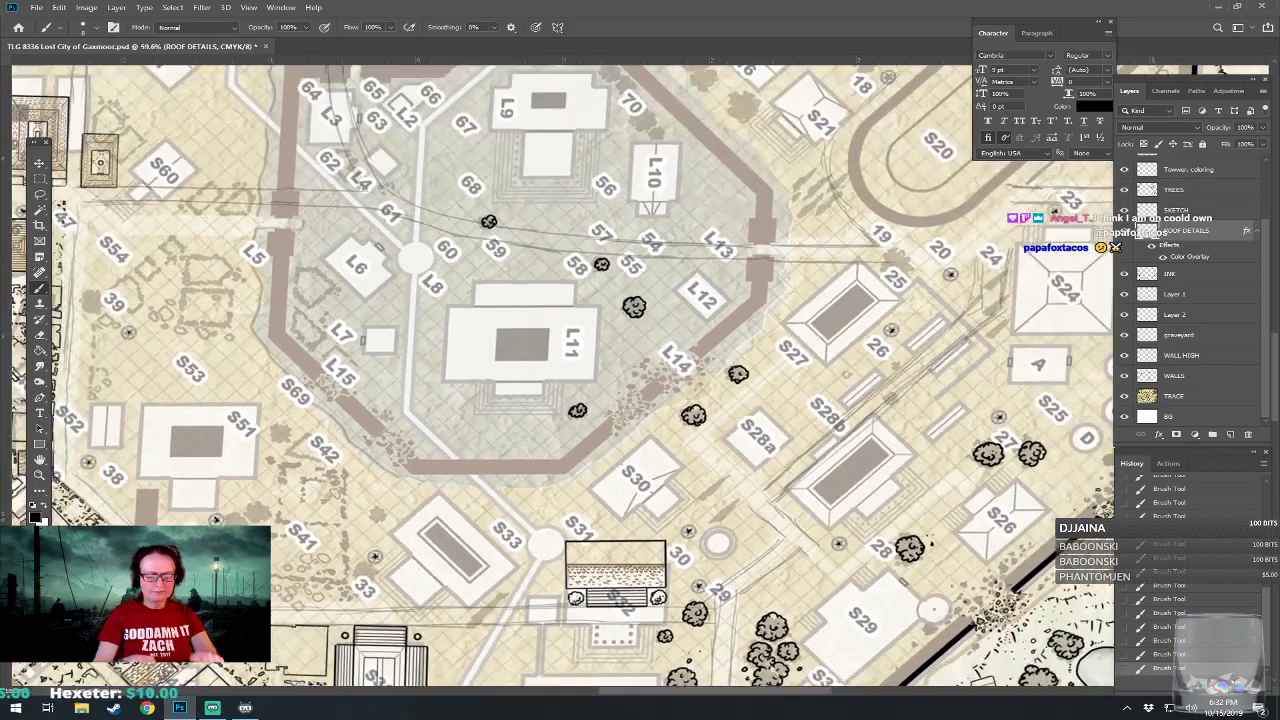
pyautogui.scroll(2, 543, 615)
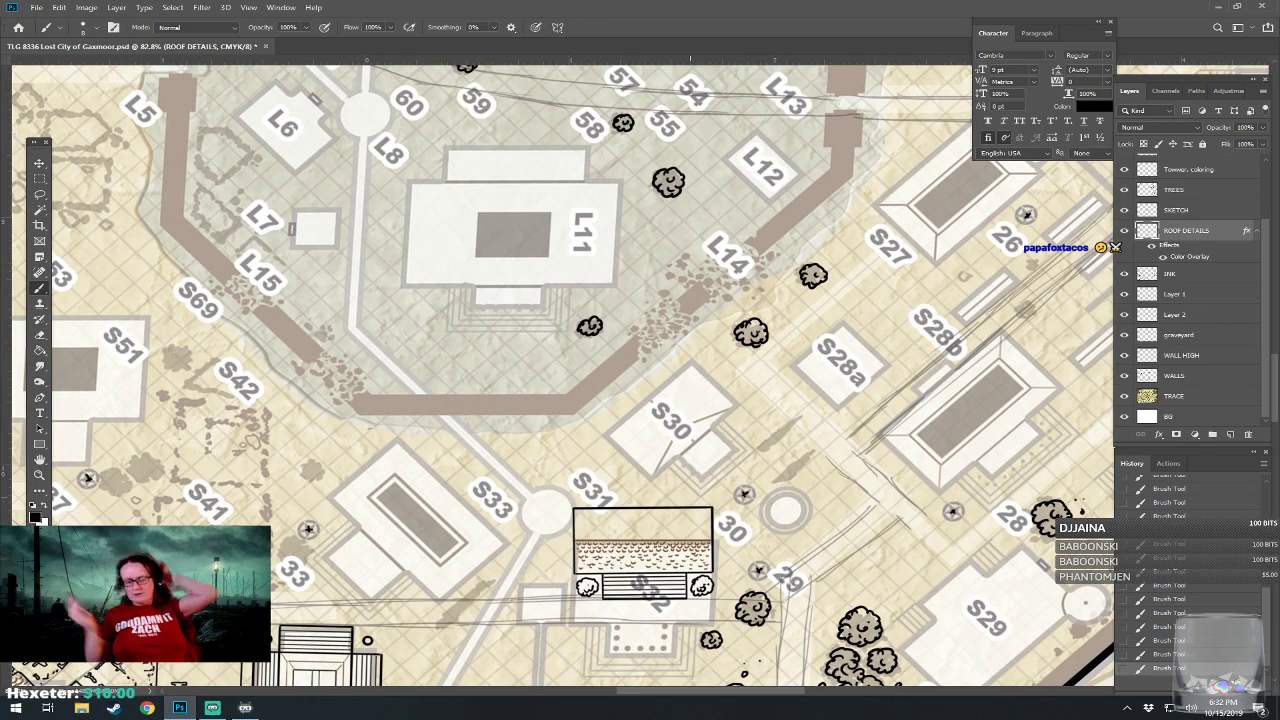
pyautogui.scroll(-1, 563, 376)
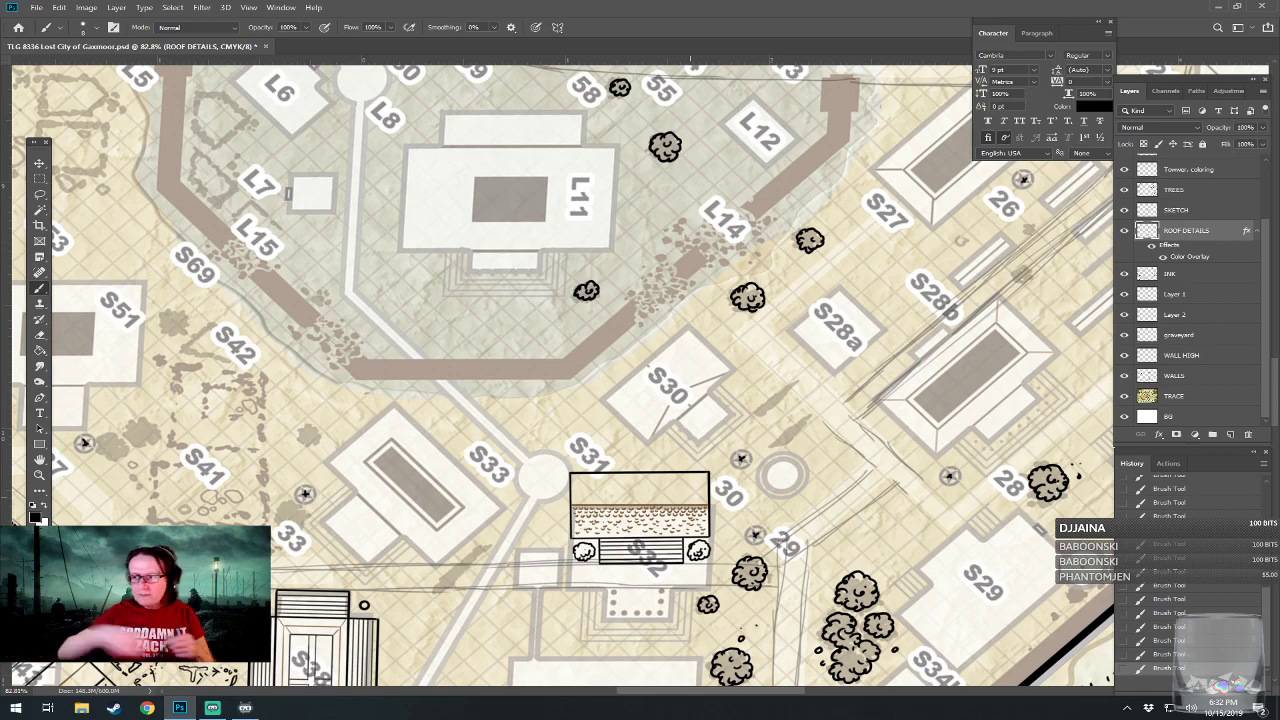
# Draw tight rows of small curved roof tile marks directly above the S32 ridge line, across the full roof width.
pyautogui.scroll(4, 462, 441)
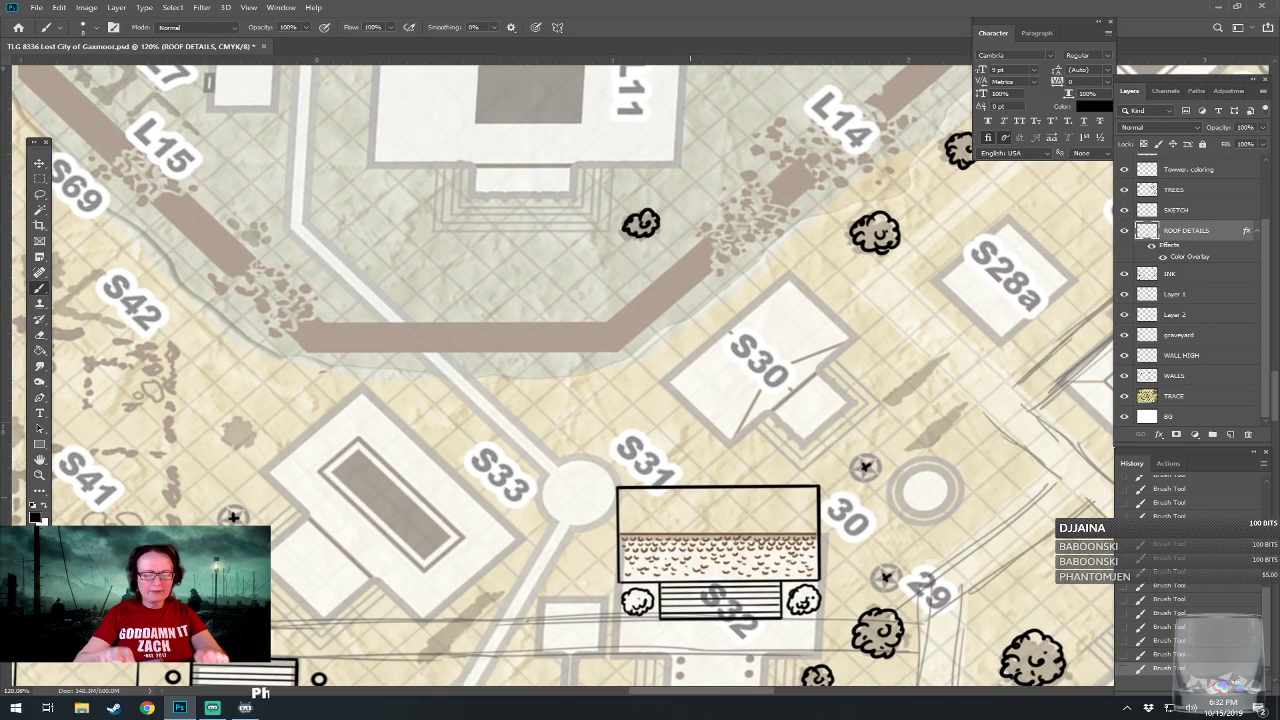
pyautogui.scroll(4, 744, 559)
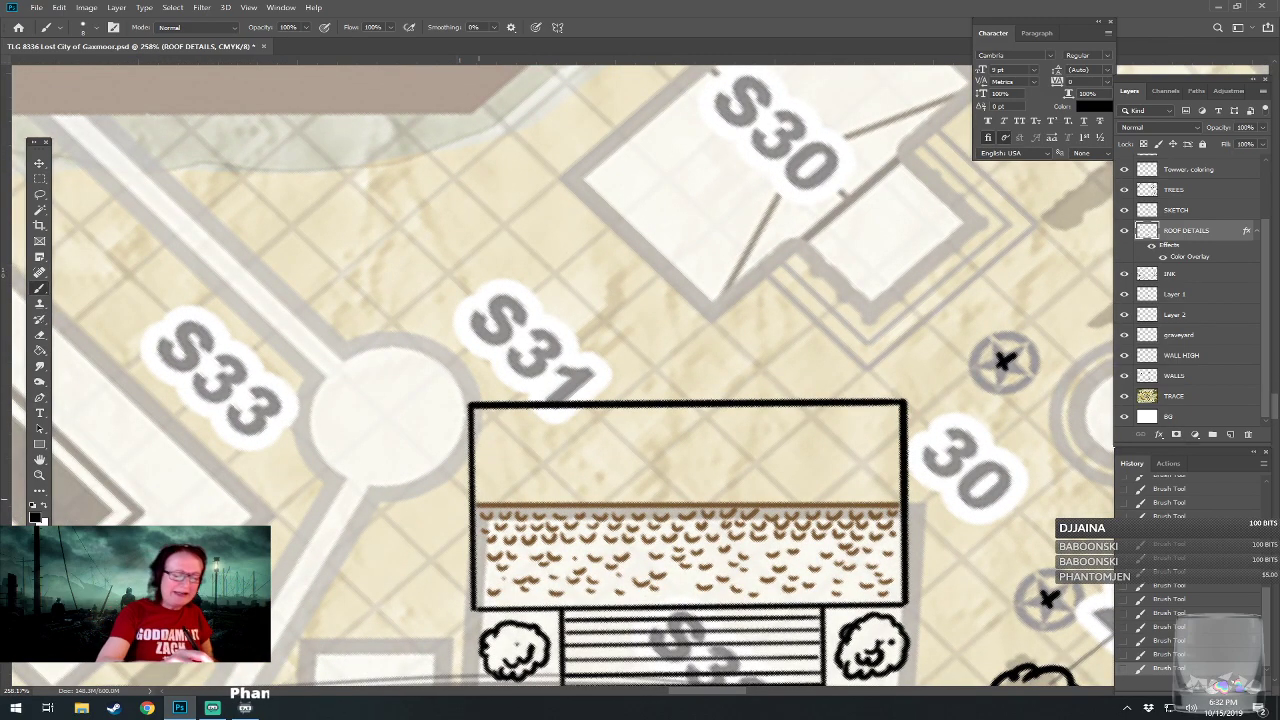
pyautogui.moveTo(481, 498); pyautogui.dragTo(670, 493)
pyautogui.moveTo(672, 500); pyautogui.dragTo(702, 500)
pyautogui.moveTo(691, 493); pyautogui.dragTo(738, 493)
pyautogui.moveTo(740, 500); pyautogui.dragTo(755, 493)
pyautogui.moveTo(757, 500); pyautogui.dragTo(780, 499)
pyautogui.moveTo(763, 491); pyautogui.dragTo(811, 492)
pyautogui.moveTo(819, 499); pyautogui.dragTo(887, 487)
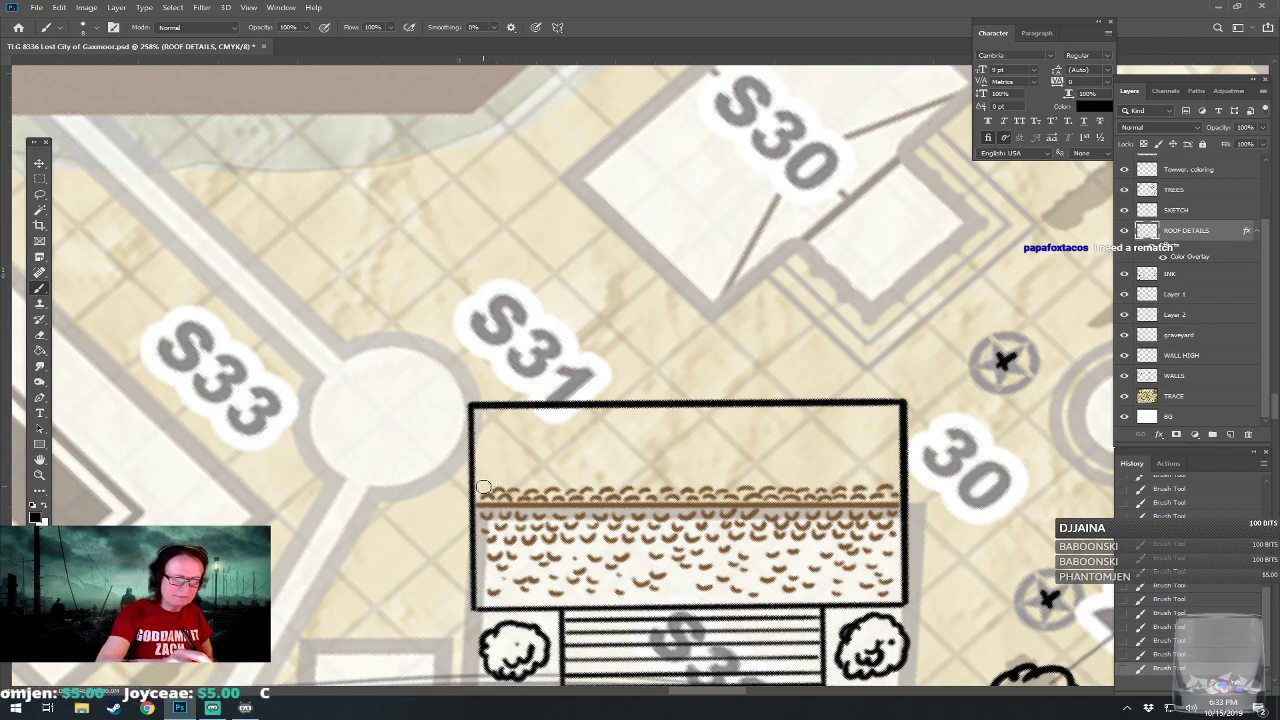
pyautogui.moveTo(505, 488); pyautogui.dragTo(900, 479)
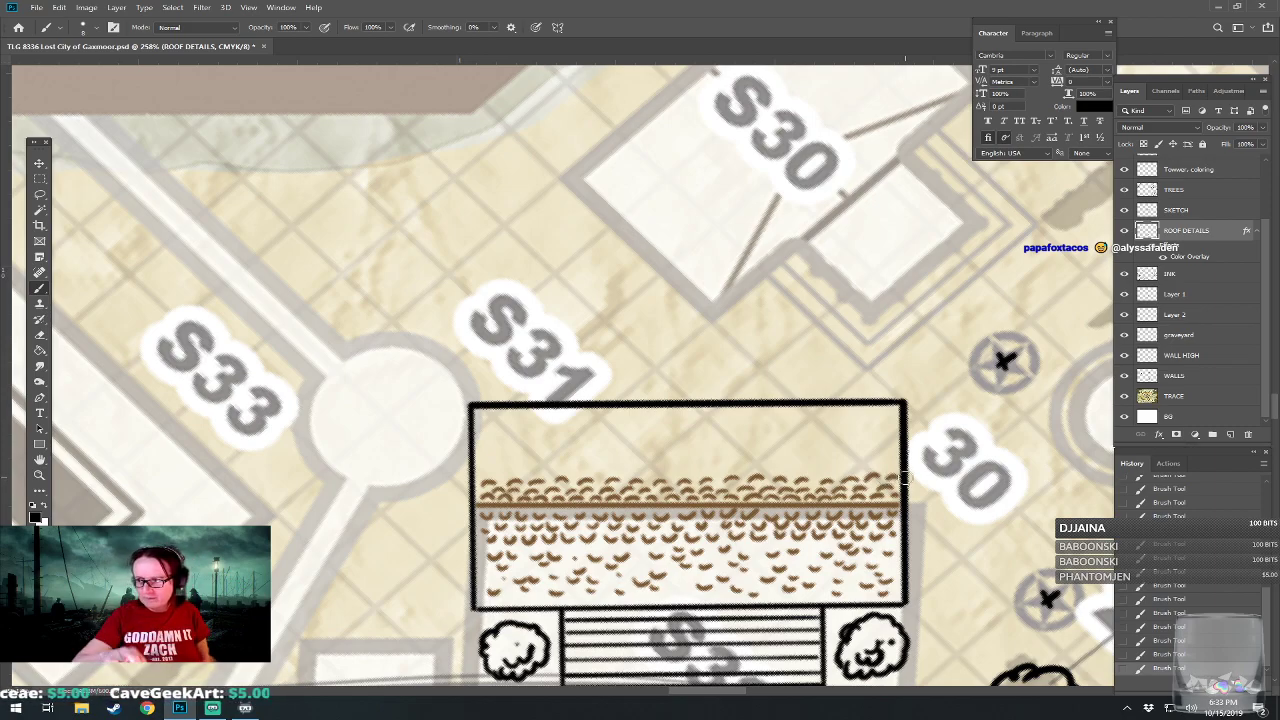
# Scatter looser curved tile marks over the rest of the S32 roof's northern half, up to its north edge.
pyautogui.moveTo(903, 479); pyautogui.dragTo(931, 461)
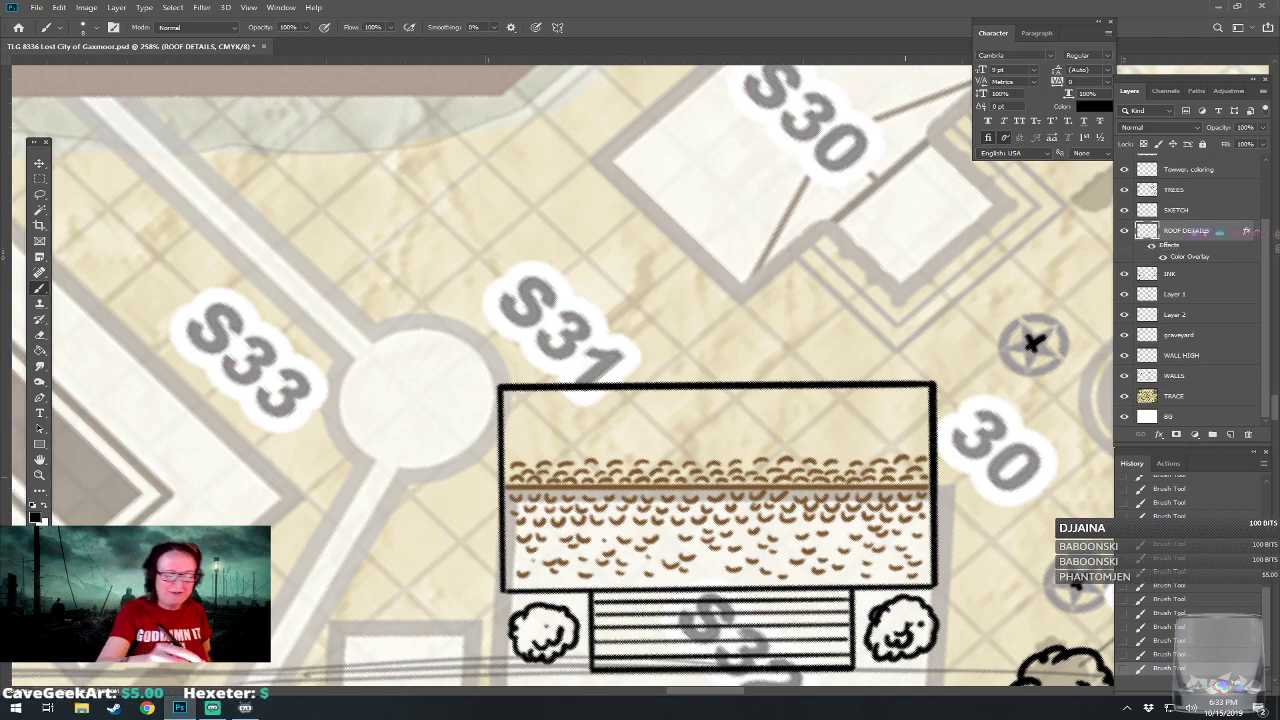
pyautogui.moveTo(520, 447)
pyautogui.mouseDown()
pyautogui.moveTo(540, 446)
pyautogui.moveTo(528, 430)
pyautogui.moveTo(541, 430)
pyautogui.mouseUp()
pyautogui.moveTo(525, 420)
pyautogui.mouseDown()
pyautogui.moveTo(555, 446)
pyautogui.moveTo(574, 431)
pyautogui.moveTo(577, 452)
pyautogui.moveTo(602, 450)
pyautogui.moveTo(600, 431)
pyautogui.moveTo(625, 435)
pyautogui.moveTo(630, 453)
pyautogui.moveTo(648, 443)
pyautogui.moveTo(643, 431)
pyautogui.moveTo(675, 445)
pyautogui.moveTo(630, 425)
pyautogui.mouseUp()
pyautogui.moveTo(686, 443)
pyautogui.mouseDown()
pyautogui.moveTo(724, 445)
pyautogui.moveTo(700, 454)
pyautogui.moveTo(731, 450)
pyautogui.moveTo(712, 445)
pyautogui.moveTo(736, 433)
pyautogui.moveTo(716, 429)
pyautogui.moveTo(740, 427)
pyautogui.moveTo(746, 446)
pyautogui.moveTo(794, 438)
pyautogui.moveTo(780, 430)
pyautogui.moveTo(811, 442)
pyautogui.moveTo(795, 451)
pyautogui.moveTo(894, 445)
pyautogui.mouseUp()
pyautogui.moveTo(876, 438); pyautogui.dragTo(916, 442)
pyautogui.moveTo(906, 442)
pyautogui.mouseDown()
pyautogui.moveTo(922, 440)
pyautogui.moveTo(906, 435)
pyautogui.moveTo(918, 422)
pyautogui.moveTo(802, 426)
pyautogui.mouseUp()
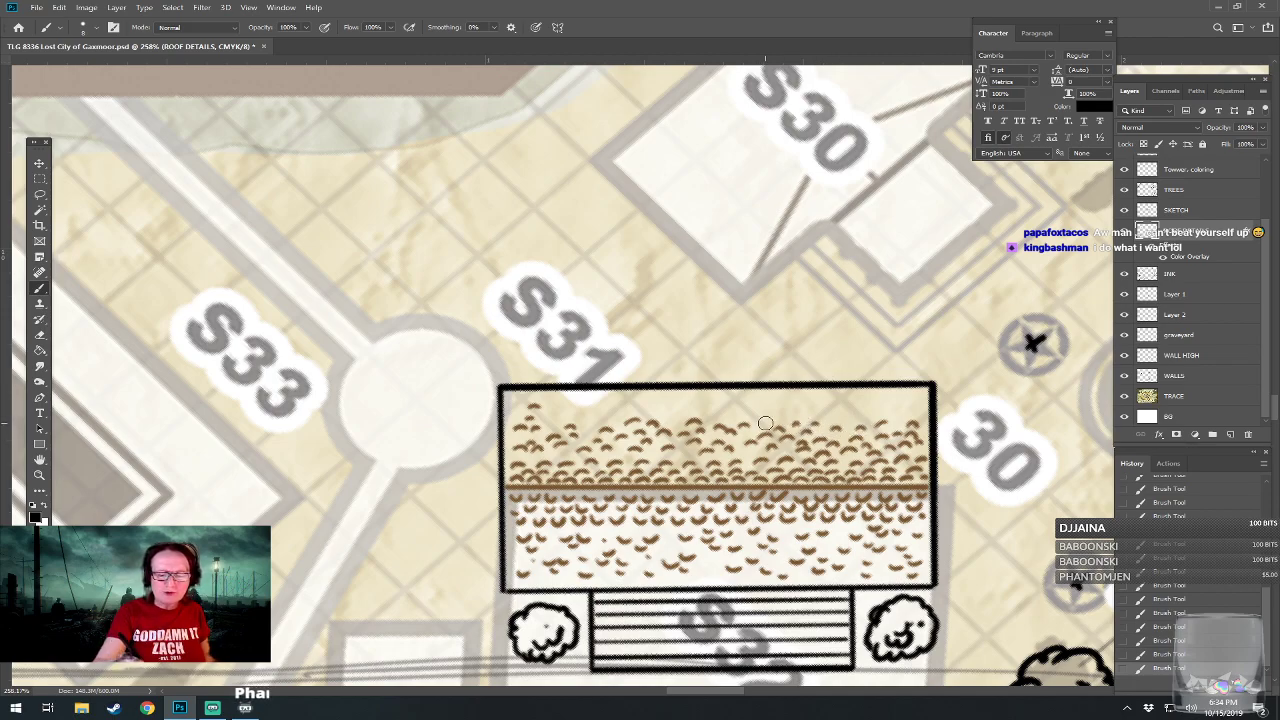
pyautogui.moveTo(578, 420)
pyautogui.mouseDown()
pyautogui.moveTo(519, 401)
pyautogui.moveTo(623, 415)
pyautogui.moveTo(632, 404)
pyautogui.moveTo(614, 405)
pyautogui.moveTo(659, 411)
pyautogui.moveTo(643, 400)
pyautogui.moveTo(659, 400)
pyautogui.moveTo(682, 416)
pyautogui.moveTo(681, 403)
pyautogui.moveTo(697, 409)
pyautogui.moveTo(742, 380)
pyautogui.moveTo(738, 408)
pyautogui.moveTo(840, 403)
pyautogui.mouseUp()
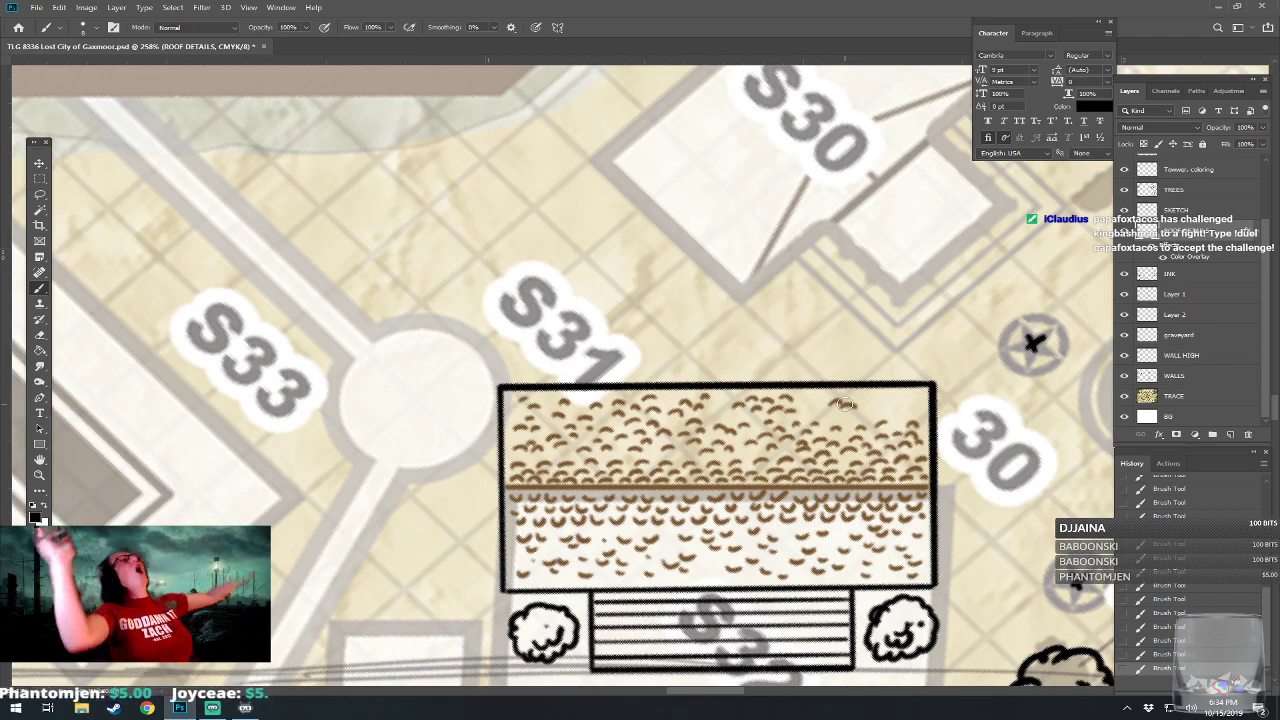
pyautogui.moveTo(848, 415); pyautogui.dragTo(918, 399)
# Merge Layer 1 and Layer 2 with the INK layer into a single INK layer.
pyautogui.scroll(-10, 923, 402)
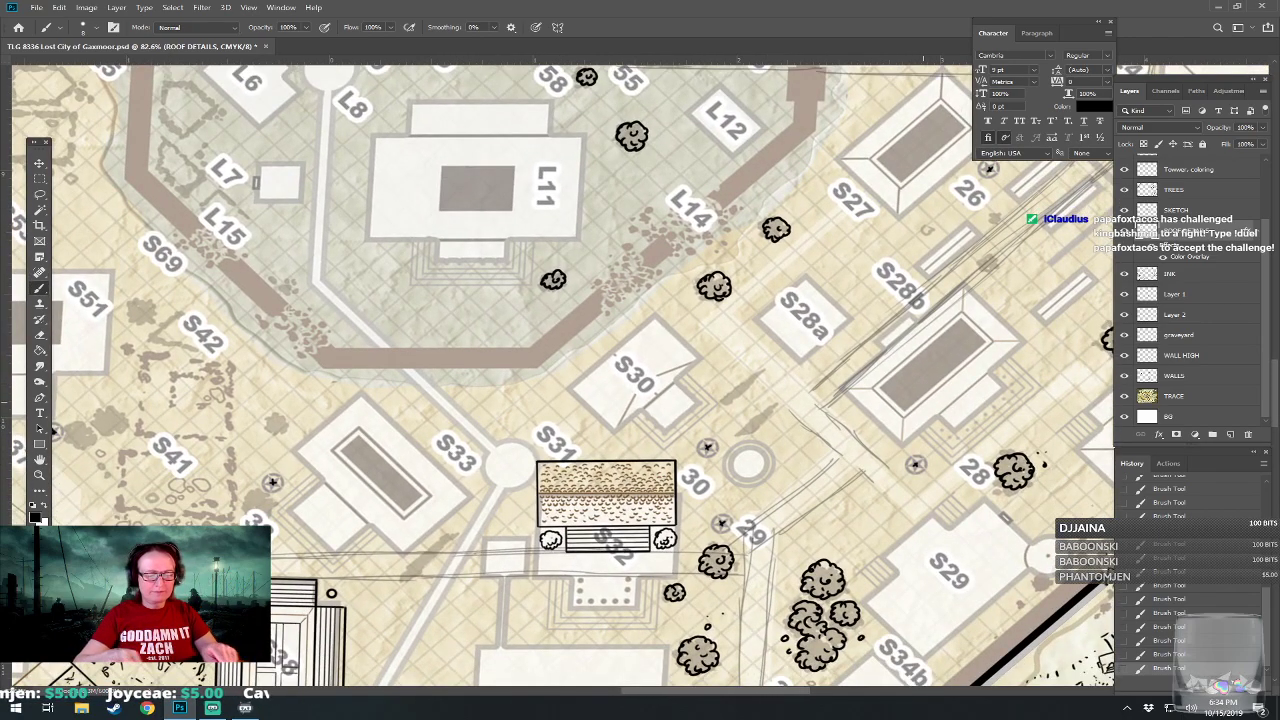
pyautogui.scroll(-8, 923, 402)
pyautogui.scroll(3, 923, 402)
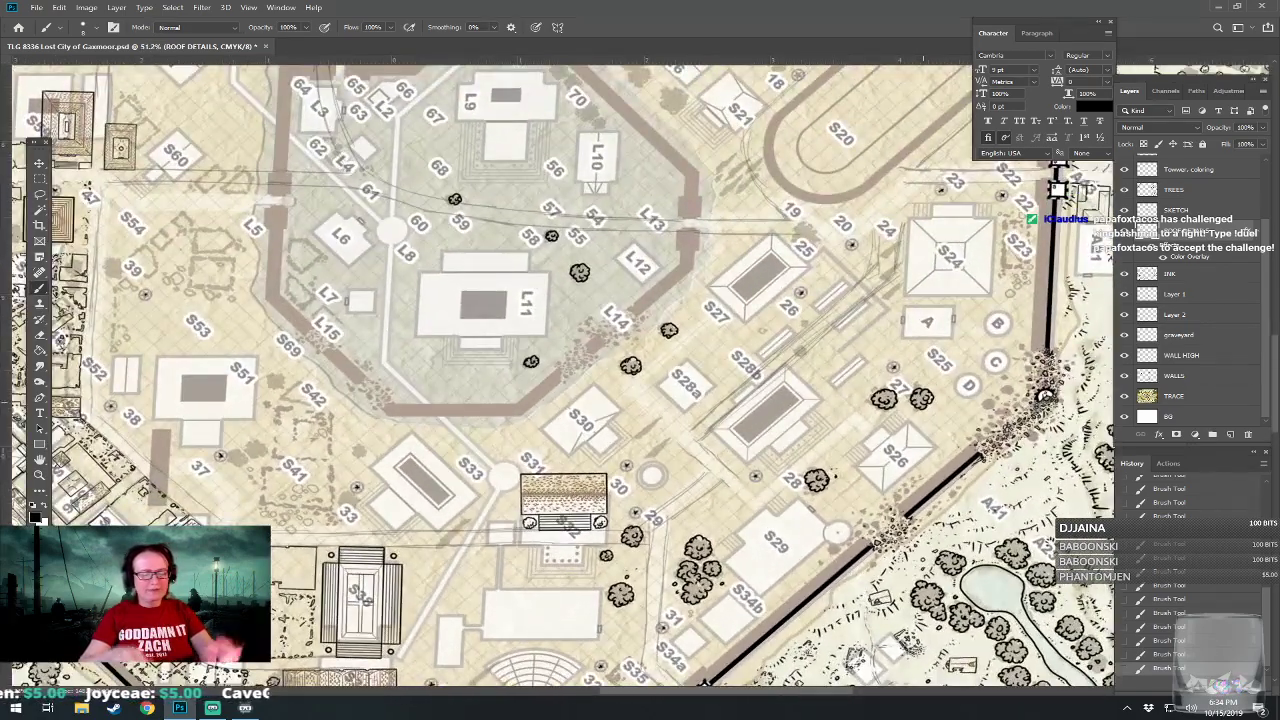
pyautogui.scroll(4, 923, 402)
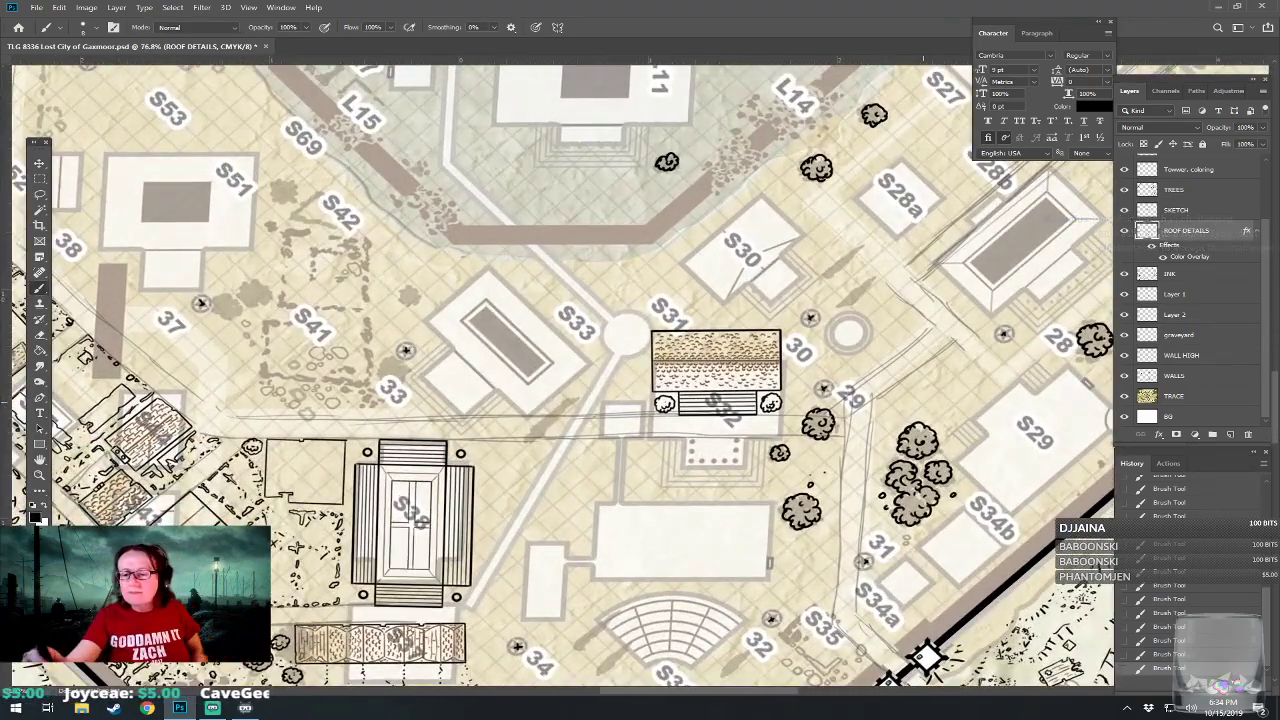
pyautogui.click(1193, 276)
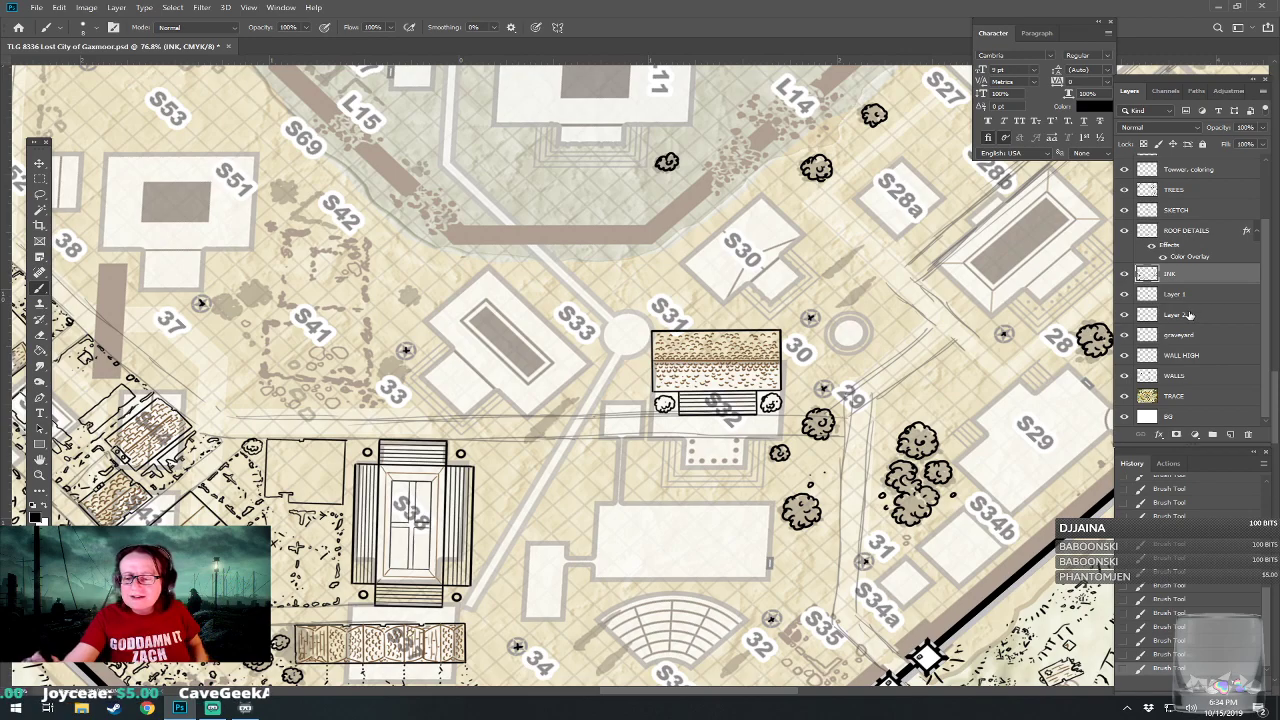
pyautogui.keyDown('shift'); pyautogui.click(1189, 315); pyautogui.keyUp('shift')
pyautogui.hotkey('ctrl', 'e')
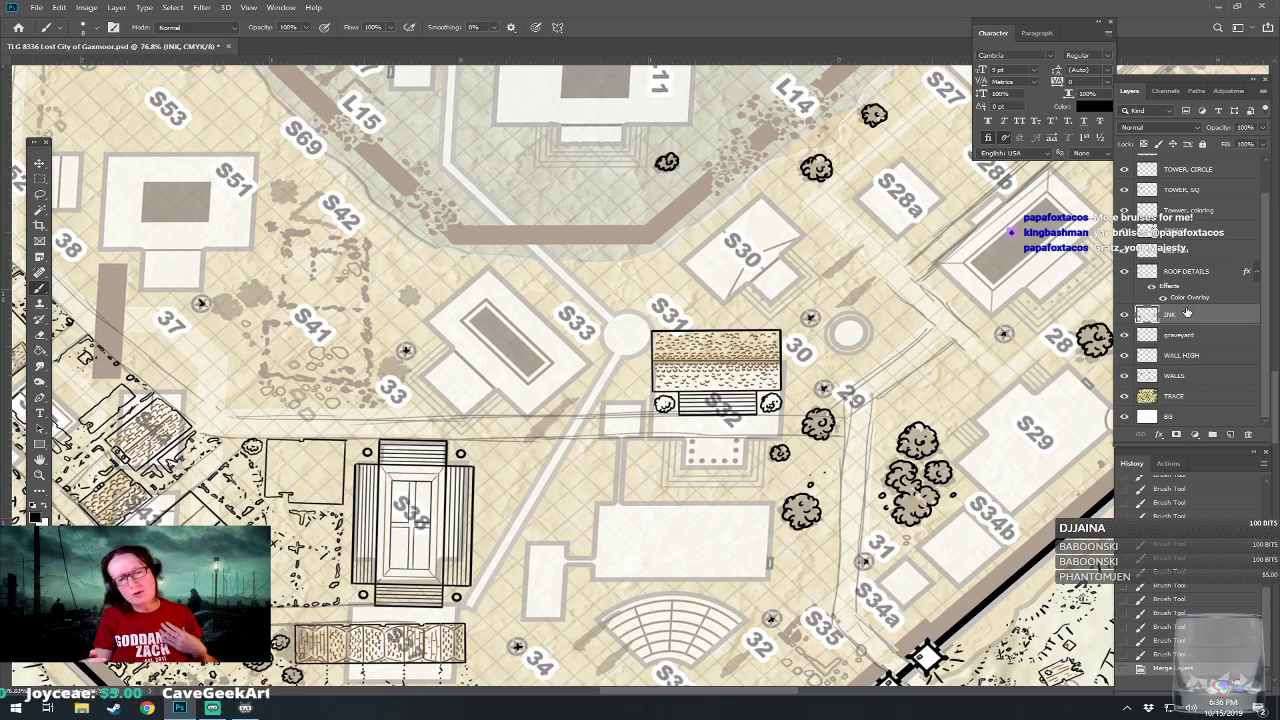
# Examine the southern district and the whole walled city against the traced base map.
pyautogui.scroll(3, 706, 527)
pyautogui.moveTo(706, 527); pyautogui.dragTo(673, 382)
pyautogui.scroll(-2, 628, 640)
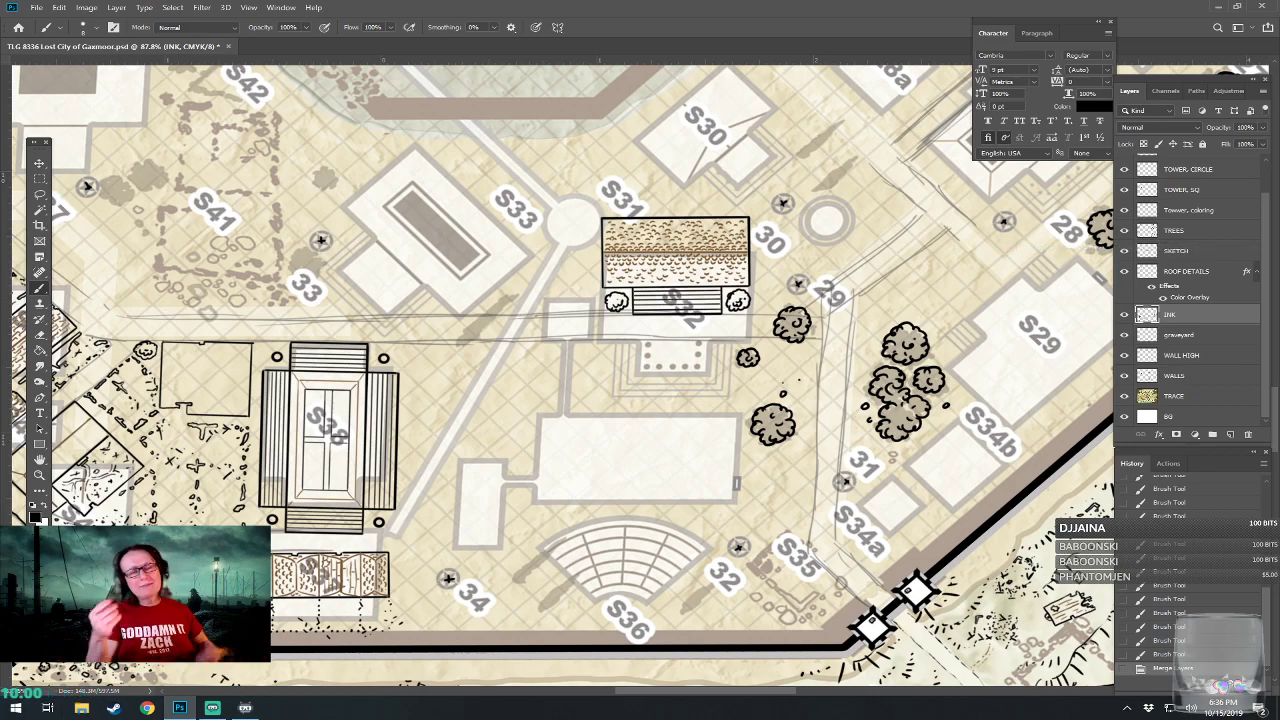
pyautogui.moveTo(560, 370); pyautogui.dragTo(584, 371)
pyautogui.scroll(-5, 756, 590)
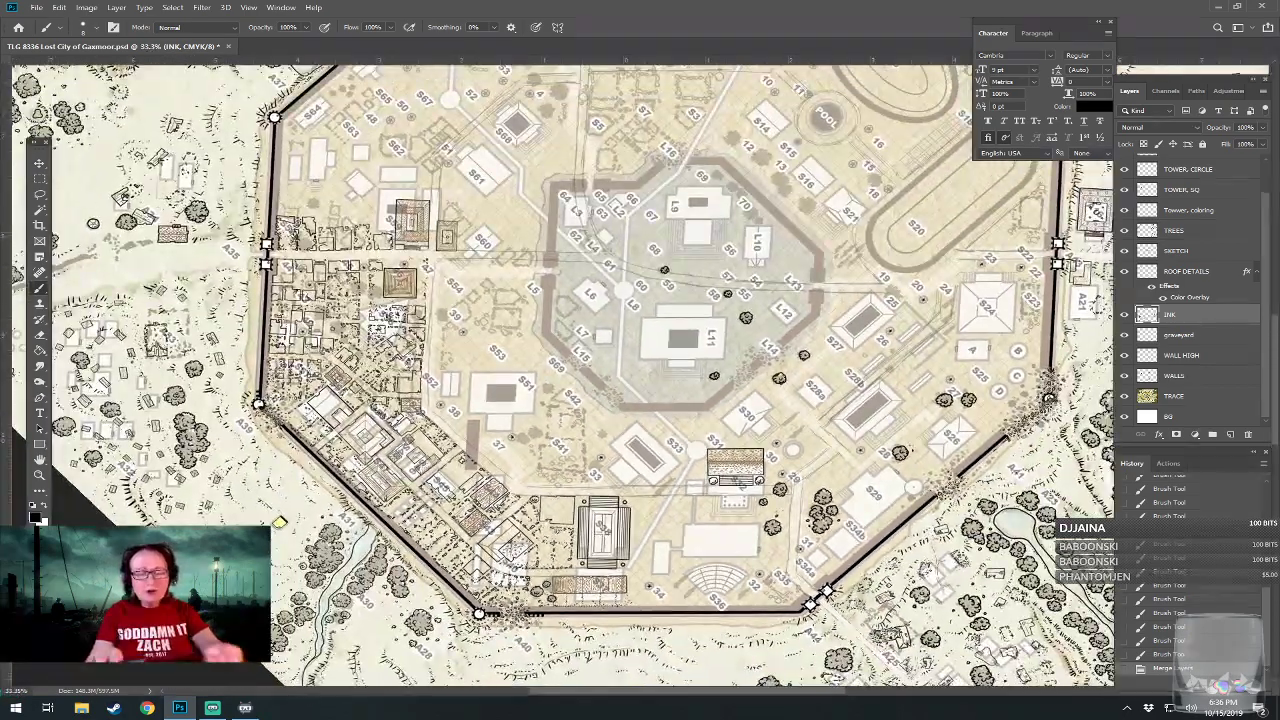
pyautogui.scroll(-2, 700, 600)
pyautogui.moveTo(756, 590); pyautogui.dragTo(799, 442)
pyautogui.scroll(-1, 537, 538)
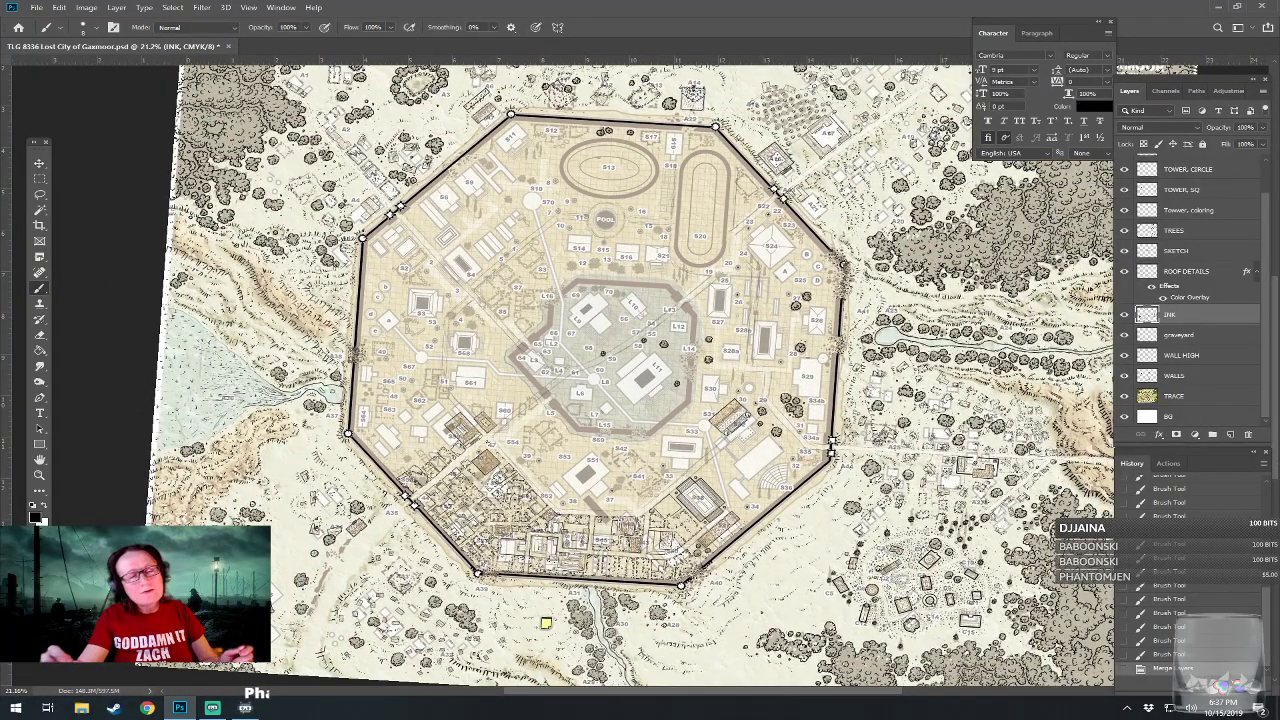
# Hide the TRACE layer and review the inked linework across the whole walled city.
pyautogui.click(1124, 396)
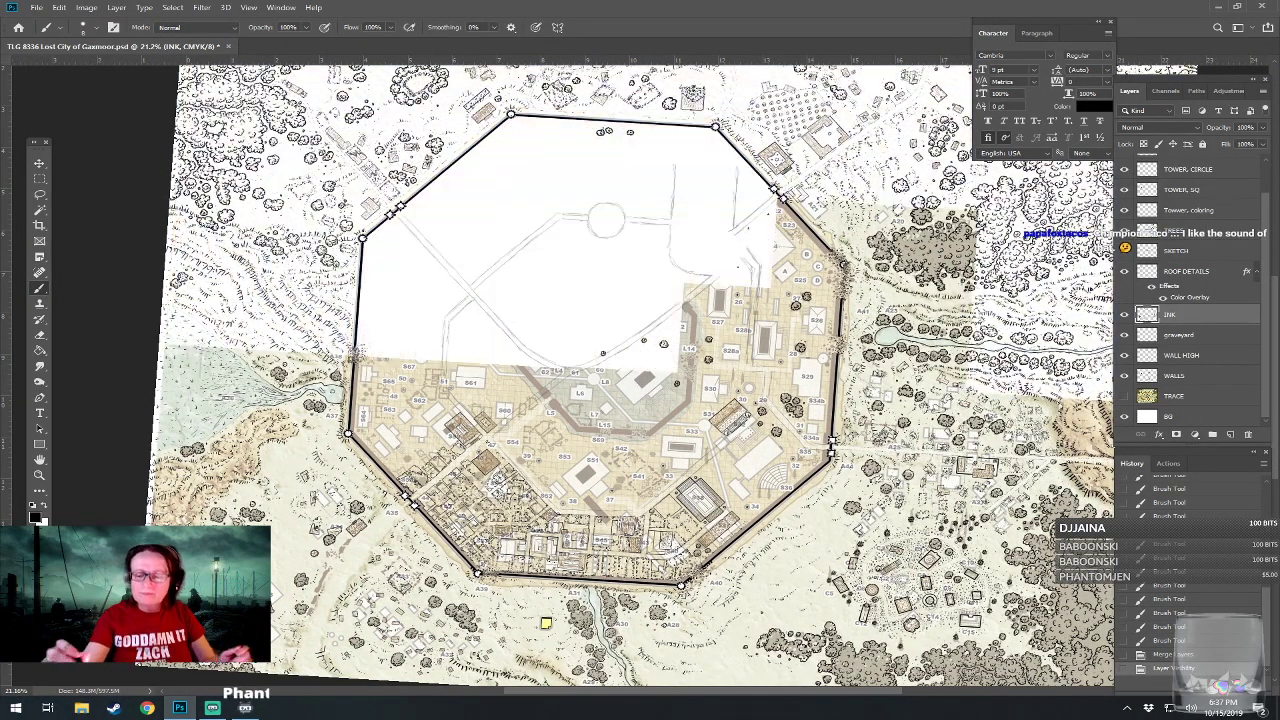
pyautogui.moveTo(600, 420); pyautogui.dragTo(576, 427)
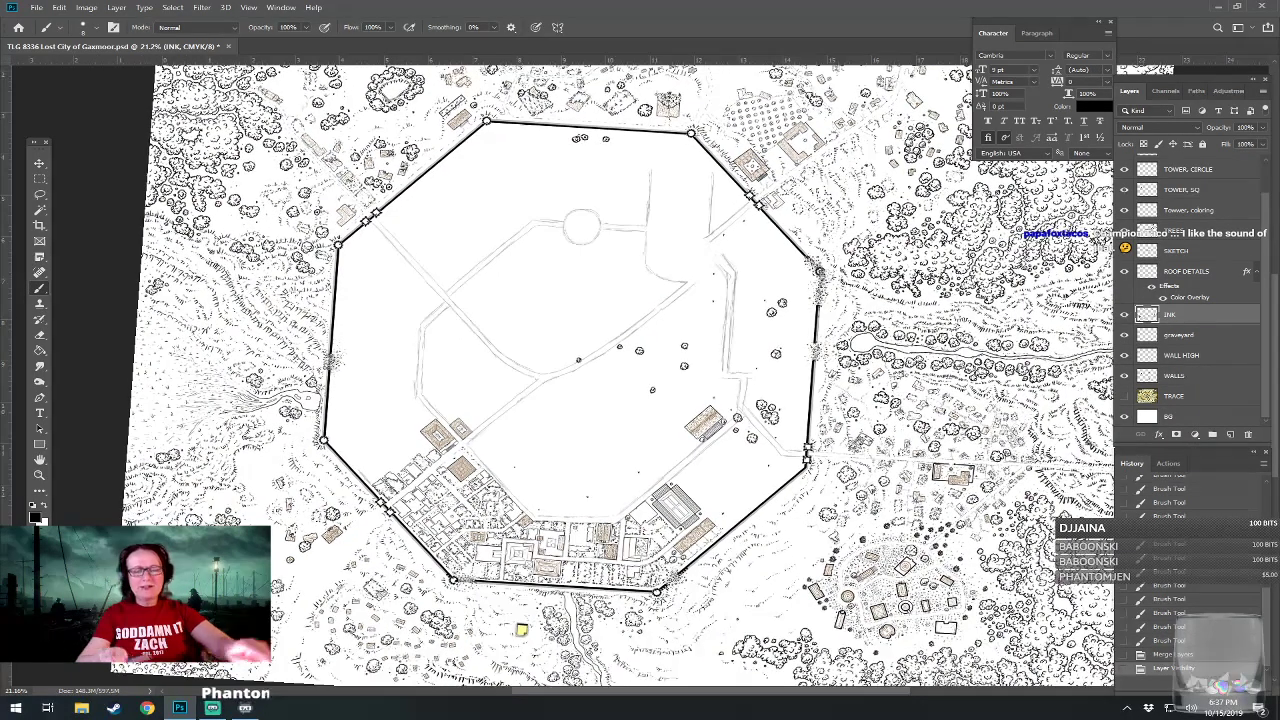
pyautogui.scroll(-2, 600, 420)
pyautogui.moveTo(700, 450); pyautogui.dragTo(707, 434)
pyautogui.scroll(2, 640, 366)
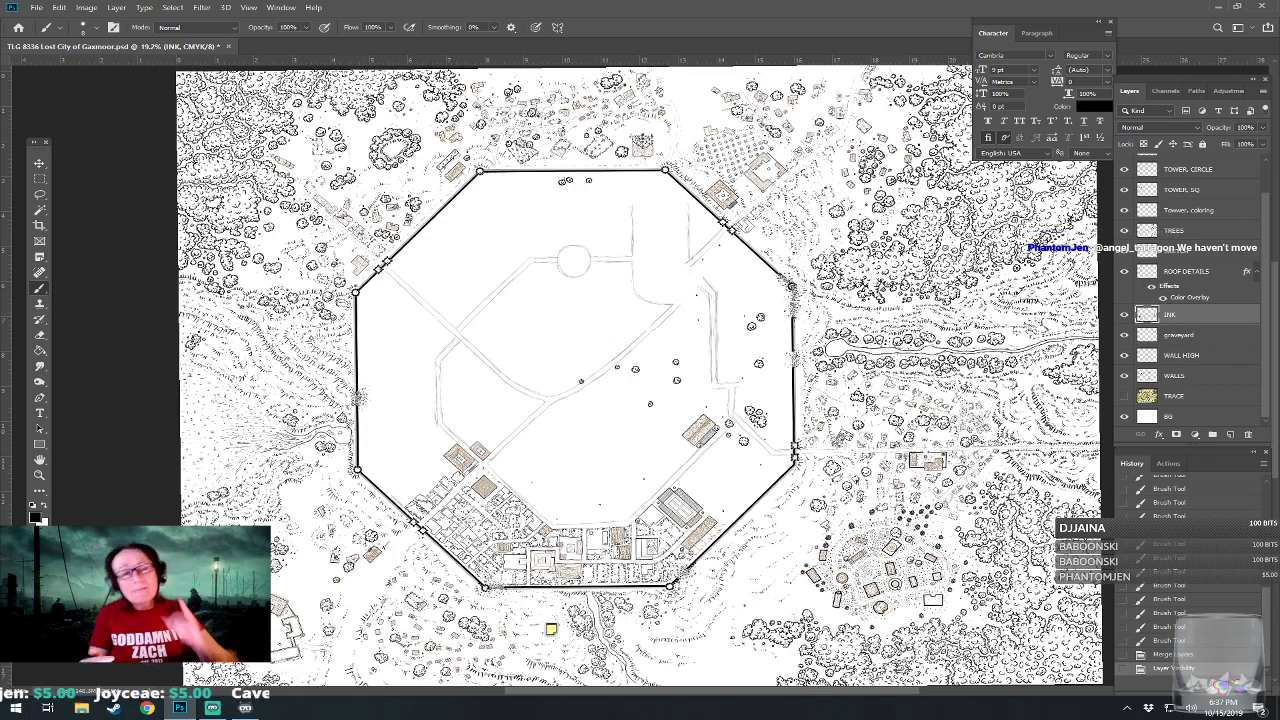
# Compare the inked southern district around S32 and S38 with the traced base map, leaving the TRACE layer hidden.
pyautogui.scroll(5, 697, 593)
pyautogui.scroll(2, 697, 526)
pyautogui.moveTo(668, 223)
pyautogui.mouseDown()
pyautogui.moveTo(765, 257)
pyautogui.moveTo(808, 371)
pyautogui.moveTo(746, 369)
pyautogui.mouseUp()
pyautogui.scroll(3, 750, 382)
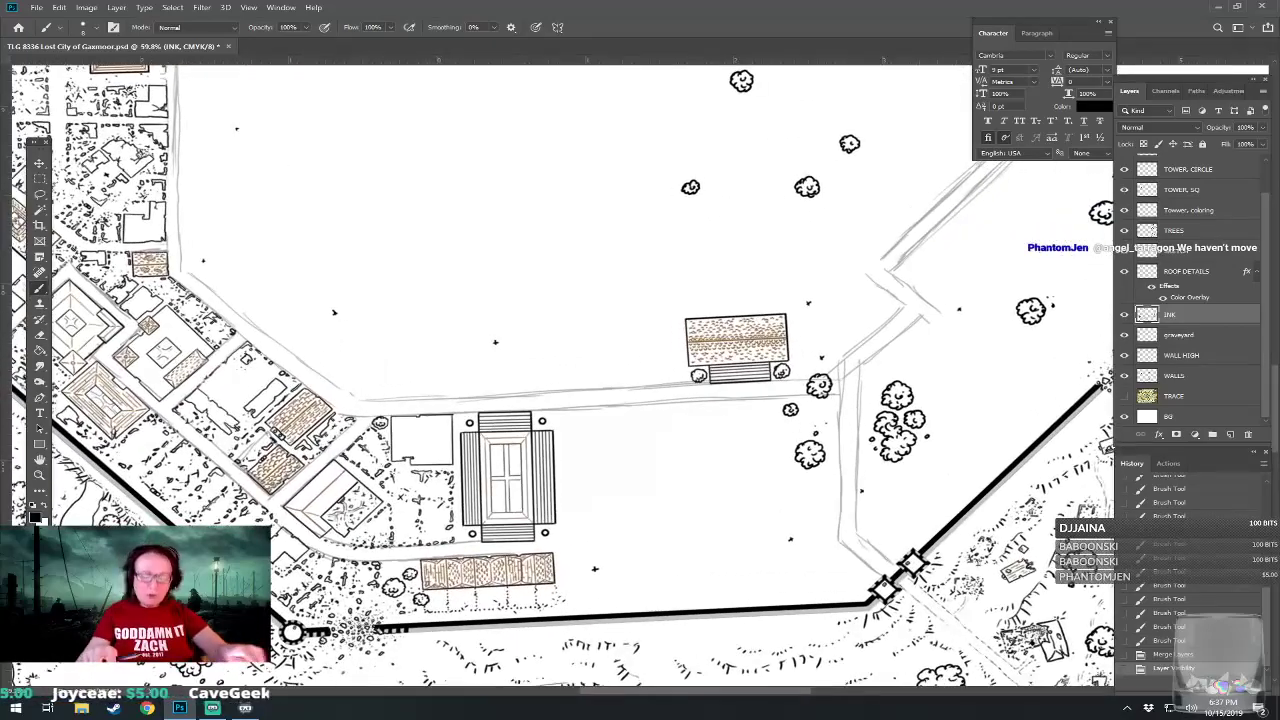
pyautogui.scroll(1, 940, 405)
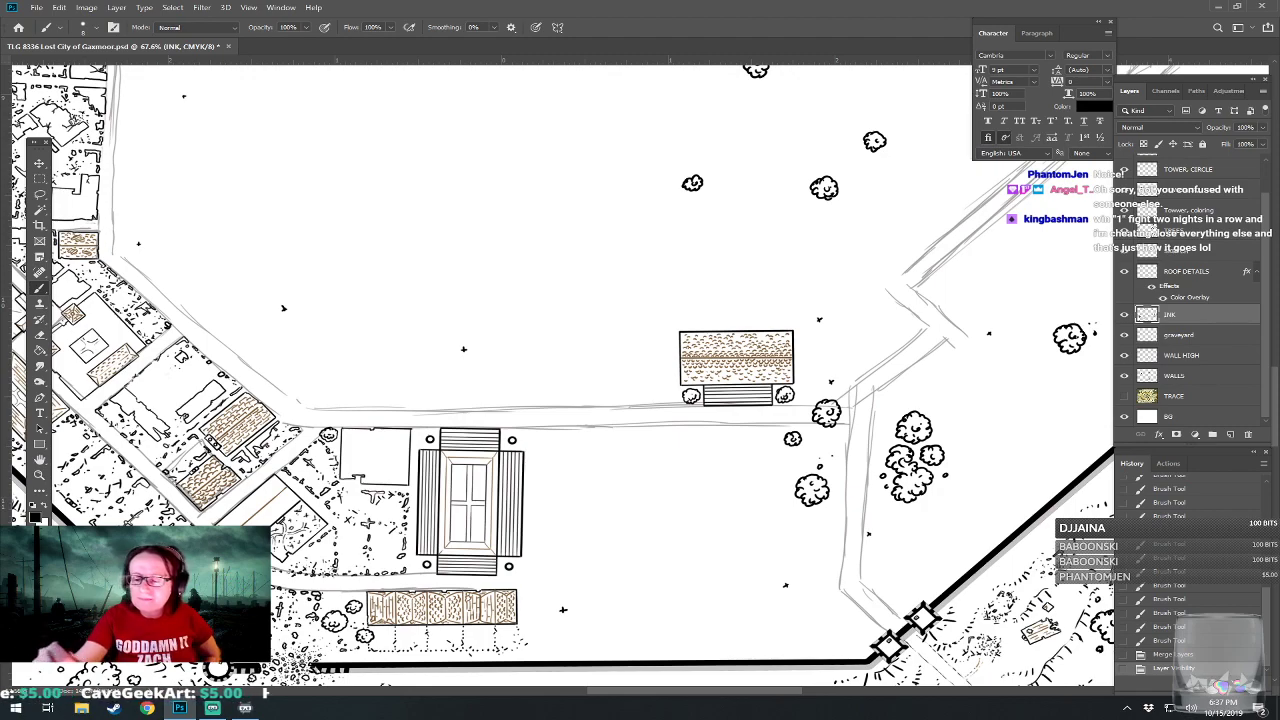
pyautogui.click(1124, 396)
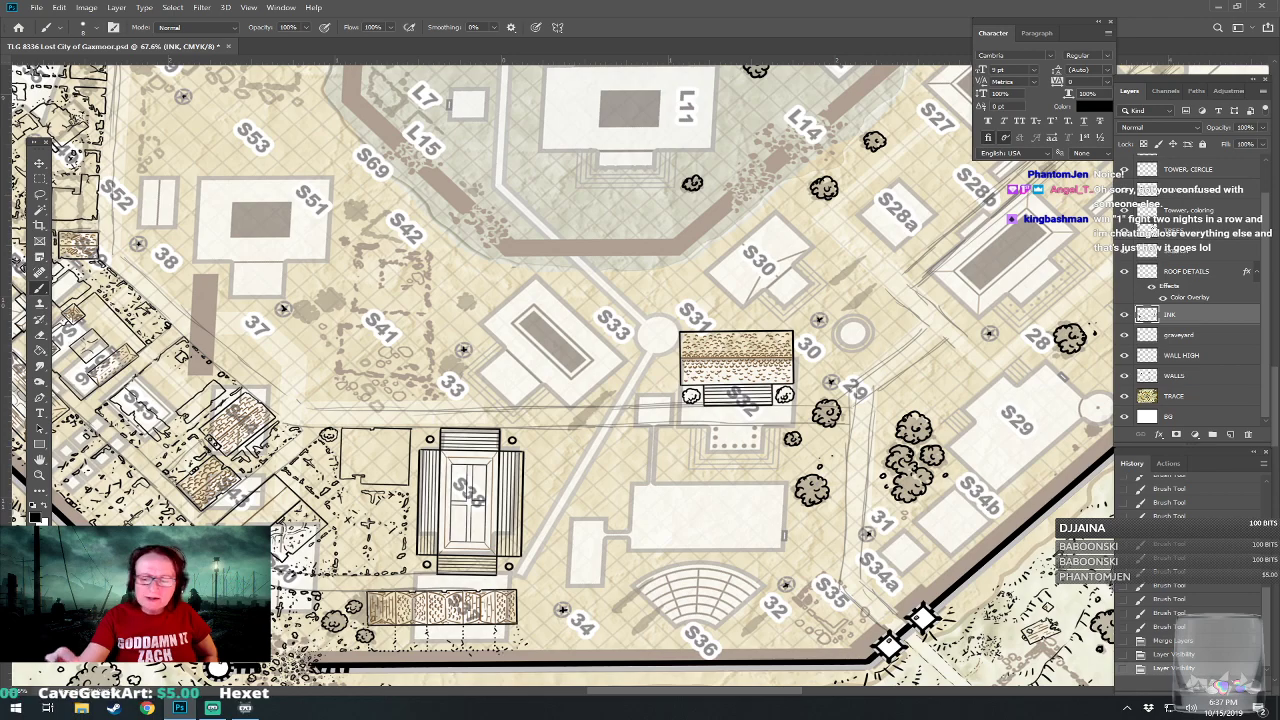
pyautogui.click(1124, 396)
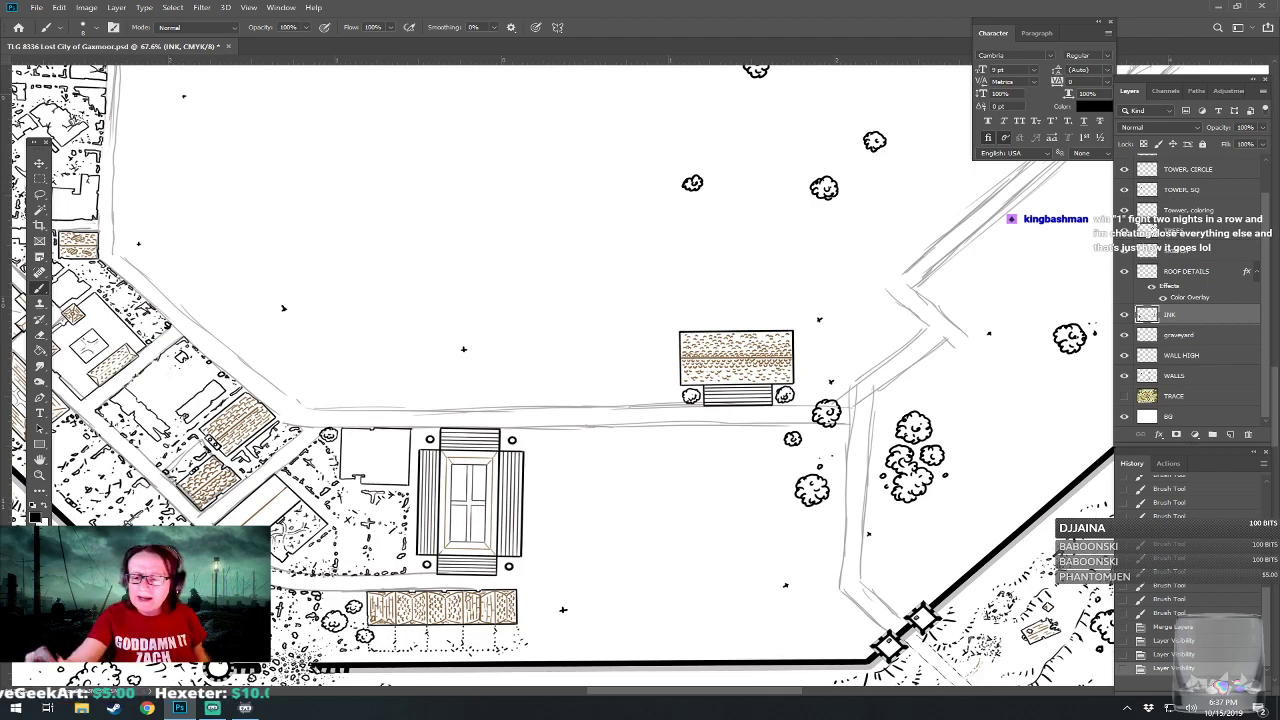
# On the SKETCH layer, sketch a vertical boundary line east of the S38 building and extend the road lines below it eastward.
pyautogui.click(1178, 251)
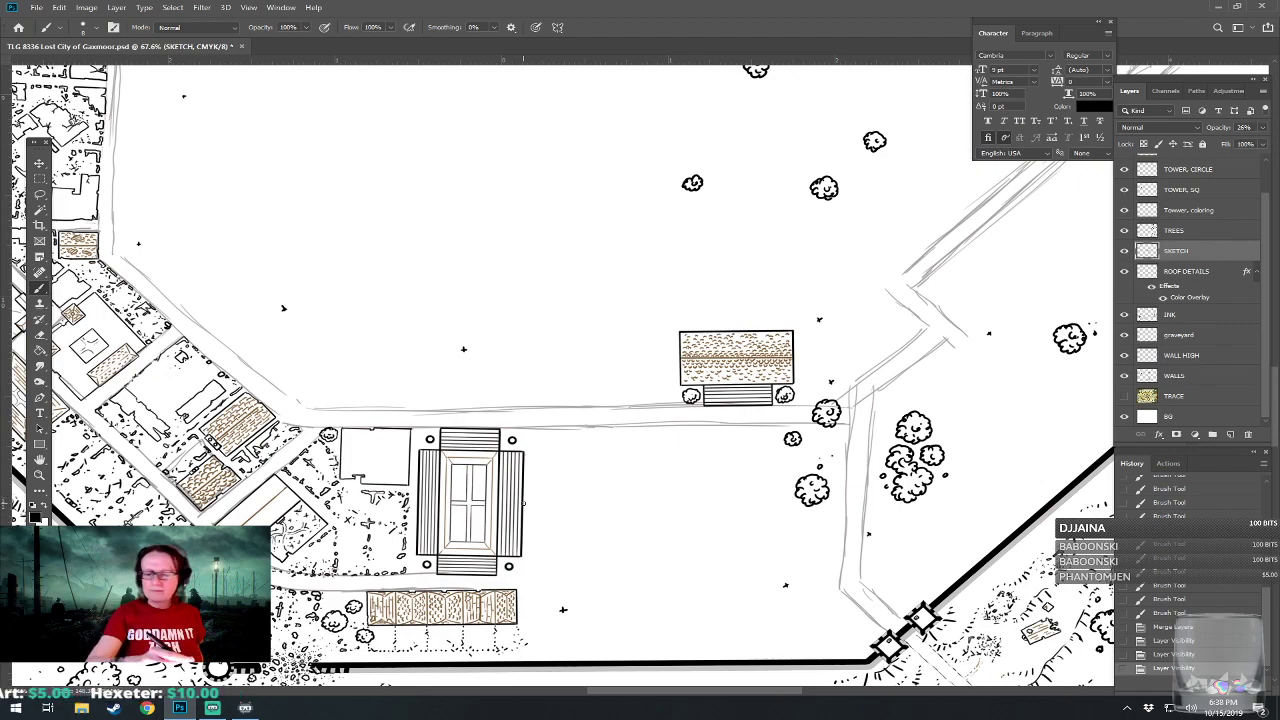
pyautogui.moveTo(543, 430); pyautogui.dragTo(542, 534)
pyautogui.moveTo(543, 496)
pyautogui.mouseDown()
pyautogui.moveTo(542, 587)
pyautogui.moveTo(564, 586)
pyautogui.moveTo(562, 570)
pyautogui.moveTo(575, 587)
pyautogui.moveTo(569, 572)
pyautogui.moveTo(532, 573)
pyautogui.mouseUp()
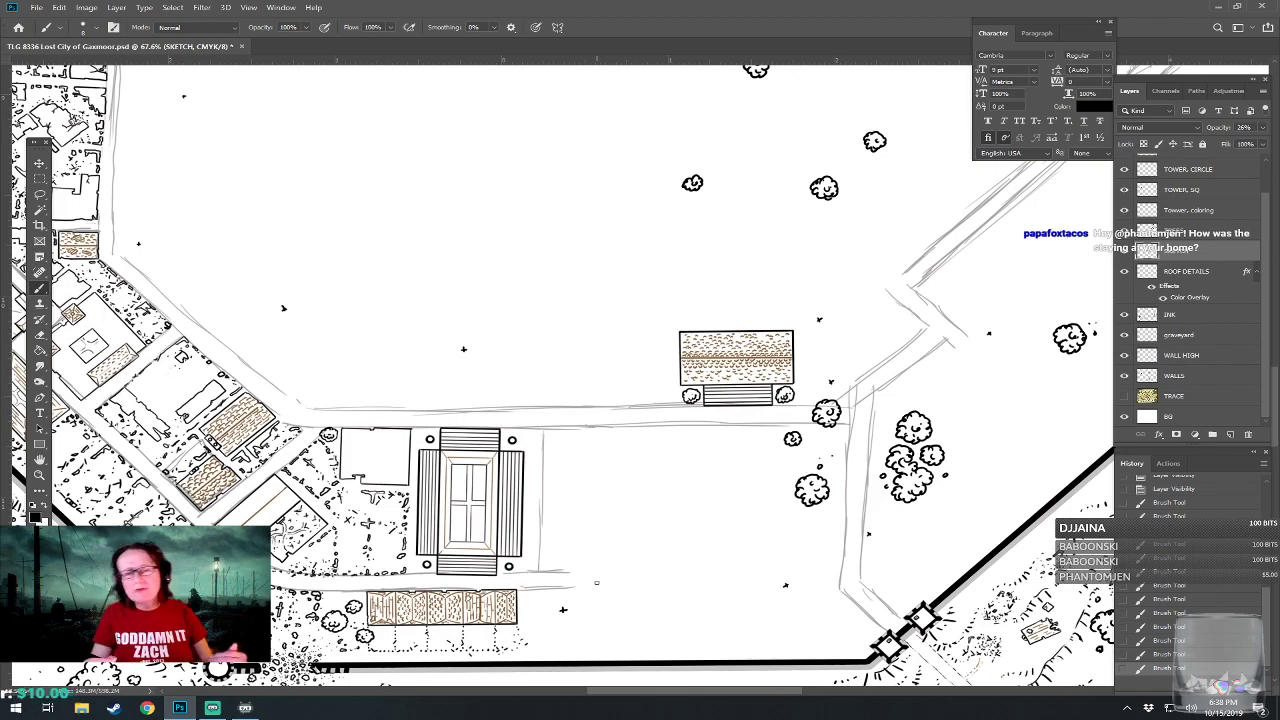
pyautogui.moveTo(597, 583)
pyautogui.mouseDown()
pyautogui.moveTo(610, 570)
pyautogui.moveTo(594, 558)
pyautogui.moveTo(603, 576)
pyautogui.moveTo(525, 593)
pyautogui.moveTo(554, 580)
pyautogui.mouseUp()
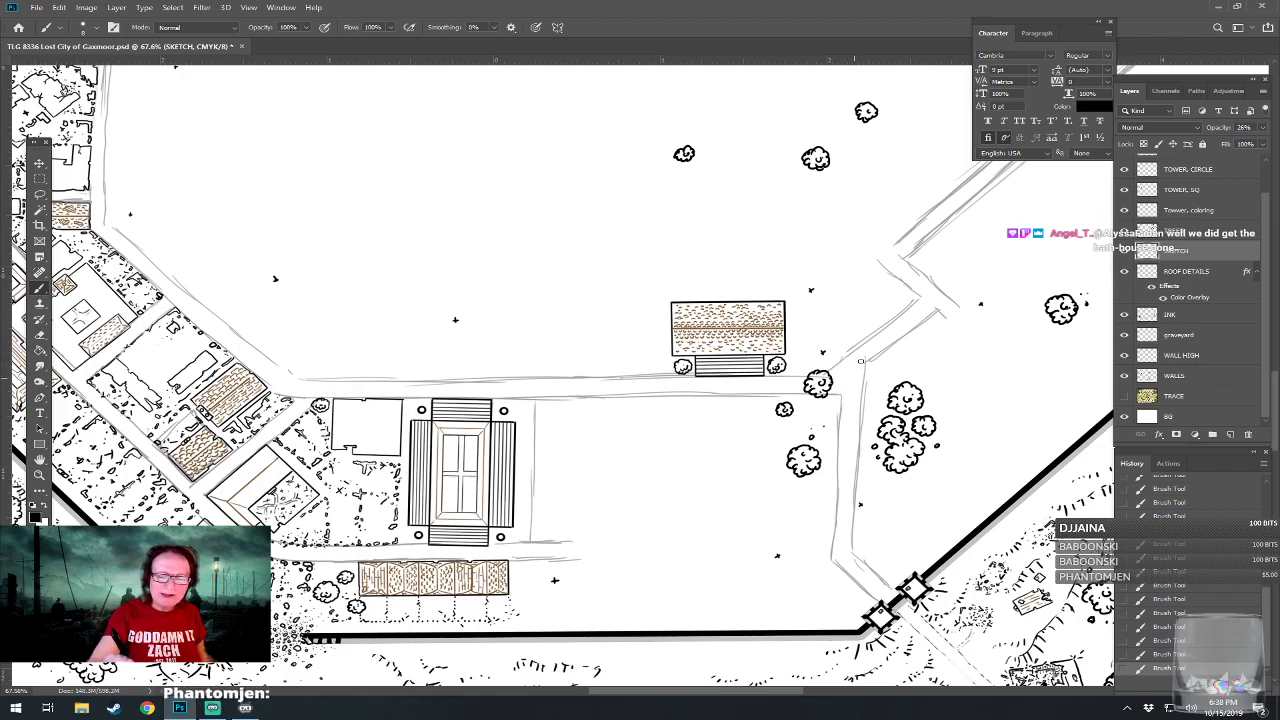
# Erase a bit of sketch line at the road corner southeast of S32, and make the INK layer active.
pyautogui.click(860, 364)
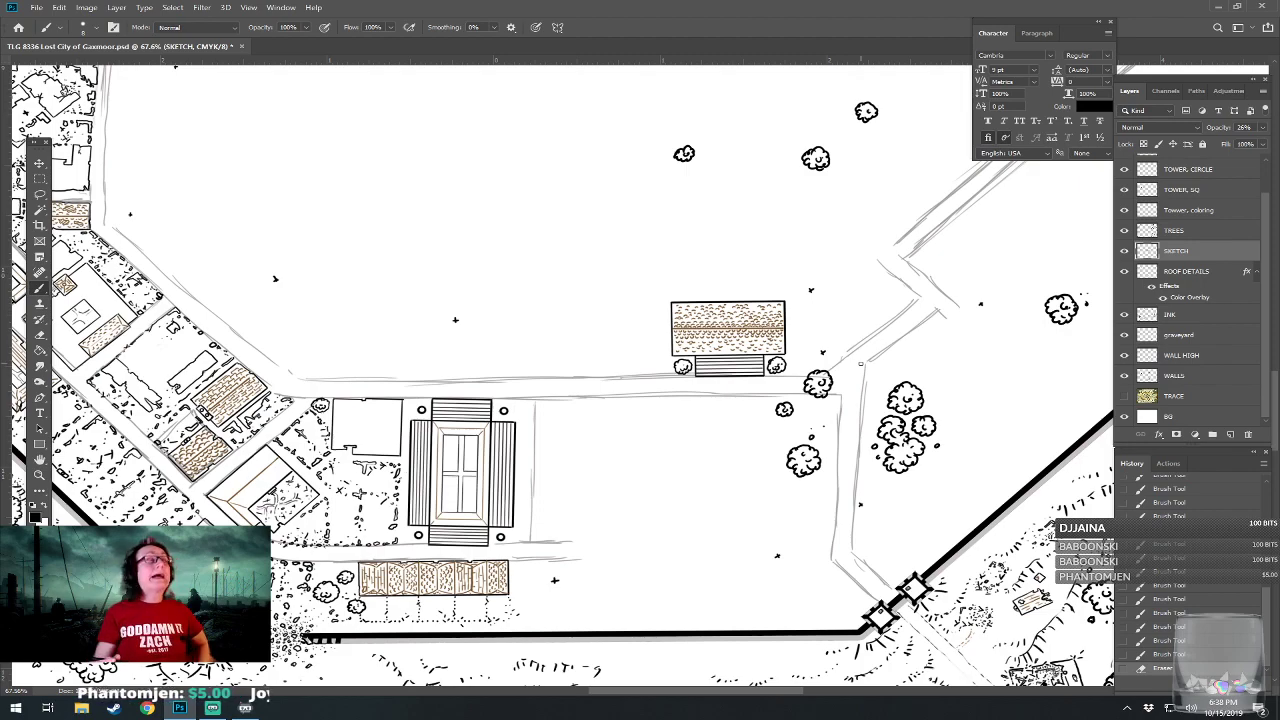
pyautogui.moveTo(860, 364); pyautogui.dragTo(876, 360)
pyautogui.click(1182, 316)
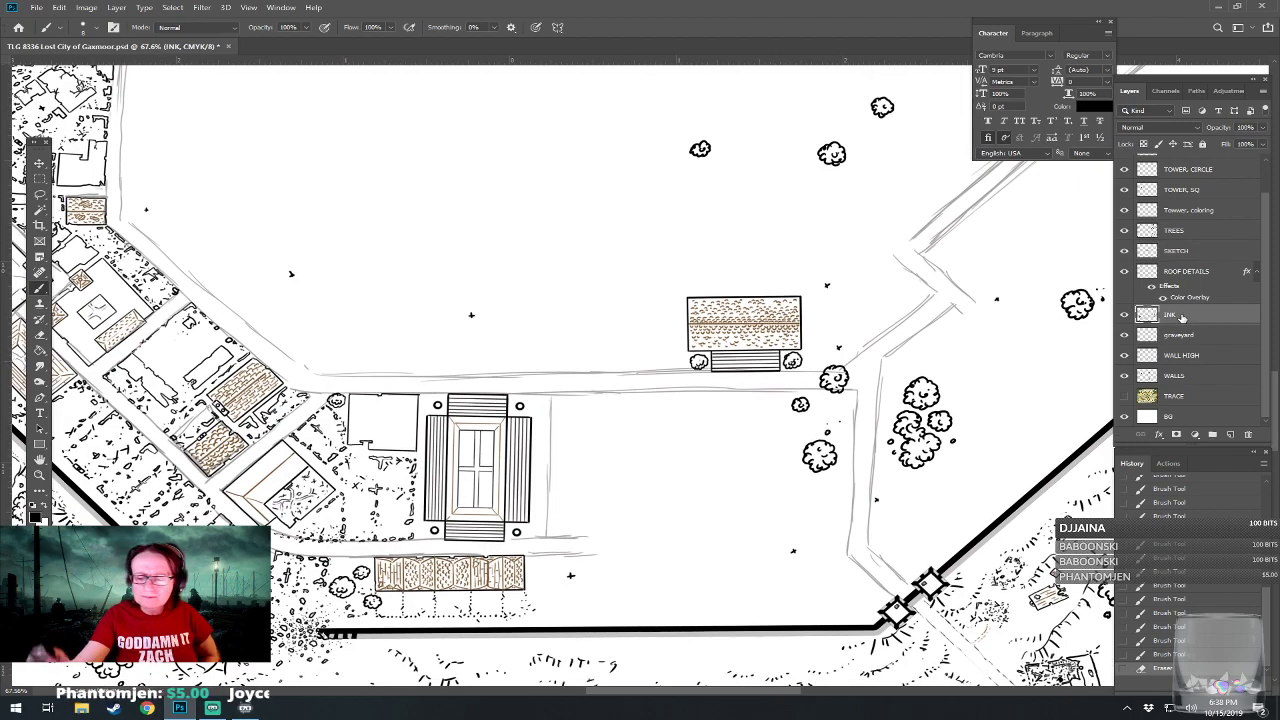
pyautogui.moveTo(700, 400)
pyautogui.mouseDown()
pyautogui.moveTo(748, 370)
pyautogui.moveTo(766, 388)
pyautogui.moveTo(712, 343)
pyautogui.mouseUp()
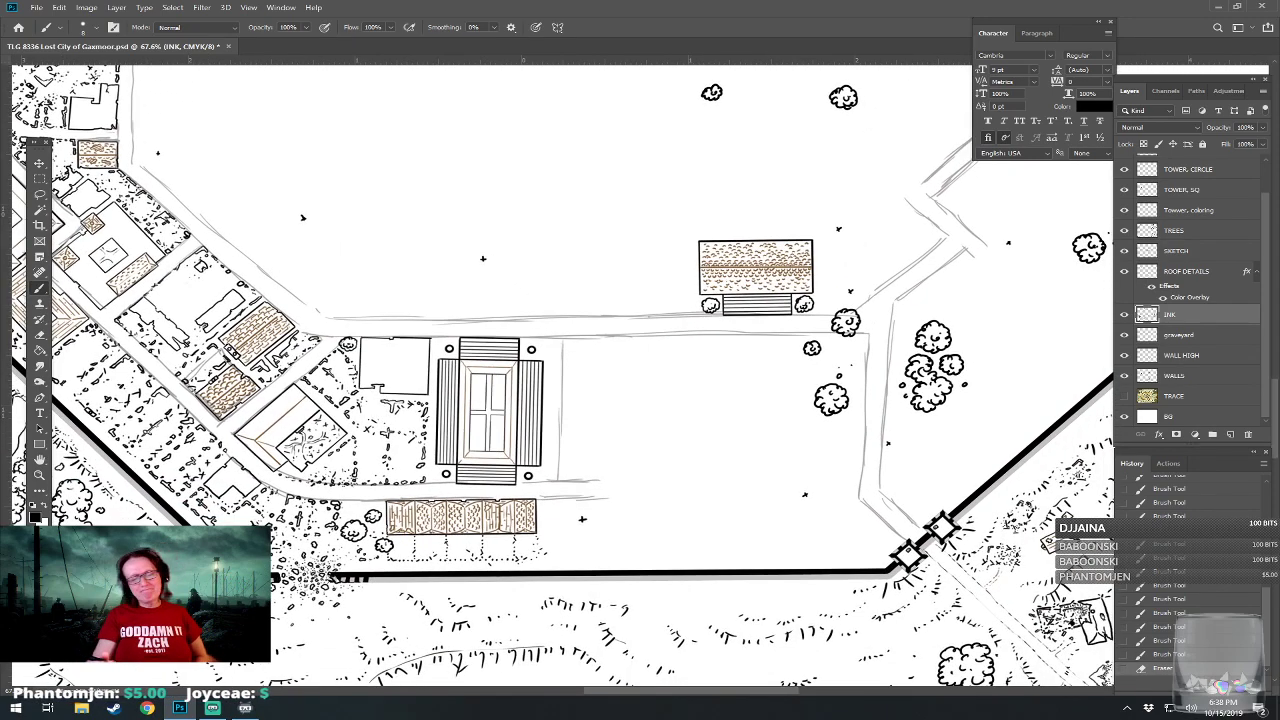
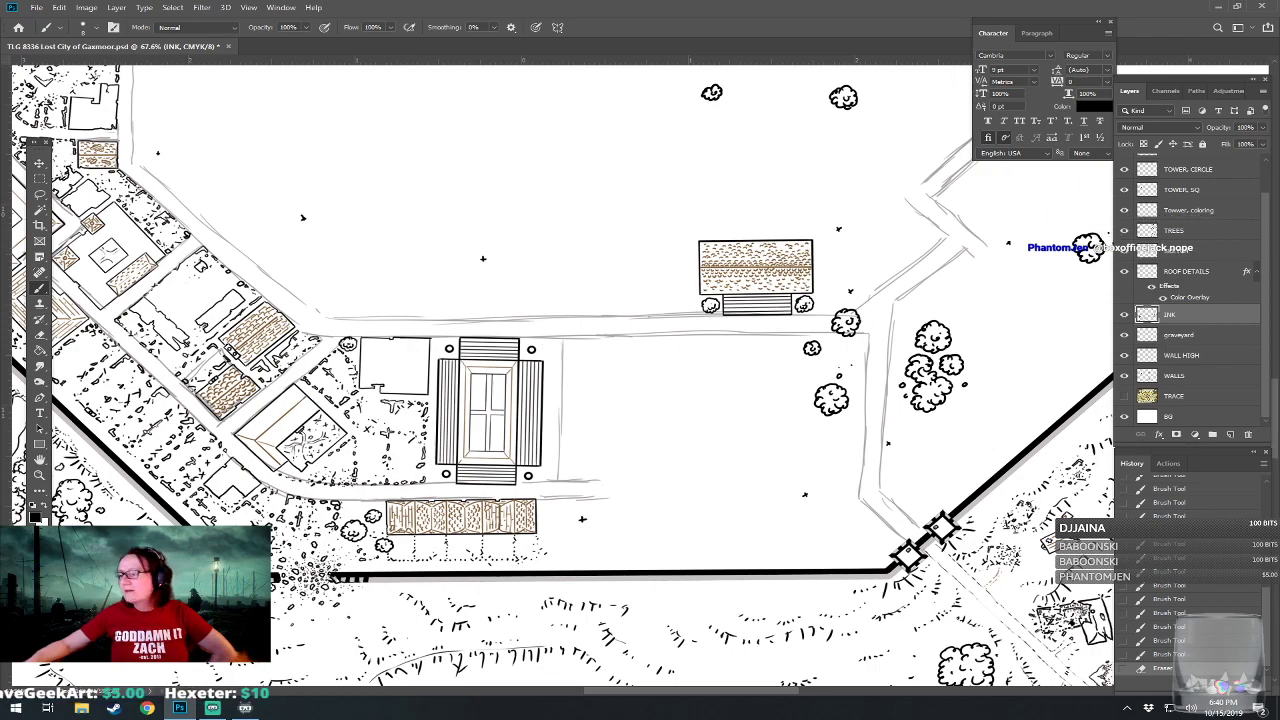
# Switch to Chrome, search images for "amphitheater plans", and open the Daily Courier plan's web page beside the map.
pyautogui.click(147, 708)
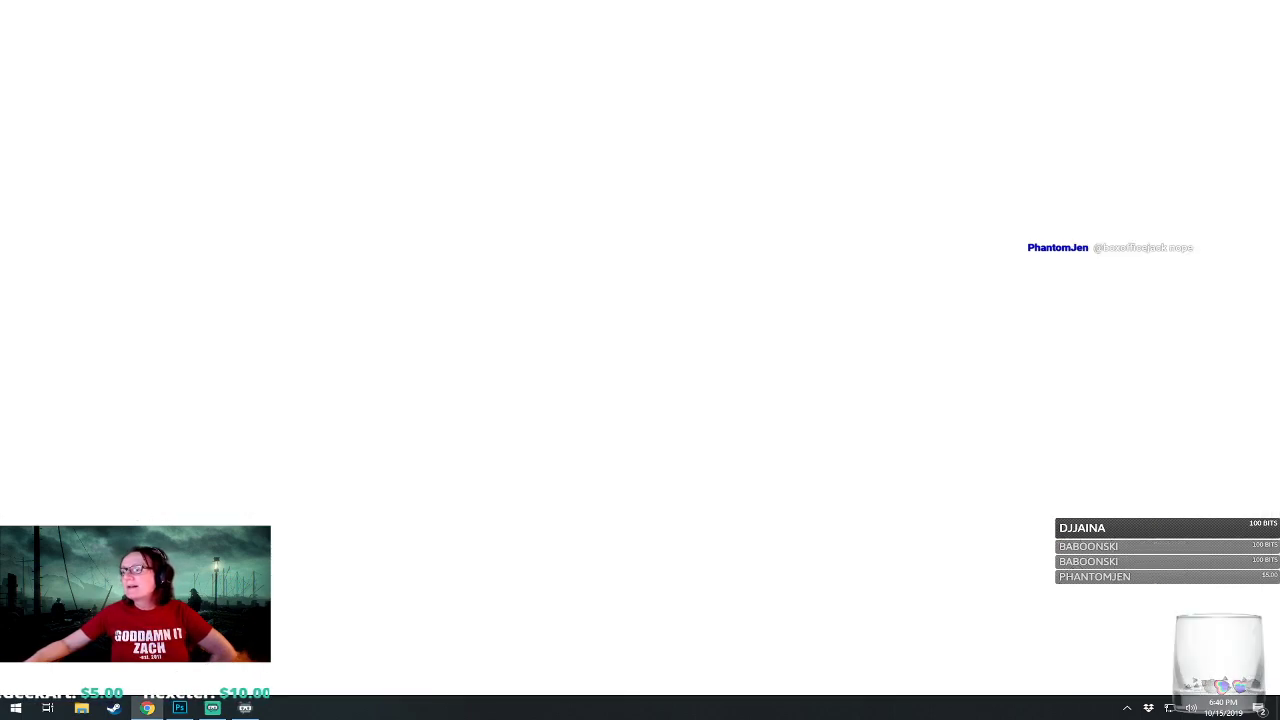
pyautogui.moveTo(563, 8); pyautogui.dragTo(1279, 95)
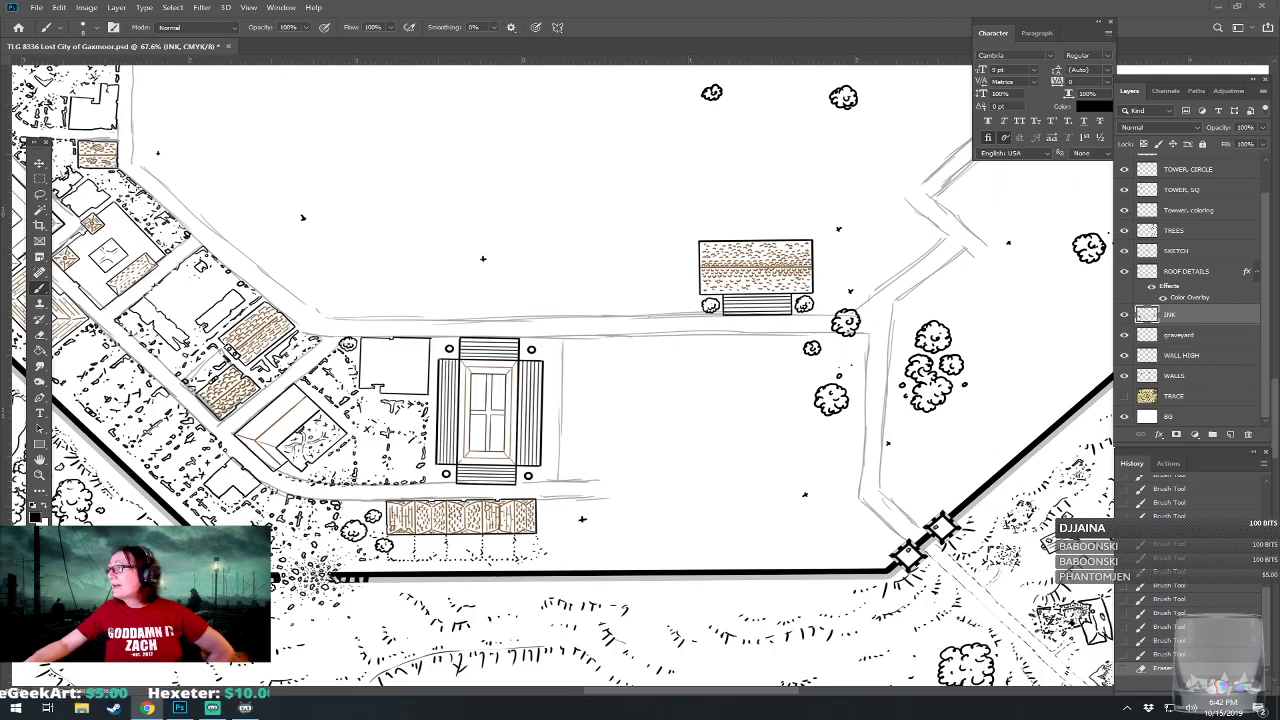
pyautogui.moveTo(1279, 12); pyautogui.dragTo(731, 19)
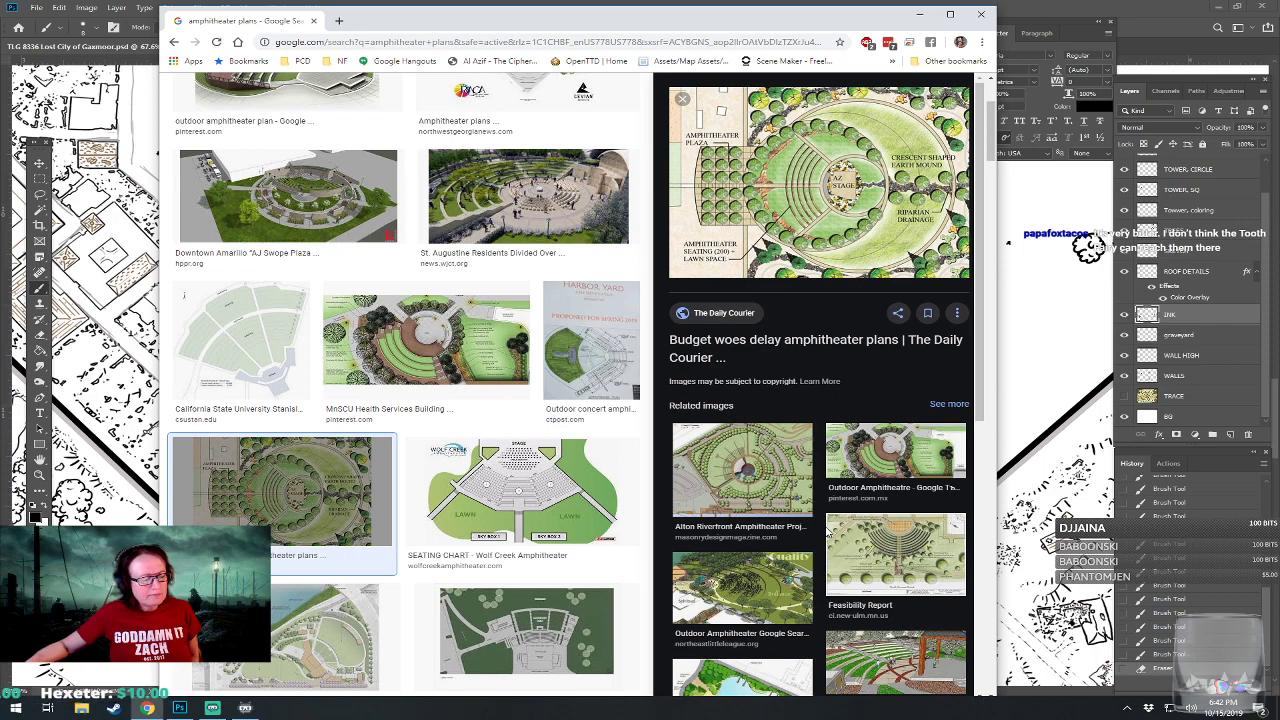
pyautogui.click(853, 200)
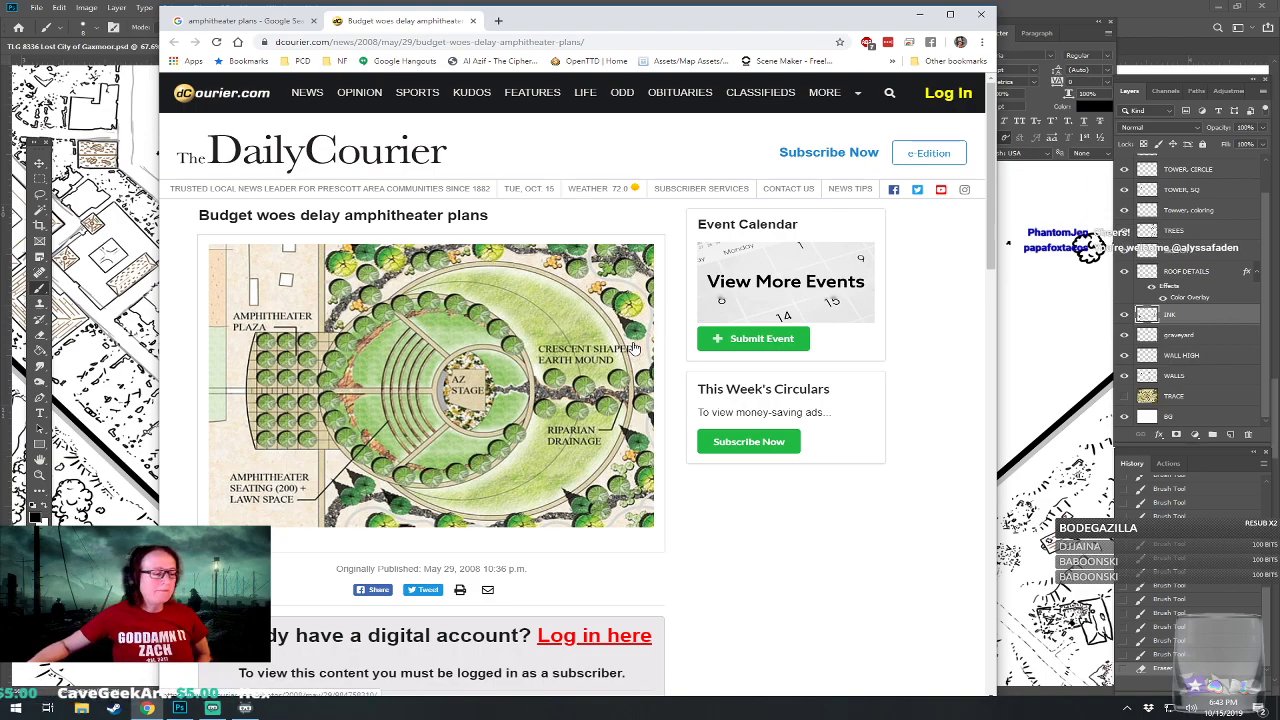
pyautogui.moveTo(675, 10); pyautogui.dragTo(936, 73)
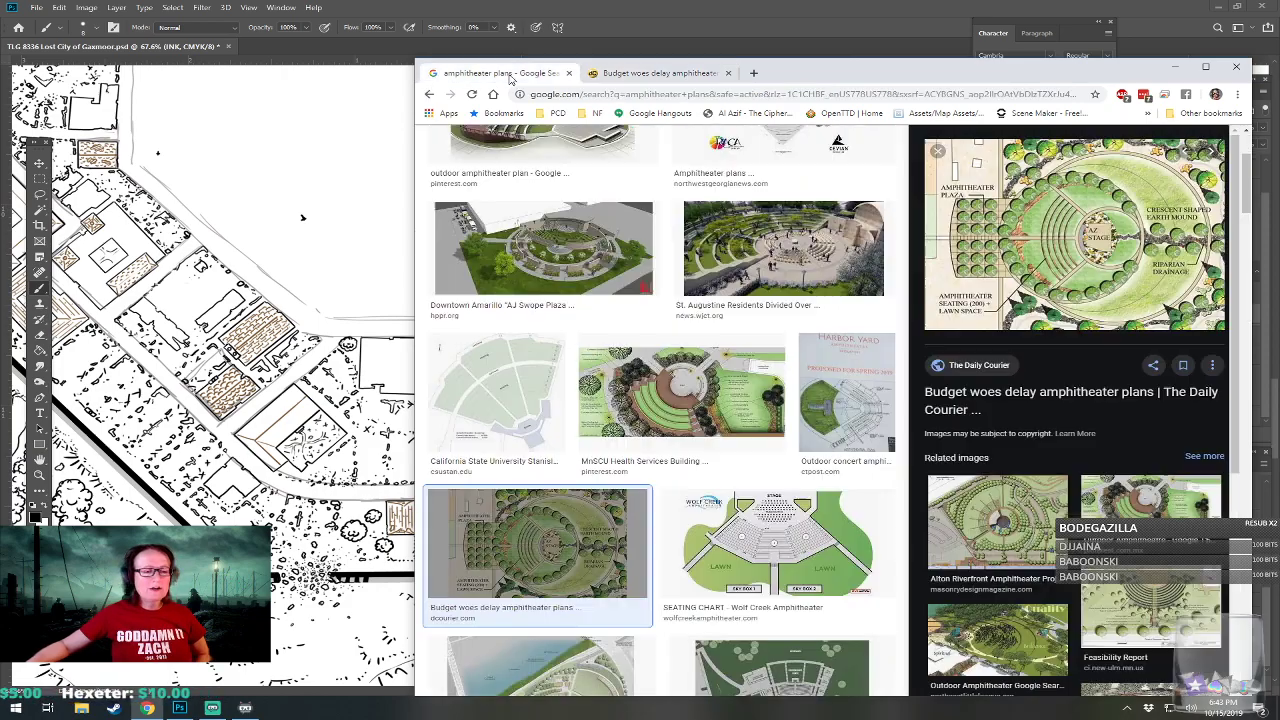
# Return to the image results and browse the amphitheater plans, previewing the City of New Ulm Feasibility Report plan.
pyautogui.click(500, 73)
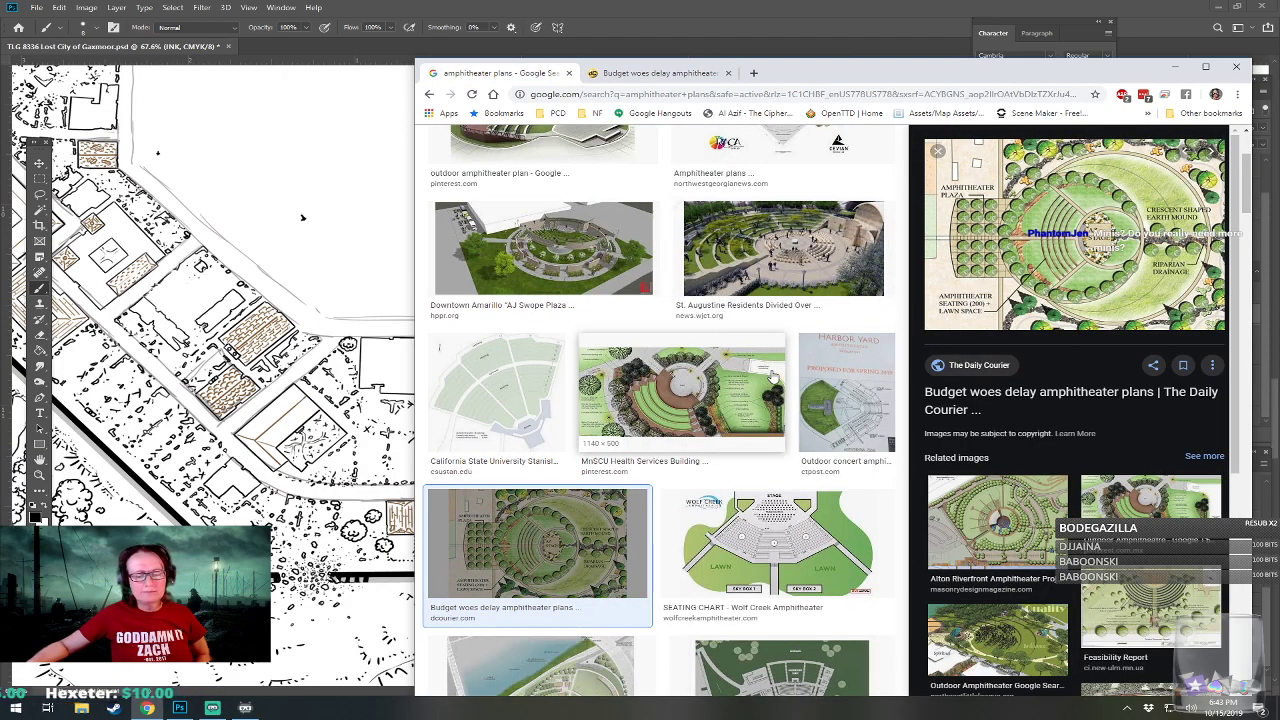
pyautogui.scroll(-2, 760, 380)
pyautogui.scroll(-2, 770, 378)
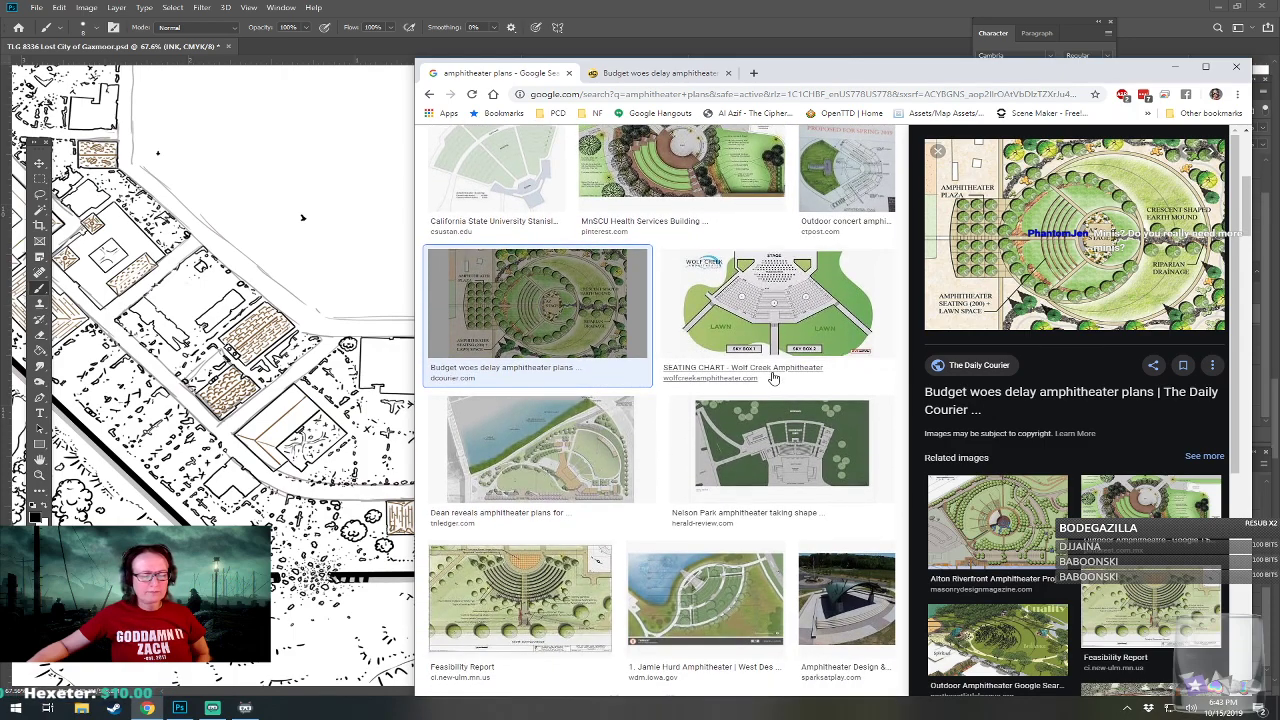
pyautogui.scroll(-1, 770, 380)
pyautogui.click(560, 513)
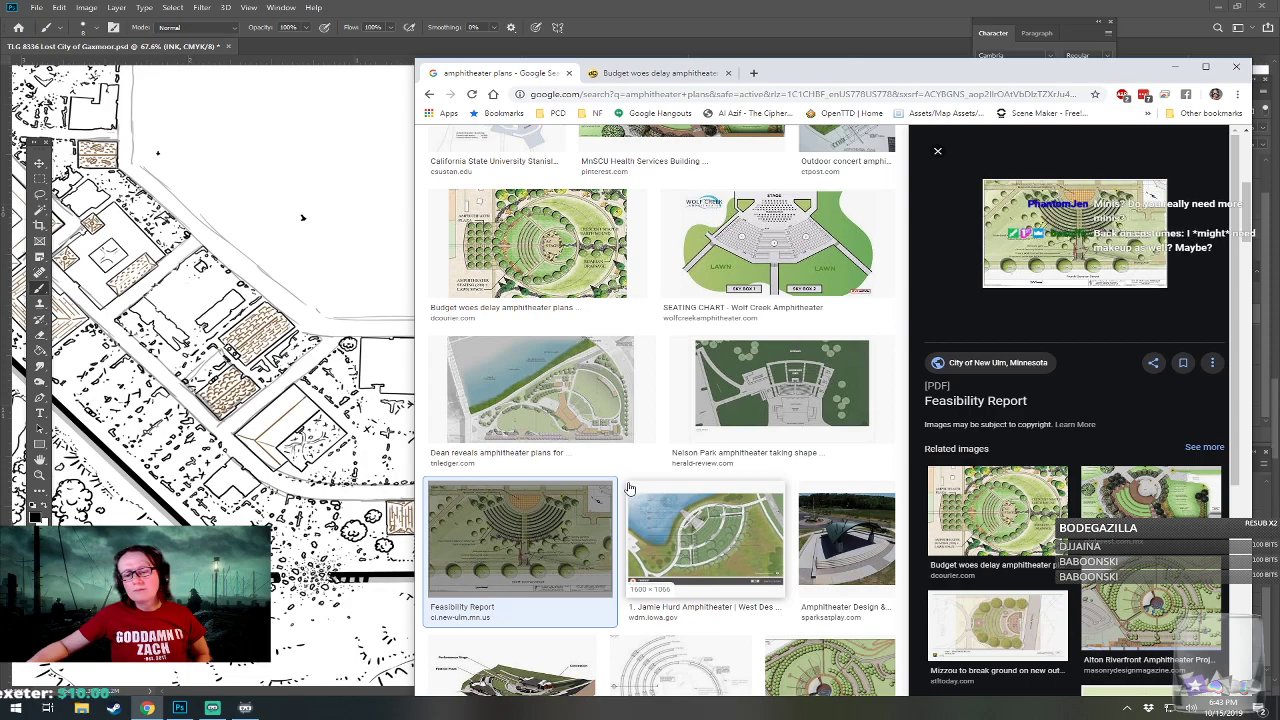
pyautogui.scroll(-1, 629, 488)
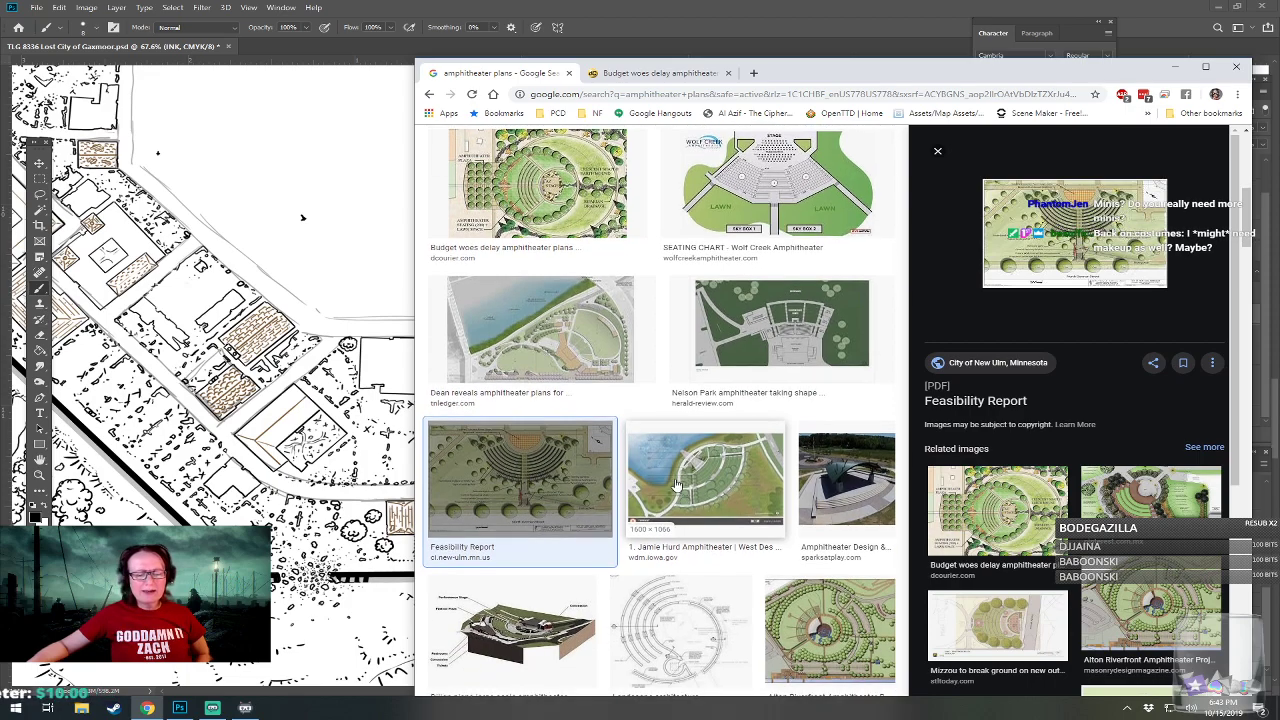
pyautogui.scroll(-1, 677, 485)
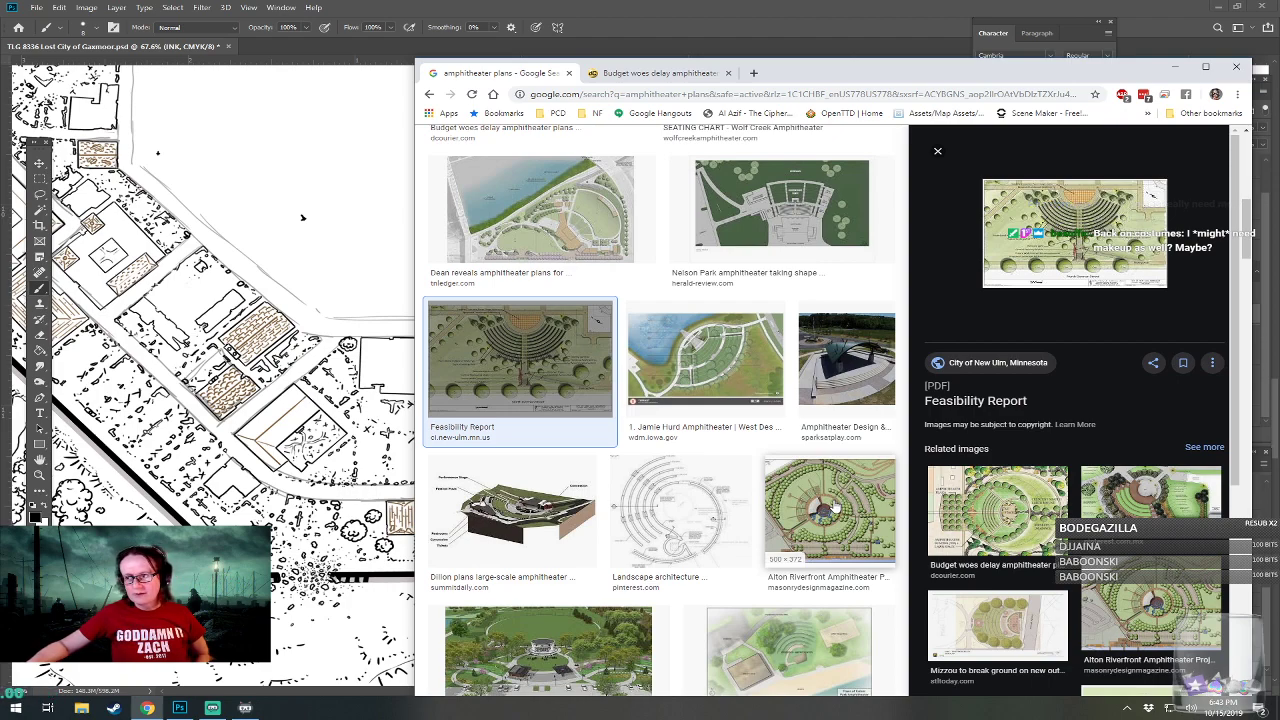
pyautogui.scroll(-1, 835, 508)
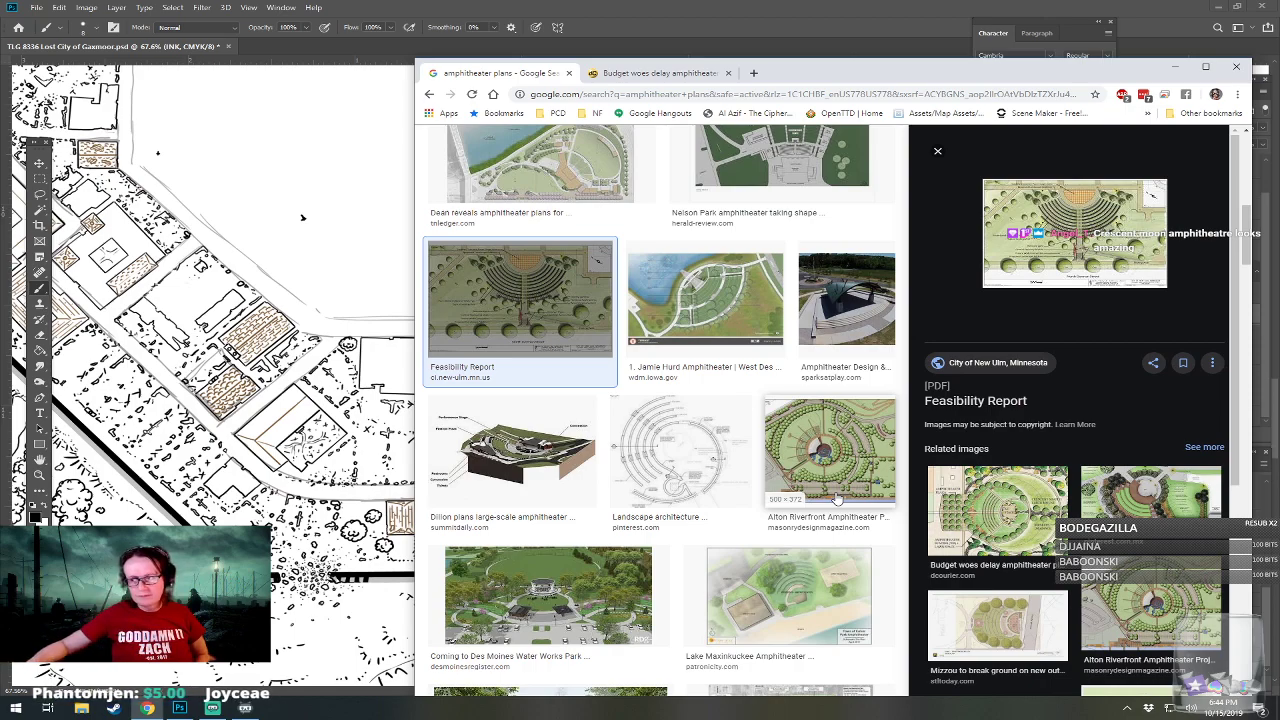
pyautogui.scroll(-6, 836, 499)
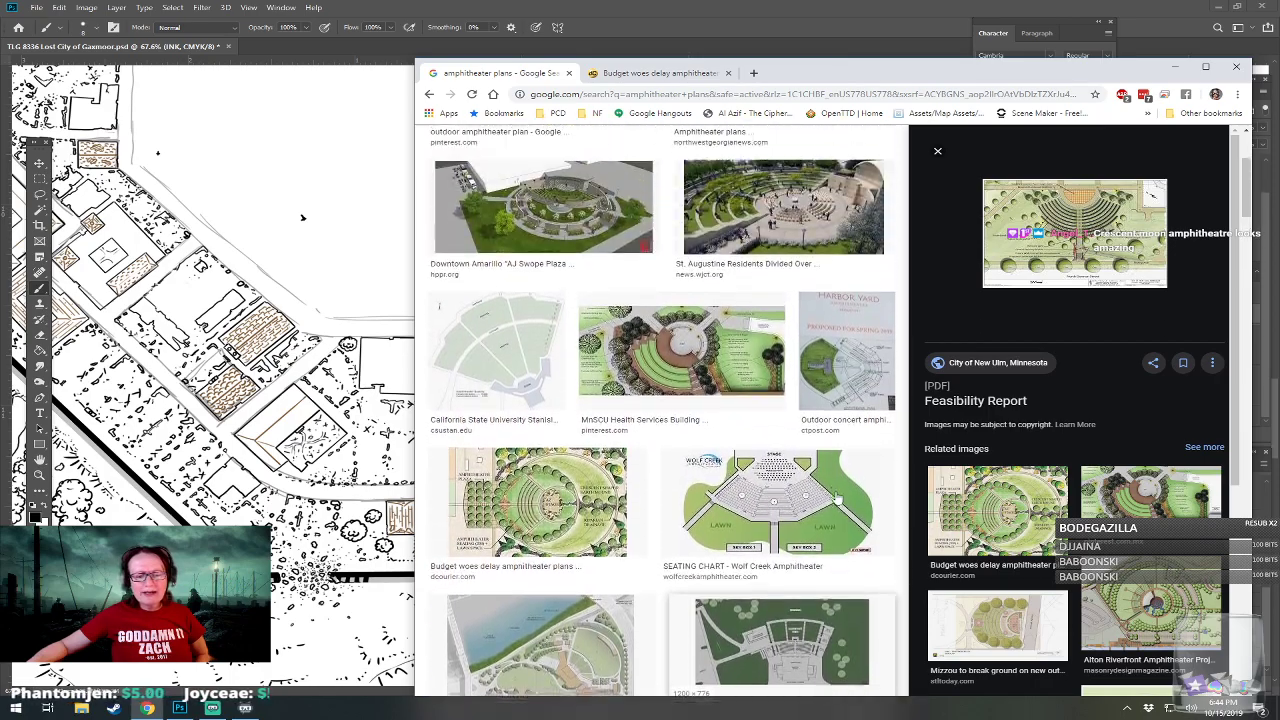
# Look through the amphitheater results again from the start and preview the NCPTT New Deal Outdoor Theaters drawing.
pyautogui.scroll(2, 836, 499)
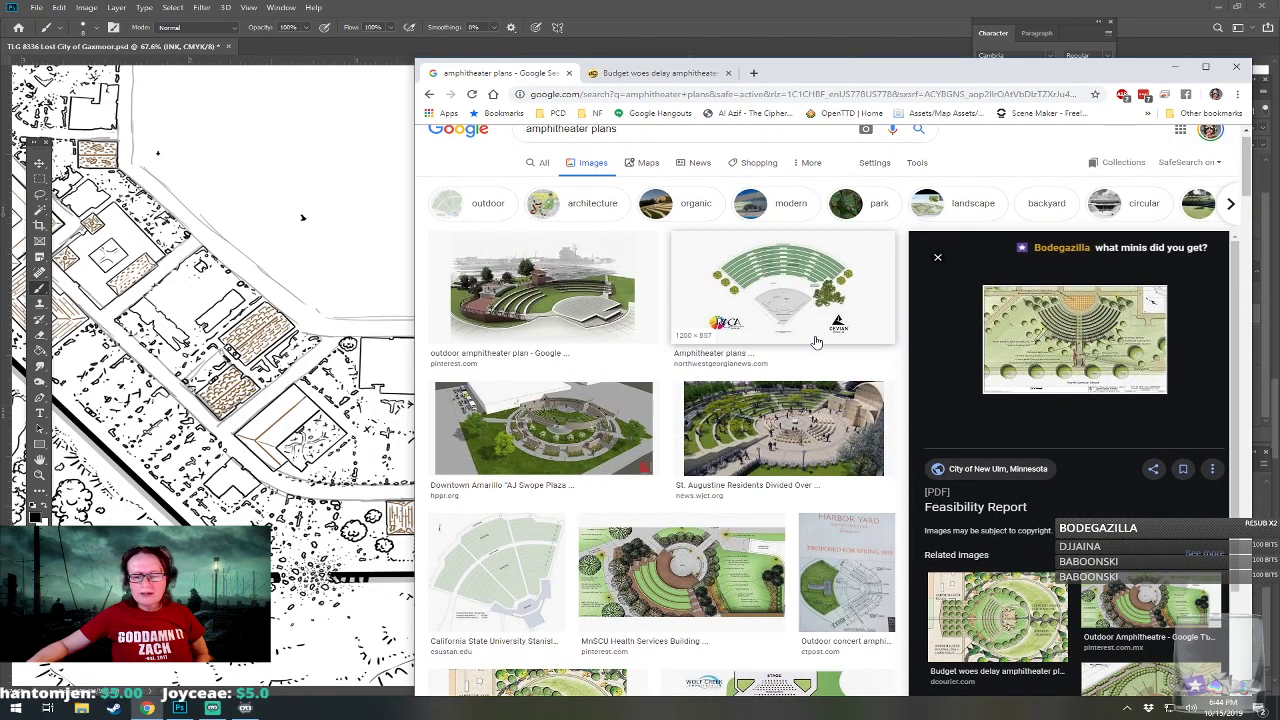
pyautogui.scroll(-2, 816, 347)
pyautogui.scroll(-3, 816, 347)
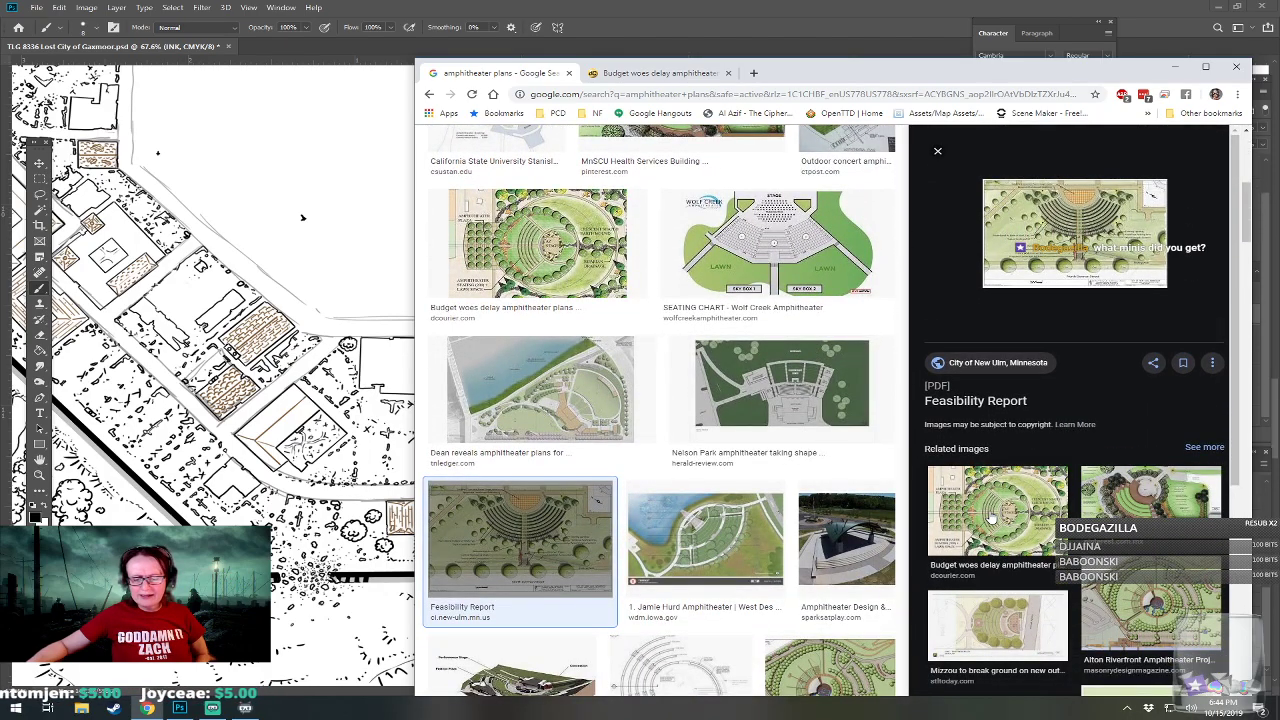
pyautogui.scroll(-3, 862, 497)
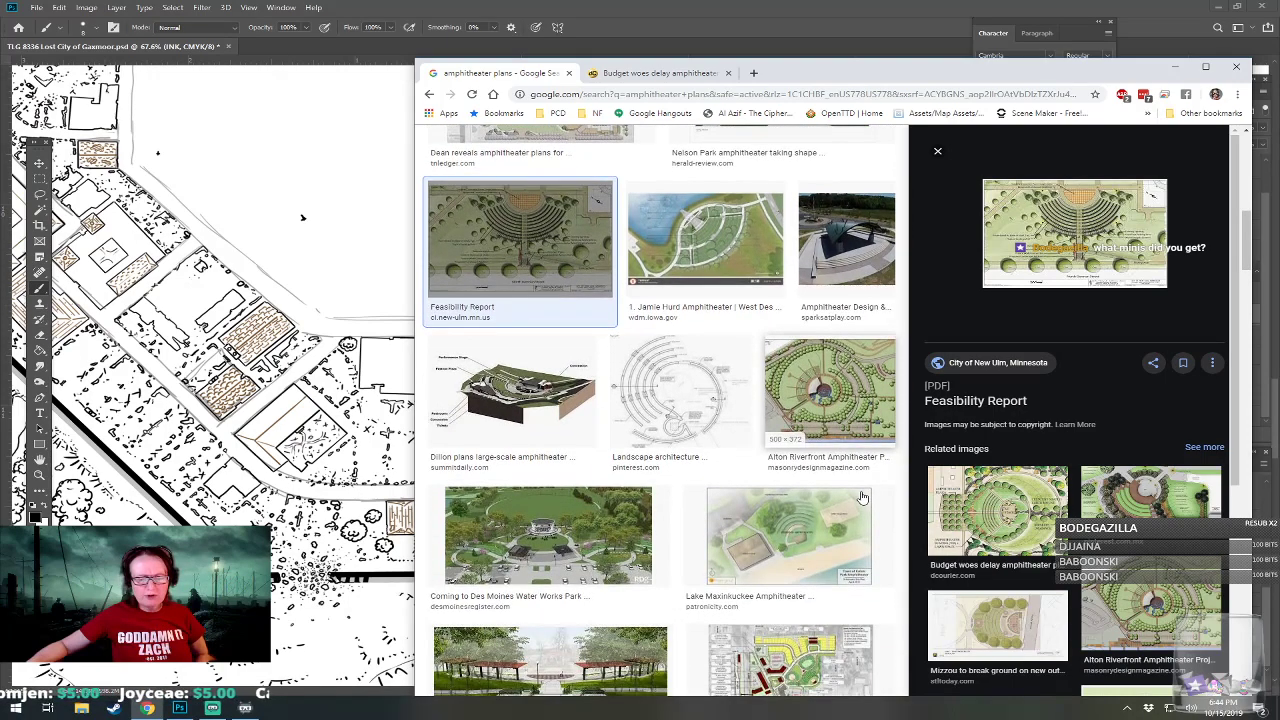
pyautogui.scroll(-3, 862, 497)
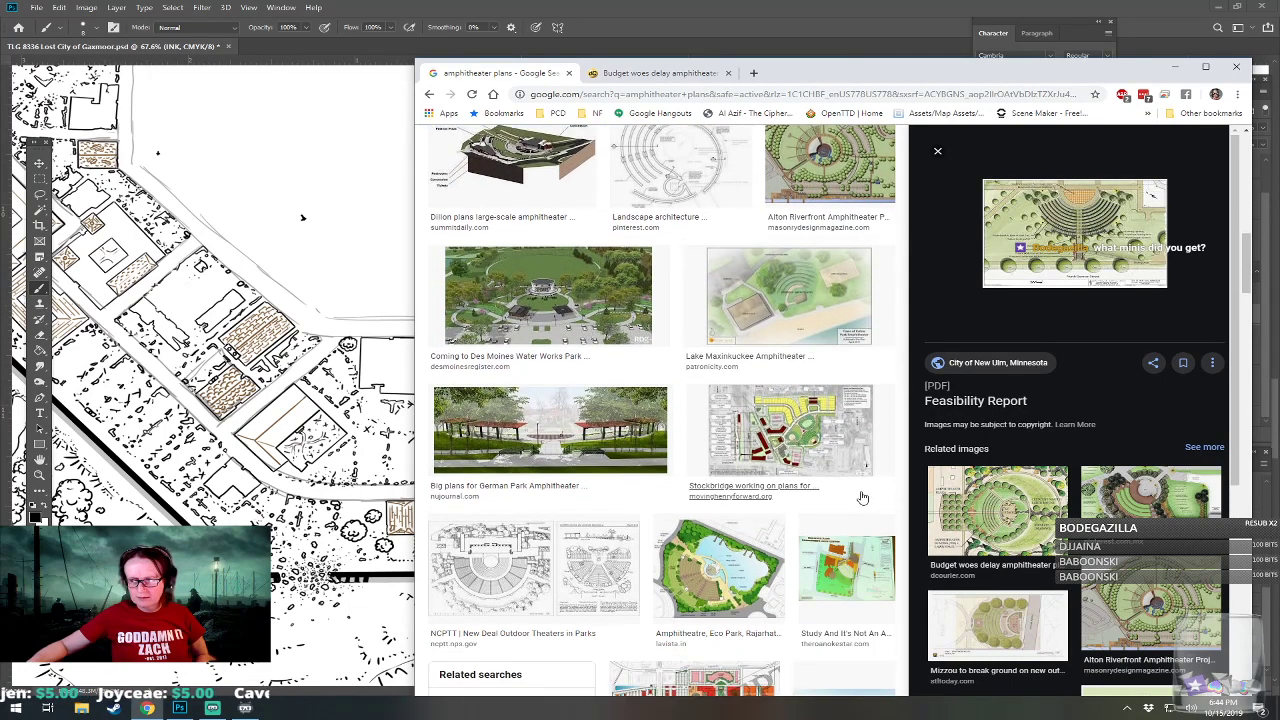
pyautogui.scroll(-1, 862, 497)
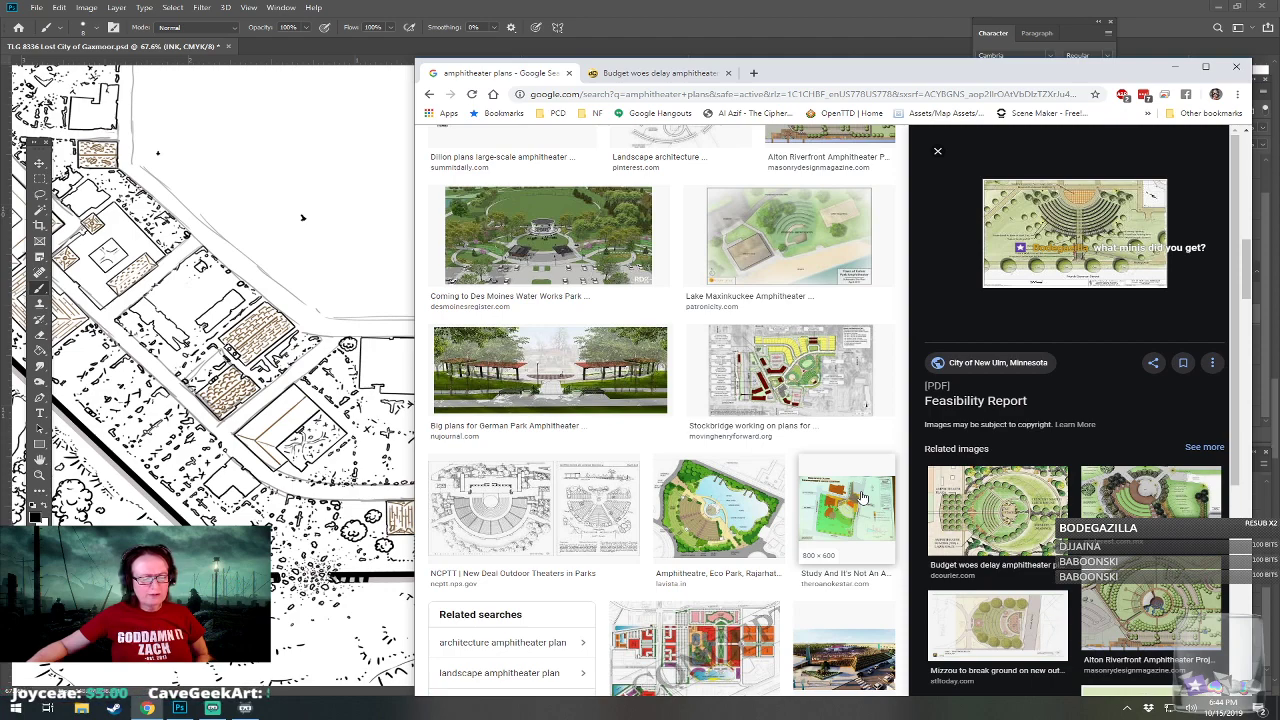
pyautogui.click(455, 515)
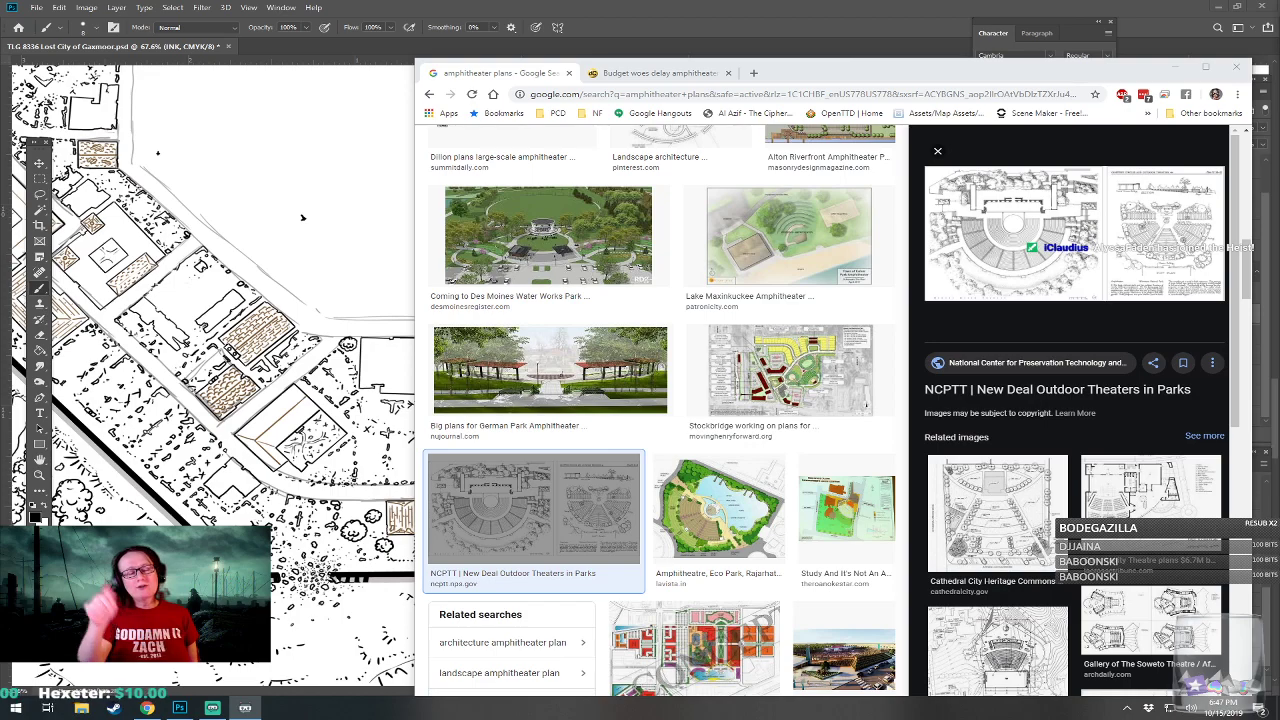
# Browse the results beyond the New Deal theaters drawing and compare them with the earlier plans for a suitable amphitheater layout.
pyautogui.scroll(1, 660, 410)
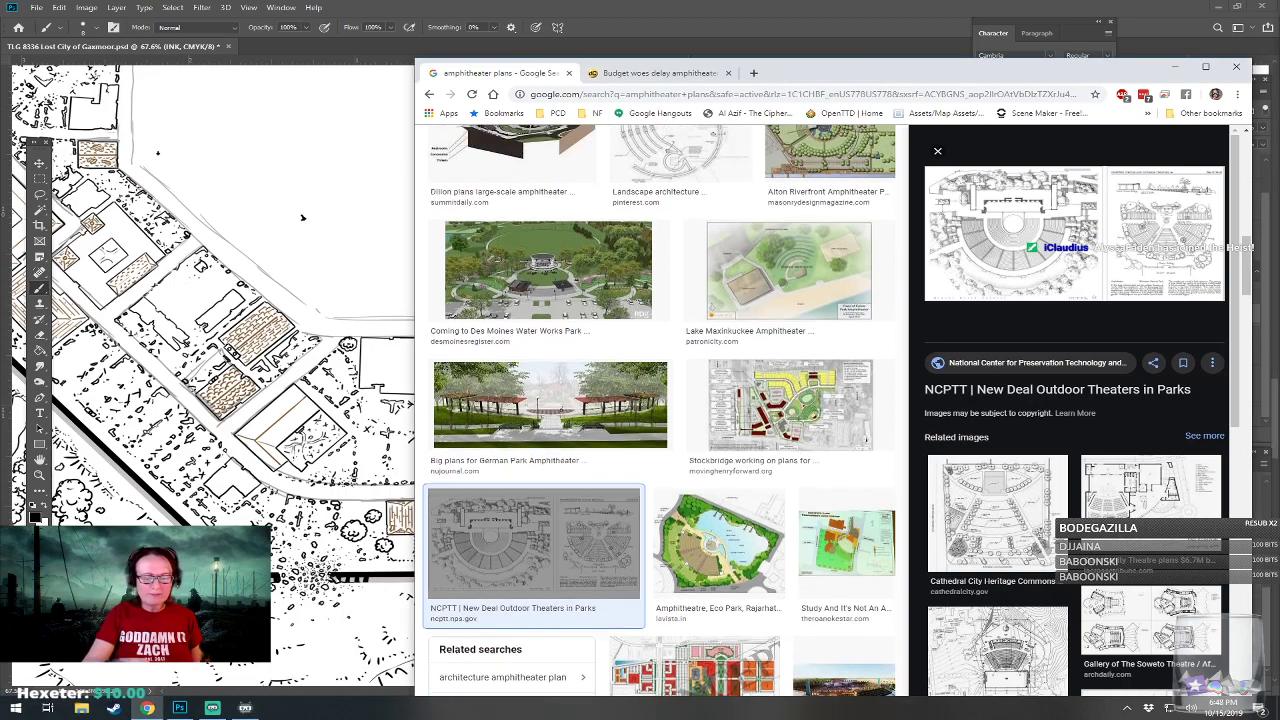
pyautogui.scroll(-3, 660, 410)
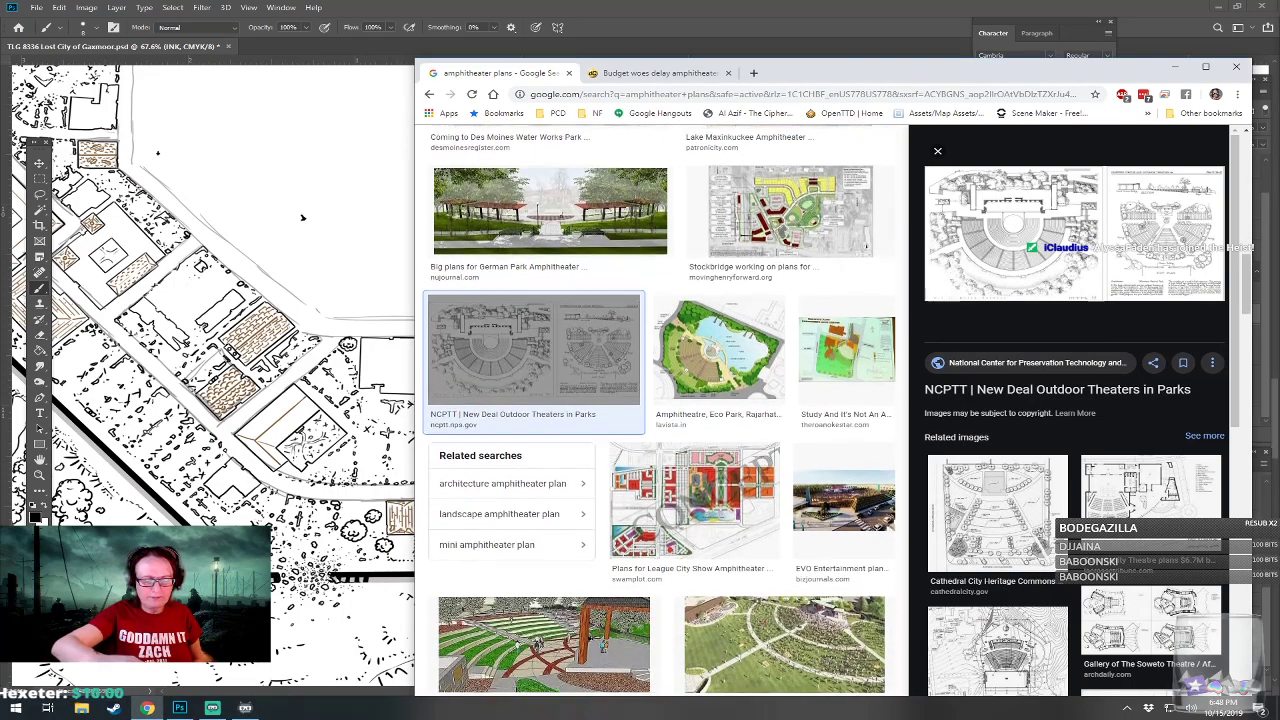
pyautogui.scroll(-1, 660, 410)
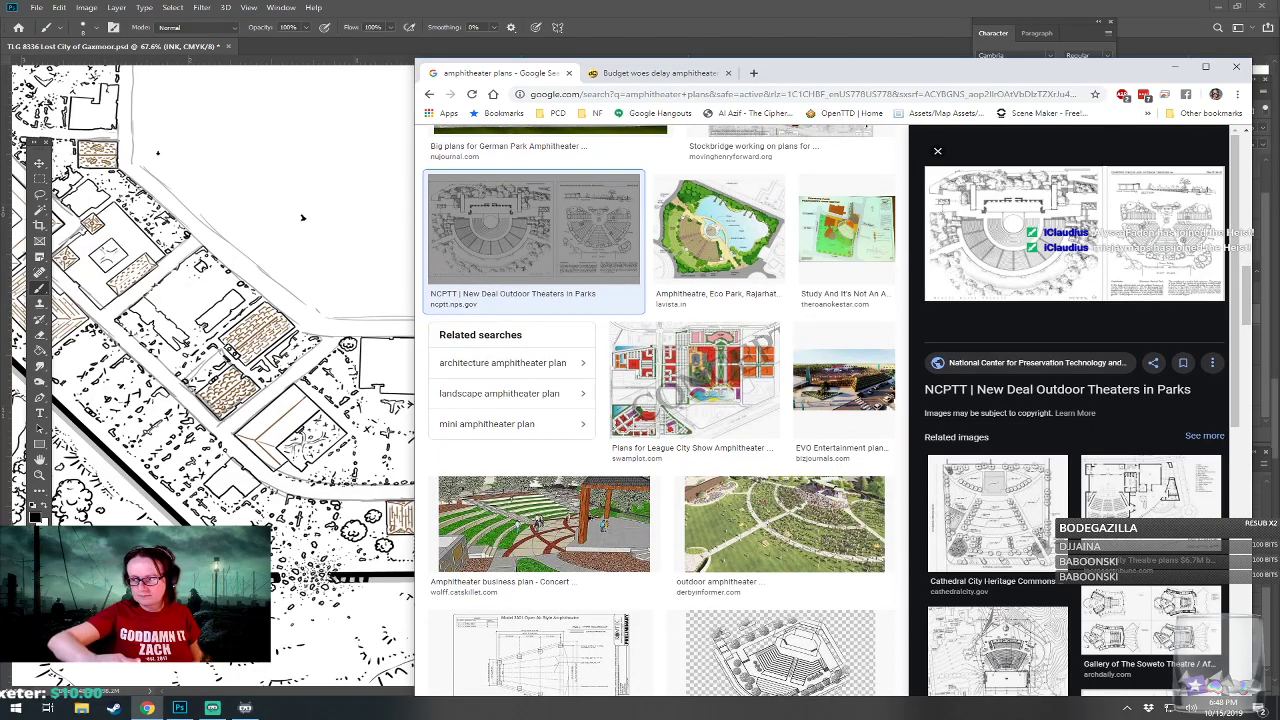
pyautogui.scroll(-3, 660, 410)
pyautogui.scroll(-2, 660, 410)
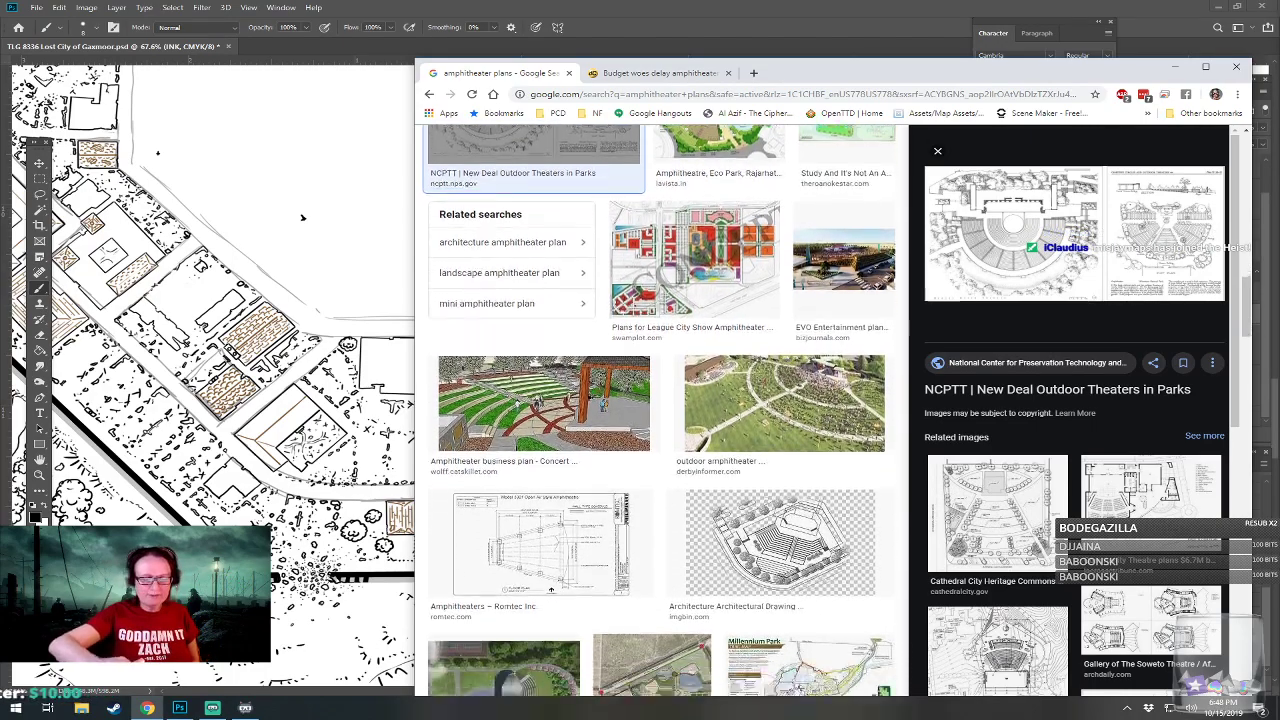
pyautogui.scroll(-3, 660, 410)
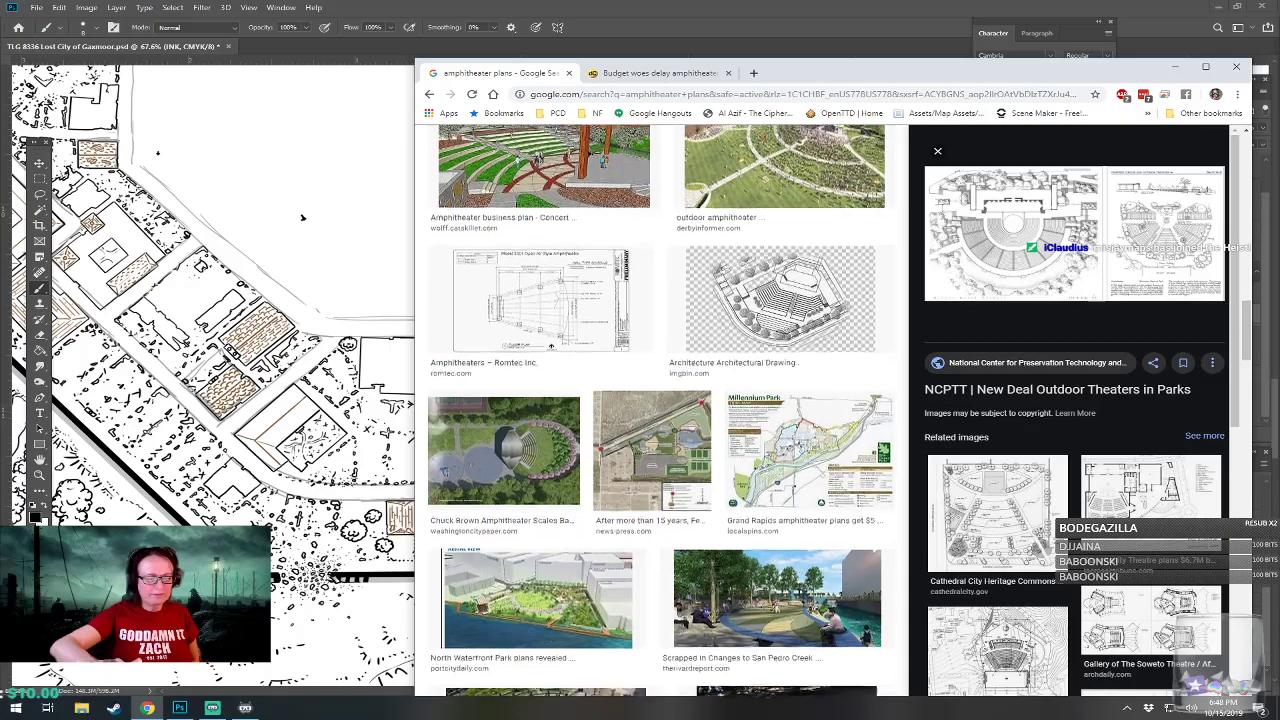
pyautogui.scroll(-5, 660, 410)
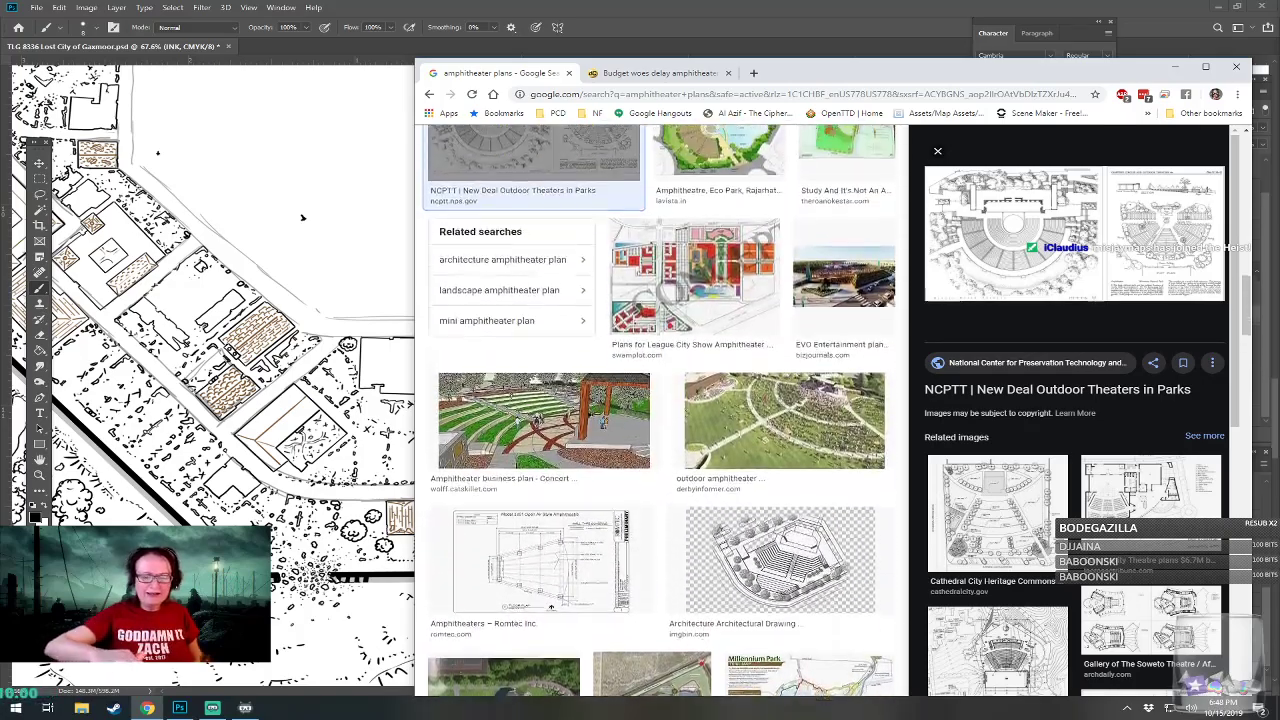
pyautogui.scroll(3, 660, 410)
pyautogui.scroll(10, 660, 410)
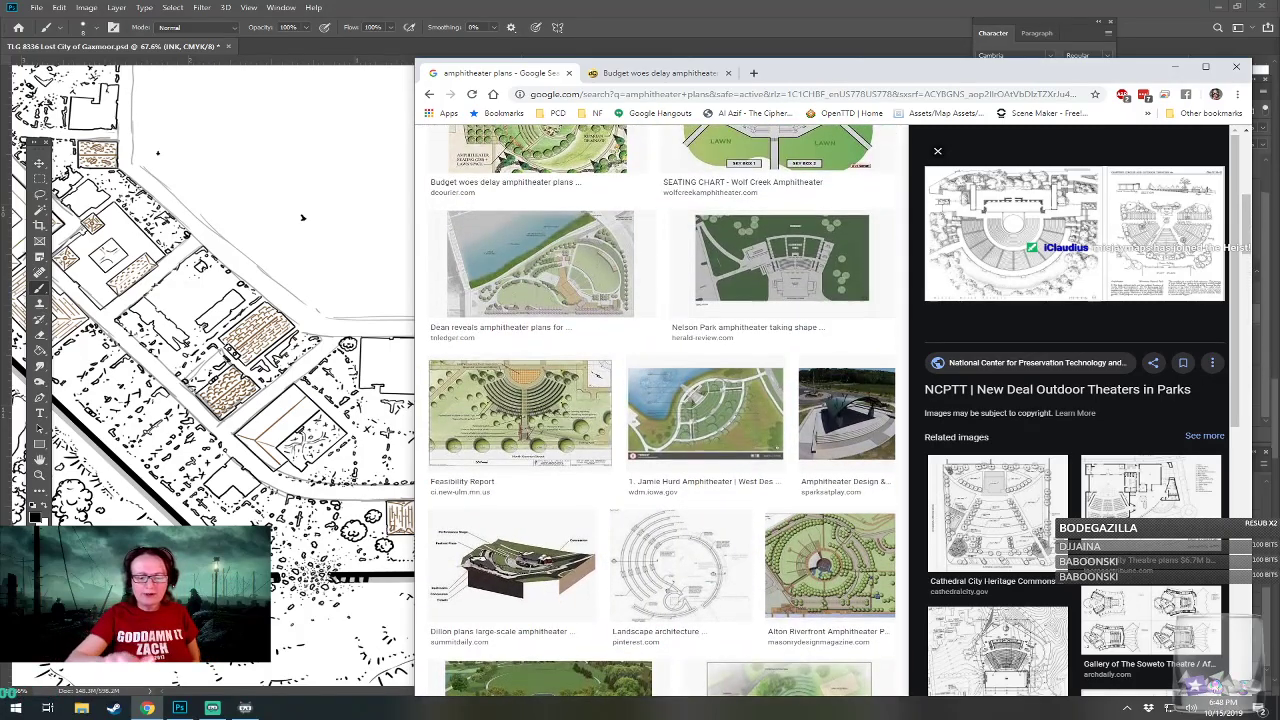
pyautogui.scroll(5, 660, 410)
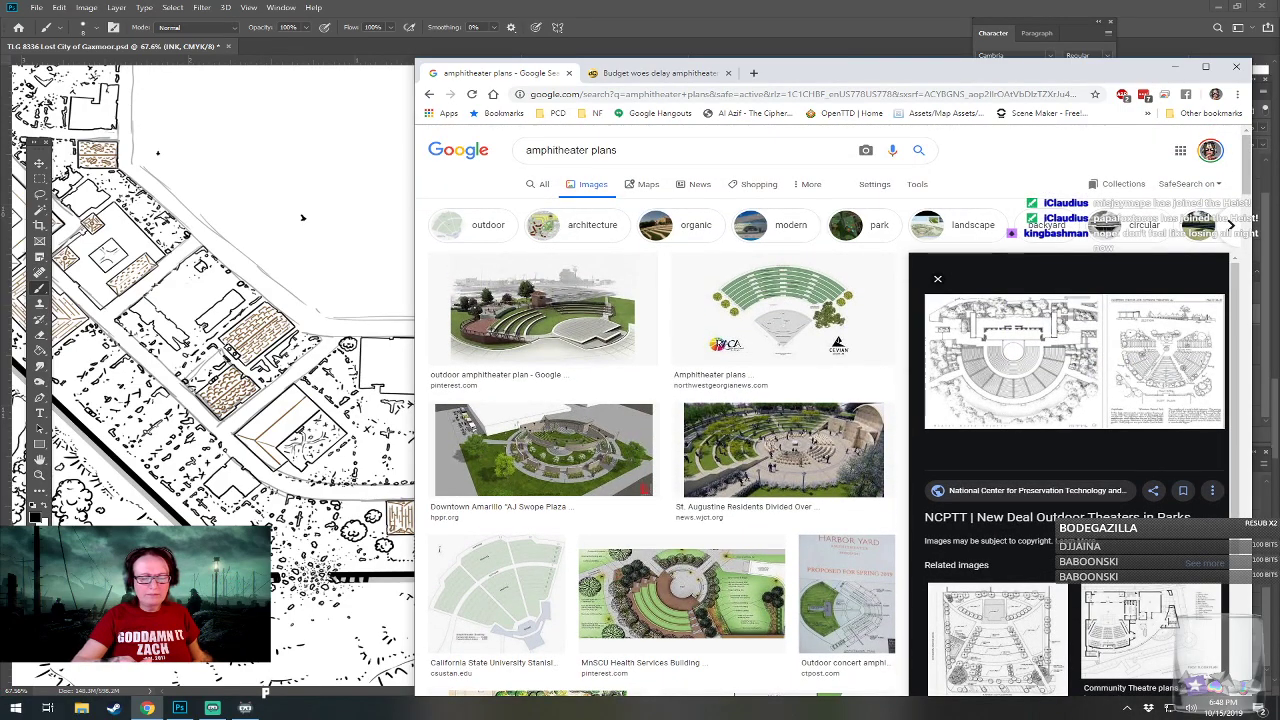
pyautogui.scroll(-3, 660, 410)
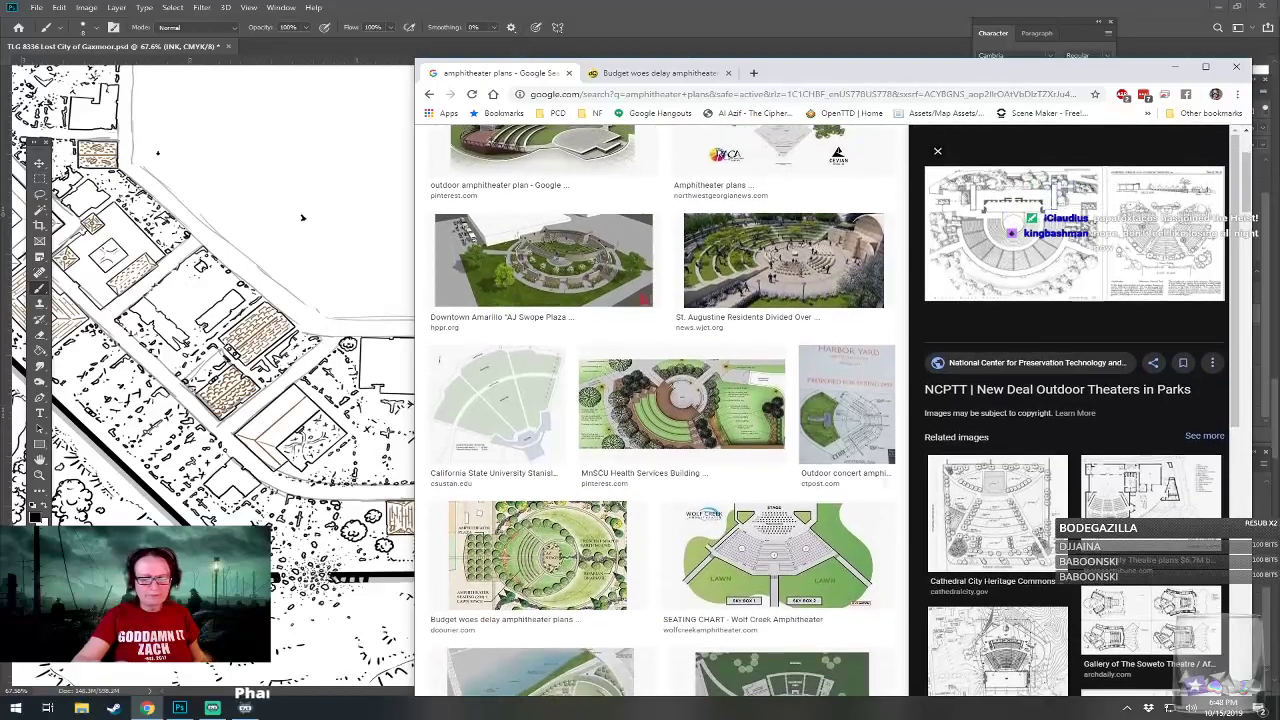
# Copy the Daily Courier amphitheater plan image from the search results and paste it into the Photoshop map as a new layer.
pyautogui.click(537, 555)
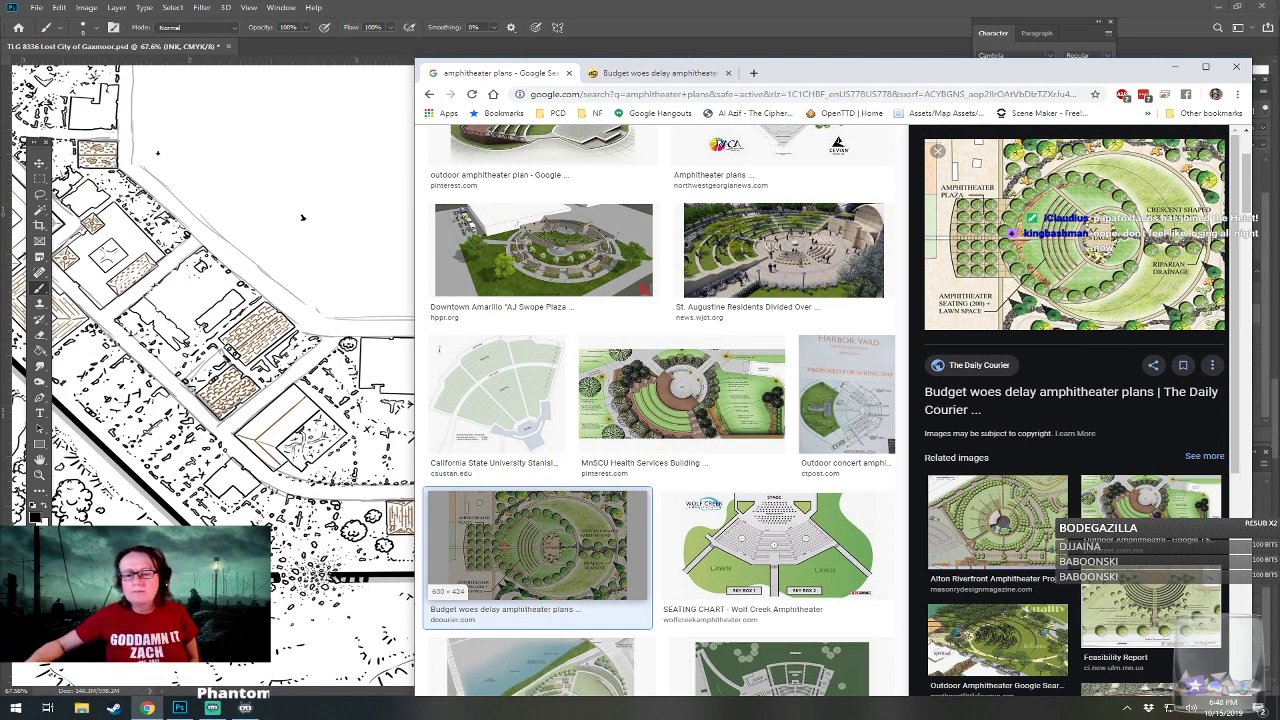
pyautogui.rightClick(1052, 221)
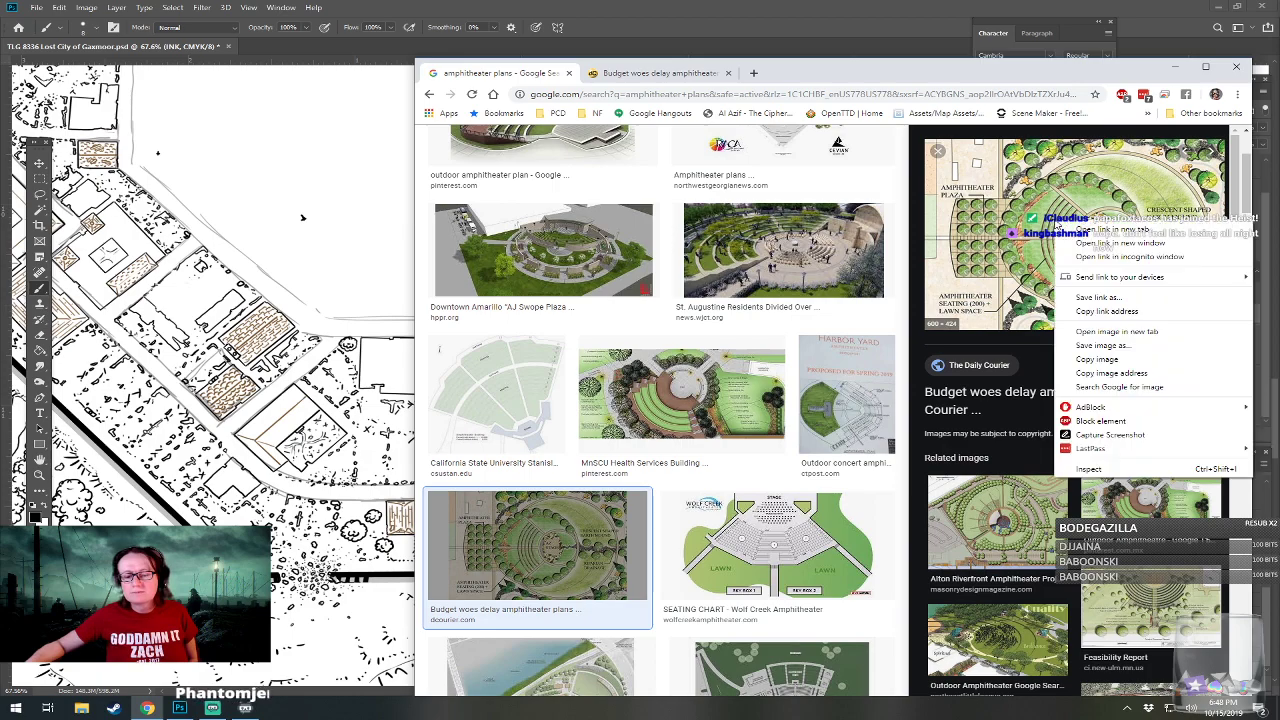
pyautogui.click(1120, 358)
pyautogui.click(390, 342)
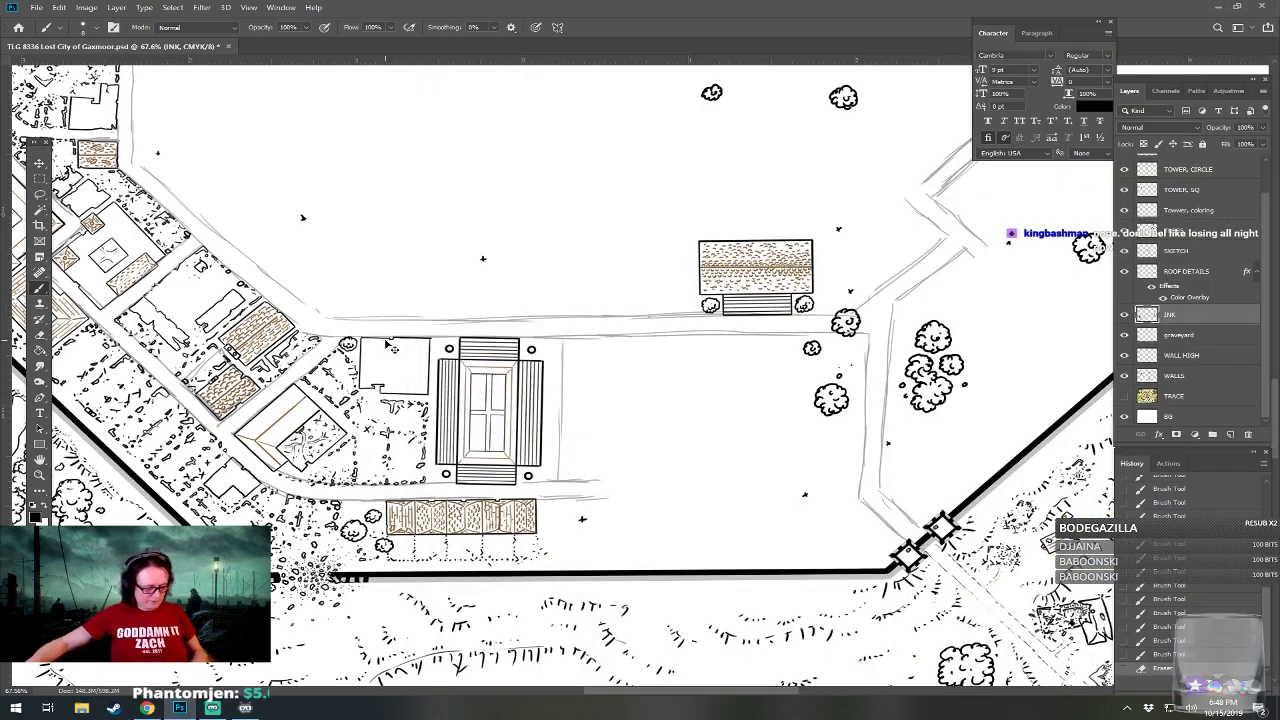
pyautogui.hotkey('ctrl', 'v')
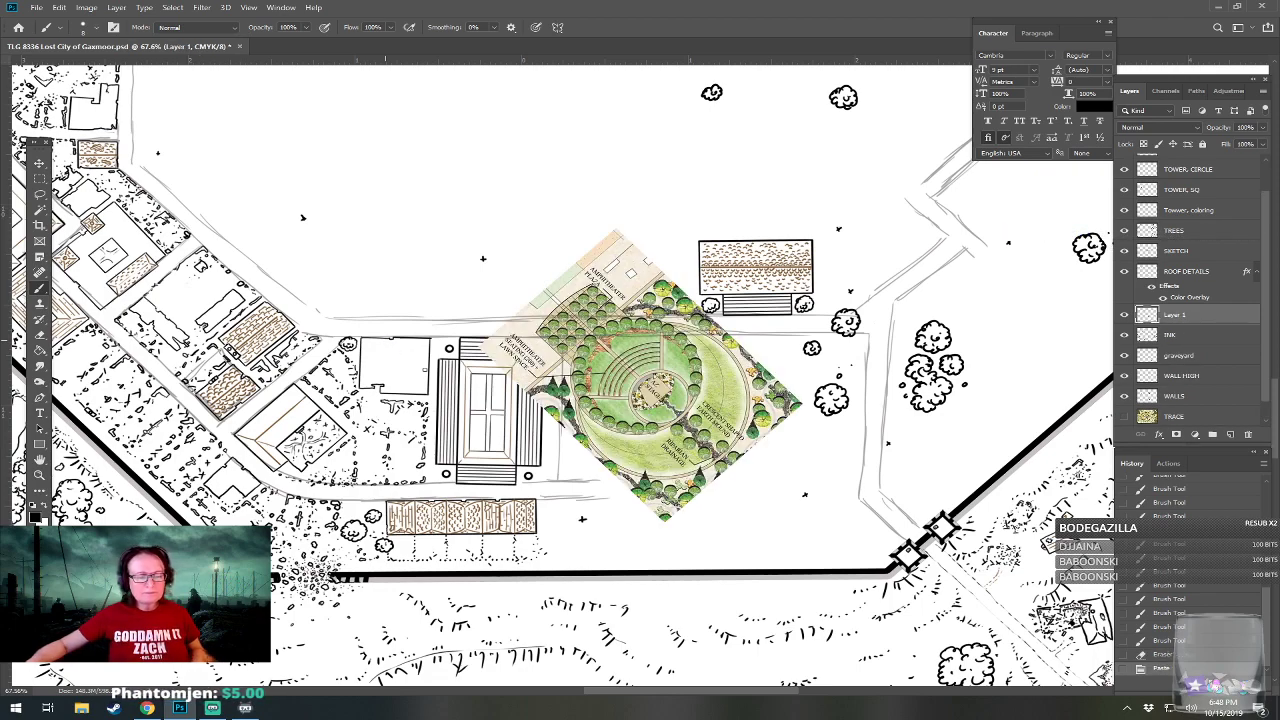
# Rotate the pasted amphitheater plan so its plaza faces east, and move and enlarge it to fill the empty plot east of S38.
pyautogui.hotkey('ctrl', 't')
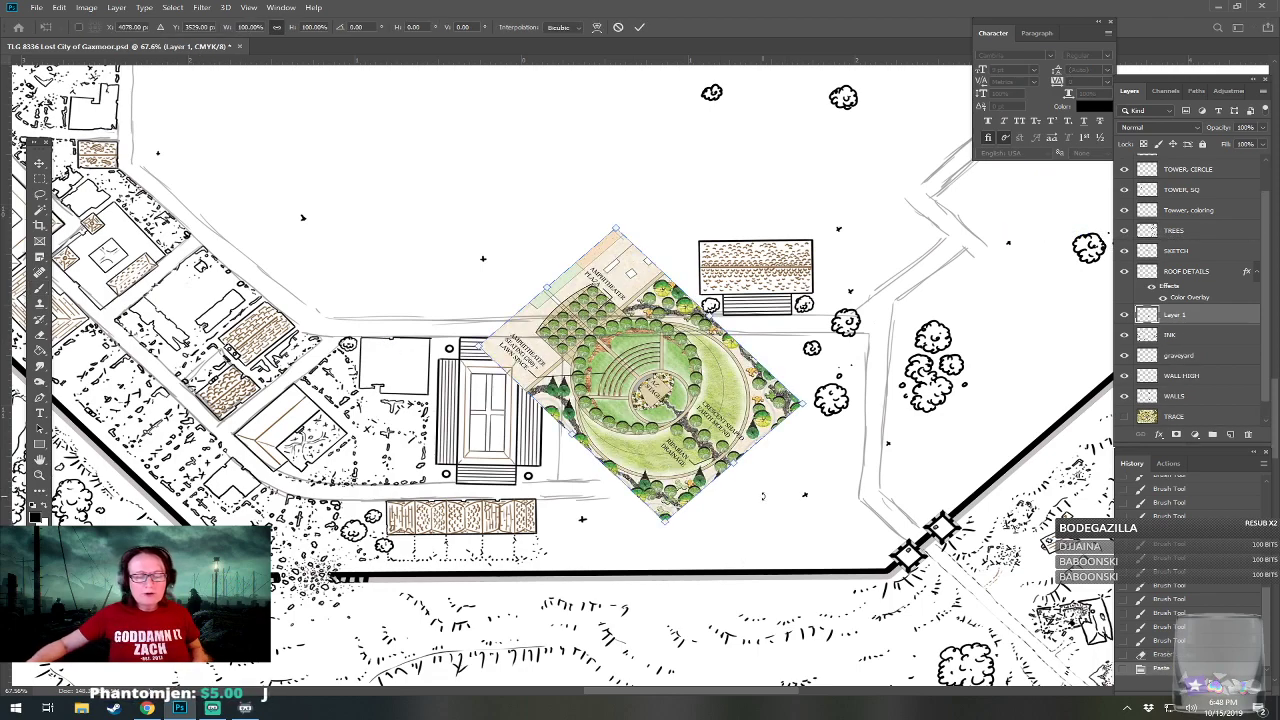
pyautogui.moveTo(762, 493); pyautogui.dragTo(633, 536)
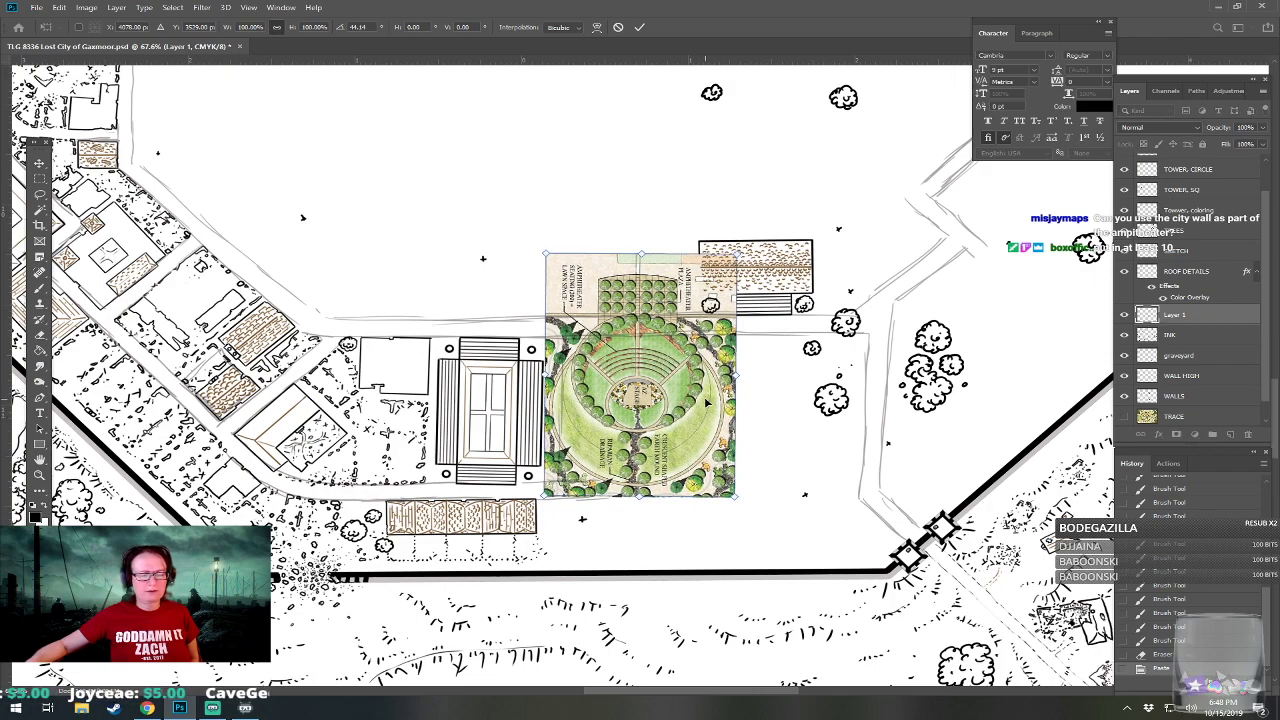
pyautogui.moveTo(714, 423); pyautogui.dragTo(795, 438)
pyautogui.moveTo(758, 312); pyautogui.dragTo(913, 425)
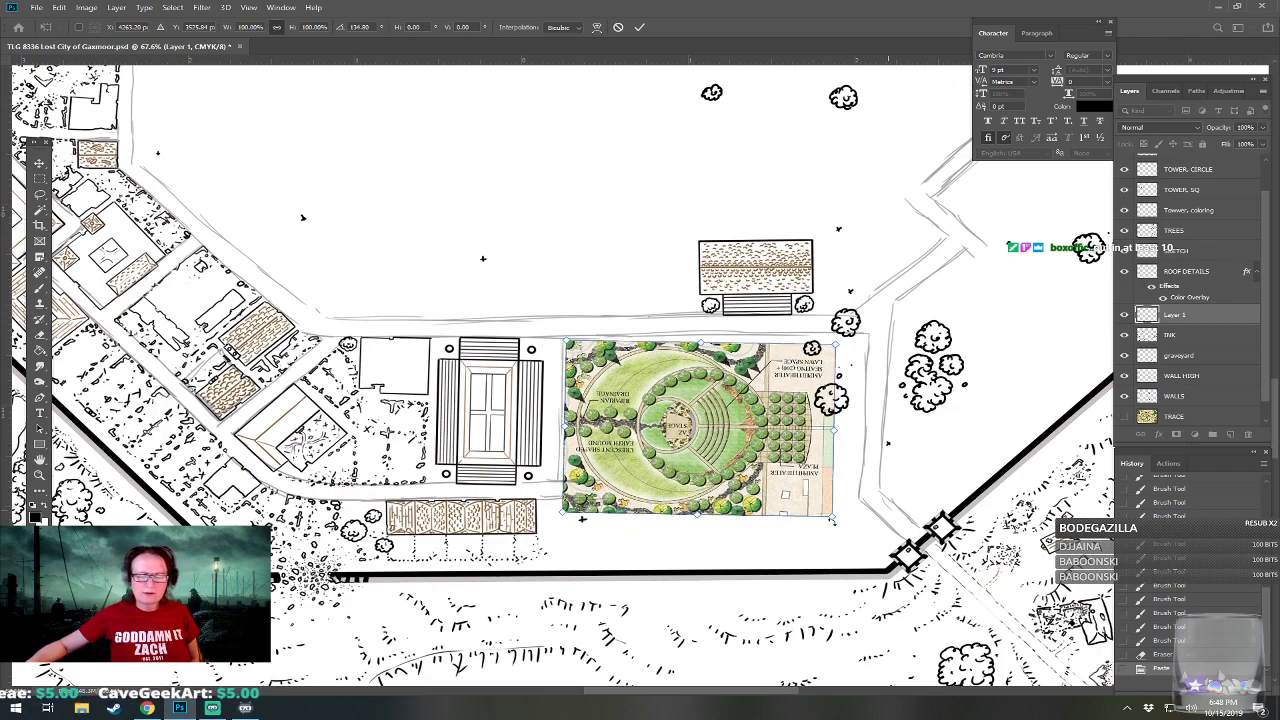
pyautogui.moveTo(834, 516); pyautogui.dragTo(870, 540)
pyautogui.moveTo(835, 484)
pyautogui.mouseDown()
pyautogui.moveTo(828, 474)
pyautogui.moveTo(884, 444)
pyautogui.mouseUp()
pyautogui.press('Return')
pyautogui.press('b')
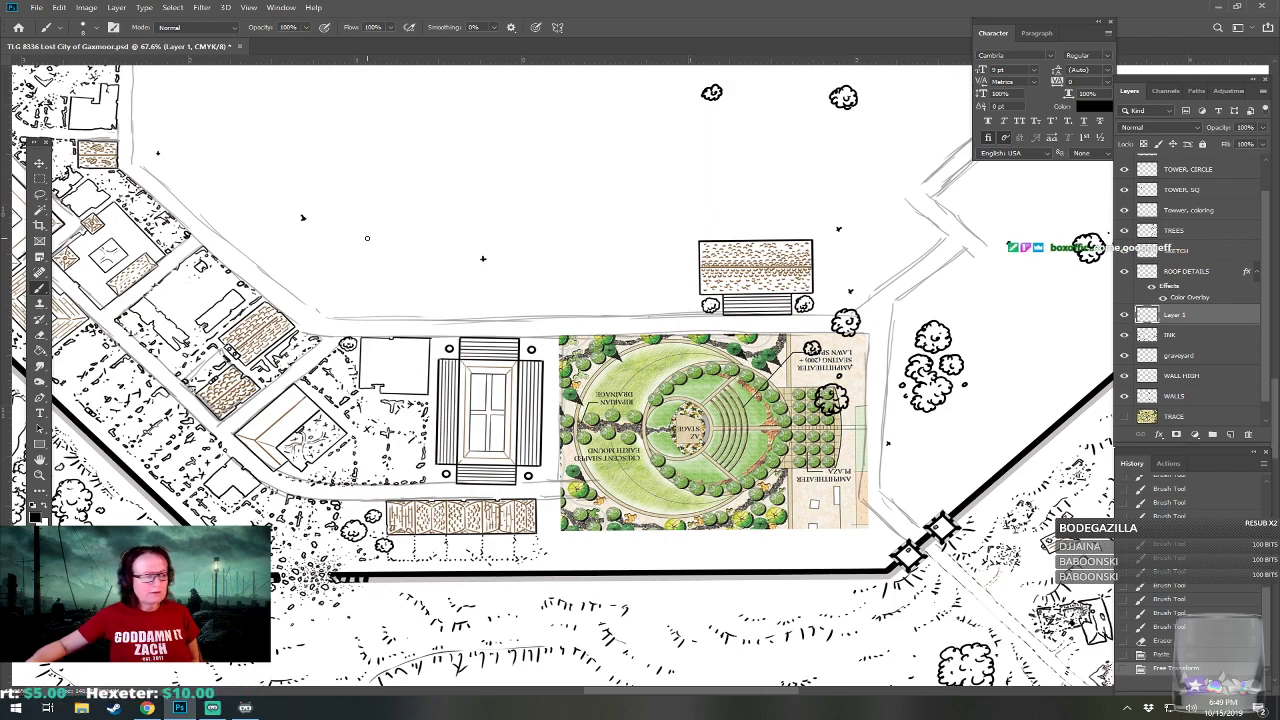
# Move the pasted amphitheater plan slightly down and to the right within the plot east of the colonnaded building.
pyautogui.click(39, 162)
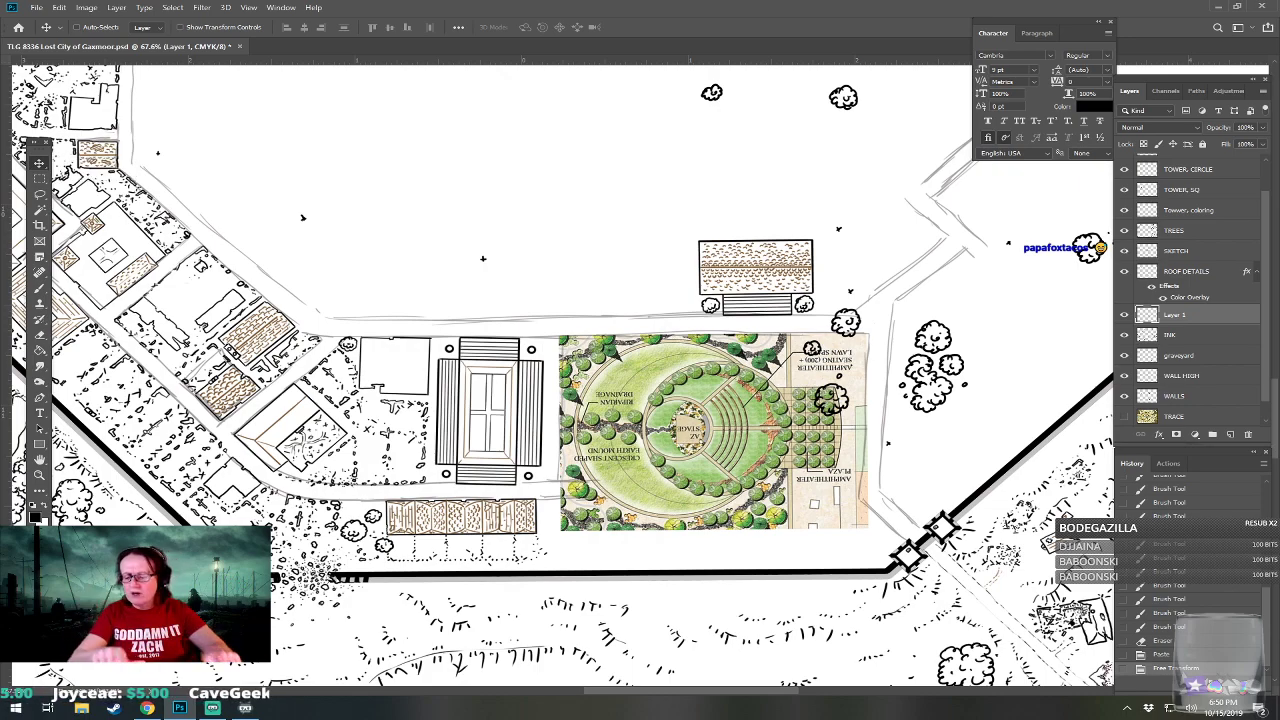
pyautogui.scroll(4, 803, 397)
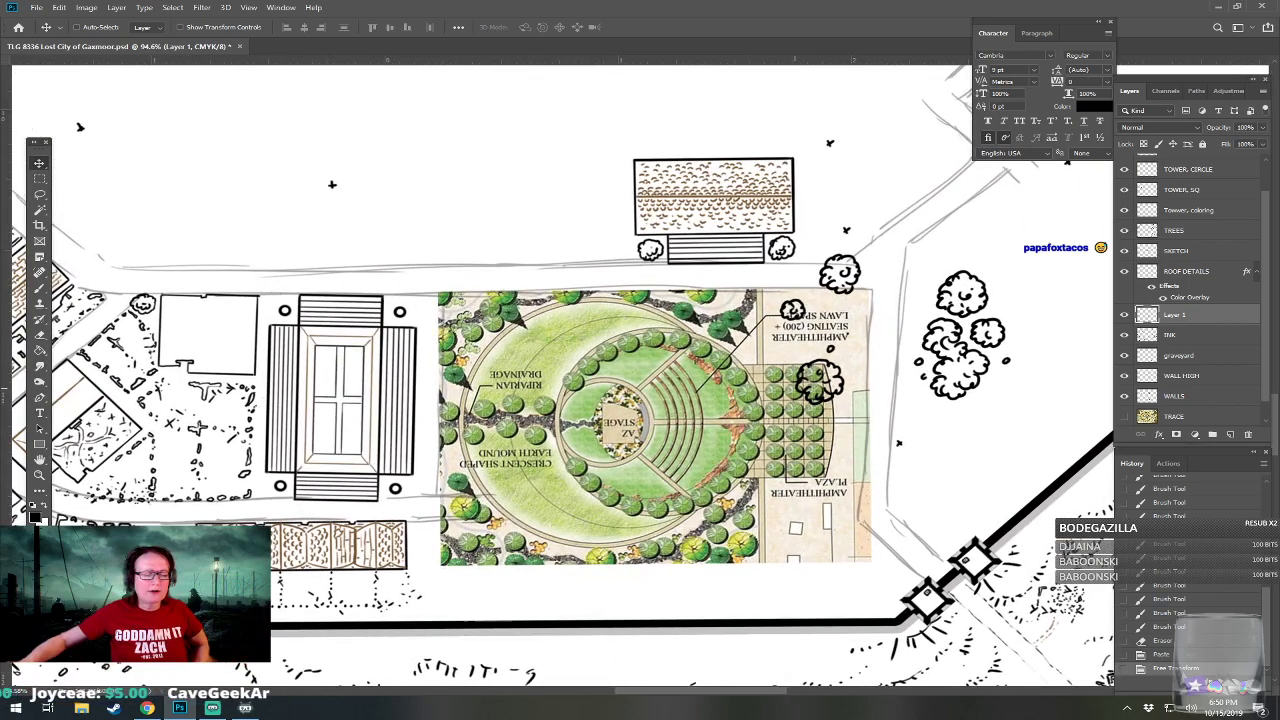
pyautogui.moveTo(704, 418); pyautogui.dragTo(708, 425)
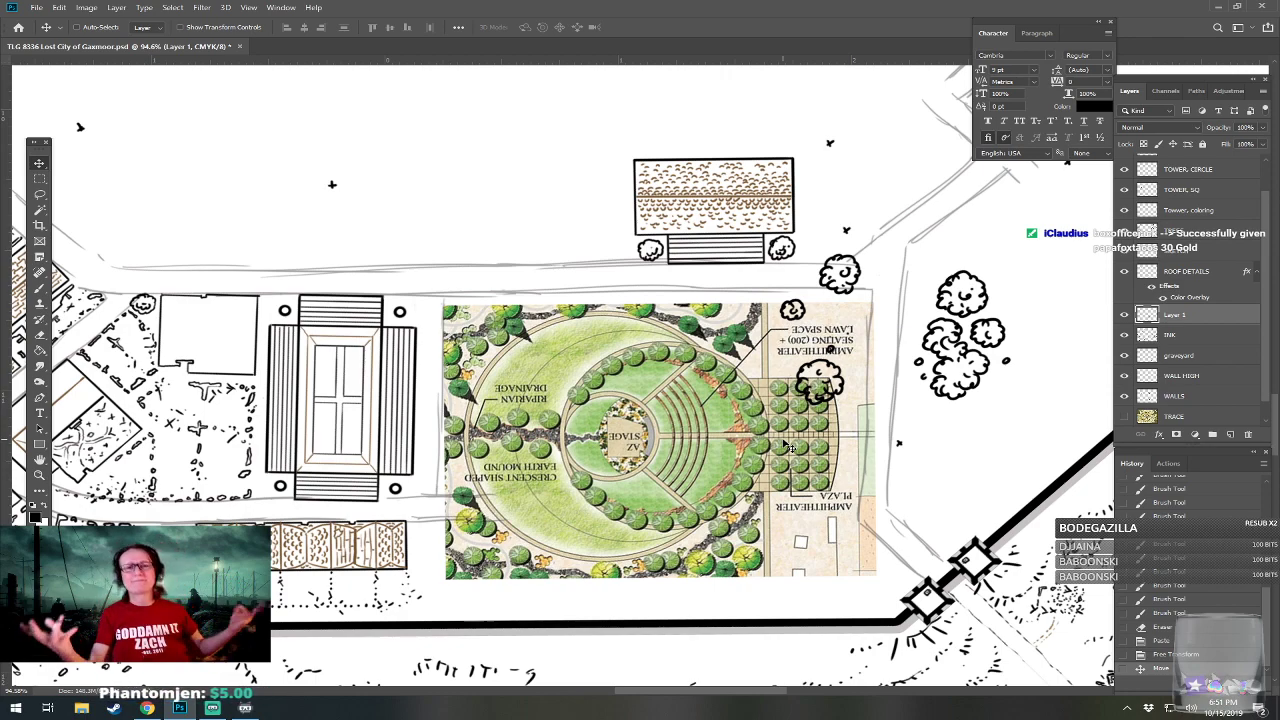
pyautogui.scroll(2, 637, 550)
pyautogui.scroll(1, 665, 415)
pyautogui.scroll(-1, 665, 415)
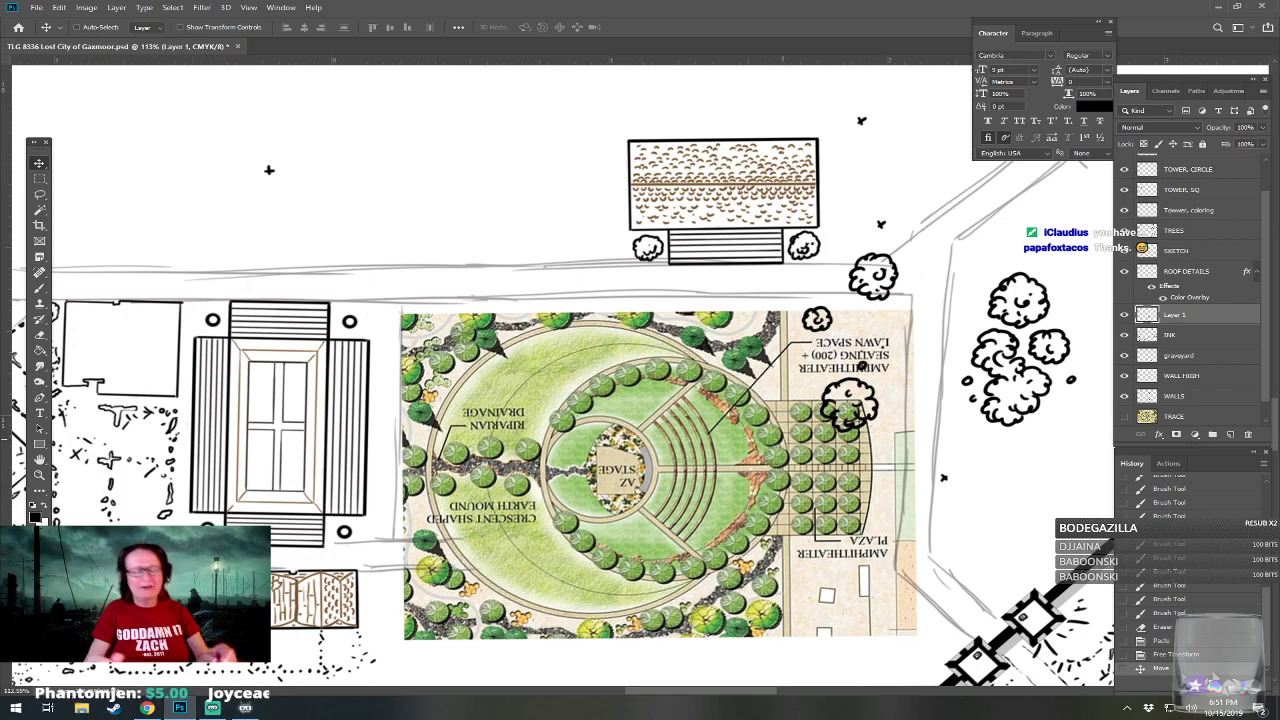
pyautogui.scroll(-1, 500, 585)
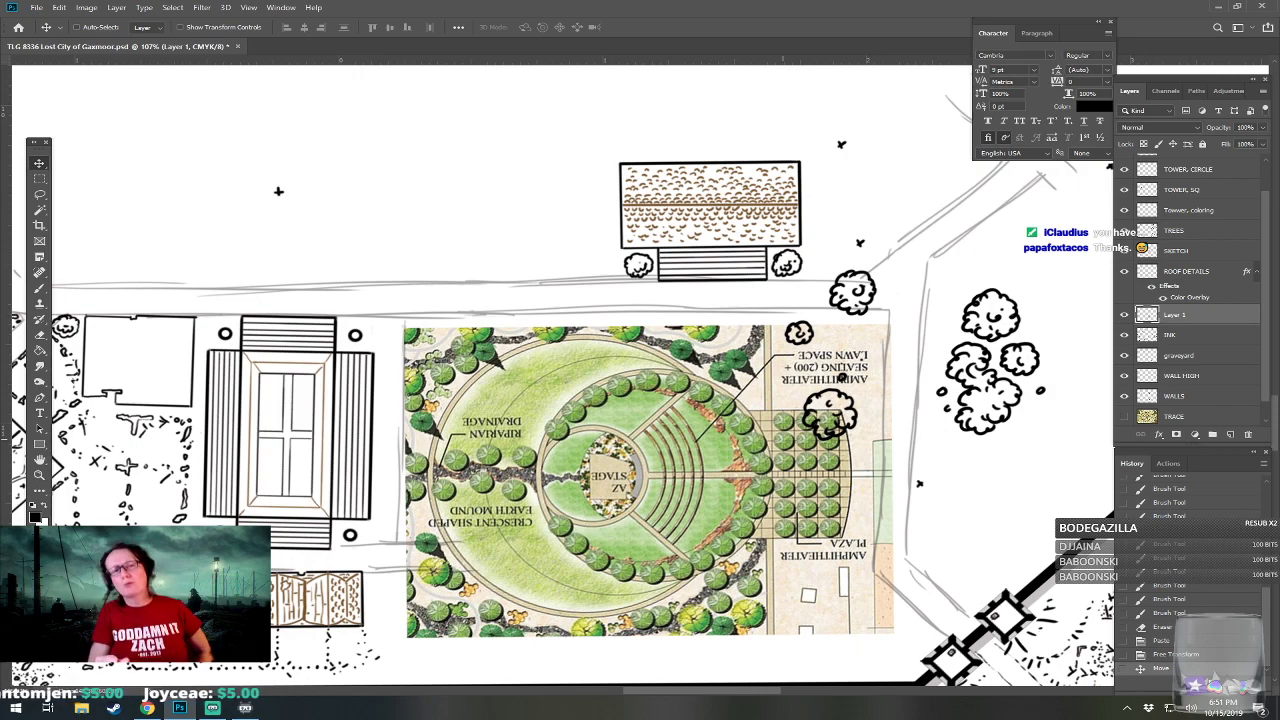
pyautogui.moveTo(560, 400); pyautogui.dragTo(702, 382)
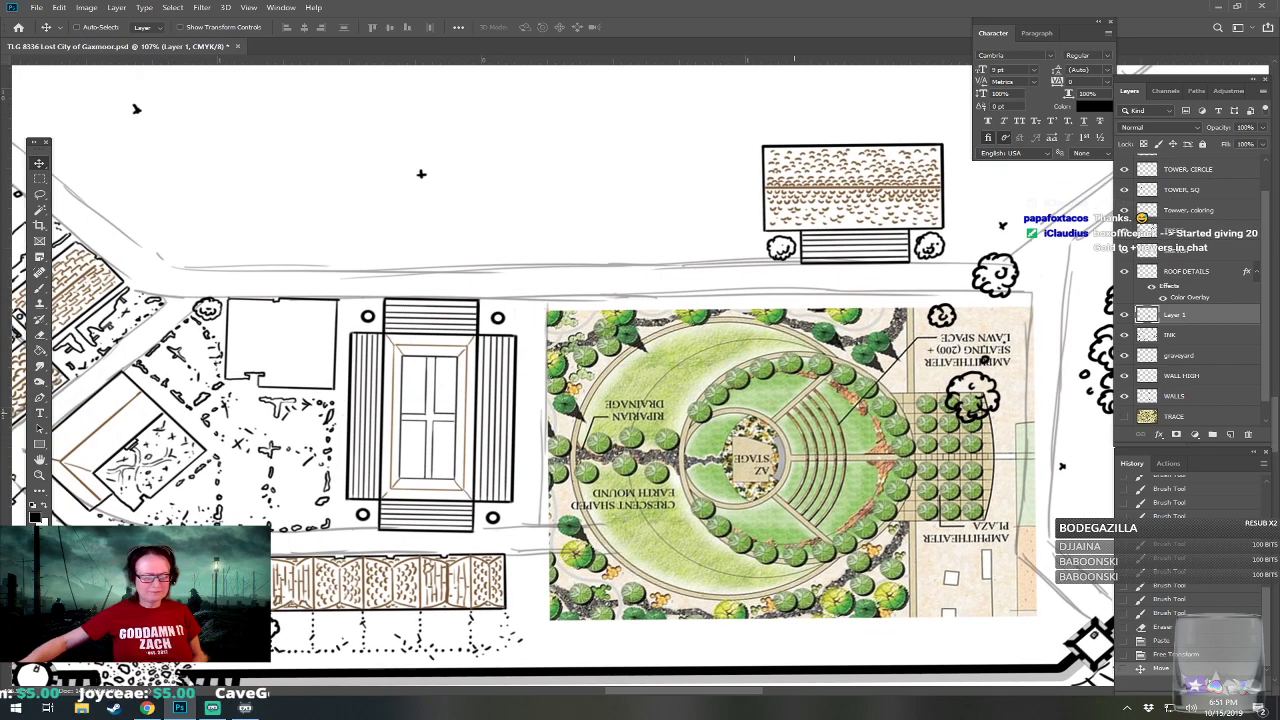
pyautogui.moveTo(702, 382); pyautogui.dragTo(655, 383)
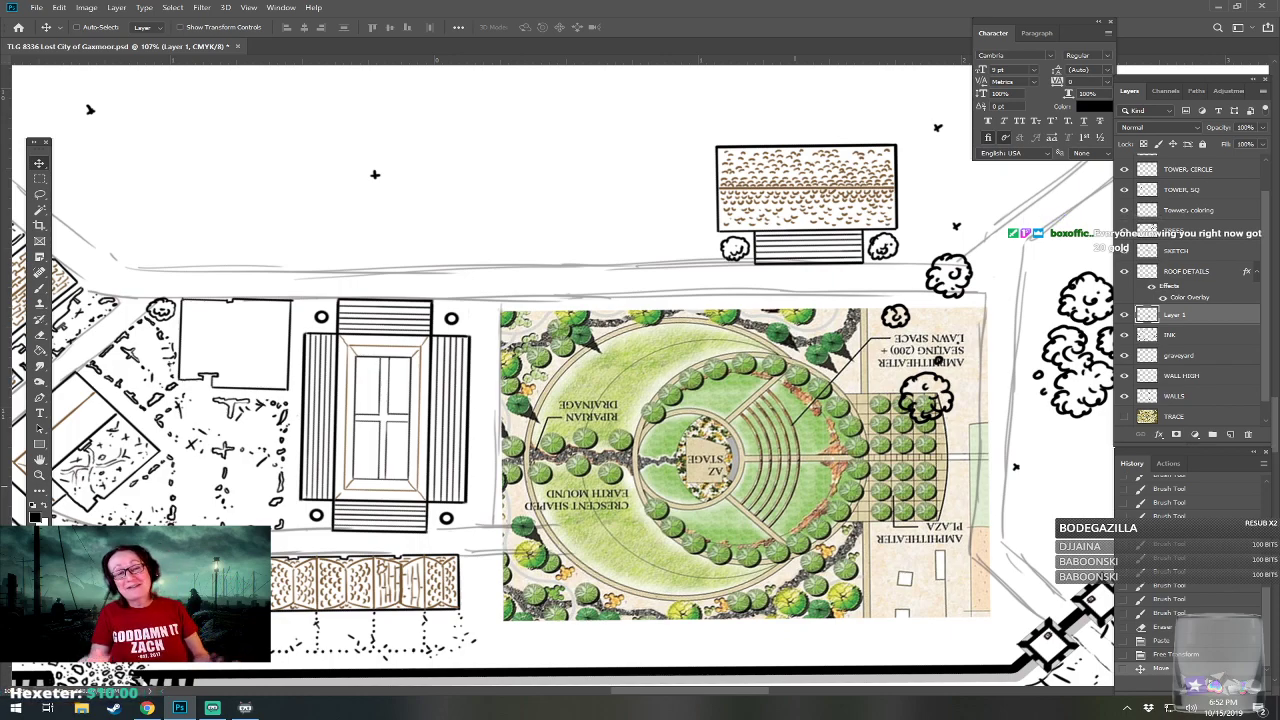
pyautogui.scroll(3, 880, 550)
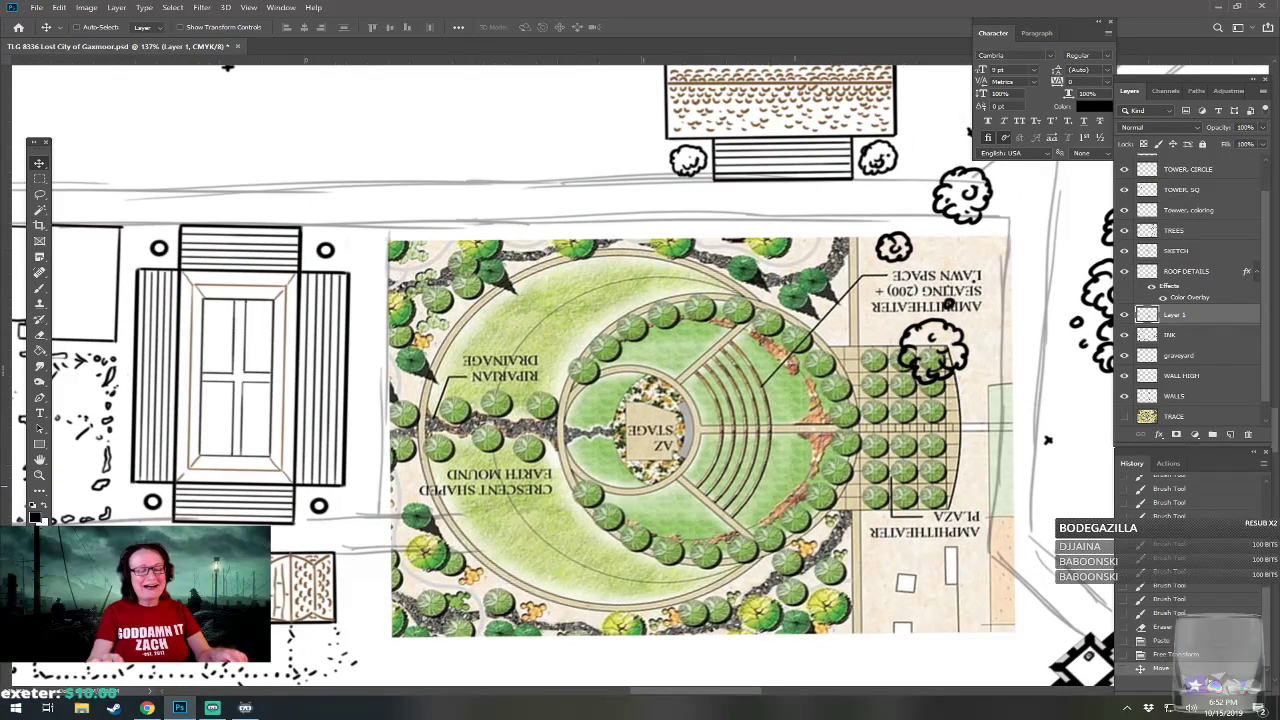
pyautogui.scroll(-1, 880, 550)
pyautogui.moveTo(595, 450); pyautogui.dragTo(573, 431)
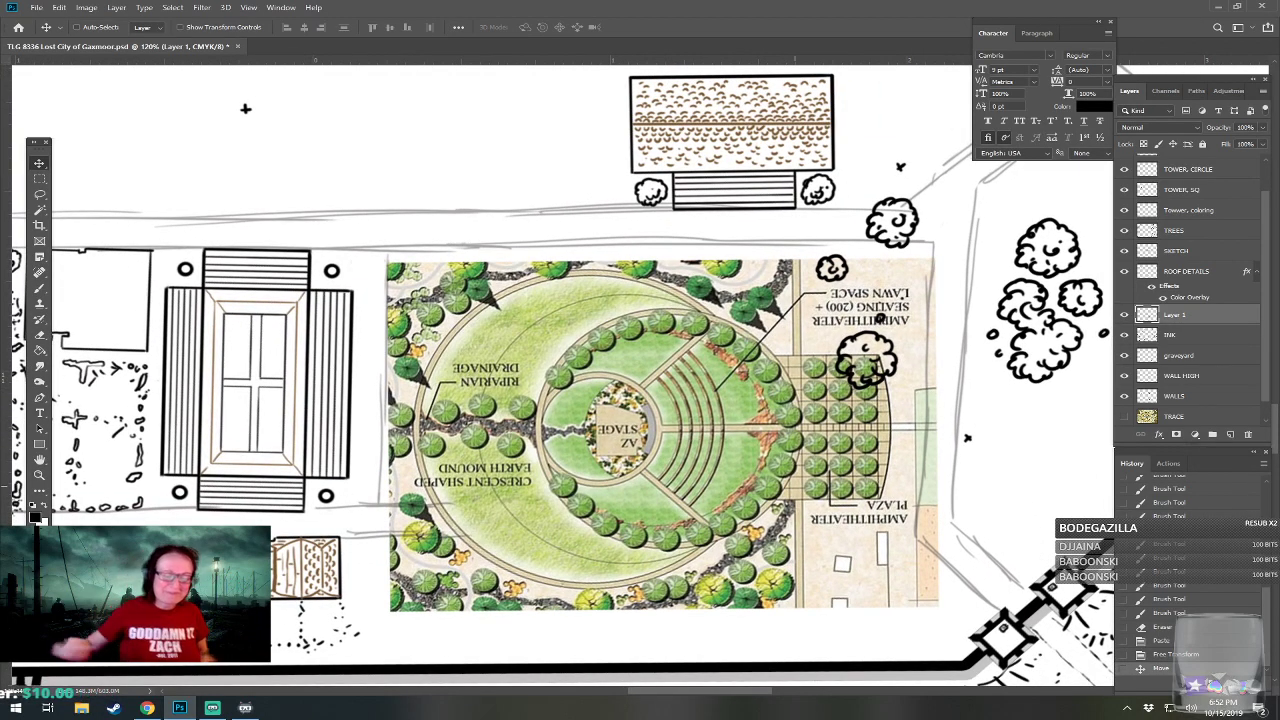
pyautogui.scroll(-1, 665, 535)
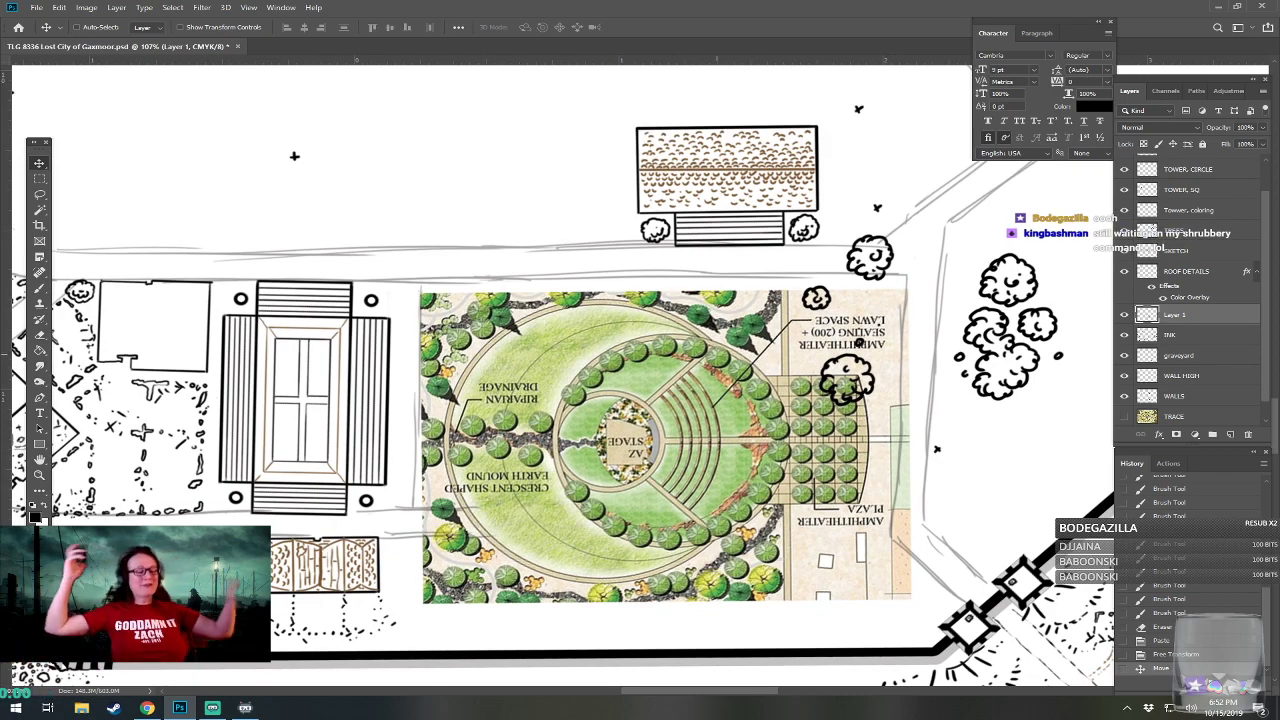
pyautogui.scroll(1, 720, 405)
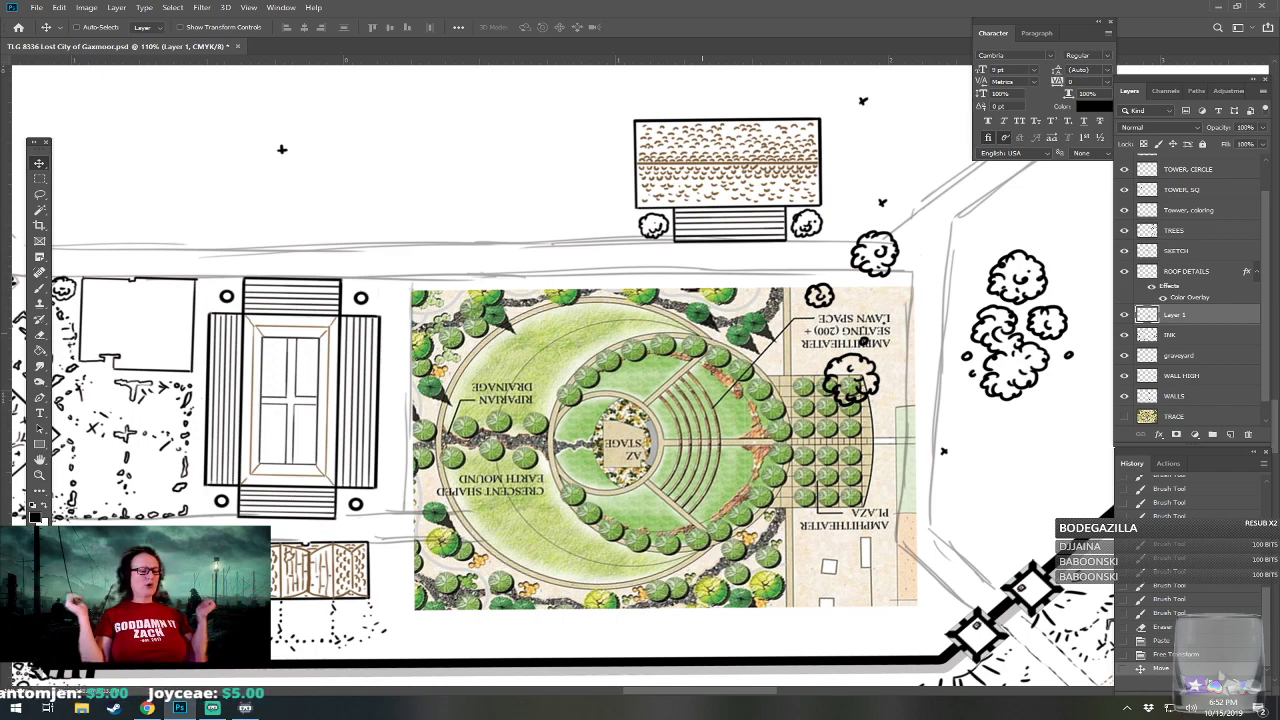
pyautogui.moveTo(500, 400); pyautogui.dragTo(700, 315)
pyautogui.moveTo(350, 330); pyautogui.dragTo(455, 330)
pyautogui.moveTo(408, 620); pyautogui.dragTo(250, 620)
pyautogui.moveTo(560, 400); pyautogui.dragTo(441, 400)
pyautogui.moveTo(675, 565); pyautogui.dragTo(632, 565)
pyautogui.moveTo(509, 362); pyautogui.dragTo(524, 318)
pyautogui.moveTo(782, 490); pyautogui.dragTo(880, 490)
pyautogui.moveTo(704, 430)
pyautogui.mouseDown()
pyautogui.moveTo(688, 350)
pyautogui.moveTo(702, 430)
pyautogui.mouseUp()
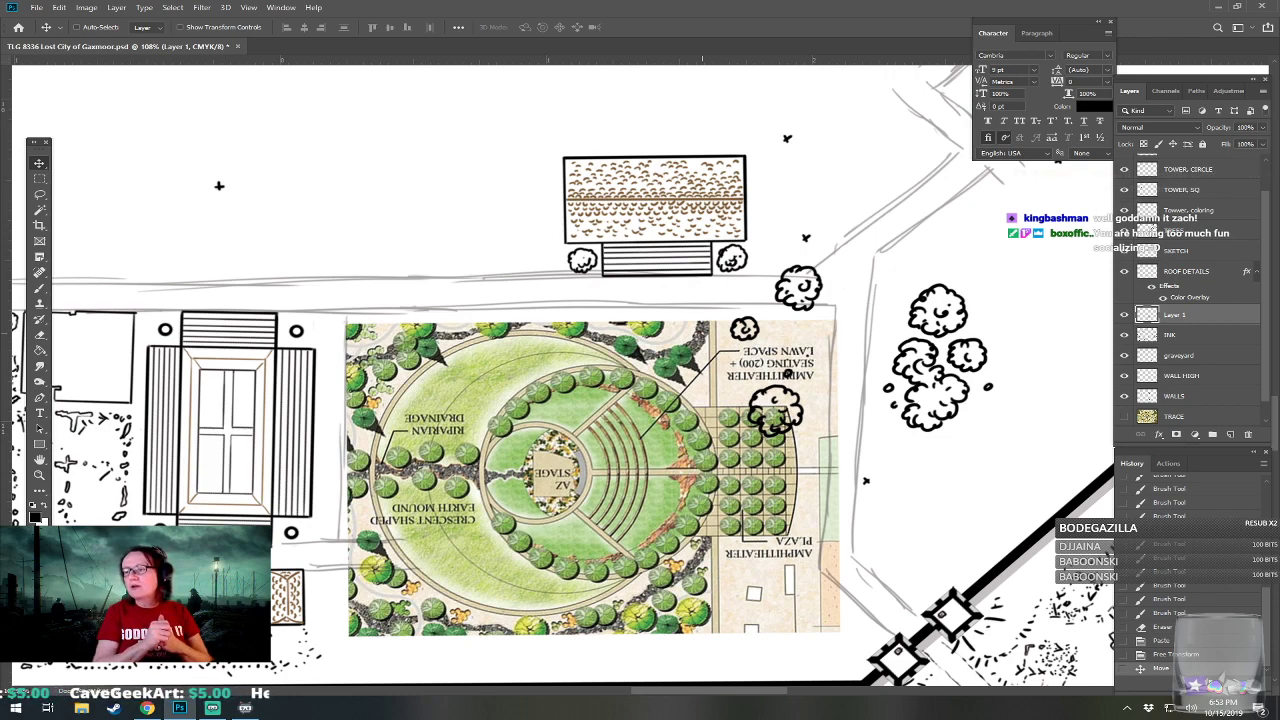
# Show the TRACE layer to compare the original city map with the ink, hide it, and return to the amphitheater plan.
pyautogui.scroll(-8, 702, 400)
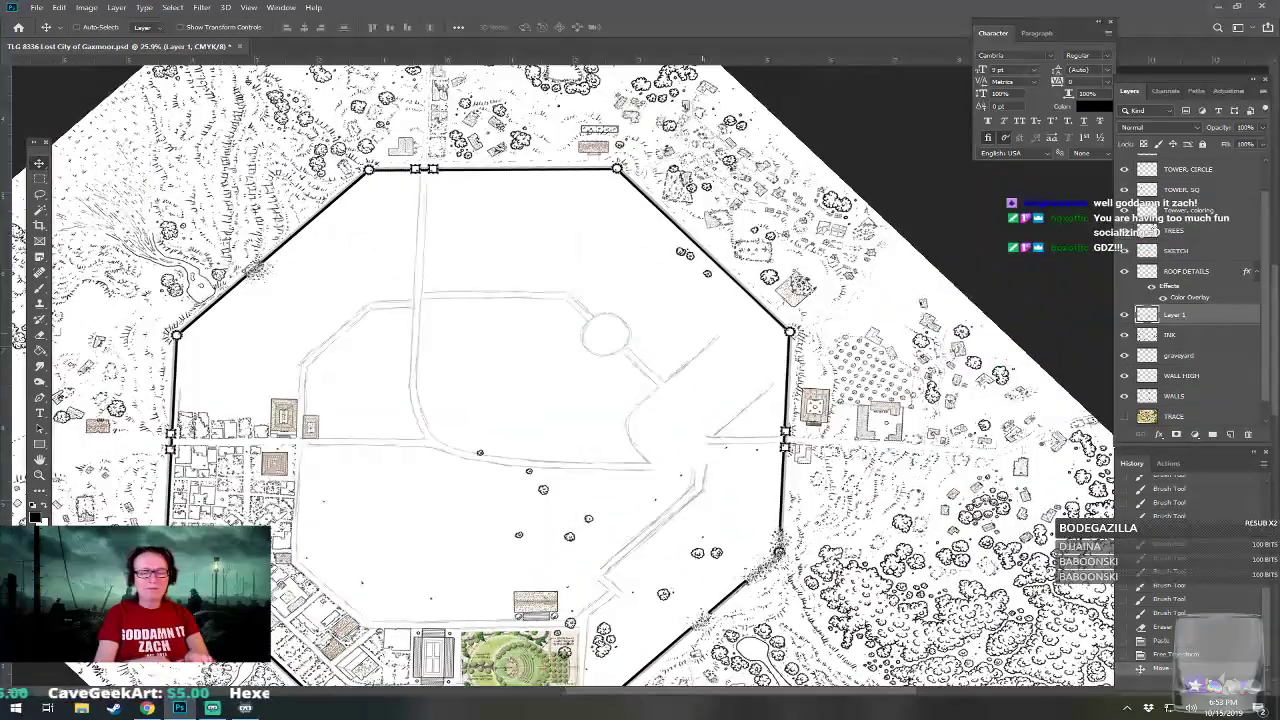
pyautogui.click(1124, 416)
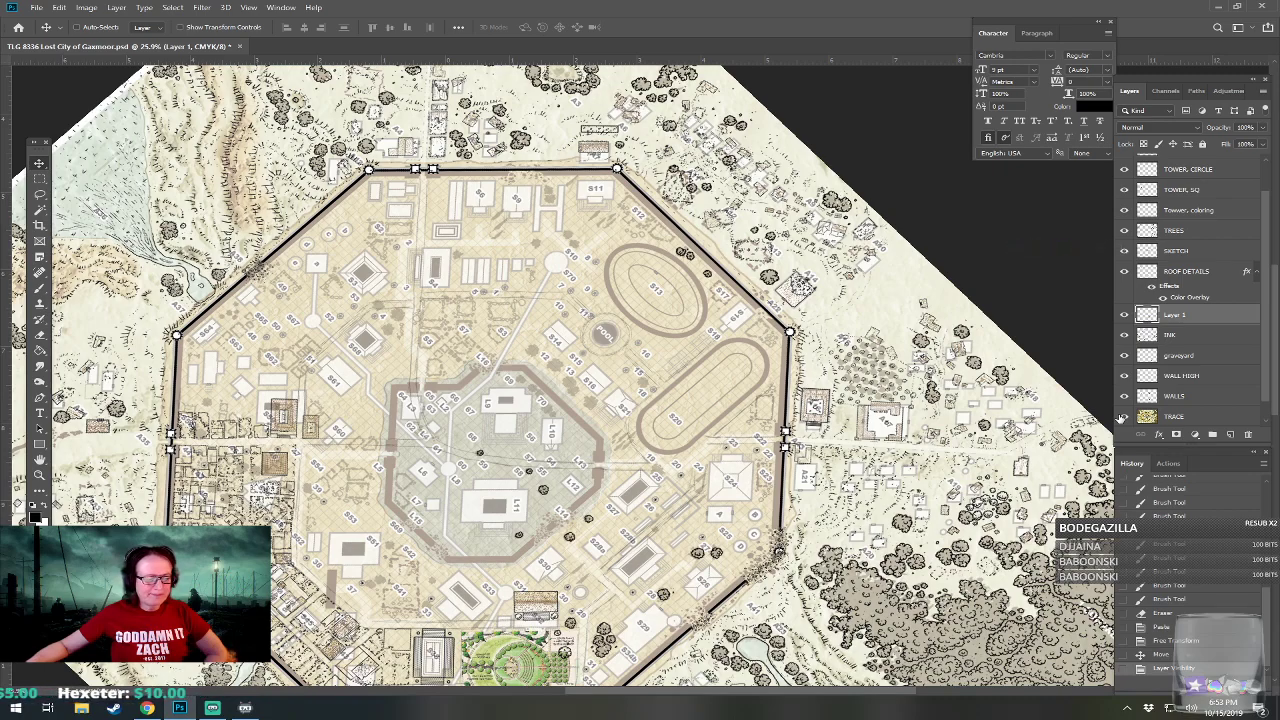
pyautogui.click(1123, 416)
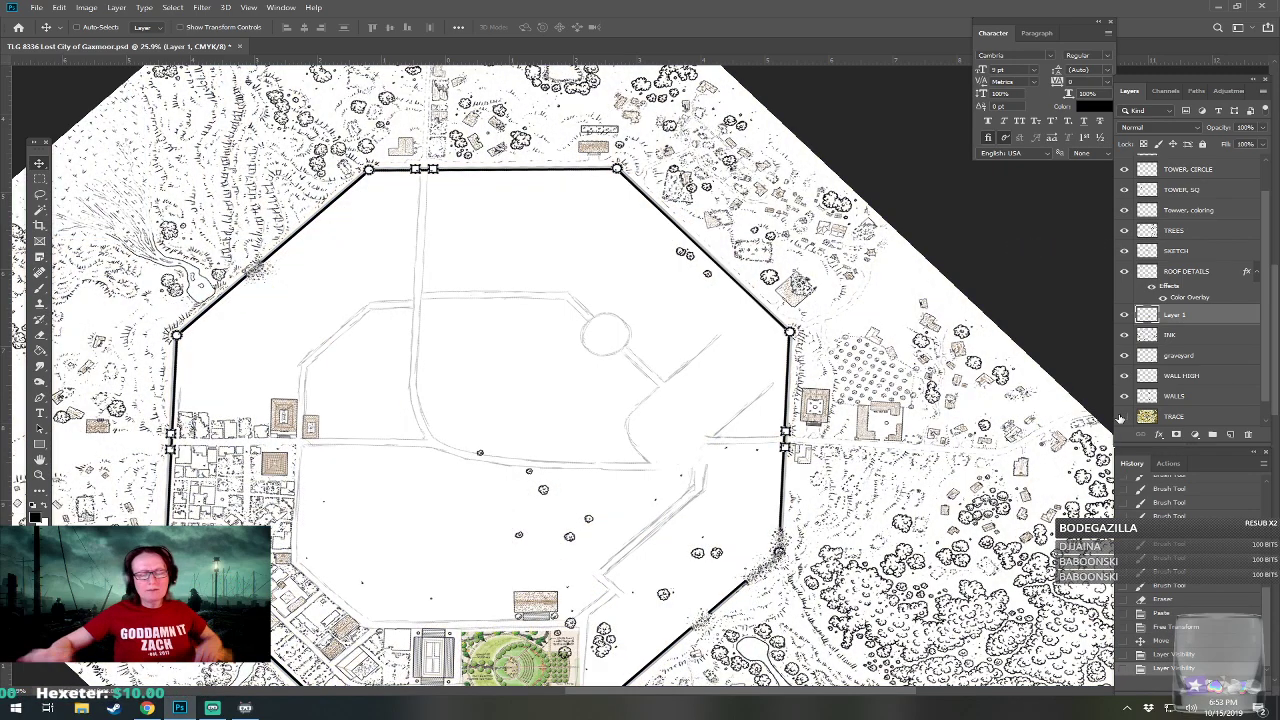
pyautogui.scroll(4, 566, 630)
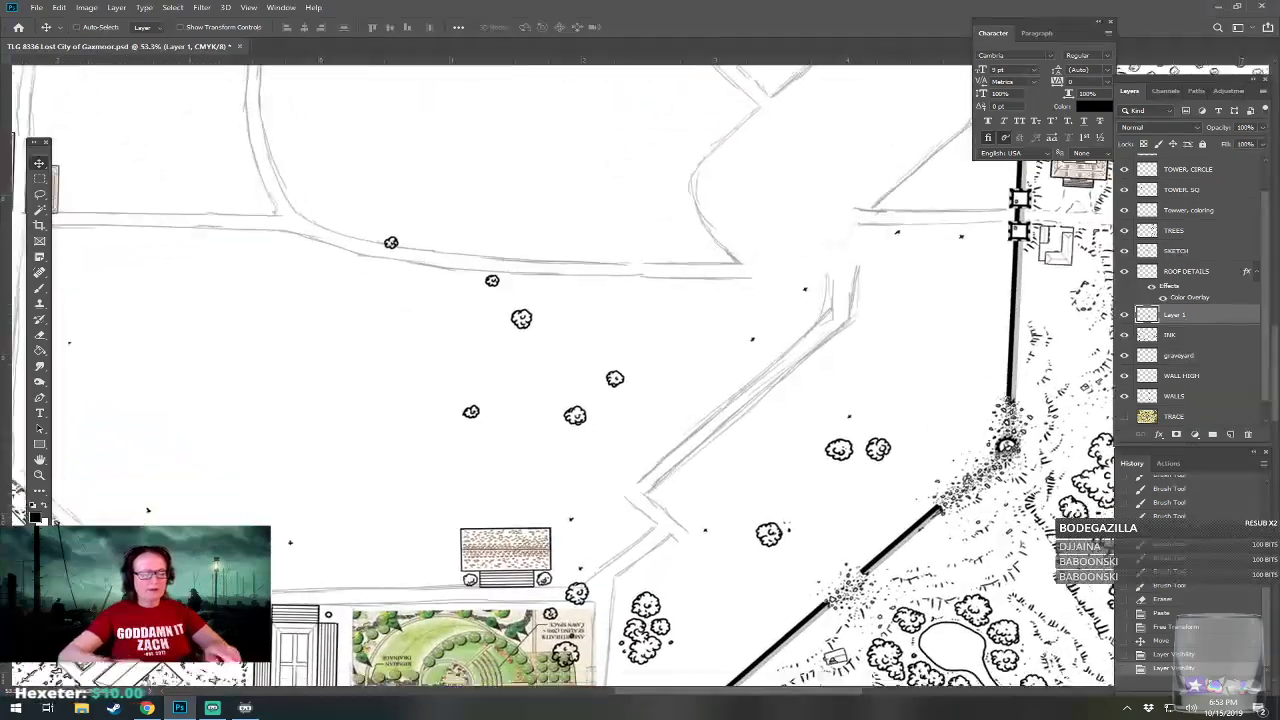
pyautogui.moveTo(566, 630); pyautogui.dragTo(769, 410)
pyautogui.scroll(4, 645, 515)
pyautogui.scroll(2, 700, 450)
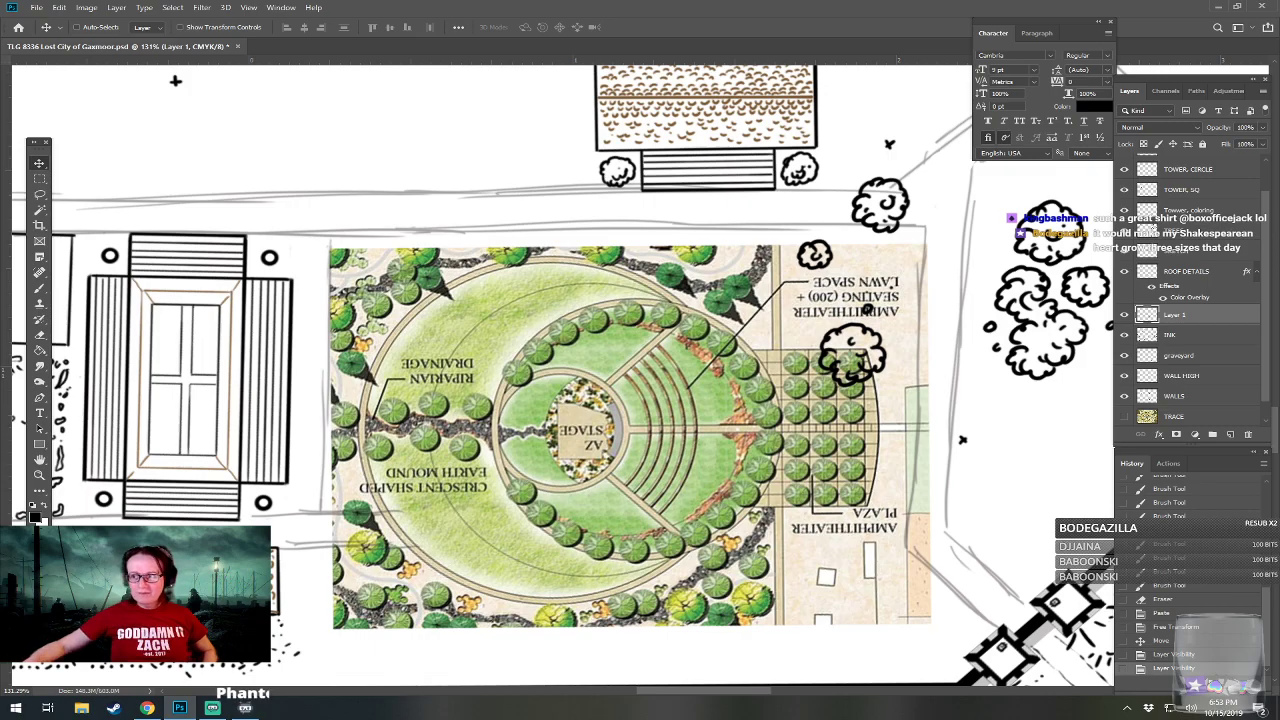
# Add the line "Add globe theater" to the note placed outside the southwest city wall, and close the note.
pyautogui.scroll(-4, 640, 572)
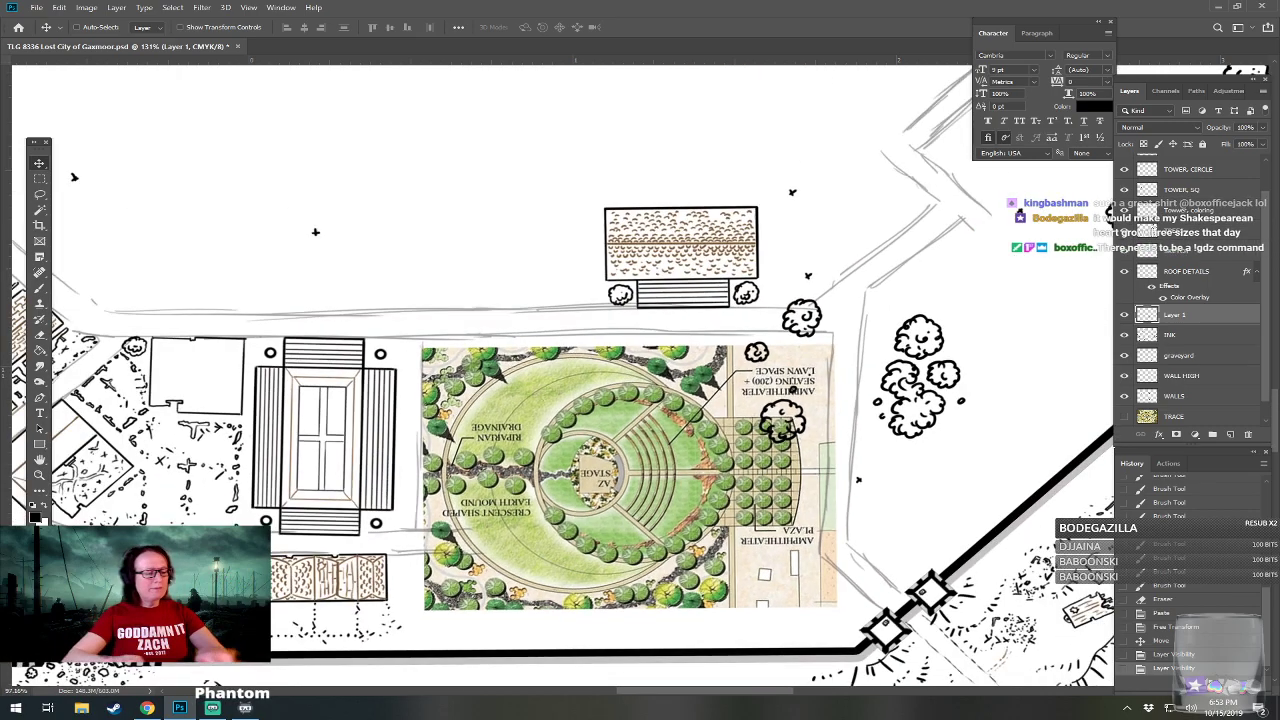
pyautogui.moveTo(640, 572); pyautogui.dragTo(983, 444)
pyautogui.moveTo(516, 508); pyautogui.dragTo(923, 575)
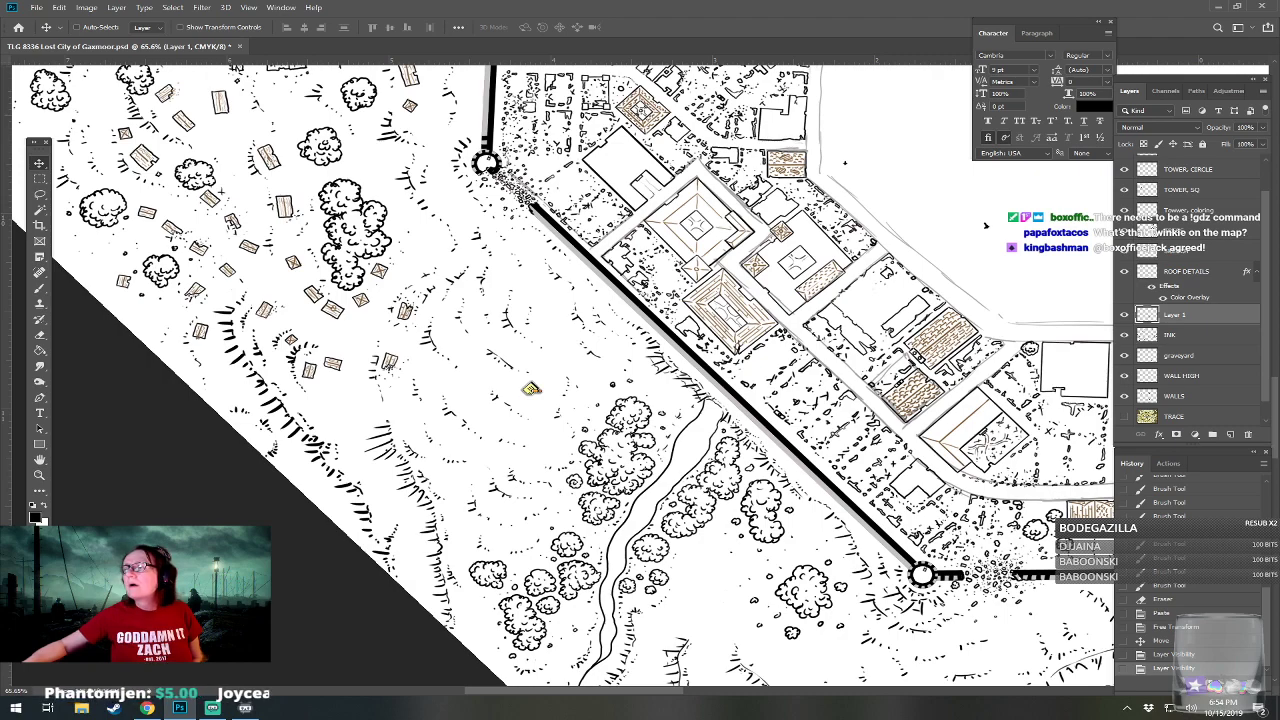
pyautogui.moveTo(670, 716); pyautogui.dragTo(591, 352)
pyautogui.click(590, 393)
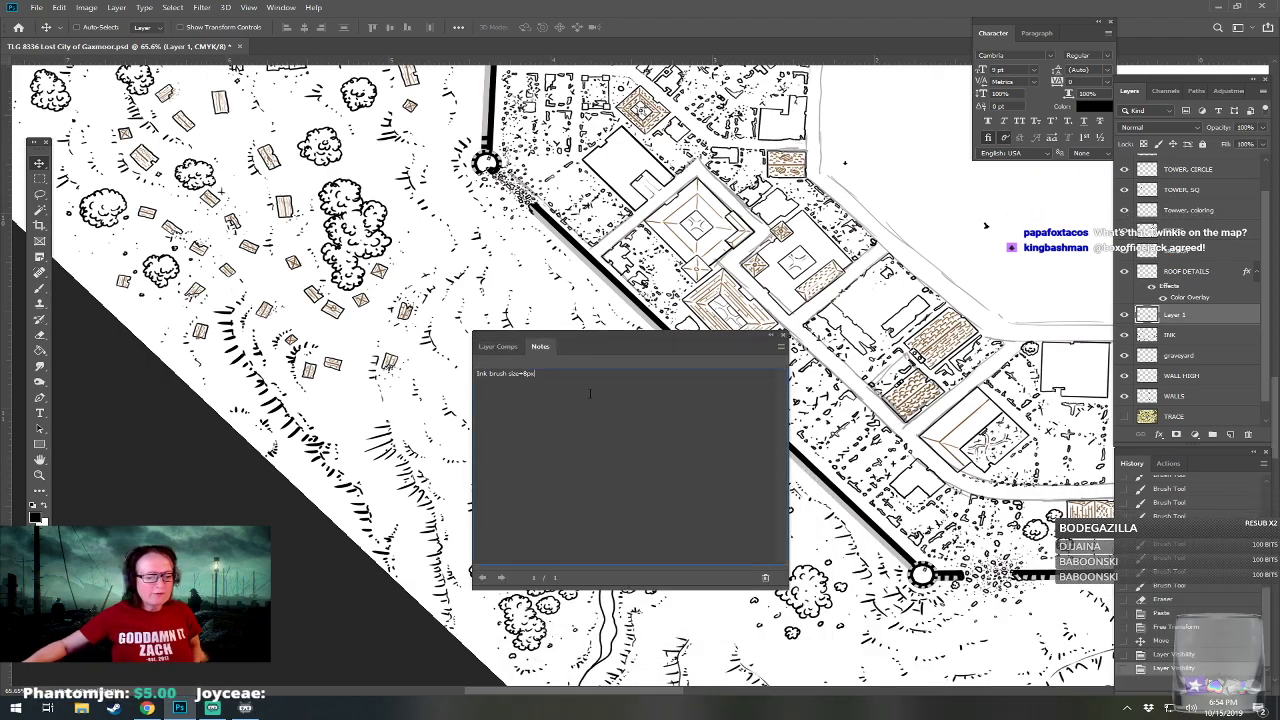
pyautogui.press('Return')
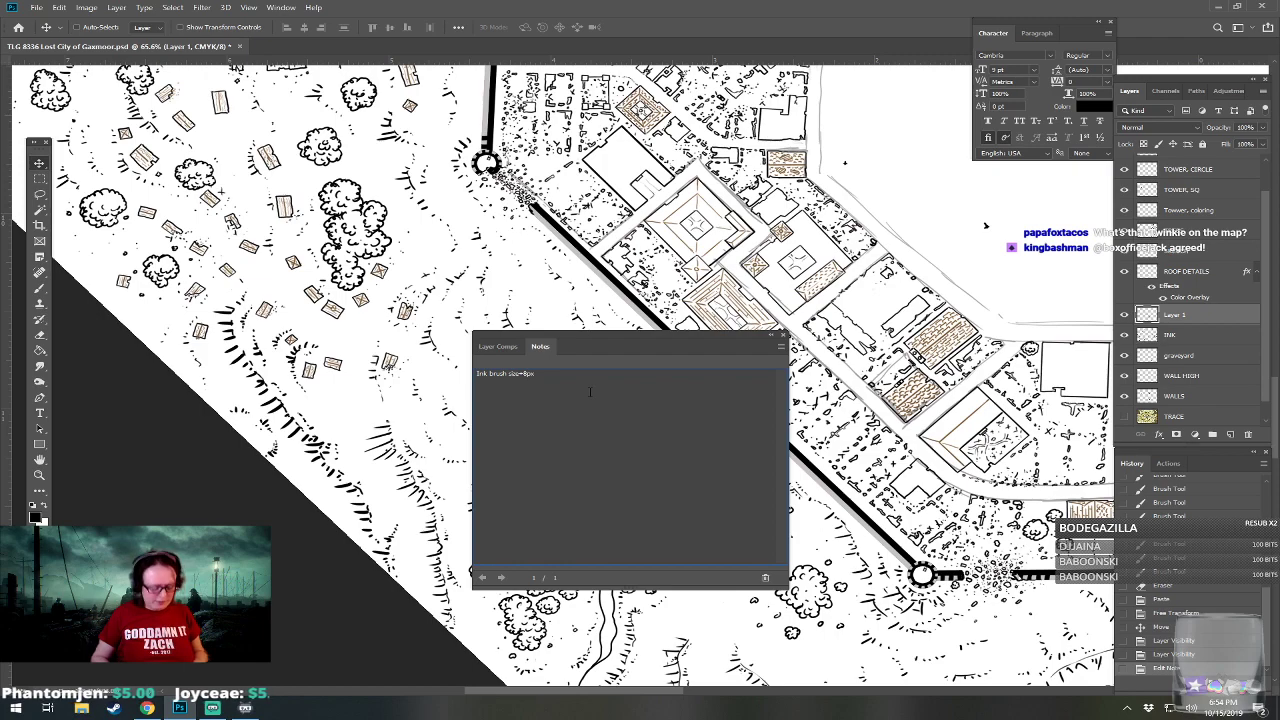
pyautogui.write('Add')
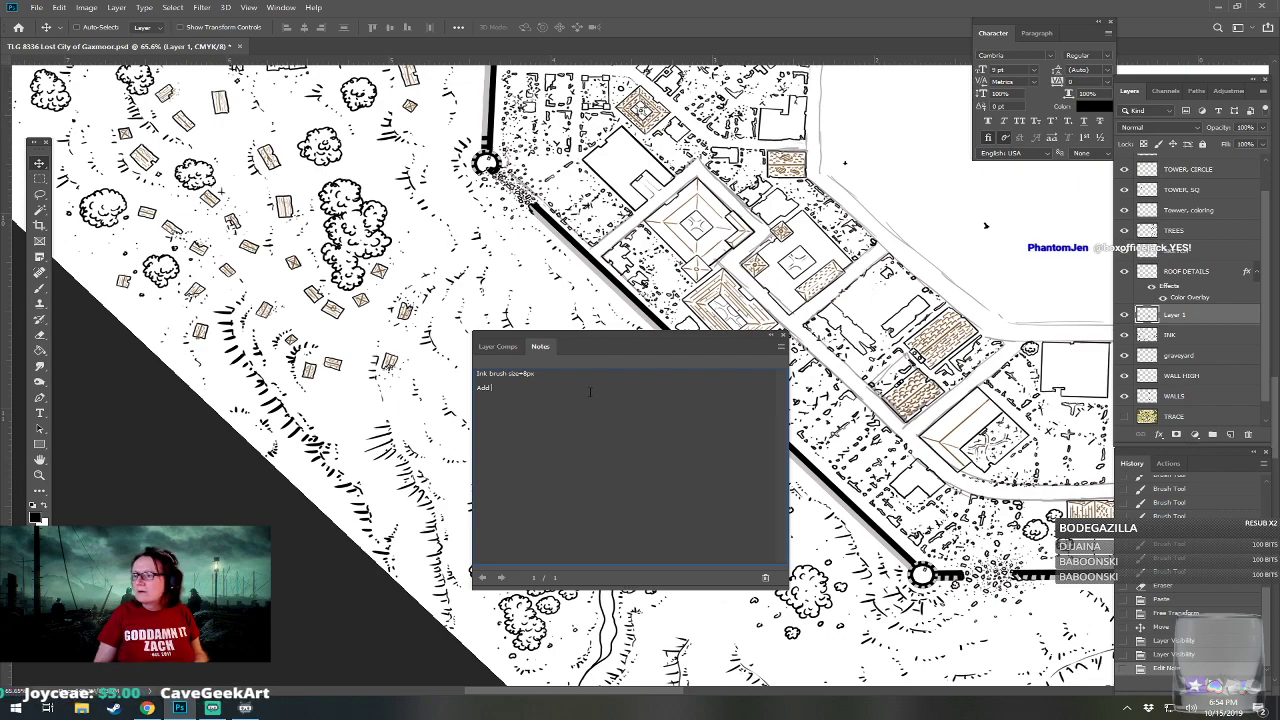
pyautogui.write('be theater')
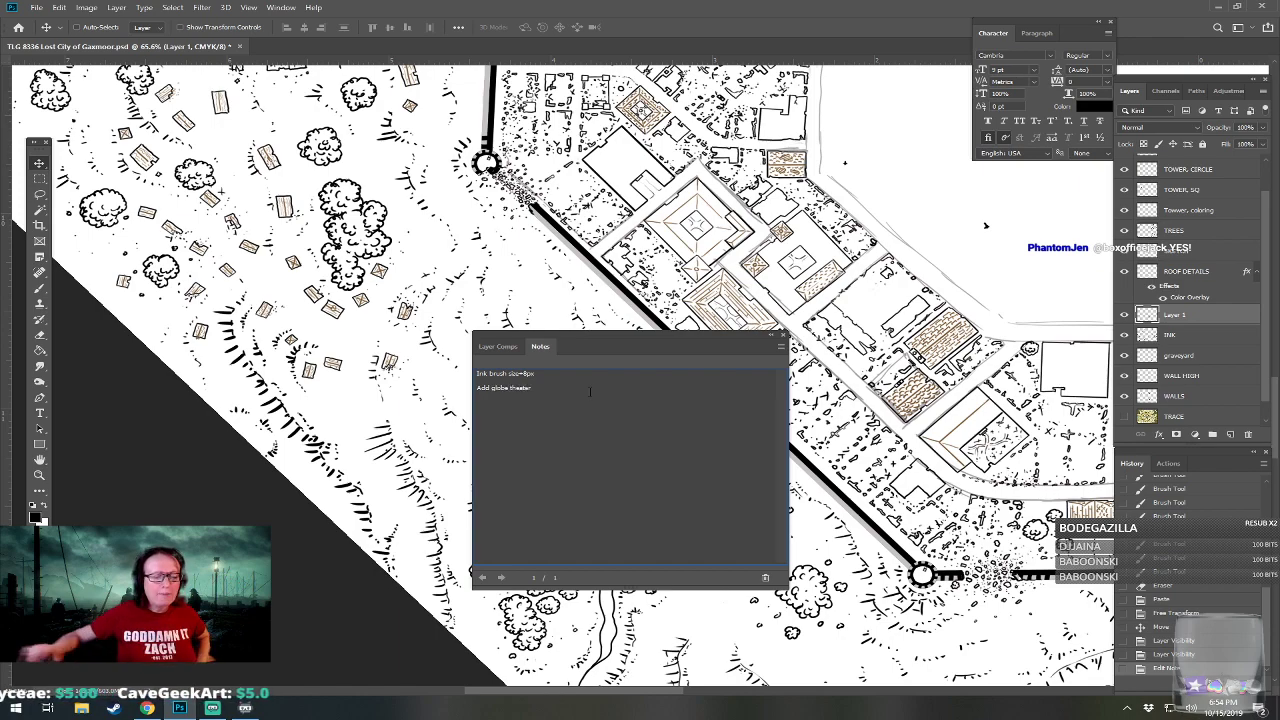
pyautogui.click(783, 335)
pyautogui.moveTo(802, 373); pyautogui.dragTo(323, 415)
pyautogui.moveTo(1061, 402); pyautogui.dragTo(793, 370)
pyautogui.scroll(2, 792, 371)
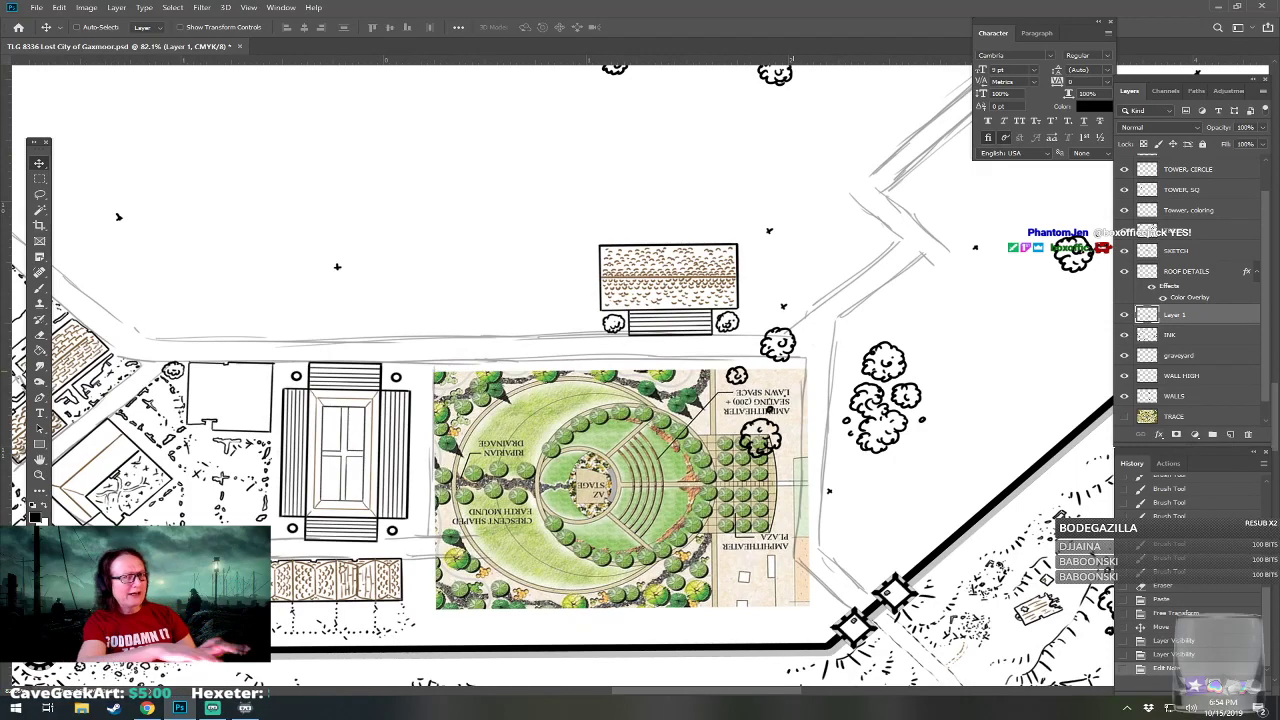
pyautogui.scroll(2, 587, 487)
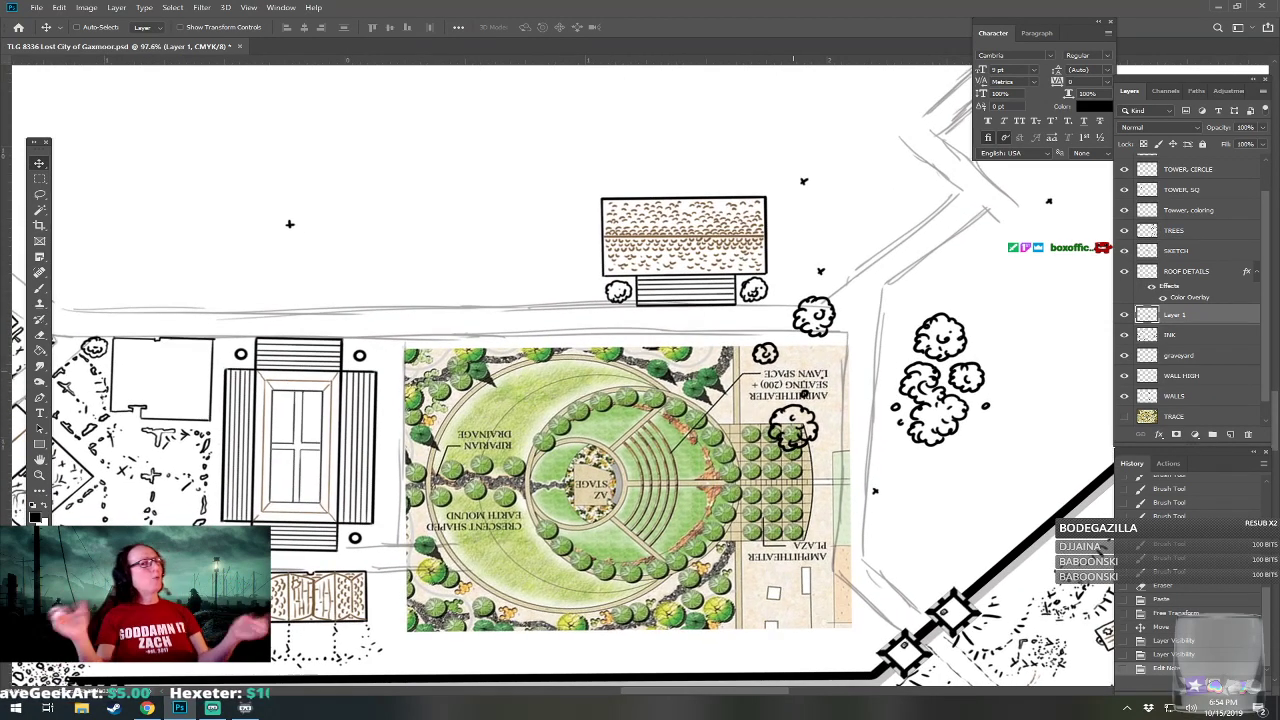
pyautogui.scroll(2, 590, 480)
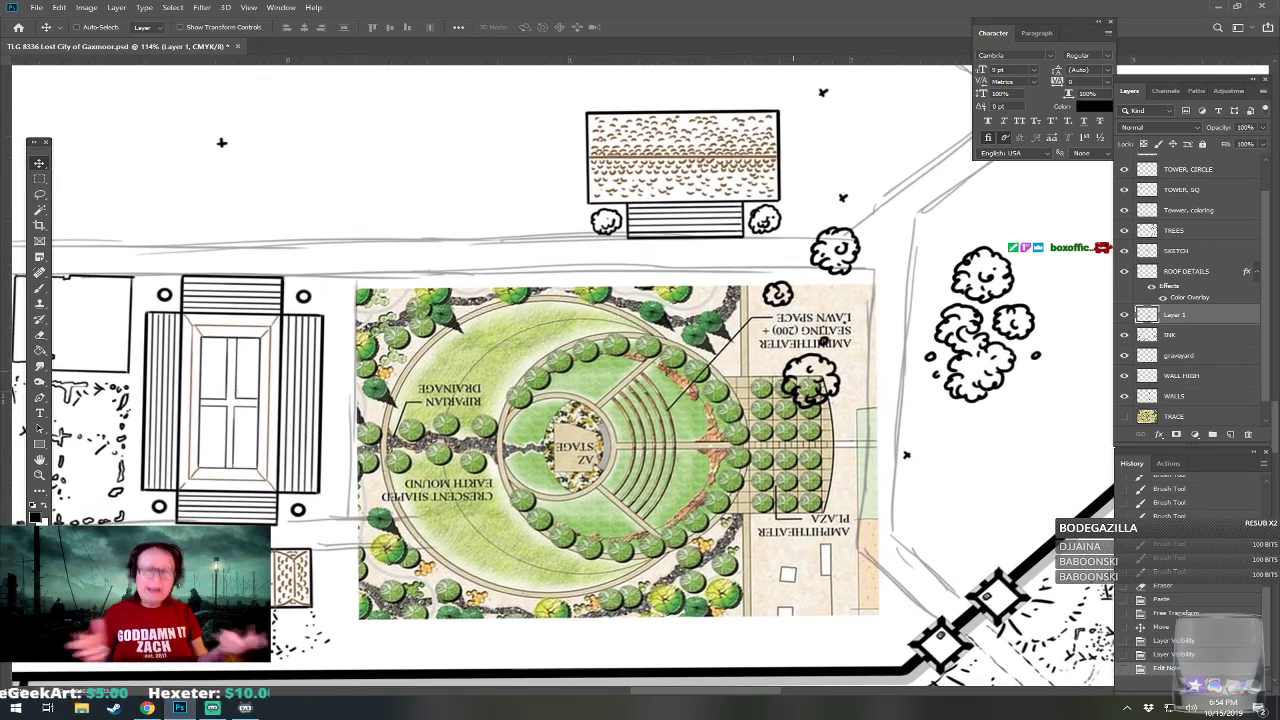
pyautogui.moveTo(590, 480); pyautogui.dragTo(636, 458)
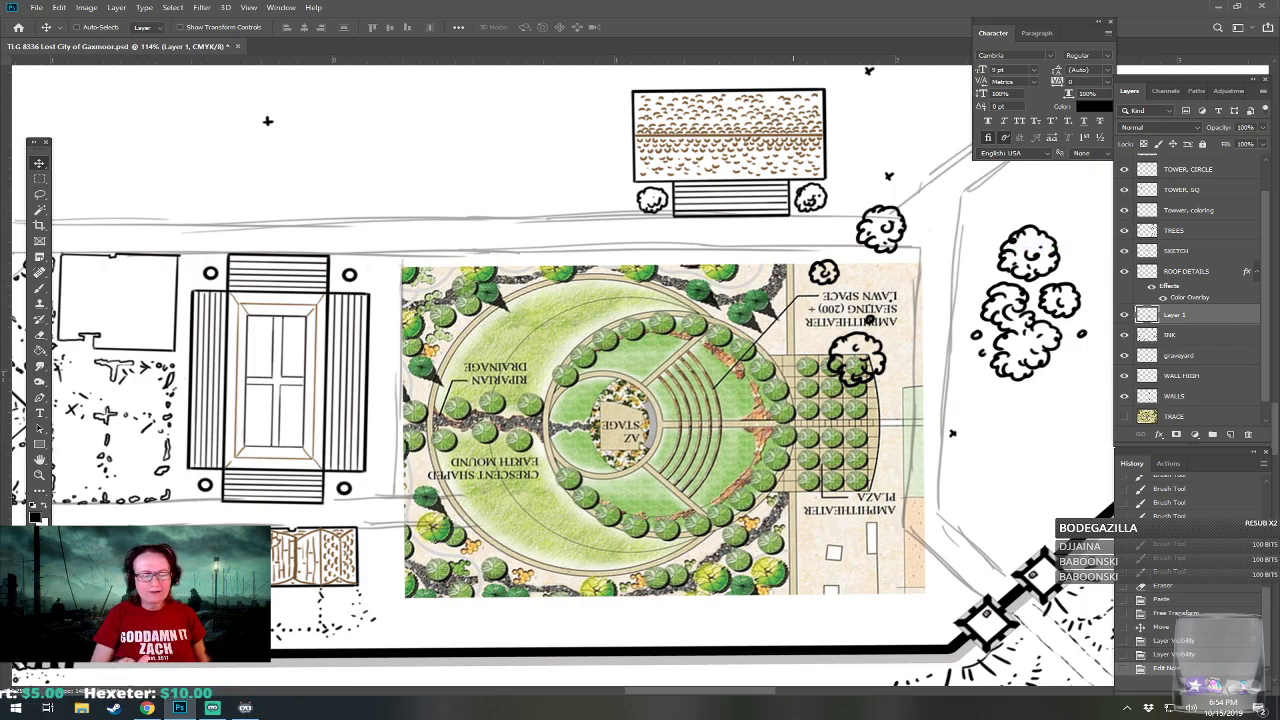
pyautogui.moveTo(793, 420); pyautogui.dragTo(855, 407)
pyautogui.moveTo(330, 107); pyautogui.dragTo(400, 107)
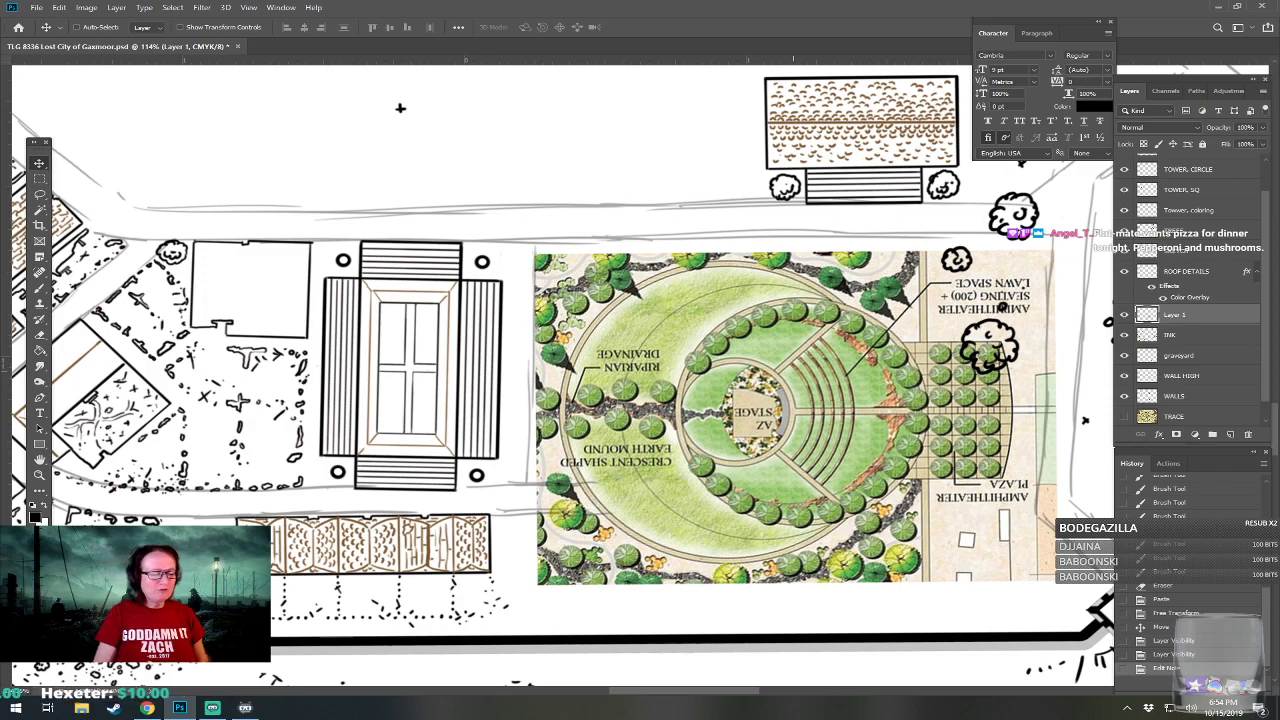
pyautogui.moveTo(400, 107); pyautogui.dragTo(304, 131)
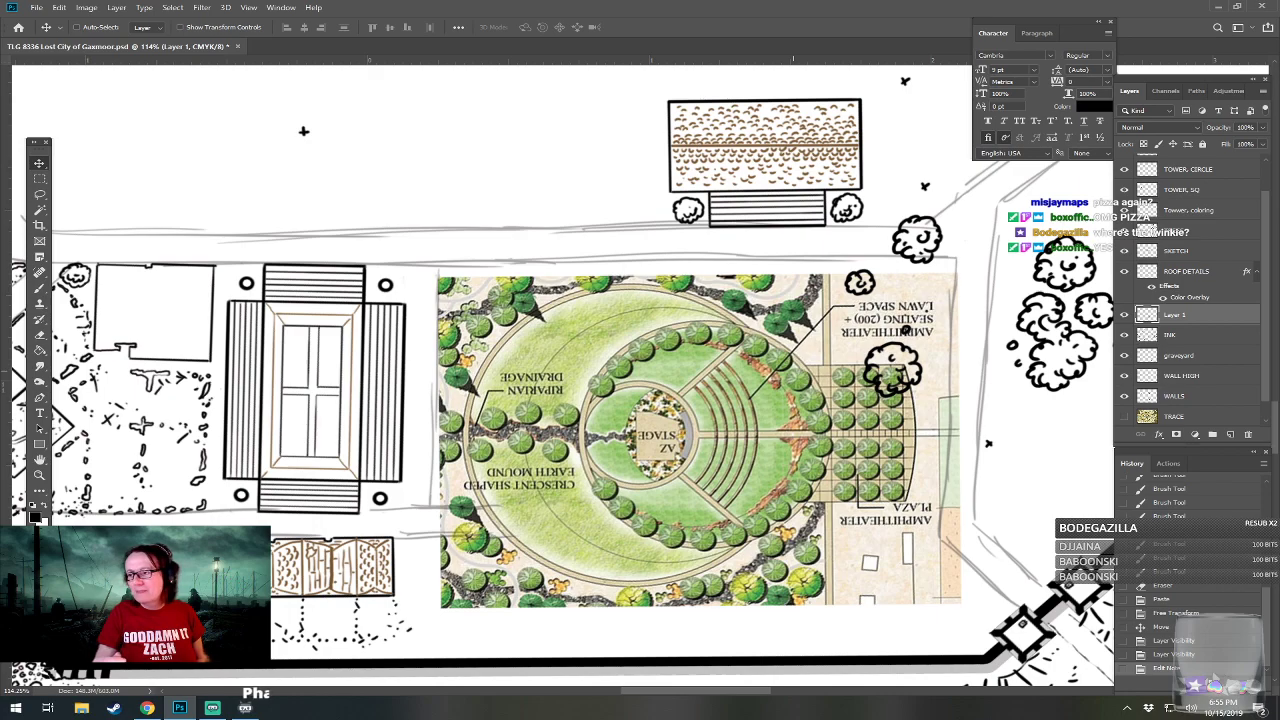
pyautogui.moveTo(304, 131); pyautogui.dragTo(554, 136)
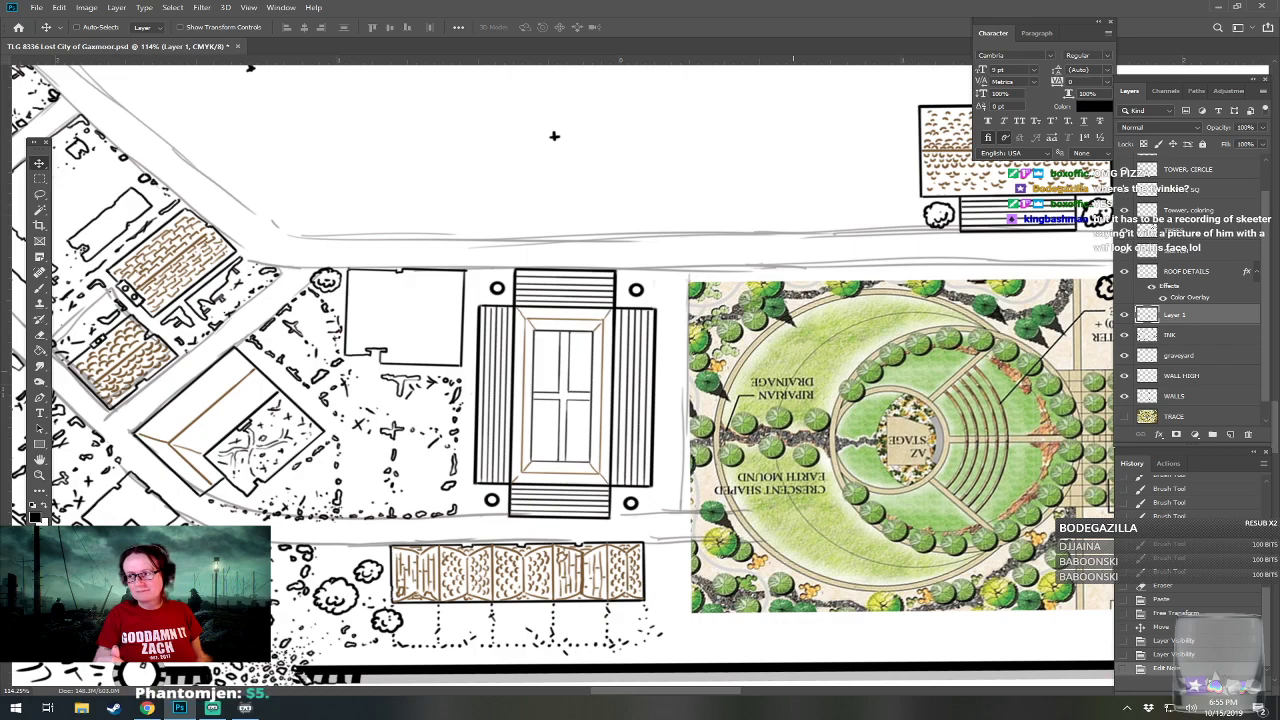
pyautogui.moveTo(554, 135); pyautogui.dragTo(243, 156)
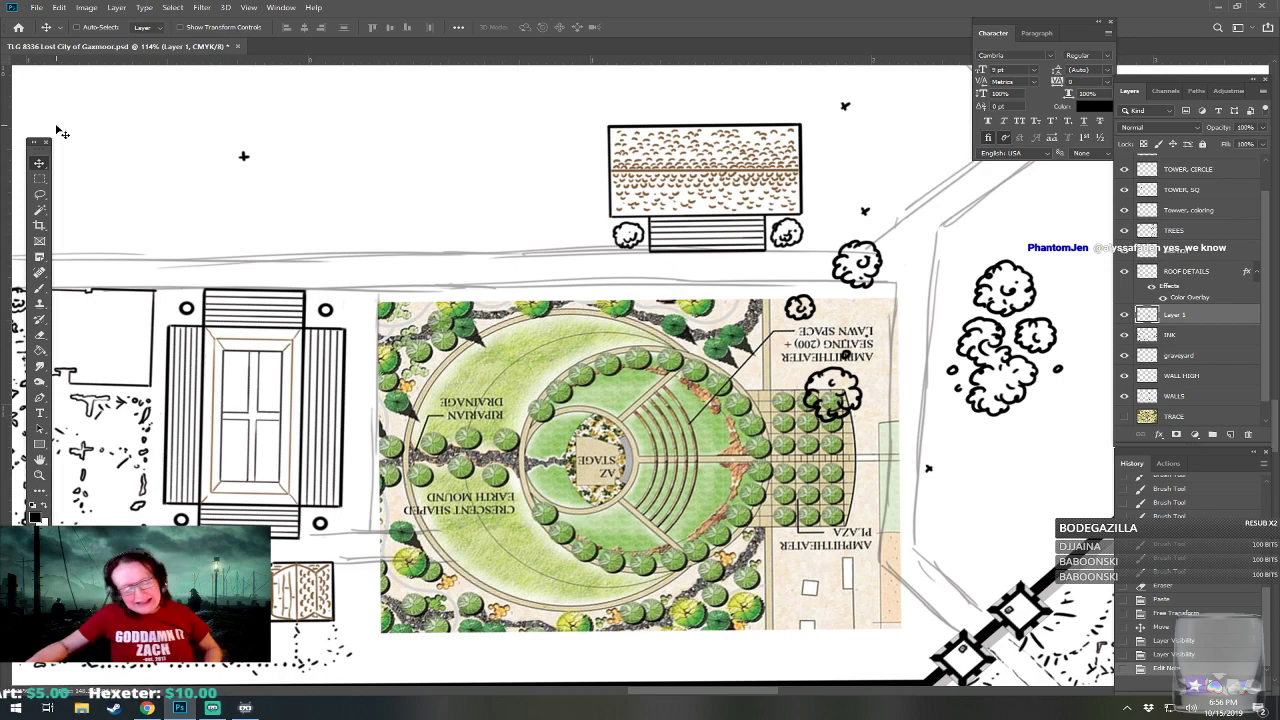
# Draw a circular selection around the reference plan's seating area and its ring of trees, and position it on that ring.
pyautogui.click(41, 180)
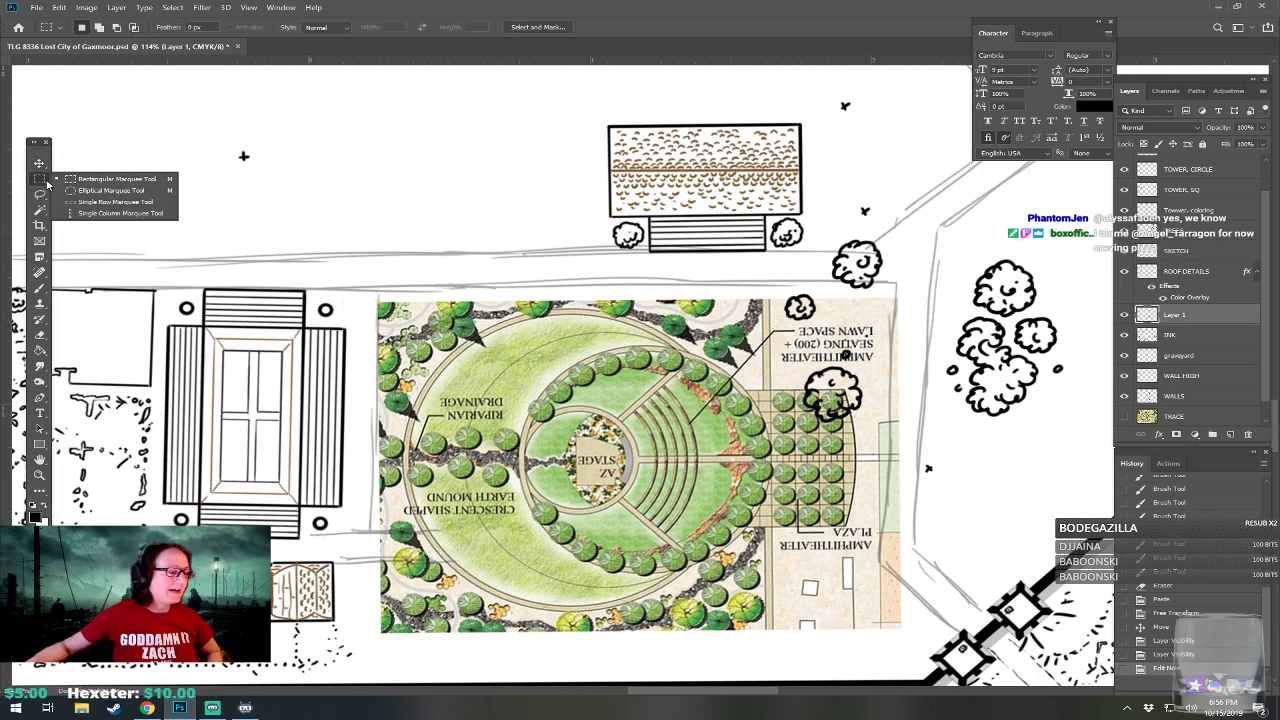
pyautogui.click(108, 190)
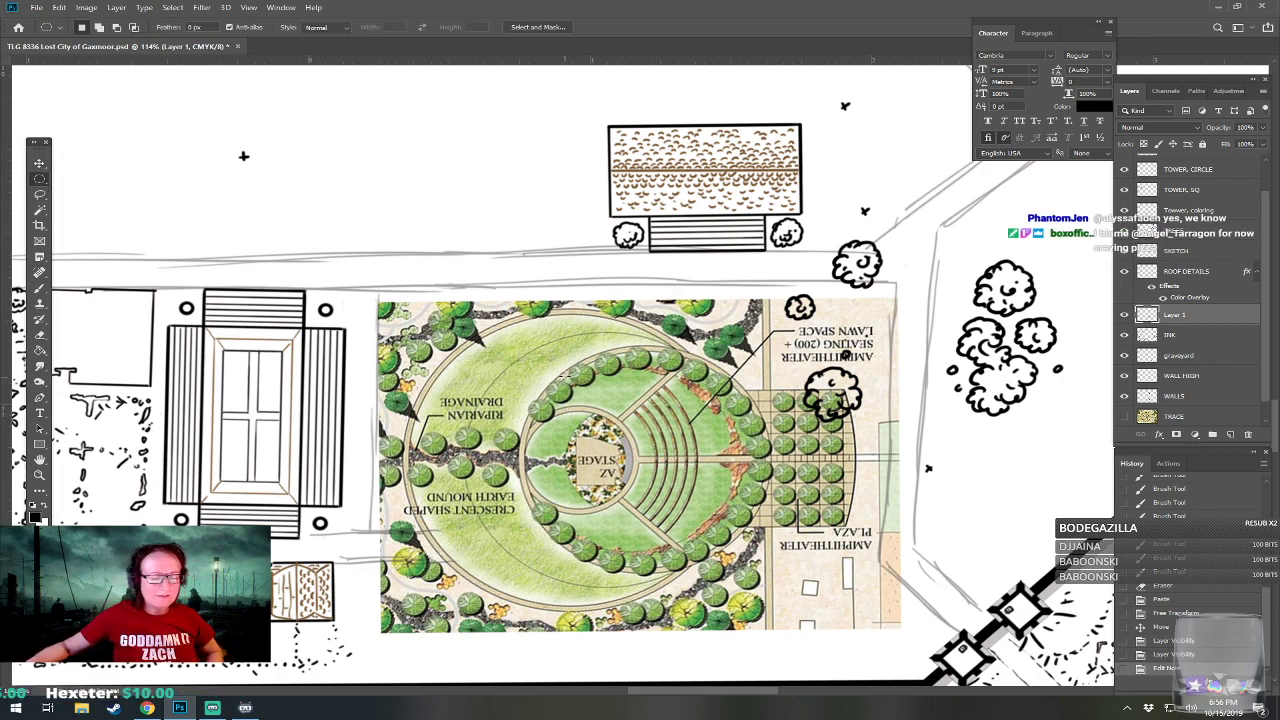
pyautogui.moveTo(565, 370); pyautogui.dragTo(740, 470)
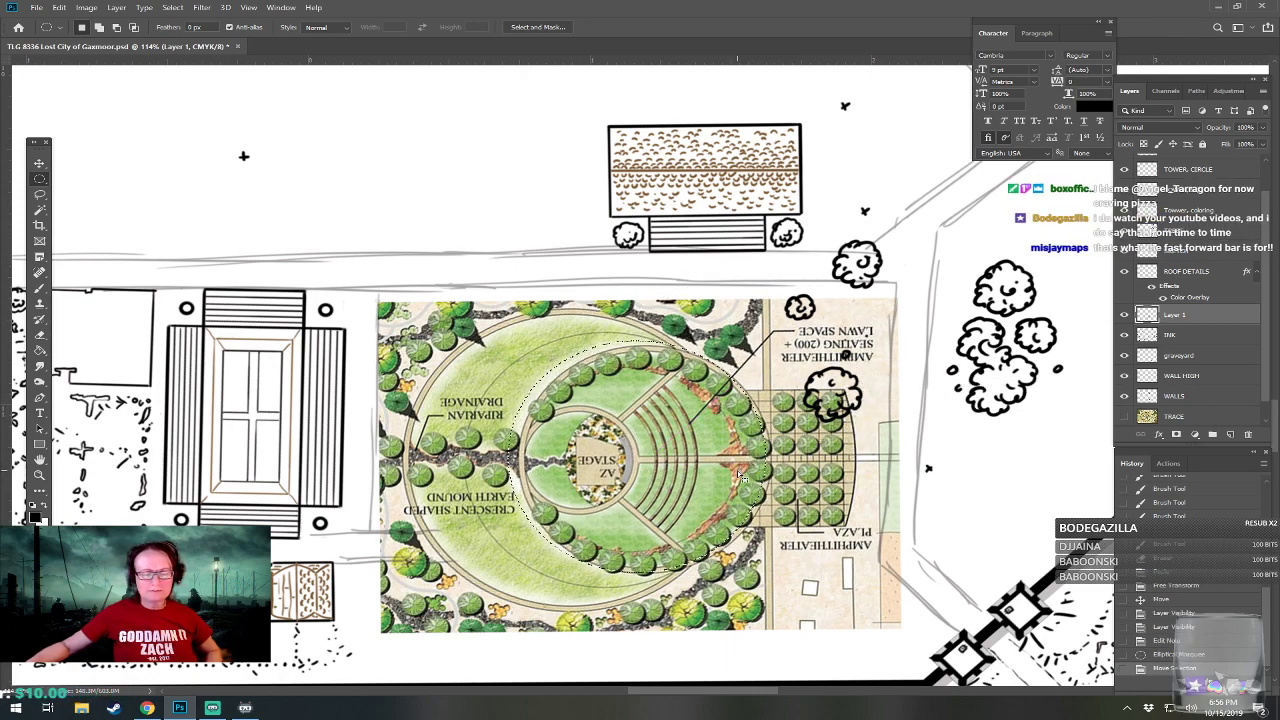
pyautogui.hotkey('ctrl', 'd')
pyautogui.moveTo(515, 367); pyautogui.dragTo(817, 367)
pyautogui.moveTo(722, 350); pyautogui.dragTo(722, 424)
pyautogui.hotkey('ctrl', 'd')
pyautogui.moveTo(534, 205); pyautogui.dragTo(786, 222)
pyautogui.moveTo(766, 332); pyautogui.dragTo(748, 470)
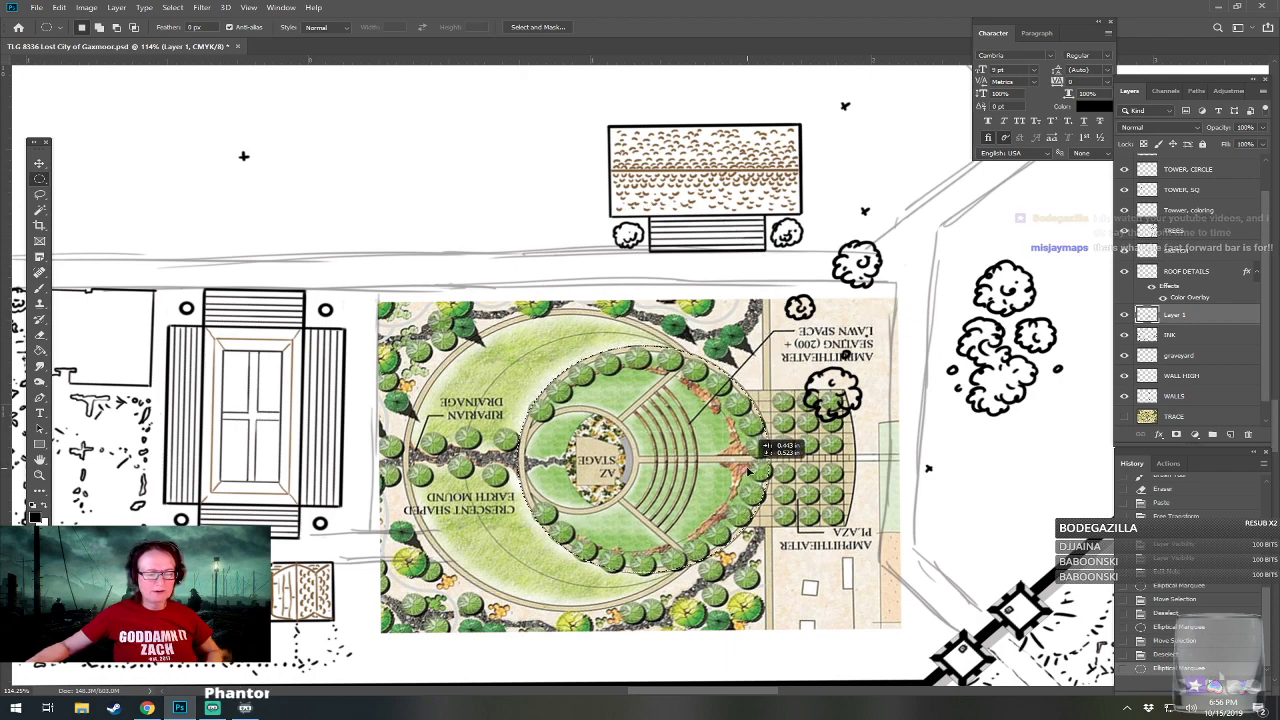
pyautogui.moveTo(748, 470); pyautogui.dragTo(748, 470)
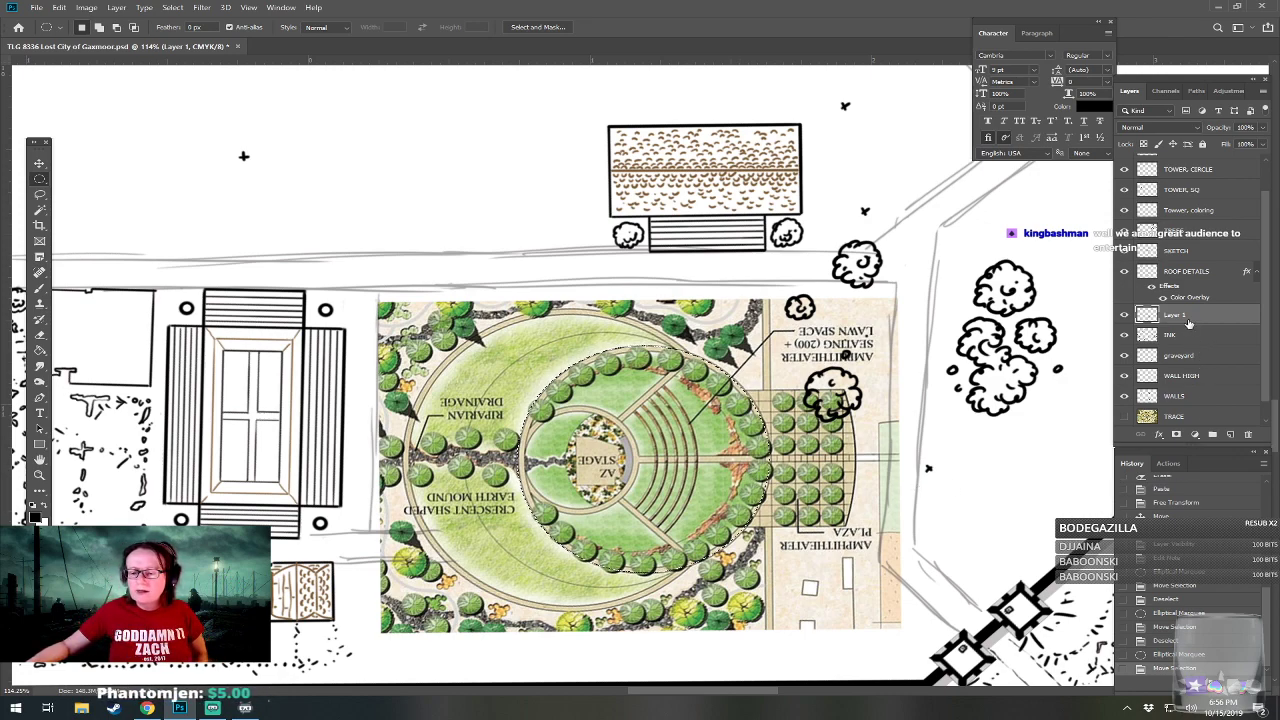
# Add a new layer for the amphitheater linework and place it directly below the INK layer.
pyautogui.moveTo(1187, 316); pyautogui.dragTo(1193, 355)
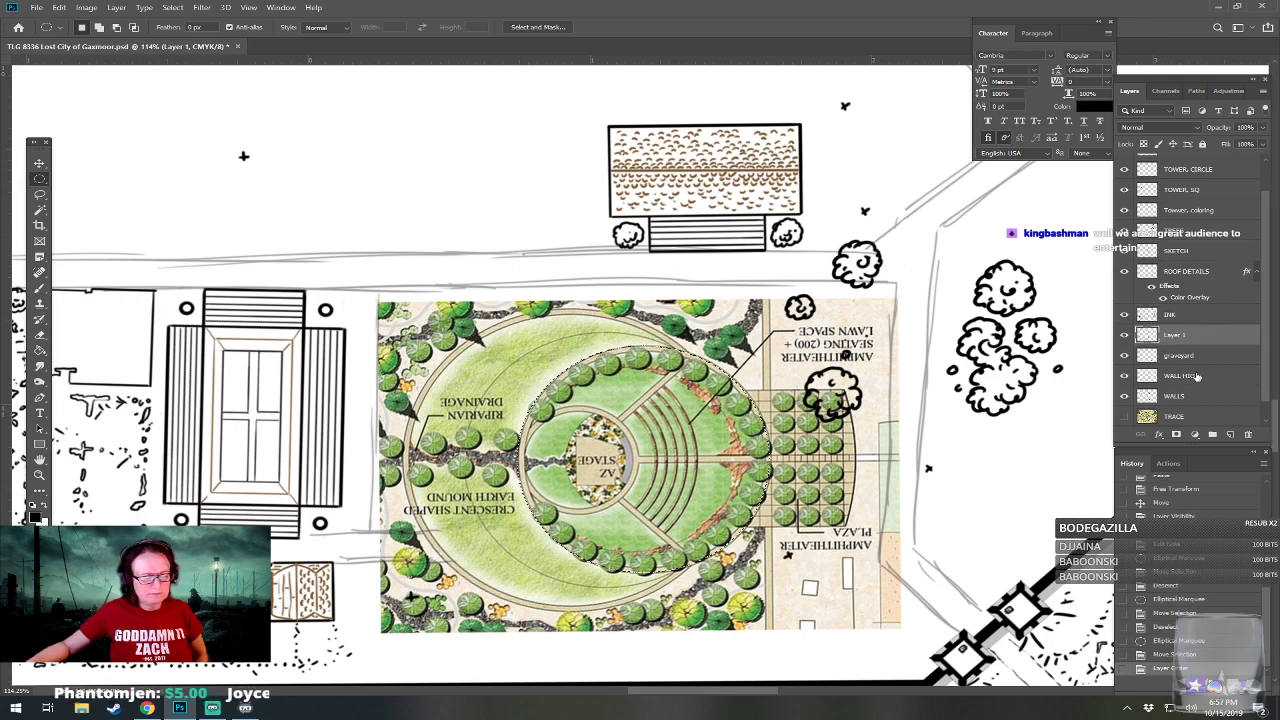
pyautogui.moveTo(1192, 337); pyautogui.dragTo(1190, 307)
pyautogui.click(1192, 336)
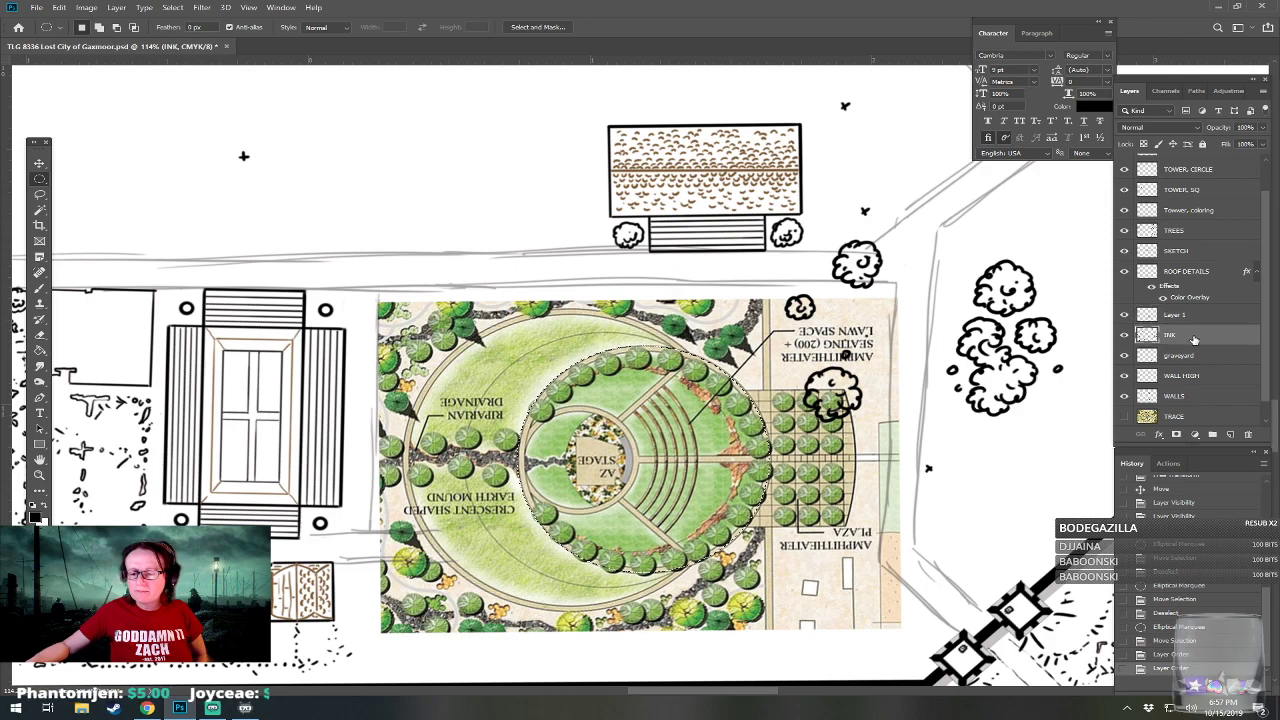
pyautogui.click(1231, 438)
pyautogui.moveTo(1195, 337); pyautogui.dragTo(1193, 362)
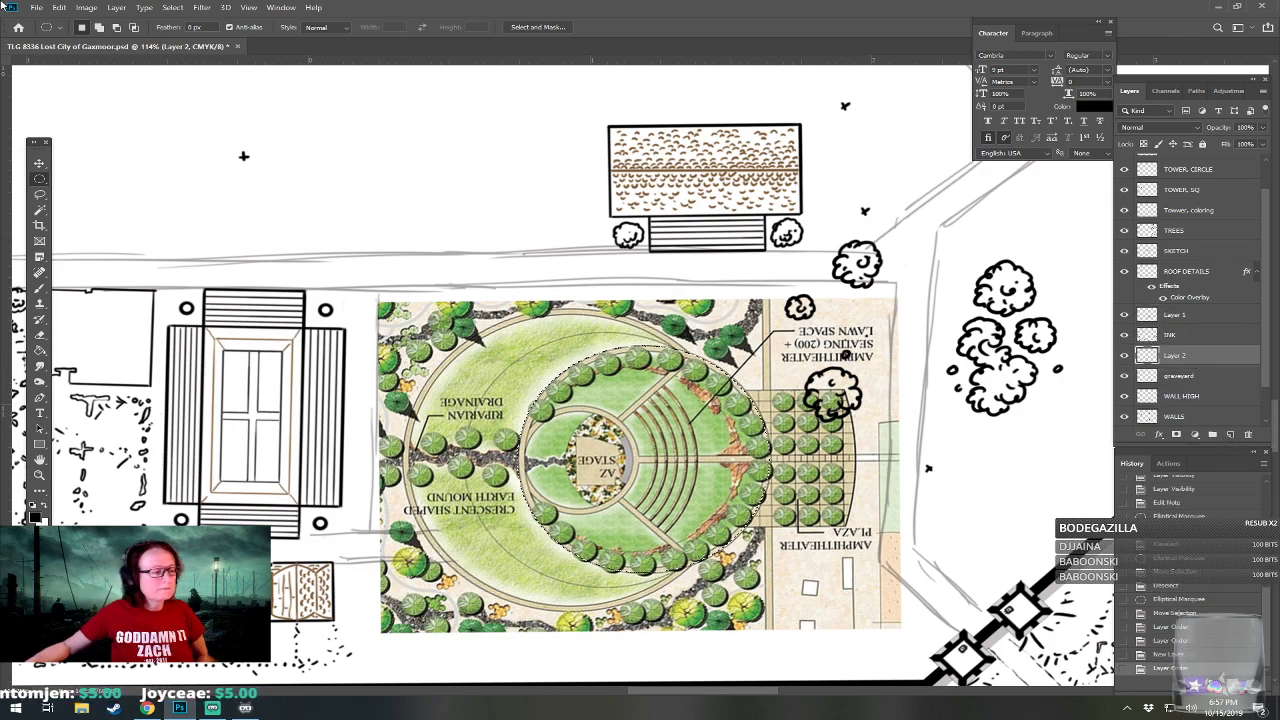
# Stroke the circular selection with a centered 4 px black line and move the reference plan layer beneath that line's layer.
pyautogui.click(59, 8)
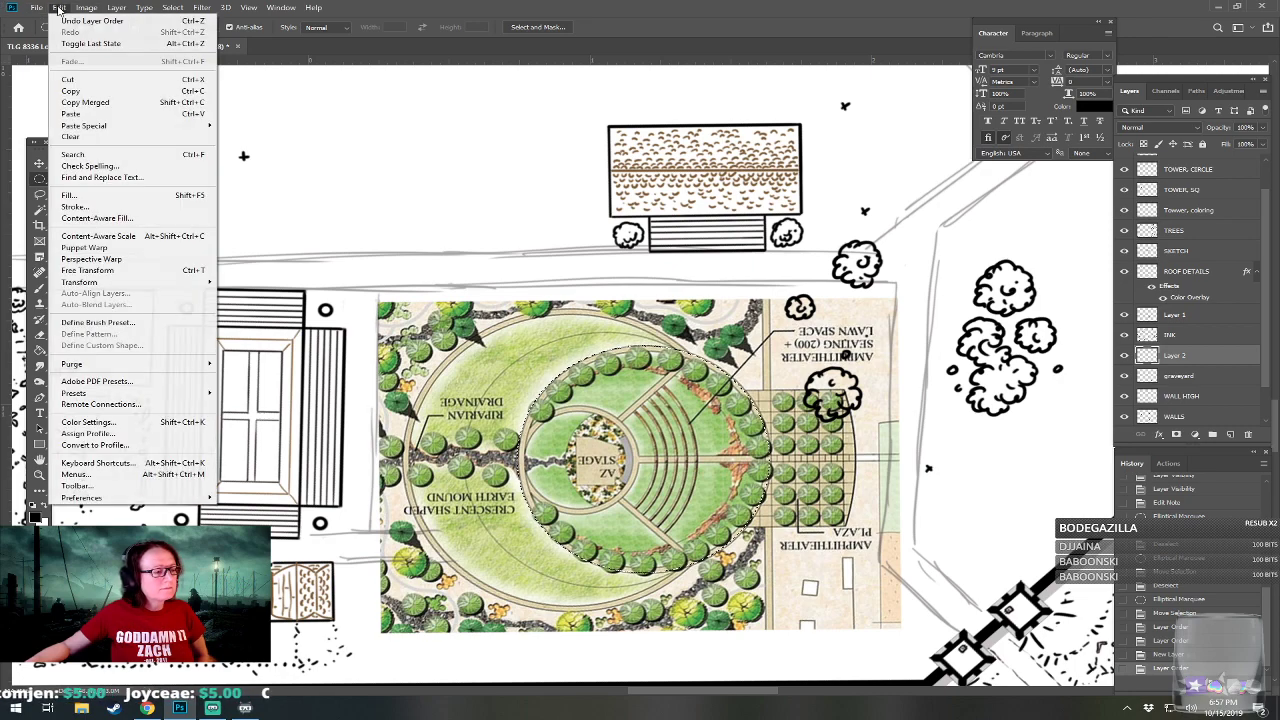
pyautogui.click(75, 206)
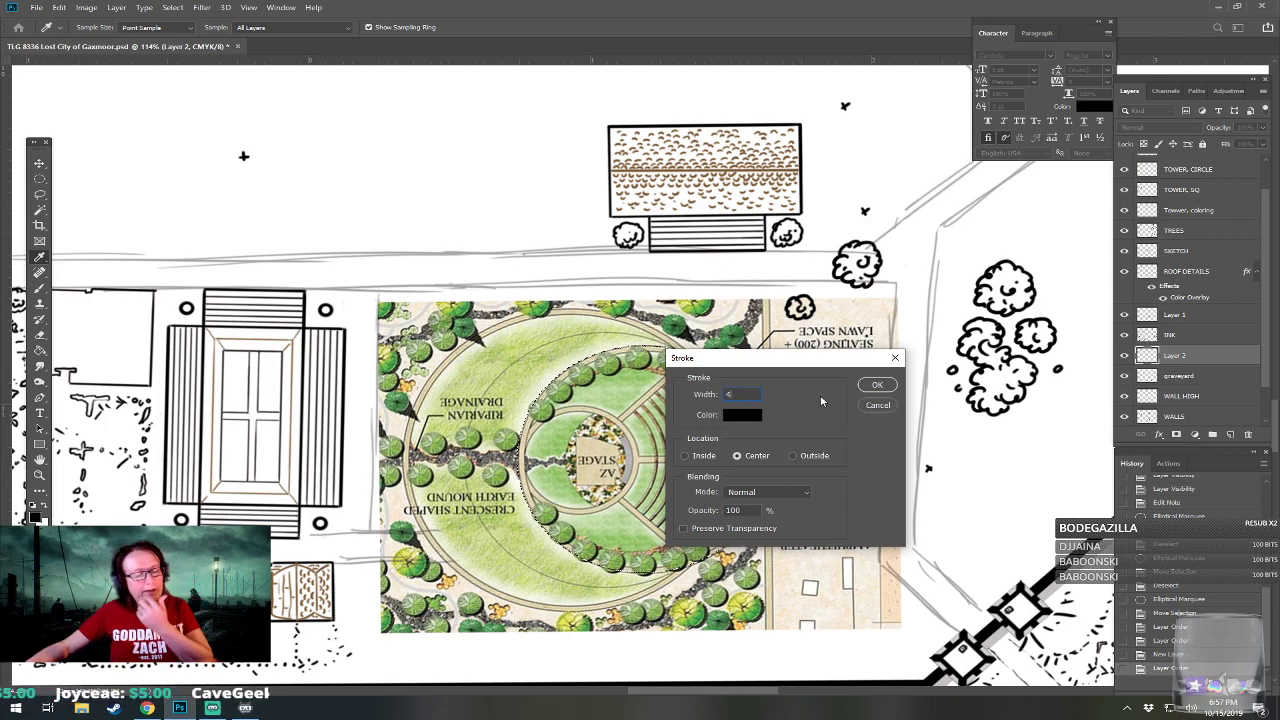
pyautogui.click(870, 386)
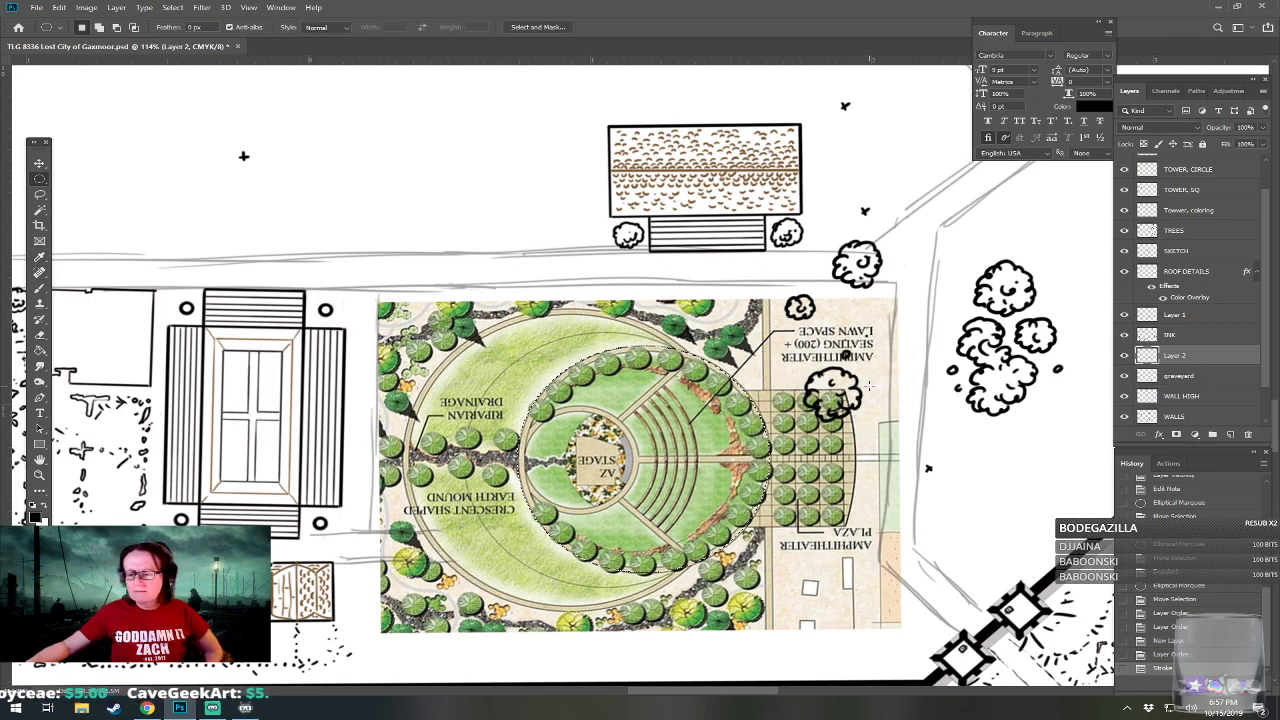
pyautogui.moveTo(1183, 318); pyautogui.dragTo(1183, 360)
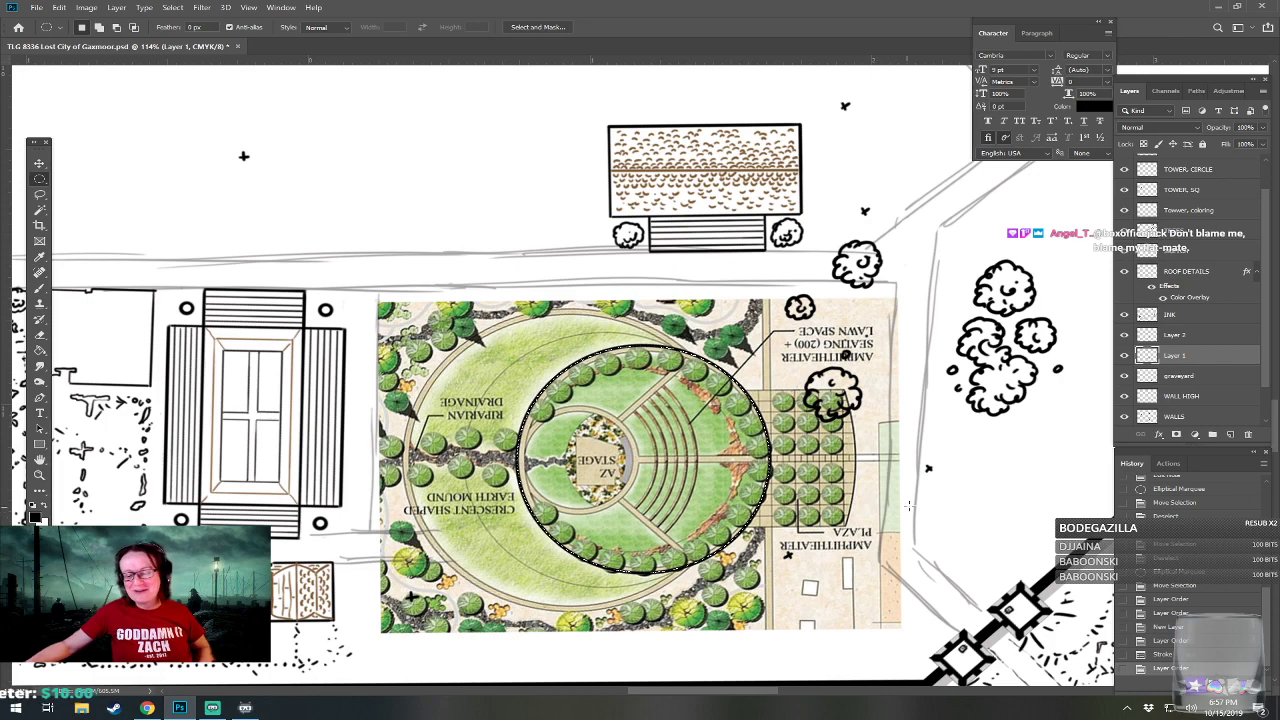
# Add another new layer and place it below the reference plan layer.
pyautogui.click(1236, 435)
pyautogui.moveTo(1206, 366); pyautogui.dragTo(1204, 383)
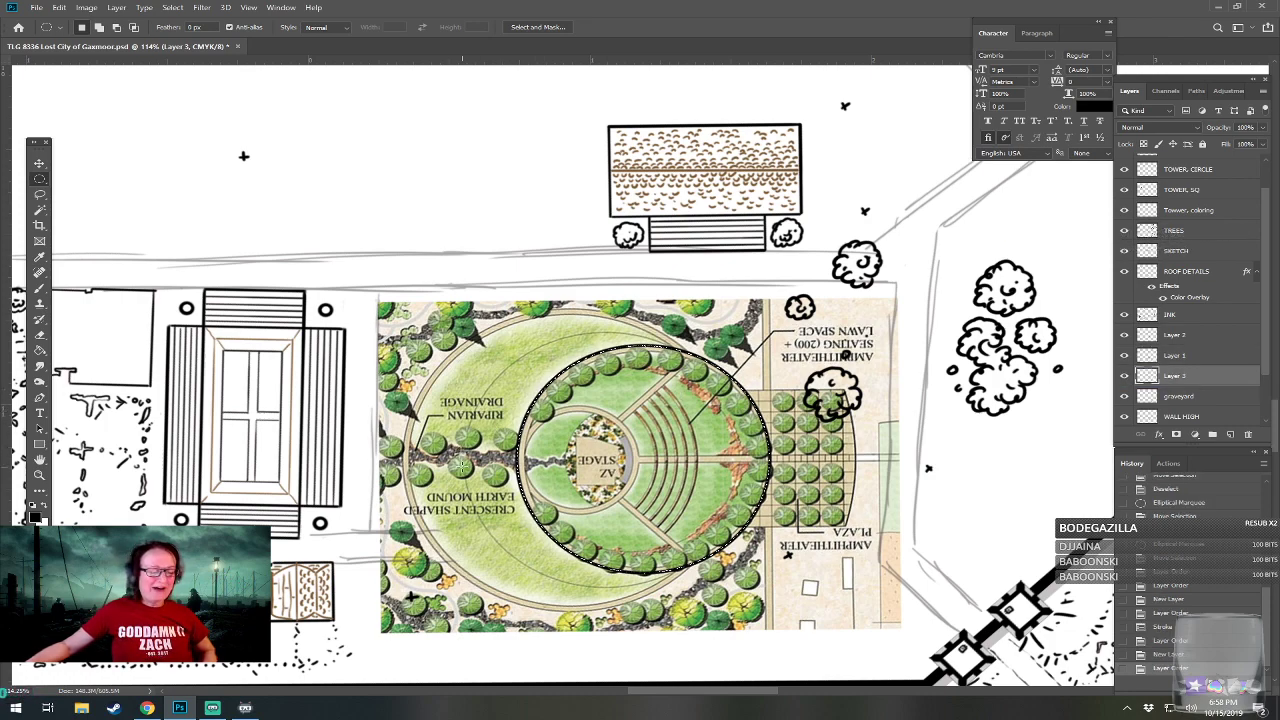
# Try a larger circular selection from the middle of the crescent mound to the inked circle's east edge.
pyautogui.moveTo(649, 461); pyautogui.dragTo(918, 483)
pyautogui.moveTo(811, 519); pyautogui.dragTo(762, 477)
pyautogui.hotkey('ctrl', 'd')
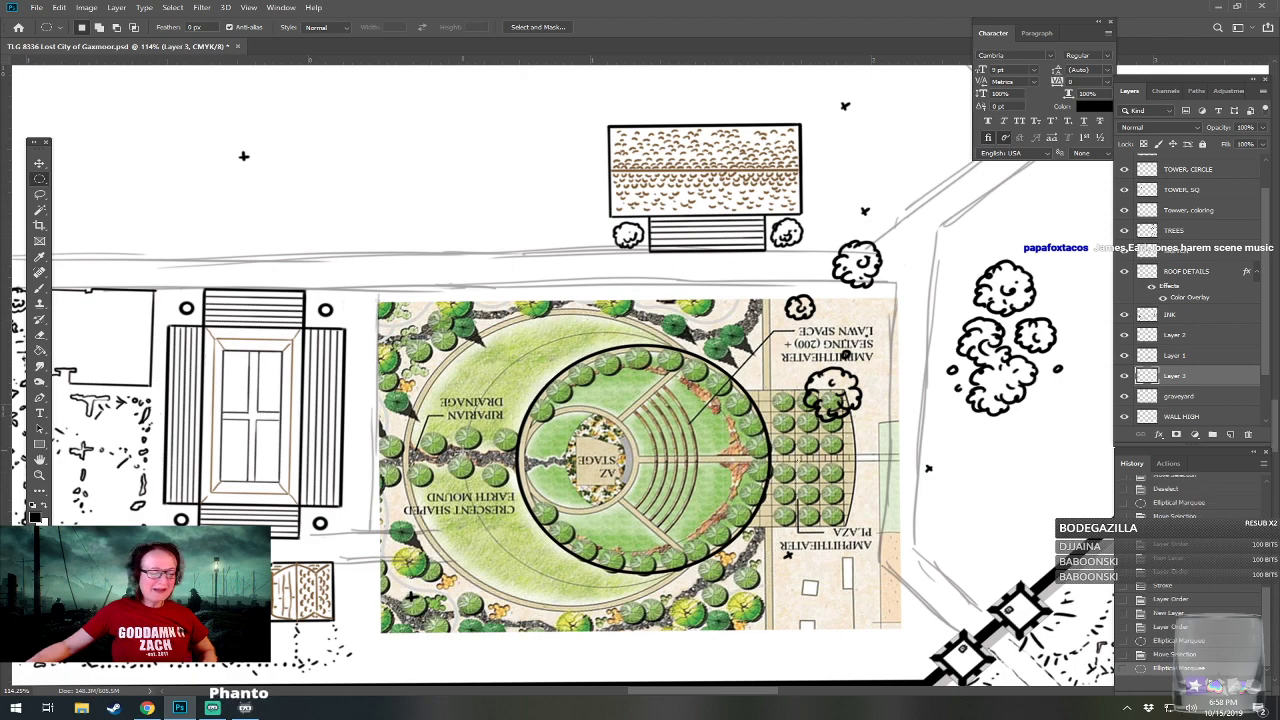
pyautogui.moveTo(452, 456); pyautogui.dragTo(766, 478)
pyautogui.click(798, 457)
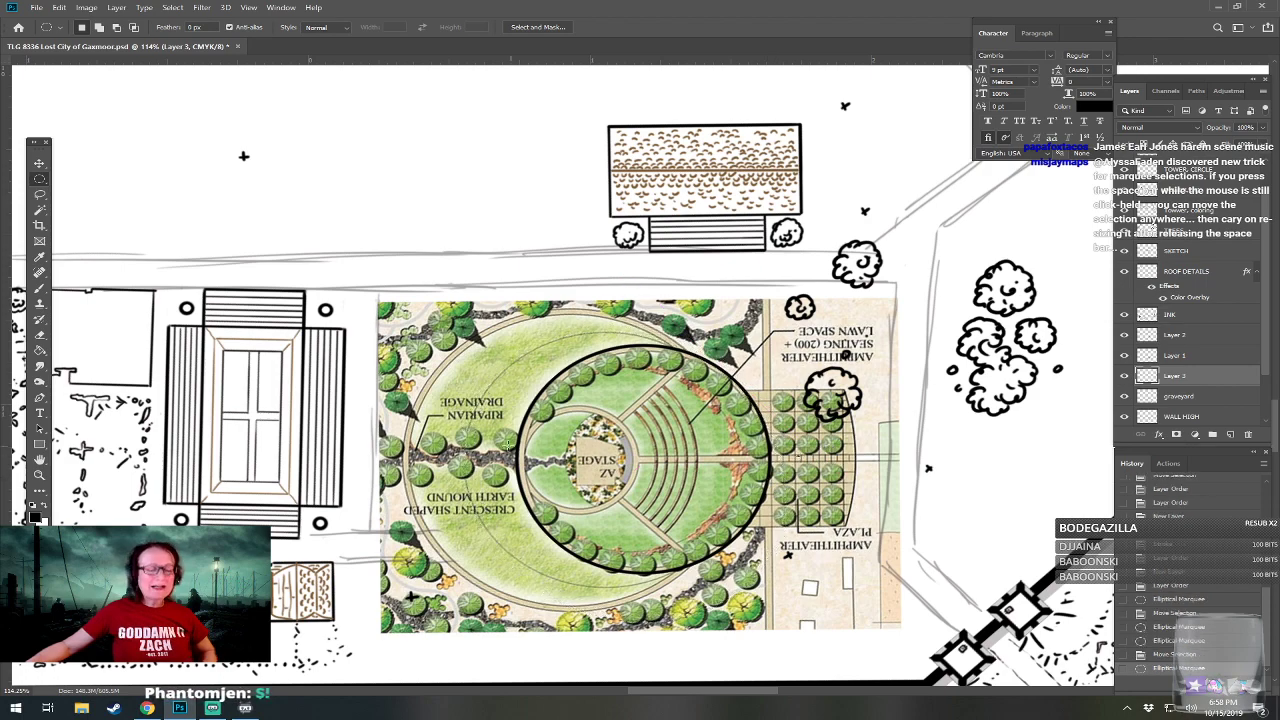
pyautogui.moveTo(458, 457); pyautogui.dragTo(915, 479)
pyautogui.moveTo(816, 480); pyautogui.dragTo(763, 478)
pyautogui.click(807, 471)
pyautogui.moveTo(460, 457); pyautogui.dragTo(878, 481)
pyautogui.moveTo(744, 478); pyautogui.dragTo(690, 468)
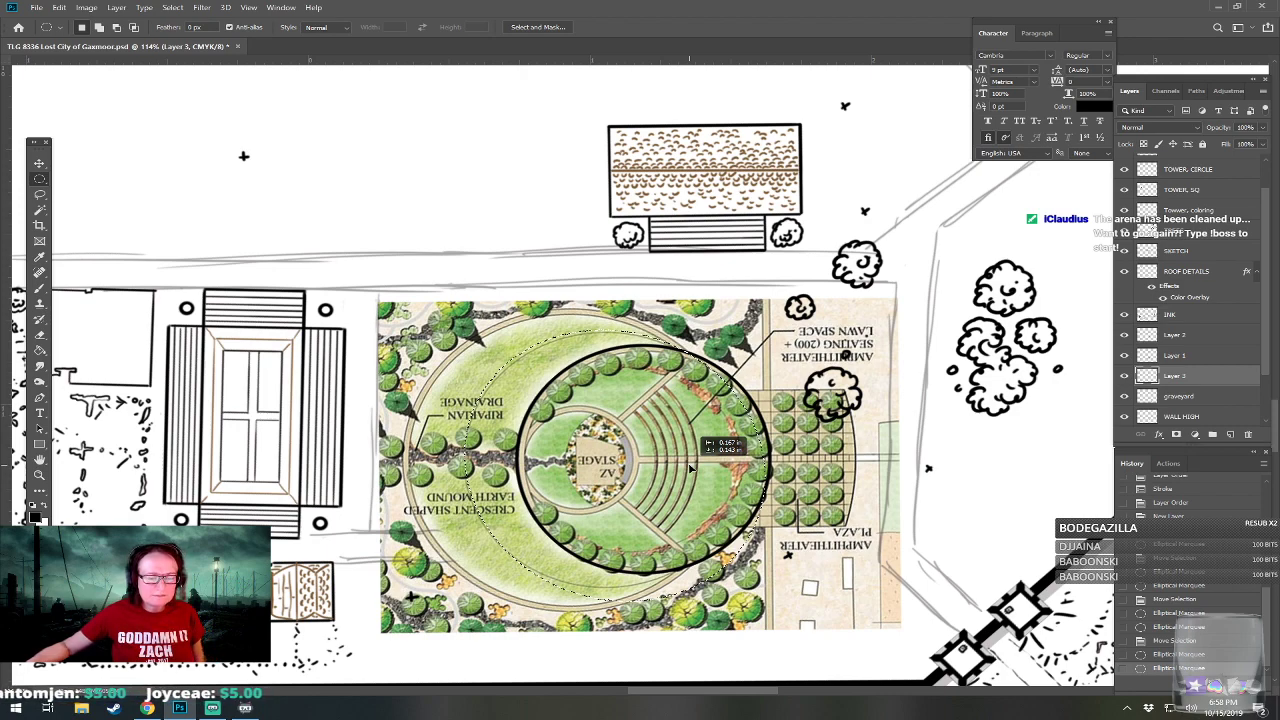
pyautogui.moveTo(690, 468); pyautogui.dragTo(692, 461)
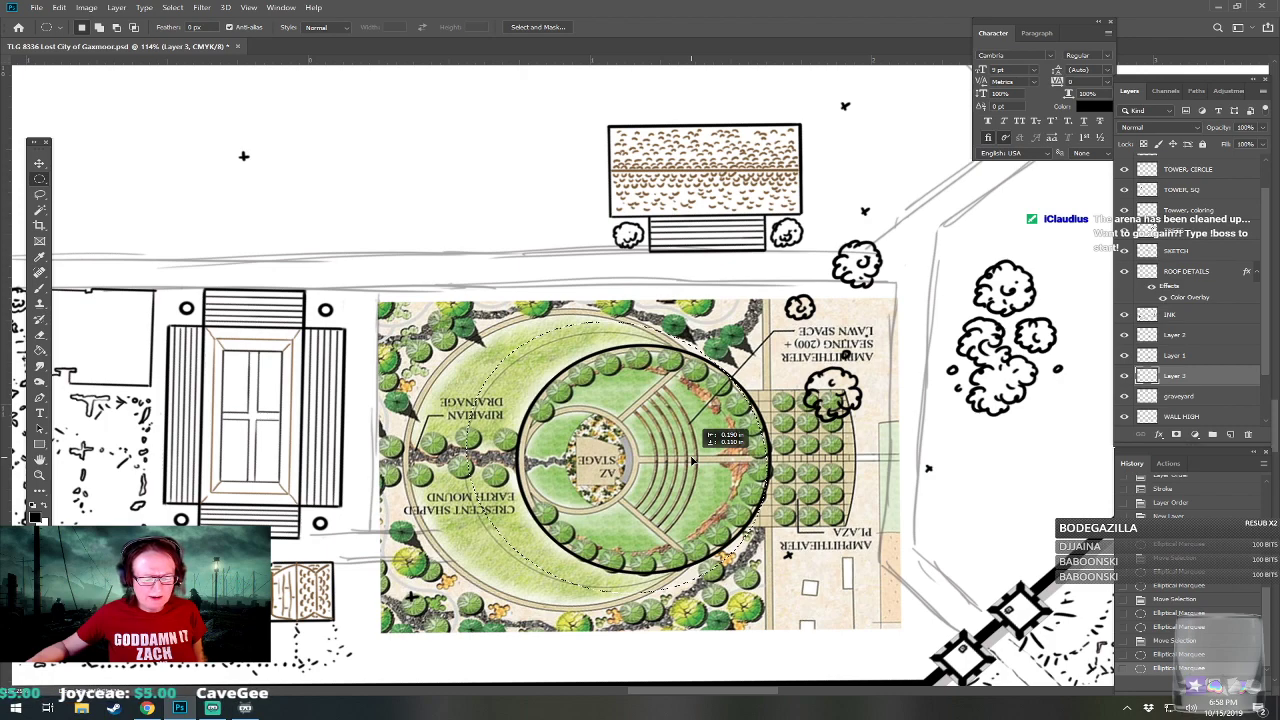
pyautogui.moveTo(692, 460); pyautogui.dragTo(694, 458)
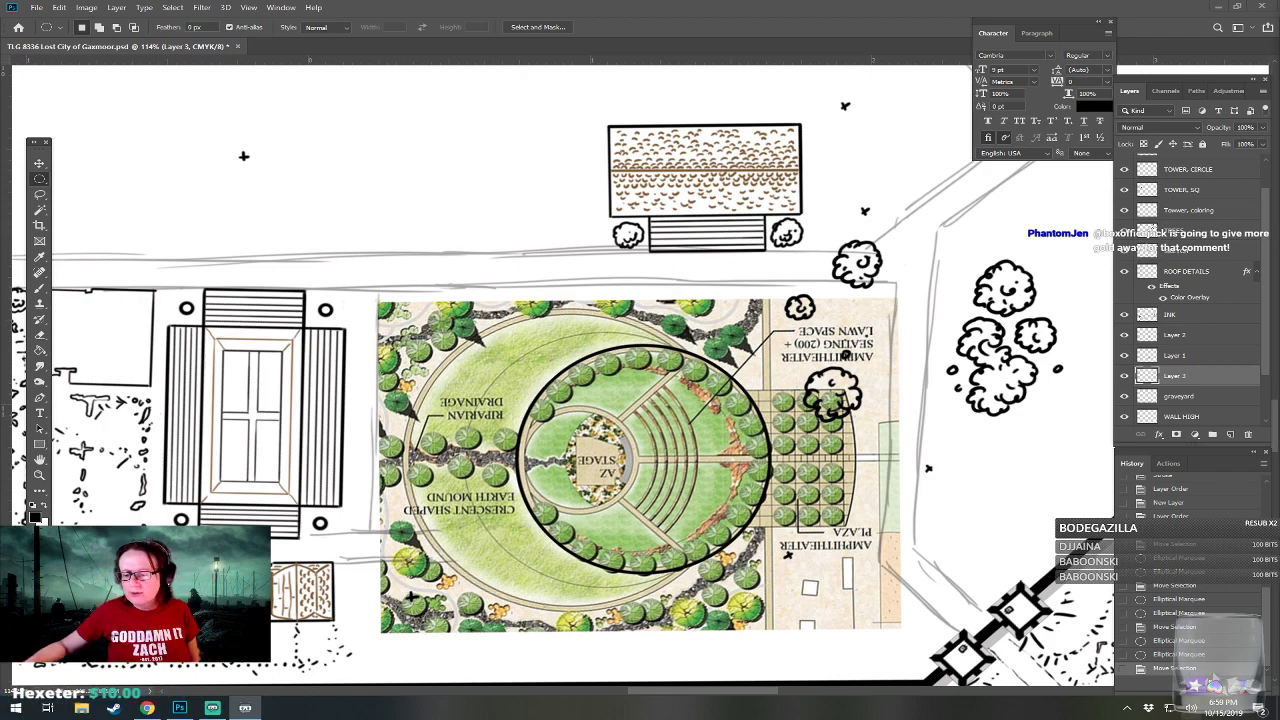
# Stroke the larger circle in centered 4 px black on a new layer and raise that layer above the reference plan.
pyautogui.click(1230, 434)
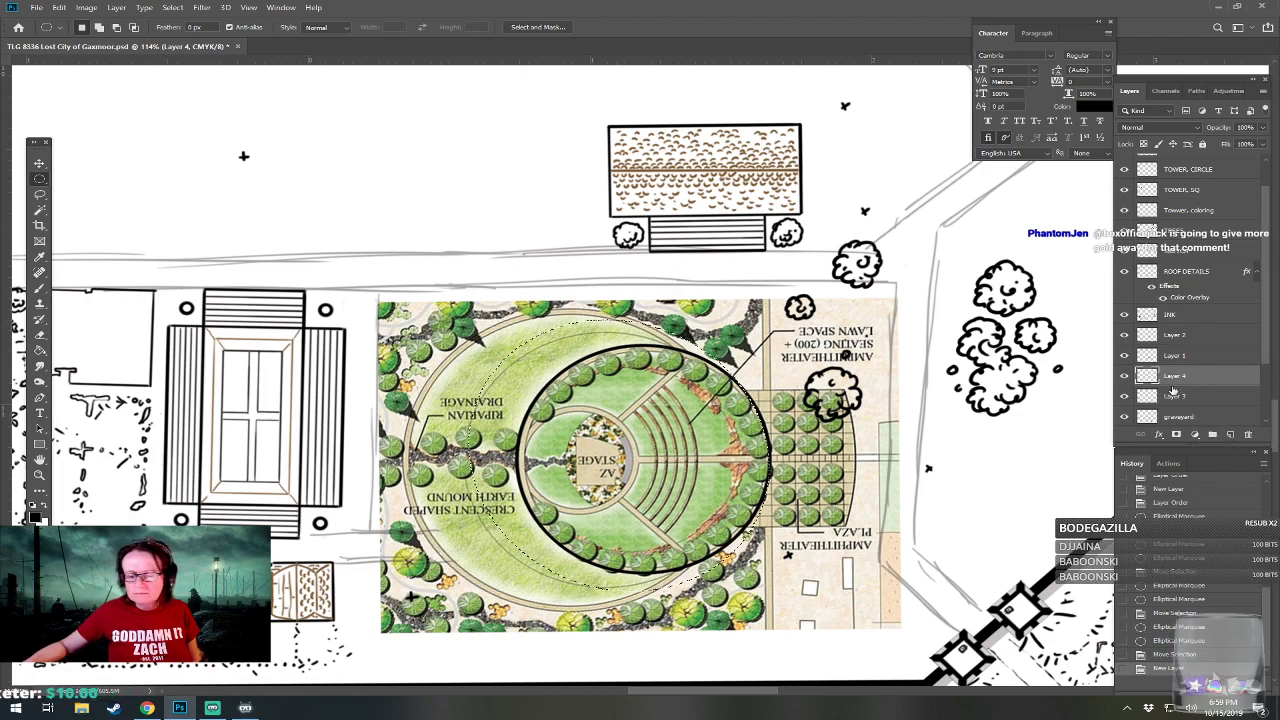
pyautogui.click(59, 7)
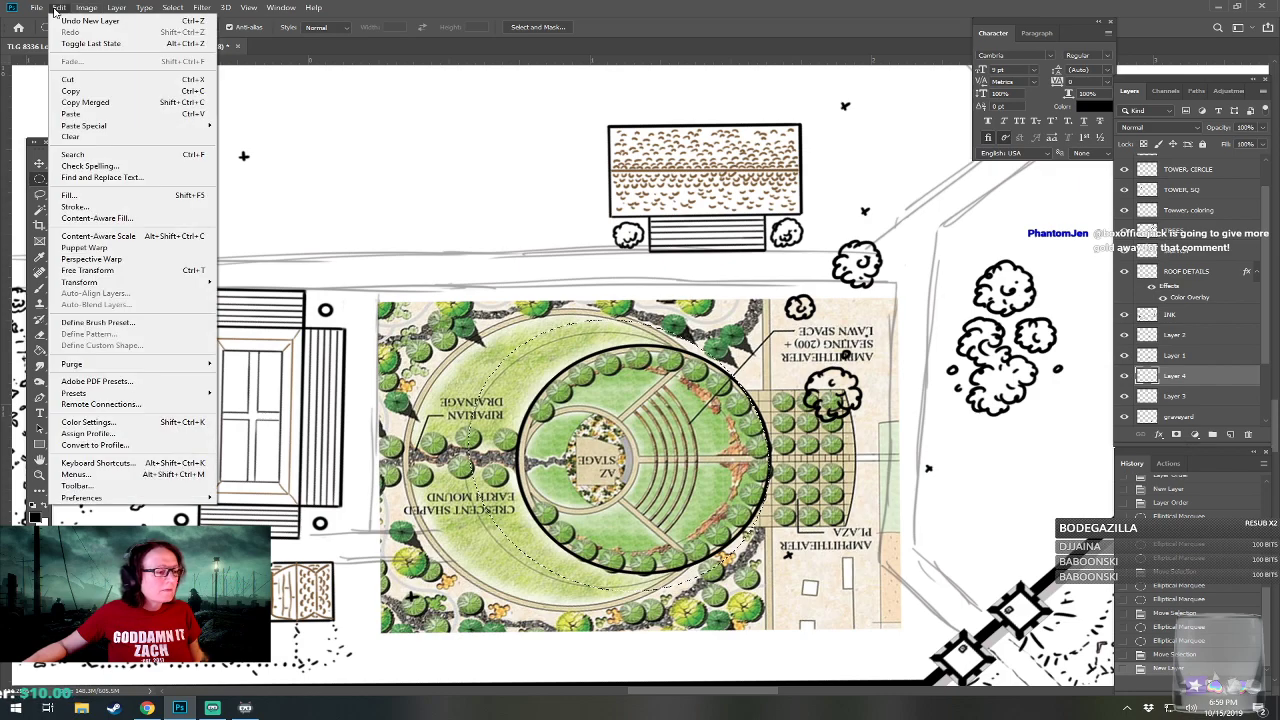
pyautogui.click(66, 207)
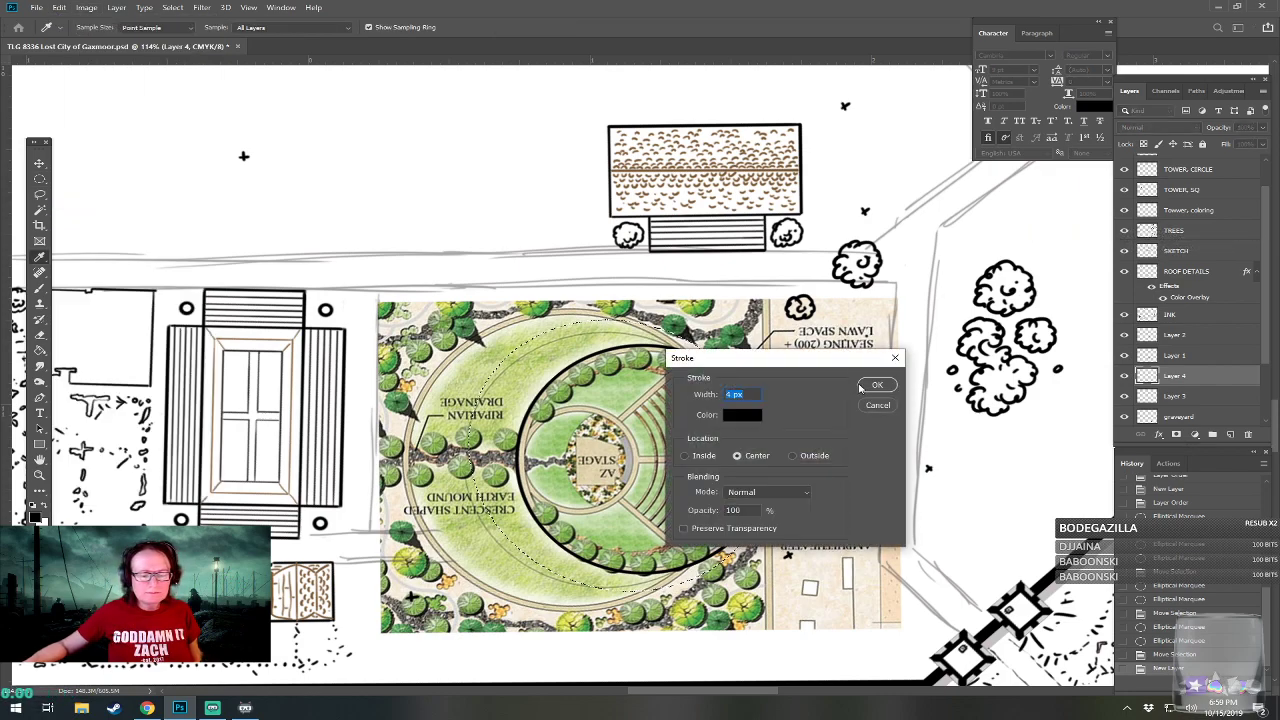
pyautogui.click(873, 387)
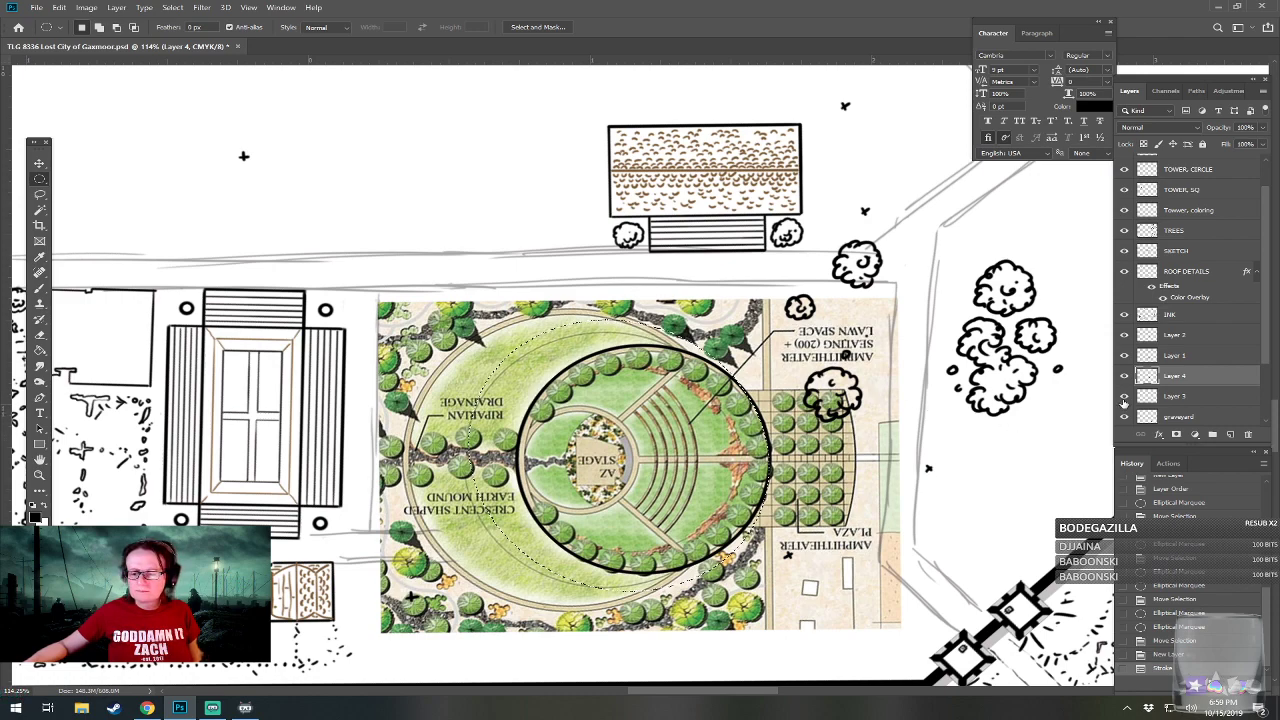
pyautogui.moveTo(1202, 382); pyautogui.dragTo(1202, 351)
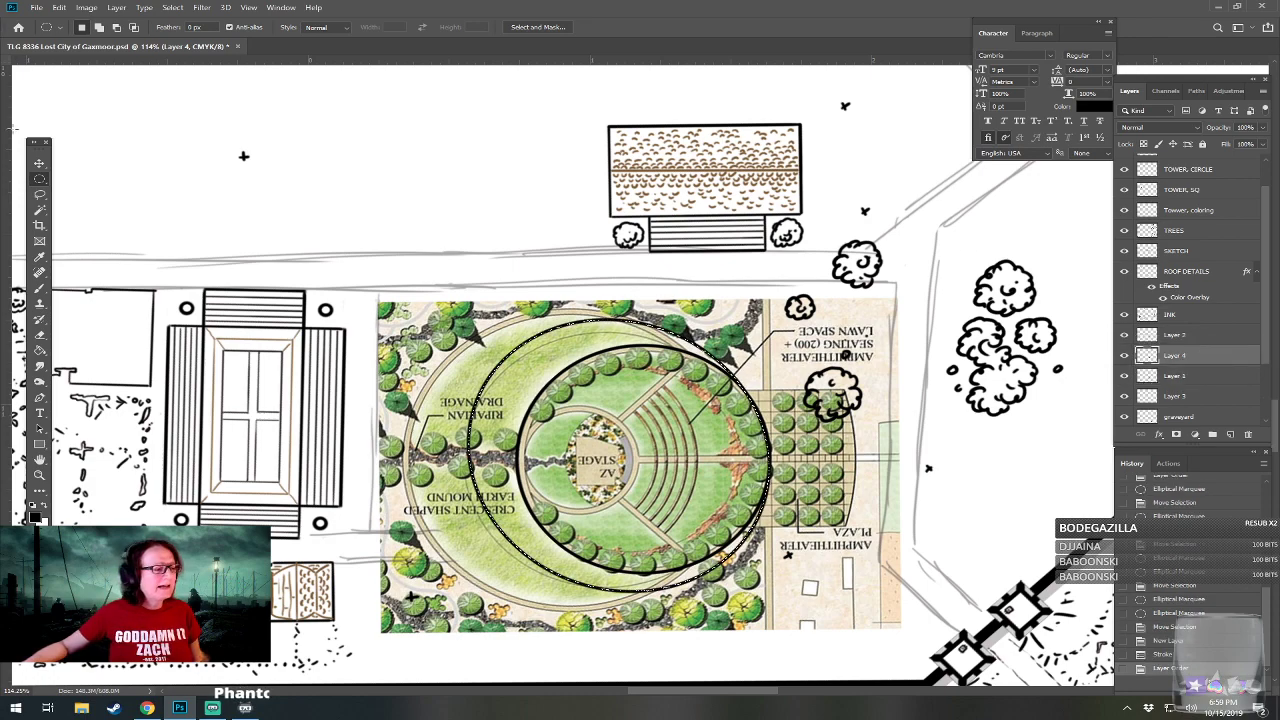
# Deselect the larger circle, move it up off the plan, and delete its layer.
pyautogui.click(134, 213)
pyautogui.click(39, 163)
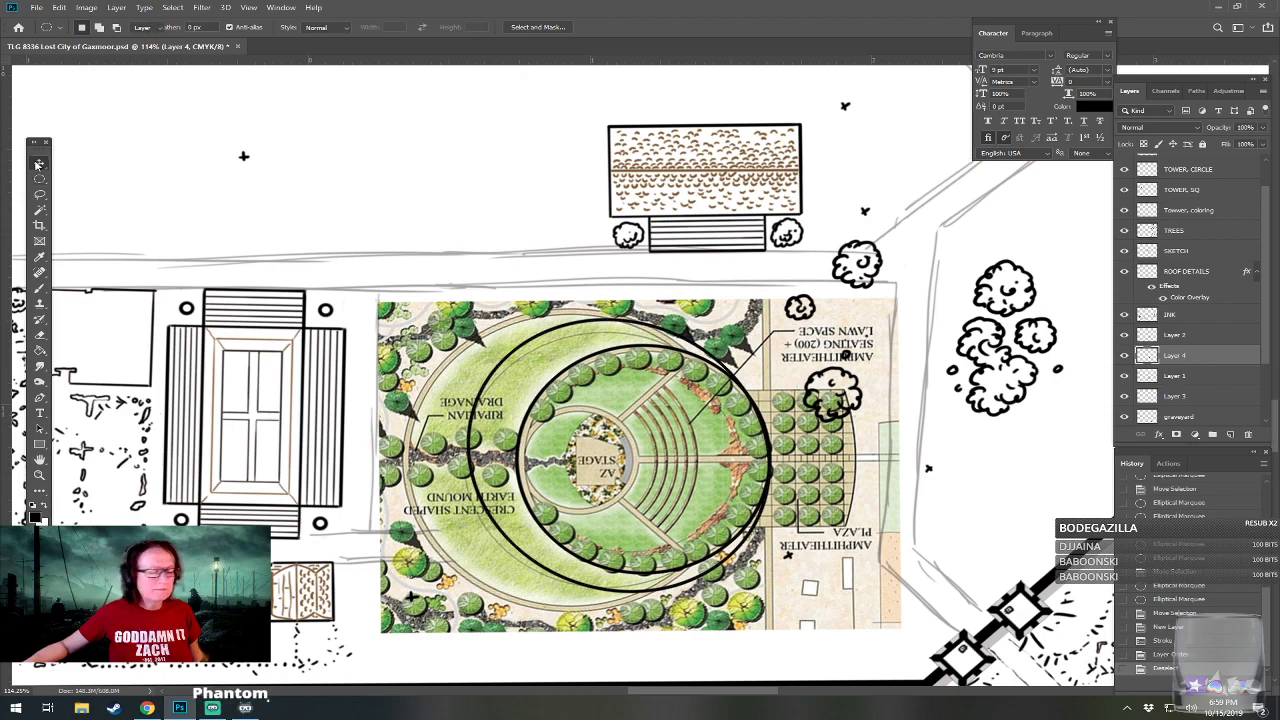
pyautogui.moveTo(506, 464); pyautogui.dragTo(460, 338)
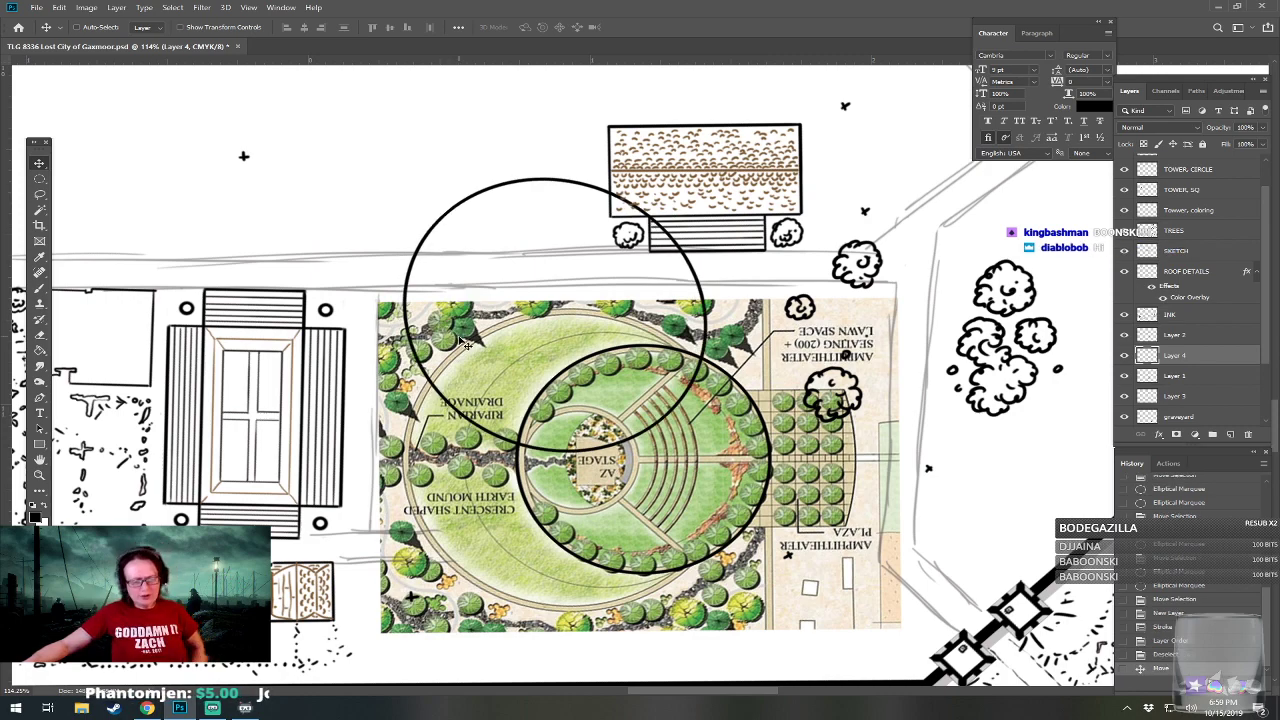
pyautogui.press('Delete')
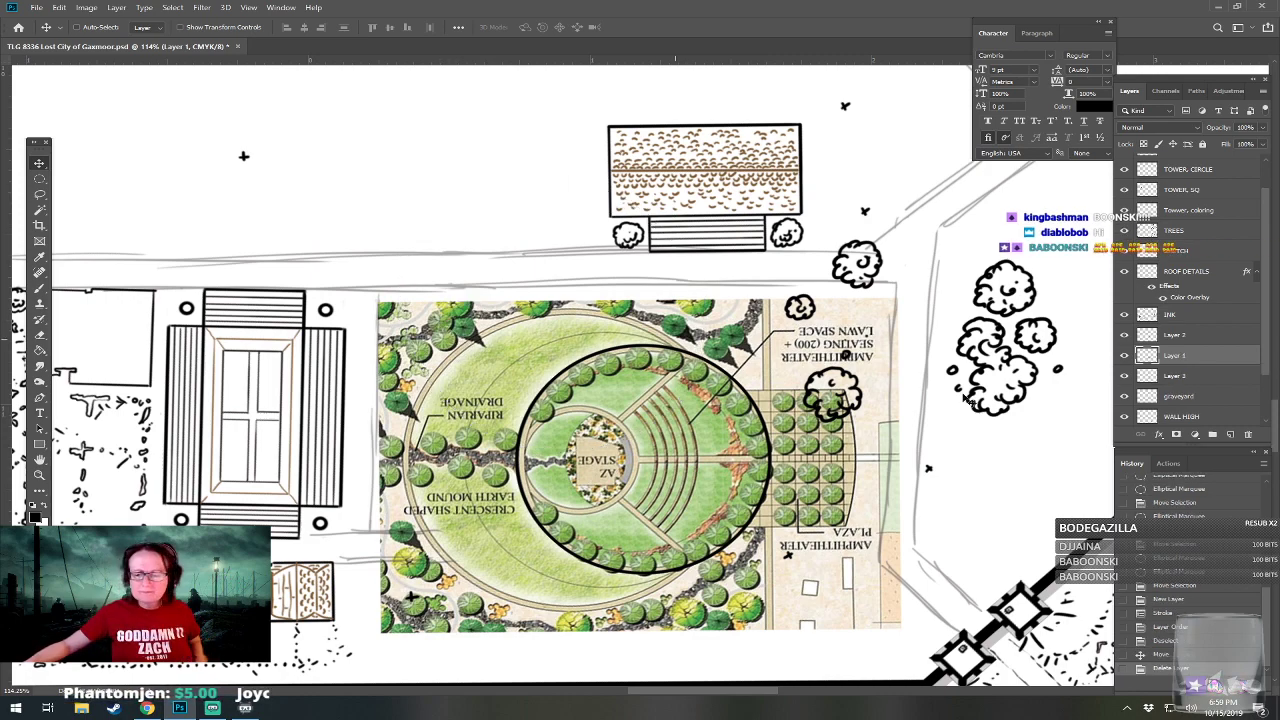
# Hide and show the reference plan to check the inked circle, and move the remaining blank layer above the plan.
pyautogui.click(1123, 377)
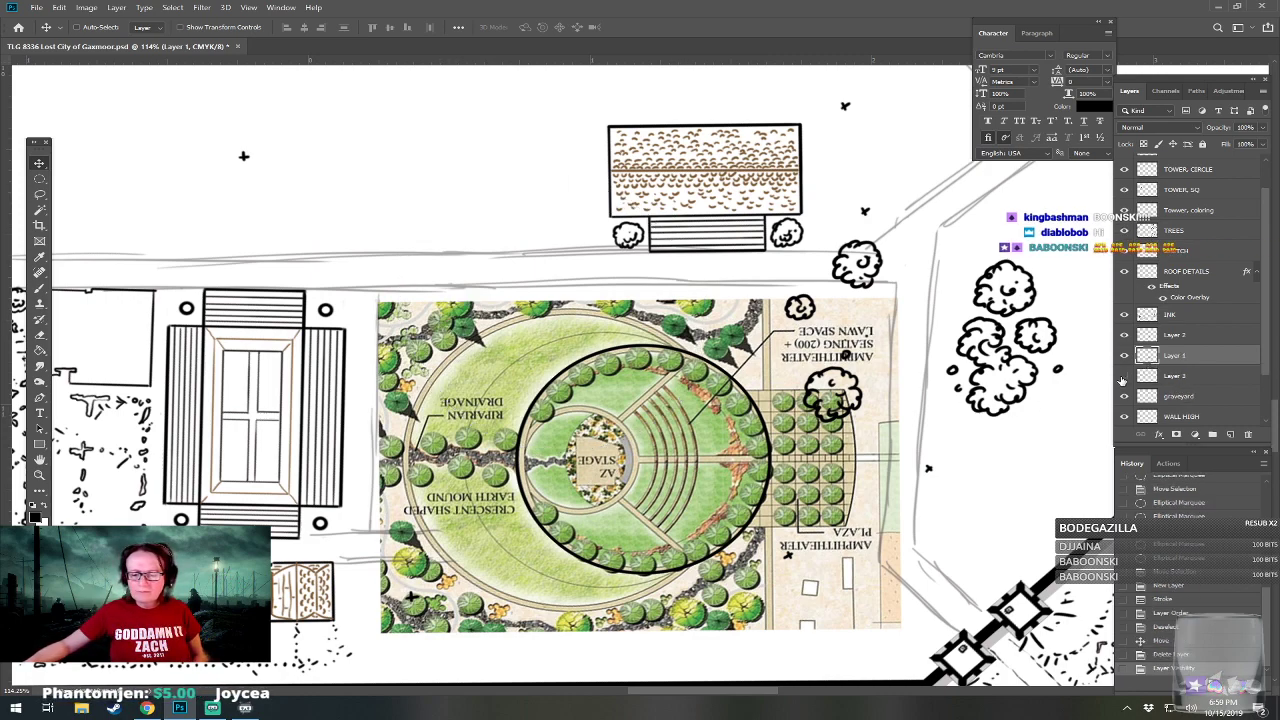
pyautogui.click(1123, 377)
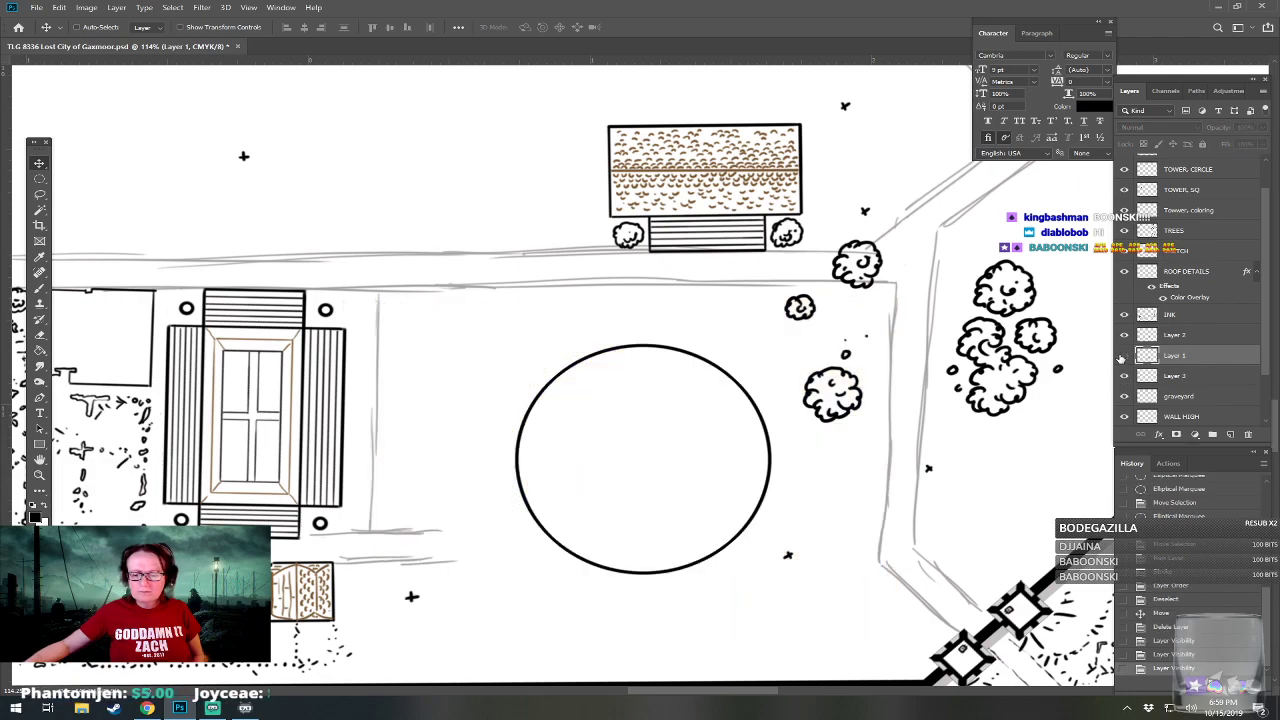
pyautogui.click(1123, 377)
pyautogui.moveTo(1185, 377); pyautogui.dragTo(1180, 355)
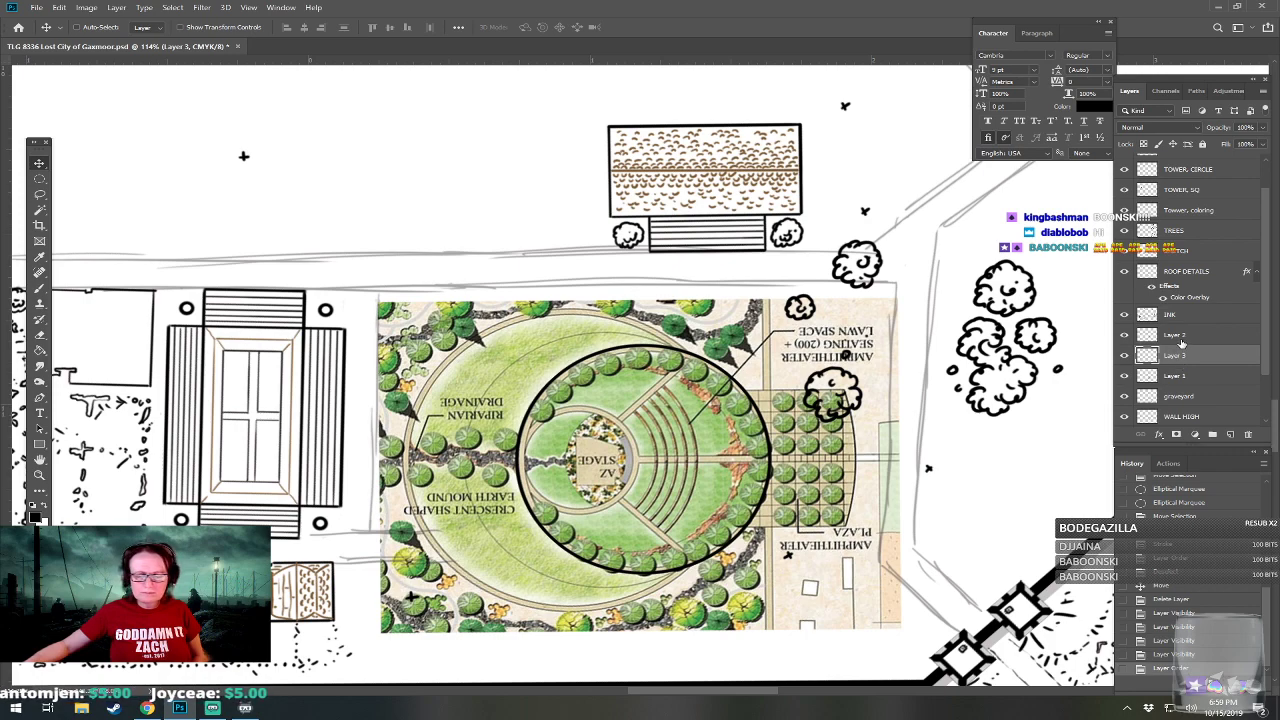
pyautogui.click(40, 178)
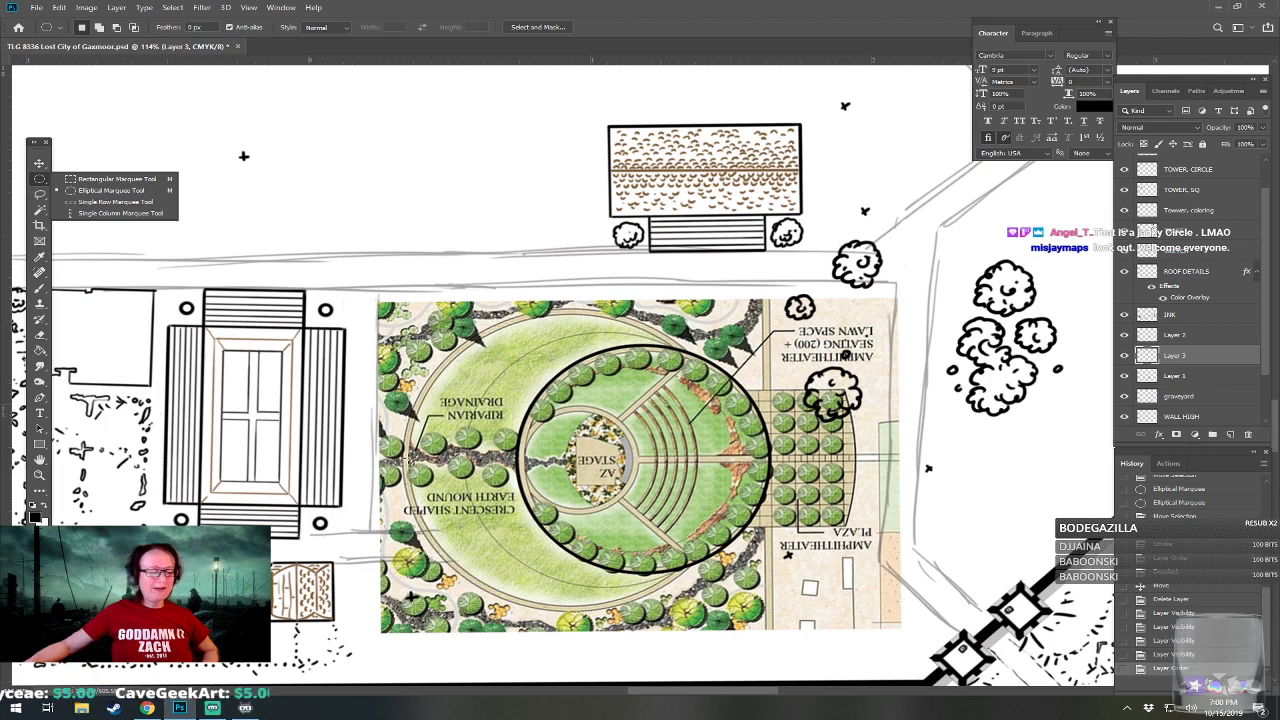
pyautogui.moveTo(505, 467); pyautogui.dragTo(857, 493)
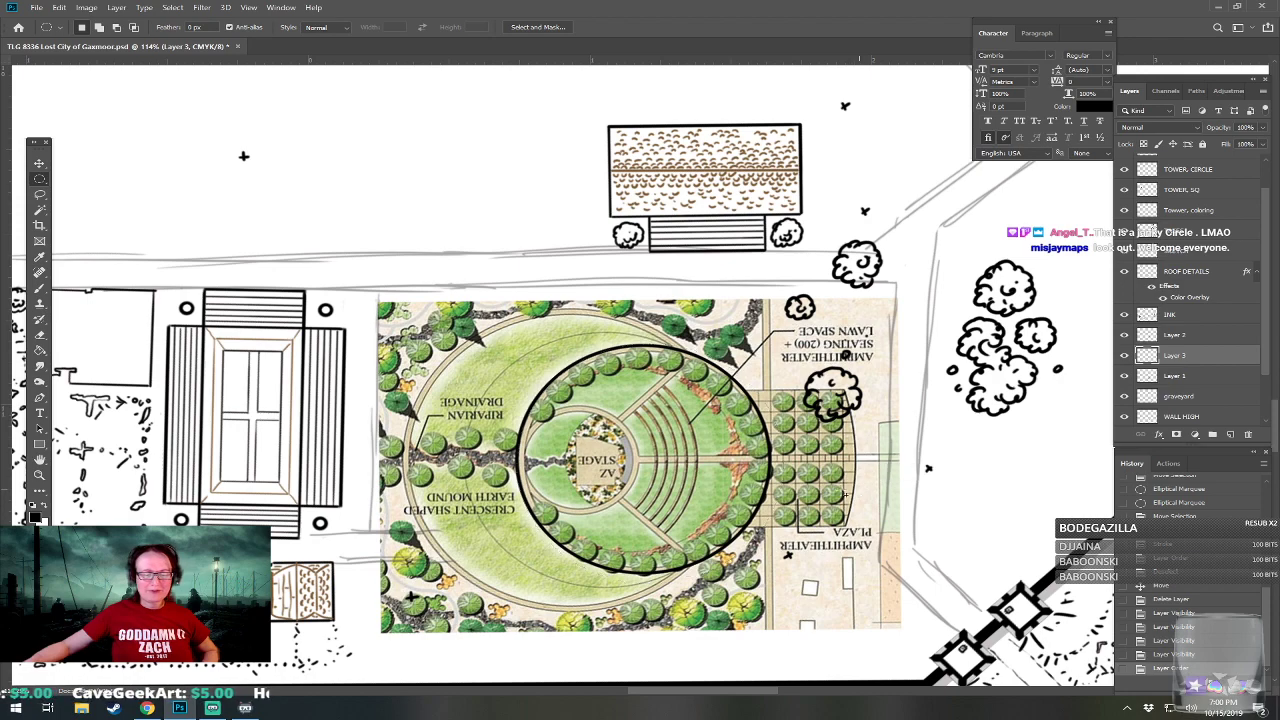
pyautogui.moveTo(777, 487); pyautogui.dragTo(726, 480)
pyautogui.hotkey('ctrl', 'd')
pyautogui.moveTo(483, 460); pyautogui.dragTo(842, 491)
pyautogui.moveTo(758, 477); pyautogui.dragTo(702, 479)
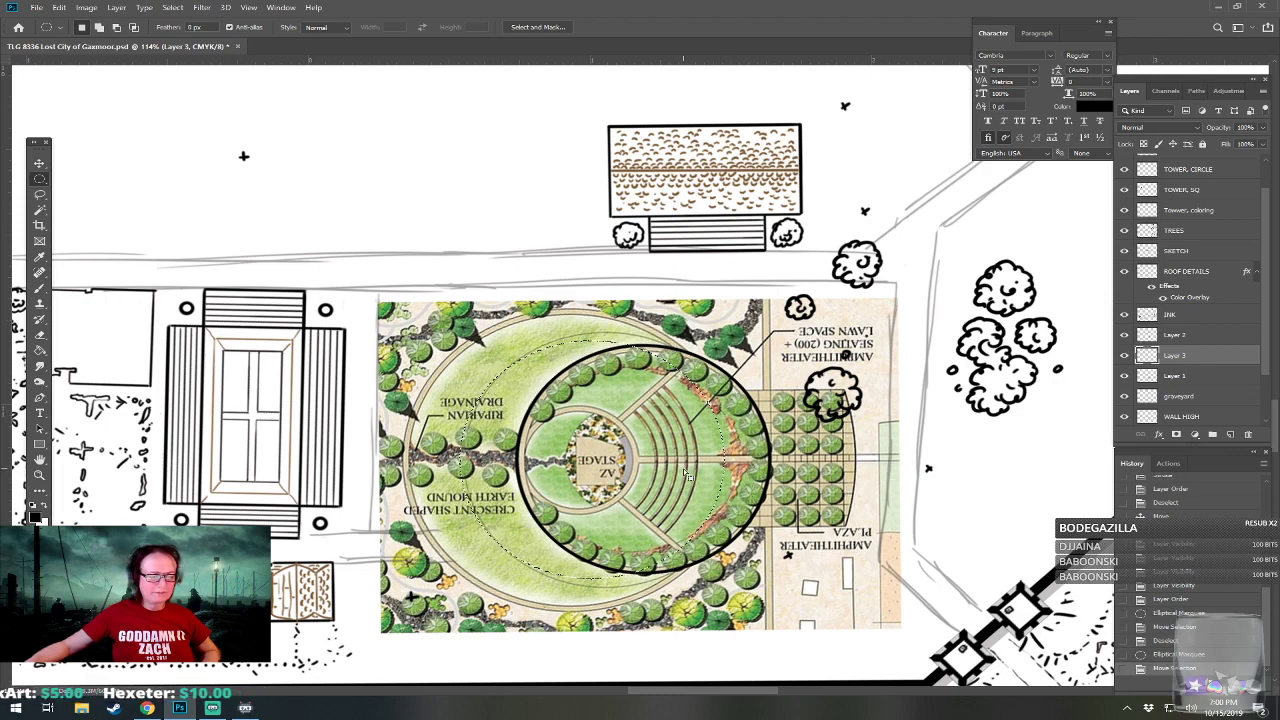
# Stroke a circular selection spanning from the crescent mound's middle to the inked circle's east edge in centered 4 px black on Layer 3, and deselect it.
pyautogui.moveTo(425, 459); pyautogui.dragTo(867, 494)
pyautogui.moveTo(757, 480); pyautogui.dragTo(735, 477)
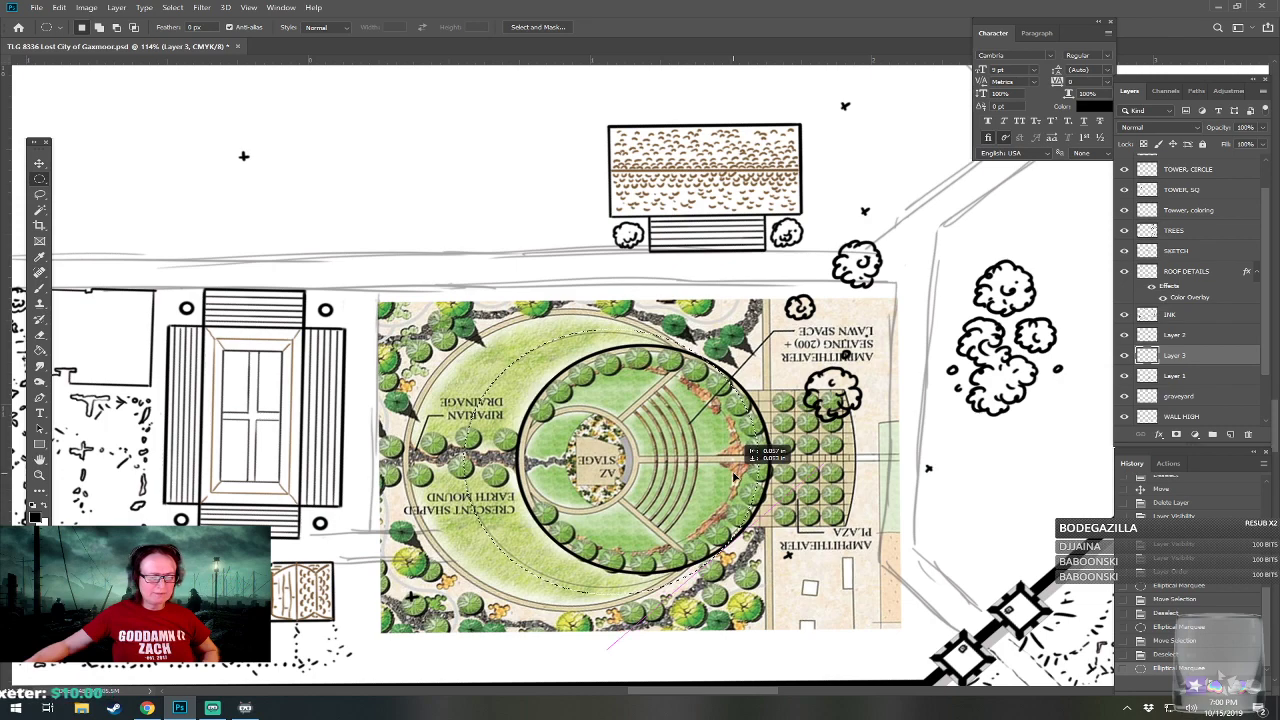
pyautogui.moveTo(734, 477); pyautogui.dragTo(735, 478)
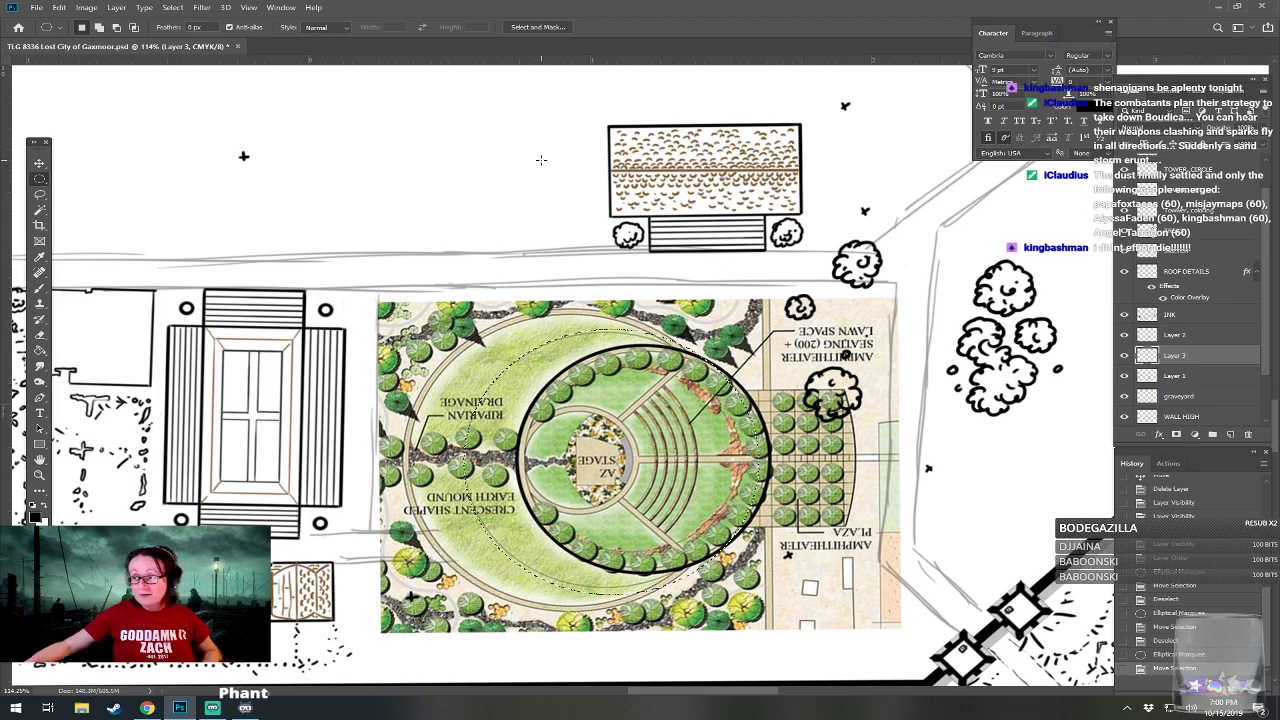
pyautogui.click(59, 8)
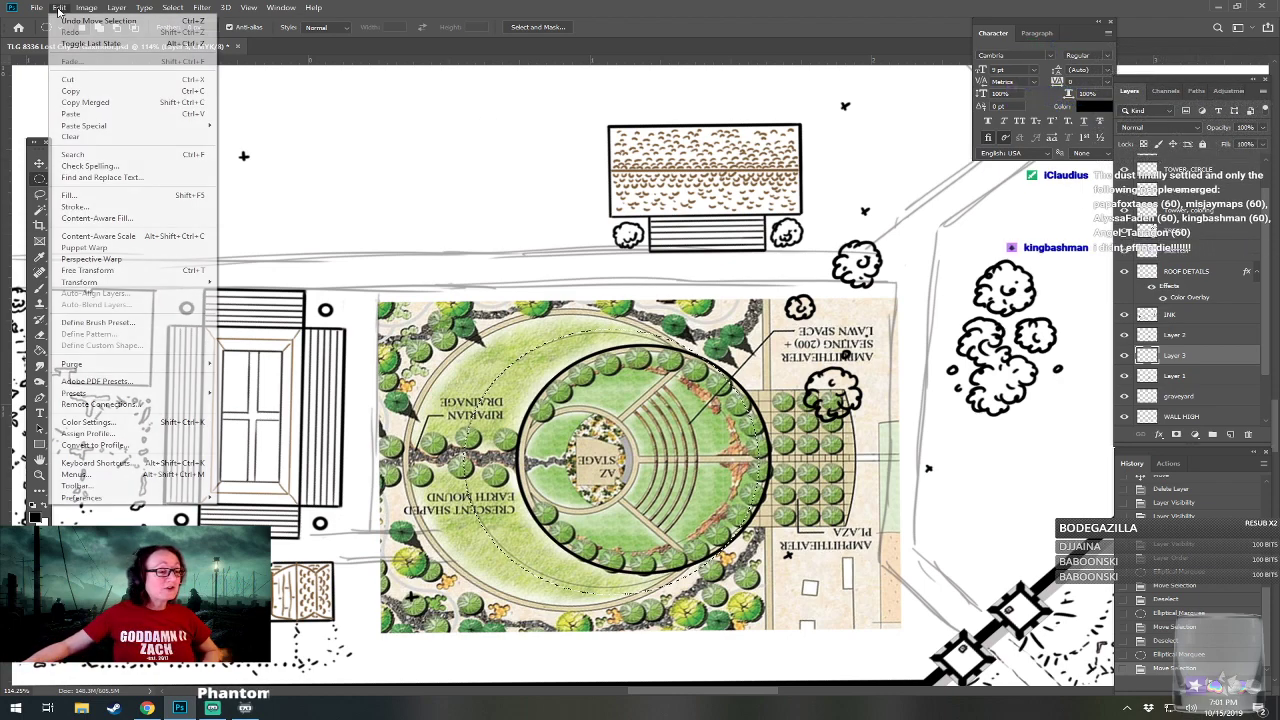
pyautogui.click(114, 208)
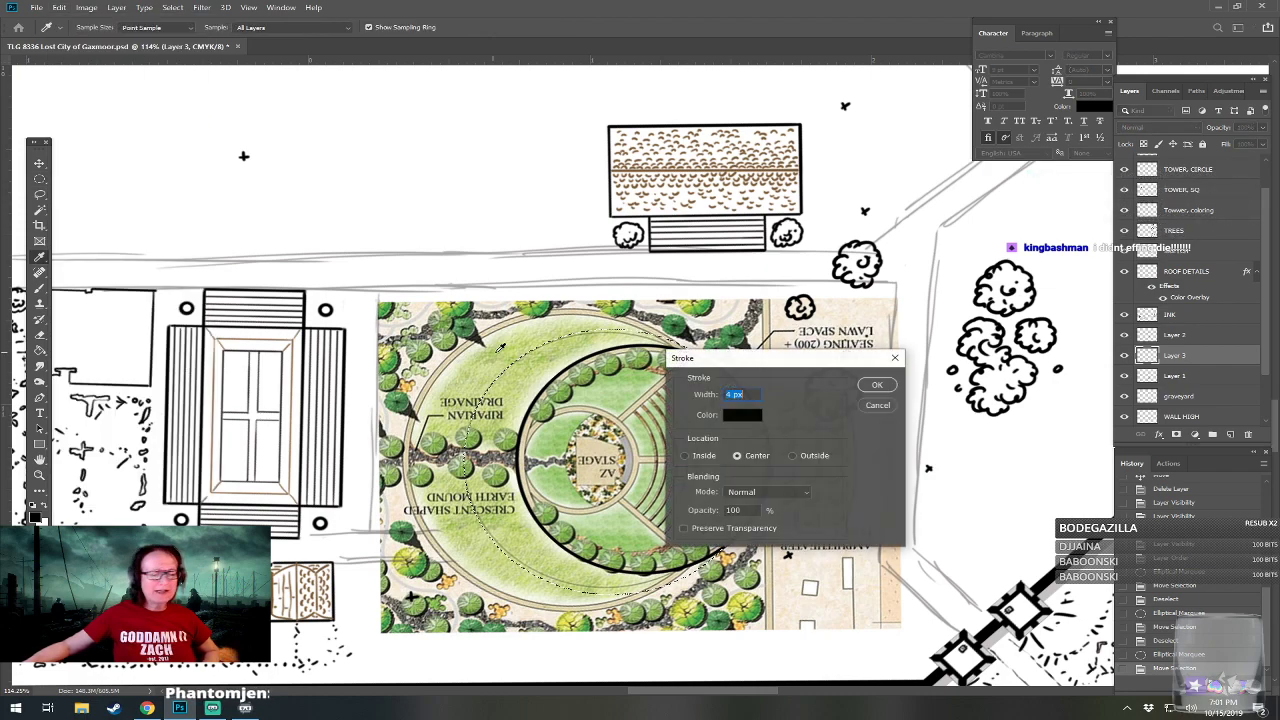
pyautogui.click(877, 386)
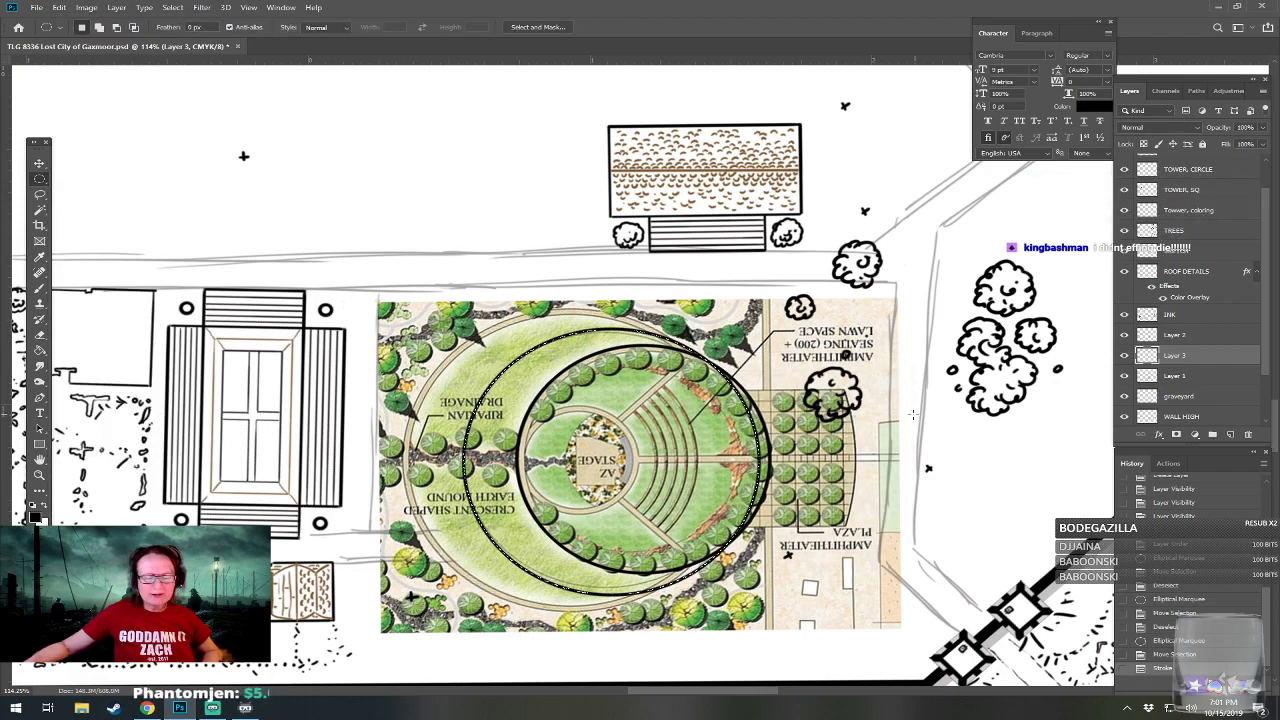
pyautogui.hotkey('ctrl', 'd')
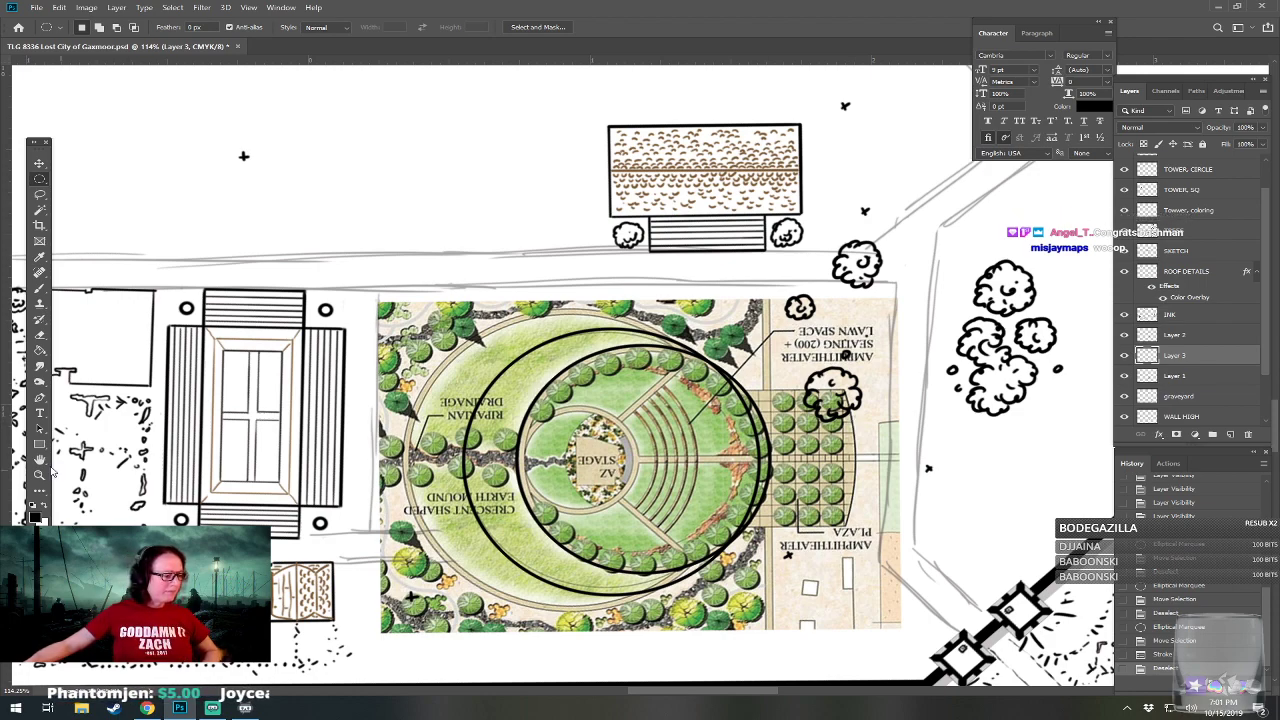
# Nudge the larger stroked circle slightly east to line it up with the inked circle's east edge.
pyautogui.moveTo(3, 465); pyautogui.dragTo(748, 480)
pyautogui.hotkey('ctrl', 'z')
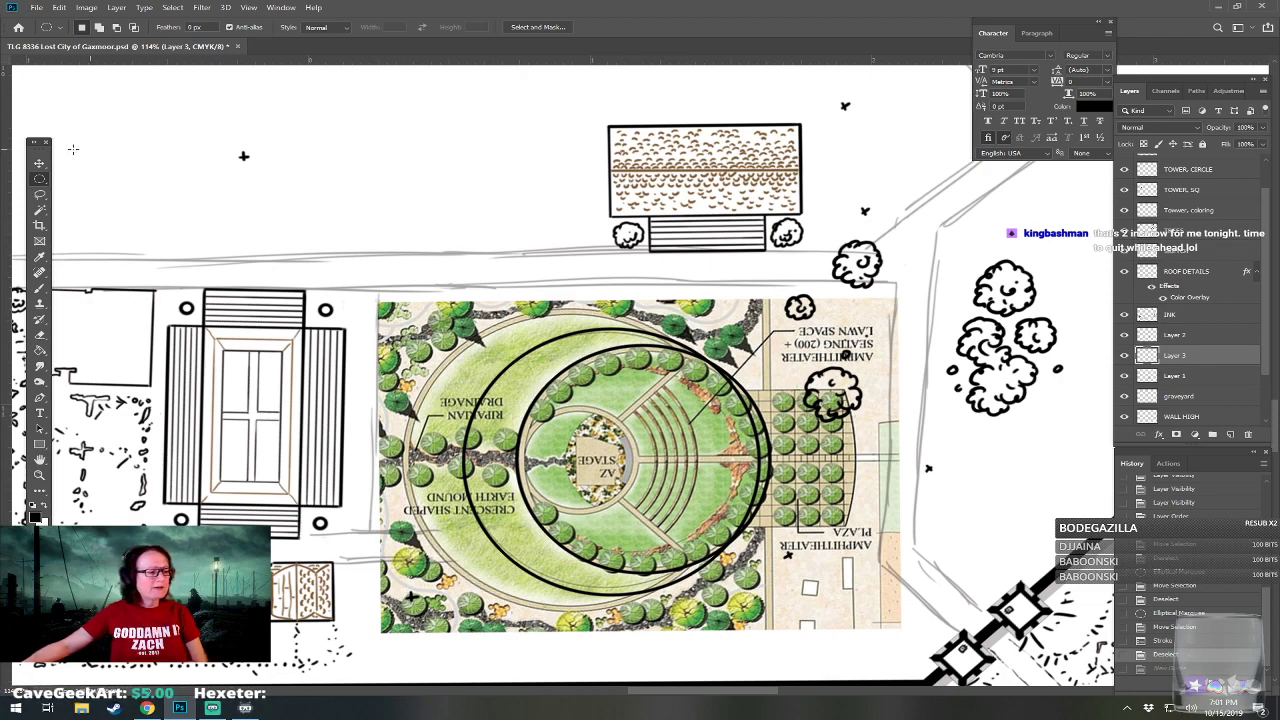
pyautogui.click(39, 163)
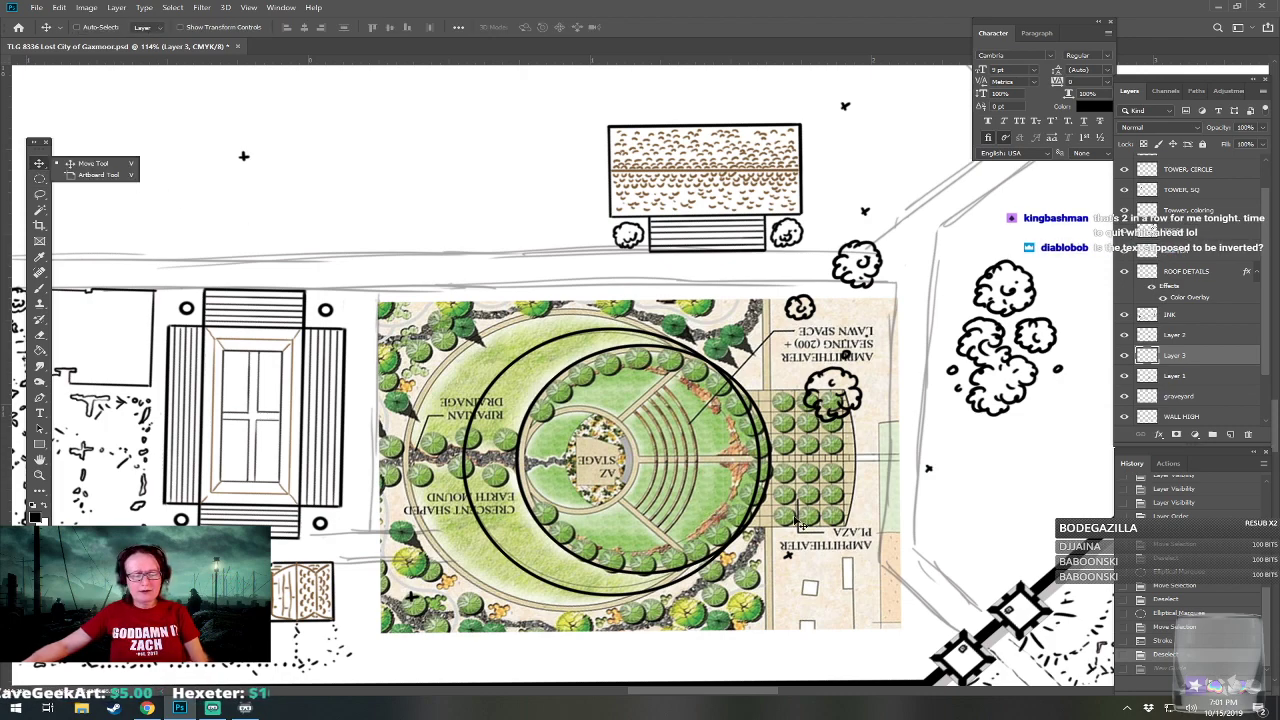
pyautogui.click(691, 577)
pyautogui.press('Right')
pyautogui.press('Right')
pyautogui.press('Right')
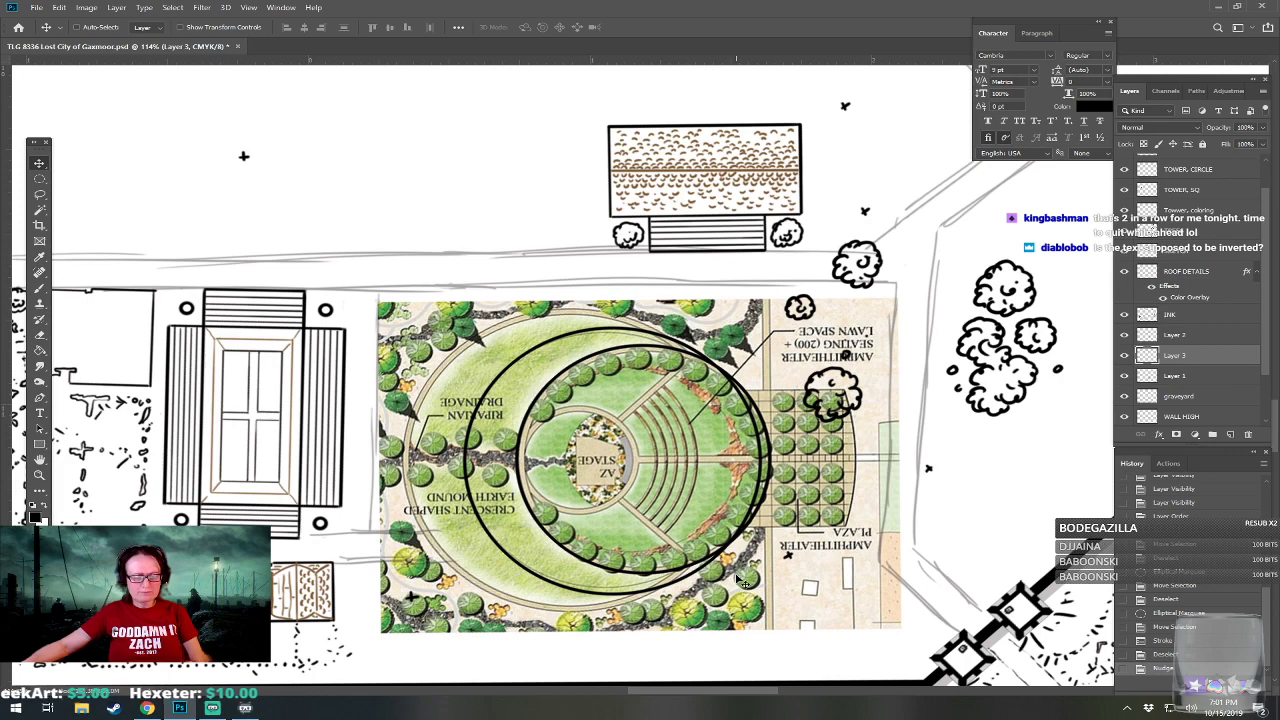
pyautogui.press('Right')
pyautogui.press('Right')
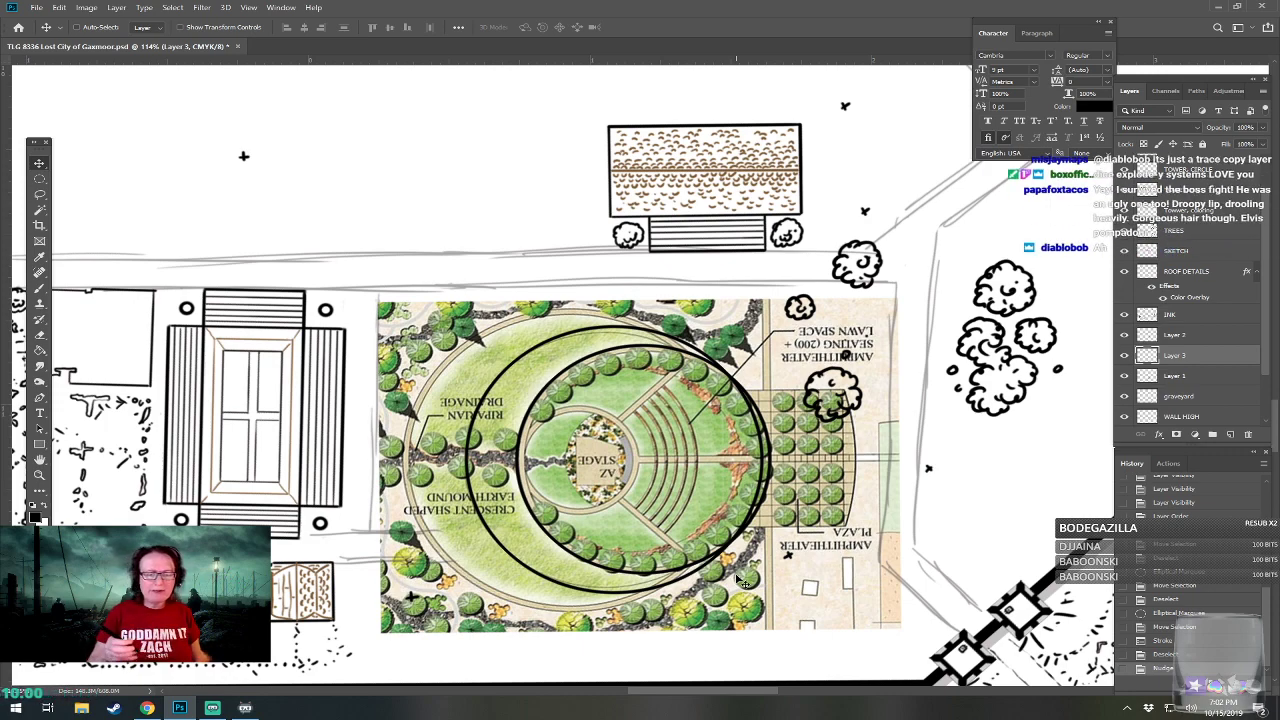
# Erase the larger circle's east arc where it runs inside the smaller inked circle.
pyautogui.moveTo(764, 474); pyautogui.dragTo(764, 462)
pyautogui.moveTo(763, 460); pyautogui.dragTo(732, 383)
pyautogui.moveTo(762, 446)
pyautogui.mouseDown()
pyautogui.moveTo(758, 498)
pyautogui.moveTo(731, 542)
pyautogui.mouseUp()
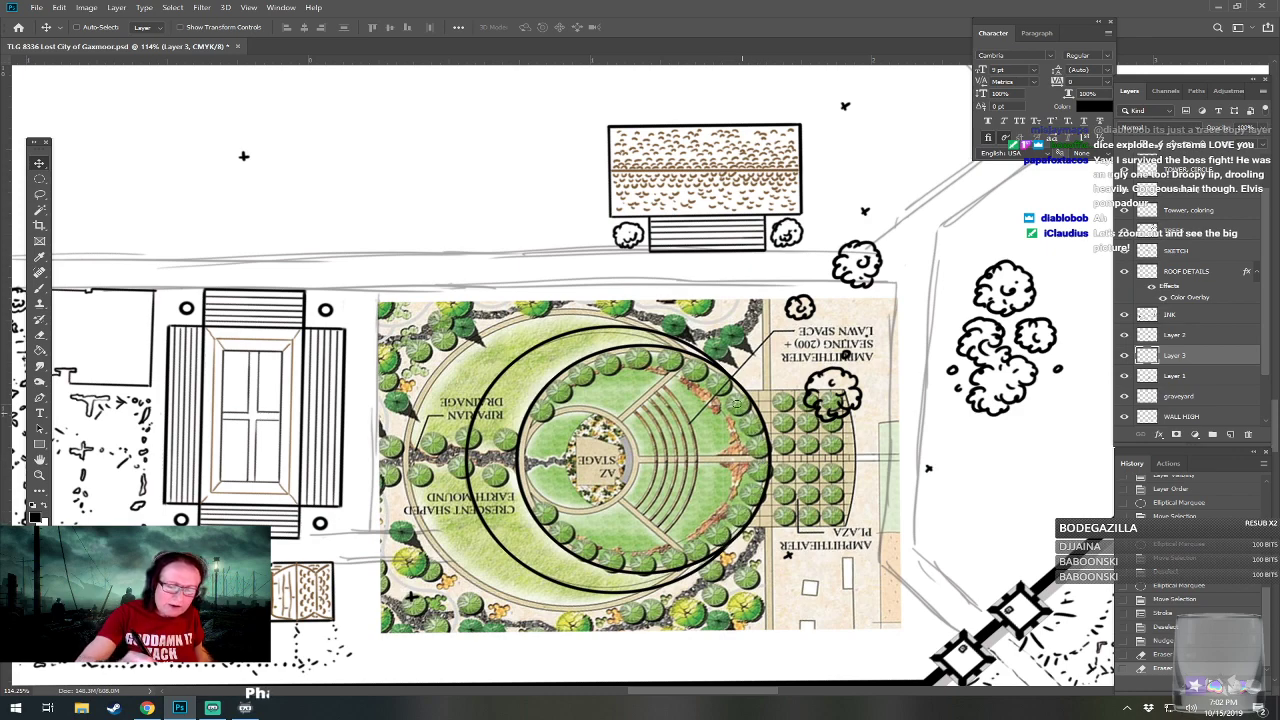
pyautogui.moveTo(746, 436); pyautogui.dragTo(731, 470)
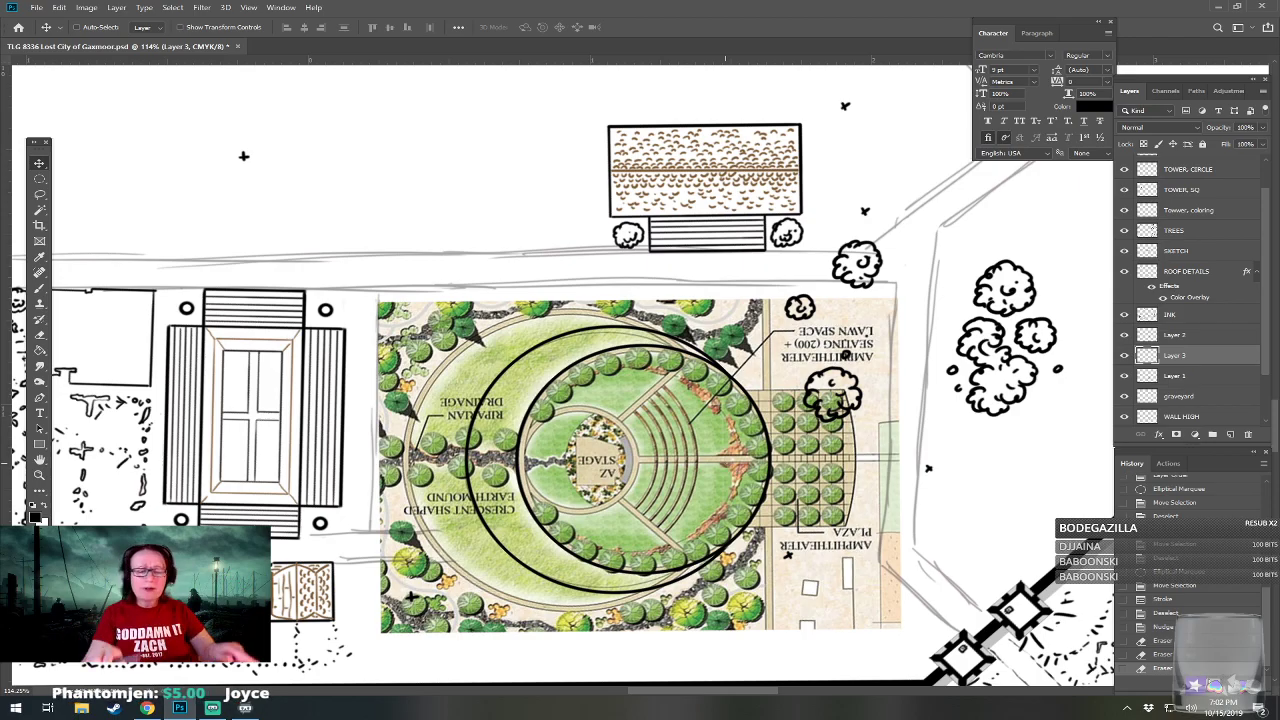
# Show the TRACE layer and compare the amphitheater's placement with the original city map around S36 and S38.
pyautogui.scroll(-10, 726, 467)
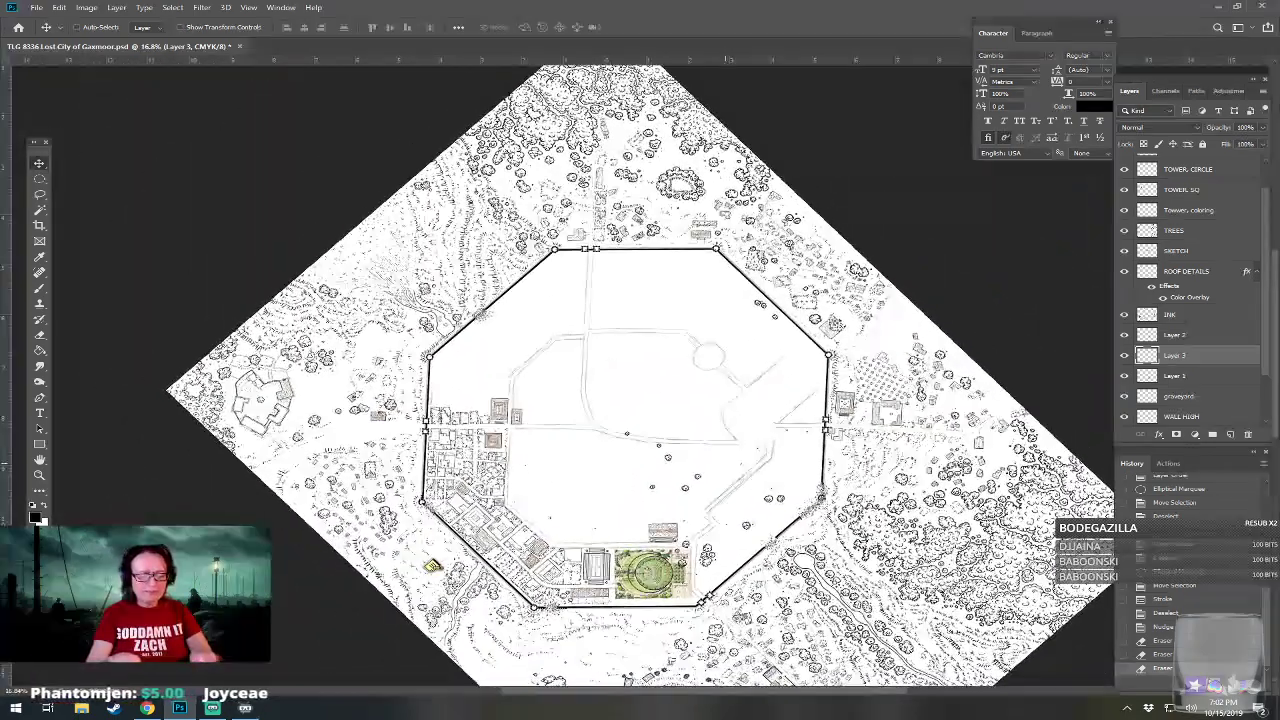
pyautogui.scroll(1, 676, 603)
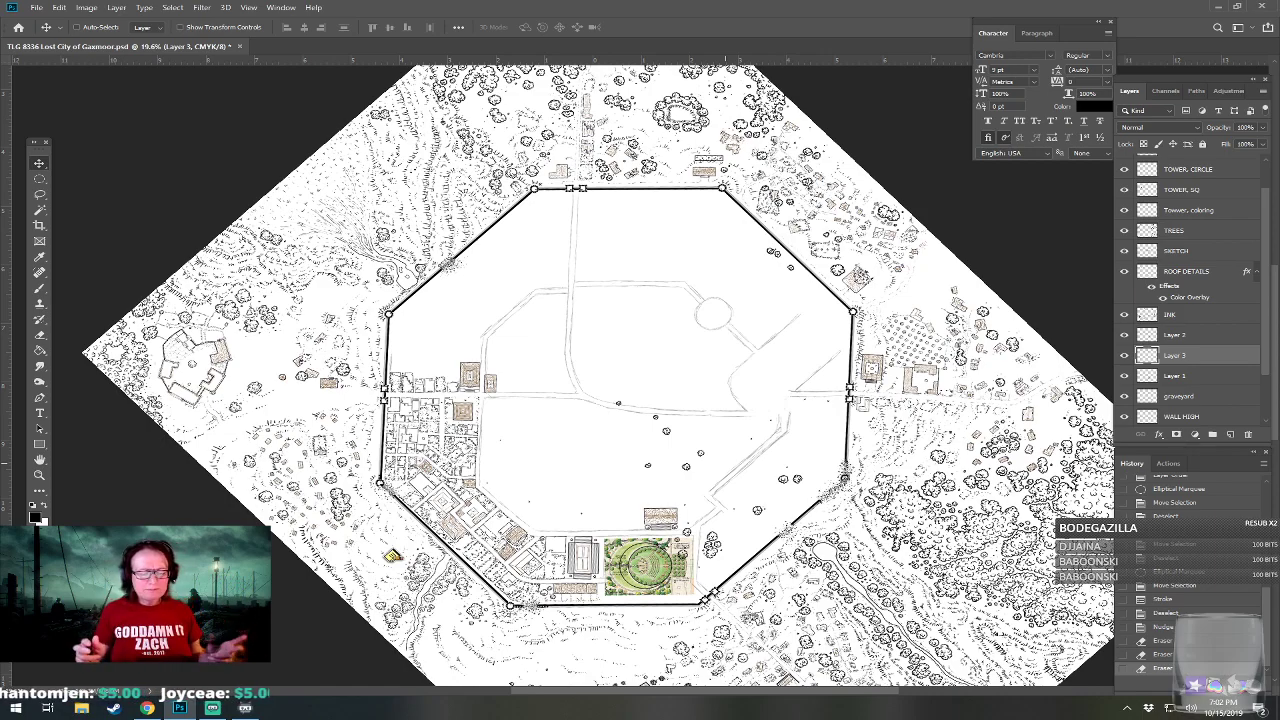
pyautogui.scroll(1, 767, 660)
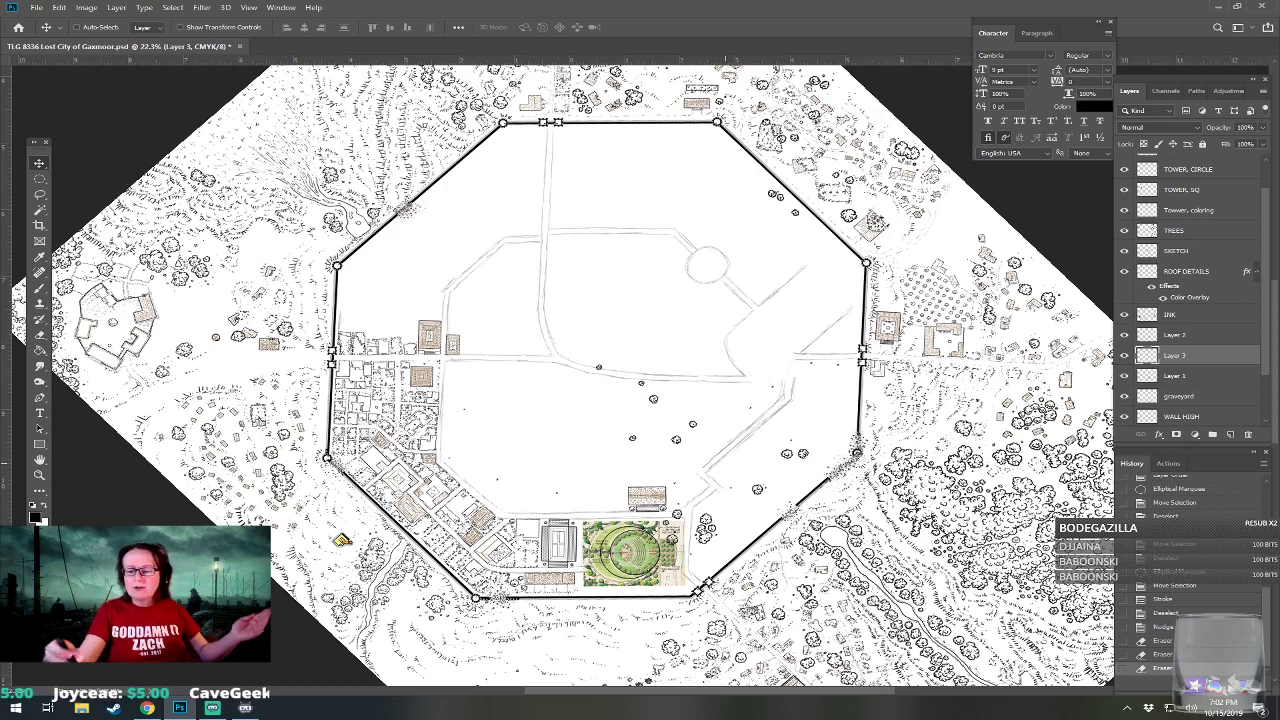
pyautogui.scroll(-3, 1258, 342)
pyautogui.click(1124, 396)
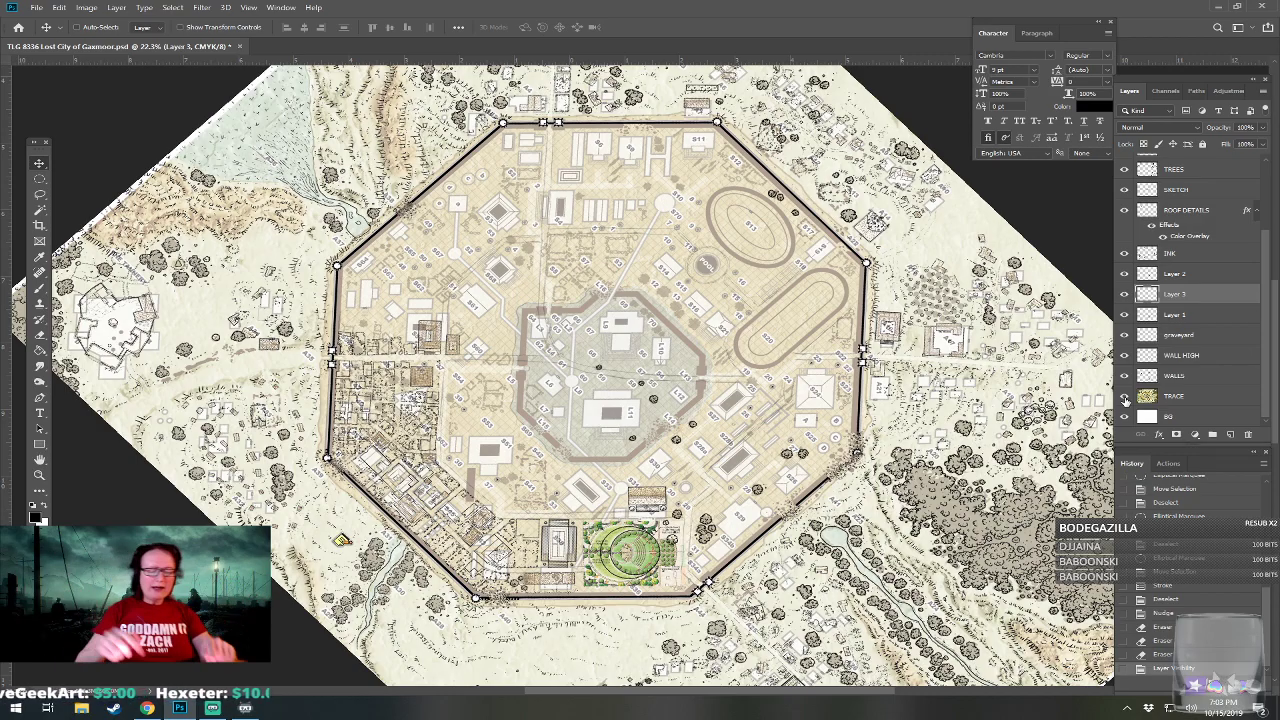
pyautogui.scroll(6, 612, 592)
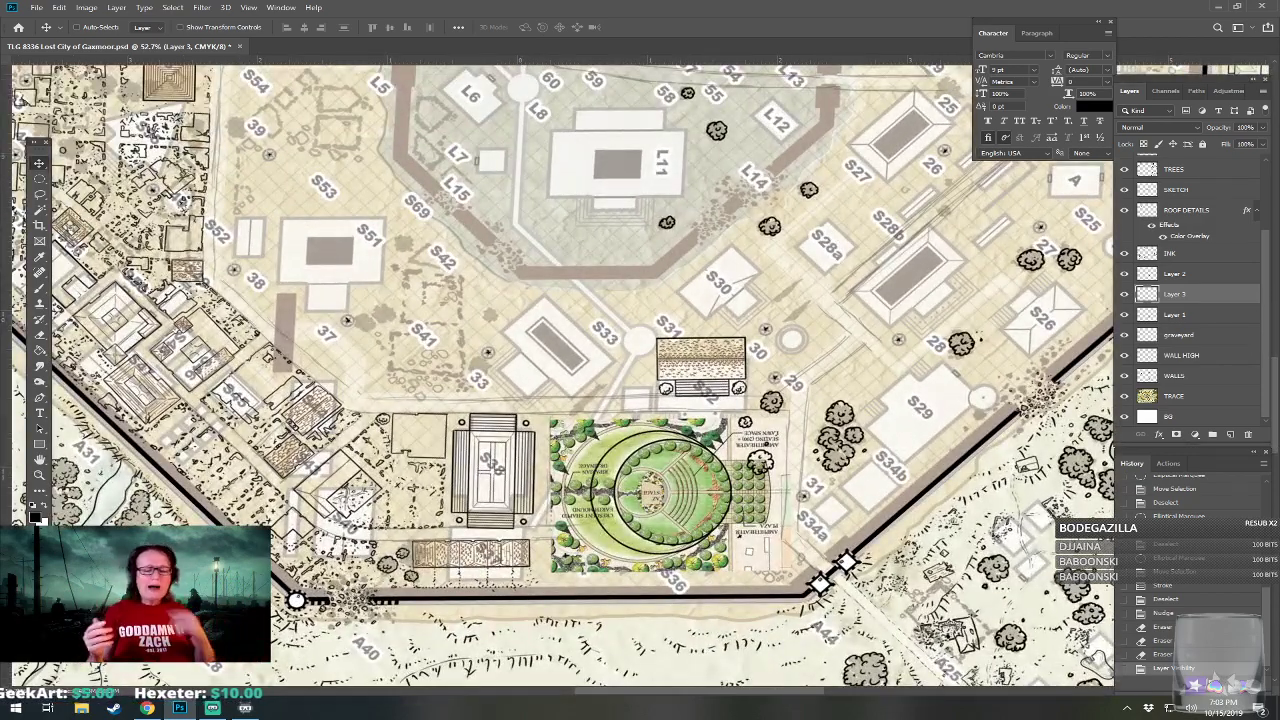
pyautogui.scroll(4, 684, 527)
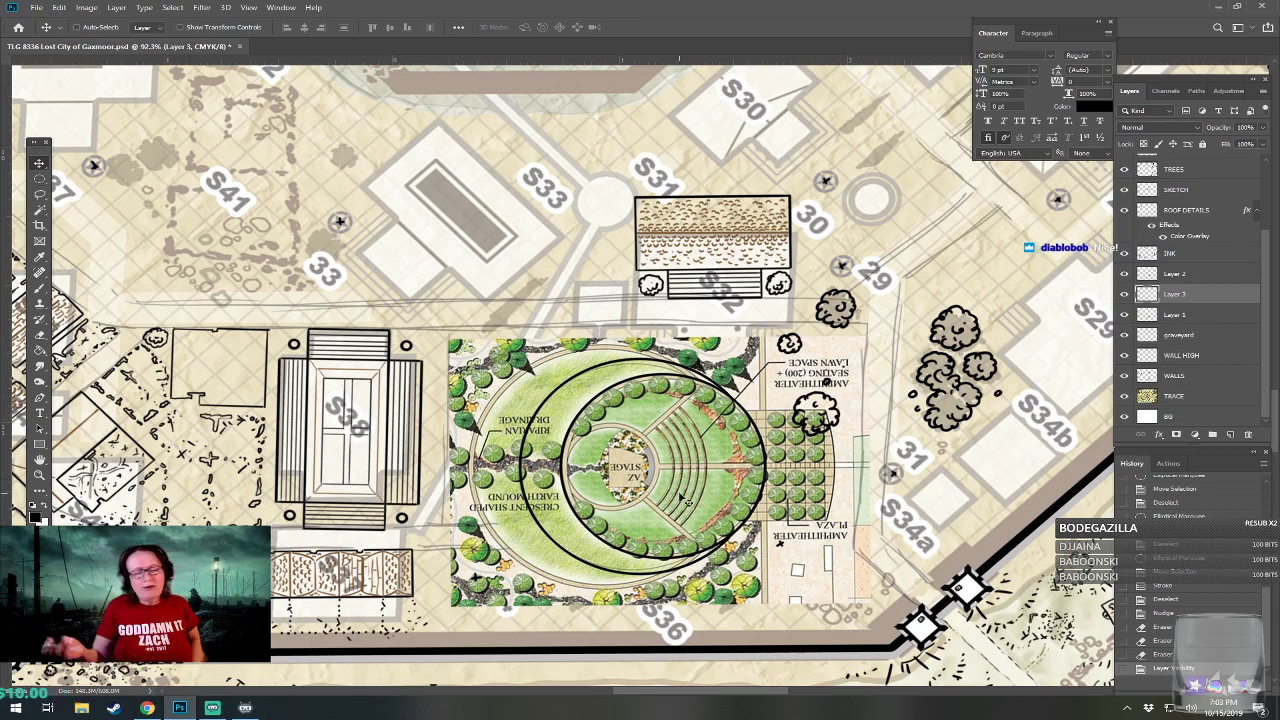
pyautogui.scroll(-3, 686, 500)
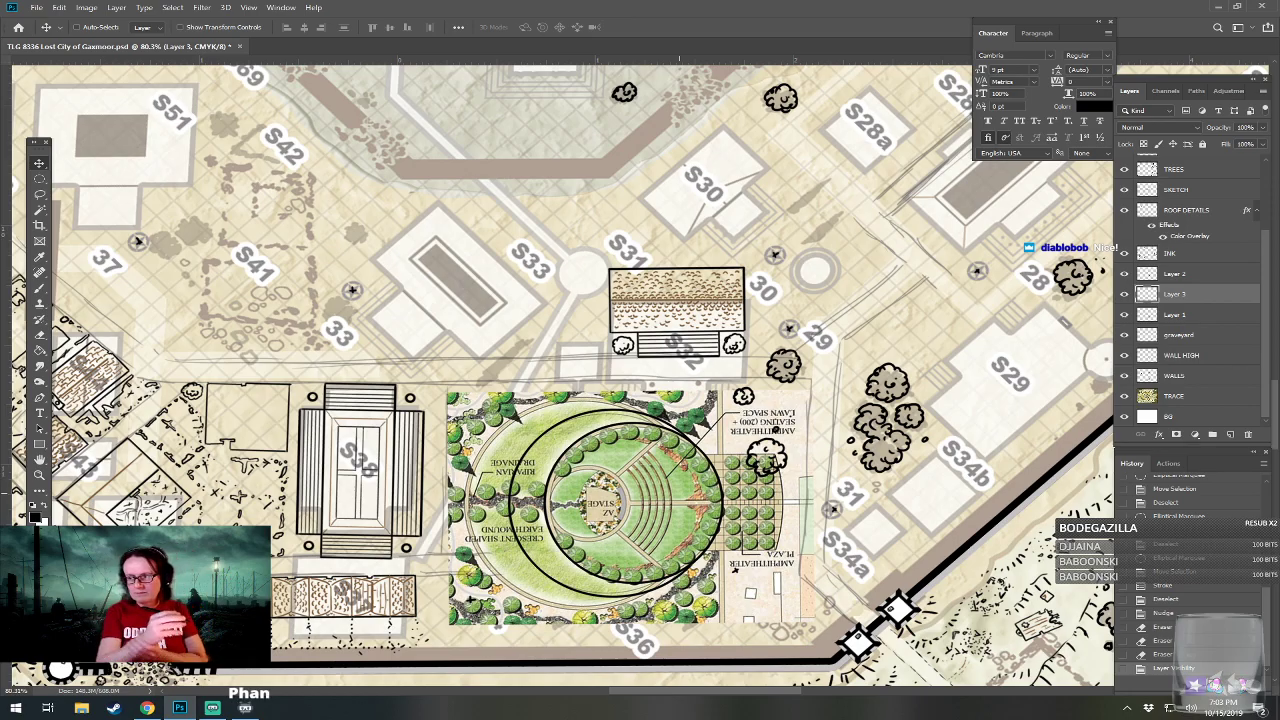
pyautogui.moveTo(679, 493); pyautogui.dragTo(717, 481)
pyautogui.scroll(4, 680, 495)
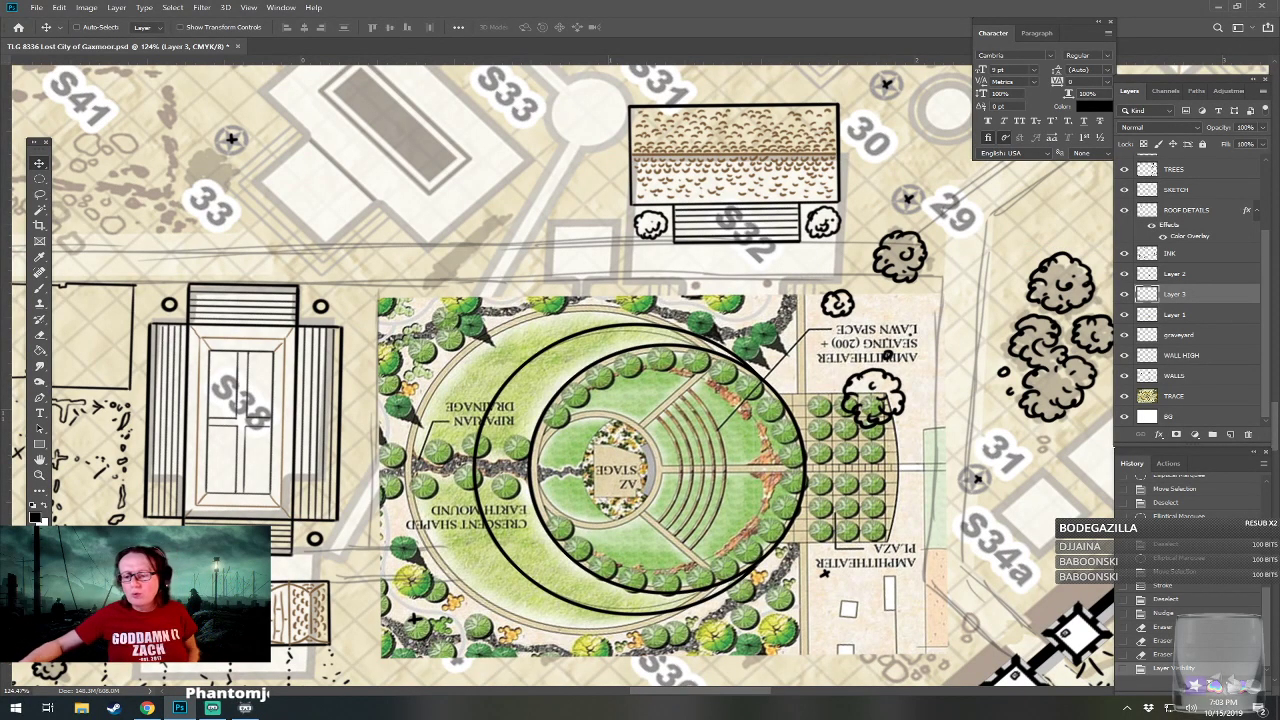
# On a new layer, stroke a circular selection traced around the crescent mound's outer edge in centered 4 px black, and deselect it.
pyautogui.hotkey('ctrl', 'shift', 'alt', 'n')
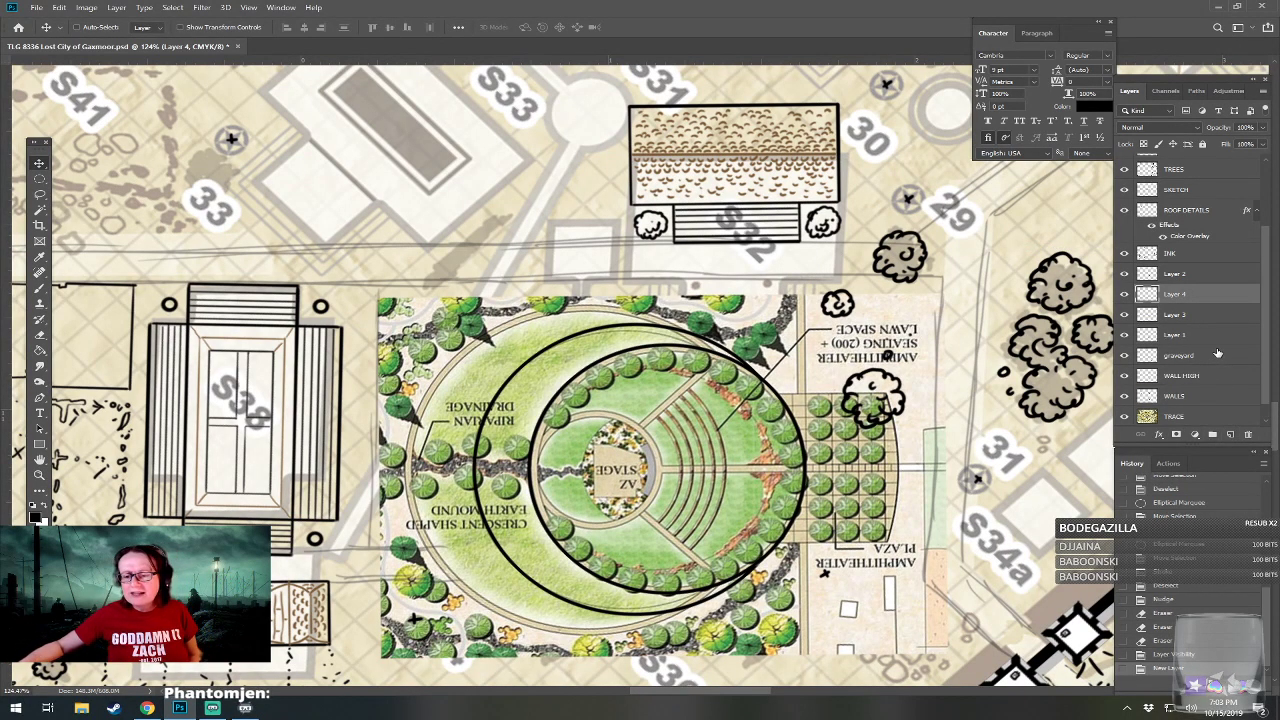
pyautogui.click(42, 181)
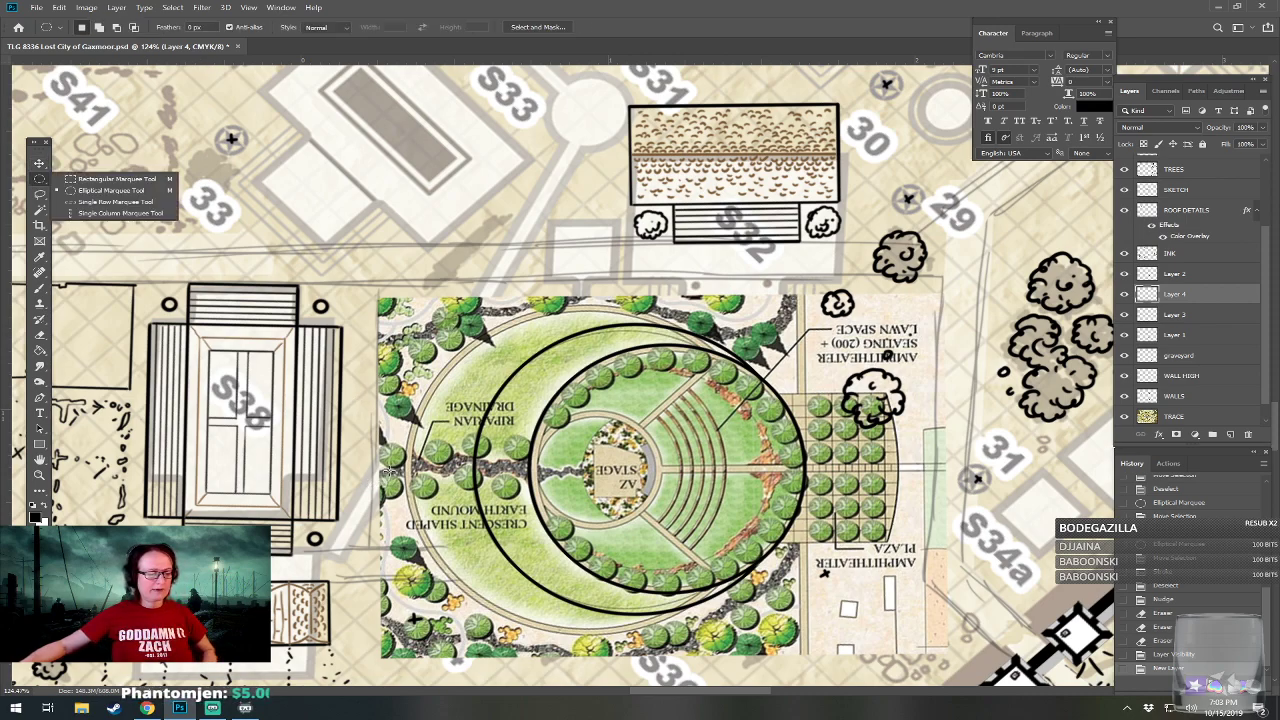
pyautogui.moveTo(390, 472); pyautogui.dragTo(763, 497)
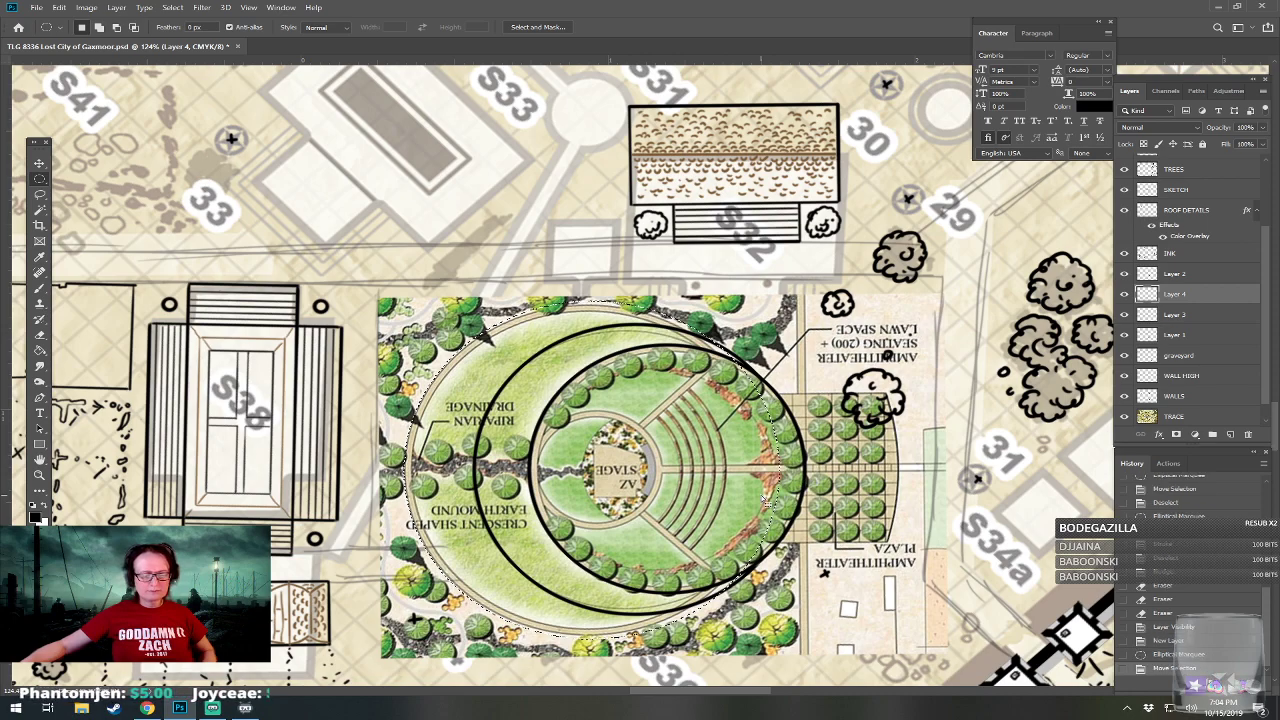
pyautogui.click(60, 8)
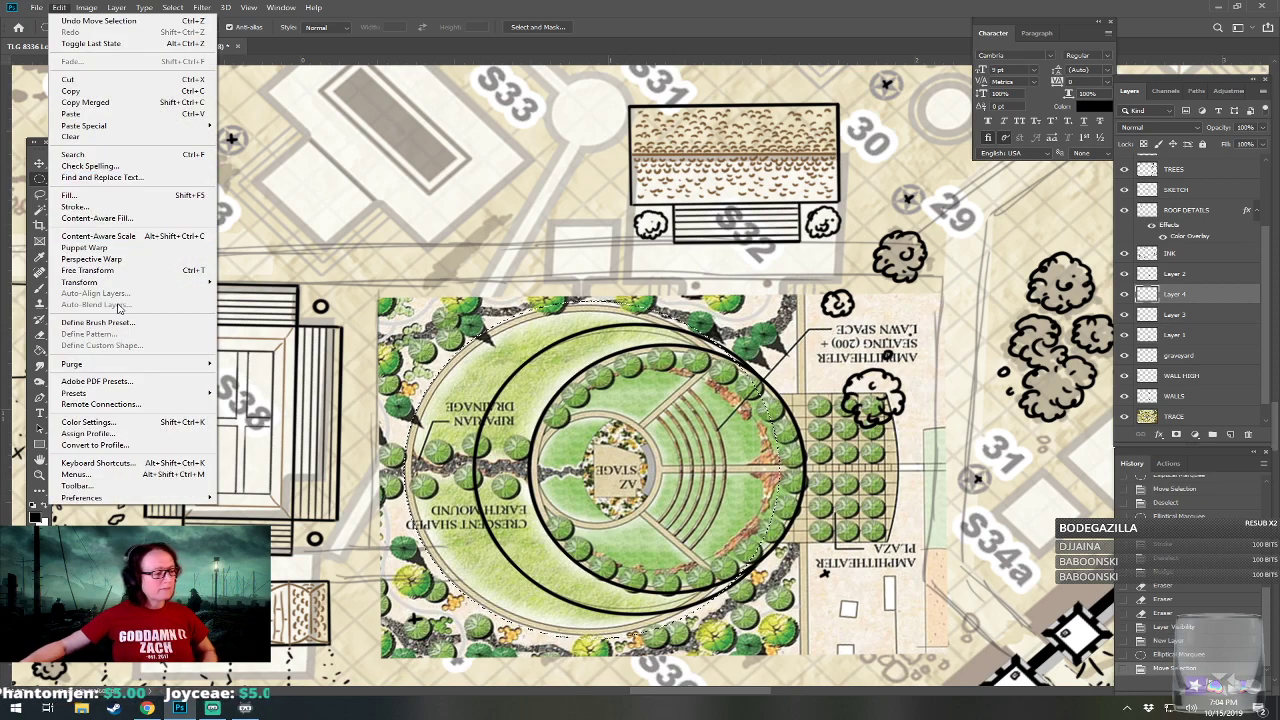
pyautogui.click(90, 206)
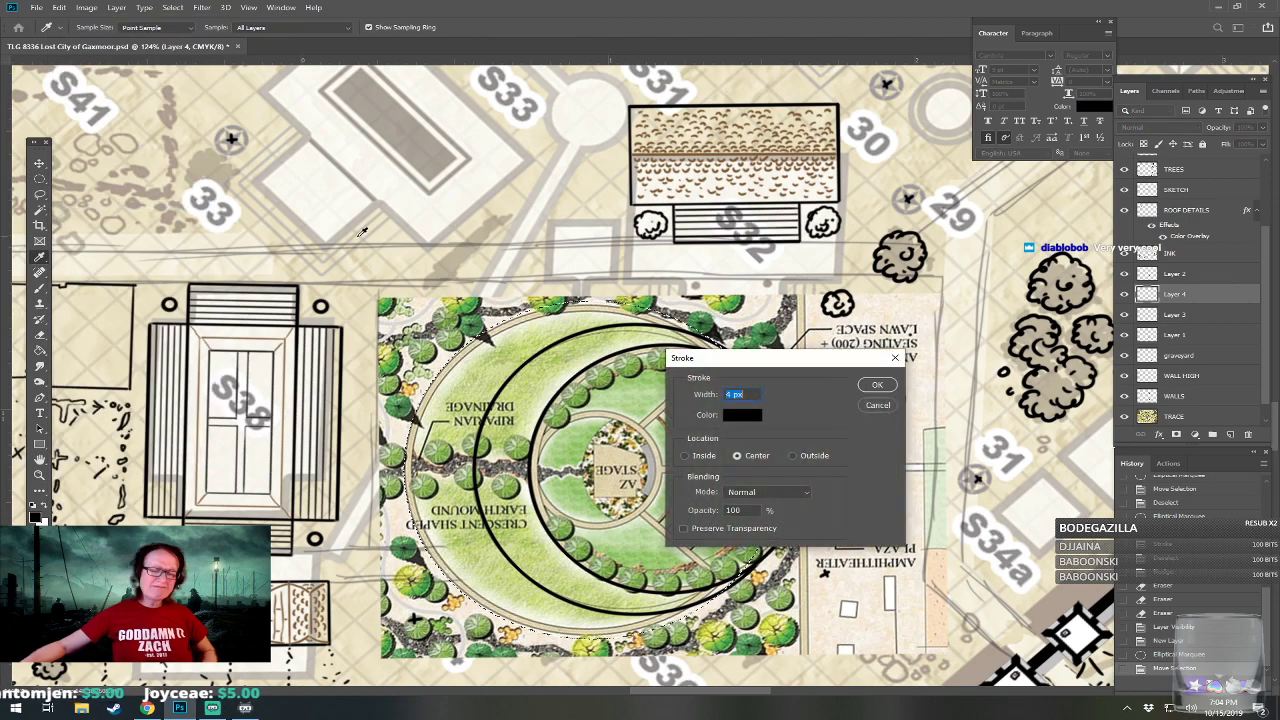
pyautogui.click(875, 385)
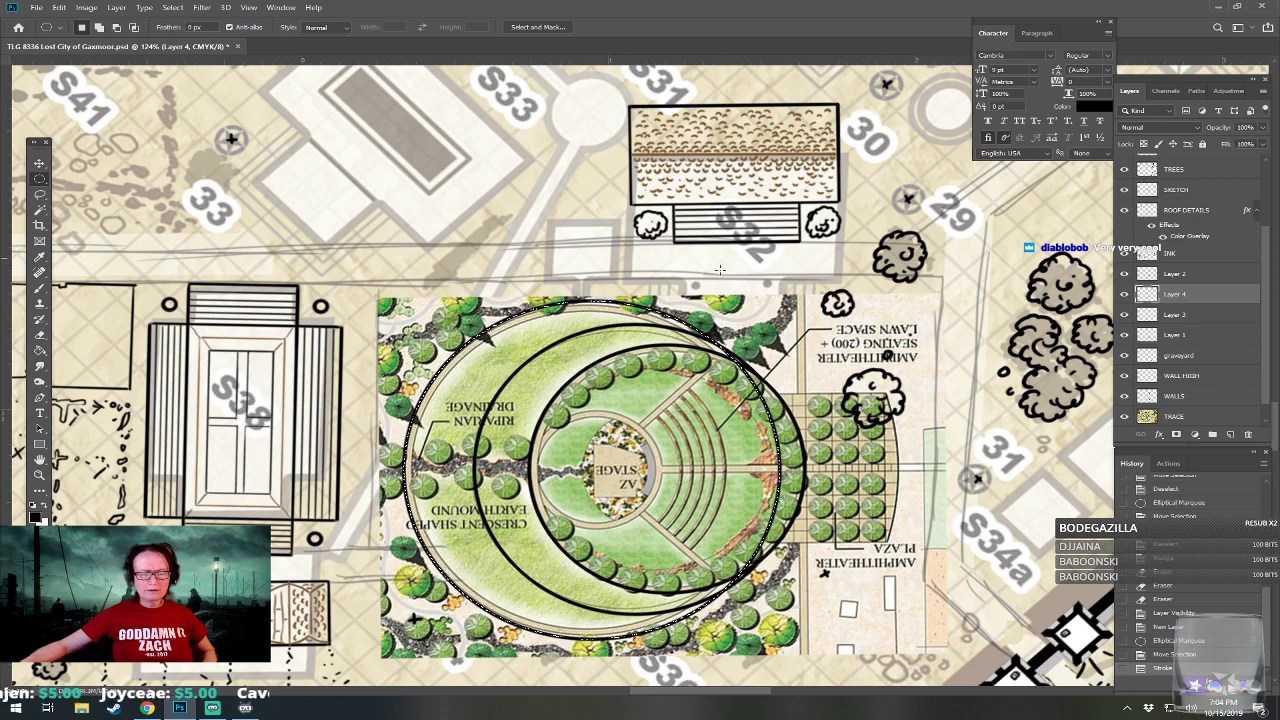
pyautogui.hotkey('ctrl', 'd')
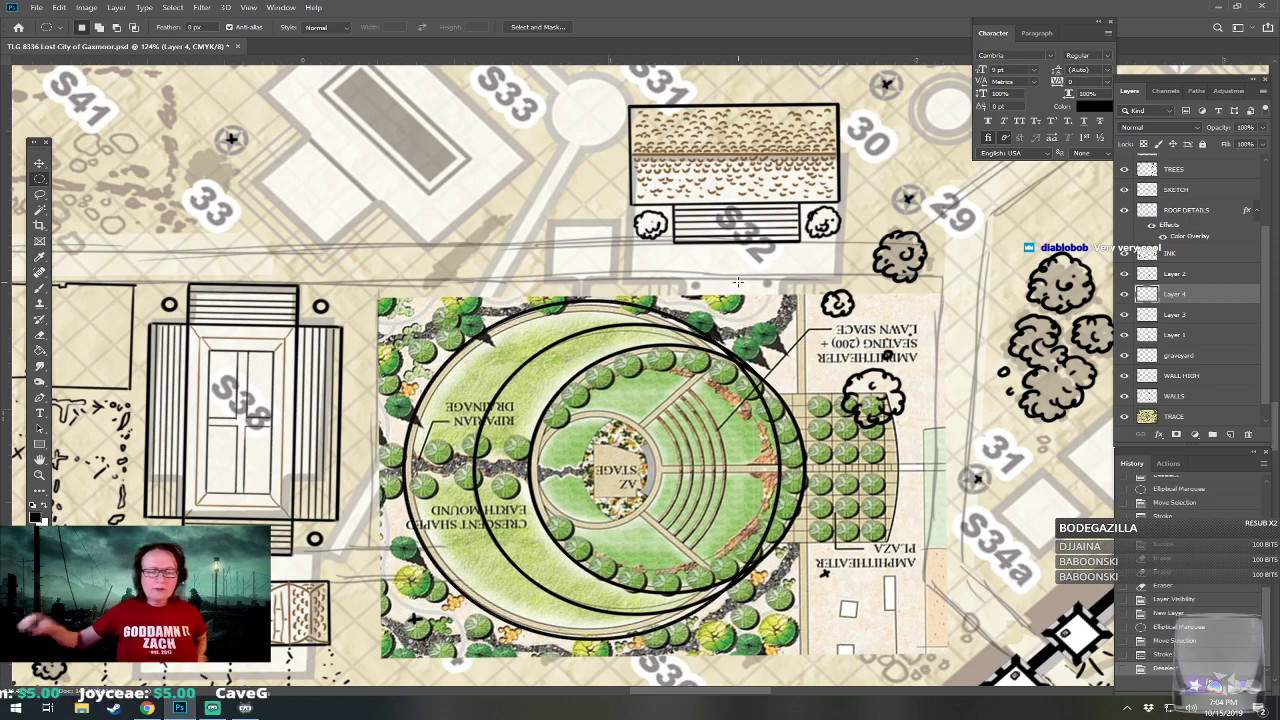
# Erase the outermost circle's east arc where it crosses inside the two smaller circles, leaving the crescent outline.
pyautogui.click(761, 399)
pyautogui.moveTo(765, 405); pyautogui.dragTo(732, 356)
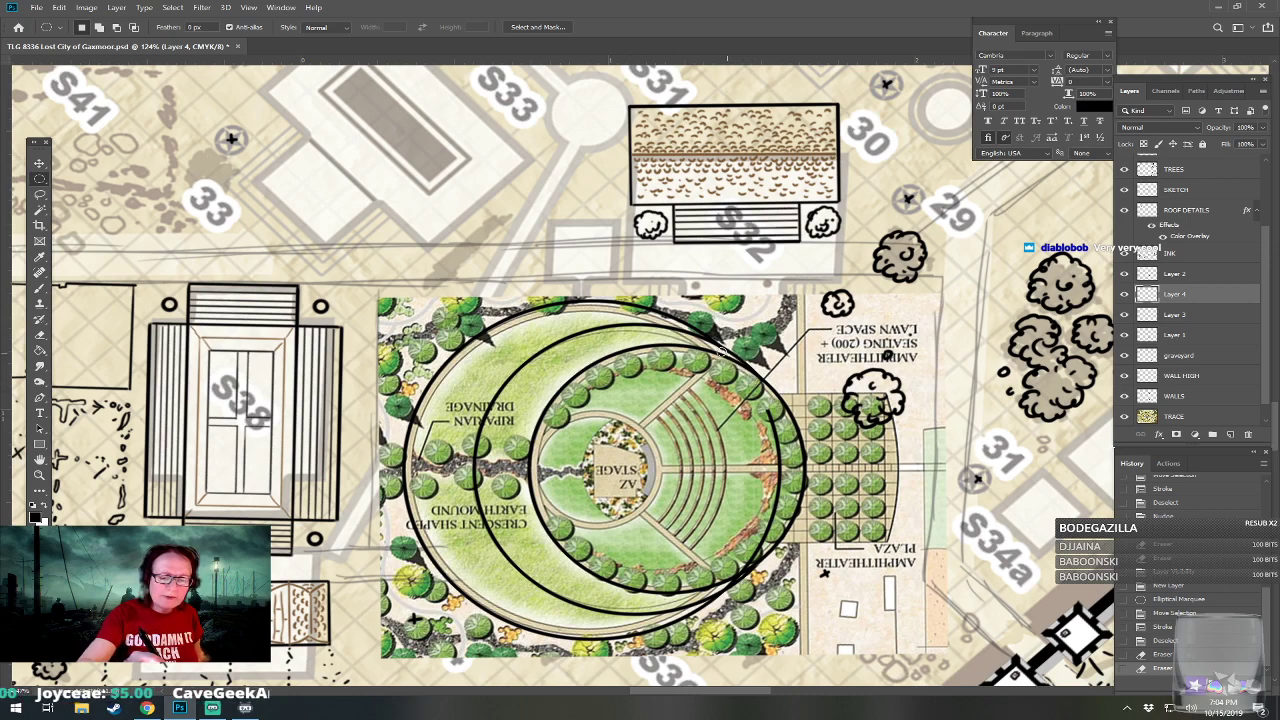
pyautogui.moveTo(760, 403)
pyautogui.mouseDown()
pyautogui.moveTo(777, 493)
pyautogui.moveTo(784, 481)
pyautogui.moveTo(728, 582)
pyautogui.mouseUp()
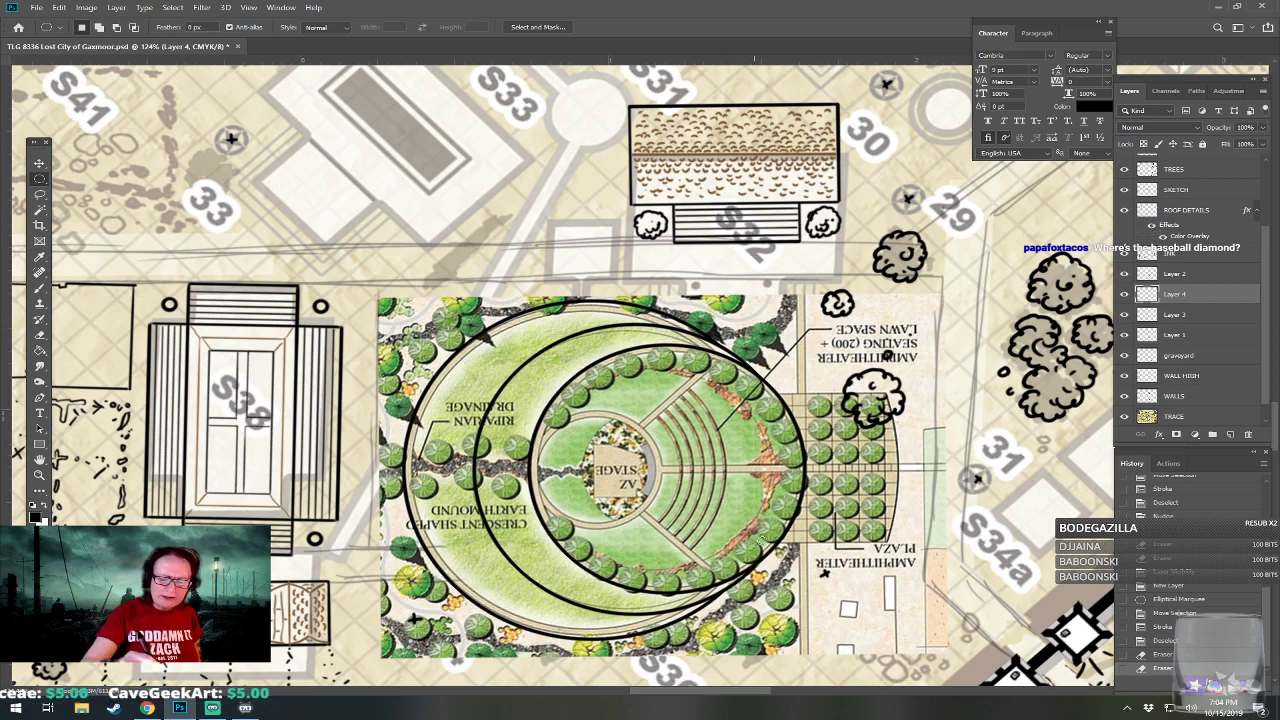
pyautogui.moveTo(741, 369); pyautogui.dragTo(750, 376)
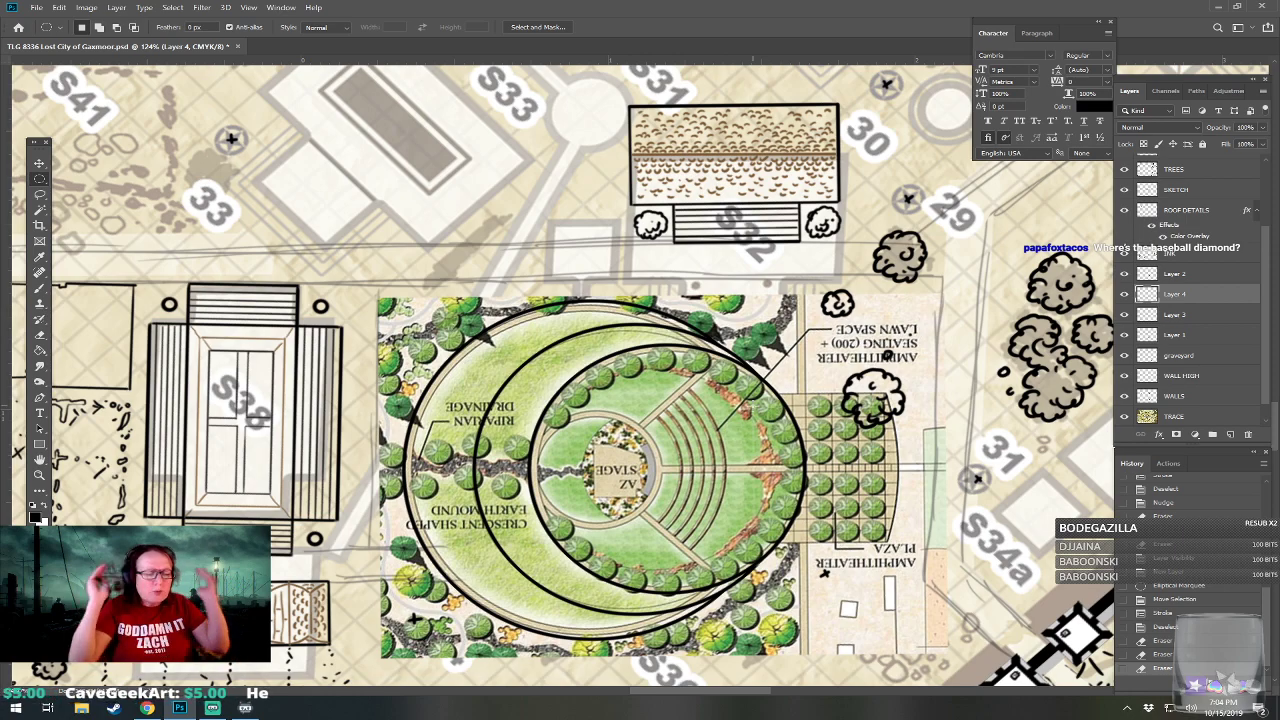
# Hide and show Layer 3 to check the middle circle against the other crescent outlines.
pyautogui.moveTo(753, 408); pyautogui.dragTo(705, 398)
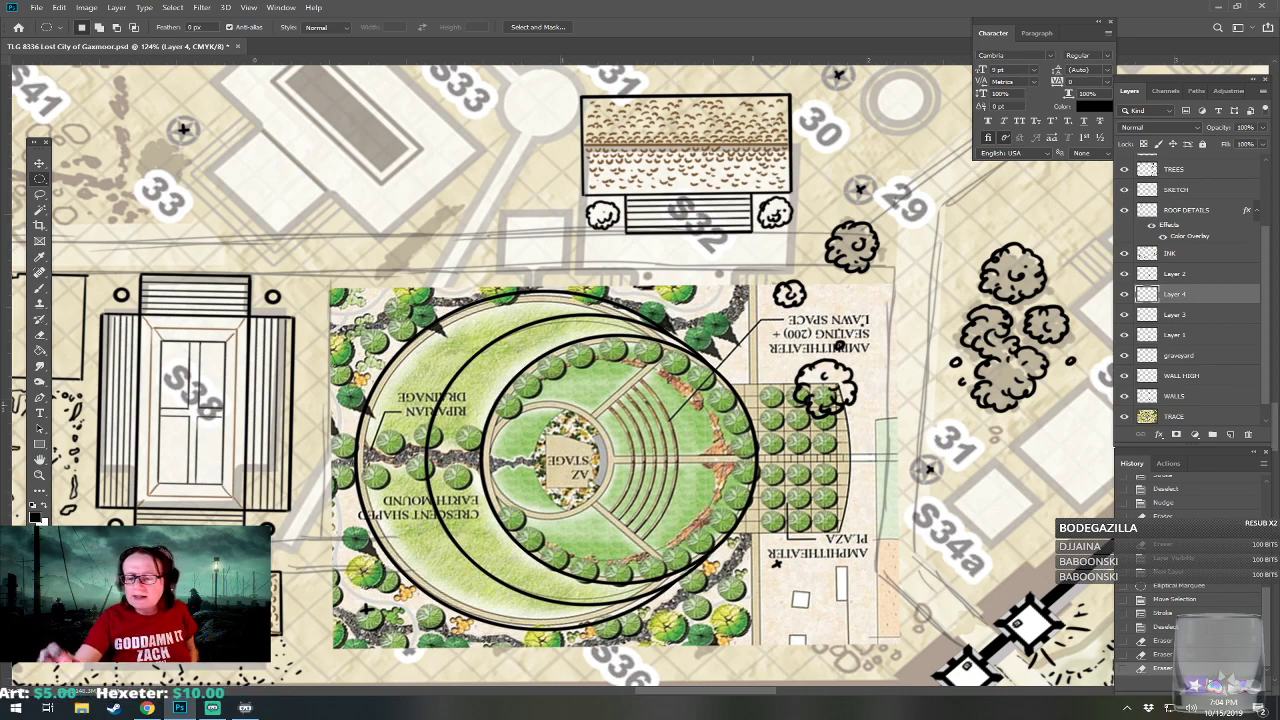
pyautogui.click(1124, 316)
pyautogui.click(1126, 316)
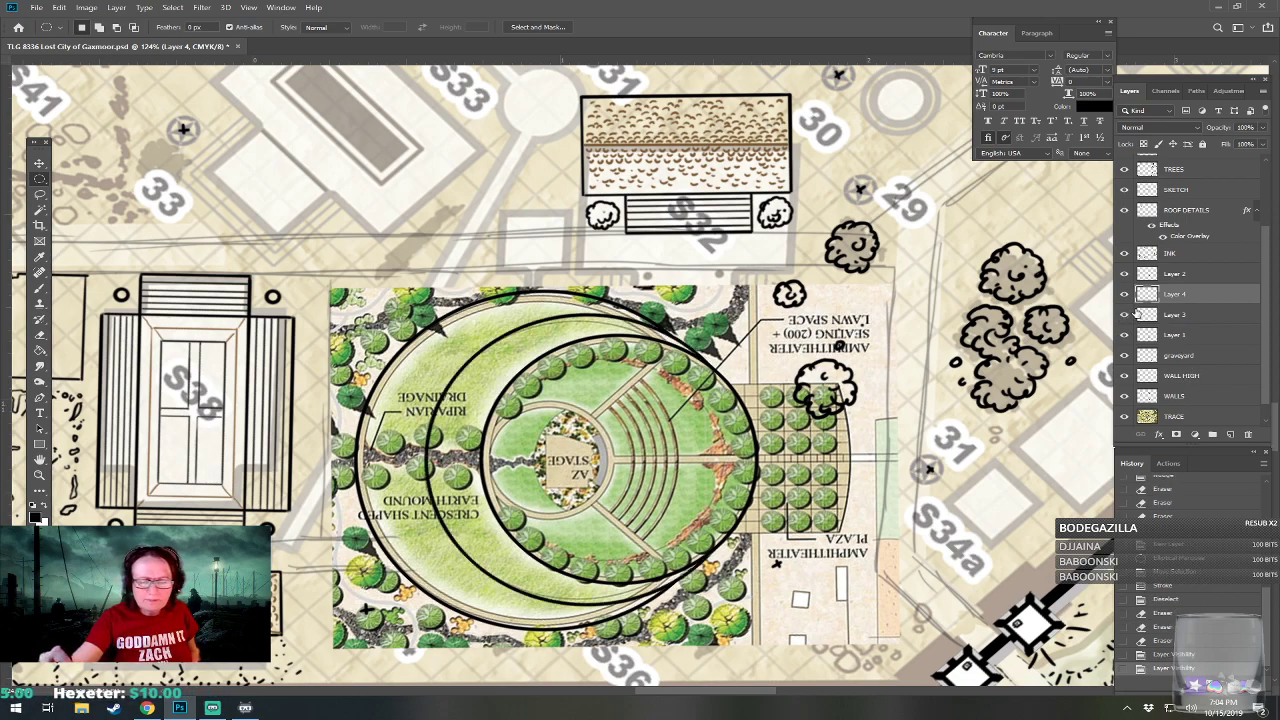
# On Layer 2, select the interior of the amphitheater's innermost circle with the Magic Wand and contract the selection by 3 pixels.
pyautogui.click(1124, 274)
pyautogui.click(1124, 274)
pyautogui.click(1170, 273)
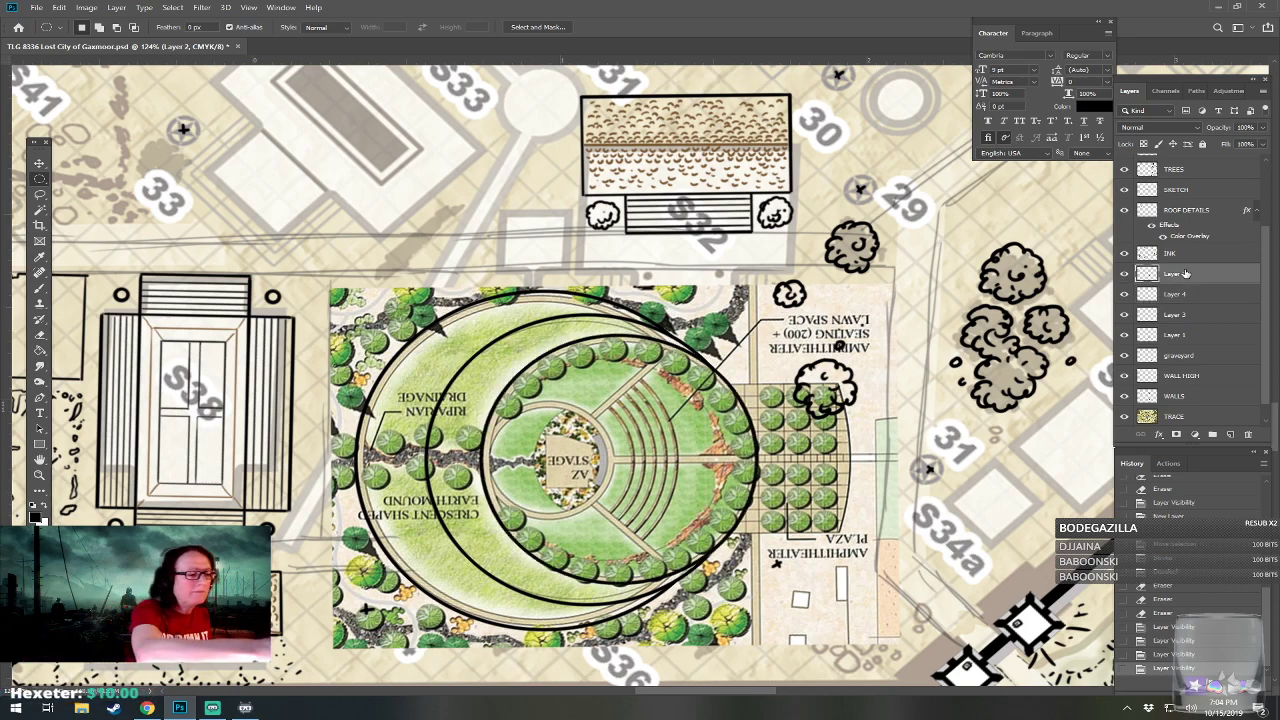
pyautogui.click(40, 209)
pyautogui.click(640, 403)
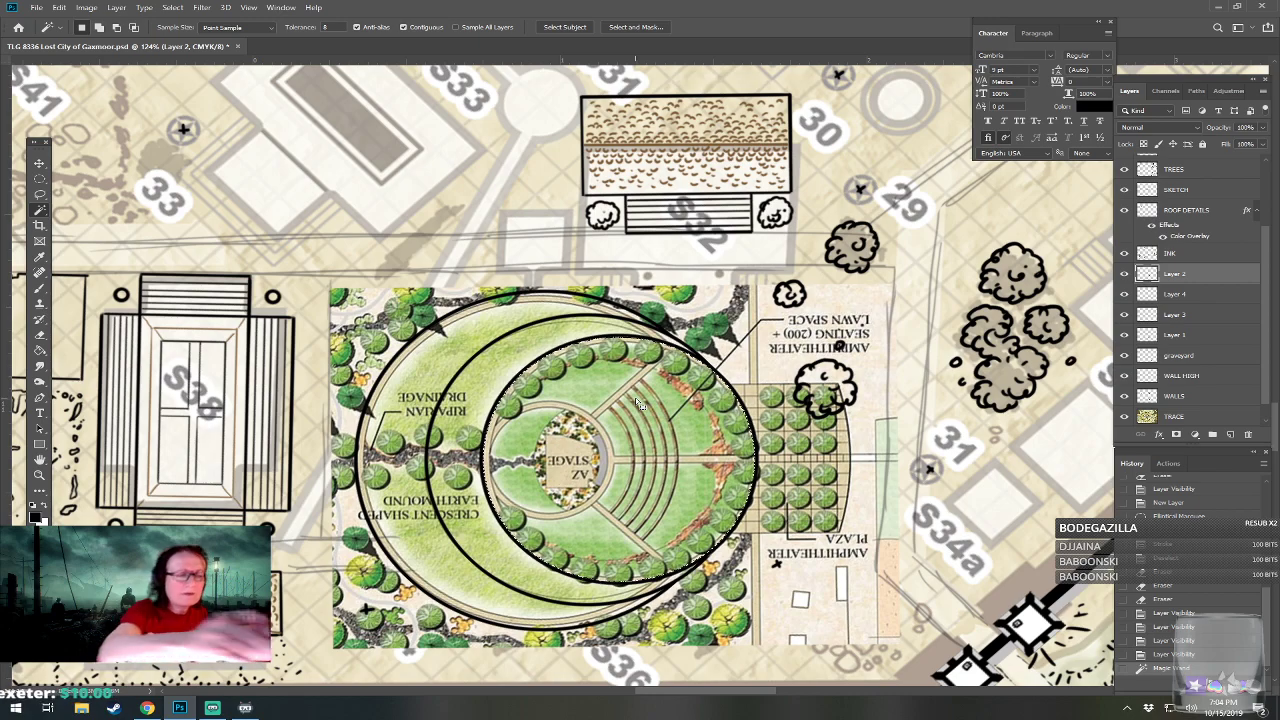
pyautogui.click(172, 7)
pyautogui.moveTo(238, 178)
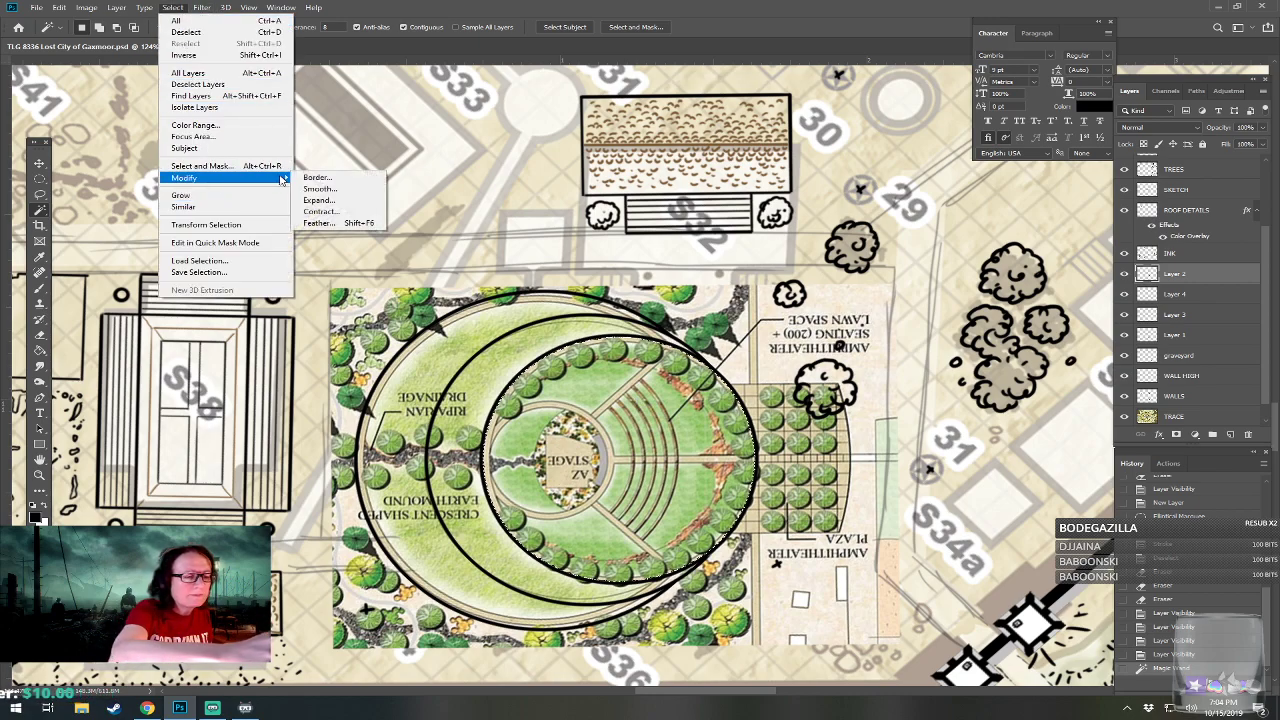
pyautogui.click(320, 211)
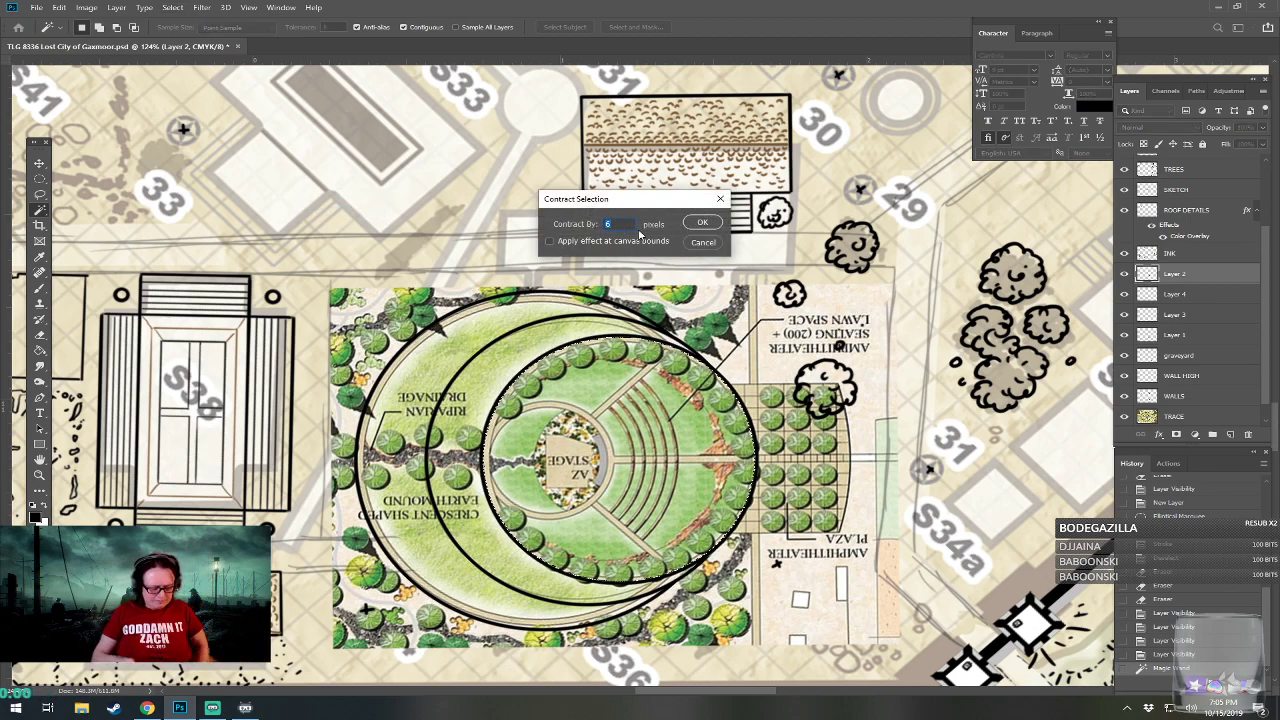
pyautogui.write('2')
pyautogui.press('Return')
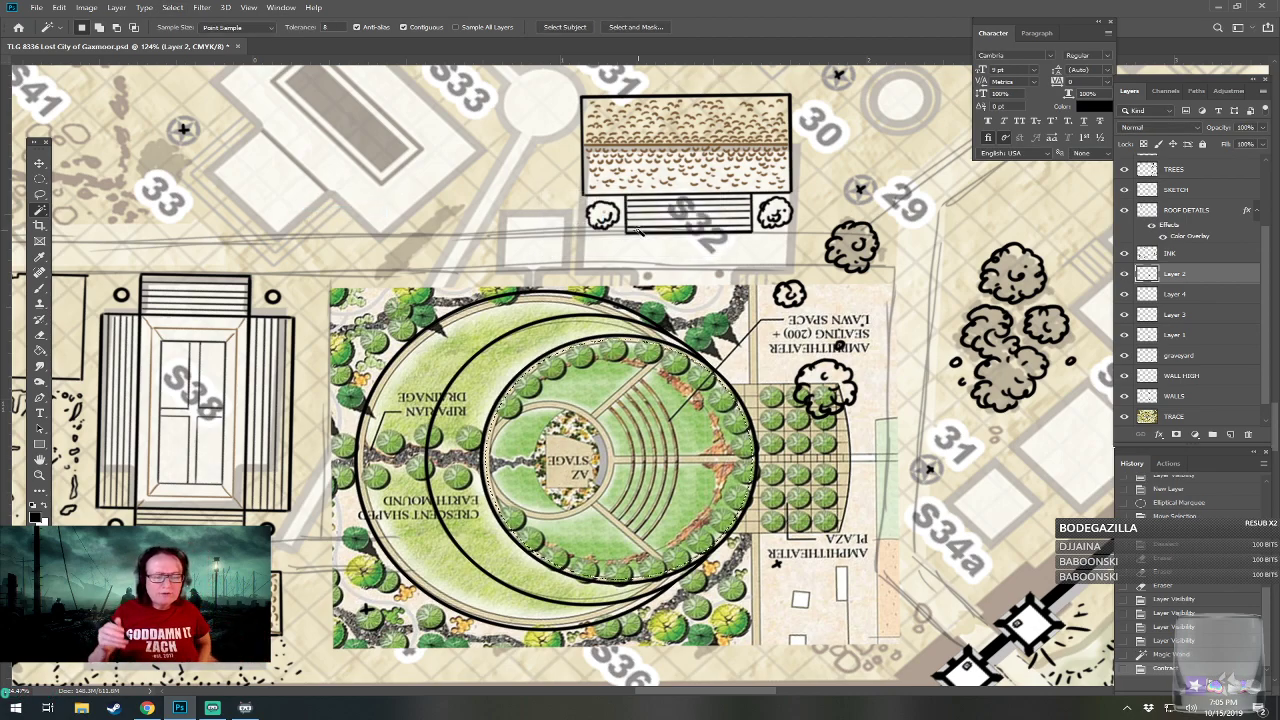
pyautogui.click(172, 7)
pyautogui.moveTo(209, 178)
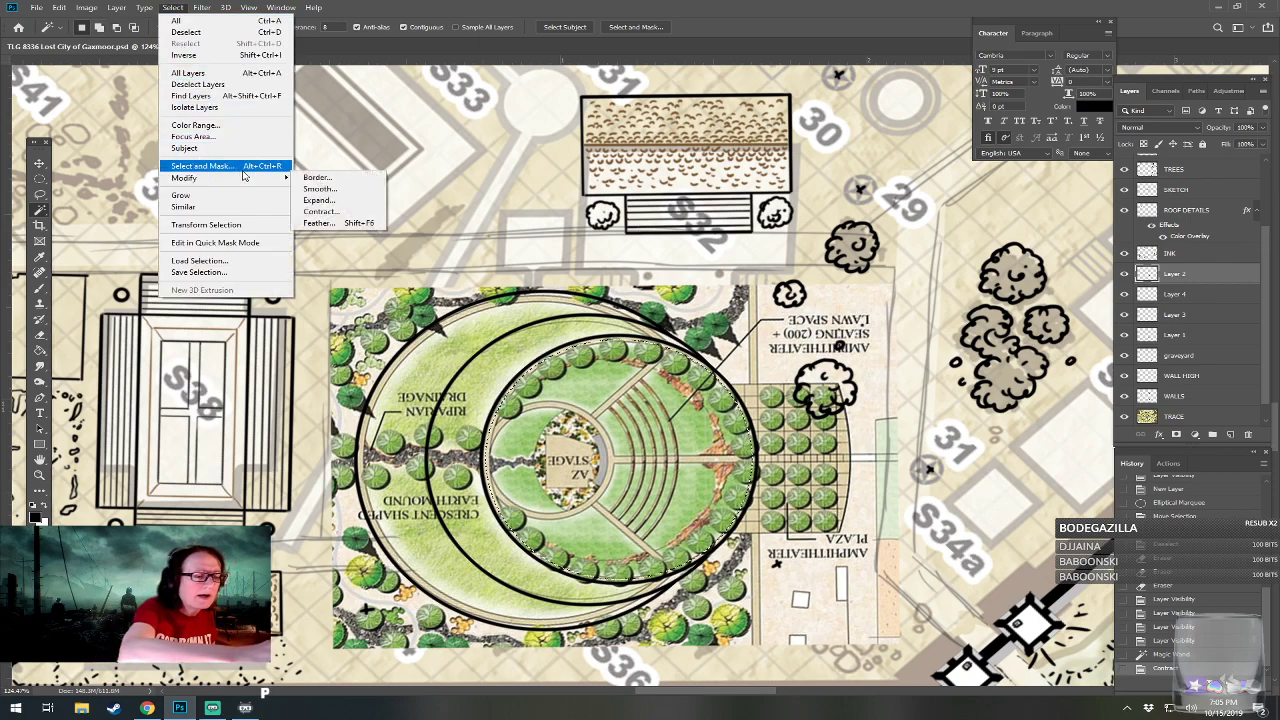
pyautogui.click(340, 211)
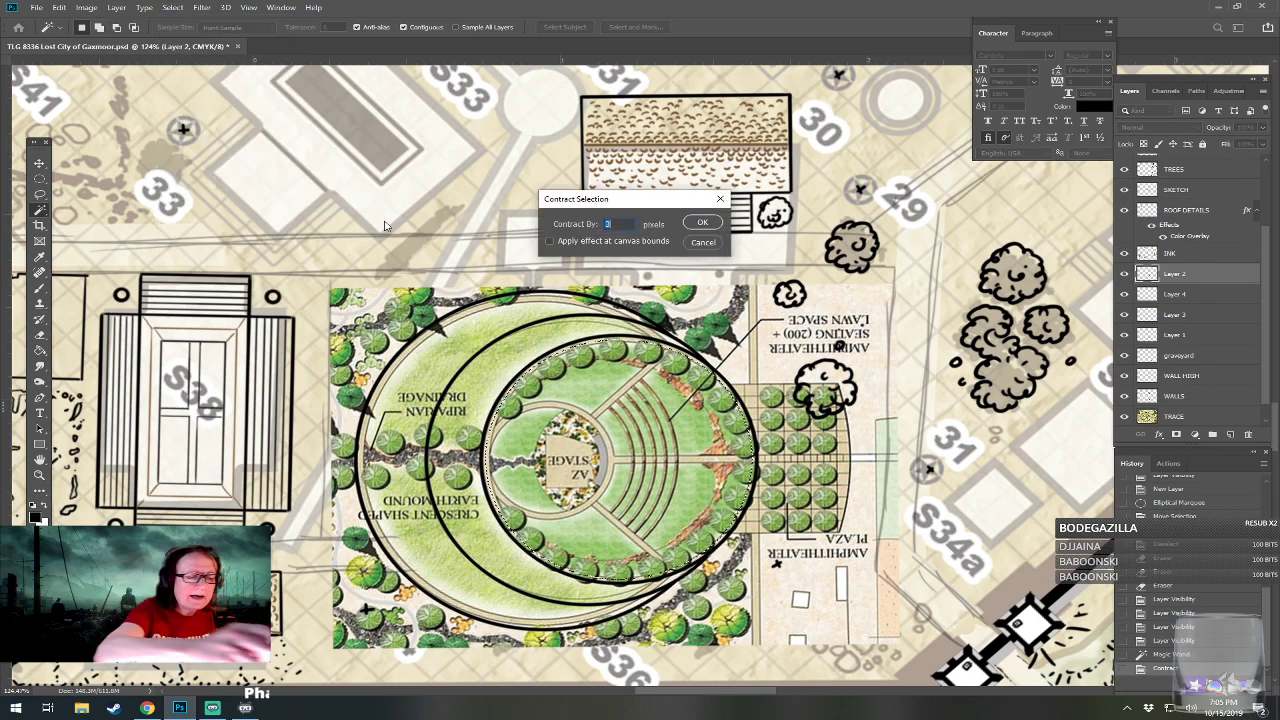
pyautogui.click(704, 243)
# Stroke the contracted circle selection on Layer 2 with 4 px black inside the edge, and deselect it.
pyautogui.click(59, 7)
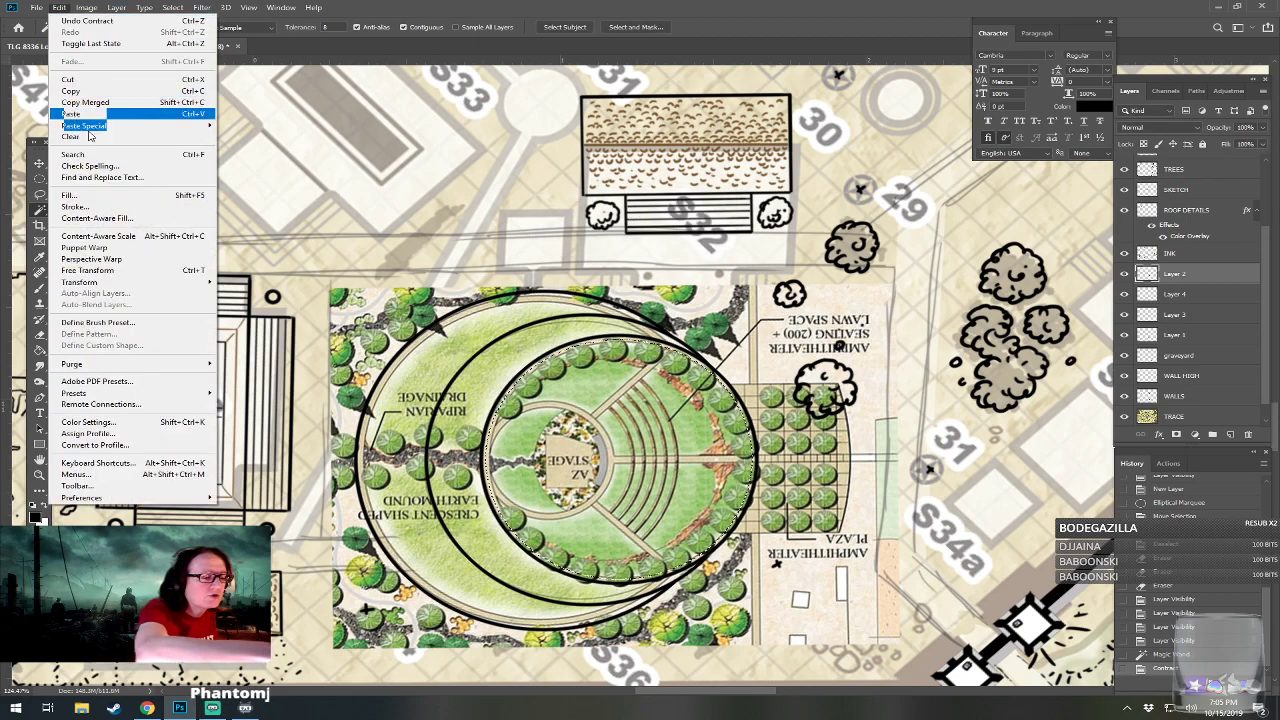
pyautogui.click(120, 207)
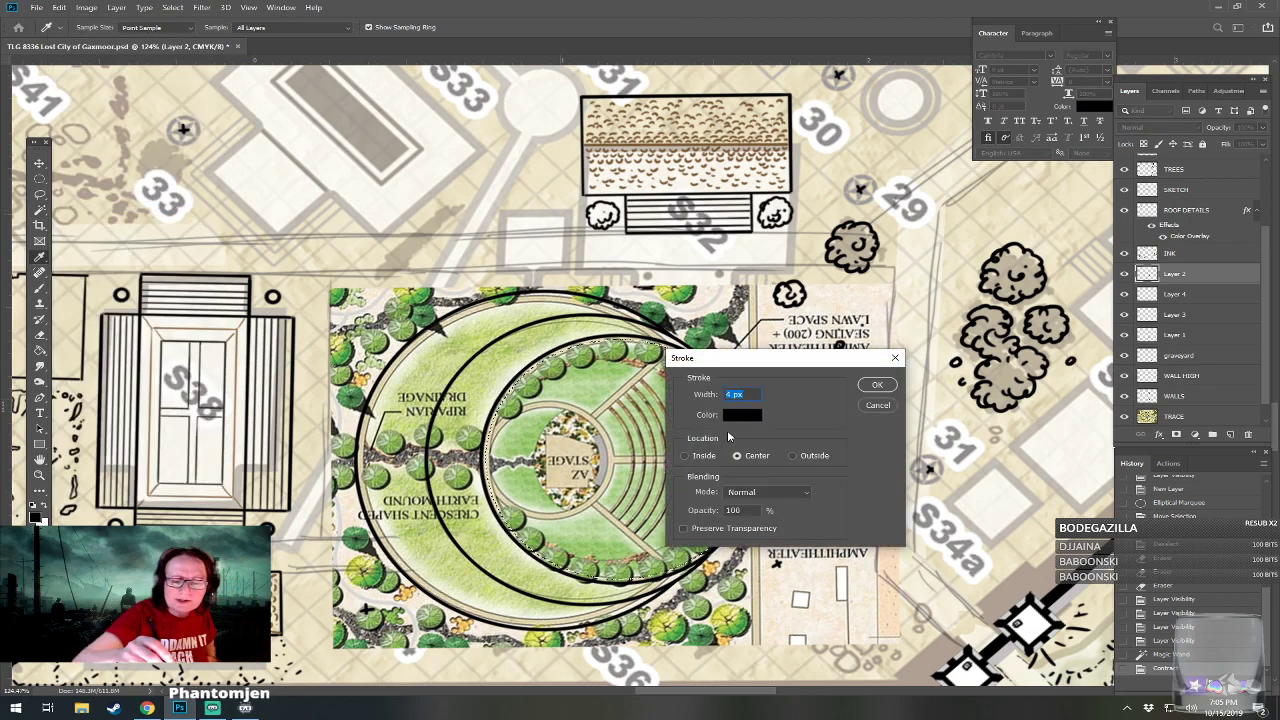
pyautogui.click(703, 456)
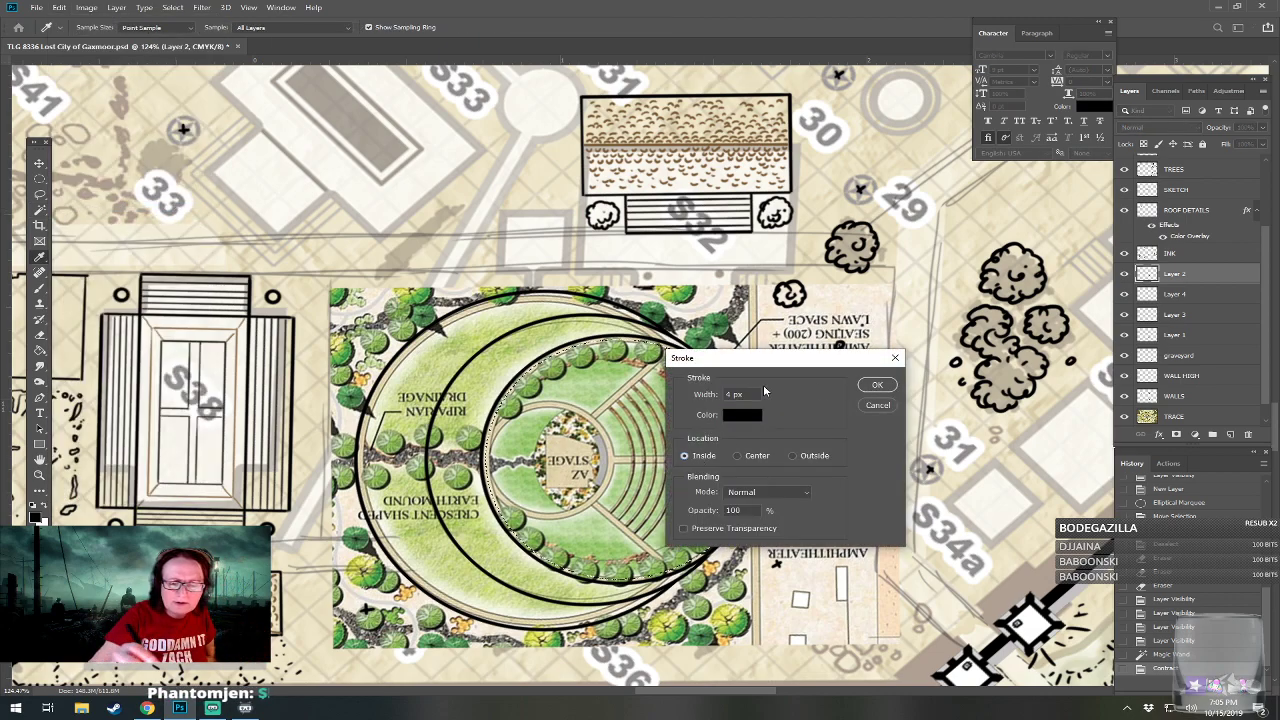
pyautogui.click(877, 385)
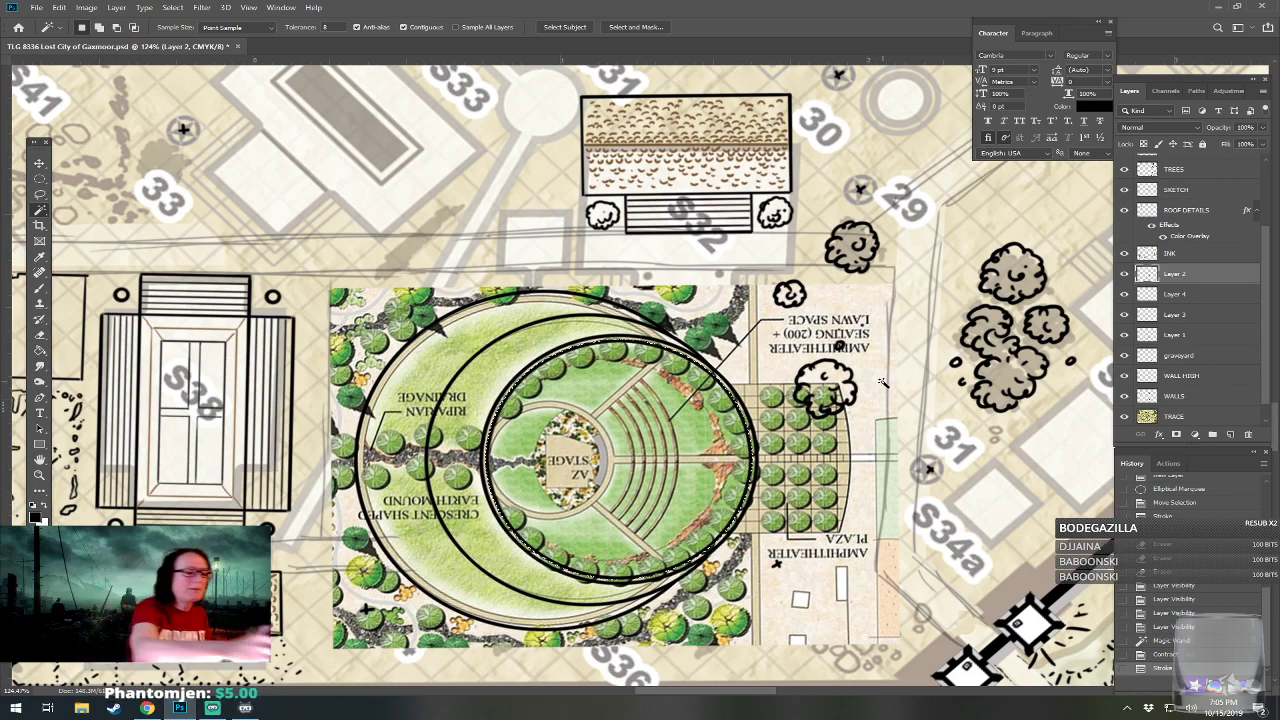
pyautogui.click(40, 178)
pyautogui.click(818, 473)
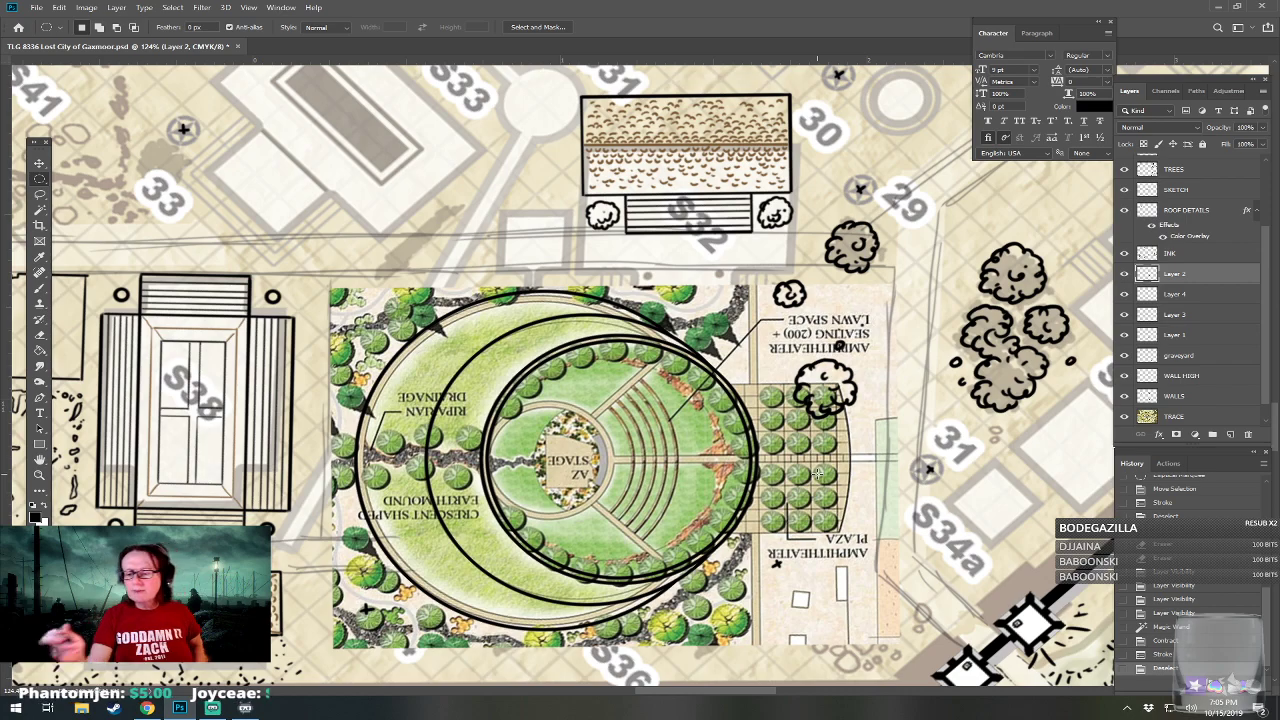
# On a new layer, fit a circular selection around the stage area and stroke it in centered 4 px black.
pyautogui.click(1225, 436)
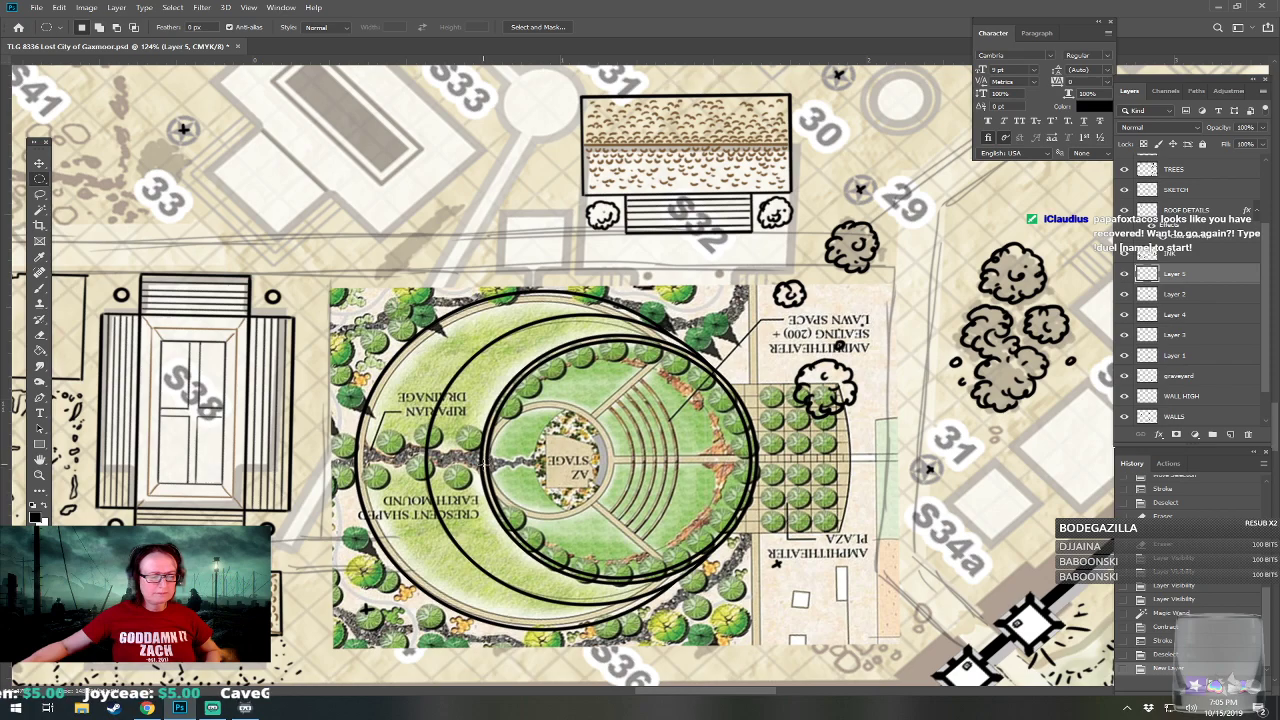
pyautogui.moveTo(567, 462); pyautogui.dragTo(598, 472)
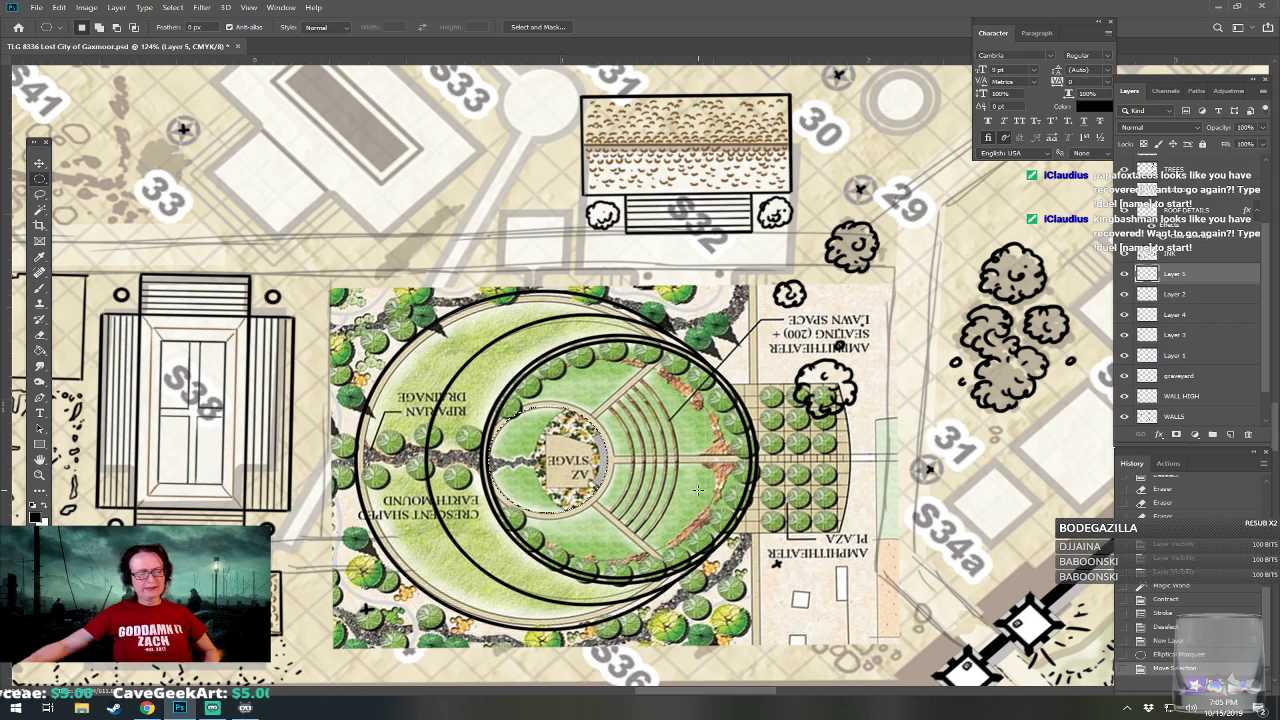
pyautogui.click(59, 7)
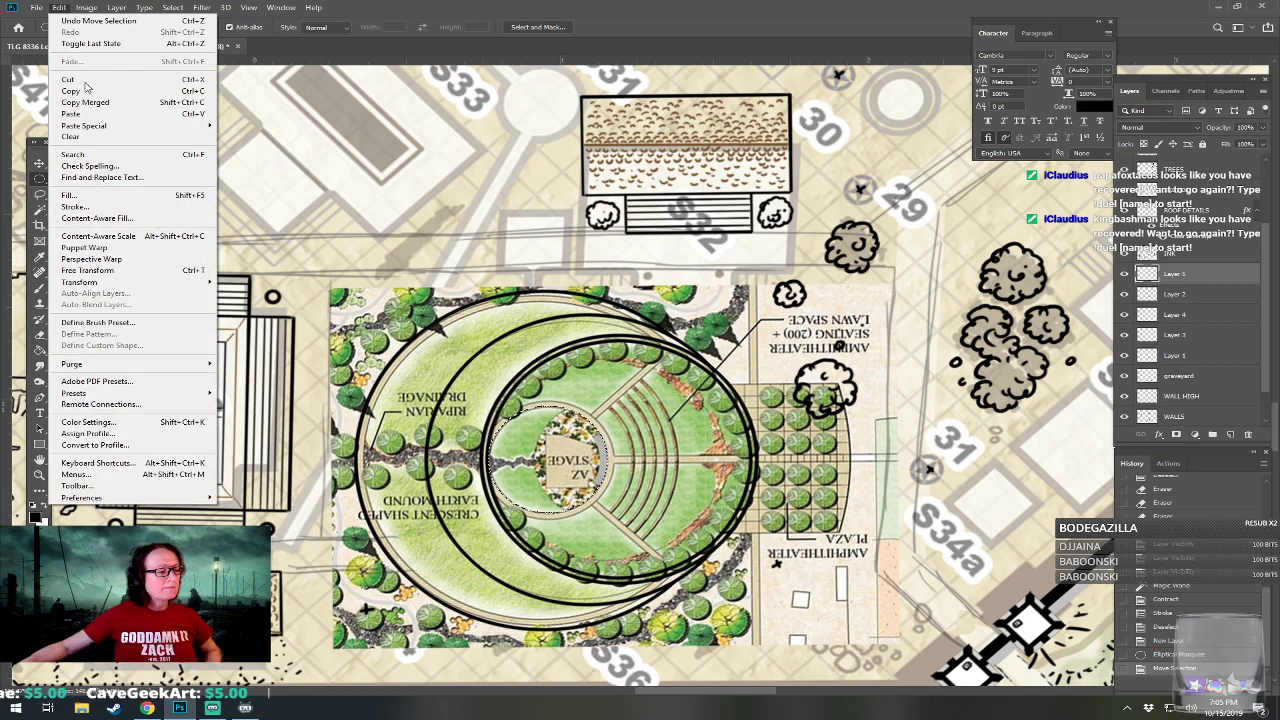
pyautogui.click(75, 206)
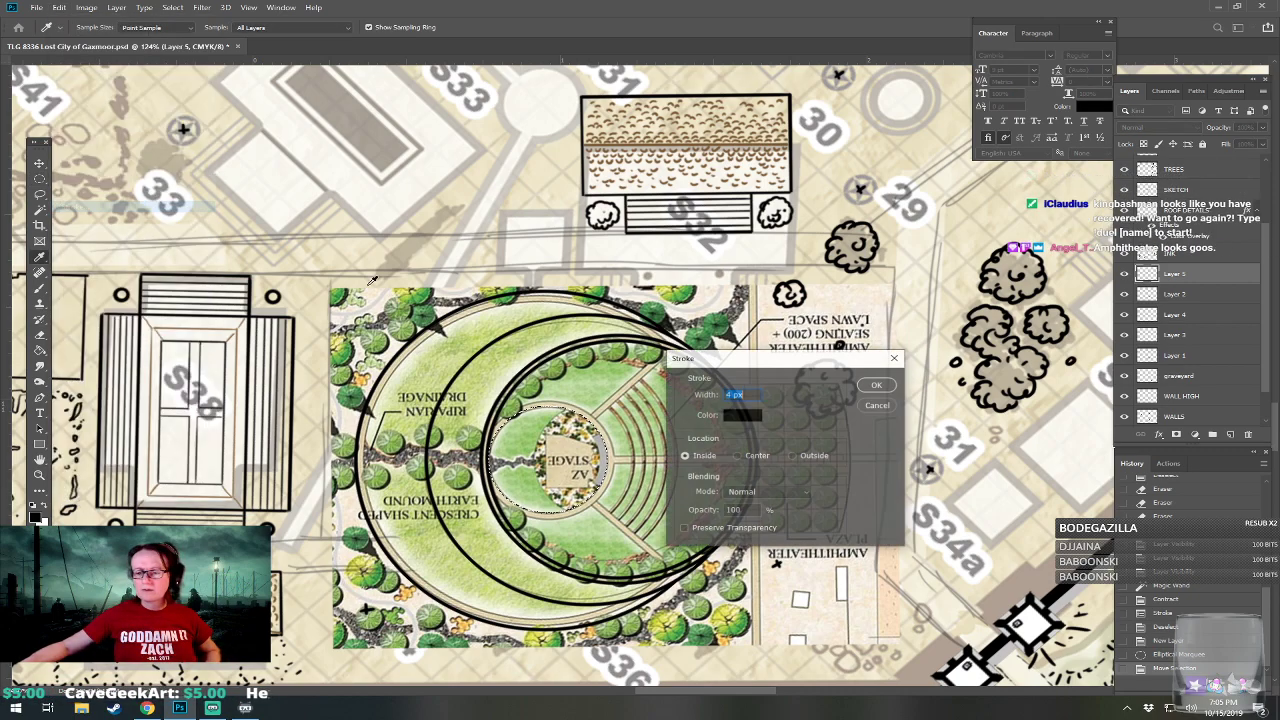
pyautogui.click(769, 458)
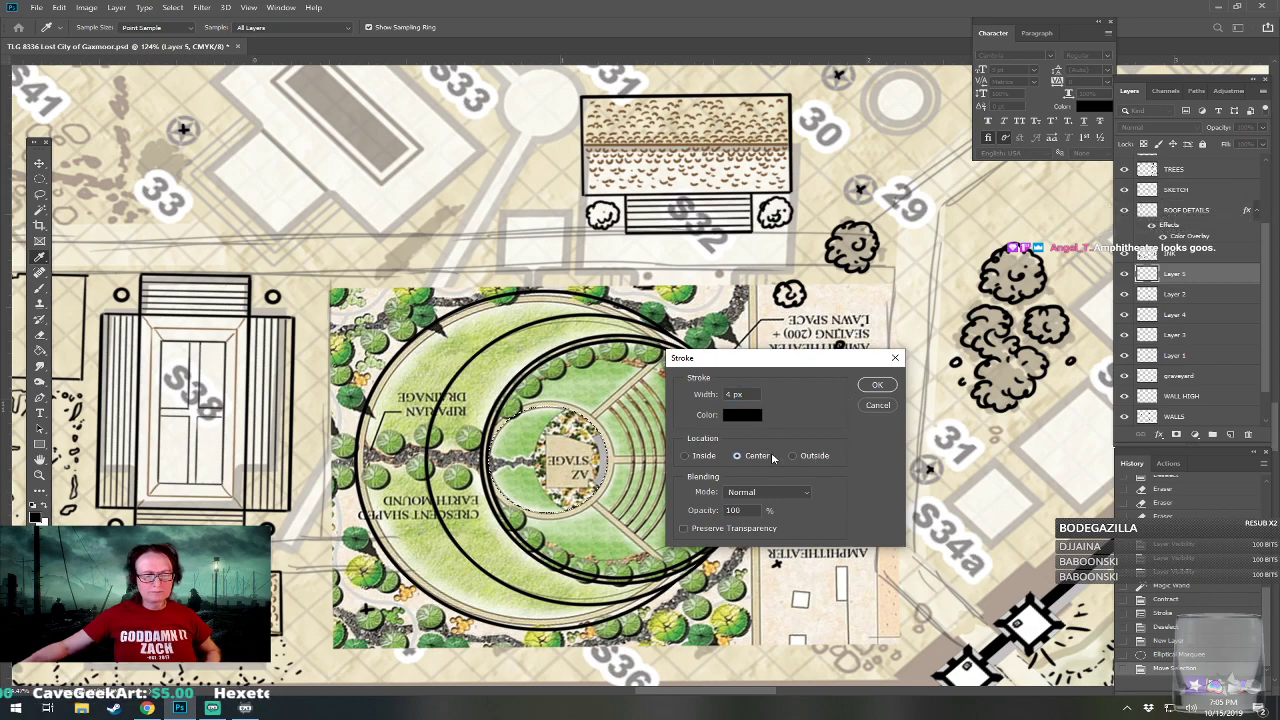
pyautogui.click(873, 386)
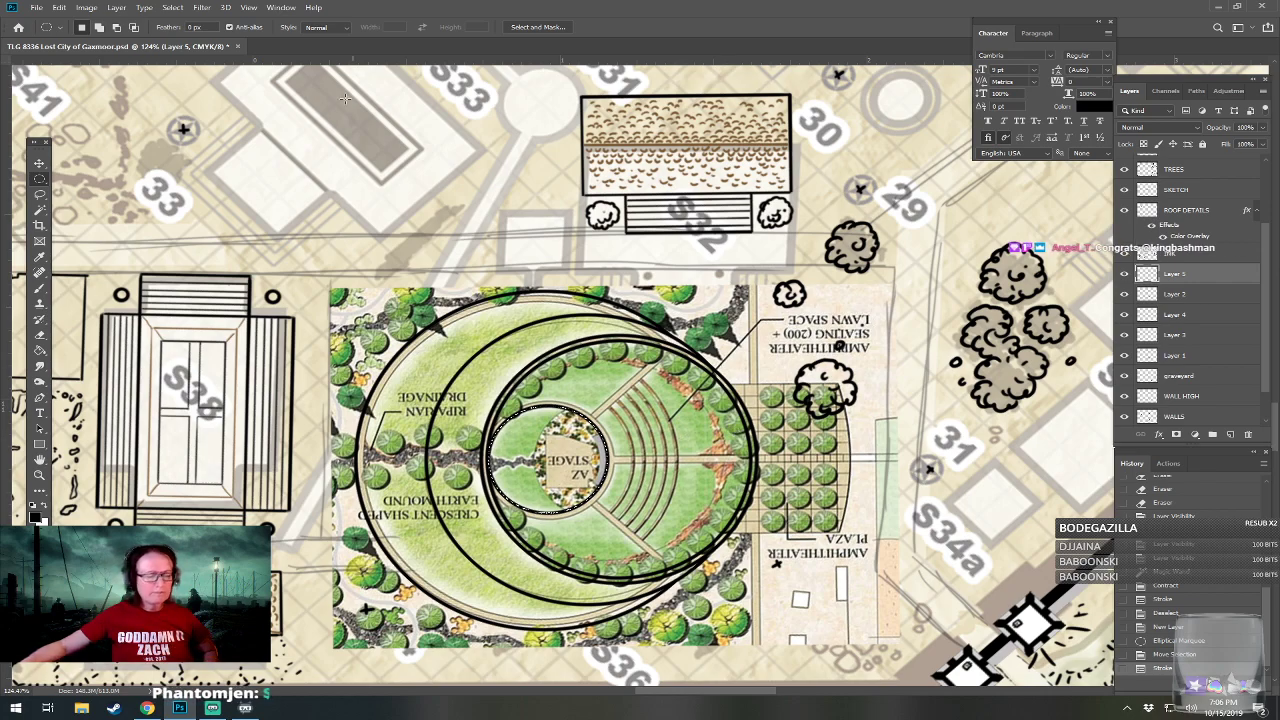
# Expand the stage circle's selection by 6 pixels, add a second centered black stroke around it, and deselect.
pyautogui.click(172, 7)
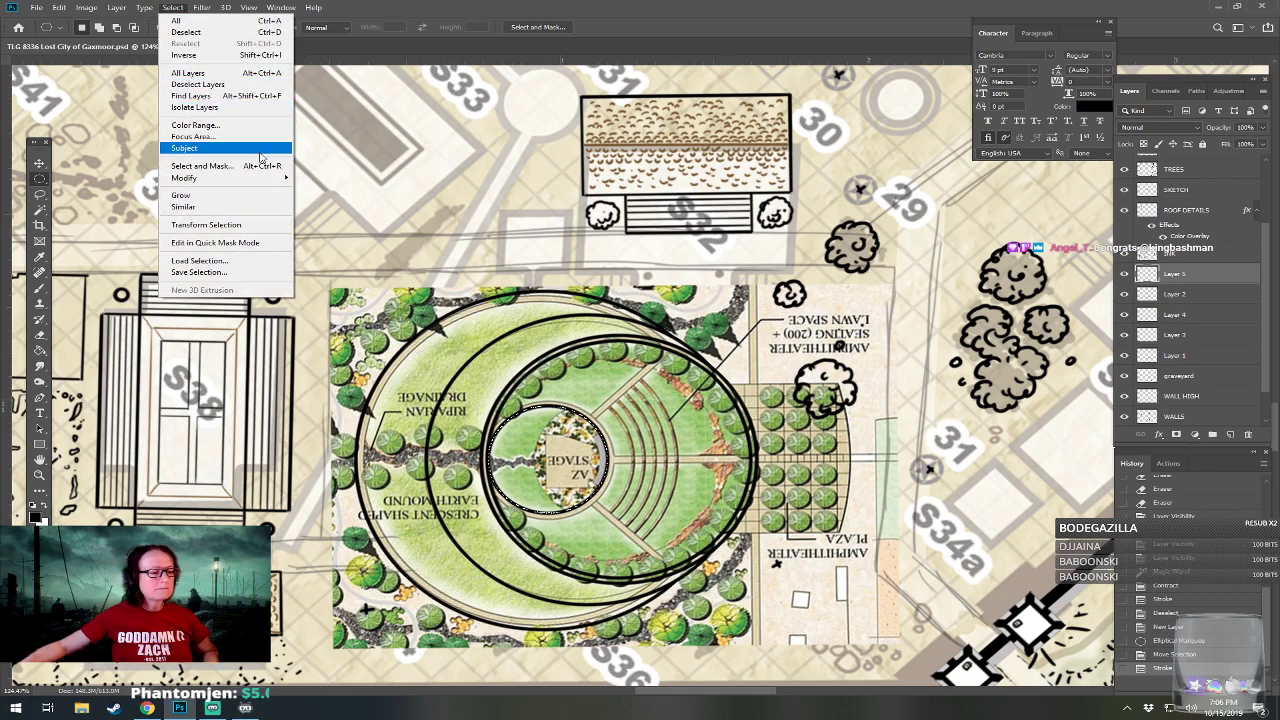
pyautogui.moveTo(230, 177)
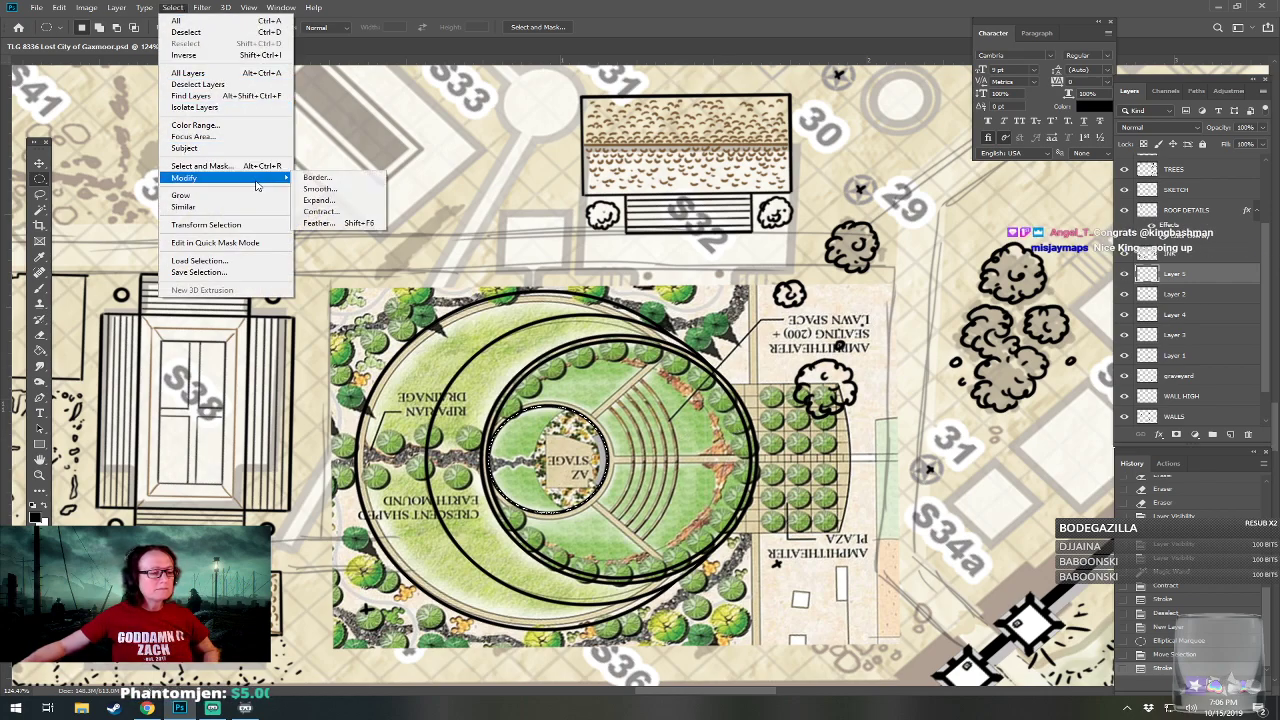
pyautogui.click(350, 200)
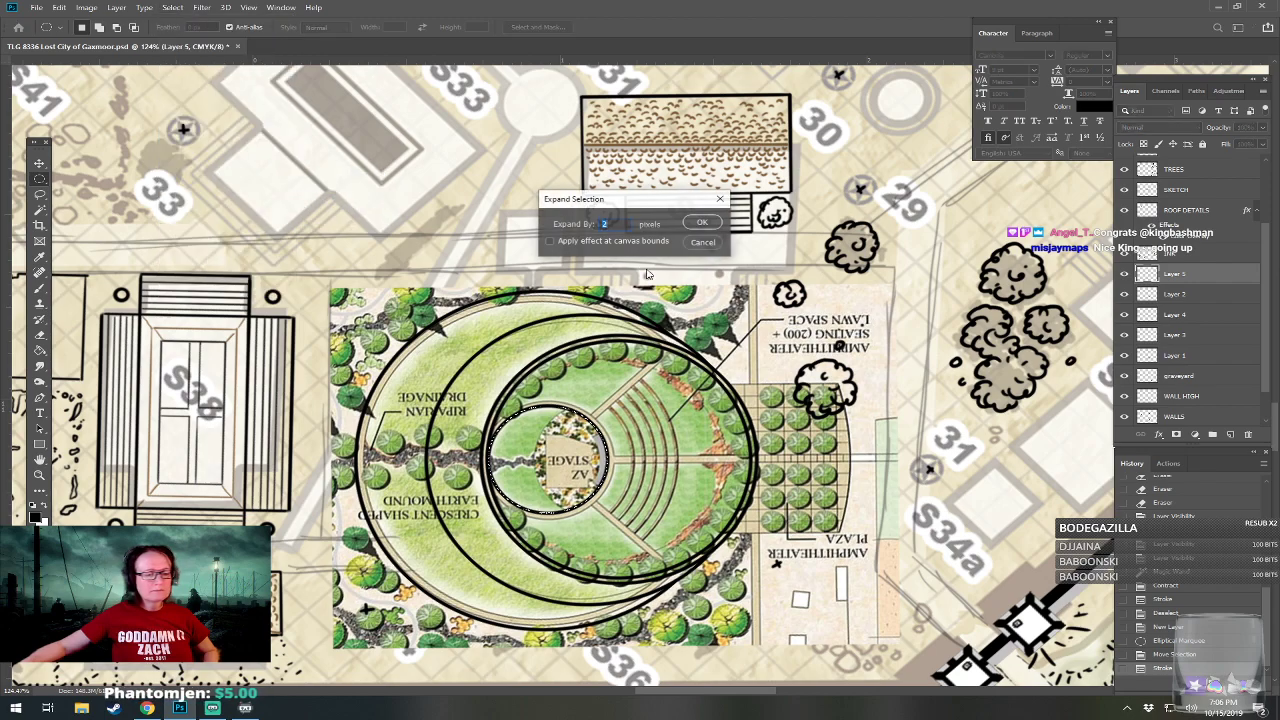
pyautogui.click(705, 224)
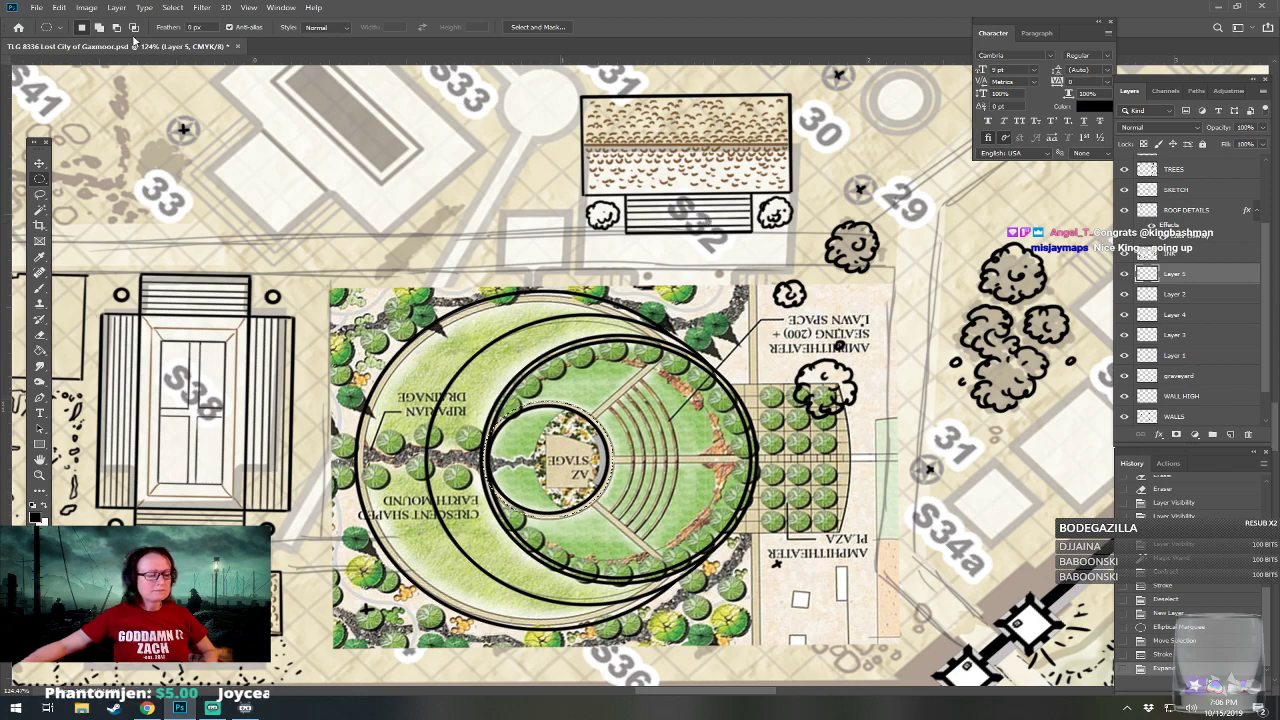
pyautogui.click(59, 7)
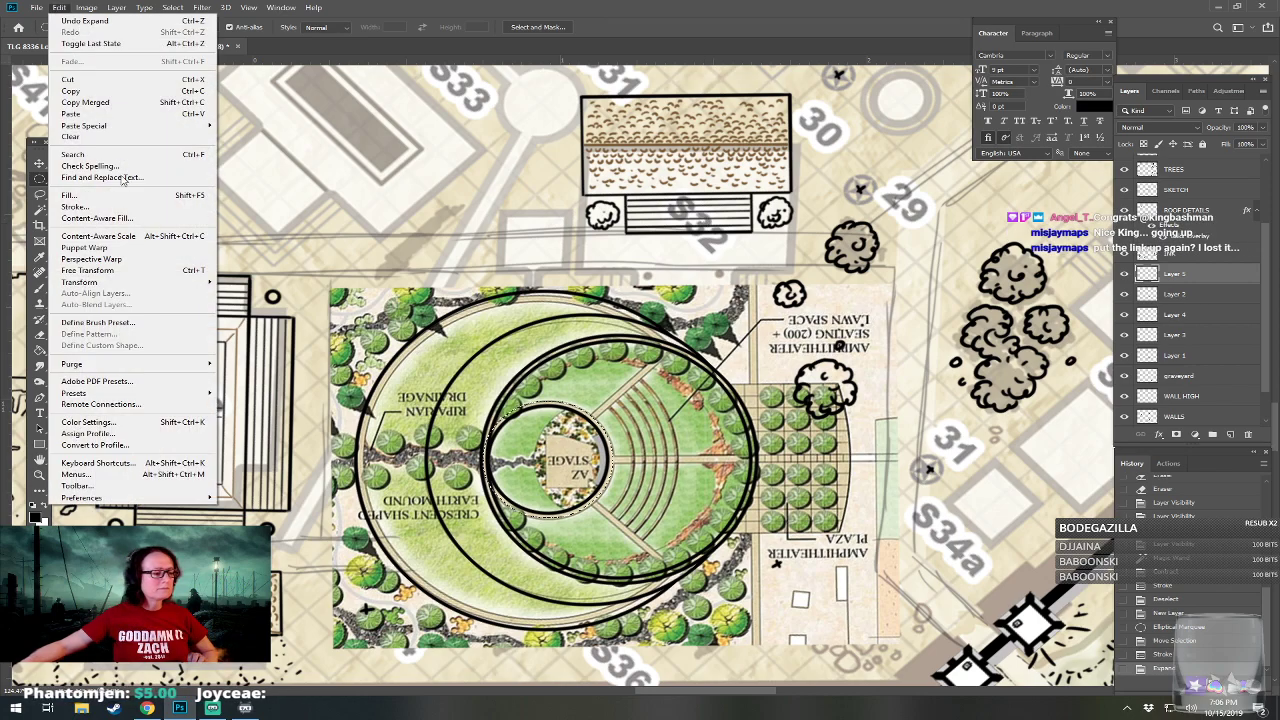
pyautogui.click(130, 207)
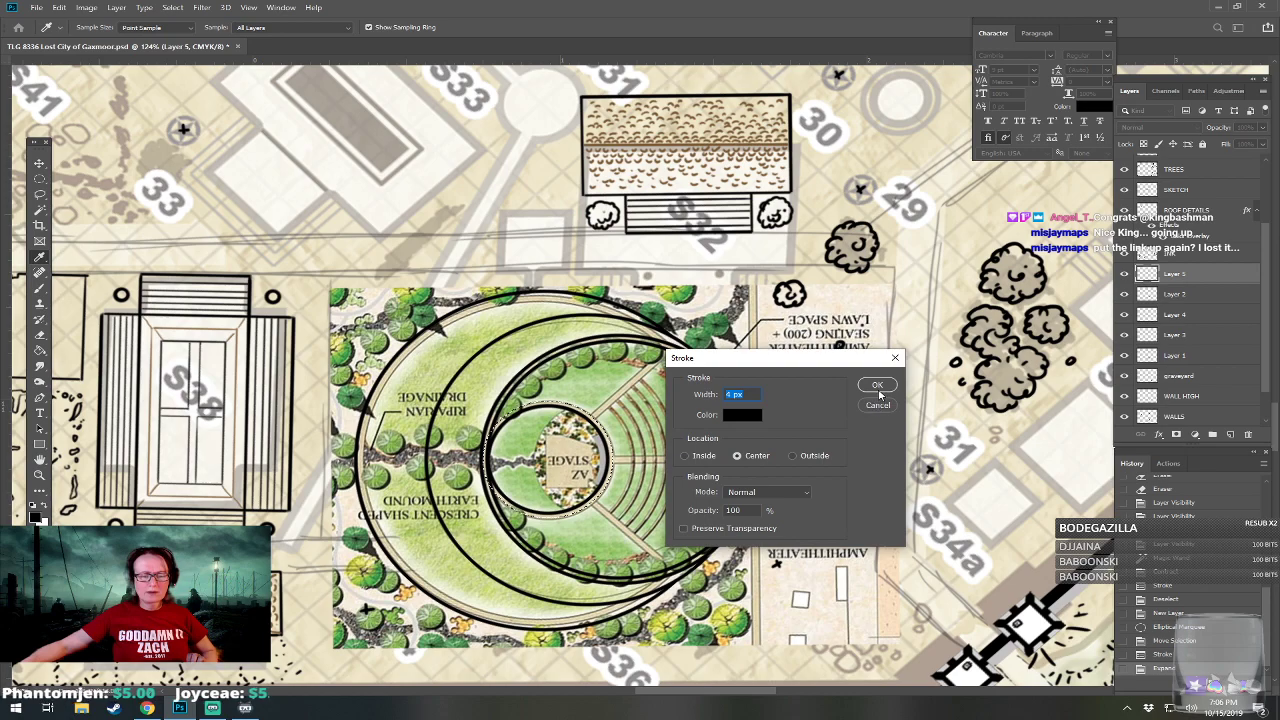
pyautogui.click(879, 391)
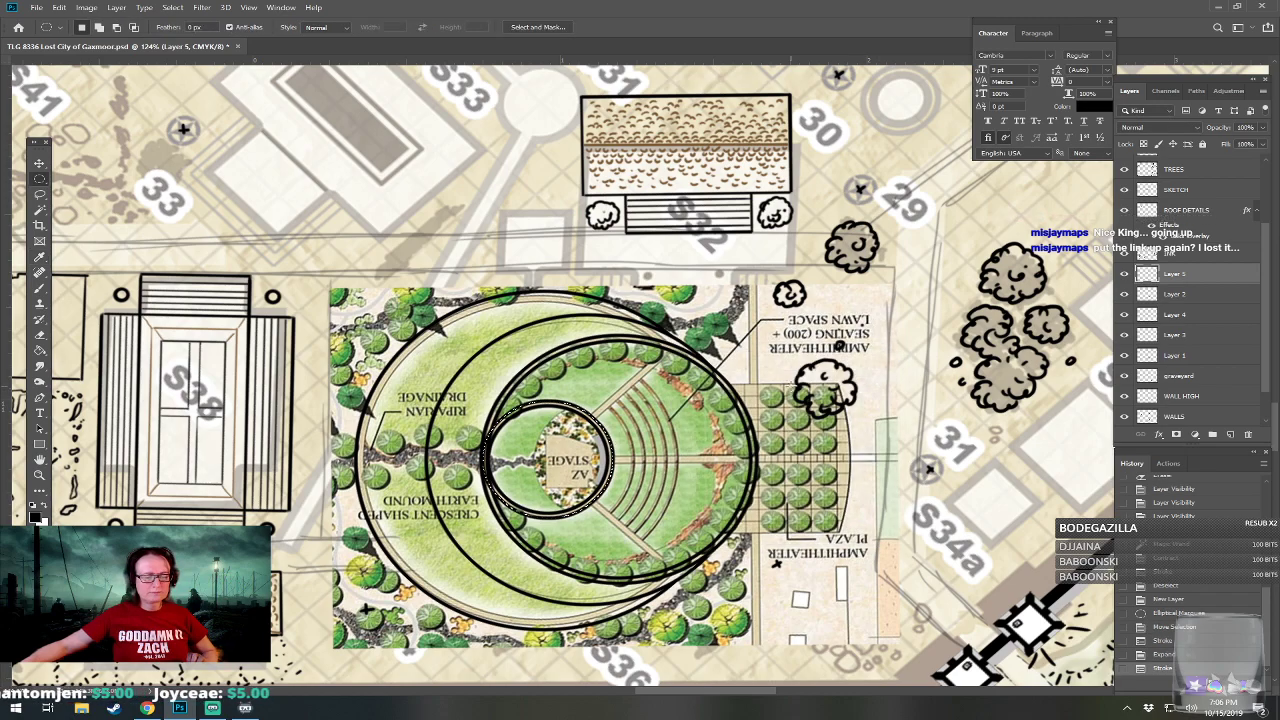
pyautogui.hotkey('ctrl', 'd')
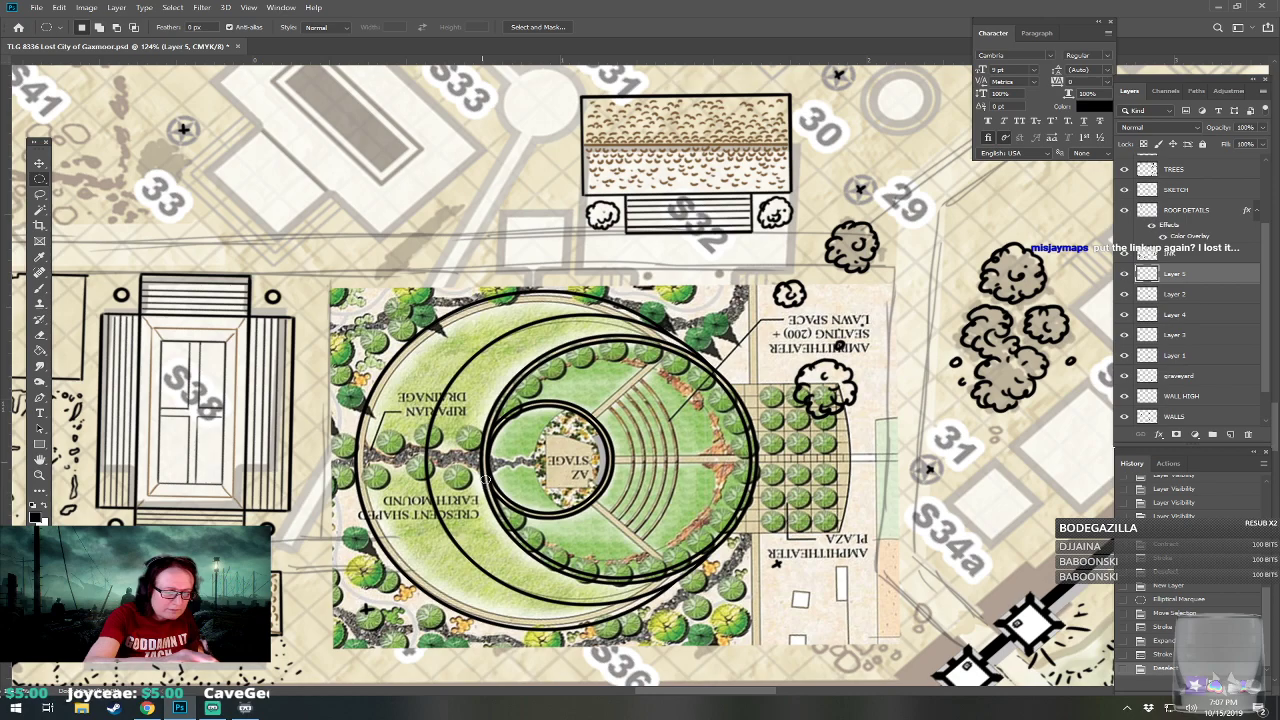
# Erase the stage's outer circle where it overlaps the west edge of the surrounding amphitheater circle.
pyautogui.click(488, 422)
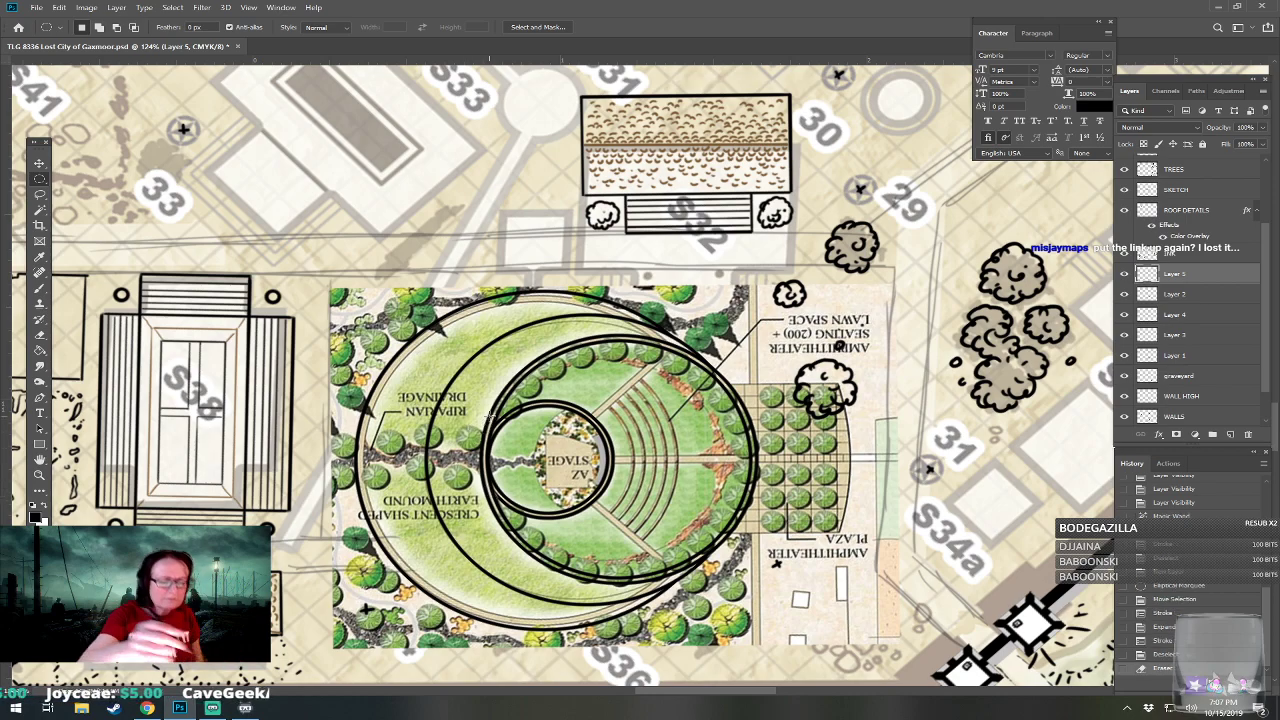
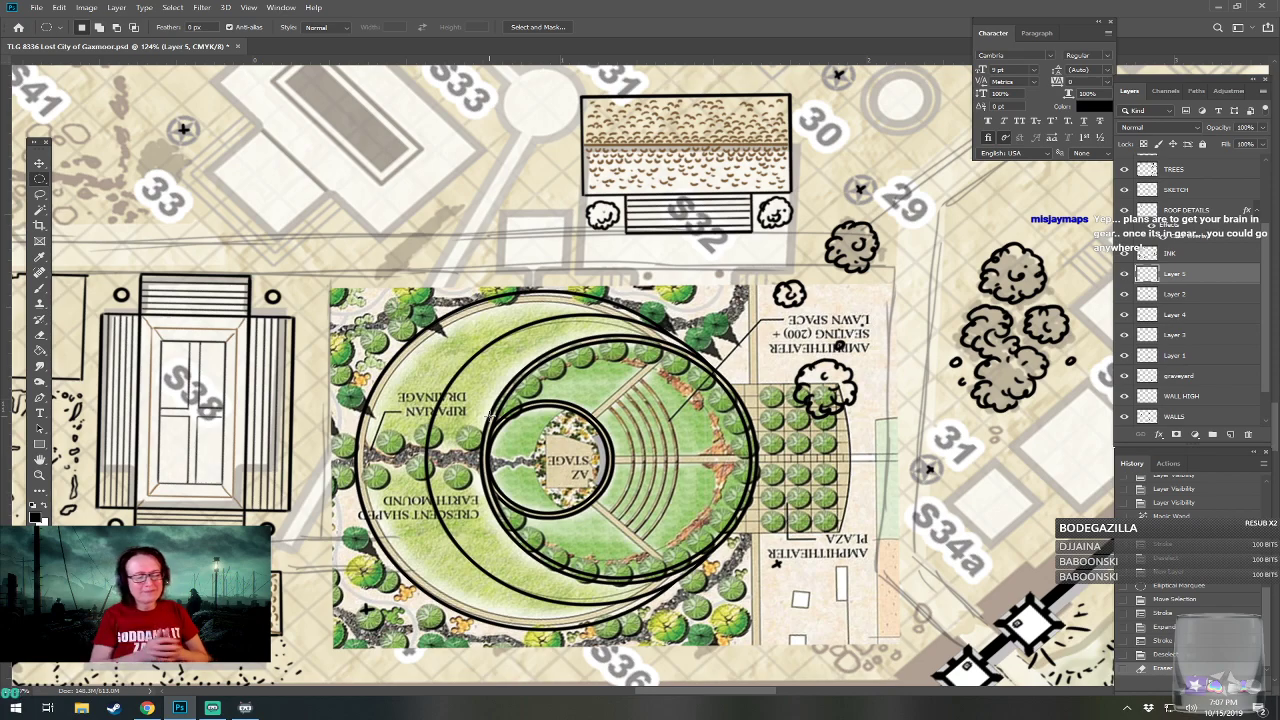
pyautogui.moveTo(490, 415); pyautogui.dragTo(501, 421)
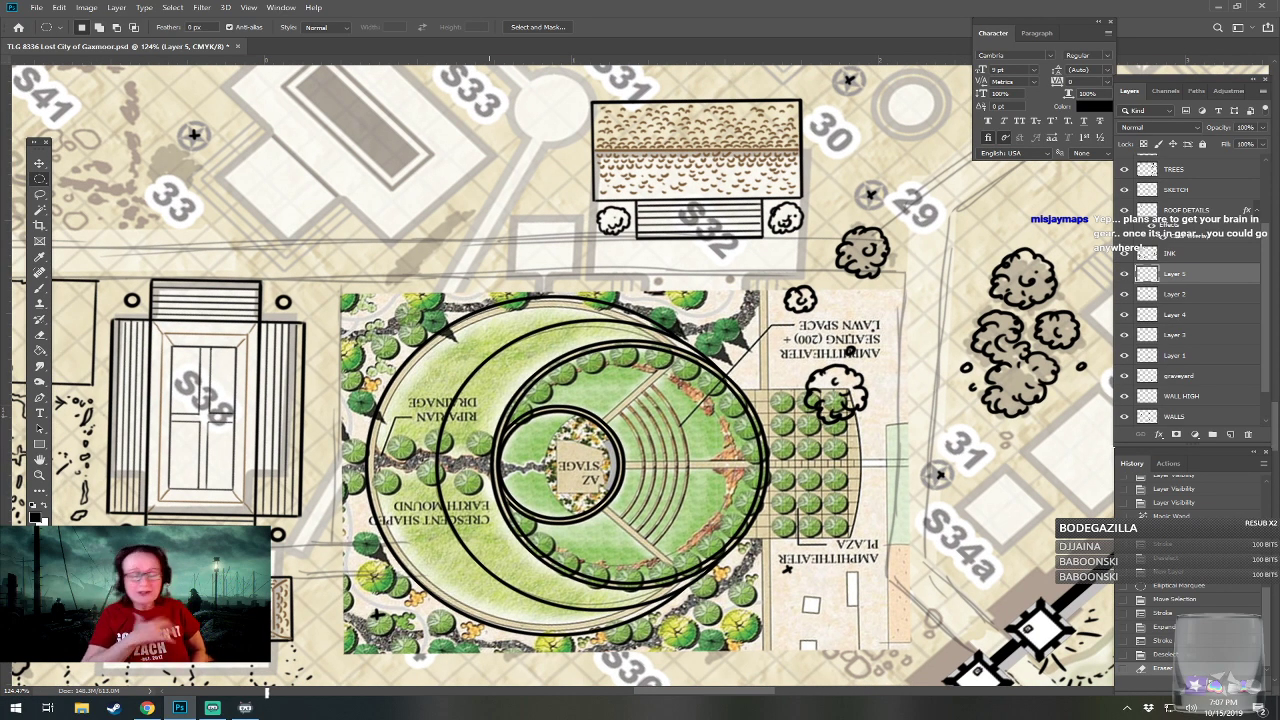
pyautogui.moveTo(490, 415); pyautogui.dragTo(468, 395)
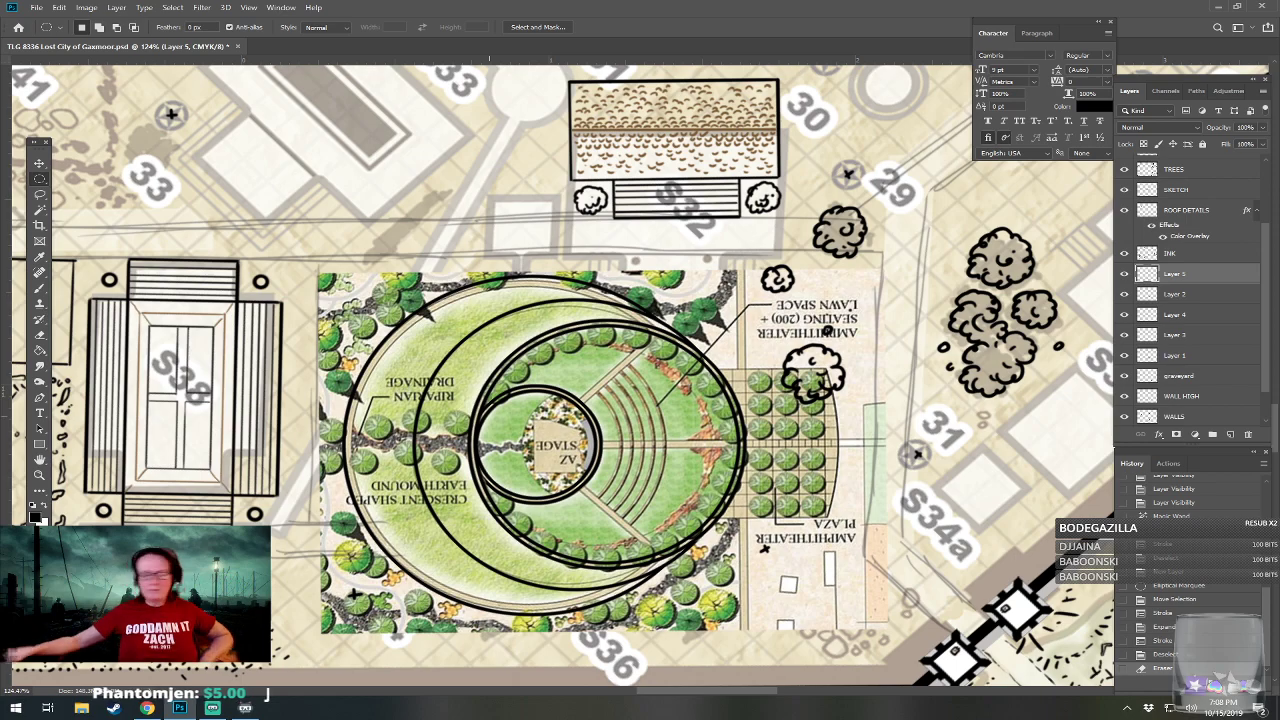
pyautogui.scroll(1, 412, 477)
pyautogui.scroll(1, 620, 300)
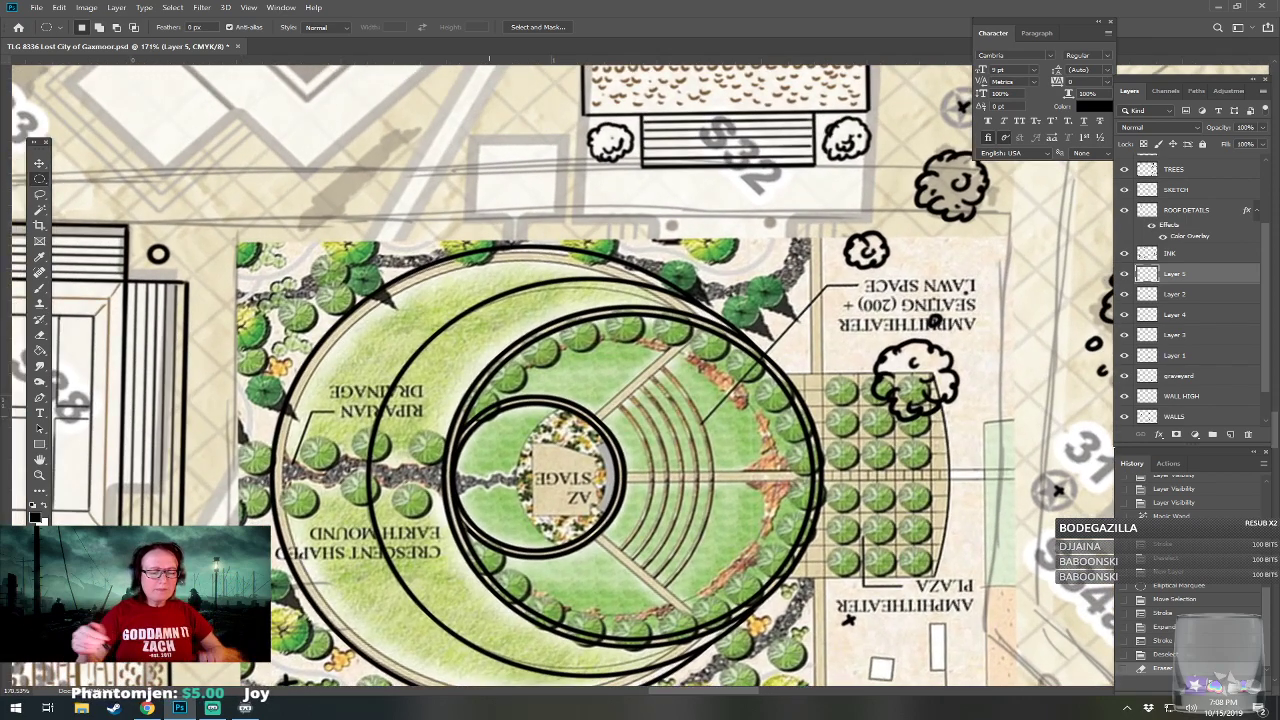
pyautogui.moveTo(486, 416); pyautogui.dragTo(466, 423)
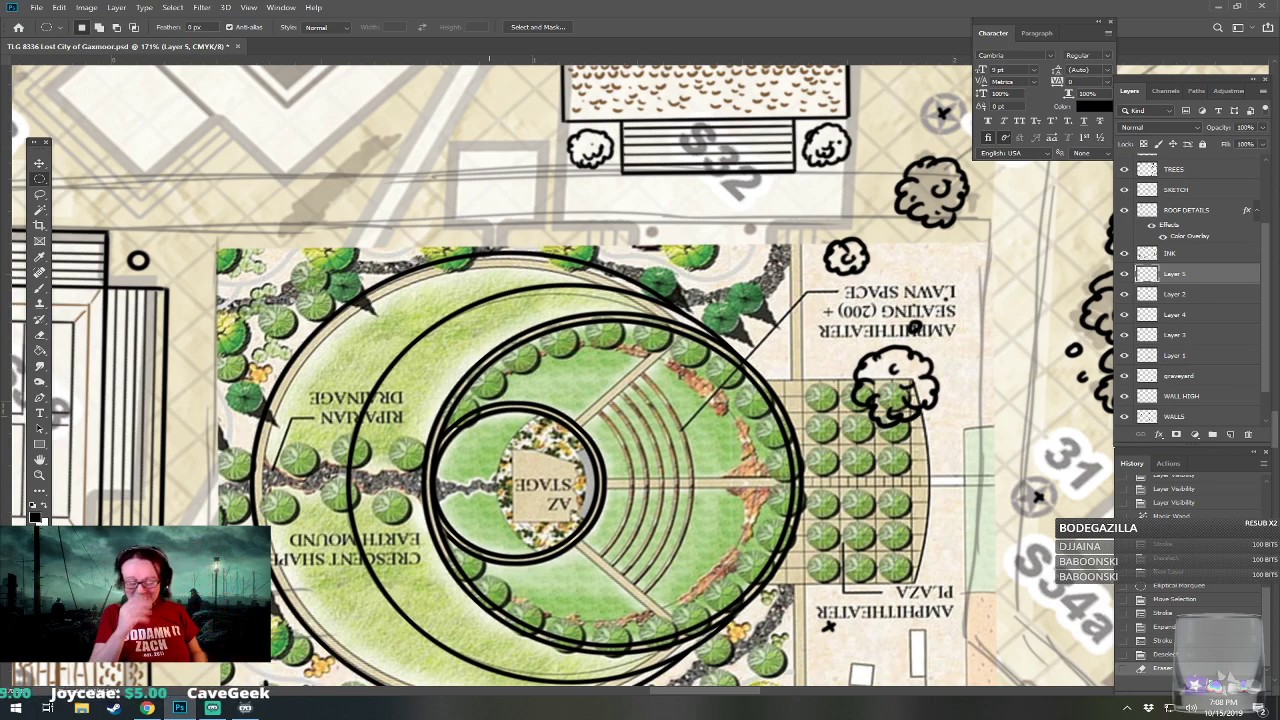
pyautogui.scroll(-3, 904, 473)
pyautogui.scroll(1, 904, 473)
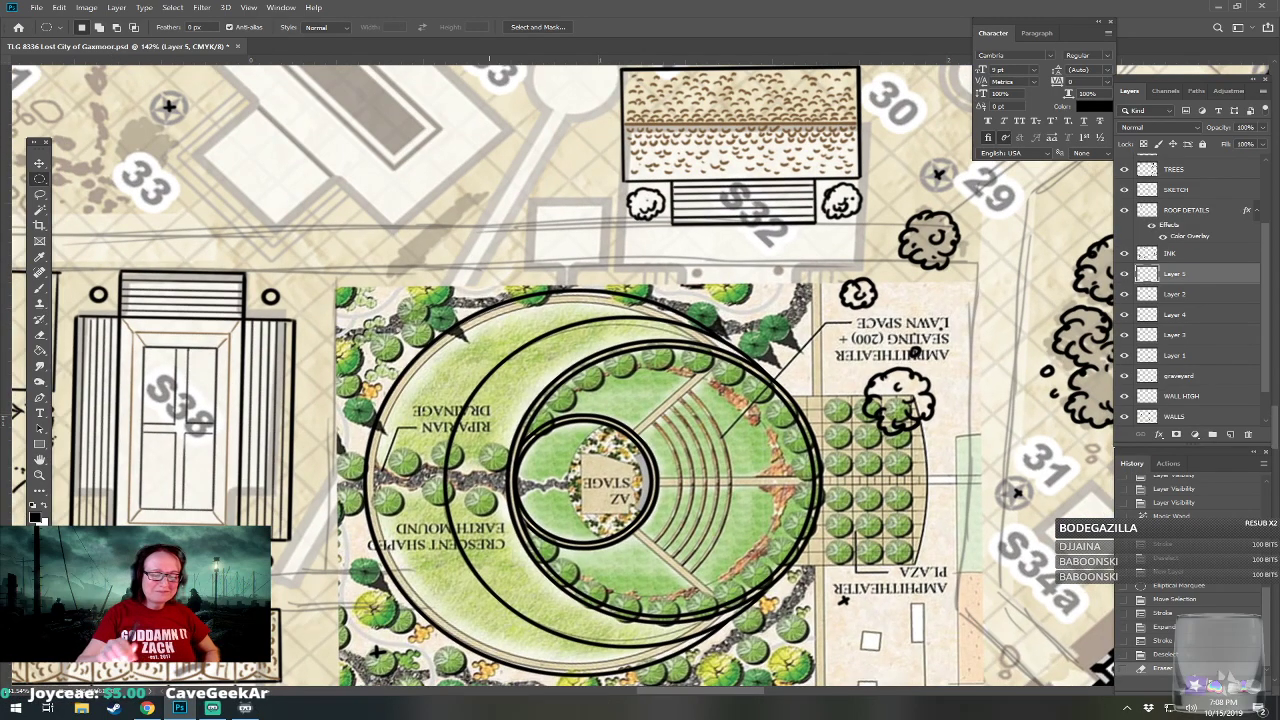
pyautogui.scroll(3, 909, 621)
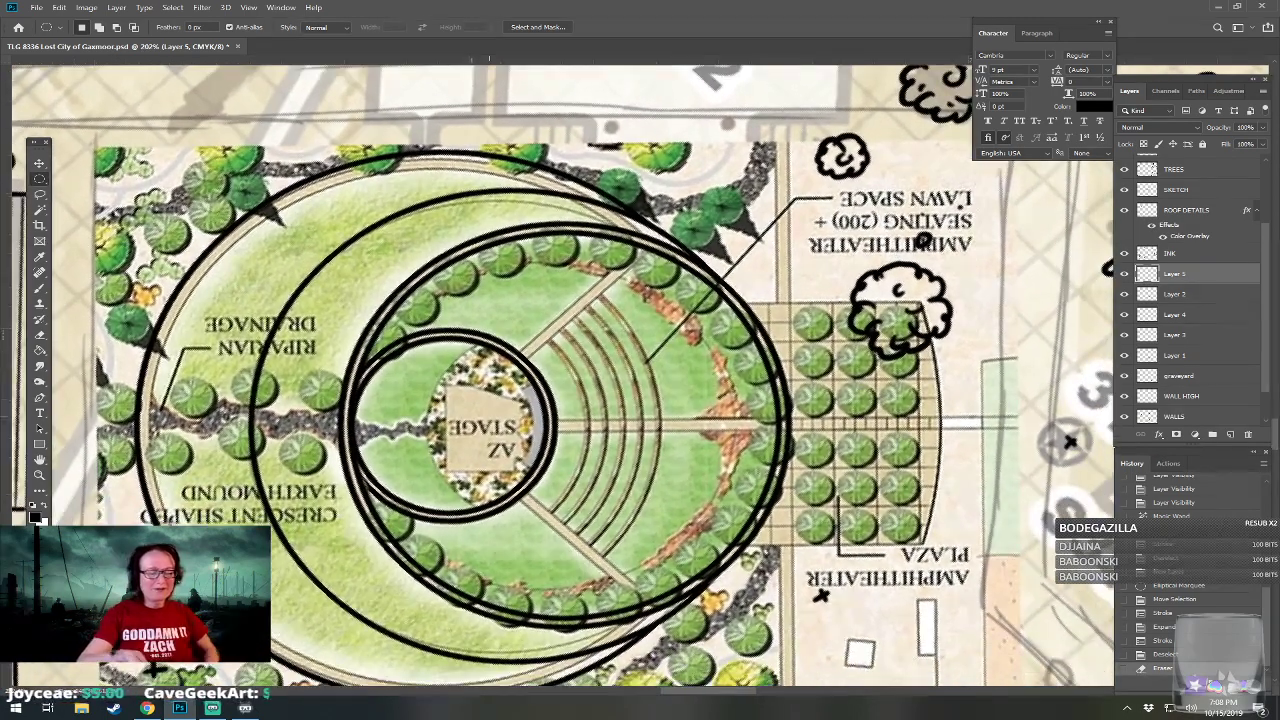
pyautogui.scroll(-1, 595, 690)
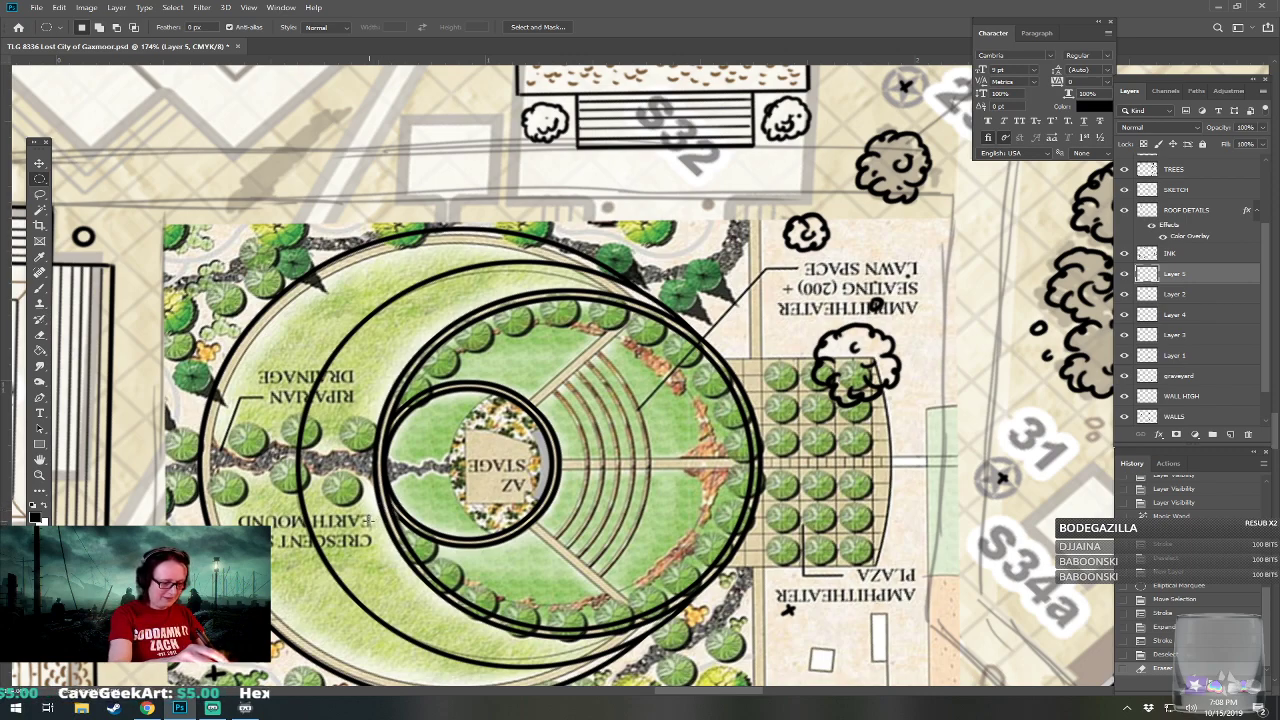
# Set the brush to Hard Round at 3 px and add a new layer above the stage circle's layer.
pyautogui.press('b')
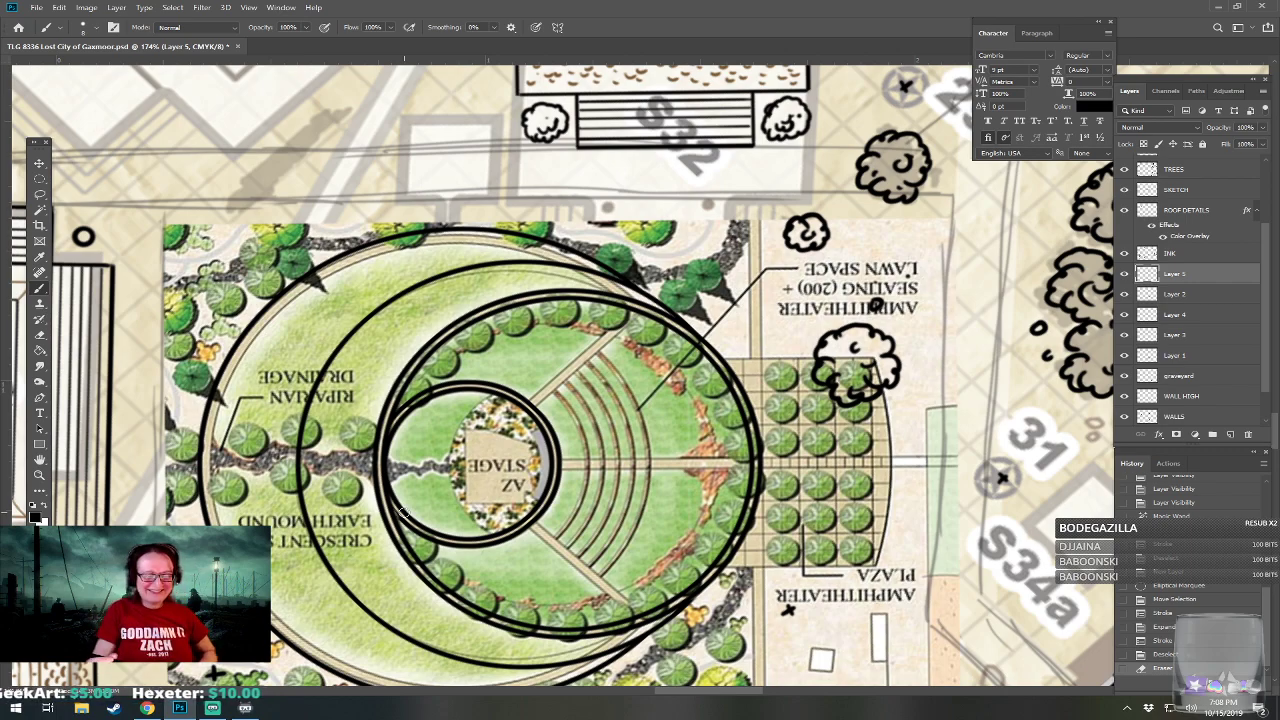
pyautogui.moveTo(401, 509); pyautogui.dragTo(447, 497)
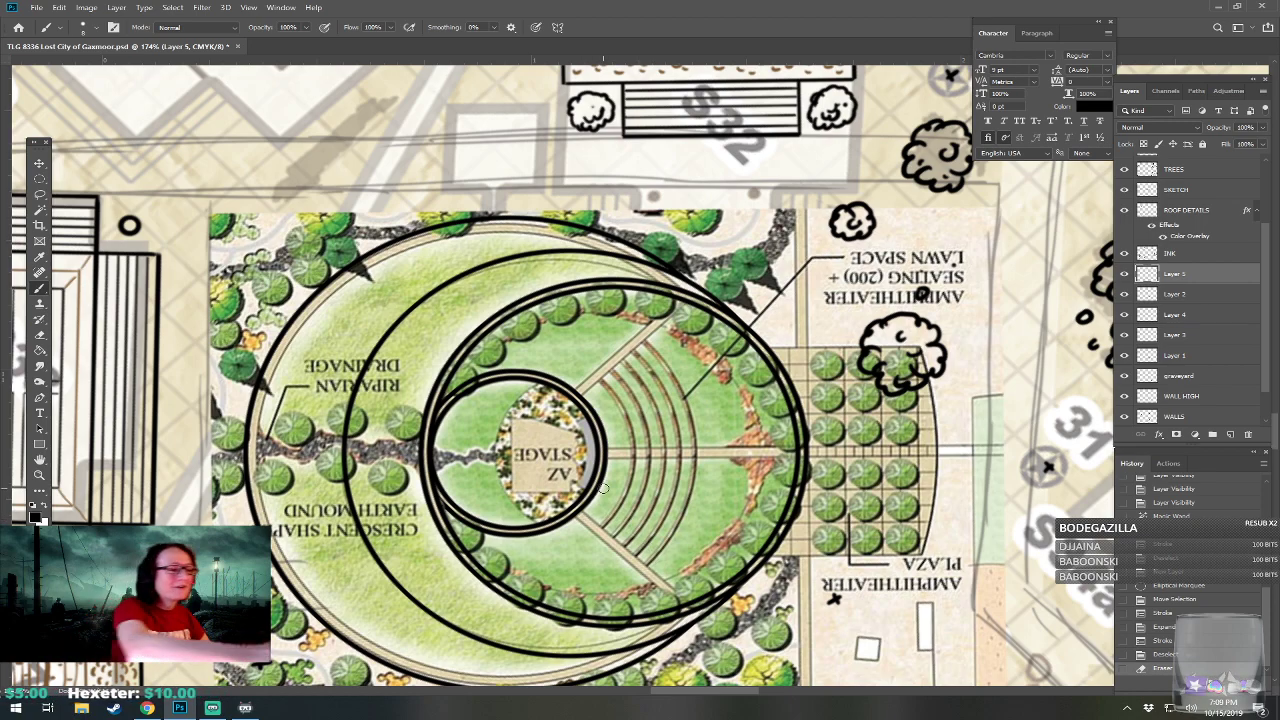
pyautogui.click(96, 29)
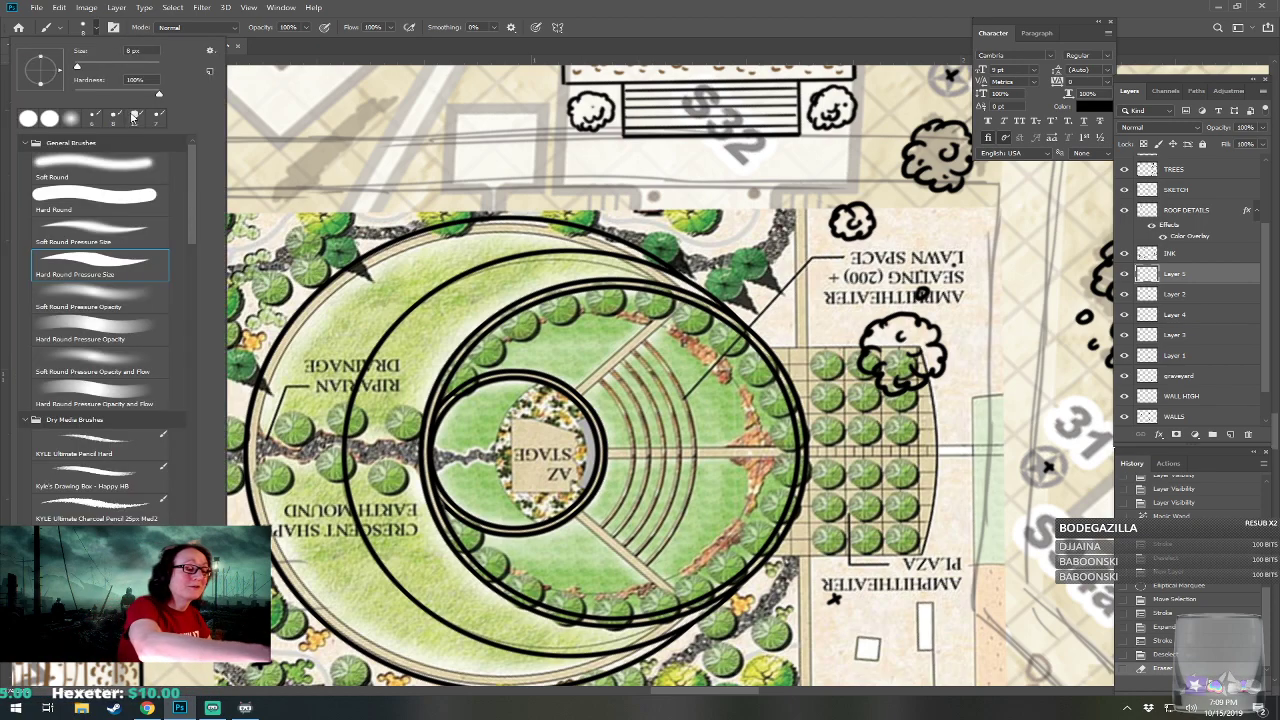
pyautogui.click(112, 196)
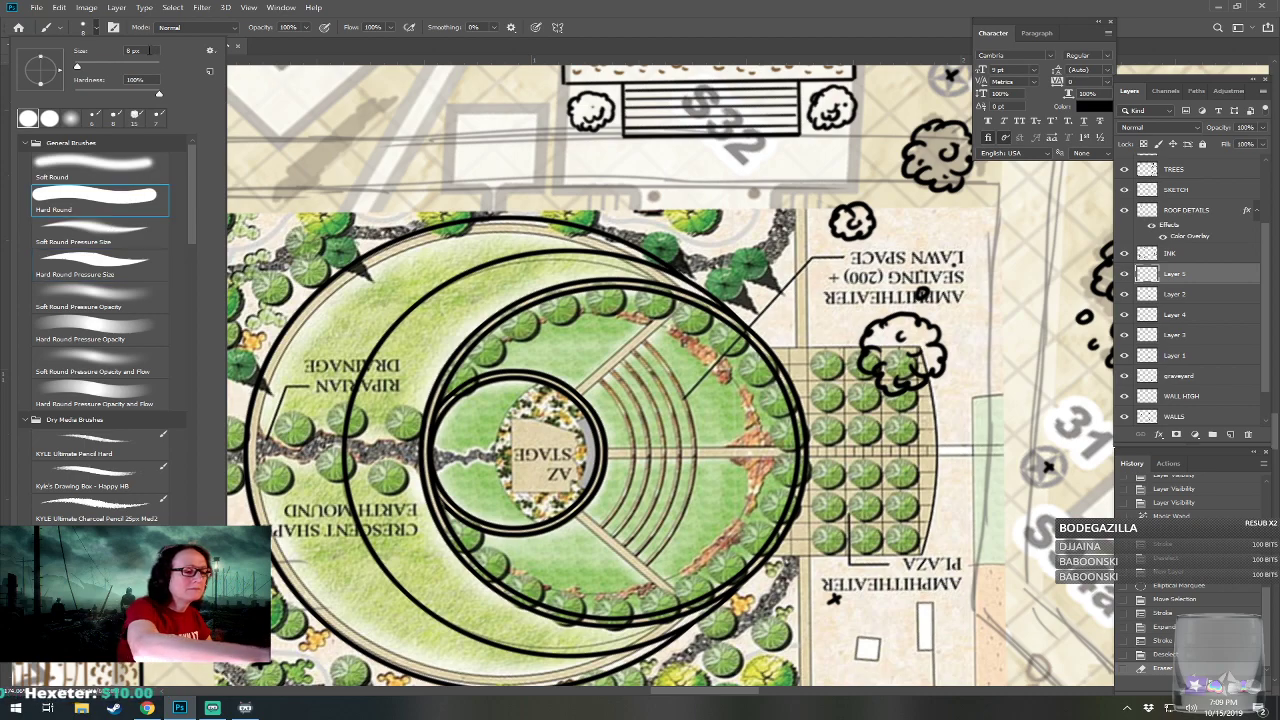
pyautogui.write('3')
pyautogui.press('Return')
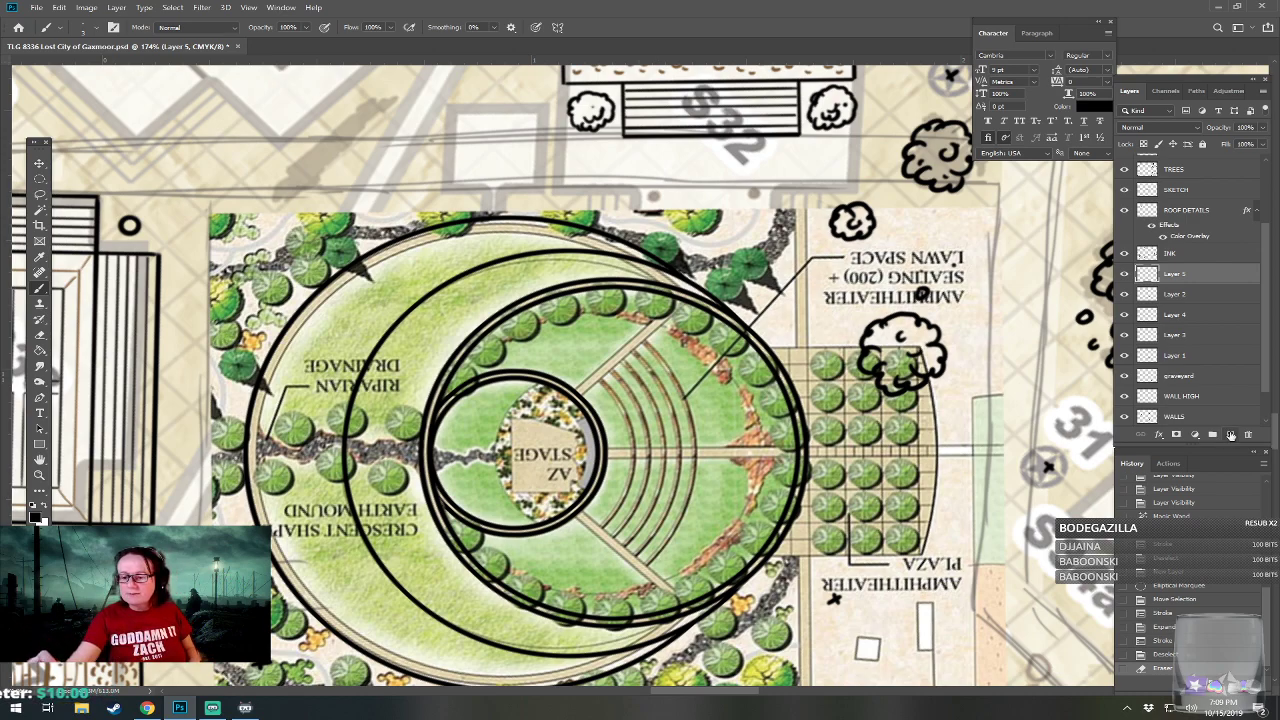
pyautogui.click(1229, 434)
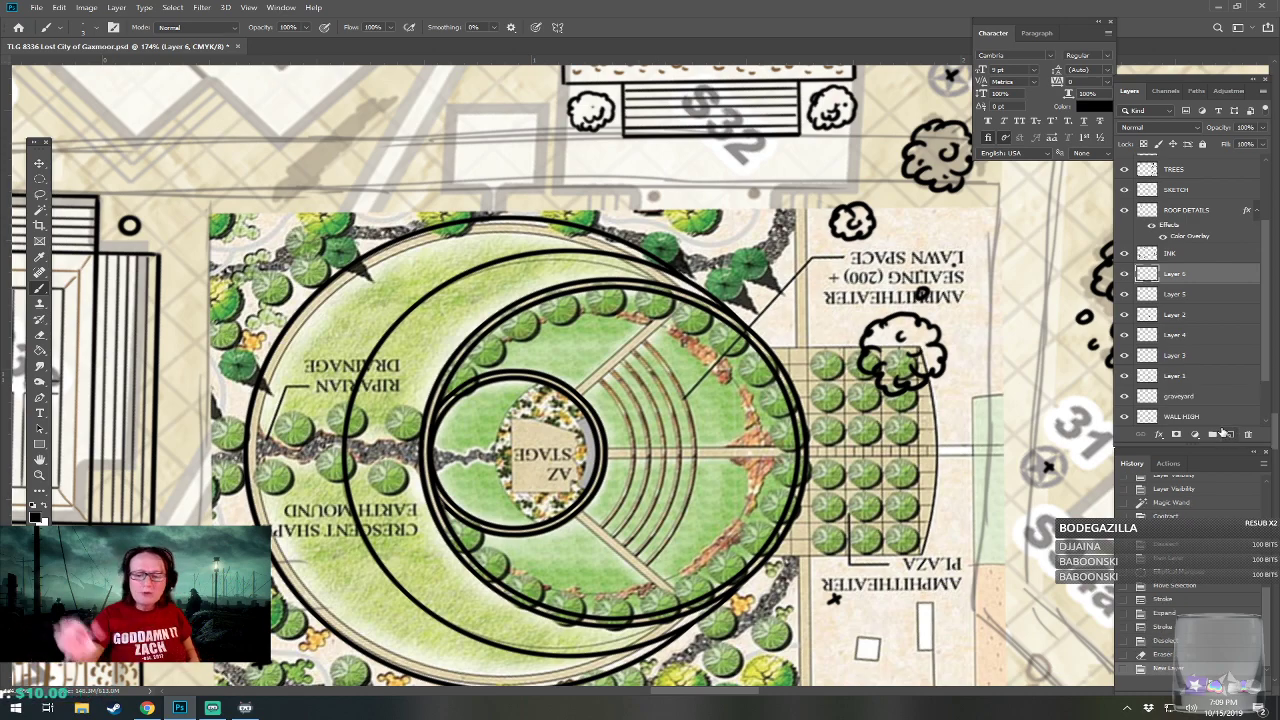
# Ink the seating area's southeast diagonal aisle as two parallel straight lines from the stage ring to the outer circle.
pyautogui.click(586, 514)
pyautogui.keyDown('shift'); pyautogui.click(685, 598); pyautogui.keyUp('shift')
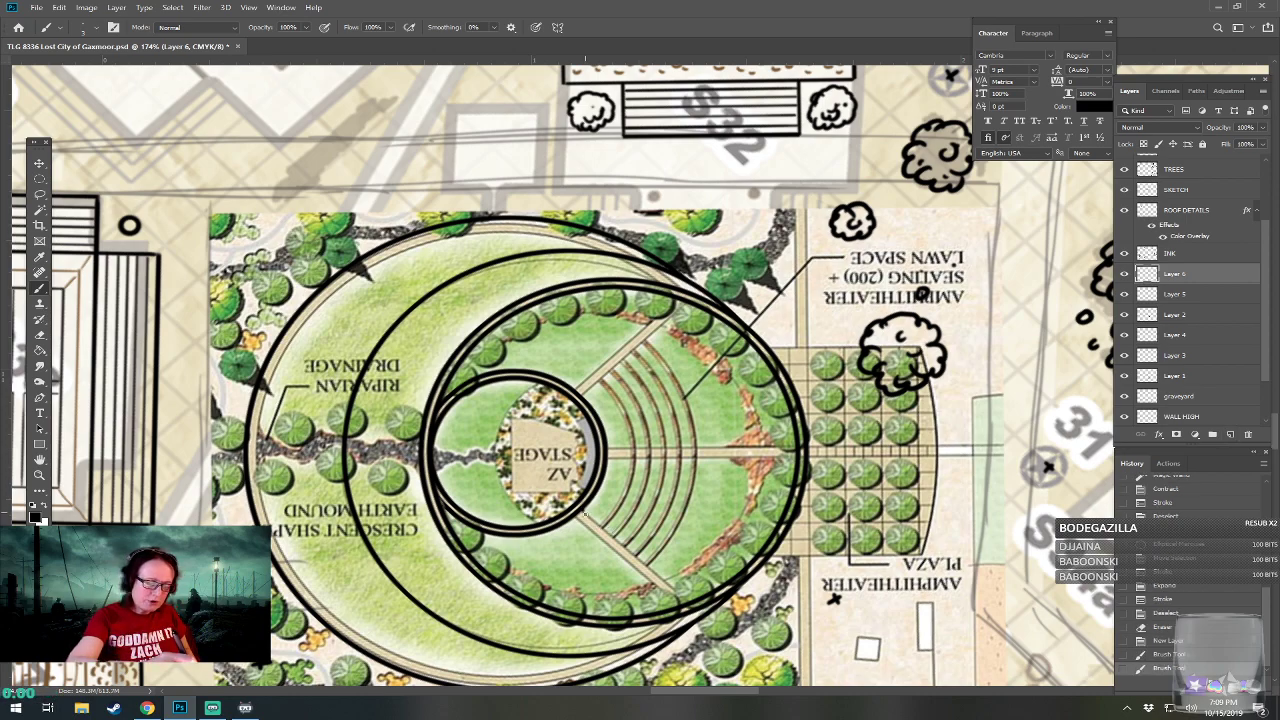
pyautogui.keyDown('shift'); pyautogui.click(688, 602); pyautogui.keyUp('shift')
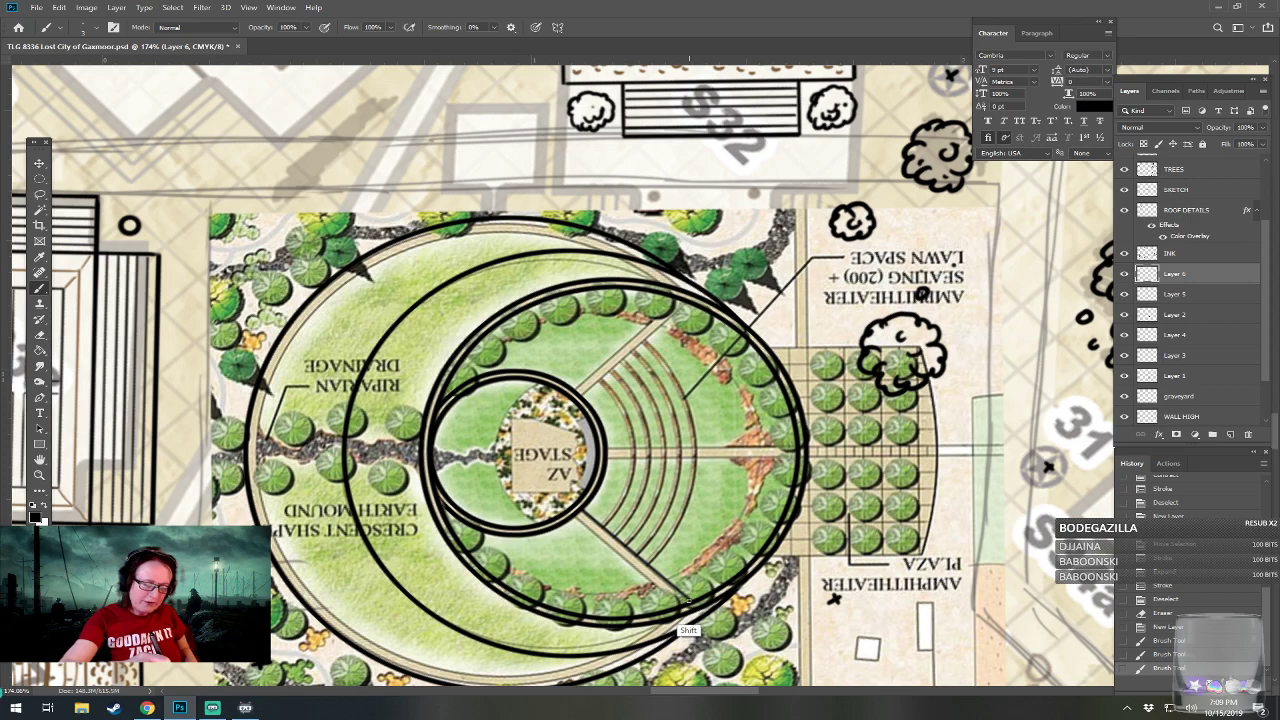
pyautogui.click(577, 513)
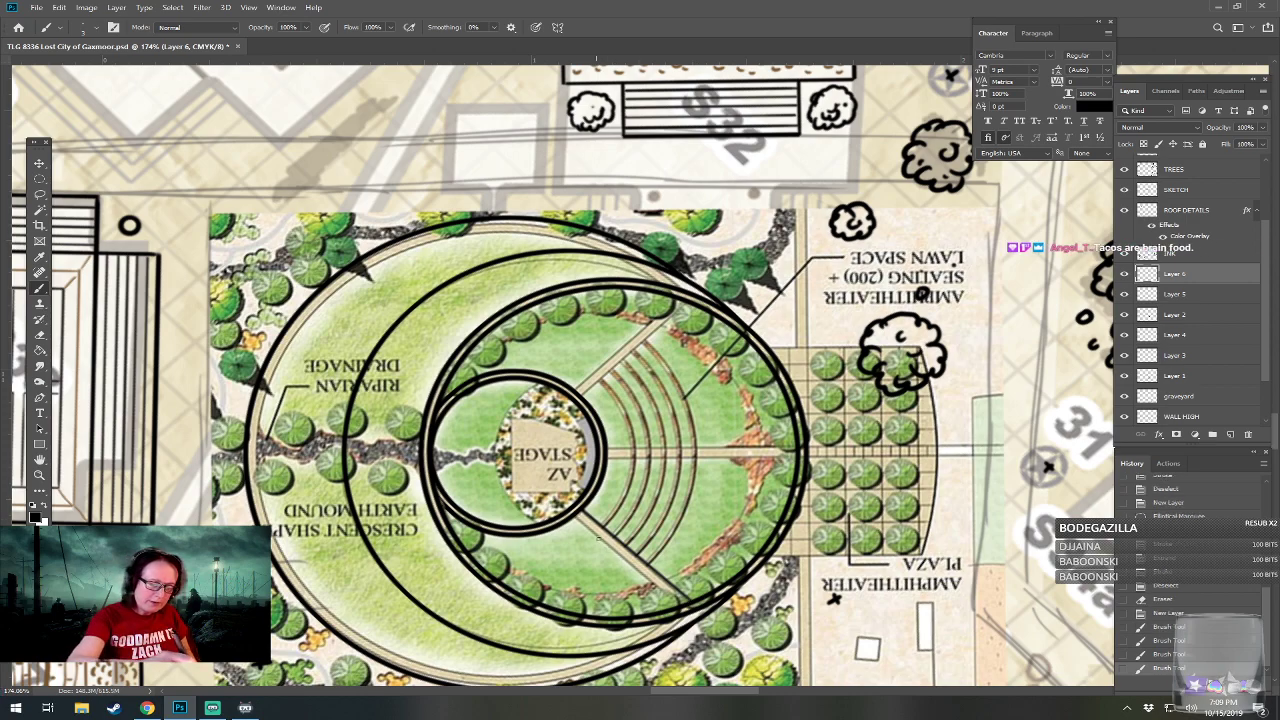
pyautogui.keyDown('shift'); pyautogui.click(684, 605); pyautogui.keyUp('shift')
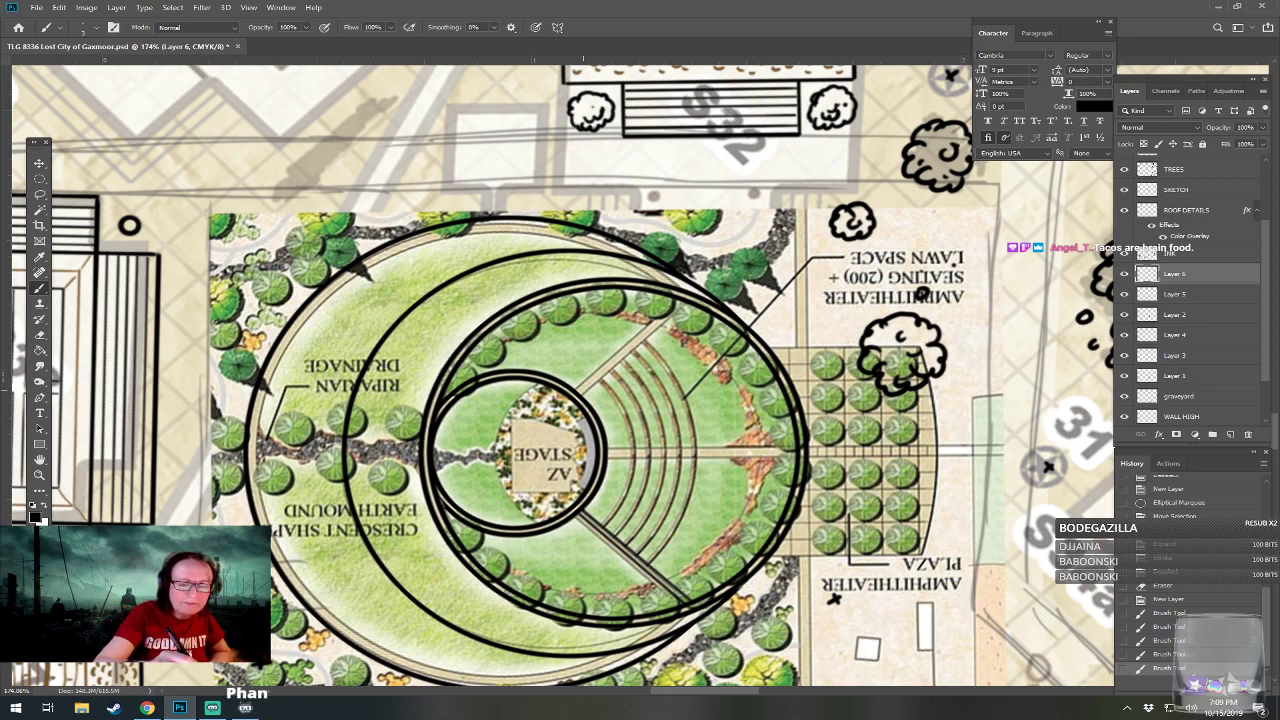
# Ink the seating area's northeast diagonal aisle as two parallel straight lines between the outer circle and the stage ring, redoing the misplaced stroke.
pyautogui.click(685, 300)
pyautogui.keyDown('shift'); pyautogui.click(578, 393); pyautogui.keyUp('shift')
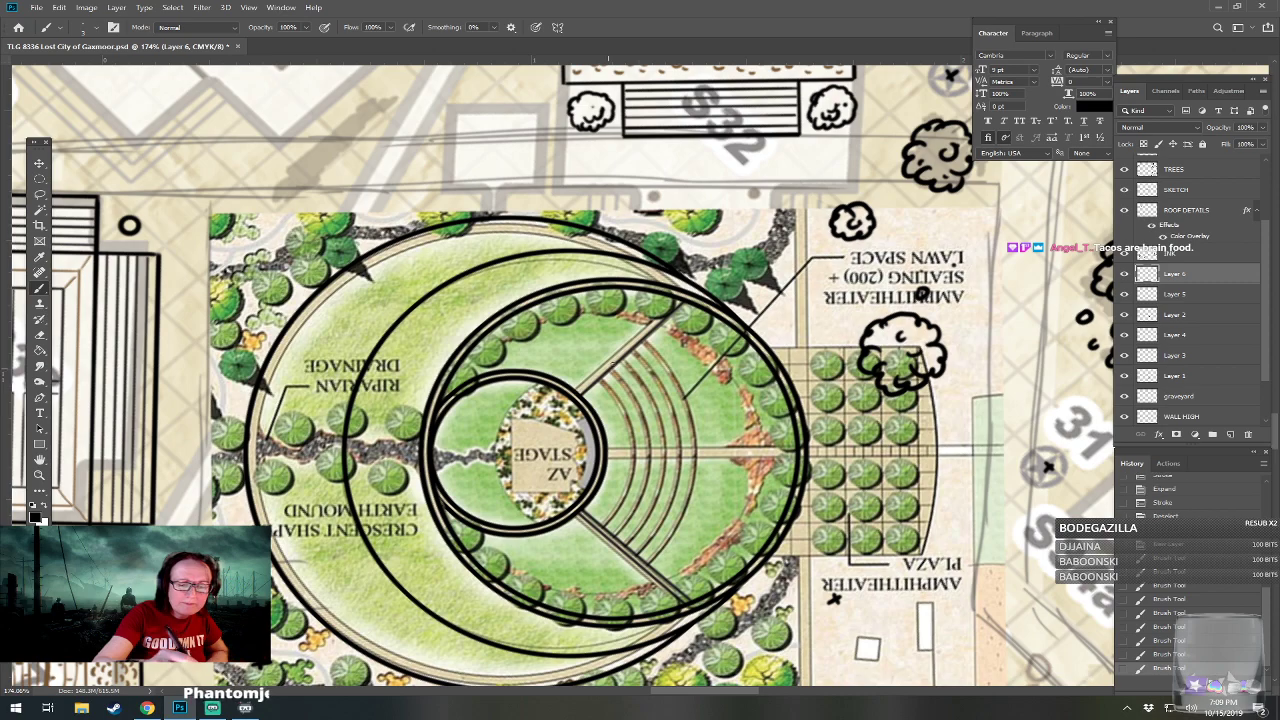
pyautogui.keyDown('shift'); pyautogui.click(685, 298); pyautogui.keyUp('shift')
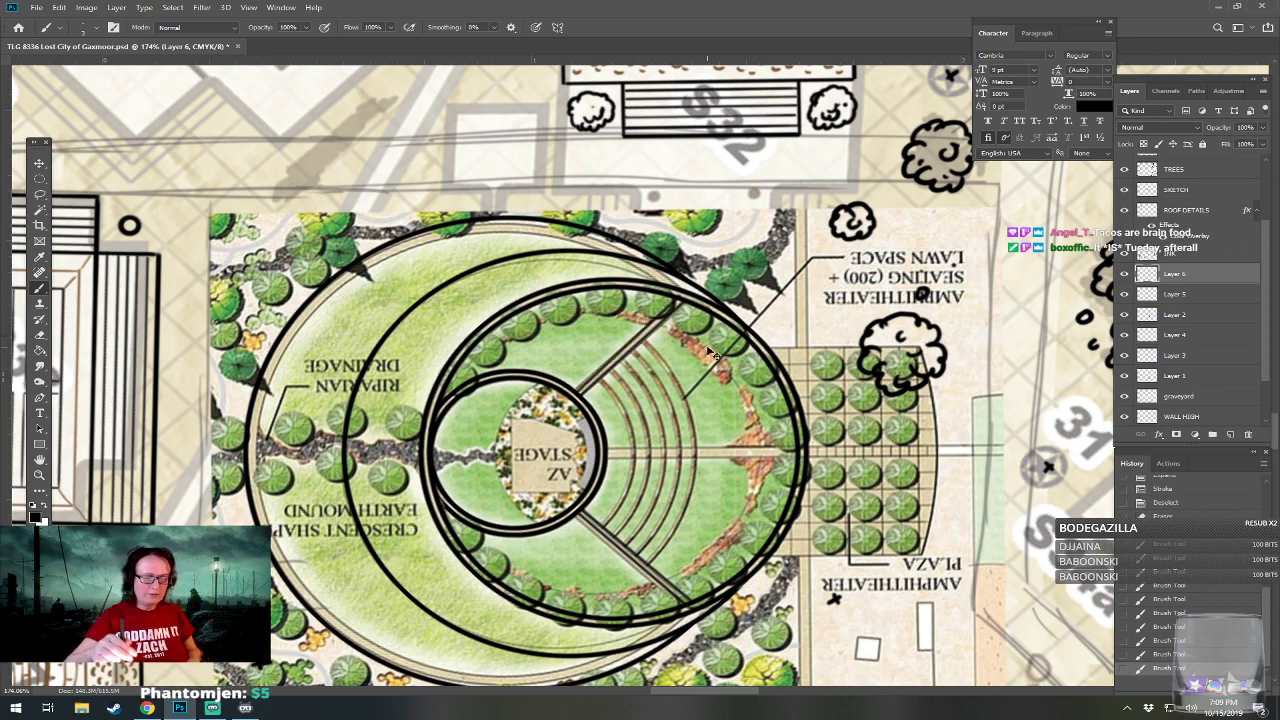
pyautogui.hotkey('ctrl', 'z')
pyautogui.keyDown('shift'); pyautogui.click(678, 300); pyautogui.keyUp('shift')
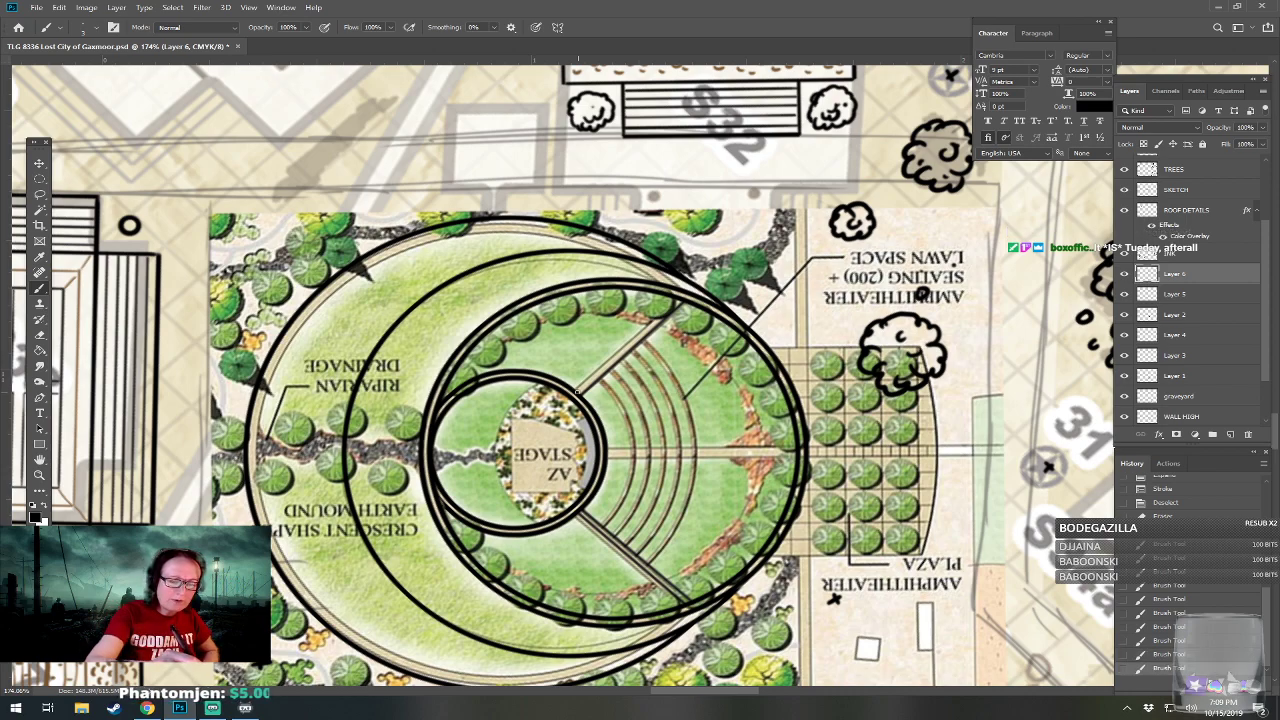
pyautogui.keyDown('shift'); pyautogui.click(679, 299); pyautogui.keyUp('shift')
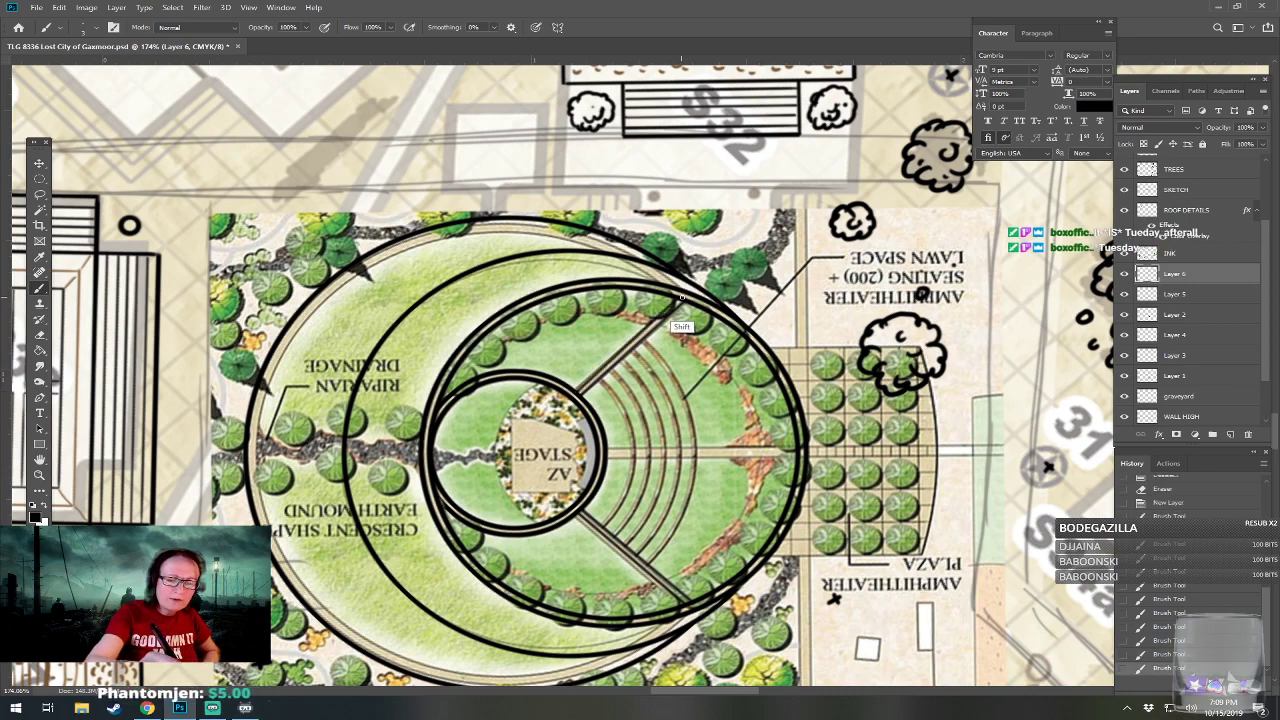
pyautogui.moveTo(699, 319)
pyautogui.mouseDown()
pyautogui.moveTo(539, 295)
pyautogui.moveTo(684, 315)
pyautogui.mouseUp()
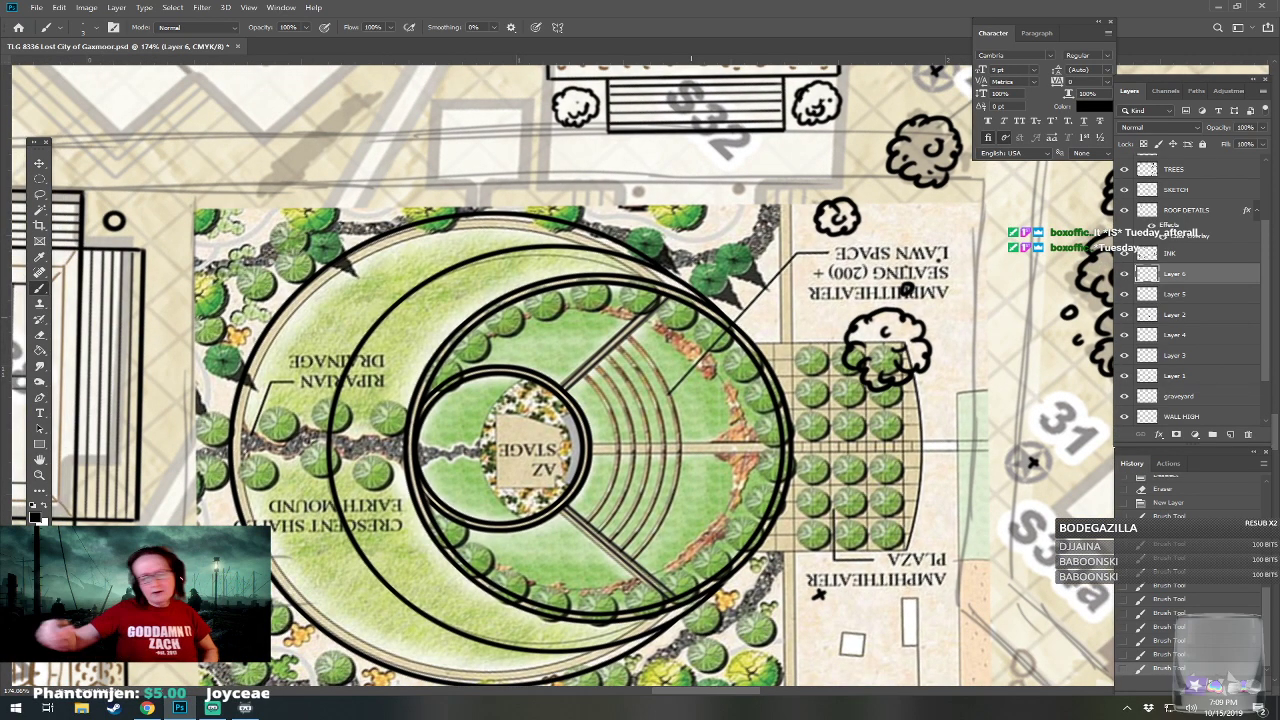
pyautogui.scroll(-5, 687, 582)
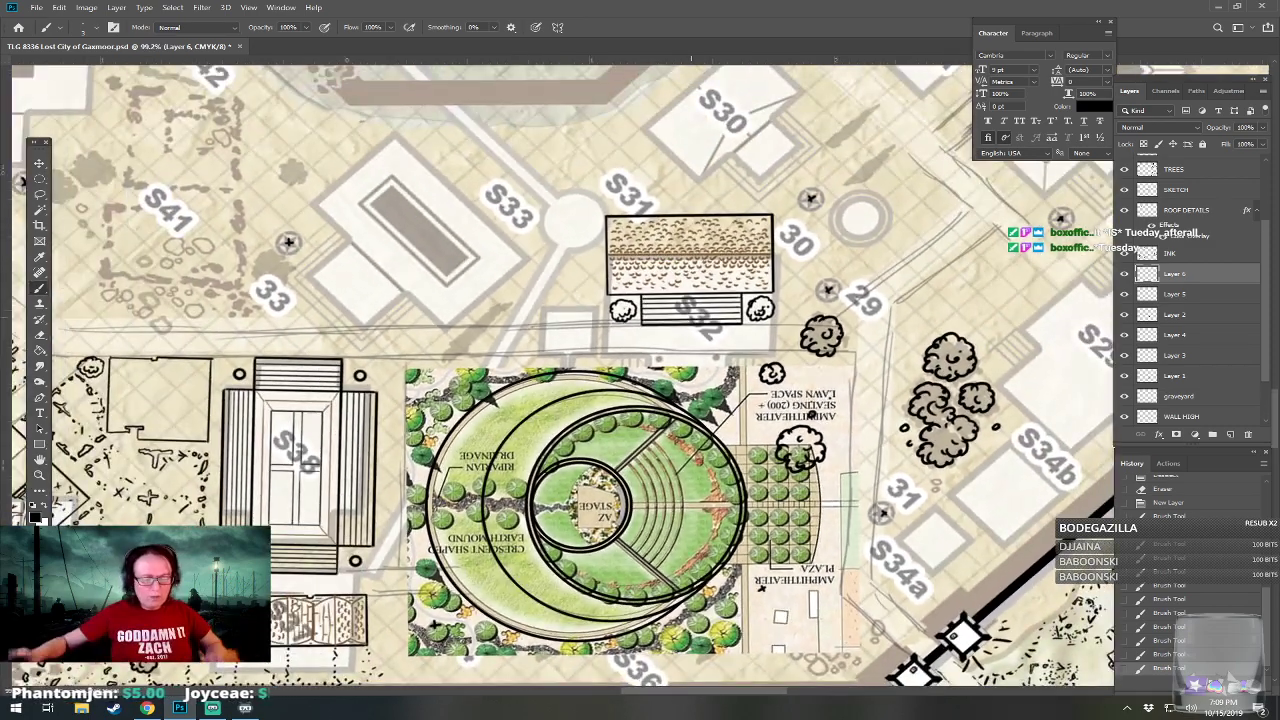
pyautogui.scroll(3, 595, 505)
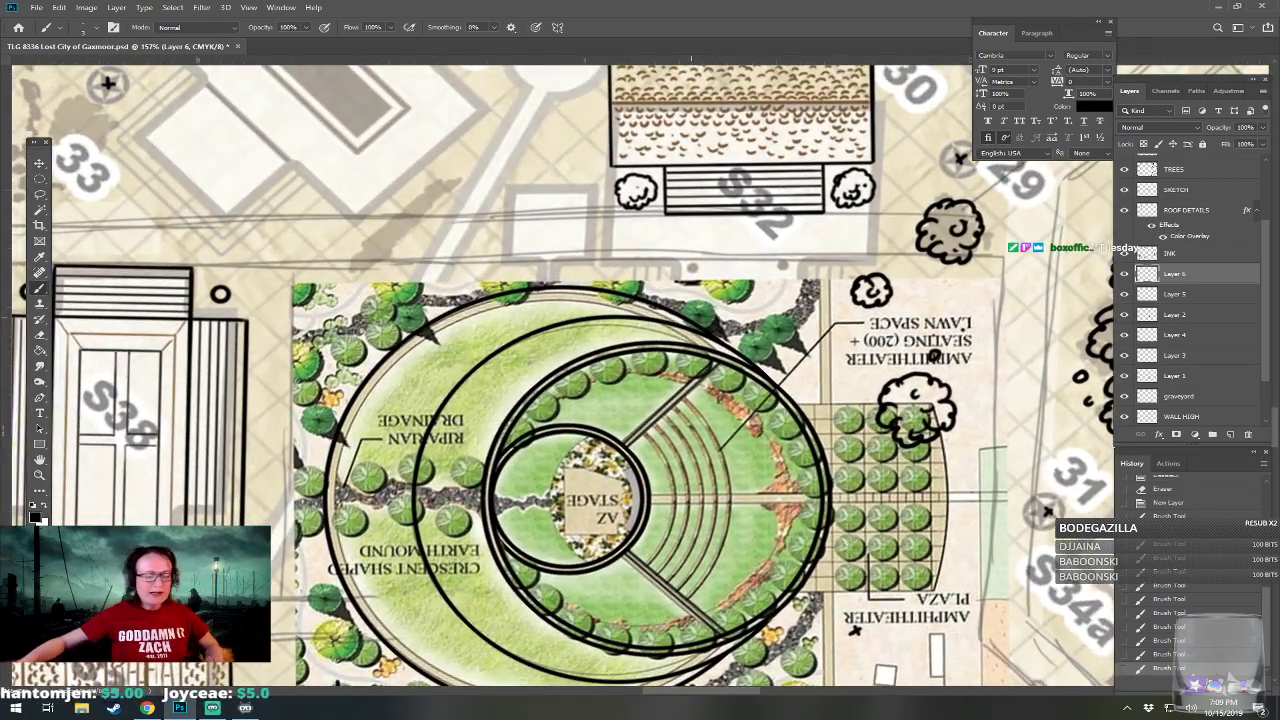
pyautogui.moveTo(39, 178); pyautogui.dragTo(120, 200)
pyautogui.moveTo(492, 489); pyautogui.dragTo(732, 527)
pyautogui.moveTo(656, 510); pyautogui.dragTo(658, 513)
pyautogui.hotkey('ctrl', 'd')
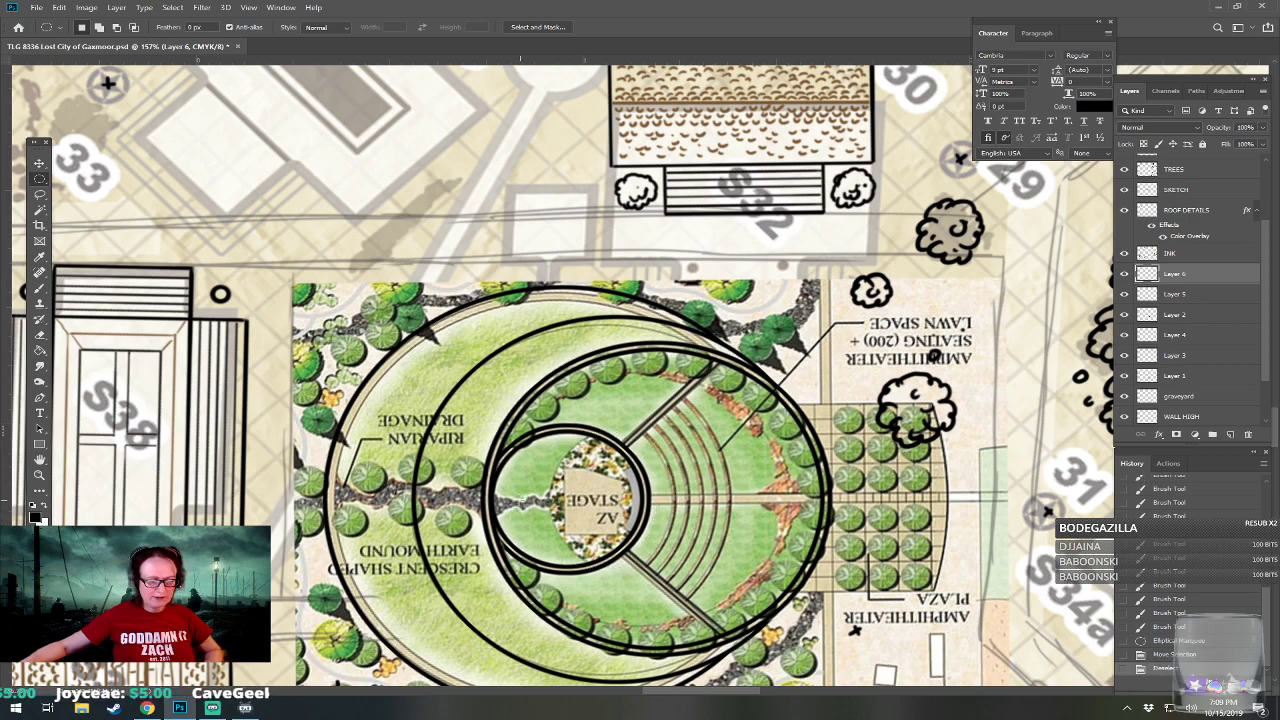
# Place a circular selection just east of the stage circle for the first seating row and stroke it in centered 4 px black on a new layer.
pyautogui.moveTo(563, 505); pyautogui.dragTo(658, 502)
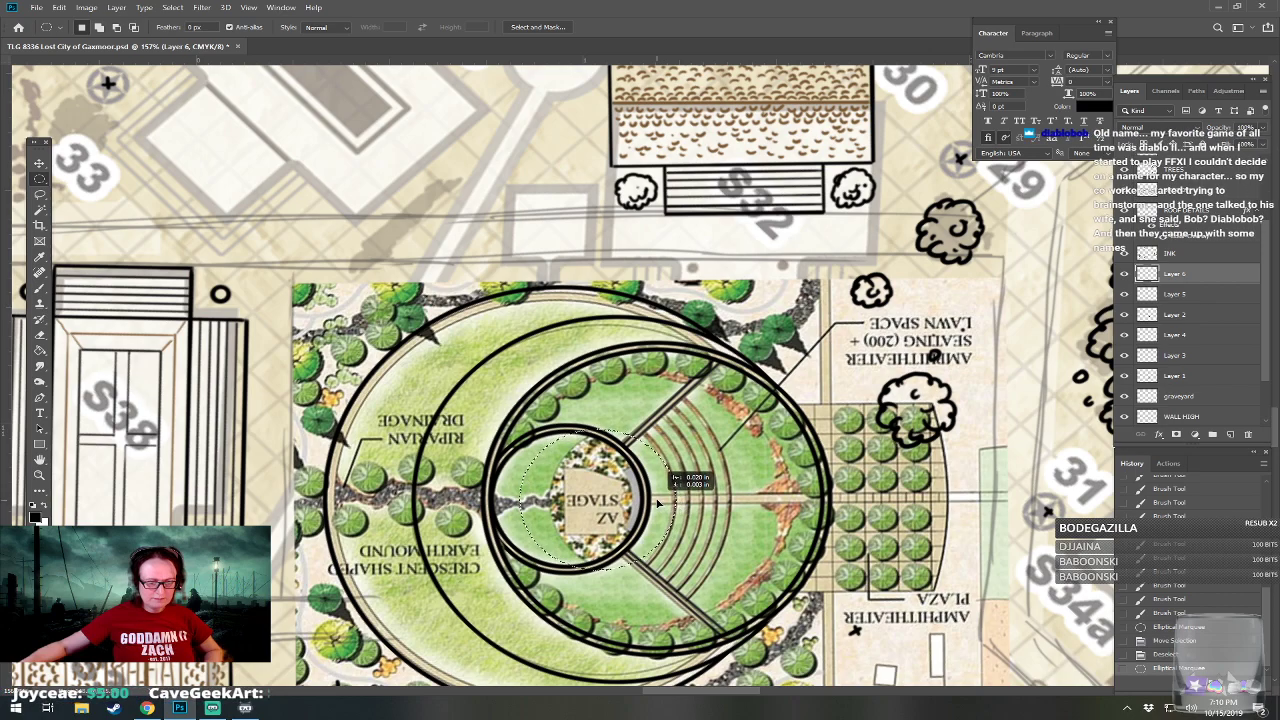
pyautogui.moveTo(658, 503); pyautogui.dragTo(662, 503)
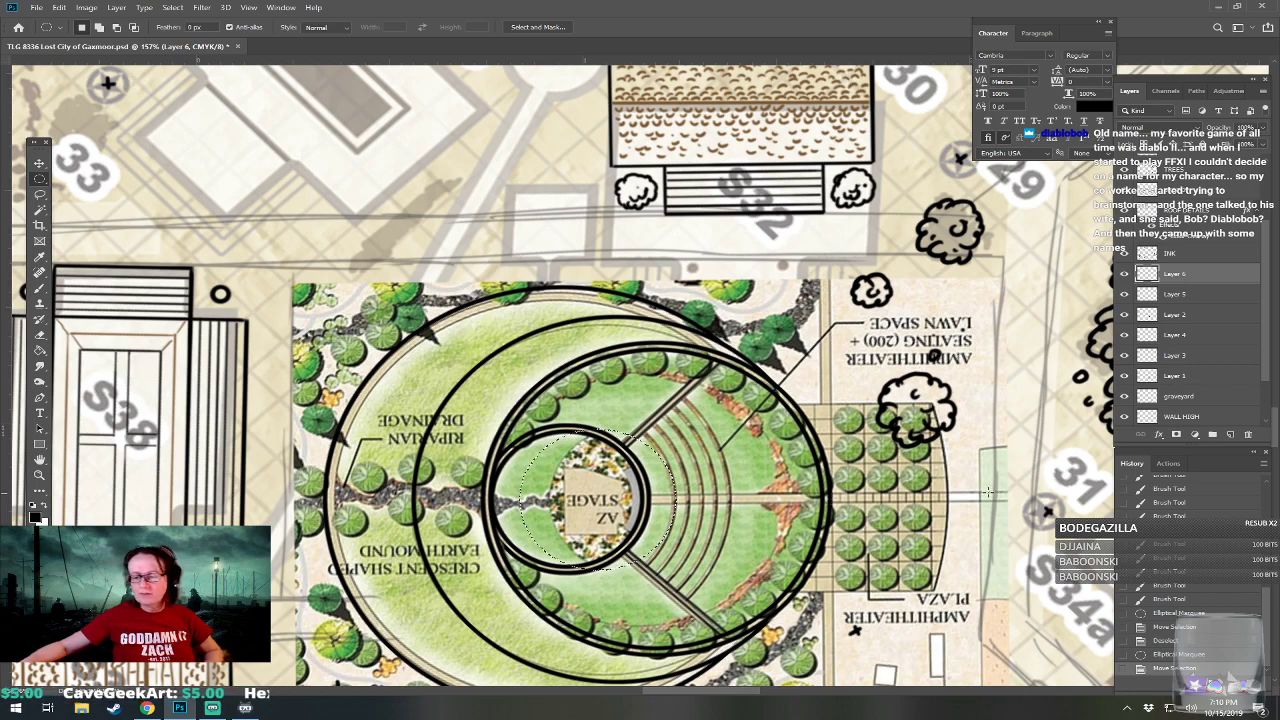
pyautogui.click(1230, 435)
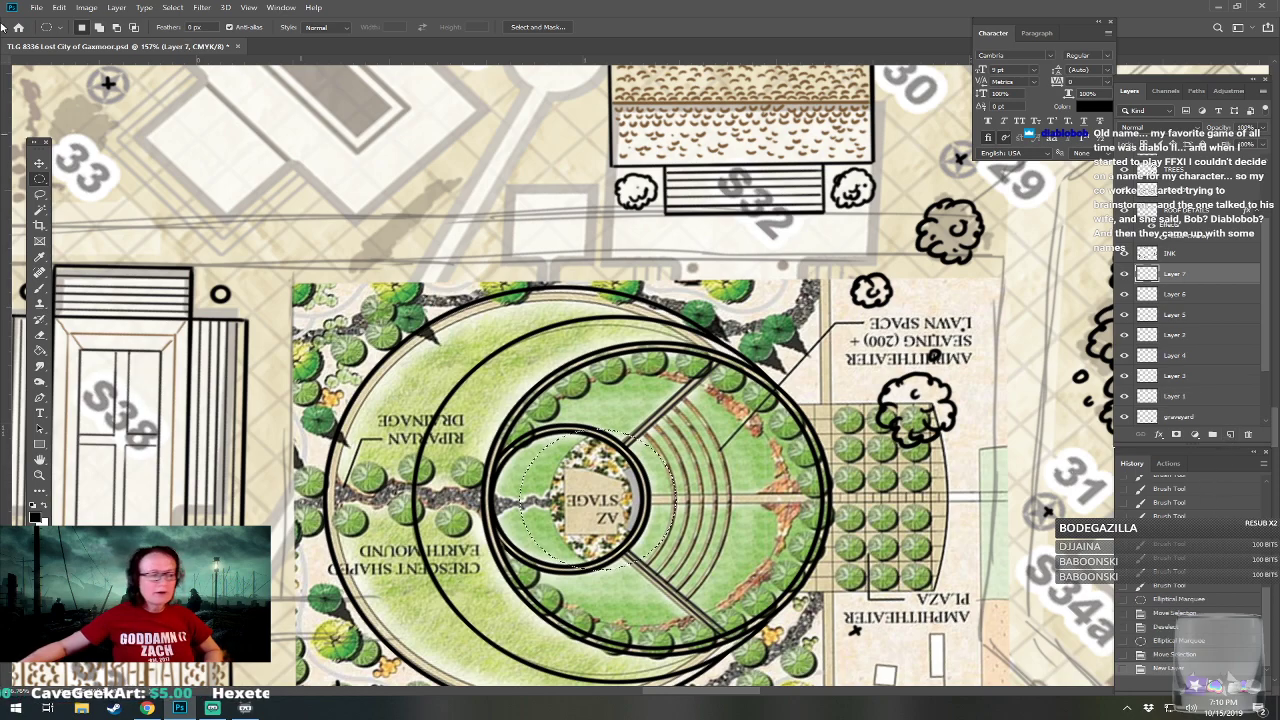
pyautogui.click(60, 8)
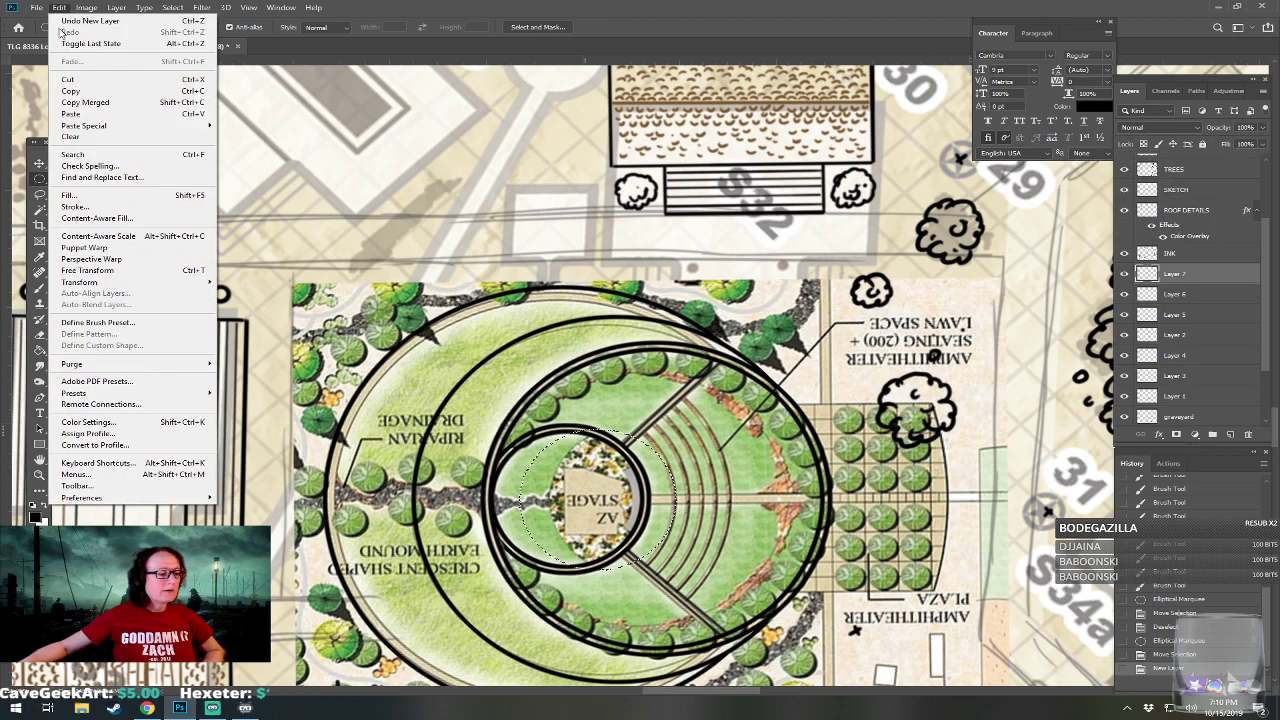
pyautogui.click(118, 208)
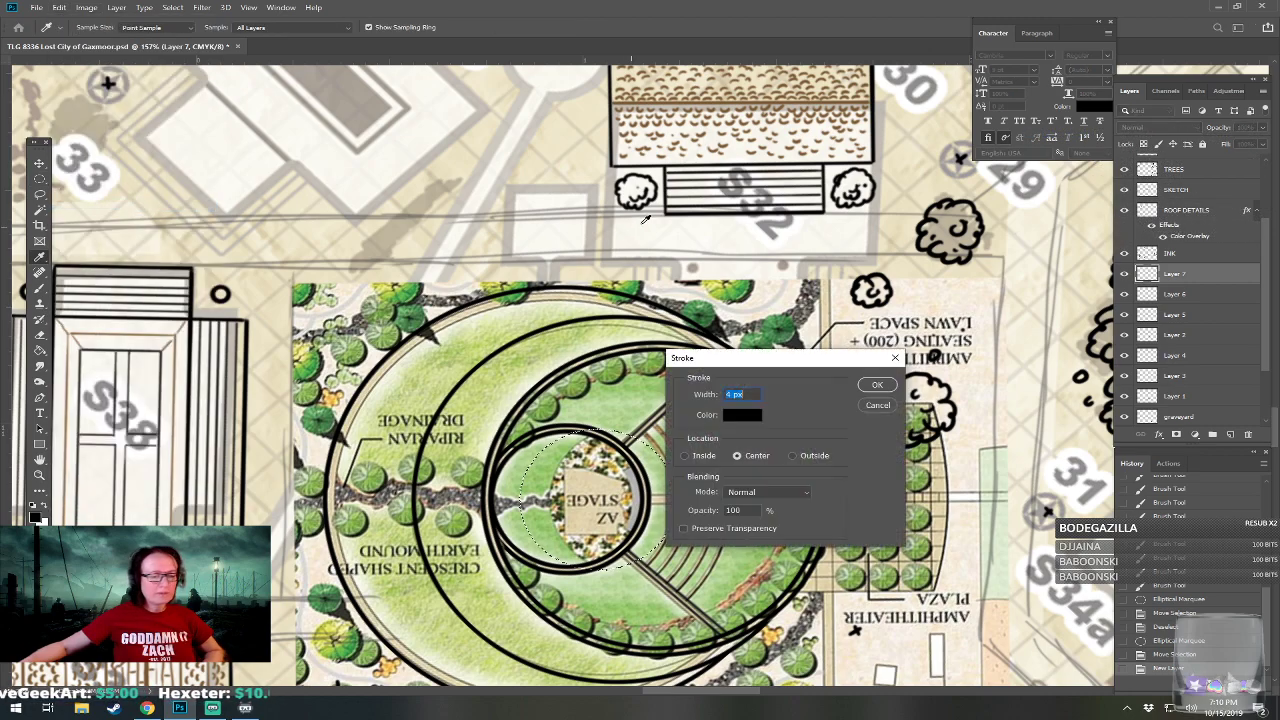
pyautogui.click(873, 381)
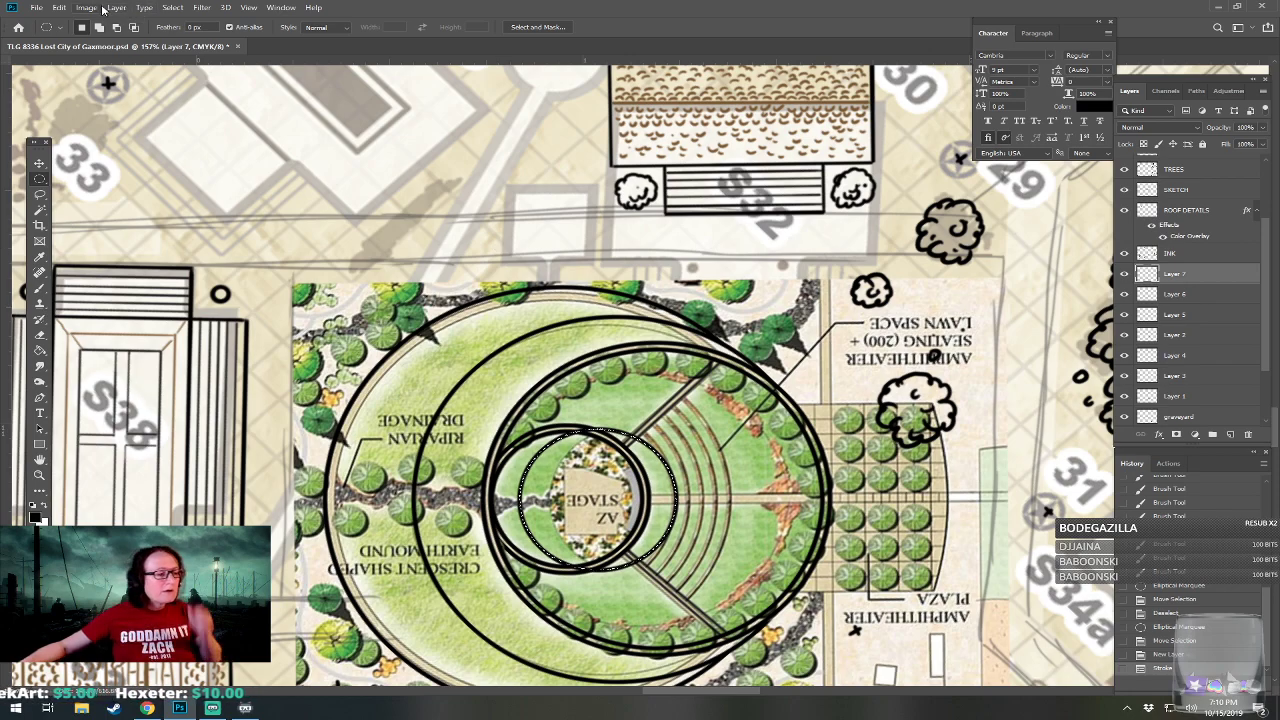
# Try expanding the seating row's circular selection by 6 pixels, and undo the expansion.
pyautogui.click(173, 9)
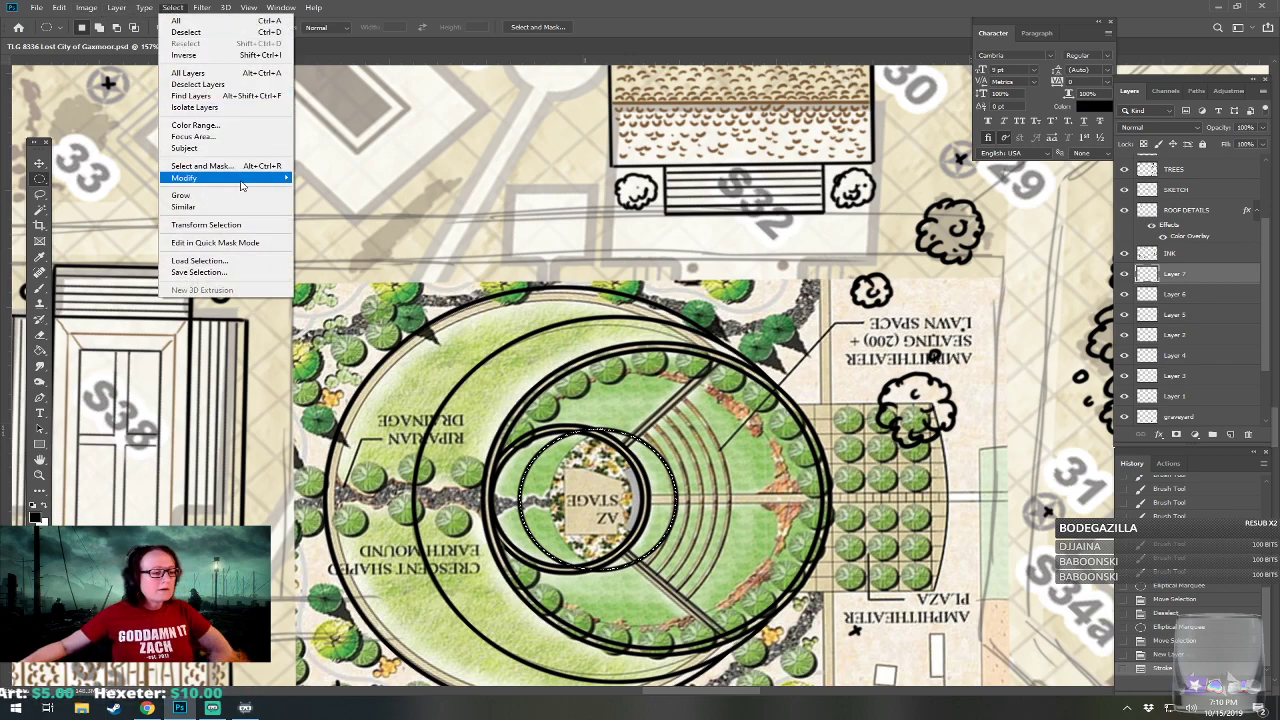
pyautogui.moveTo(244, 182)
pyautogui.click(347, 207)
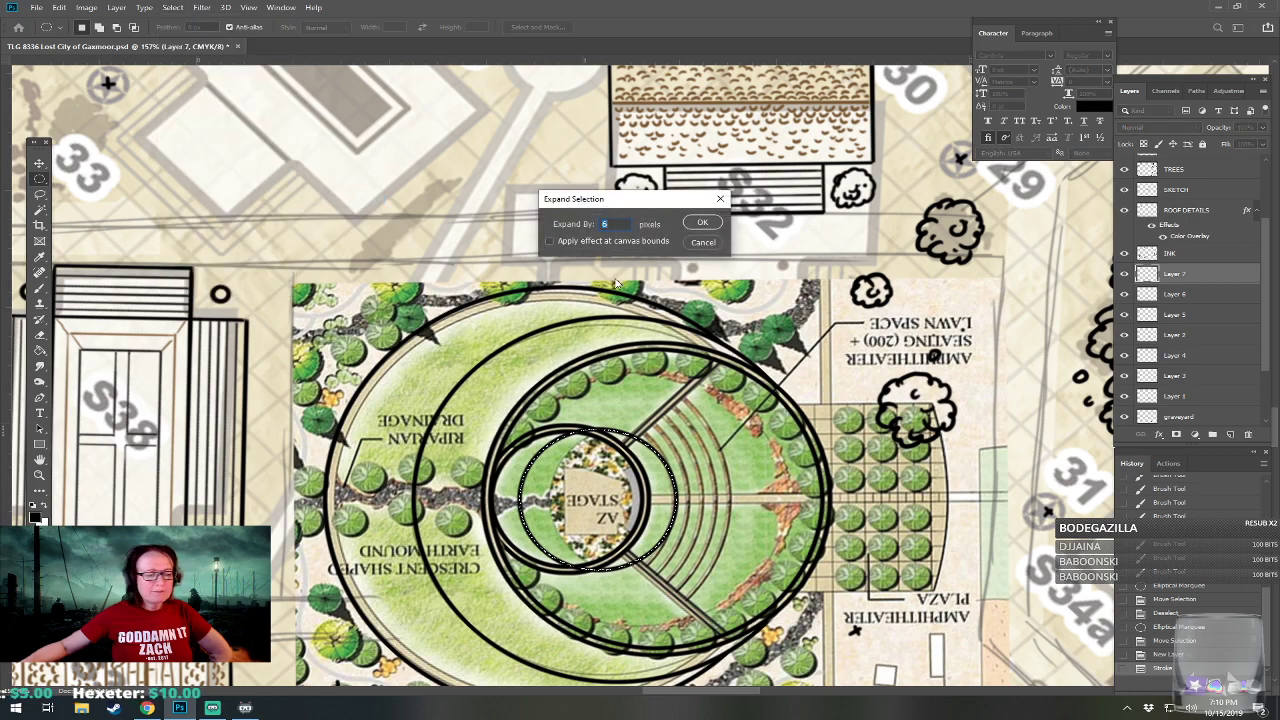
pyautogui.click(719, 224)
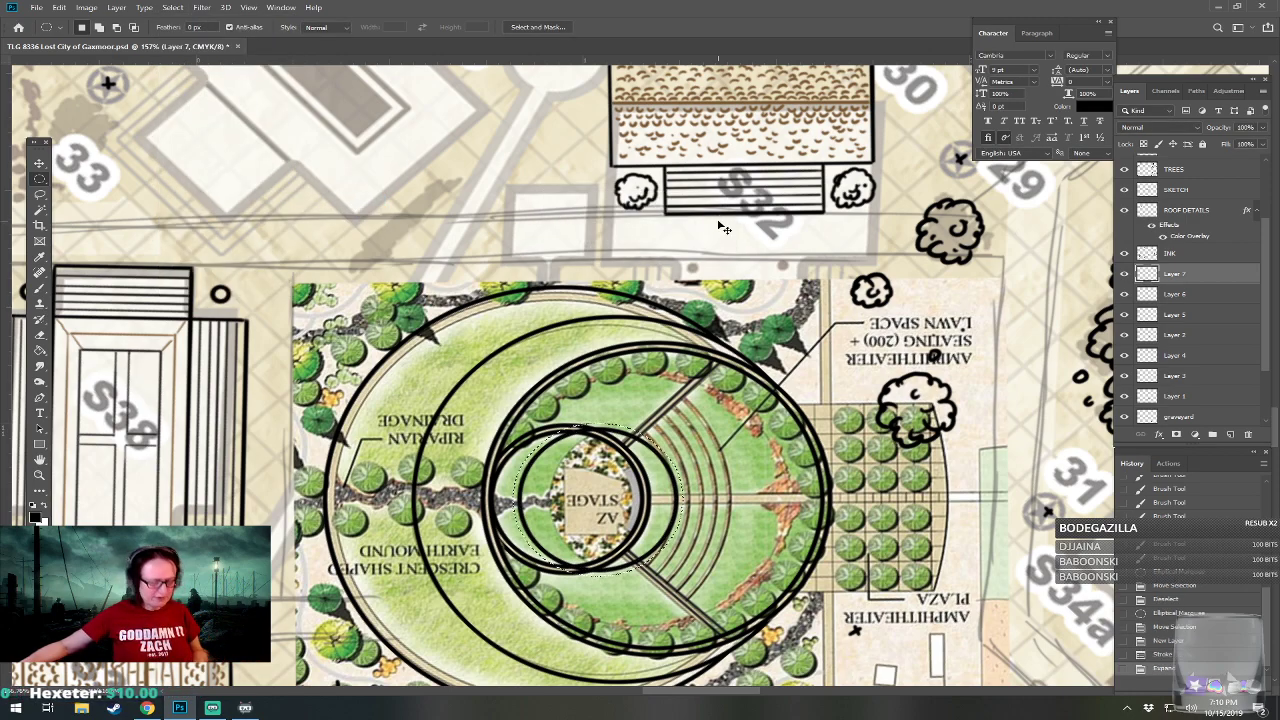
pyautogui.hotkey('ctrl', 'z')
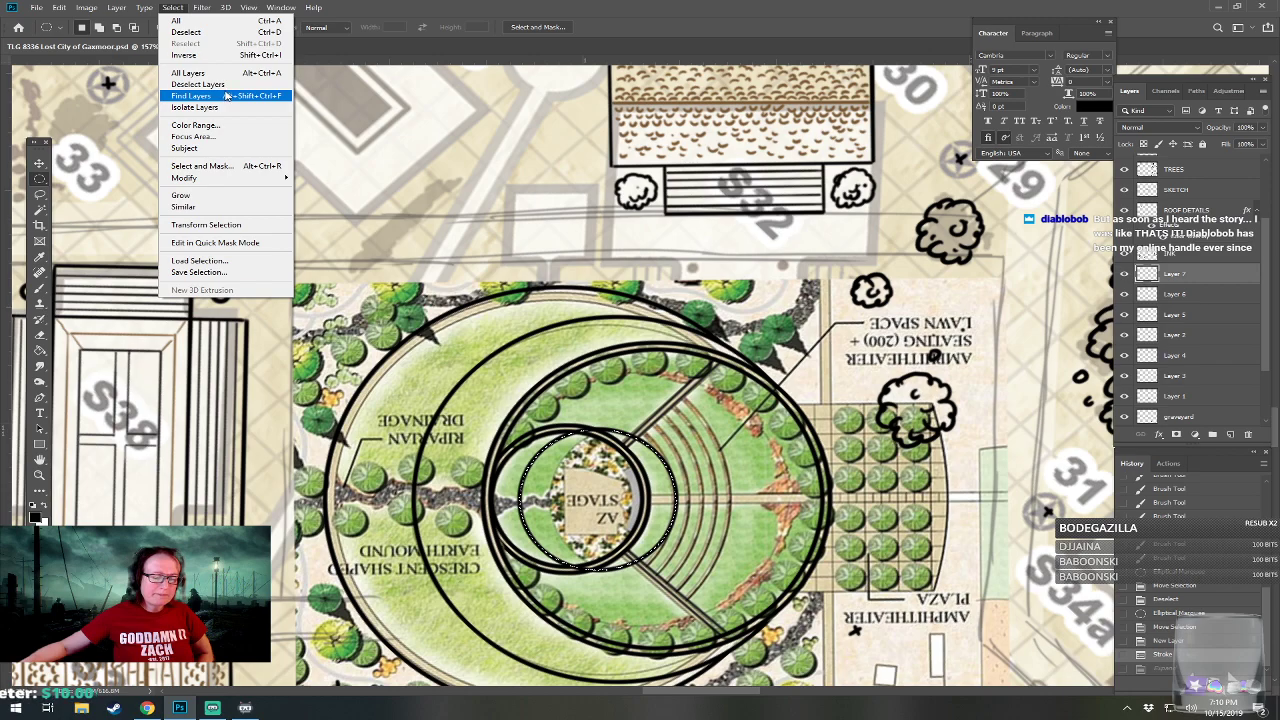
# Undo the 4 px stroke on the first seating row, going back to the new empty layer with the circular selection active.
pyautogui.click(428, 7)
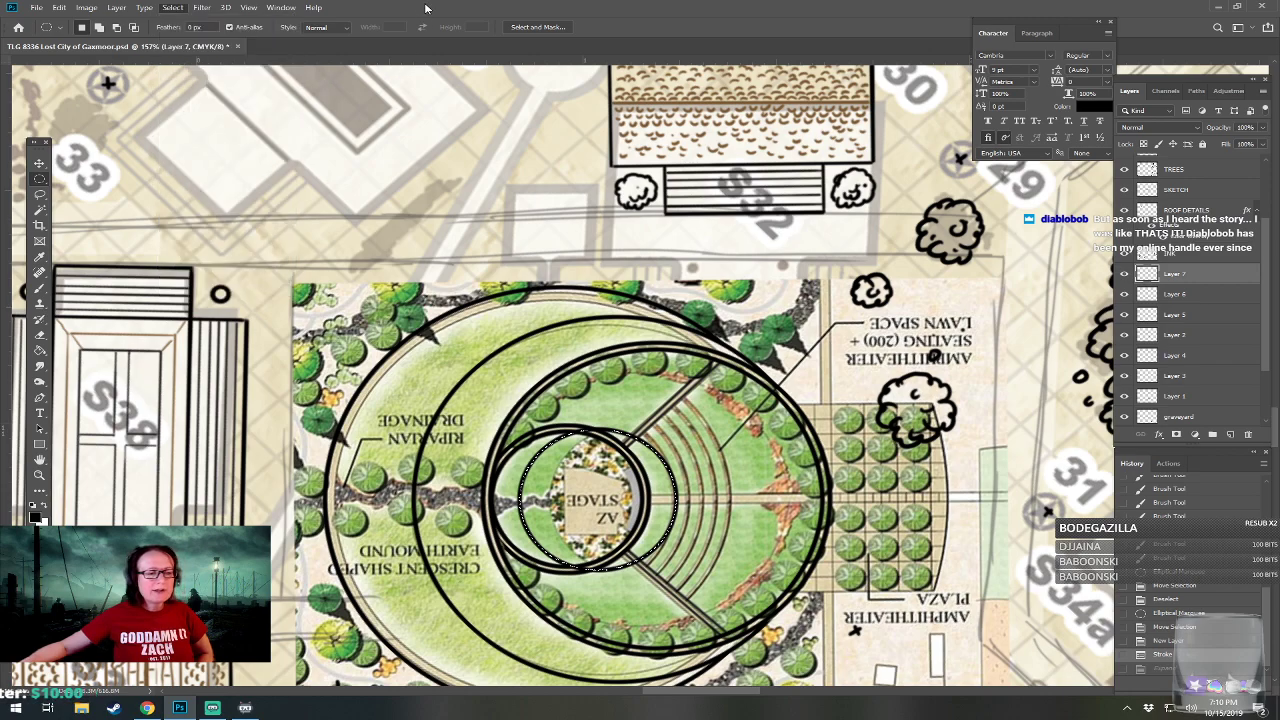
pyautogui.click(1193, 643)
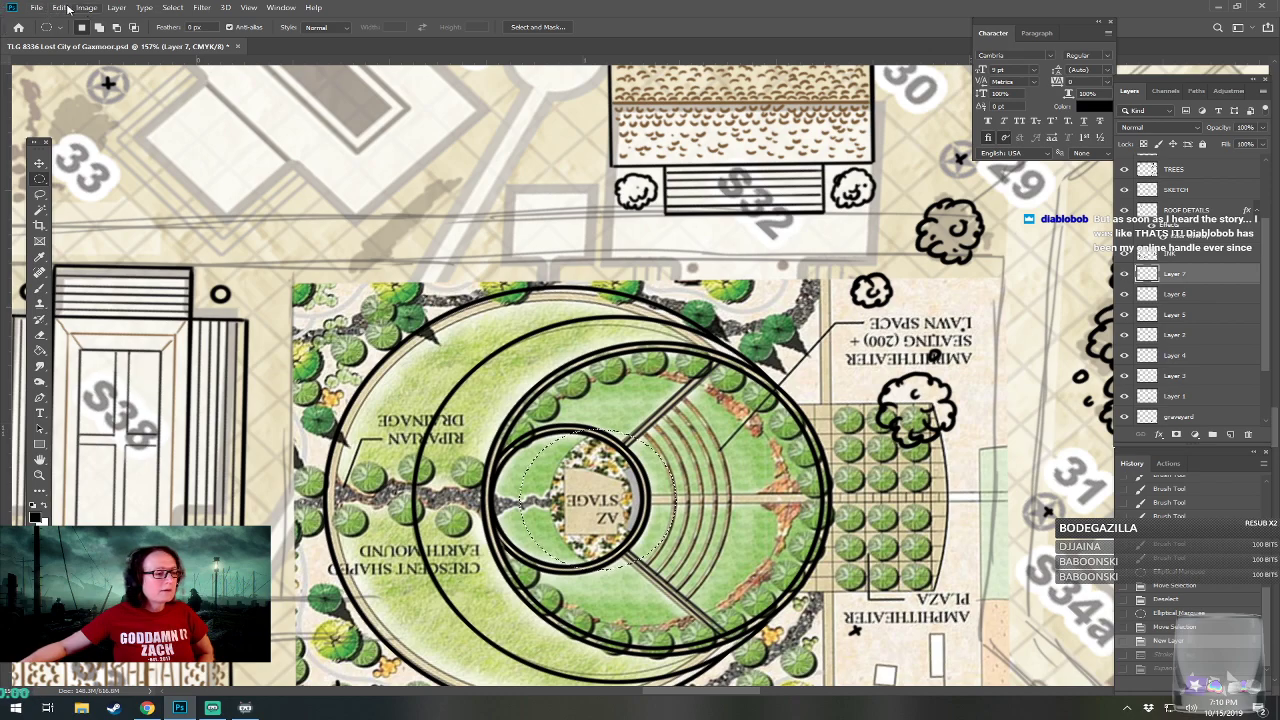
pyautogui.click(170, 10)
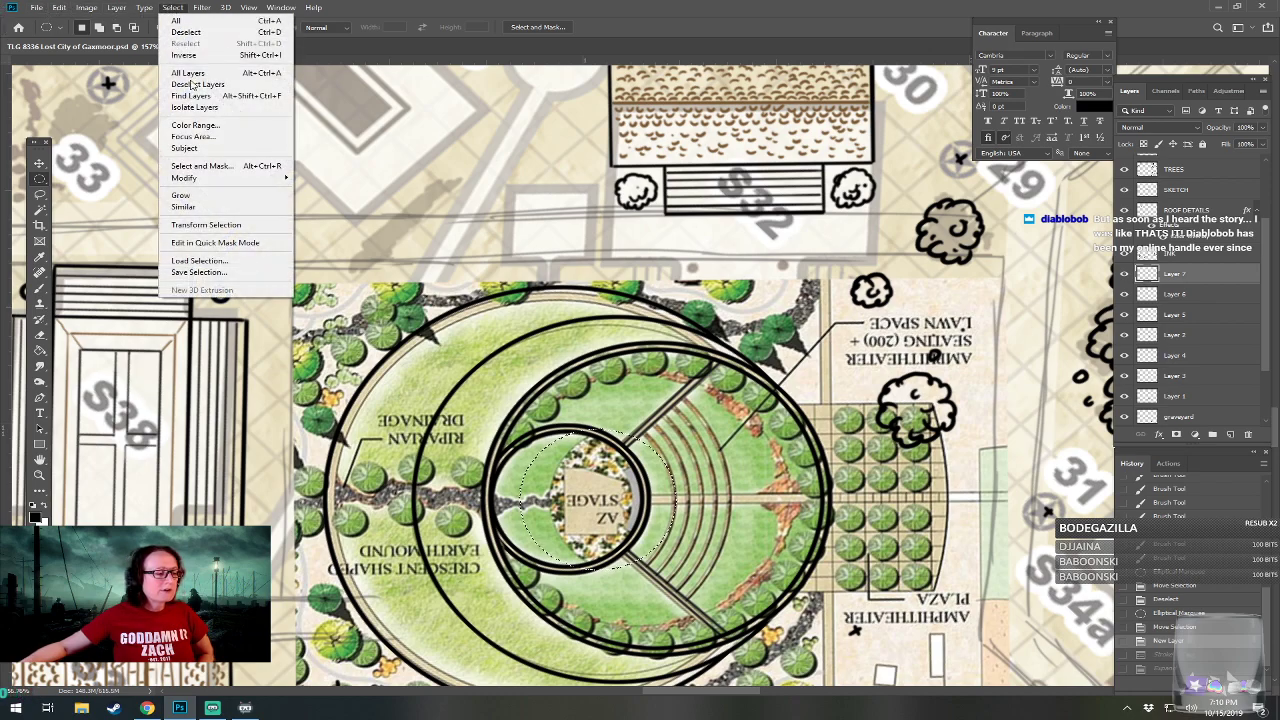
pyautogui.moveTo(230, 177)
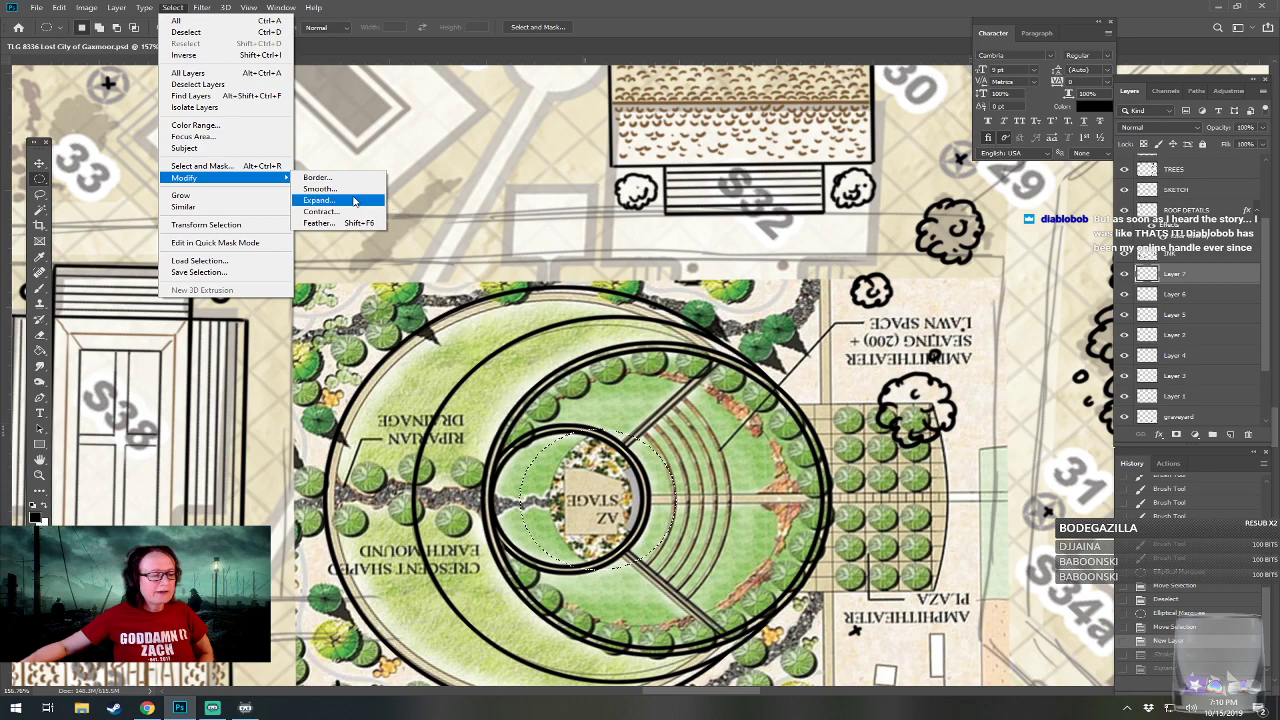
pyautogui.click(365, 201)
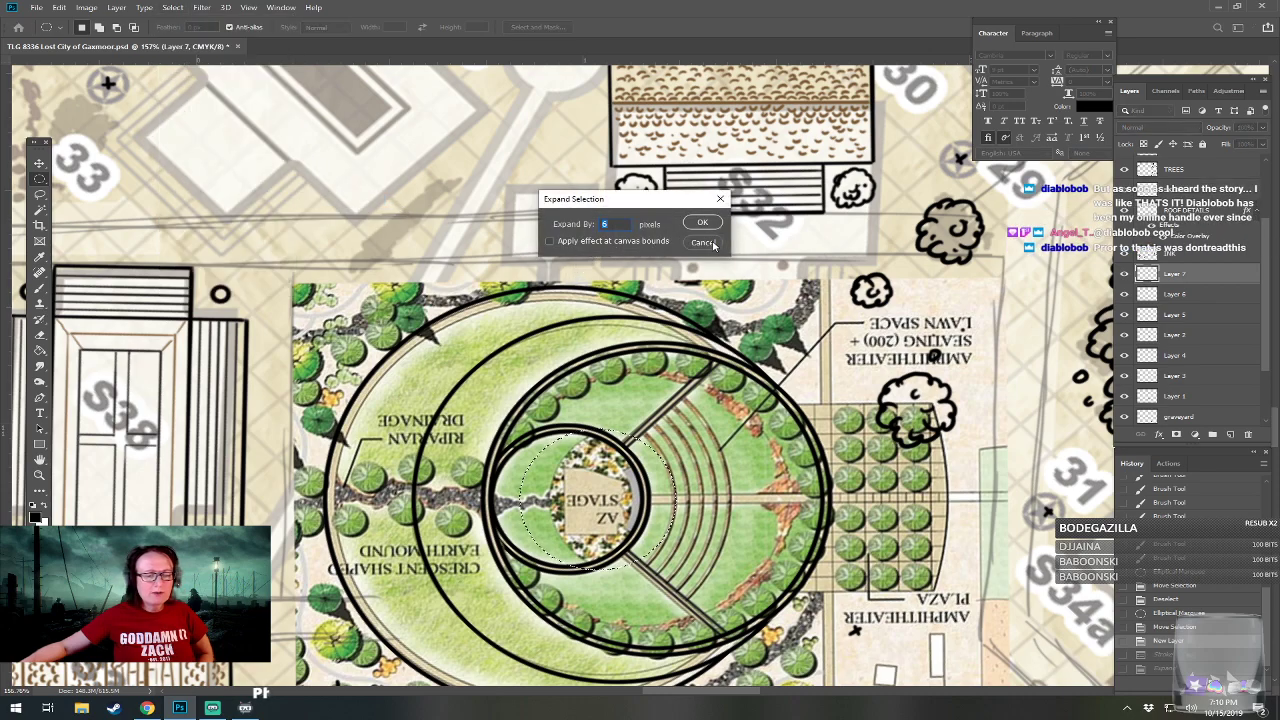
pyautogui.press('Return')
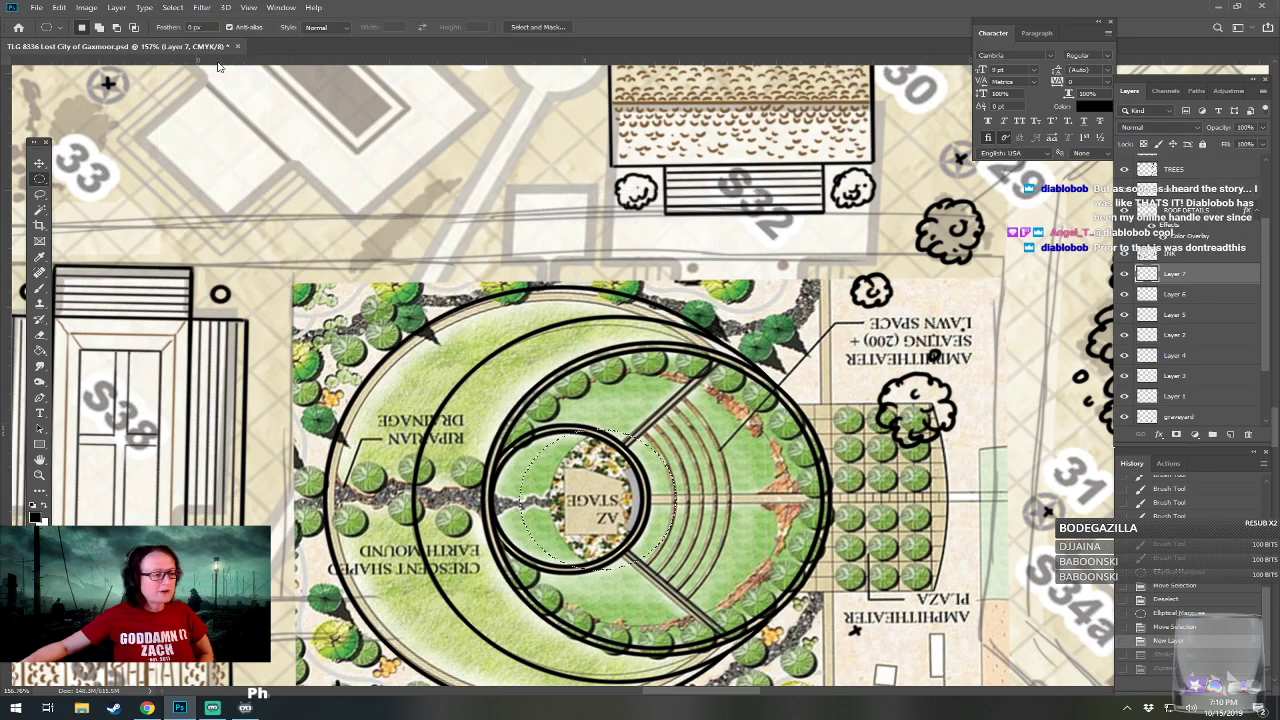
# Try stroking the first seating row's circular selection in centered 3 px black, and undo the stroke.
pyautogui.click(64, 9)
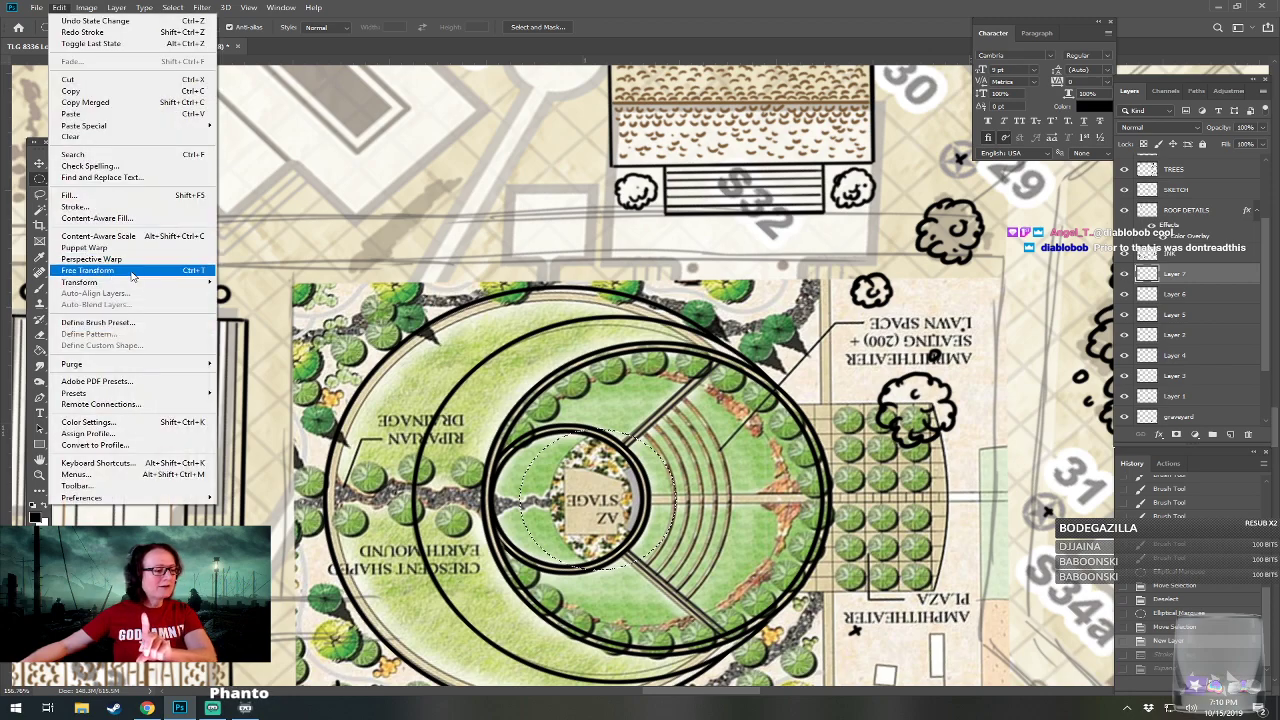
pyautogui.click(76, 206)
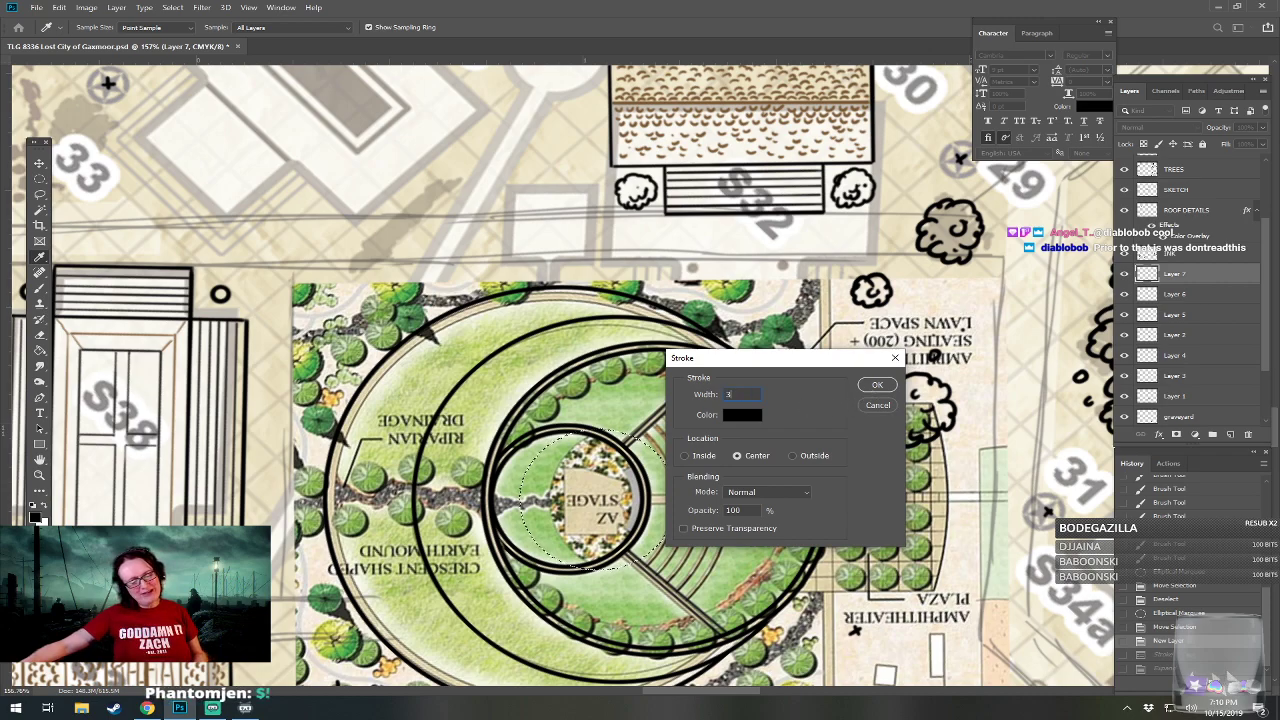
pyautogui.click(876, 386)
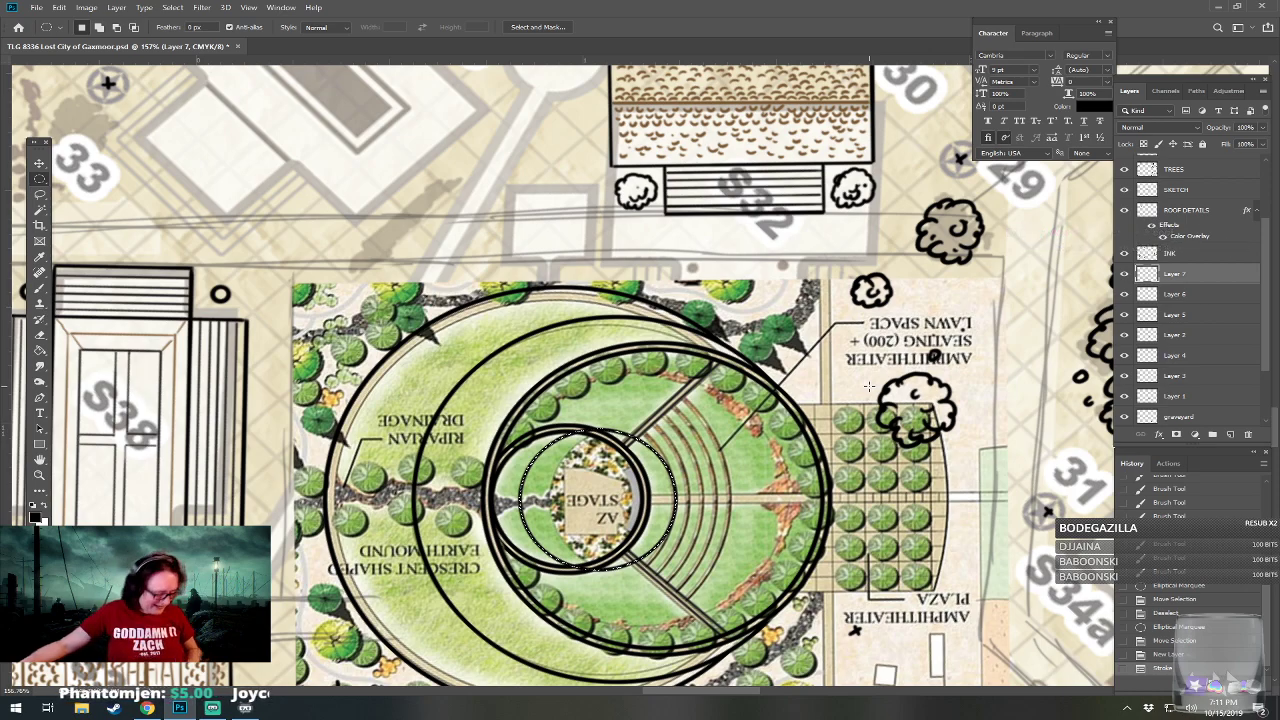
pyautogui.hotkey('ctrl', 'z')
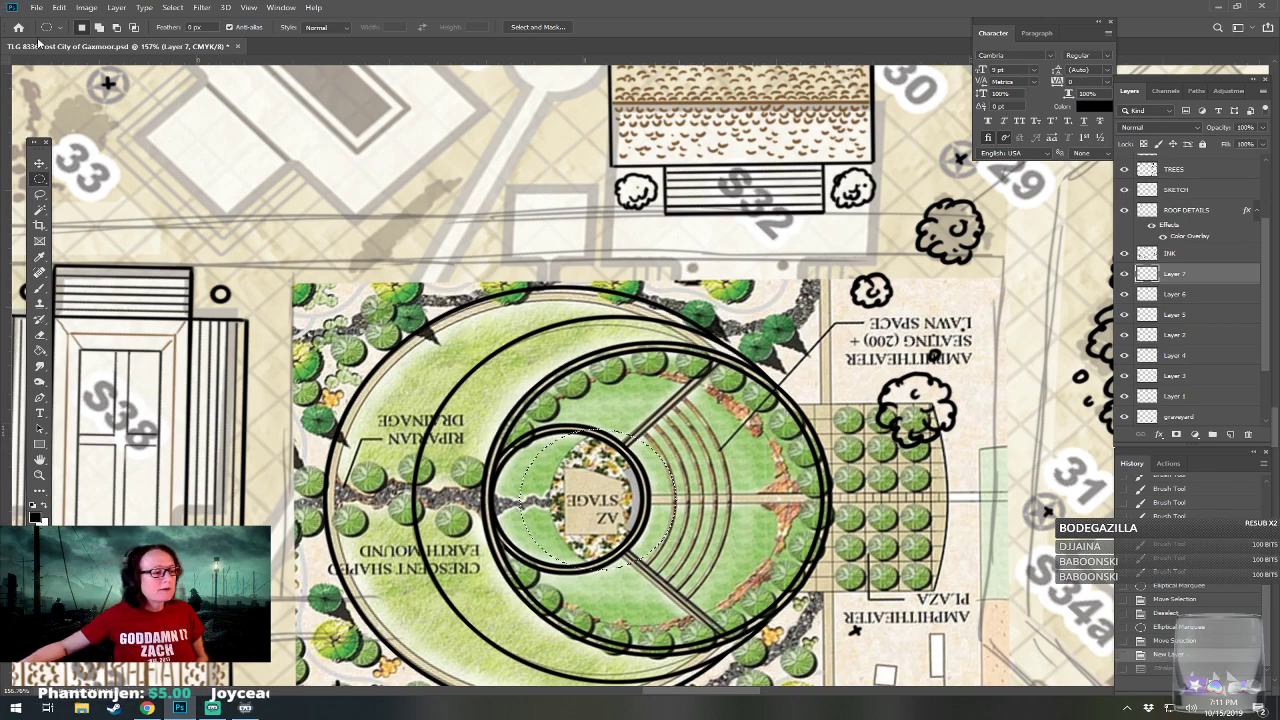
# Stroke the first seating row's circular selection in centered 2 px black on Layer 7.
pyautogui.click(59, 7)
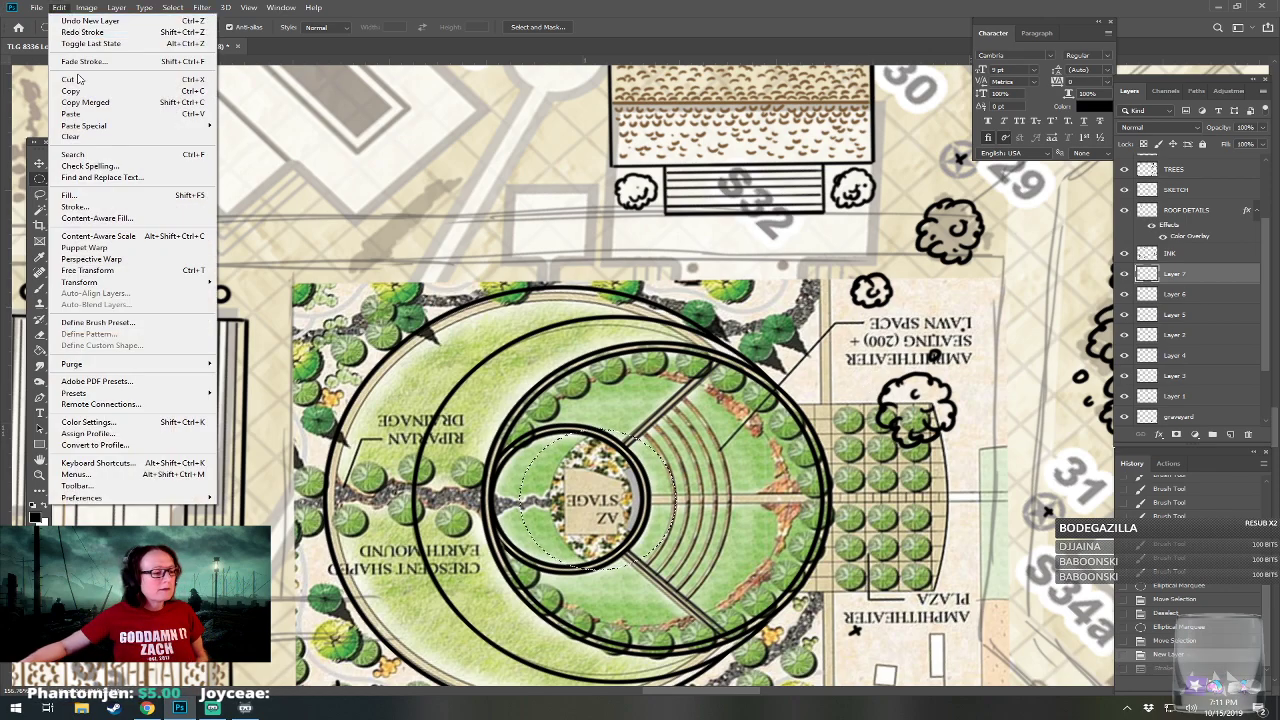
pyautogui.click(104, 206)
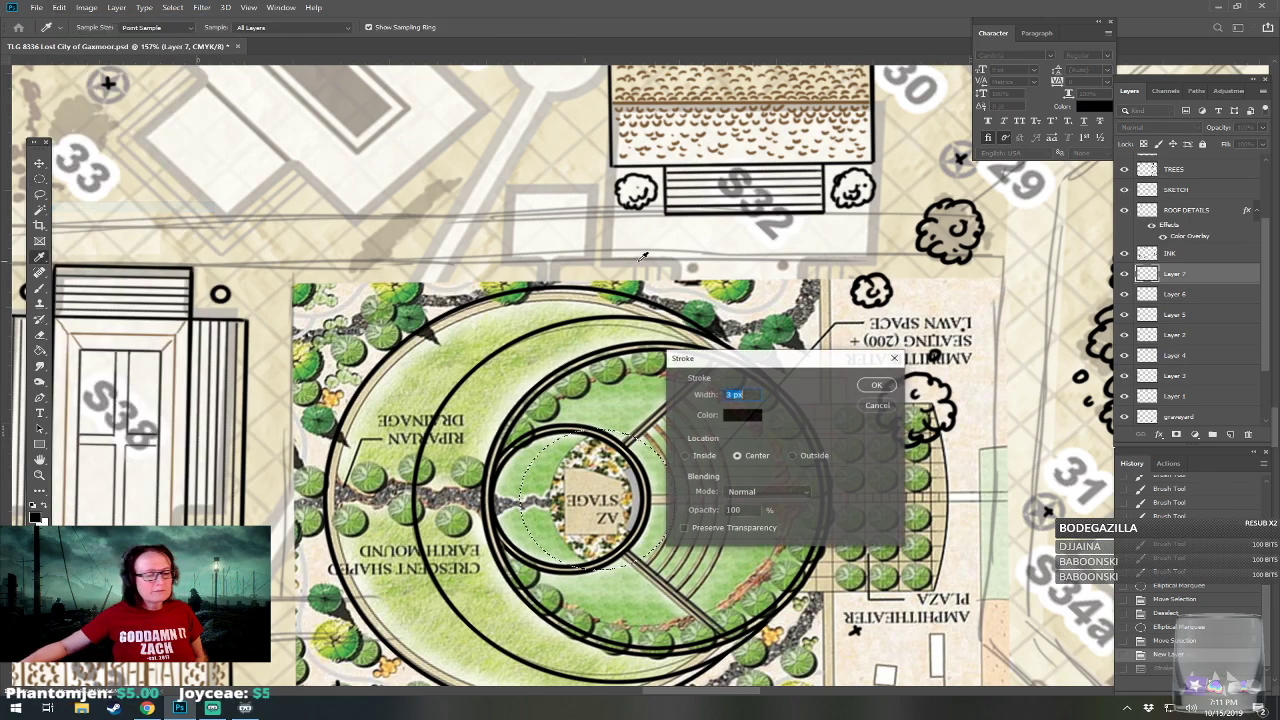
pyautogui.click(876, 388)
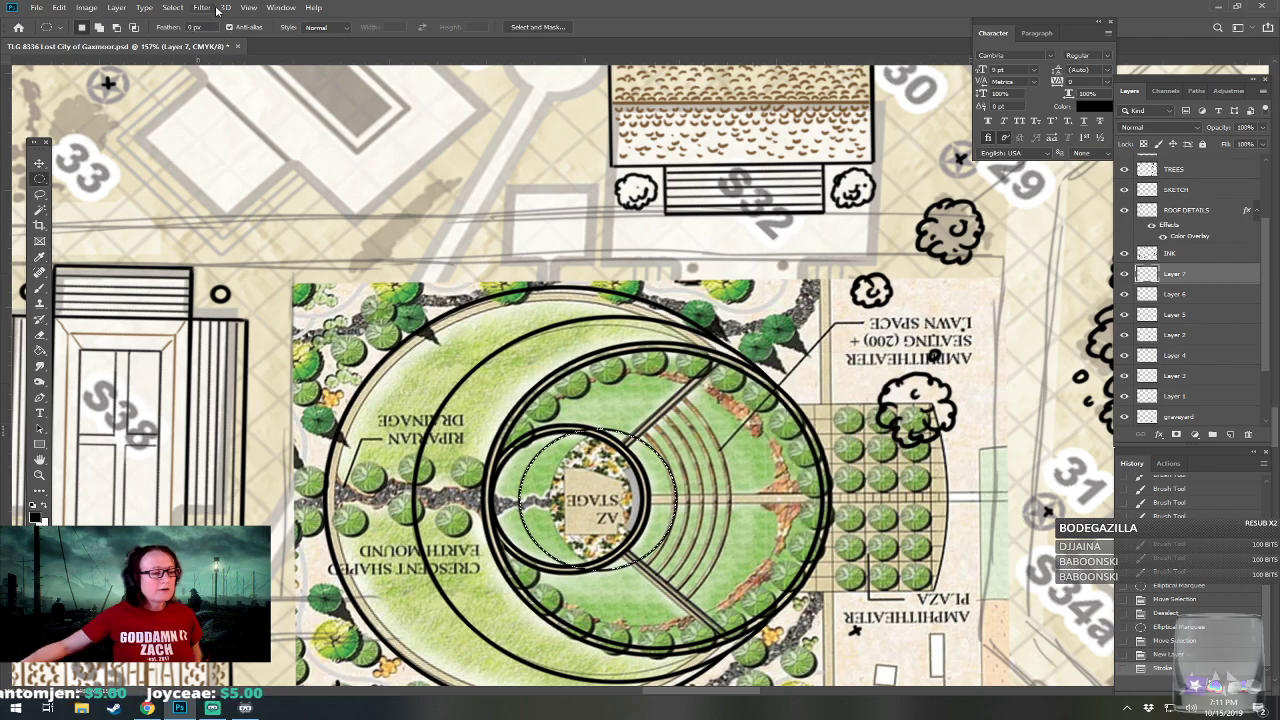
# Expand the circular selection by 12 pixels and stroke it in centered 2 px black as the second seating row.
pyautogui.click(172, 7)
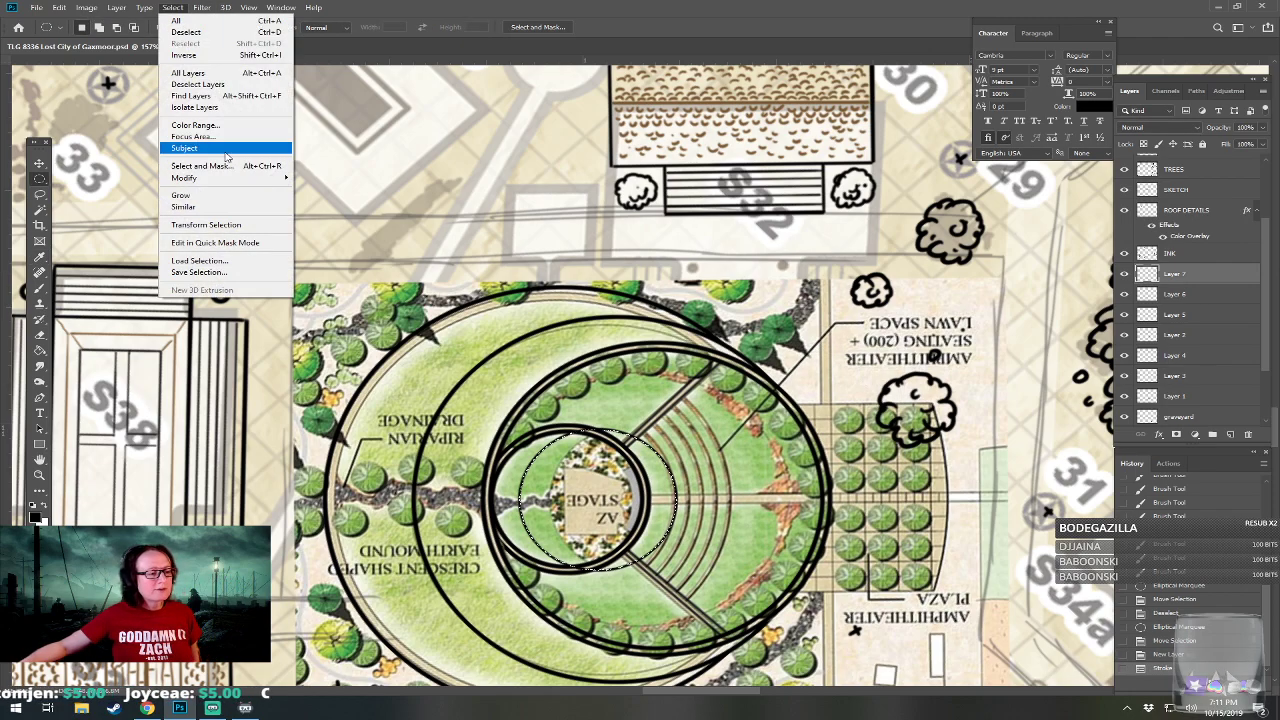
pyautogui.moveTo(232, 179)
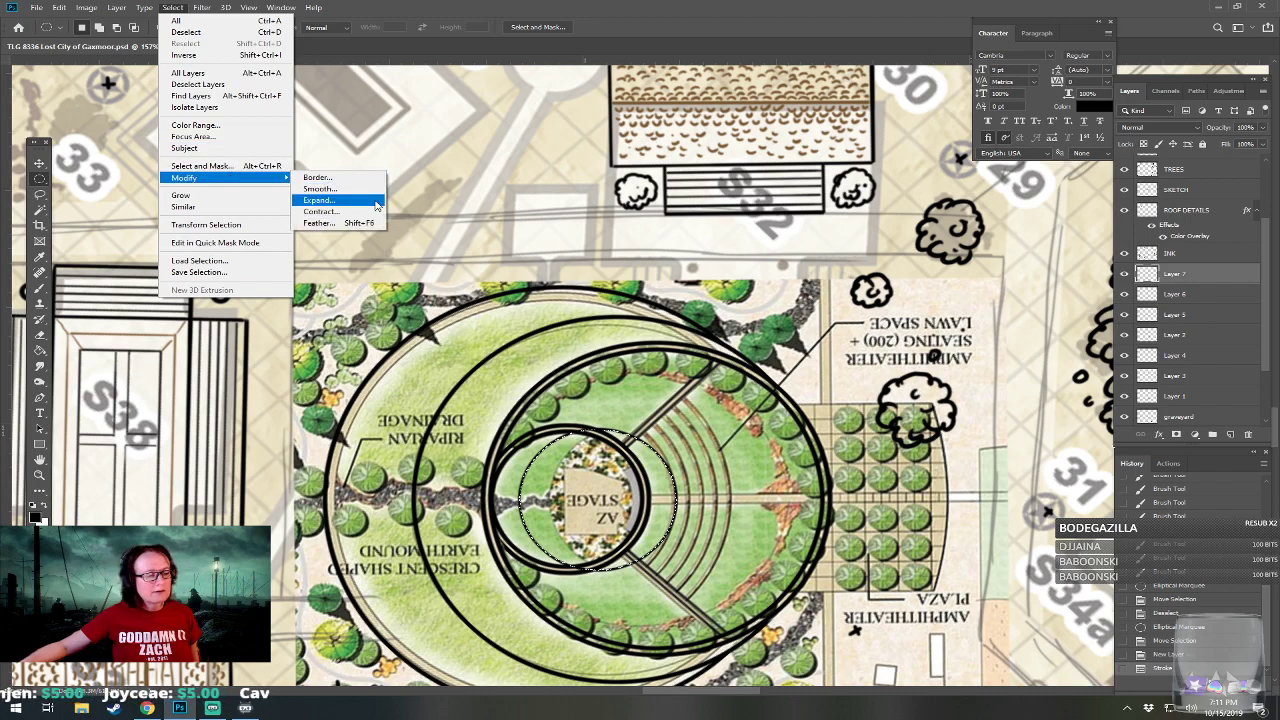
pyautogui.click(377, 204)
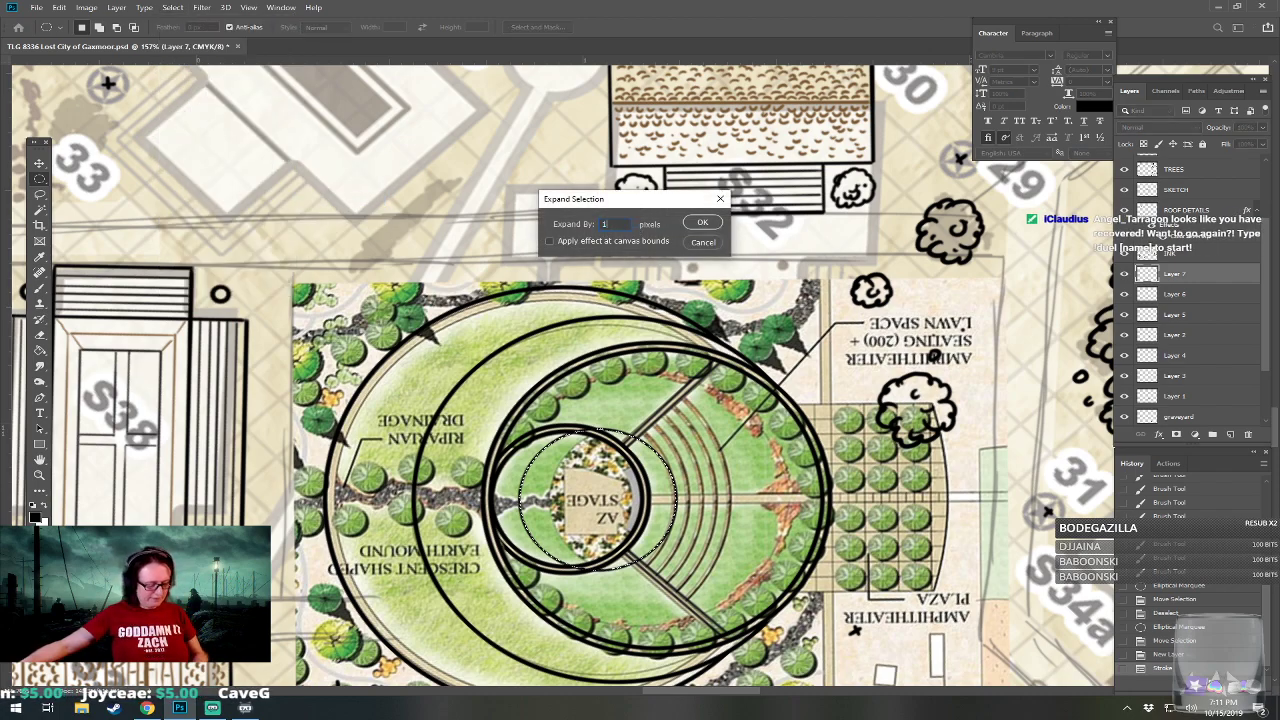
pyautogui.click(694, 221)
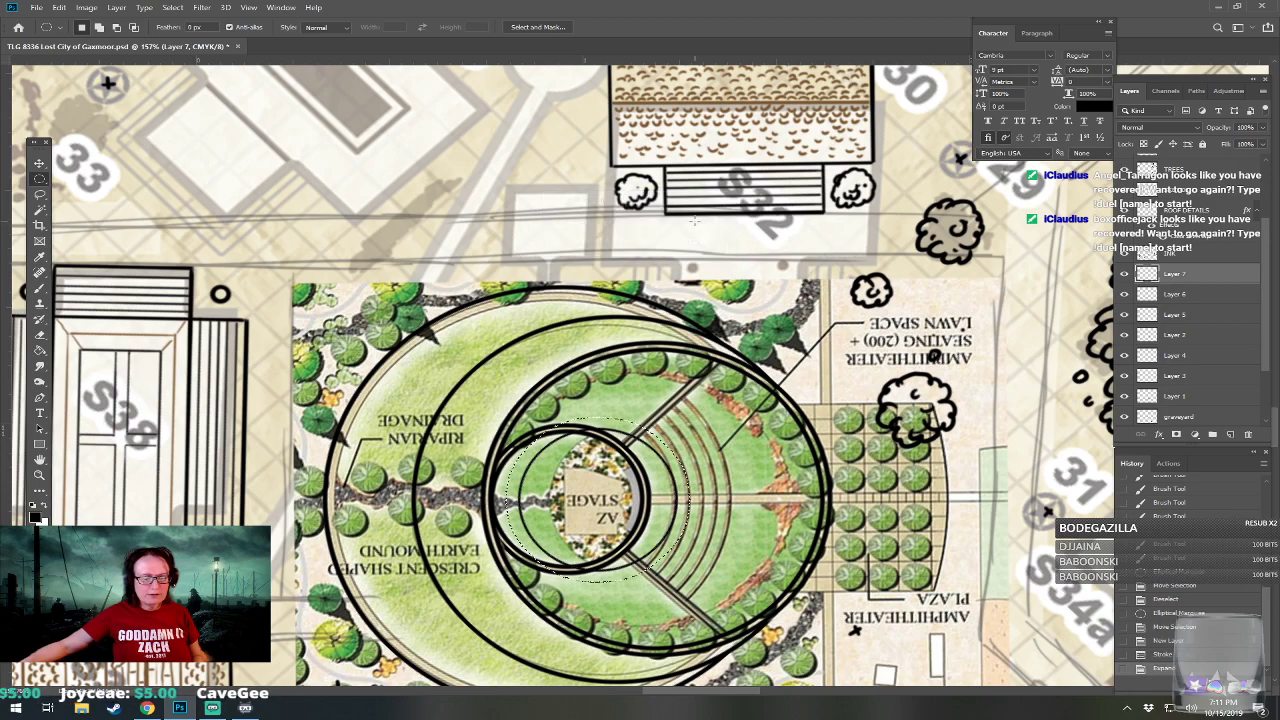
pyautogui.click(59, 7)
pyautogui.click(127, 207)
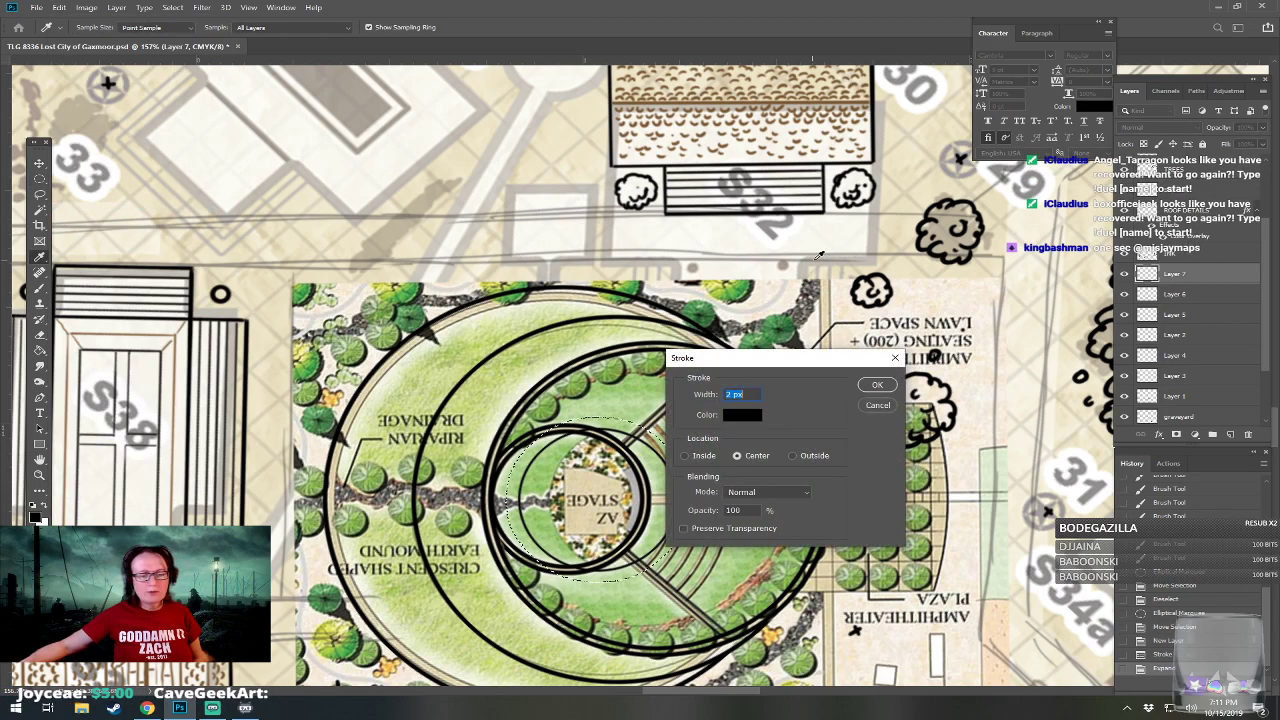
pyautogui.click(878, 385)
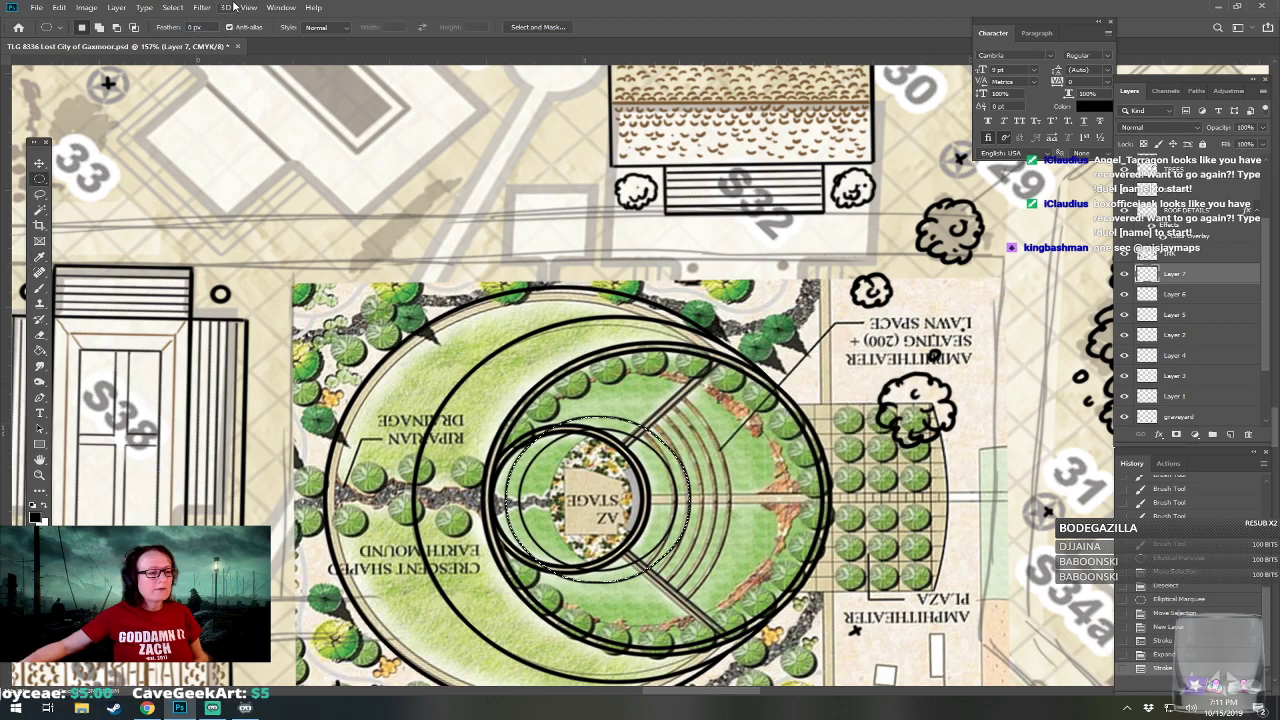
# Expand the second row's selection by 12 pixels and stroke it in centered 2 px black as the third seating row.
pyautogui.click(172, 7)
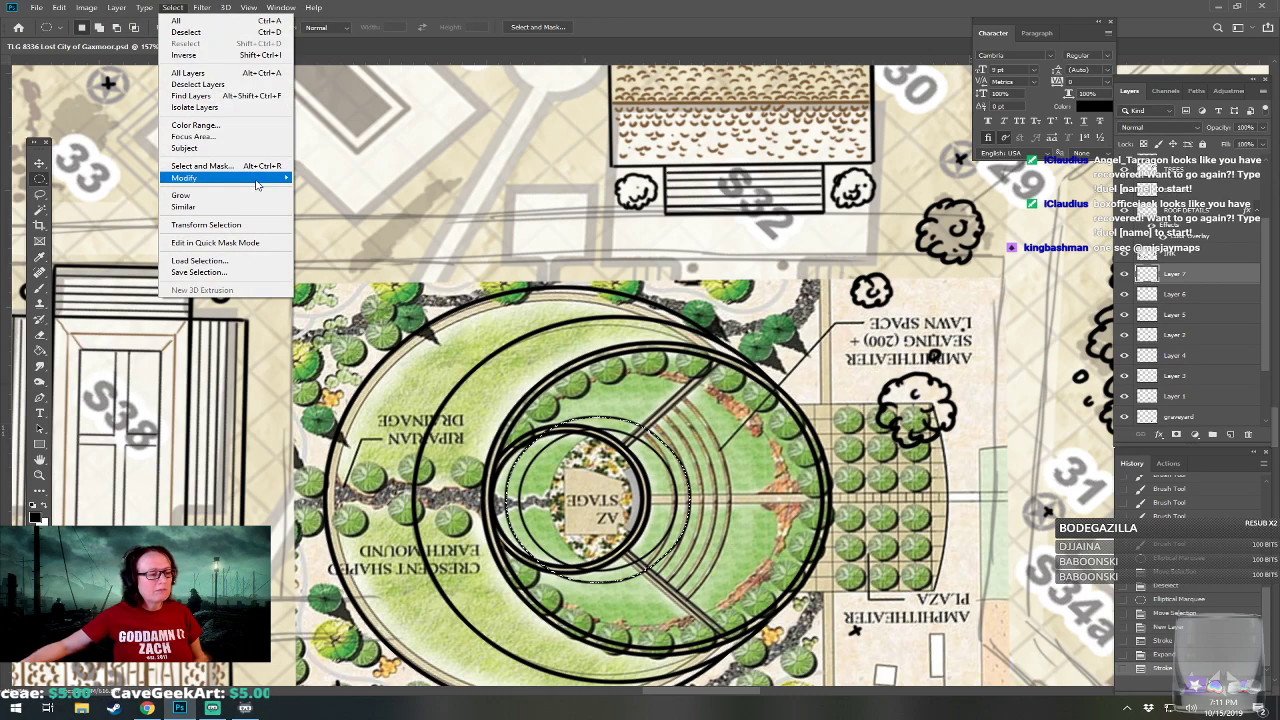
pyautogui.moveTo(258, 181)
pyautogui.click(347, 201)
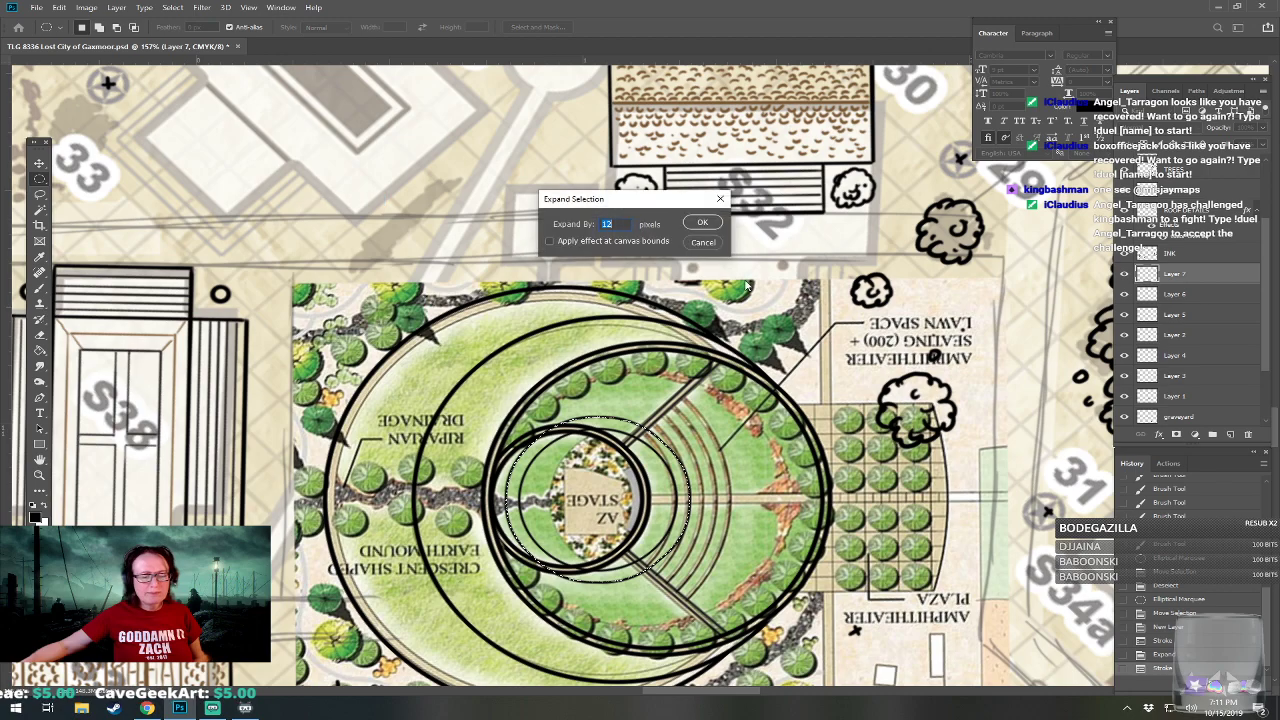
pyautogui.click(702, 224)
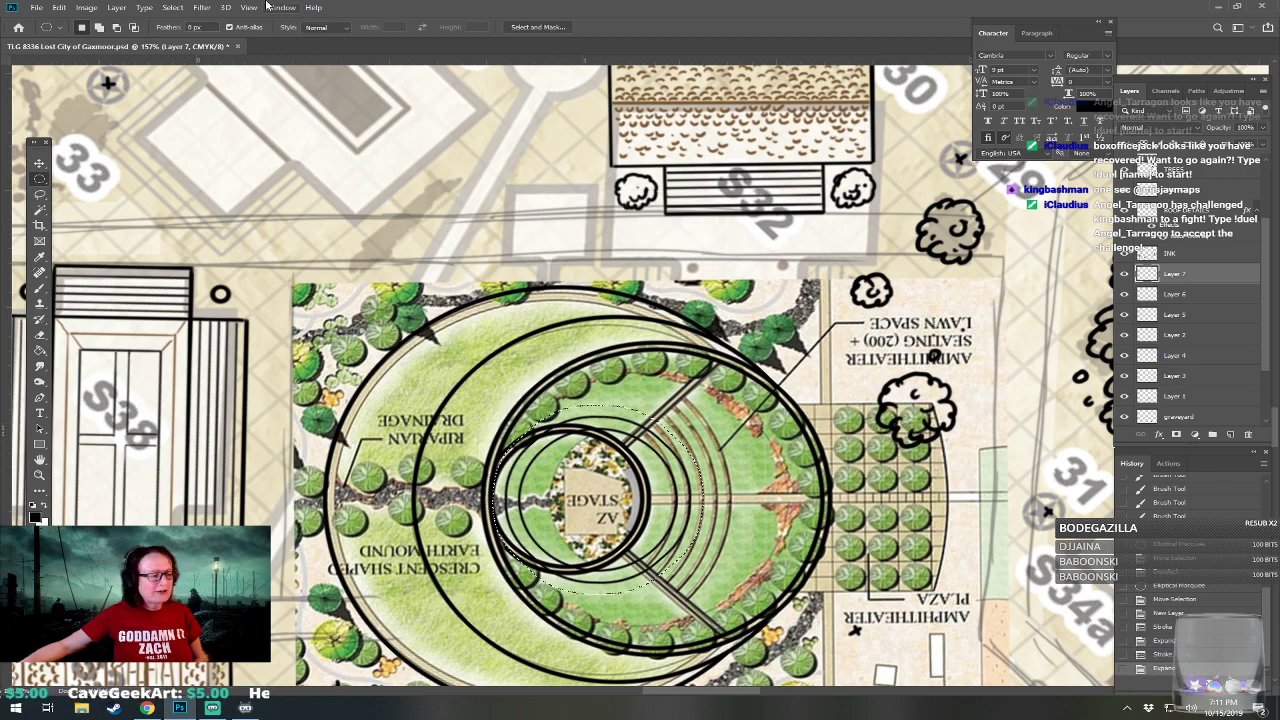
pyautogui.click(60, 8)
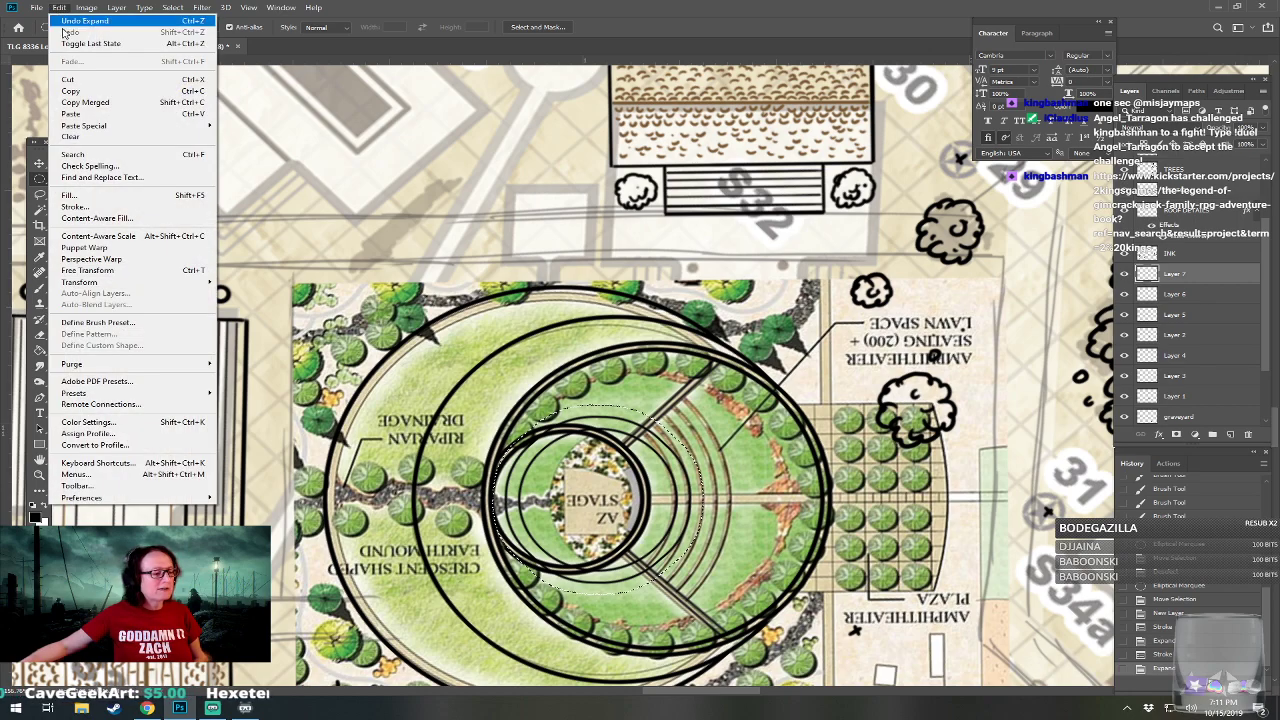
pyautogui.click(76, 206)
pyautogui.click(876, 386)
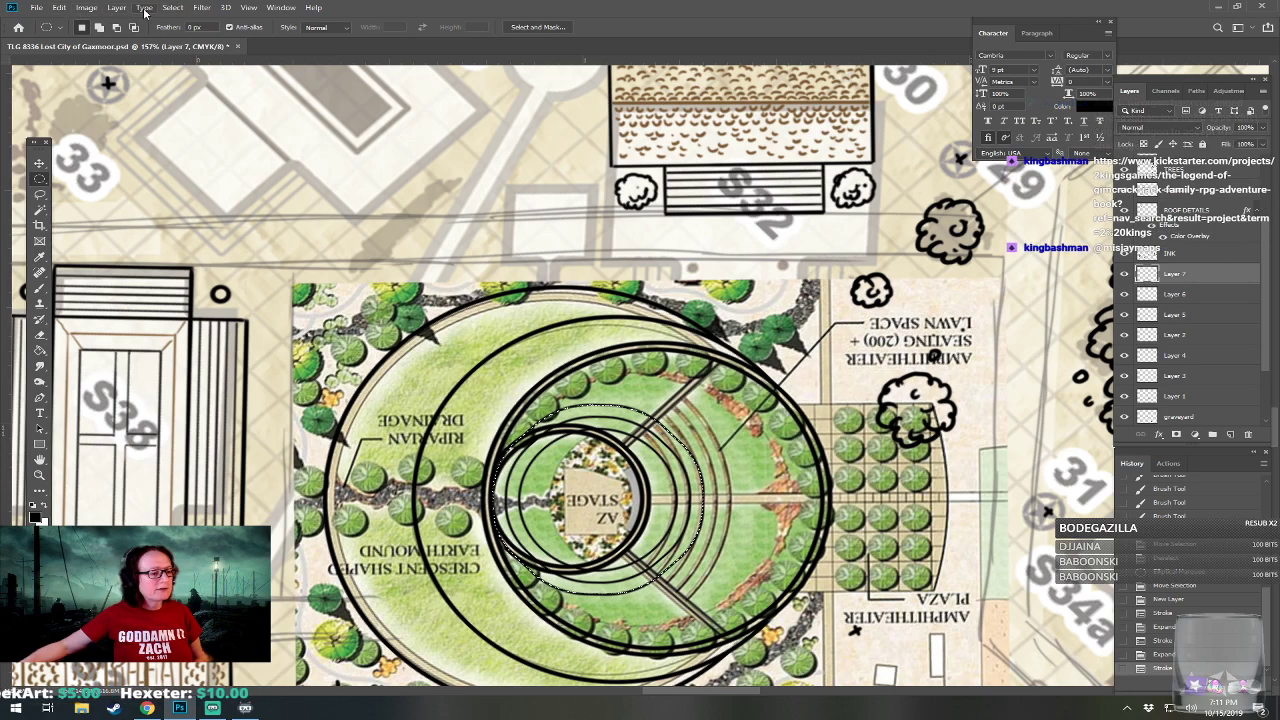
# Expand the third row's selection by 12 pixels and stroke it in centered 2 px black as the fourth seating row.
pyautogui.click(175, 10)
pyautogui.moveTo(257, 180)
pyautogui.click(320, 200)
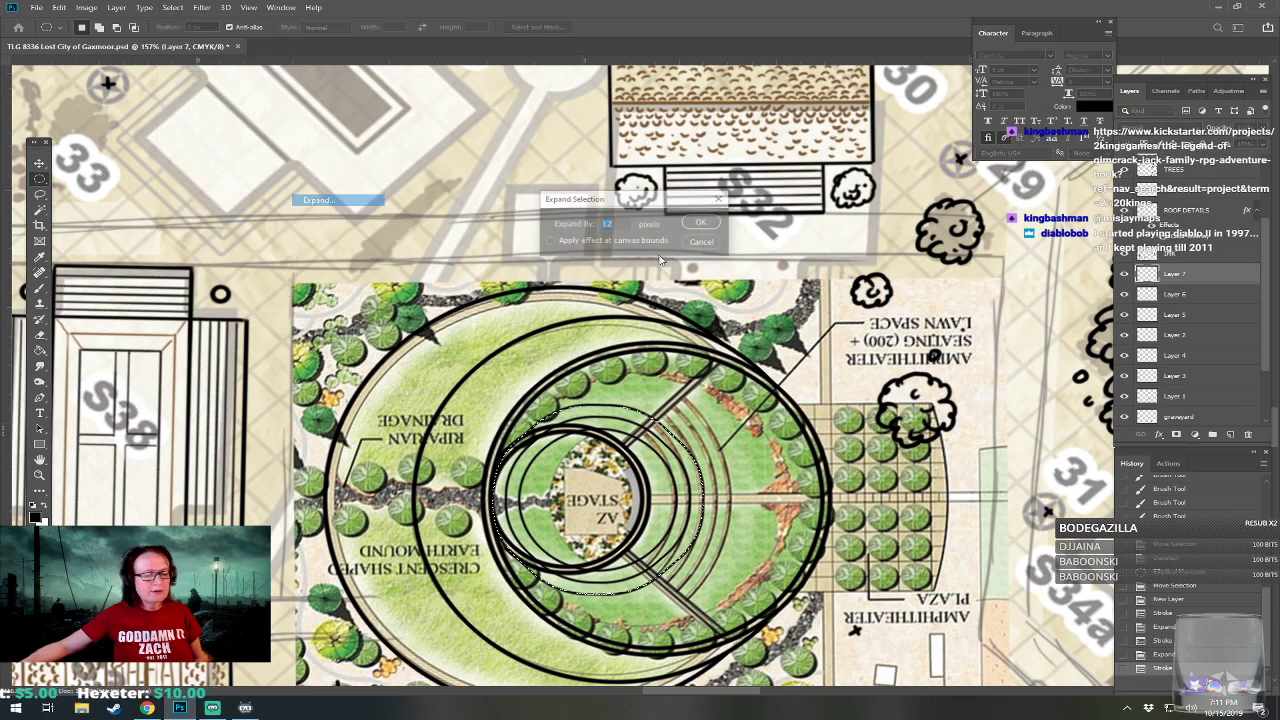
pyautogui.click(703, 223)
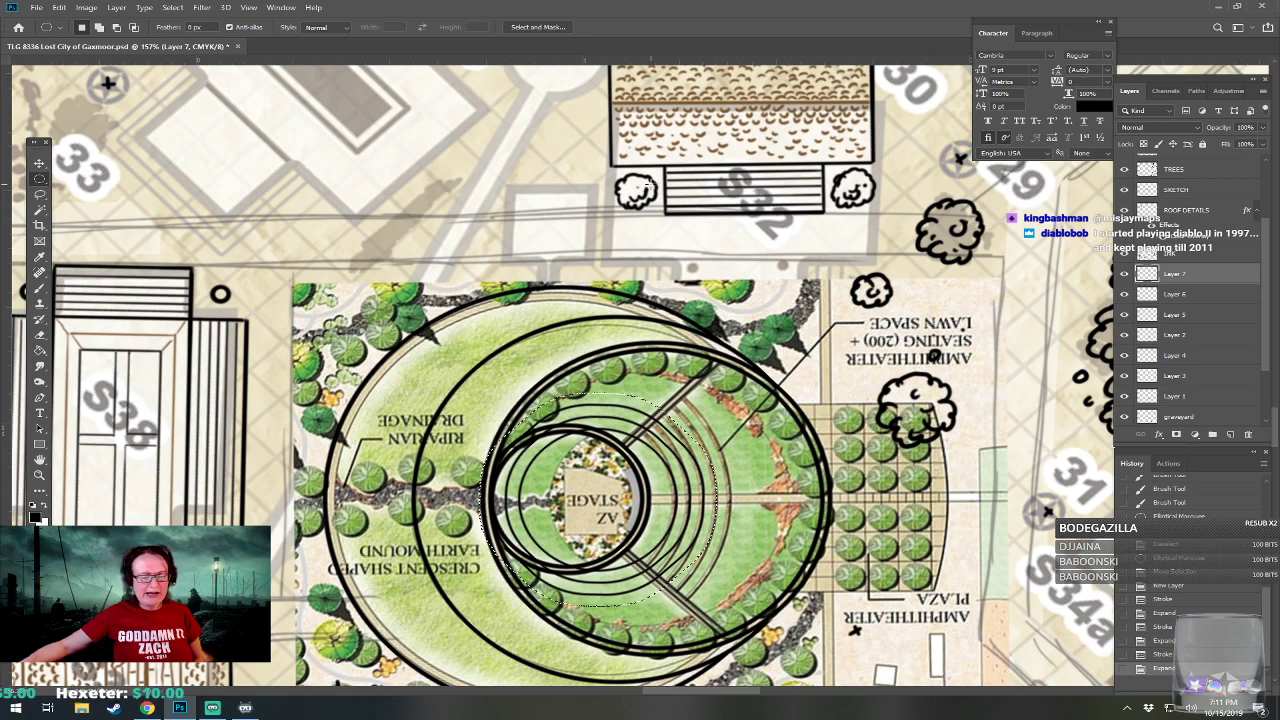
pyautogui.click(57, 8)
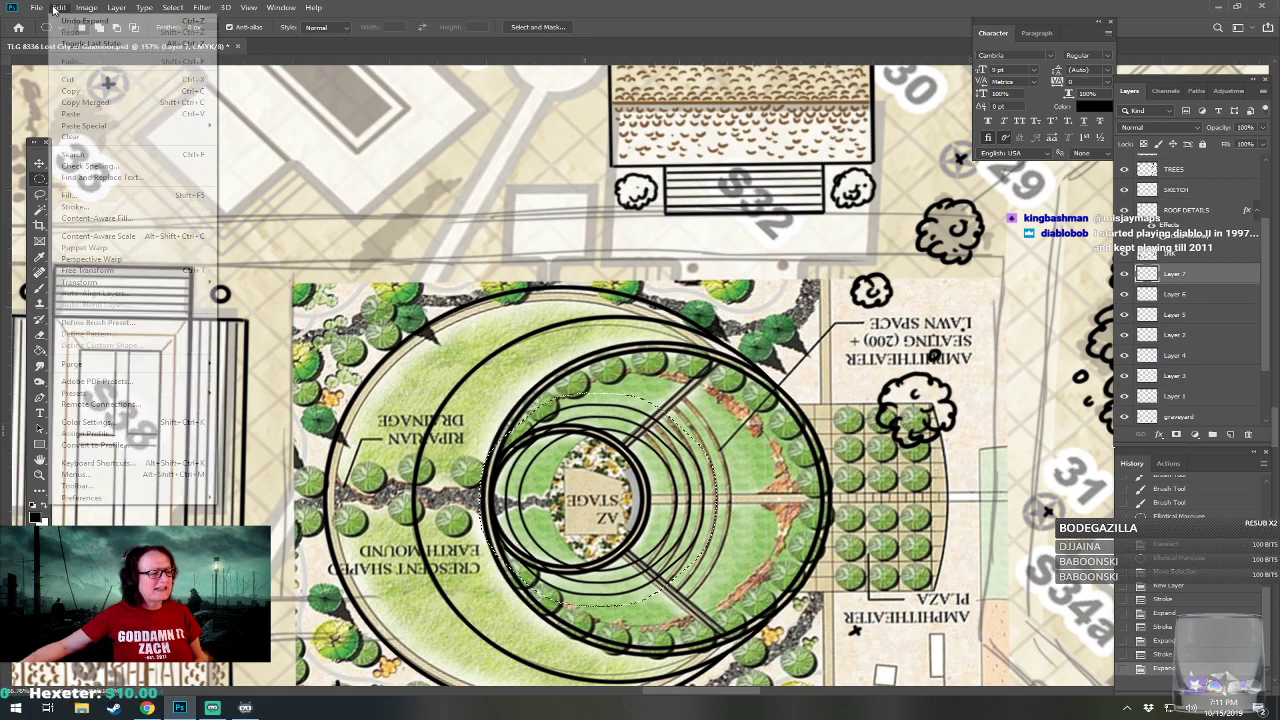
pyautogui.click(103, 209)
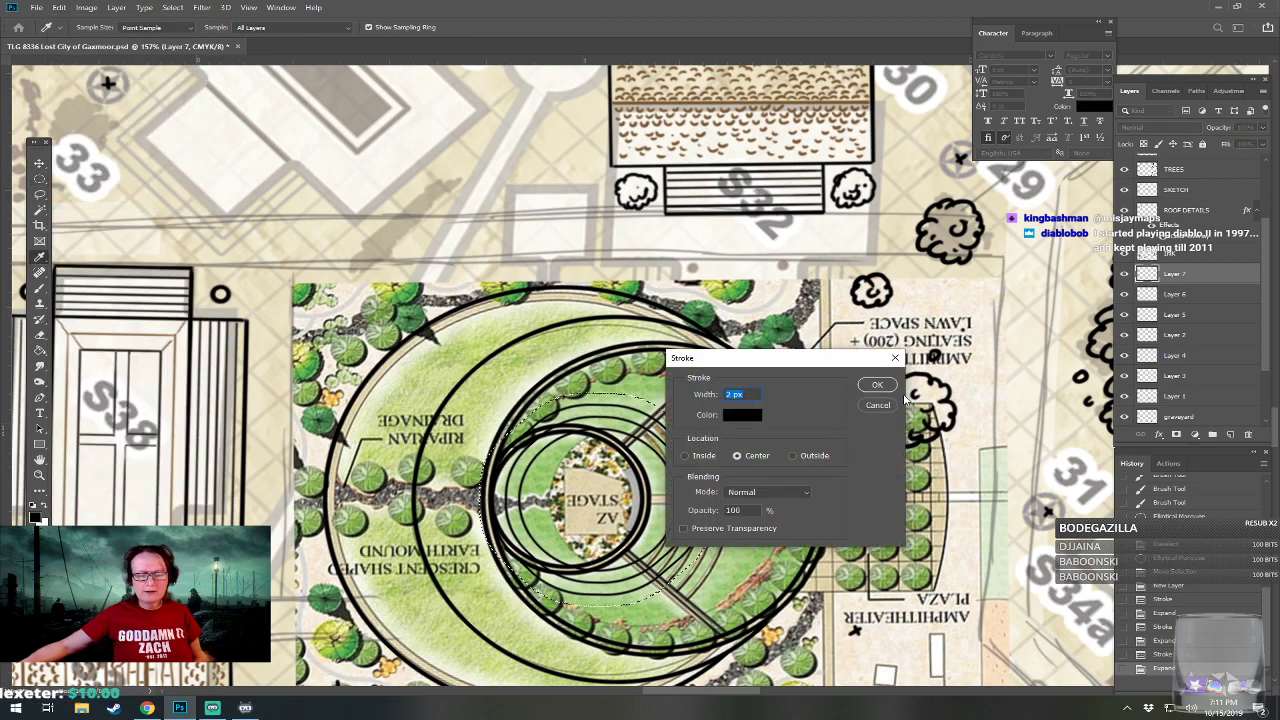
pyautogui.click(874, 384)
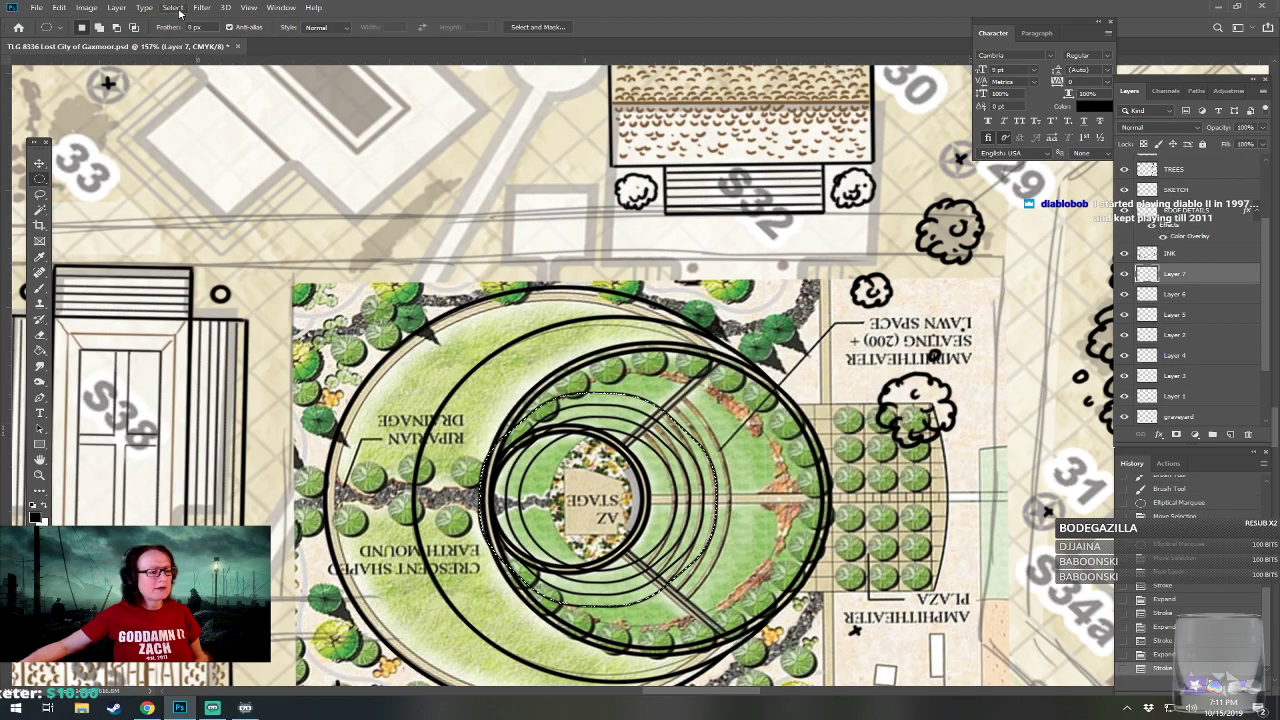
# Expand the fourth row's selection by 12 pixels and stroke it in centered 2 px black as the fifth seating row.
pyautogui.click(172, 7)
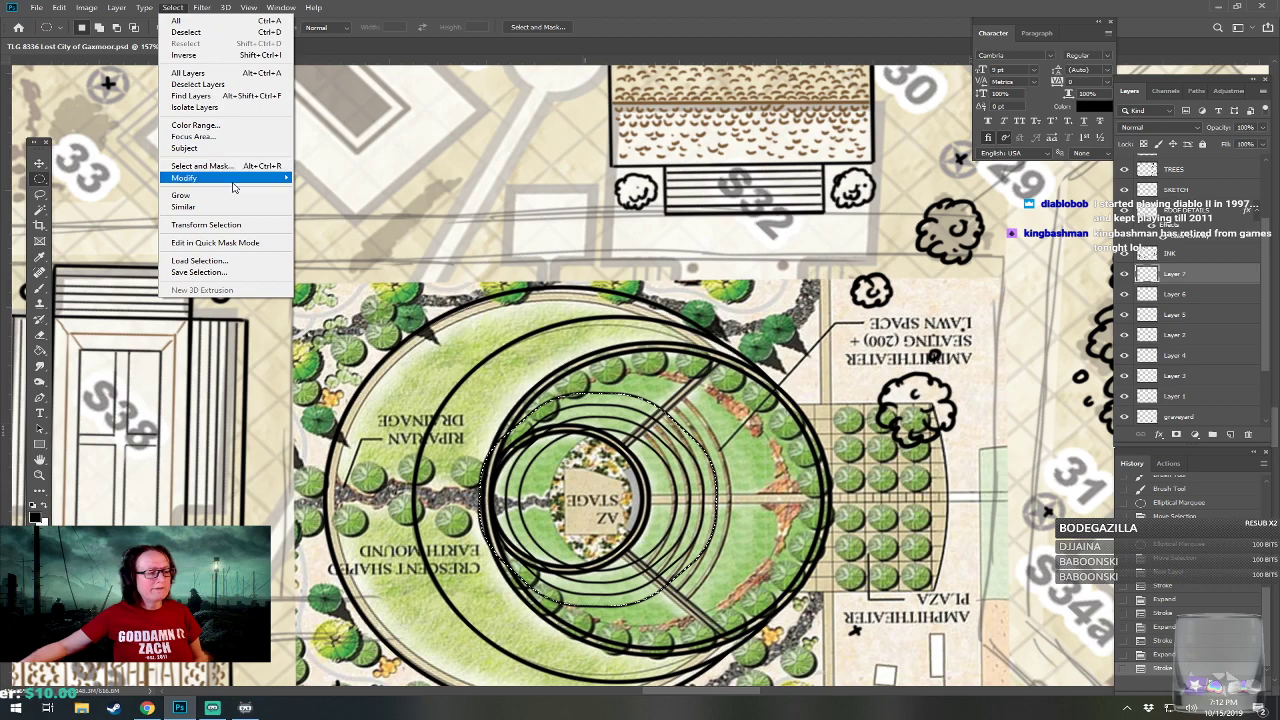
pyautogui.moveTo(230, 177)
pyautogui.click(362, 208)
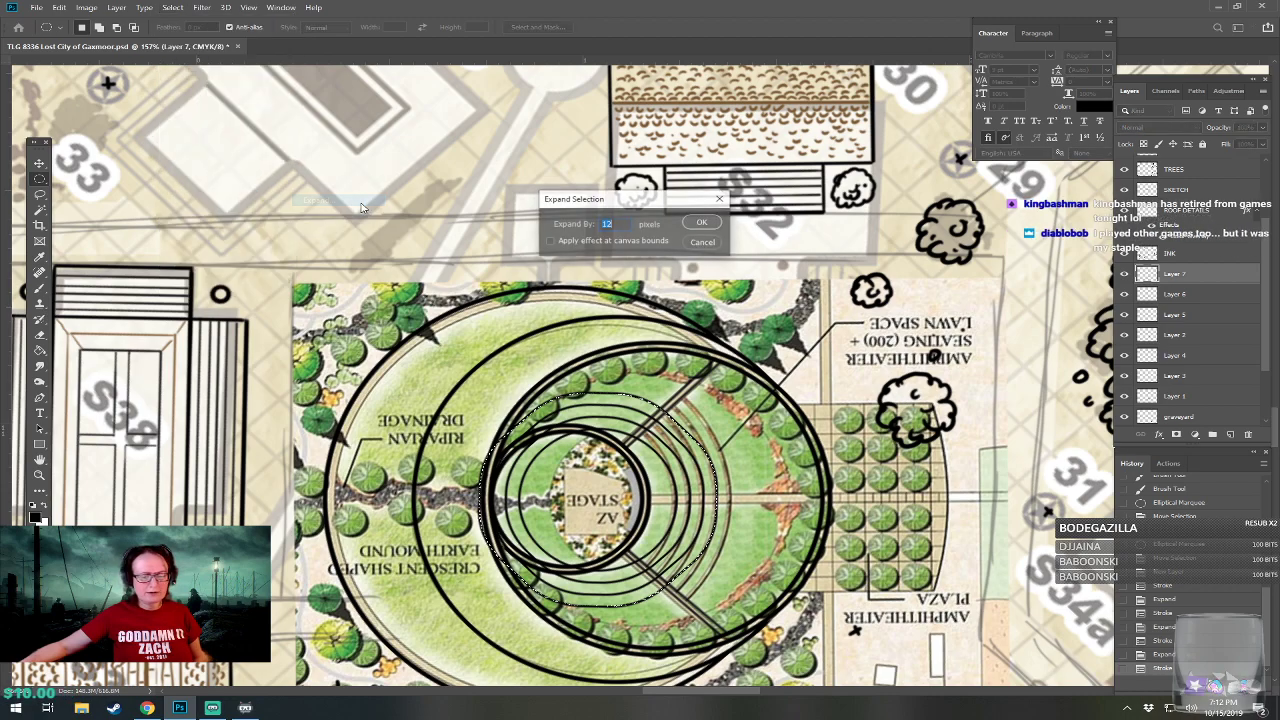
pyautogui.click(702, 224)
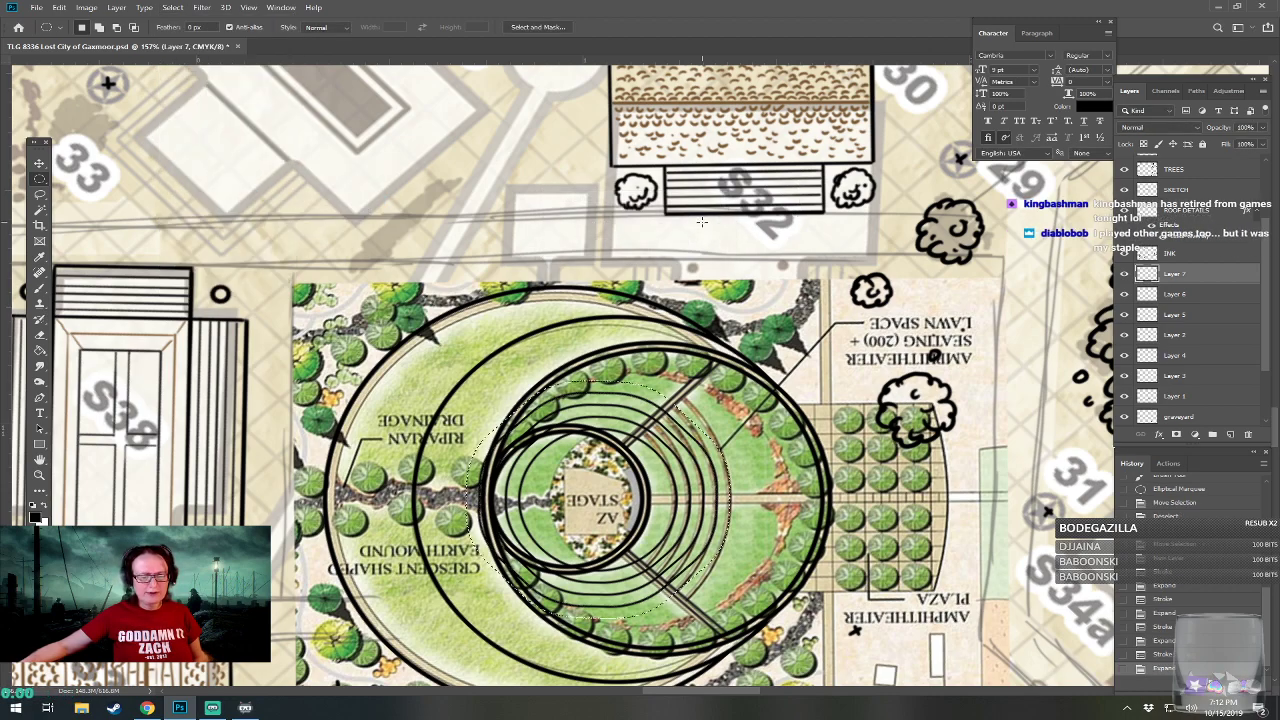
pyautogui.click(59, 7)
pyautogui.click(76, 206)
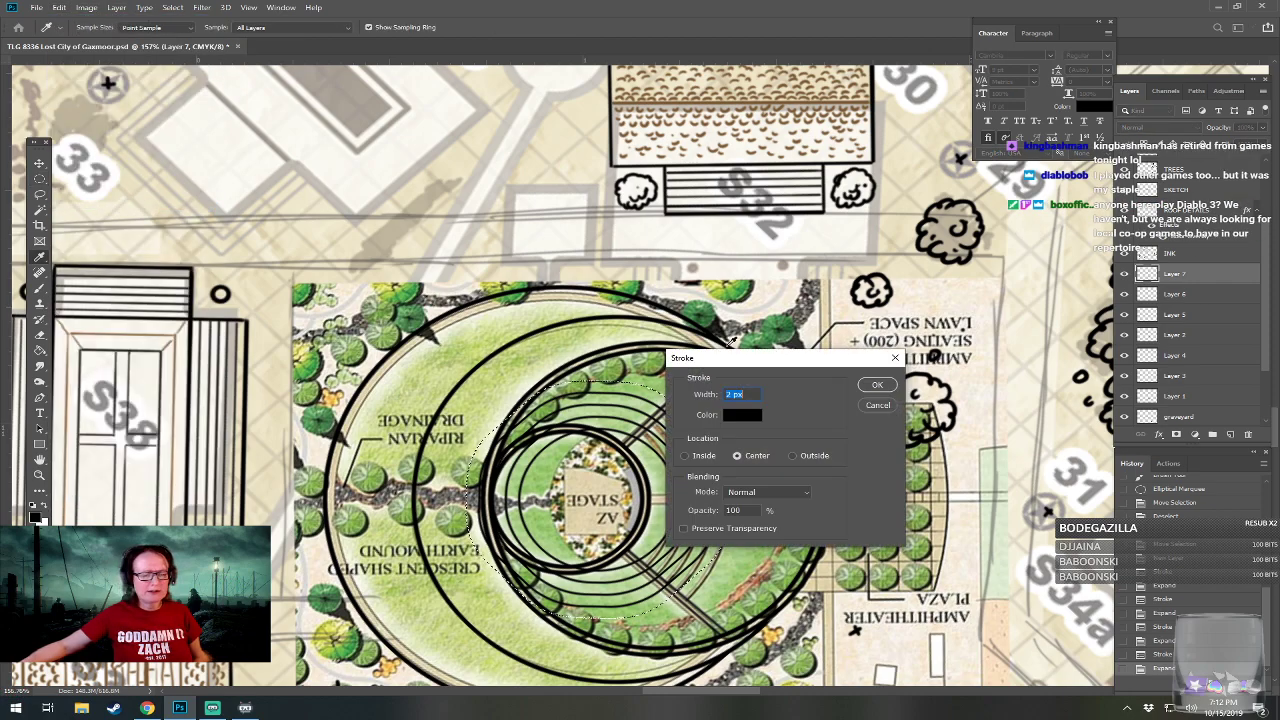
pyautogui.click(872, 385)
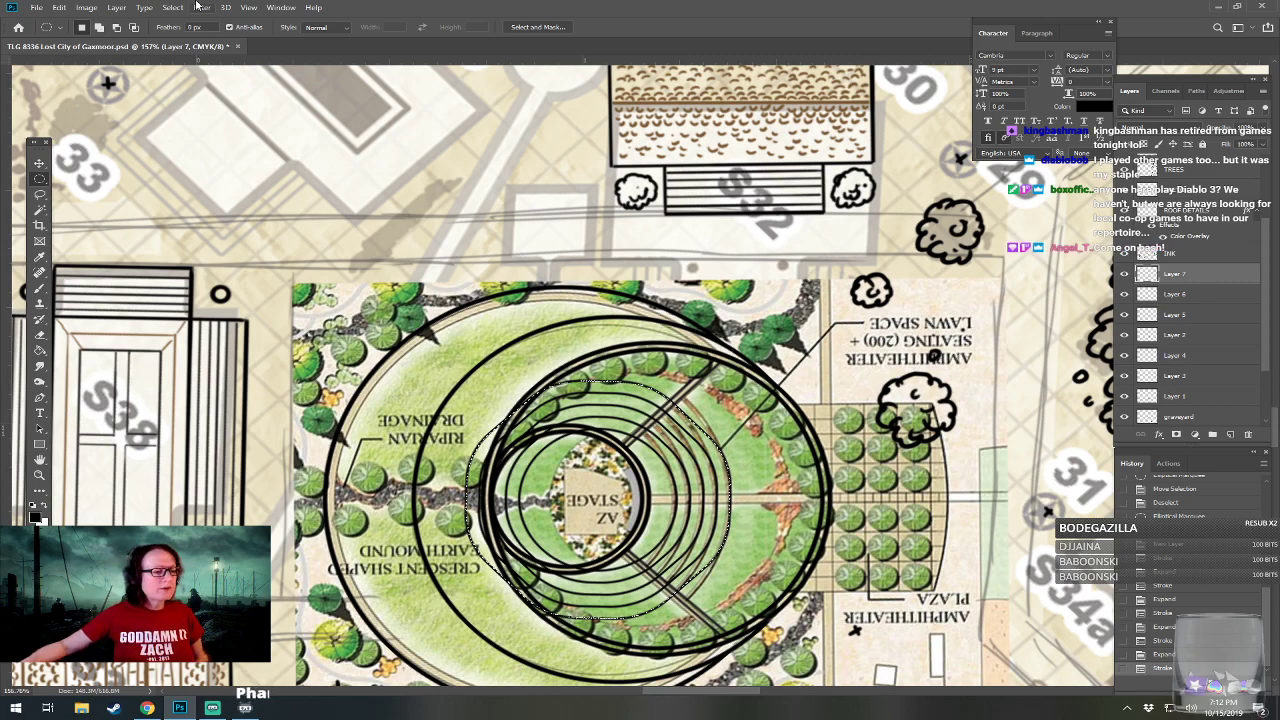
# Expand the fifth row's selection by 12 pixels, stroke it in centered 2 px black as the sixth seating row, and deselect.
pyautogui.click(172, 8)
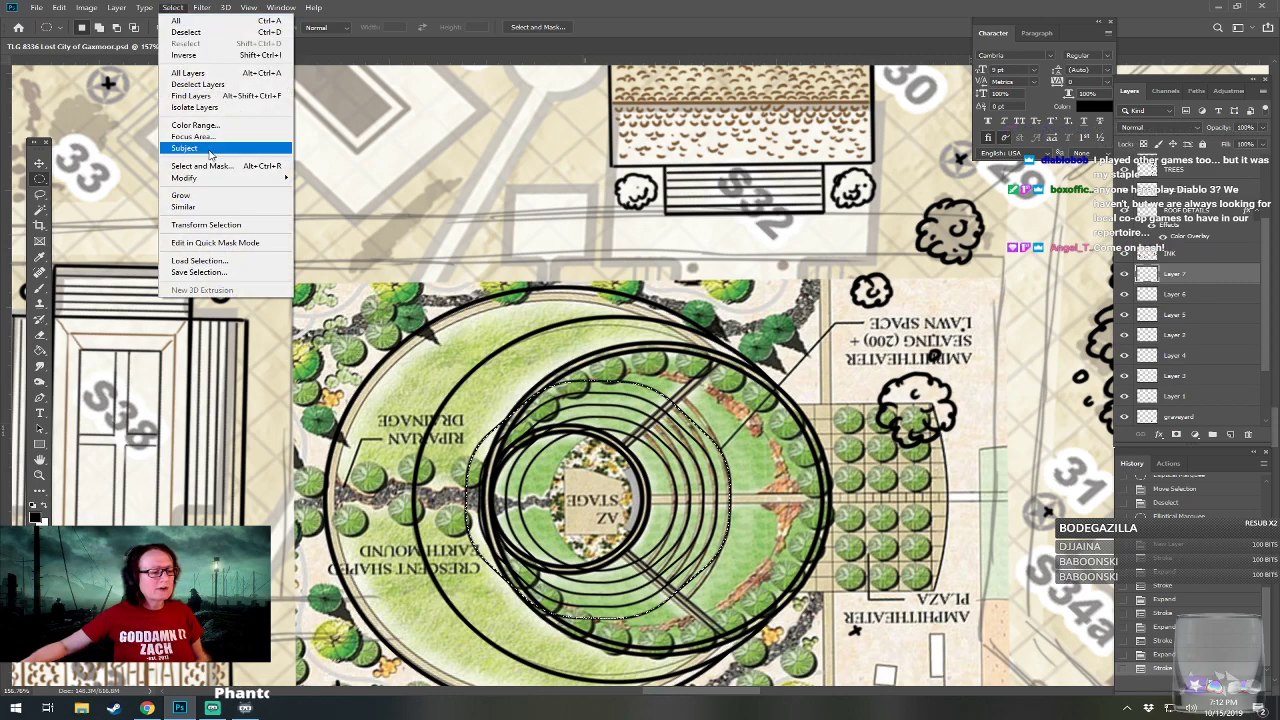
pyautogui.moveTo(223, 187)
pyautogui.click(330, 208)
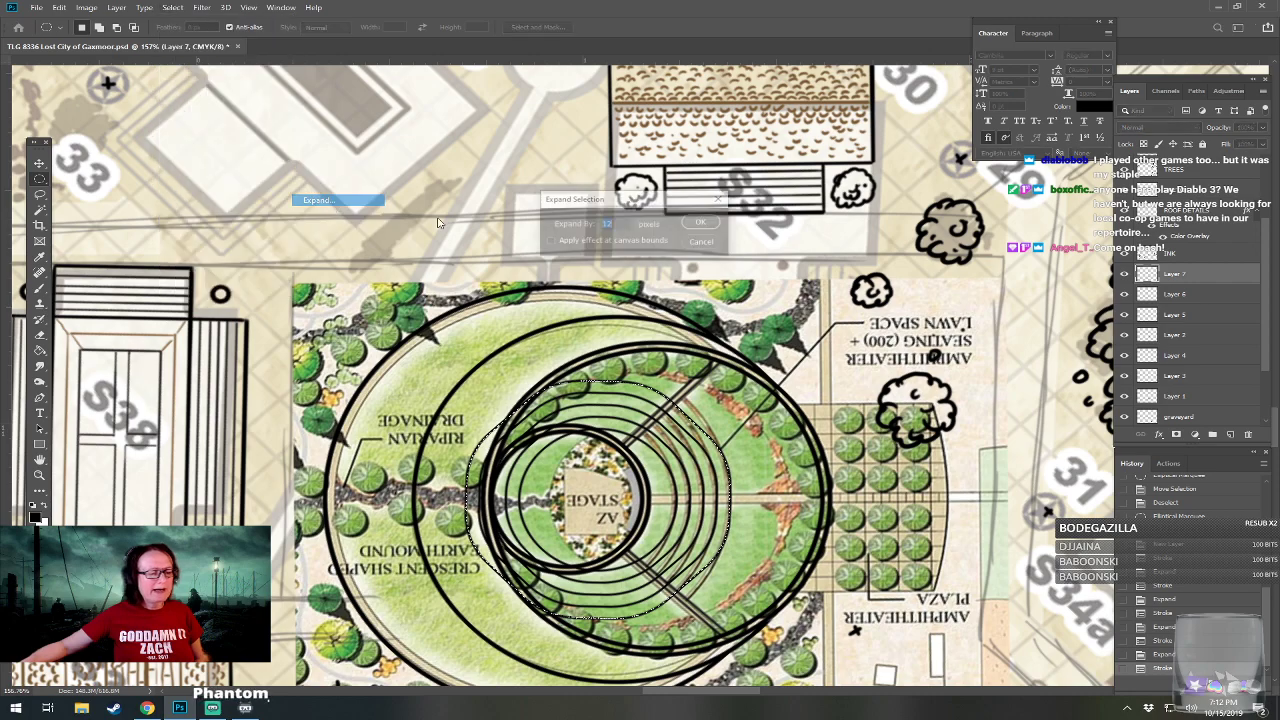
pyautogui.click(703, 222)
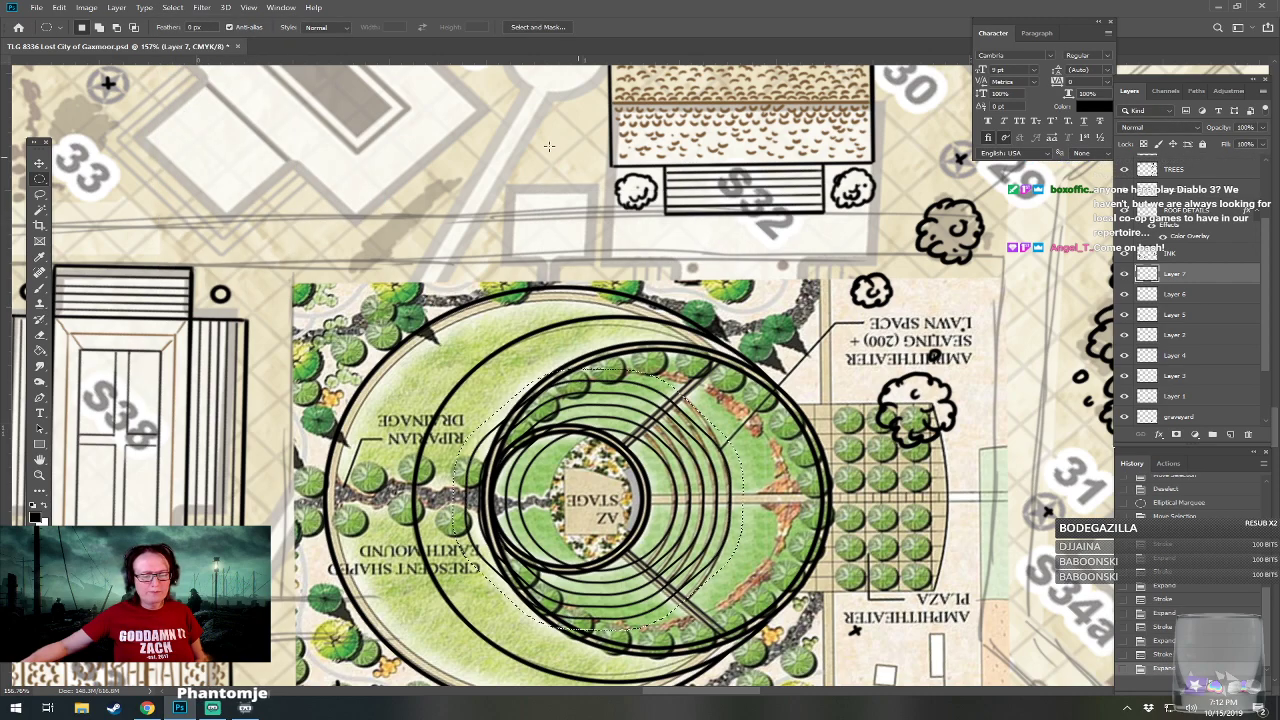
pyautogui.click(57, 8)
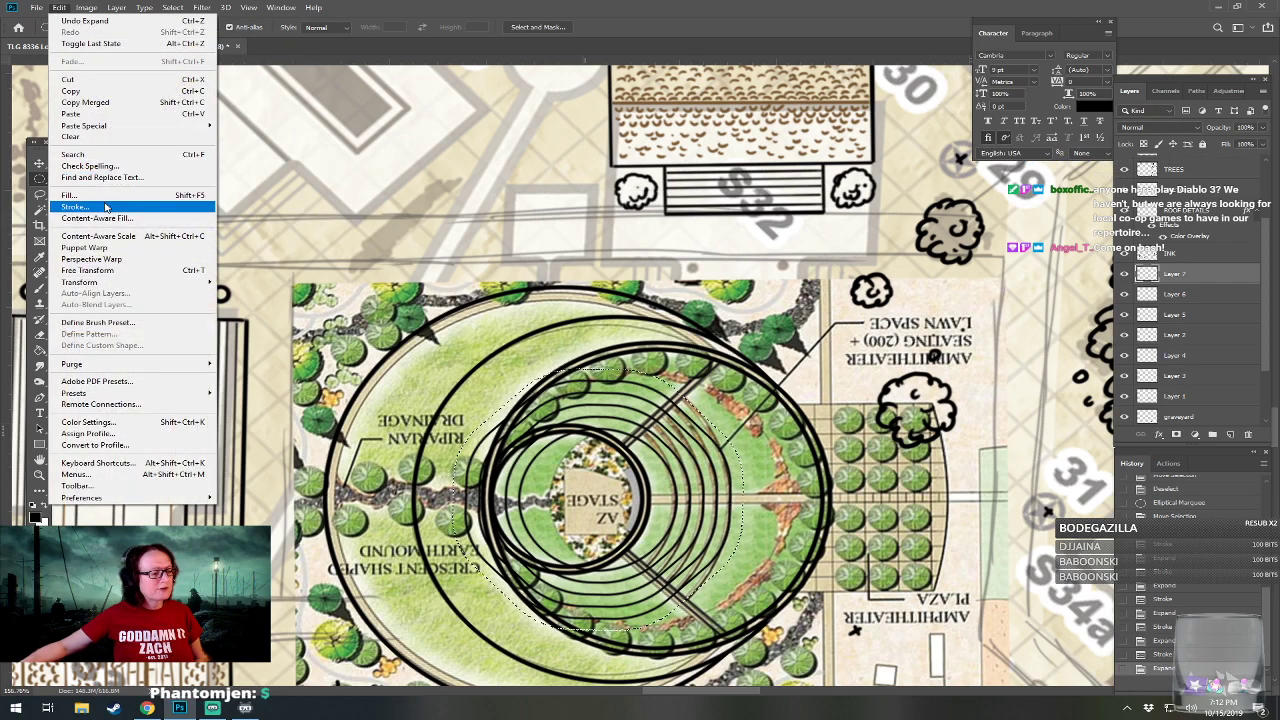
pyautogui.click(105, 207)
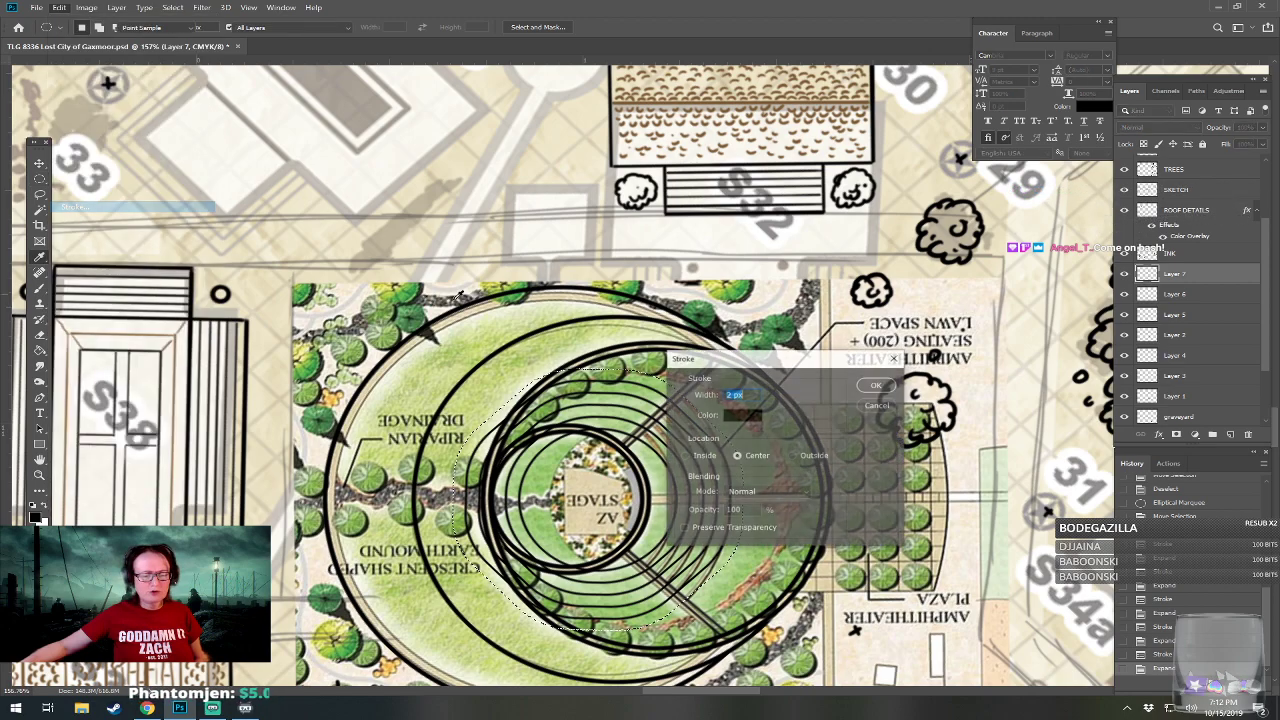
pyautogui.click(878, 386)
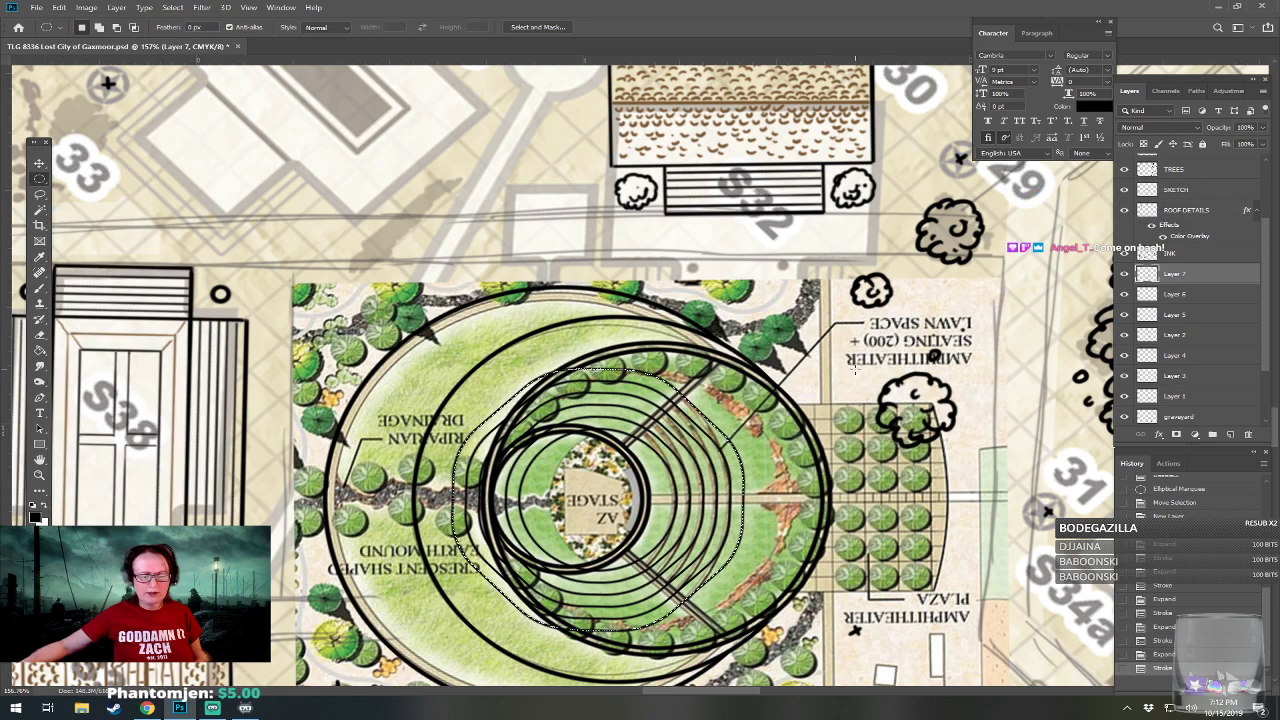
pyautogui.hotkey('ctrl', 'd')
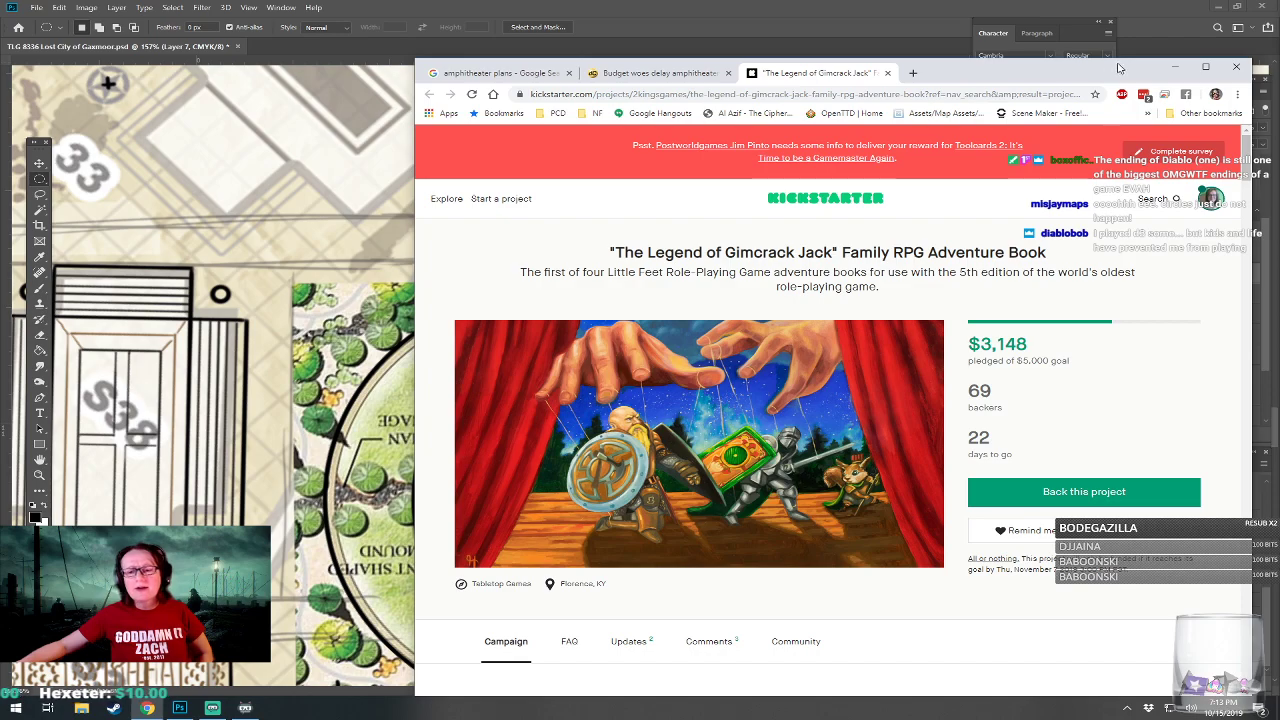
# Return to the map in Photoshop and erase the seating rings outside the wedge between the two diagonal aisles.
pyautogui.click(1175, 66)
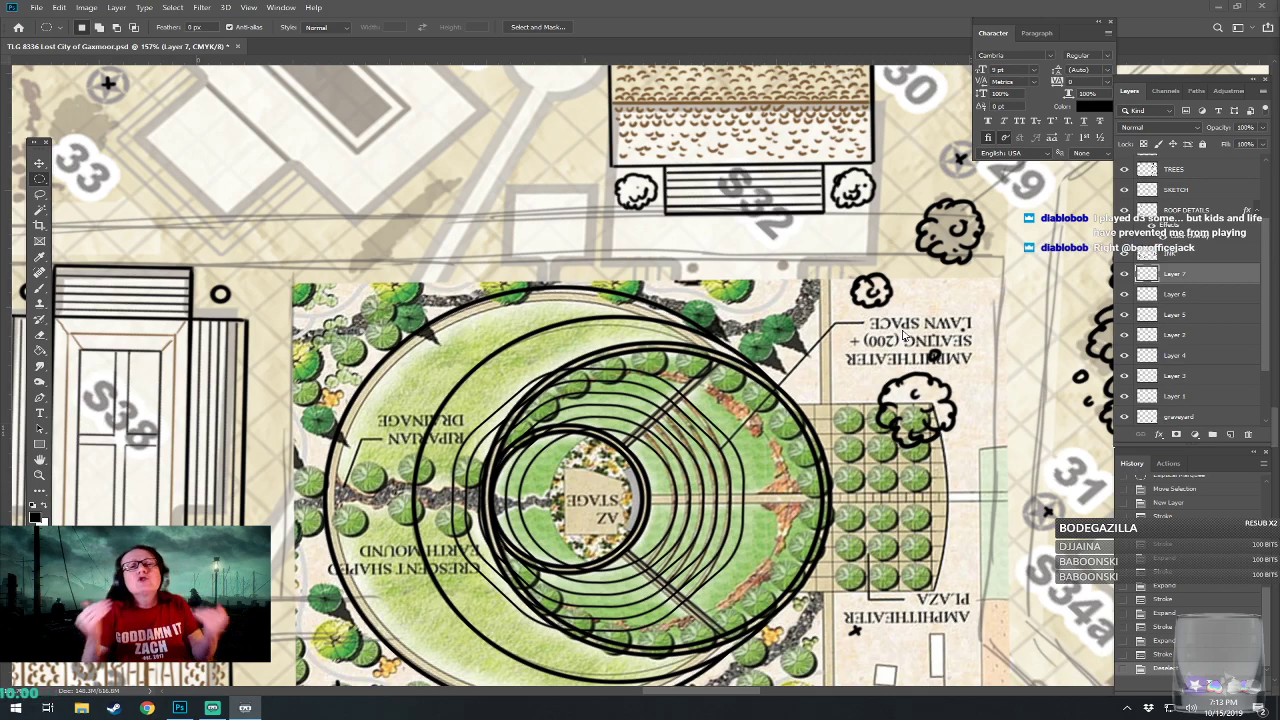
pyautogui.moveTo(903, 331); pyautogui.dragTo(974, 273)
pyautogui.scroll(2, 715, 478)
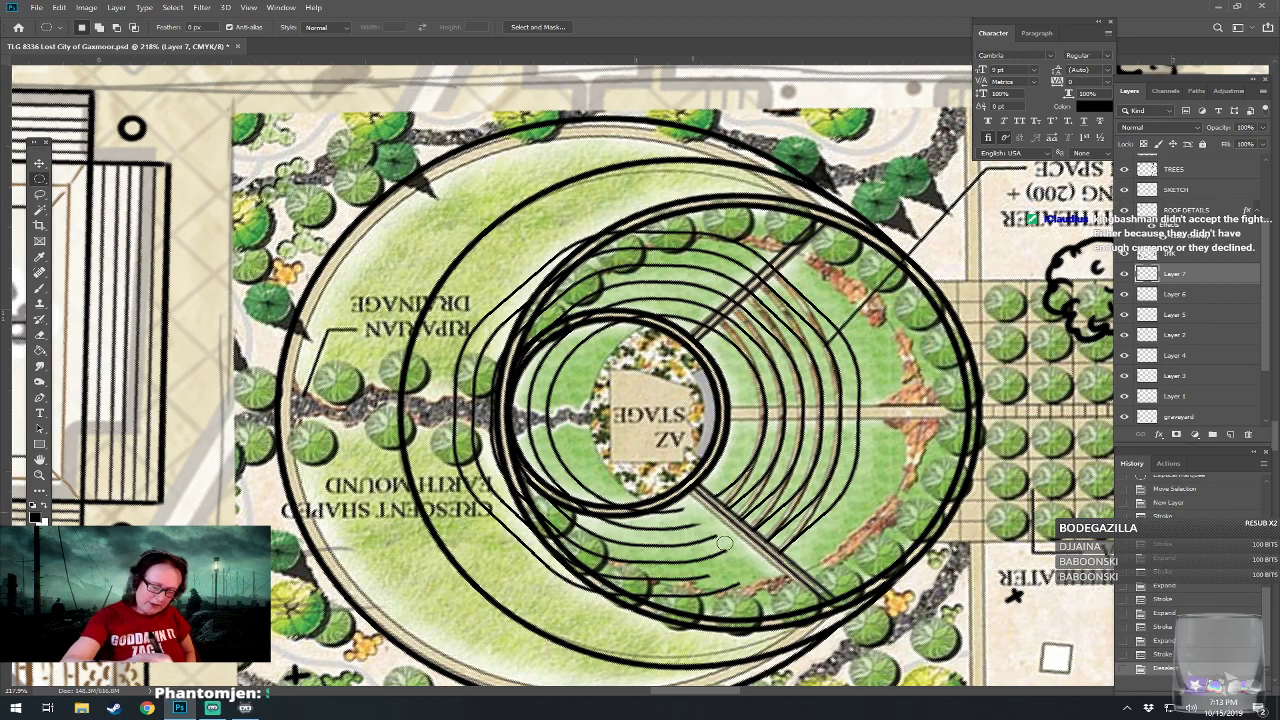
pyautogui.moveTo(639, 530)
pyautogui.mouseDown()
pyautogui.moveTo(681, 542)
pyautogui.moveTo(677, 558)
pyautogui.moveTo(682, 547)
pyautogui.moveTo(622, 565)
pyautogui.moveTo(732, 559)
pyautogui.moveTo(624, 574)
pyautogui.moveTo(720, 575)
pyautogui.moveTo(722, 554)
pyautogui.moveTo(658, 577)
pyautogui.moveTo(742, 589)
pyautogui.moveTo(669, 602)
pyautogui.moveTo(546, 564)
pyautogui.moveTo(501, 519)
pyautogui.moveTo(615, 582)
pyautogui.mouseUp()
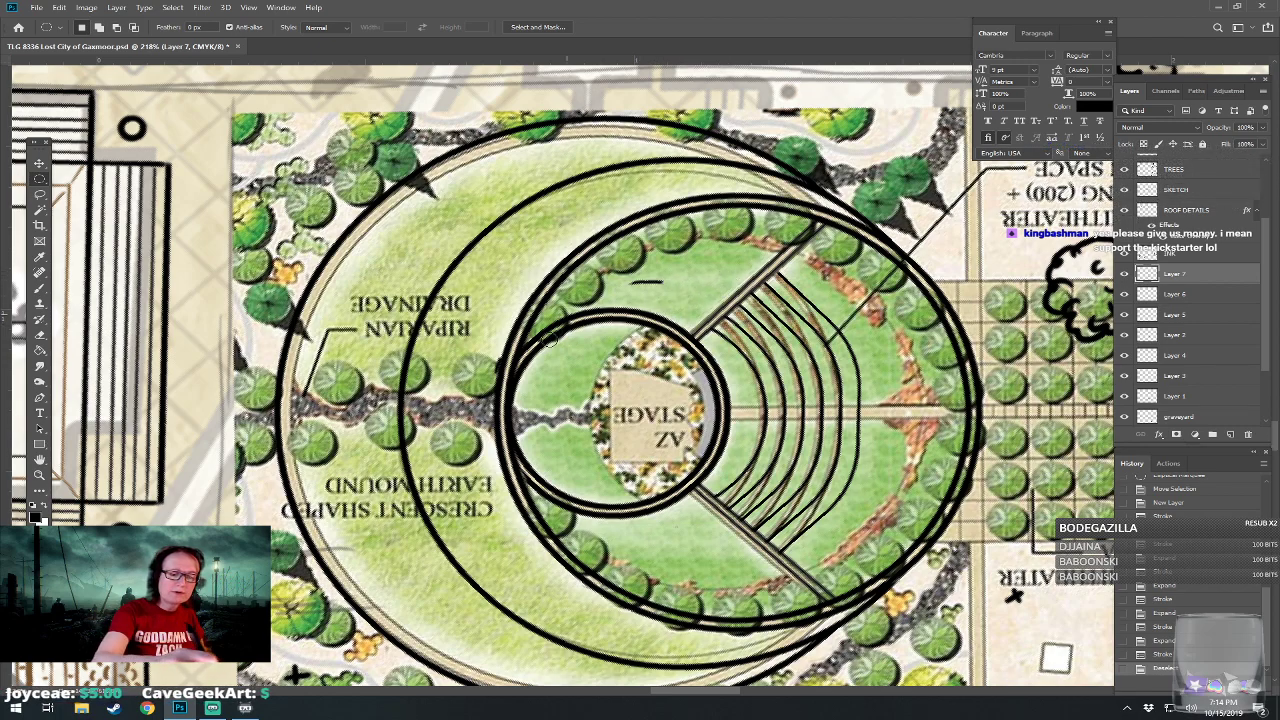
pyautogui.moveTo(705, 243)
pyautogui.mouseDown()
pyautogui.moveTo(747, 242)
pyautogui.moveTo(741, 258)
pyautogui.mouseUp()
# Brush two parallel horizontal black lines from the stage ring through the seating and plaza as the central aisle.
pyautogui.scroll(-7, 727, 271)
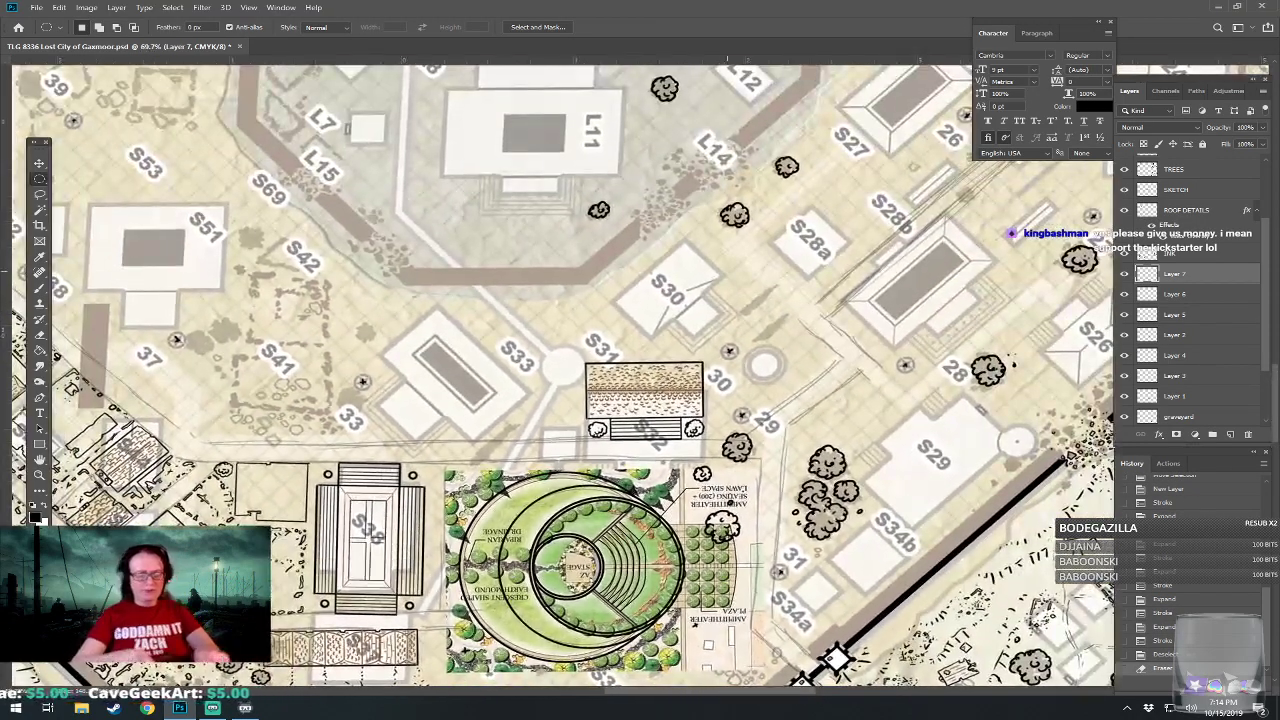
pyautogui.moveTo(685, 305); pyautogui.dragTo(577, 183)
pyautogui.scroll(-3, 727, 271)
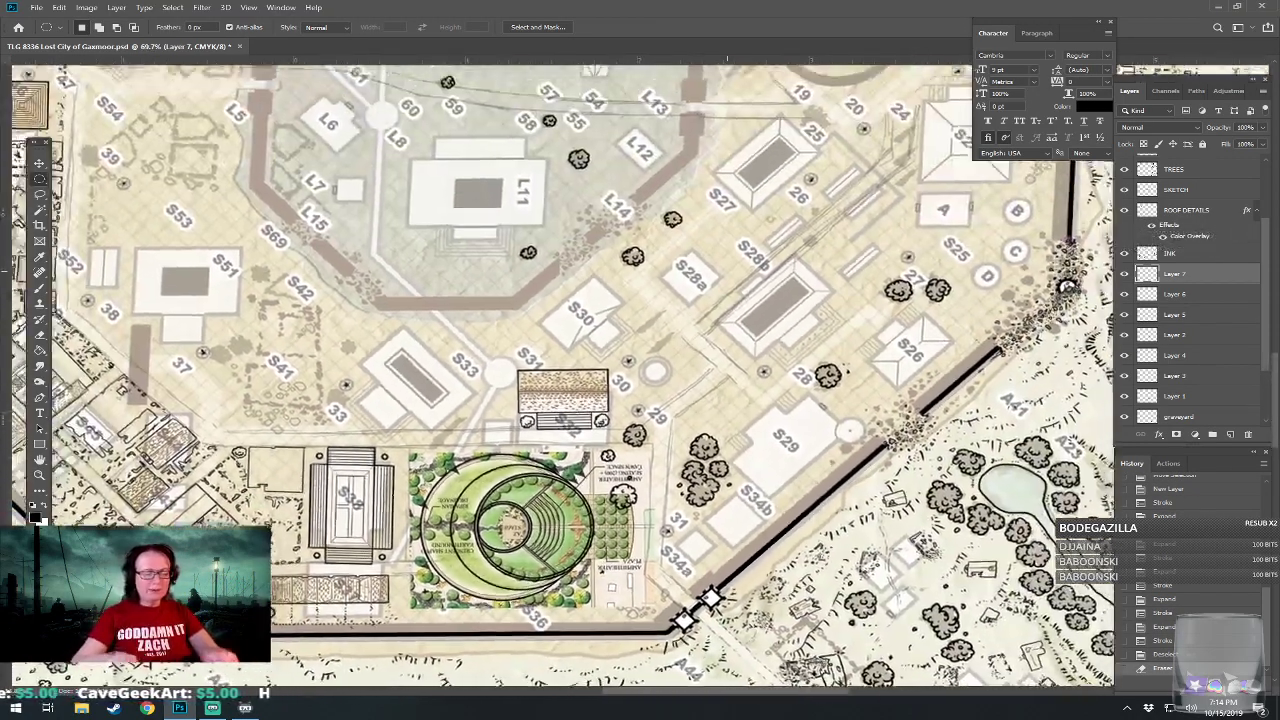
pyautogui.scroll(2, 727, 271)
pyautogui.scroll(3, 459, 543)
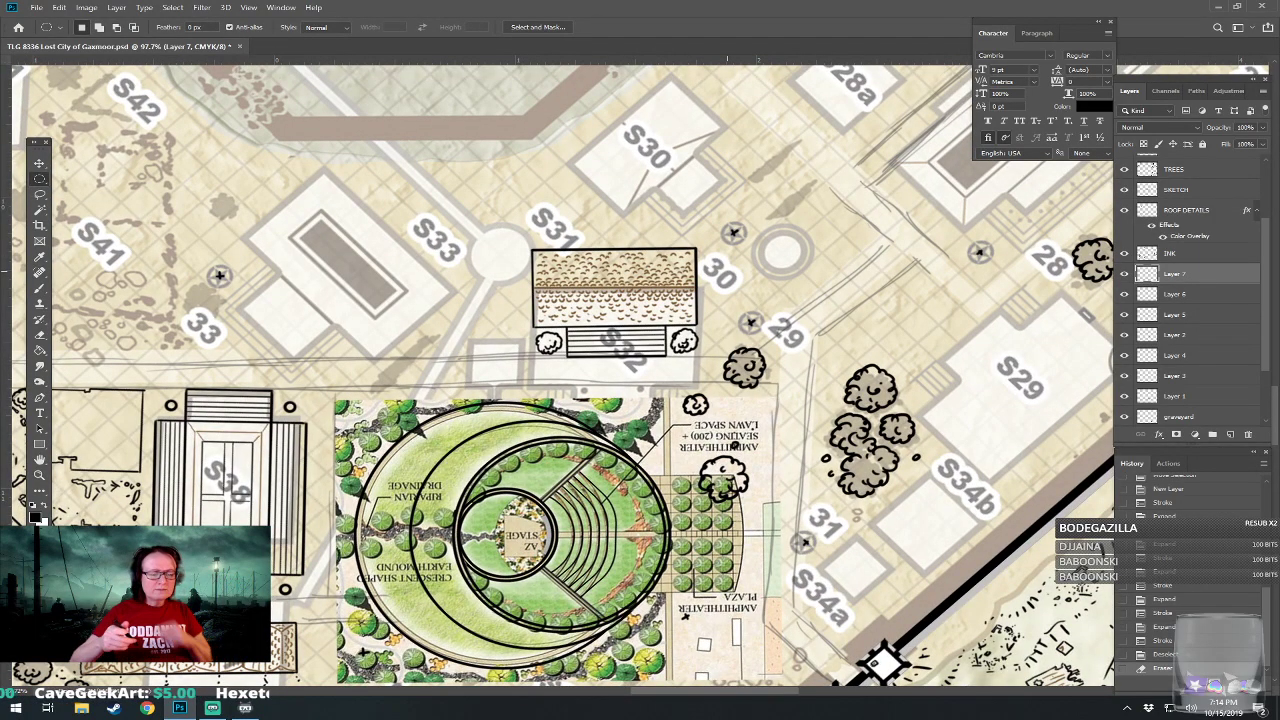
pyautogui.scroll(3, 632, 560)
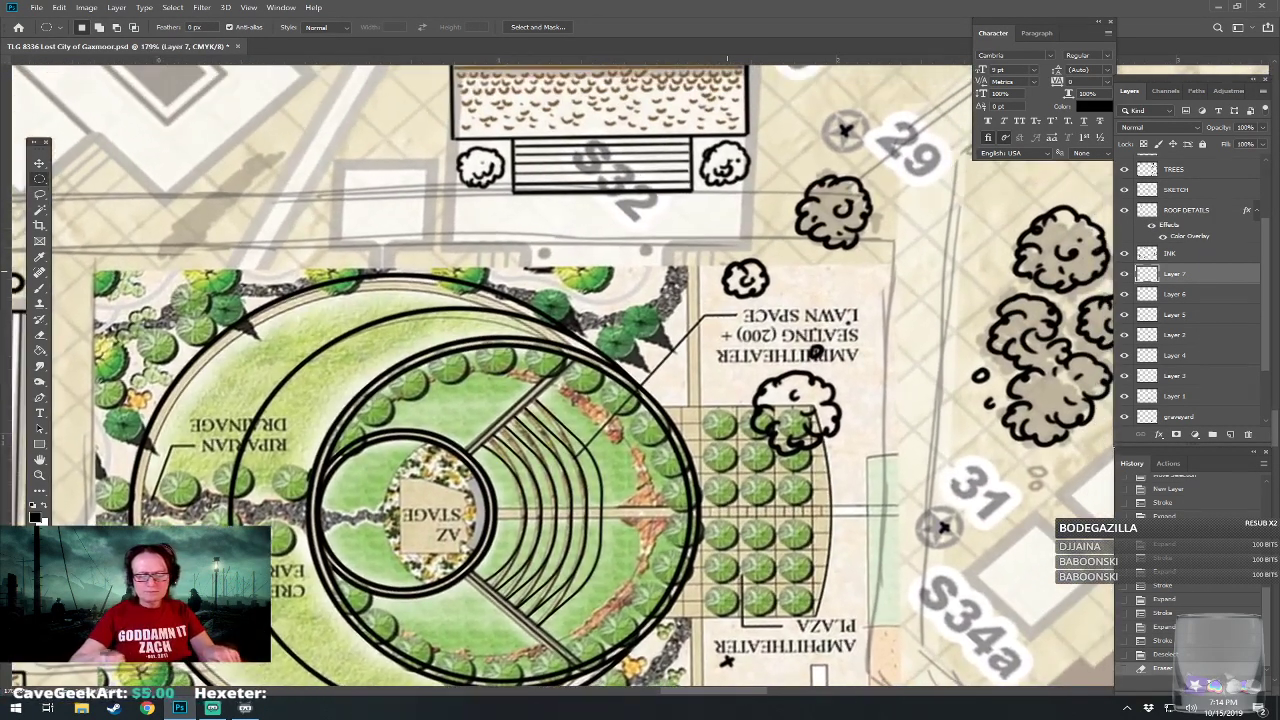
pyautogui.moveTo(632, 560); pyautogui.dragTo(603, 517)
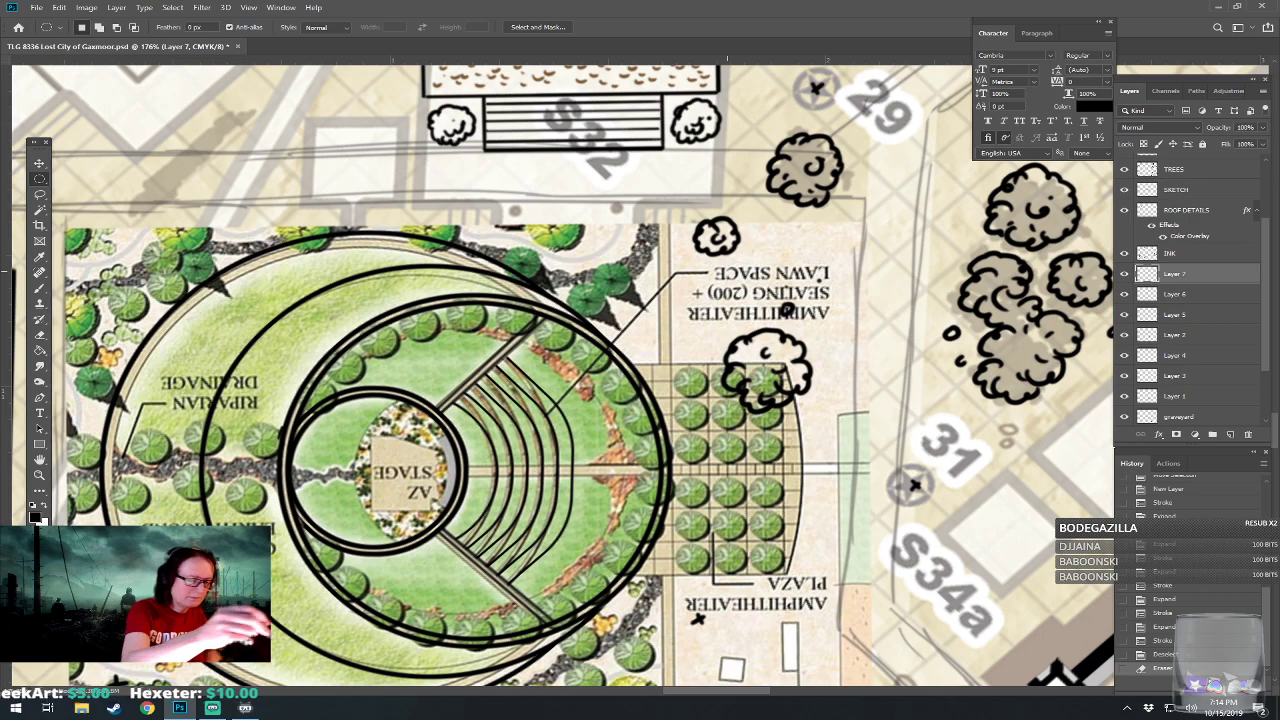
pyautogui.click(40, 287)
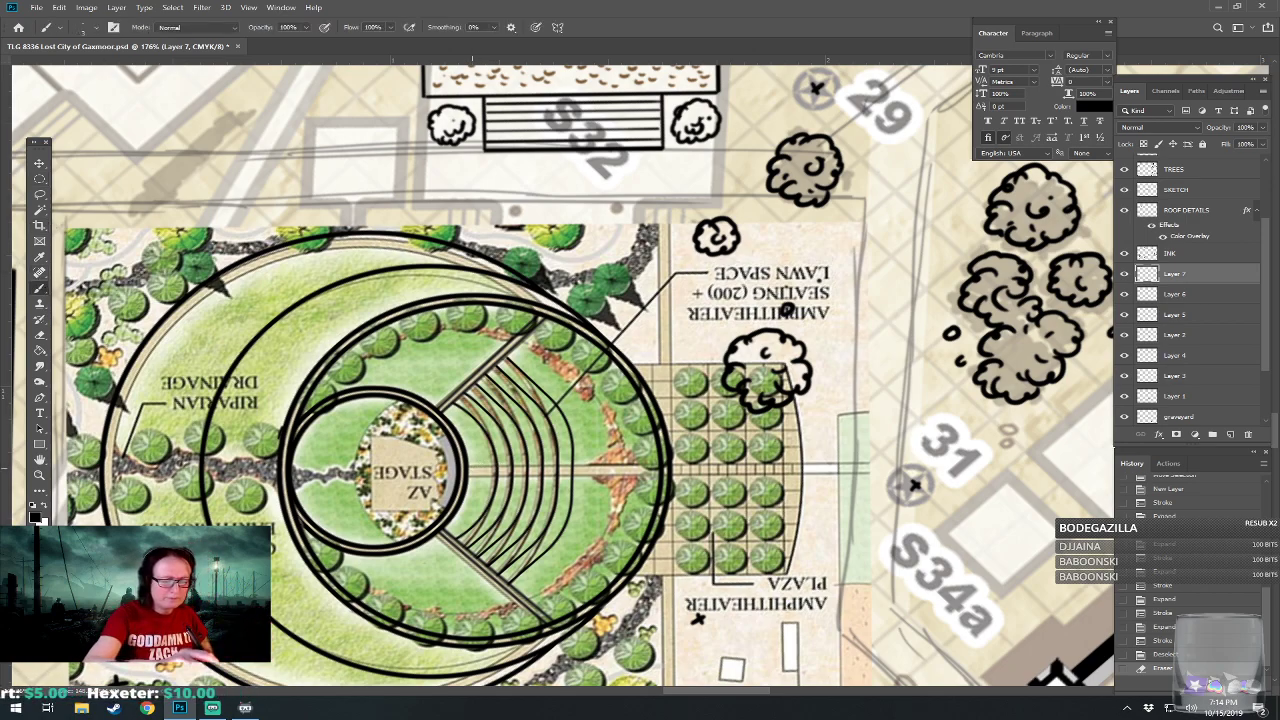
pyautogui.click(468, 466)
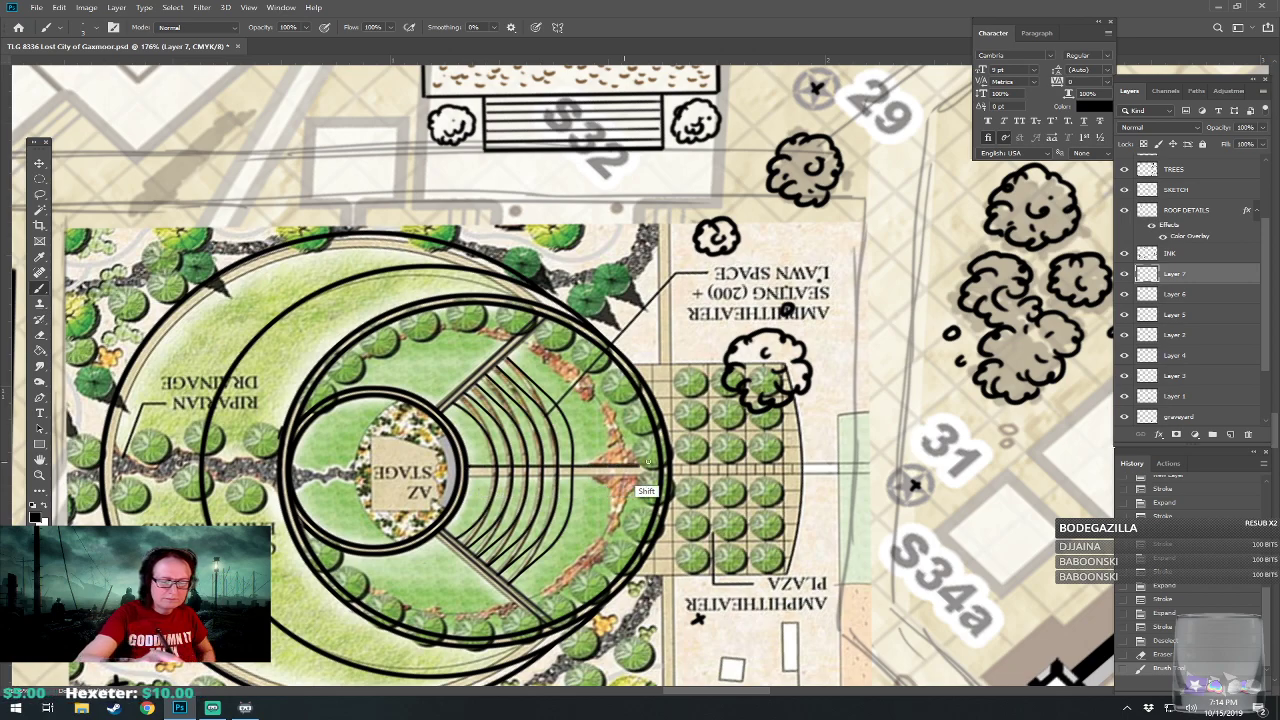
pyautogui.keyDown('shift'); pyautogui.click(851, 466); pyautogui.keyUp('shift')
pyautogui.click(469, 476)
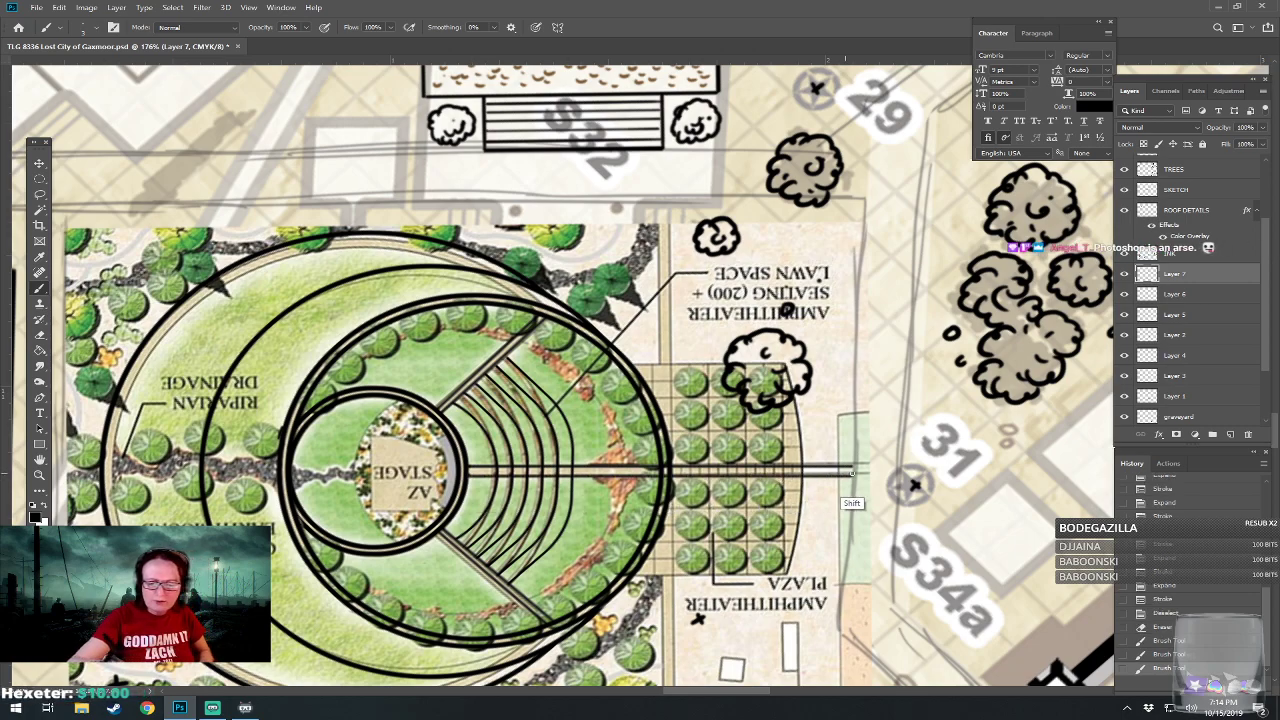
pyautogui.keyDown('shift'); pyautogui.click(853, 472); pyautogui.keyUp('shift')
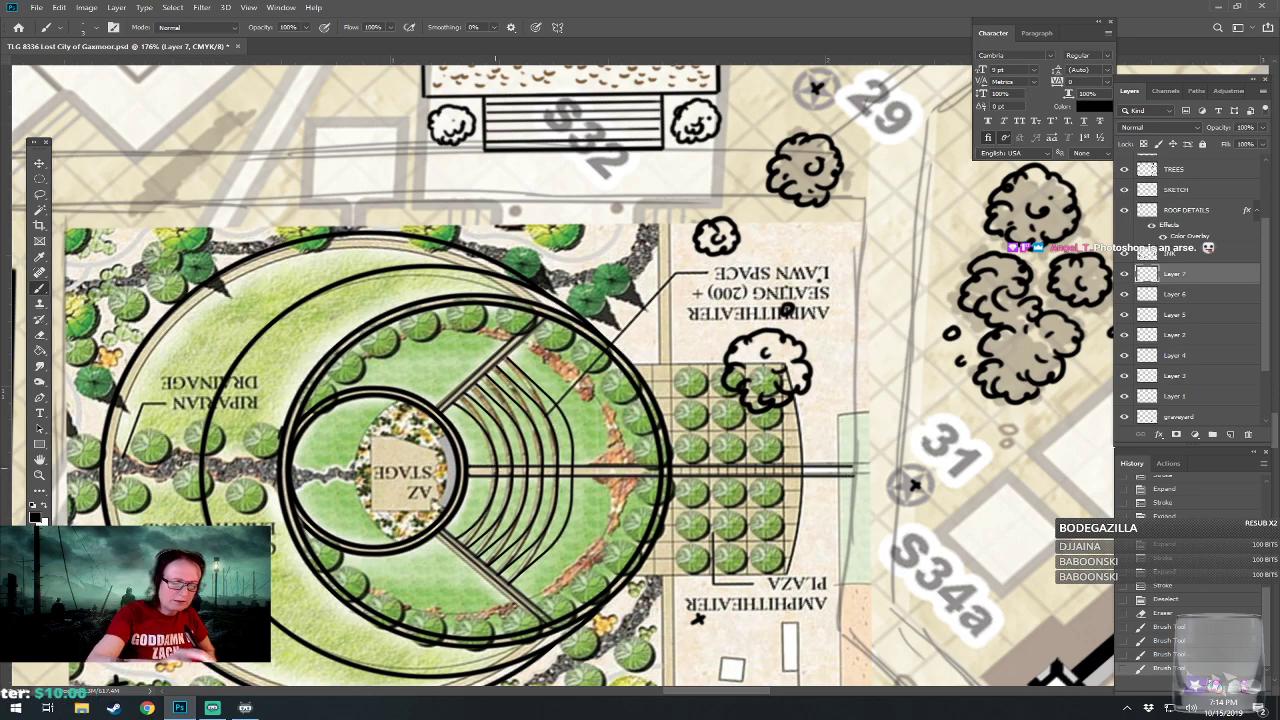
# Erase the seating row lines that cross the gap between the two central aisle lines.
pyautogui.click(495, 468)
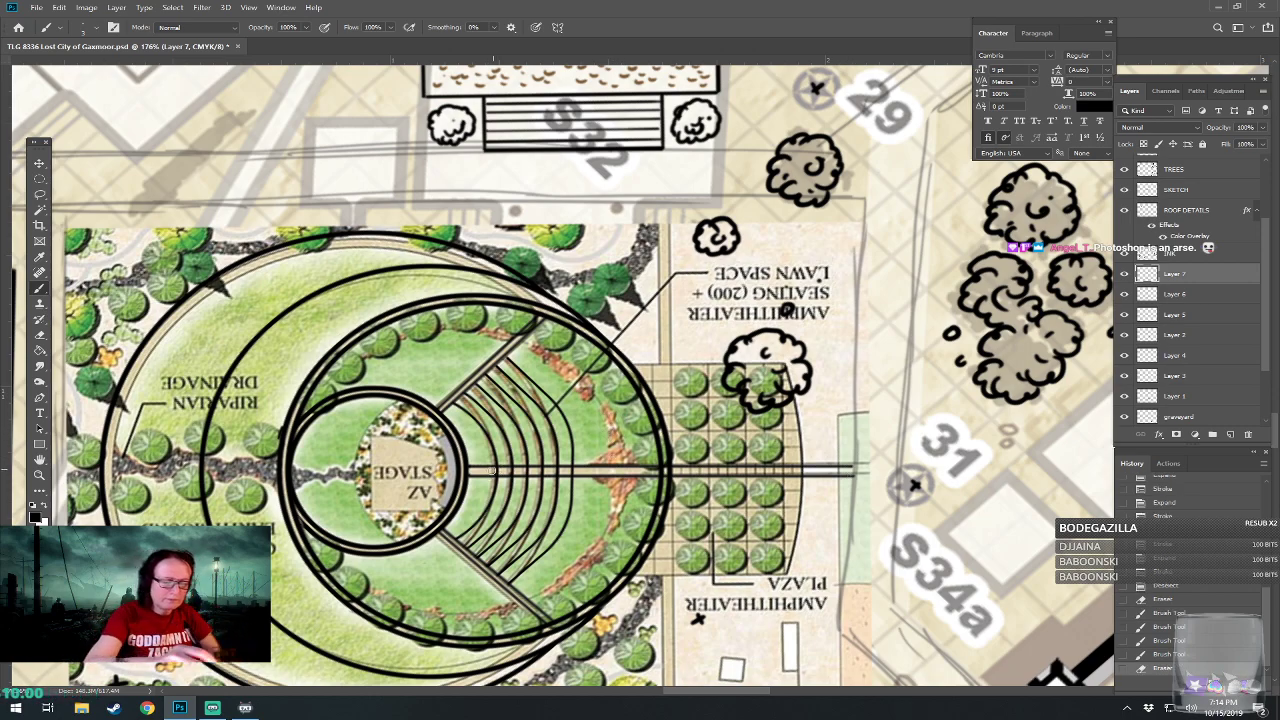
pyautogui.click(484, 473)
pyautogui.click(490, 471)
pyautogui.click(492, 472)
pyautogui.moveTo(496, 472)
pyautogui.mouseDown()
pyautogui.moveTo(575, 471)
pyautogui.moveTo(489, 475)
pyautogui.moveTo(598, 474)
pyautogui.mouseUp()
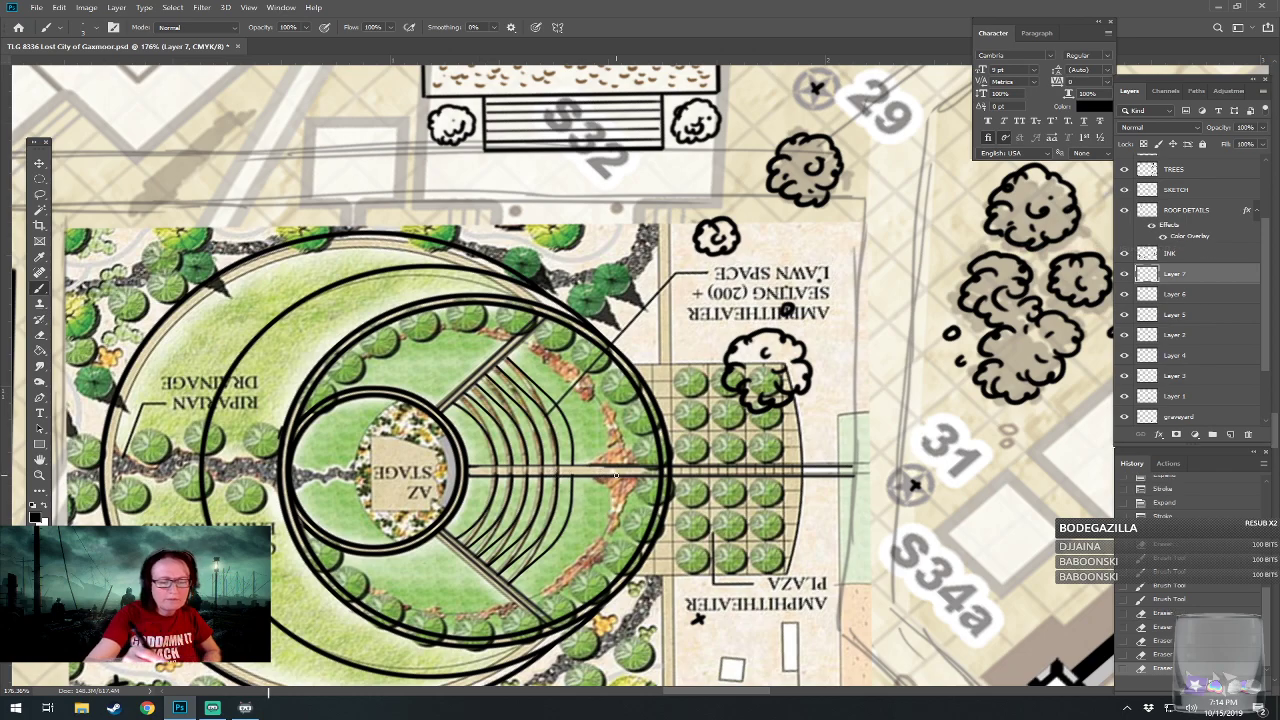
pyautogui.click(560, 470)
pyautogui.click(564, 472)
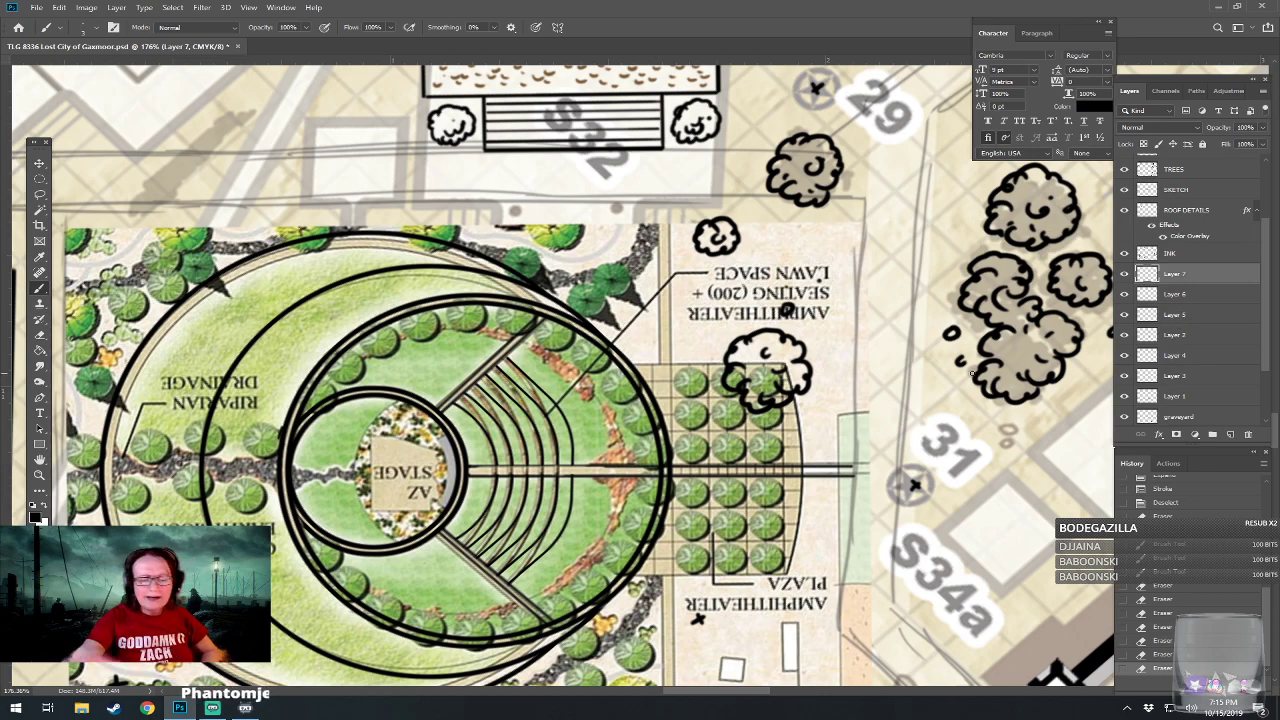
# Examine the inked amphitheater up close and against the surrounding buildings and city wall.
pyautogui.moveTo(666, 465); pyautogui.dragTo(653, 408)
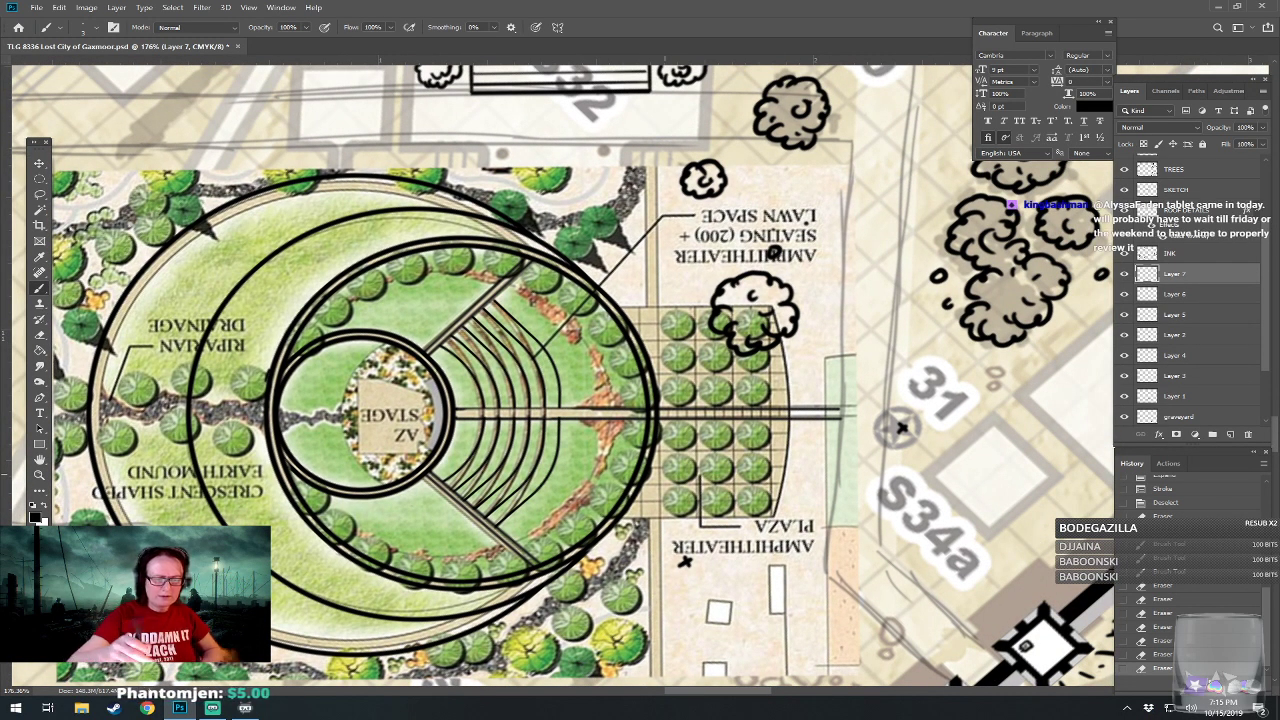
pyautogui.scroll(-6, 645, 545)
pyautogui.scroll(3, 562, 472)
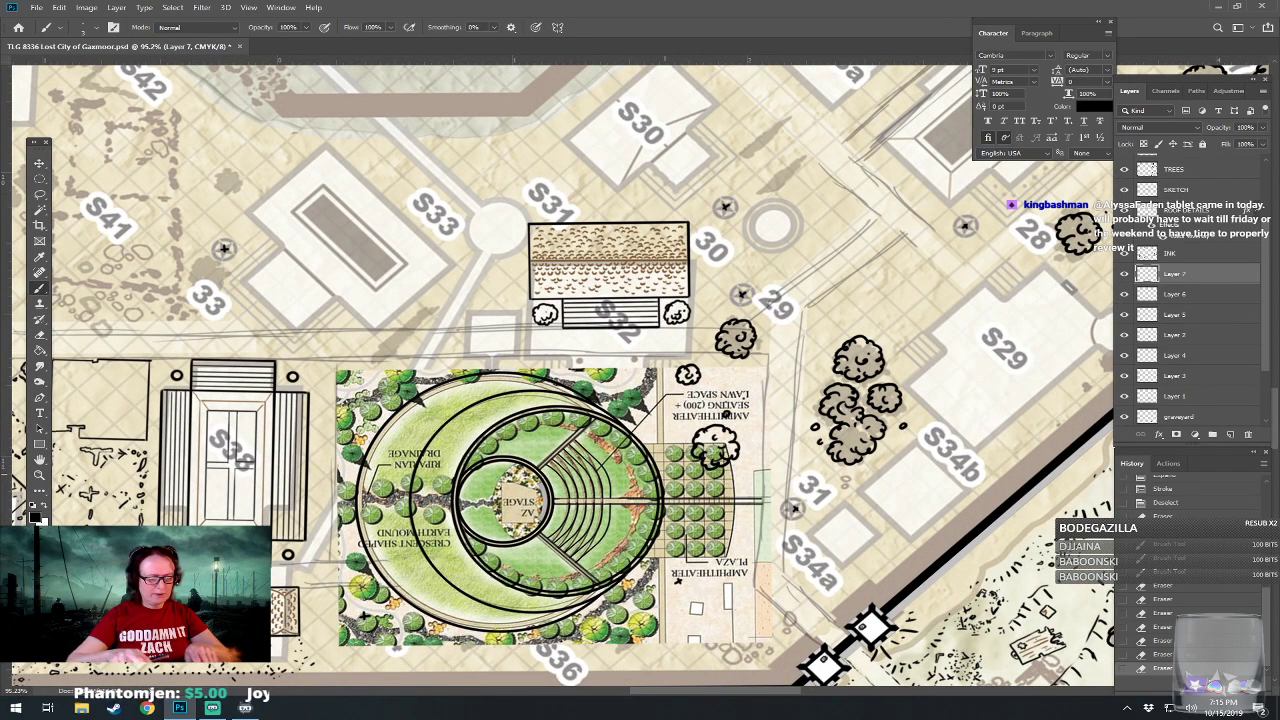
pyautogui.moveTo(665, 474); pyautogui.dragTo(632, 399)
pyautogui.scroll(4, 585, 445)
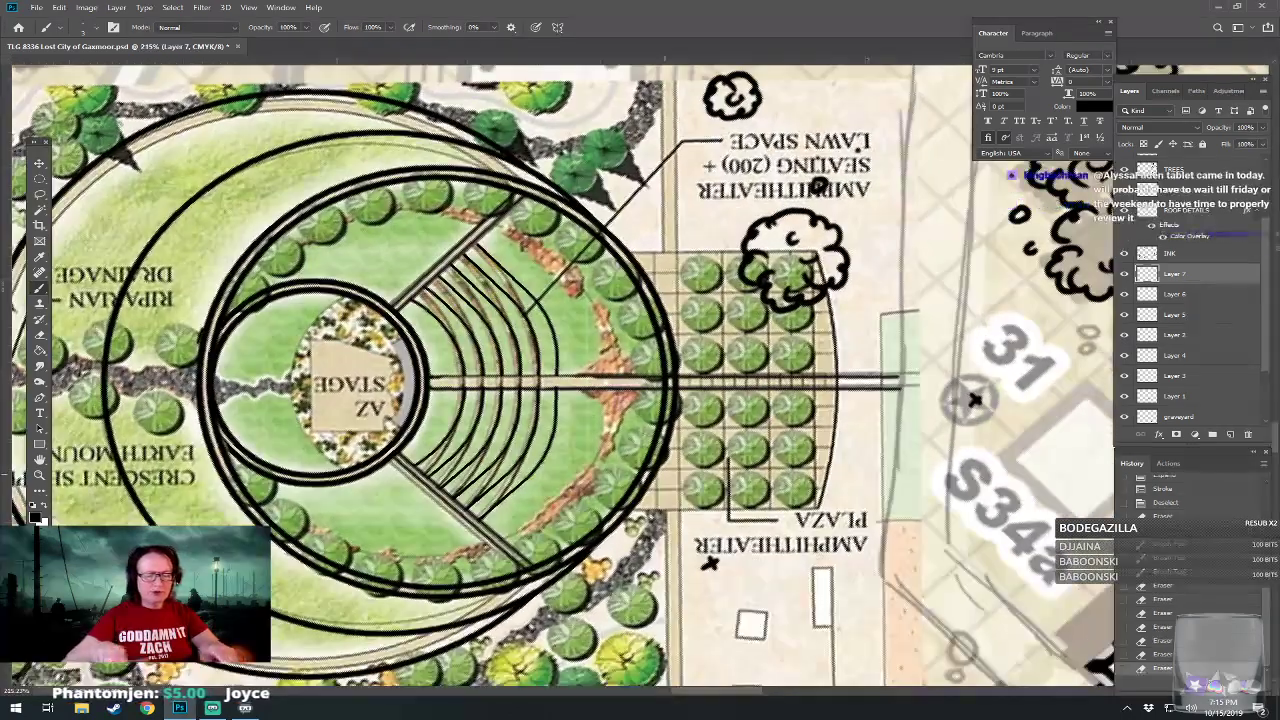
pyautogui.scroll(-4, 685, 392)
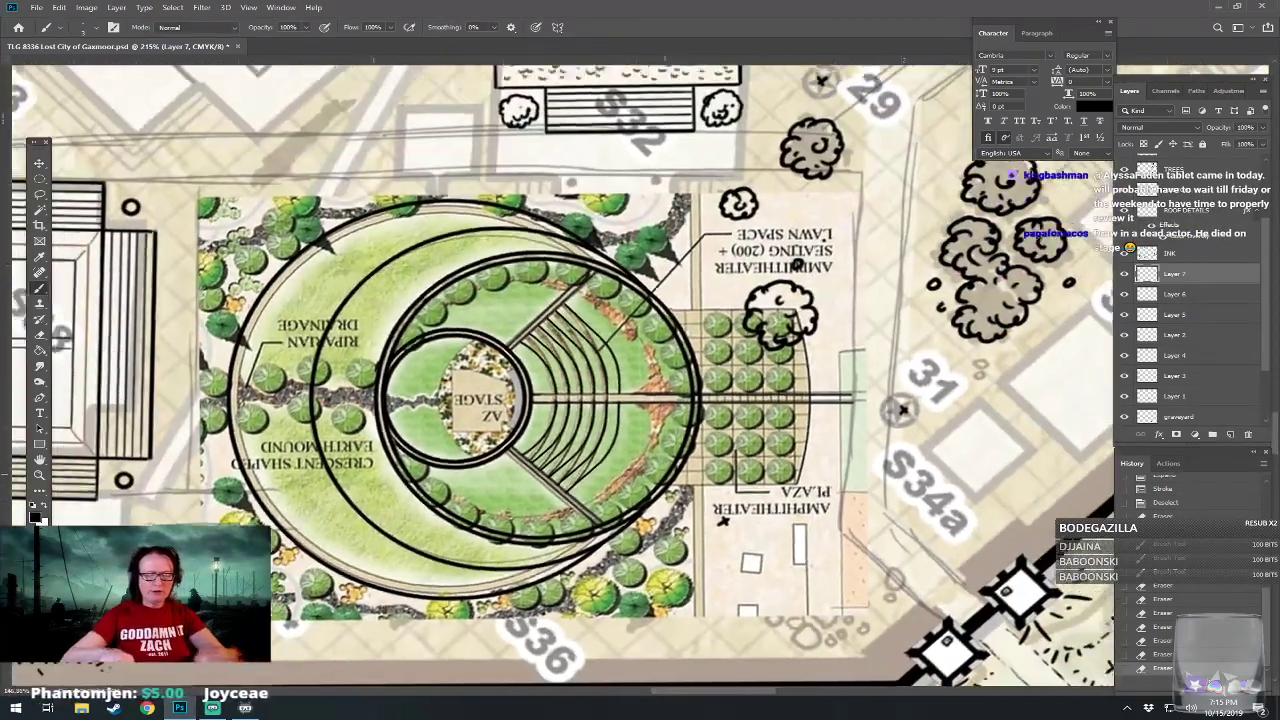
pyautogui.scroll(2, 685, 392)
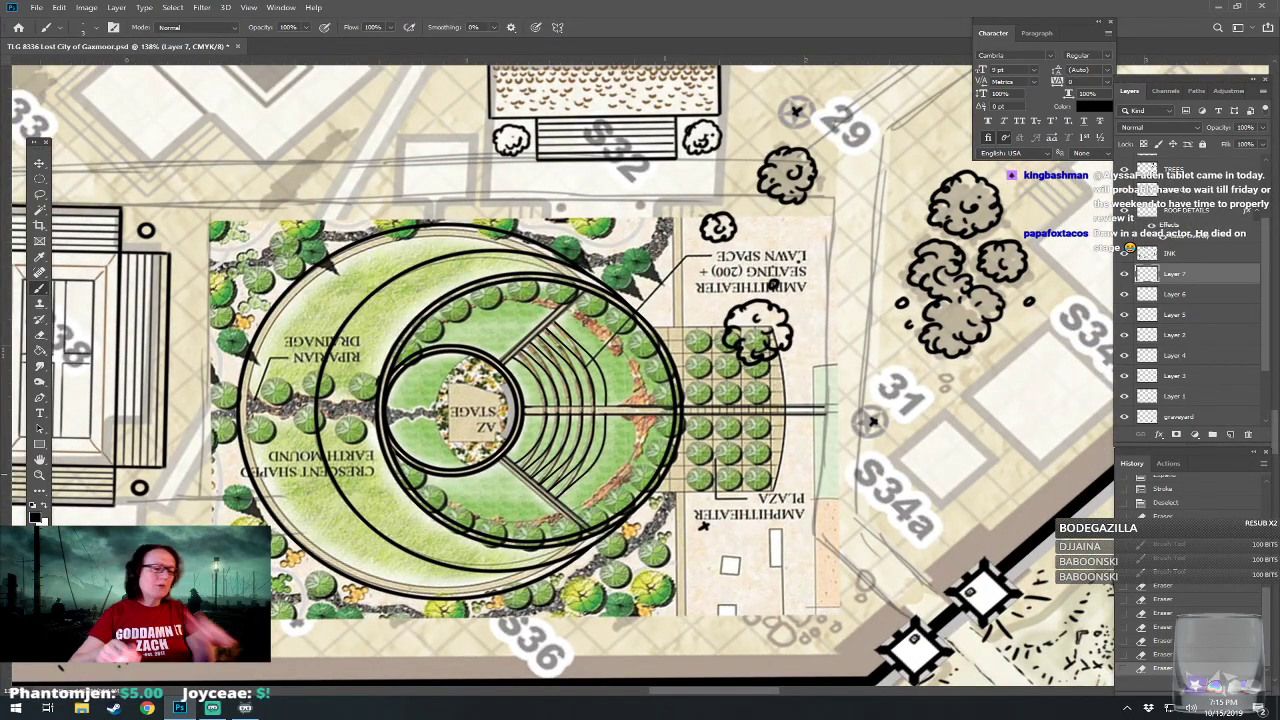
pyautogui.scroll(-2, 660, 625)
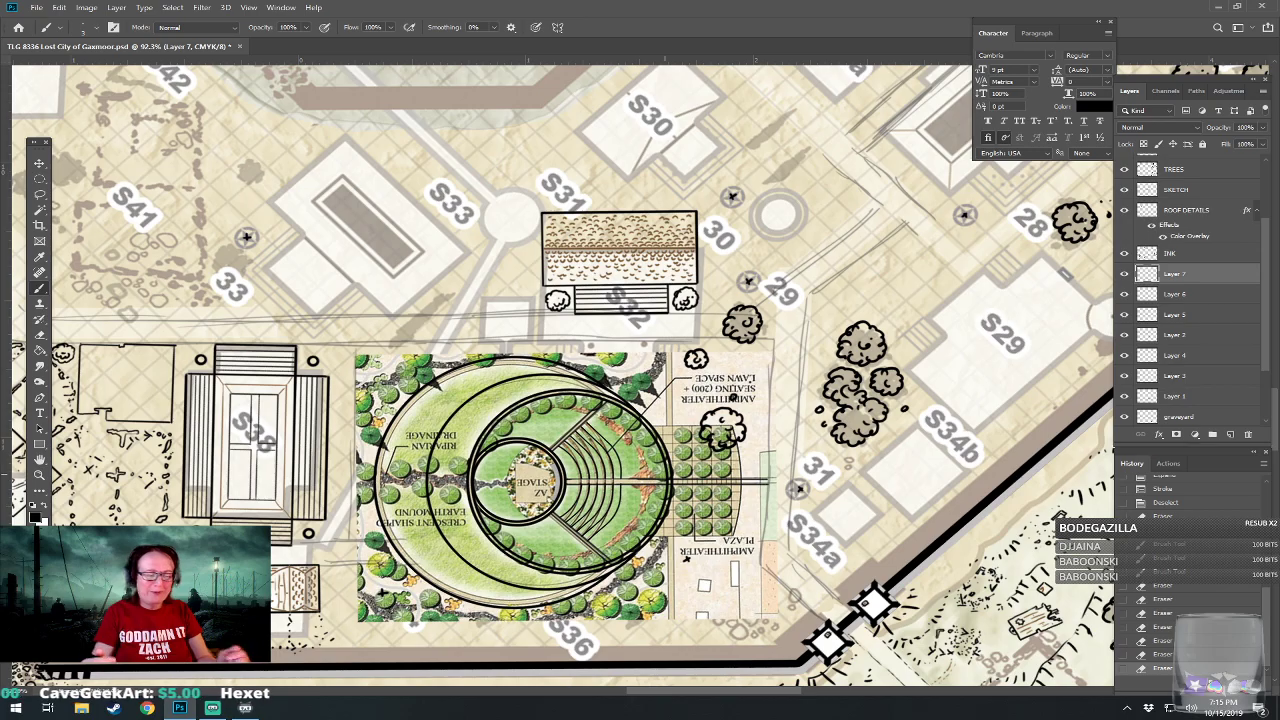
pyautogui.scroll(5, 575, 477)
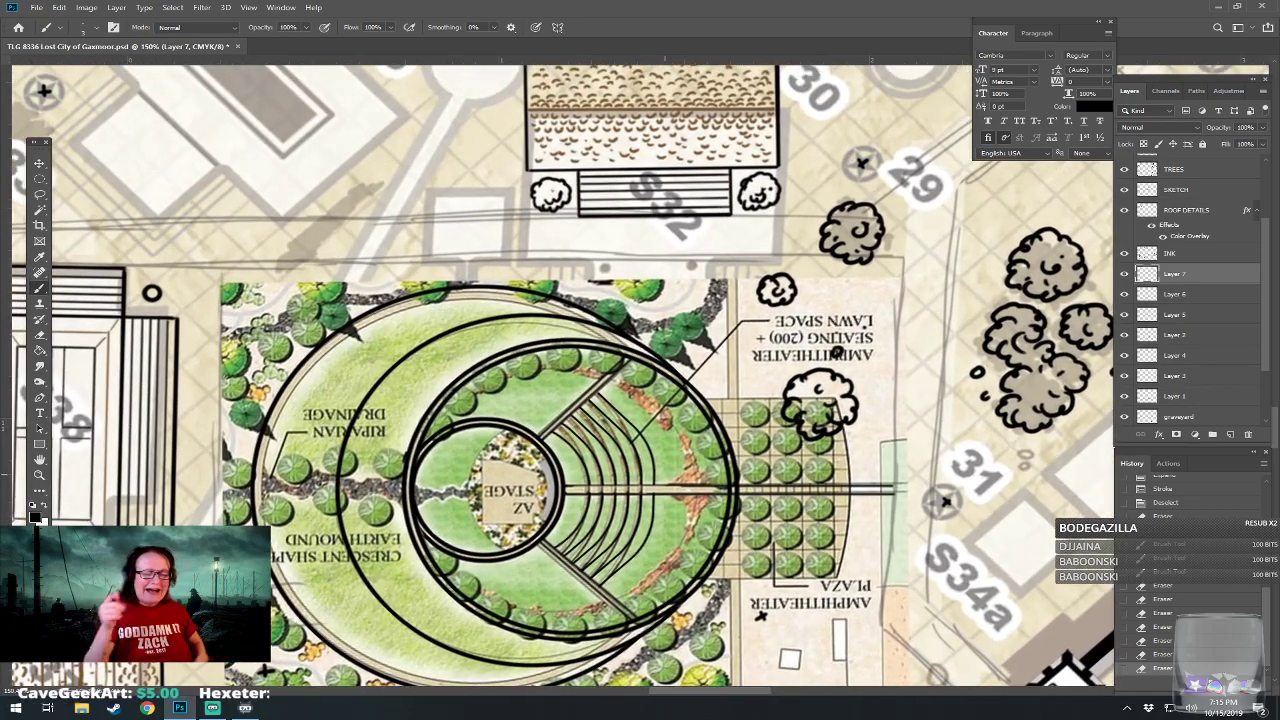
pyautogui.moveTo(665, 474); pyautogui.dragTo(628, 363)
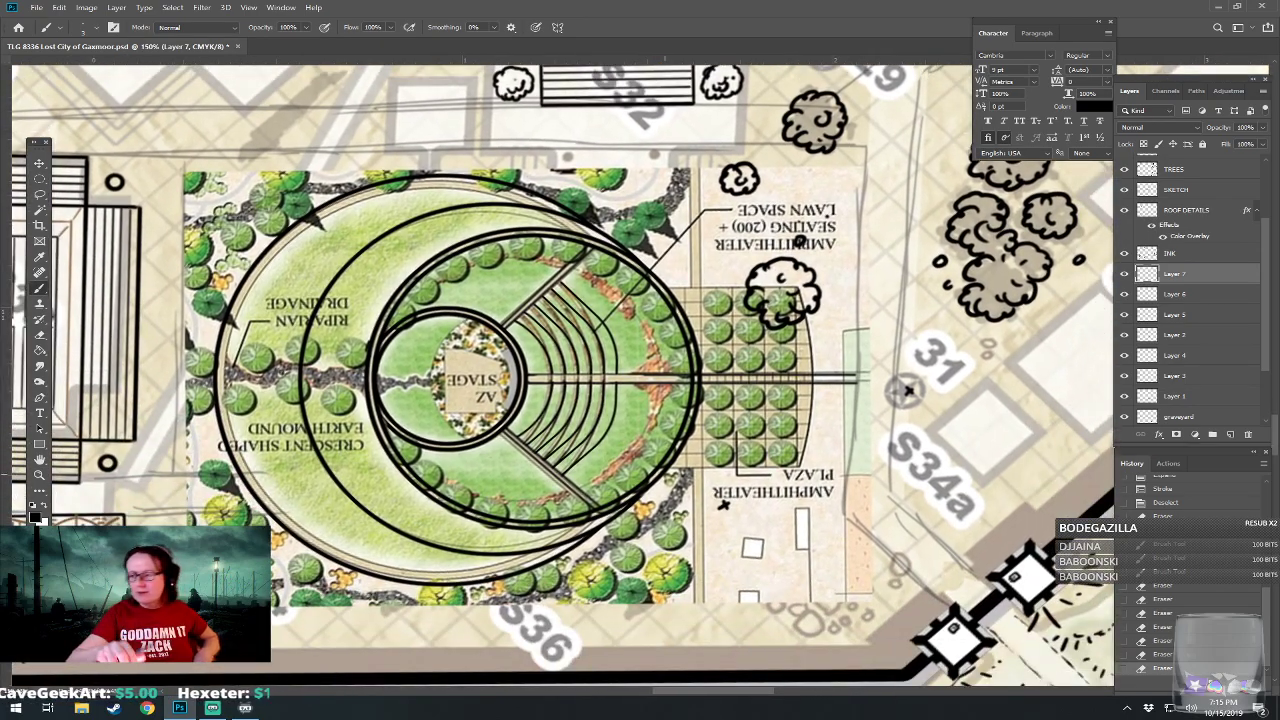
# Brush the plaza's outline east of the amphitheater with straight north and south edges and a curved east edge.
pyautogui.scroll(2, 907, 390)
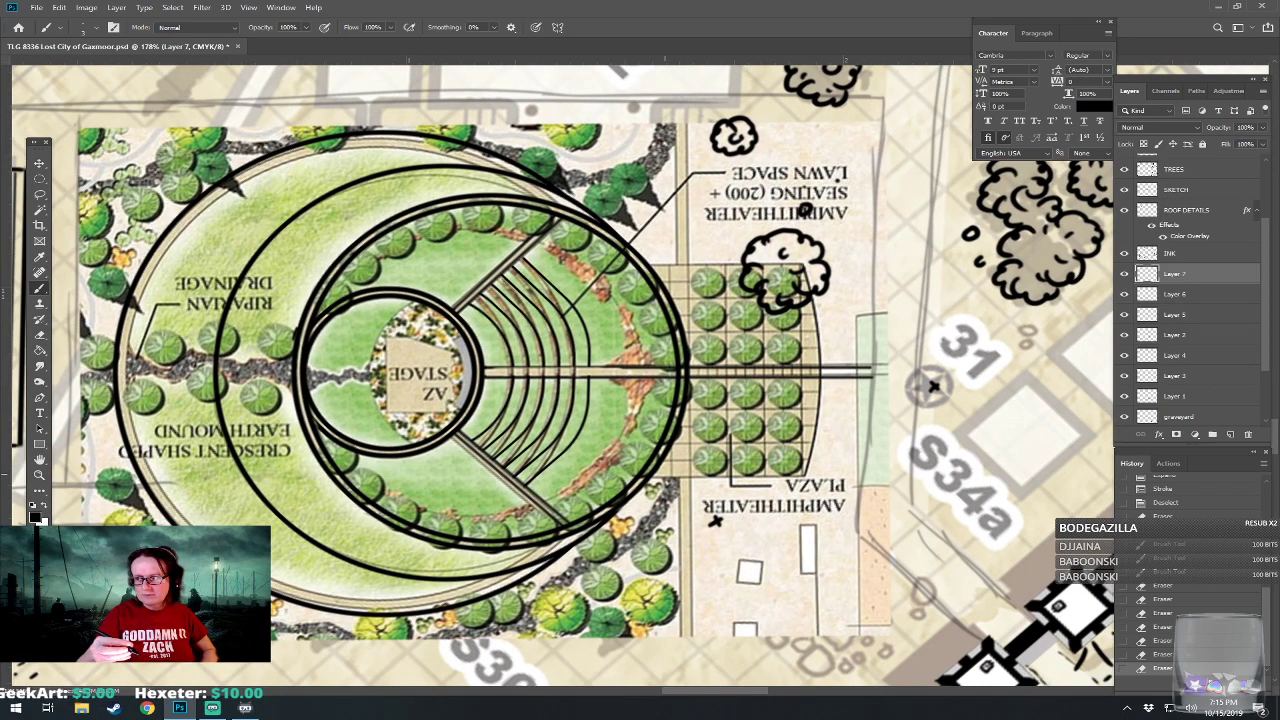
pyautogui.moveTo(648, 478); pyautogui.dragTo(808, 473)
pyautogui.moveTo(648, 265)
pyautogui.mouseDown()
pyautogui.moveTo(798, 266)
pyautogui.moveTo(650, 342)
pyautogui.mouseUp()
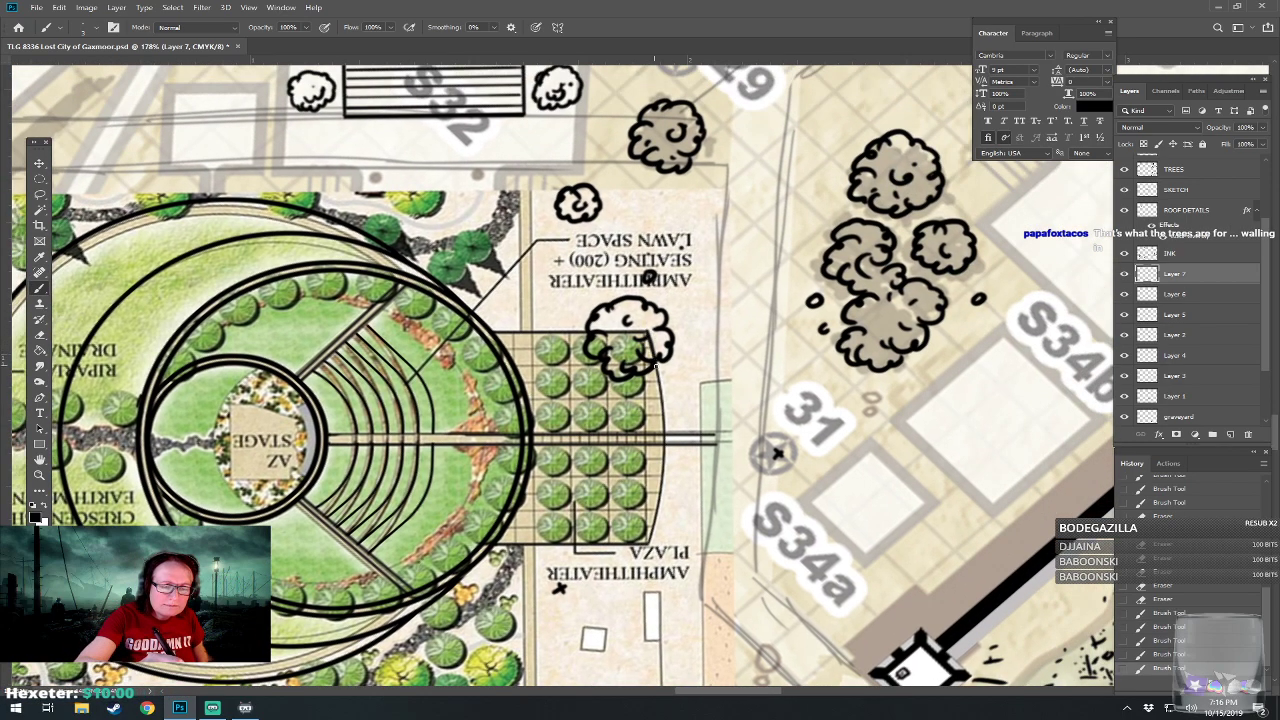
pyautogui.moveTo(658, 385); pyautogui.dragTo(664, 436)
pyautogui.moveTo(647, 544); pyautogui.dragTo(649, 543)
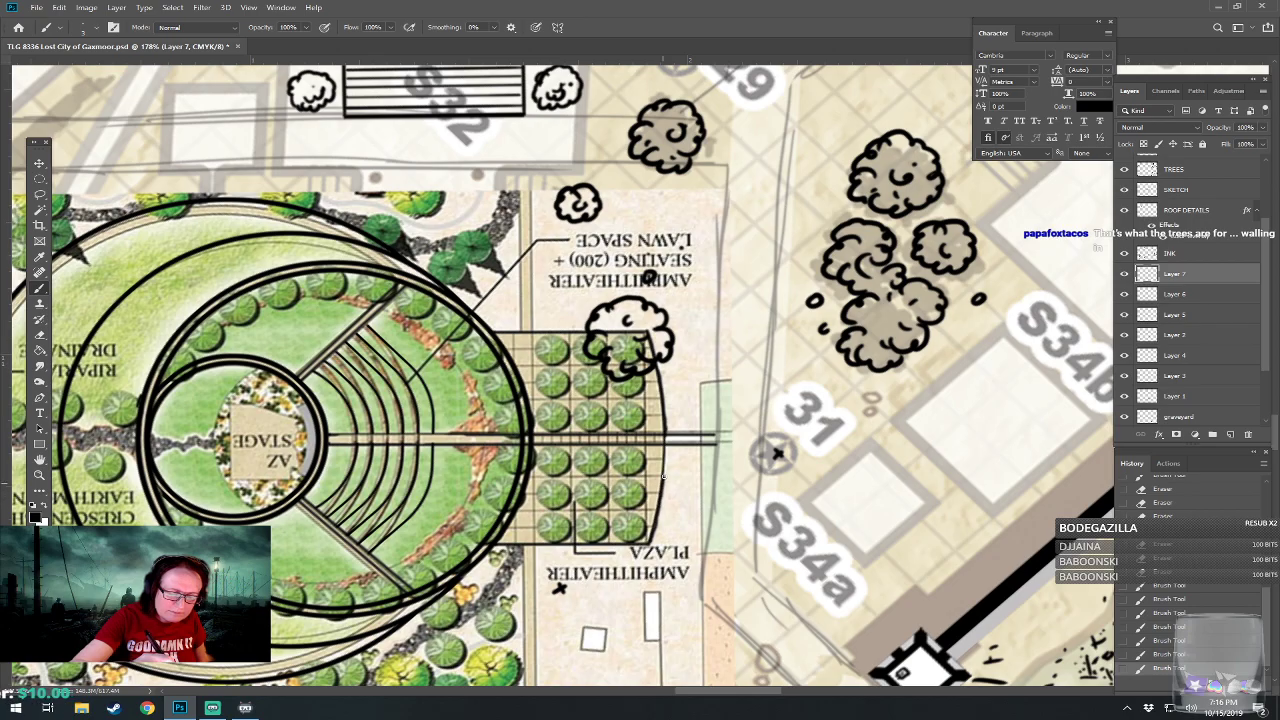
pyautogui.moveTo(664, 447); pyautogui.dragTo(664, 449)
pyautogui.moveTo(472, 441); pyautogui.dragTo(669, 443)
pyautogui.scroll(-8, 715, 620)
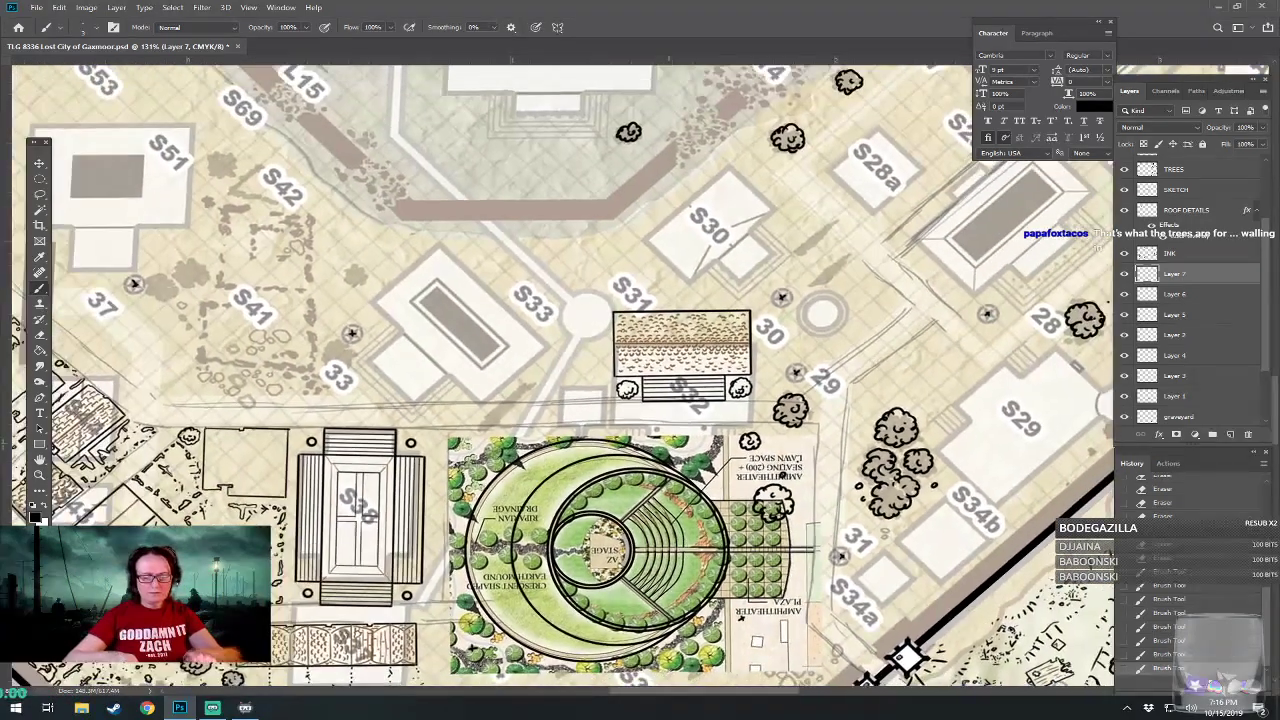
pyautogui.moveTo(715, 560); pyautogui.dragTo(739, 512)
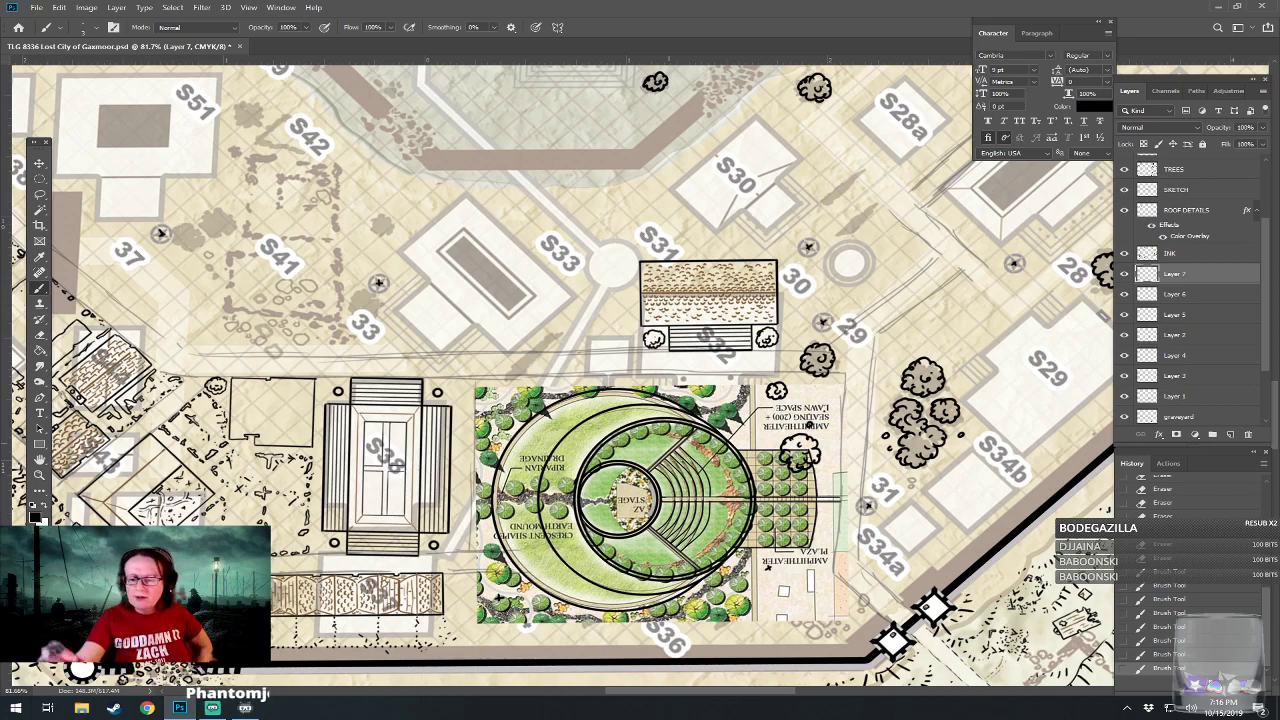
# Hide the amphitheater reference image on Layer 1 and the TRACE layer, and save the map file.
pyautogui.click(1124, 375)
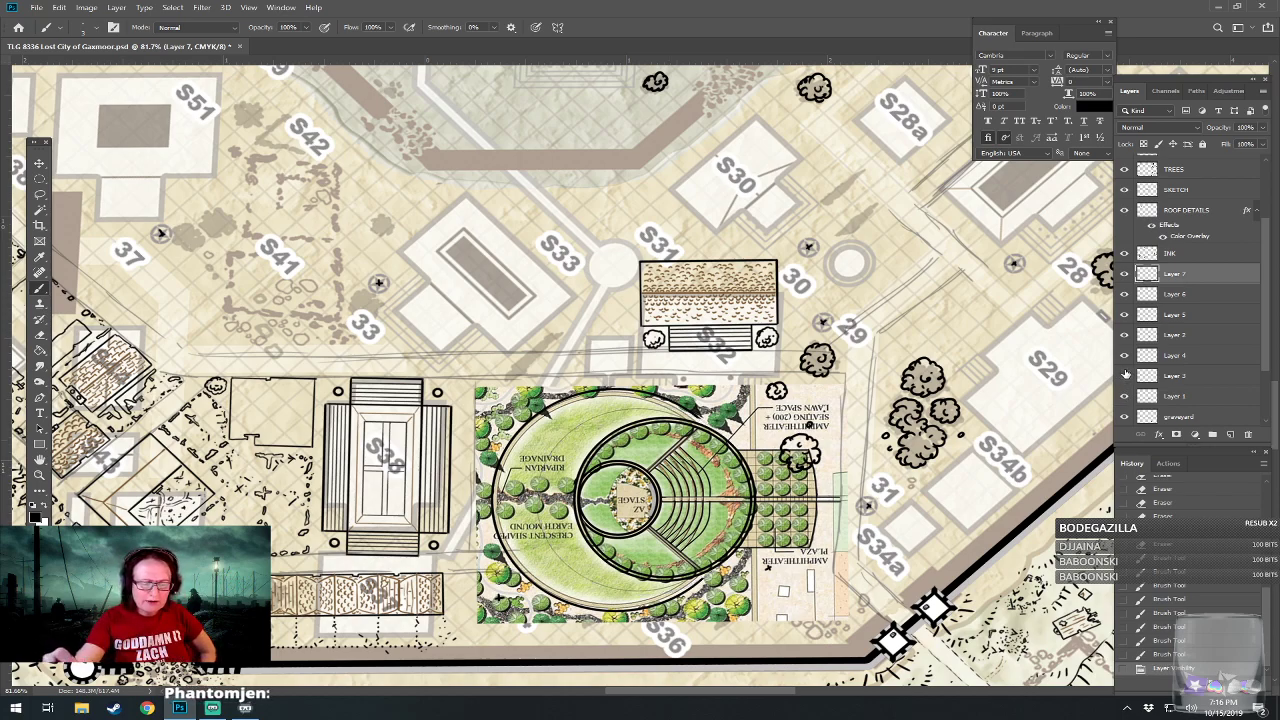
pyautogui.click(1125, 371)
pyautogui.click(1124, 396)
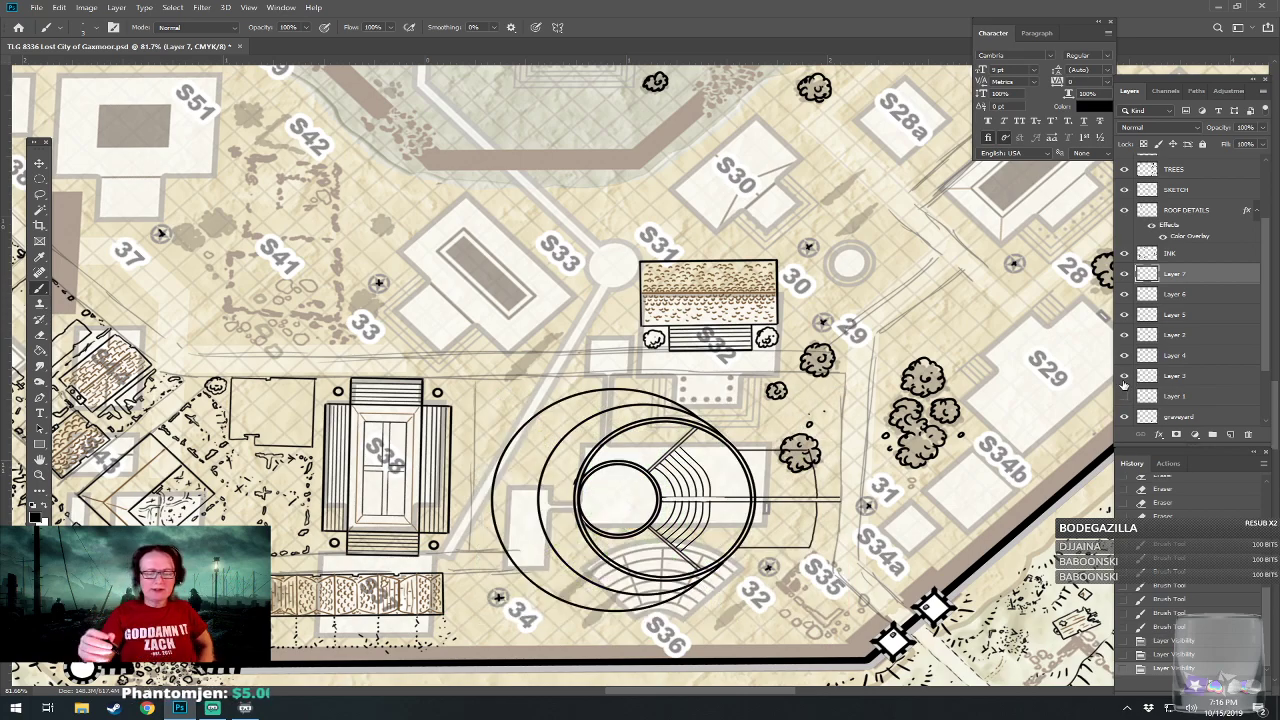
pyautogui.scroll(-5, 622, 563)
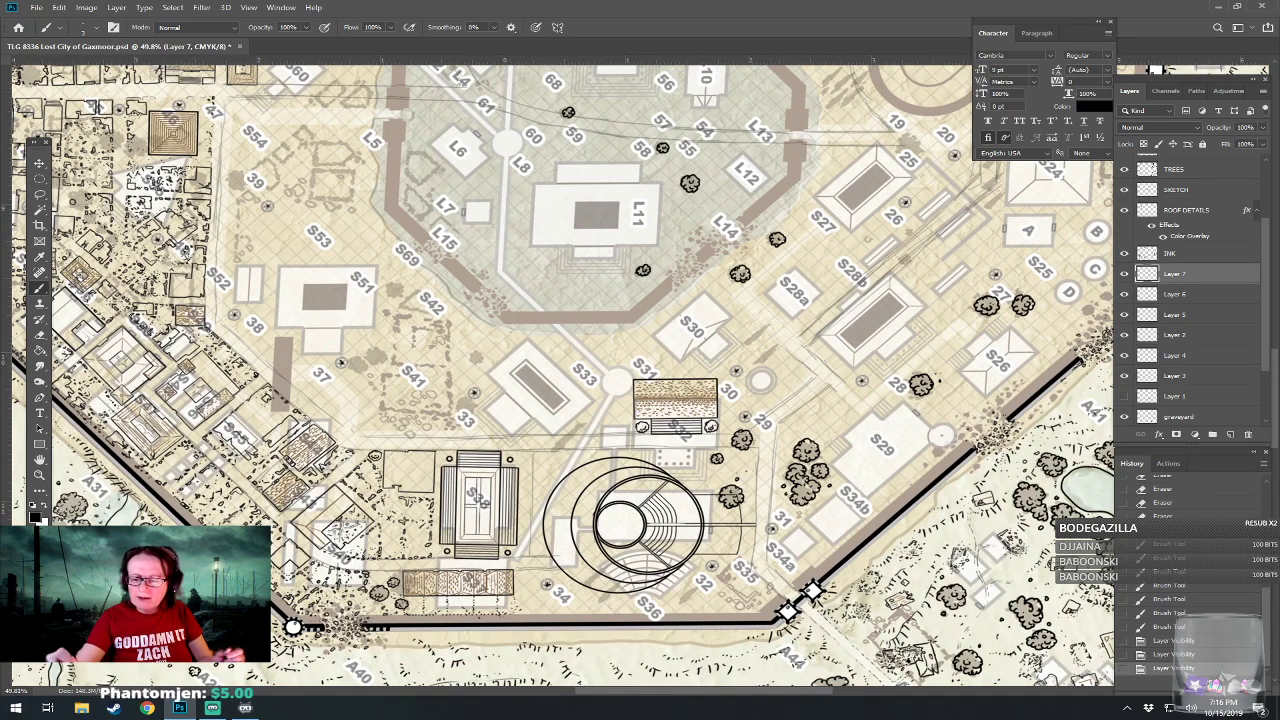
pyautogui.scroll(-3, 1266, 360)
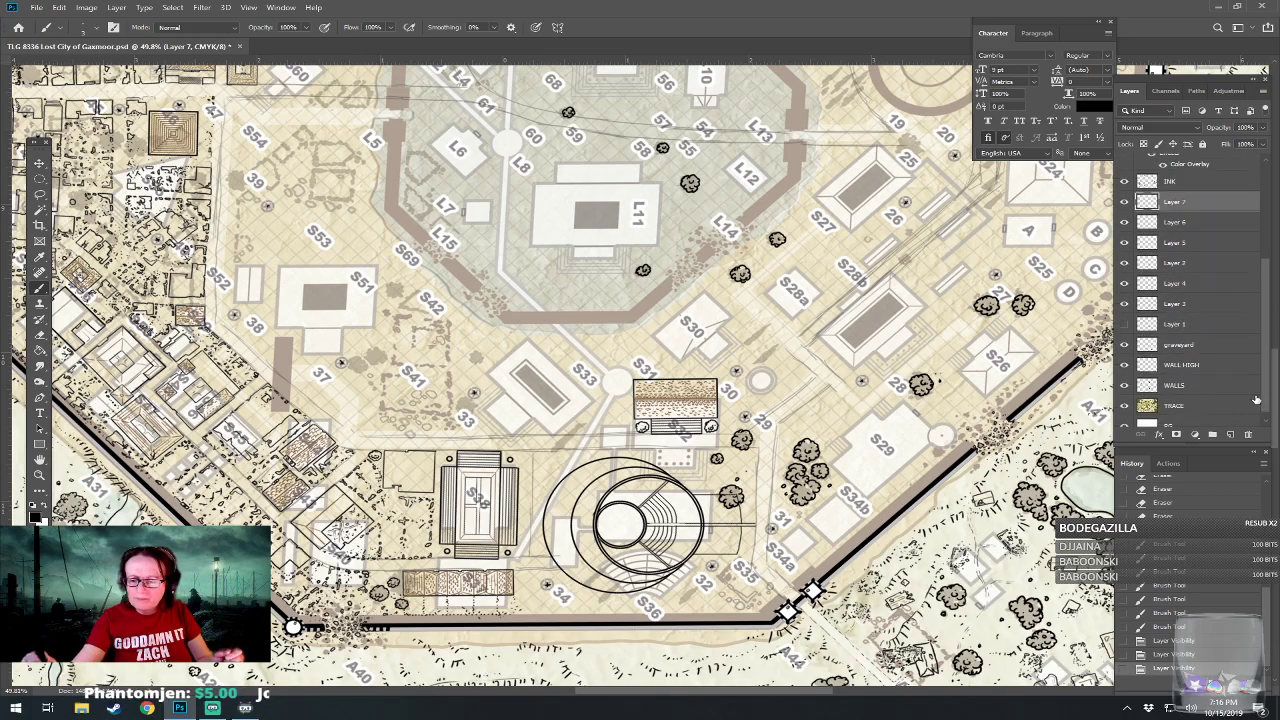
pyautogui.click(1124, 406)
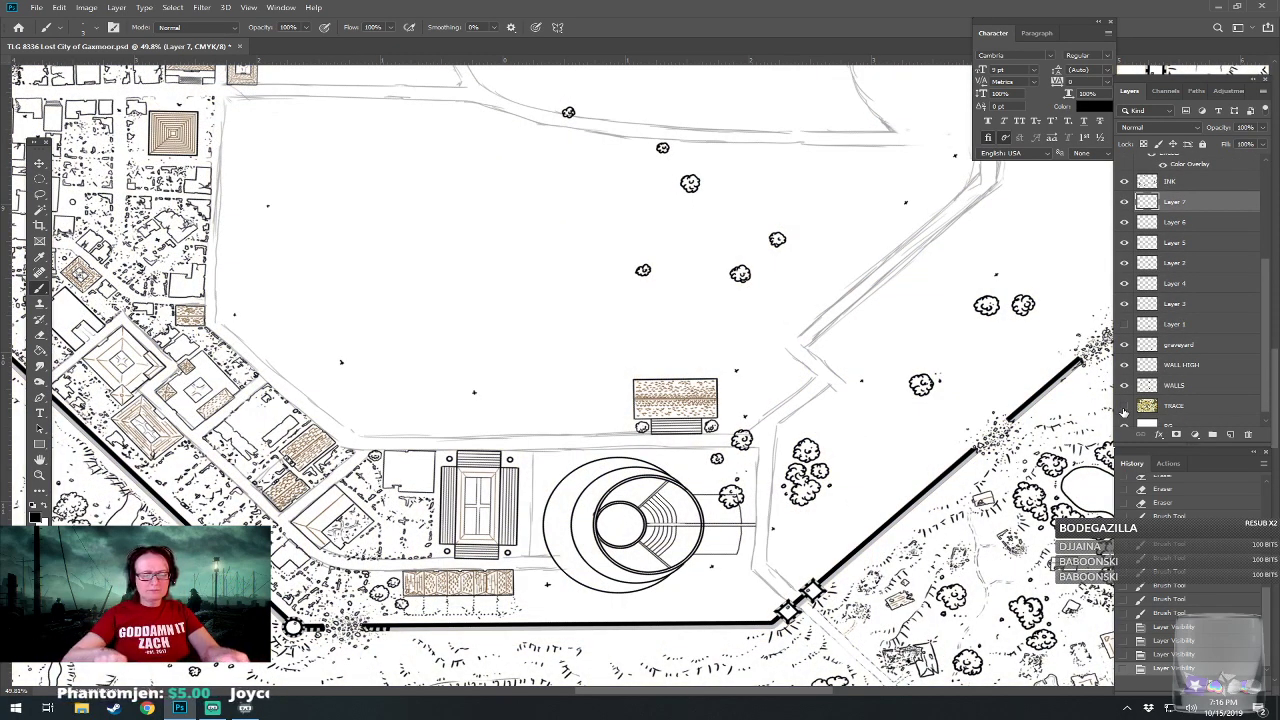
pyautogui.scroll(-6, 633, 596)
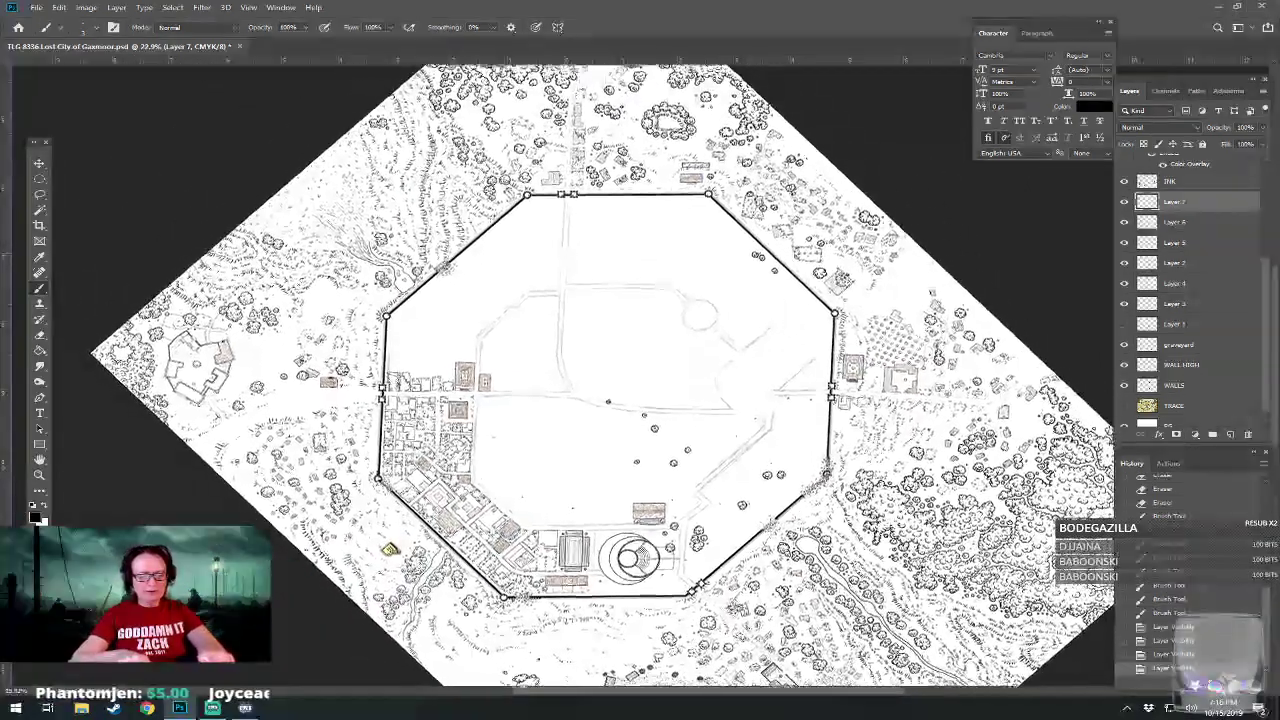
pyautogui.hotkey('ctrl', 's')
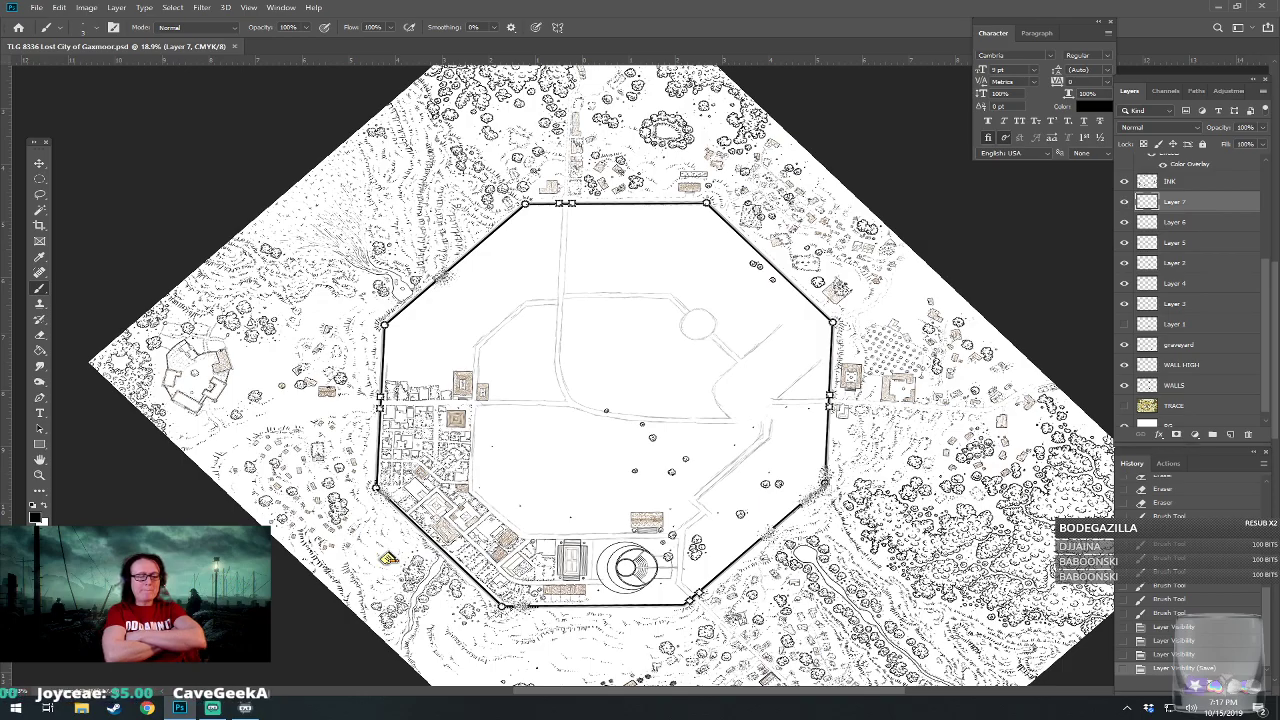
# Set the Hard Round brush size to 8 px.
pyautogui.scroll(5, 618, 576)
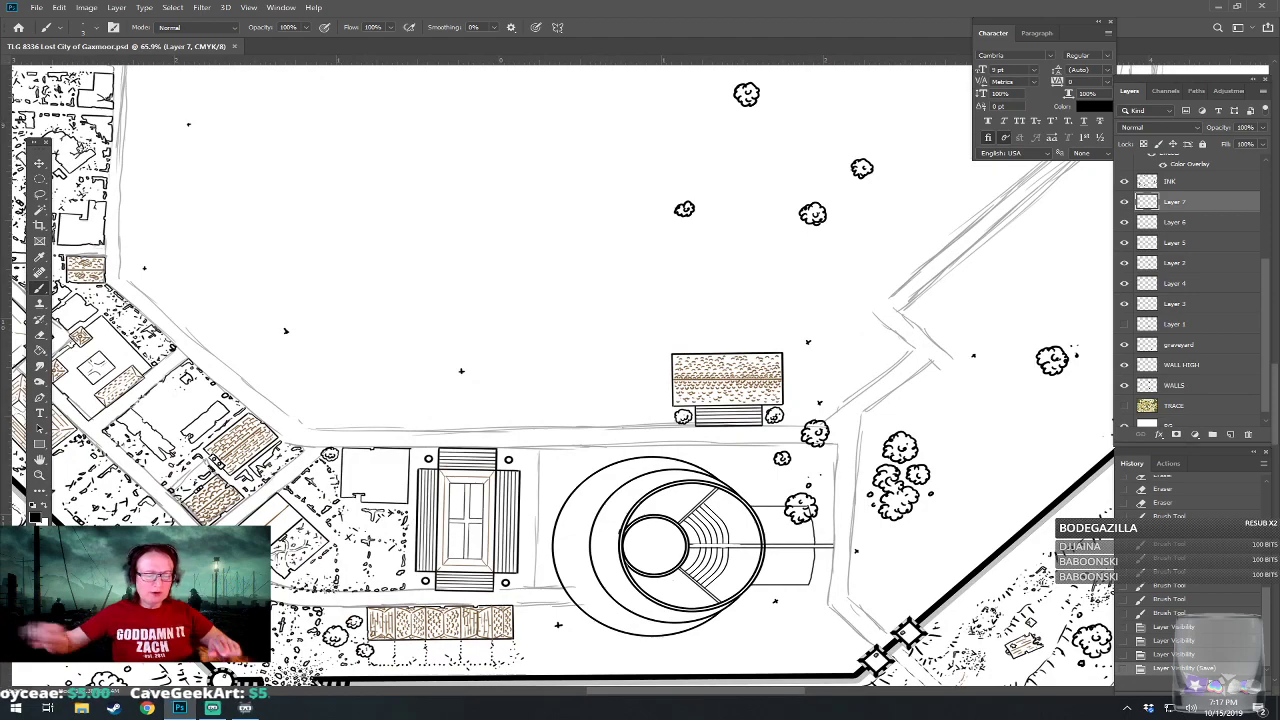
pyautogui.scroll(2, 527, 569)
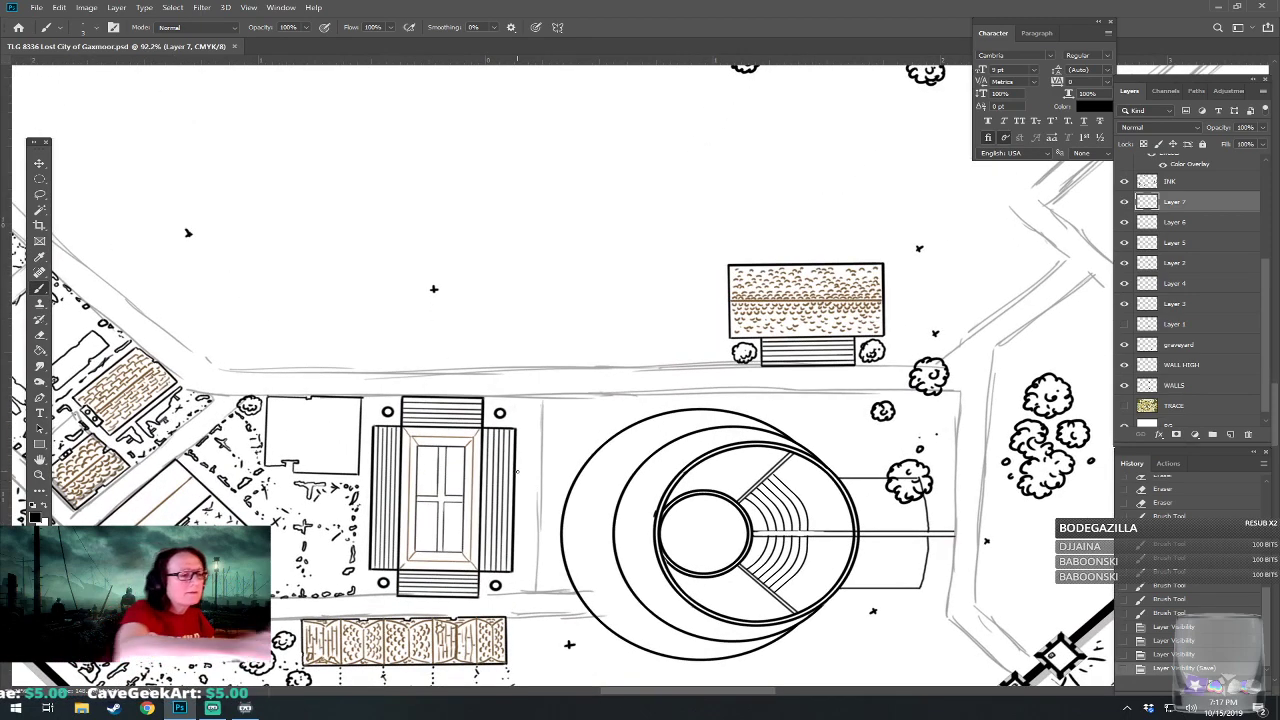
pyautogui.click(88, 28)
pyautogui.moveTo(149, 48); pyautogui.dragTo(104, 54)
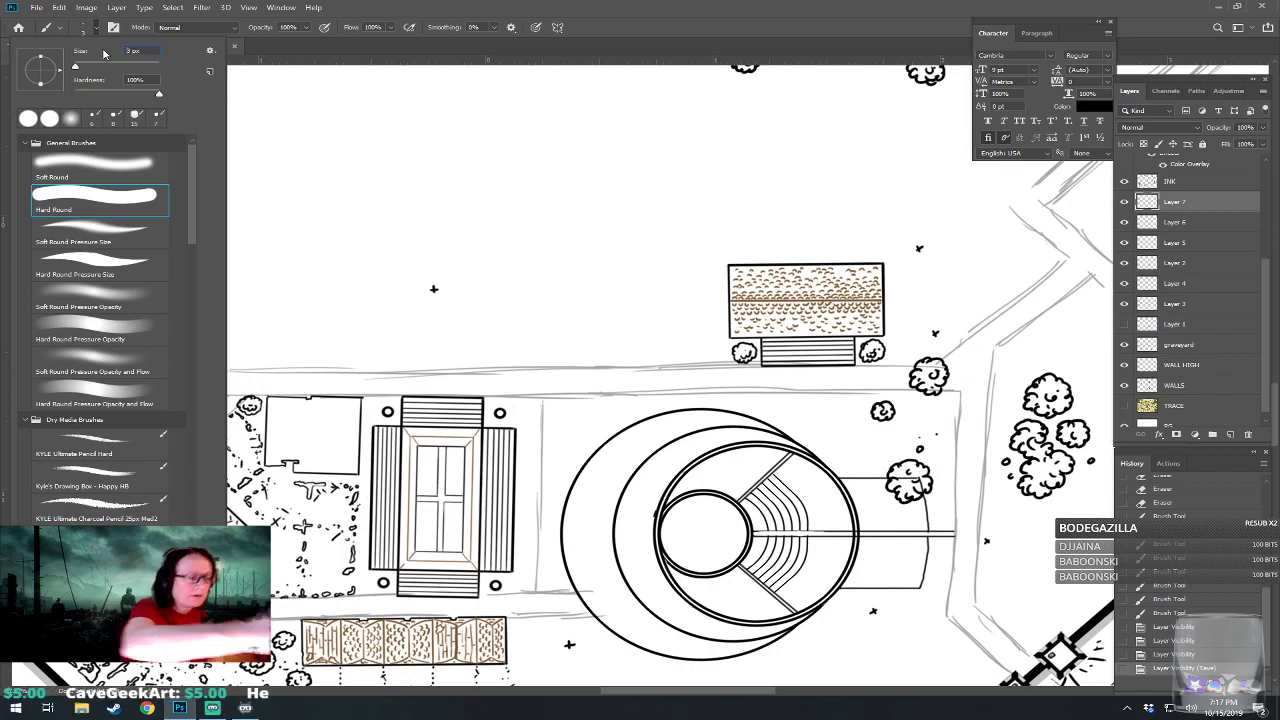
pyautogui.write('8')
pyautogui.click(130, 51)
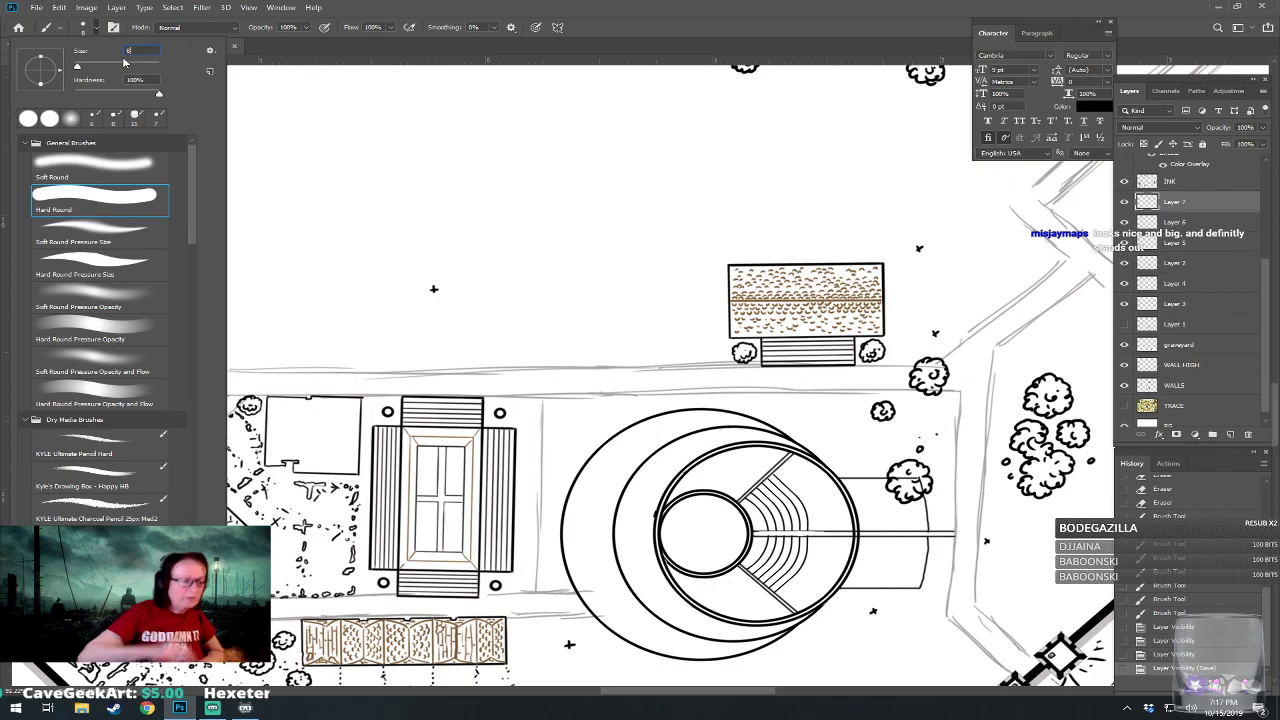
pyautogui.write('8')
pyautogui.press('Return')
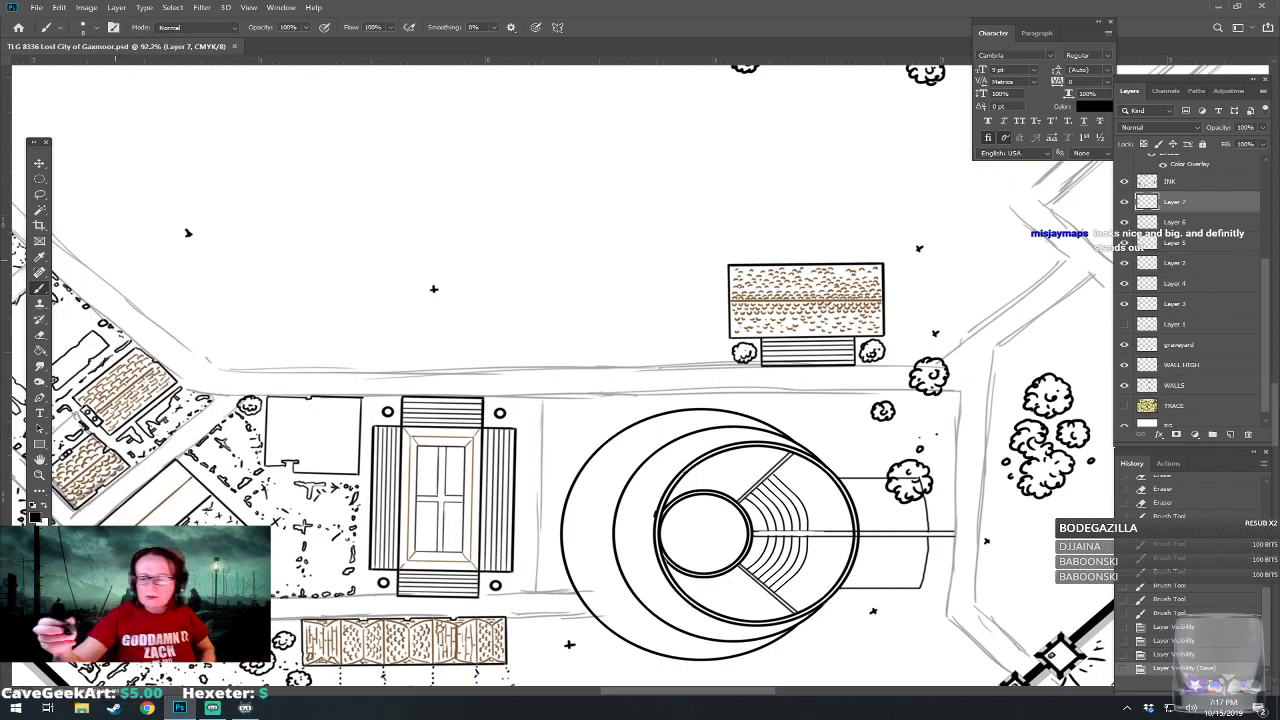
# Brush a ragged, broken wall outline on the INK layer between the S38 building and the amphitheater's western mound.
pyautogui.click(1185, 185)
pyautogui.moveTo(544, 480)
pyautogui.mouseDown()
pyautogui.moveTo(547, 397)
pyautogui.moveTo(614, 395)
pyautogui.mouseUp()
pyautogui.click(546, 399)
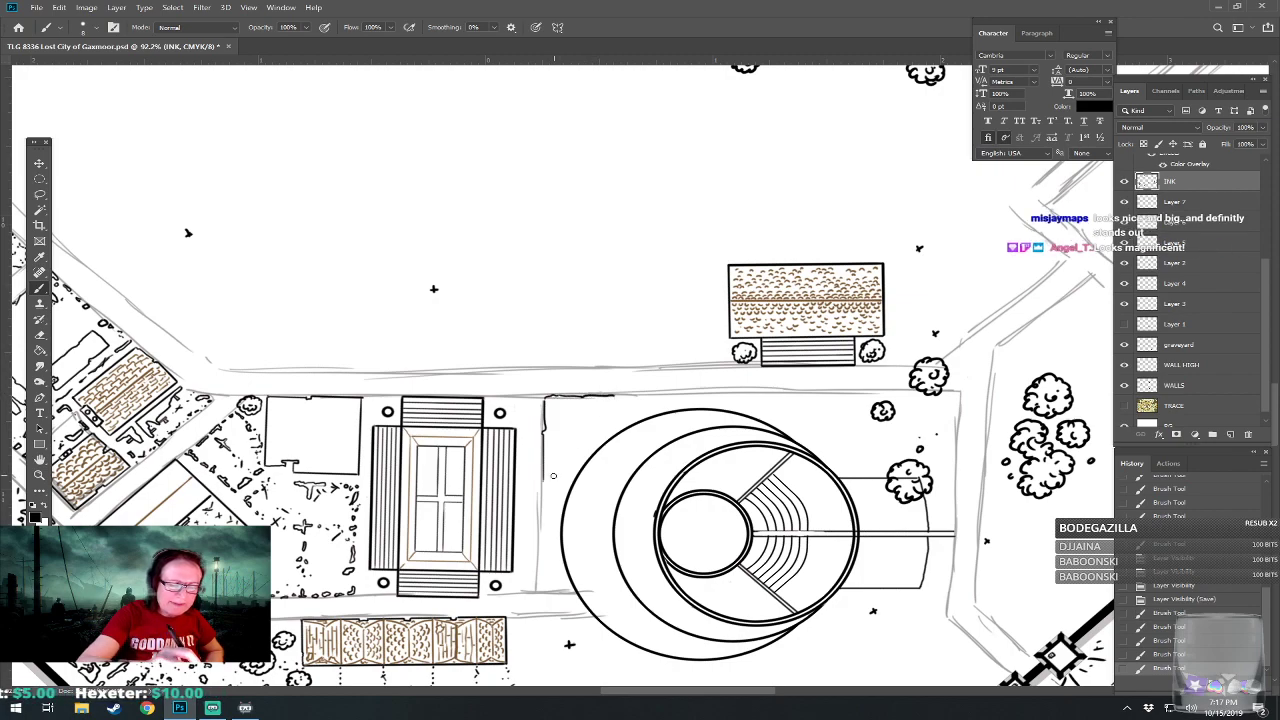
pyautogui.moveTo(544, 481)
pyautogui.mouseDown()
pyautogui.moveTo(556, 563)
pyautogui.moveTo(538, 580)
pyautogui.moveTo(540, 541)
pyautogui.mouseUp()
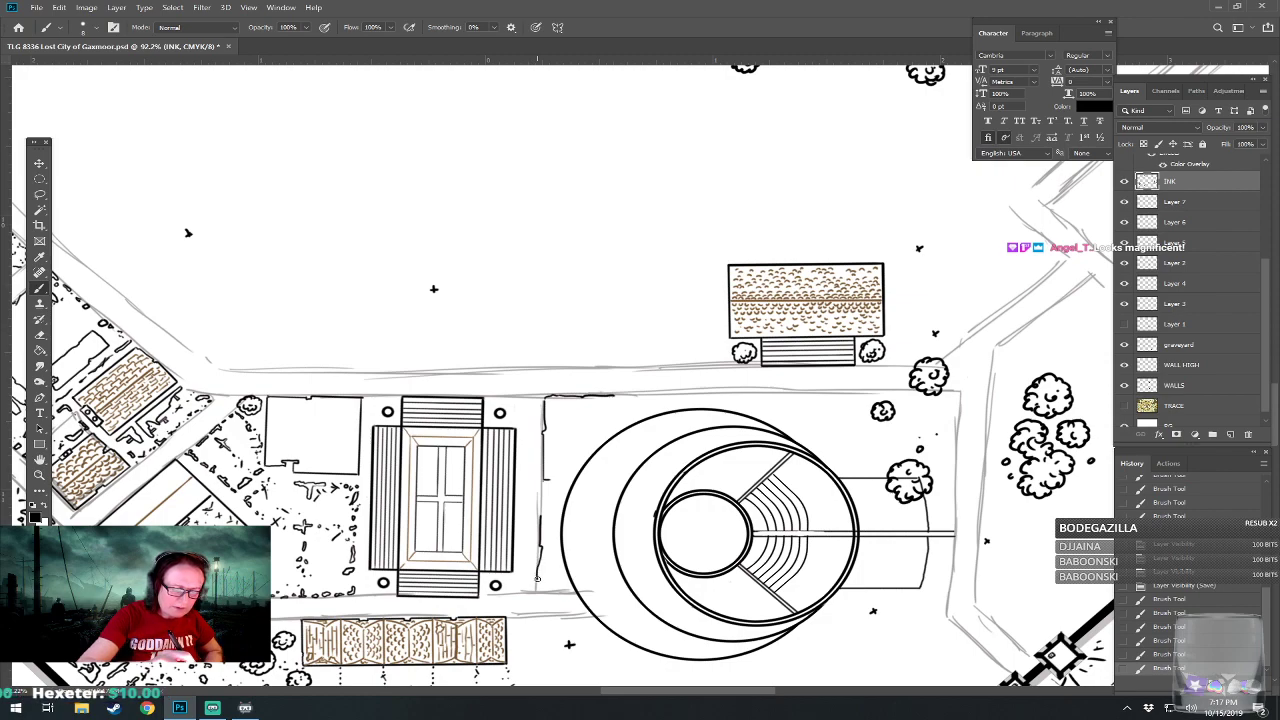
pyautogui.moveTo(541, 557)
pyautogui.mouseDown()
pyautogui.moveTo(539, 588)
pyautogui.moveTo(568, 590)
pyautogui.mouseUp()
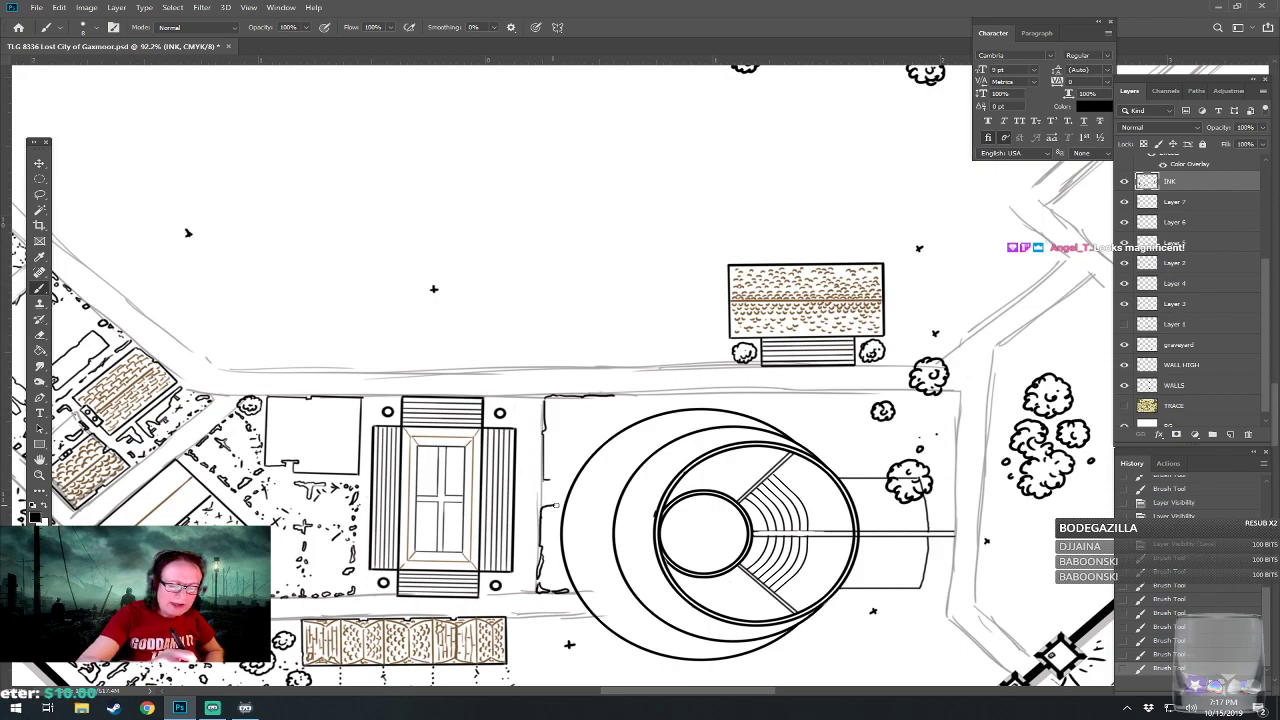
pyautogui.moveTo(546, 480); pyautogui.dragTo(571, 487)
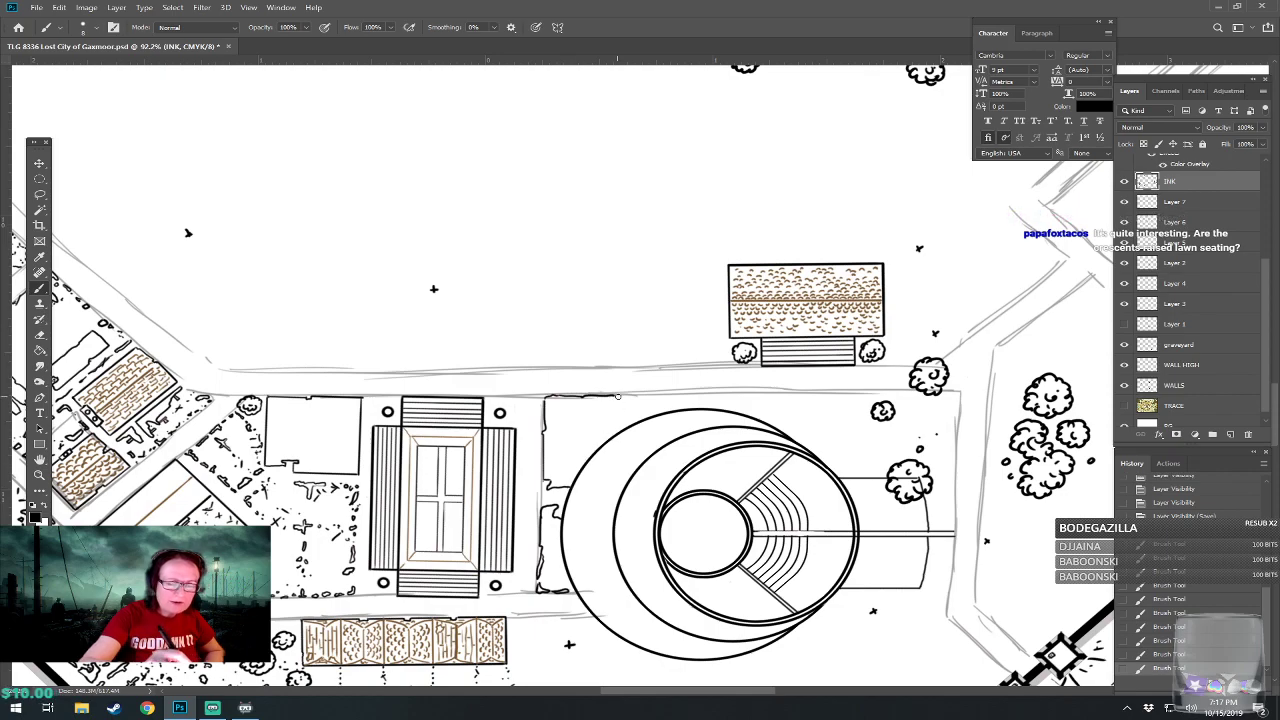
pyautogui.moveTo(636, 601); pyautogui.dragTo(548, 465)
# Compare the drawing with the Layer 1 reference and erase the ragged wall outline west of the amphitheater.
pyautogui.scroll(-4, 548, 465)
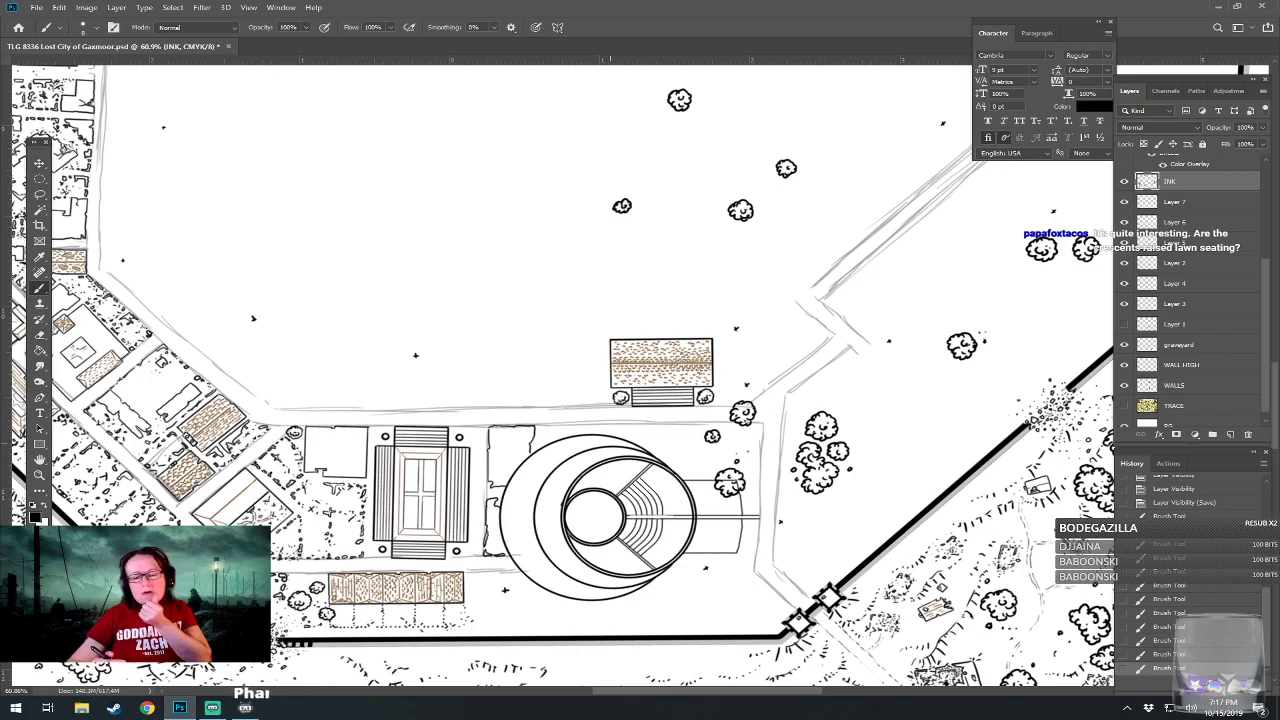
pyautogui.click(1125, 325)
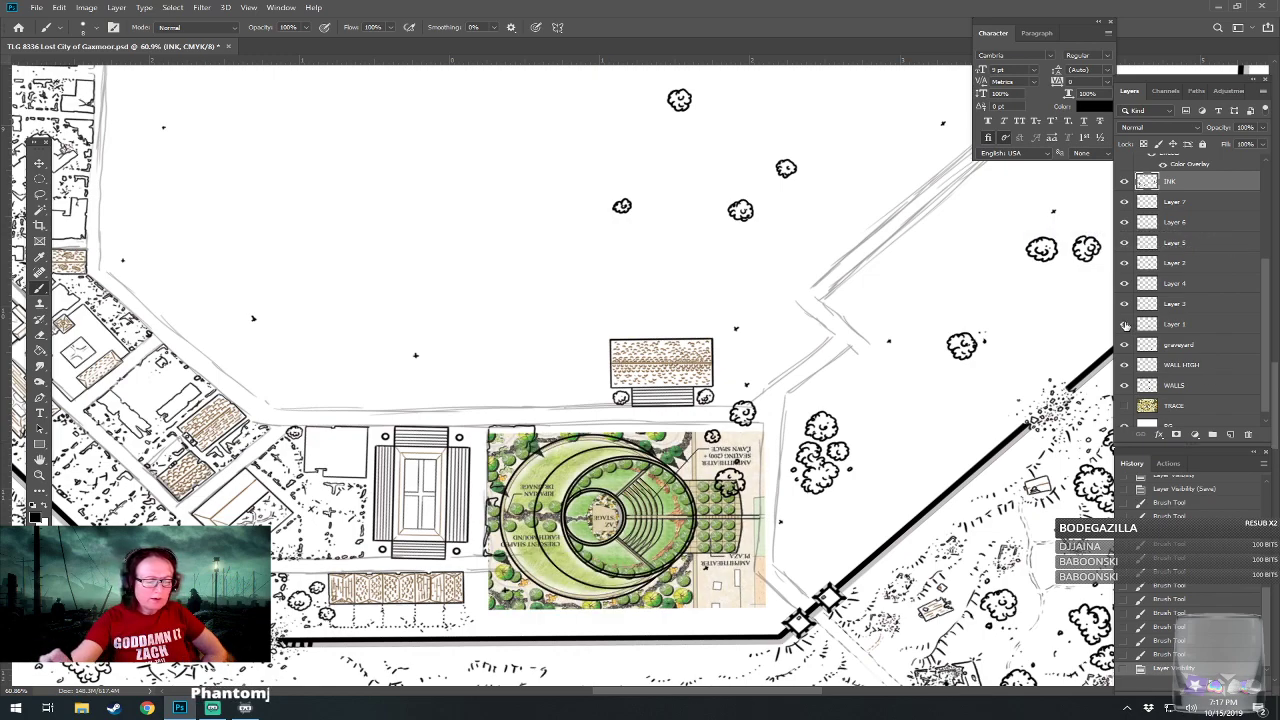
pyautogui.click(1125, 325)
pyautogui.moveTo(536, 540); pyautogui.dragTo(617, 537)
pyautogui.scroll(5, 617, 537)
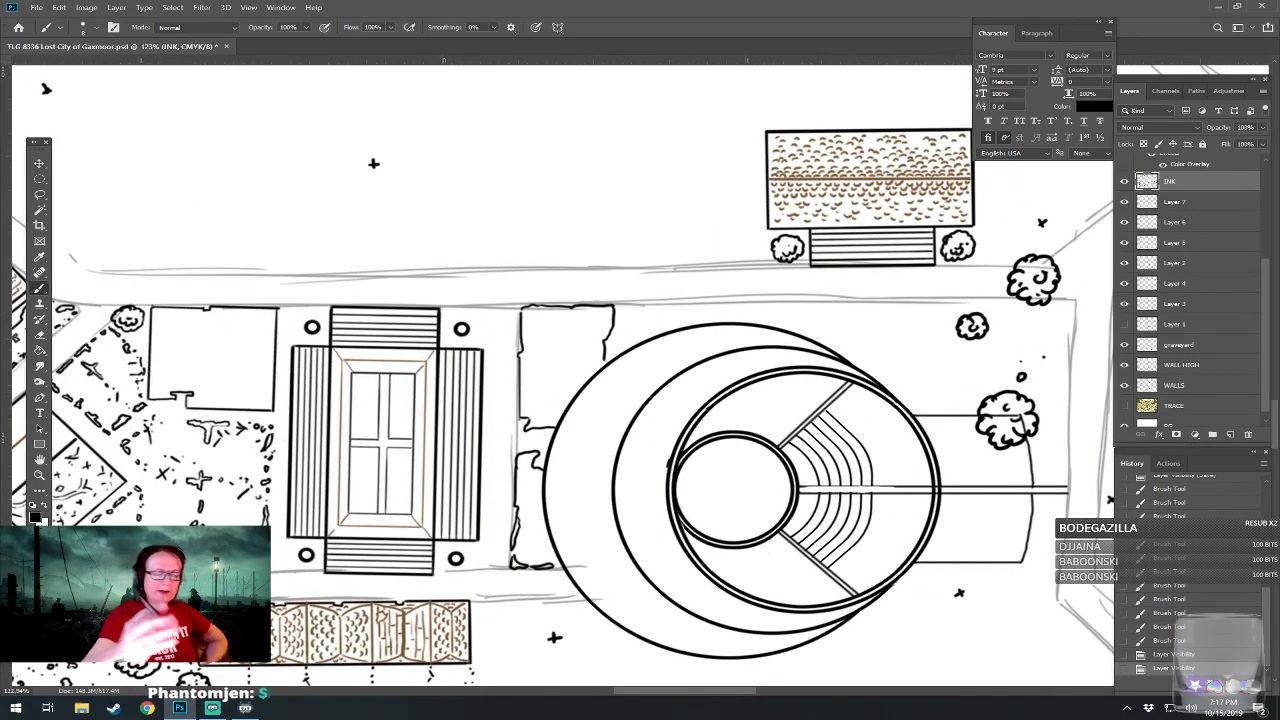
pyautogui.moveTo(520, 383); pyautogui.dragTo(522, 366)
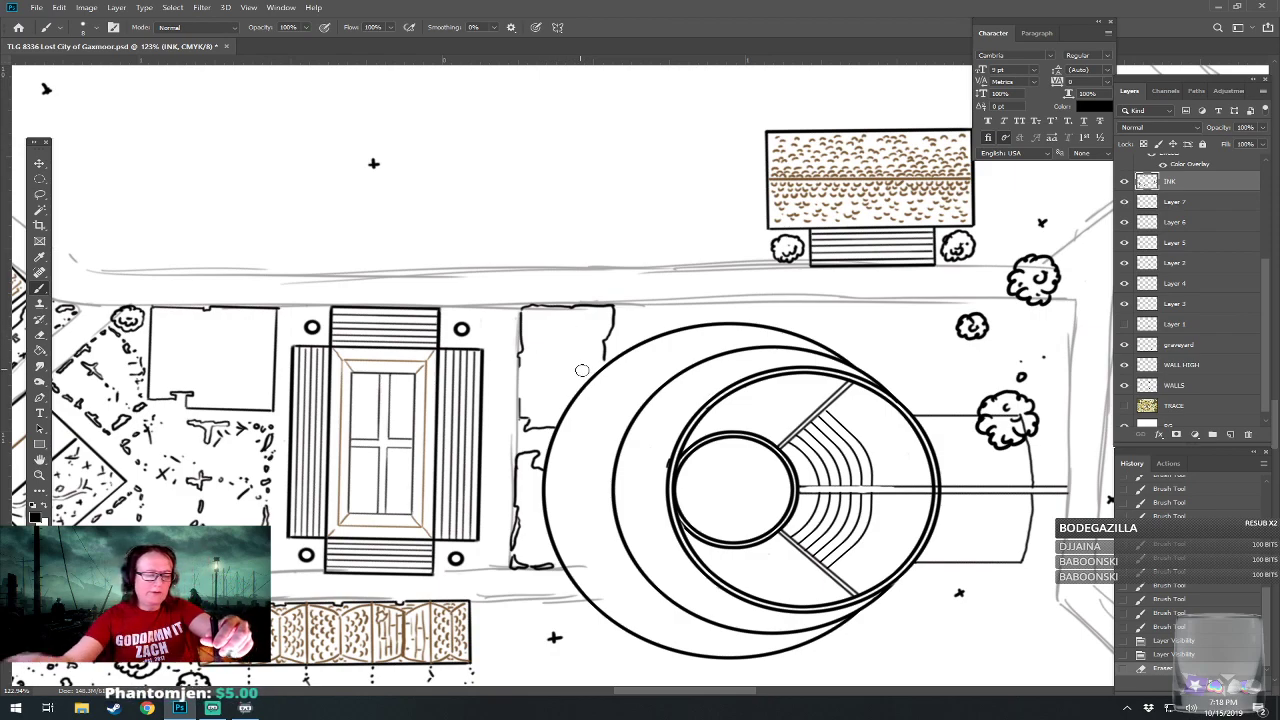
pyautogui.moveTo(526, 368)
pyautogui.mouseDown()
pyautogui.moveTo(524, 331)
pyautogui.moveTo(560, 298)
pyautogui.moveTo(611, 306)
pyautogui.moveTo(610, 345)
pyautogui.moveTo(608, 331)
pyautogui.mouseUp()
pyautogui.moveTo(537, 430)
pyautogui.mouseDown()
pyautogui.moveTo(526, 402)
pyautogui.moveTo(550, 430)
pyautogui.moveTo(540, 456)
pyautogui.moveTo(521, 455)
pyautogui.moveTo(512, 572)
pyautogui.moveTo(555, 569)
pyautogui.moveTo(463, 525)
pyautogui.mouseUp()
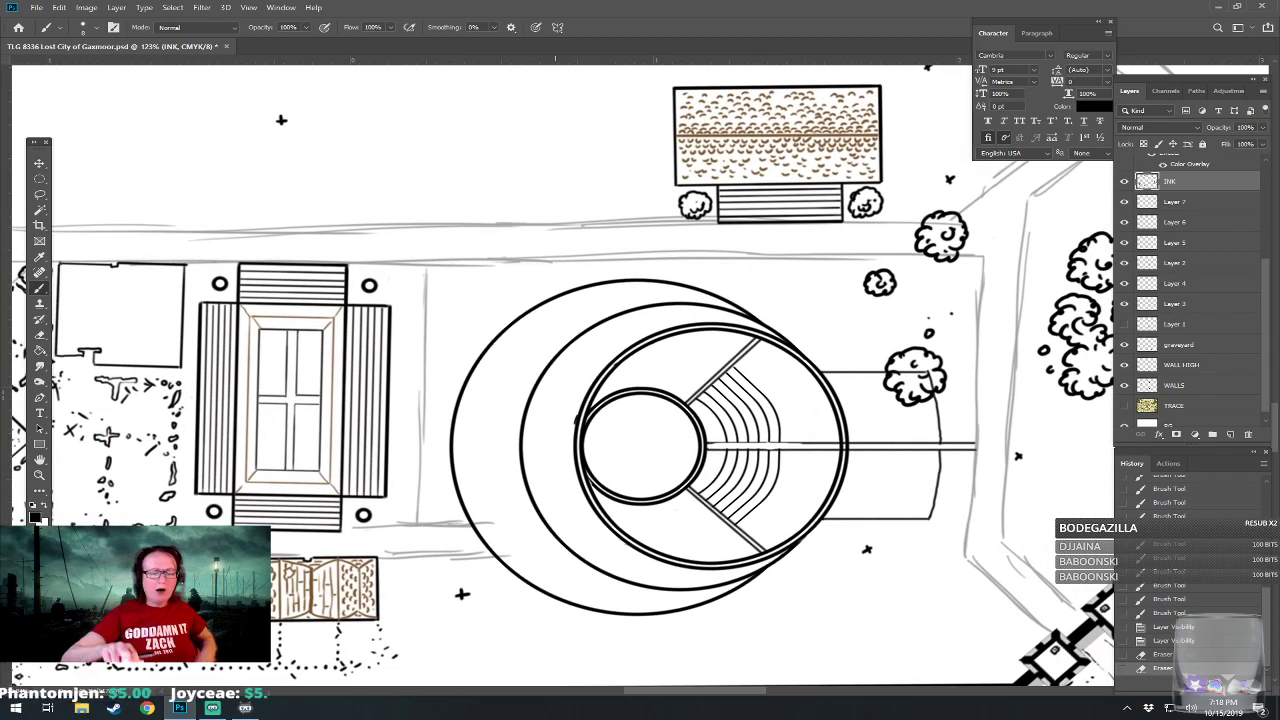
# Toggle the amphitheater drawing layers between INK and Layer 1 one by one to check what each contains.
pyautogui.scroll(-5, 559, 542)
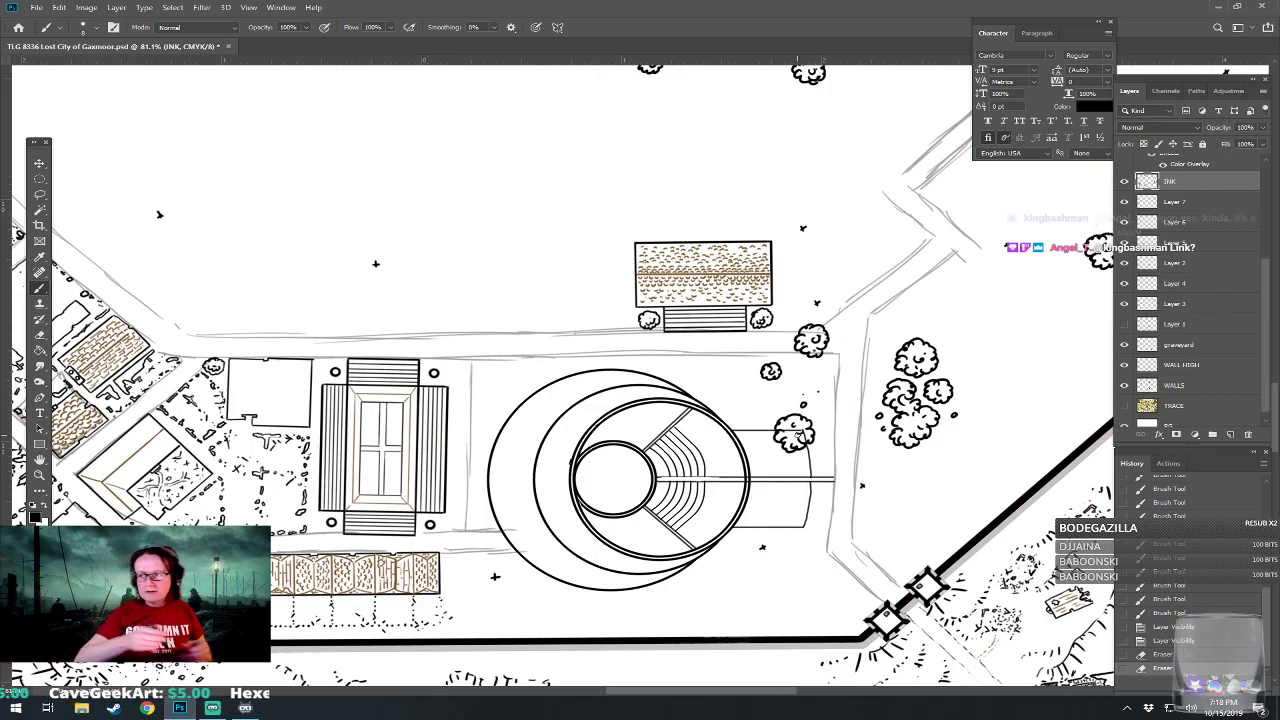
pyautogui.scroll(-3, 496, 647)
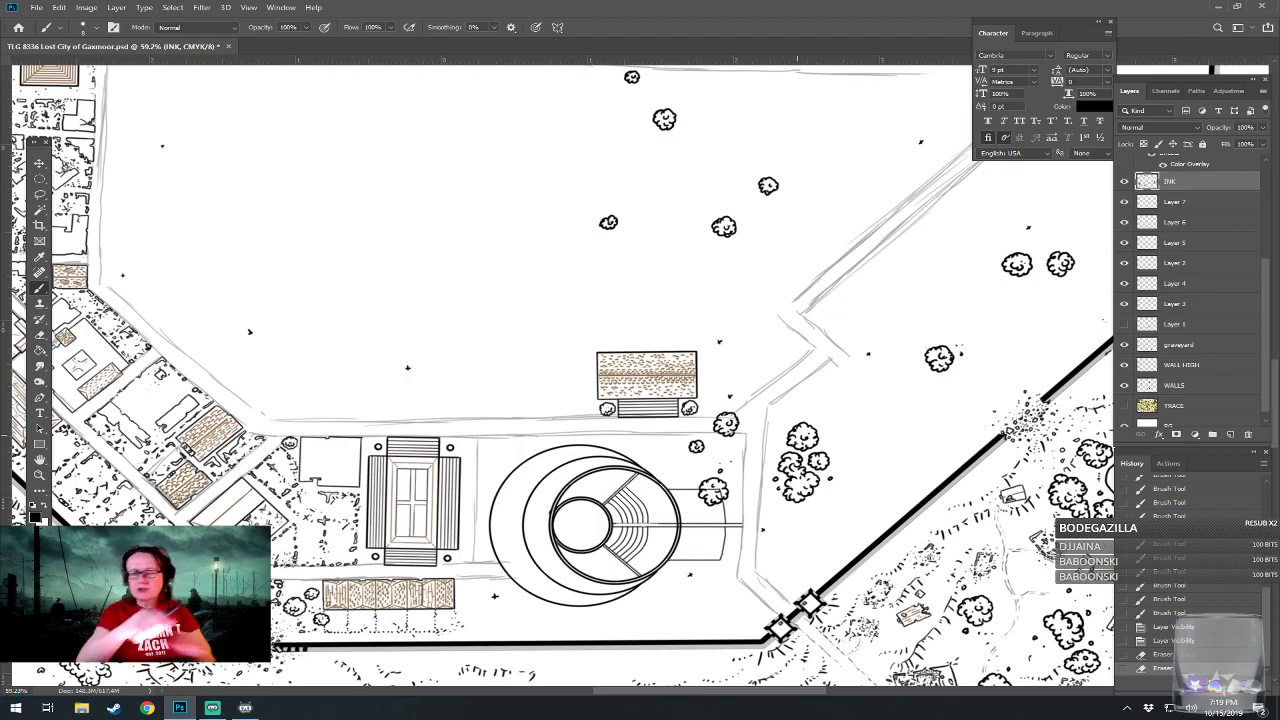
pyautogui.scroll(8, 553, 540)
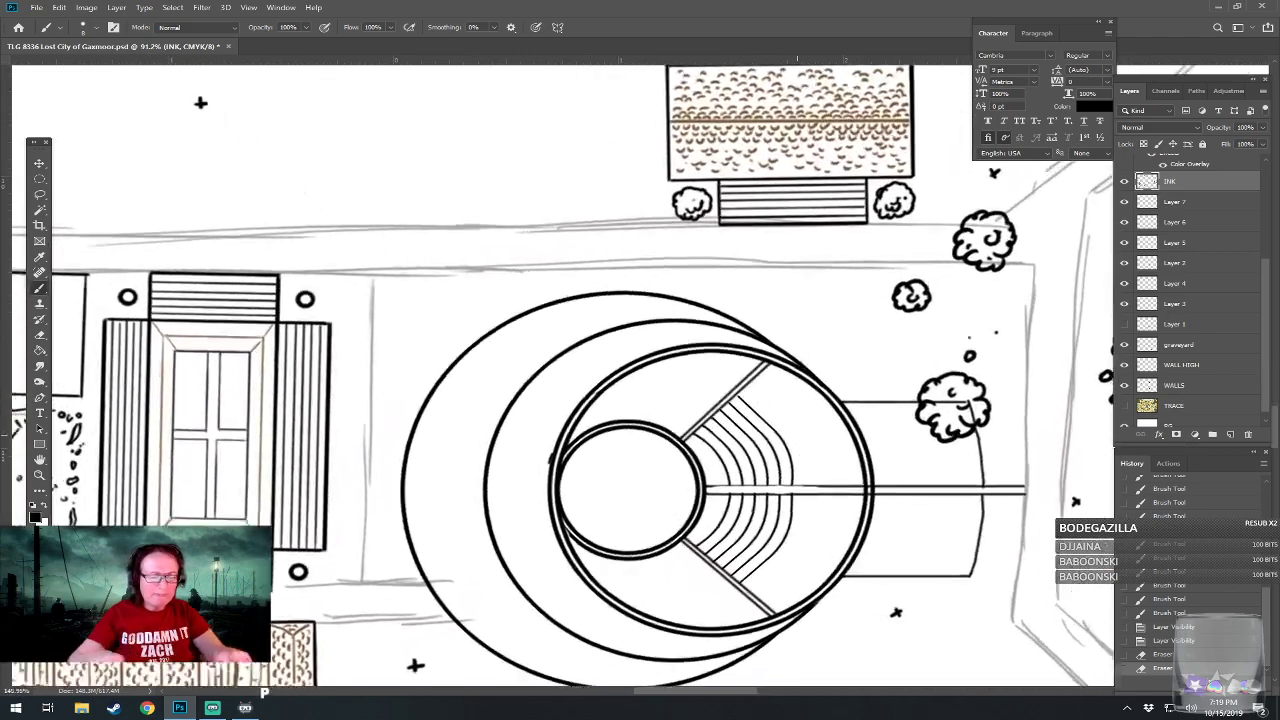
pyautogui.click(1124, 303)
pyautogui.click(1124, 303)
pyautogui.click(1124, 283)
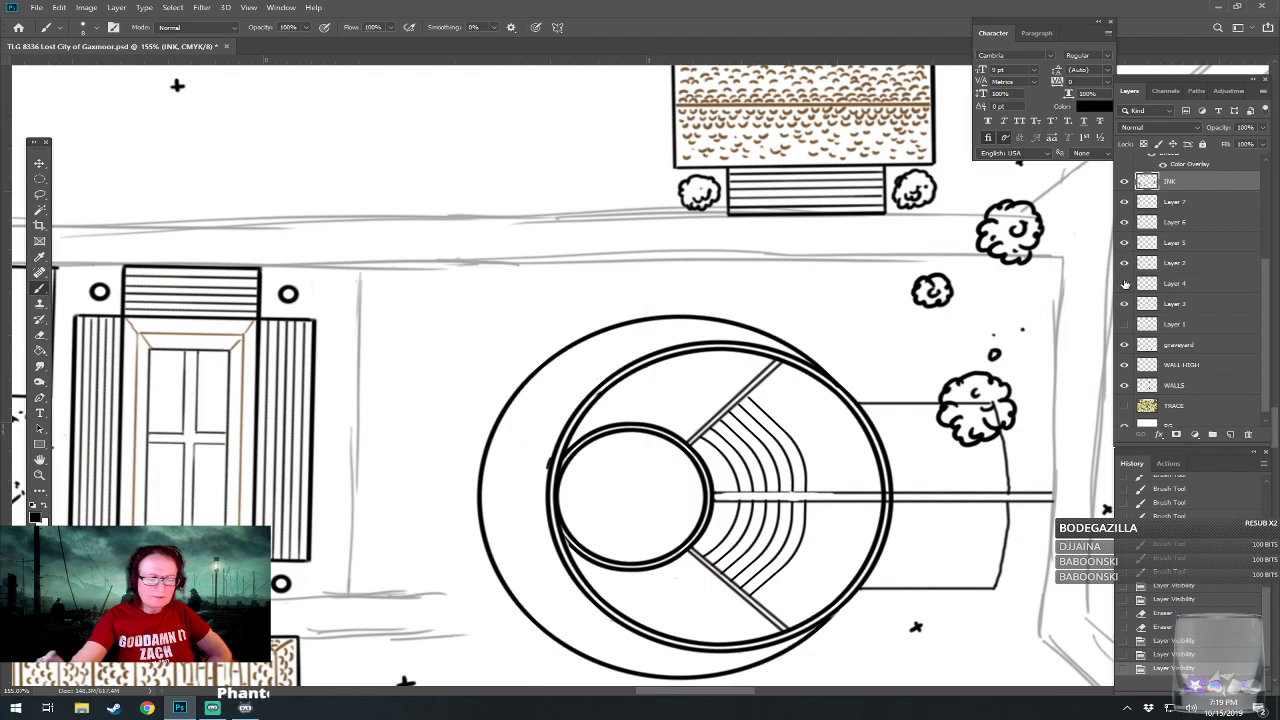
pyautogui.click(1124, 283)
pyautogui.click(1124, 263)
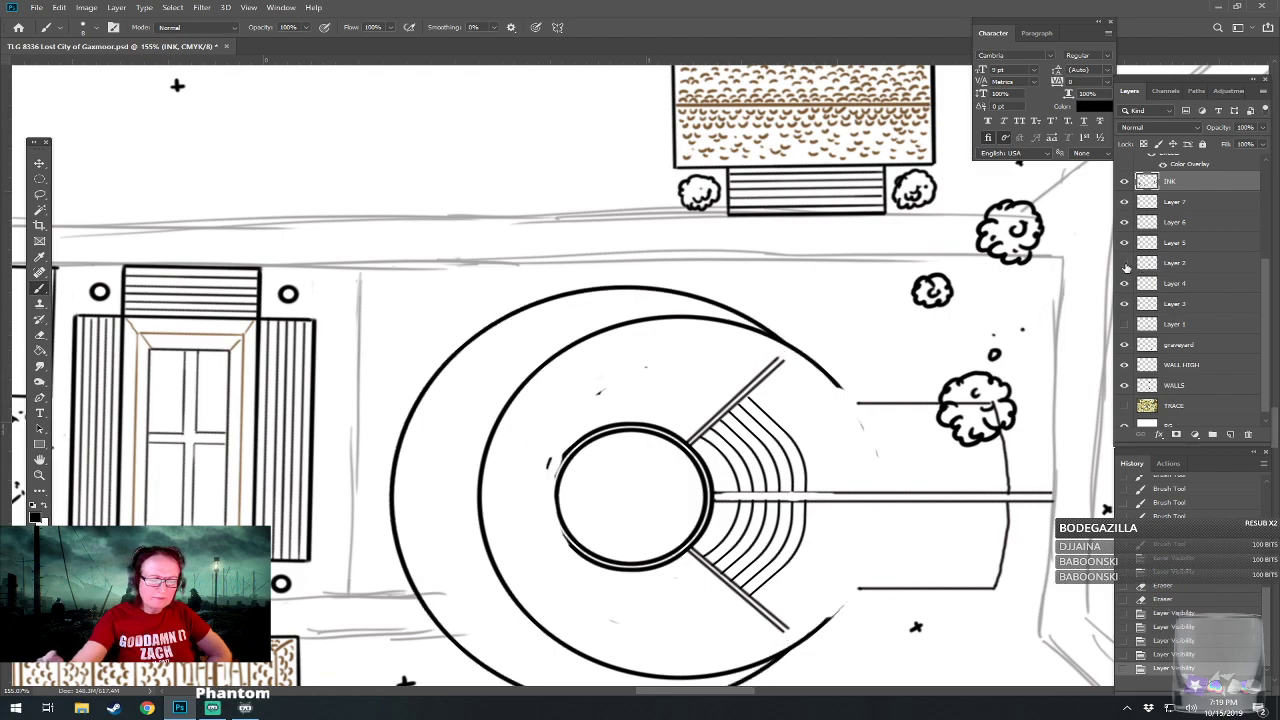
pyautogui.click(1124, 263)
pyautogui.click(1124, 243)
pyautogui.click(1124, 243)
pyautogui.click(1124, 222)
pyautogui.click(1124, 222)
pyautogui.click(1124, 222)
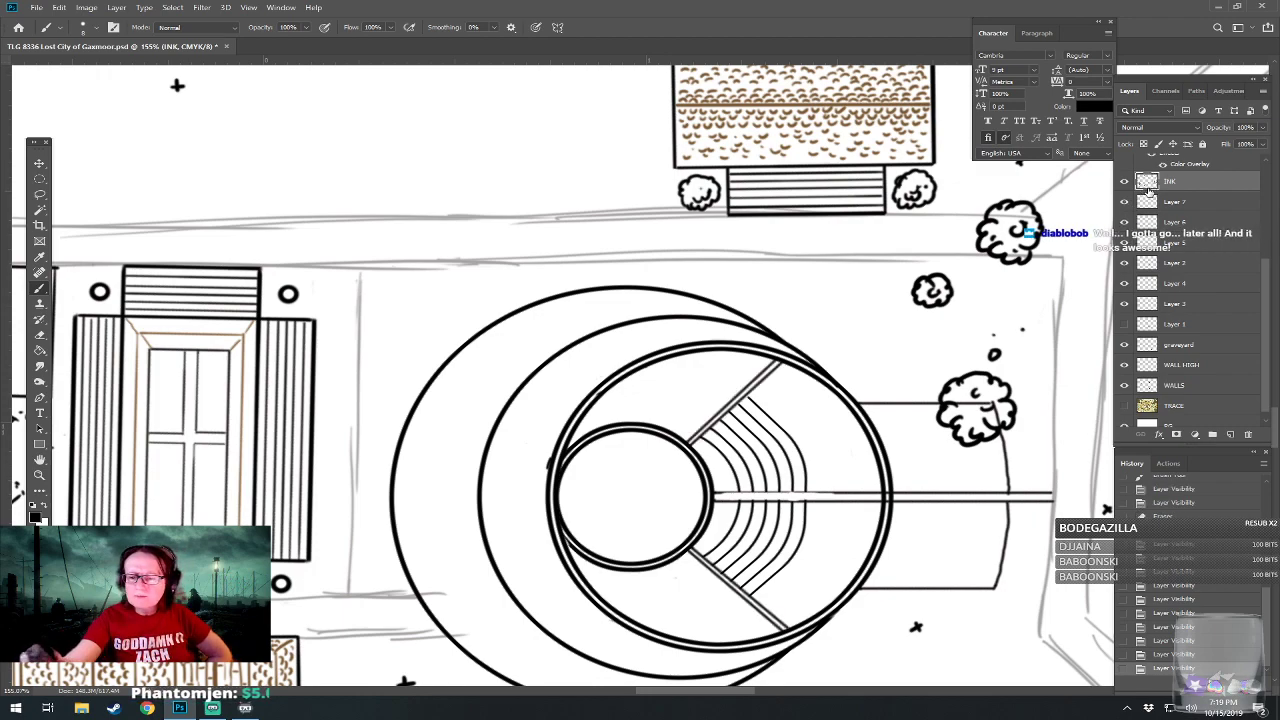
pyautogui.click(1124, 202)
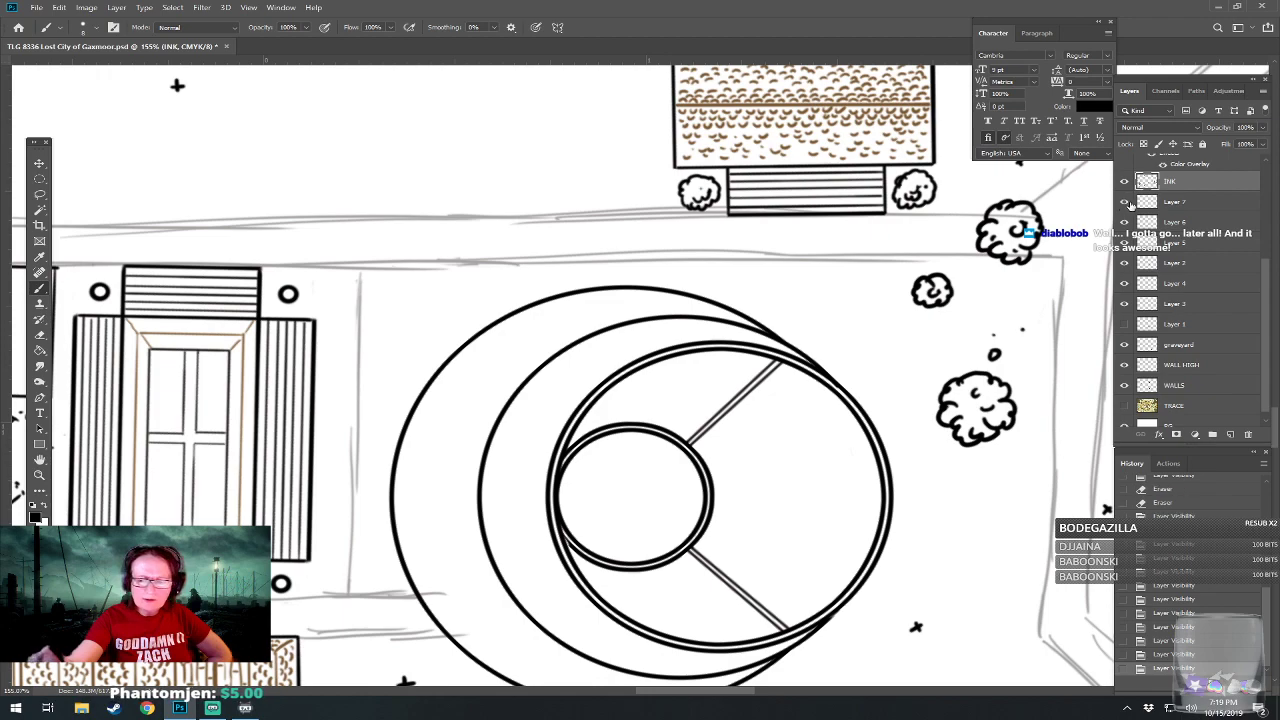
pyautogui.click(1124, 202)
pyautogui.click(1124, 202)
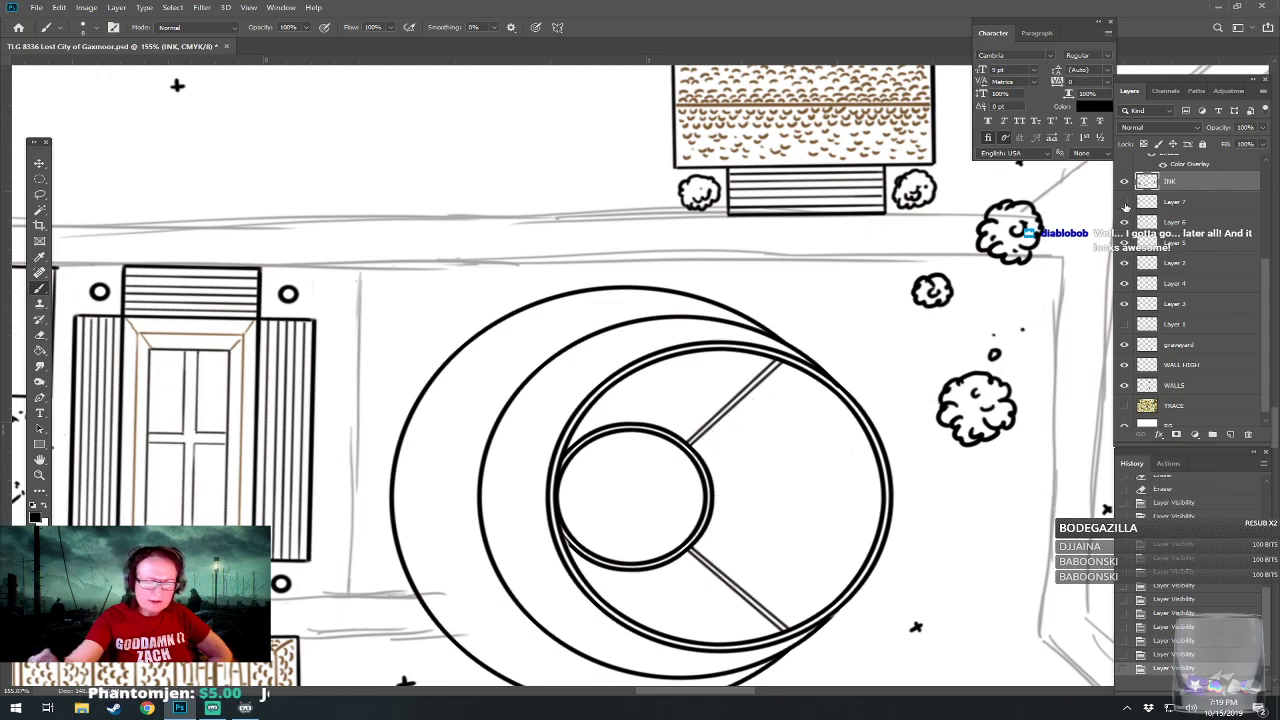
pyautogui.click(1124, 202)
# Erase the stray ink mark at the west edge of the amphitheater's double ring on Layer 7.
pyautogui.click(1174, 203)
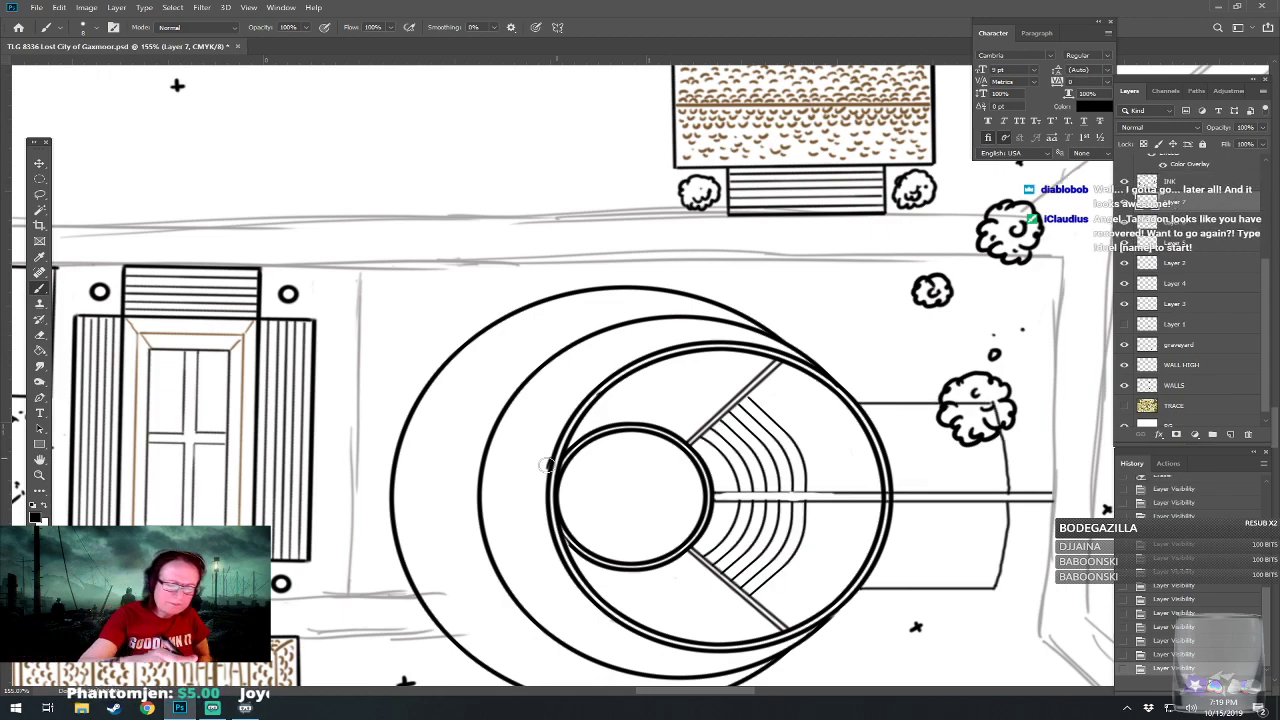
pyautogui.moveTo(547, 463); pyautogui.dragTo(546, 451)
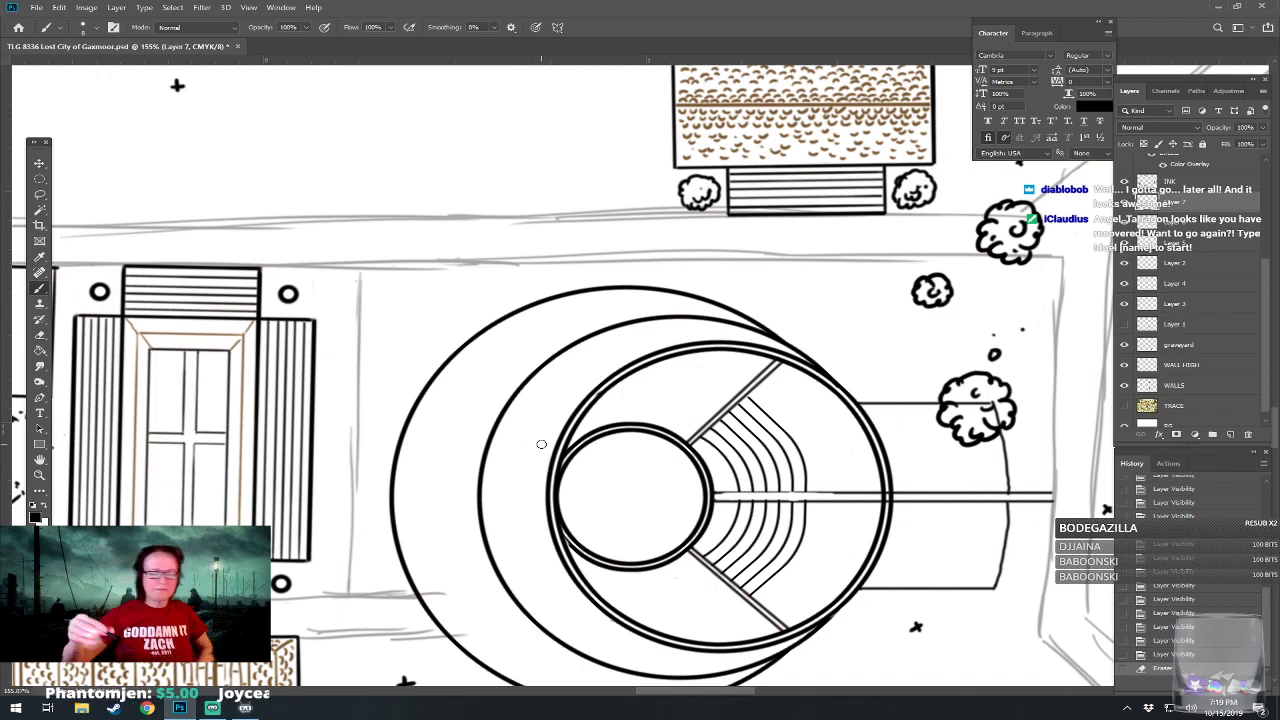
pyautogui.scroll(-3, 541, 444)
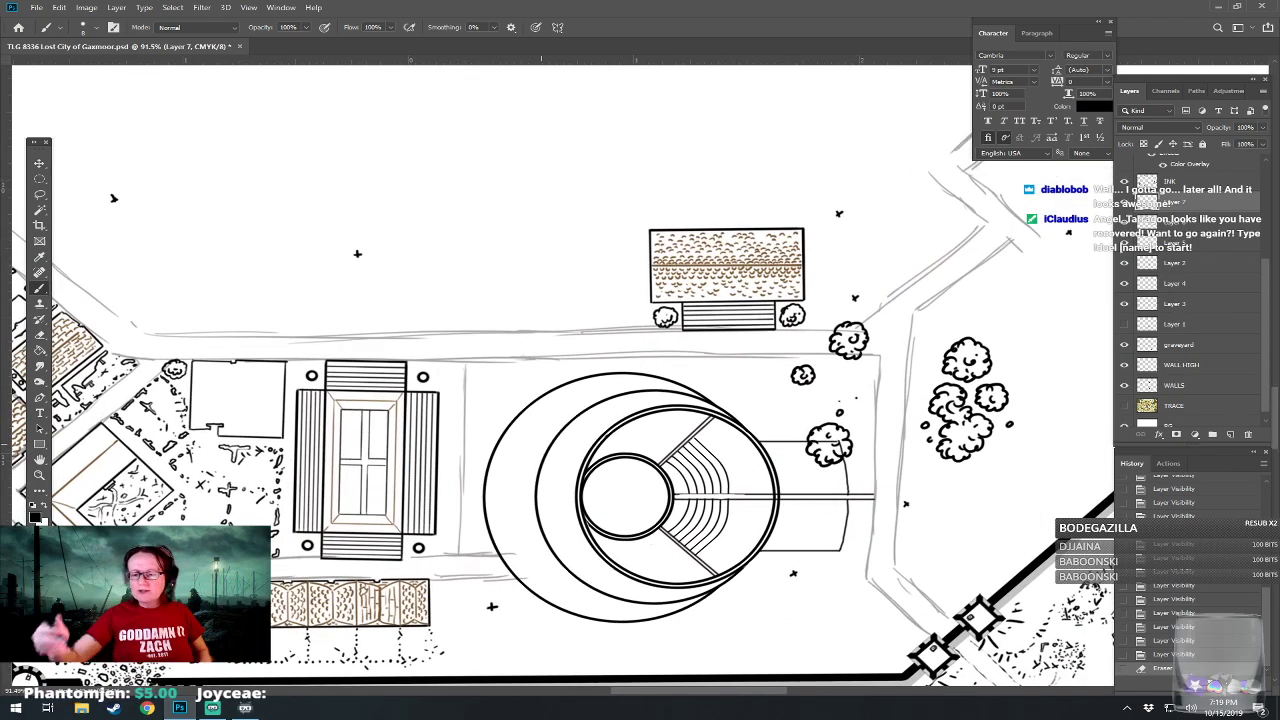
# Merge the INK layer with all the amphitheater drawing layers beneath it, down to the one directly above Layer 1.
pyautogui.click(1168, 182)
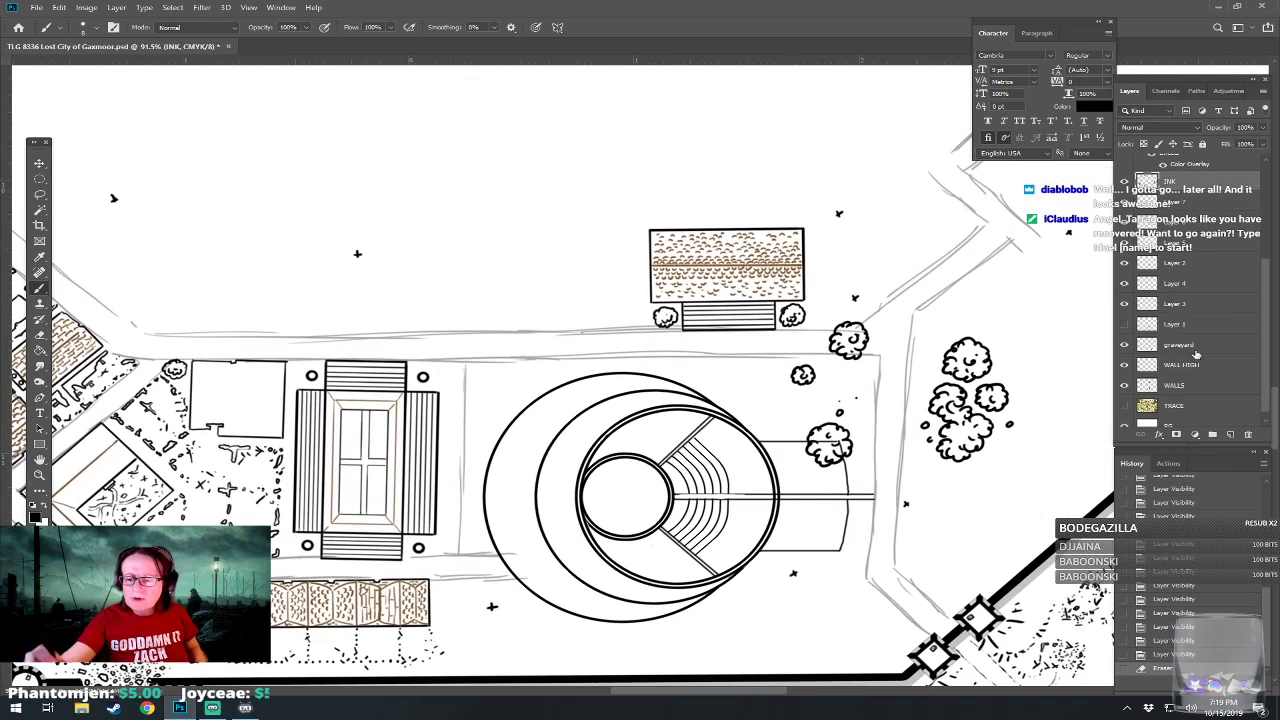
pyautogui.keyDown('shift'); pyautogui.click(1180, 305); pyautogui.keyUp('shift')
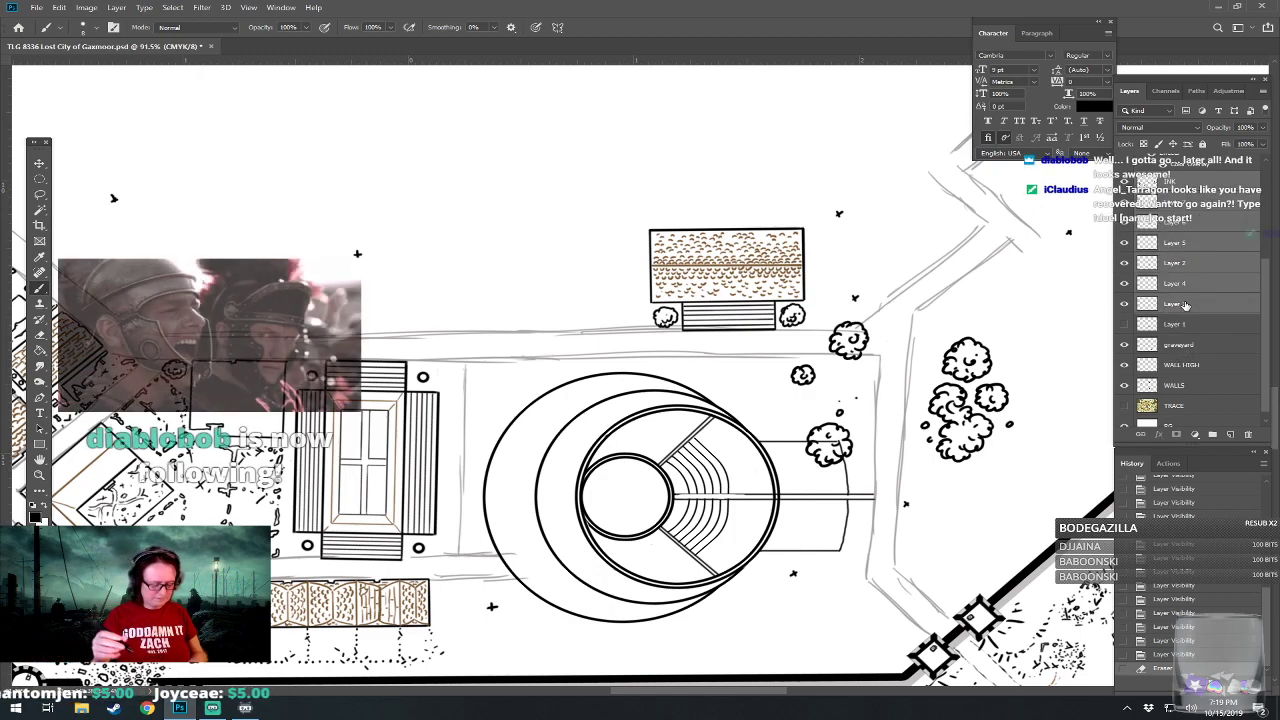
pyautogui.hotkey('ctrl', 'e')
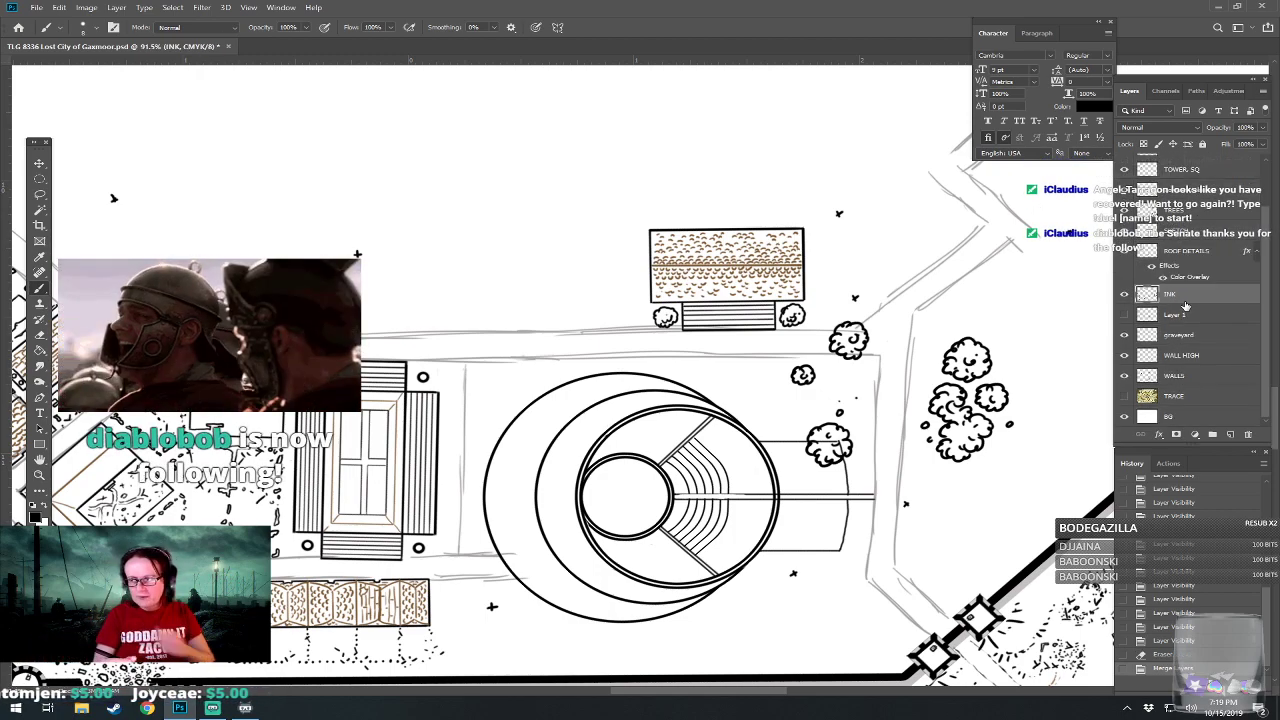
# Switch to the TREES layer and ink a column of small bushes between the stepped rectangular building and the amphitheater.
pyautogui.scroll(1, 414, 517)
pyautogui.scroll(4, 400, 490)
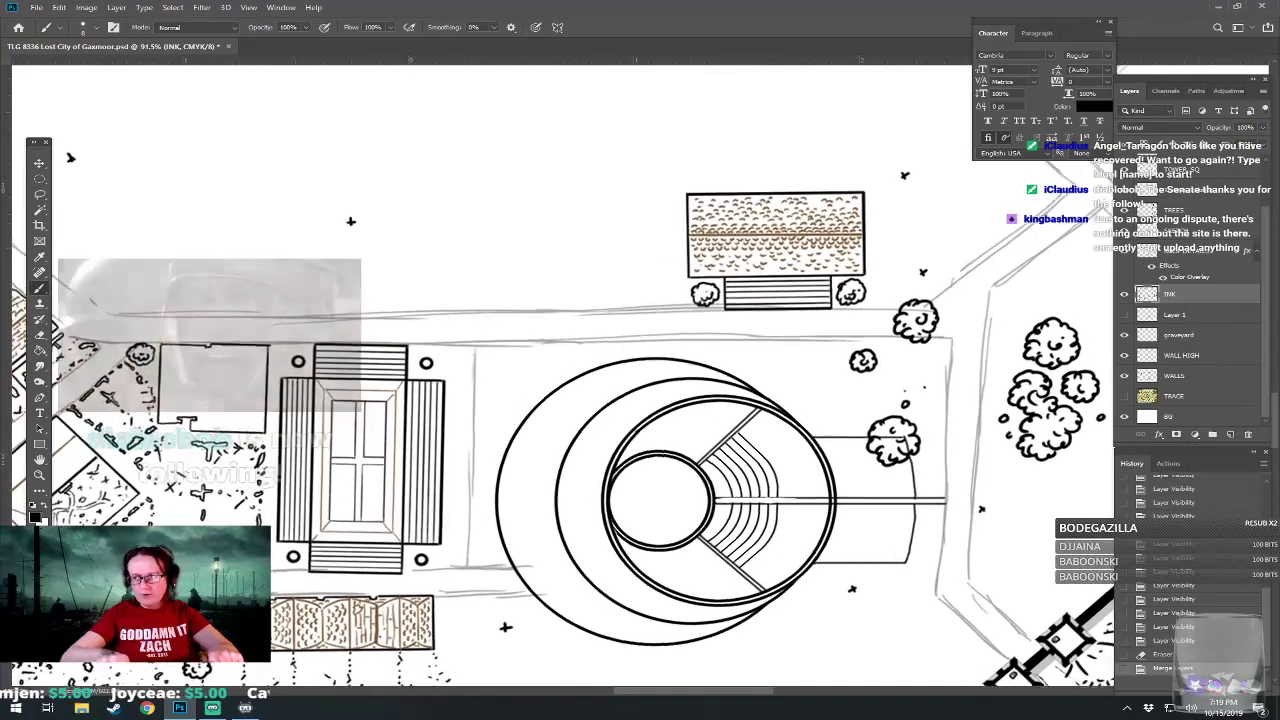
pyautogui.moveTo(651, 494); pyautogui.dragTo(652, 410)
pyautogui.moveTo(445, 578); pyautogui.dragTo(504, 559)
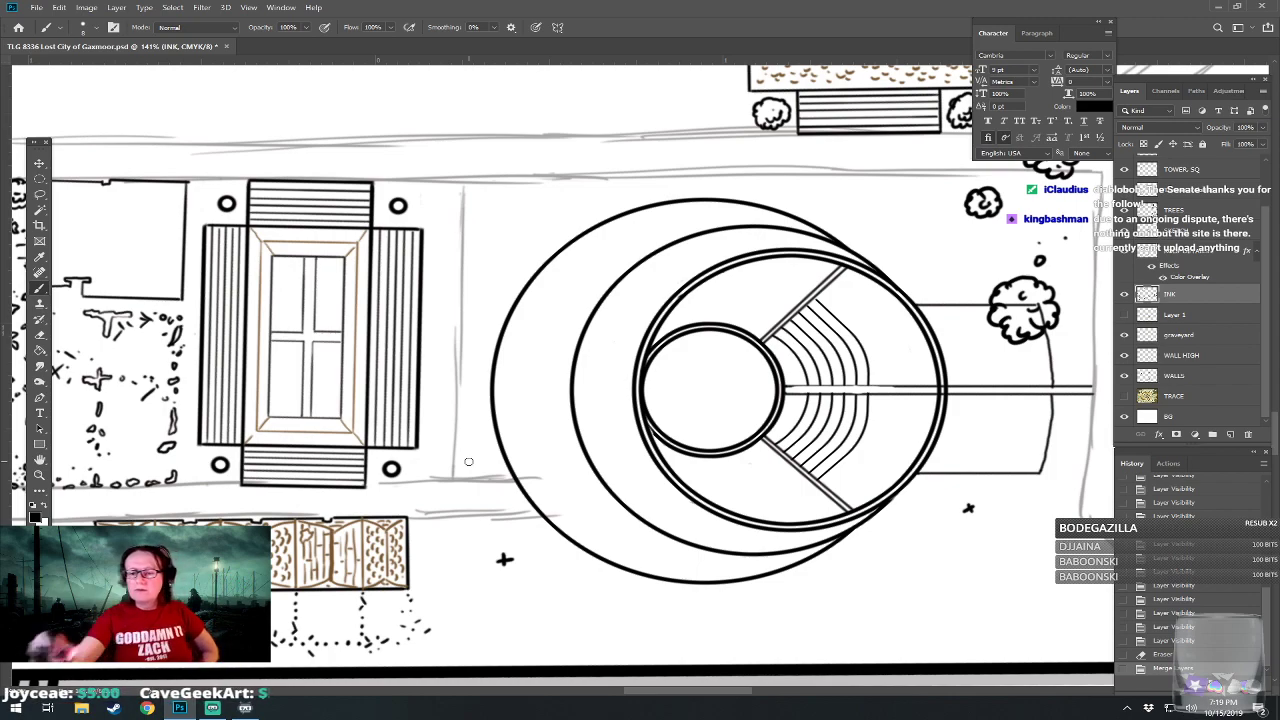
pyautogui.hotkey('alt', ']')
pyautogui.moveTo(461, 462)
pyautogui.mouseDown()
pyautogui.moveTo(460, 478)
pyautogui.moveTo(473, 468)
pyautogui.moveTo(462, 458)
pyautogui.moveTo(458, 470)
pyautogui.moveTo(487, 473)
pyautogui.moveTo(464, 434)
pyautogui.moveTo(464, 445)
pyautogui.moveTo(472, 424)
pyautogui.moveTo(460, 436)
pyautogui.mouseUp()
pyautogui.click(495, 462)
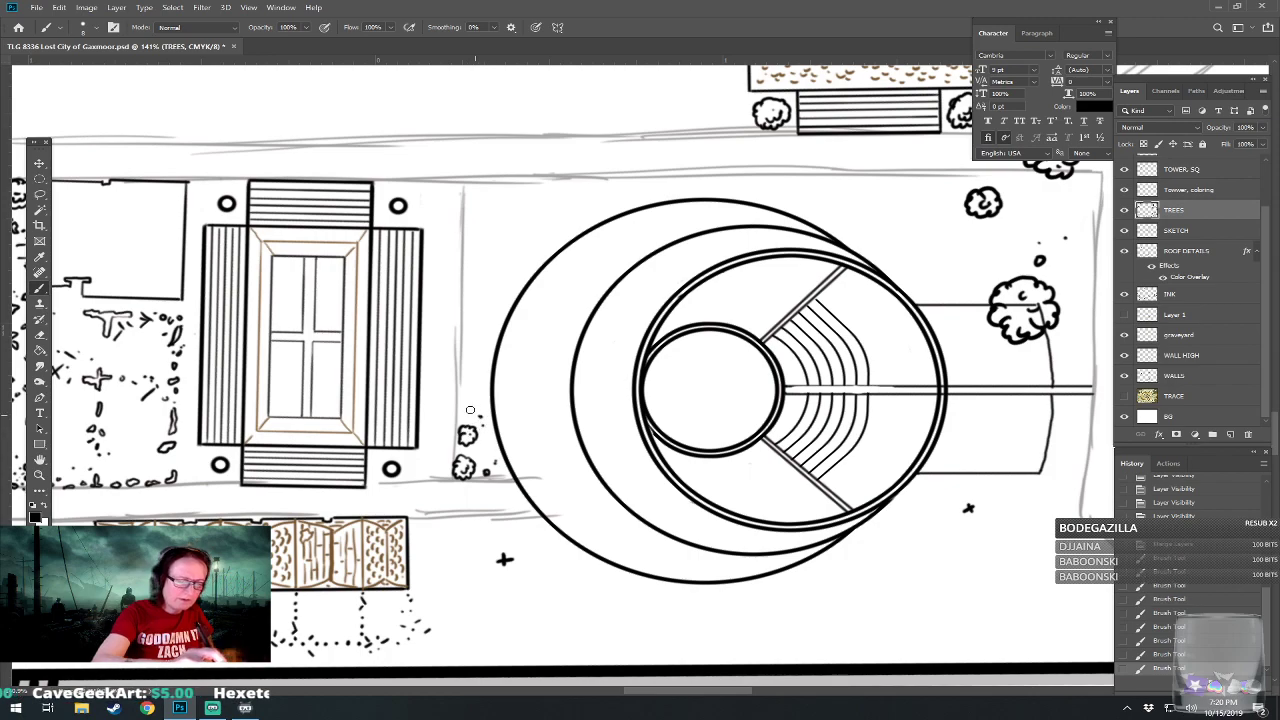
pyautogui.moveTo(460, 391)
pyautogui.mouseDown()
pyautogui.moveTo(463, 411)
pyautogui.moveTo(478, 392)
pyautogui.moveTo(461, 382)
pyautogui.moveTo(456, 404)
pyautogui.moveTo(474, 395)
pyautogui.moveTo(470, 408)
pyautogui.mouseUp()
pyautogui.moveTo(451, 382)
pyautogui.mouseDown()
pyautogui.moveTo(565, 470)
pyautogui.moveTo(595, 459)
pyautogui.moveTo(597, 443)
pyautogui.moveTo(579, 445)
pyautogui.moveTo(584, 457)
pyautogui.mouseUp()
pyautogui.moveTo(590, 447)
pyautogui.mouseDown()
pyautogui.moveTo(574, 432)
pyautogui.moveTo(590, 428)
pyautogui.moveTo(578, 408)
pyautogui.moveTo(573, 427)
pyautogui.moveTo(584, 425)
pyautogui.mouseUp()
pyautogui.moveTo(582, 381)
pyautogui.mouseDown()
pyautogui.moveTo(580, 399)
pyautogui.moveTo(601, 386)
pyautogui.moveTo(577, 371)
pyautogui.moveTo(573, 384)
pyautogui.mouseUp()
pyautogui.moveTo(578, 384)
pyautogui.mouseDown()
pyautogui.moveTo(601, 361)
pyautogui.moveTo(619, 373)
pyautogui.moveTo(593, 333)
pyautogui.moveTo(570, 343)
pyautogui.moveTo(581, 335)
pyautogui.moveTo(593, 350)
pyautogui.moveTo(598, 335)
pyautogui.moveTo(585, 327)
pyautogui.moveTo(575, 341)
pyautogui.moveTo(590, 347)
pyautogui.moveTo(577, 284)
pyautogui.moveTo(587, 295)
pyautogui.moveTo(601, 283)
pyautogui.moveTo(576, 269)
pyautogui.moveTo(613, 270)
pyautogui.mouseUp()
pyautogui.click(596, 359)
pyautogui.click(614, 370)
pyautogui.click(617, 380)
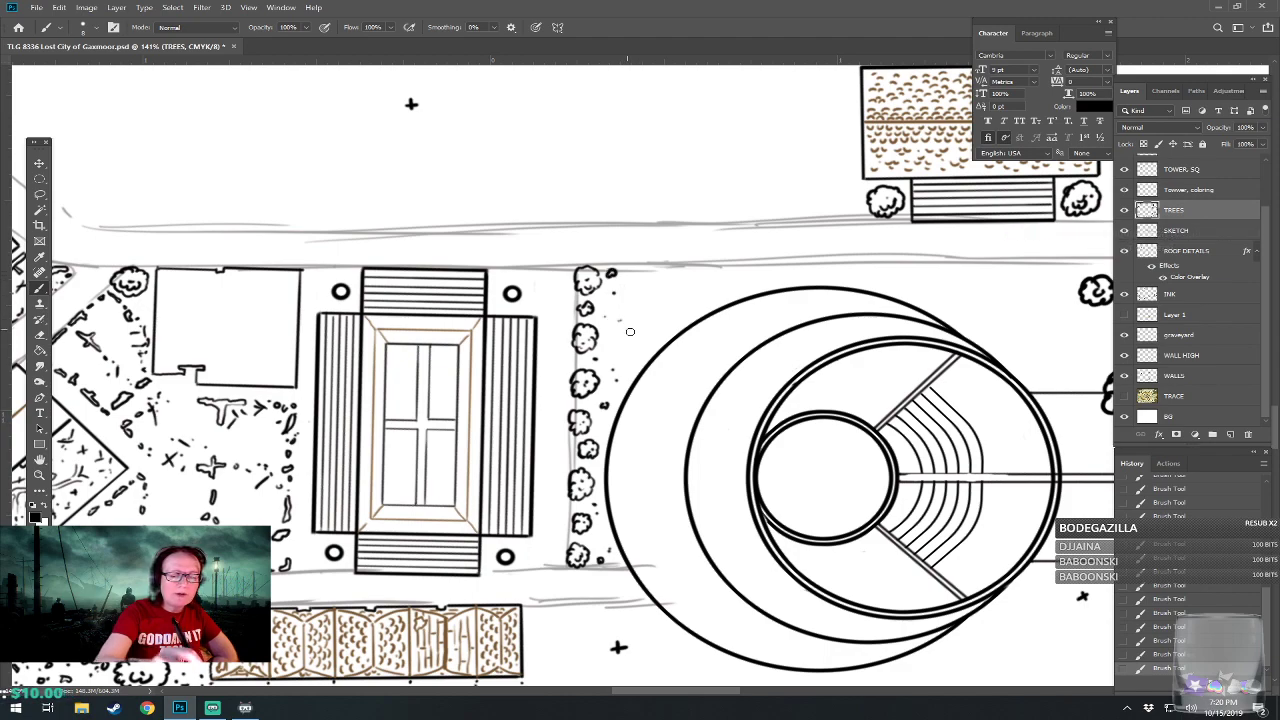
# Ink scattered bushes and dots northwest of the amphitheater, along the southern edge of the street.
pyautogui.moveTo(630, 331)
pyautogui.mouseDown()
pyautogui.moveTo(646, 336)
pyautogui.moveTo(644, 318)
pyautogui.moveTo(626, 326)
pyautogui.moveTo(638, 322)
pyautogui.mouseUp()
pyautogui.moveTo(659, 291)
pyautogui.mouseDown()
pyautogui.moveTo(650, 278)
pyautogui.moveTo(636, 285)
pyautogui.moveTo(650, 296)
pyautogui.moveTo(696, 282)
pyautogui.moveTo(700, 262)
pyautogui.moveTo(692, 282)
pyautogui.moveTo(738, 281)
pyautogui.moveTo(734, 262)
pyautogui.moveTo(728, 282)
pyautogui.moveTo(768, 277)
pyautogui.moveTo(756, 264)
pyautogui.moveTo(794, 266)
pyautogui.moveTo(784, 276)
pyautogui.mouseUp()
pyautogui.click(675, 301)
pyautogui.click(695, 301)
pyautogui.click(667, 317)
pyautogui.click(695, 289)
# Ink a cluster of bushes southwest of the amphitheater, east of the row of tiled roofs.
pyautogui.moveTo(779, 440); pyautogui.dragTo(764, 245)
pyautogui.moveTo(555, 410)
pyautogui.mouseDown()
pyautogui.moveTo(575, 425)
pyautogui.moveTo(581, 406)
pyautogui.moveTo(572, 420)
pyautogui.moveTo(621, 408)
pyautogui.mouseUp()
pyautogui.moveTo(568, 444)
pyautogui.mouseDown()
pyautogui.moveTo(634, 452)
pyautogui.moveTo(652, 438)
pyautogui.moveTo(631, 426)
pyautogui.moveTo(642, 446)
pyautogui.mouseUp()
pyautogui.click(552, 453)
pyautogui.moveTo(560, 481)
pyautogui.mouseDown()
pyautogui.moveTo(557, 498)
pyautogui.moveTo(582, 511)
pyautogui.moveTo(600, 485)
pyautogui.moveTo(573, 466)
pyautogui.moveTo(570, 498)
pyautogui.moveTo(575, 488)
pyautogui.mouseUp()
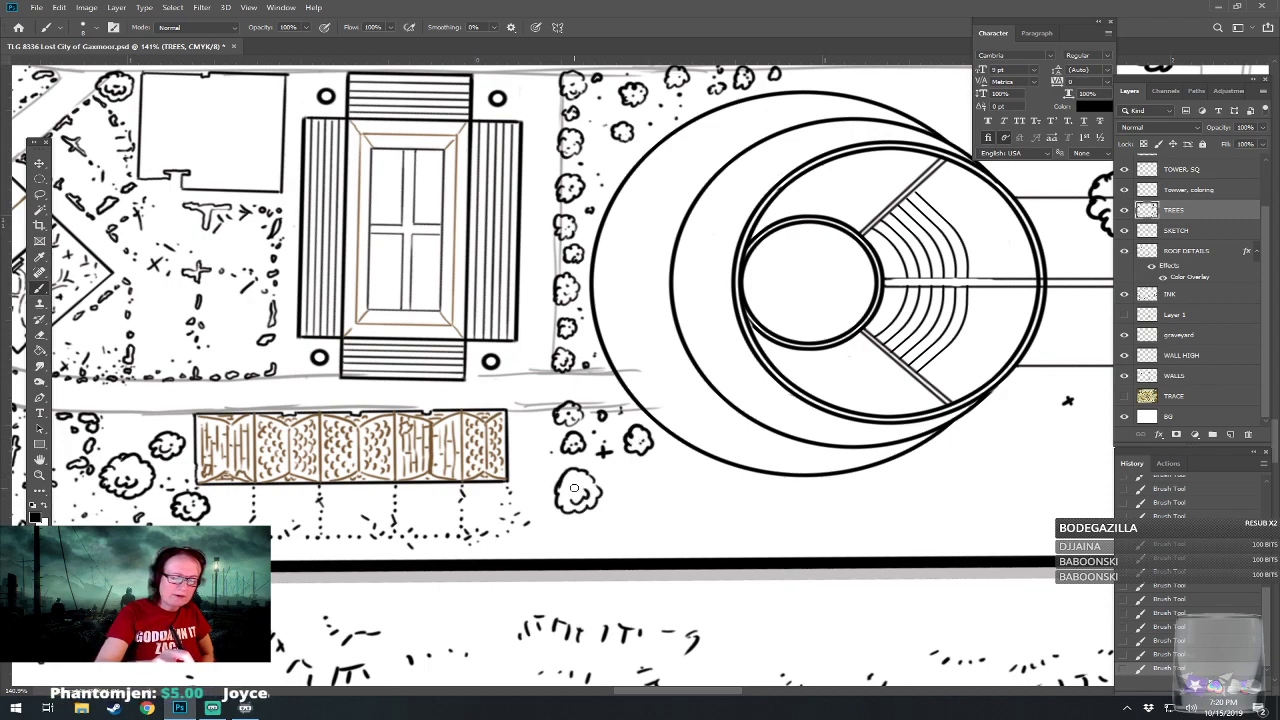
# Ink a spaced row of bushes and small dots between the amphitheater's southern curve and the city wall.
pyautogui.click(629, 489)
pyautogui.moveTo(648, 531)
pyautogui.mouseDown()
pyautogui.moveTo(703, 505)
pyautogui.moveTo(723, 512)
pyautogui.moveTo(724, 494)
pyautogui.moveTo(716, 505)
pyautogui.moveTo(699, 477)
pyautogui.moveTo(710, 525)
pyautogui.moveTo(724, 527)
pyautogui.moveTo(715, 508)
pyautogui.moveTo(769, 537)
pyautogui.moveTo(783, 526)
pyautogui.moveTo(758, 532)
pyautogui.mouseUp()
pyautogui.click(699, 477)
pyautogui.click(741, 523)
pyautogui.moveTo(772, 516)
pyautogui.mouseDown()
pyautogui.moveTo(822, 506)
pyautogui.moveTo(849, 532)
pyautogui.moveTo(877, 492)
pyautogui.mouseUp()
pyautogui.click(849, 532)
pyautogui.click(899, 531)
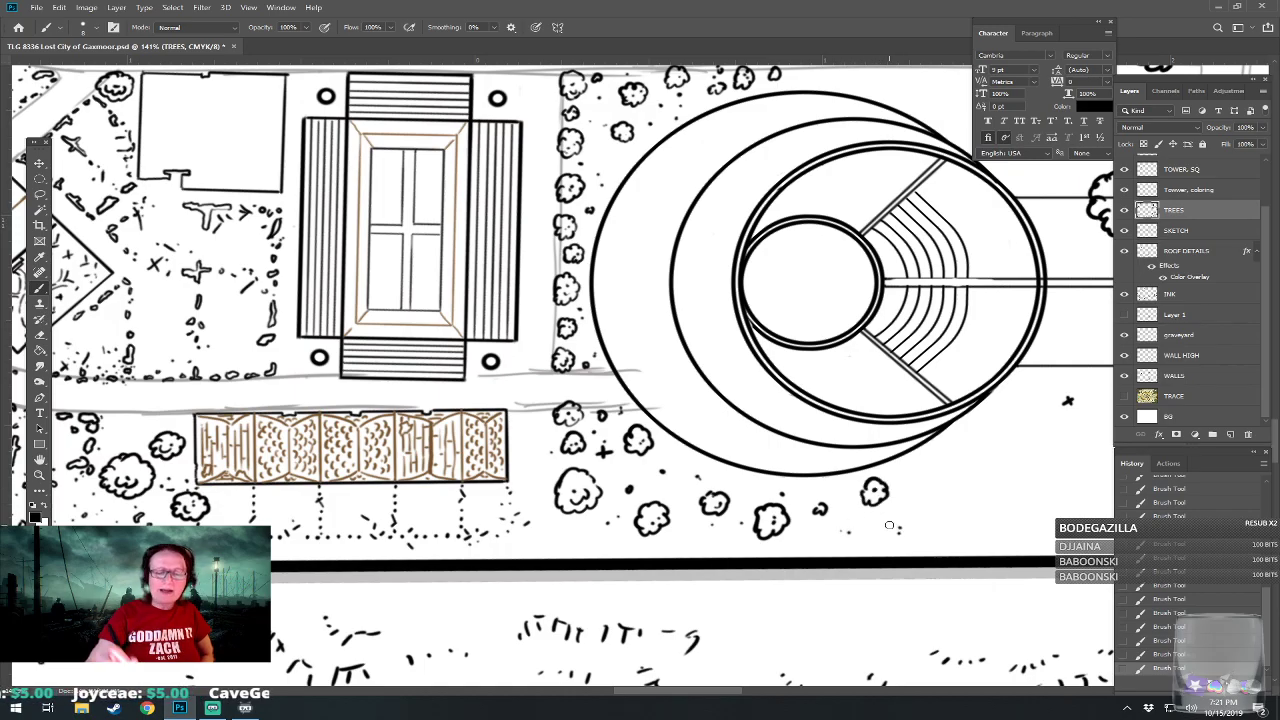
# Fill the two garden plots flanking the path east of the amphitheater with small inked bushes.
pyautogui.scroll(-6, 889, 525)
pyautogui.scroll(3, 889, 525)
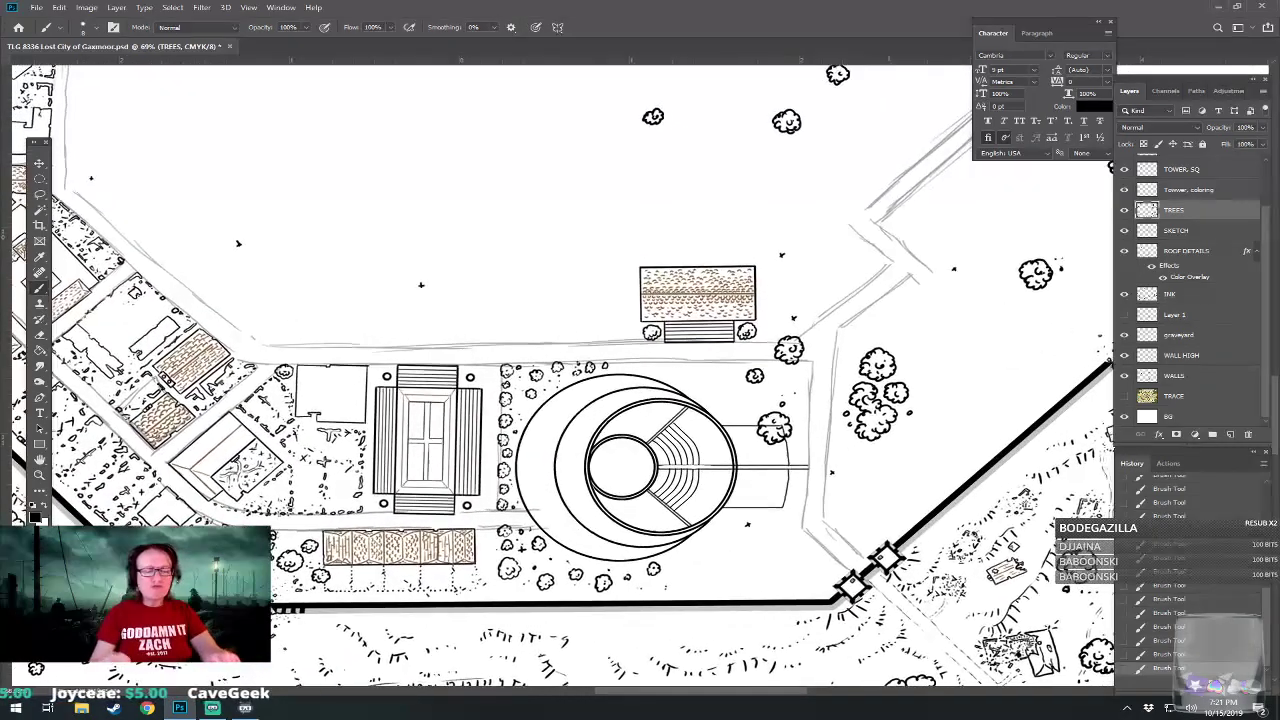
pyautogui.scroll(-4, 575, 515)
pyautogui.scroll(1, 575, 515)
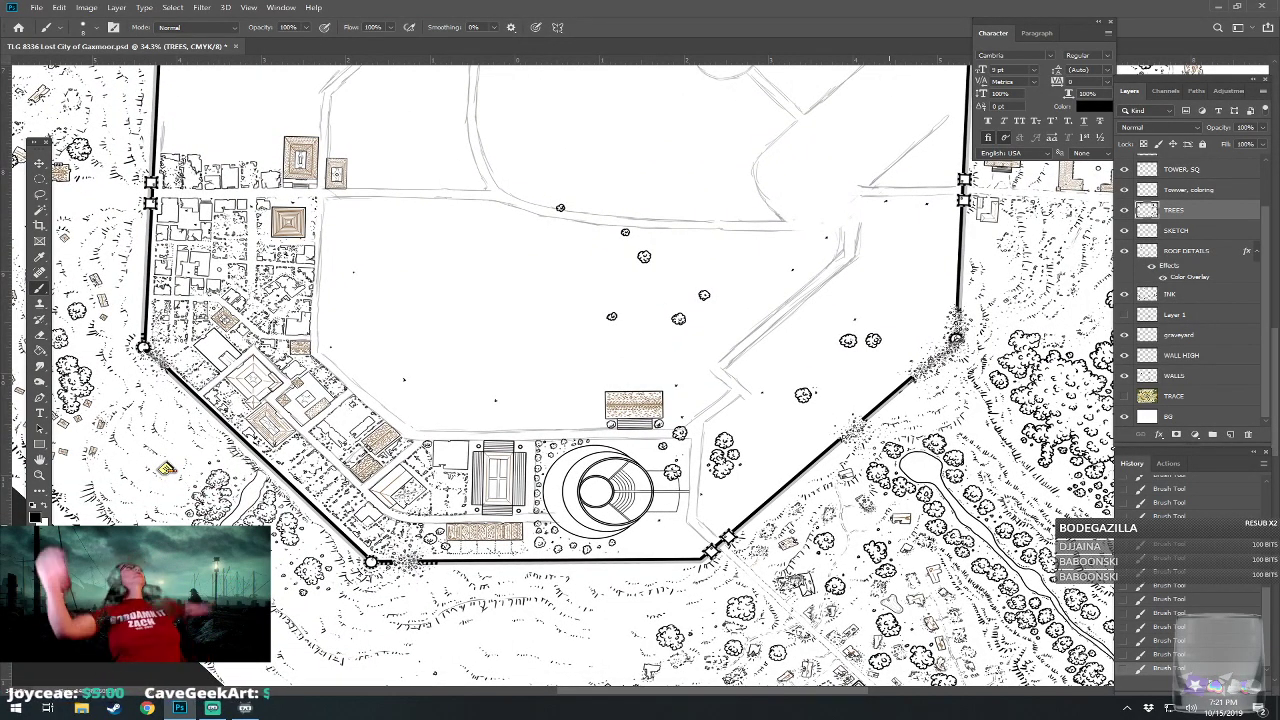
pyautogui.scroll(3, 628, 510)
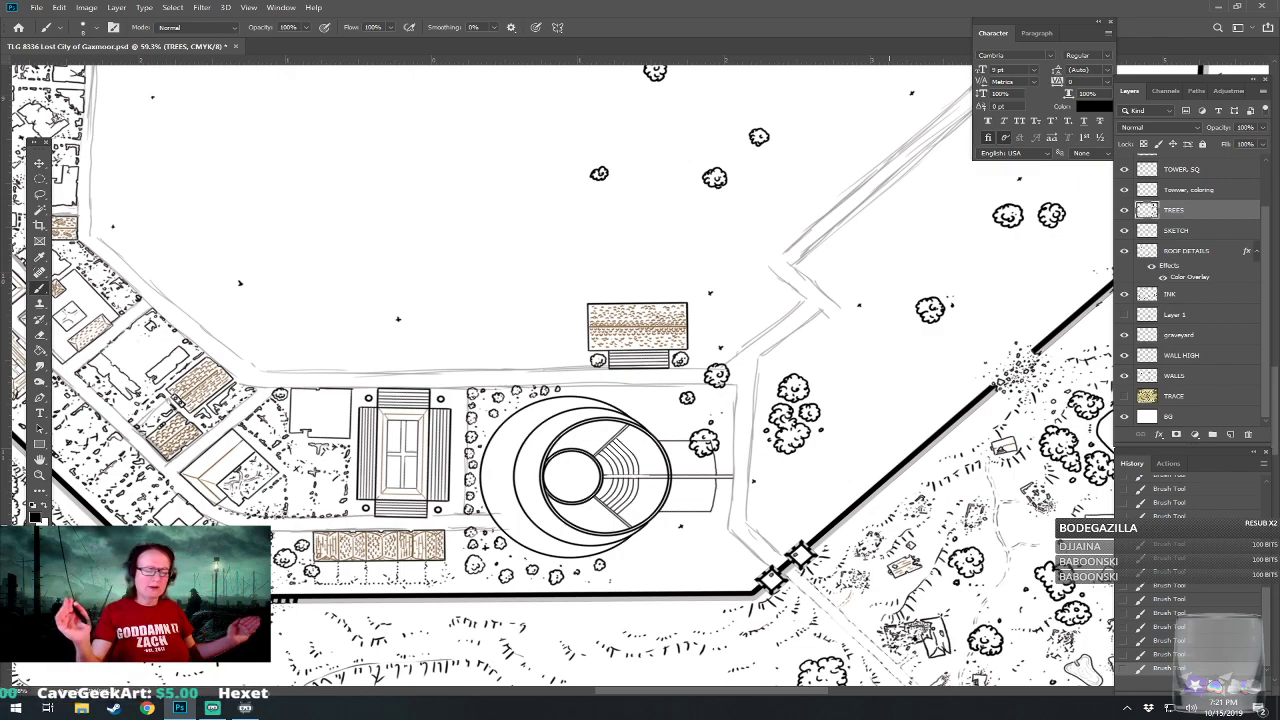
pyautogui.moveTo(889, 380); pyautogui.dragTo(985, 390)
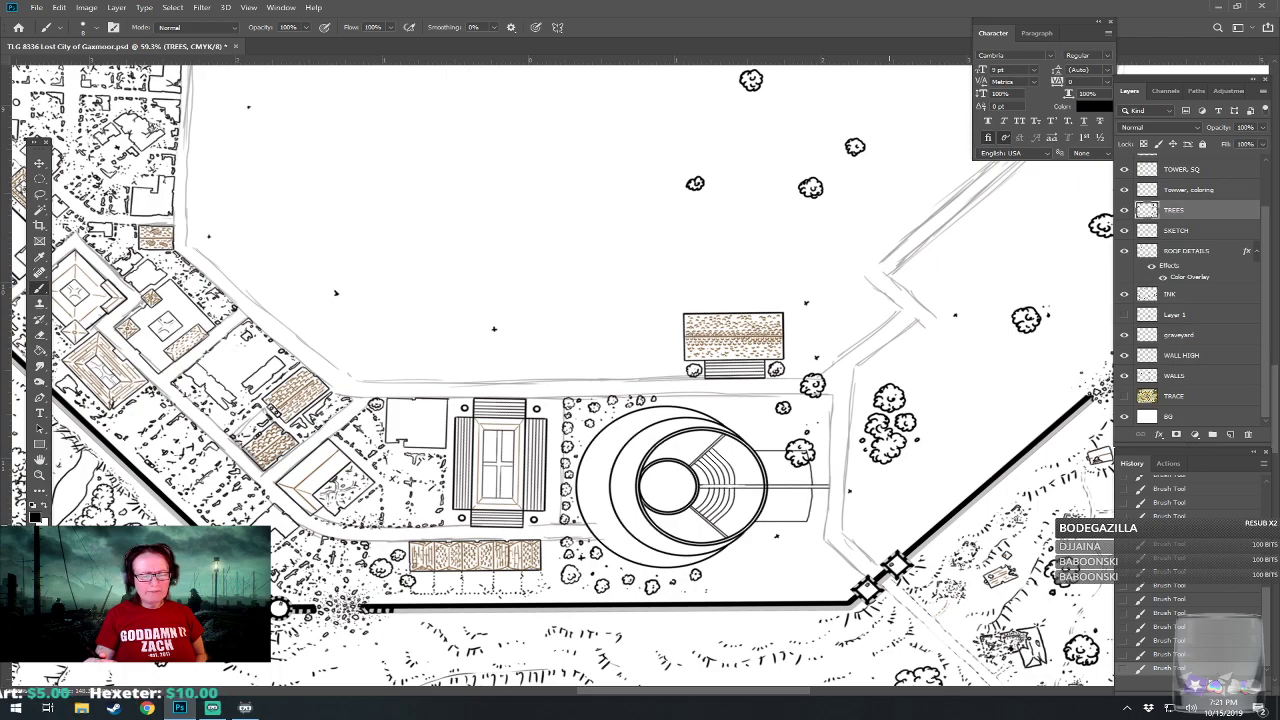
pyautogui.scroll(5, 821, 513)
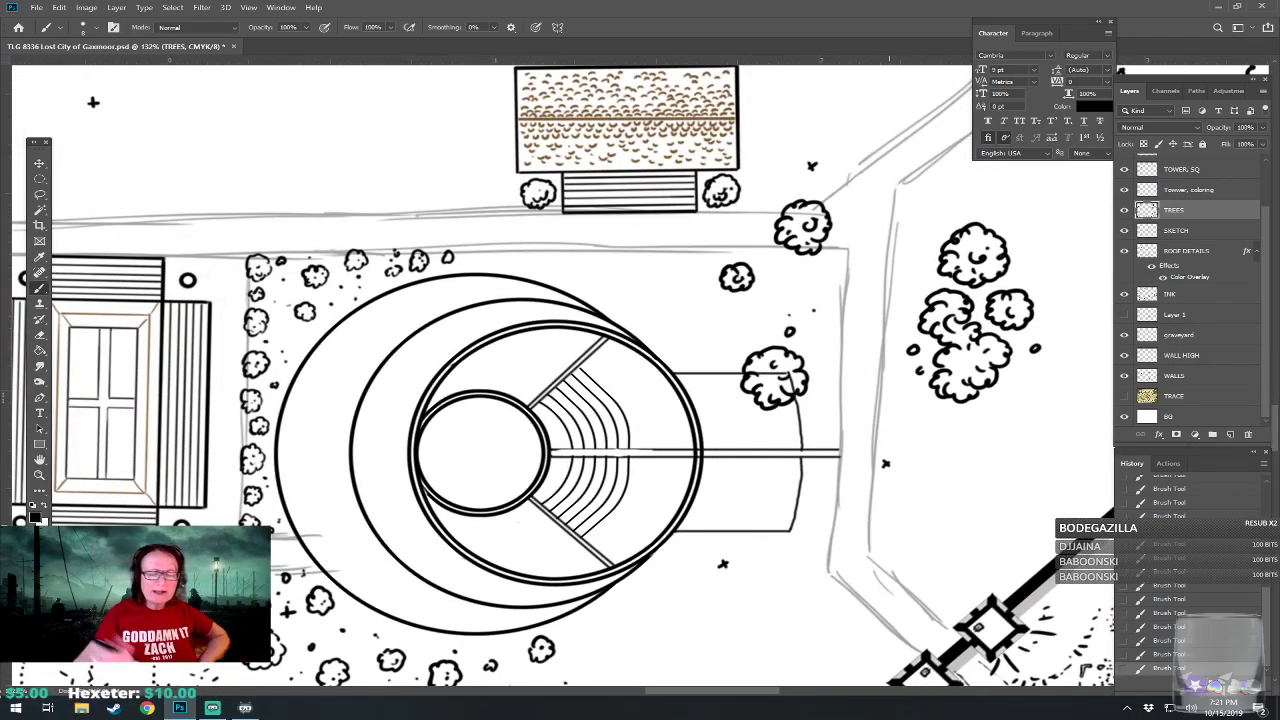
pyautogui.moveTo(703, 381)
pyautogui.mouseDown()
pyautogui.moveTo(732, 381)
pyautogui.moveTo(738, 395)
pyautogui.moveTo(745, 377)
pyautogui.moveTo(750, 390)
pyautogui.moveTo(714, 416)
pyautogui.moveTo(726, 430)
pyautogui.moveTo(734, 412)
pyautogui.moveTo(716, 412)
pyautogui.moveTo(766, 410)
pyautogui.moveTo(758, 428)
pyautogui.moveTo(762, 412)
pyautogui.moveTo(796, 410)
pyautogui.moveTo(792, 426)
pyautogui.moveTo(784, 418)
pyautogui.moveTo(748, 444)
pyautogui.moveTo(740, 428)
pyautogui.mouseUp()
pyautogui.moveTo(774, 430)
pyautogui.mouseDown()
pyautogui.moveTo(770, 444)
pyautogui.moveTo(775, 430)
pyautogui.mouseUp()
pyautogui.moveTo(716, 466)
pyautogui.mouseDown()
pyautogui.moveTo(770, 478)
pyautogui.moveTo(758, 462)
pyautogui.mouseUp()
pyautogui.moveTo(786, 464)
pyautogui.mouseDown()
pyautogui.moveTo(781, 473)
pyautogui.moveTo(797, 462)
pyautogui.moveTo(785, 466)
pyautogui.mouseUp()
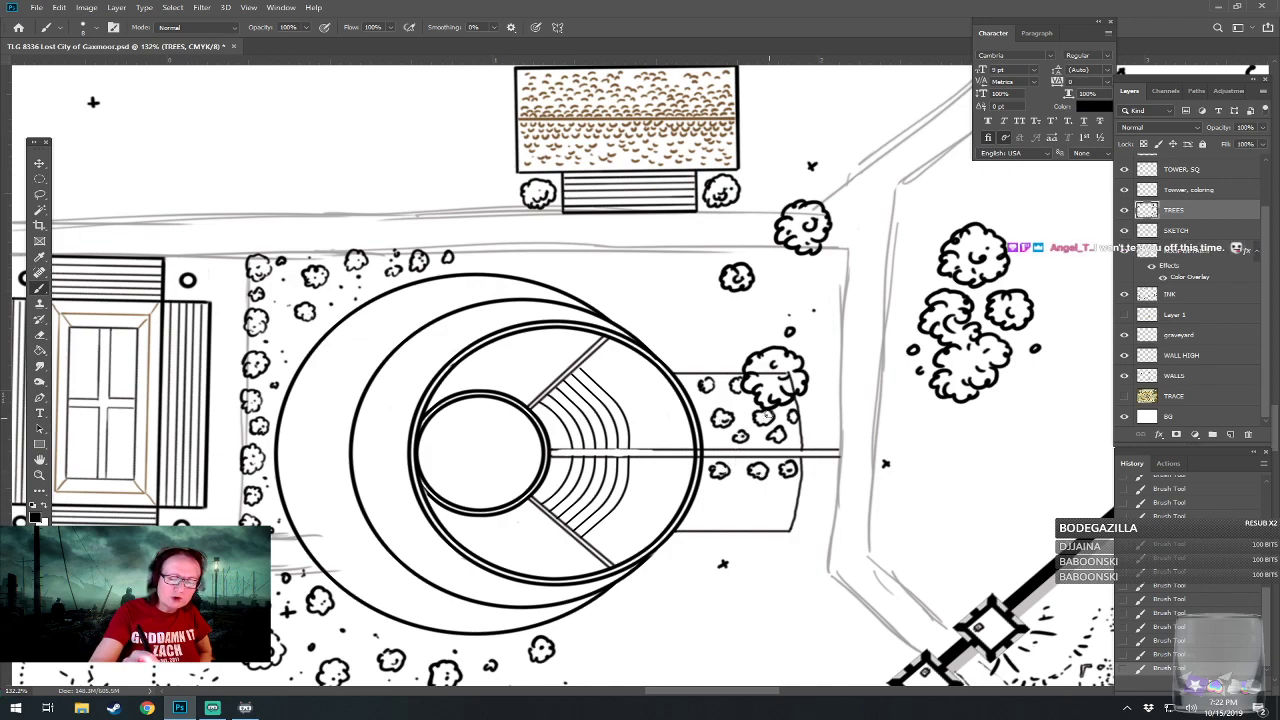
pyautogui.moveTo(727, 487)
pyautogui.mouseDown()
pyautogui.moveTo(730, 498)
pyautogui.moveTo(742, 493)
pyautogui.moveTo(731, 482)
pyautogui.moveTo(786, 496)
pyautogui.moveTo(771, 490)
pyautogui.mouseUp()
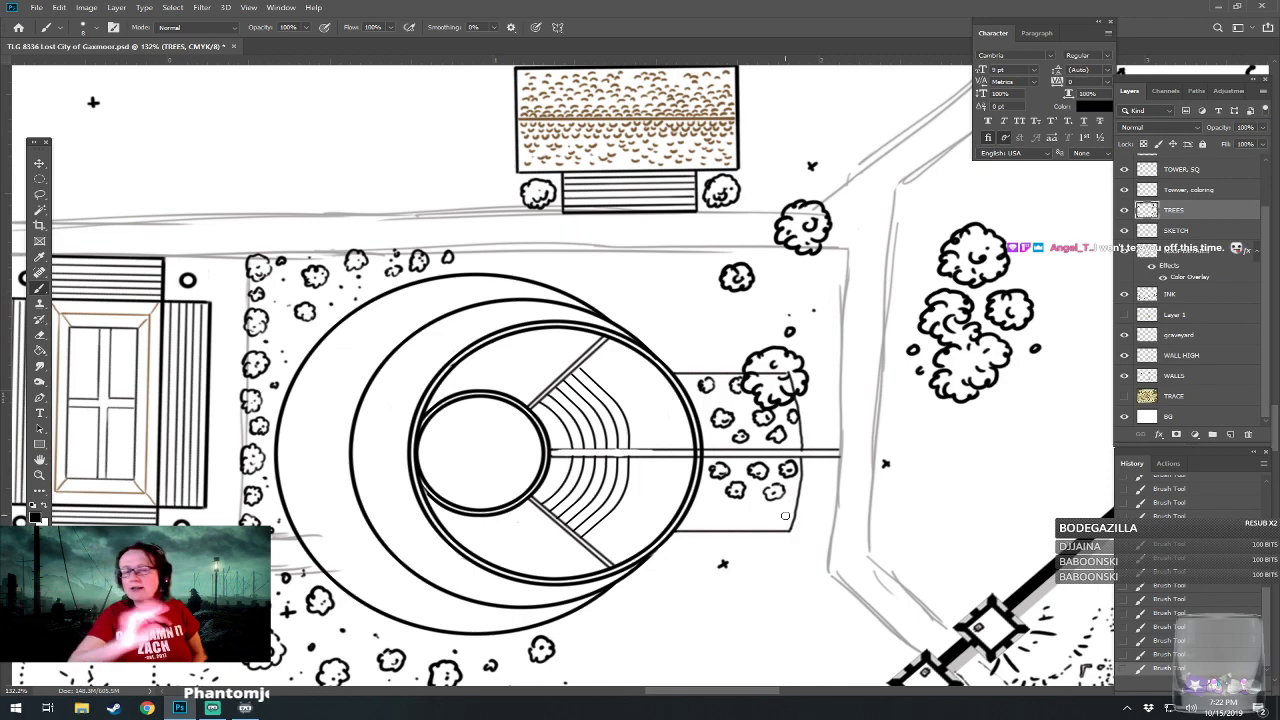
pyautogui.moveTo(700, 514)
pyautogui.mouseDown()
pyautogui.moveTo(710, 524)
pyautogui.moveTo(720, 512)
pyautogui.moveTo(704, 504)
pyautogui.moveTo(756, 528)
pyautogui.moveTo(762, 508)
pyautogui.moveTo(746, 506)
pyautogui.moveTo(792, 526)
pyautogui.moveTo(784, 504)
pyautogui.moveTo(786, 516)
pyautogui.mouseUp()
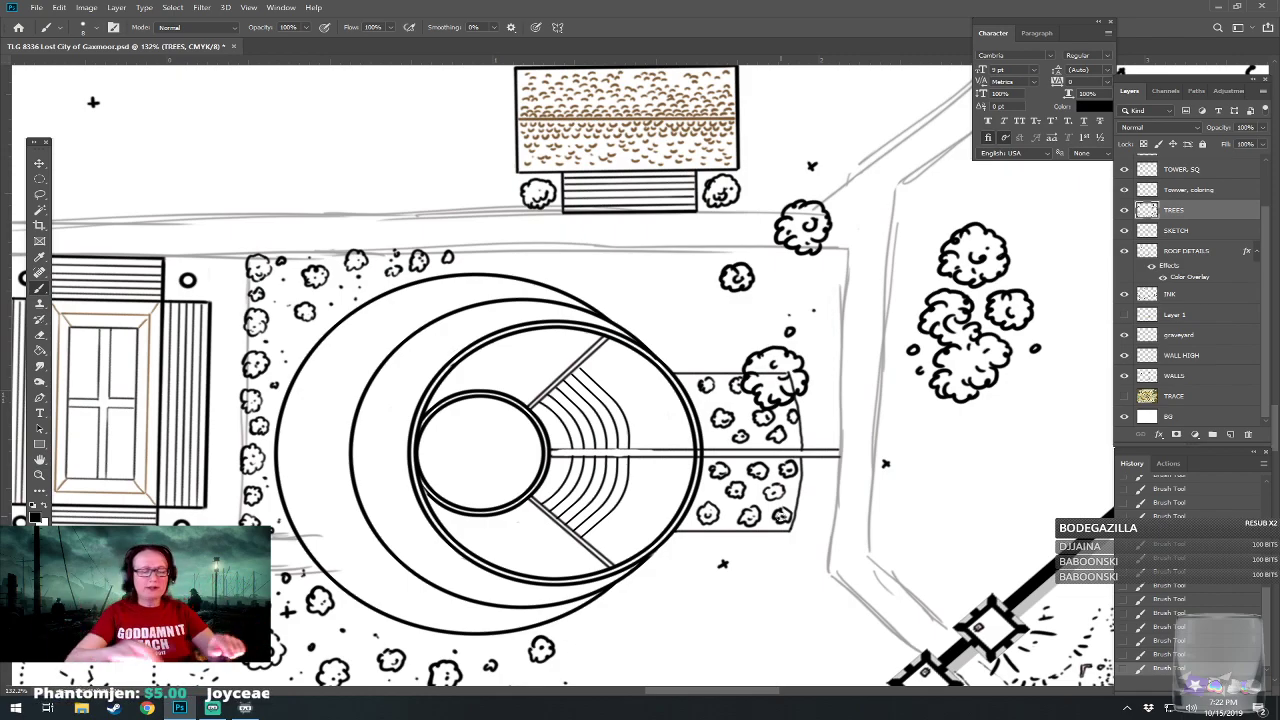
# Review the amphitheater district against the whole walled city, from several rotations and distances.
pyautogui.scroll(-4, 745, 534)
pyautogui.scroll(-6, 672, 606)
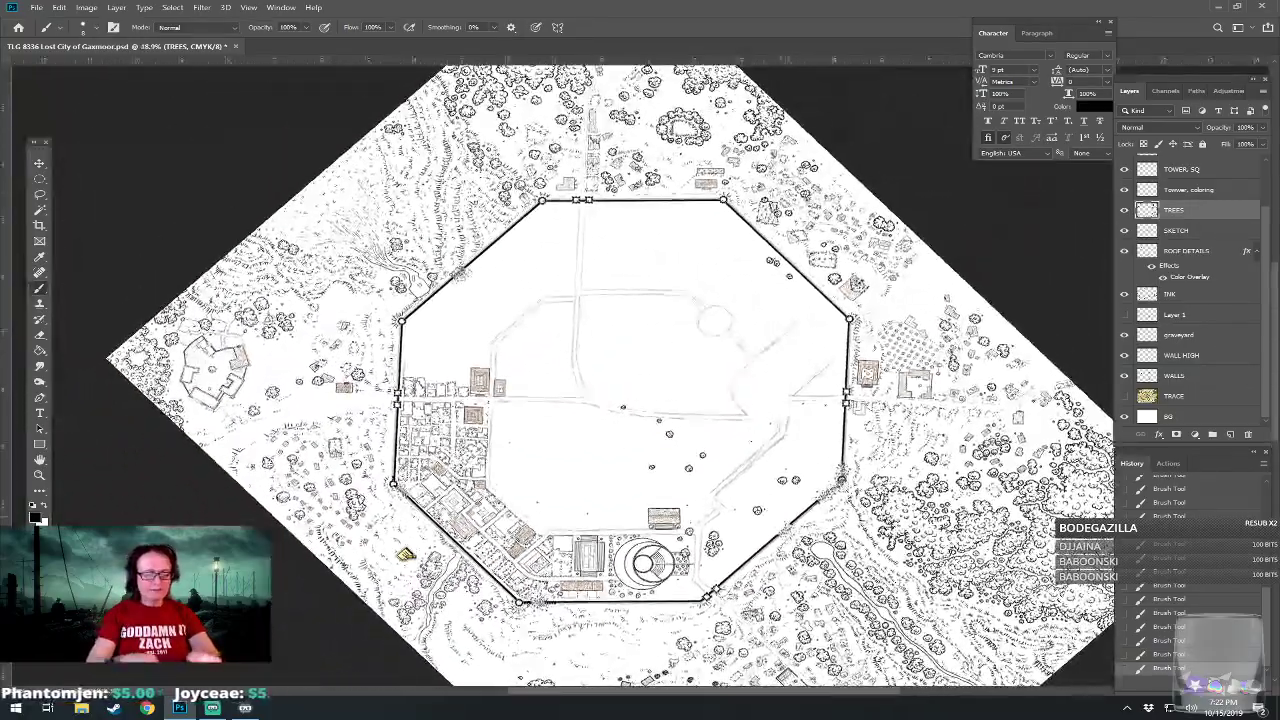
pyautogui.moveTo(672, 460); pyautogui.dragTo(718, 398)
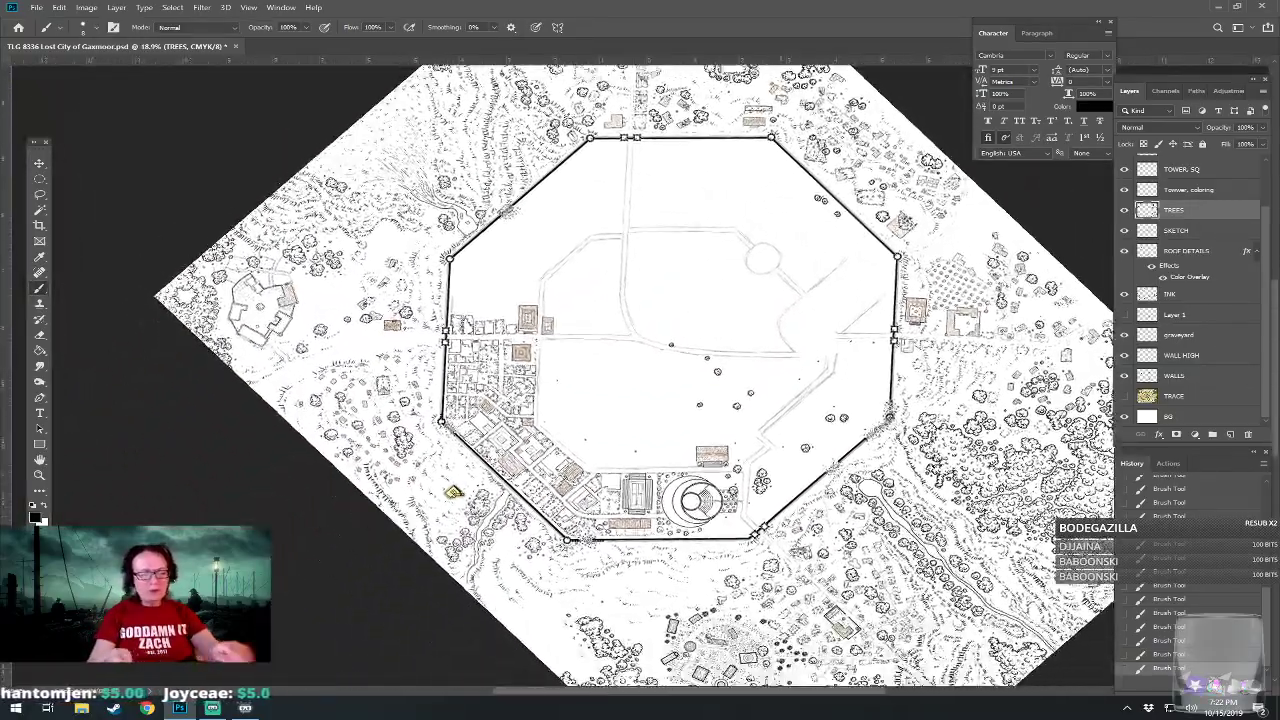
pyautogui.moveTo(750, 450)
pyautogui.mouseDown()
pyautogui.moveTo(724, 398)
pyautogui.moveTo(734, 470)
pyautogui.moveTo(738, 326)
pyautogui.moveTo(722, 389)
pyautogui.moveTo(738, 450)
pyautogui.mouseUp()
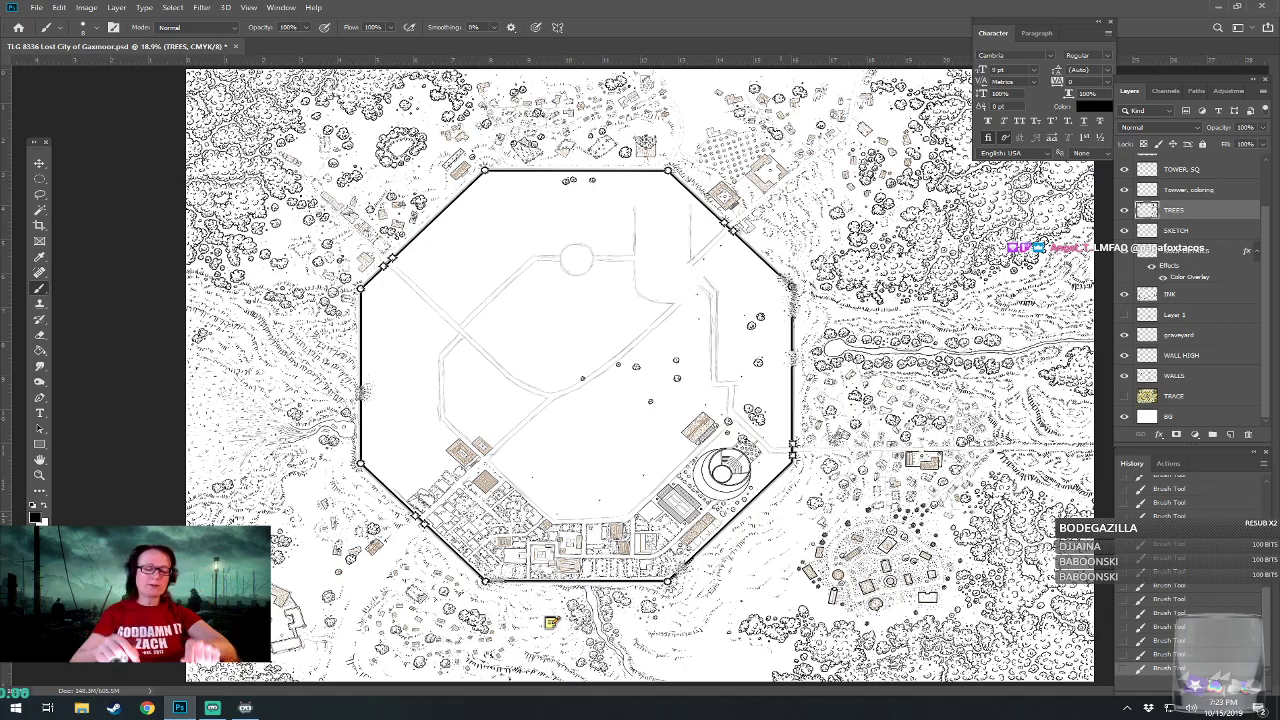
pyautogui.scroll(5, 720, 354)
pyautogui.scroll(-2, 720, 354)
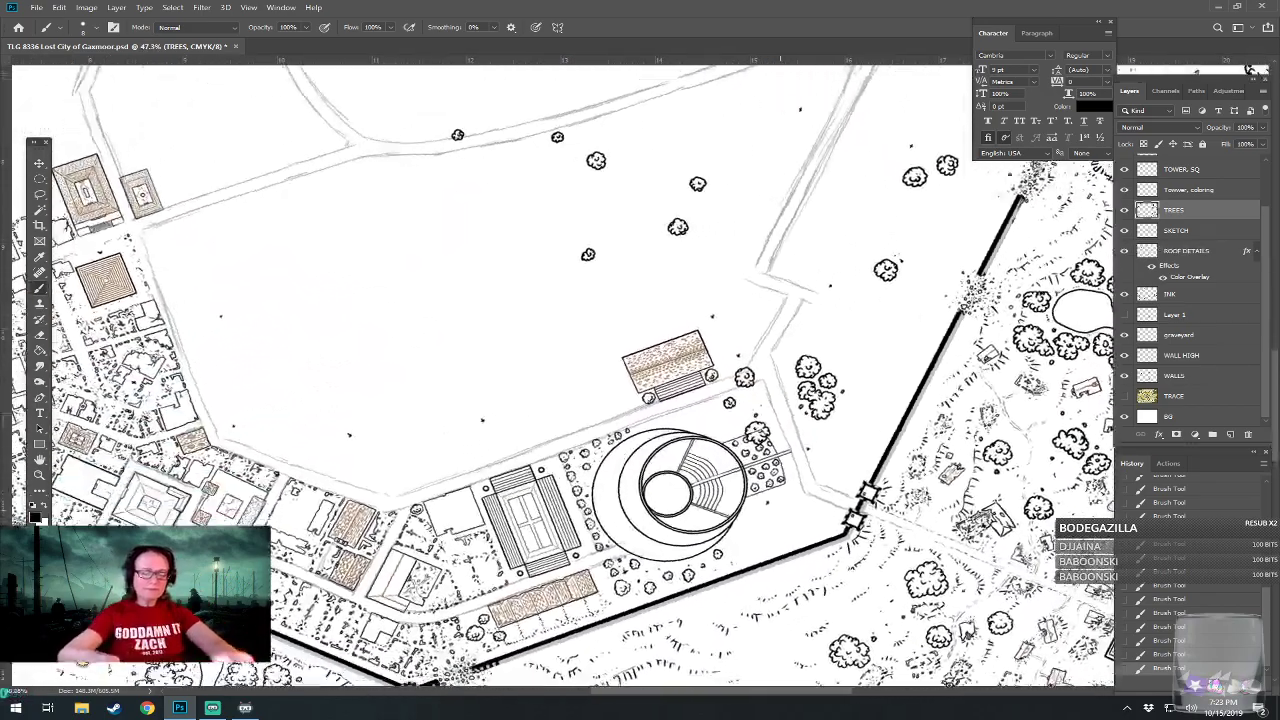
pyautogui.scroll(1, 700, 400)
pyautogui.scroll(4, 850, 505)
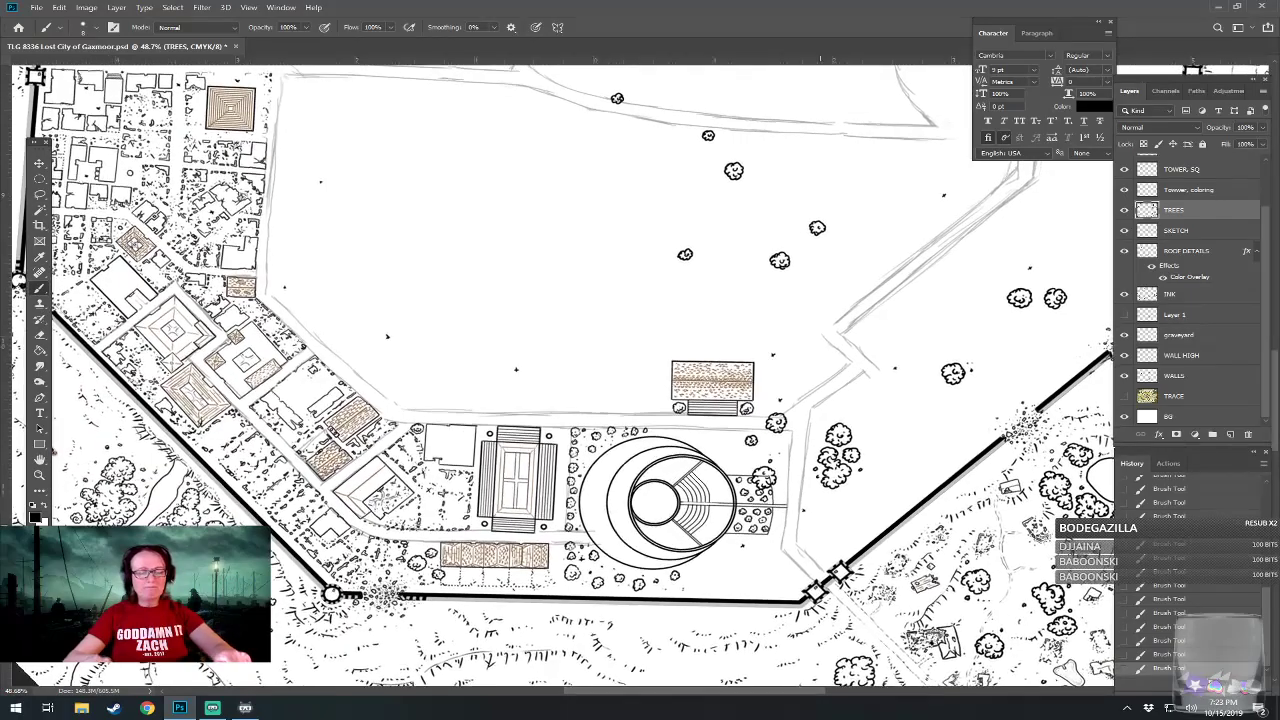
pyautogui.scroll(1, 640, 420)
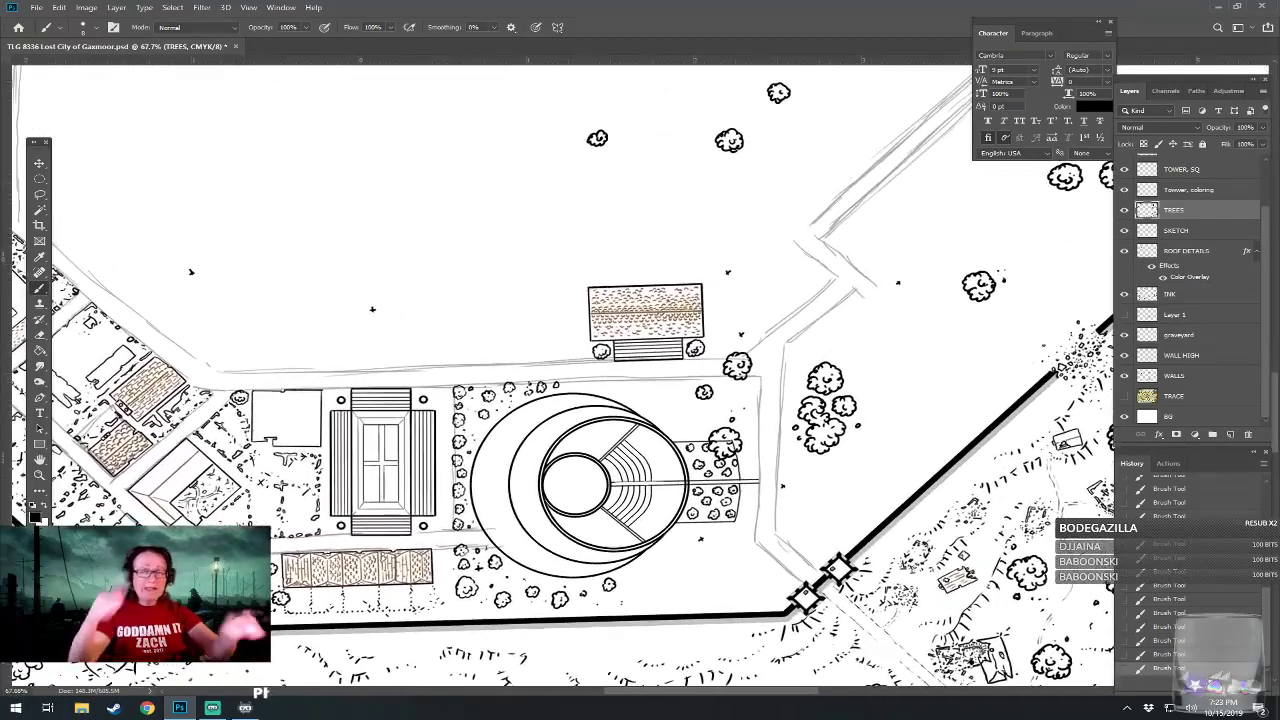
pyautogui.scroll(3, 640, 420)
pyautogui.scroll(1, 640, 420)
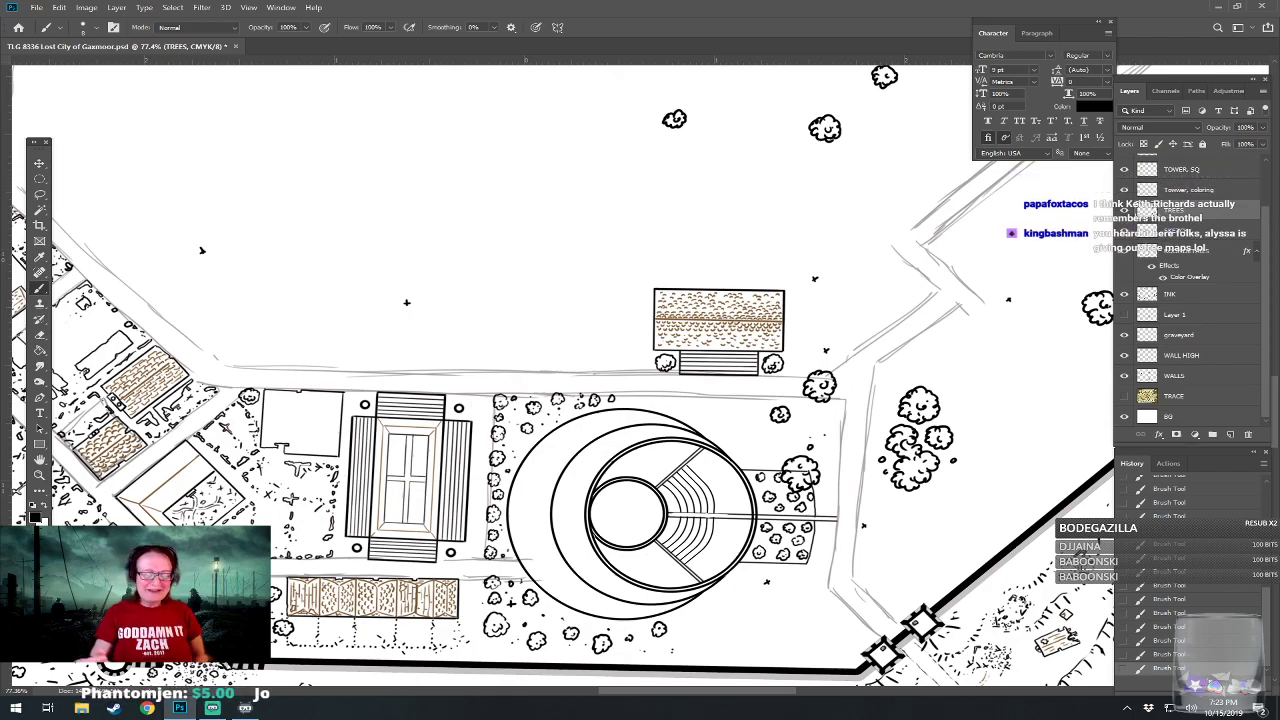
pyautogui.scroll(1, 628, 400)
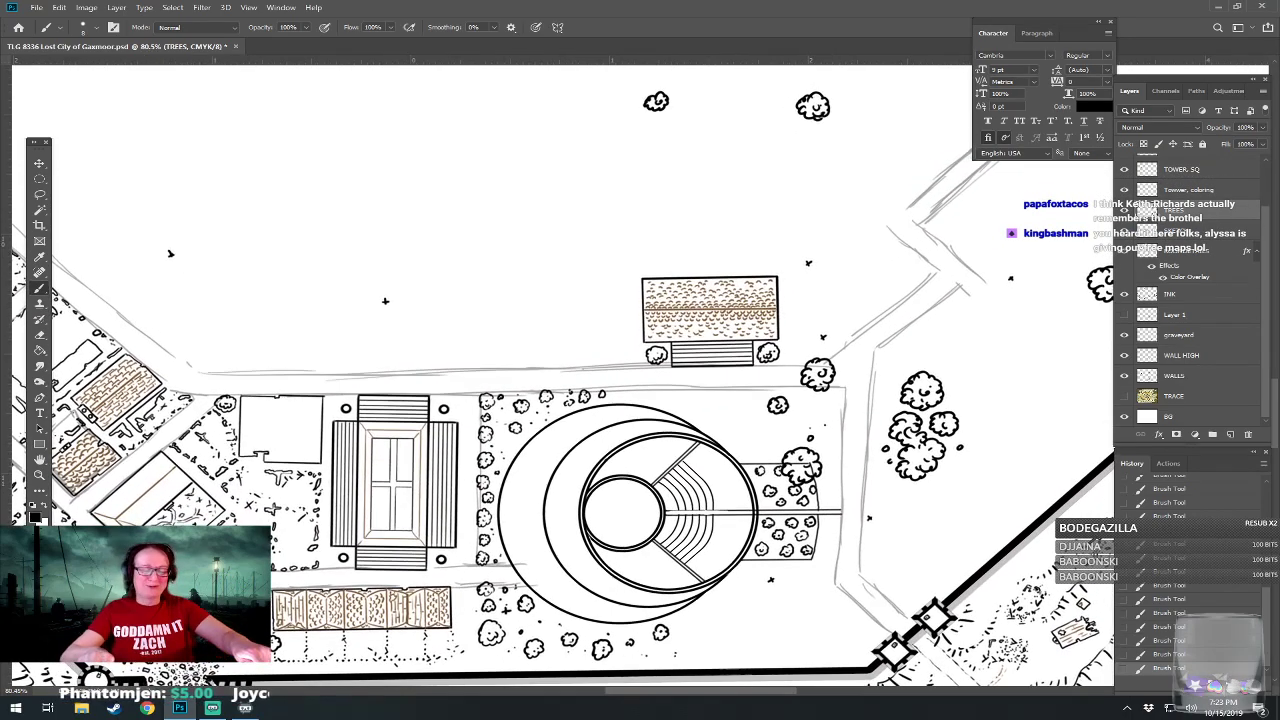
# Extend the inked bushes and dots southeast of the amphitheater toward the gate towers and the eastern street.
pyautogui.scroll(-1, 628, 400)
pyautogui.scroll(-1, 709, 587)
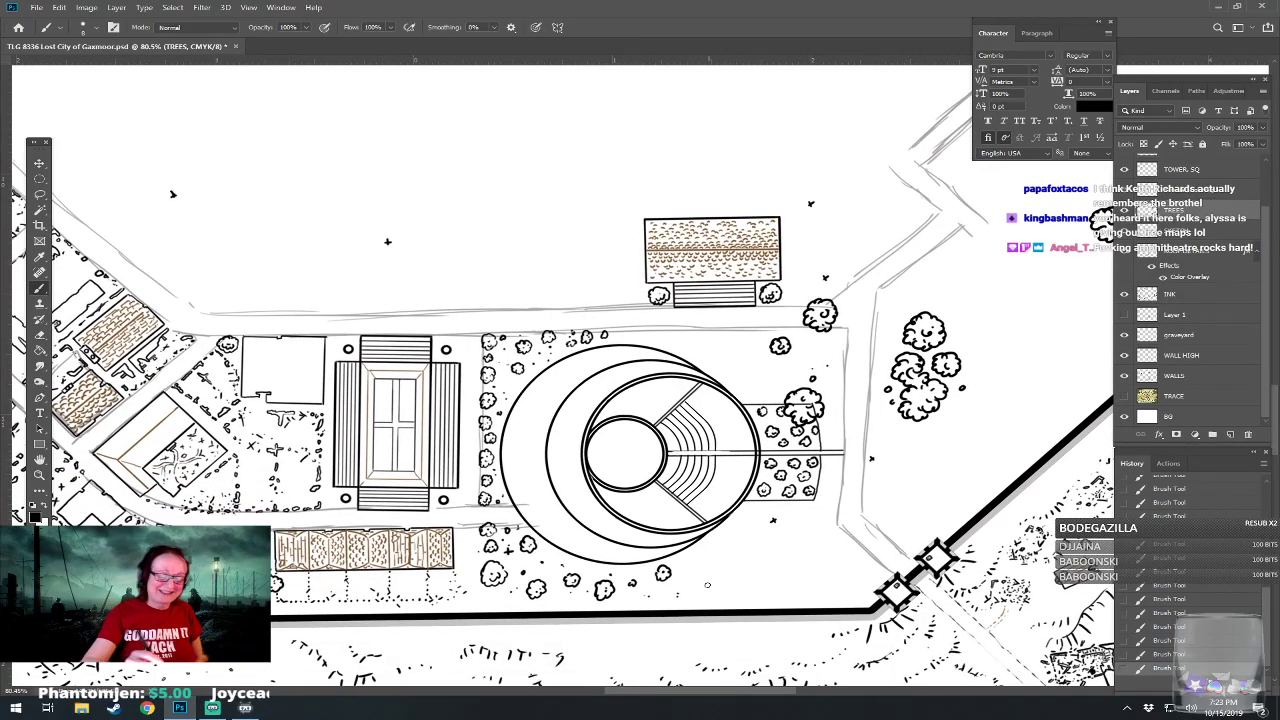
pyautogui.moveTo(698, 584); pyautogui.dragTo(714, 584)
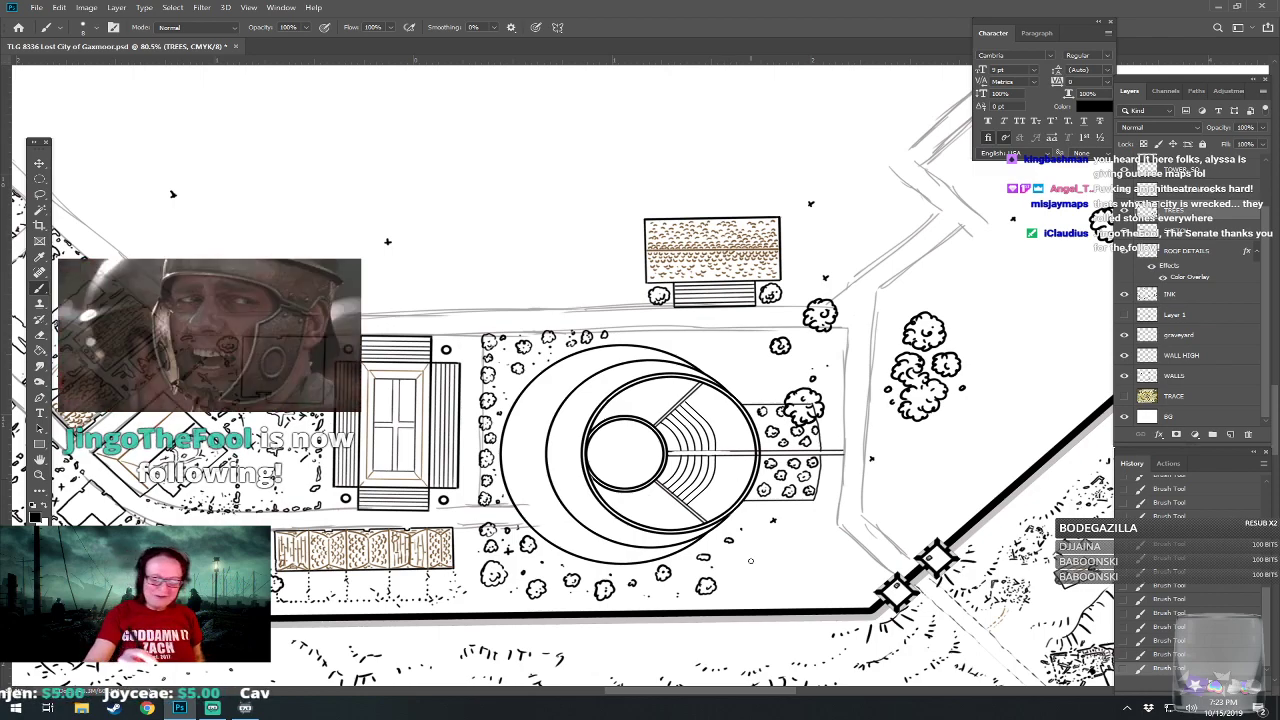
pyautogui.moveTo(737, 558)
pyautogui.mouseDown()
pyautogui.moveTo(760, 566)
pyautogui.moveTo(756, 548)
pyautogui.moveTo(742, 556)
pyautogui.moveTo(754, 556)
pyautogui.mouseUp()
pyautogui.click(787, 545)
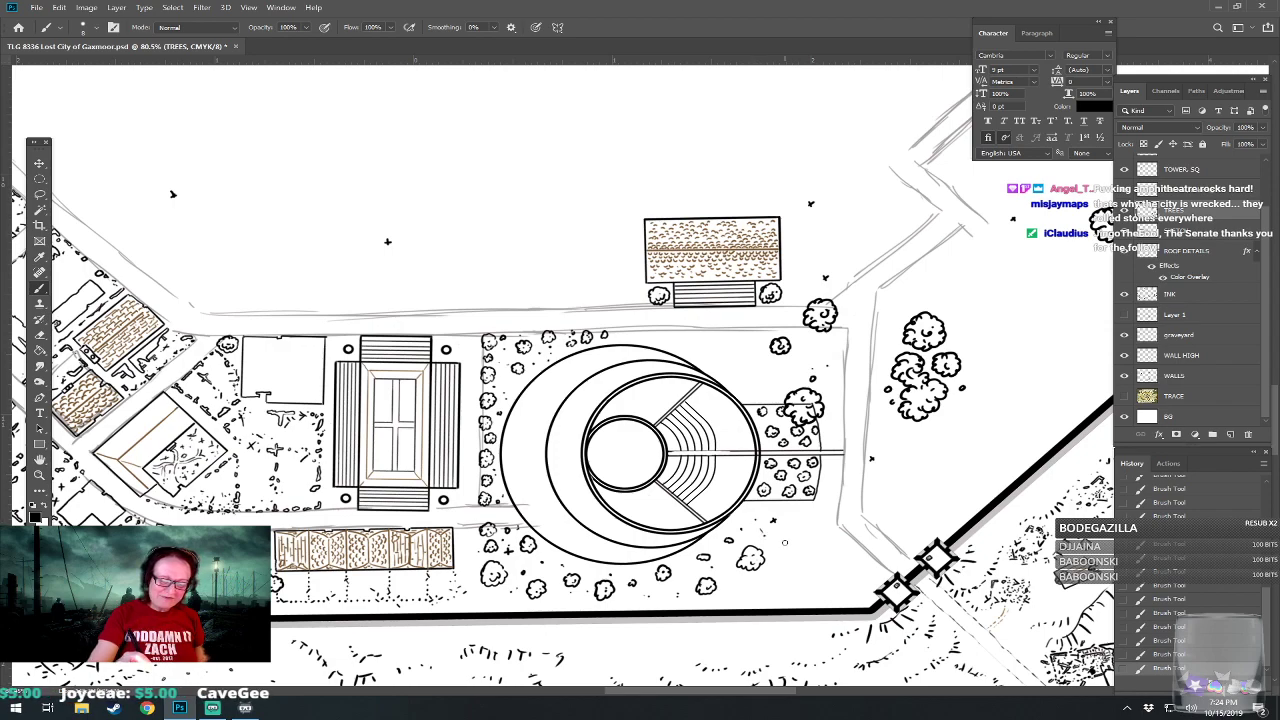
pyautogui.moveTo(782, 578)
pyautogui.mouseDown()
pyautogui.moveTo(838, 576)
pyautogui.moveTo(820, 587)
pyautogui.moveTo(841, 581)
pyautogui.moveTo(858, 572)
pyautogui.mouseUp()
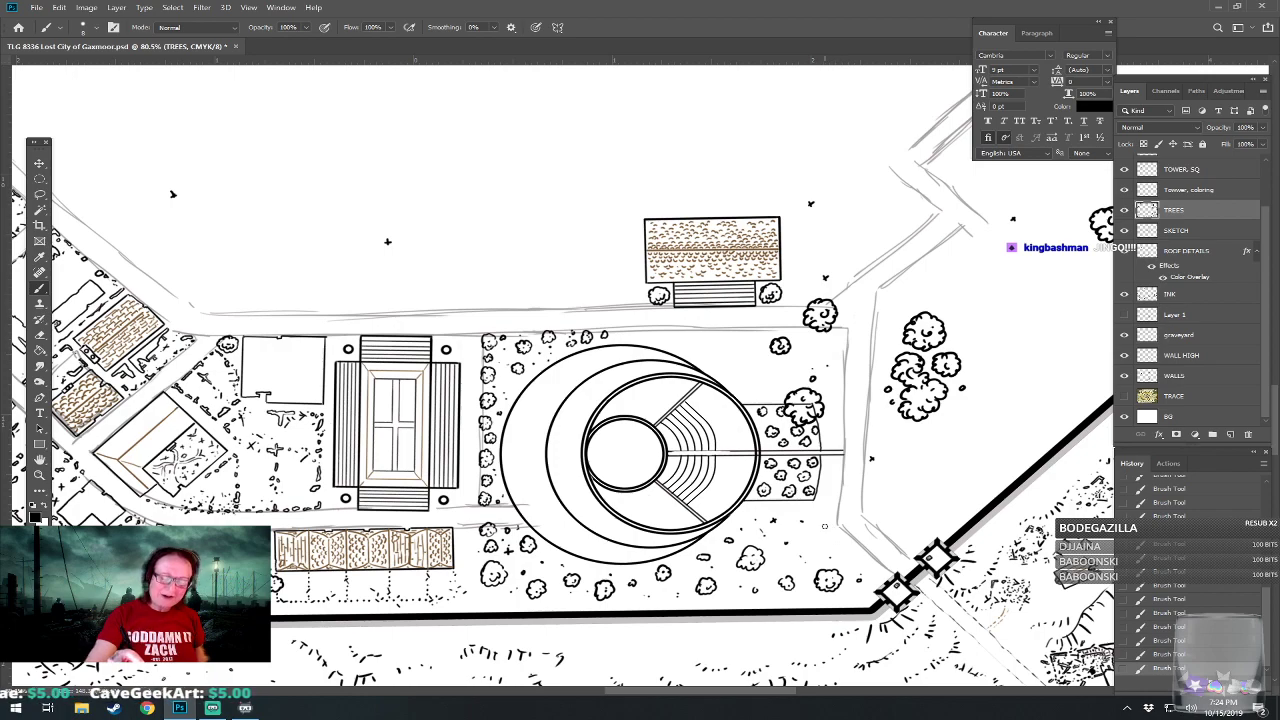
pyautogui.moveTo(818, 522); pyautogui.dragTo(826, 518)
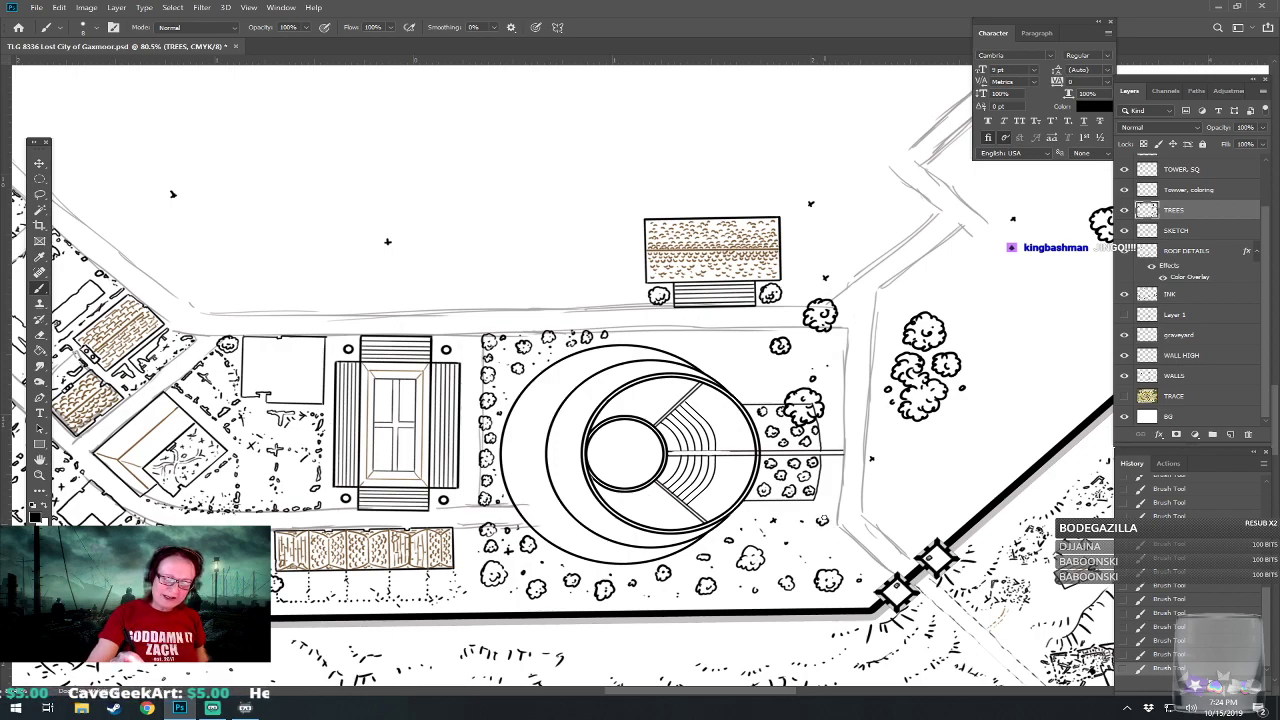
# Draw two small square buildings flanking the path's east end on INK and add crossed roof lines on ROOF DETAILS.
pyautogui.click(1170, 294)
pyautogui.moveTo(826, 455)
pyautogui.mouseDown()
pyautogui.moveTo(842, 472)
pyautogui.moveTo(829, 445)
pyautogui.moveTo(845, 432)
pyautogui.moveTo(829, 432)
pyautogui.mouseUp()
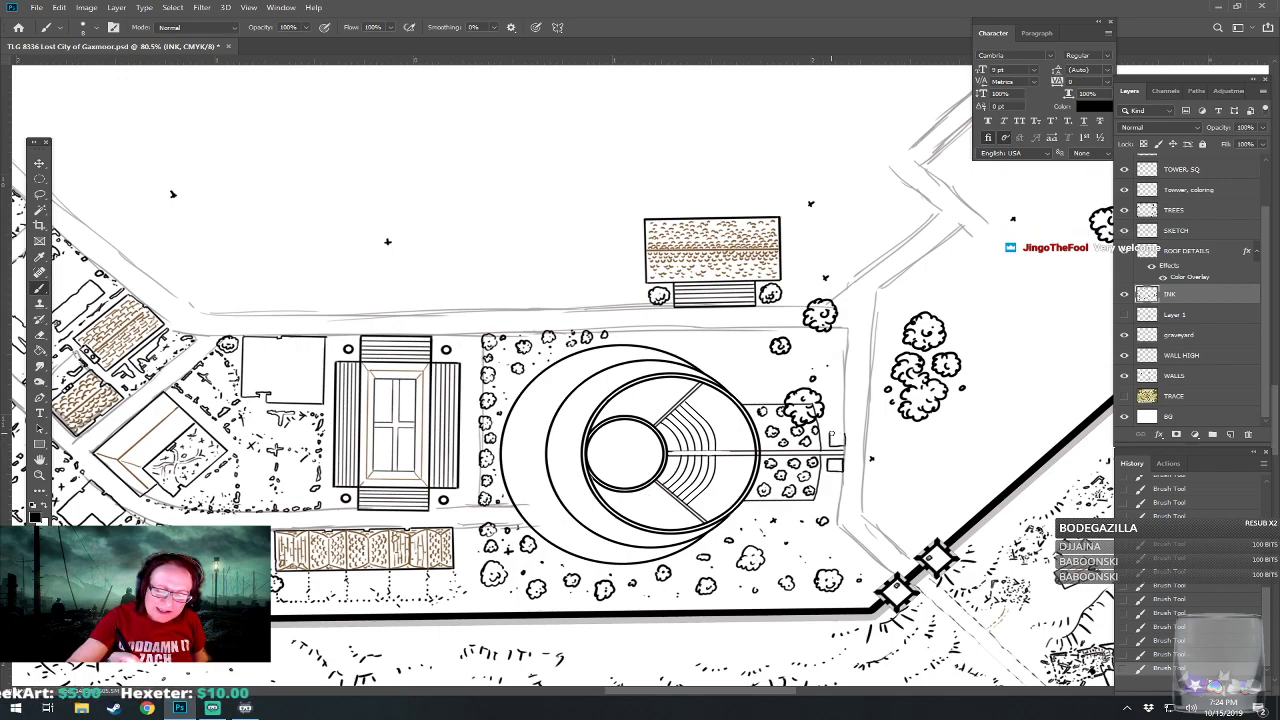
pyautogui.click(1185, 253)
pyautogui.moveTo(831, 433)
pyautogui.mouseDown()
pyautogui.moveTo(844, 446)
pyautogui.moveTo(844, 433)
pyautogui.moveTo(842, 471)
pyautogui.moveTo(778, 398)
pyautogui.moveTo(777, 452)
pyautogui.mouseUp()
# On the INK layer, add bushes around the amphitheater grounds' east side, northern street edge and northeast corner.
pyautogui.click(1166, 296)
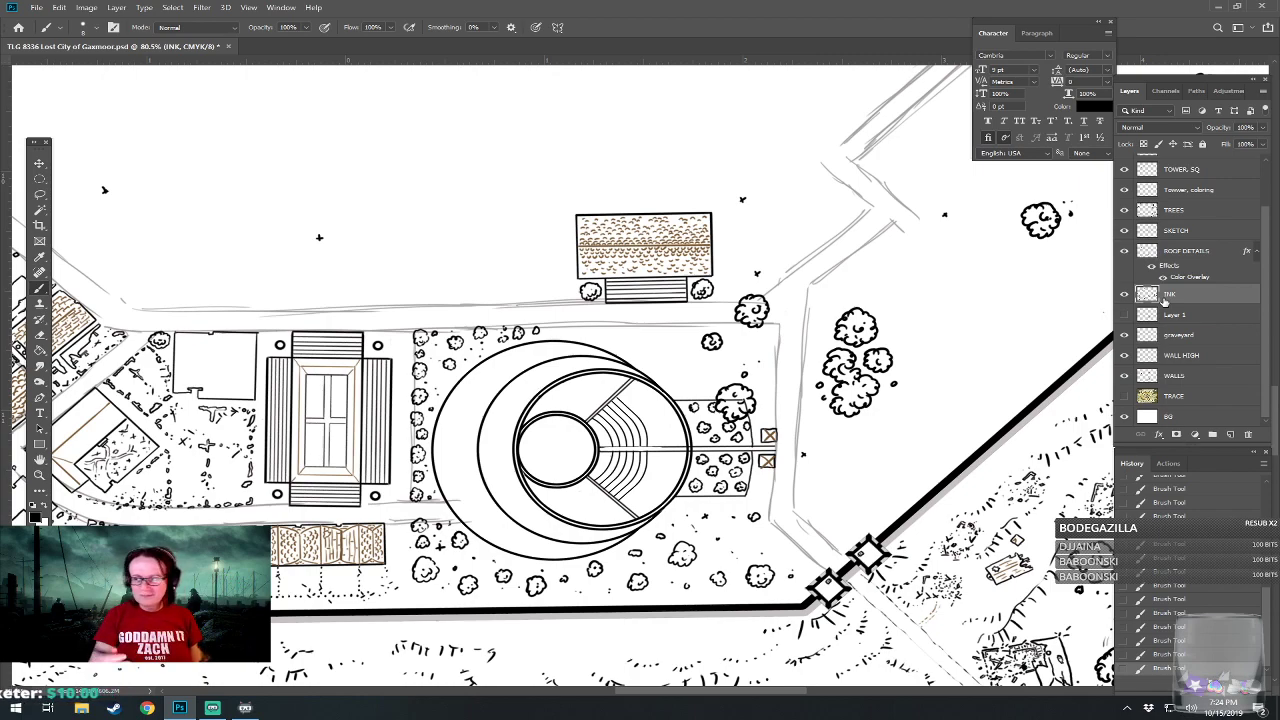
pyautogui.moveTo(780, 450)
pyautogui.mouseDown()
pyautogui.moveTo(768, 424)
pyautogui.moveTo(770, 443)
pyautogui.mouseUp()
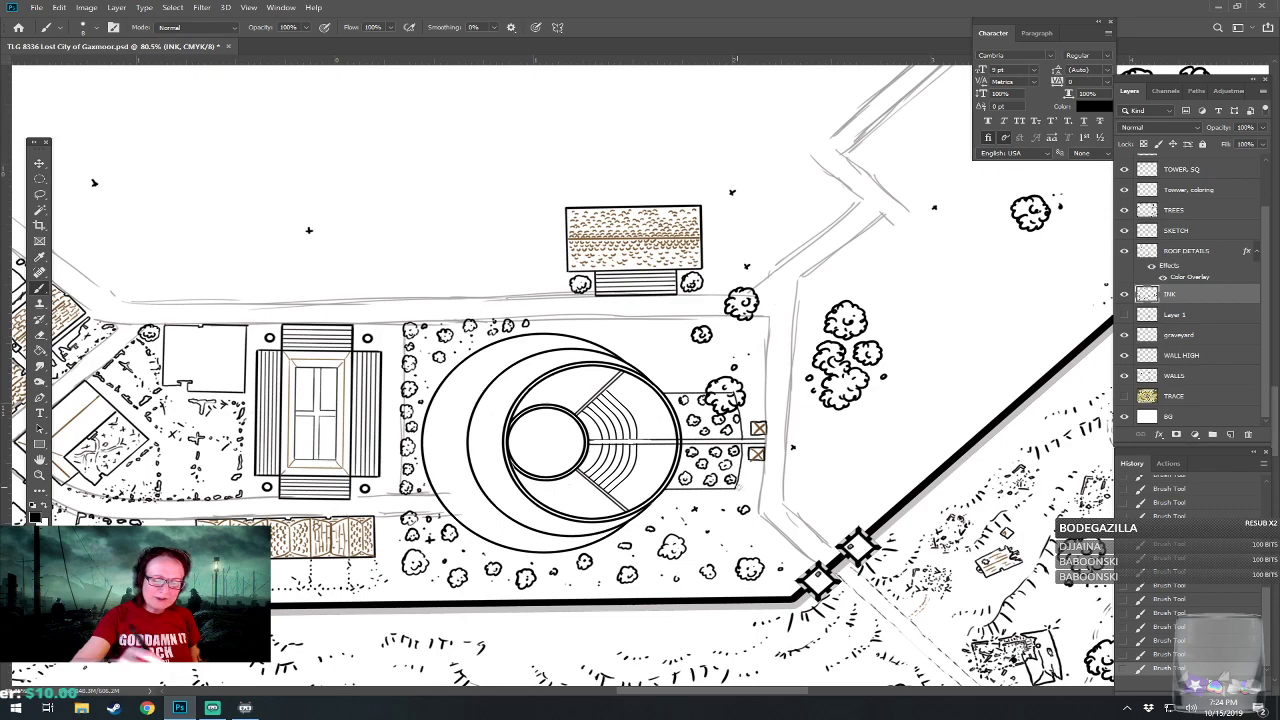
pyautogui.moveTo(745, 486)
pyautogui.mouseDown()
pyautogui.moveTo(759, 479)
pyautogui.moveTo(745, 484)
pyautogui.moveTo(772, 543)
pyautogui.moveTo(846, 602)
pyautogui.mouseUp()
pyautogui.moveTo(626, 393)
pyautogui.mouseDown()
pyautogui.moveTo(658, 402)
pyautogui.moveTo(664, 388)
pyautogui.moveTo(646, 390)
pyautogui.moveTo(682, 408)
pyautogui.moveTo(694, 400)
pyautogui.moveTo(680, 389)
pyautogui.moveTo(682, 403)
pyautogui.moveTo(704, 394)
pyautogui.moveTo(707, 416)
pyautogui.moveTo(742, 390)
pyautogui.moveTo(724, 387)
pyautogui.moveTo(734, 402)
pyautogui.moveTo(844, 392)
pyautogui.moveTo(818, 412)
pyautogui.mouseUp()
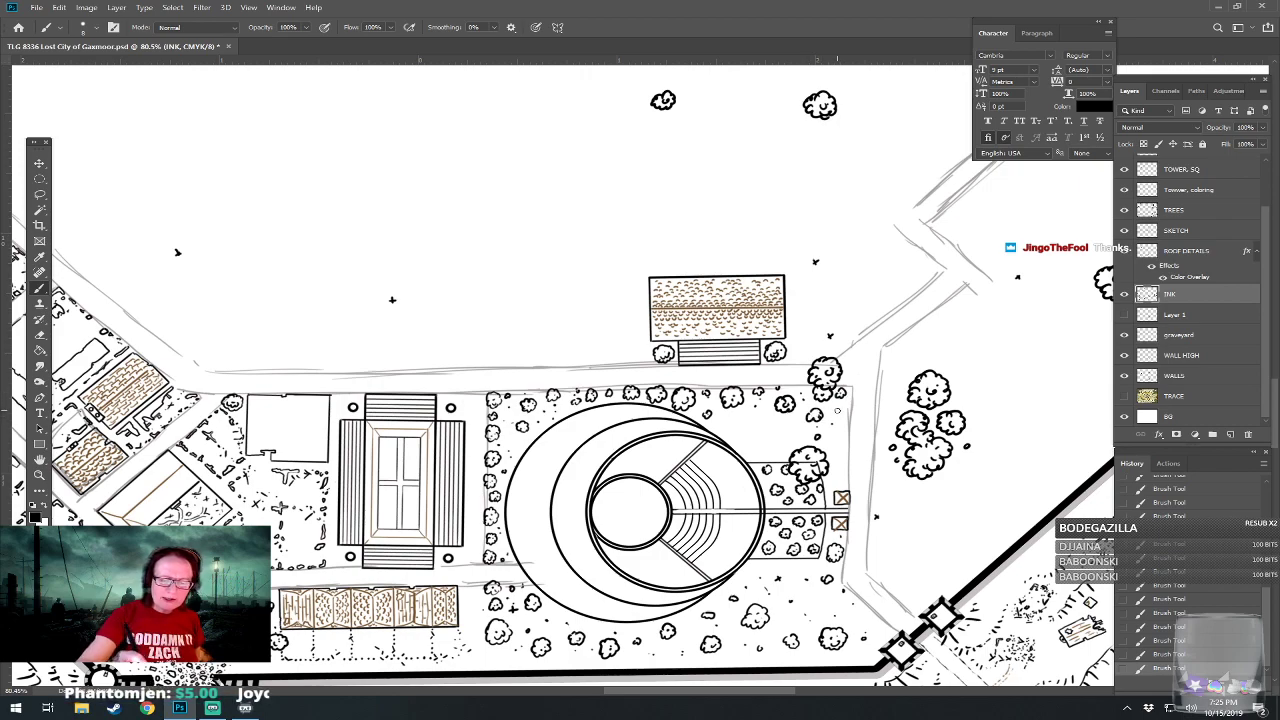
pyautogui.moveTo(730, 432)
pyautogui.mouseDown()
pyautogui.moveTo(746, 428)
pyautogui.moveTo(740, 416)
pyautogui.moveTo(733, 428)
pyautogui.moveTo(760, 450)
pyautogui.moveTo(756, 434)
pyautogui.moveTo(752, 446)
pyautogui.mouseUp()
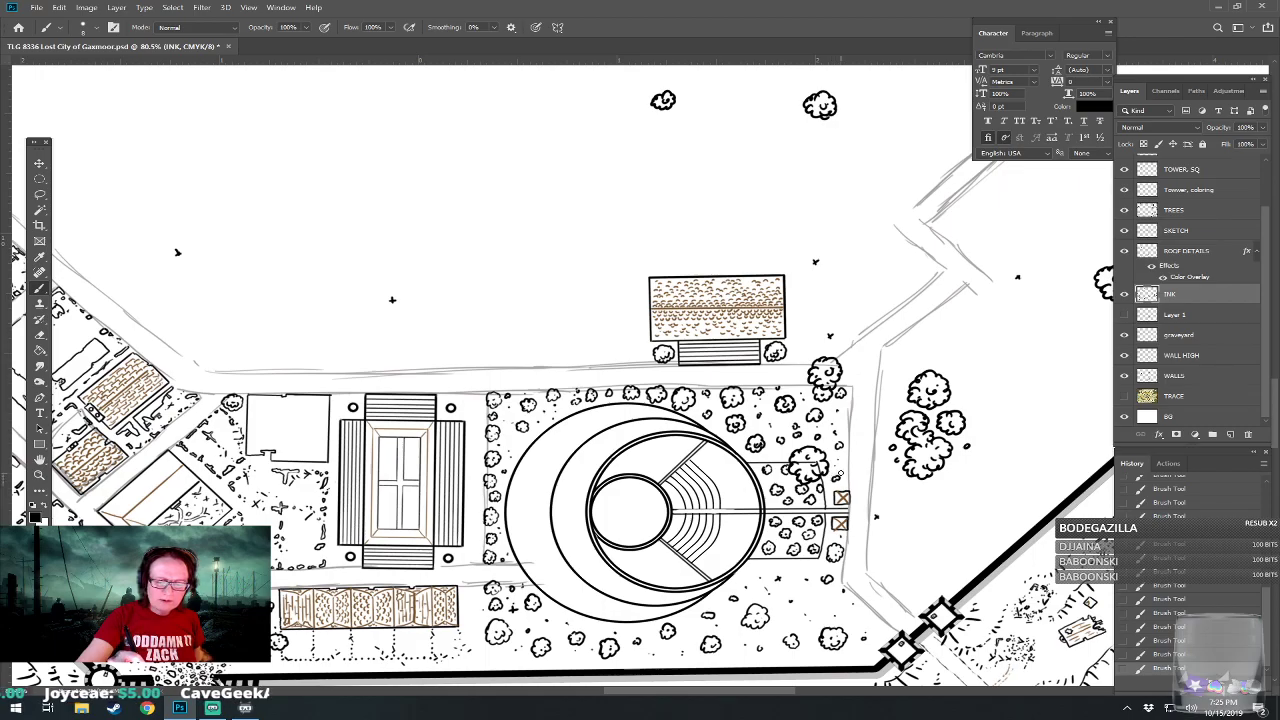
pyautogui.scroll(-5, 841, 473)
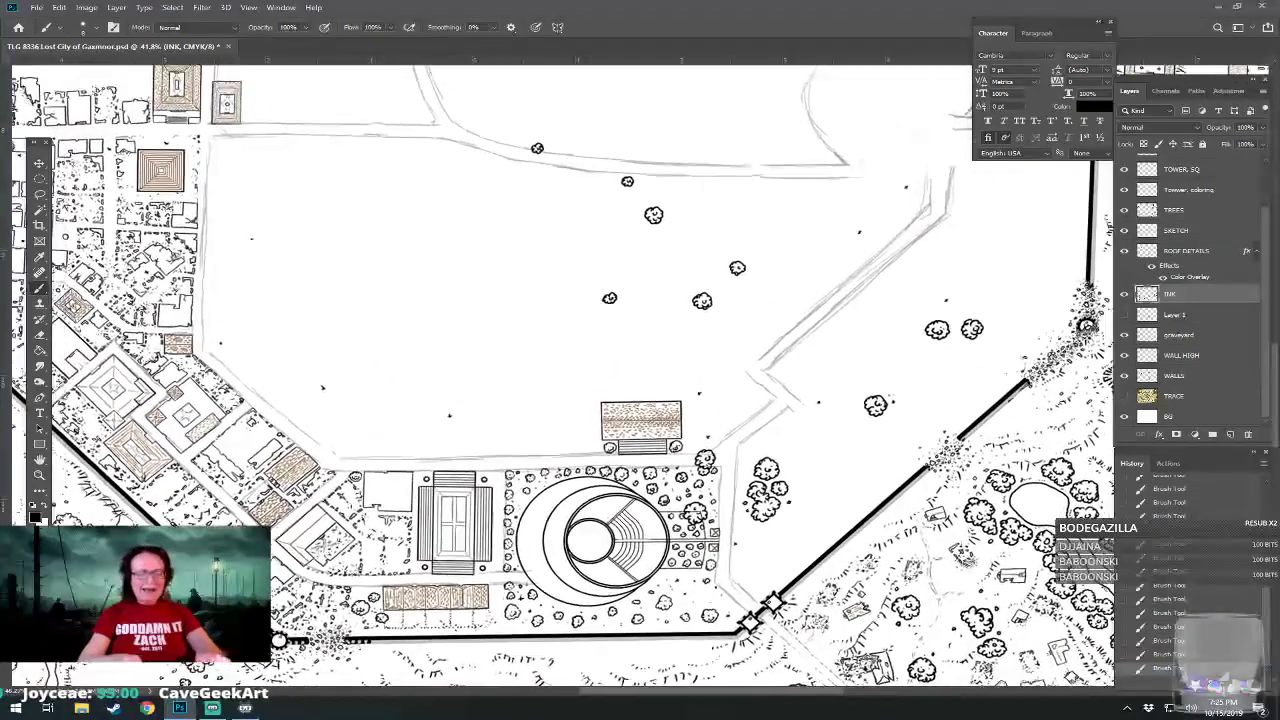
pyautogui.scroll(-3, 655, 600)
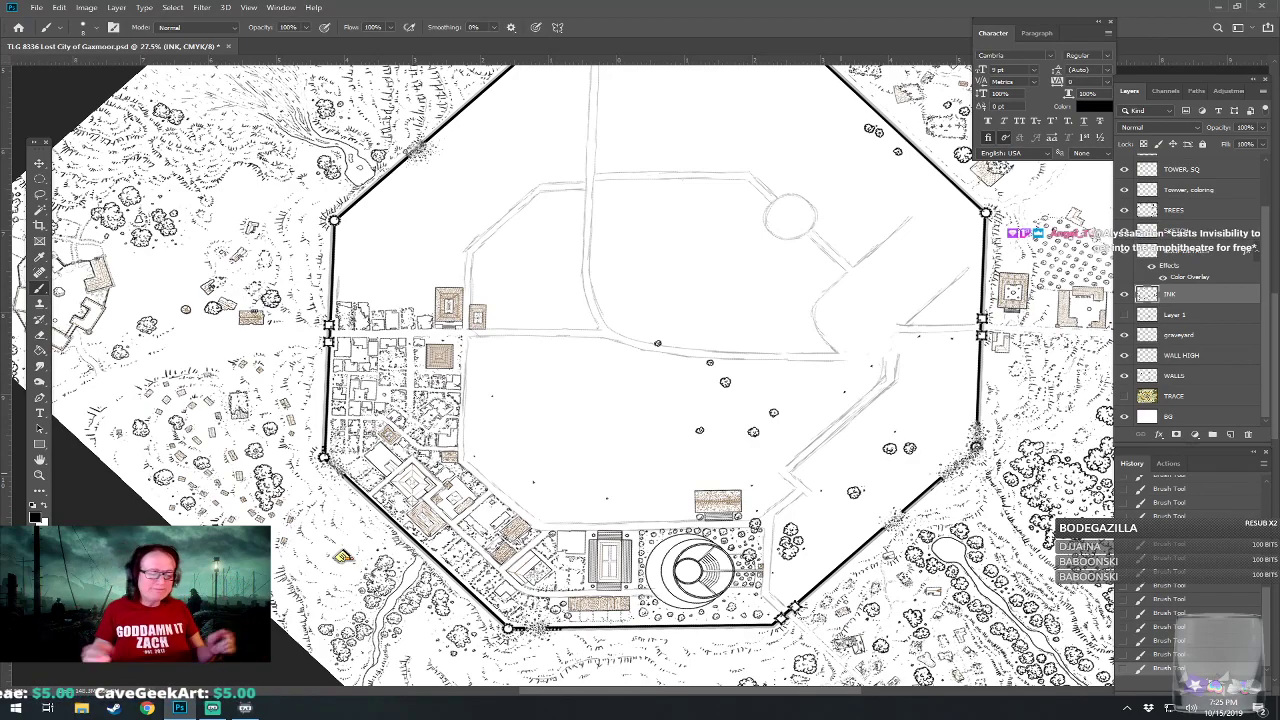
pyautogui.scroll(3, 658, 650)
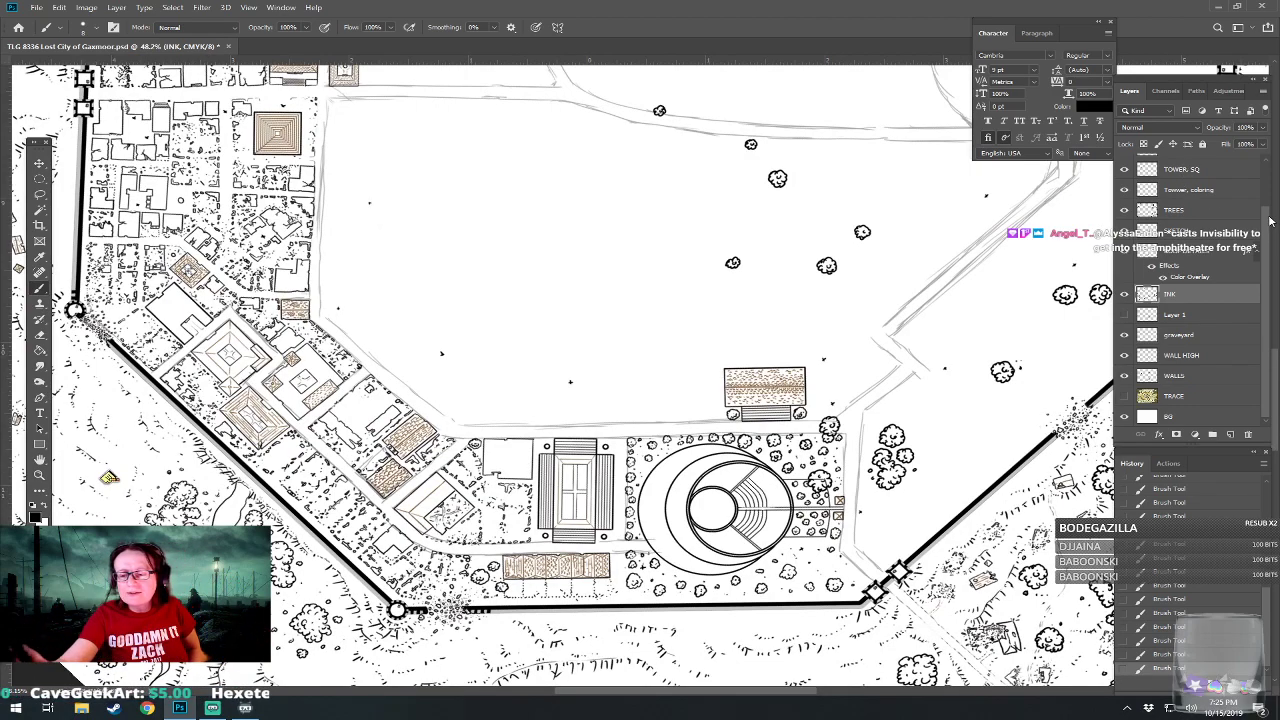
# Show the narrate layer, circle the amphitheater district and the tree area north of the gate towers on it, and hide the layer.
pyautogui.scroll(1, 1260, 182)
pyautogui.scroll(1, 1260, 182)
pyautogui.click(1180, 168)
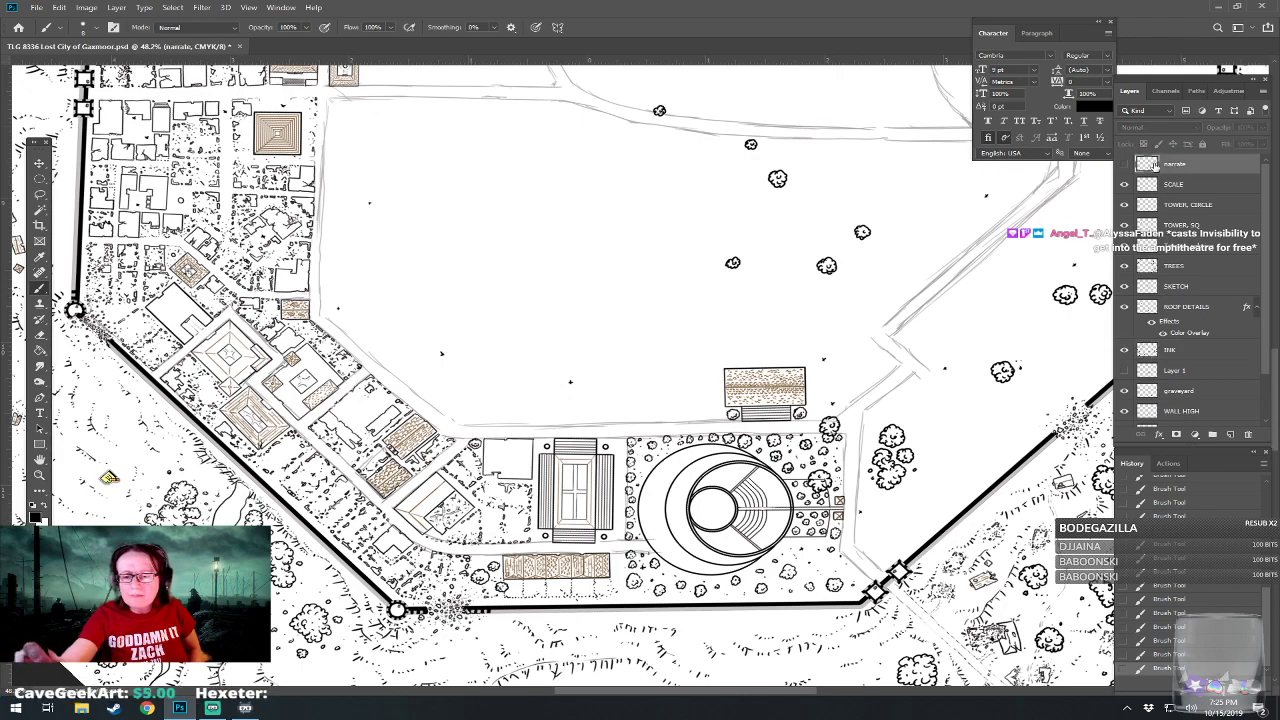
pyautogui.click(1123, 166)
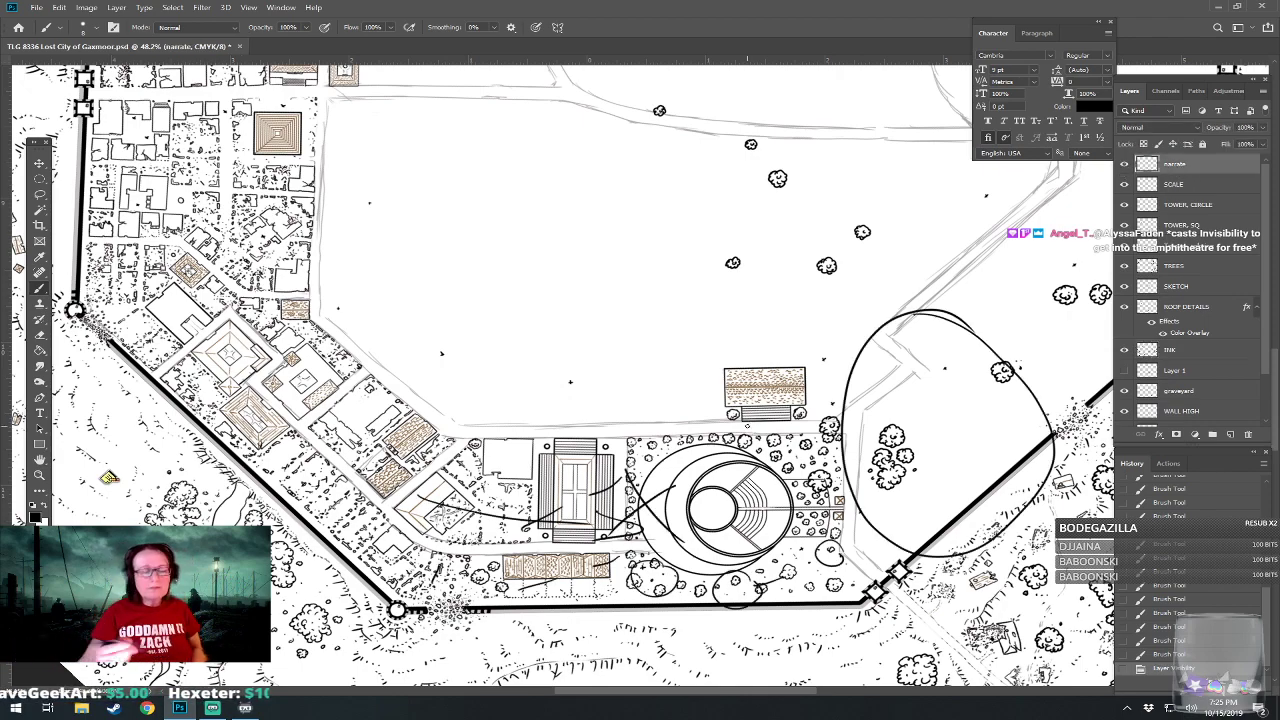
pyautogui.moveTo(718, 410)
pyautogui.mouseDown()
pyautogui.moveTo(662, 410)
pyautogui.moveTo(384, 504)
pyautogui.moveTo(624, 630)
pyautogui.moveTo(864, 495)
pyautogui.moveTo(588, 406)
pyautogui.mouseUp()
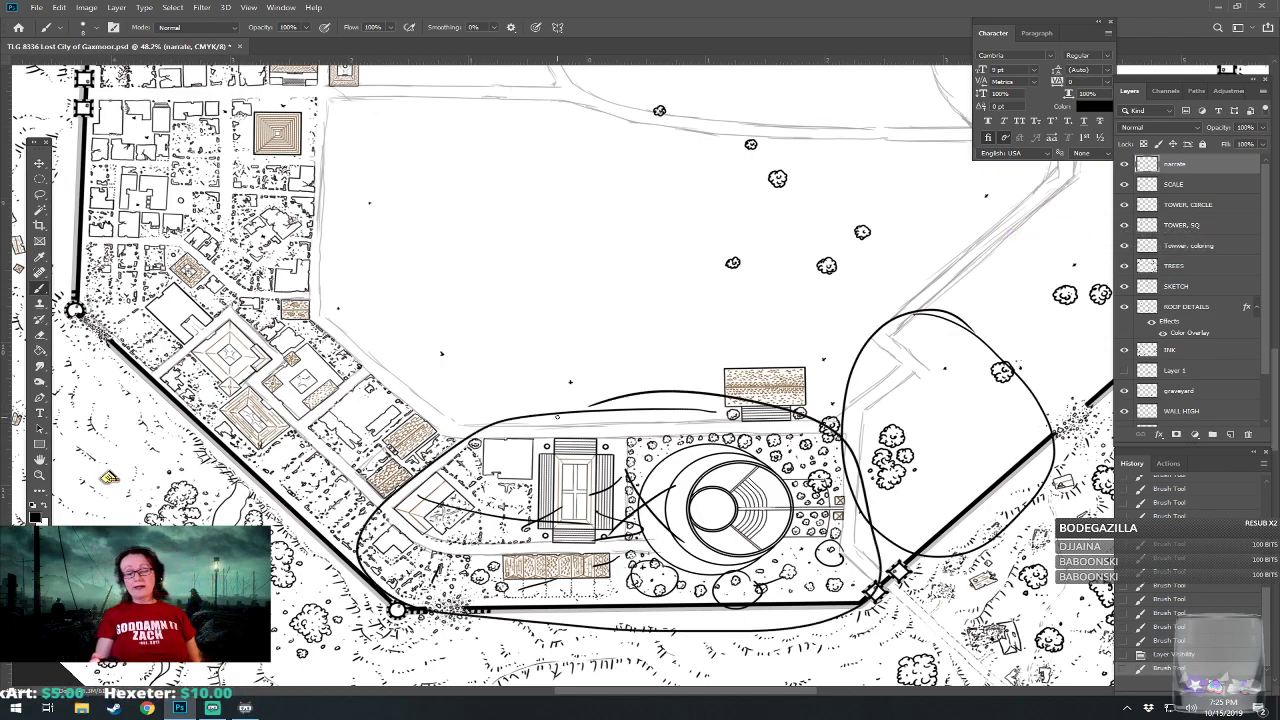
pyautogui.moveTo(952, 318)
pyautogui.mouseDown()
pyautogui.moveTo(900, 320)
pyautogui.moveTo(1056, 524)
pyautogui.moveTo(838, 352)
pyautogui.mouseUp()
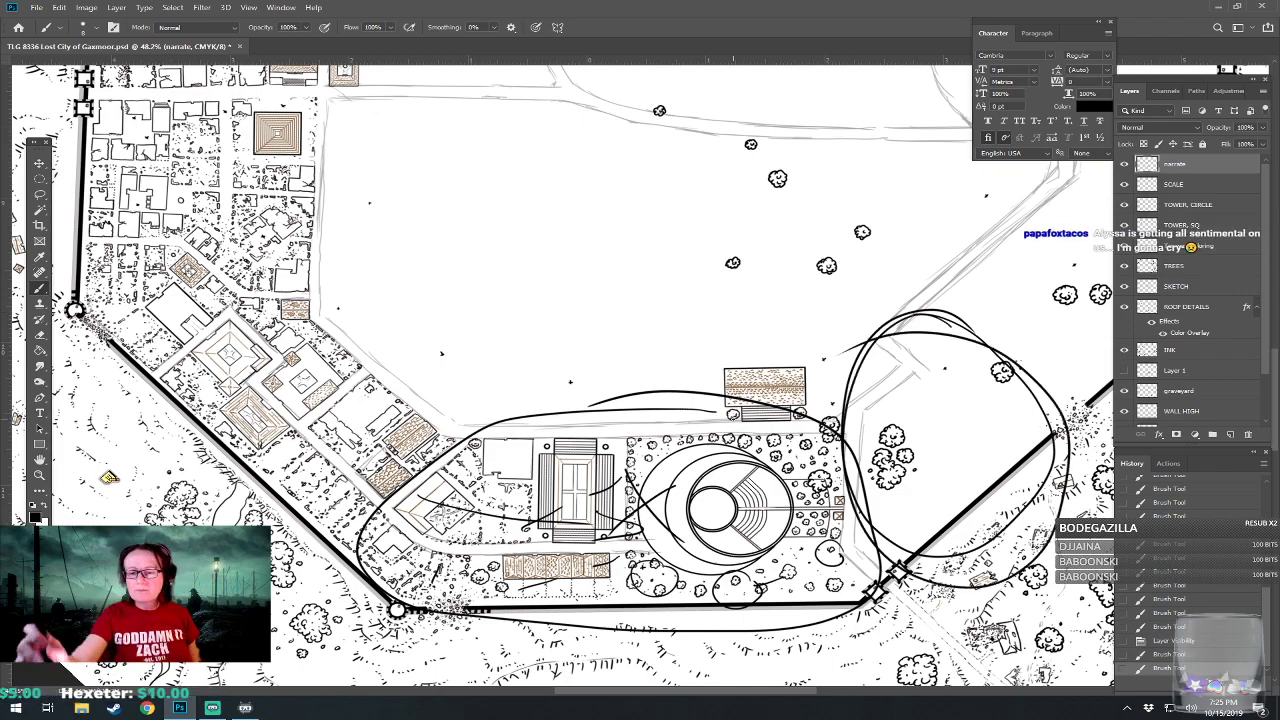
pyautogui.click(1125, 167)
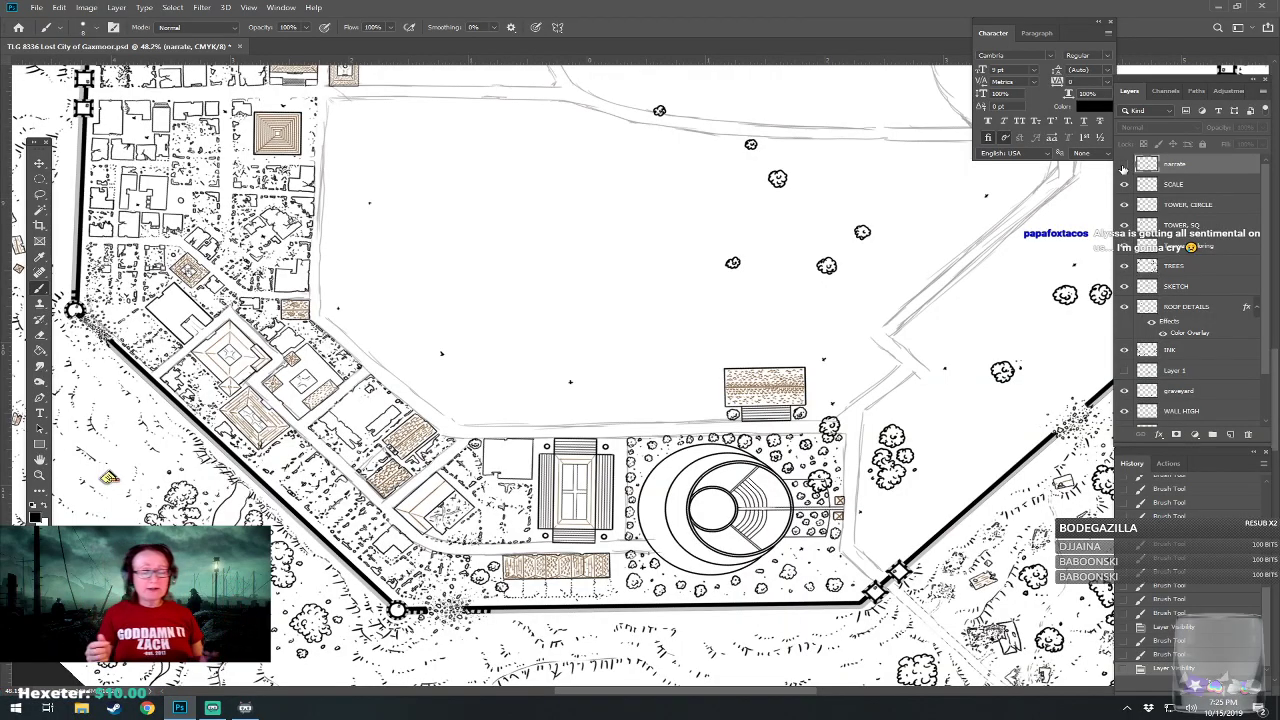
# Examine the amphitheater district against the whole walled city and its surroundings from several rotations and distances, and save the map.
pyautogui.scroll(-6, 600, 450)
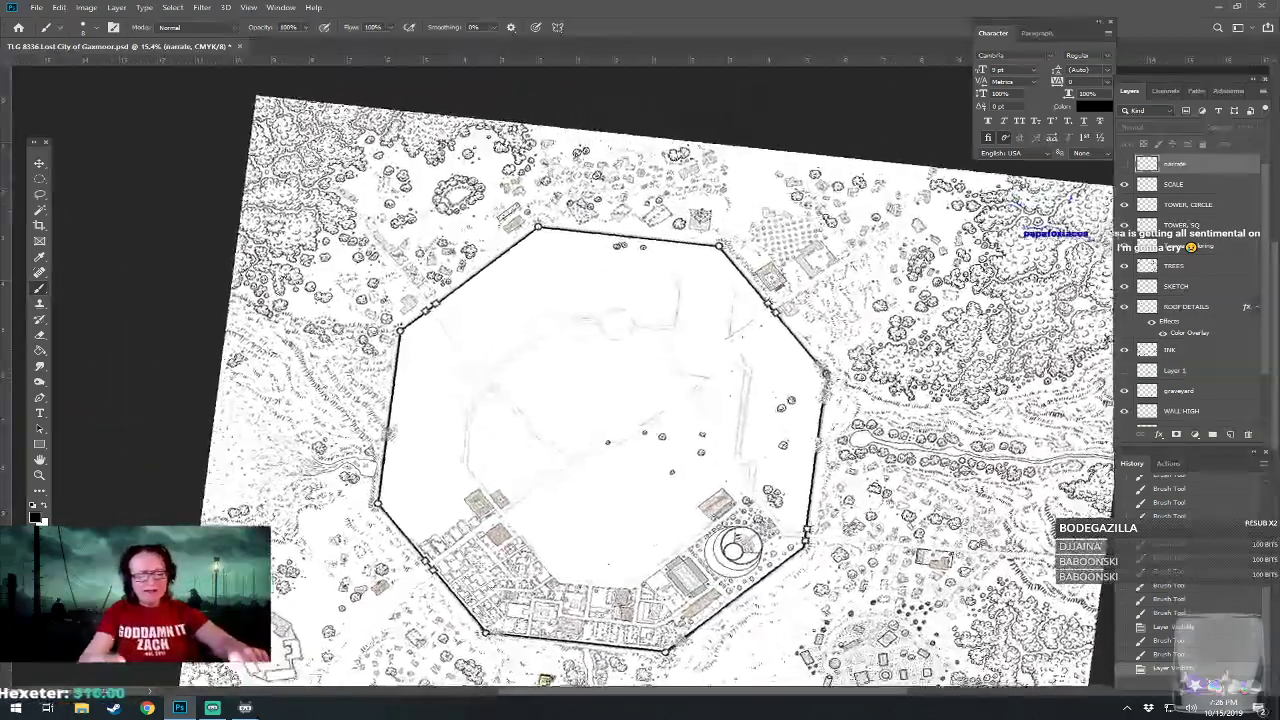
pyautogui.scroll(3, 600, 400)
pyautogui.scroll(1, 600, 400)
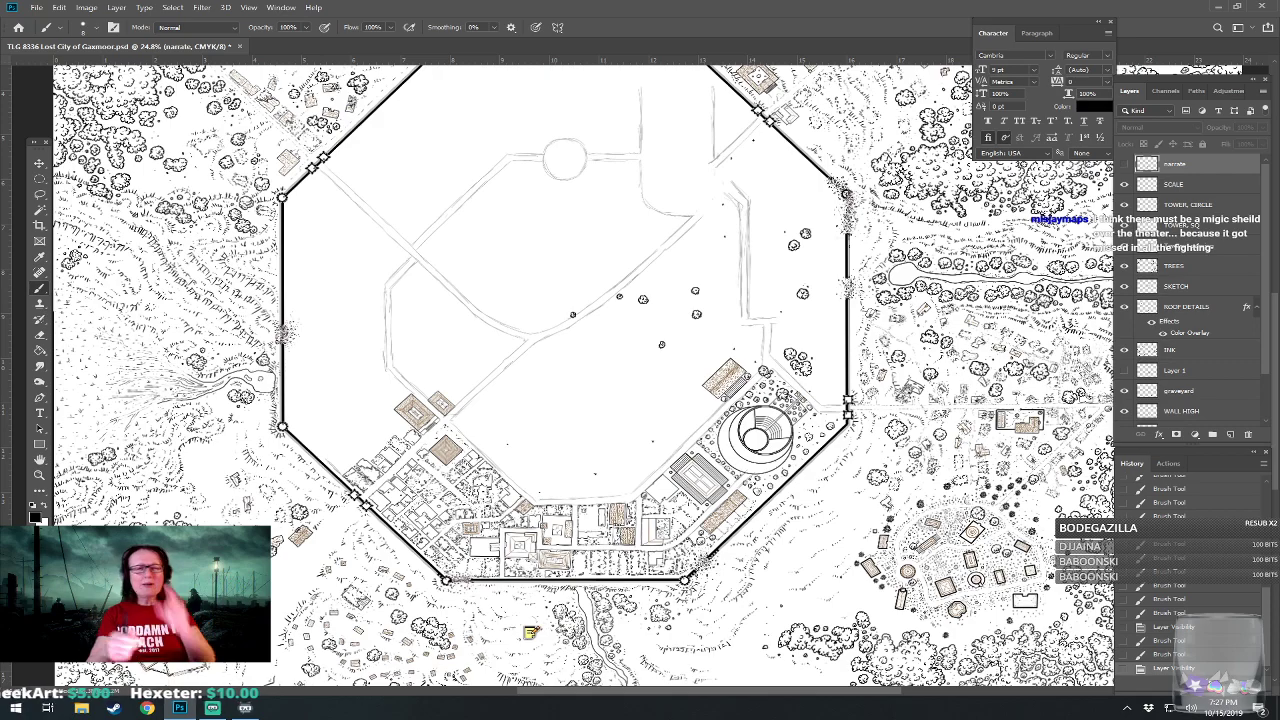
pyautogui.scroll(3, 793, 538)
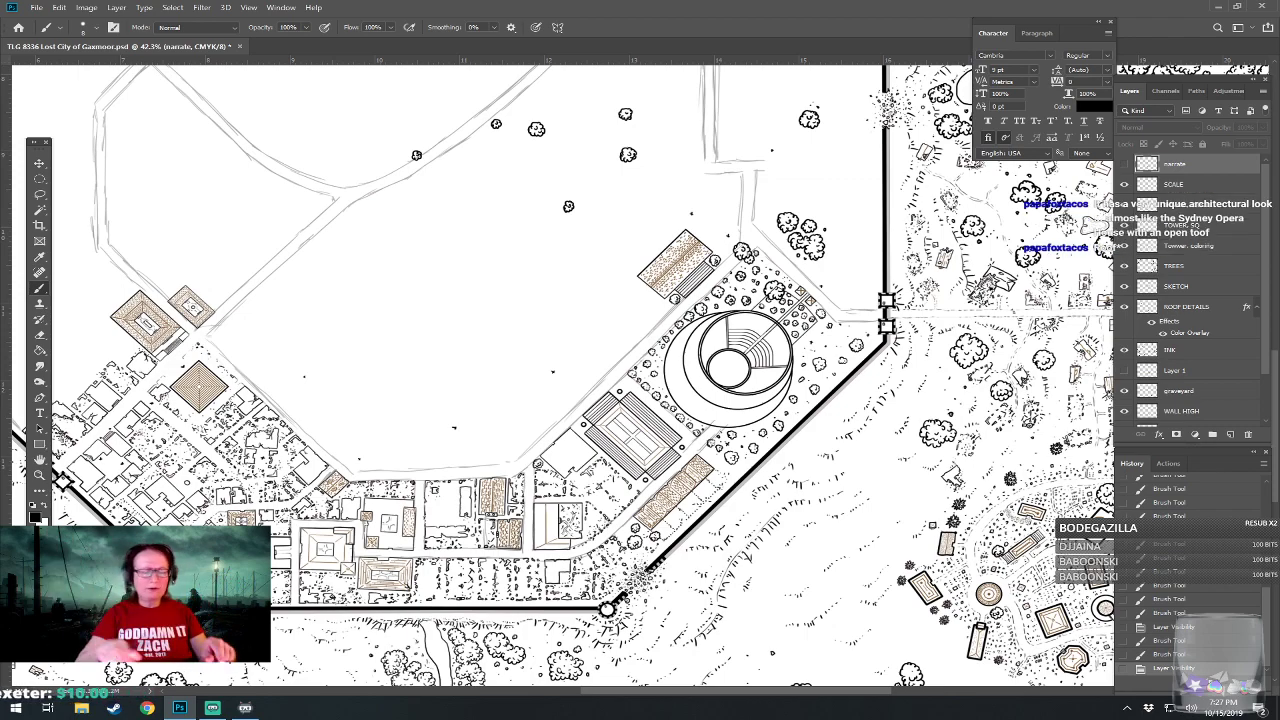
pyautogui.scroll(-2, 596, 400)
pyautogui.scroll(5, 700, 480)
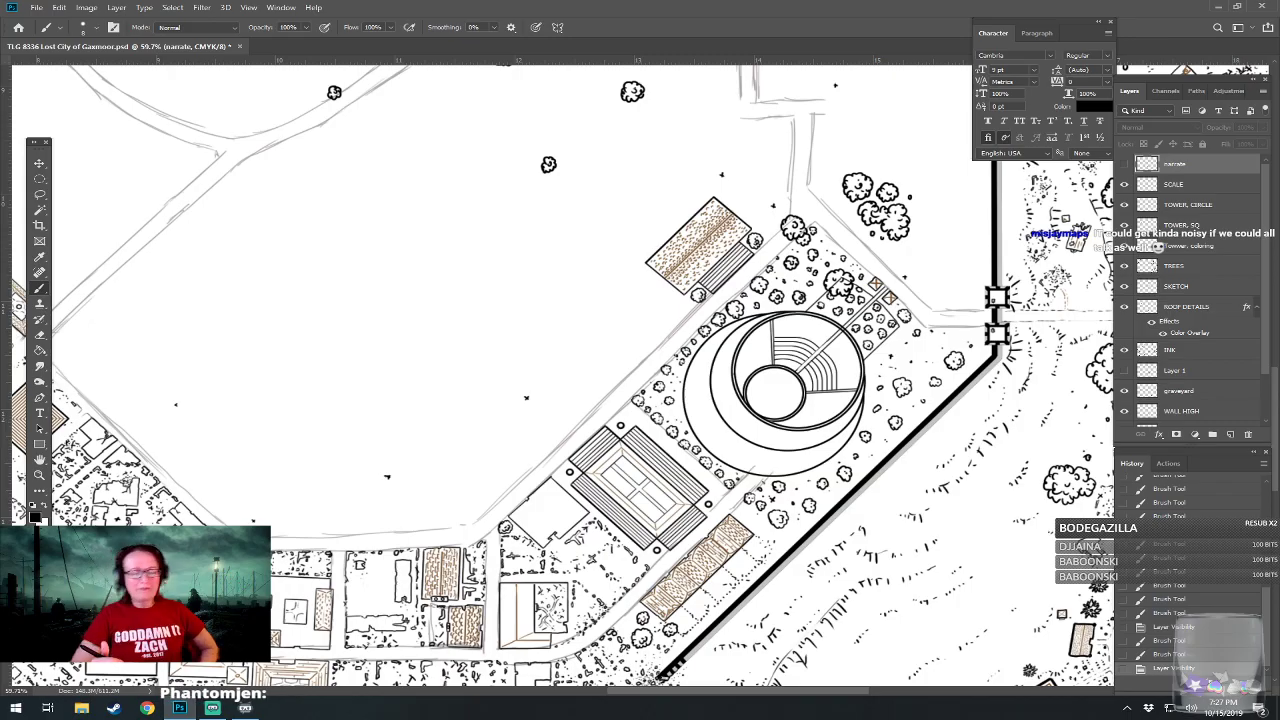
pyautogui.scroll(-5, 562, 375)
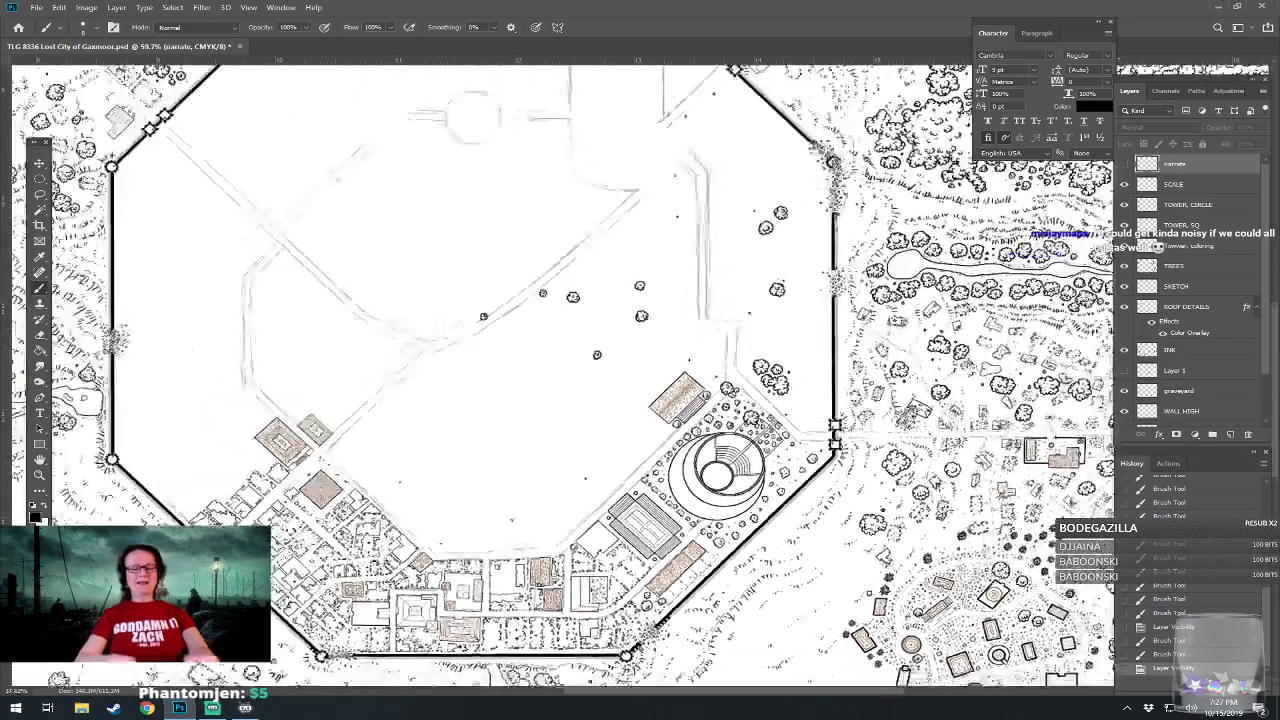
pyautogui.scroll(-2, 562, 375)
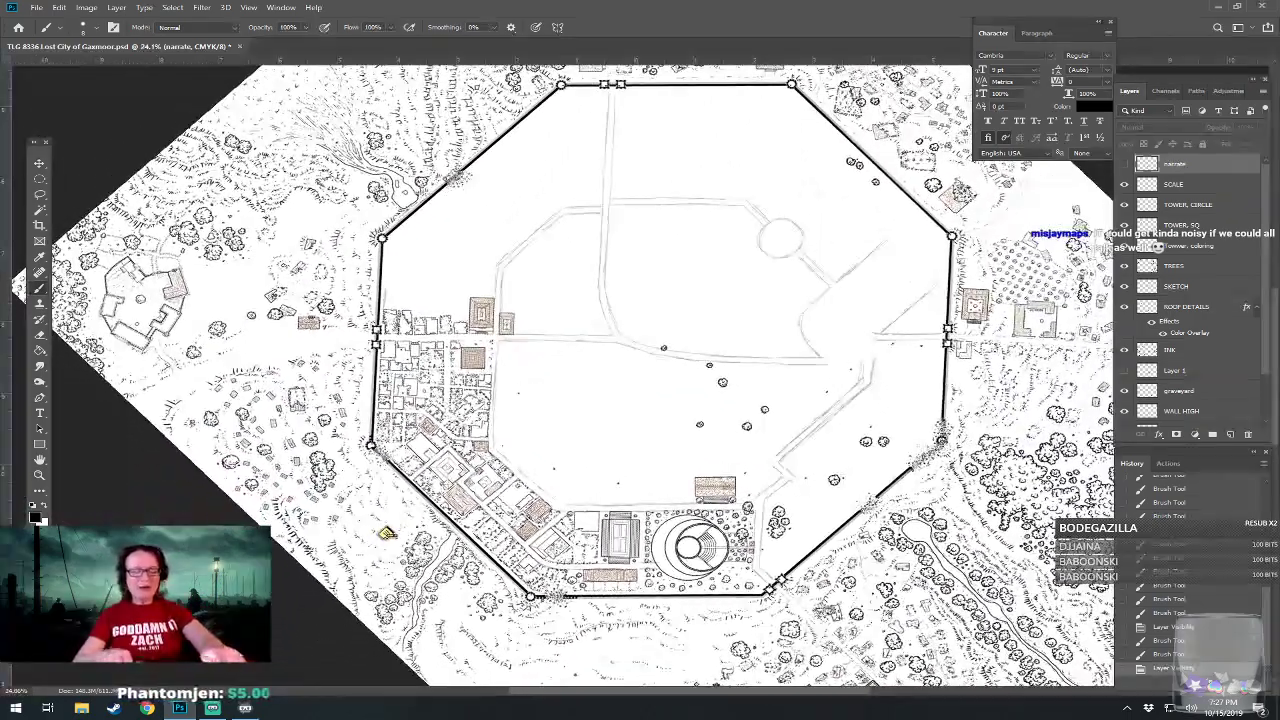
pyautogui.moveTo(562, 375); pyautogui.dragTo(647, 342)
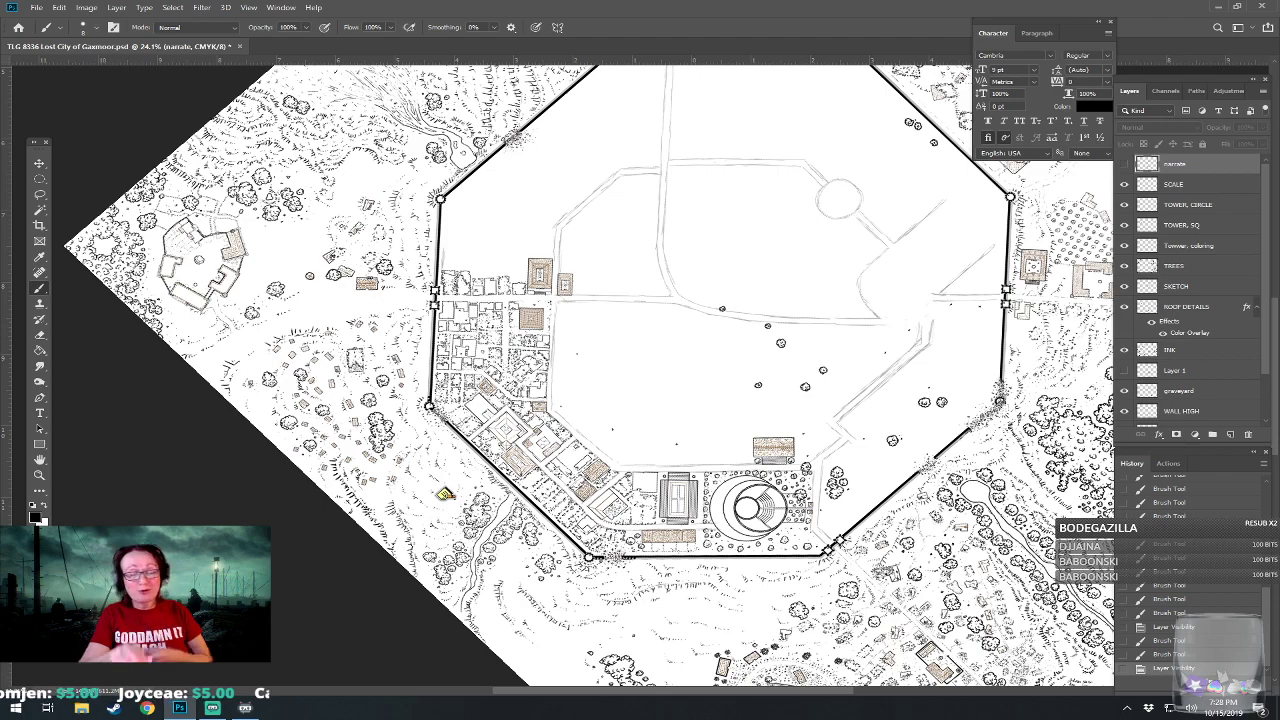
pyautogui.moveTo(640, 330); pyautogui.dragTo(608, 402)
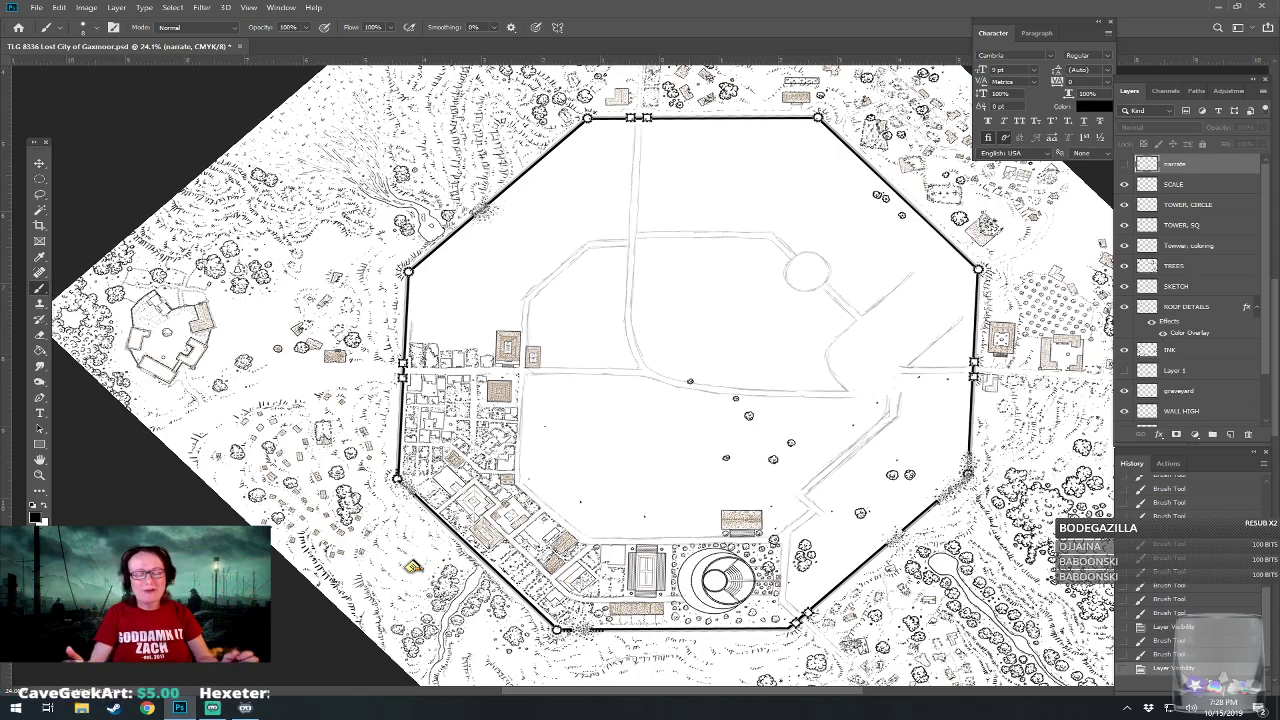
pyautogui.scroll(-1, 640, 375)
pyautogui.scroll(-3, 640, 375)
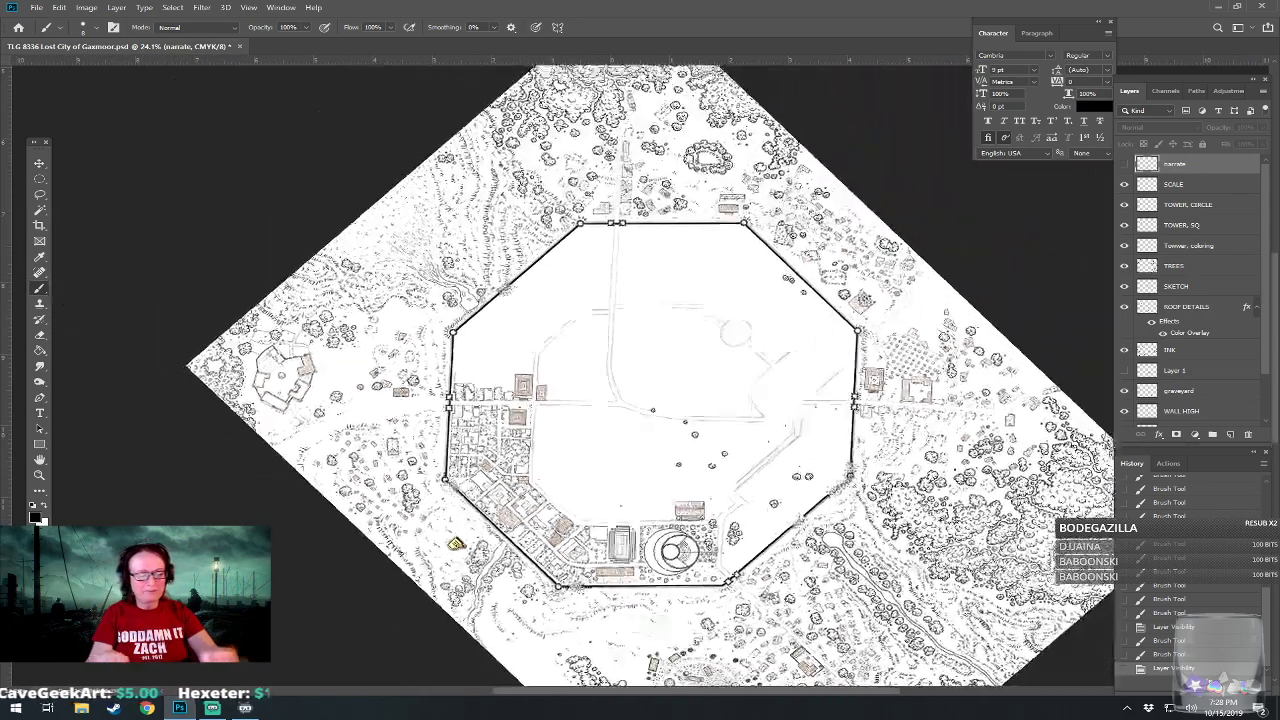
pyautogui.scroll(3, 640, 375)
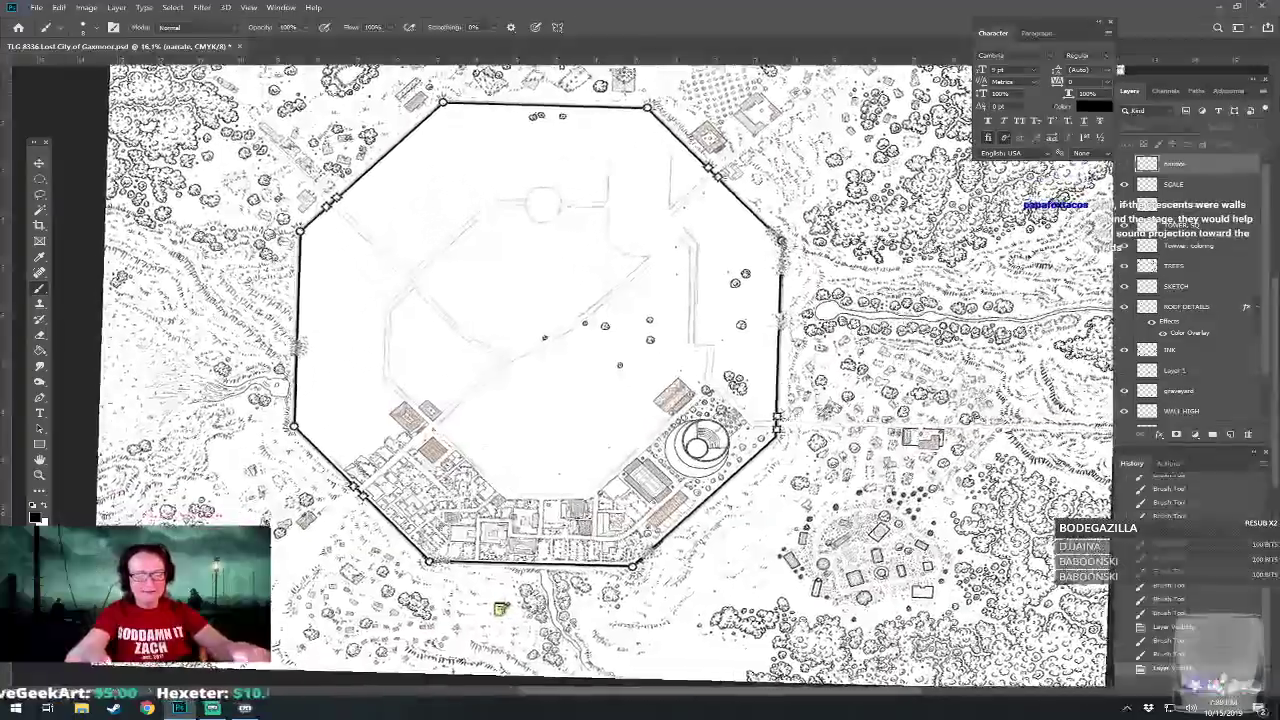
pyautogui.scroll(-1, 640, 375)
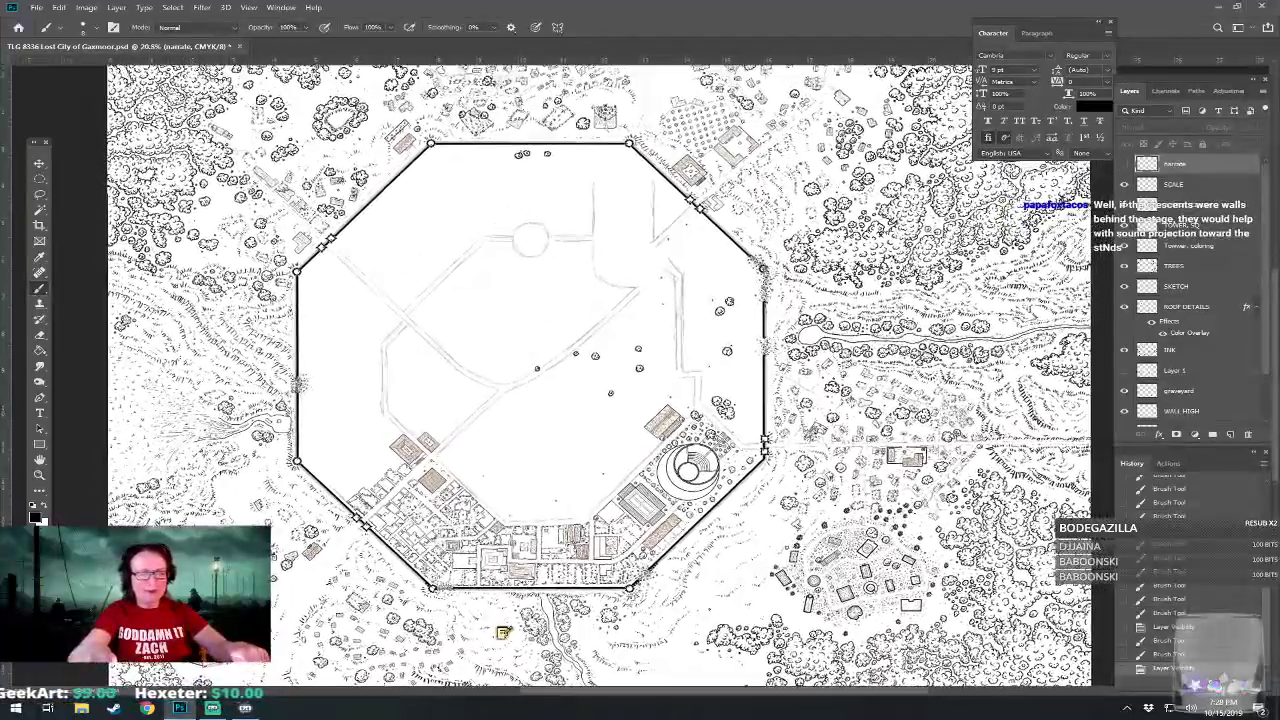
pyautogui.scroll(-1, 640, 375)
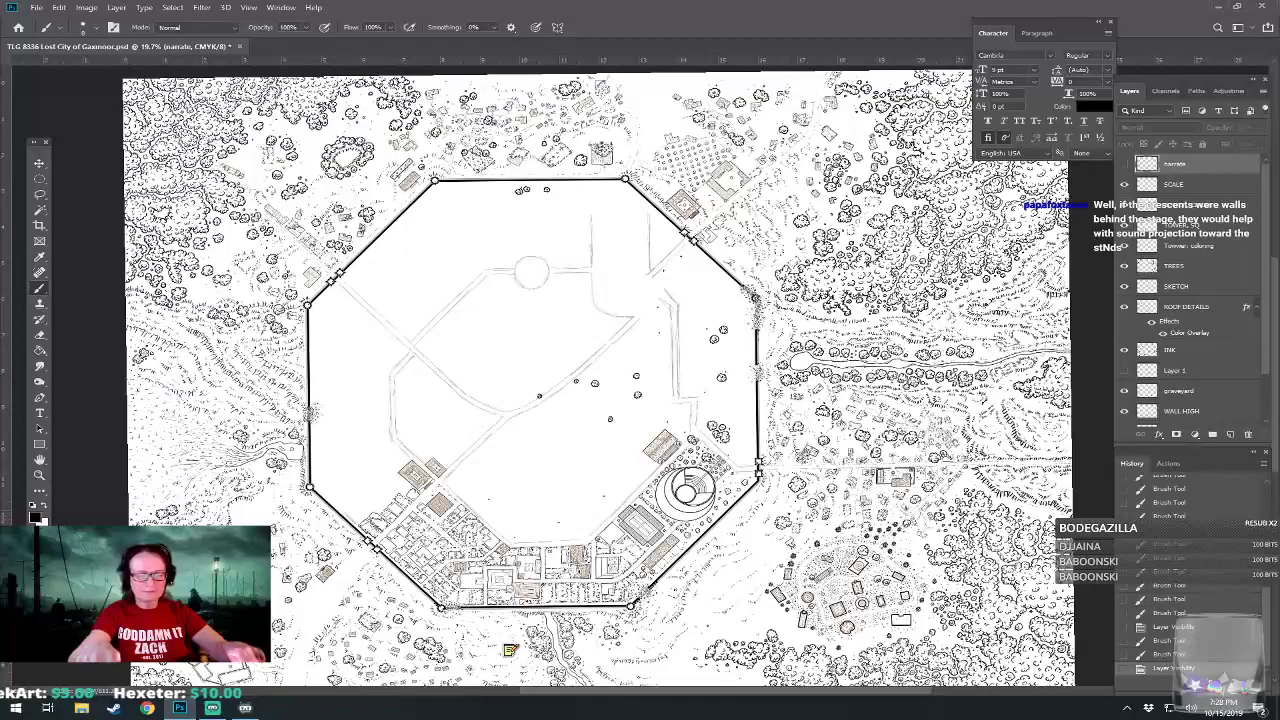
pyautogui.hotkey('ctrl', 's')
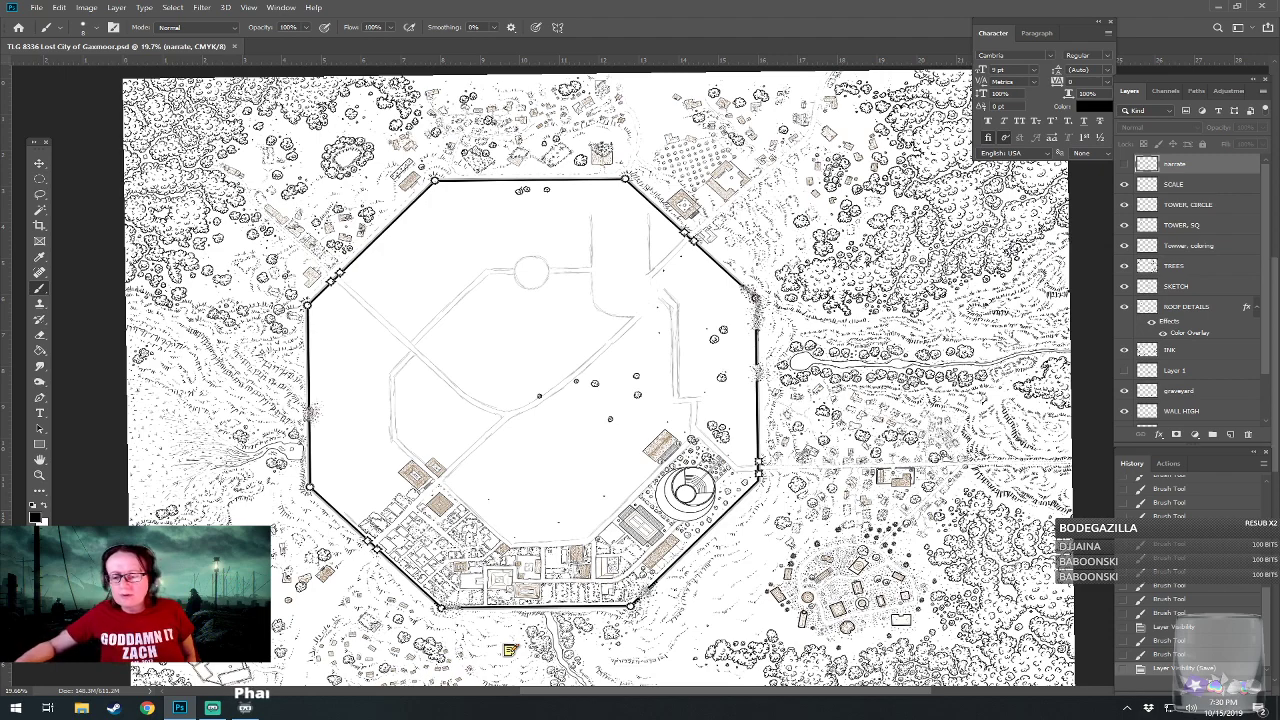
# Show the colored amphitheater reference on Layer 1, move it northwest of the inked amphitheater for comparison, and hide it again.
pyautogui.click(1122, 371)
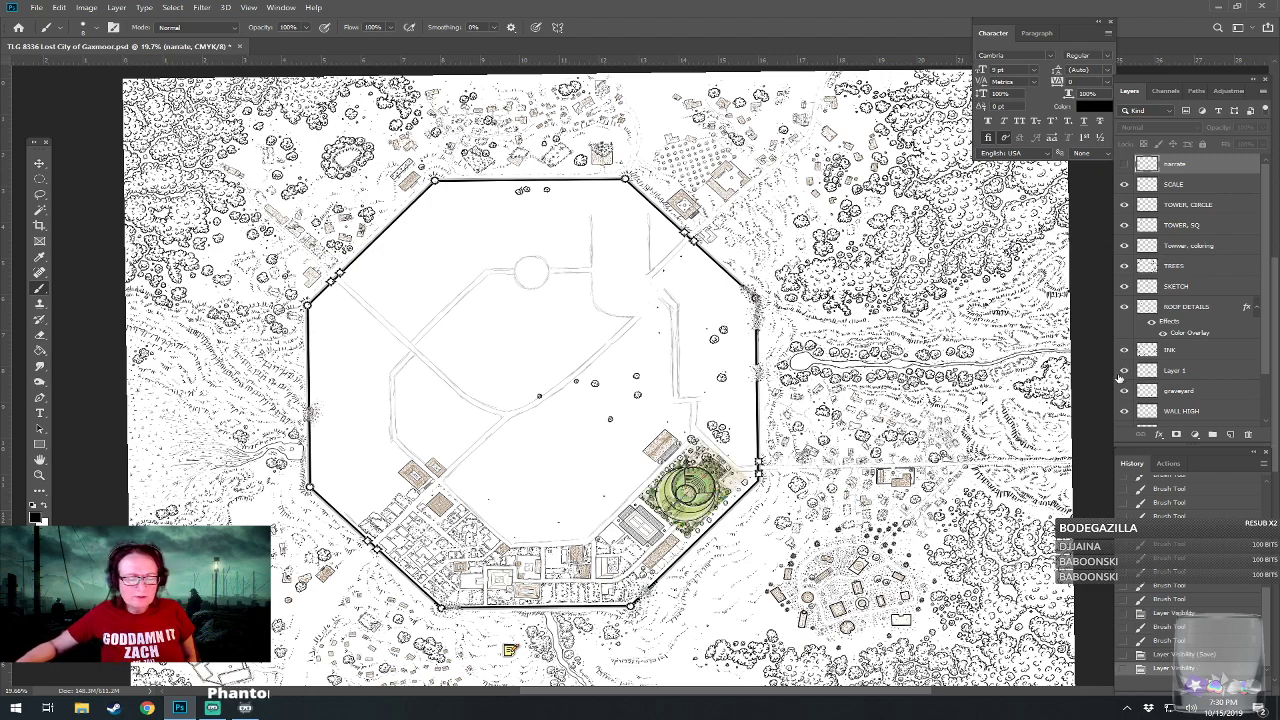
pyautogui.click(39, 163)
pyautogui.click(1170, 371)
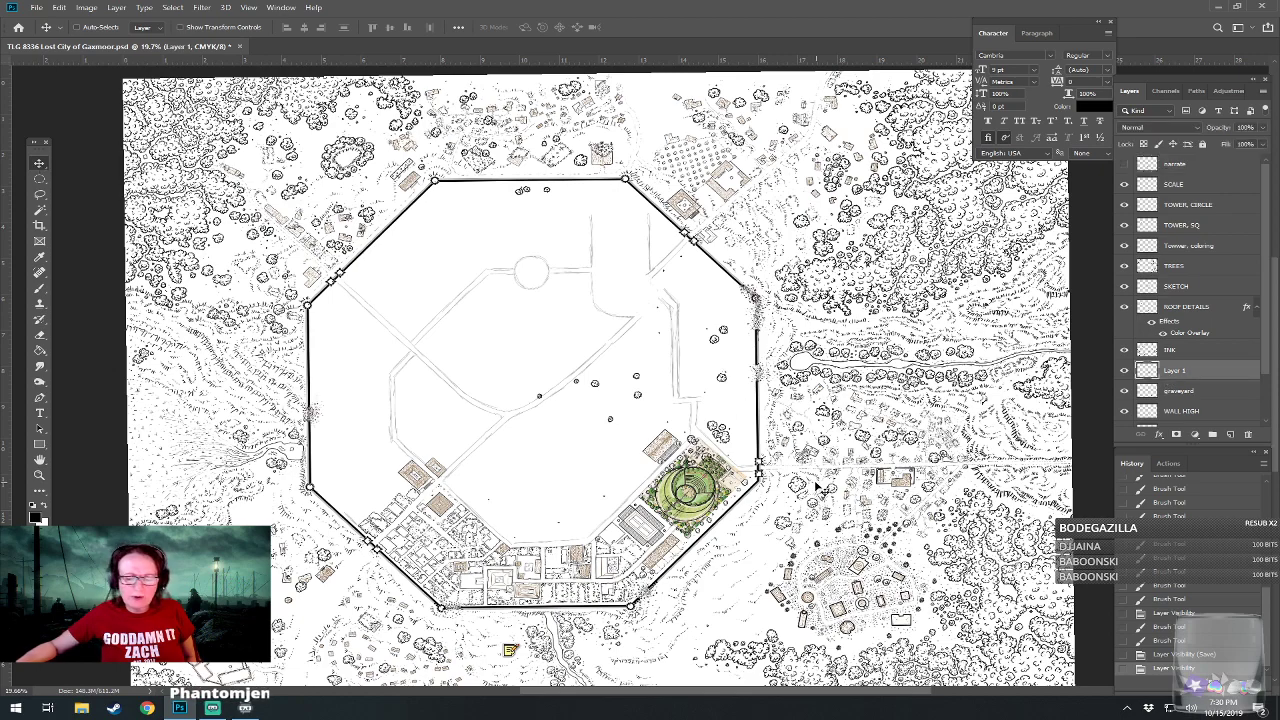
pyautogui.moveTo(757, 502); pyautogui.dragTo(666, 480)
pyautogui.scroll(8, 666, 478)
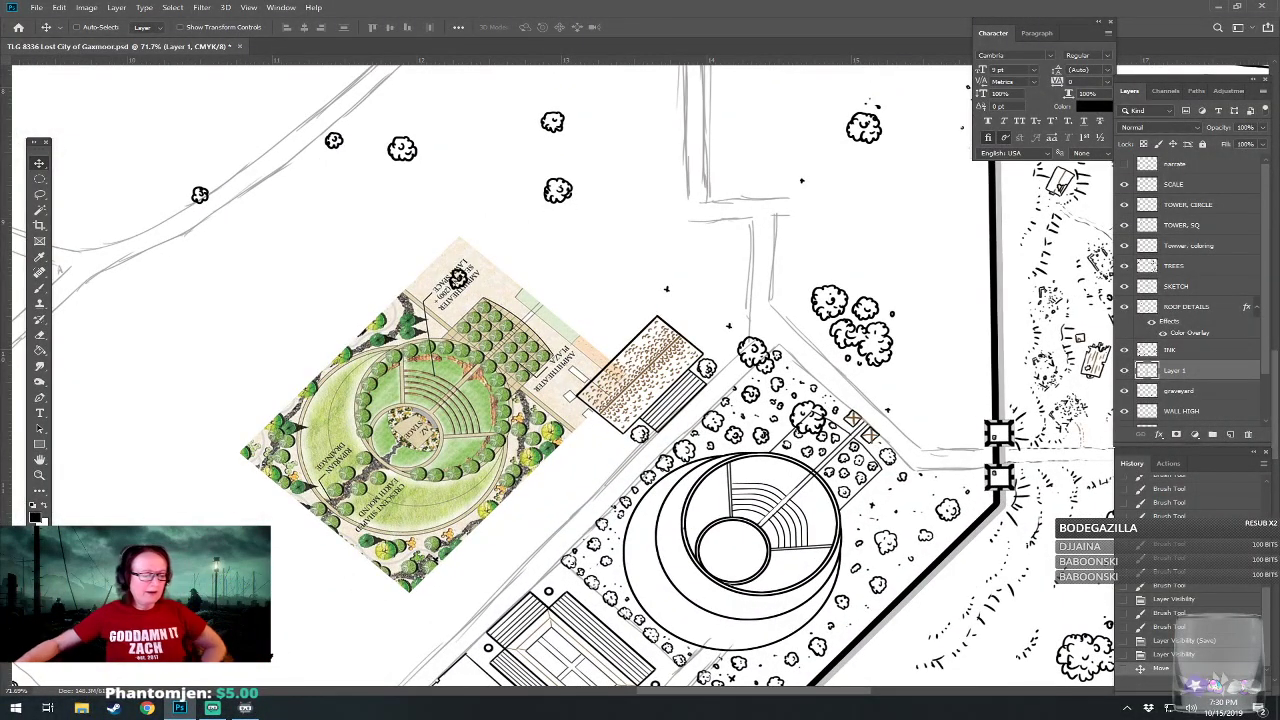
pyautogui.moveTo(448, 457); pyautogui.dragTo(550, 457)
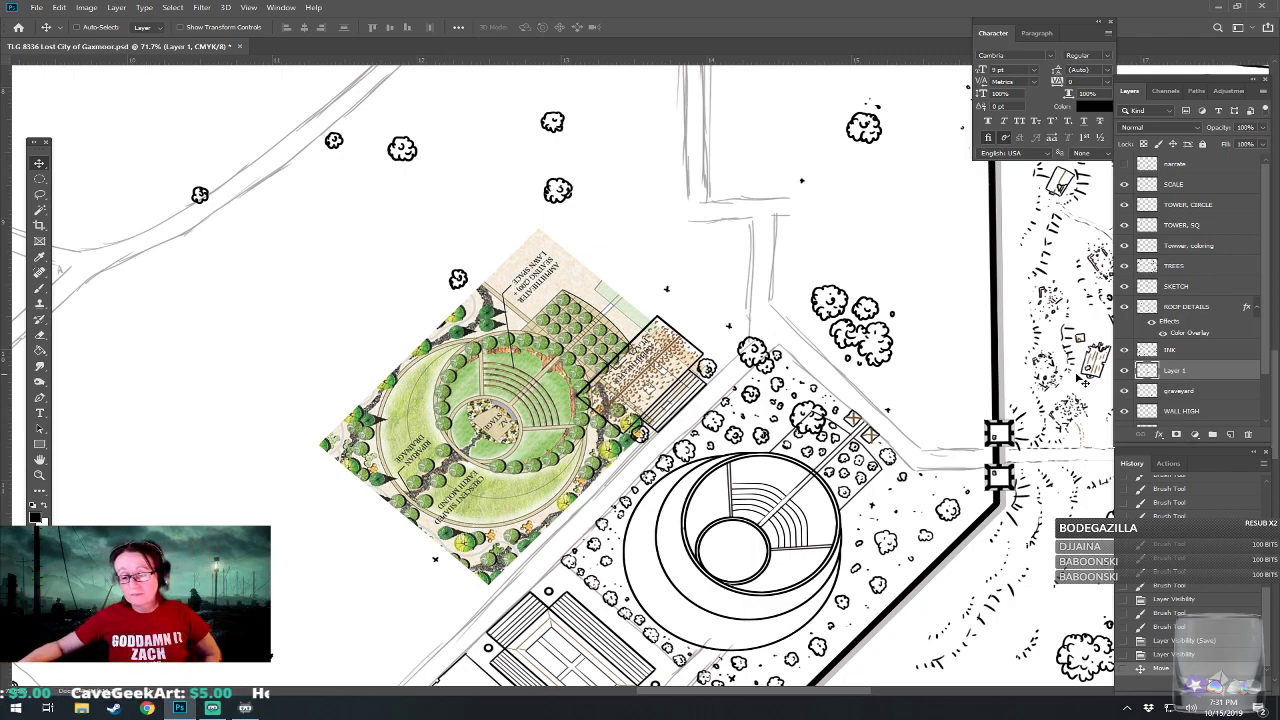
pyautogui.click(1123, 370)
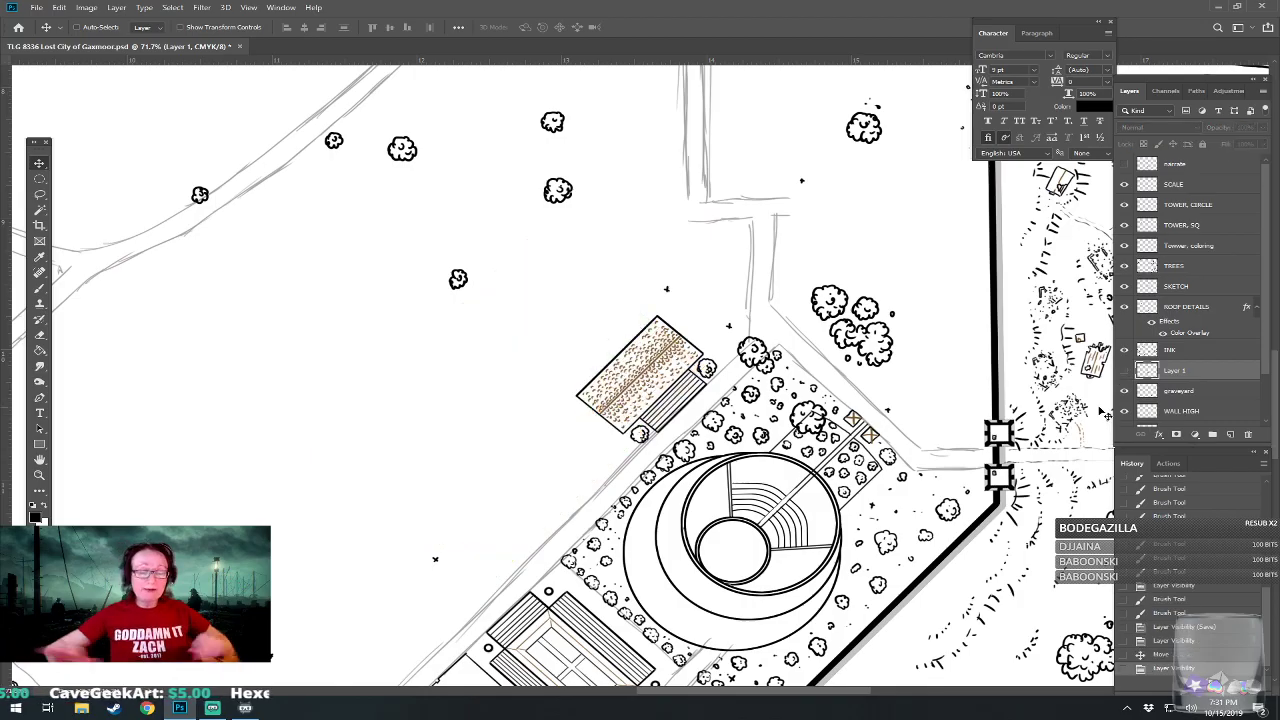
# Review the full city map with the amphitheater reference hidden and save the file.
pyautogui.scroll(-5, 590, 478)
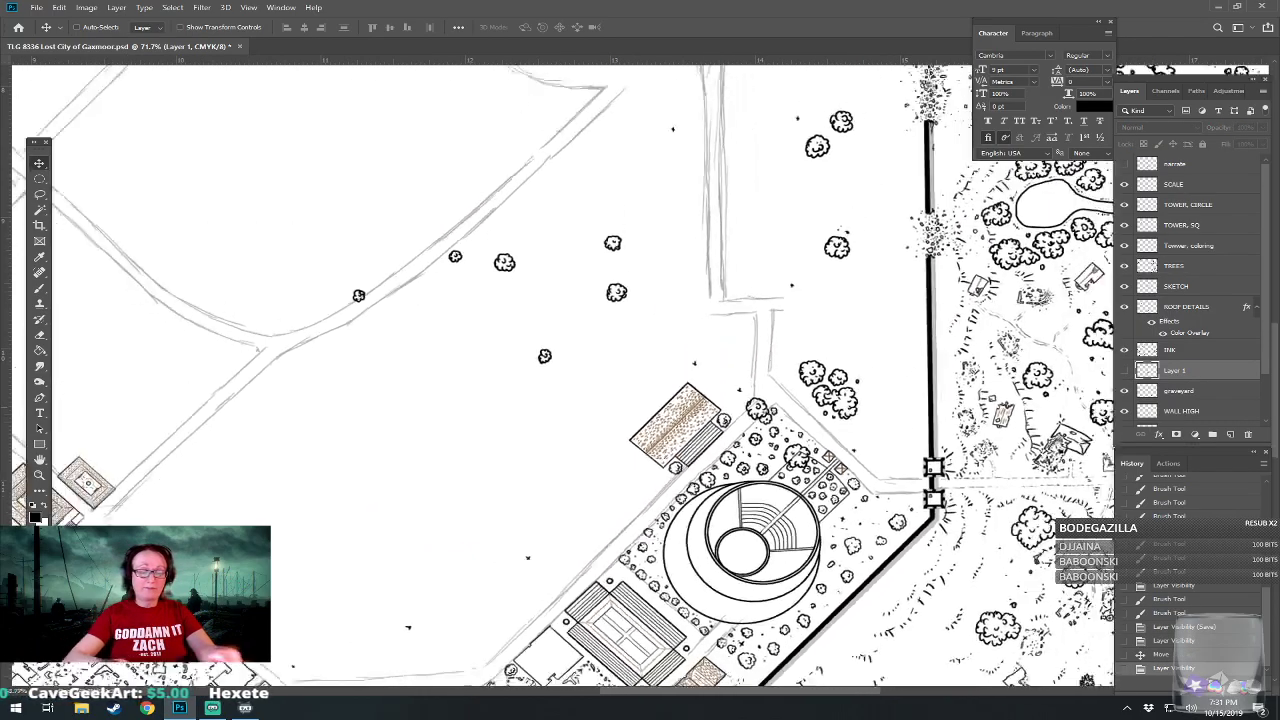
pyautogui.scroll(-2, 590, 400)
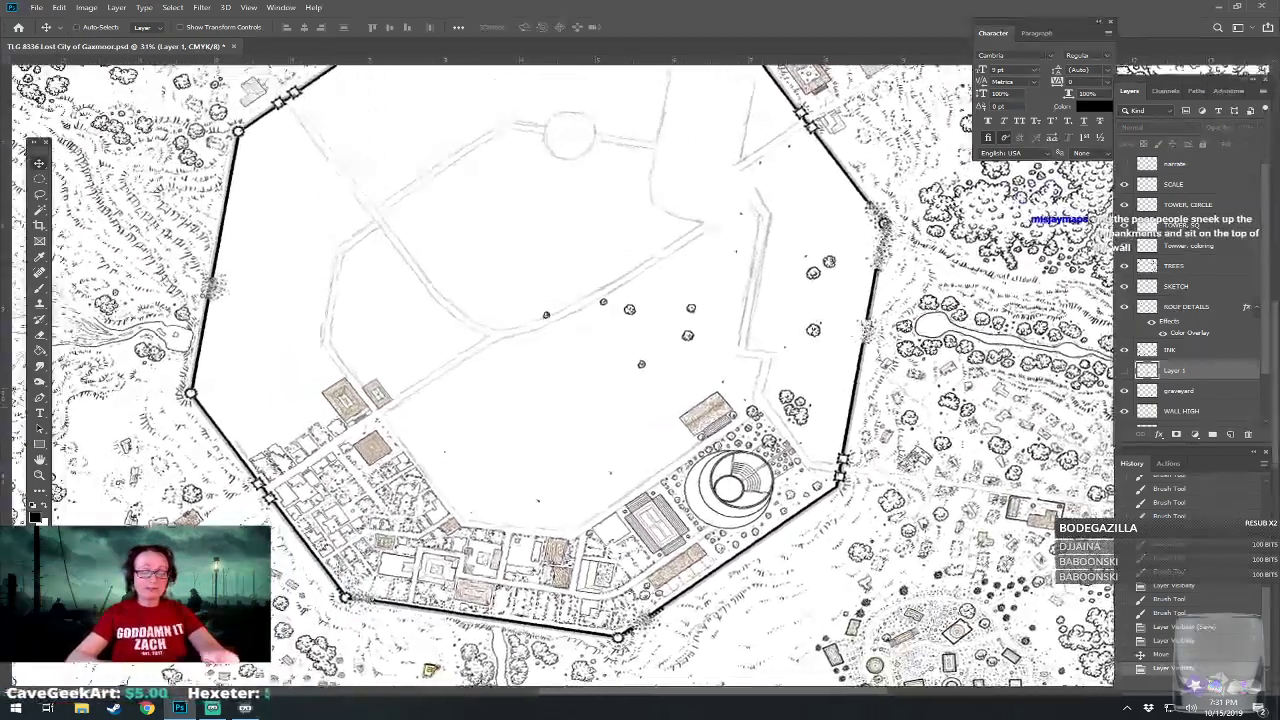
pyautogui.scroll(-1, 564, 376)
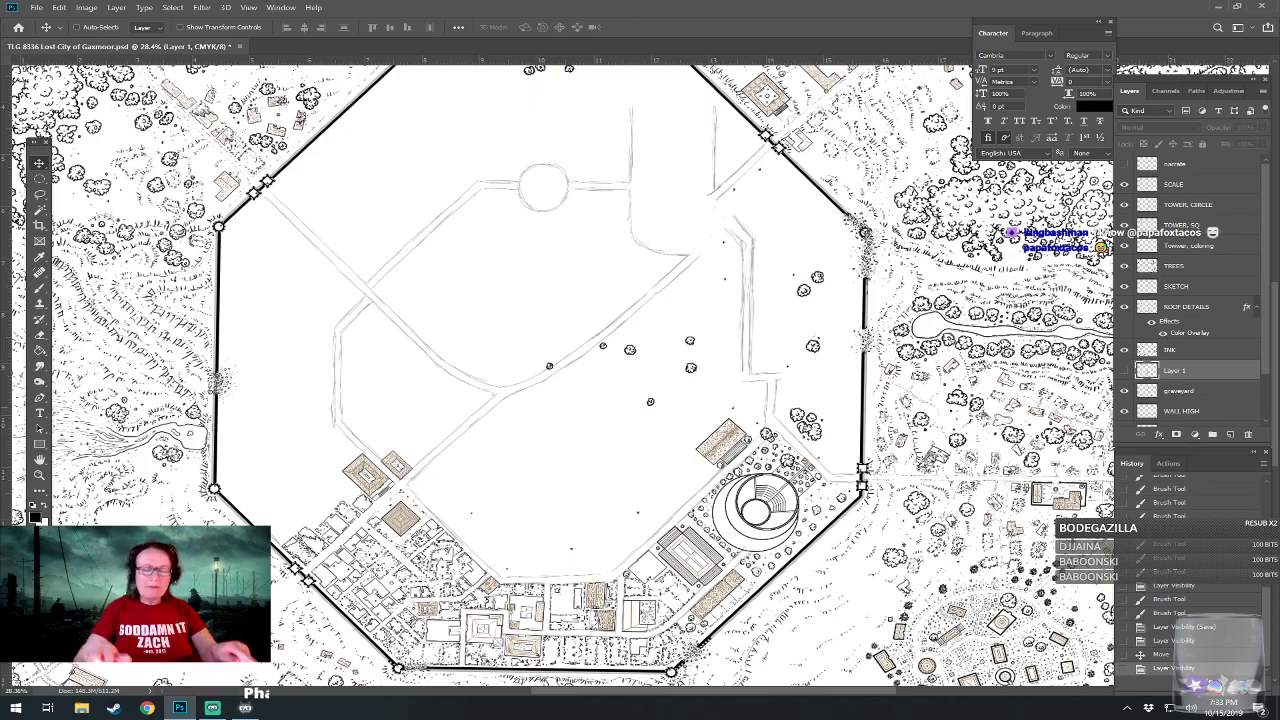
pyautogui.scroll(-2, 649, 398)
pyautogui.hotkey('ctrl', 's')
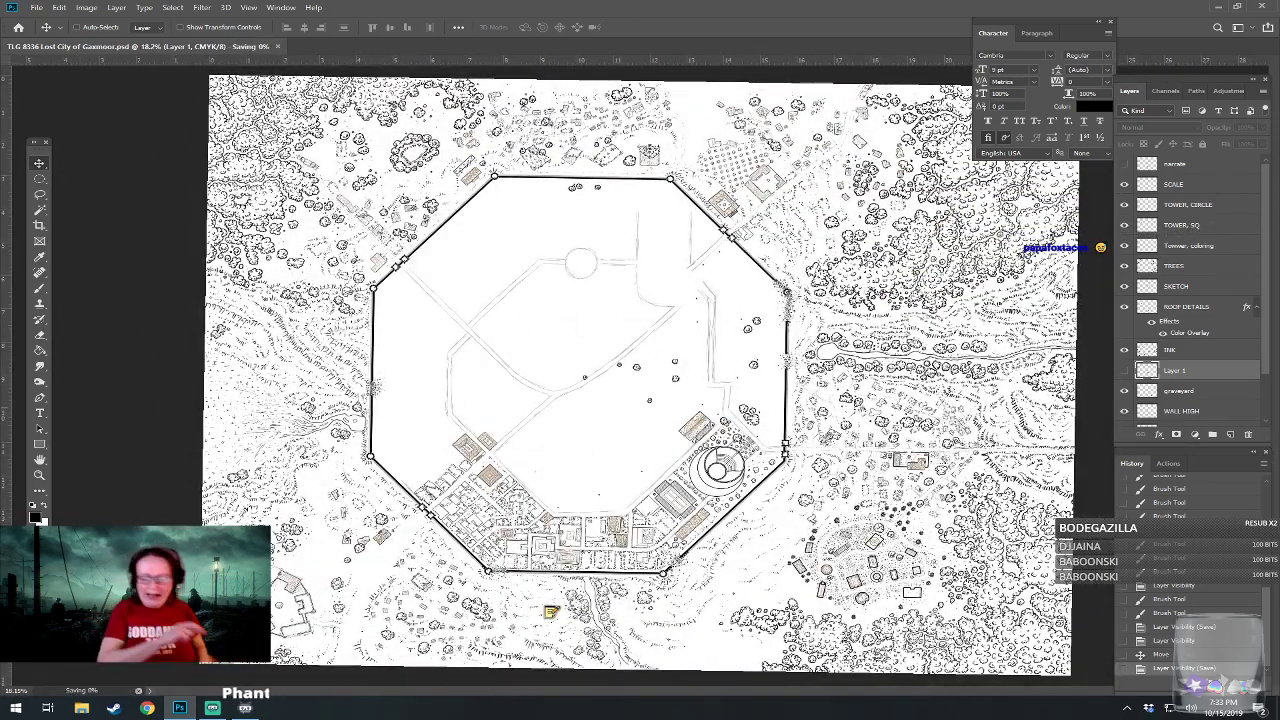